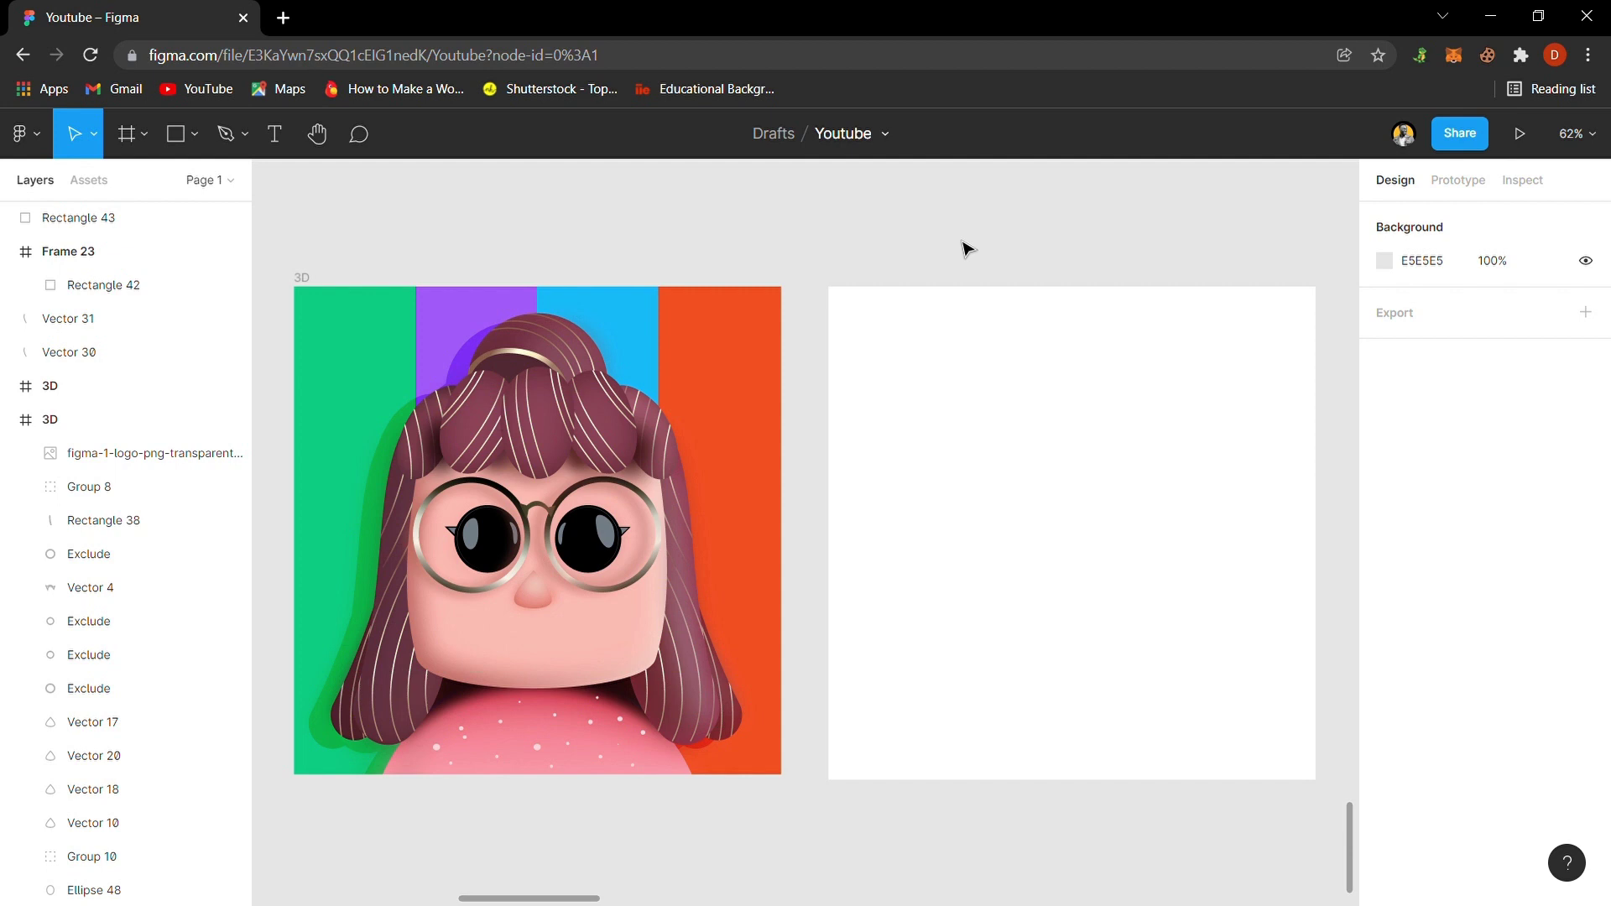
# - Paste the cartoon girl image into the blank white rectangle, inspect it, then undo until the rectangle disappears
pyautogui.click(963, 359)
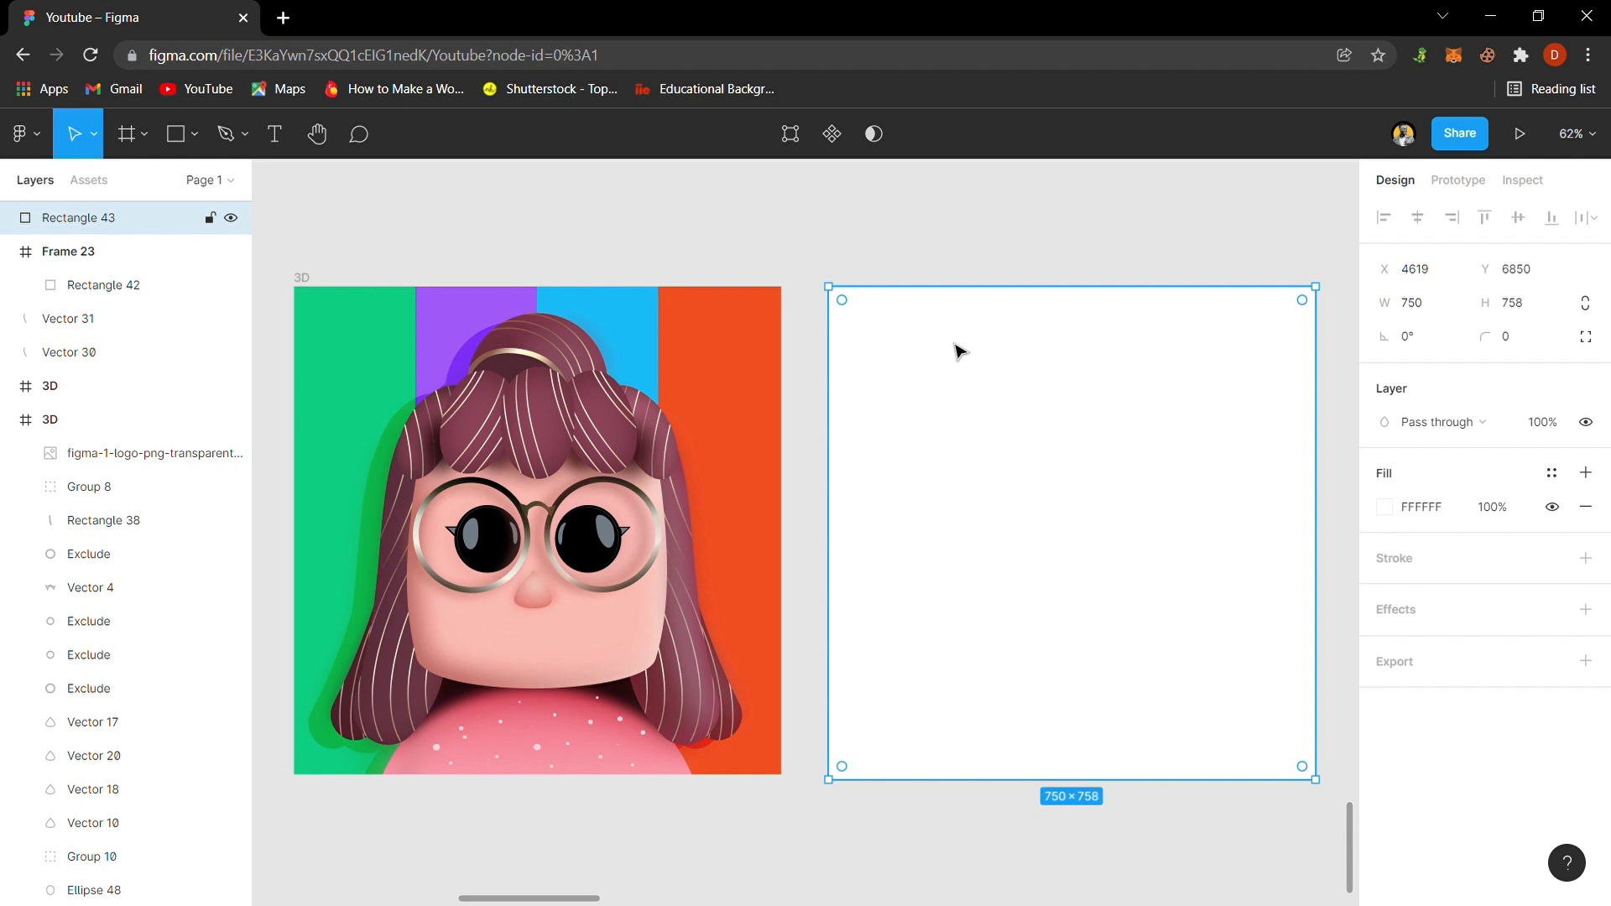
pyautogui.hotkey('ctrl', 'v')
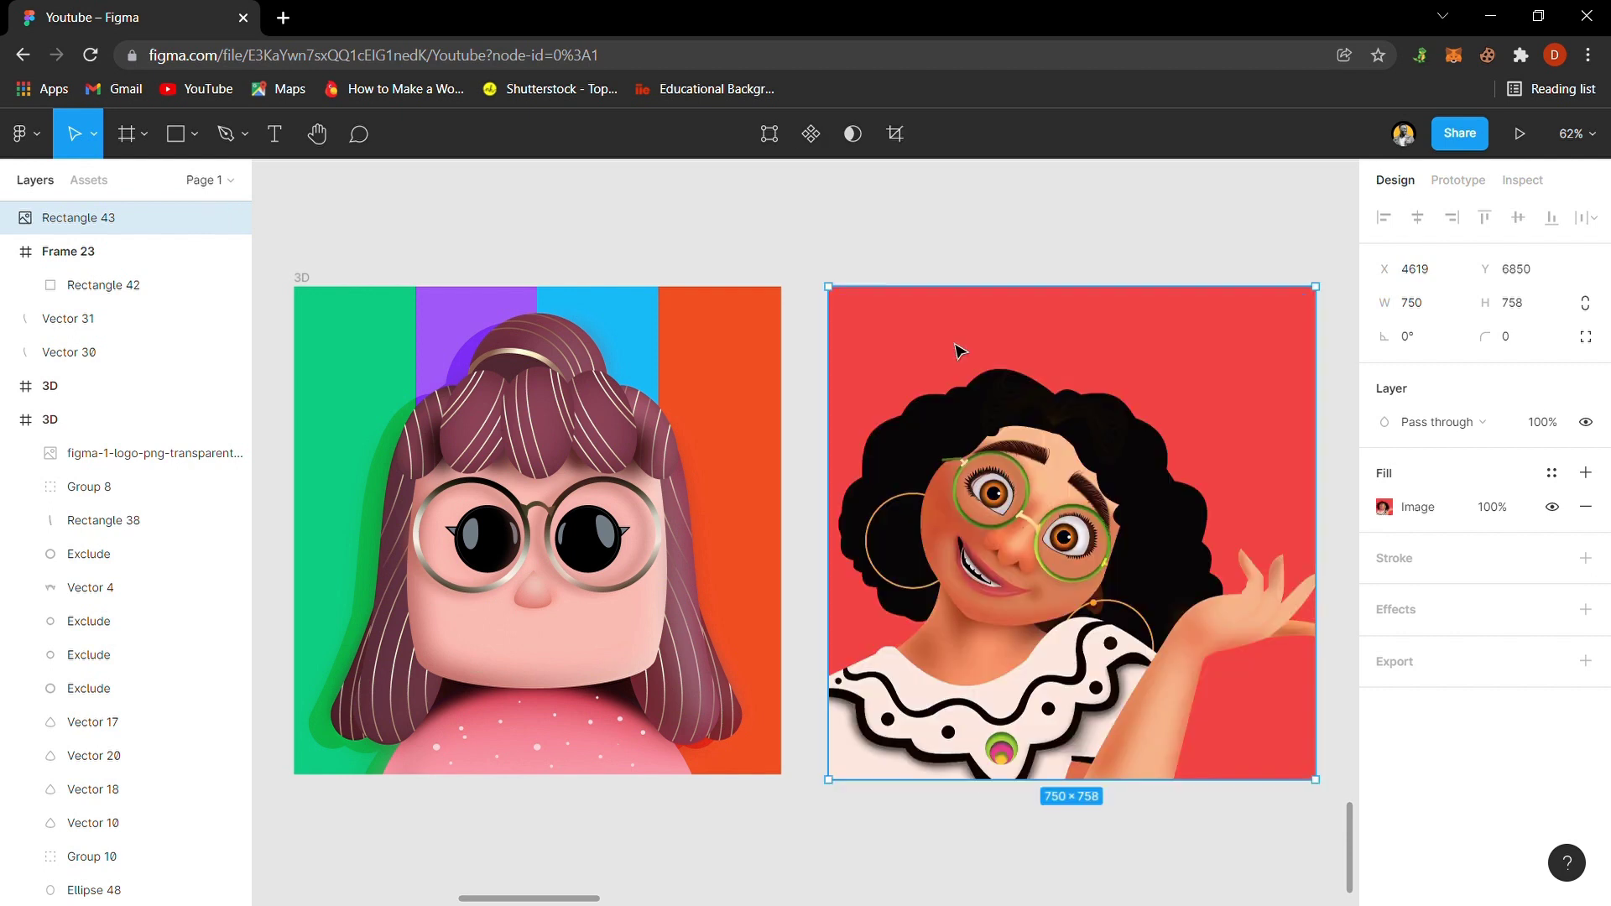
pyautogui.hotkey('shift', '2')
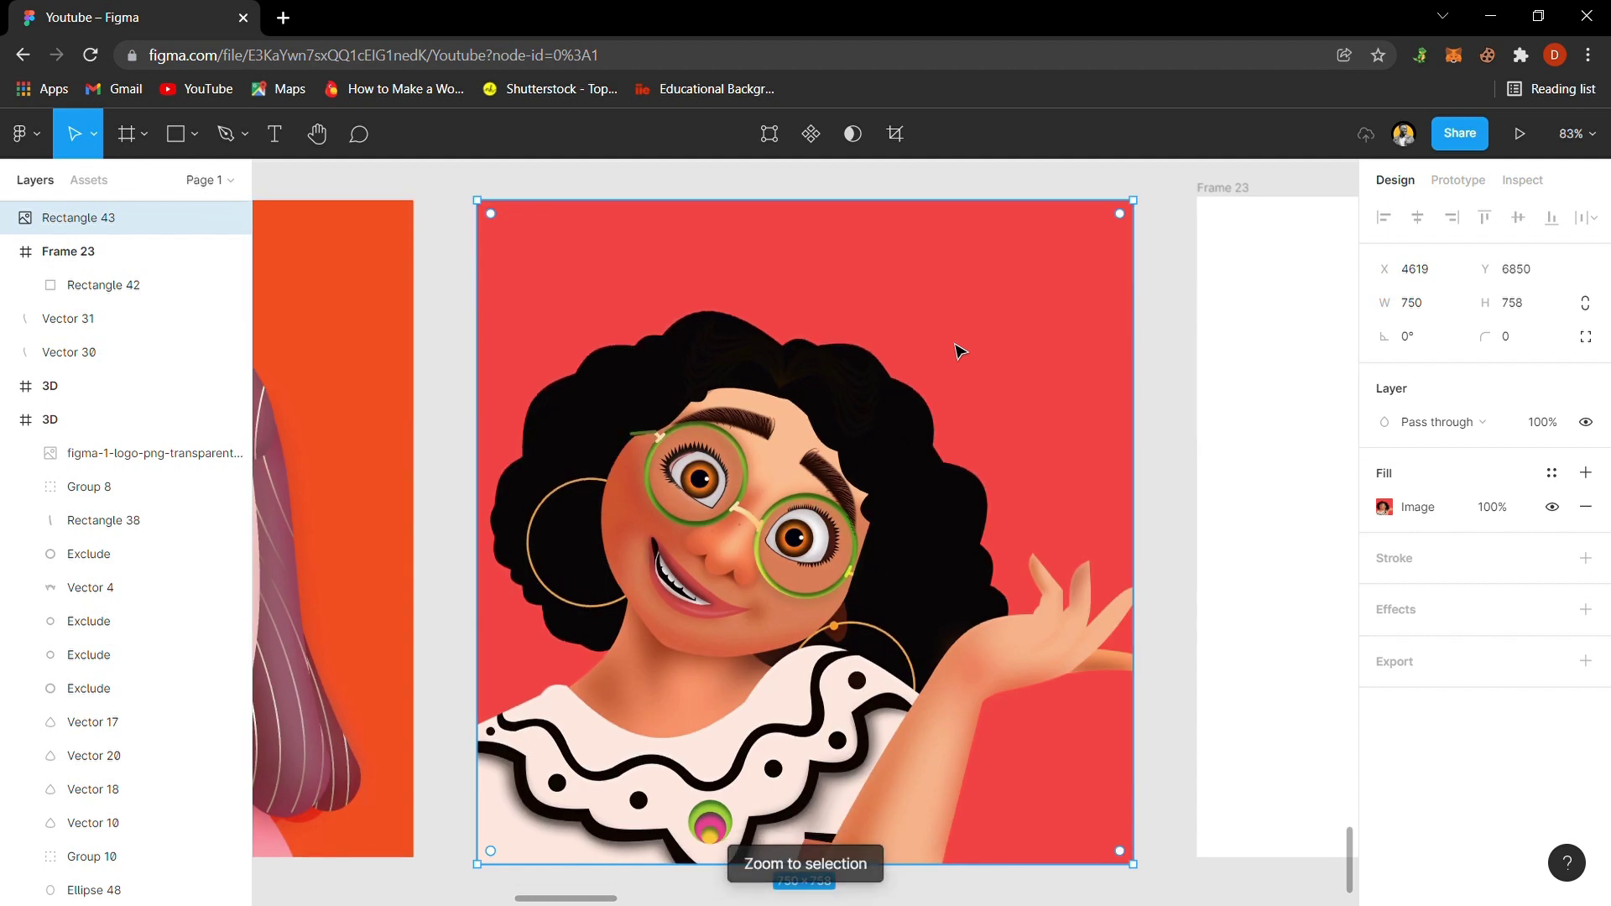
pyautogui.press('+')
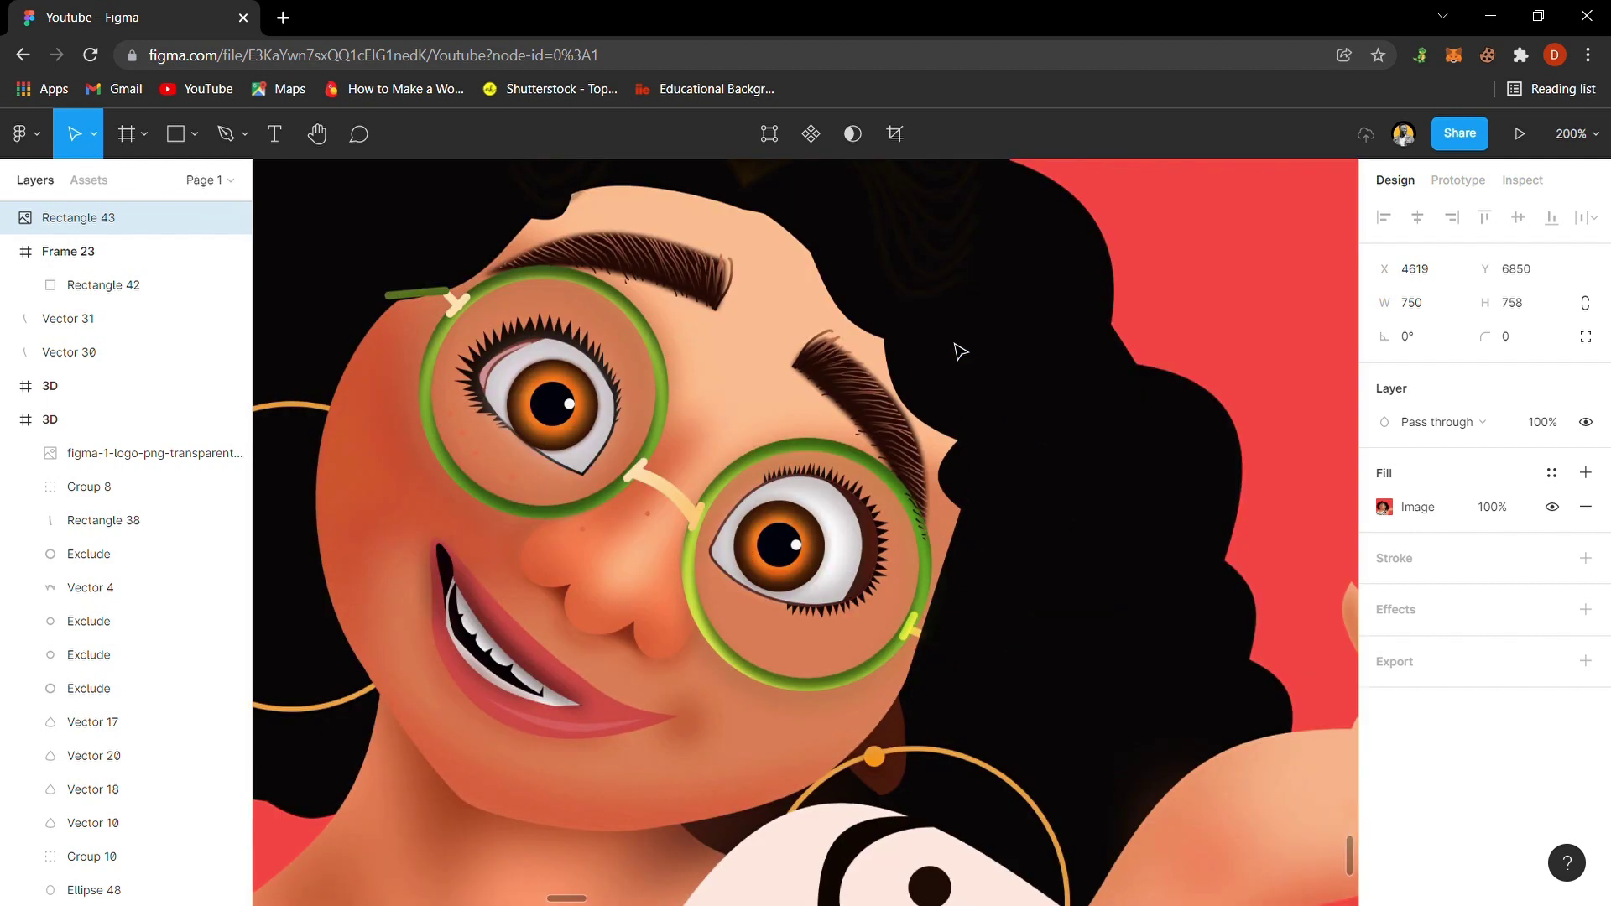
pyautogui.press('-')
pyautogui.press('-')
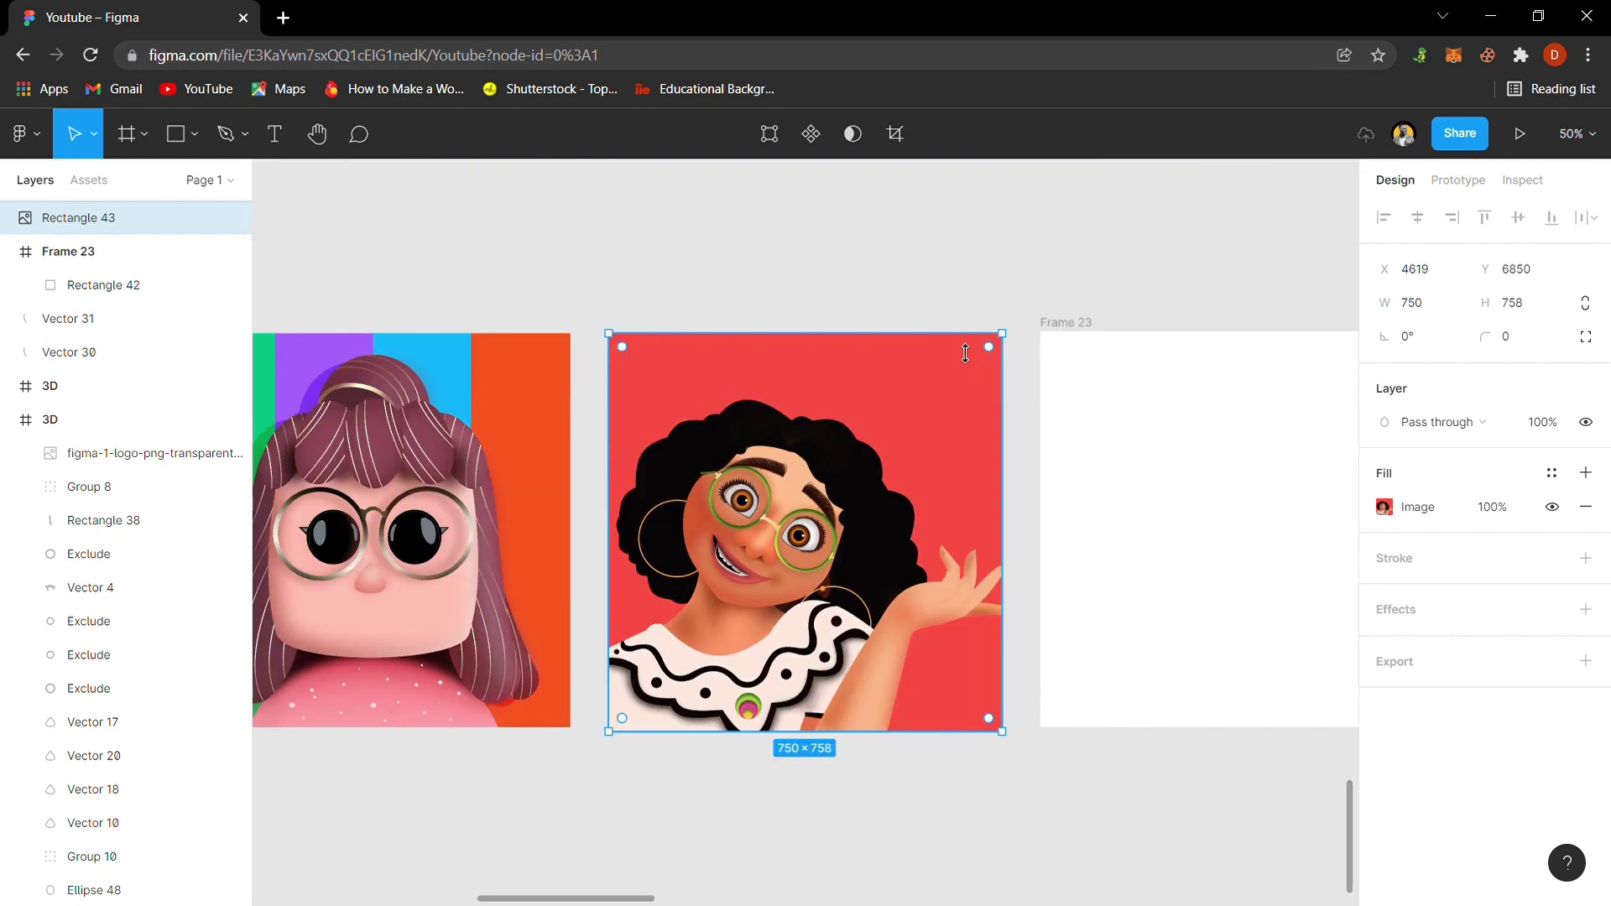
pyautogui.hotkey('ctrl', 'z')
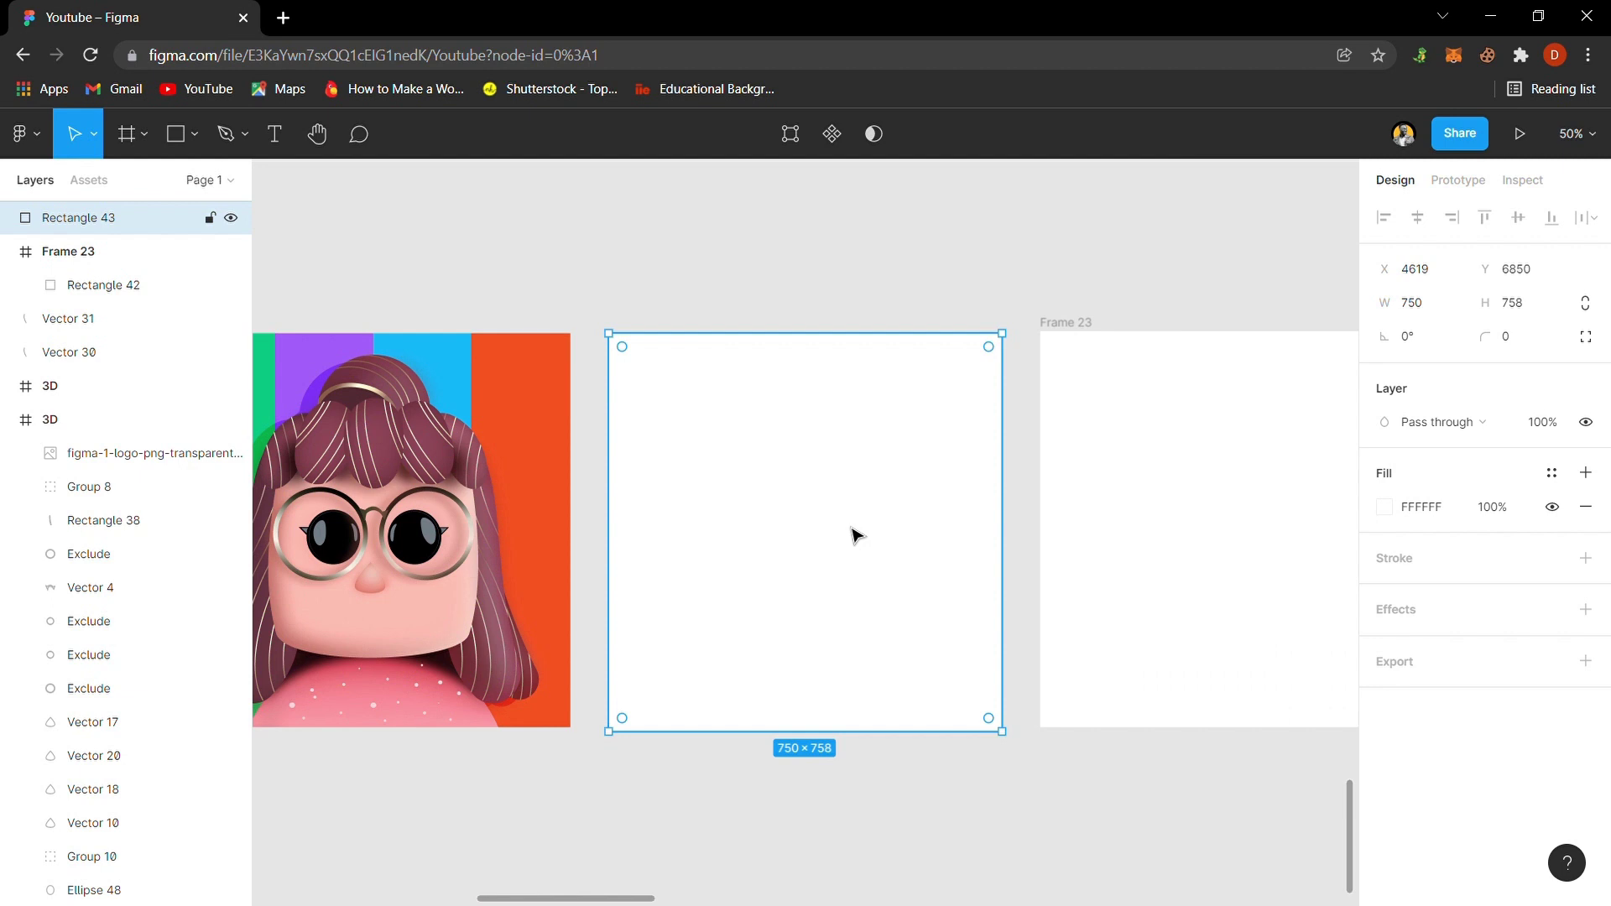
pyautogui.hotkey('ctrl', 'z')
pyautogui.hotkey('ctrl', 'z')
pyautogui.hotkey('ctrl', 'z')
pyautogui.hotkey('ctrl', 'z')
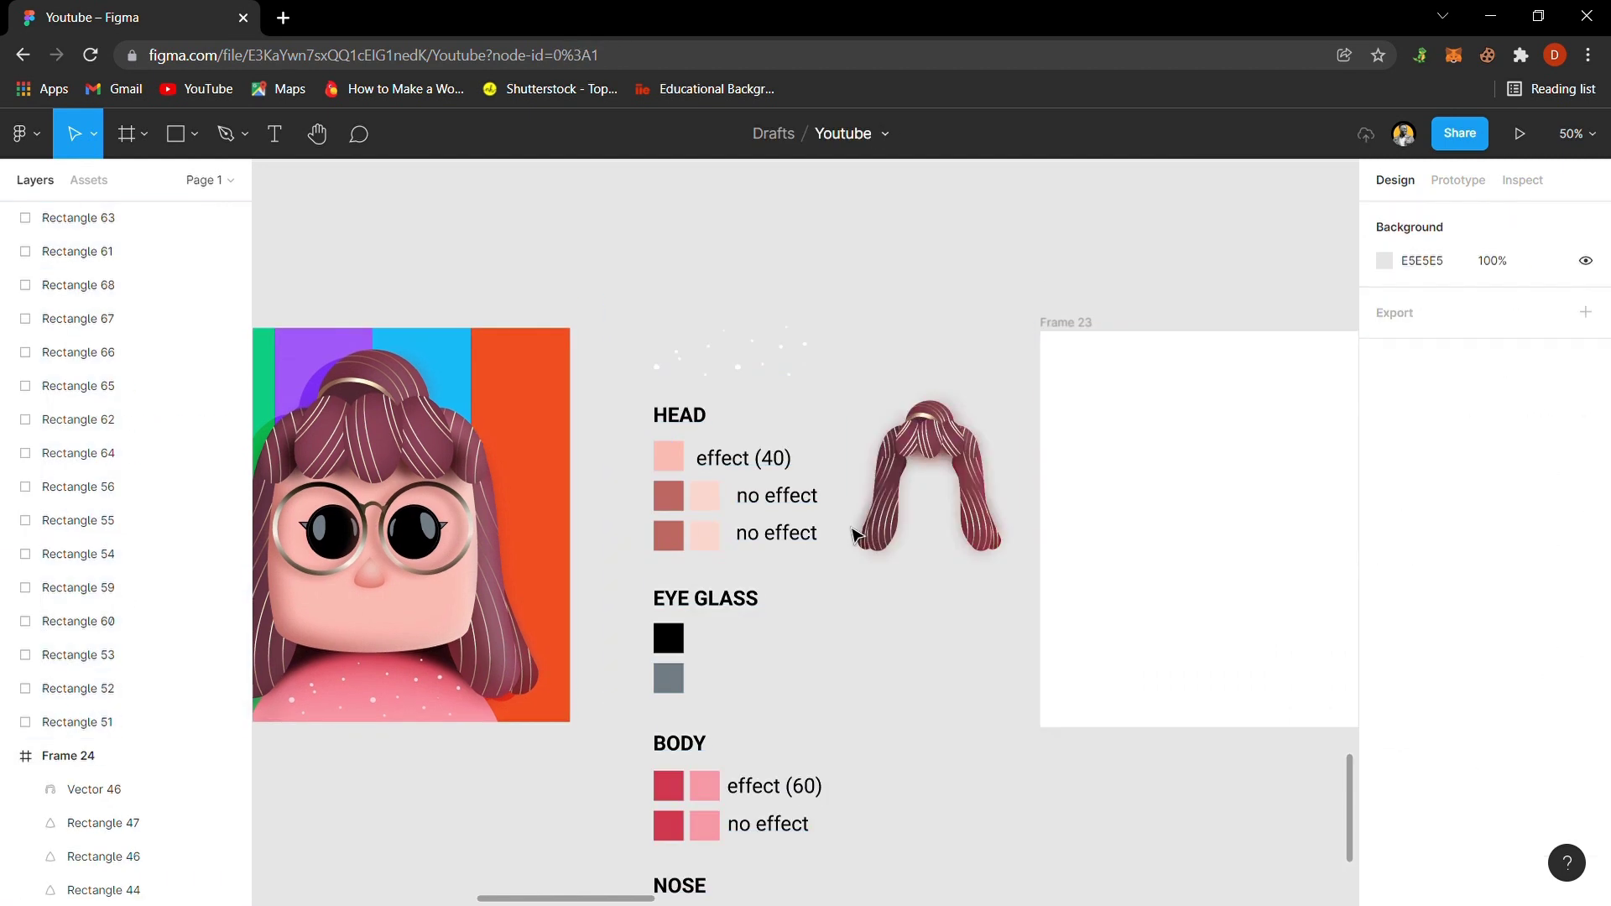
# - Zoom in on the white rectangle inside Frame 23, then return to 50% view
pyautogui.hotkey('ctrl', 'z')
pyautogui.click(904, 288)
pyautogui.click(1086, 438)
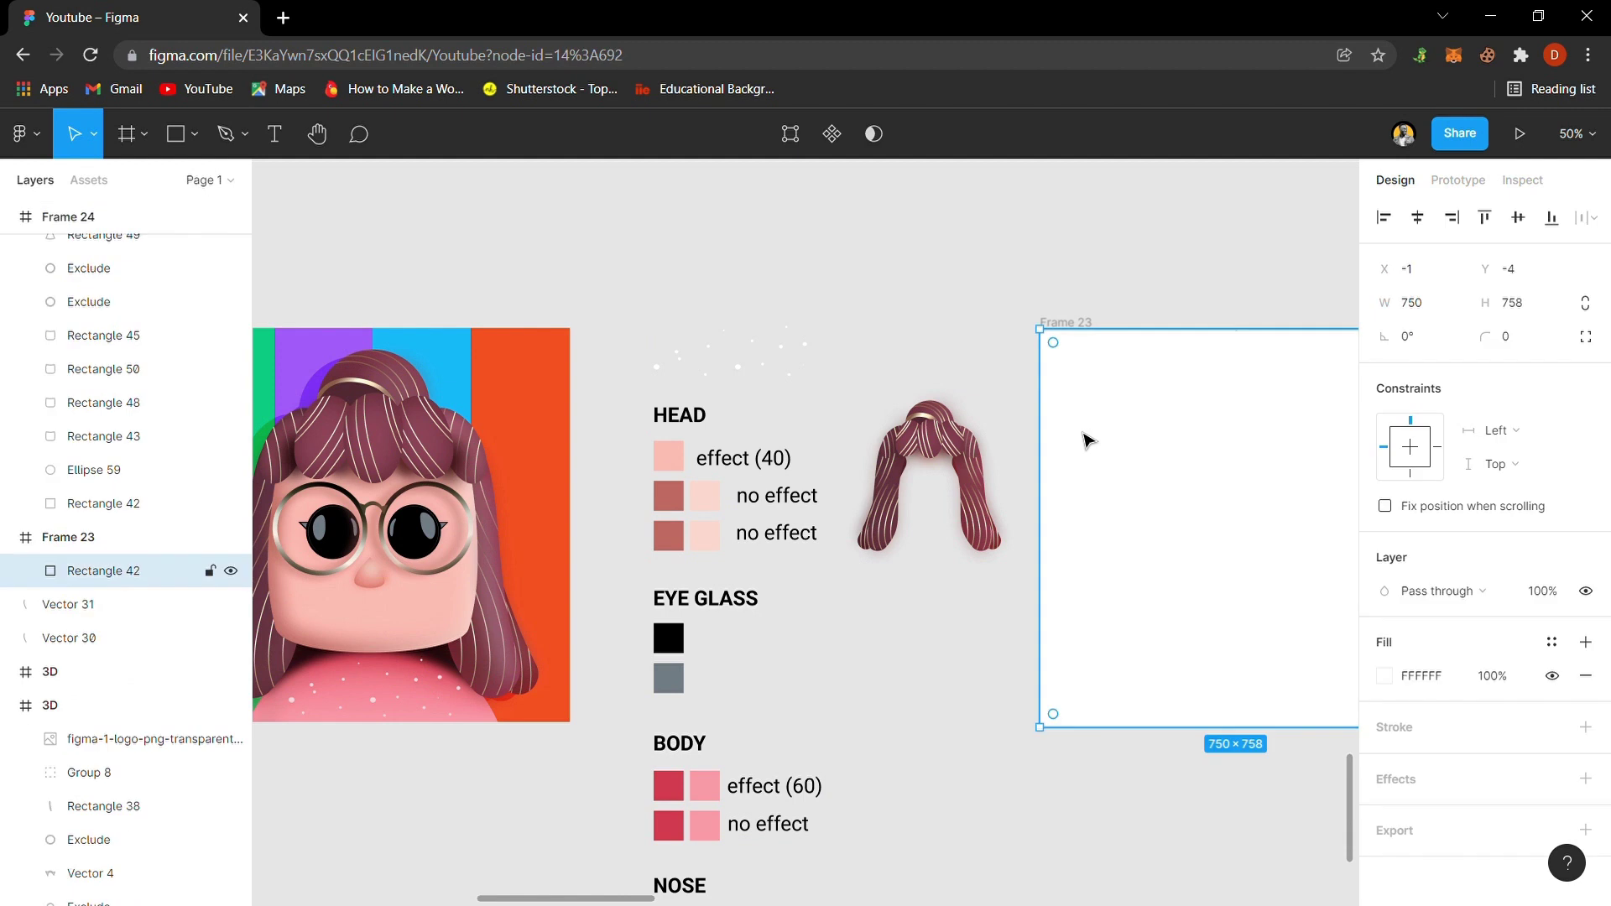
pyautogui.hotkey('shift', '2')
pyautogui.click(1189, 386)
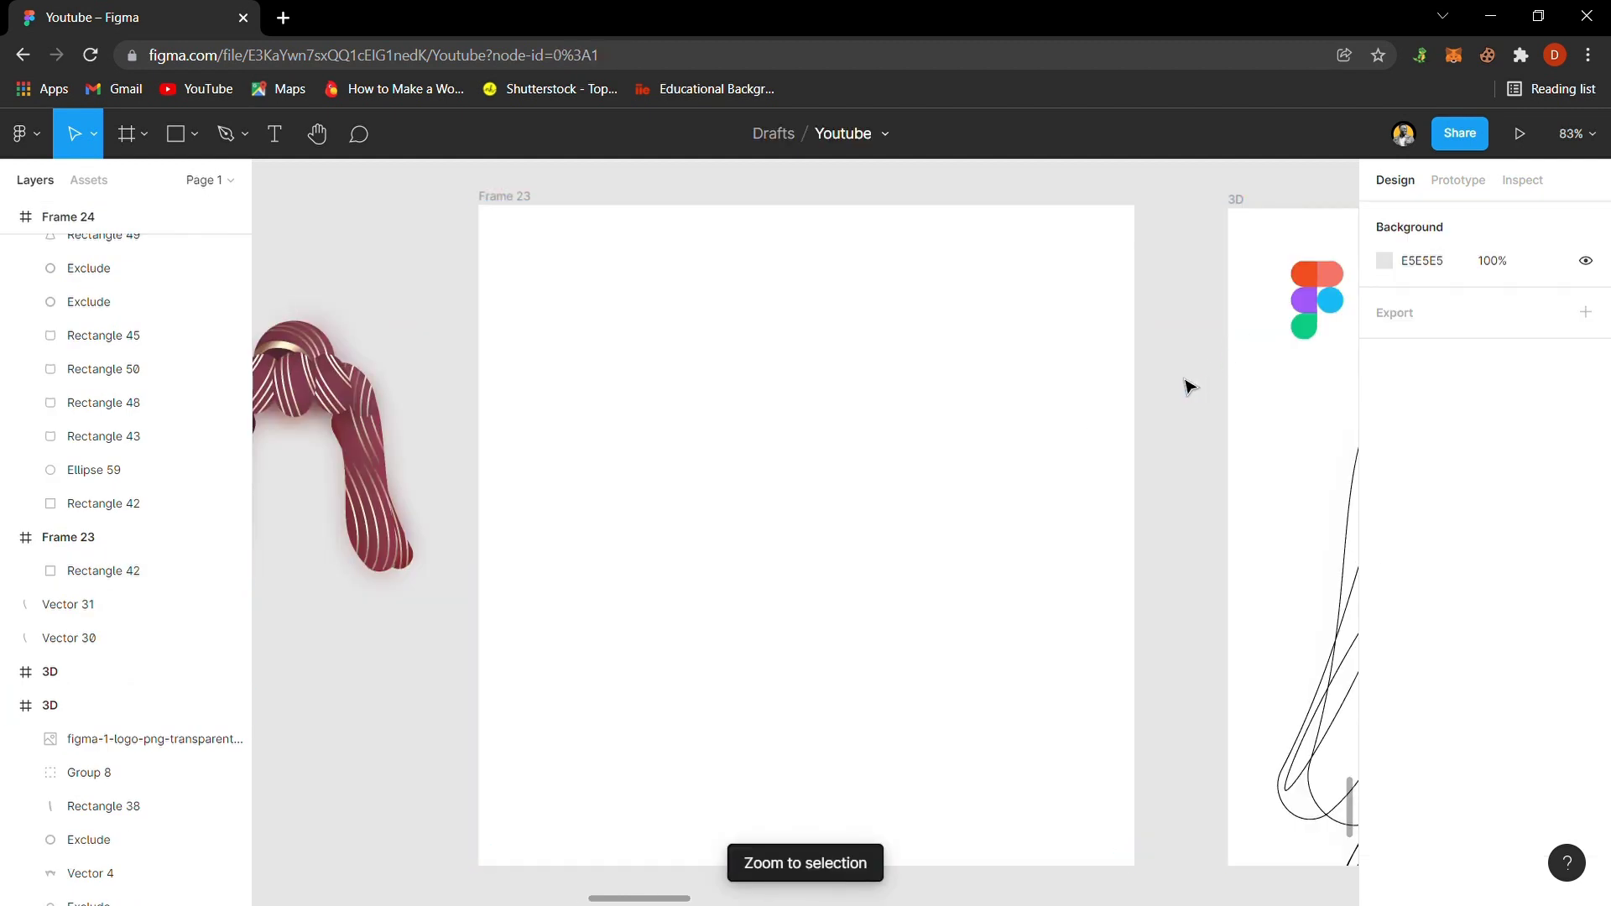
pyautogui.hotkey('ctrl', '-')
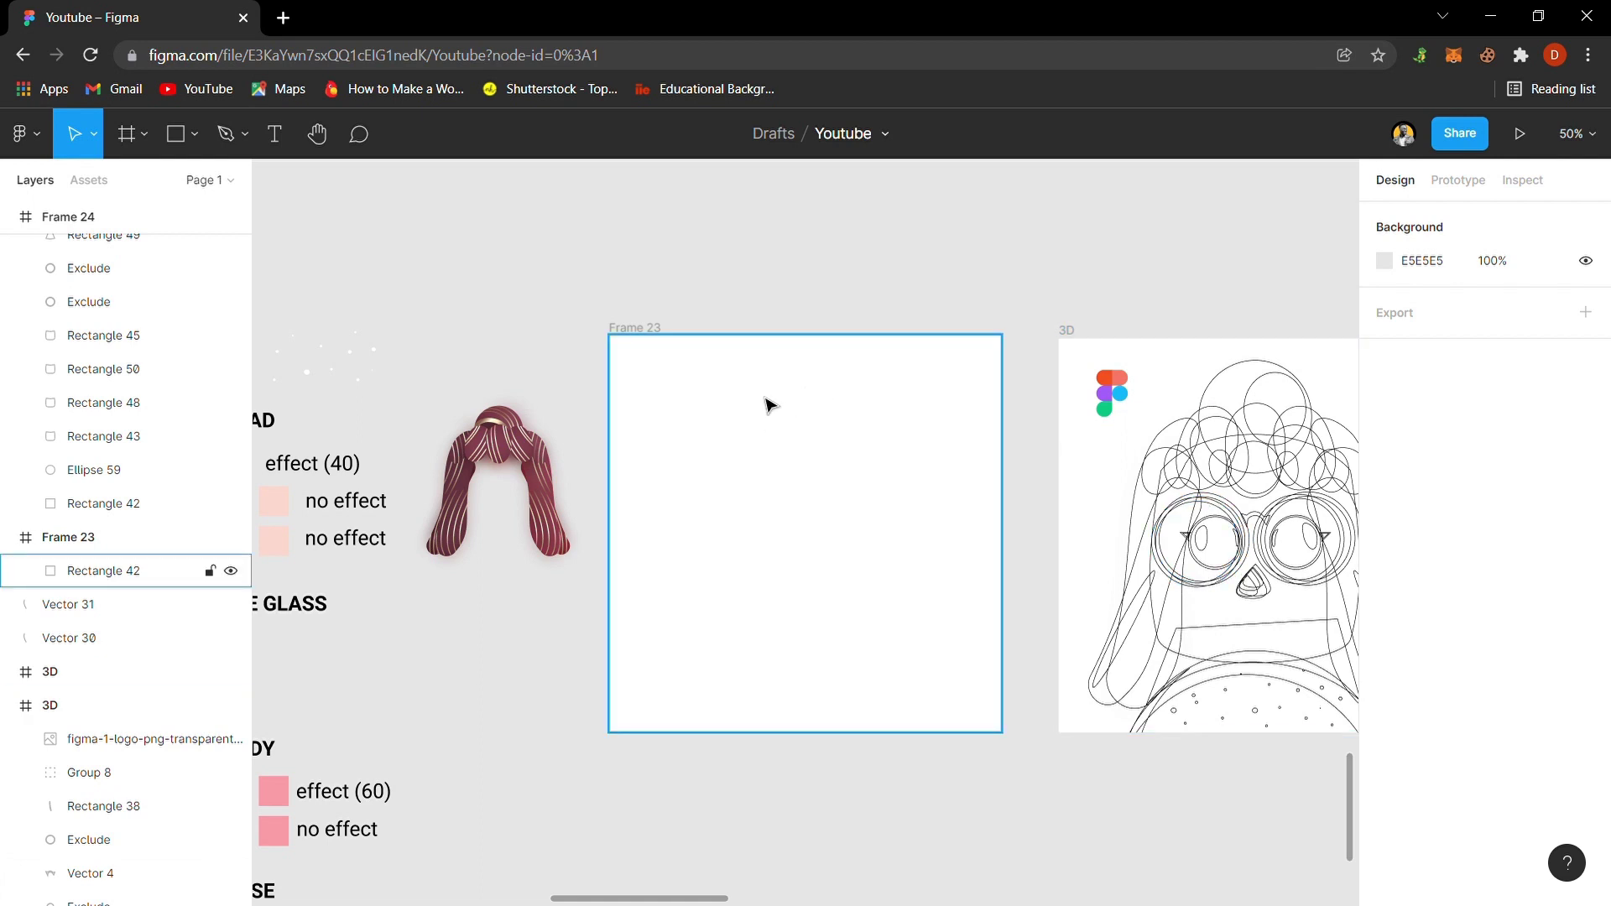
# - Nudge Frame 23 slightly down to Y 6850
pyautogui.click(648, 335)
pyautogui.moveTo(755, 402); pyautogui.dragTo(755, 404)
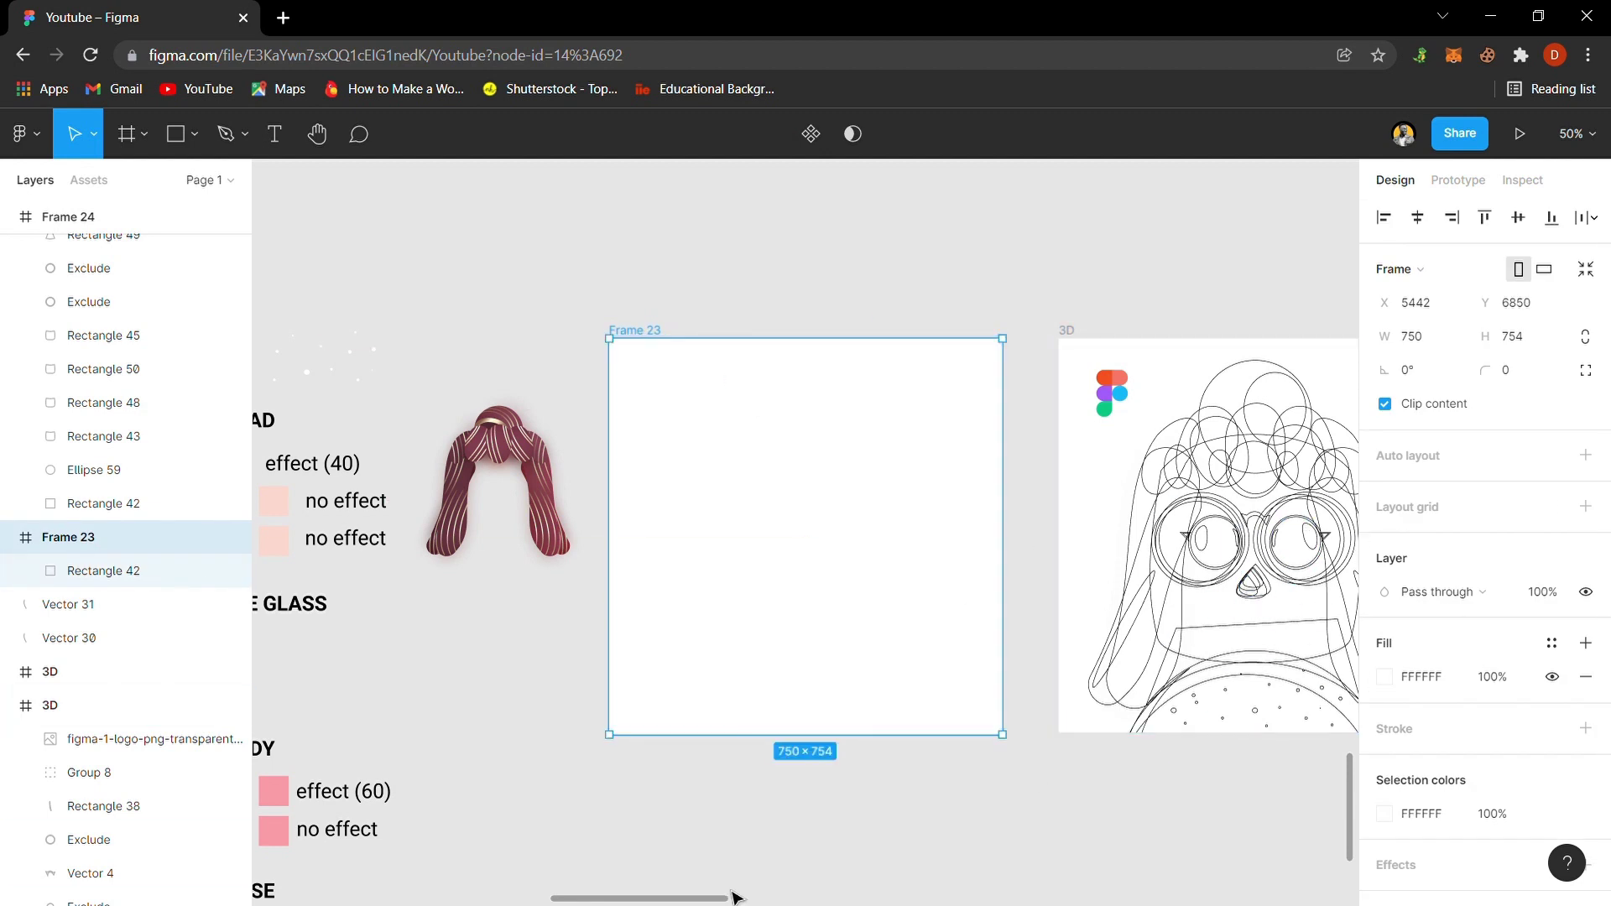
pyautogui.moveTo(726, 898); pyautogui.dragTo(668, 864)
pyautogui.scroll(-5, 630, 637)
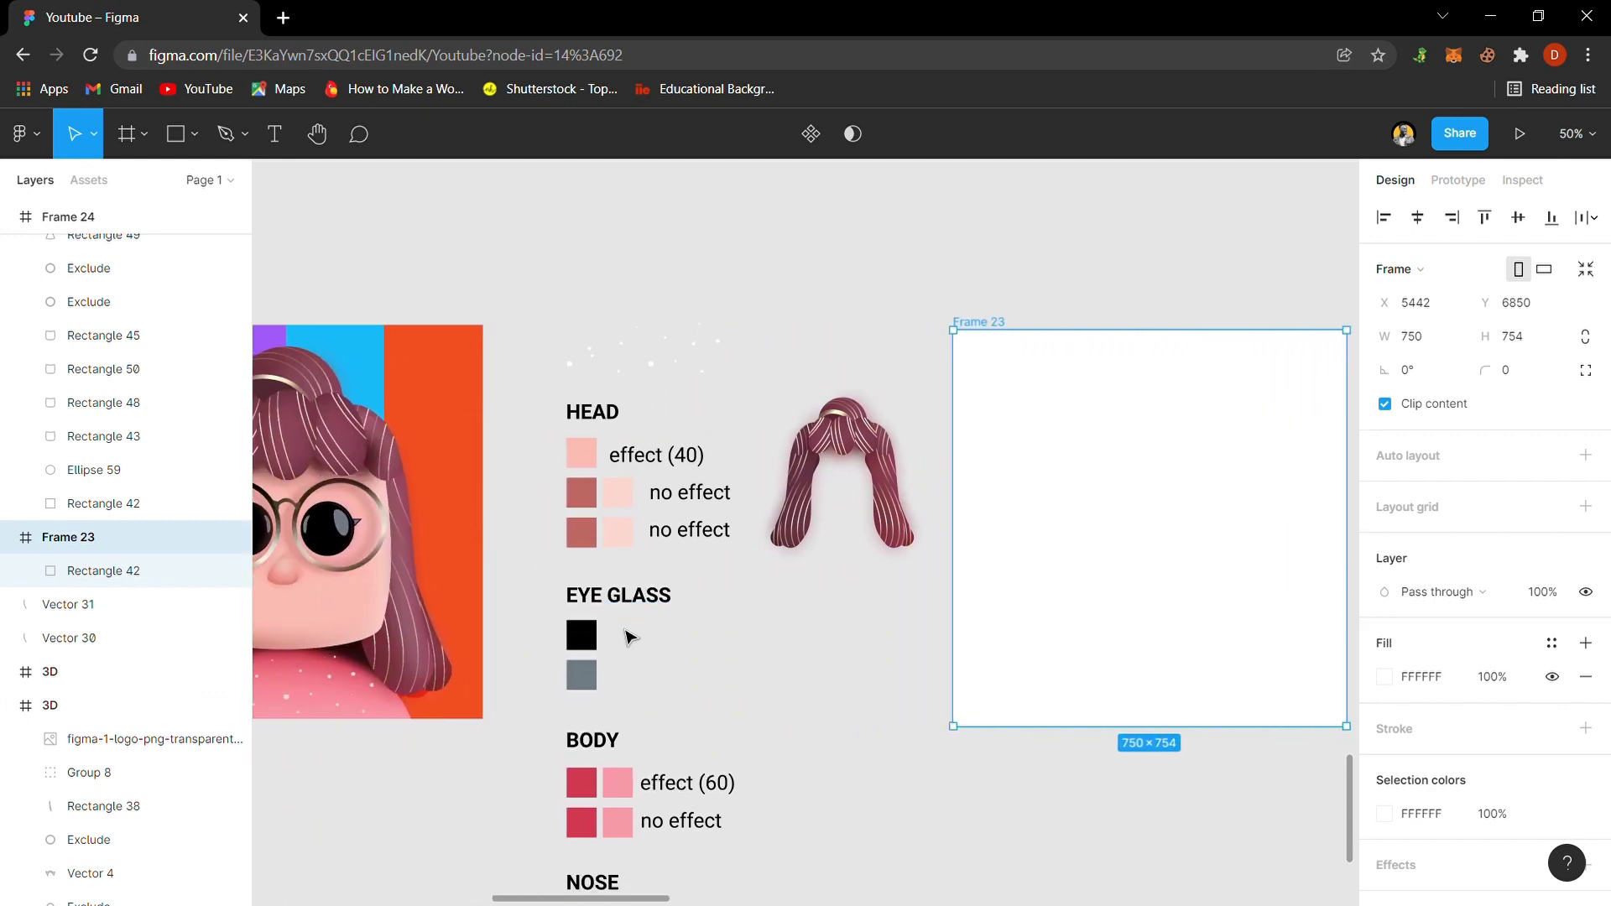
pyautogui.scroll(-5, 623, 657)
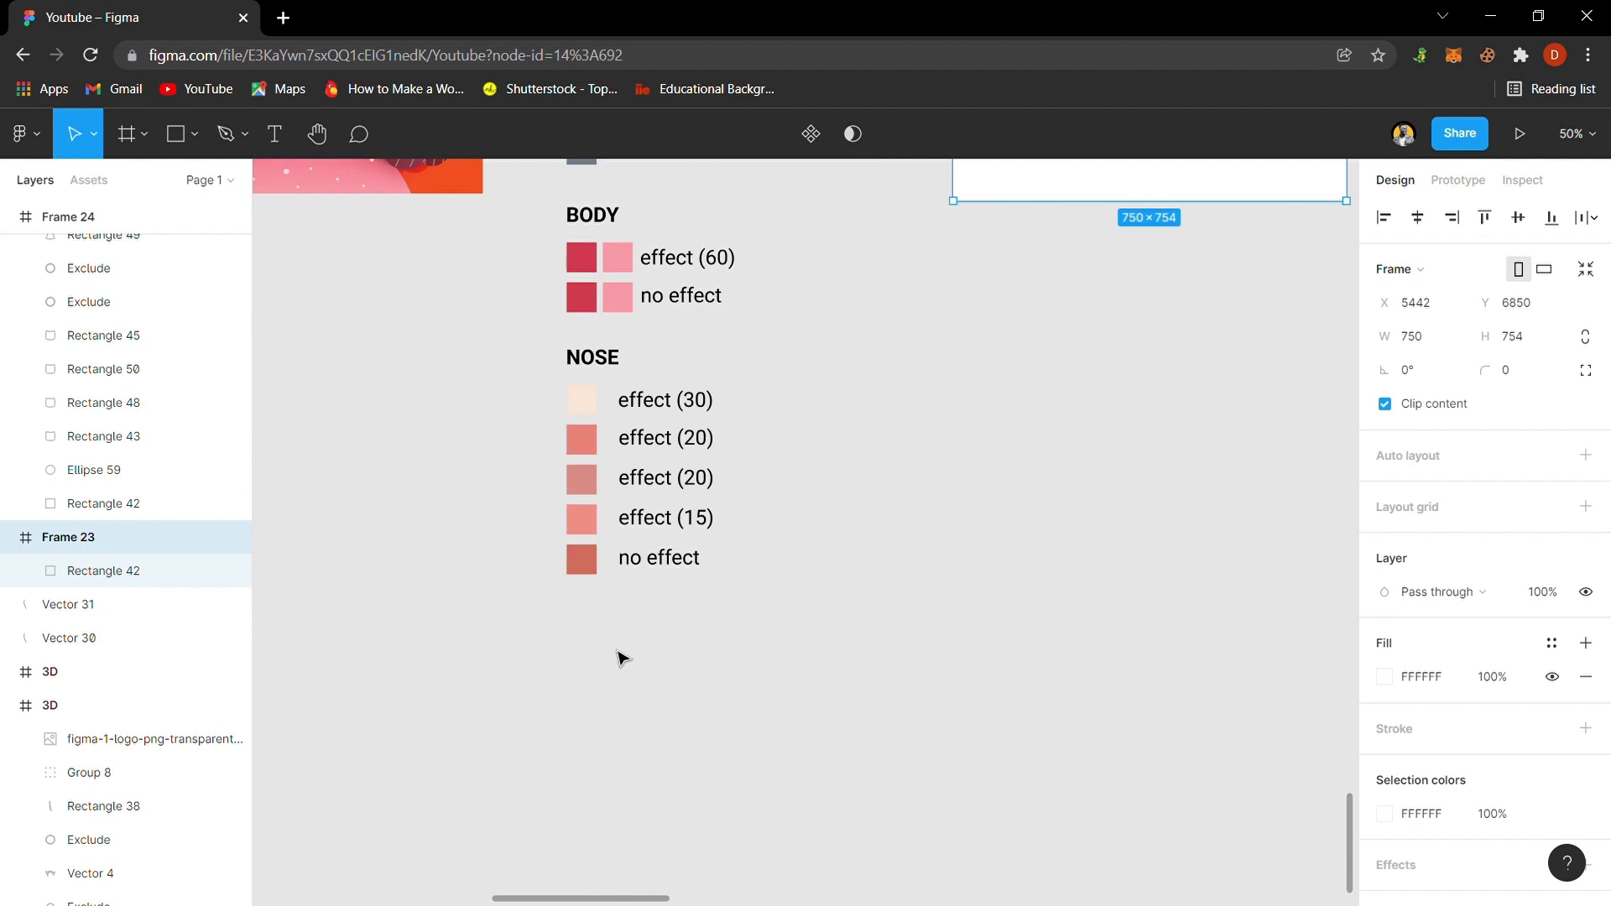
pyautogui.scroll(4, 623, 657)
pyautogui.scroll(5, 623, 640)
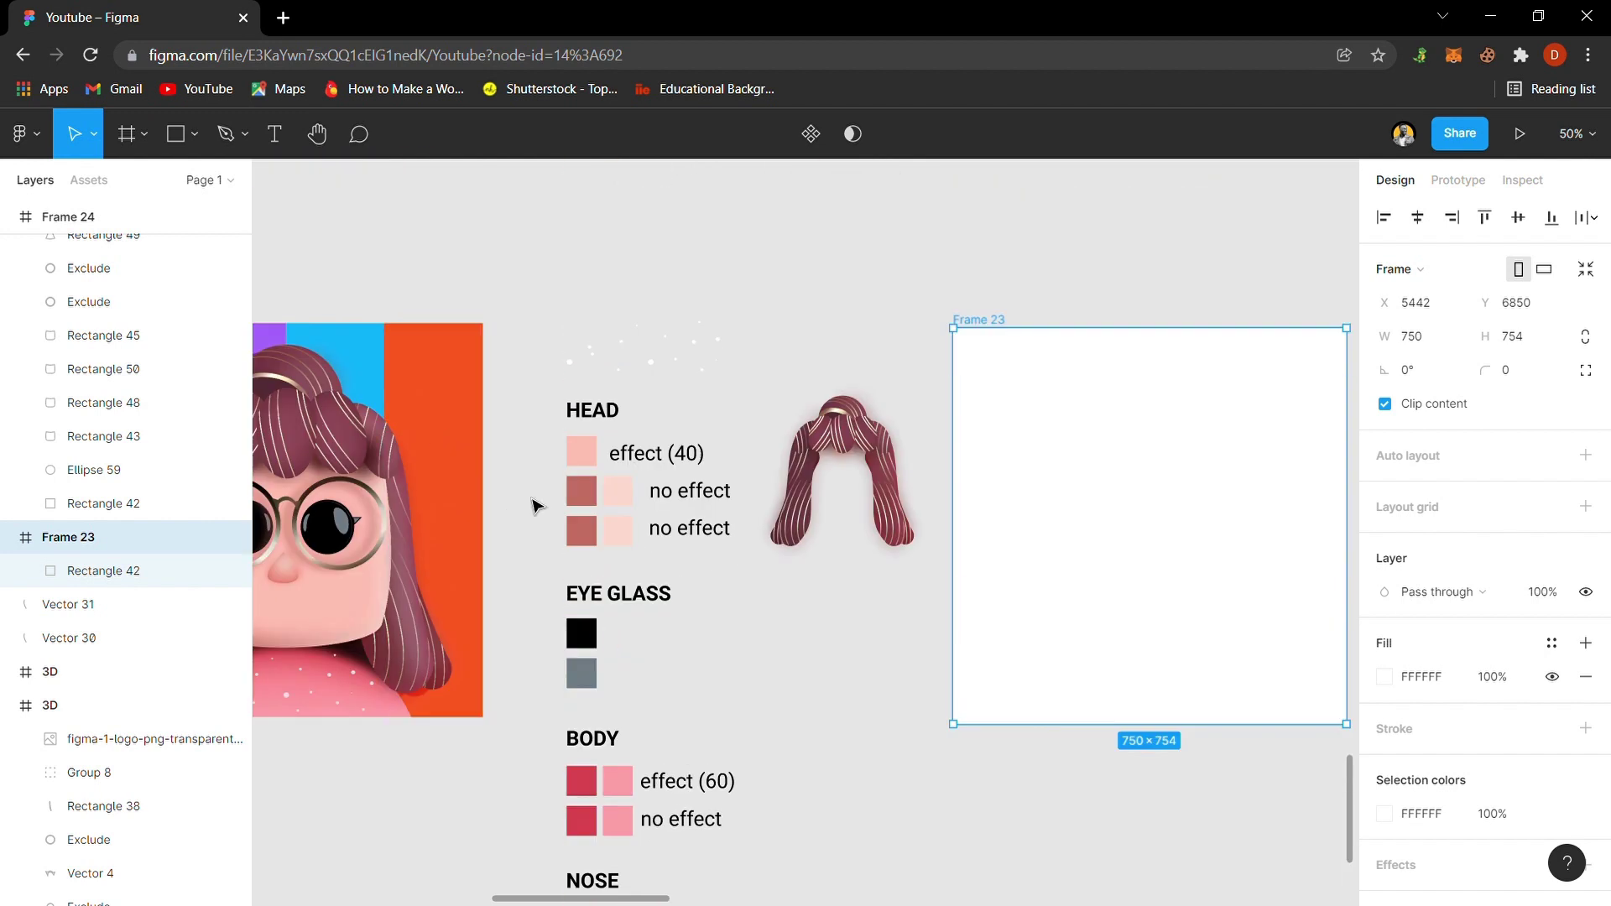
pyautogui.moveTo(646, 899); pyautogui.dragTo(610, 897)
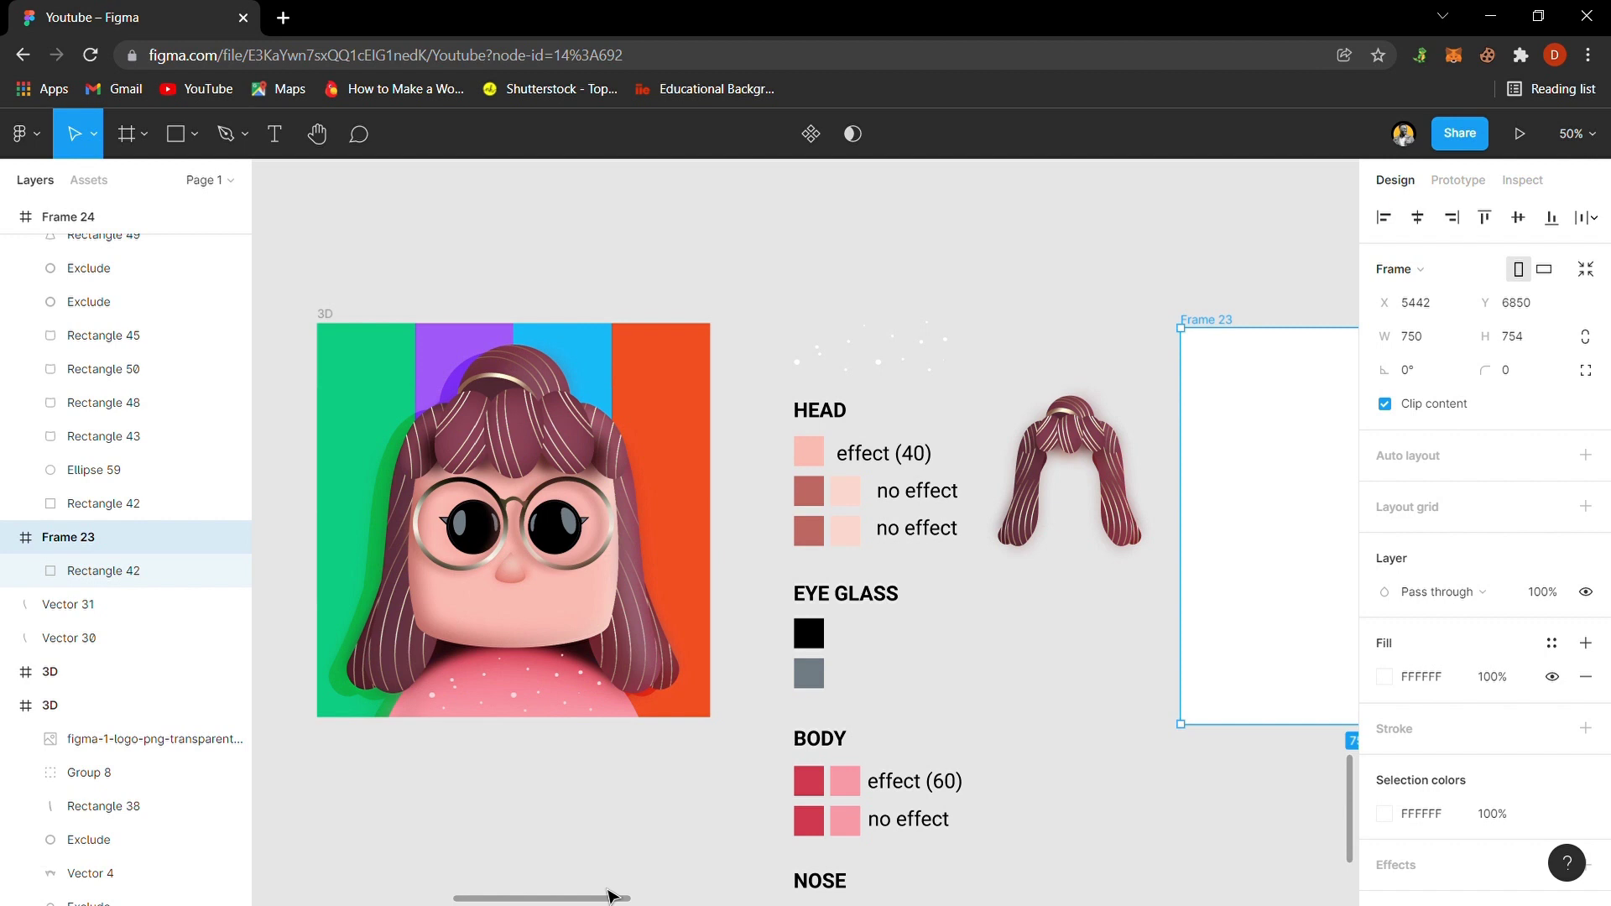
pyautogui.moveTo(610, 896); pyautogui.dragTo(624, 896)
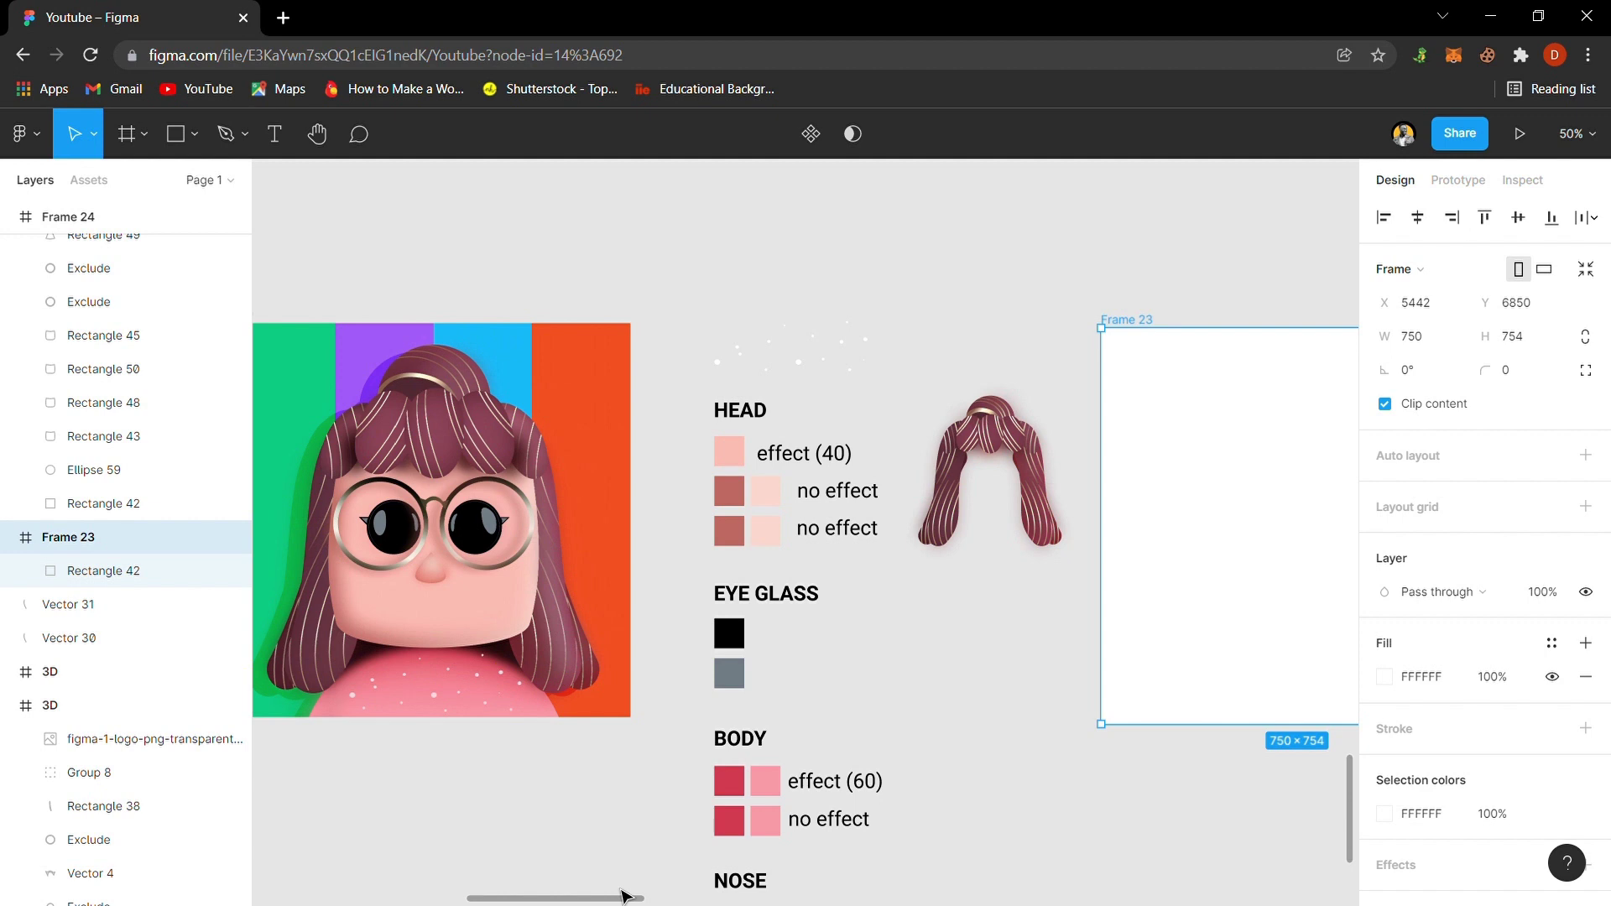
pyautogui.moveTo(623, 896); pyautogui.dragTo(730, 897)
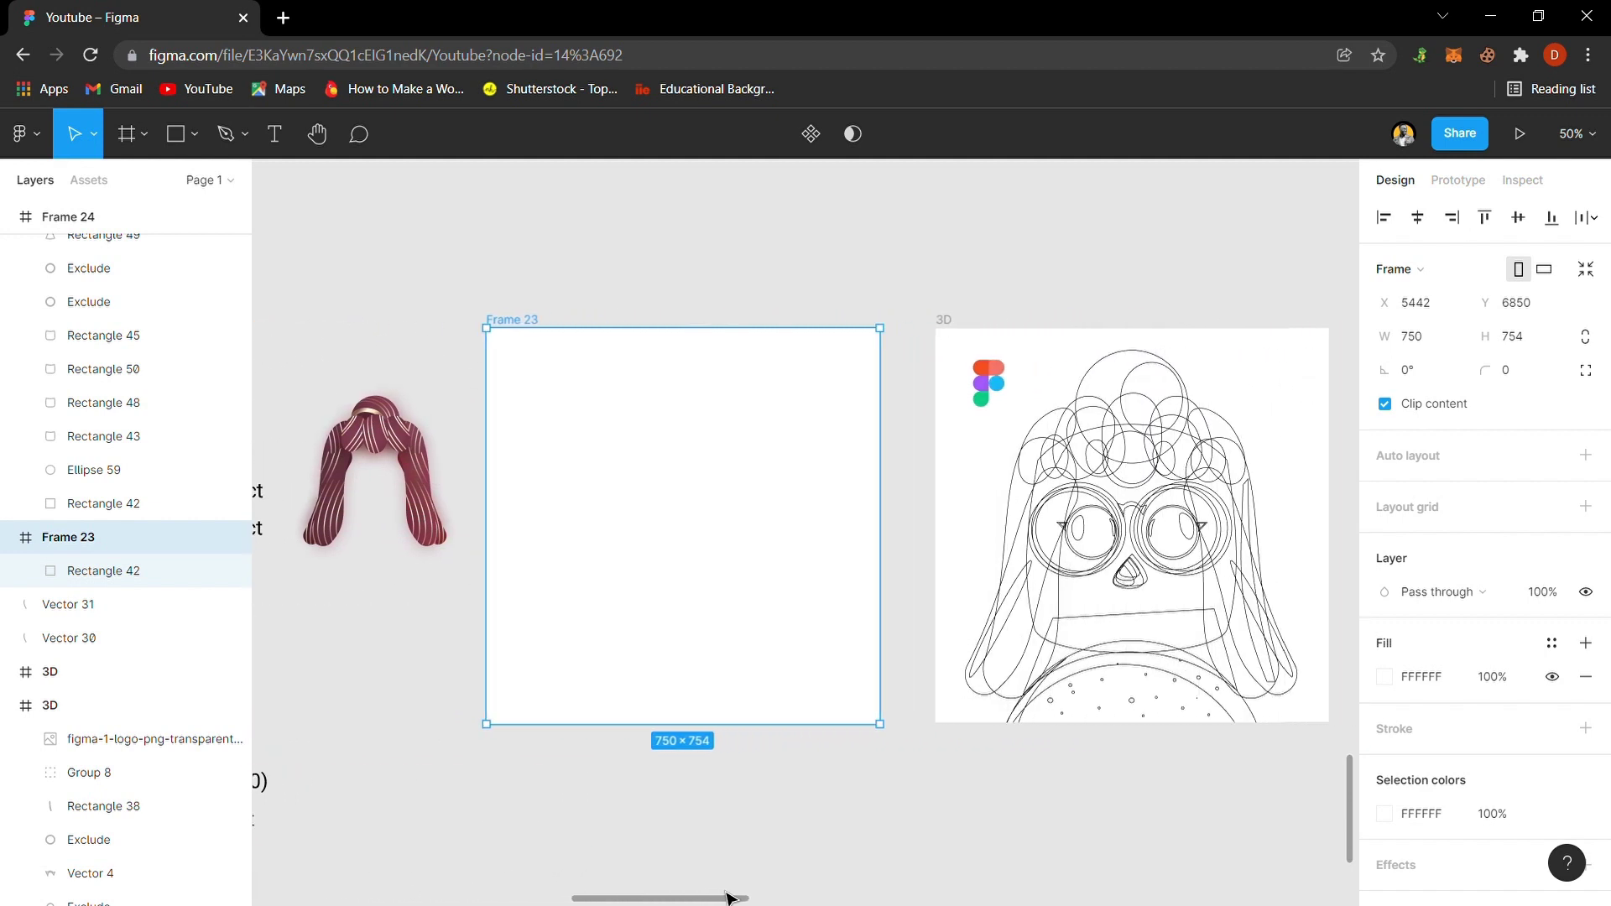
pyautogui.click(175, 133)
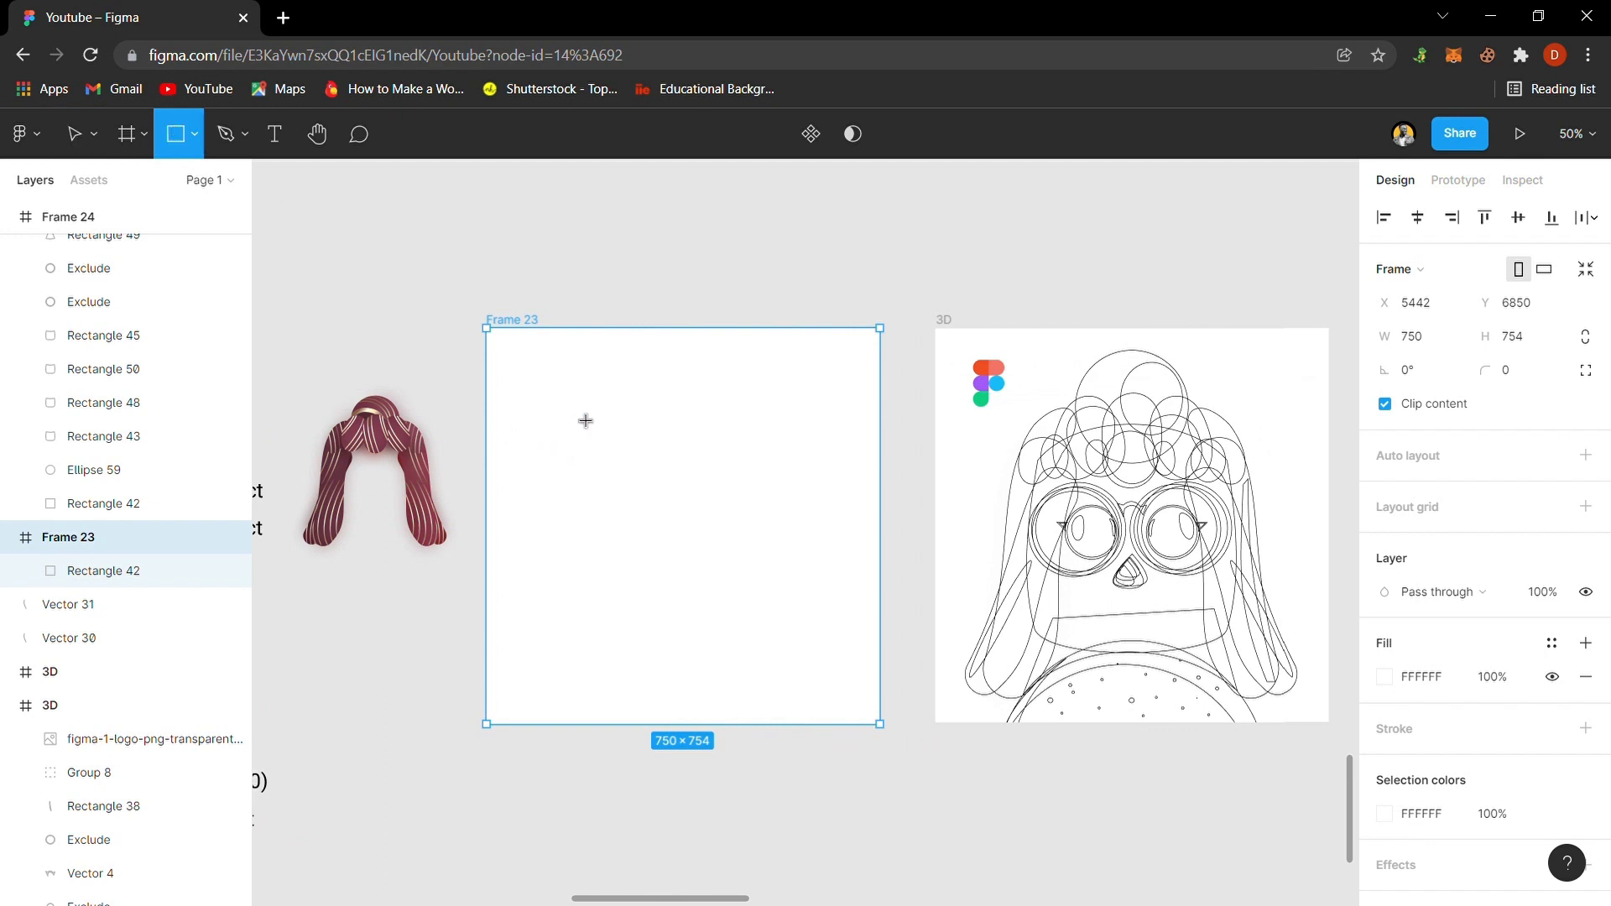
pyautogui.moveTo(581, 406)
pyautogui.mouseDown()
pyautogui.moveTo(729, 574)
pyautogui.moveTo(718, 589)
pyautogui.moveTo(759, 637)
pyautogui.mouseUp()
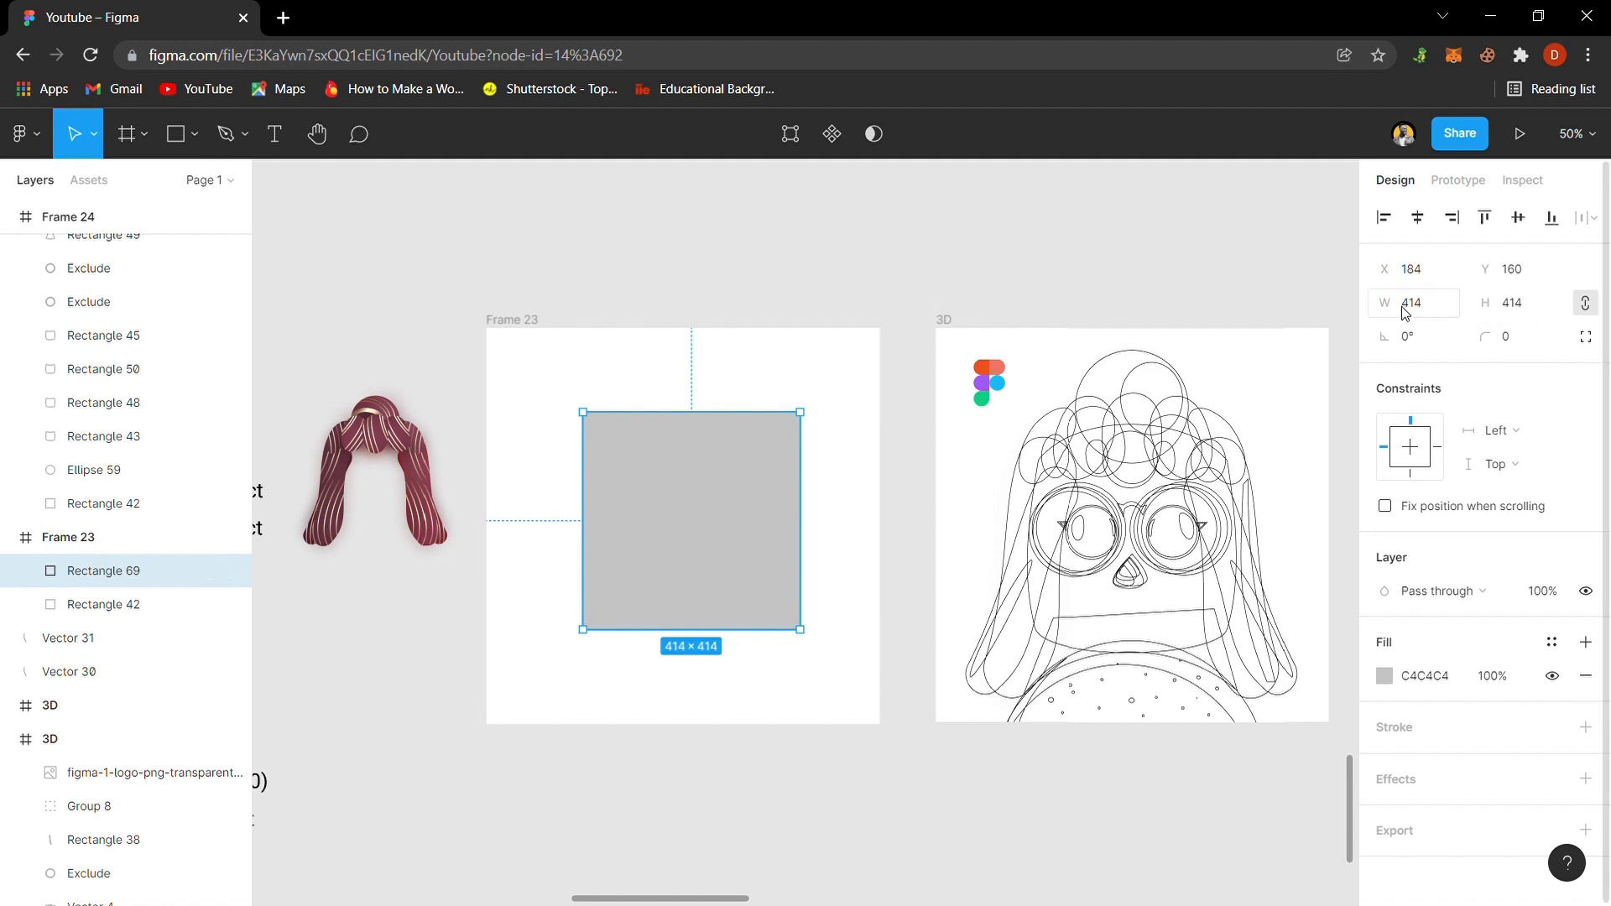
pyautogui.click(1418, 733)
pyautogui.click(1404, 794)
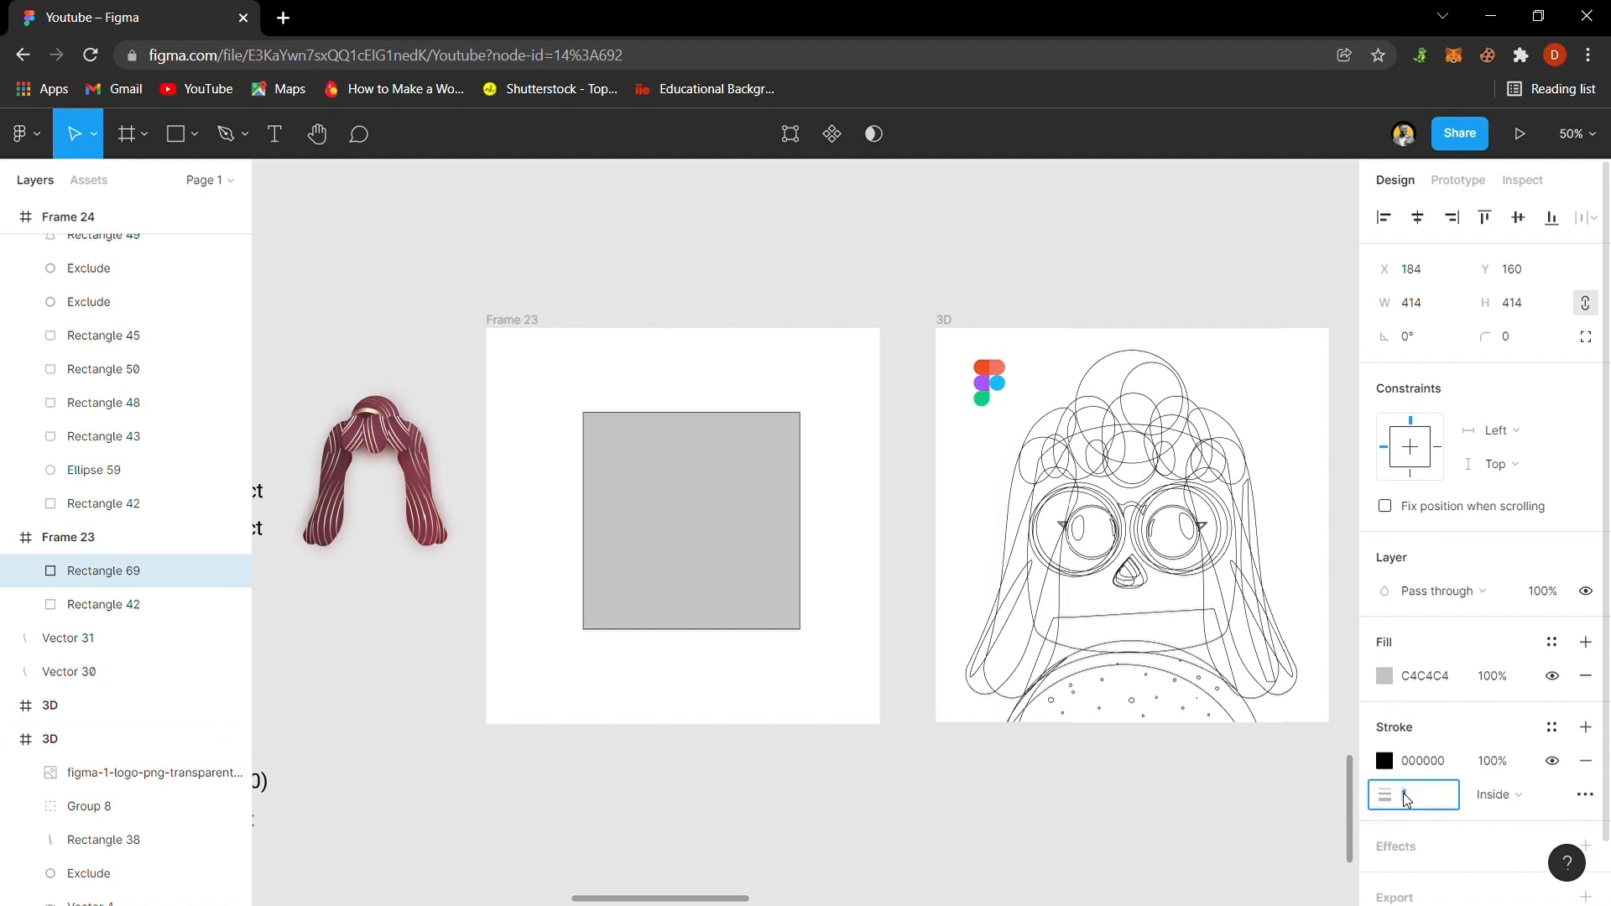
pyautogui.write('2')
pyautogui.press('Return')
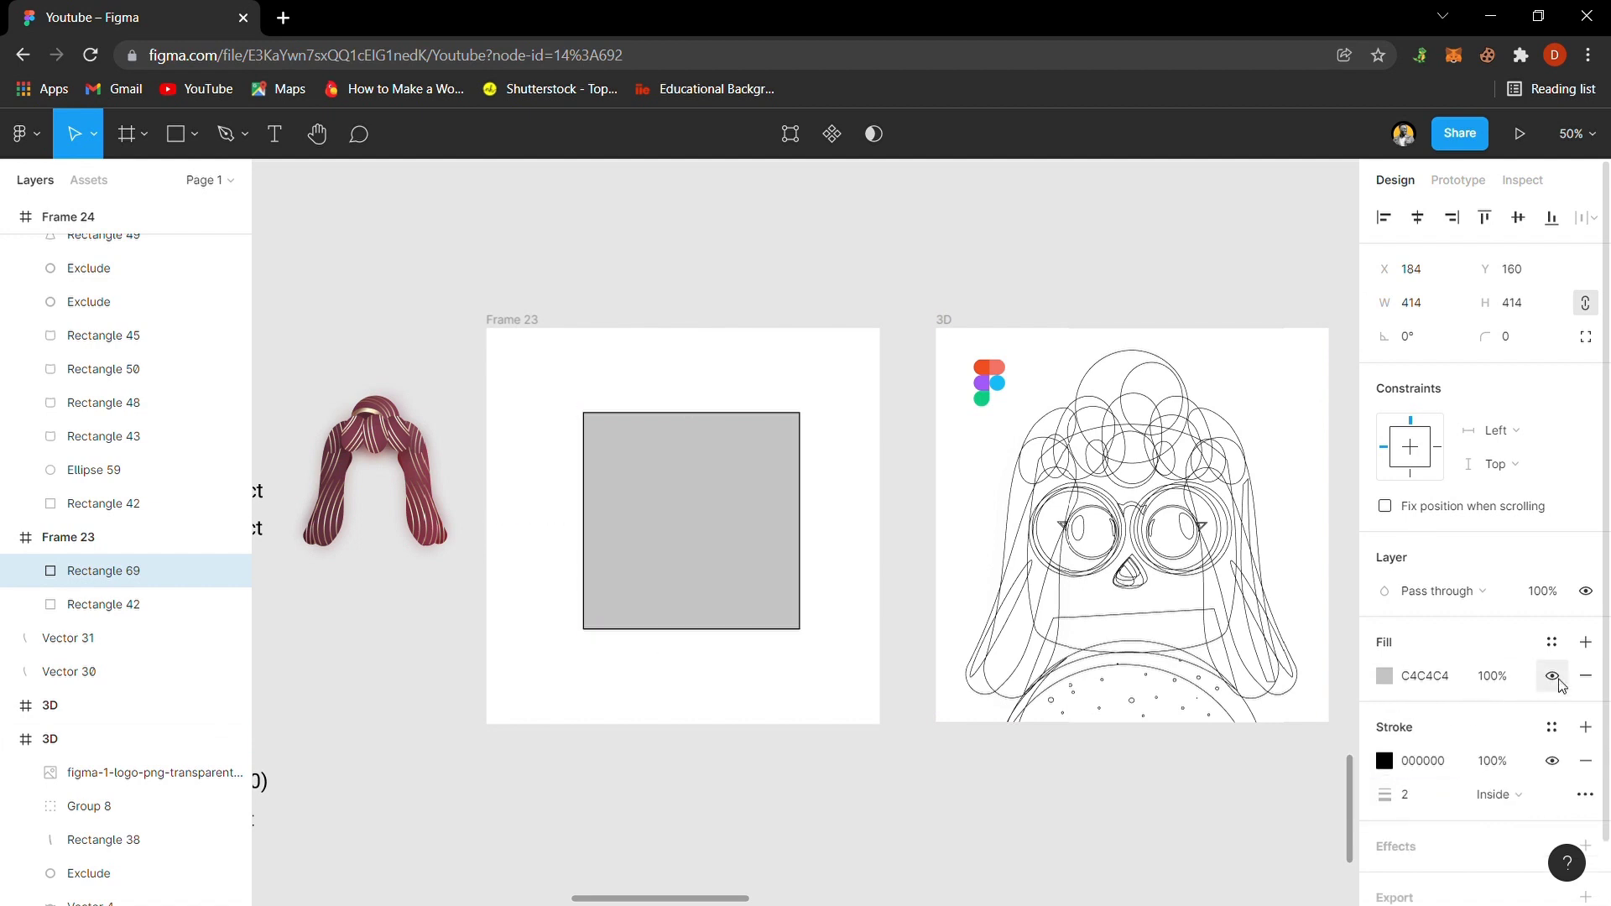
pyautogui.click(1585, 675)
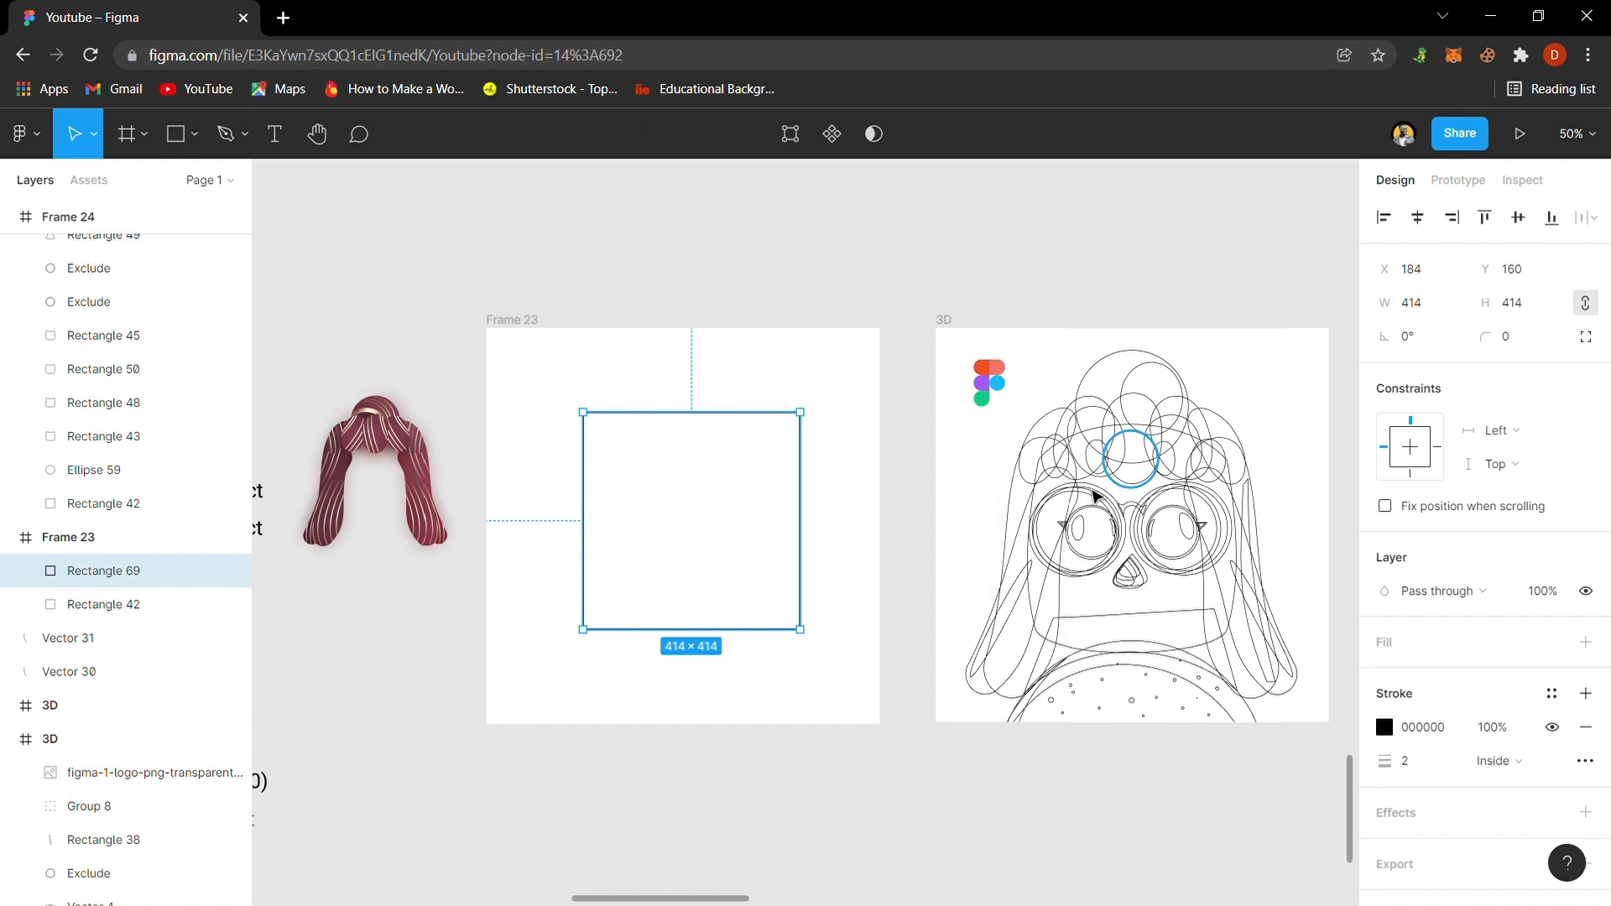
pyautogui.click(976, 355)
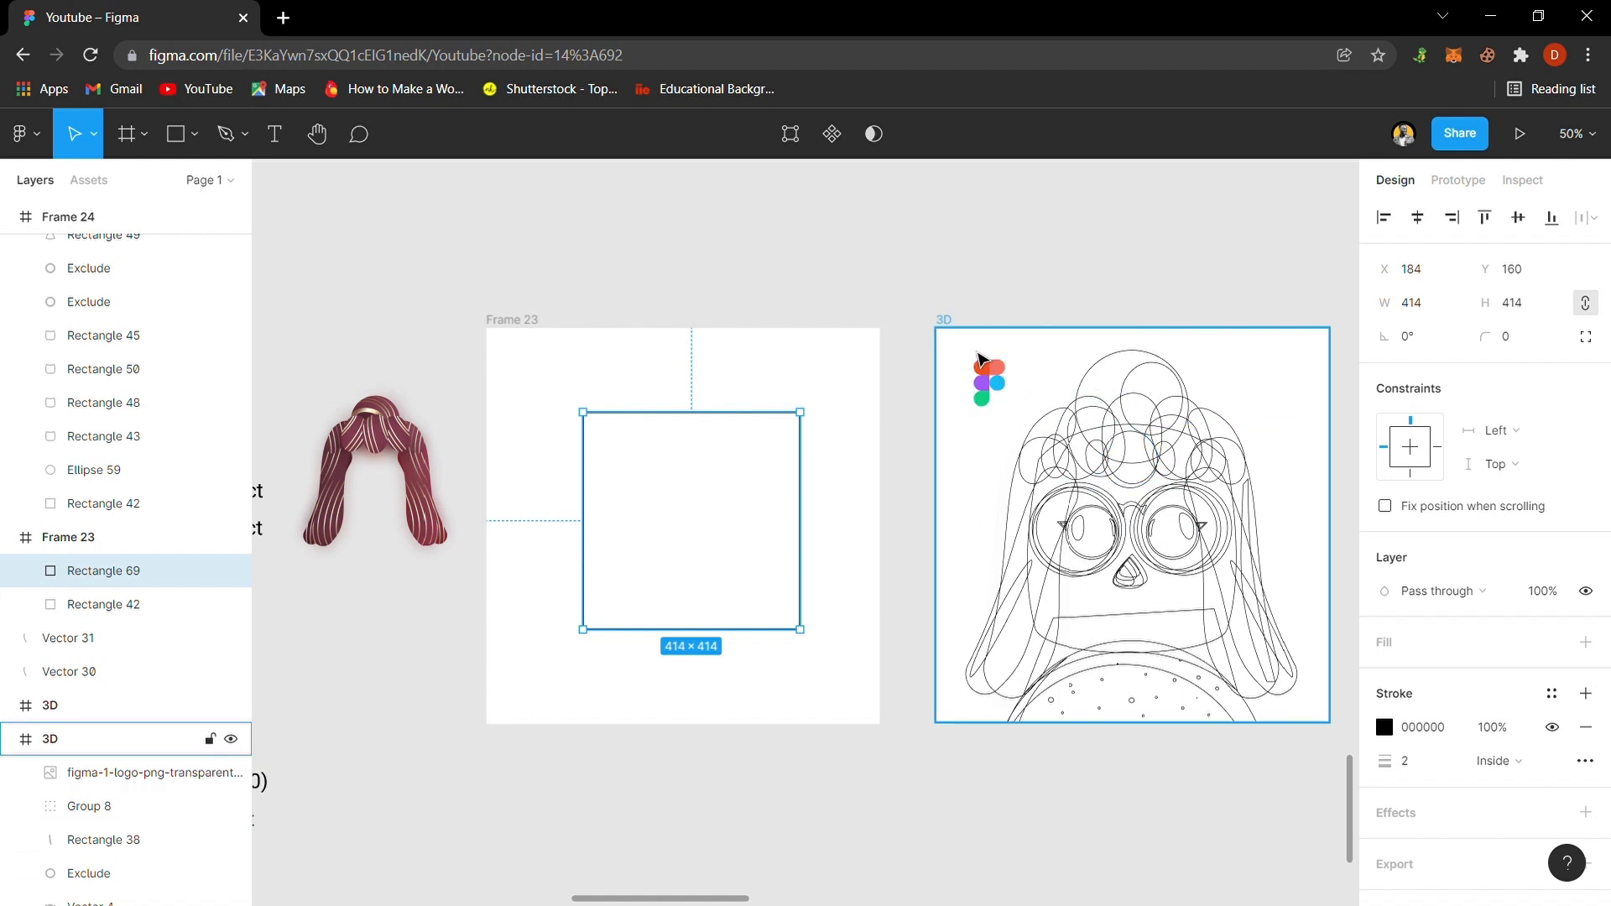
pyautogui.hotkey('shift', '2')
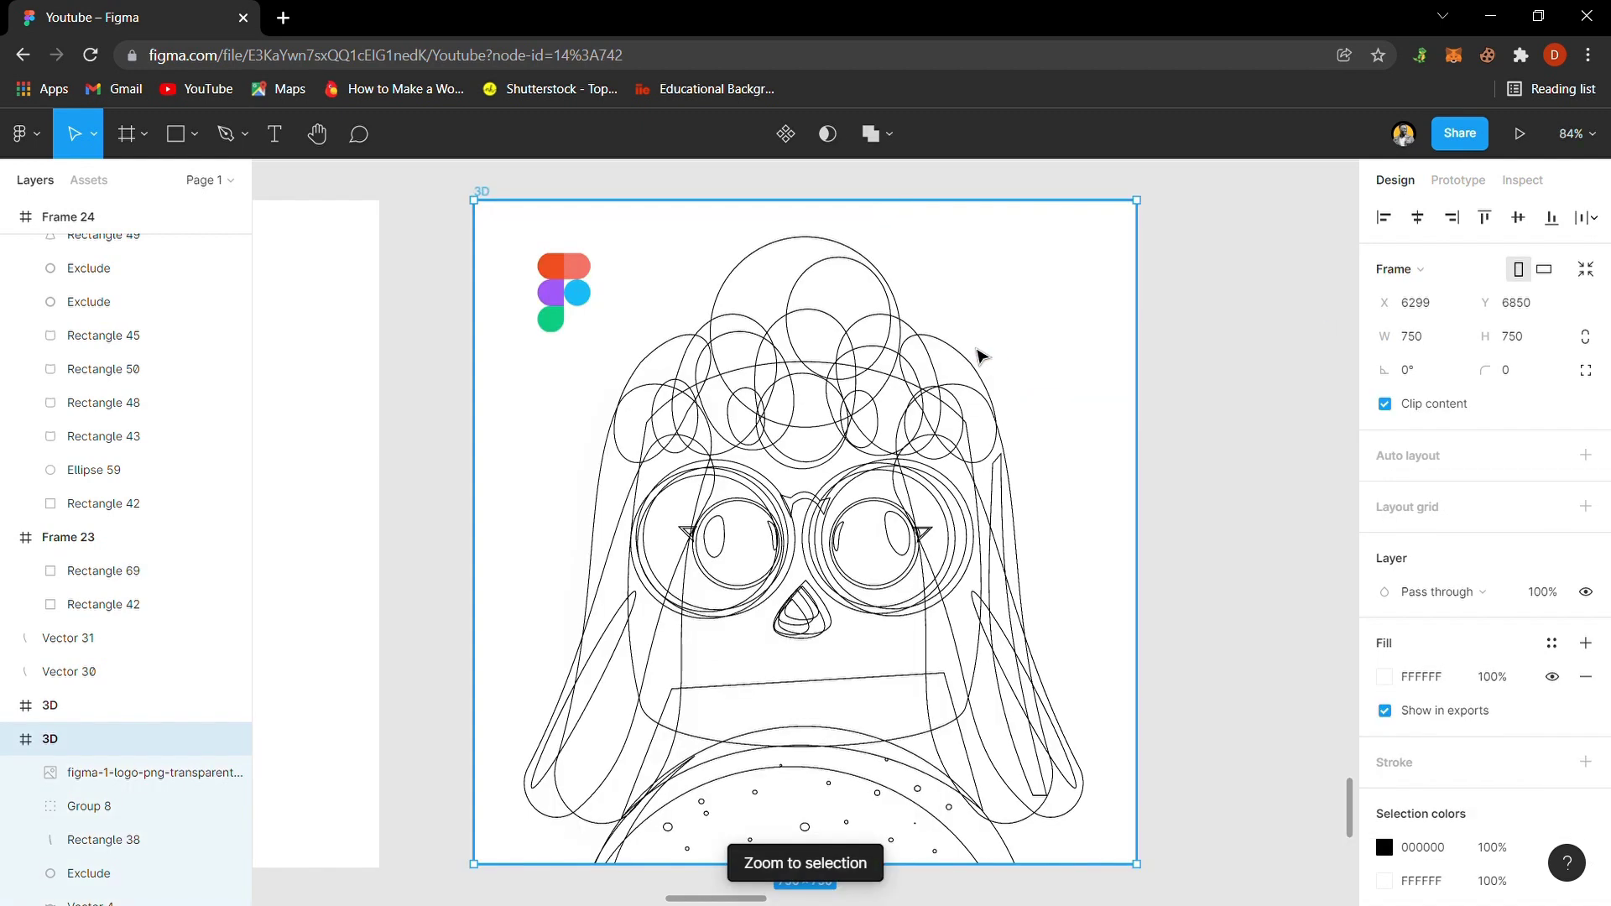
pyautogui.click(377, 378)
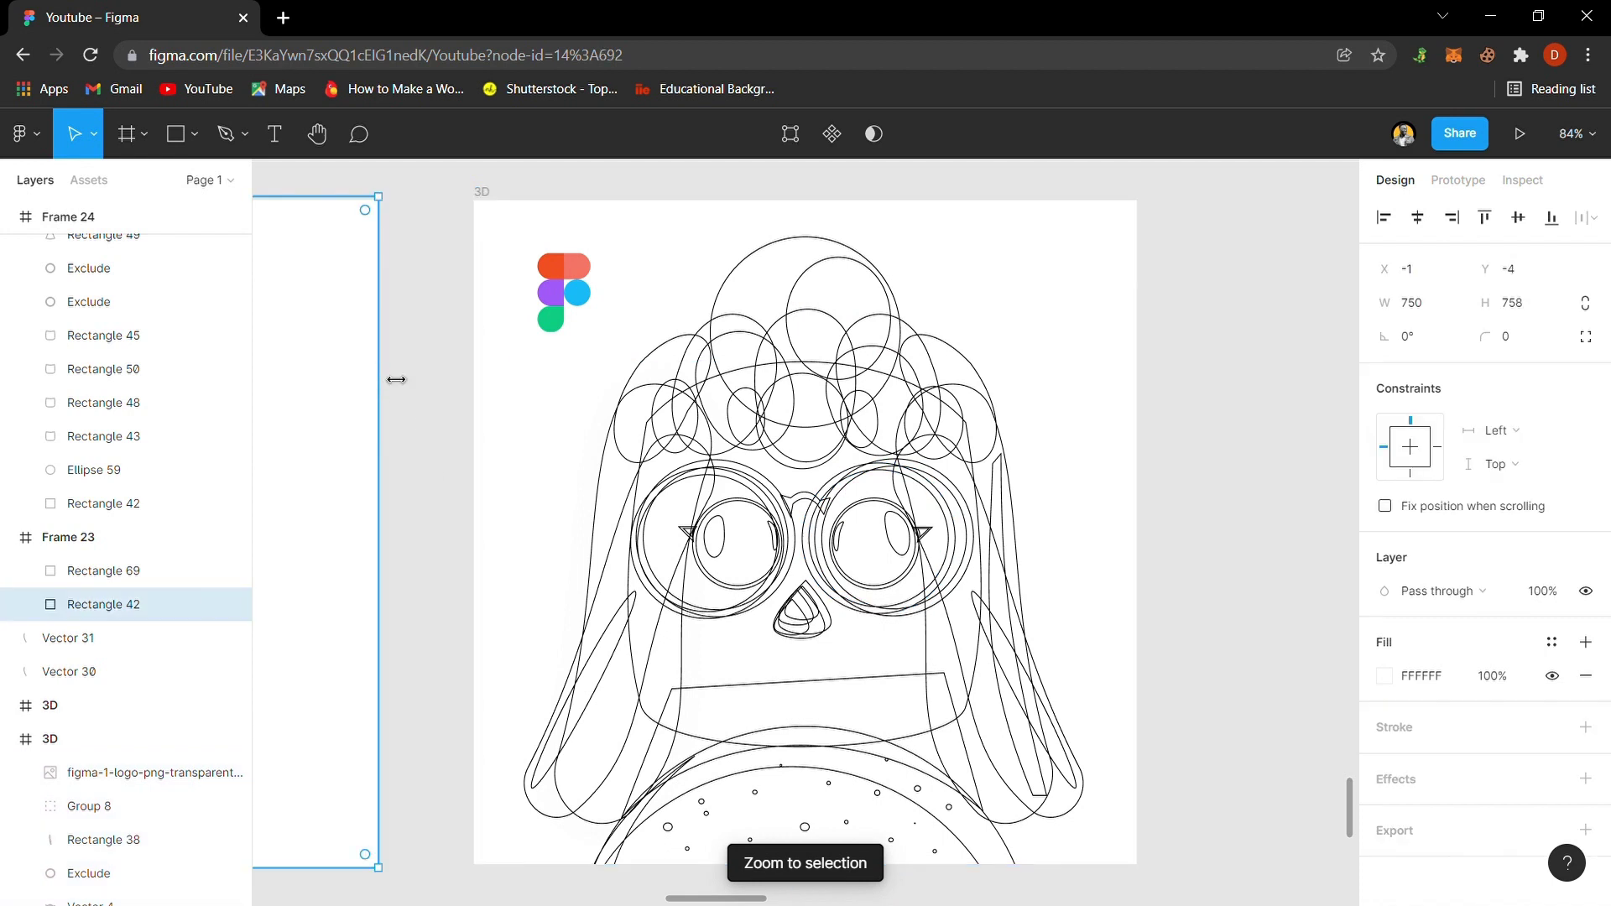
pyautogui.hotkey('shift', '2')
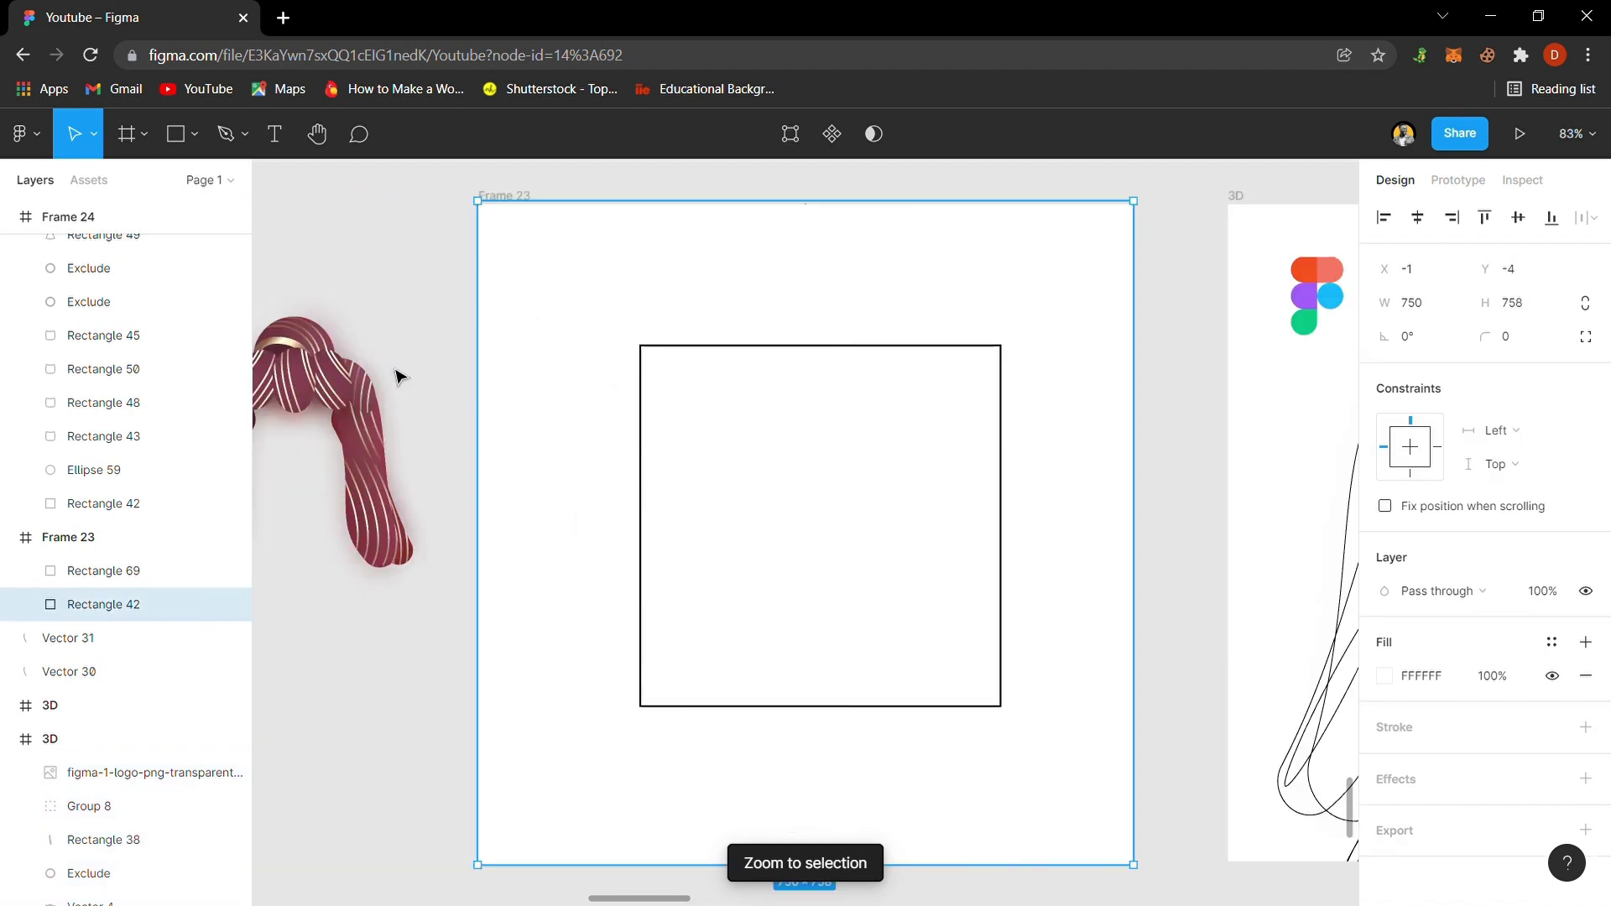
pyautogui.click(913, 359)
pyautogui.press('-')
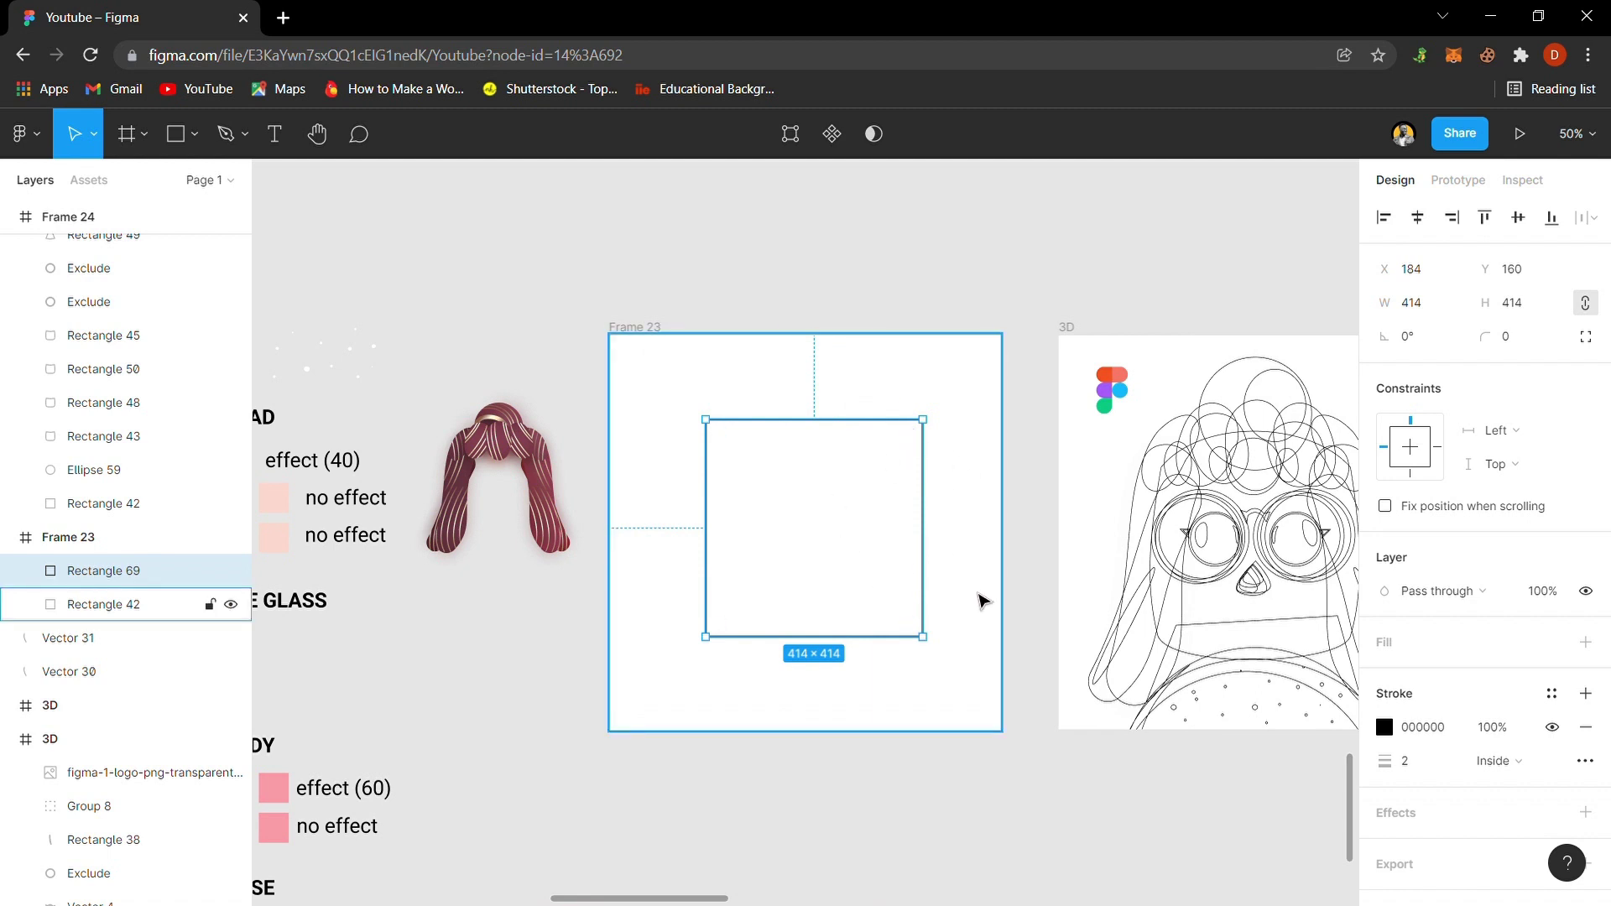
pyautogui.press('Delete')
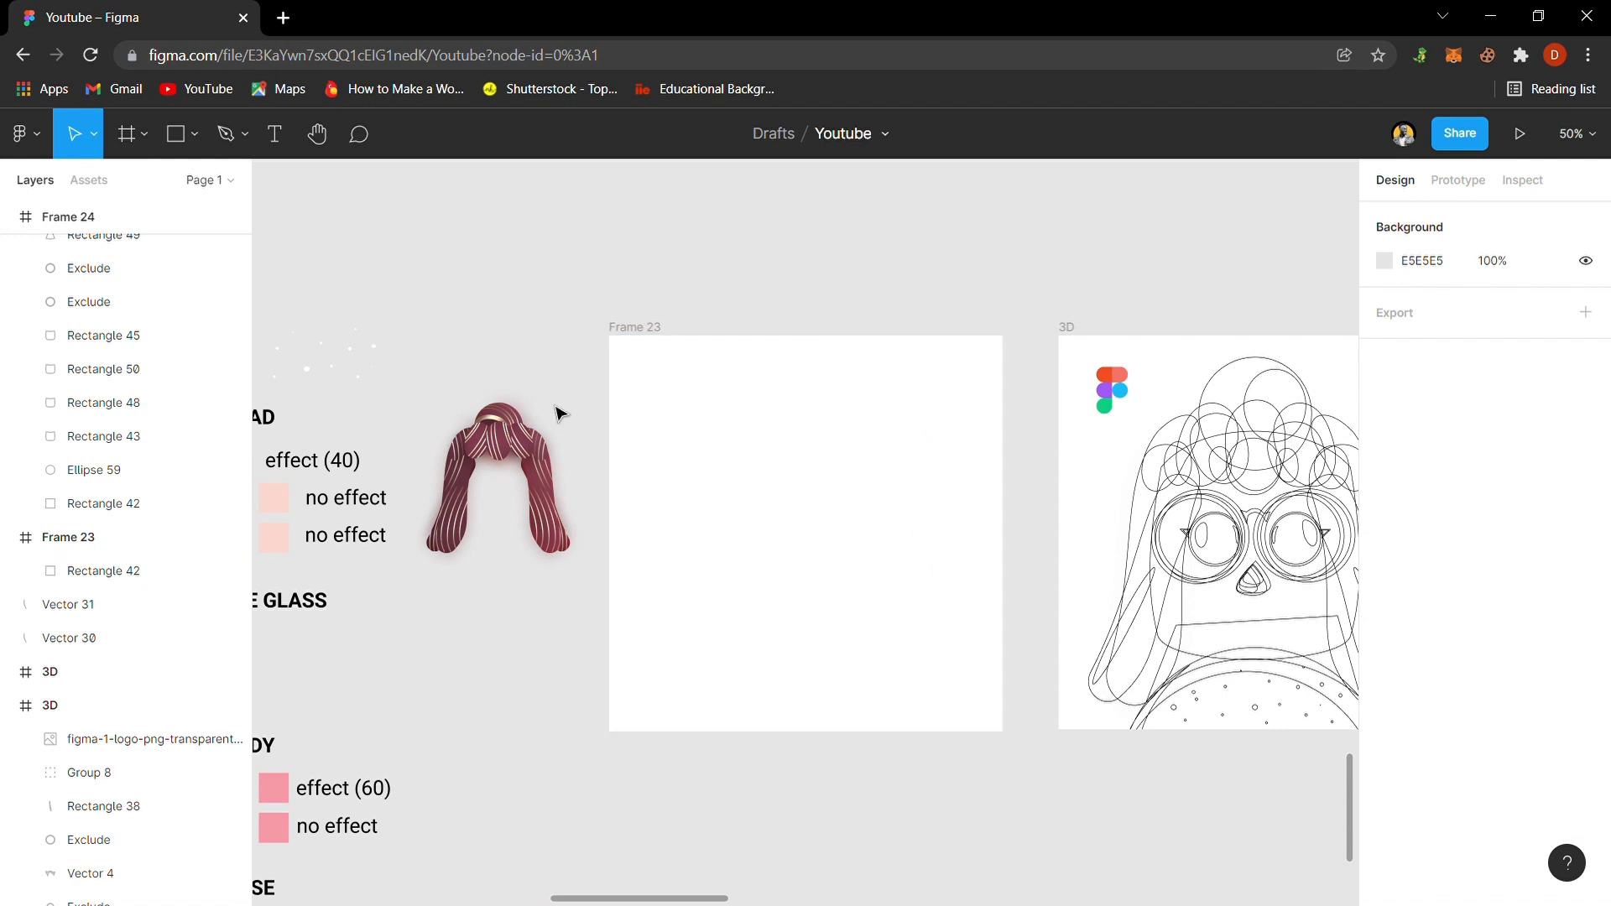
# - With the Pen tool, place the head outline's top-left point and a curved lower-left corner
pyautogui.click(225, 133)
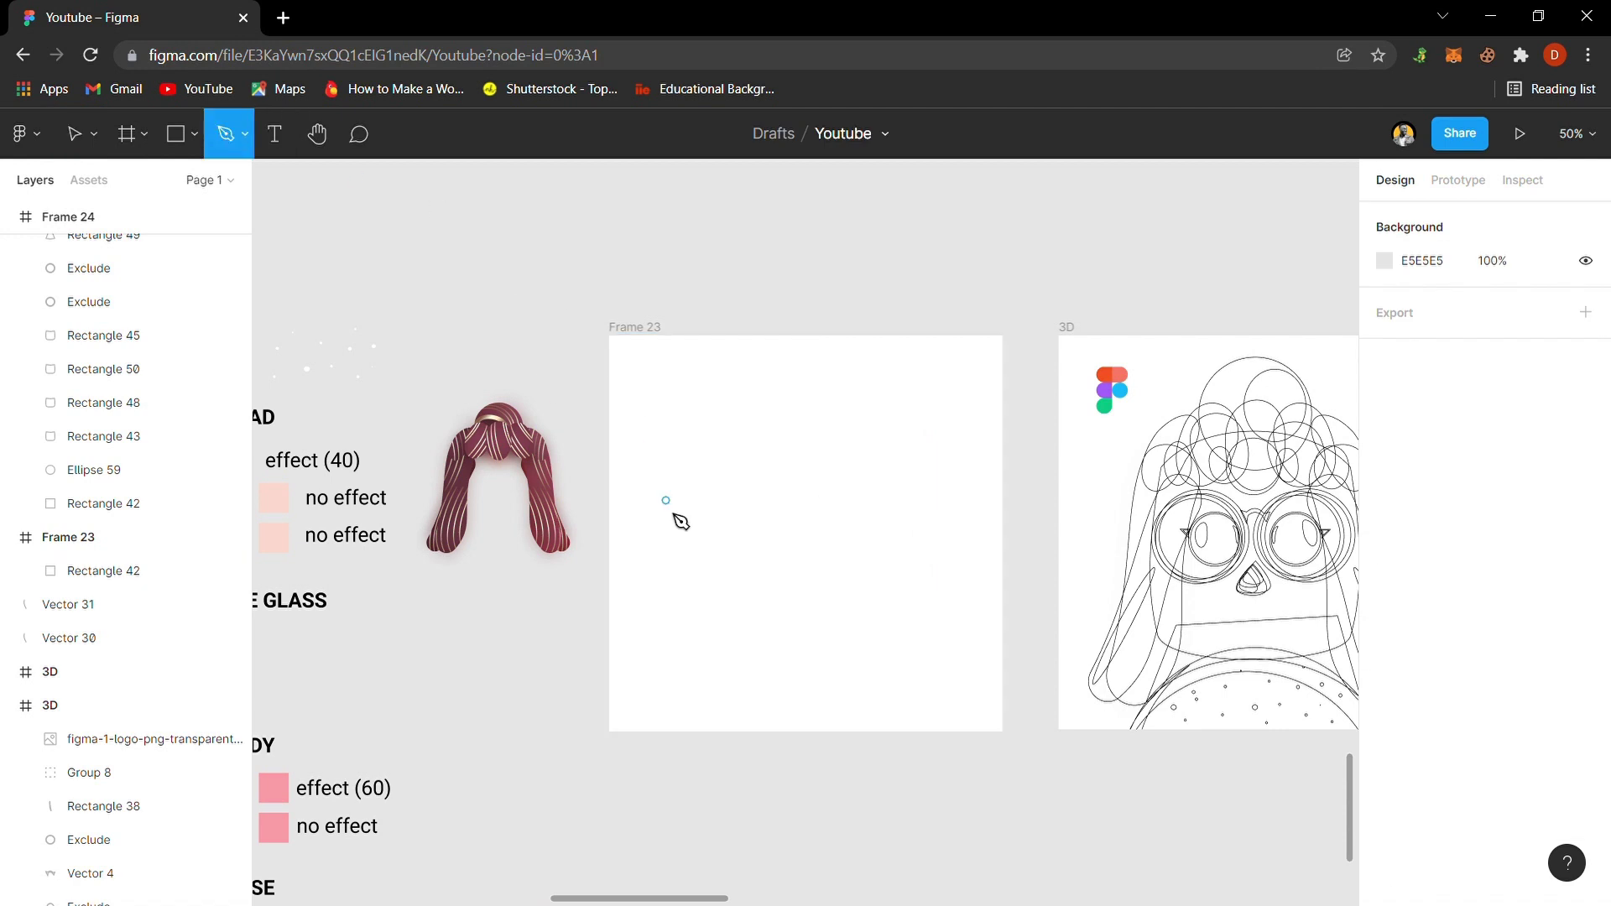
pyautogui.click(715, 437)
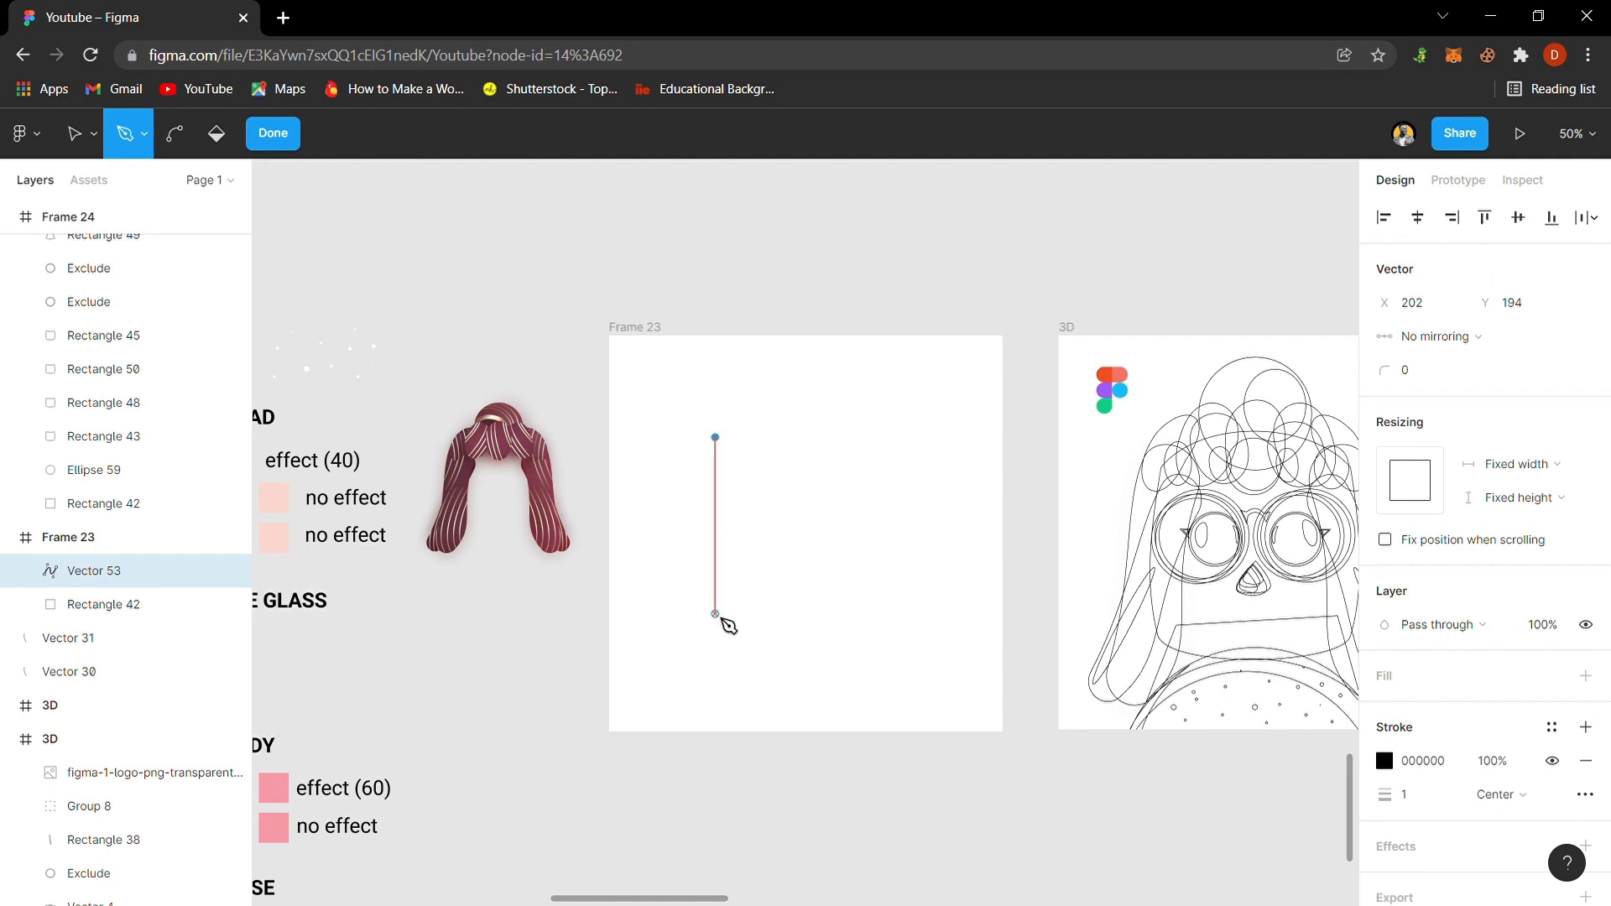
pyautogui.moveTo(714, 611); pyautogui.dragTo(735, 676)
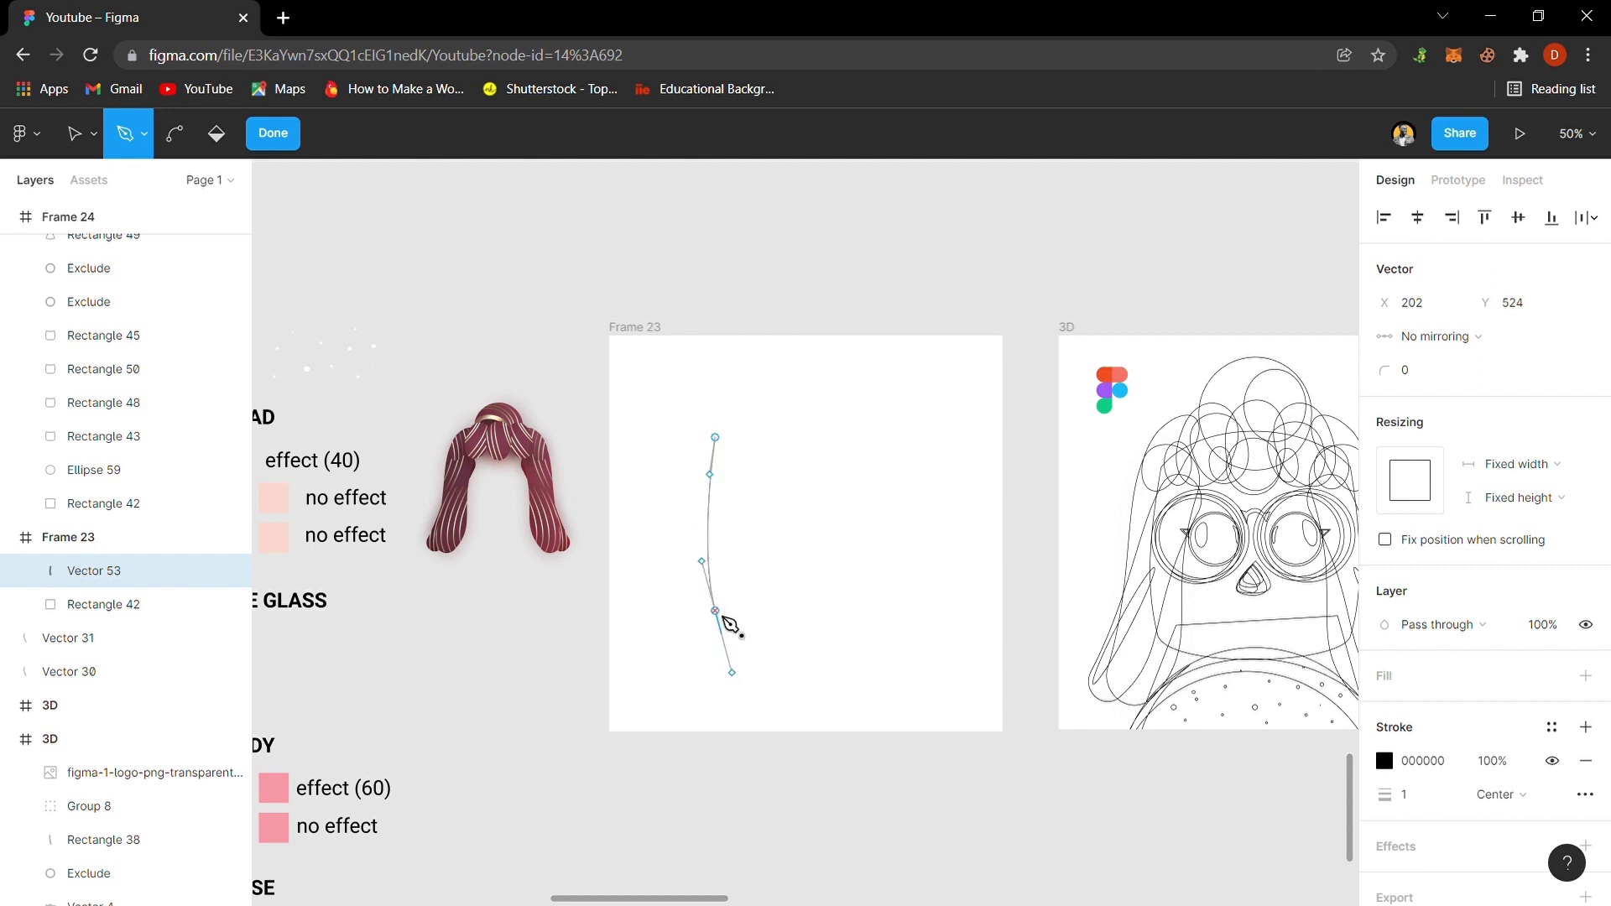
pyautogui.click(720, 613)
pyautogui.hotkey('shift', '0')
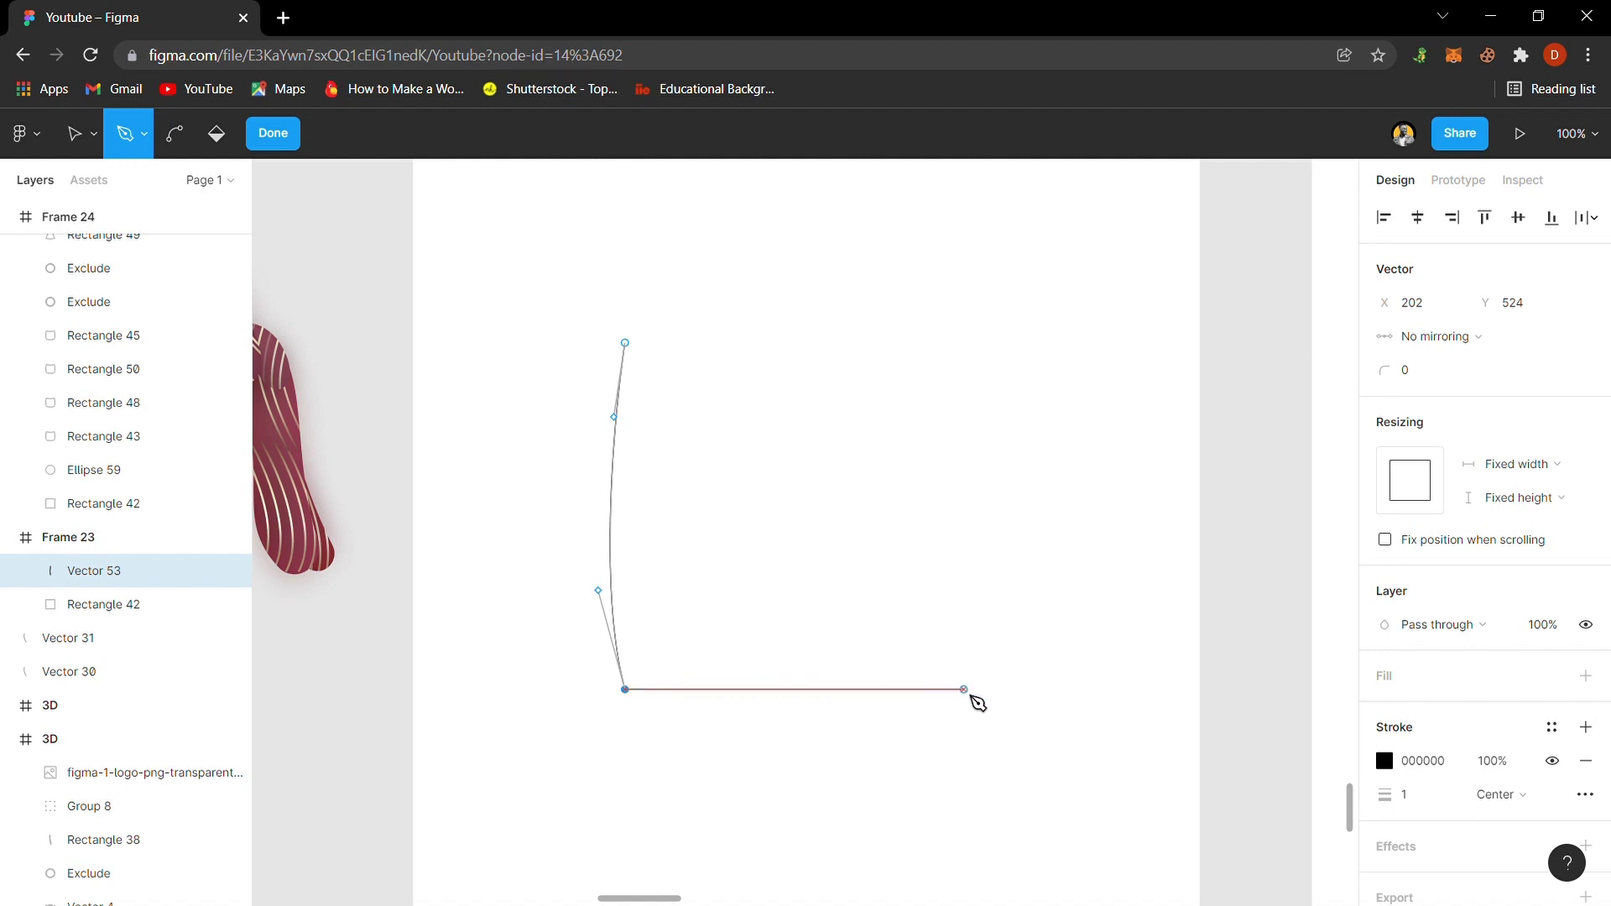
# - Add the curved bottom-right and top-right corners, then close the path at the start point
pyautogui.moveTo(967, 689); pyautogui.dragTo(1101, 647)
pyautogui.moveTo(1099, 648); pyautogui.dragTo(1096, 646)
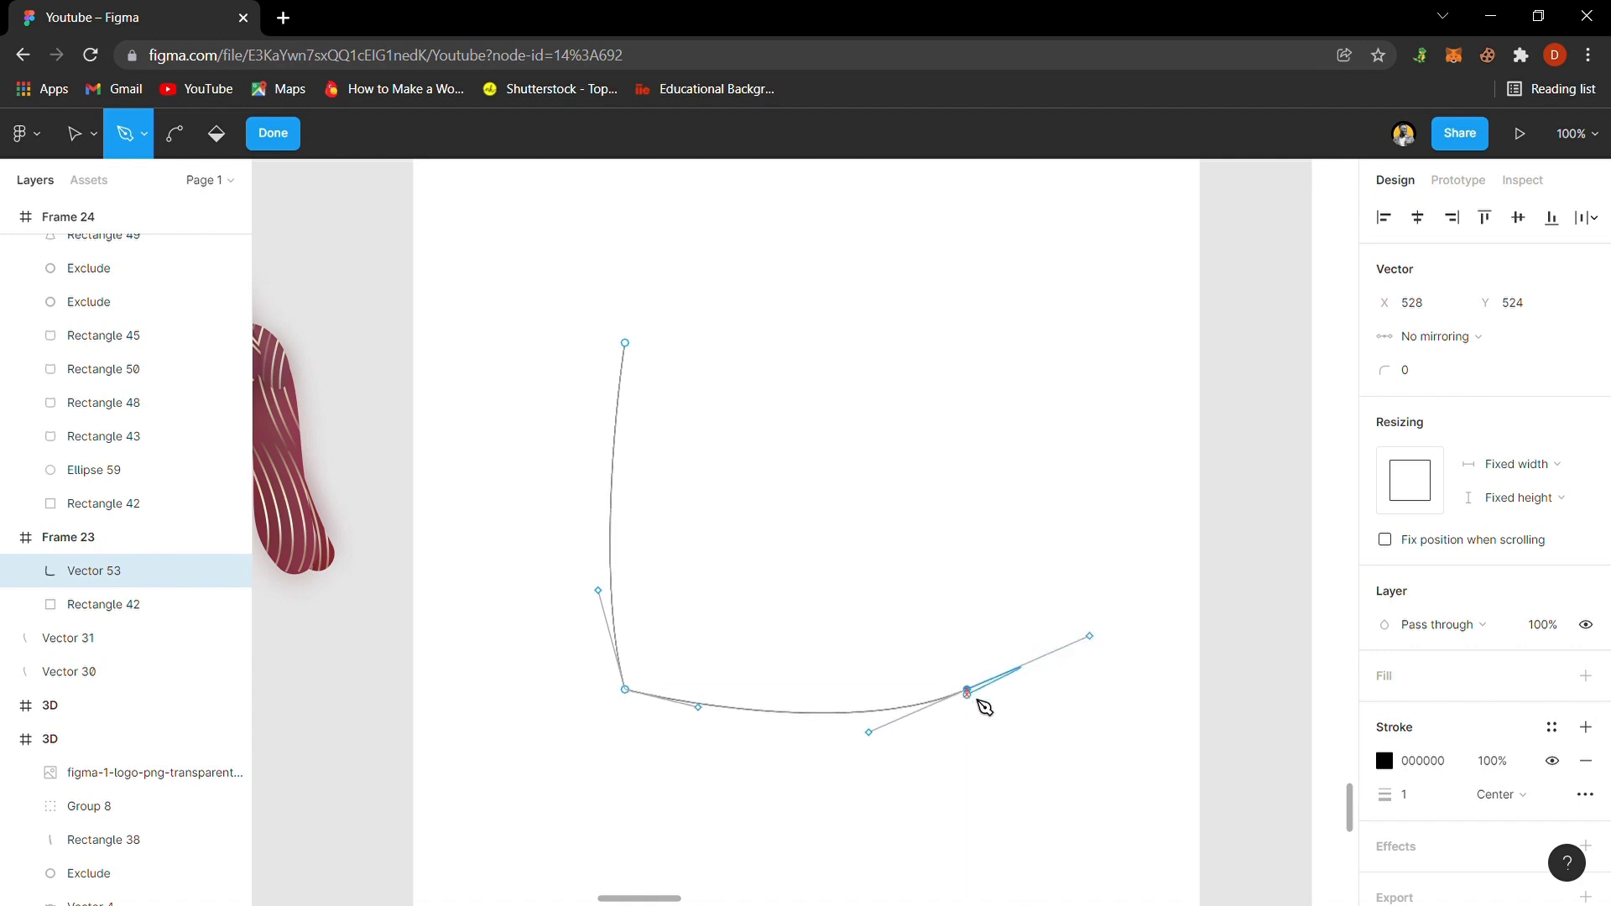
pyautogui.click(968, 690)
pyautogui.click(976, 353)
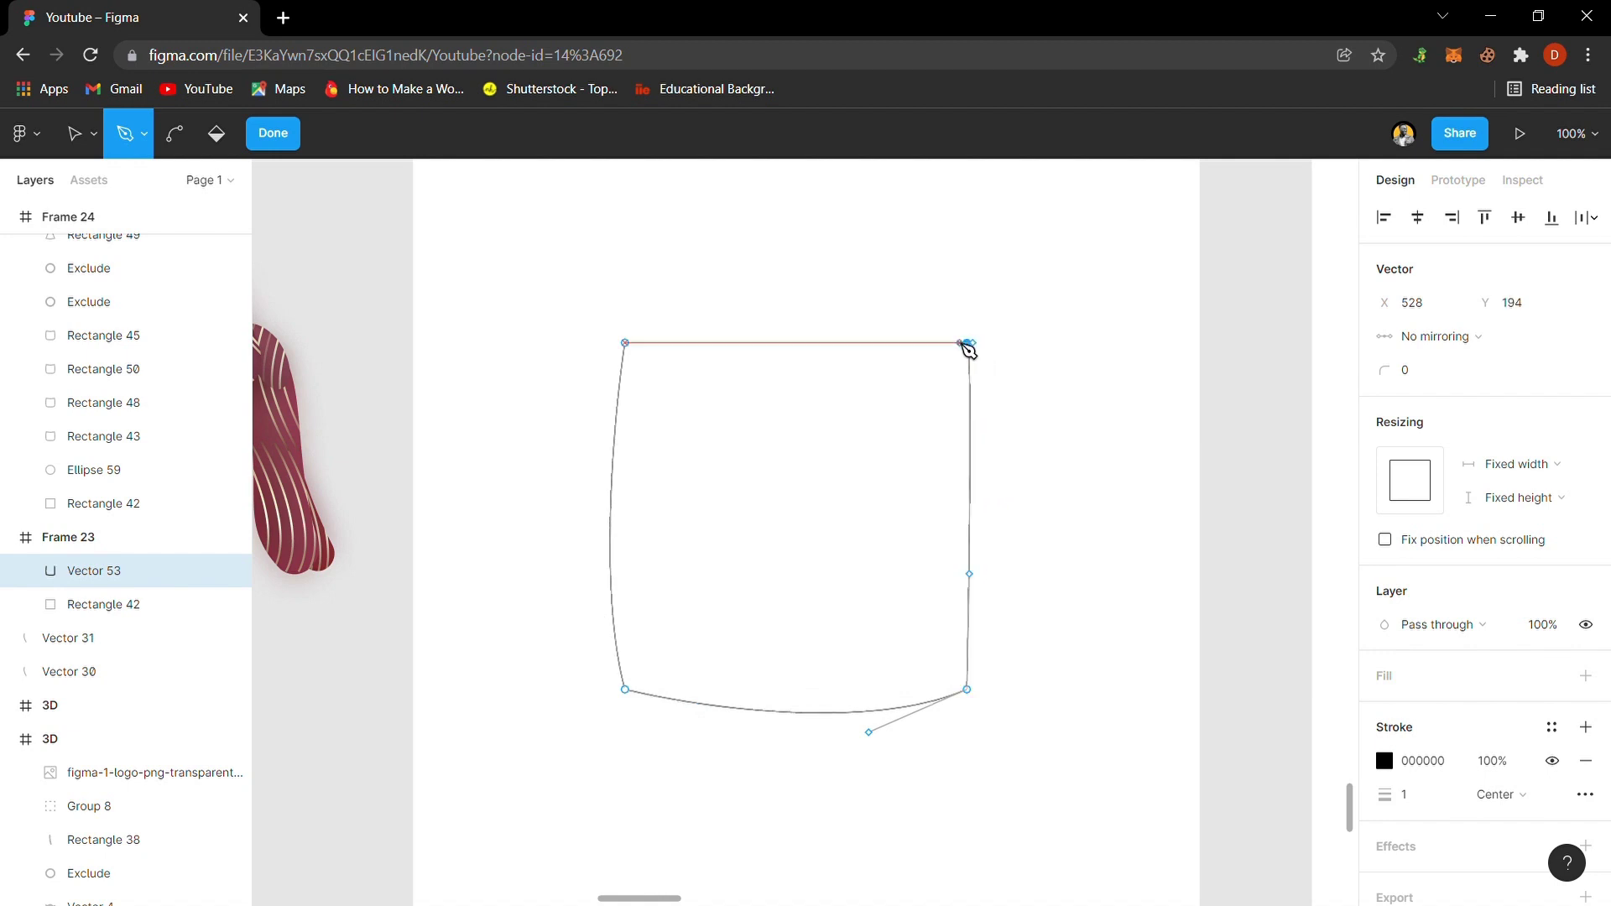
pyautogui.moveTo(967, 344); pyautogui.dragTo(939, 284)
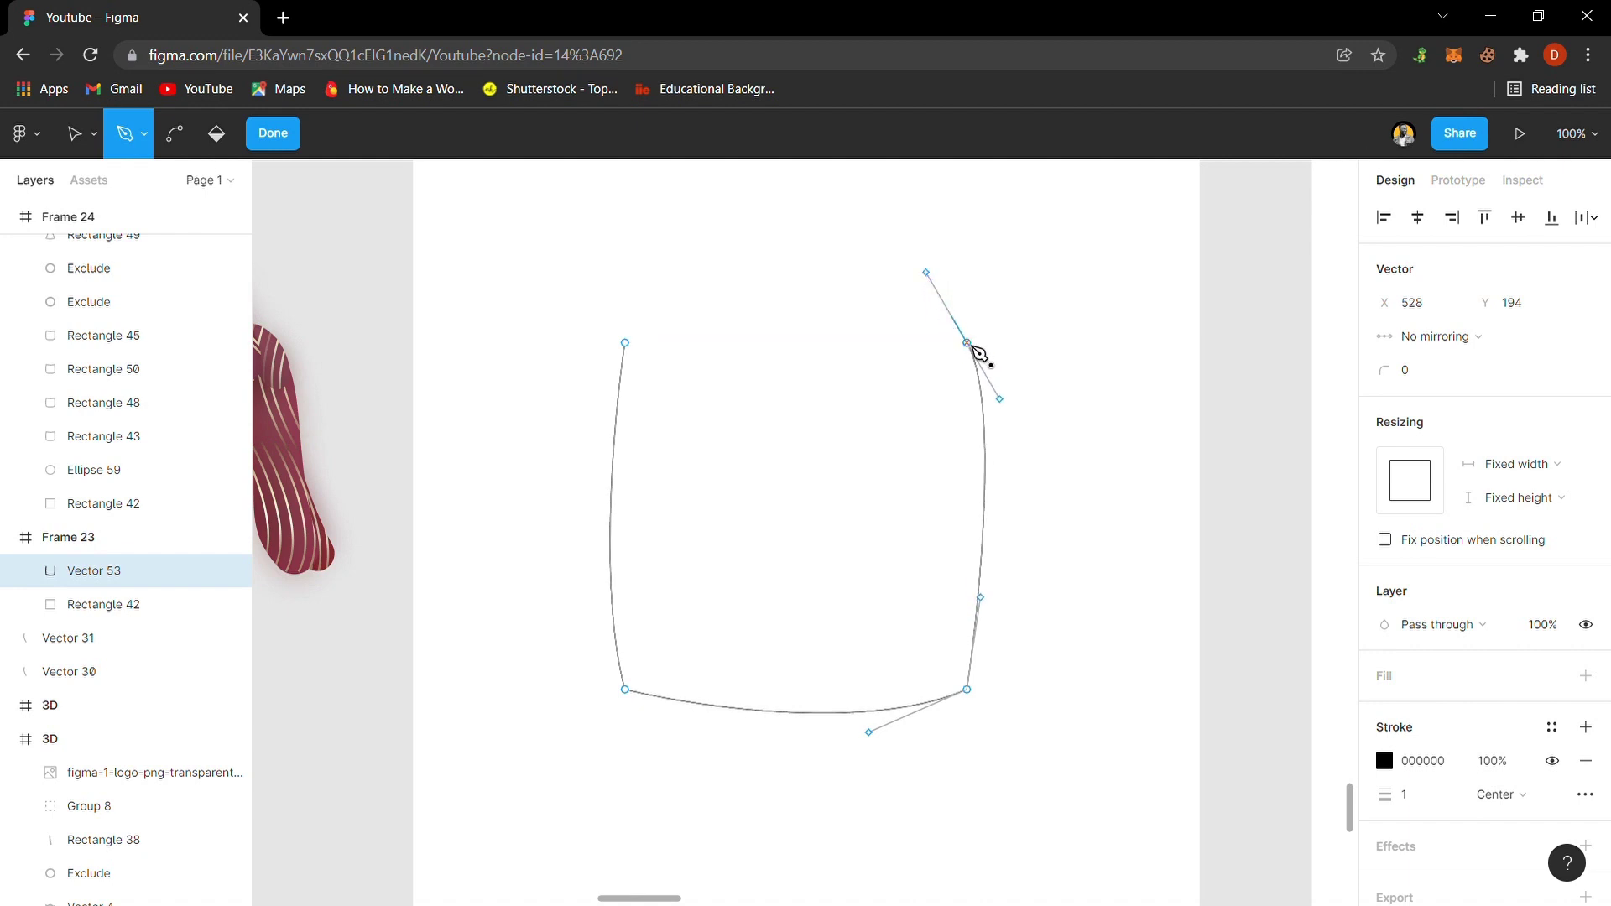
pyautogui.click(969, 344)
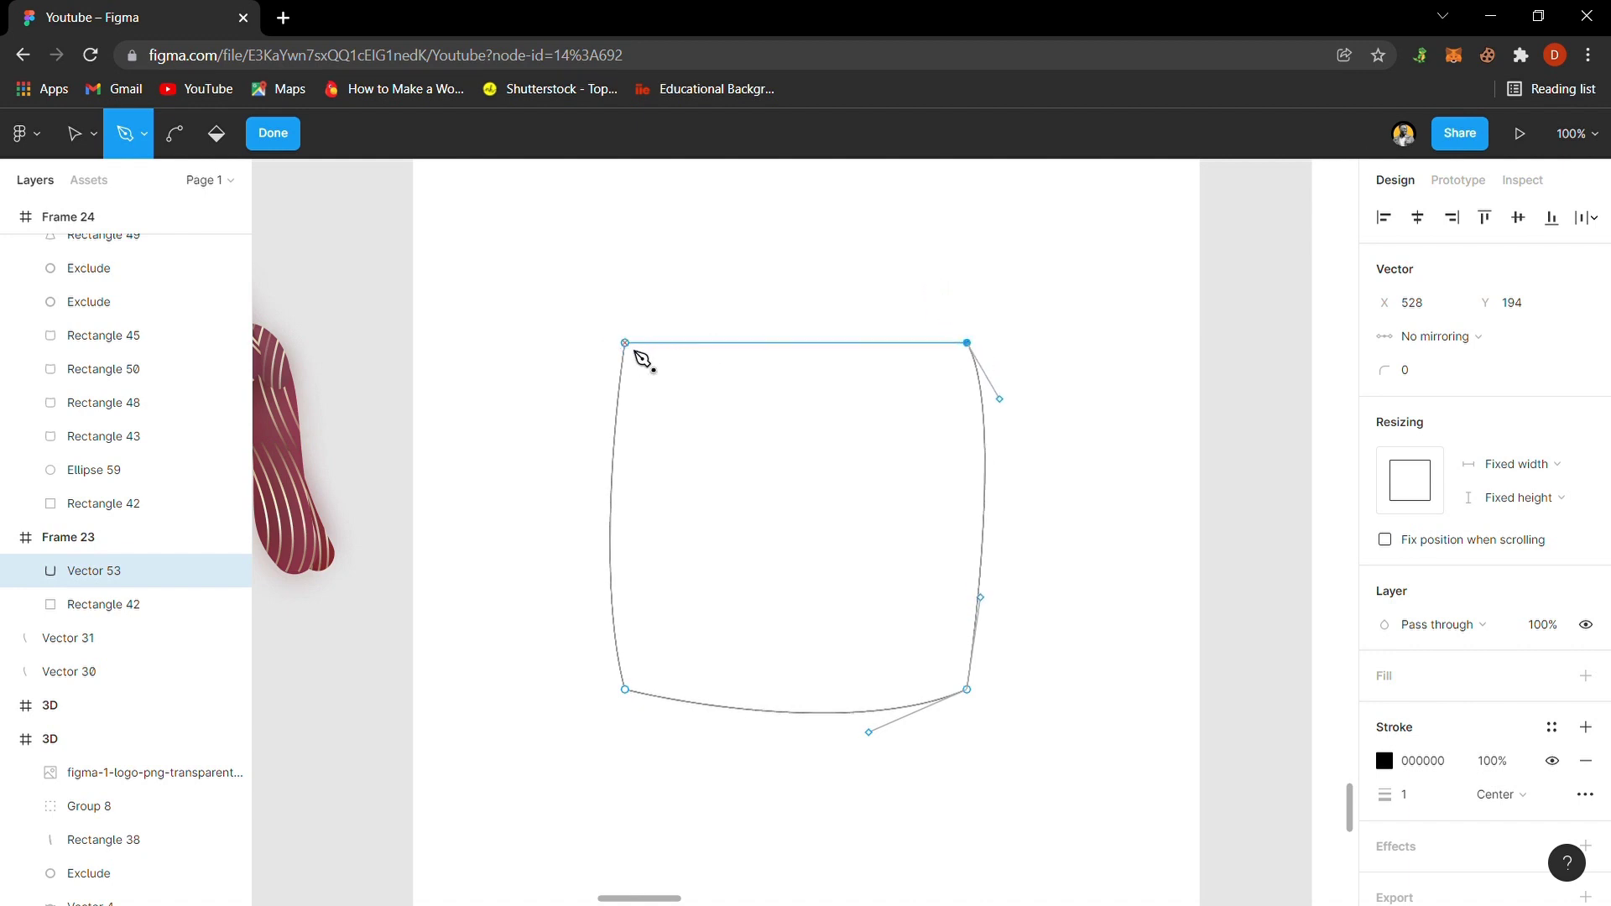
pyautogui.click(626, 343)
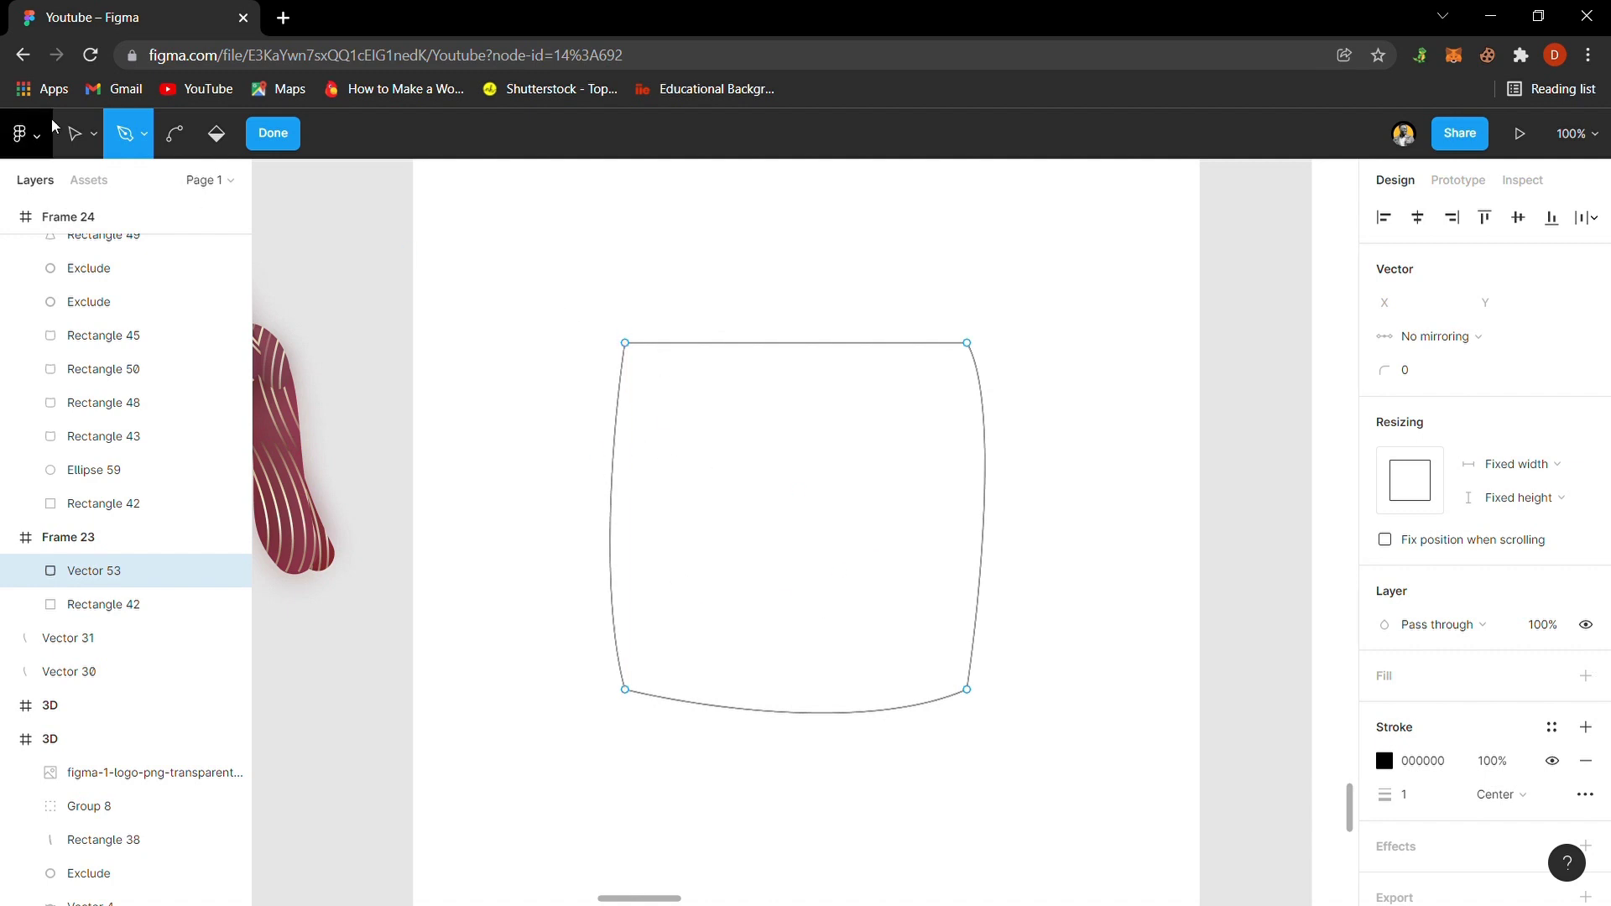
# - Bend the head outline's right, bottom and left edges outward
pyautogui.click(175, 135)
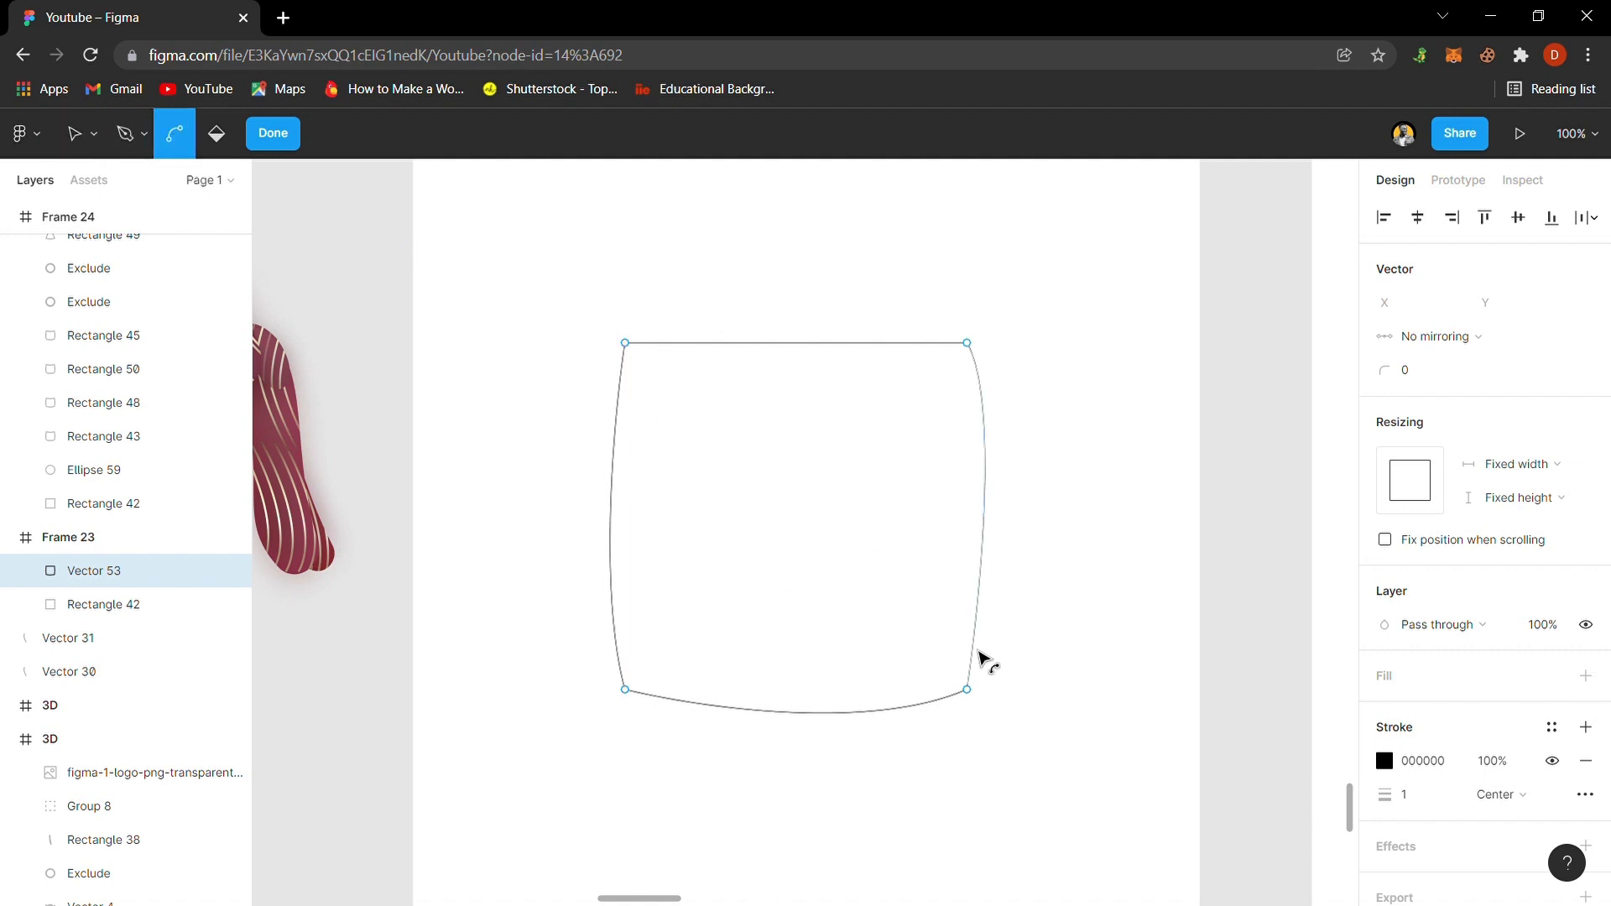
pyautogui.click(980, 653)
pyautogui.moveTo(982, 662); pyautogui.dragTo(990, 621)
pyautogui.moveTo(702, 712); pyautogui.dragTo(689, 720)
pyautogui.moveTo(626, 425); pyautogui.dragTo(621, 413)
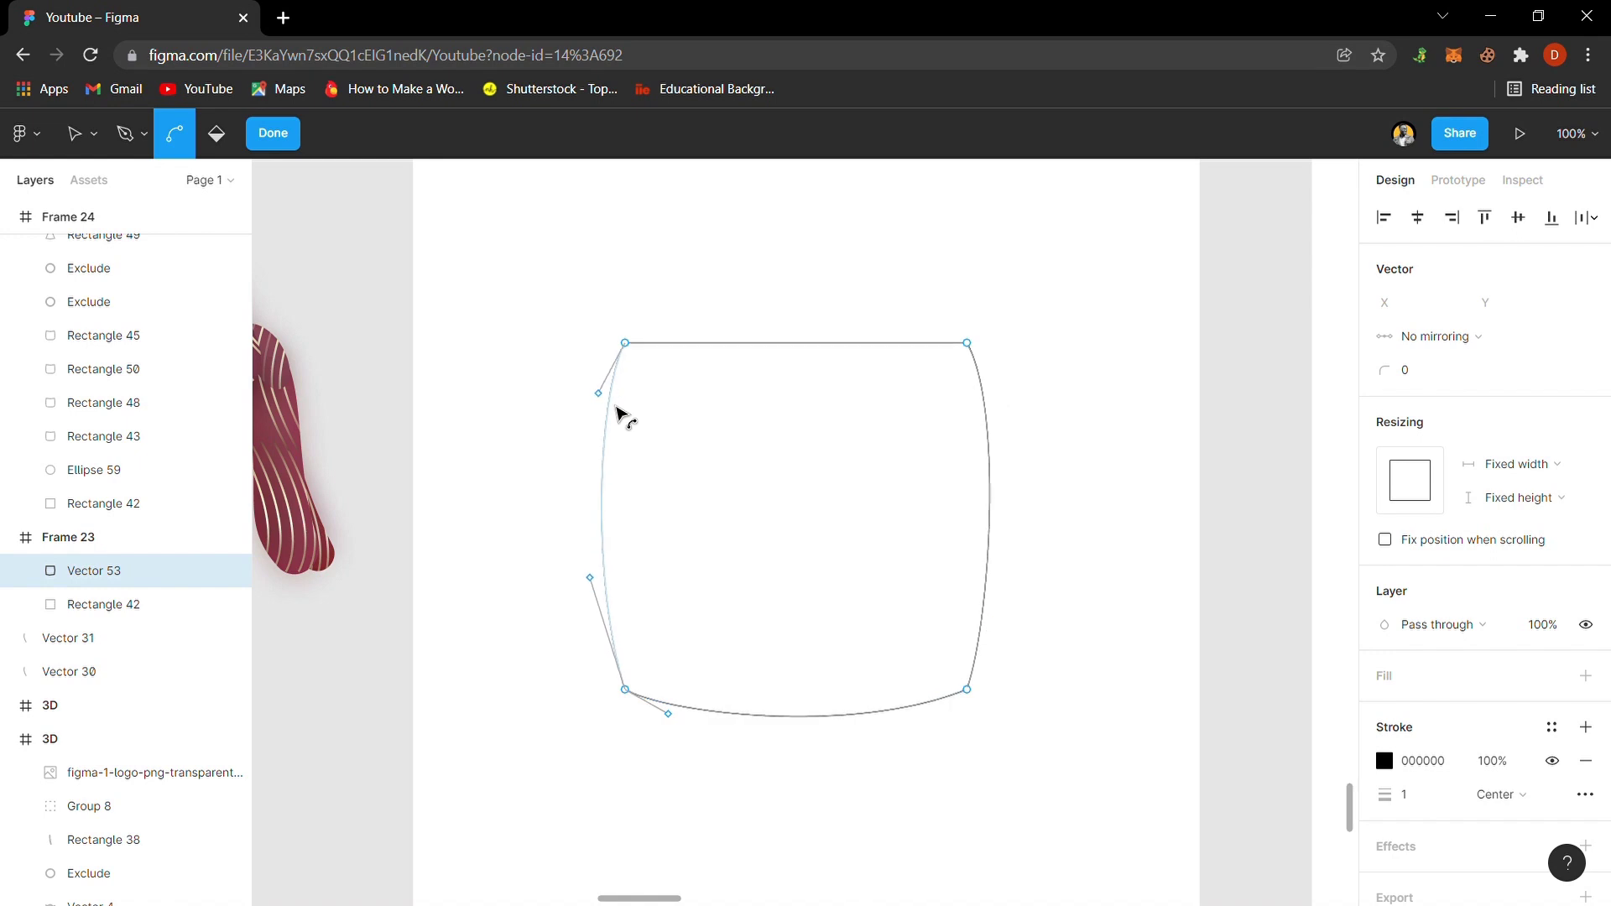
# - Drag the Bézier handles to round the lower corners and deepen the bottom curve
pyautogui.click(74, 132)
pyautogui.moveTo(597, 393); pyautogui.dragTo(594, 384)
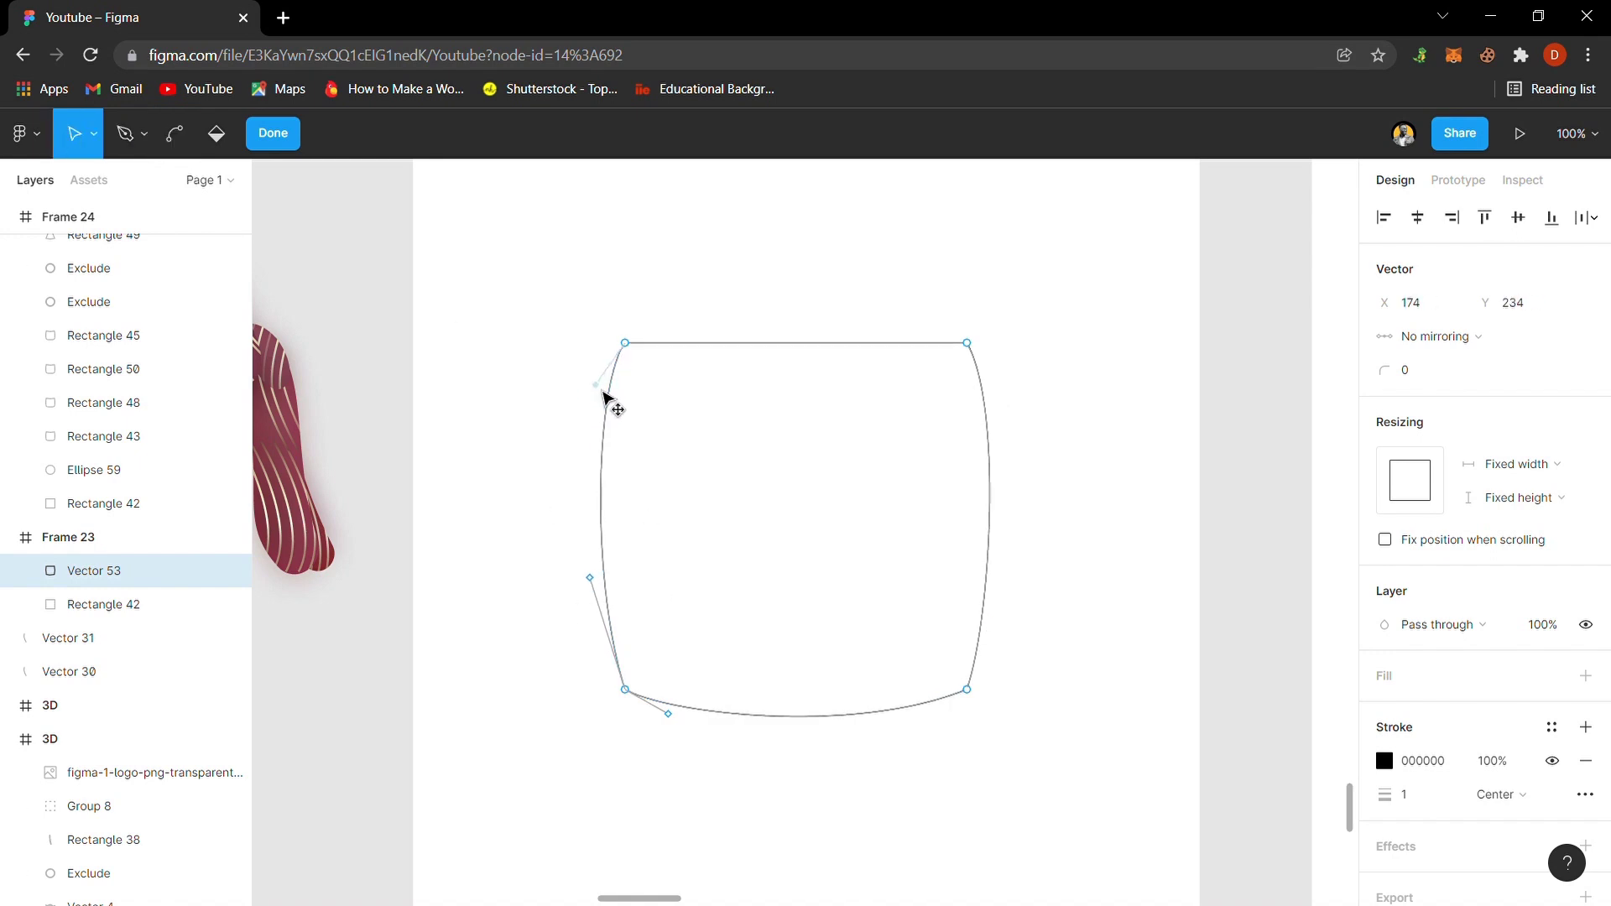
pyautogui.moveTo(589, 578); pyautogui.dragTo(663, 741)
pyautogui.moveTo(860, 743); pyautogui.dragTo(928, 751)
pyautogui.moveTo(991, 620); pyautogui.dragTo(1013, 674)
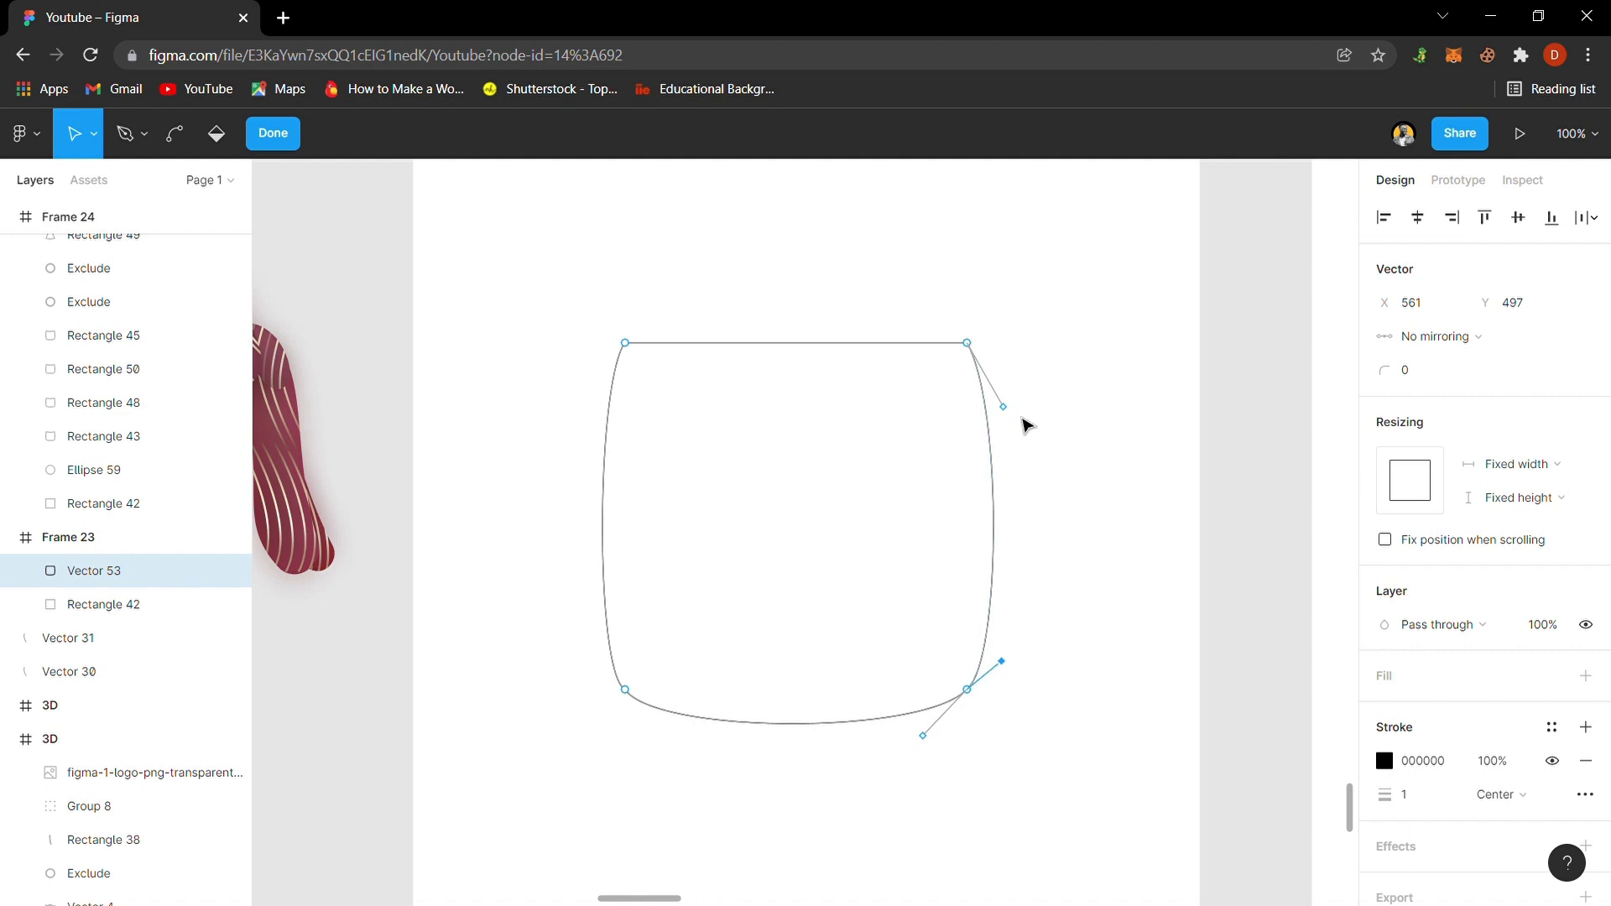
pyautogui.moveTo(1006, 411); pyautogui.dragTo(1013, 375)
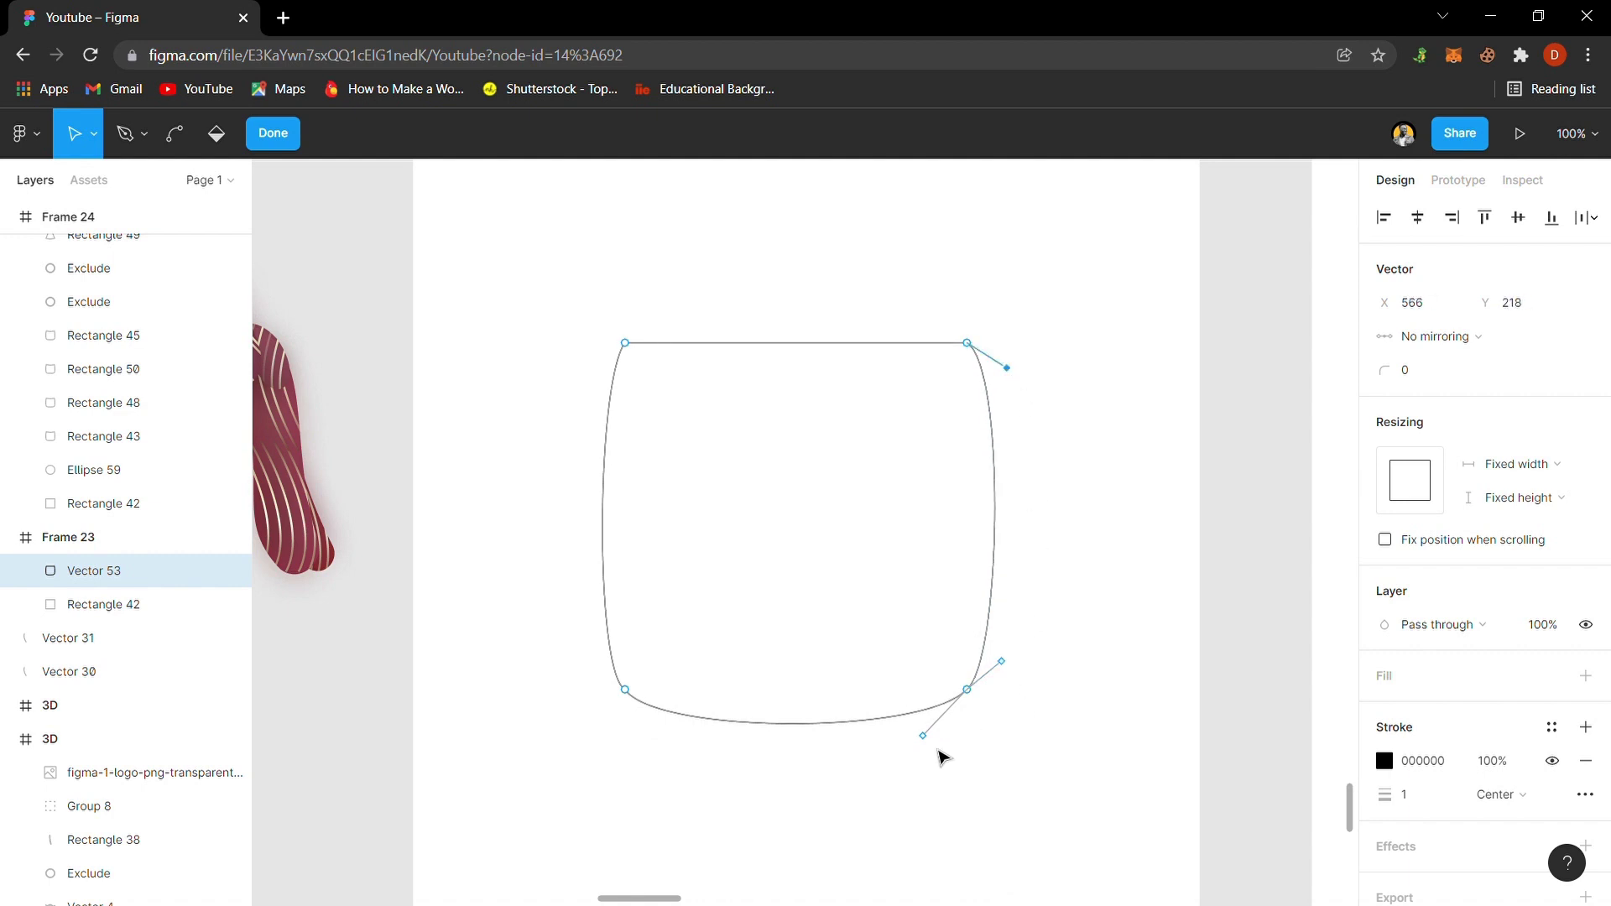
pyautogui.moveTo(924, 737); pyautogui.dragTo(936, 756)
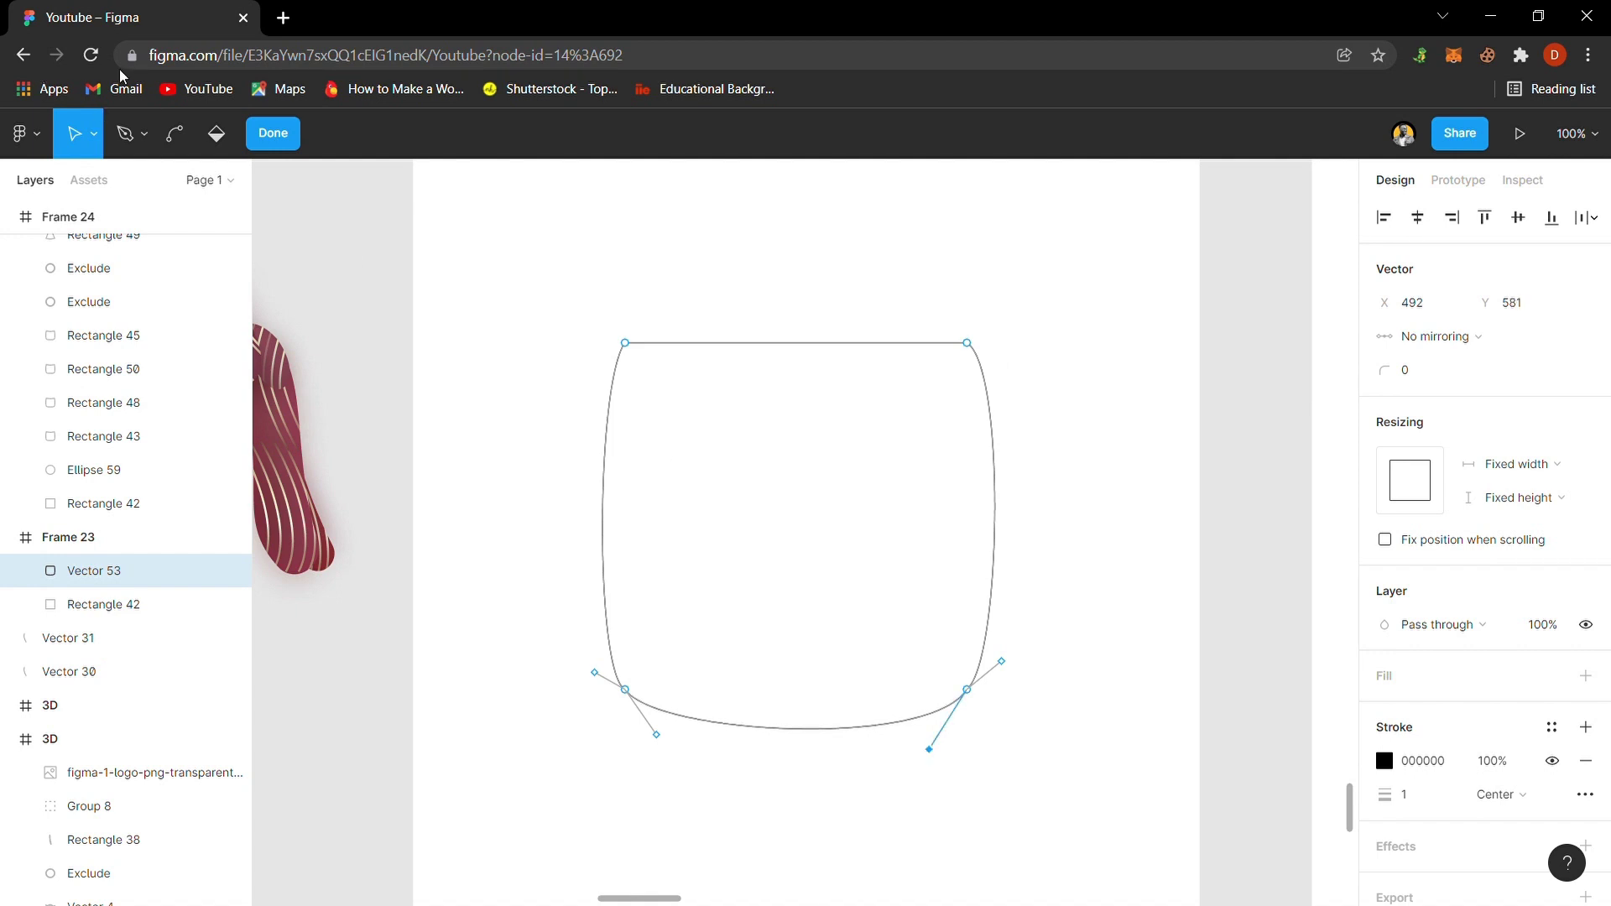
pyautogui.click(273, 134)
# - Zoom out and back in to check the 374.03 × 367.68 head outline
pyautogui.click(1152, 502)
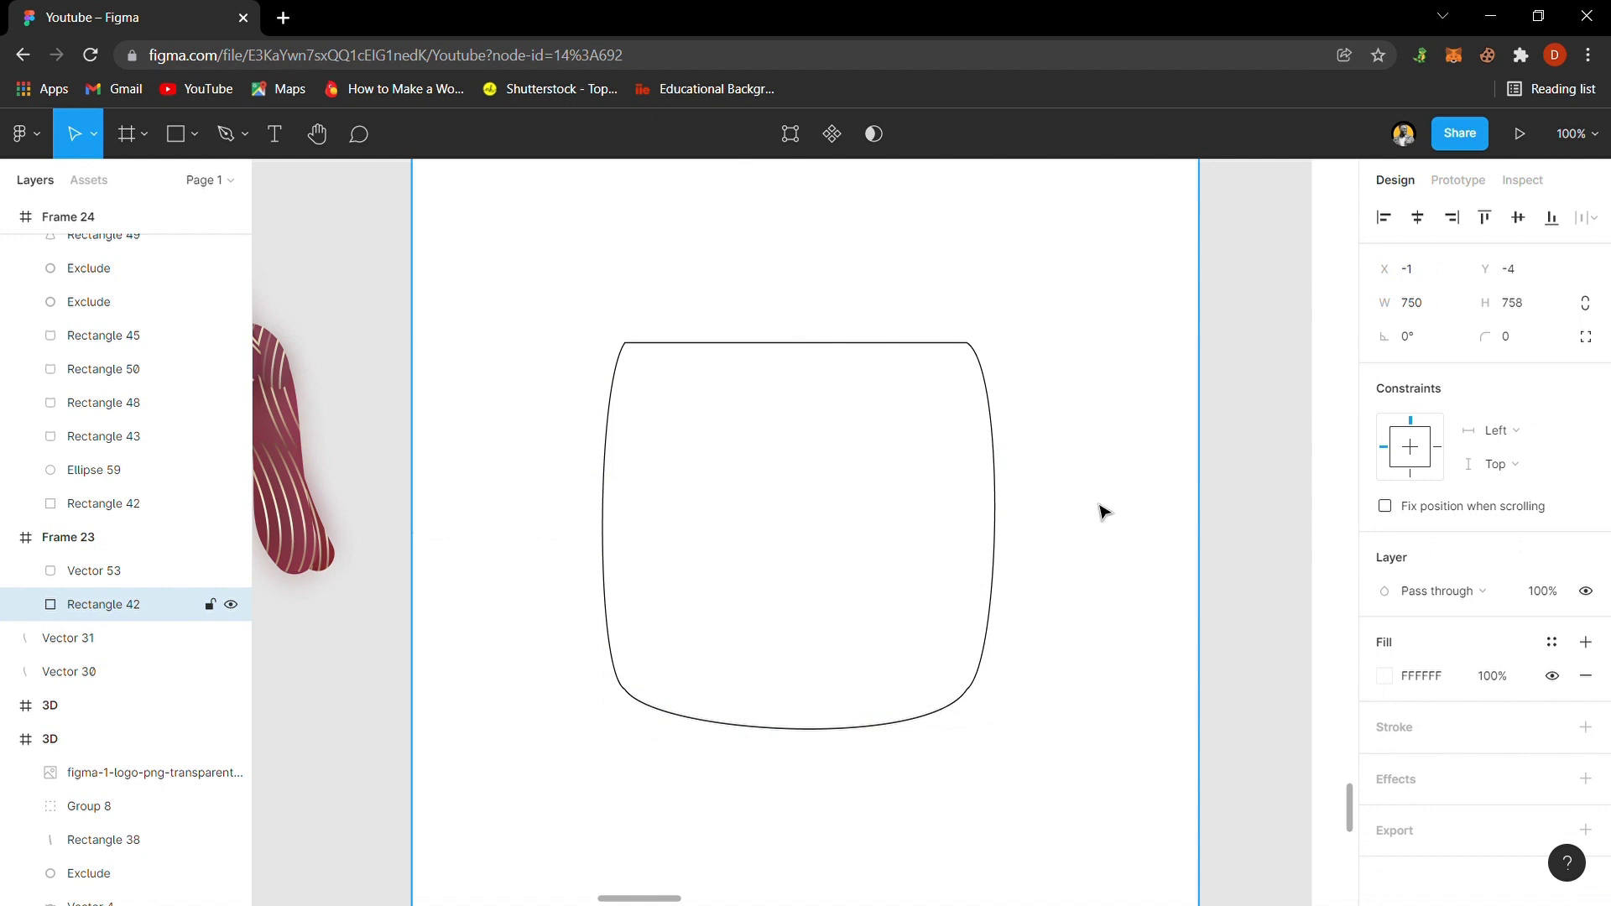
pyautogui.press('-')
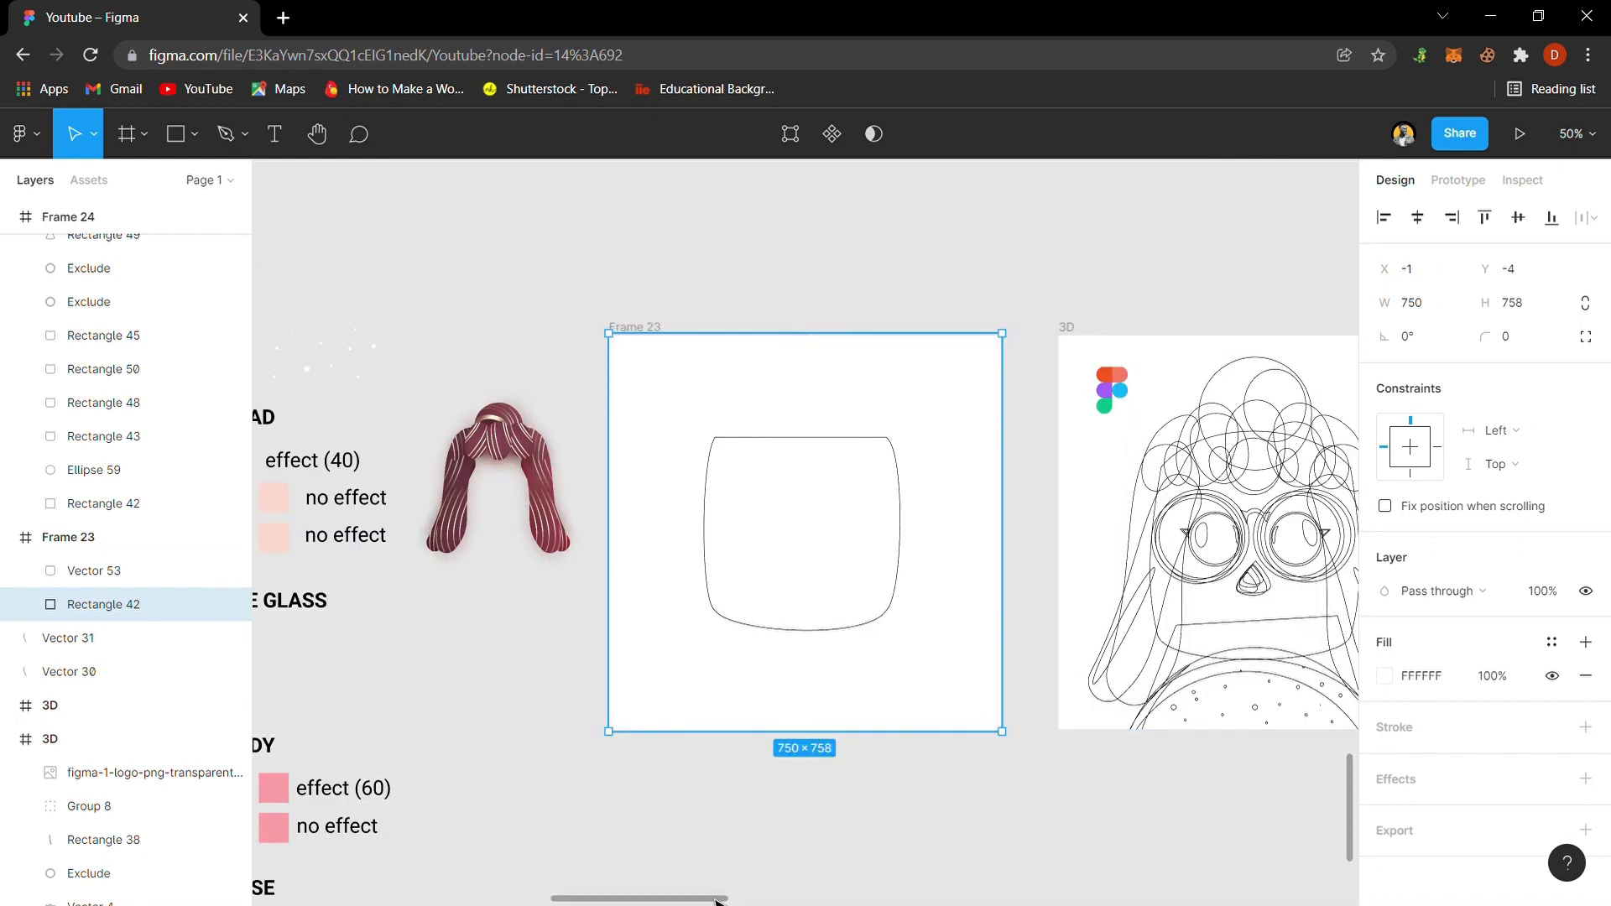
pyautogui.moveTo(715, 901)
pyautogui.mouseDown()
pyautogui.moveTo(622, 899)
pyautogui.moveTo(730, 899)
pyautogui.mouseUp()
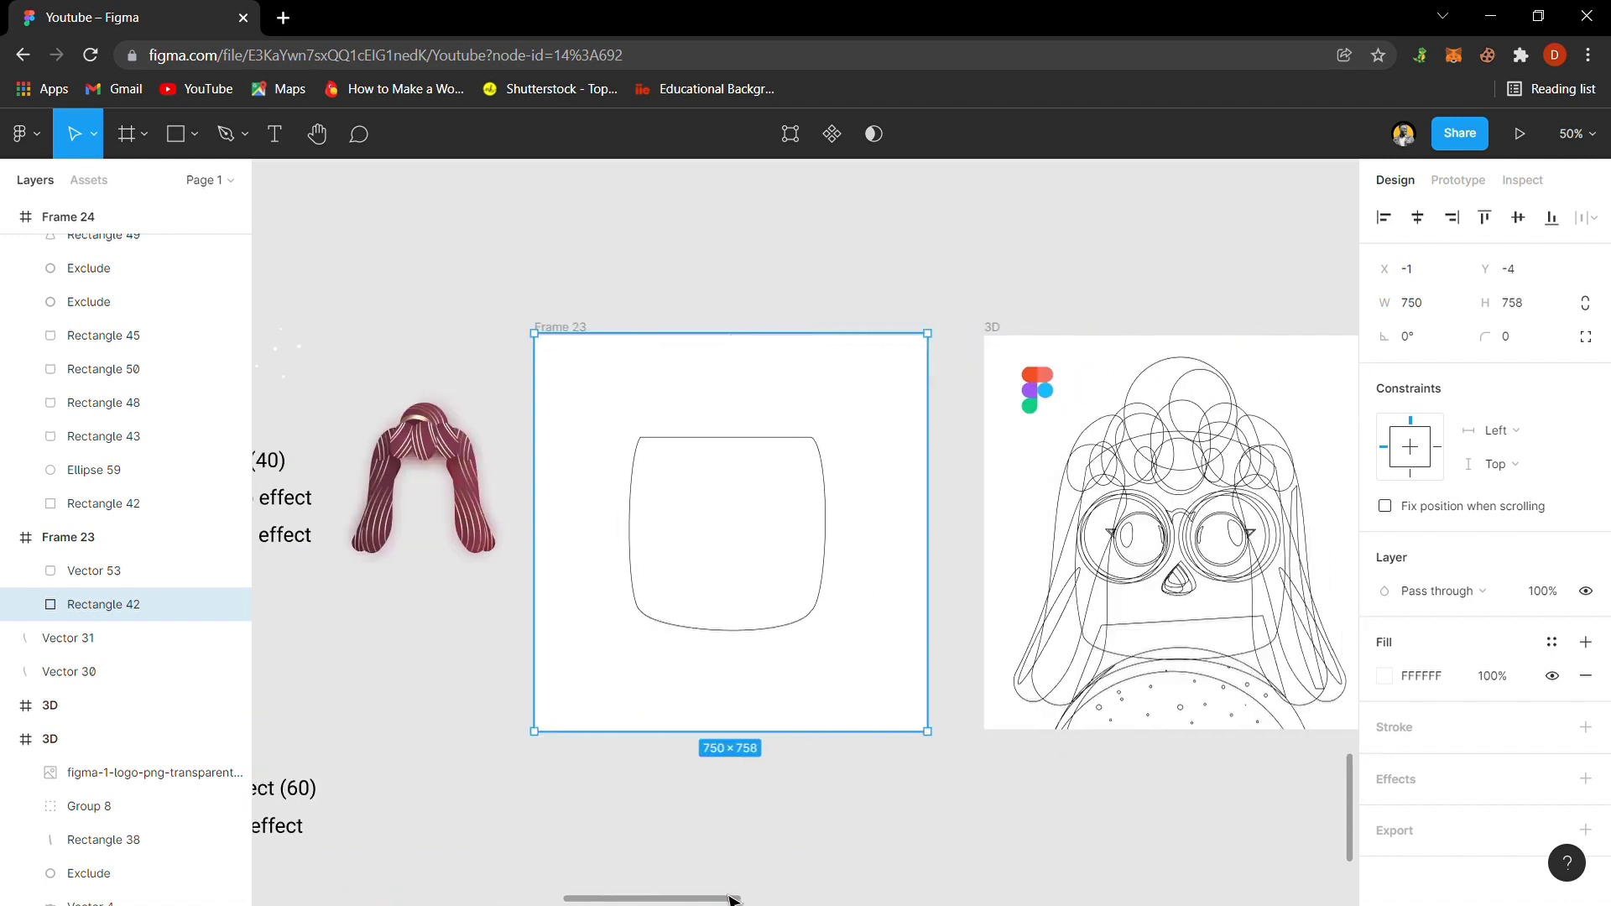
pyautogui.click(836, 613)
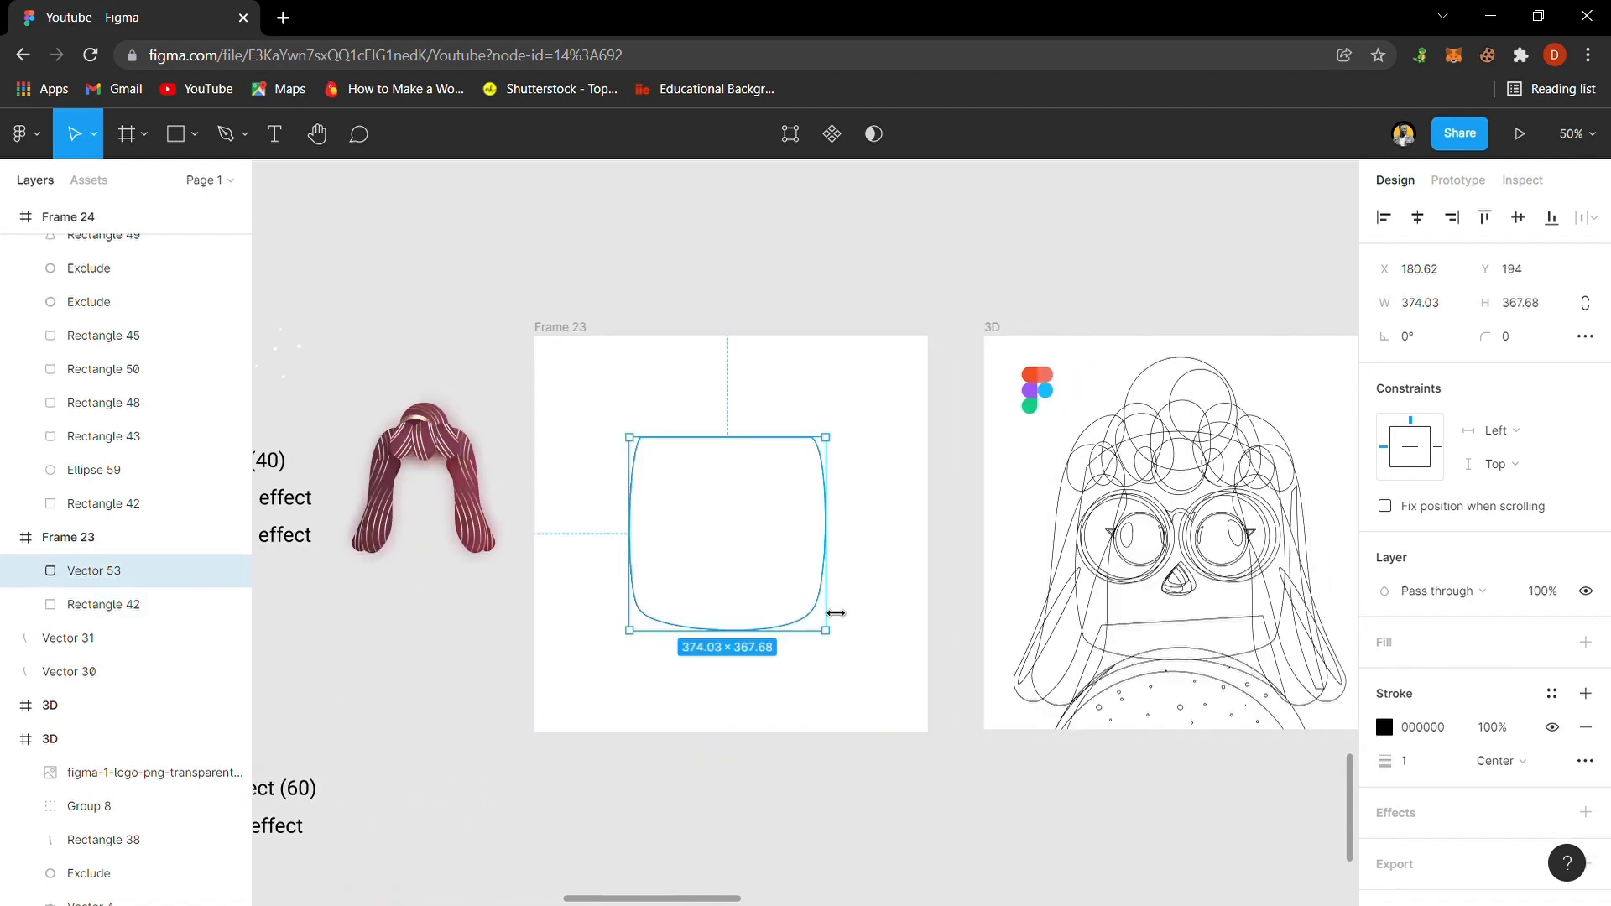
pyautogui.hotkey('shift', '2')
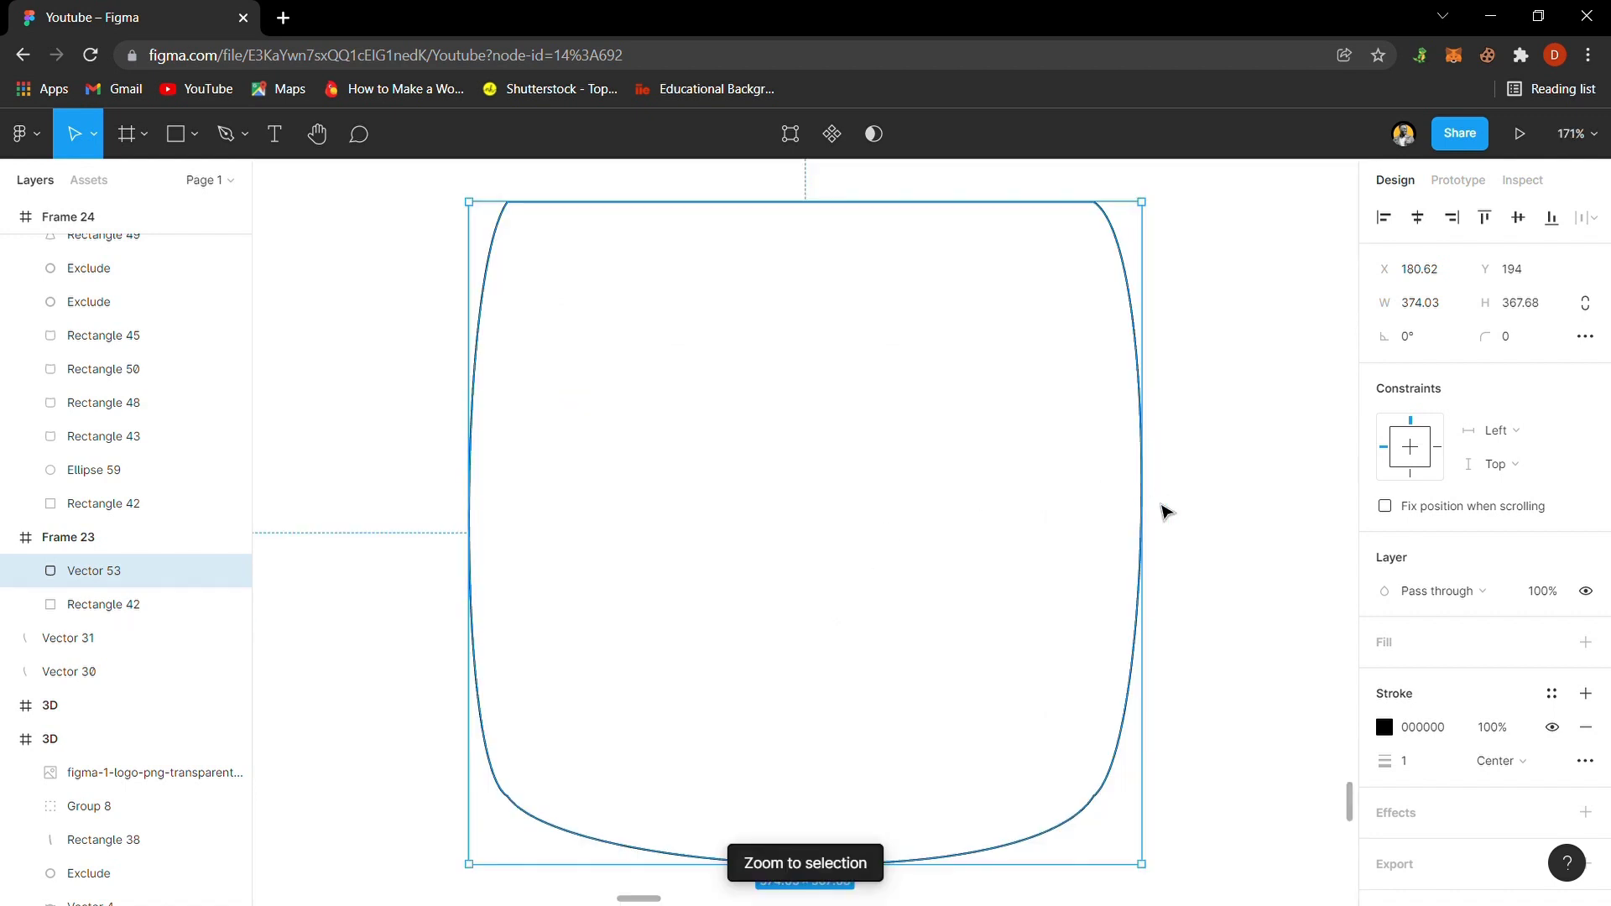
pyautogui.click(1188, 533)
pyautogui.hotkey('shift', '2')
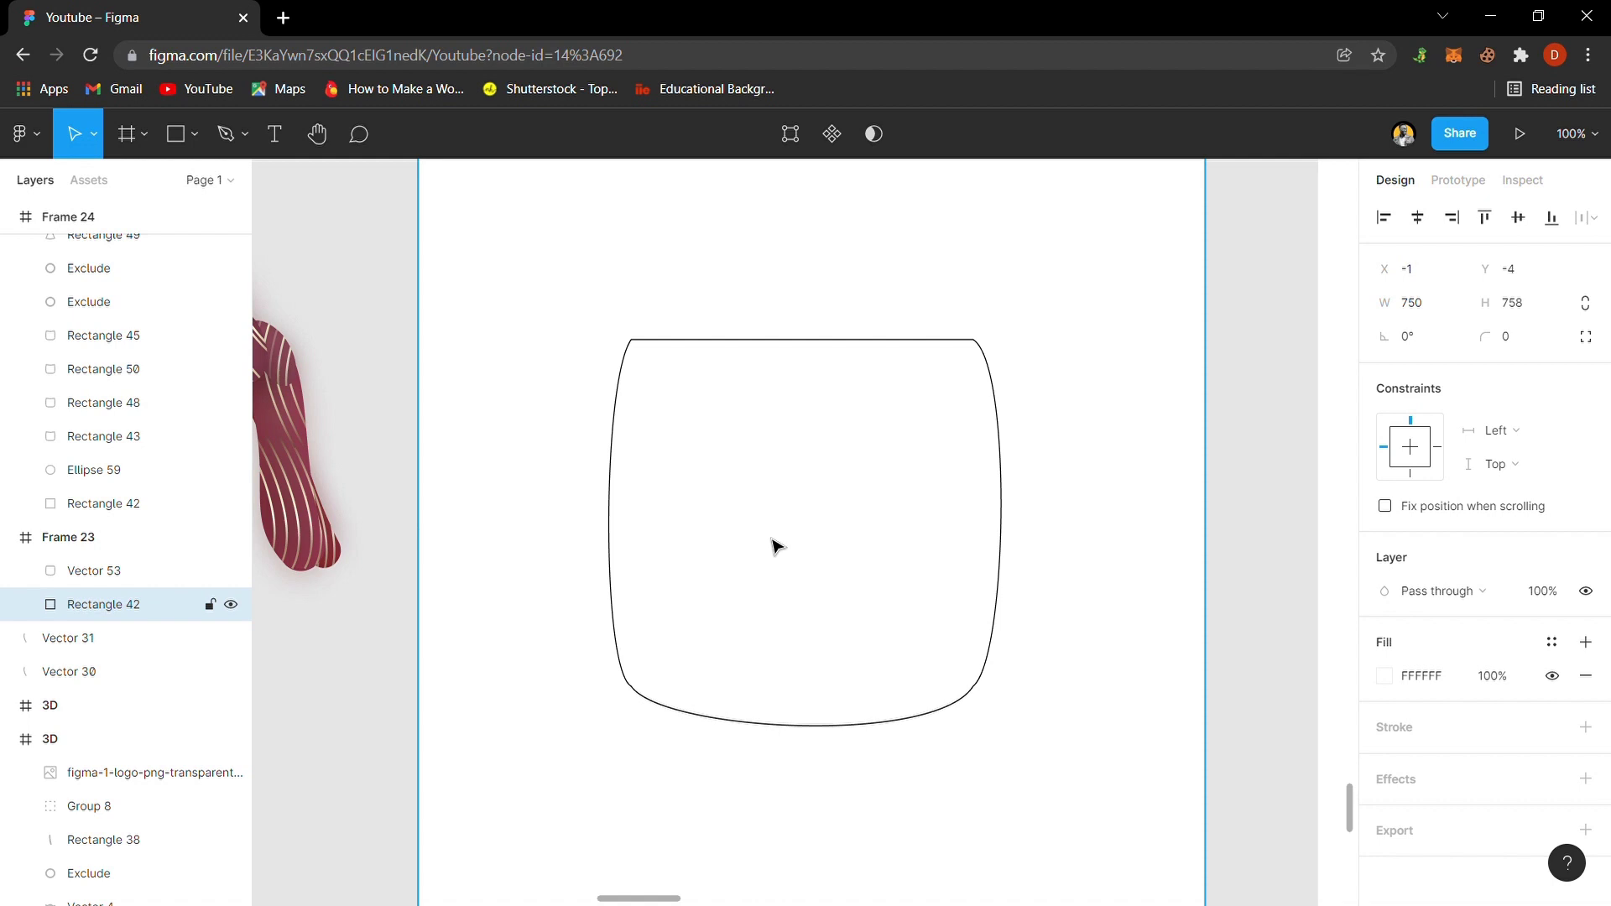
pyautogui.click(190, 134)
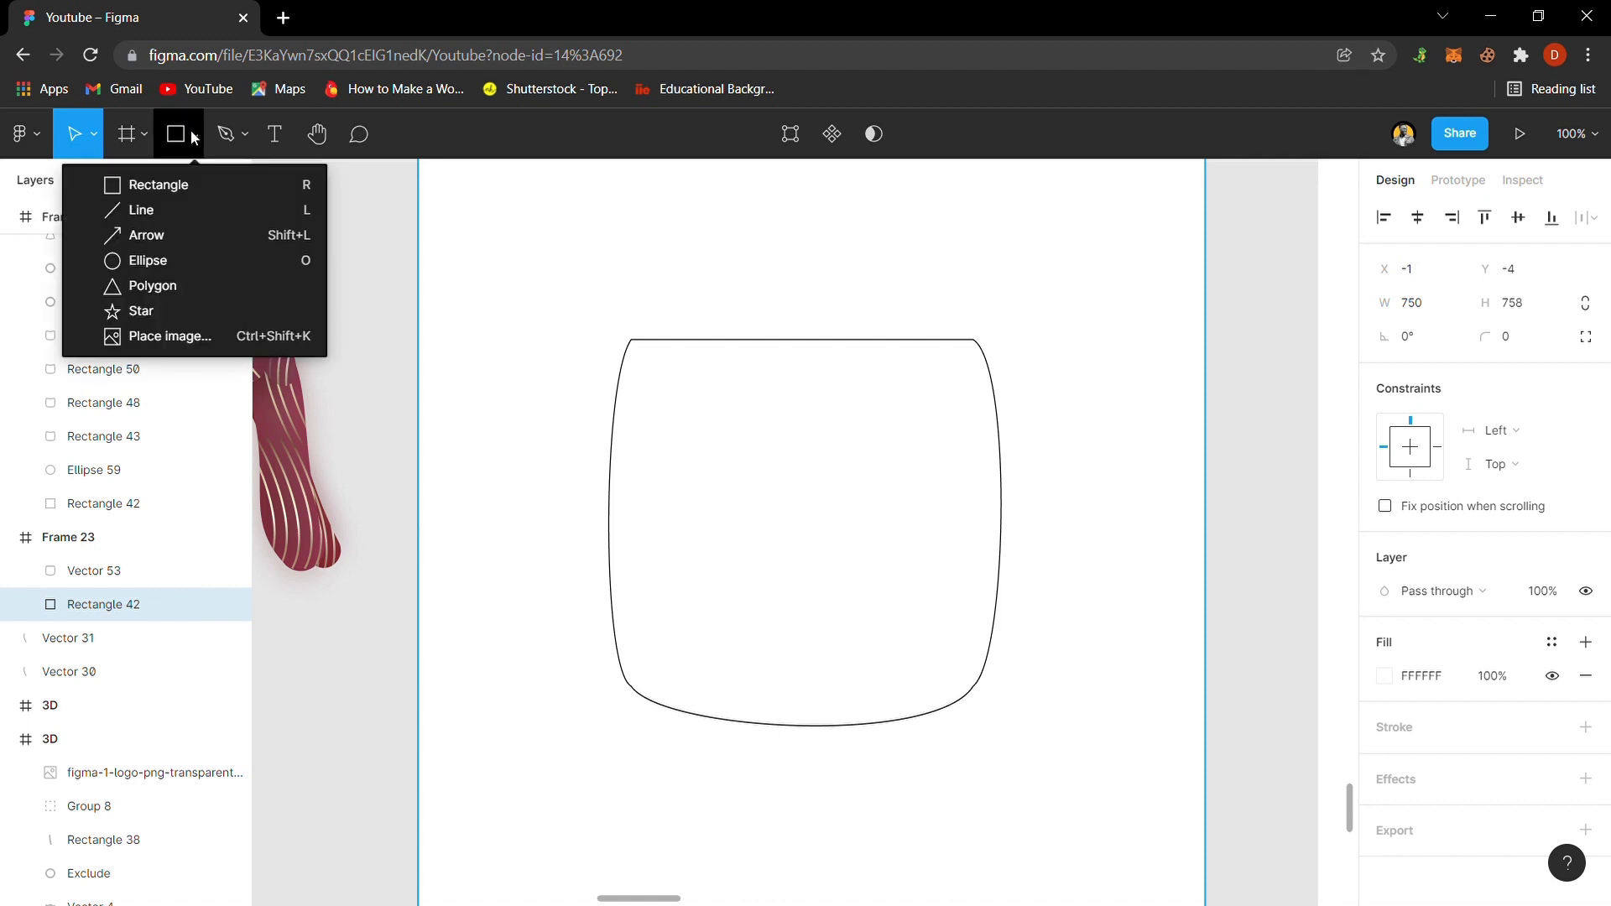
# - Draw a 145×145 ellipse in the upper-left area of the head outline
pyautogui.click(126, 260)
pyautogui.moveTo(657, 424); pyautogui.dragTo(811, 579)
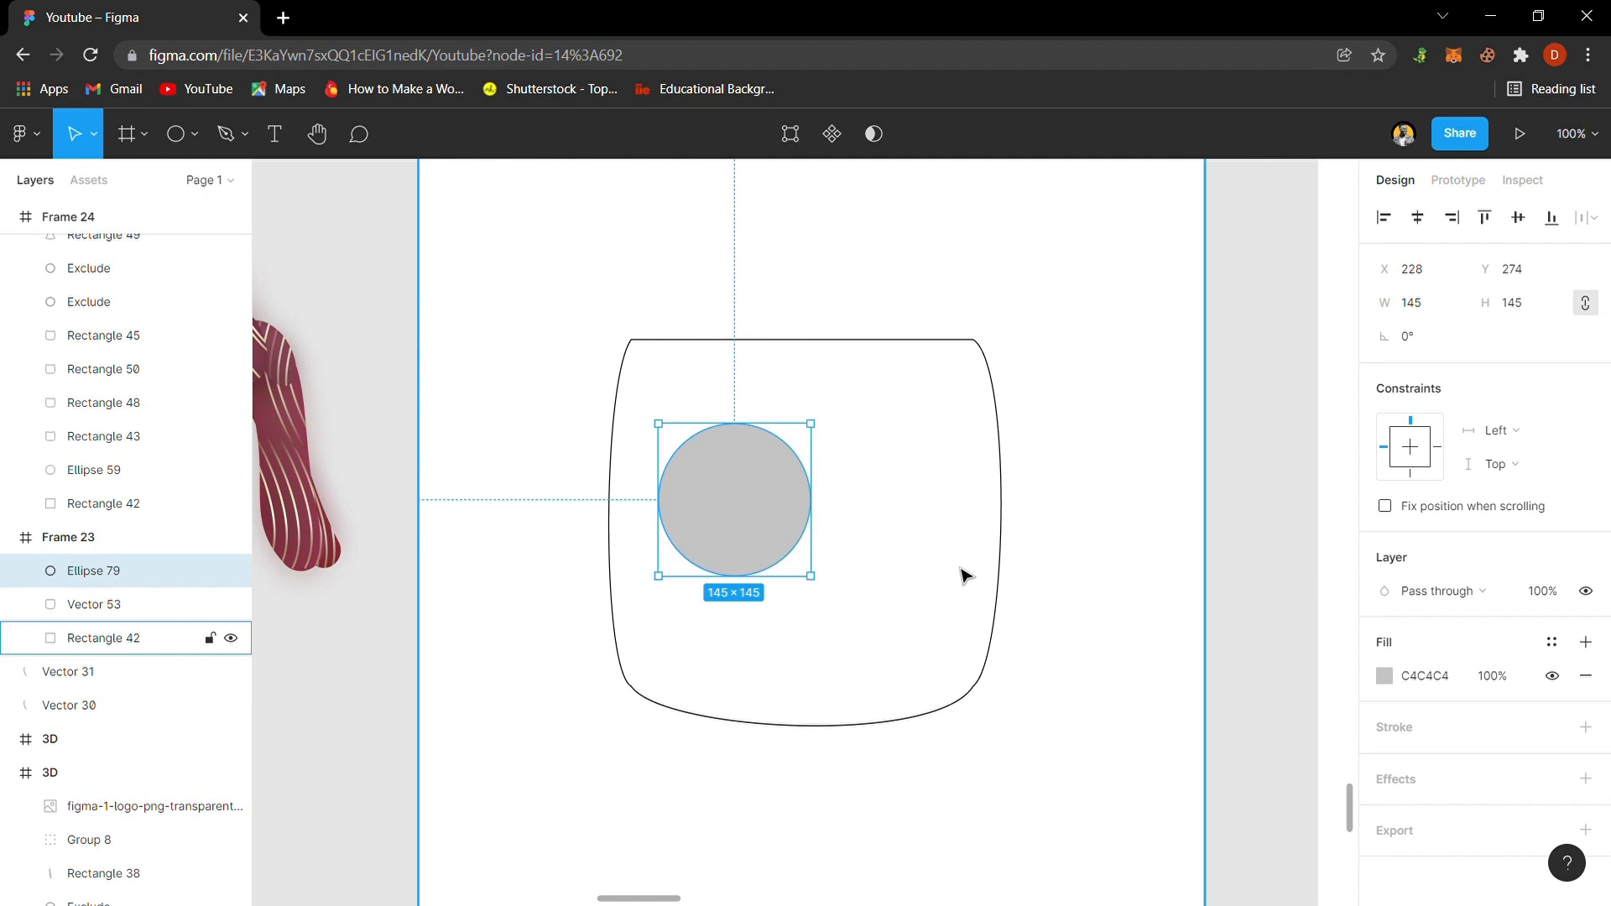
# - Give the 145×145 circle a 2 px black stroke and remove its grey fill
pyautogui.click(1418, 736)
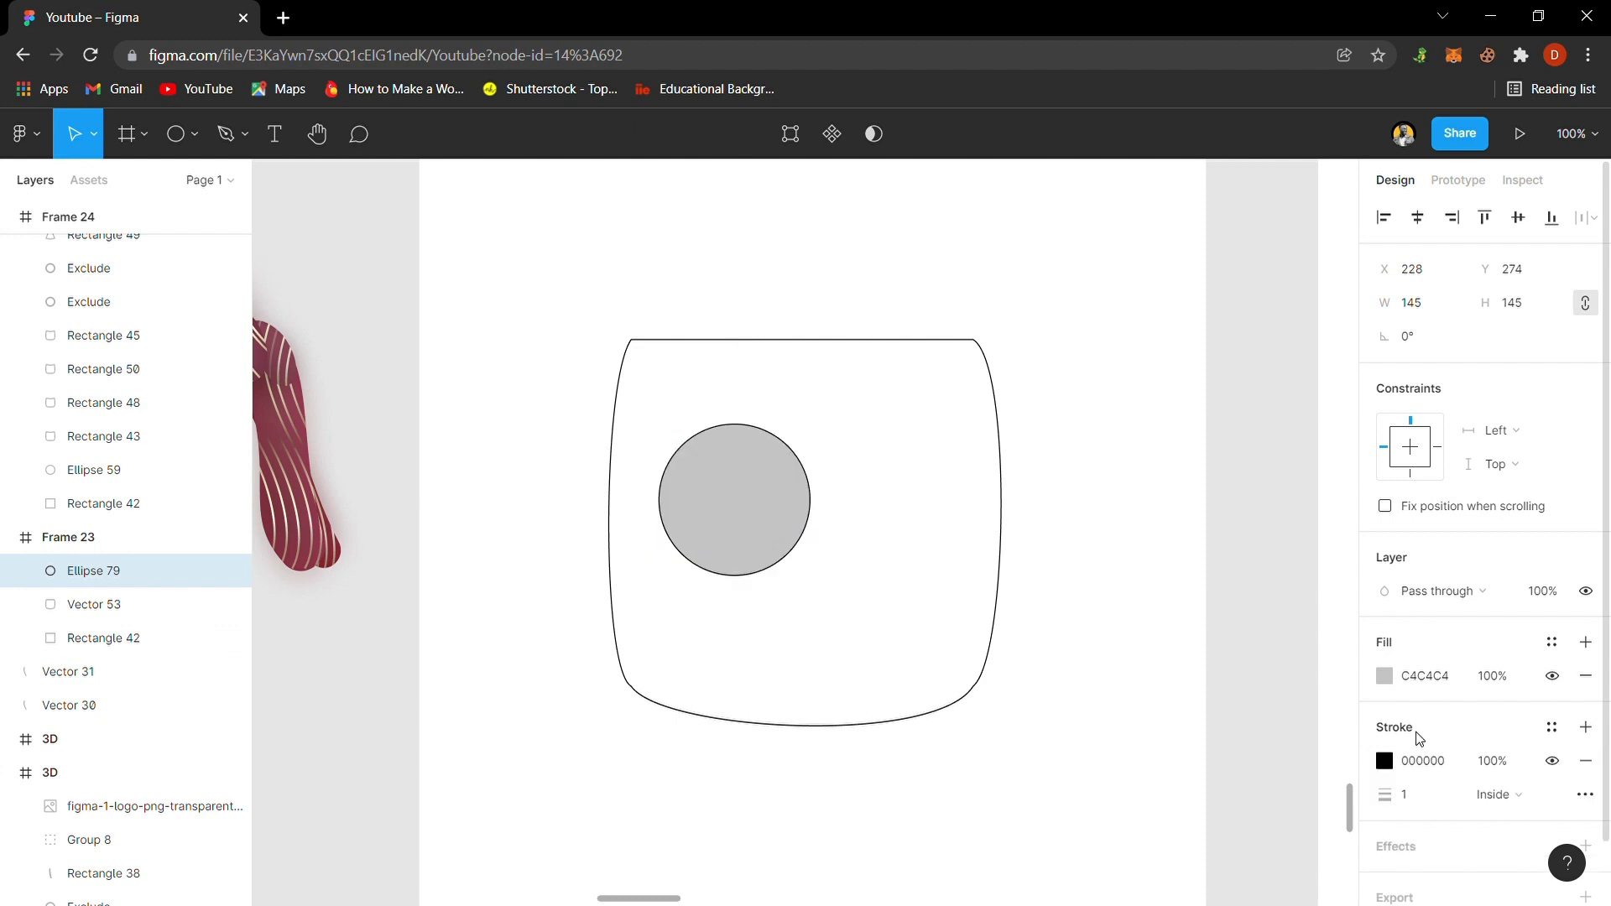
pyautogui.click(1416, 798)
pyautogui.write('2')
pyautogui.press('Return')
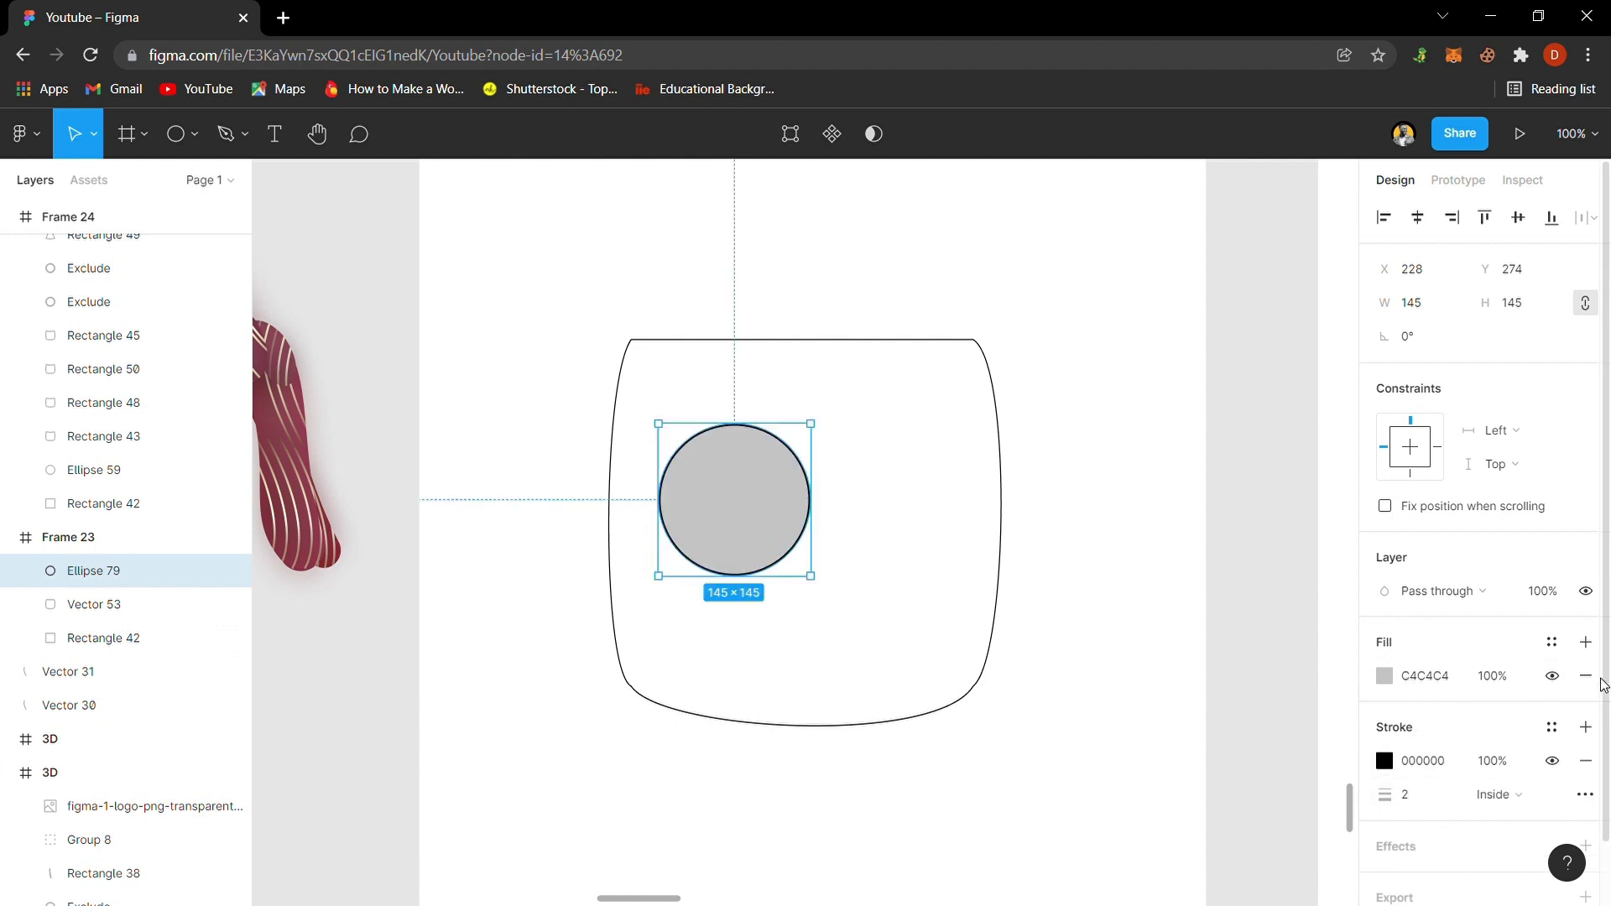
pyautogui.click(1585, 676)
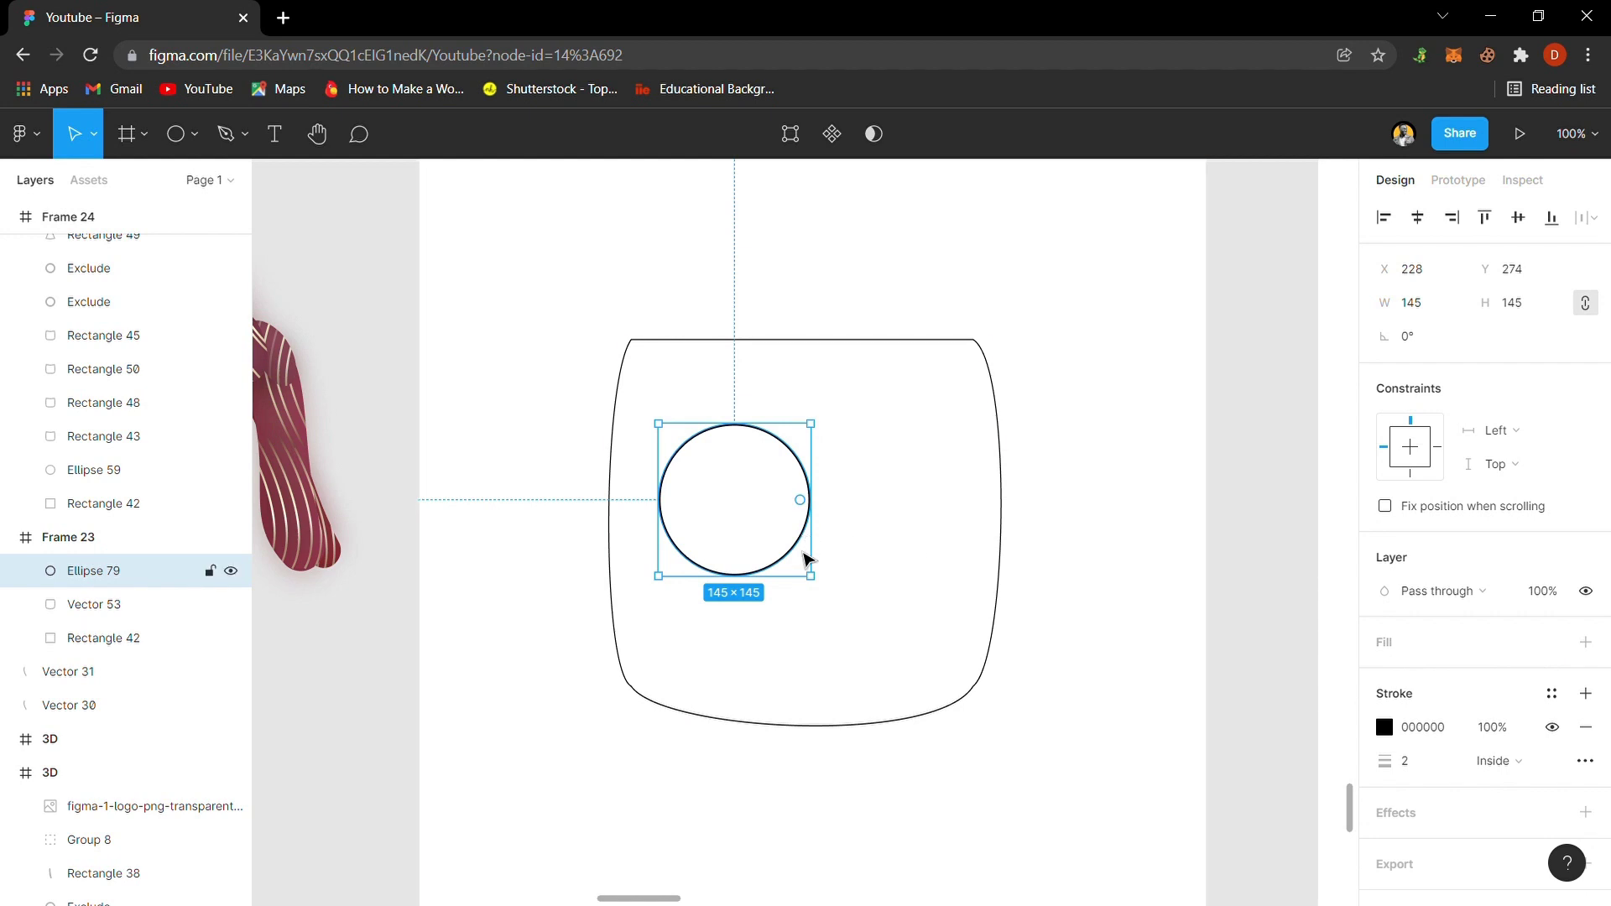
# - Duplicate the ring and shrink the copy to 127×127 around its centre
pyautogui.hotkey('ctrl', 'd')
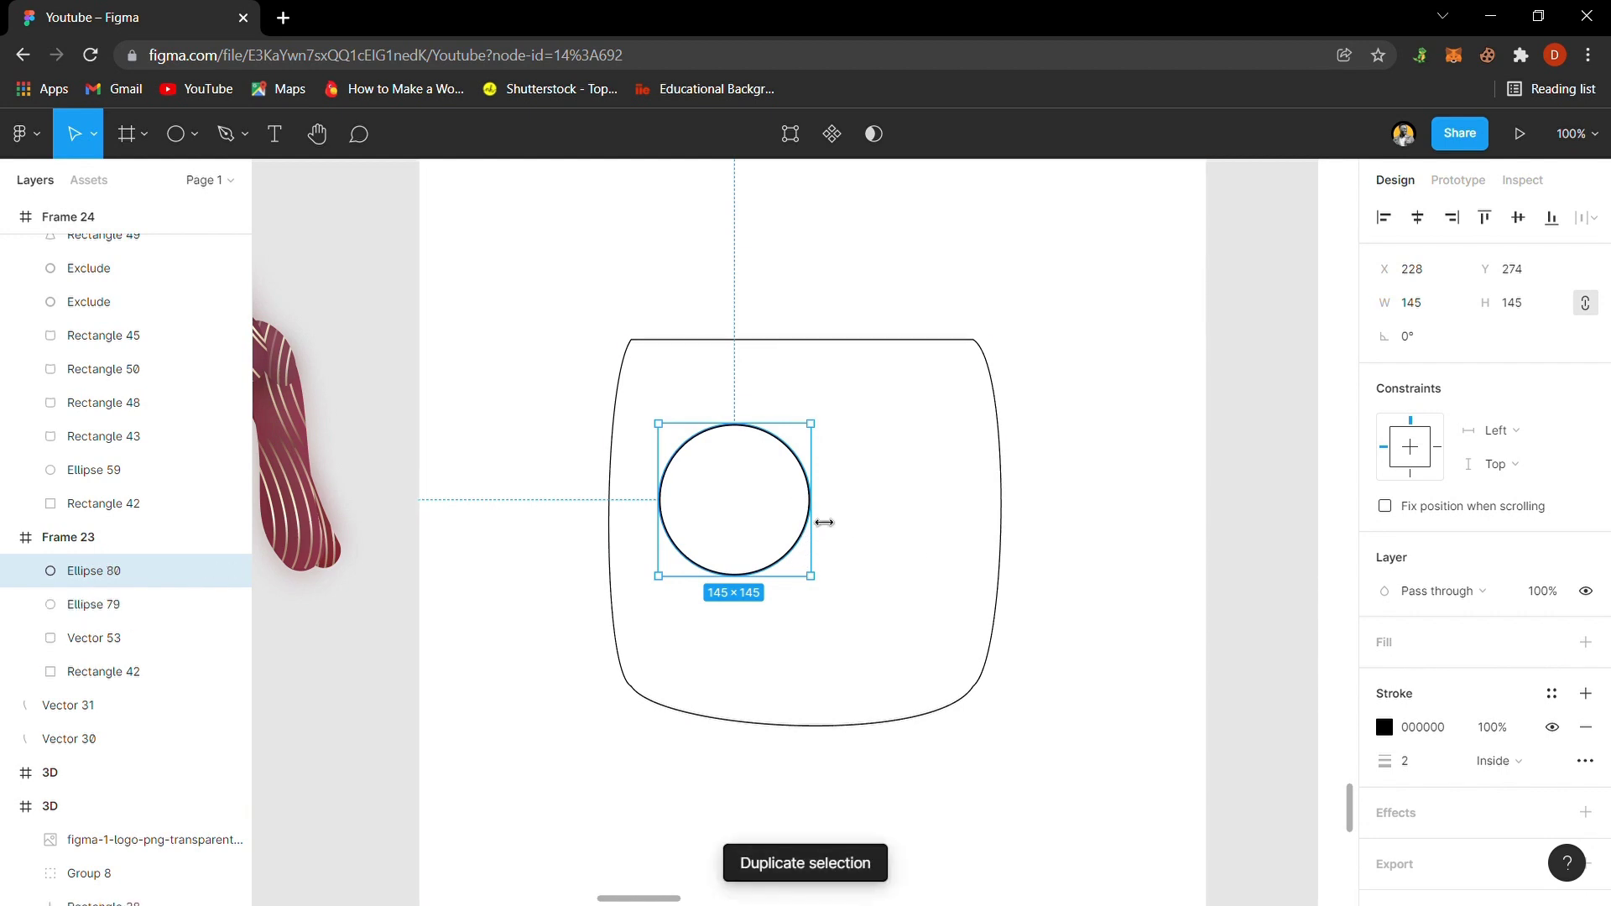
pyautogui.moveTo(820, 521); pyautogui.dragTo(818, 521)
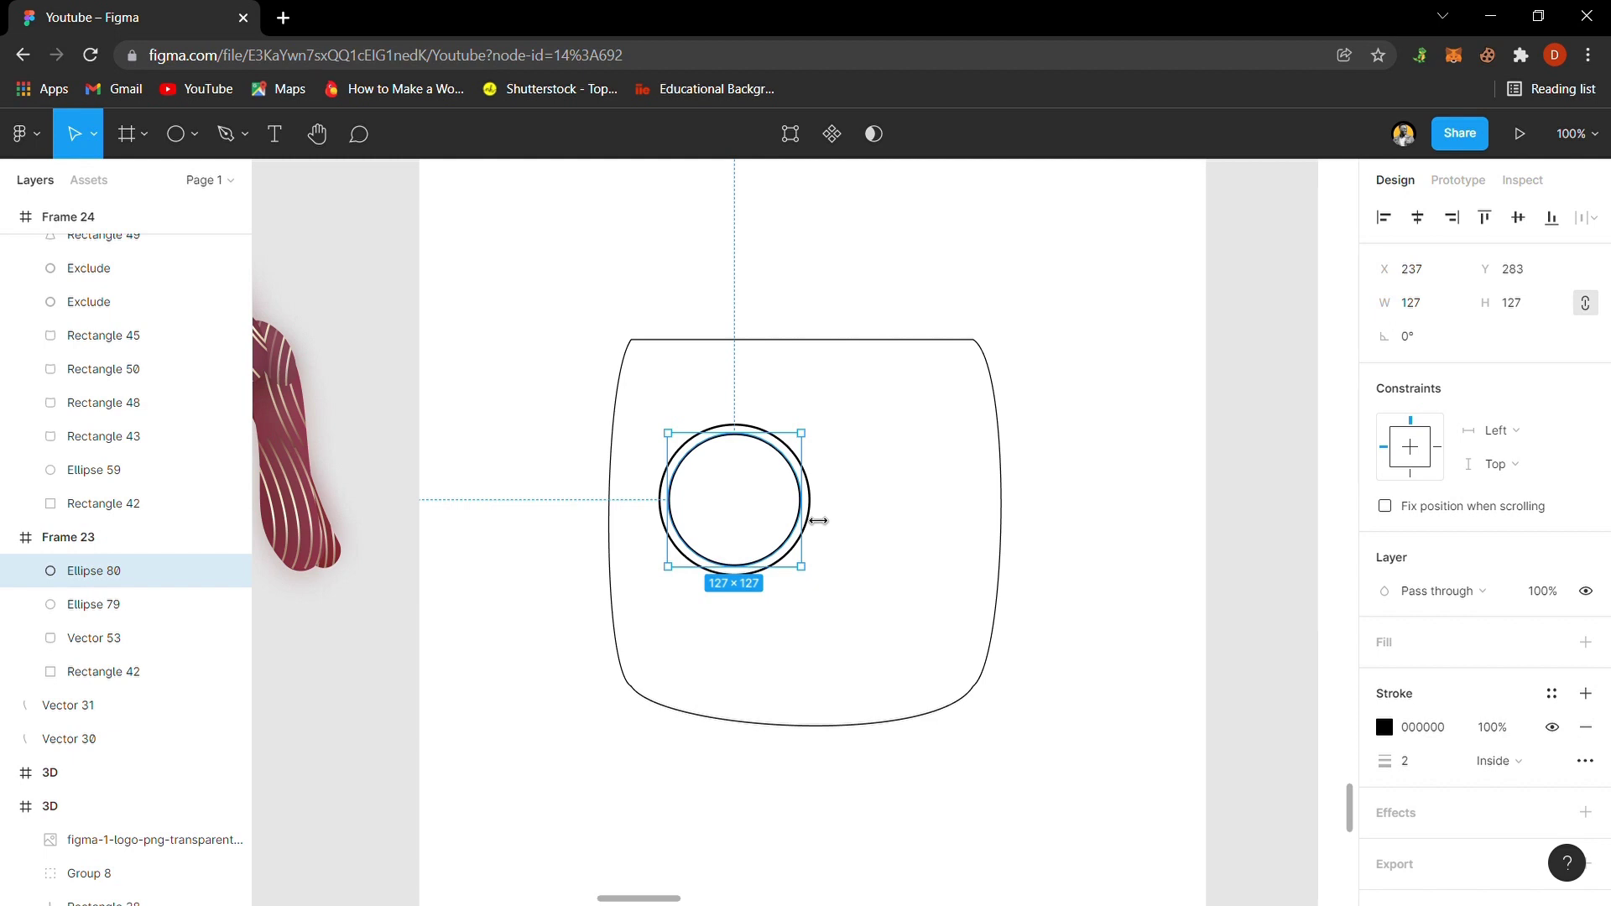
pyautogui.moveTo(818, 521)
pyautogui.mouseDown()
pyautogui.moveTo(875, 530)
pyautogui.moveTo(817, 519)
pyautogui.mouseUp()
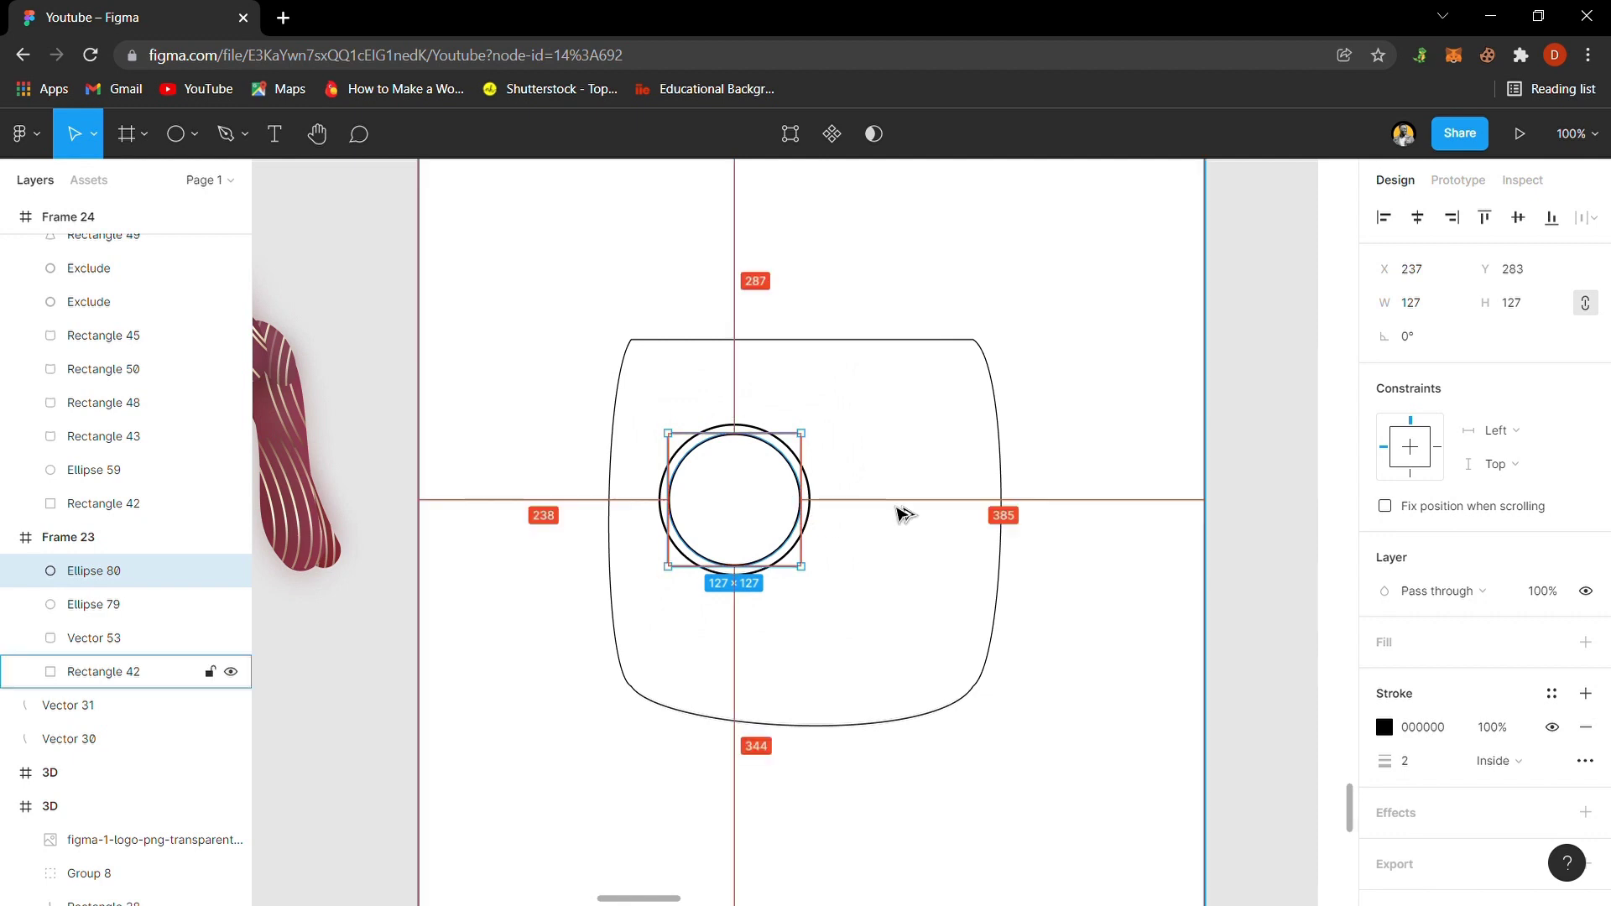
pyautogui.click(895, 527)
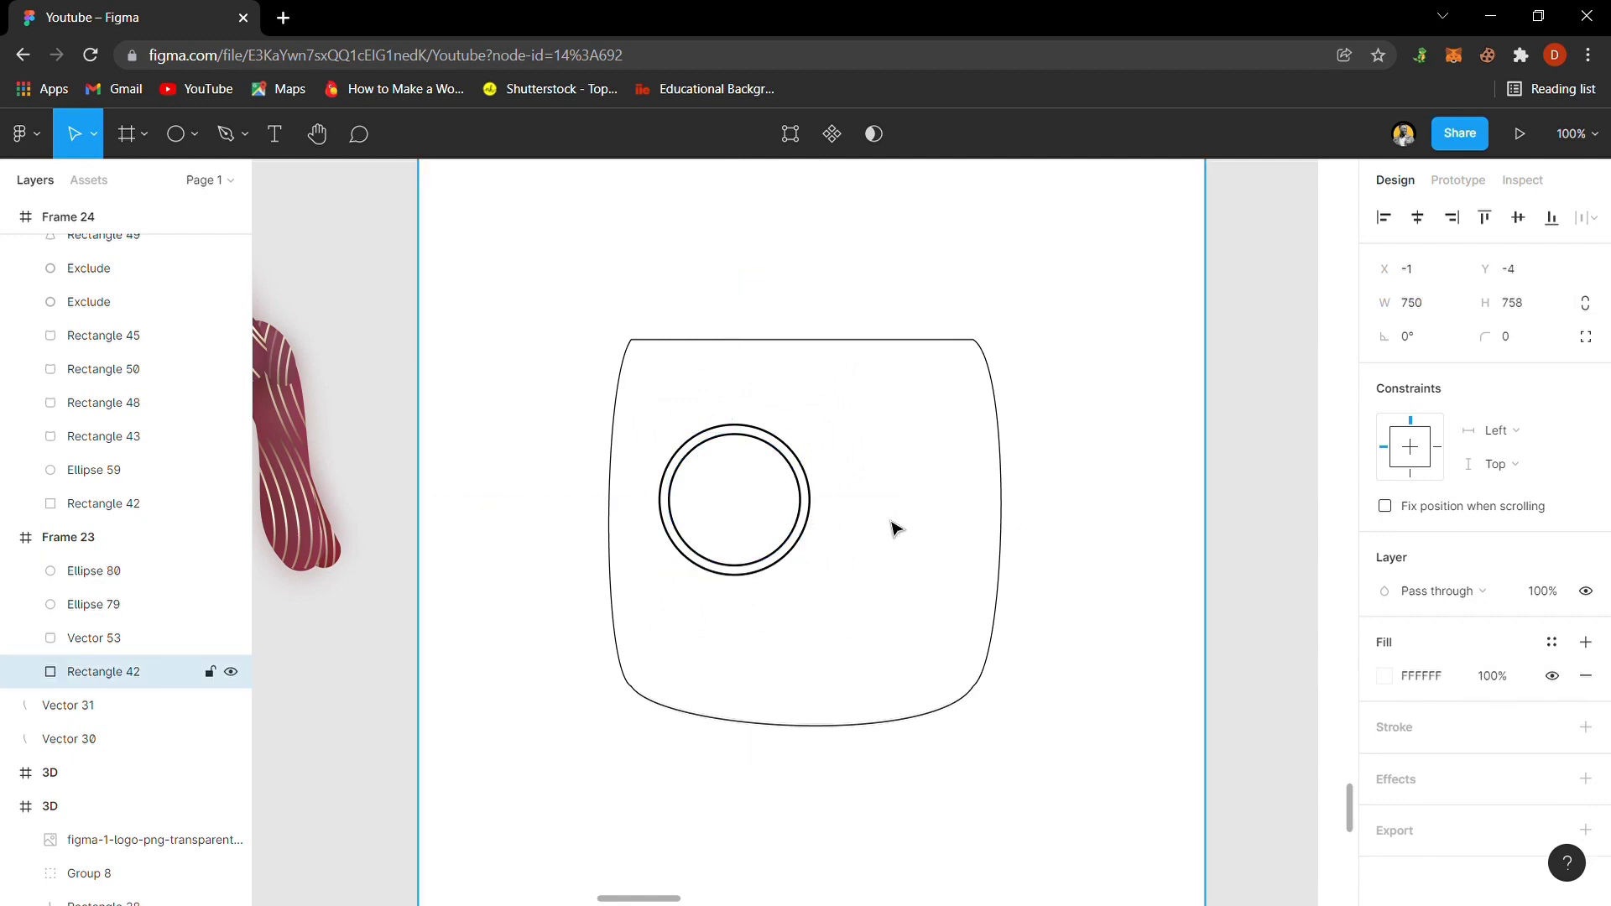
pyautogui.click(803, 535)
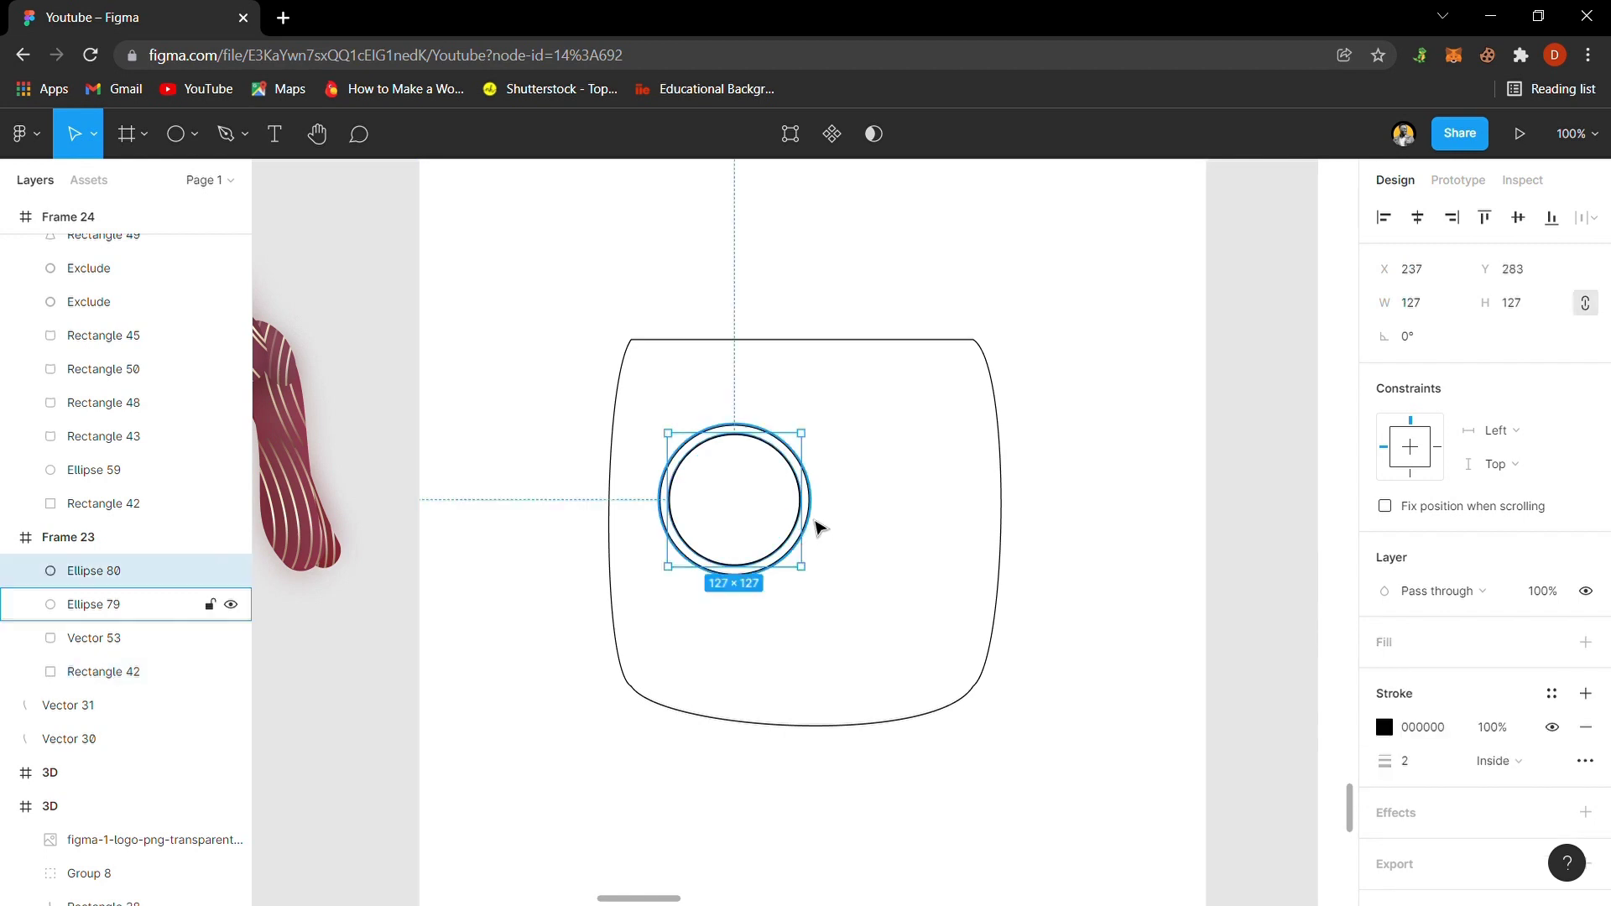
pyautogui.click(910, 580)
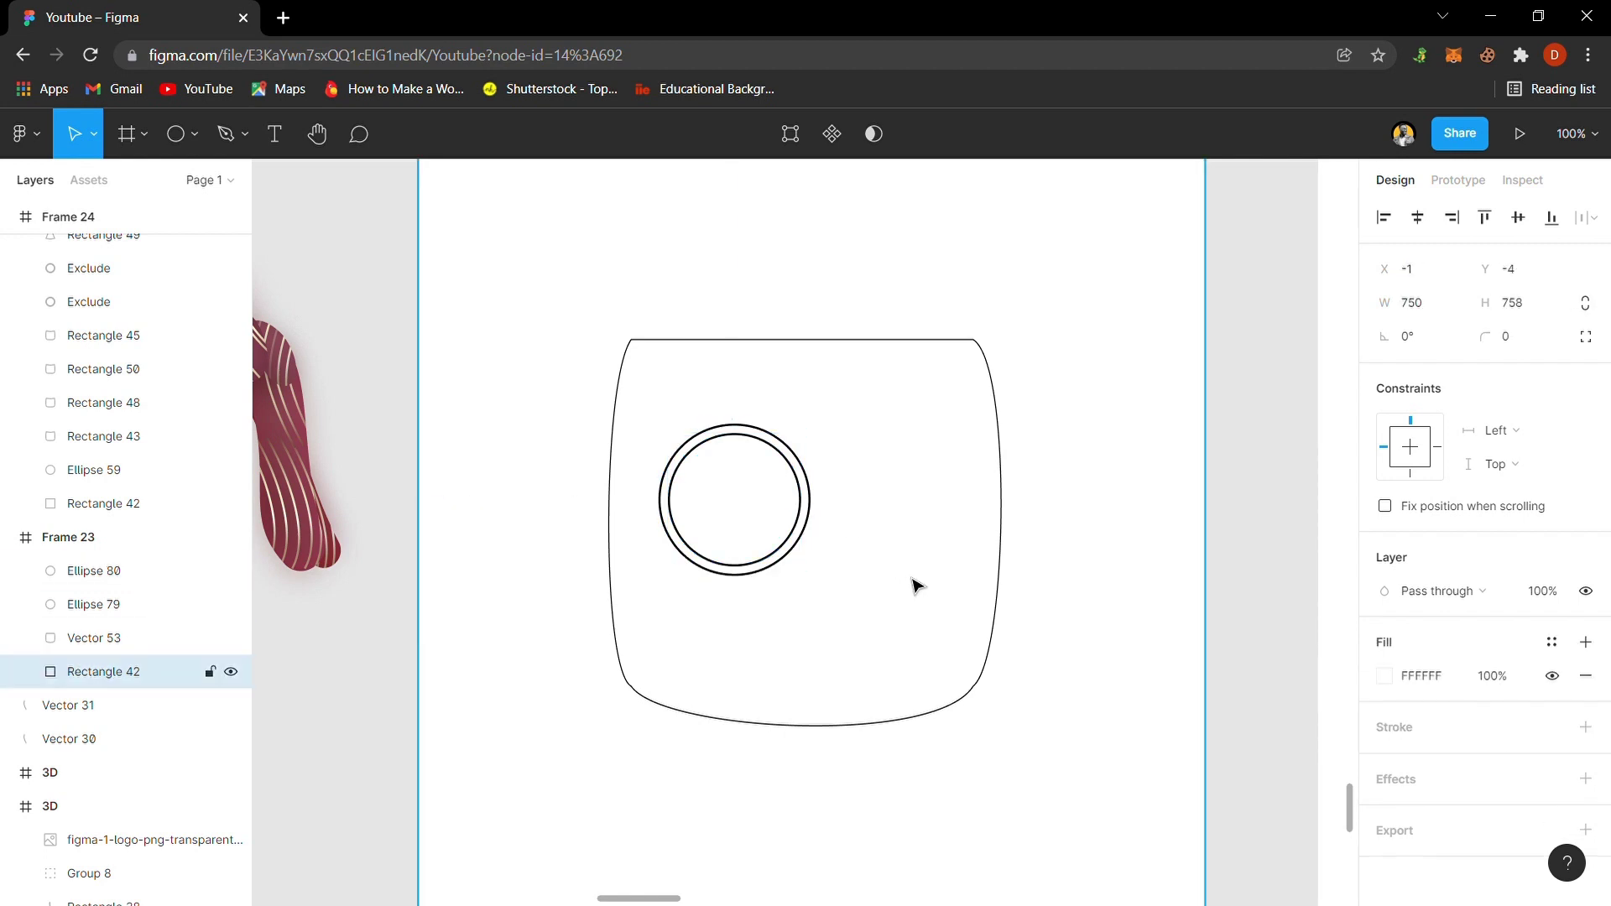
pyautogui.press('-')
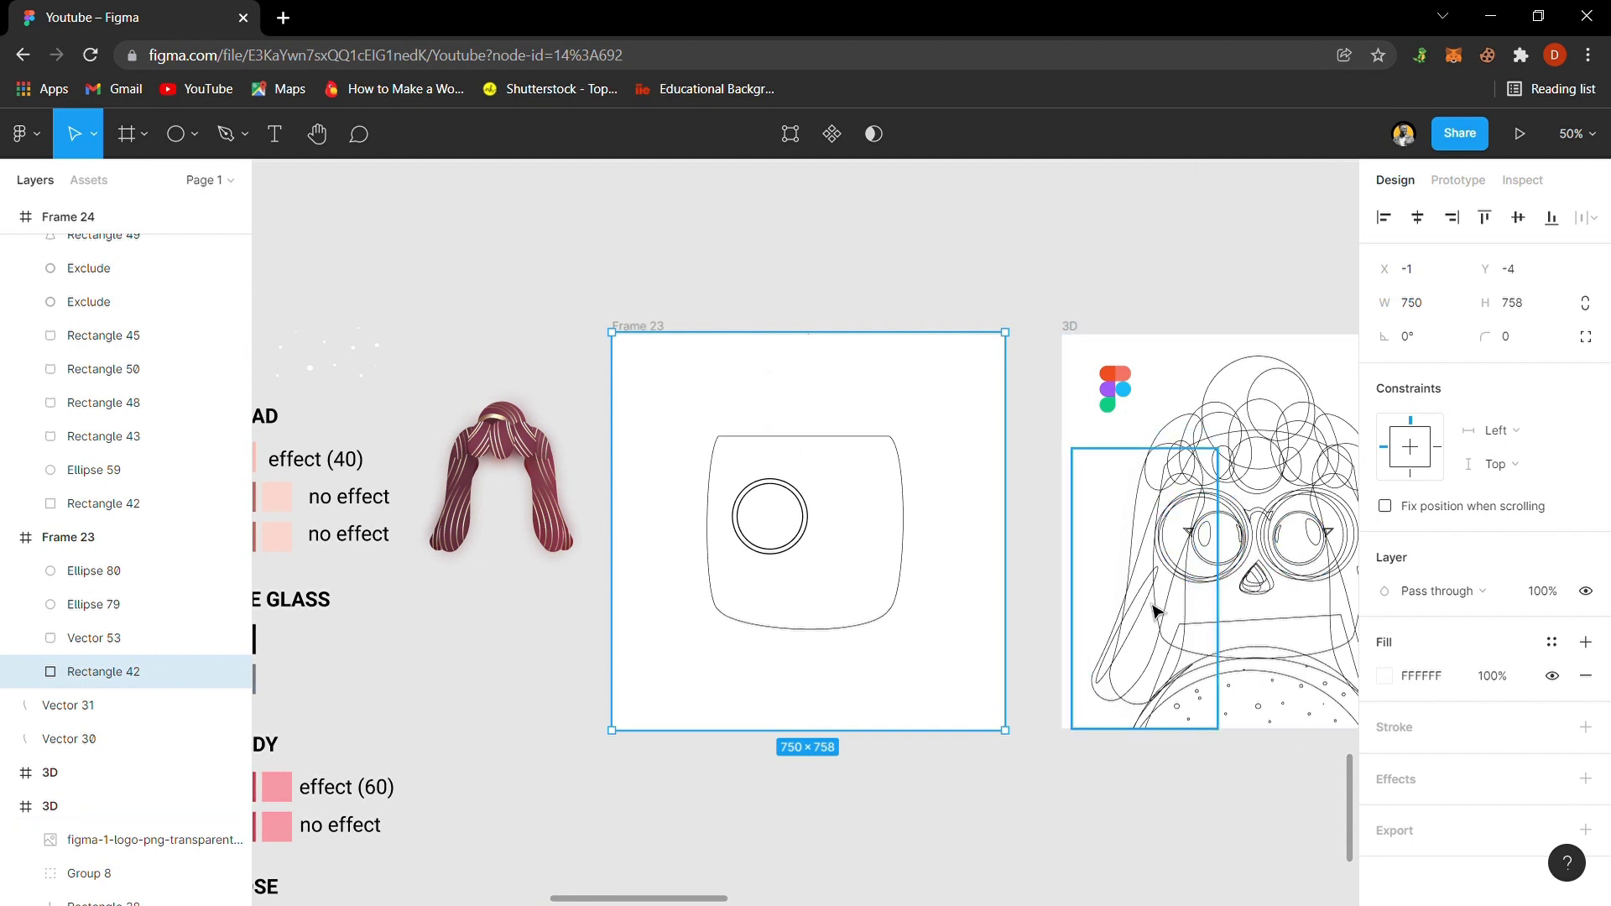
pyautogui.press('+')
pyautogui.click(808, 506)
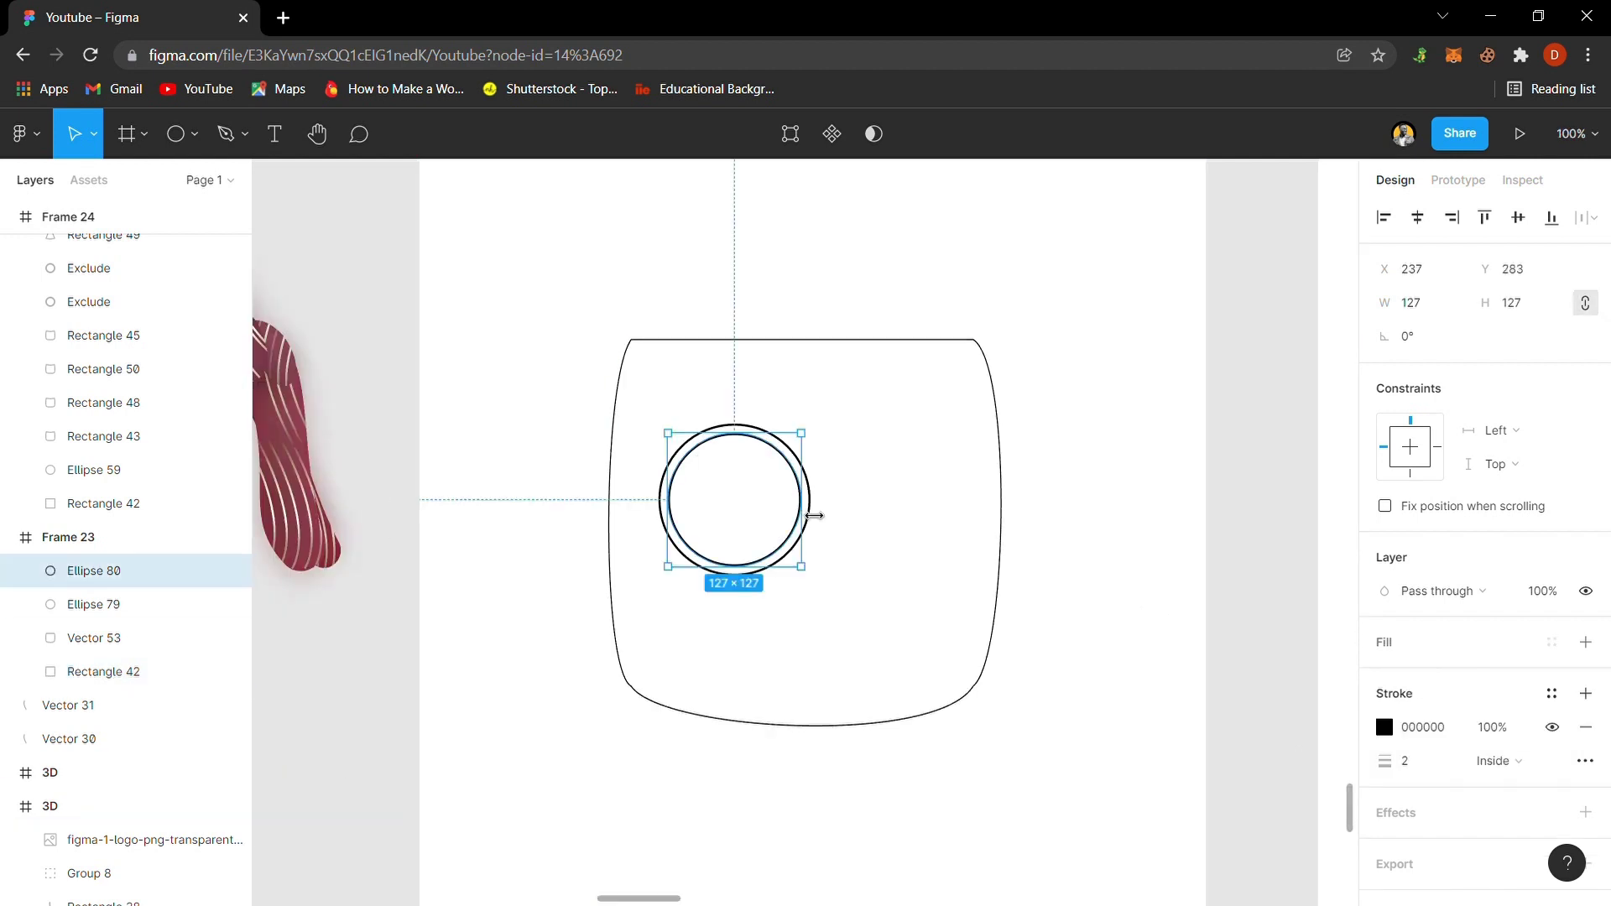
# - Duplicate the inner ring twice, resizing the copies to 80×80 and 70×70 concentric circles
pyautogui.hotkey('ctrl', 'd')
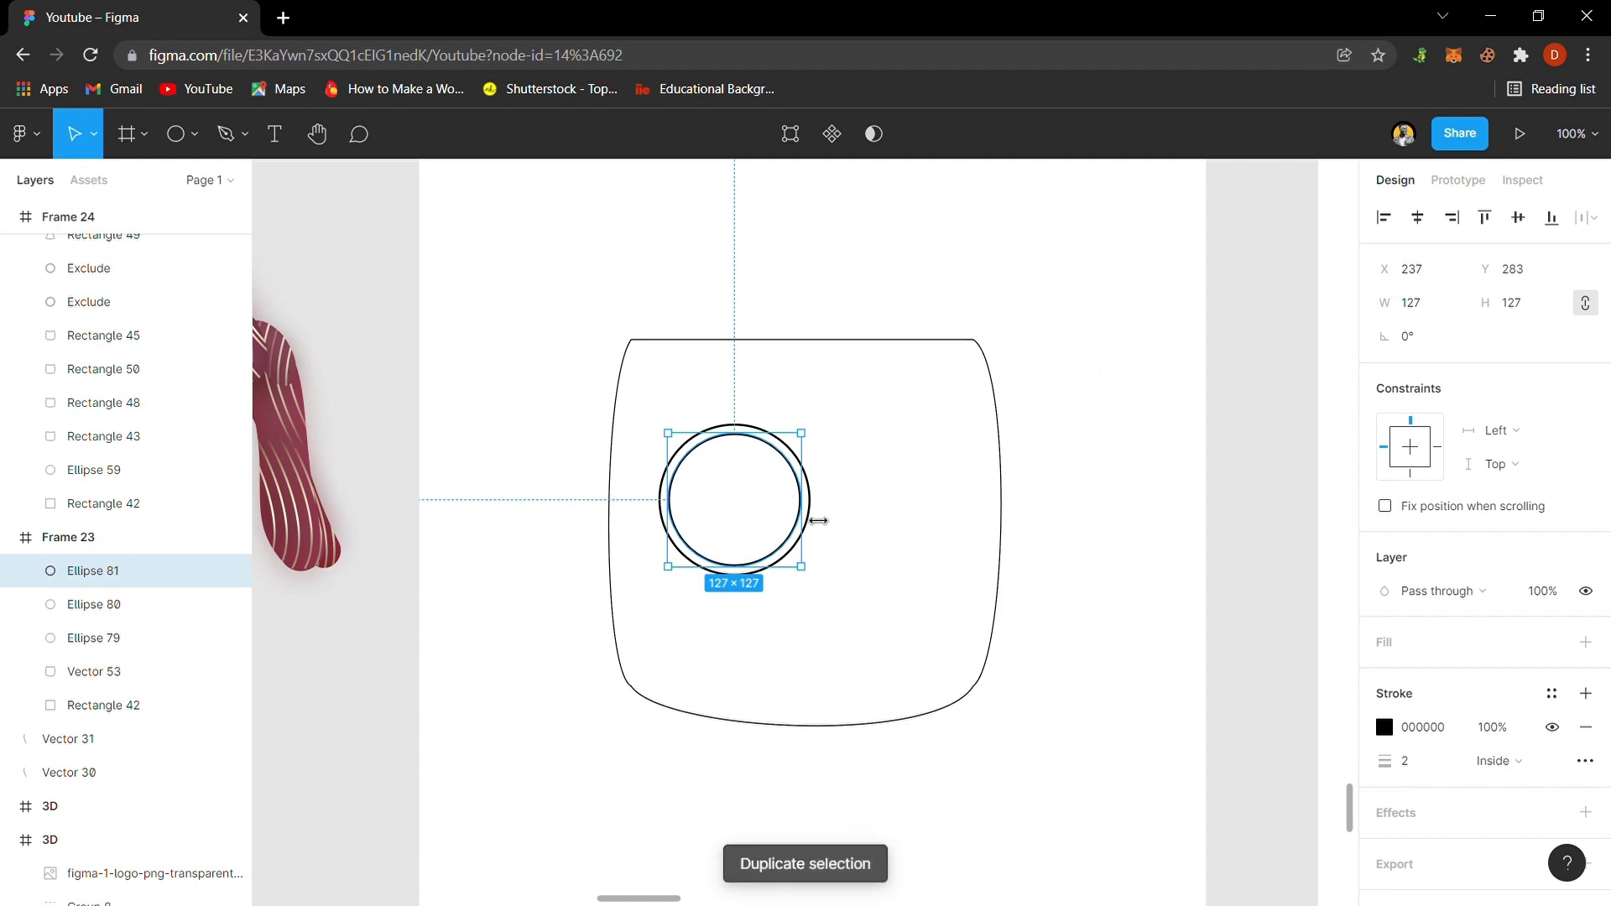
pyautogui.moveTo(819, 521); pyautogui.dragTo(811, 521)
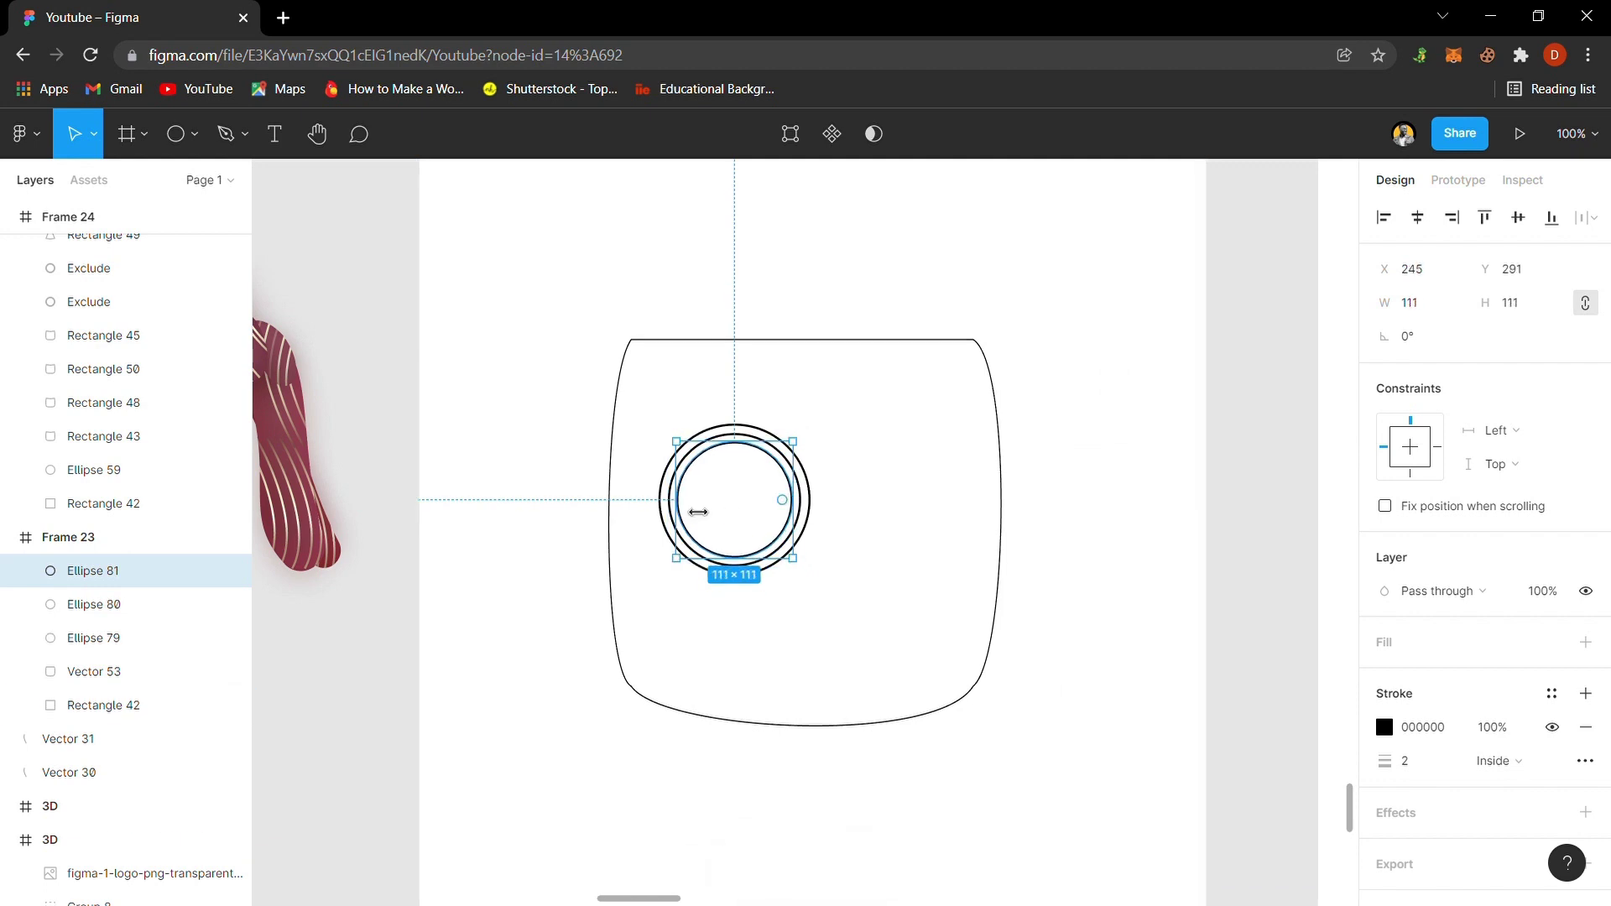
pyautogui.moveTo(698, 512); pyautogui.dragTo(724, 507)
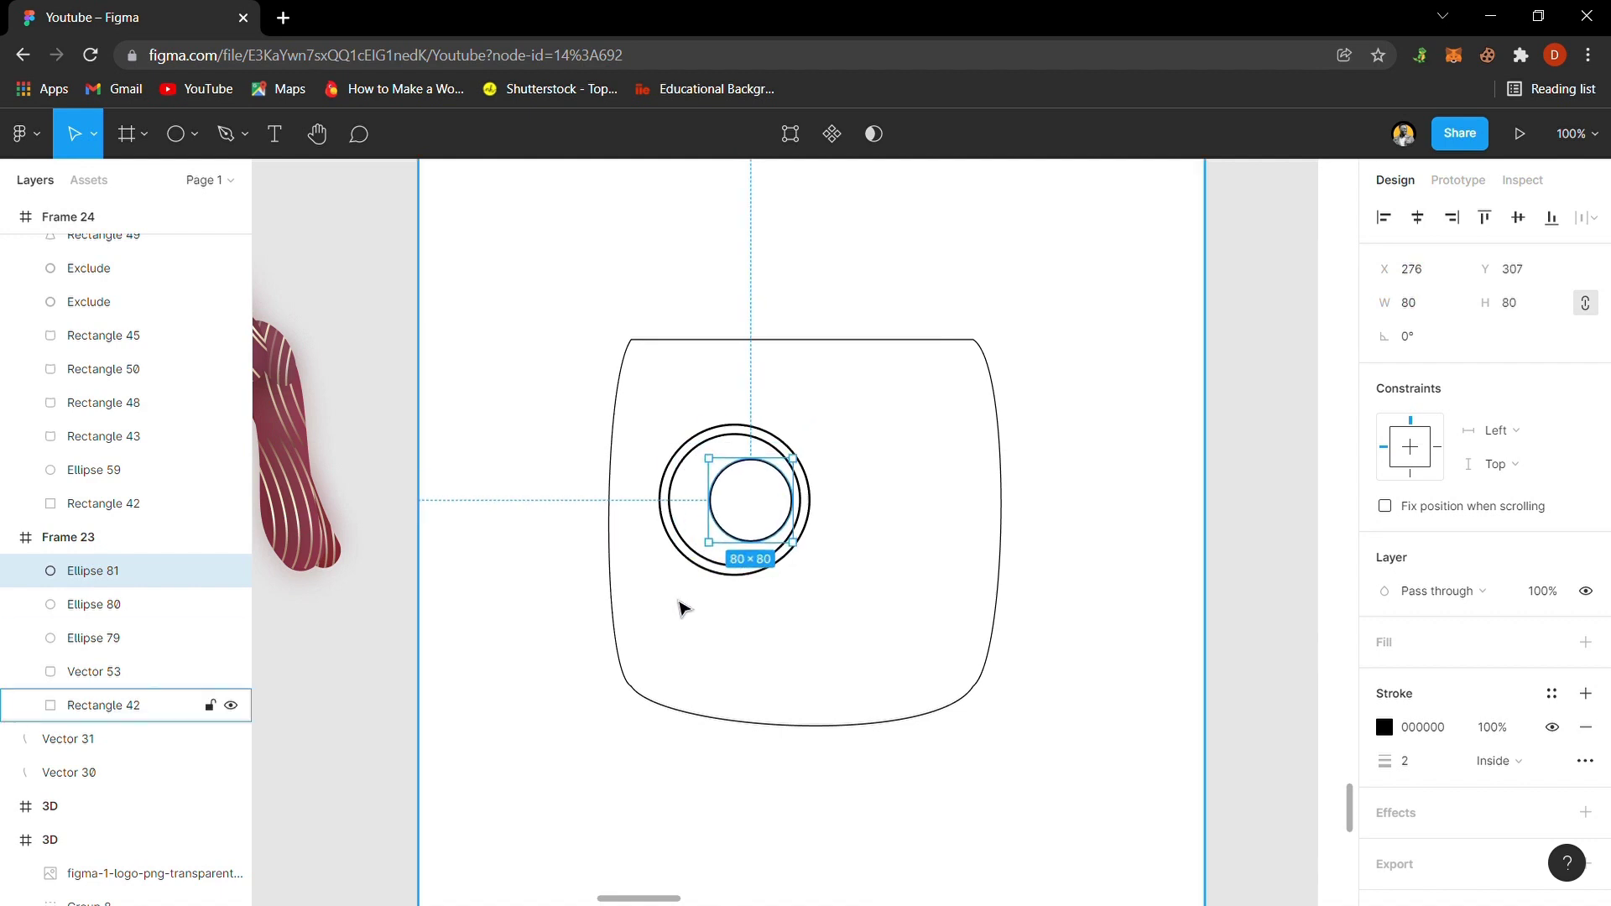
pyautogui.moveTo(676, 899)
pyautogui.mouseDown()
pyautogui.moveTo(550, 873)
pyautogui.moveTo(712, 870)
pyautogui.moveTo(683, 873)
pyautogui.mouseUp()
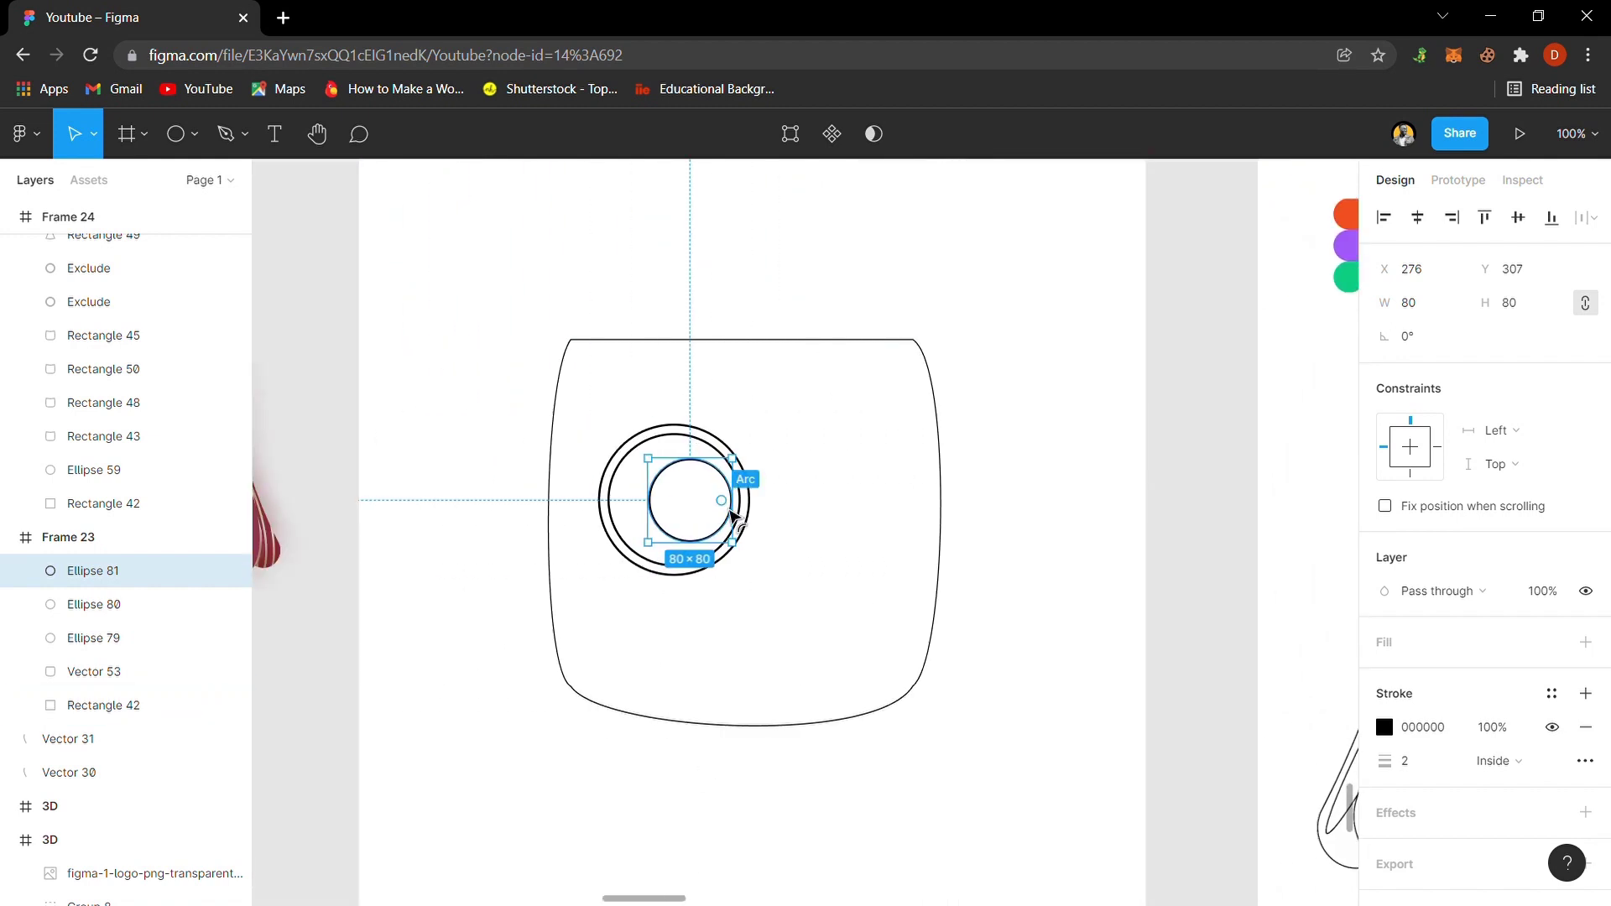
pyautogui.moveTo(735, 517)
pyautogui.mouseDown()
pyautogui.moveTo(766, 559)
pyautogui.moveTo(729, 540)
pyautogui.mouseUp()
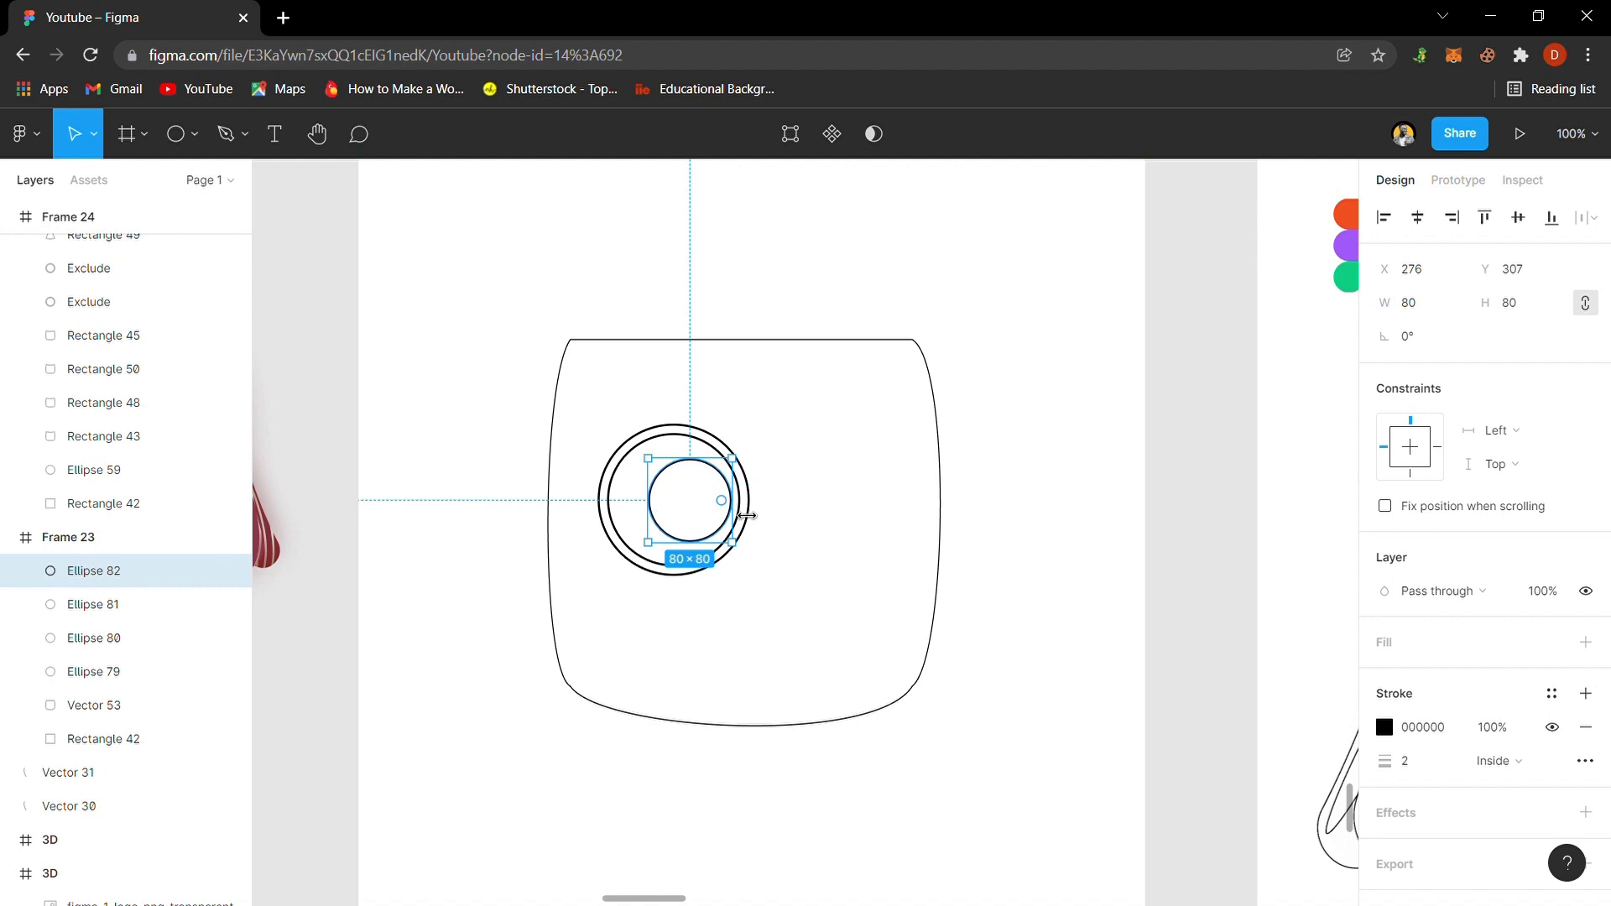
pyautogui.moveTo(747, 516); pyautogui.dragTo(743, 521)
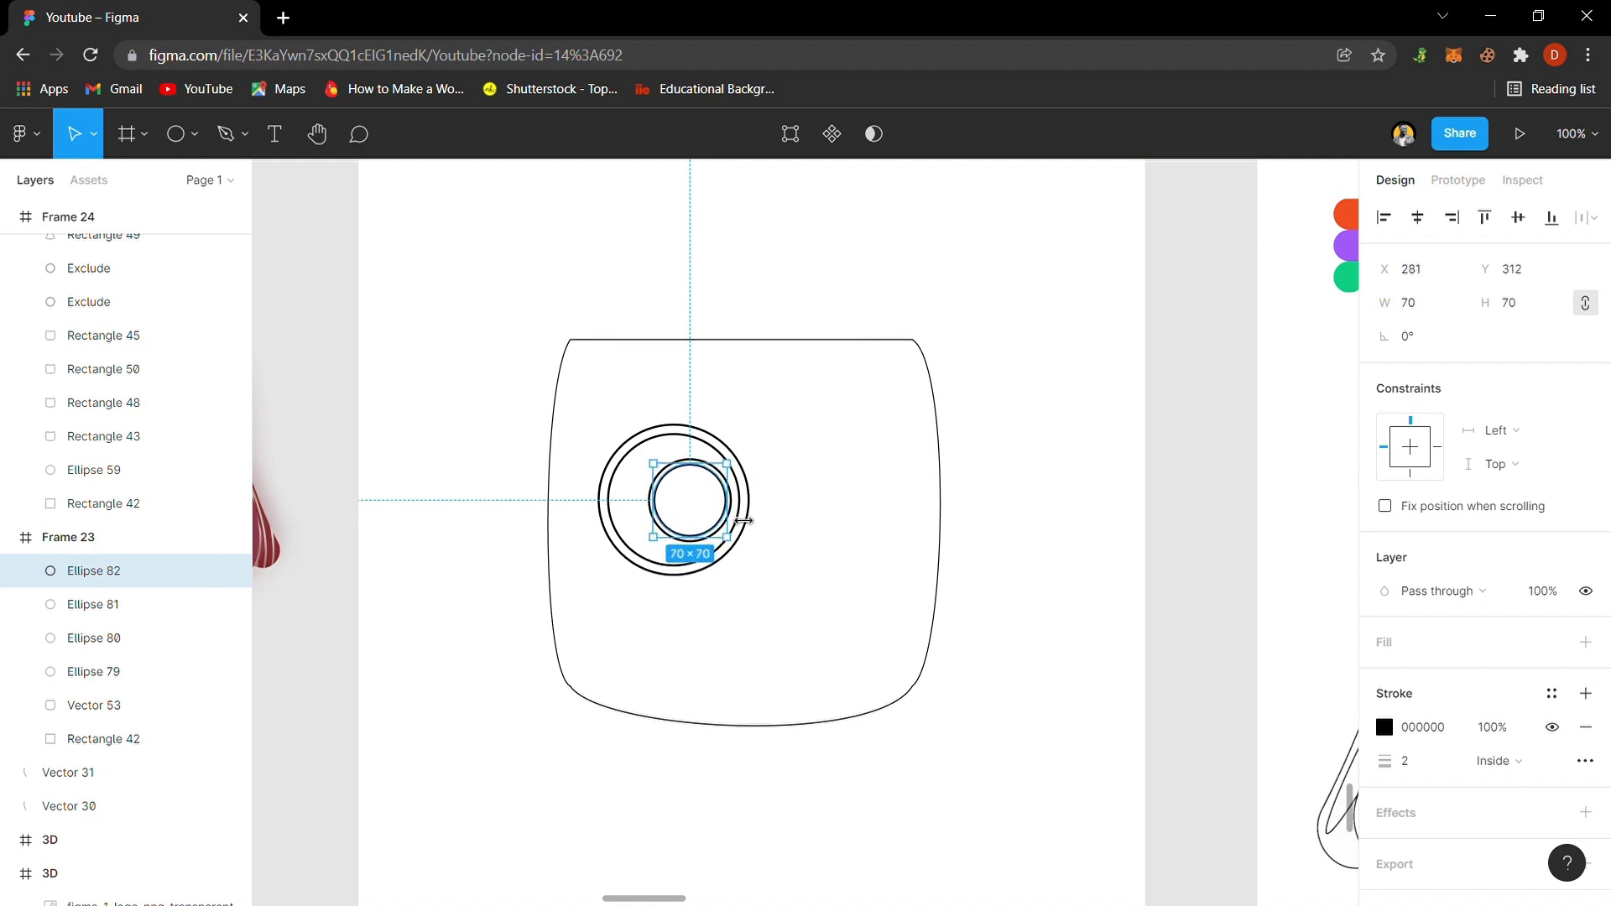
pyautogui.click(789, 541)
pyautogui.hotkey('ctrl', '+')
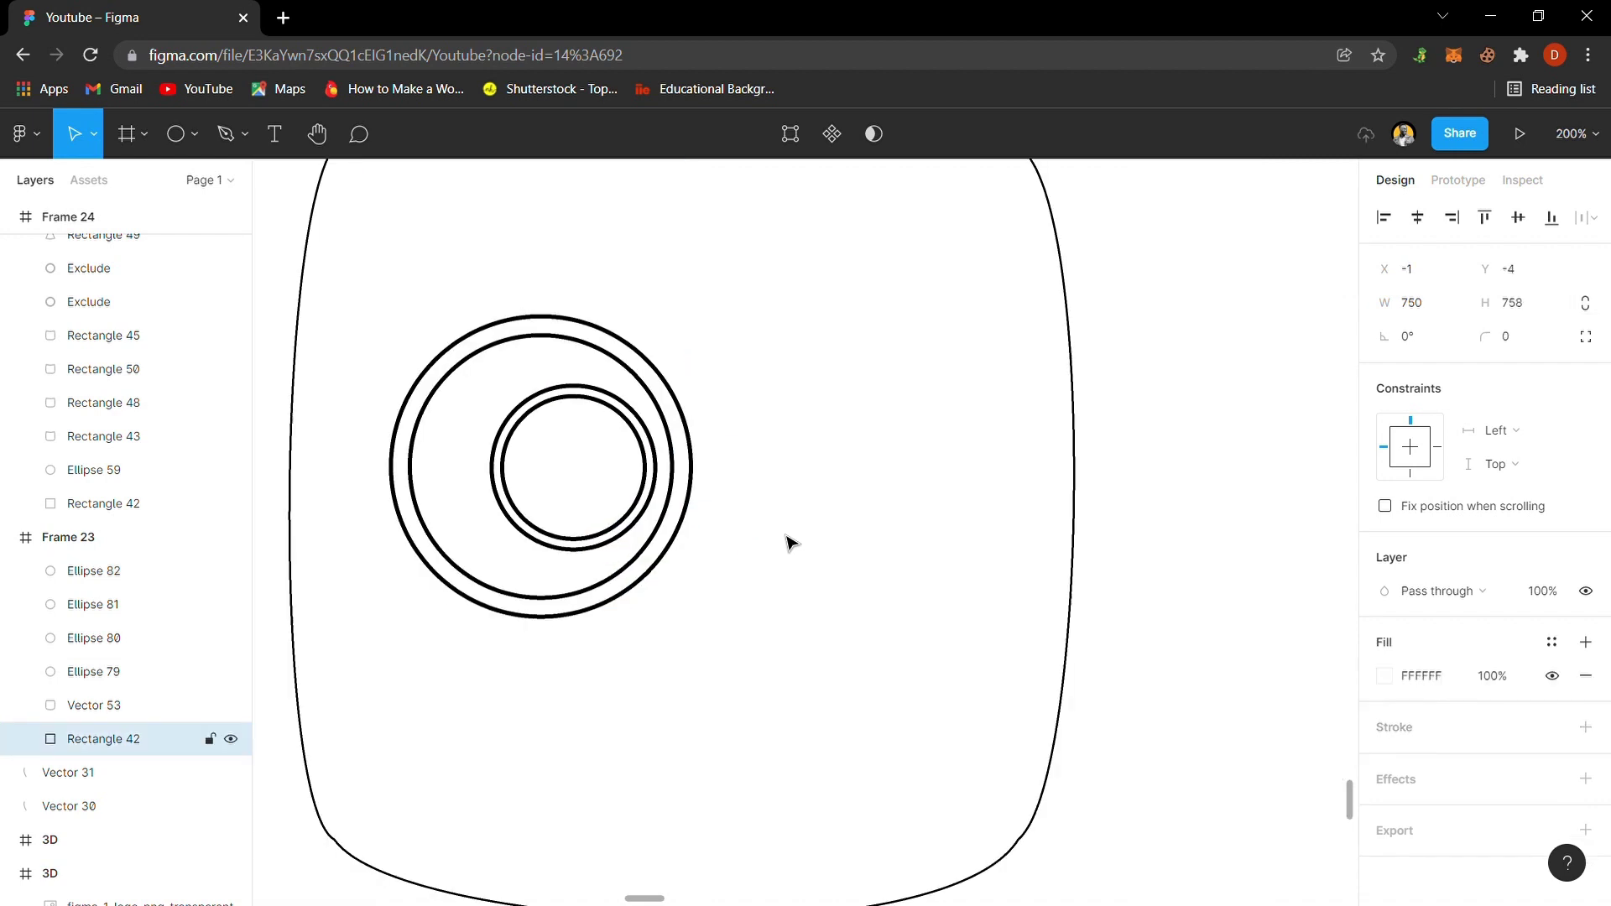
pyautogui.click(688, 527)
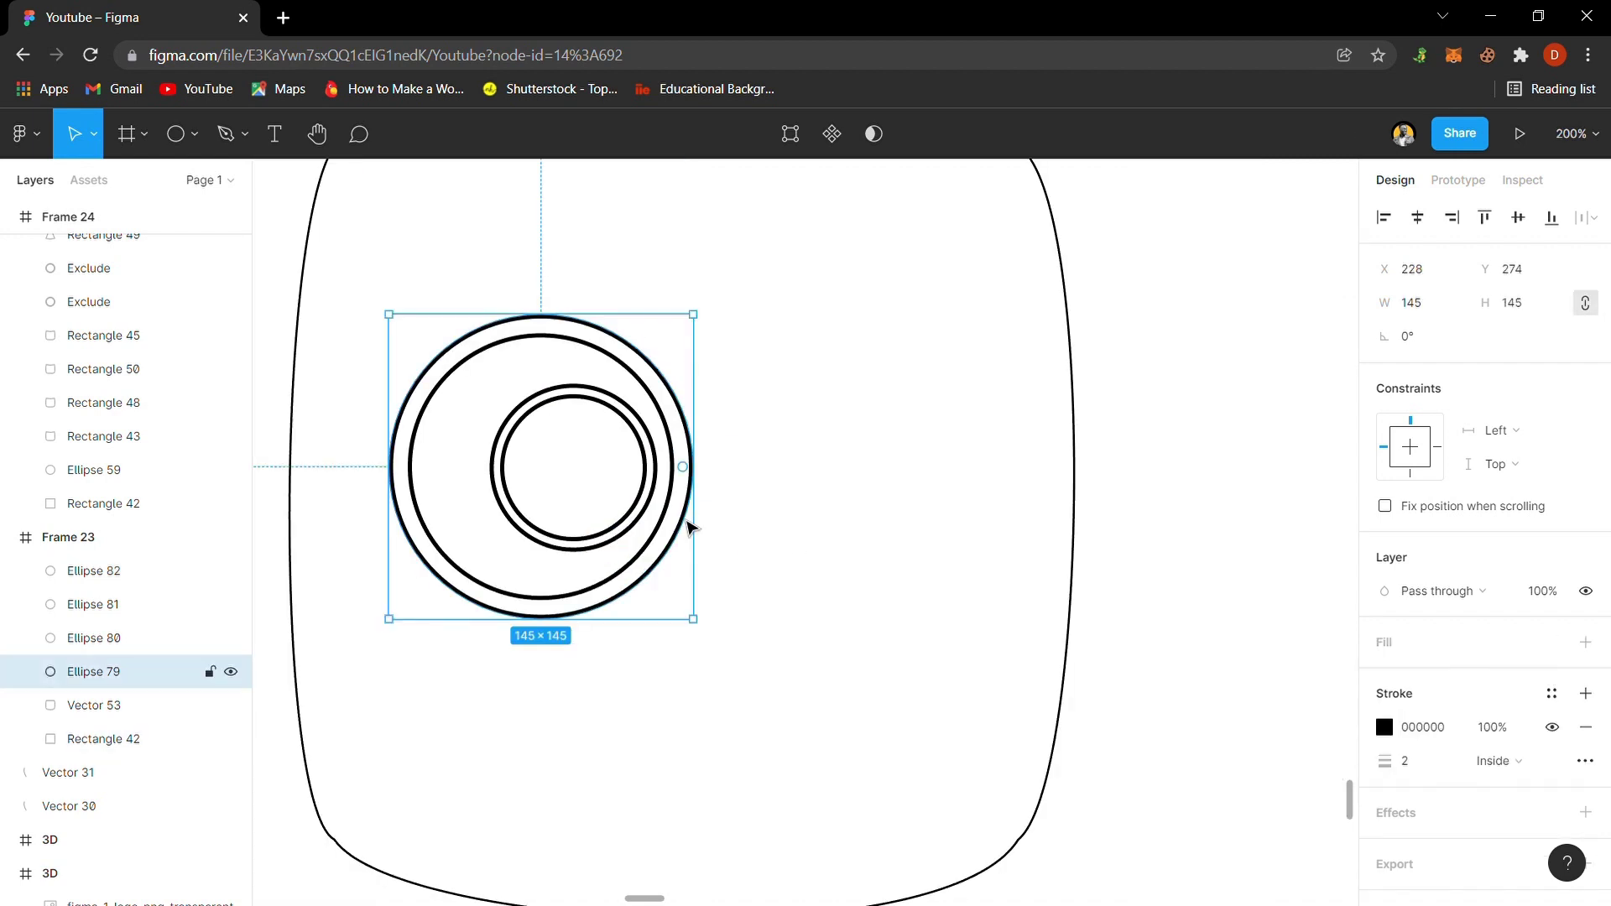
pyautogui.hotkey('shift', '2')
pyautogui.hotkey('ctrl', '-')
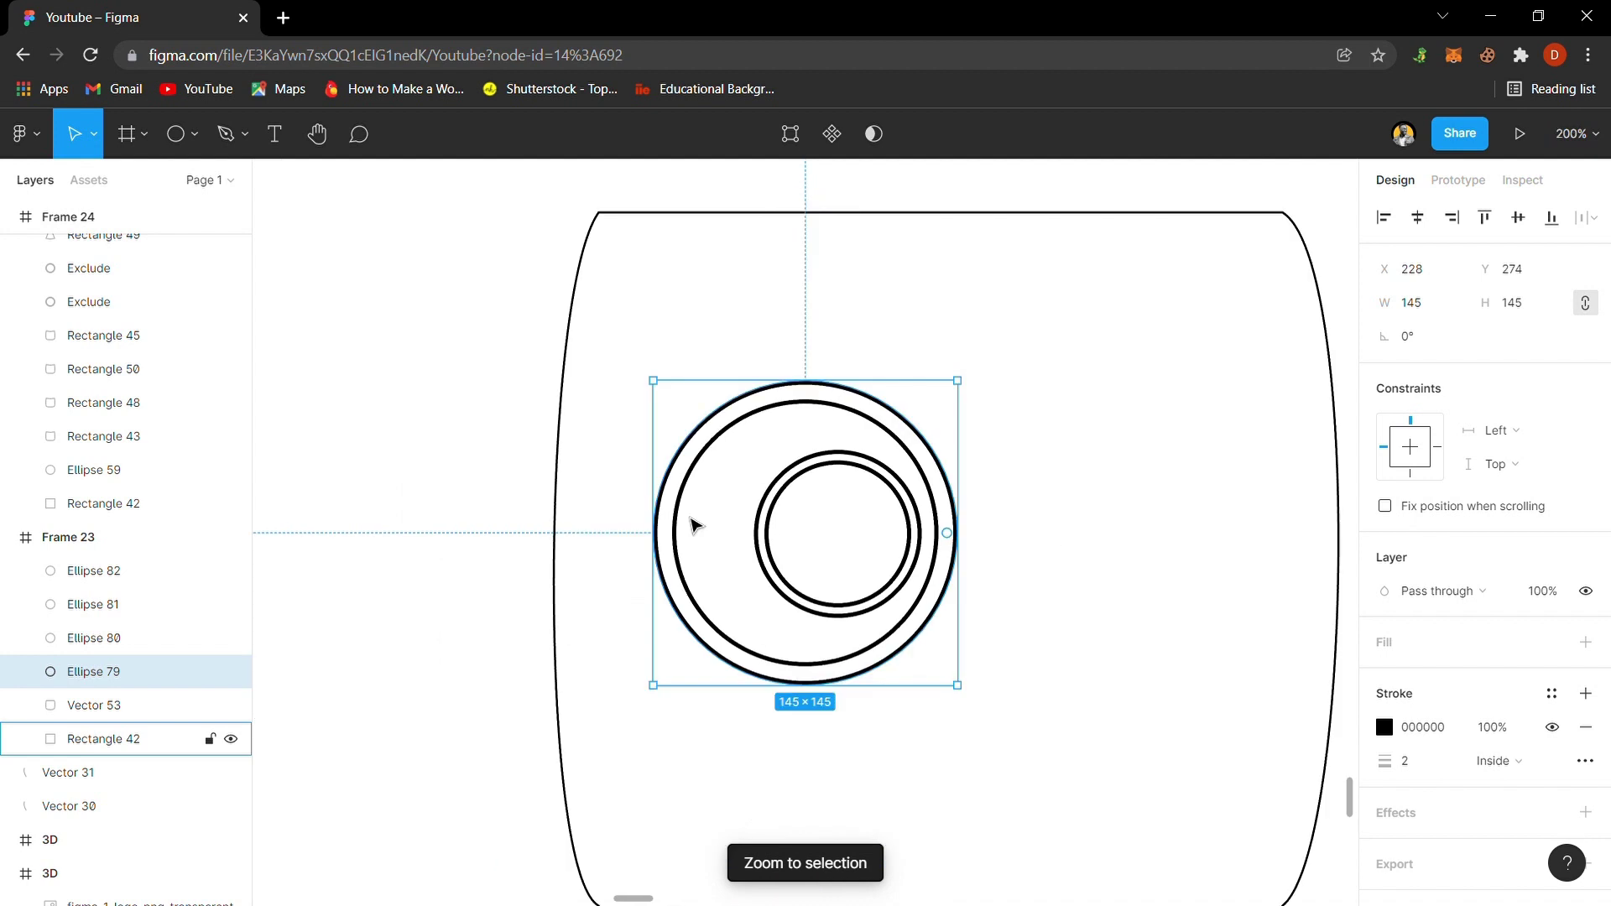
pyautogui.click(1080, 607)
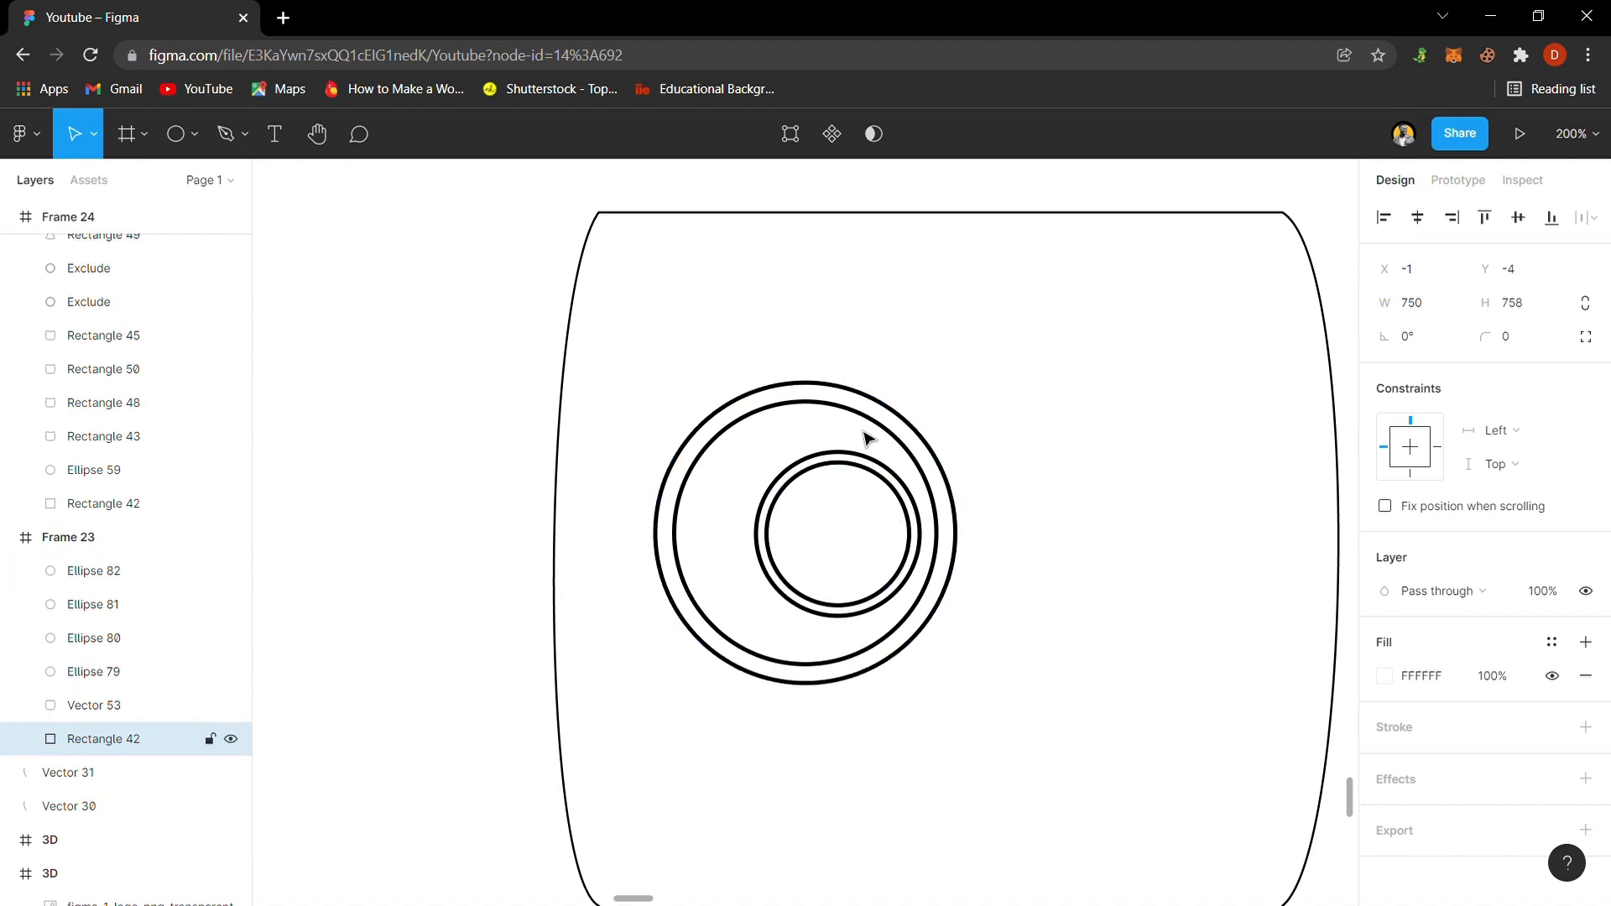
pyautogui.click(923, 220)
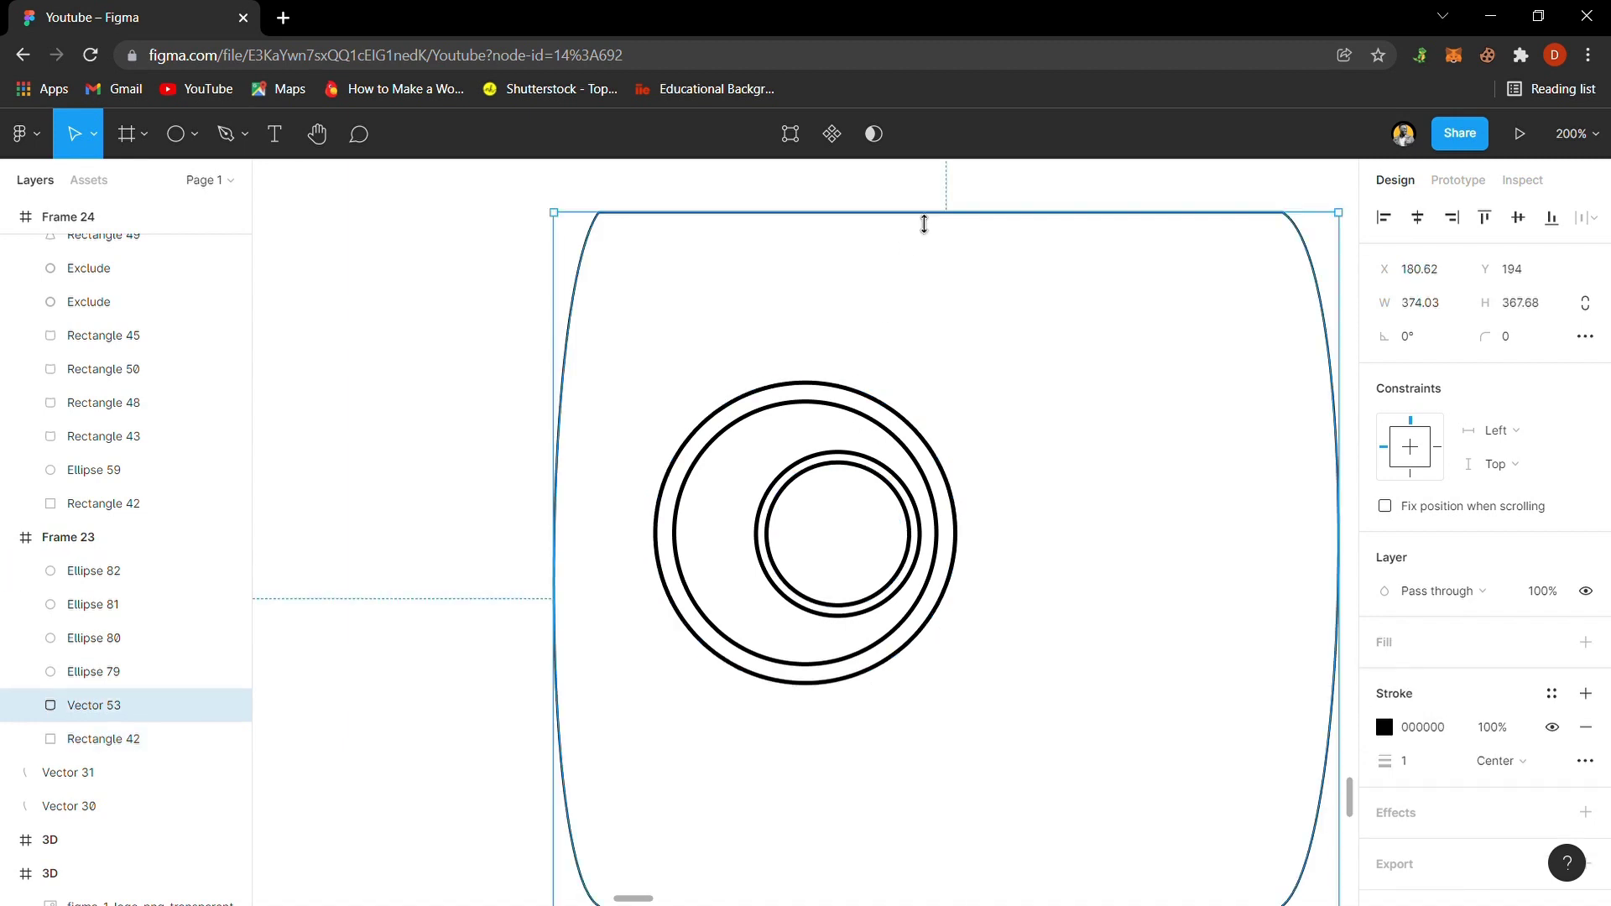
pyautogui.hotkey('shift', '2')
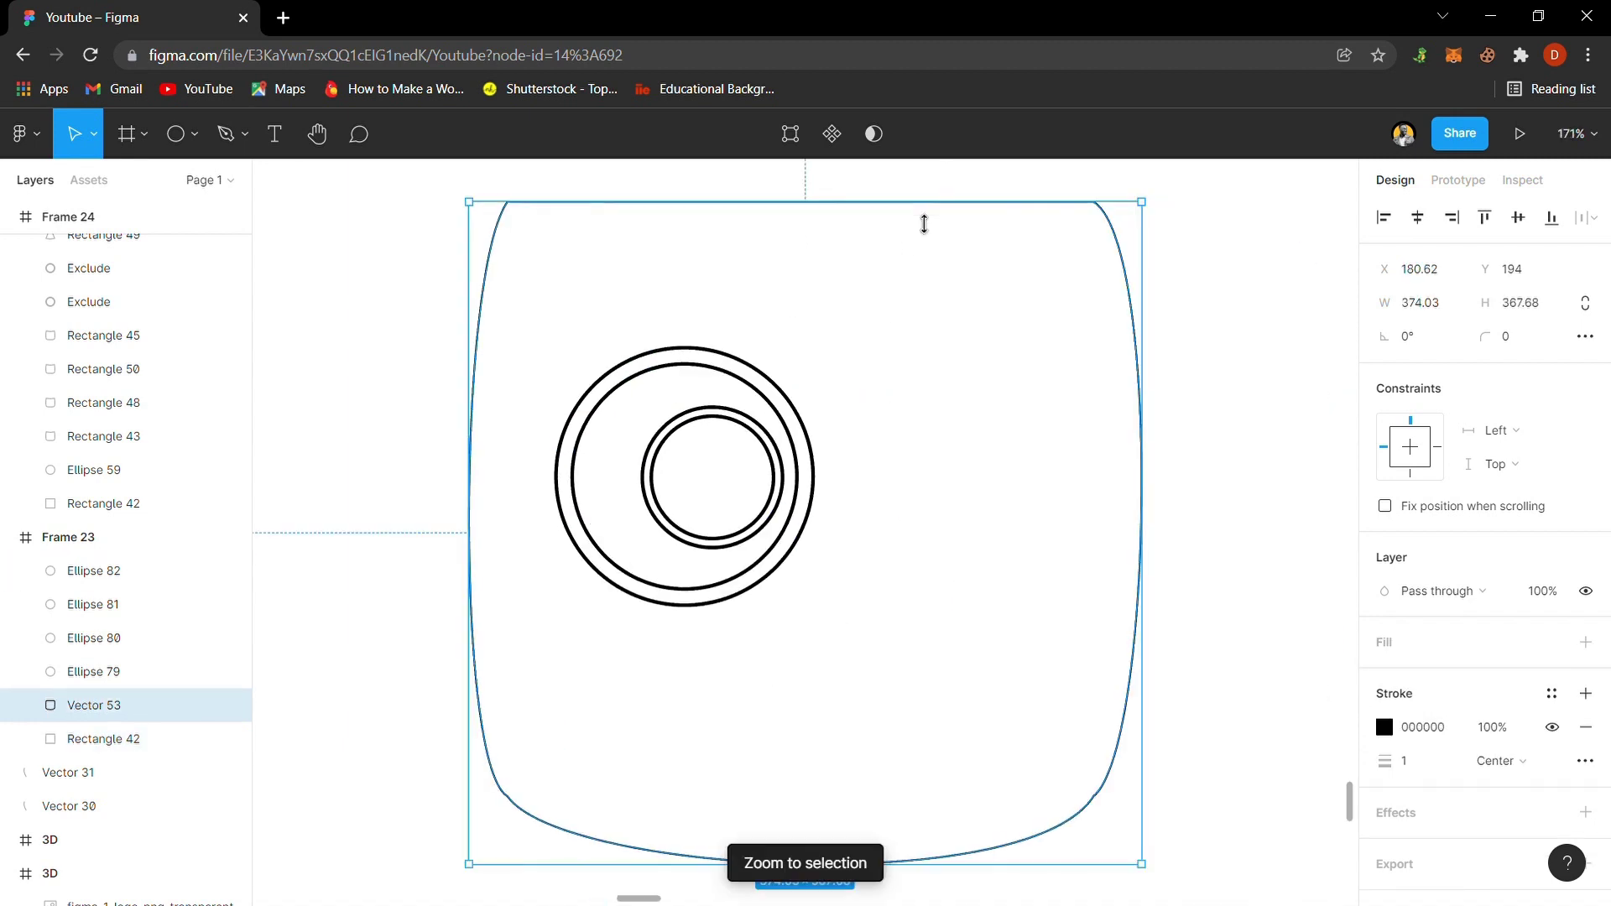
pyautogui.click(765, 453)
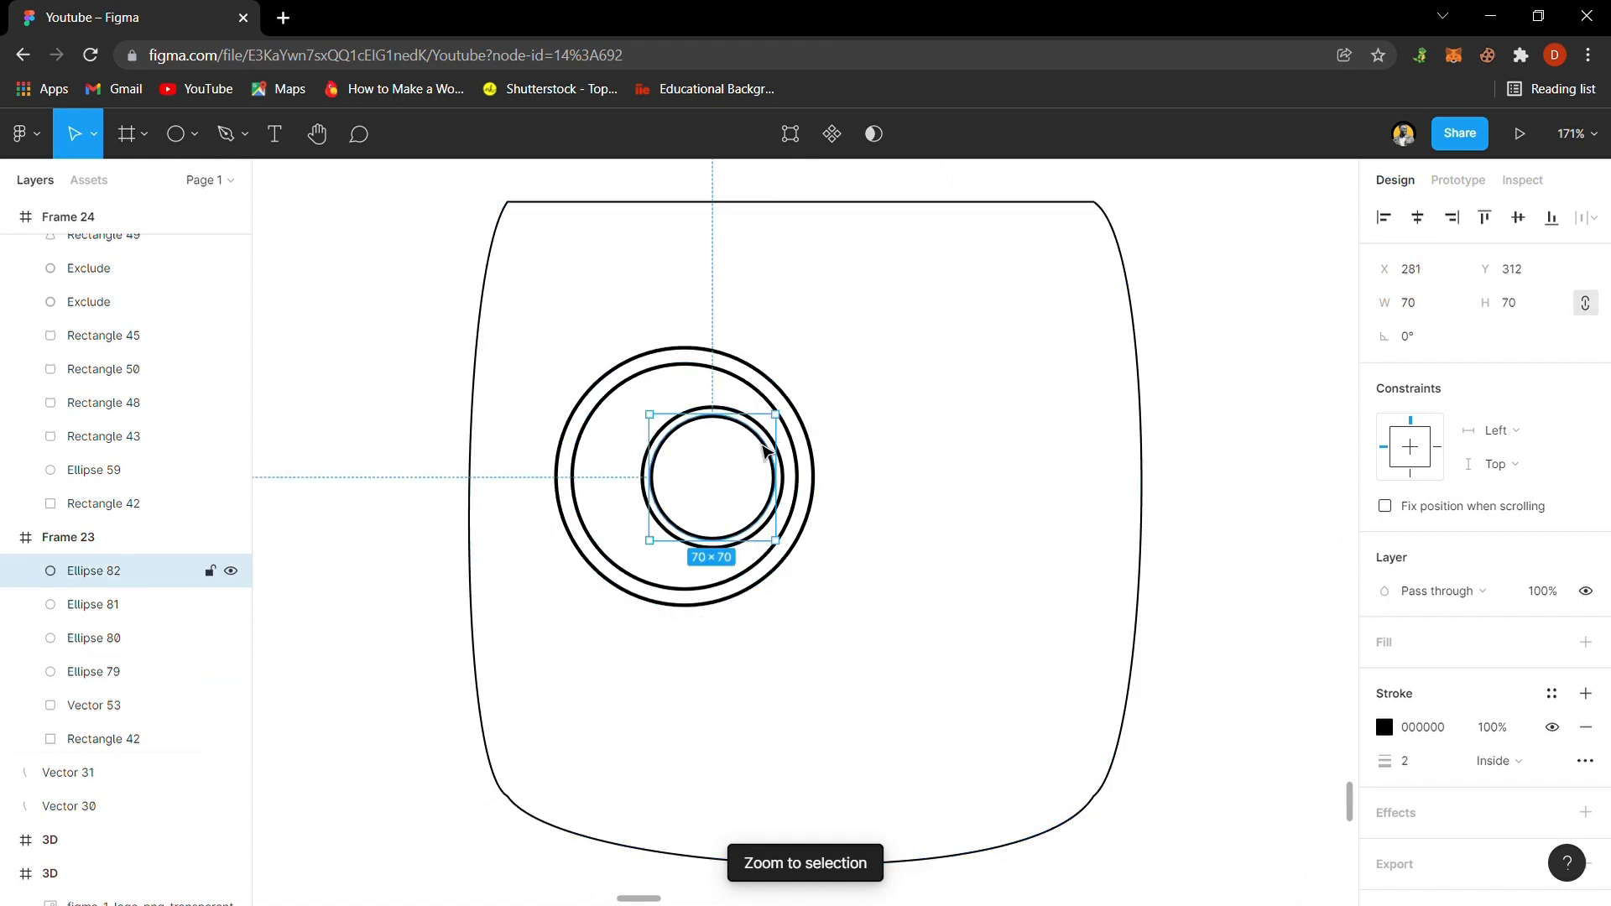
pyautogui.hotkey('shift', '2')
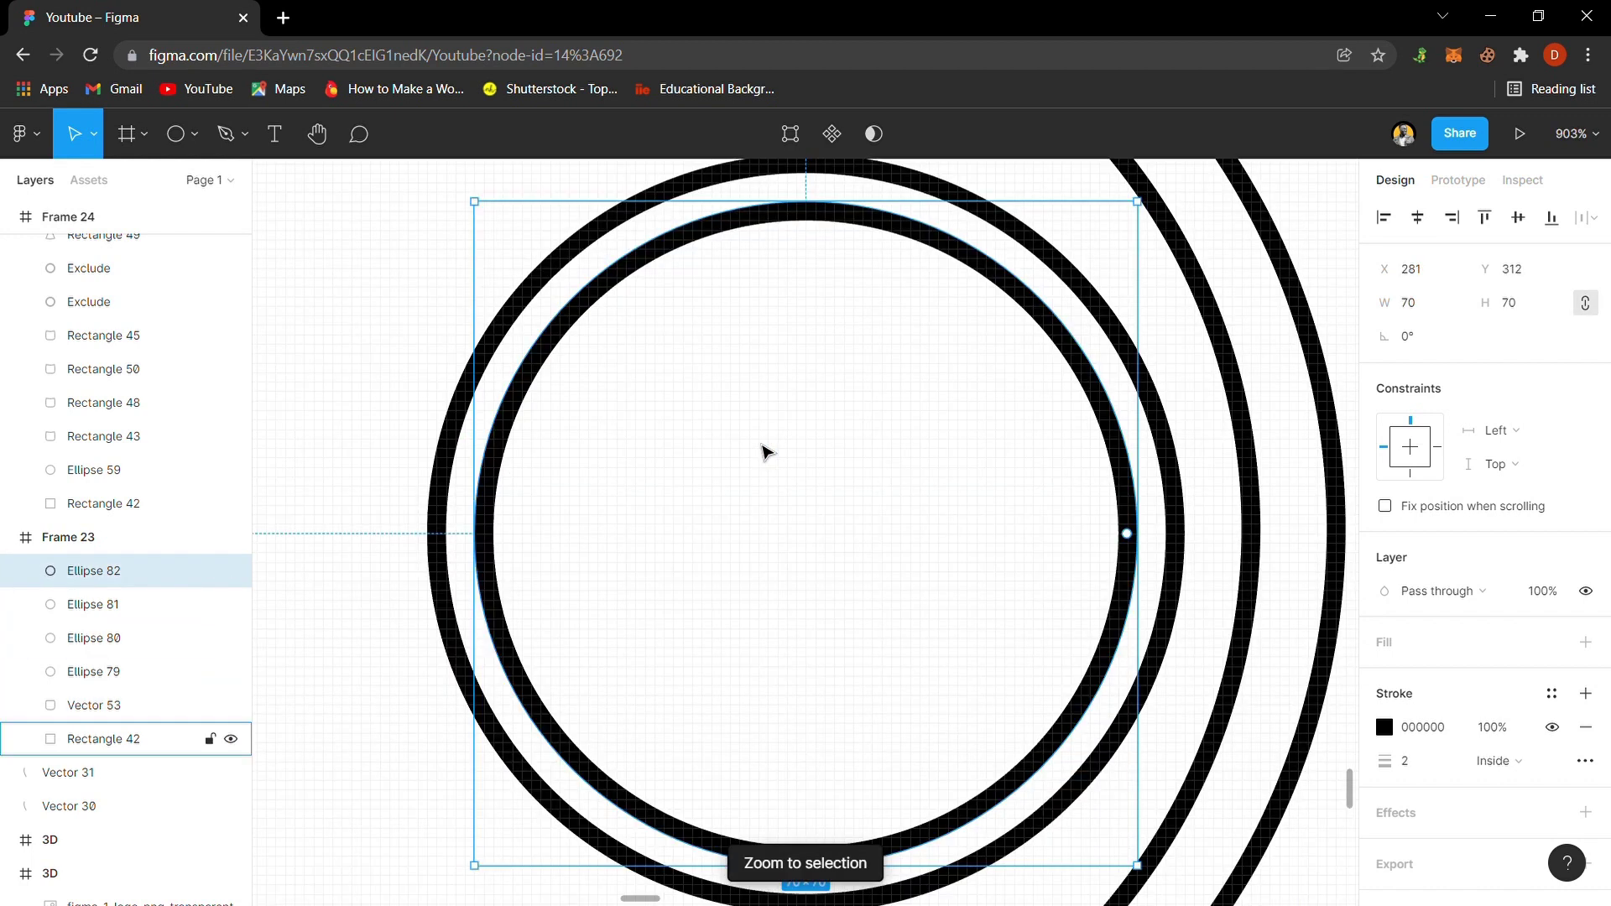
pyautogui.press('-')
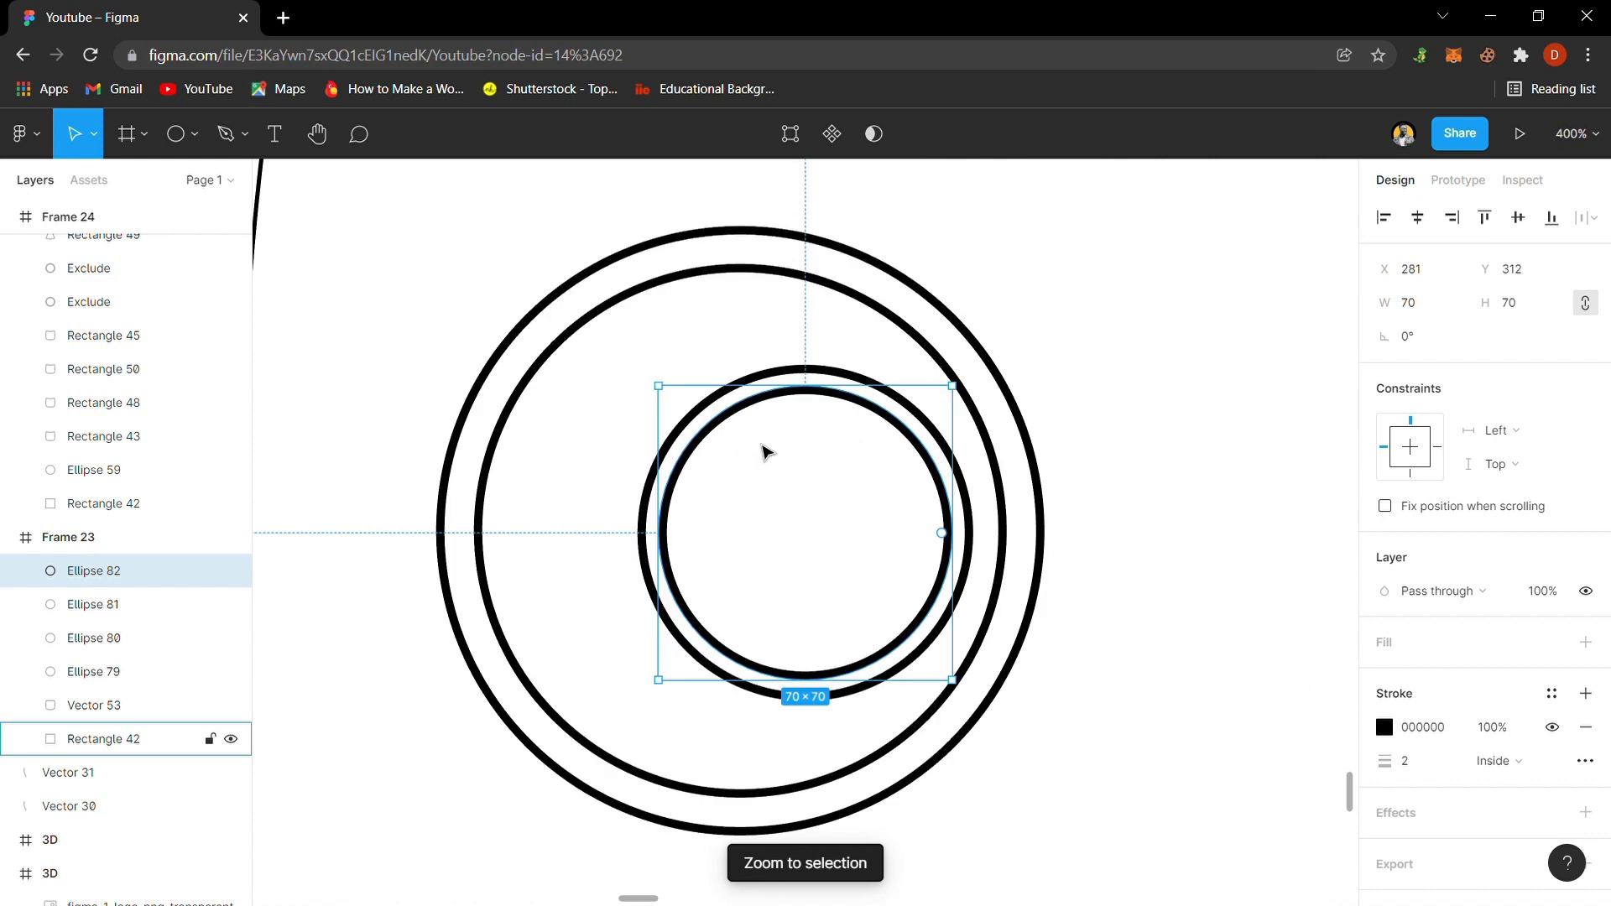
pyautogui.click(1048, 285)
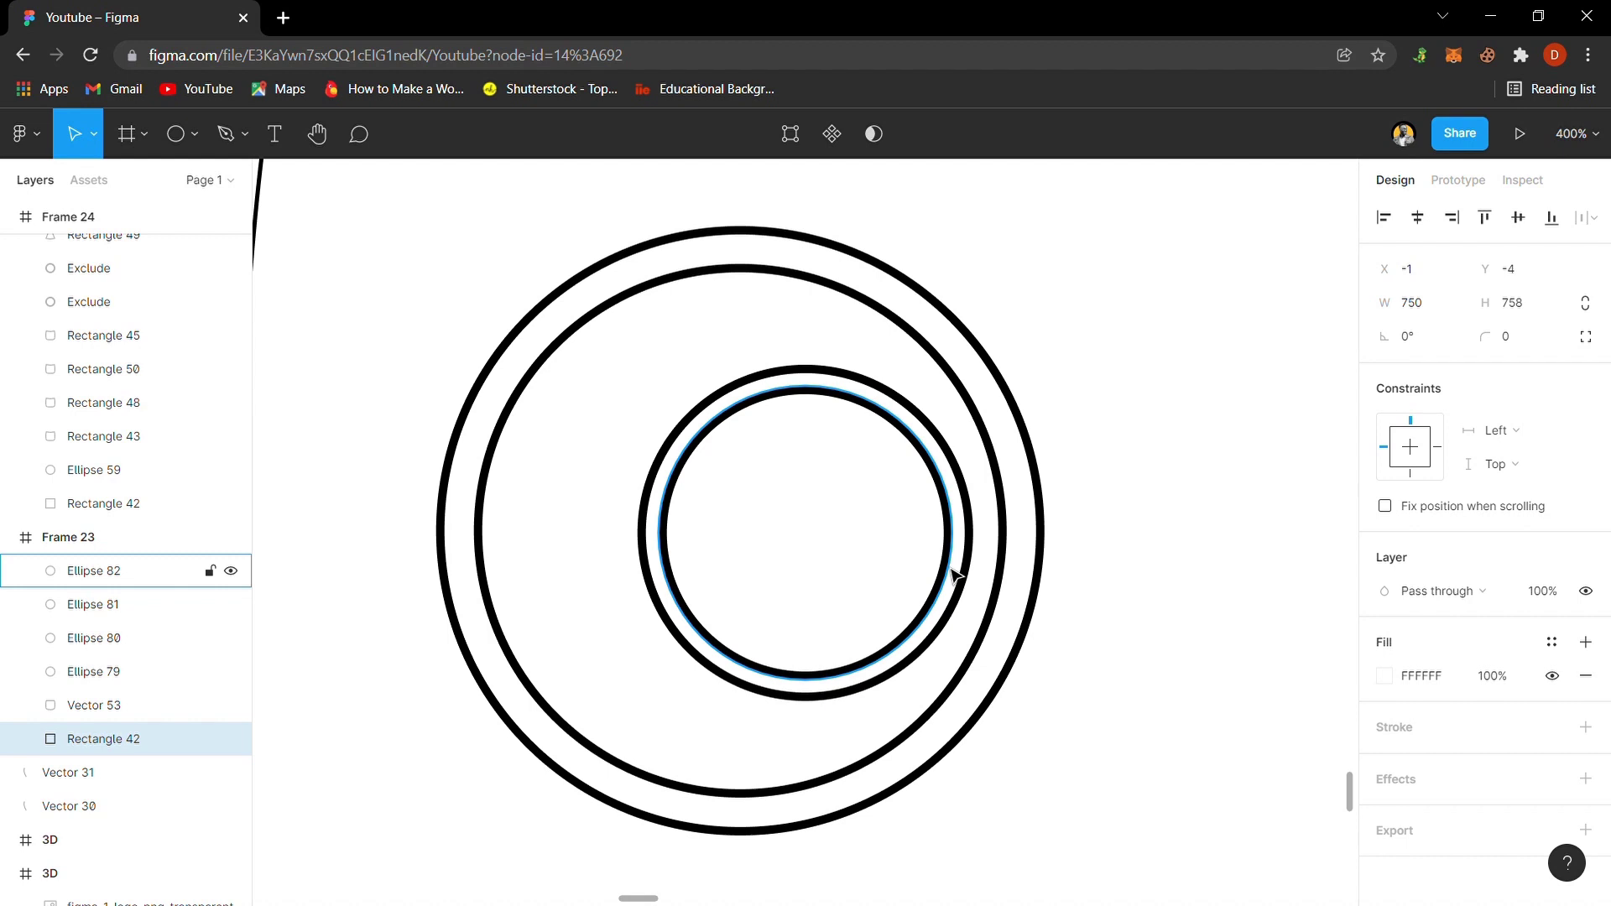
# - Duplicate the 70×70 innermost circle and resize the copy to 51×51
pyautogui.click(954, 575)
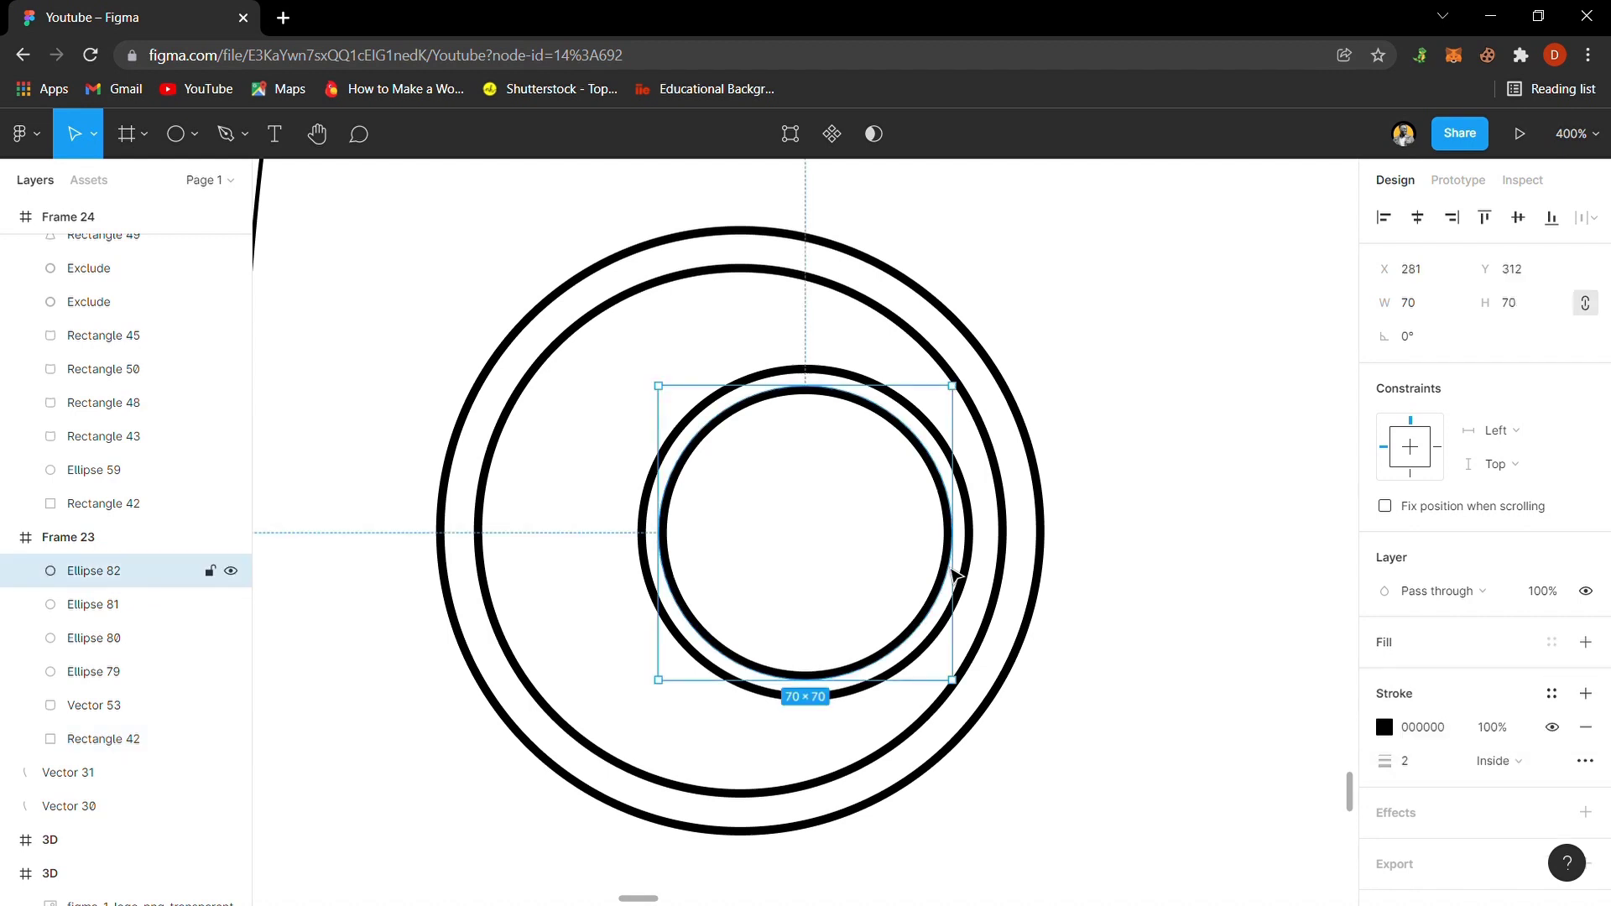
pyautogui.hotkey('ctrl', 'd')
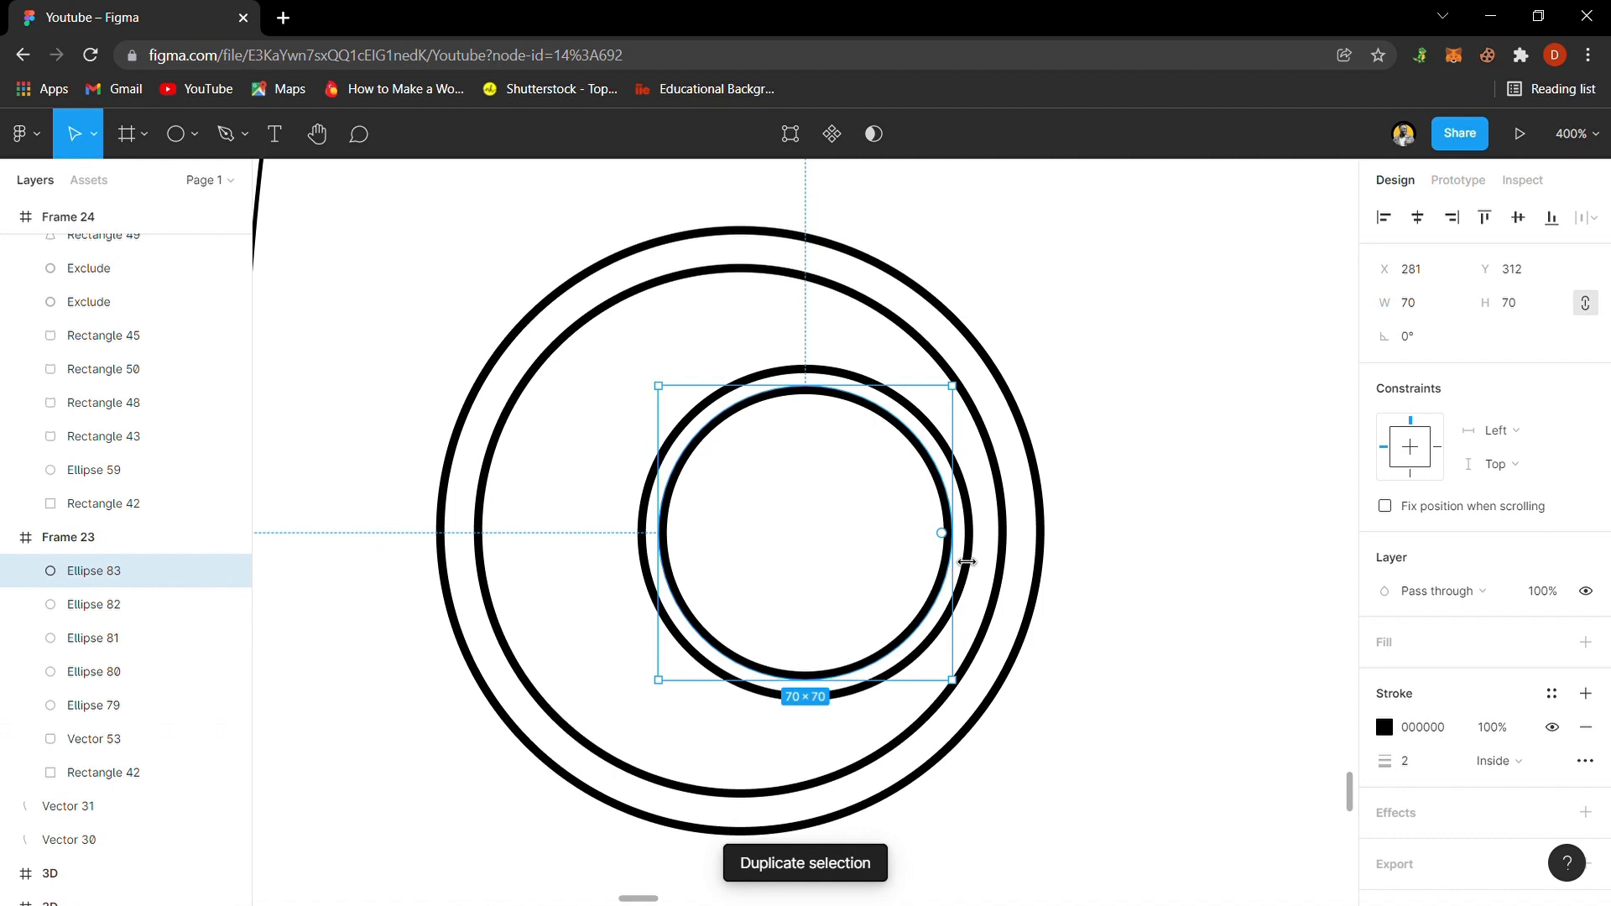
pyautogui.moveTo(967, 561); pyautogui.dragTo(941, 561)
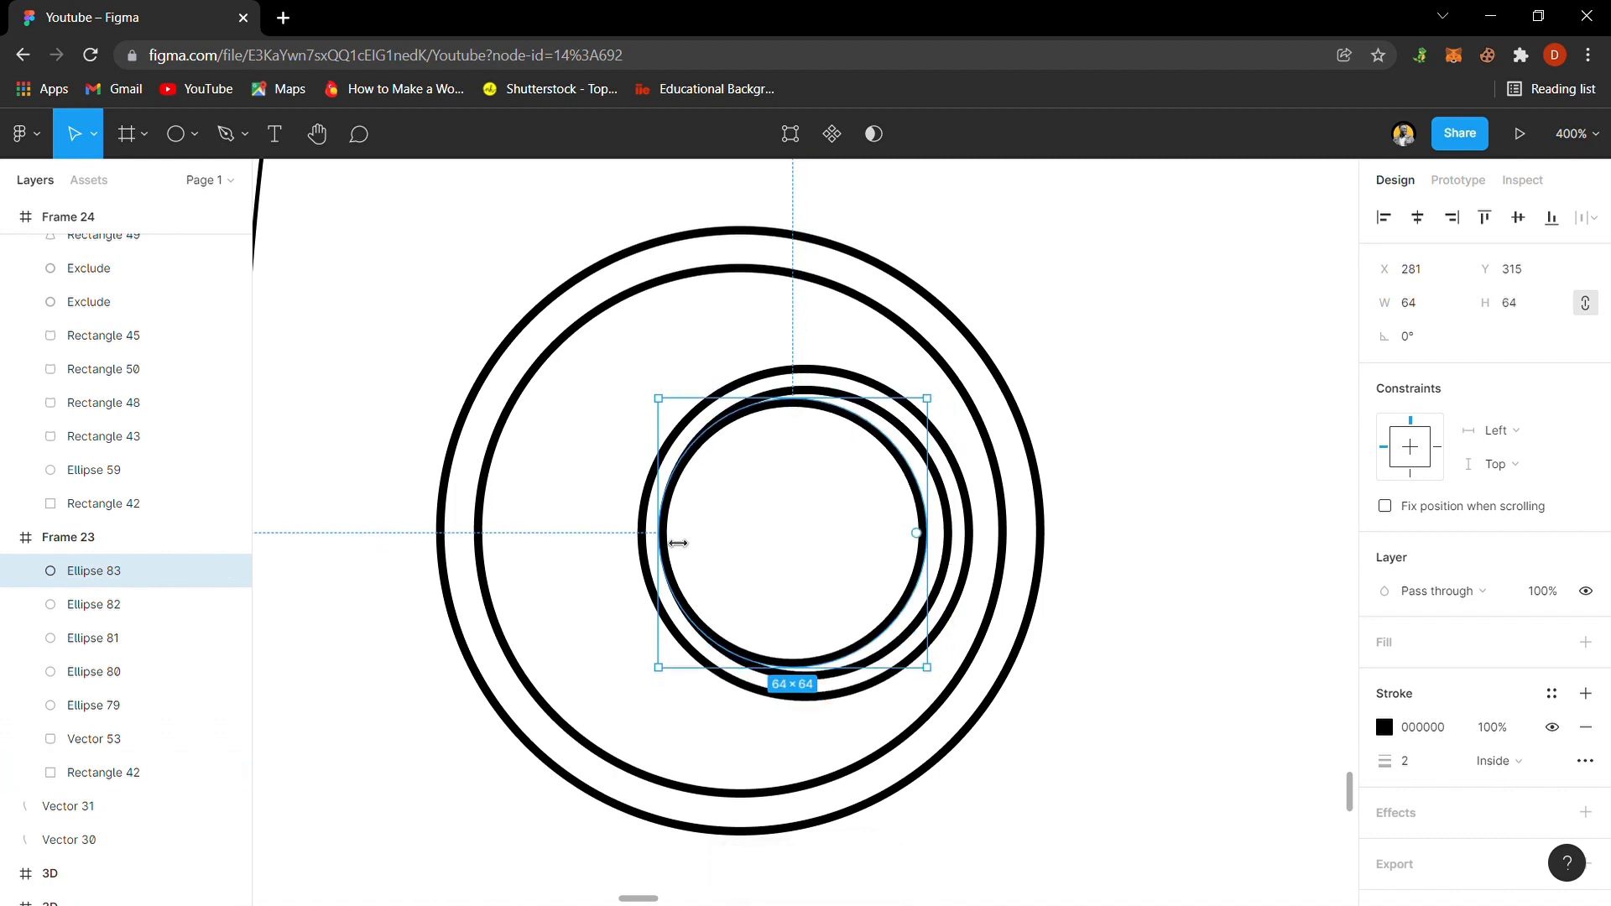
pyautogui.moveTo(678, 543); pyautogui.dragTo(730, 531)
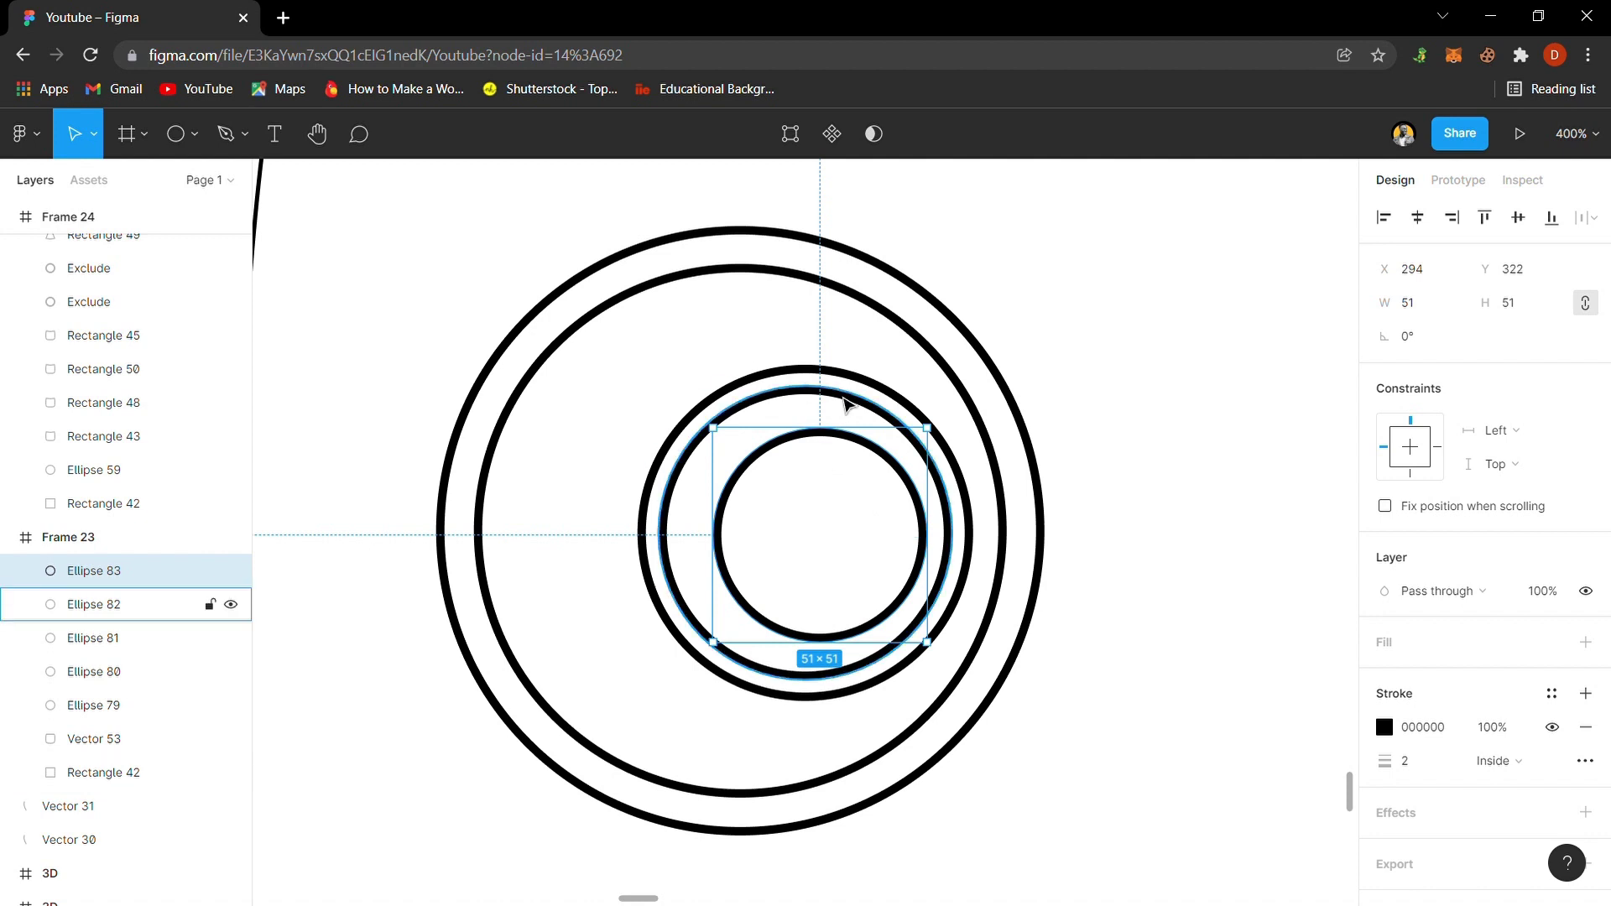
# - Drag the 51×51 circle's anchor points and handles into a crescent along the ring's right edge
pyautogui.click(787, 141)
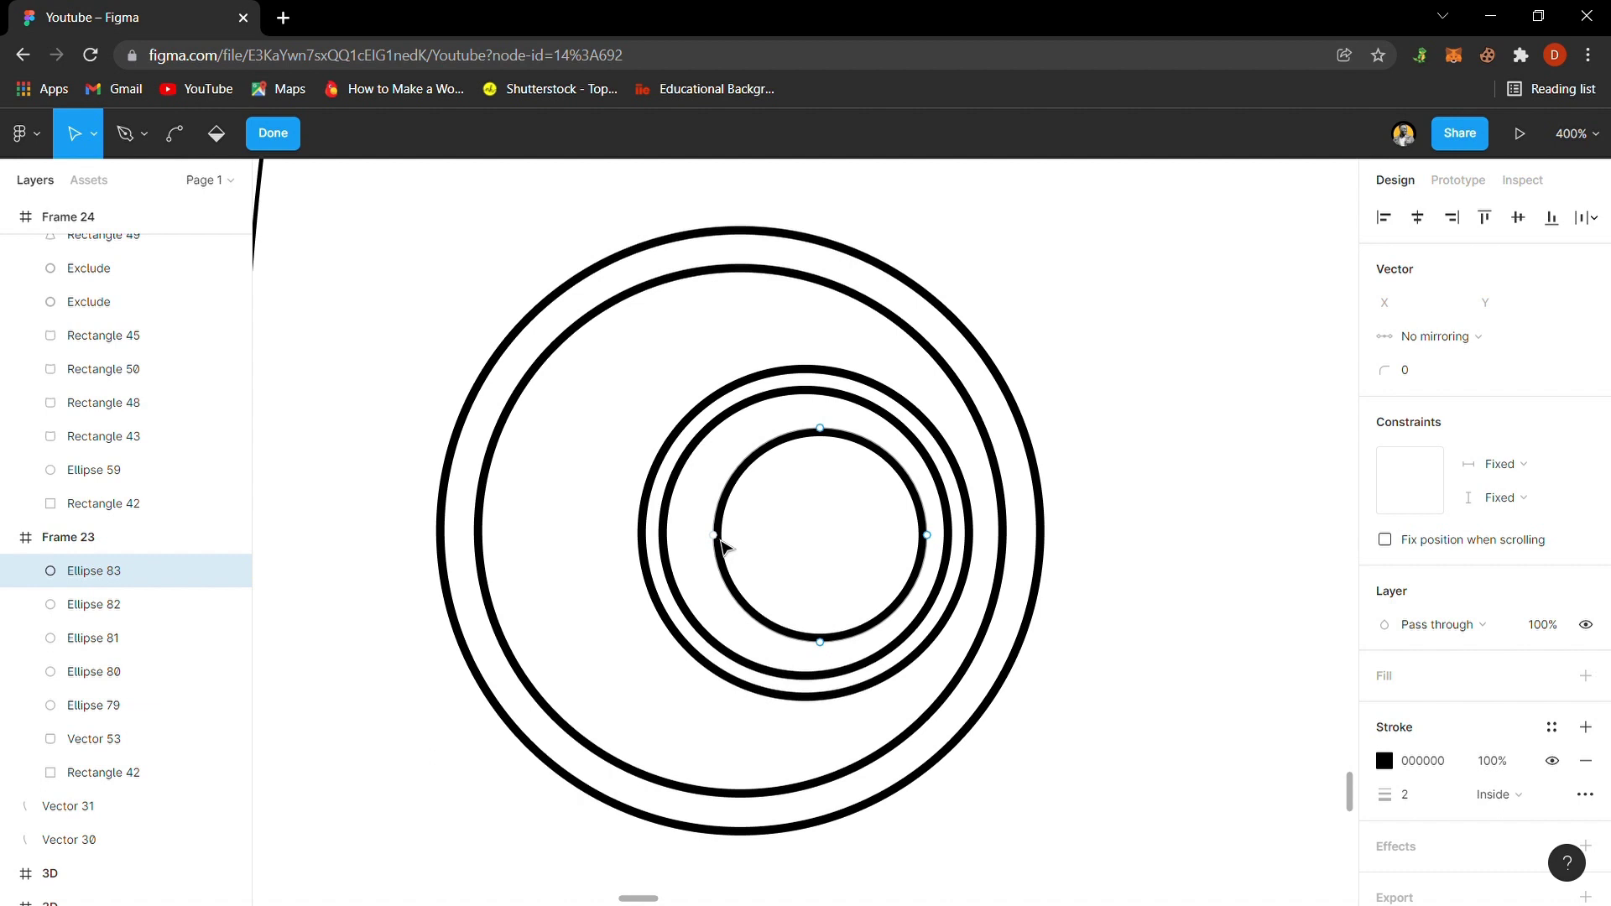
pyautogui.moveTo(715, 535); pyautogui.dragTo(884, 565)
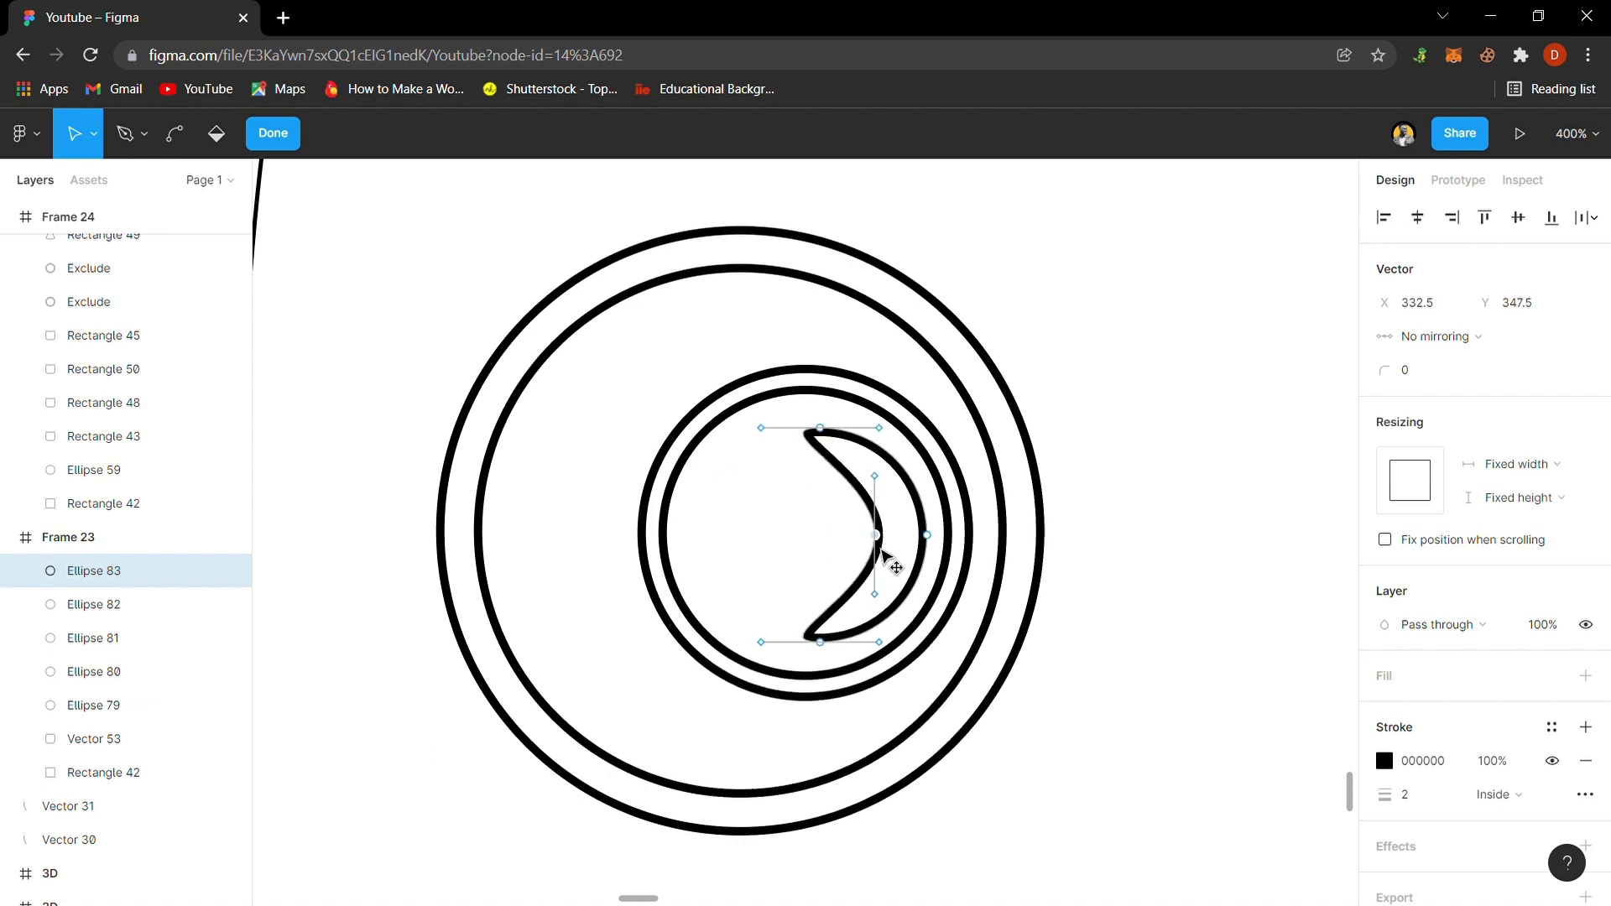
pyautogui.moveTo(785, 541); pyautogui.dragTo(878, 544)
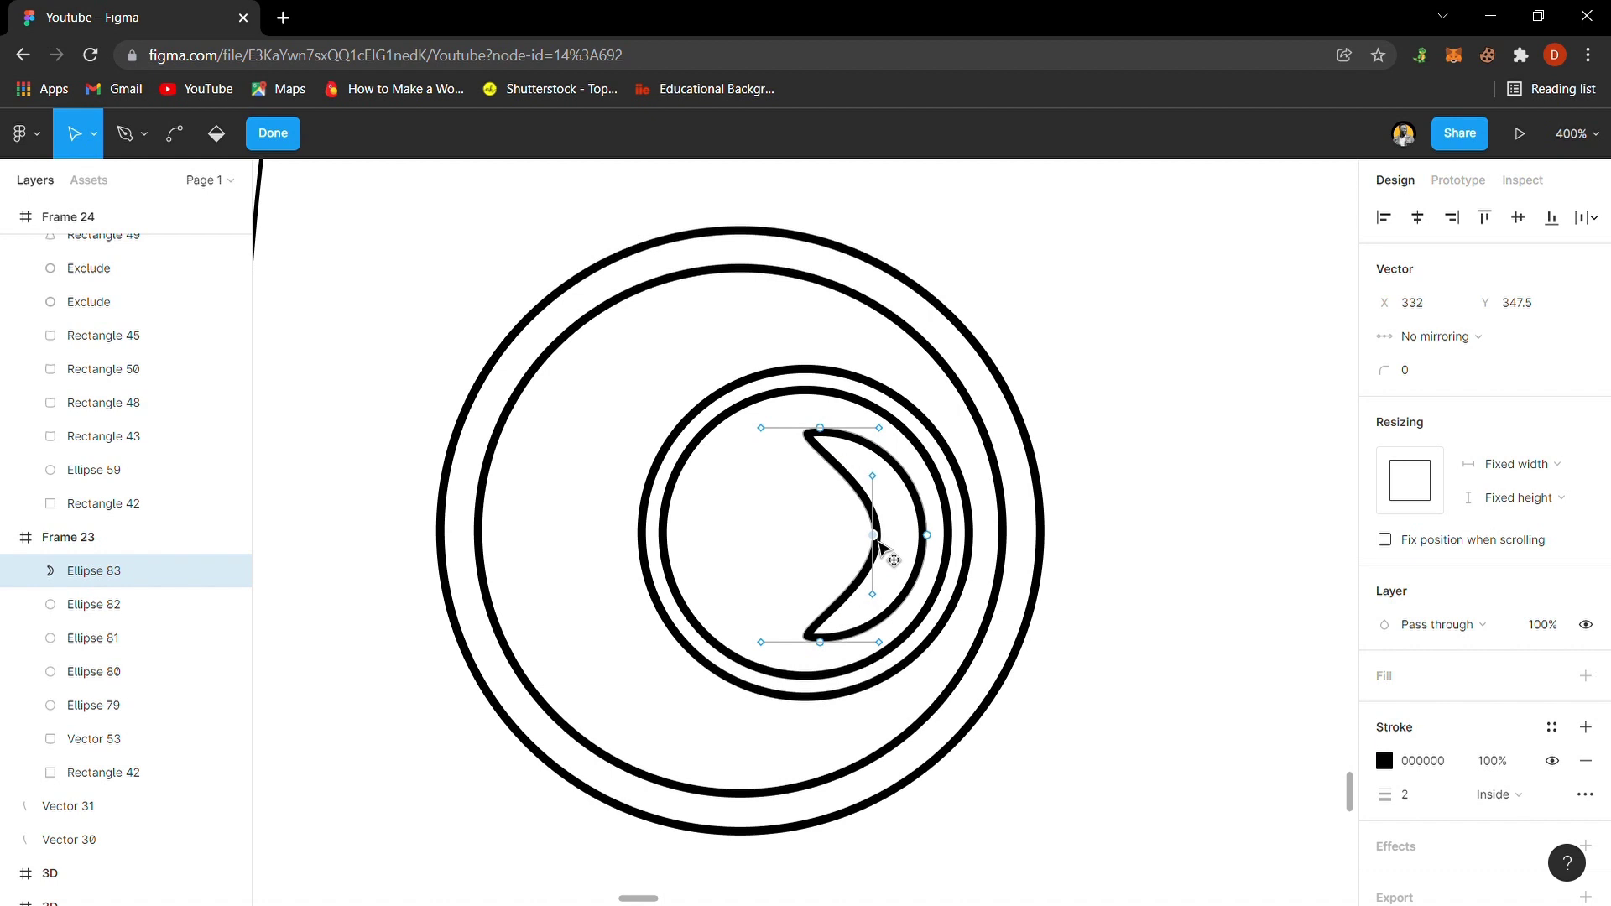
pyautogui.moveTo(763, 430)
pyautogui.mouseDown()
pyautogui.moveTo(782, 481)
pyautogui.moveTo(768, 450)
pyautogui.mouseUp()
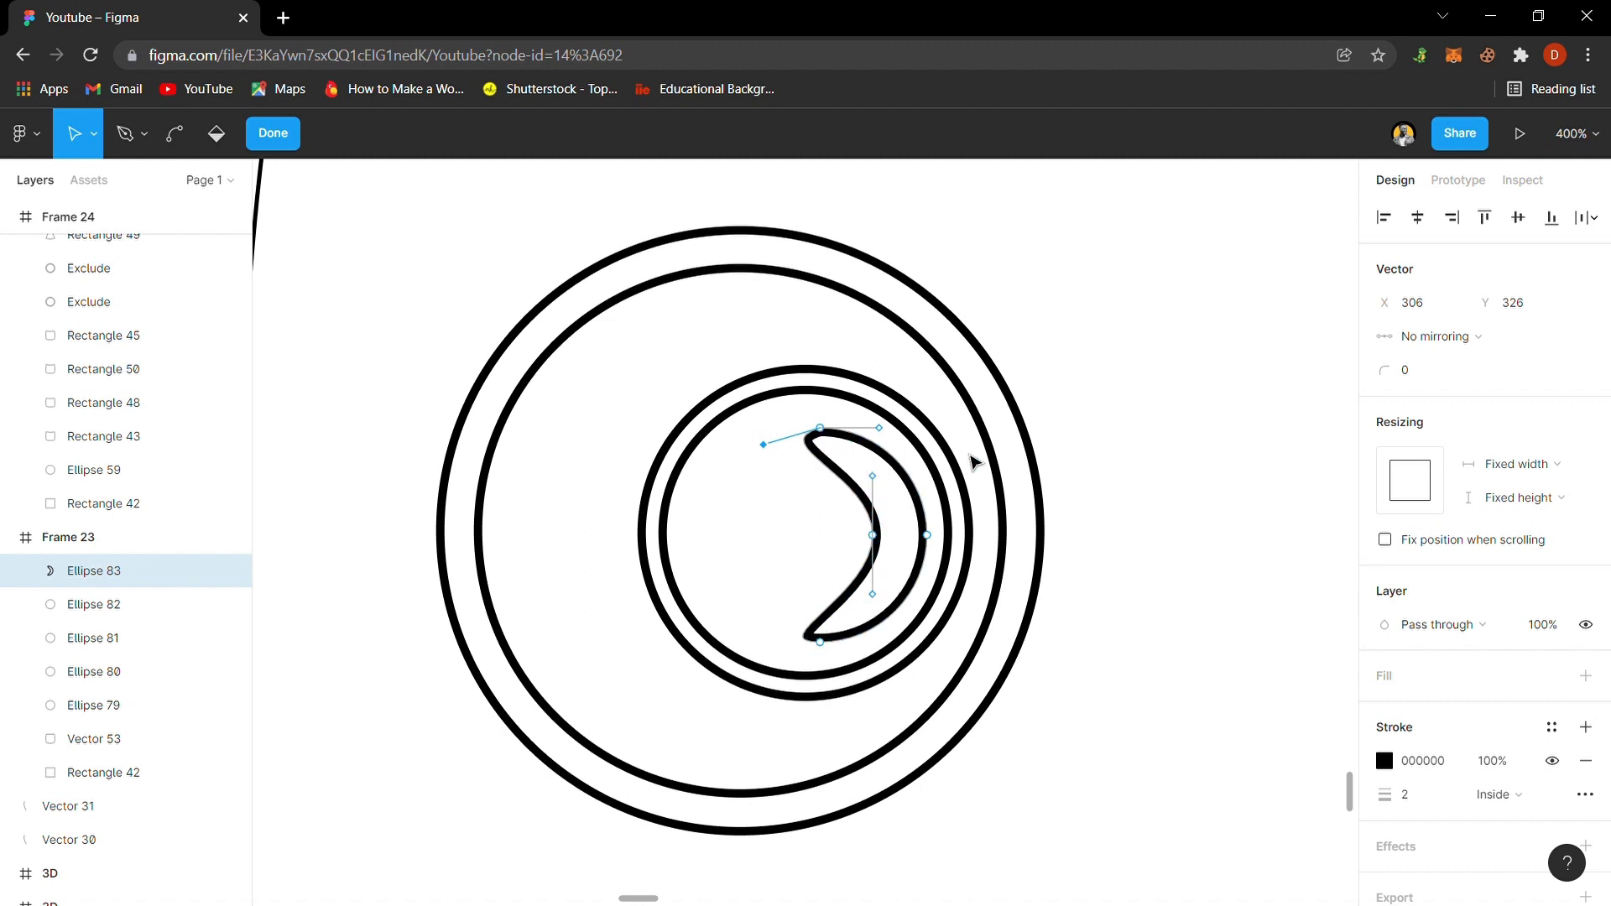
# - Duplicate the crescent highlight and mirror the copy horizontally
pyautogui.click(272, 133)
pyautogui.hotkey('ctrl', 'd')
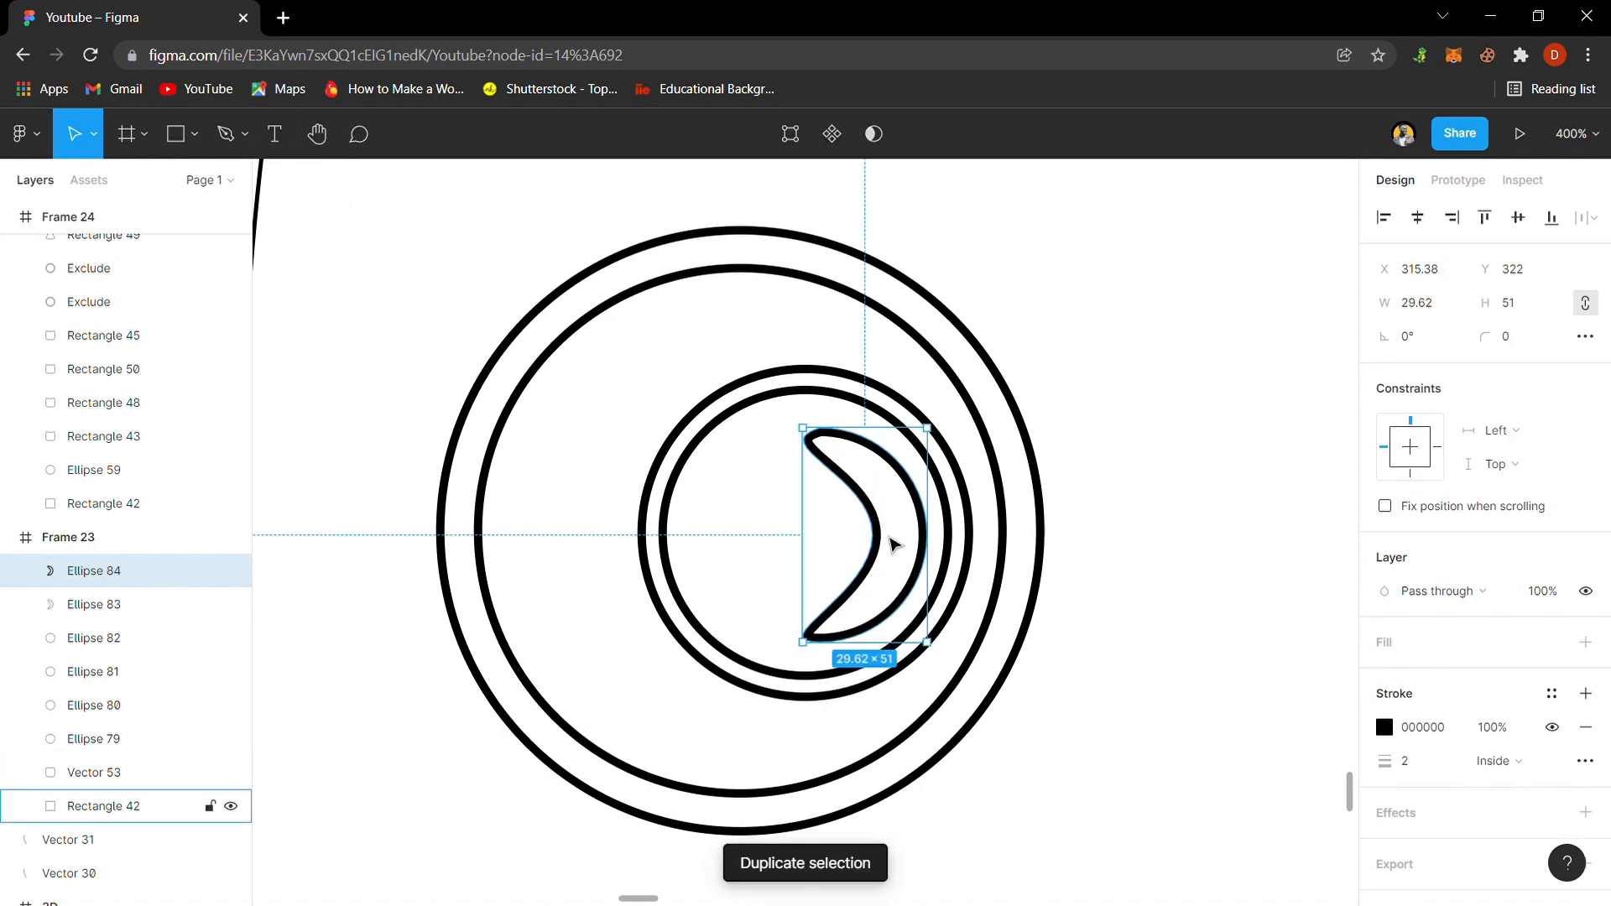
pyautogui.hotkey('shift', 'h')
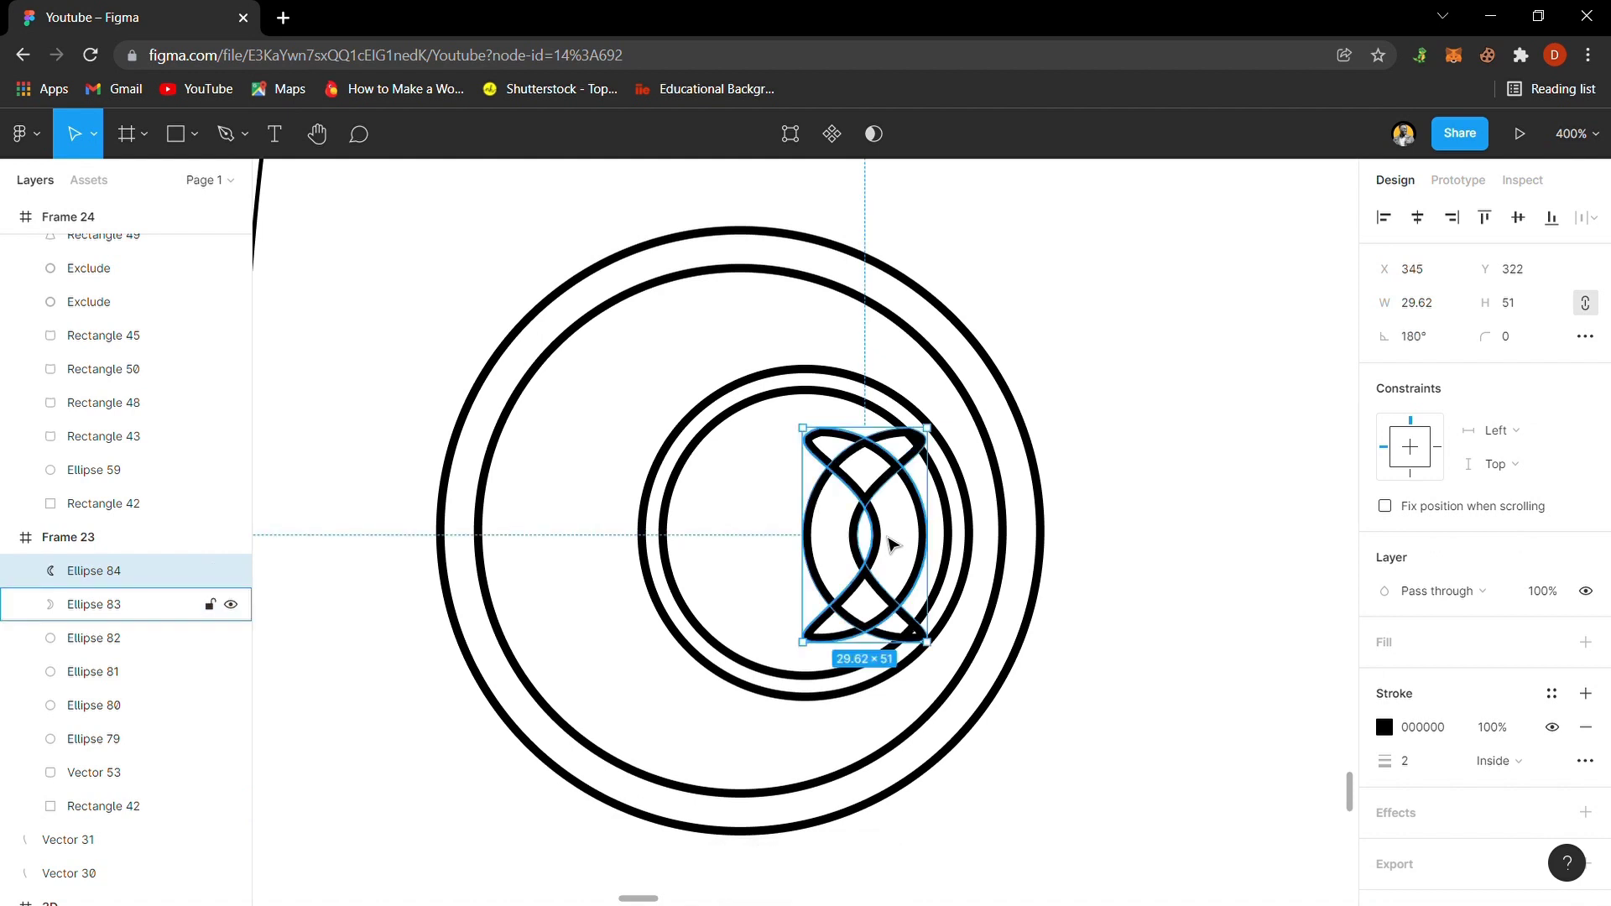
pyautogui.hotkey('shift', 'v')
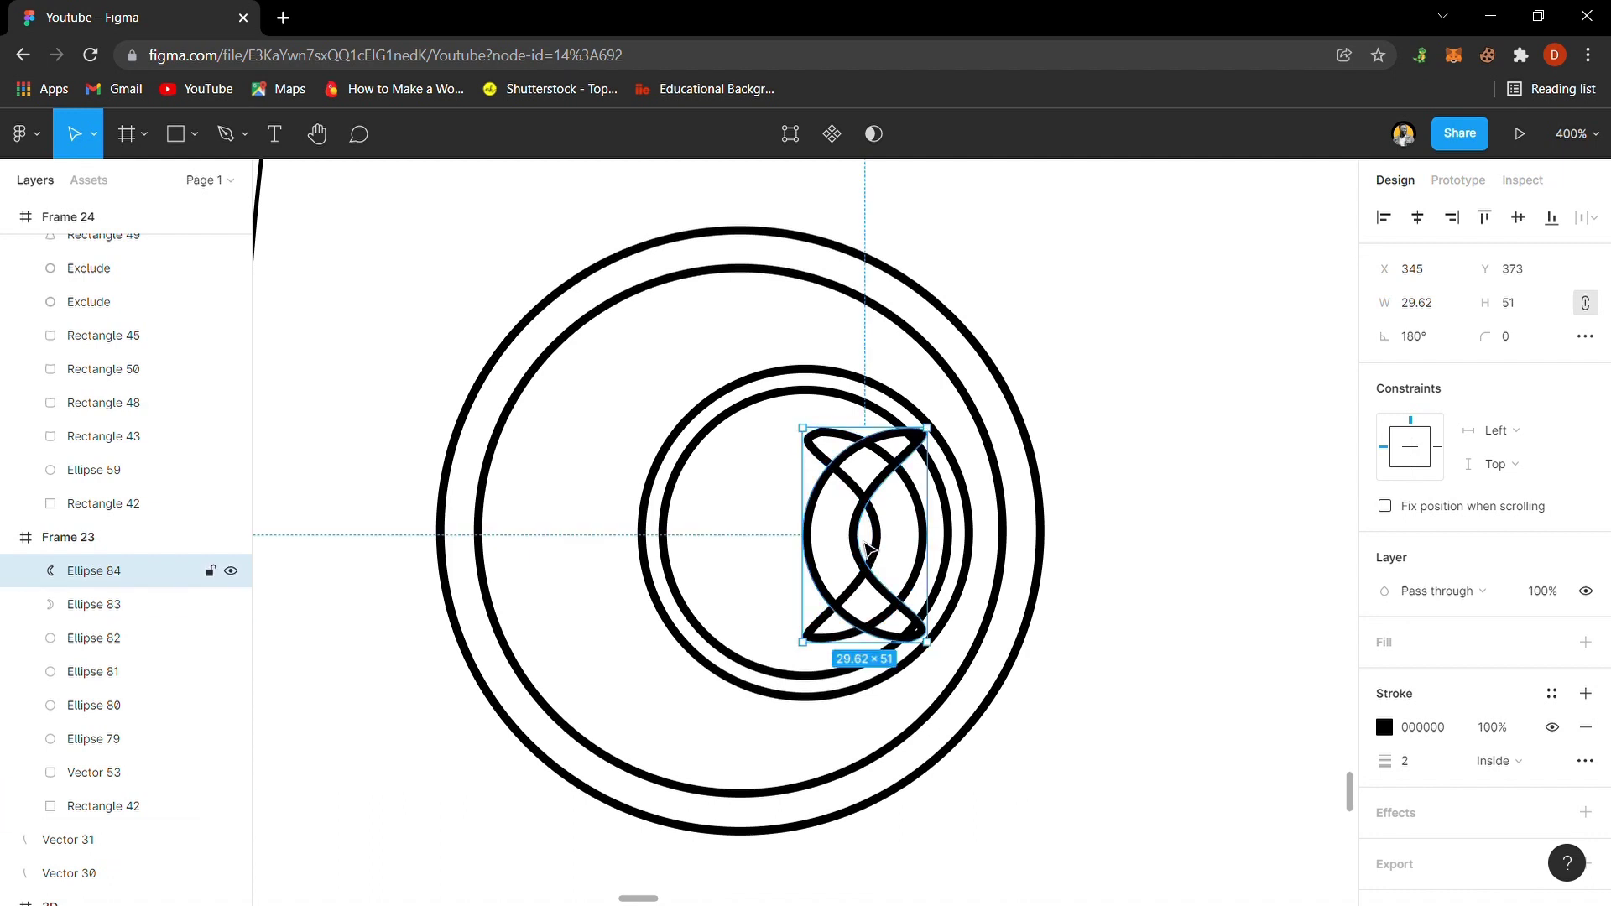
pyautogui.hotkey('shift', 'v')
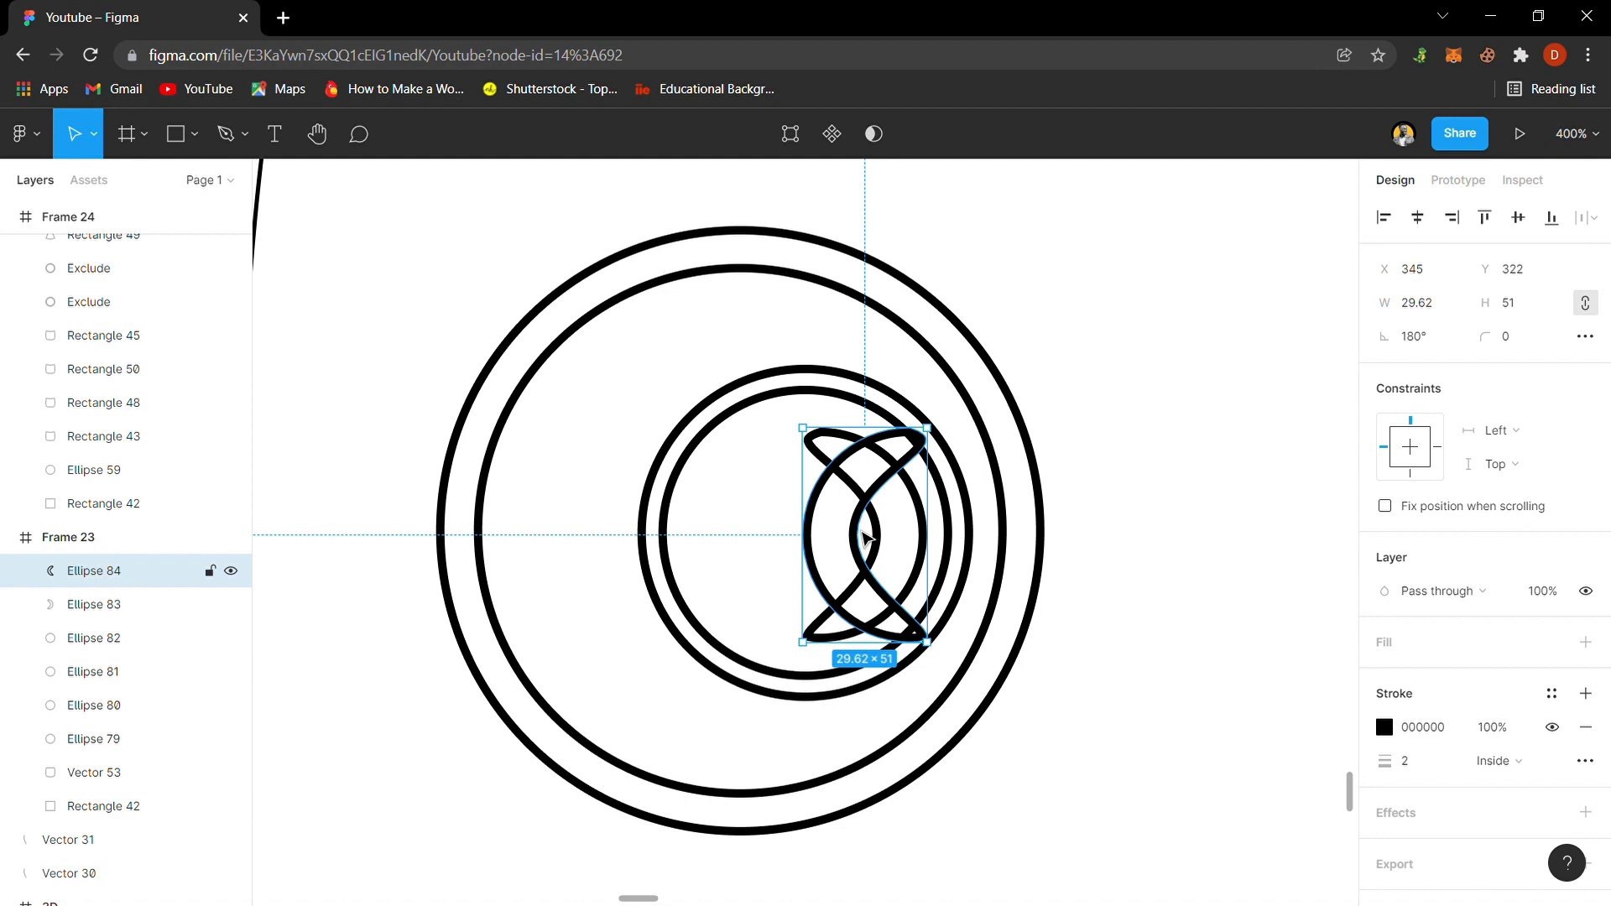
# - Keep the copy mirrored and move it left of the original crescent
pyautogui.rightClick(839, 535)
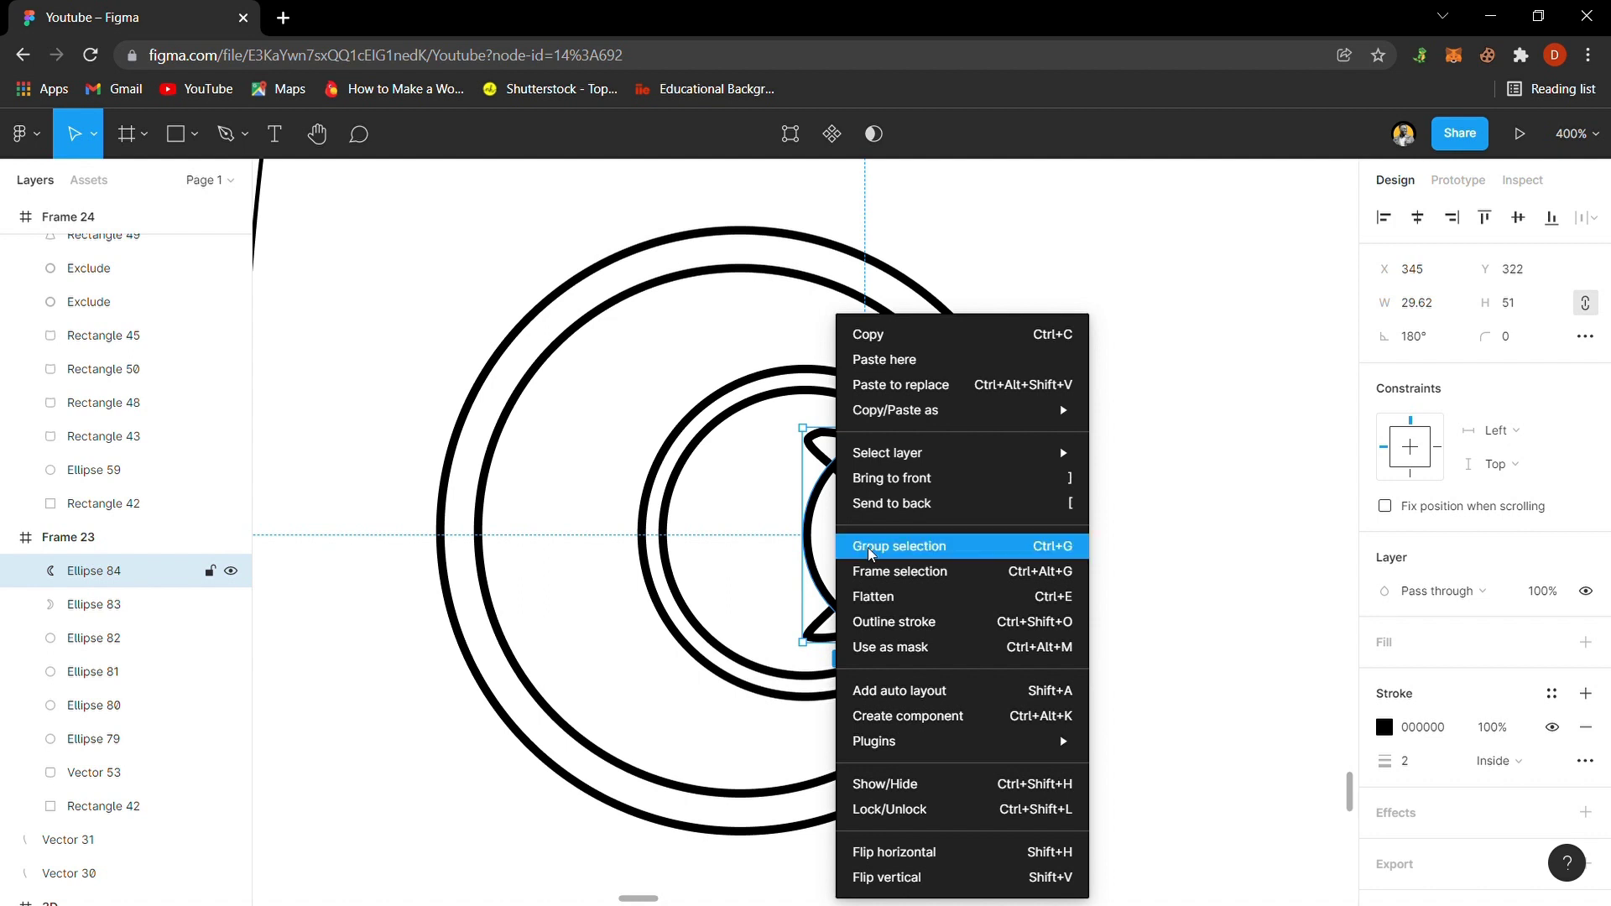
pyautogui.click(953, 862)
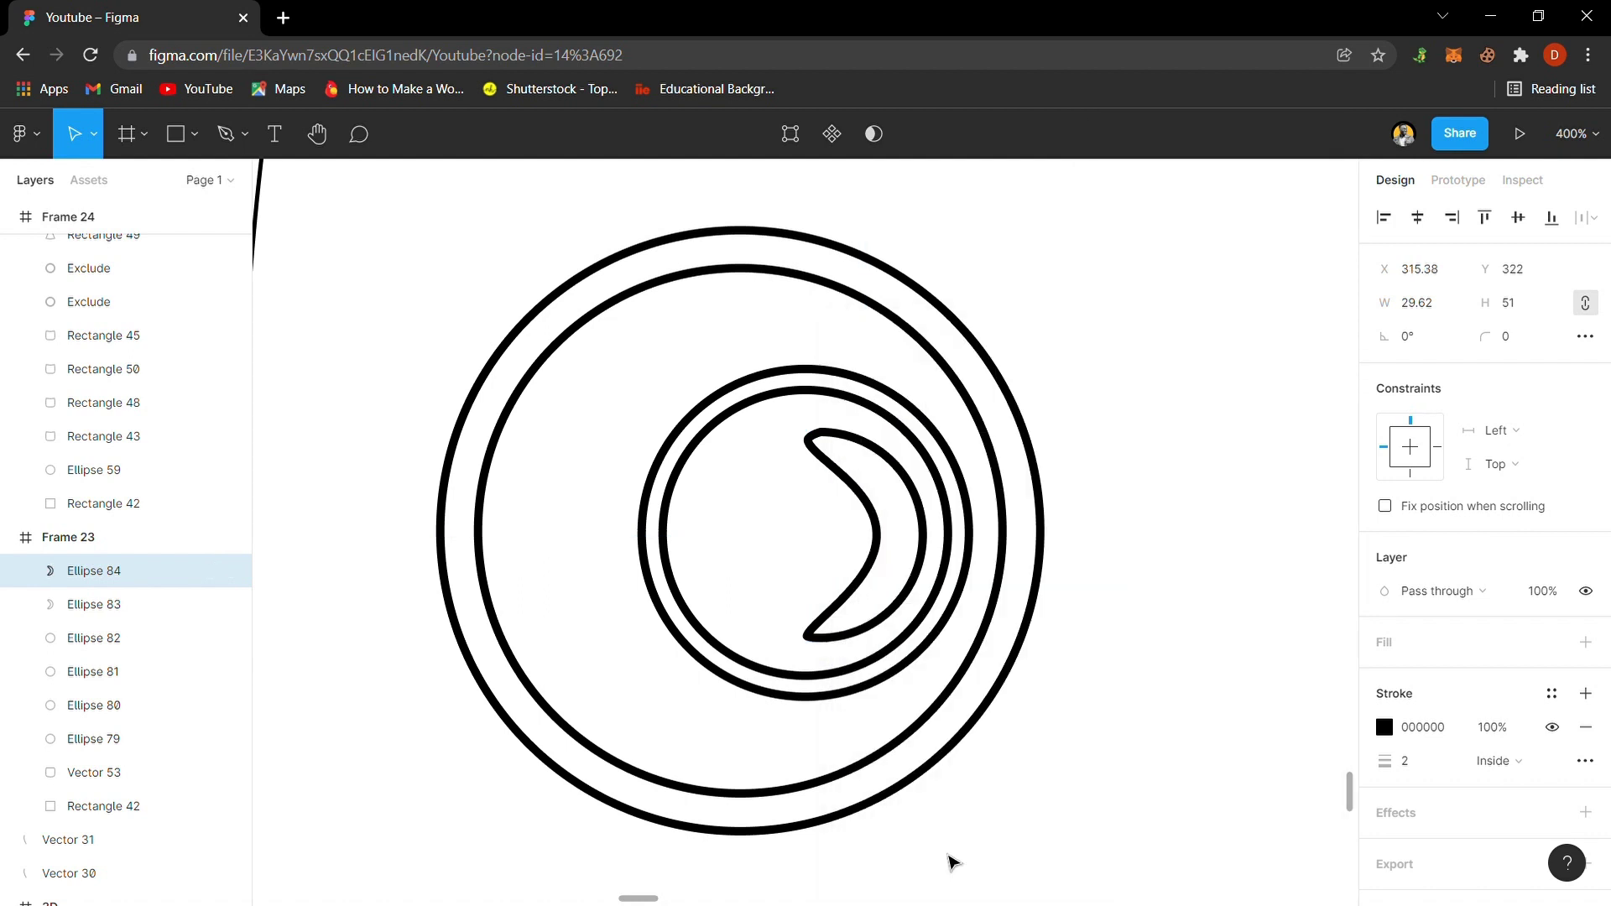
pyautogui.hotkey('ctrl', 'z')
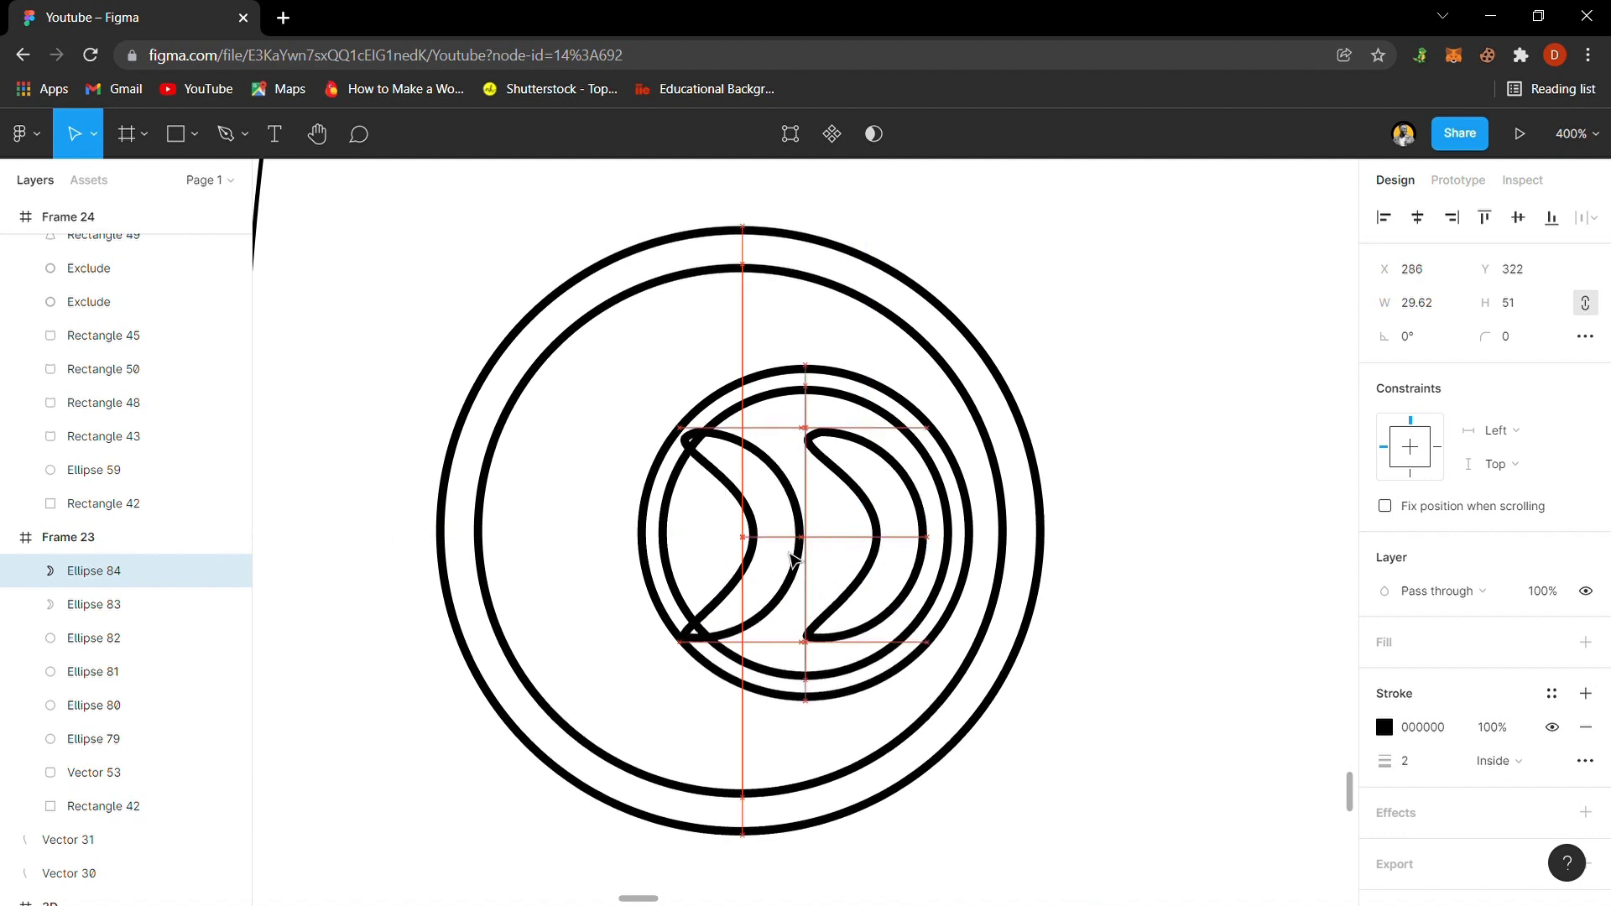
pyautogui.hotkey('ctrl', 'z')
pyautogui.hotkey('ctrl', 'shift', 'z')
pyautogui.hotkey('ctrl', 'shift', 'z')
pyautogui.hotkey('ctrl', 'z')
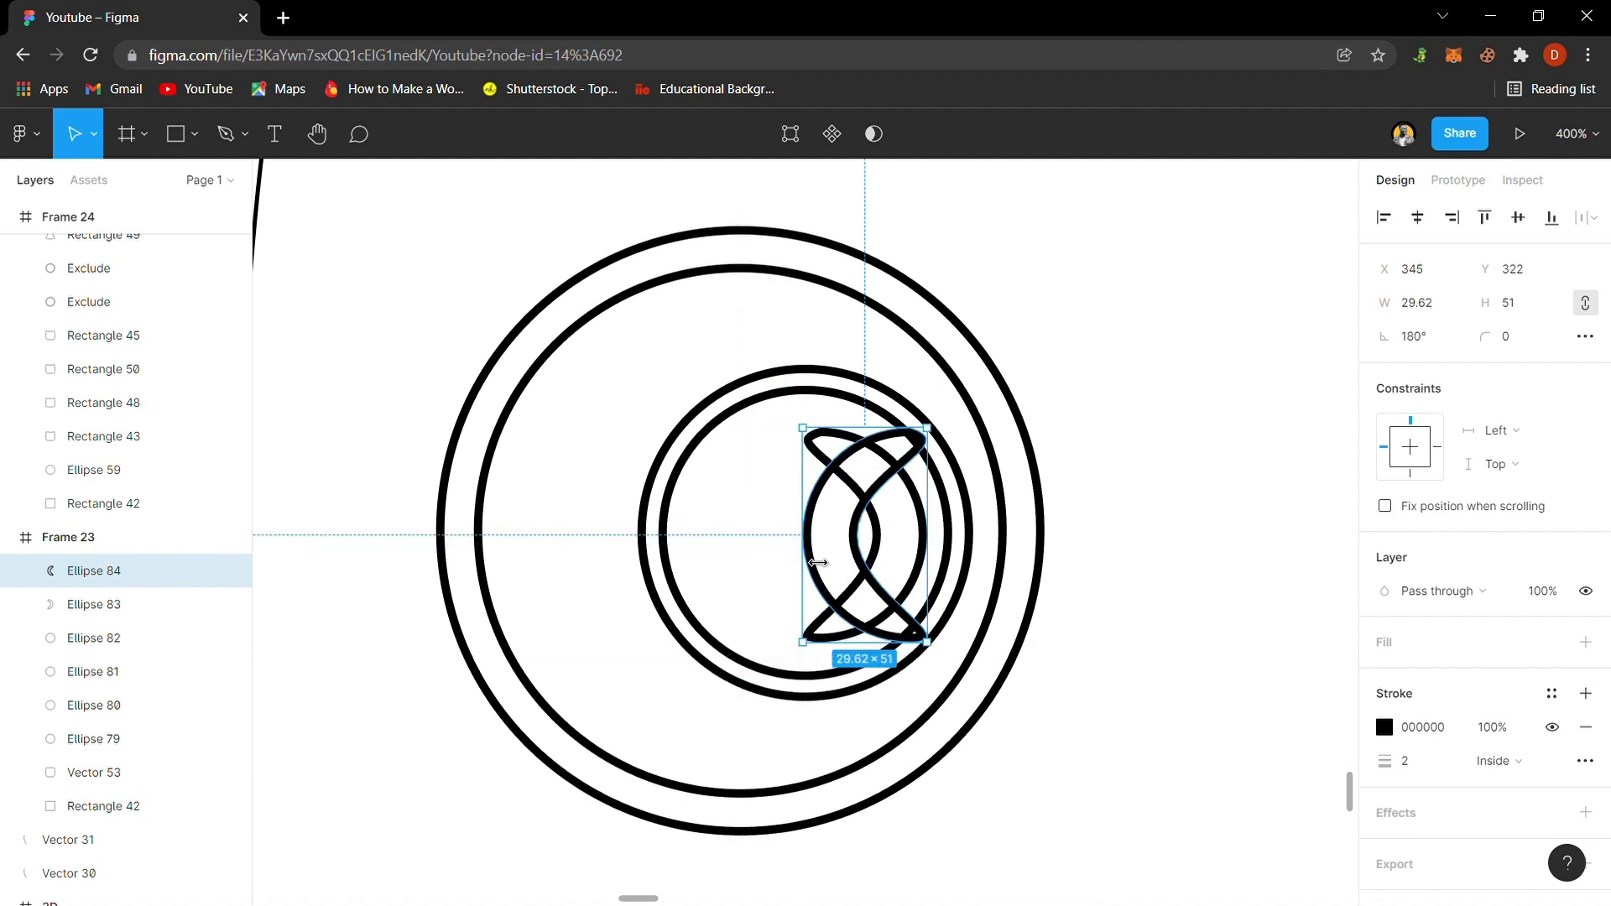
pyautogui.moveTo(852, 543); pyautogui.dragTo(763, 541)
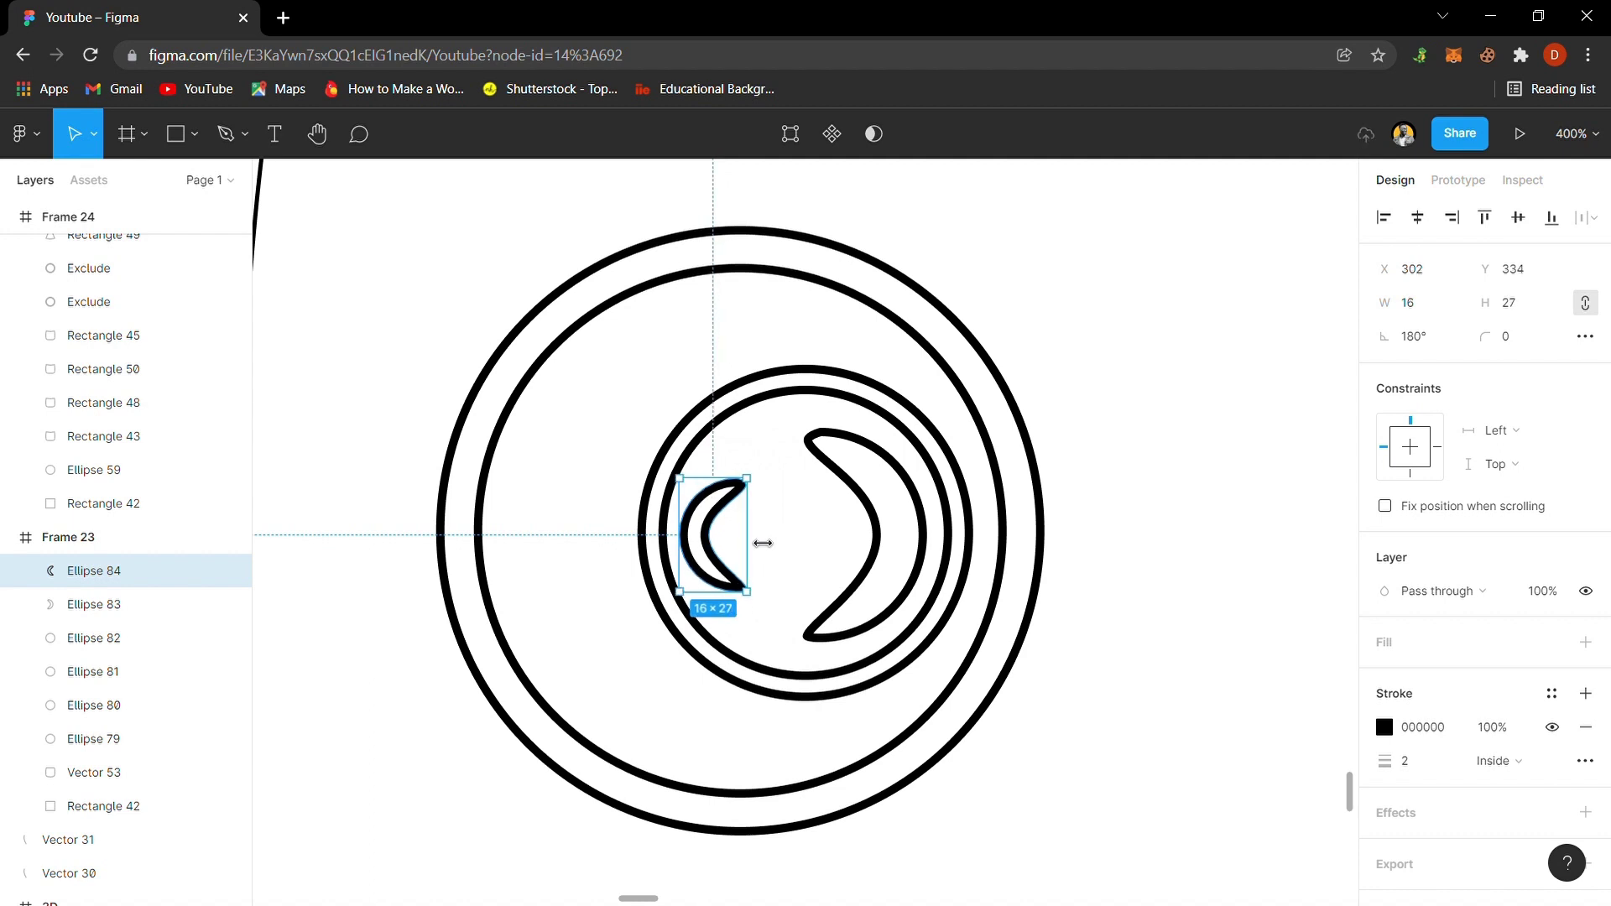
# - Pull Ellipse 83's middle vertex left so the right crescent becomes a fuller half-moon
pyautogui.click(833, 538)
pyautogui.scroll(-10, 833, 537)
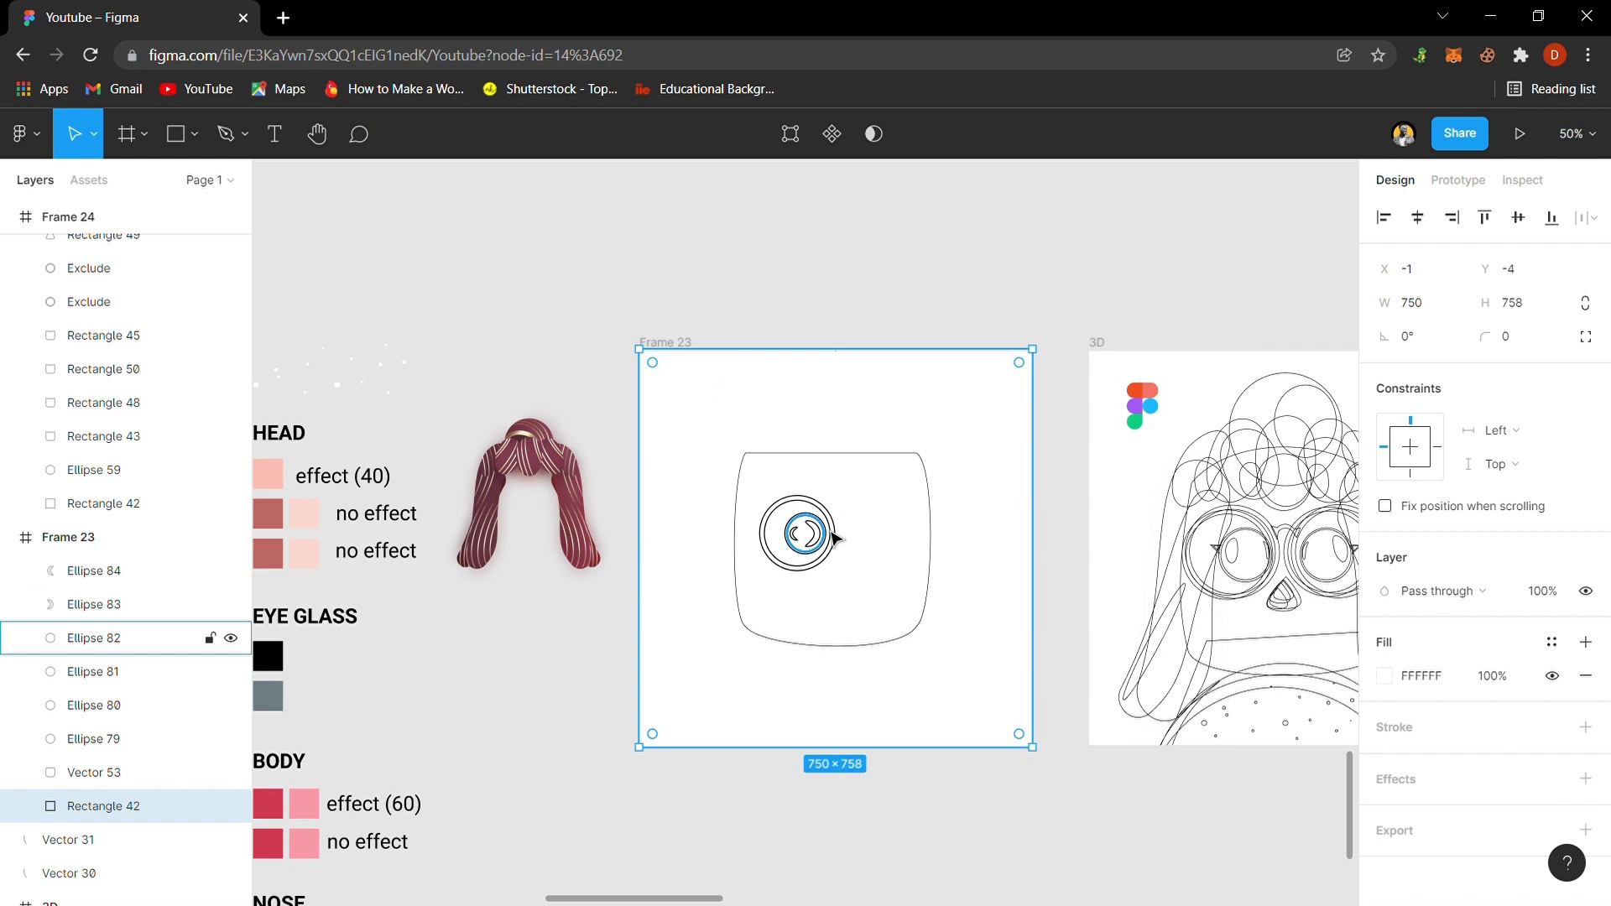
pyautogui.scroll(10, 833, 538)
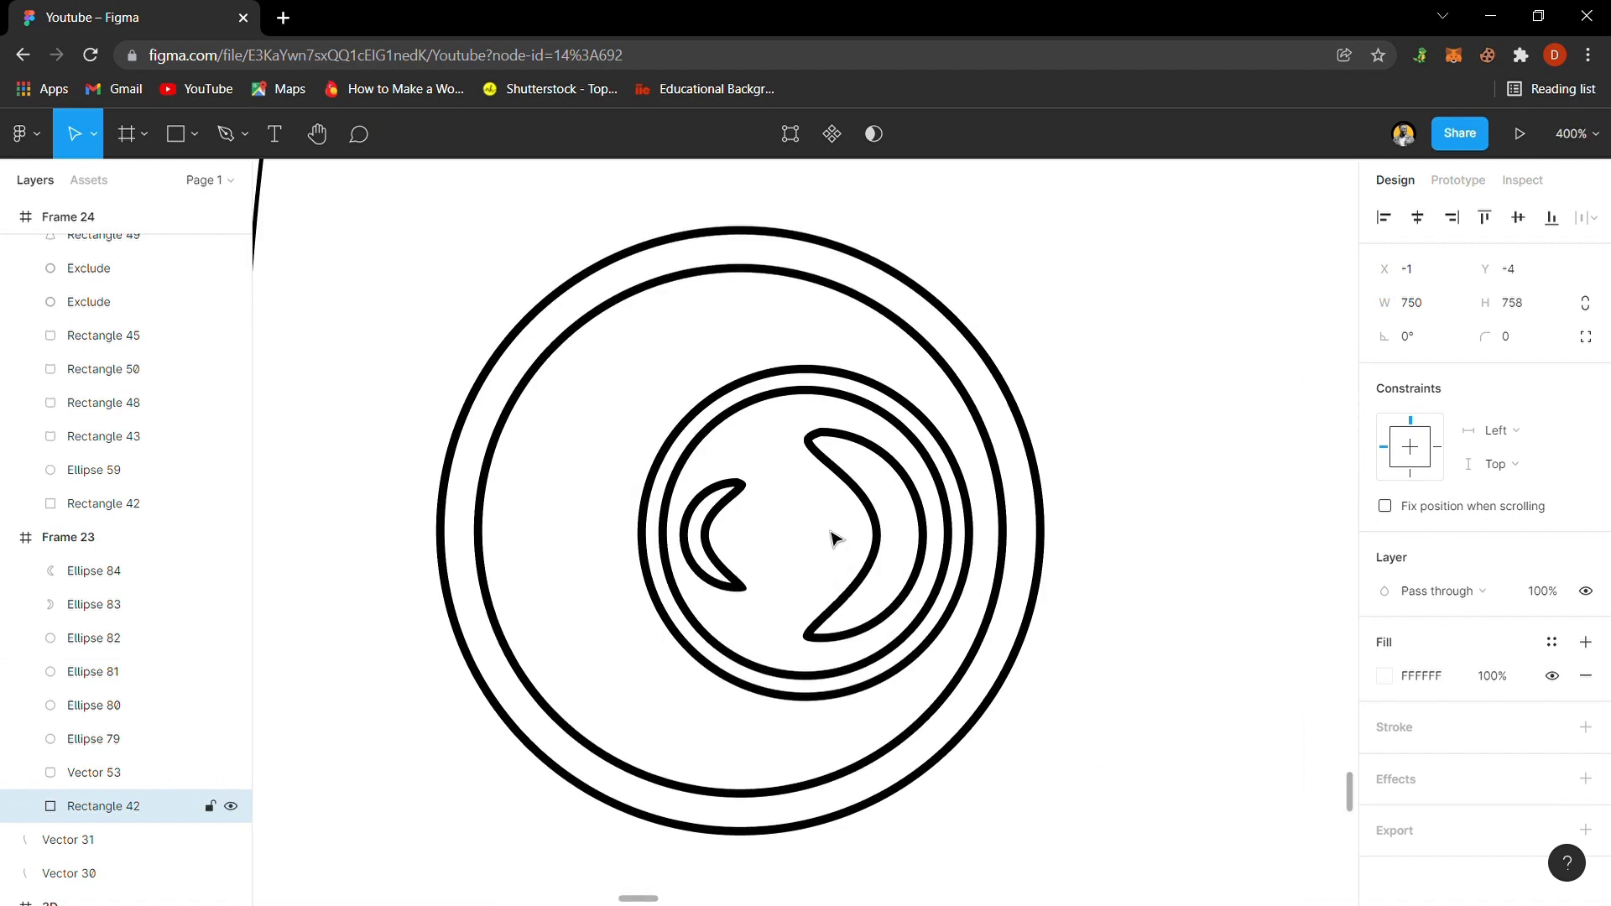
pyautogui.click(879, 544)
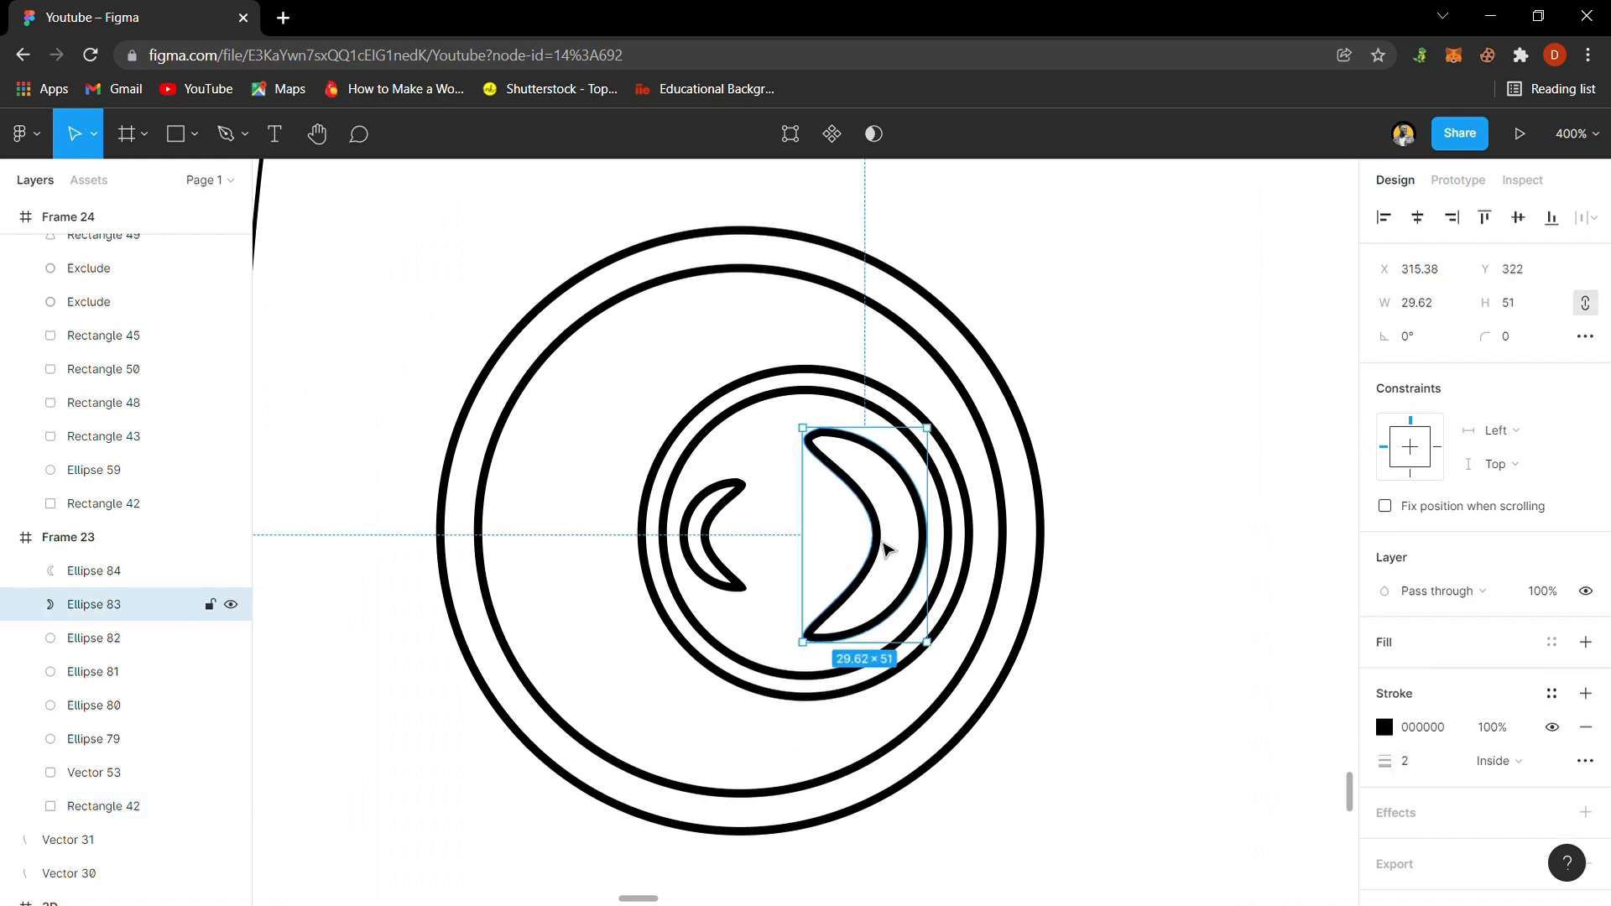
pyautogui.click(791, 134)
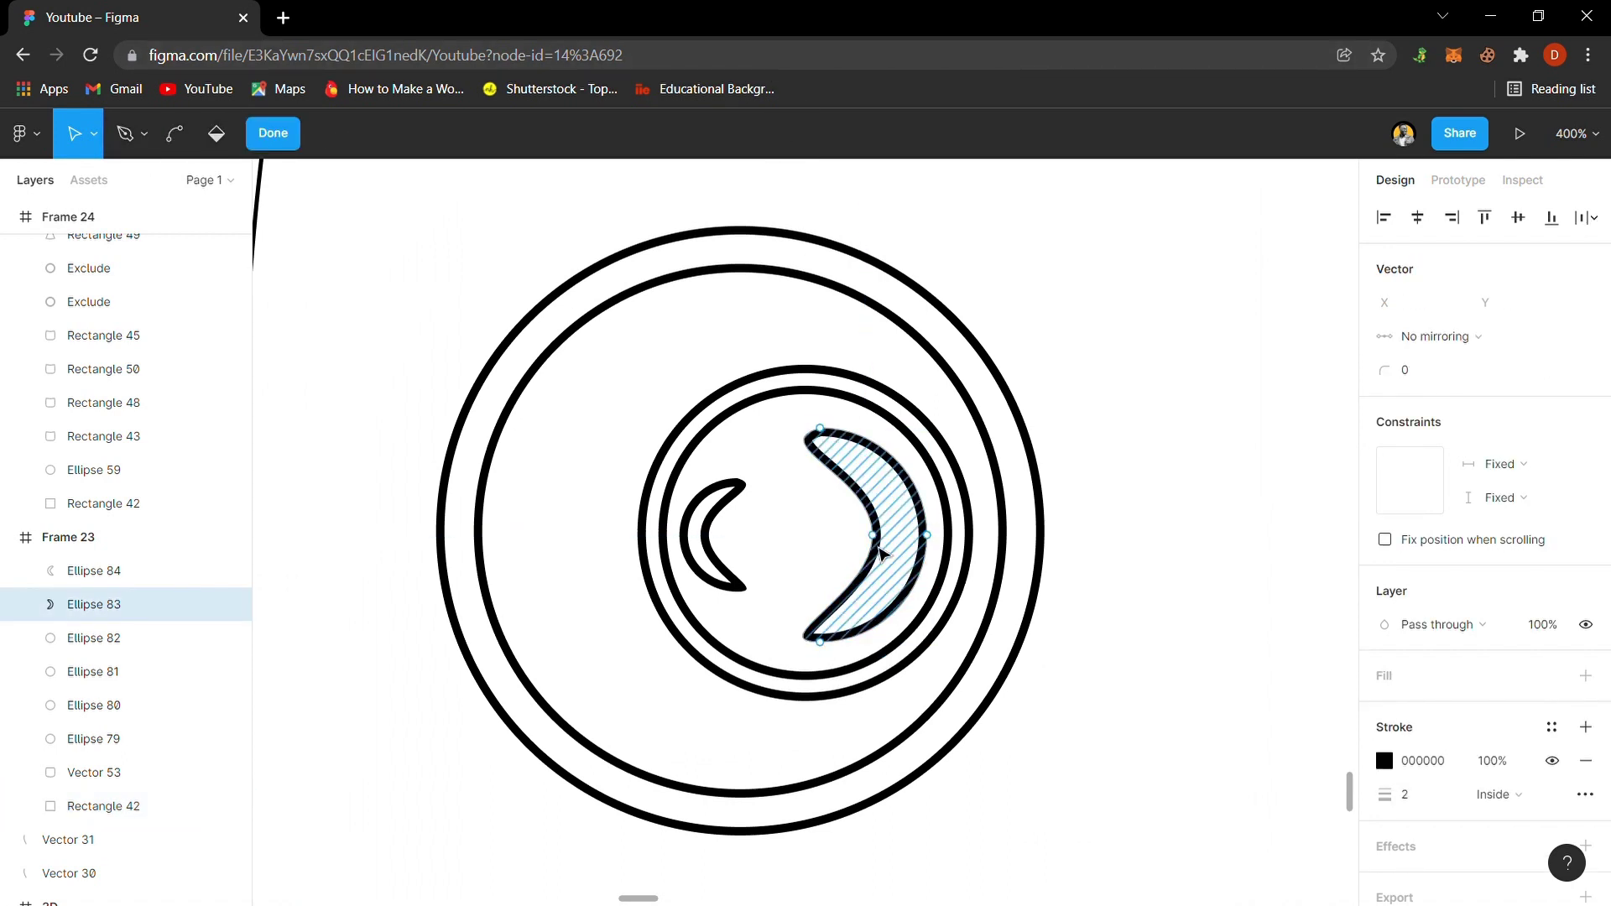
pyautogui.moveTo(874, 537); pyautogui.dragTo(831, 543)
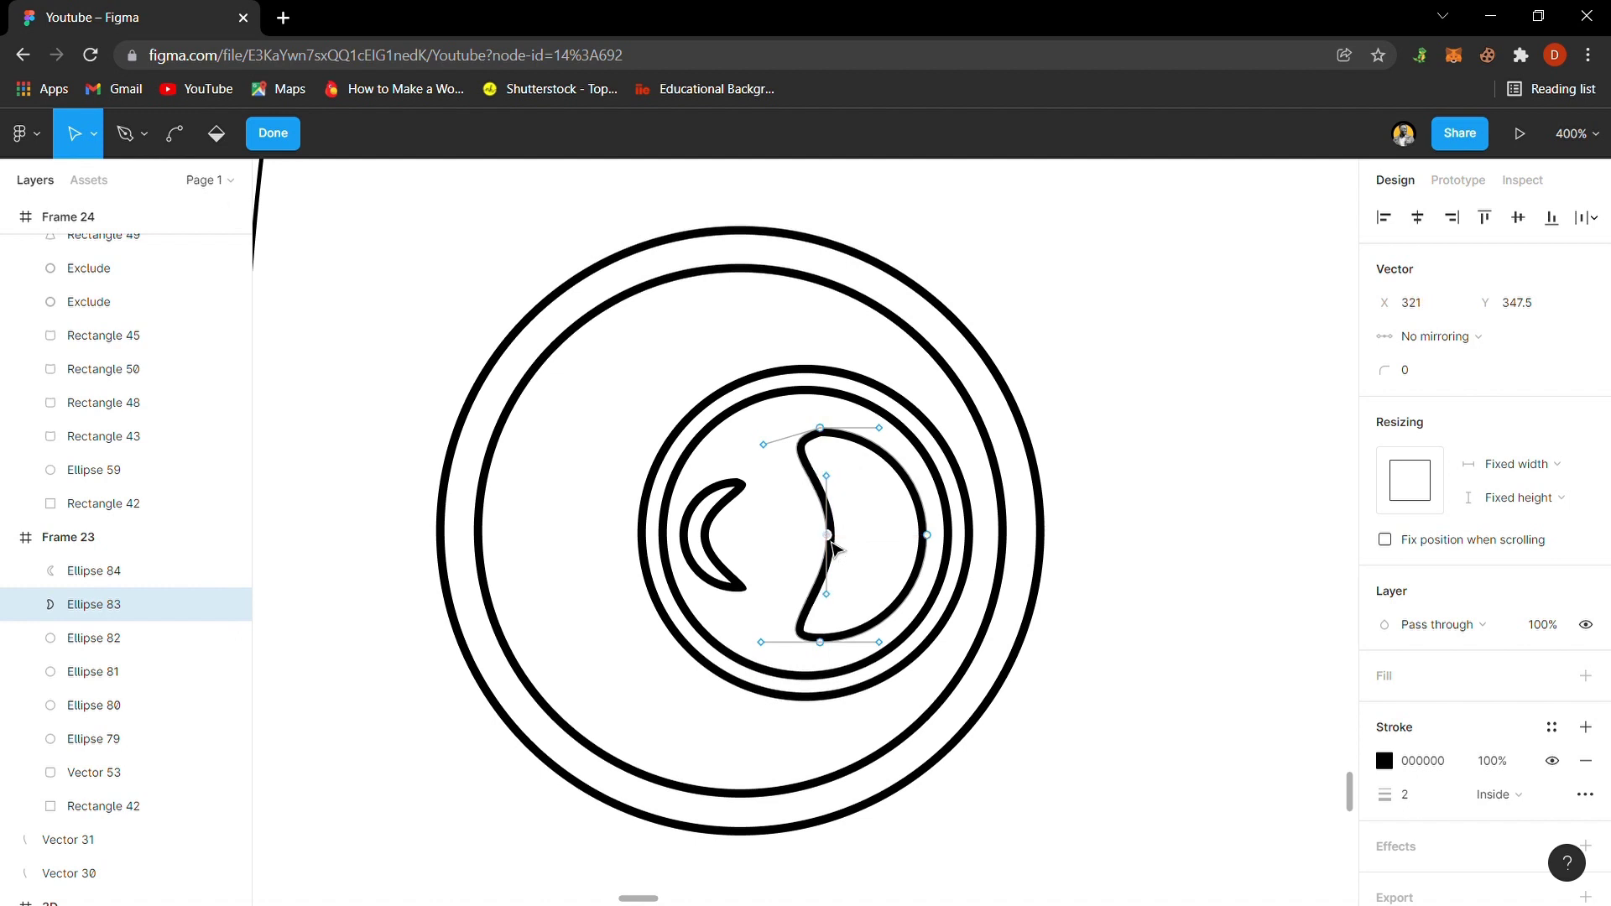
pyautogui.click(273, 132)
pyautogui.click(579, 245)
# - Zoom to 100% and delete the background rectangle from Frame 23
pyautogui.hotkey('shift', '0')
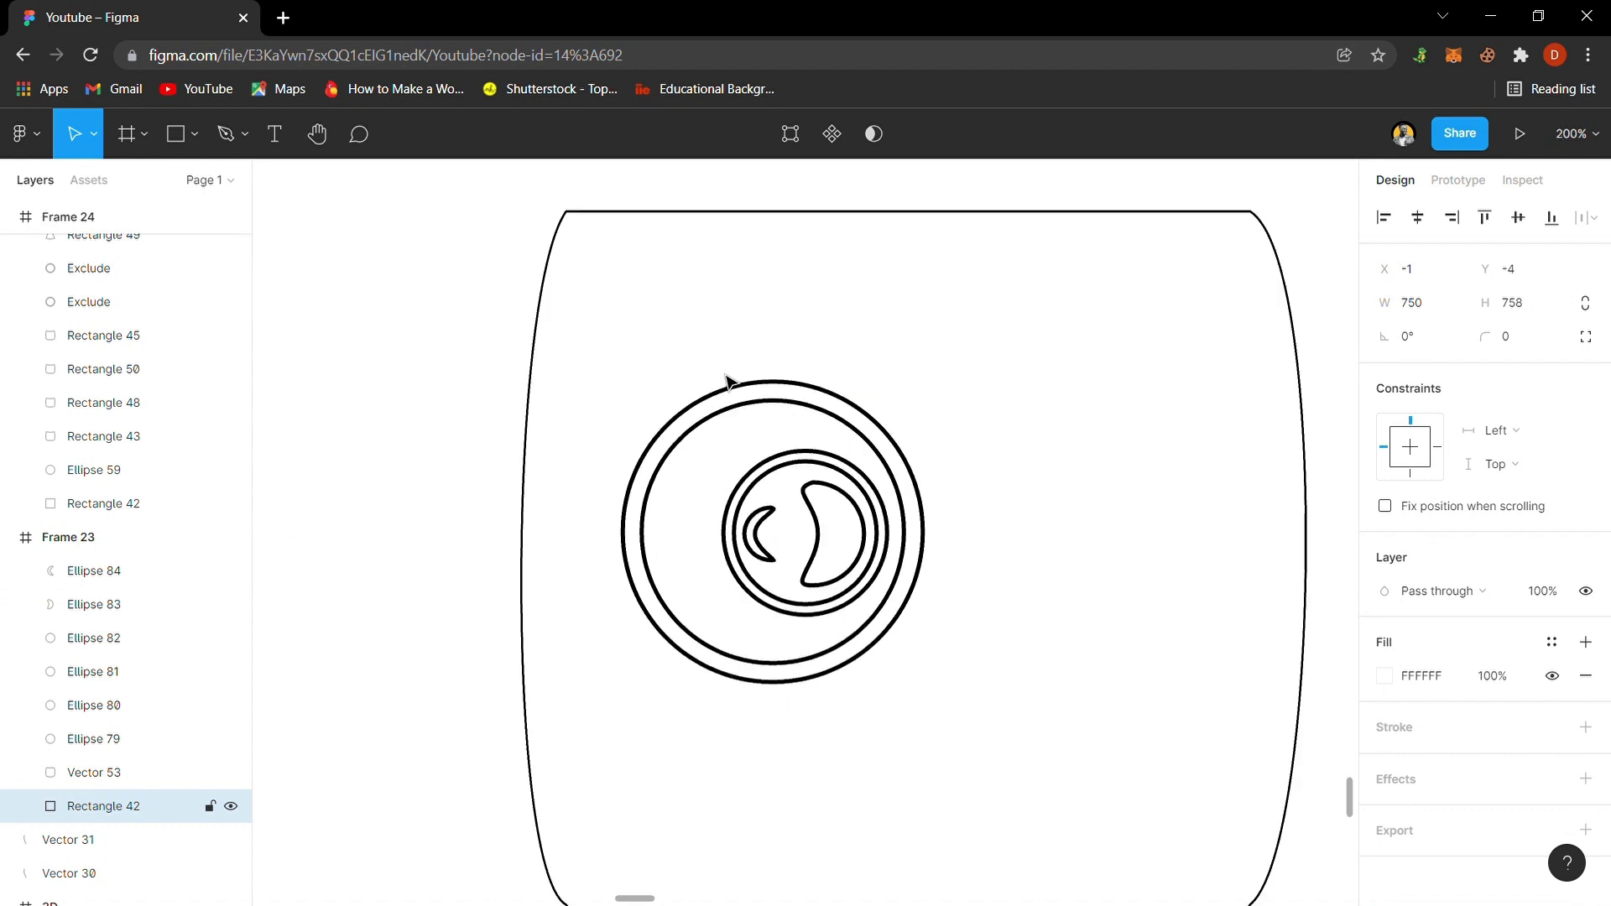
pyautogui.click(451, 422)
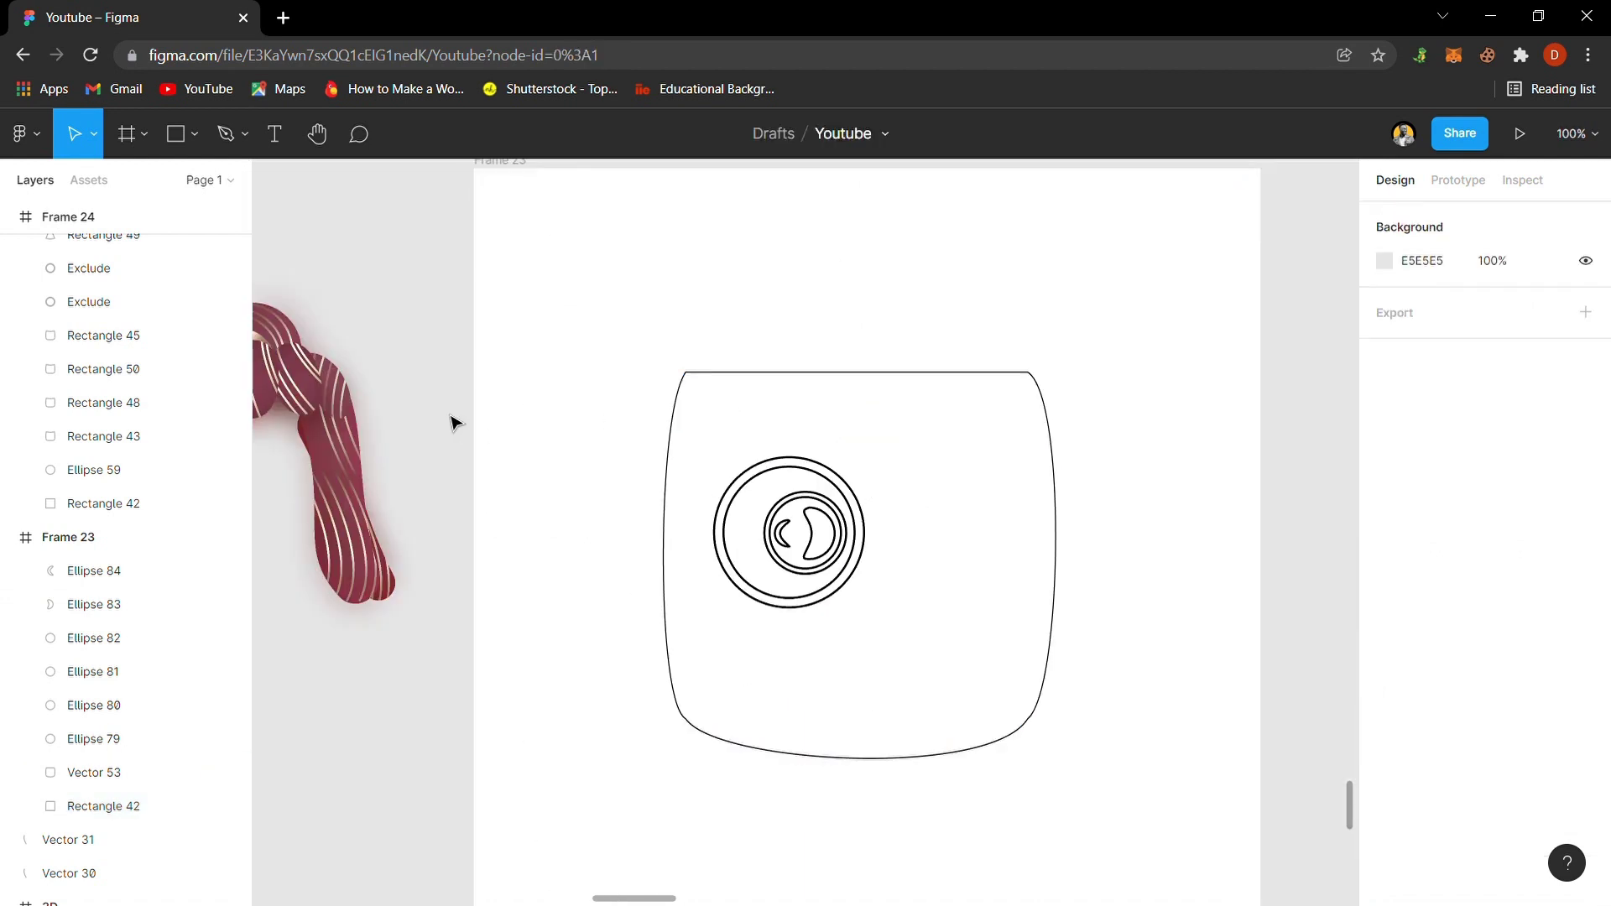
pyautogui.moveTo(445, 411); pyautogui.dragTo(921, 655)
pyautogui.click(423, 235)
pyautogui.click(657, 240)
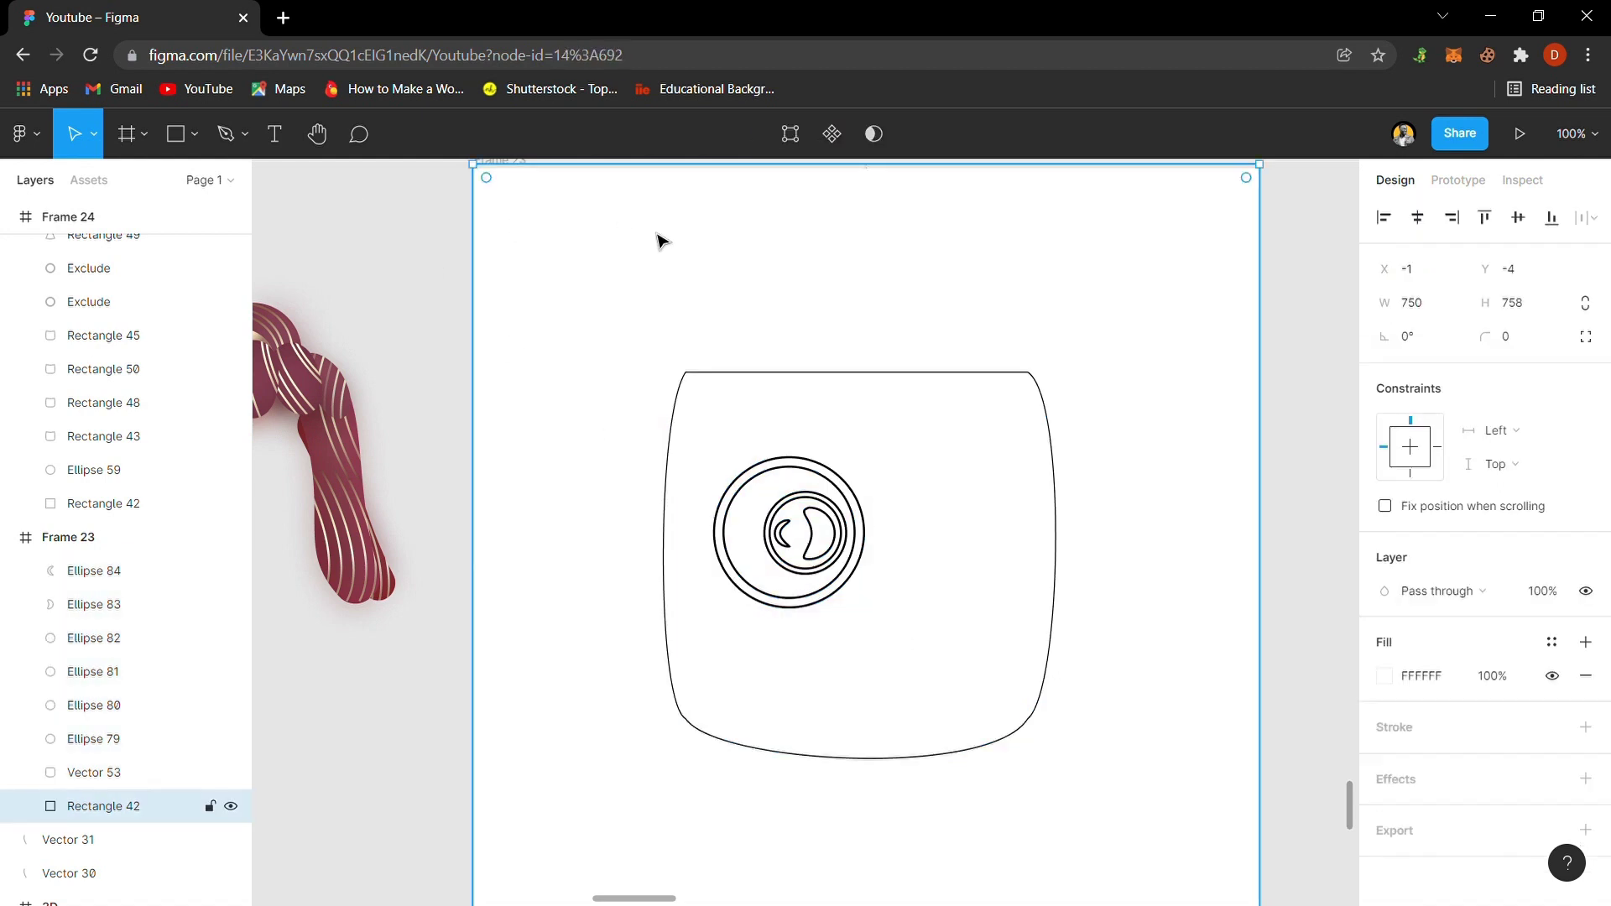
pyautogui.press('Delete')
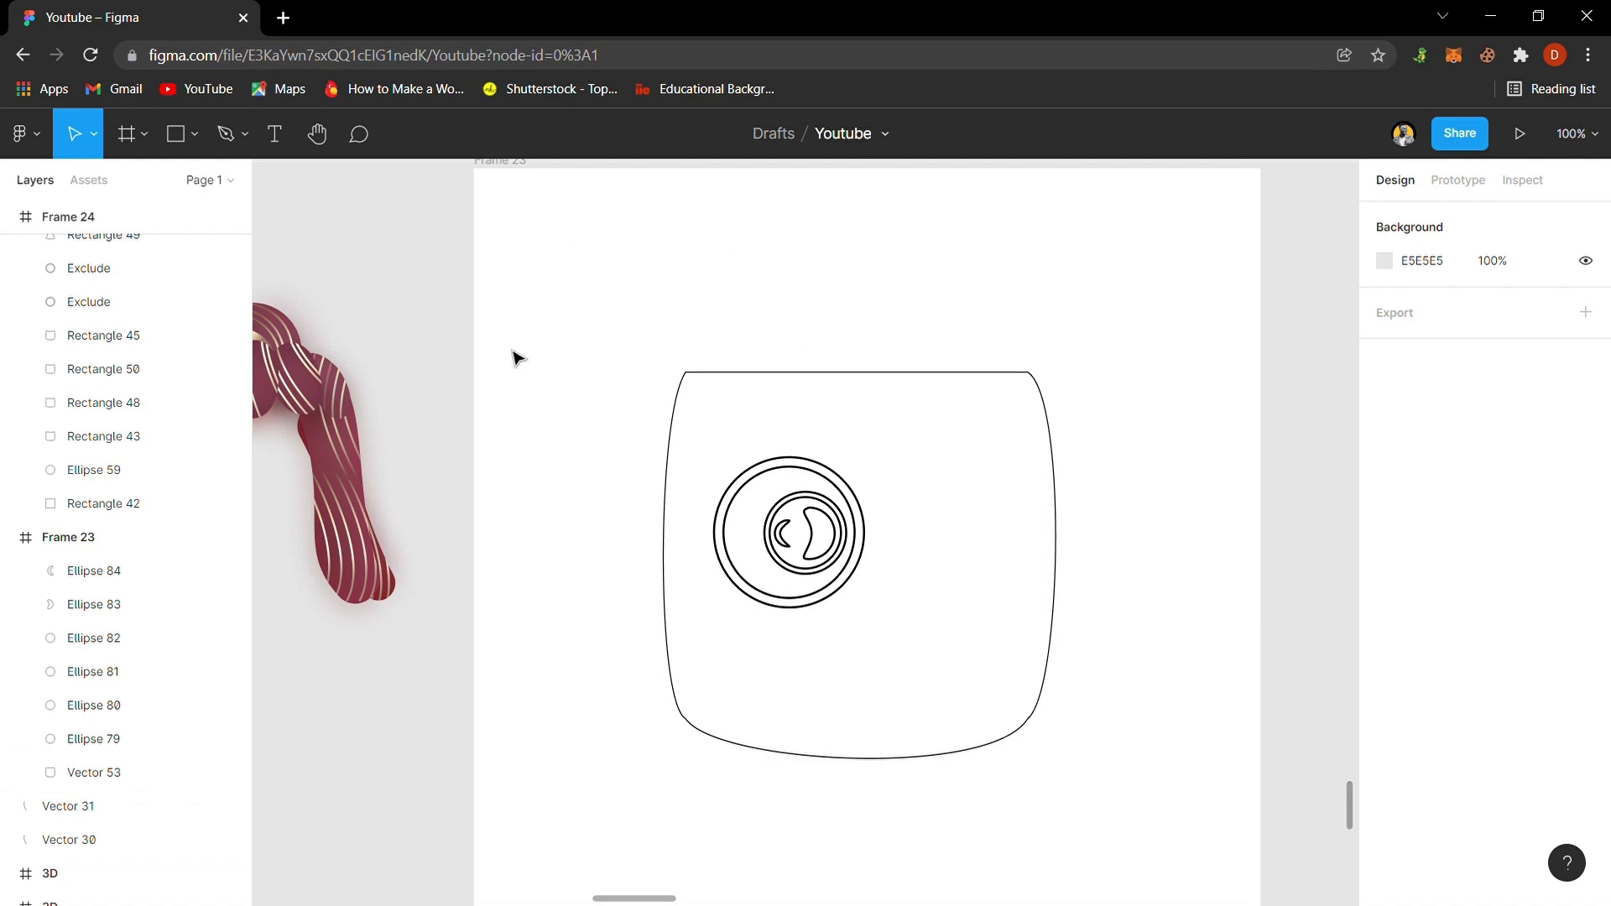
# - Select the eye's rings and crescents, excluding the face outline, and shrink them to 136 × 136
pyautogui.moveTo(605, 422); pyautogui.dragTo(898, 641)
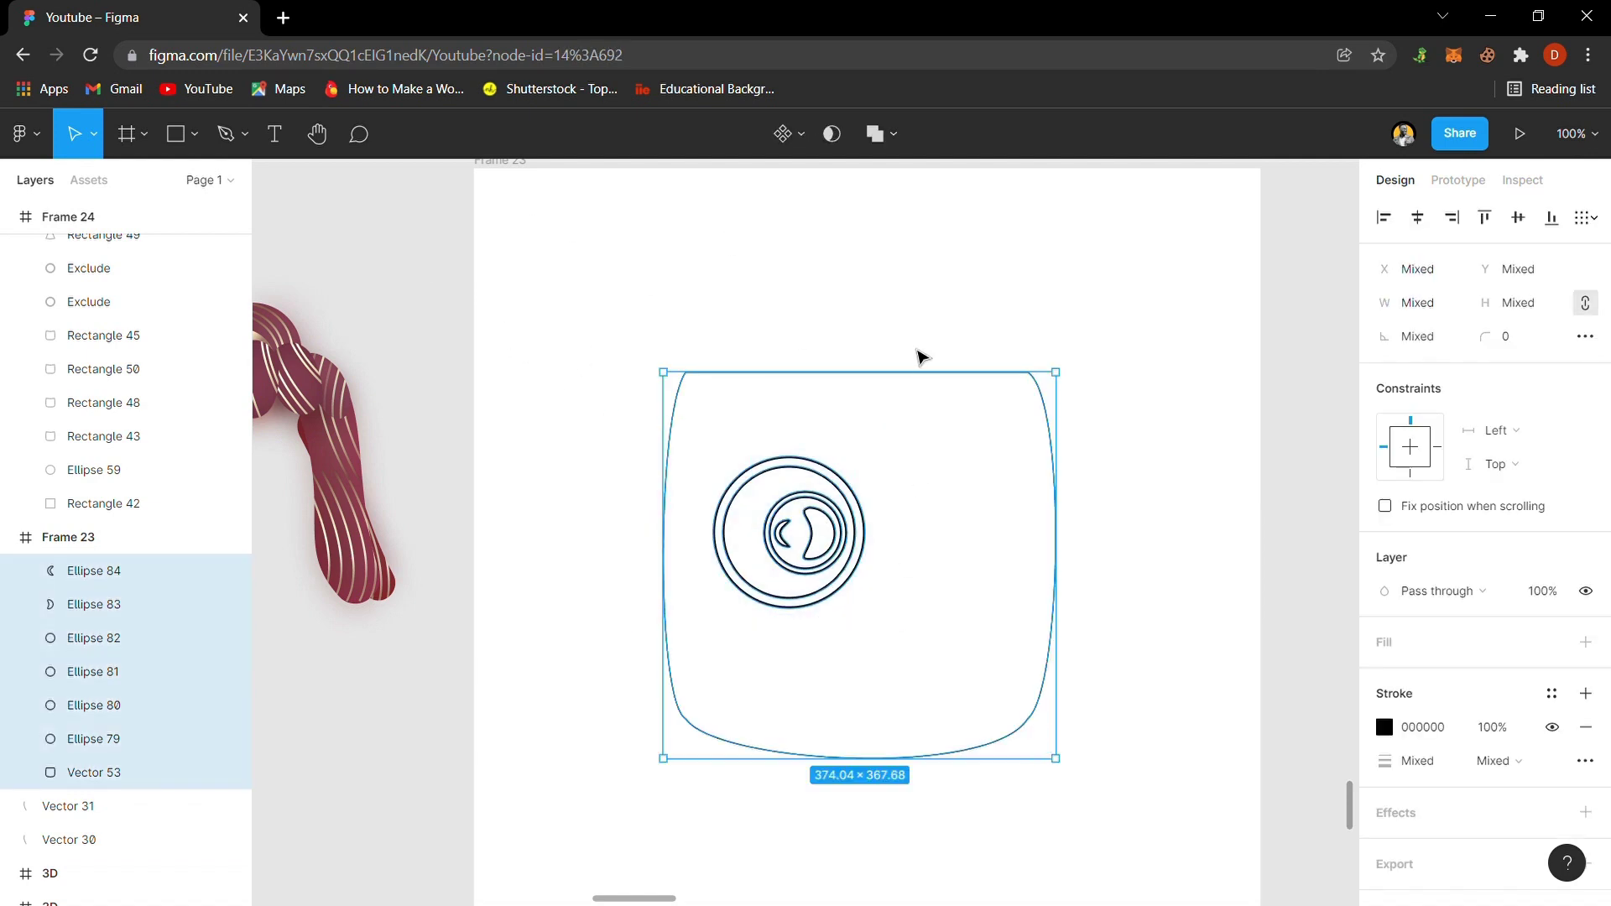
pyautogui.click(952, 419)
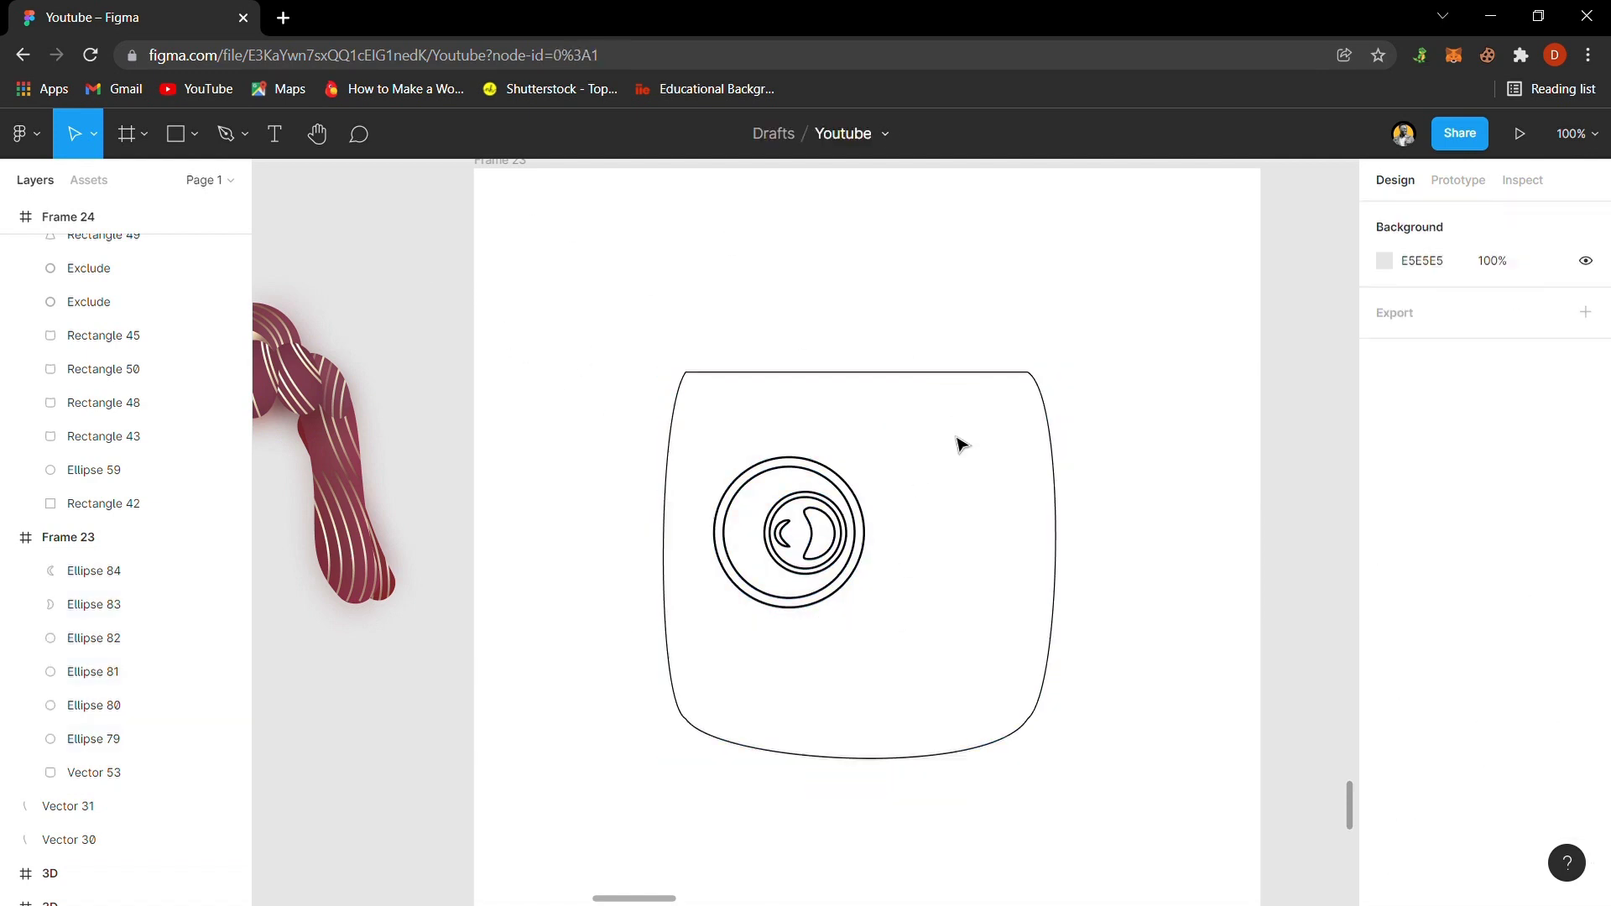
pyautogui.moveTo(602, 374)
pyautogui.mouseDown()
pyautogui.moveTo(964, 629)
pyautogui.moveTo(949, 470)
pyautogui.mouseUp()
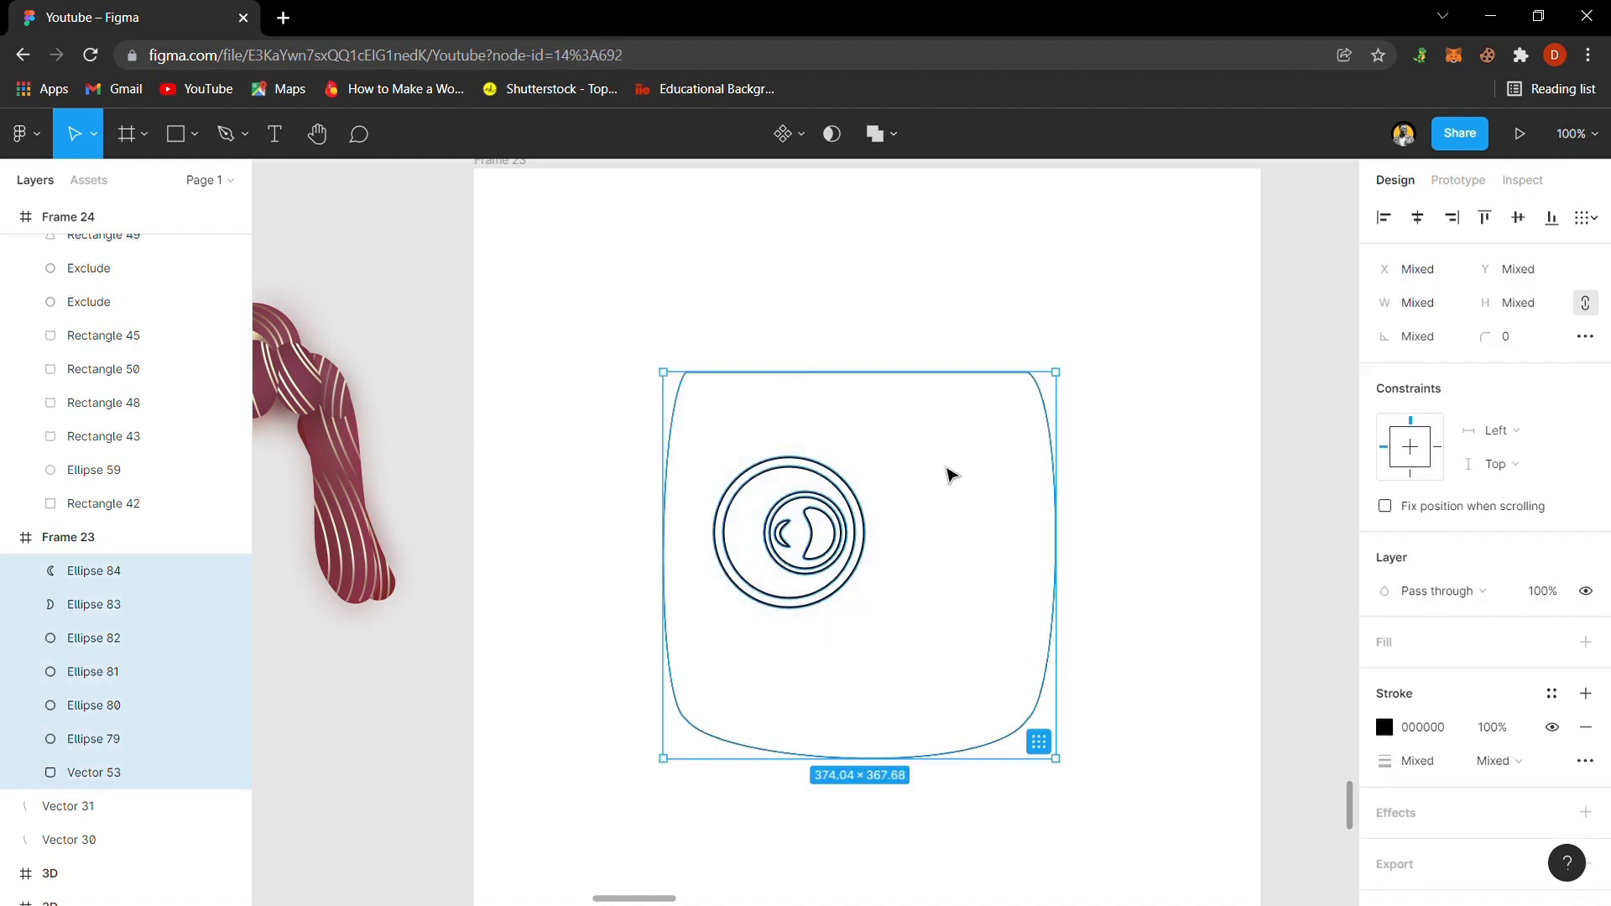
pyautogui.keyDown('shift'); pyautogui.click(1054, 428); pyautogui.keyUp('shift')
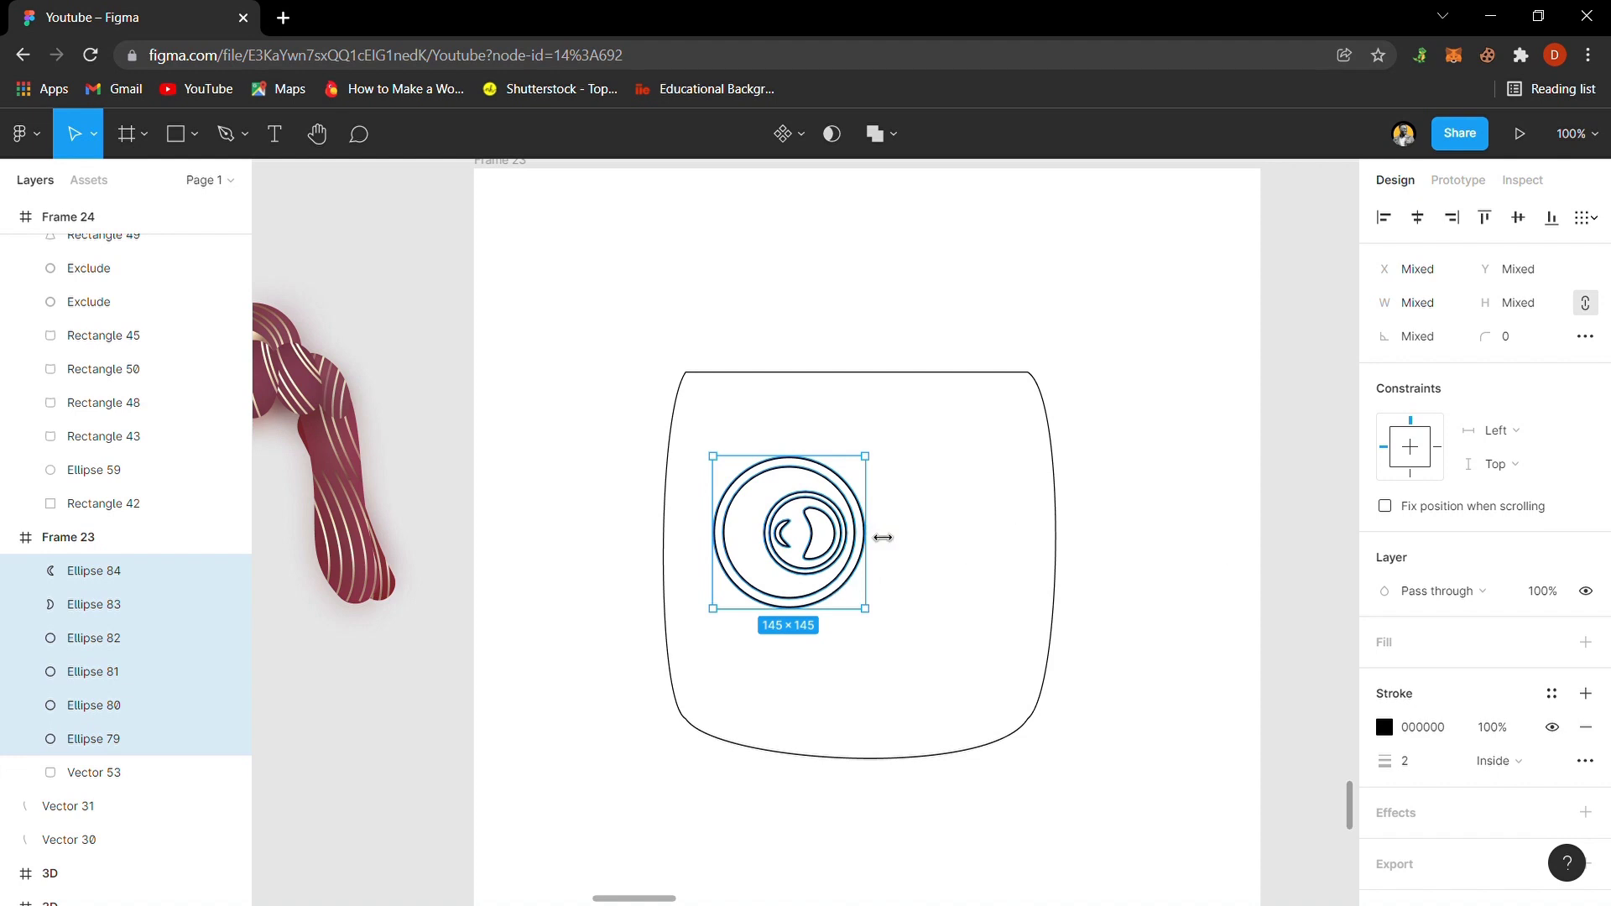
pyautogui.moveTo(882, 537); pyautogui.dragTo(872, 535)
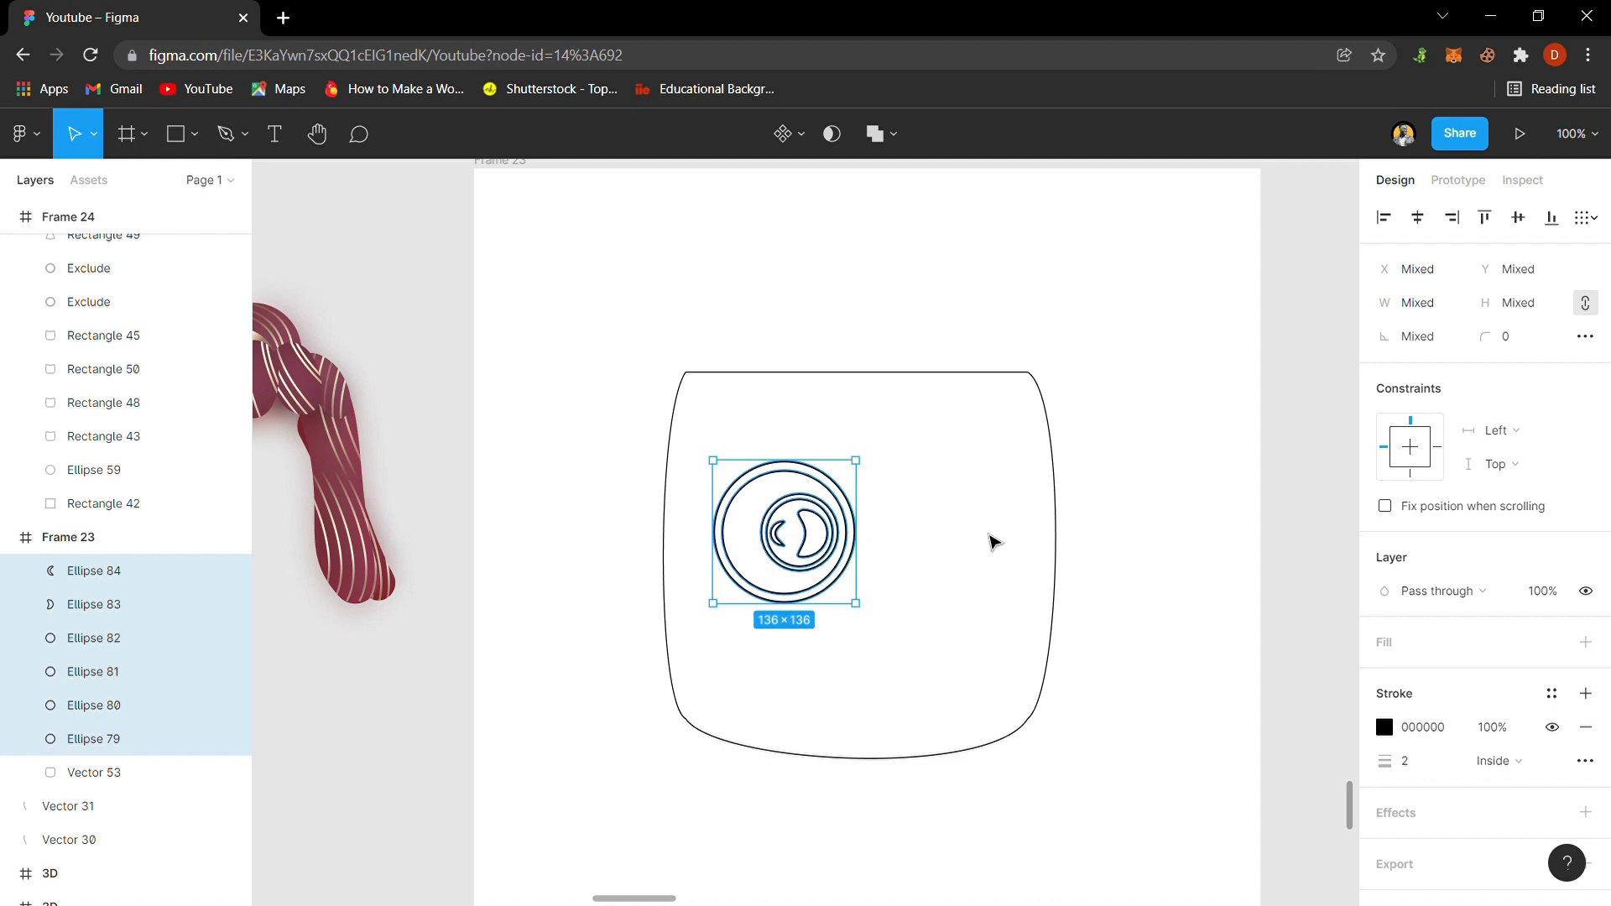
pyautogui.scroll(-1, 992, 544)
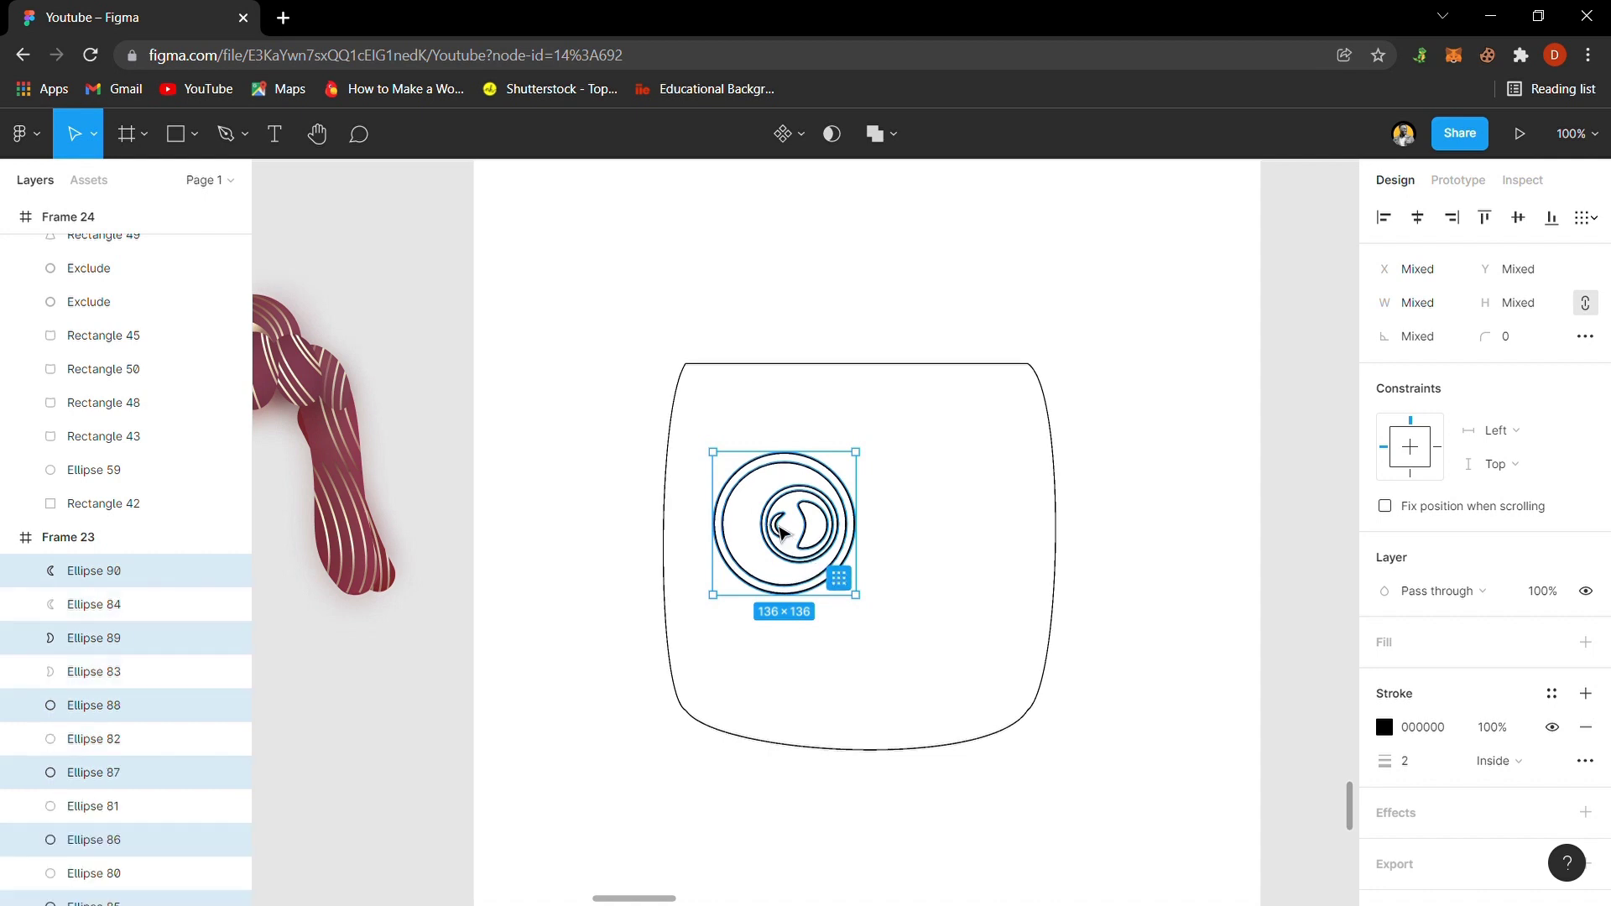
# - Duplicate and mirror the eye, place it on the right, and centre both eyes in the head
pyautogui.hotkey('ctrl', 'd')
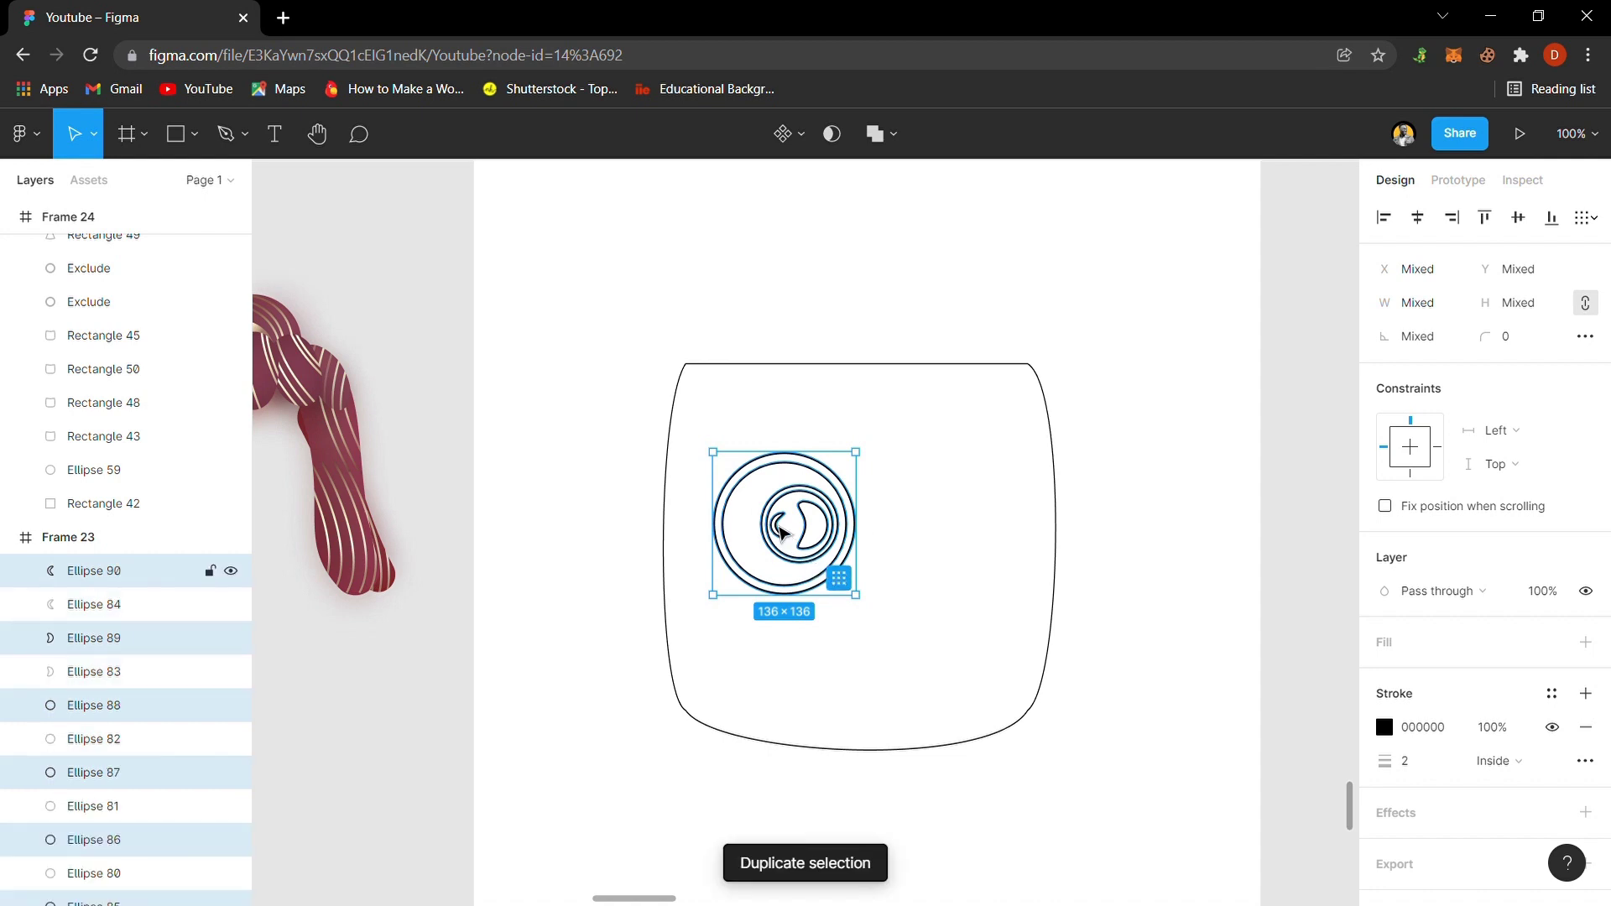
pyautogui.hotkey('shift', 'h')
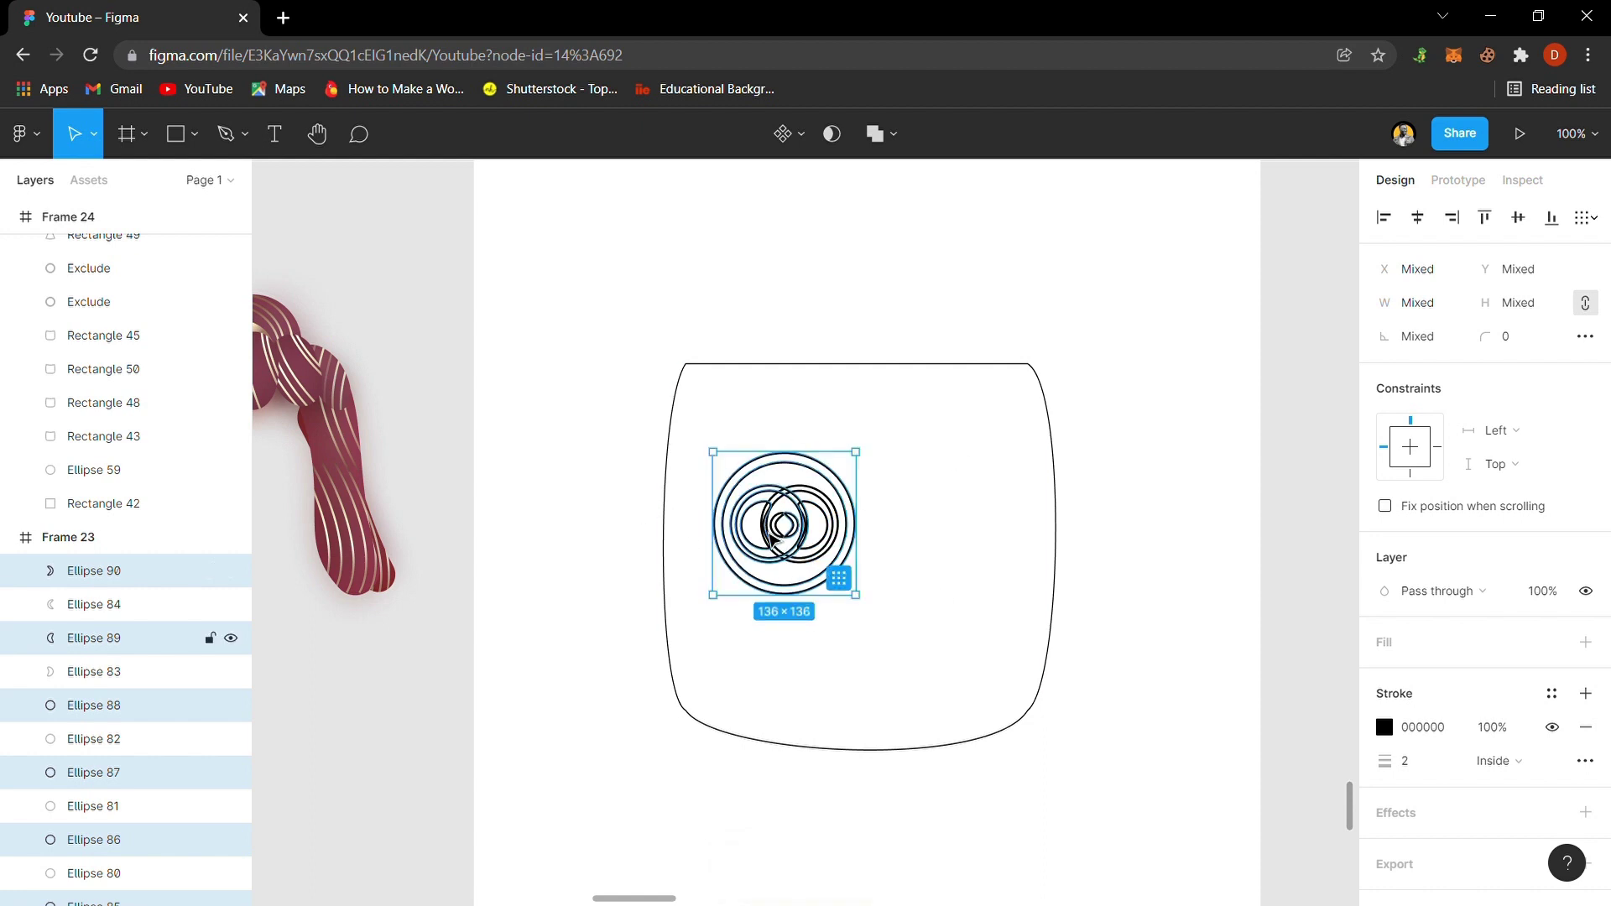
pyautogui.moveTo(776, 544); pyautogui.dragTo(933, 532)
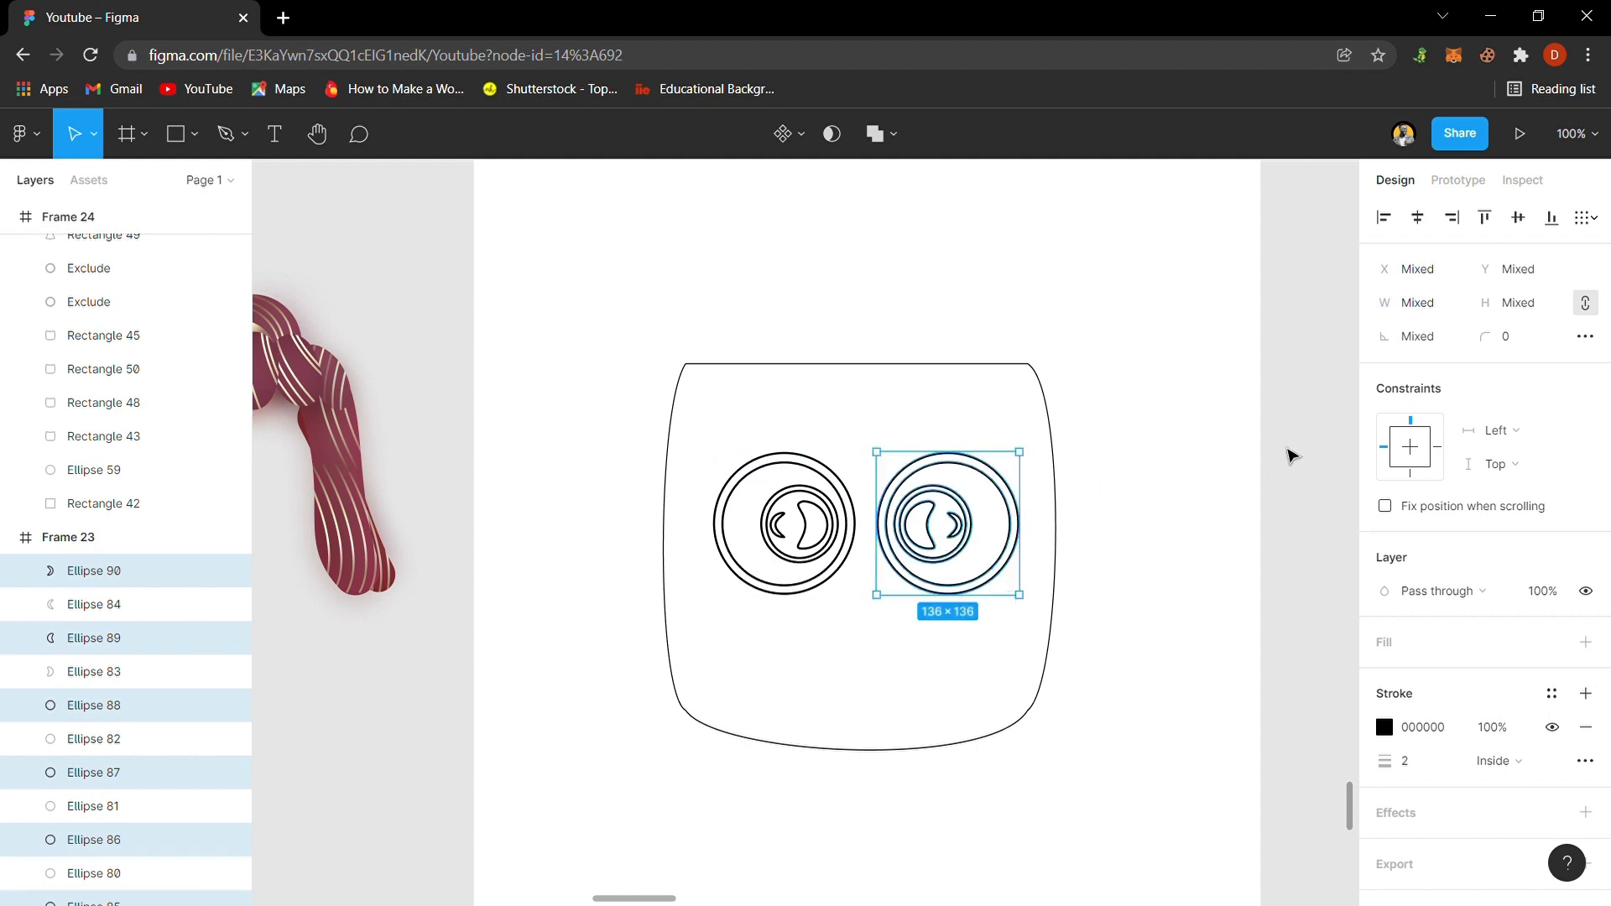
pyautogui.moveTo(1279, 442)
pyautogui.mouseDown()
pyautogui.moveTo(738, 568)
pyautogui.moveTo(682, 597)
pyautogui.mouseUp()
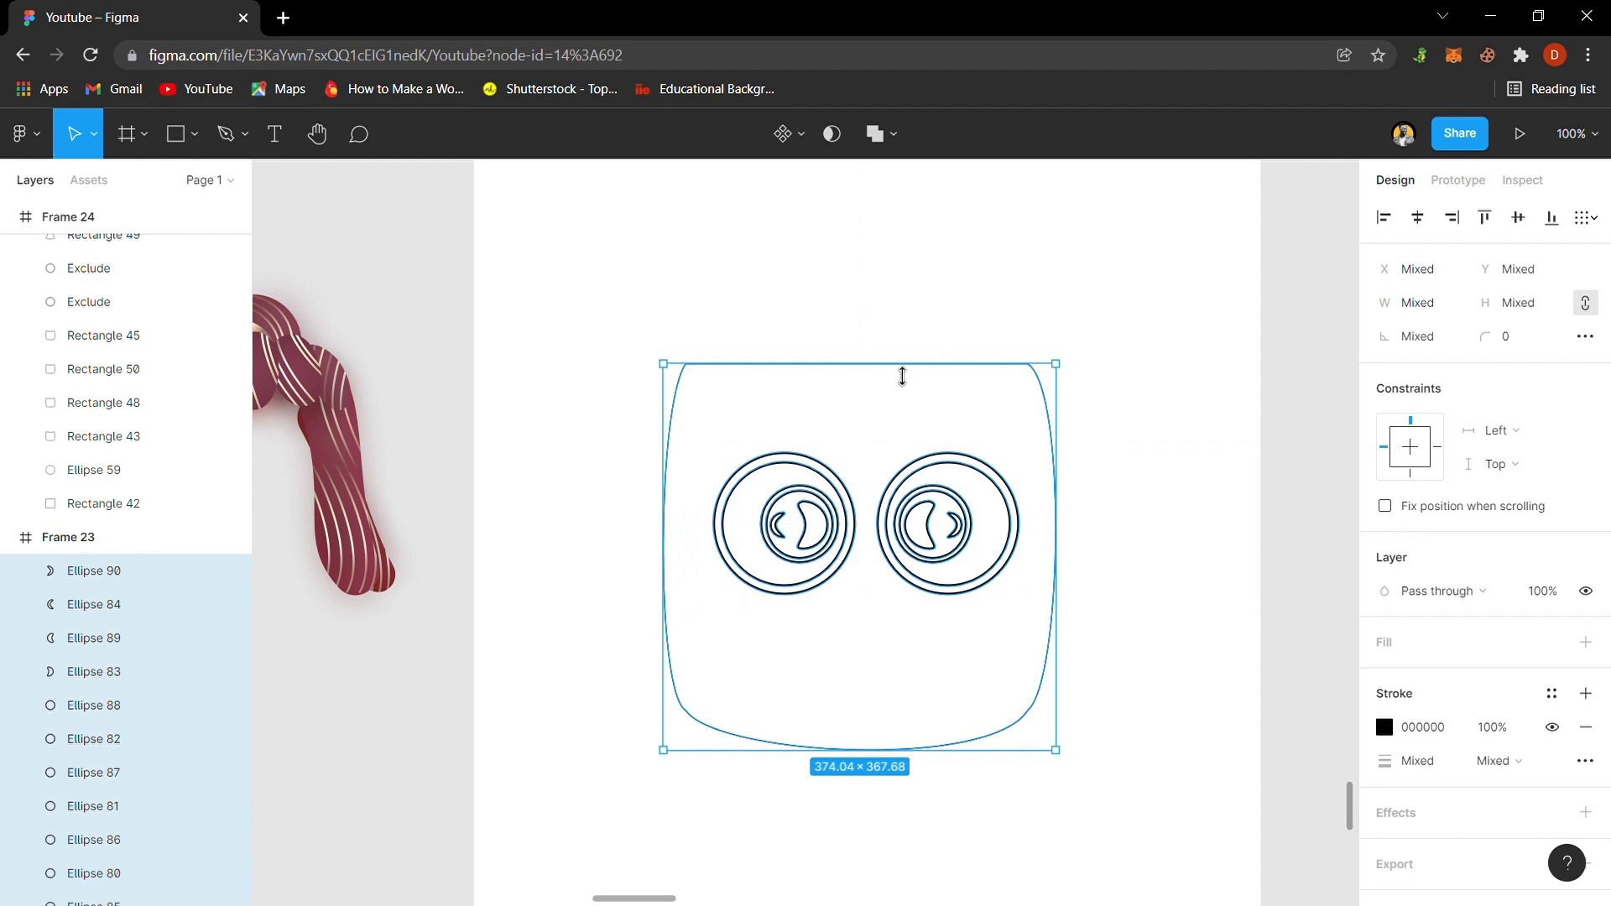
pyautogui.keyDown('shift'); pyautogui.click(1053, 436); pyautogui.keyUp('shift')
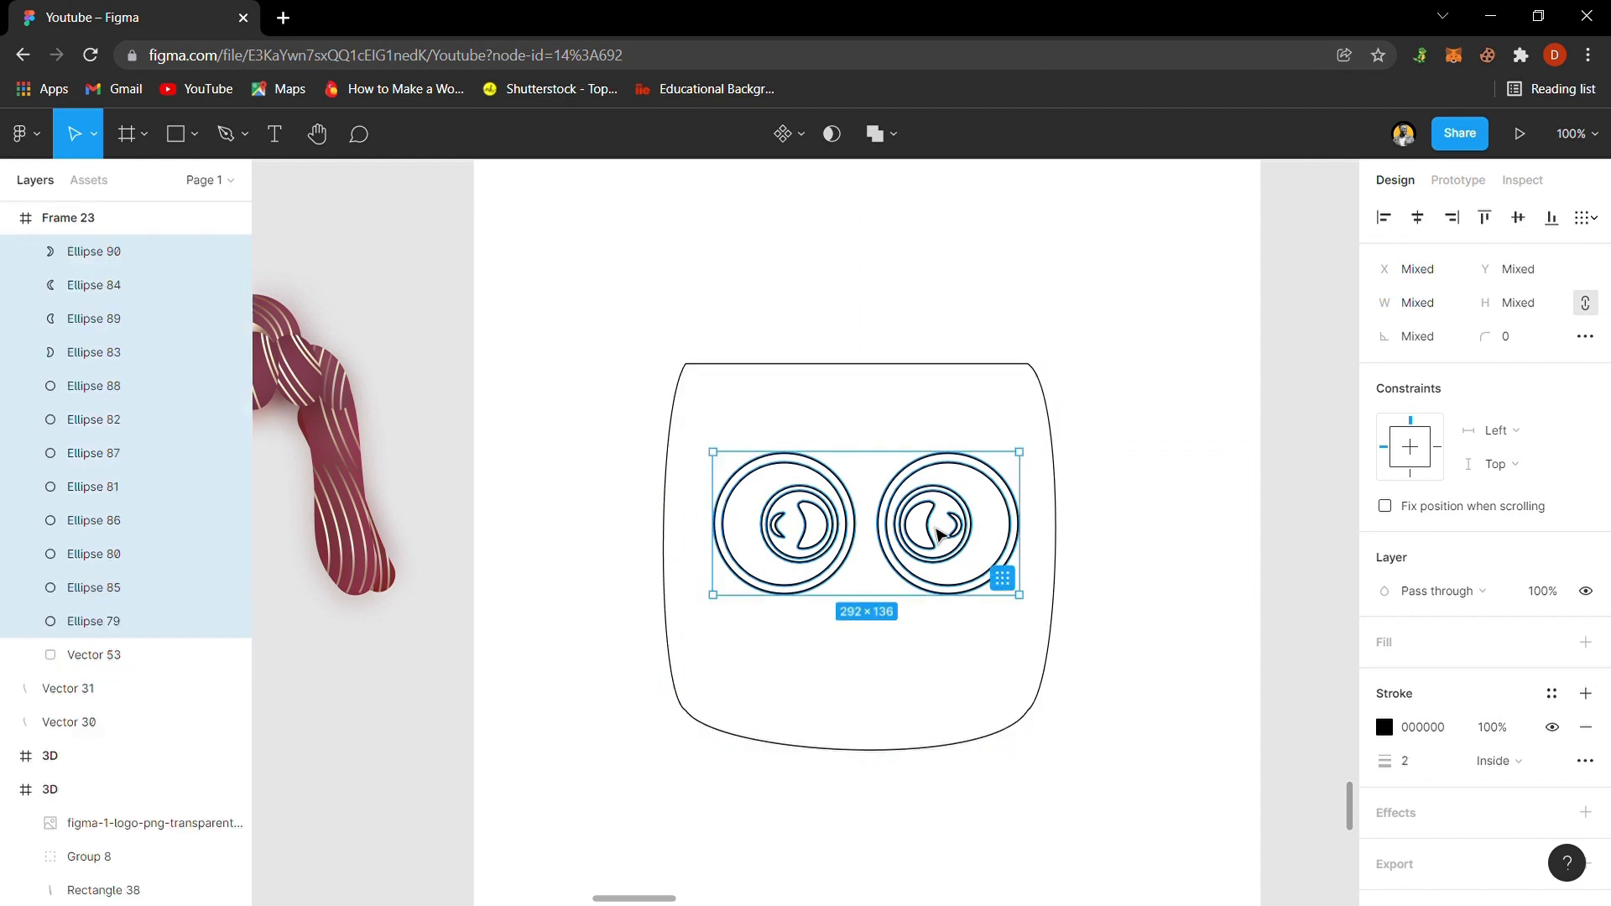
pyautogui.moveTo(939, 532); pyautogui.dragTo(932, 530)
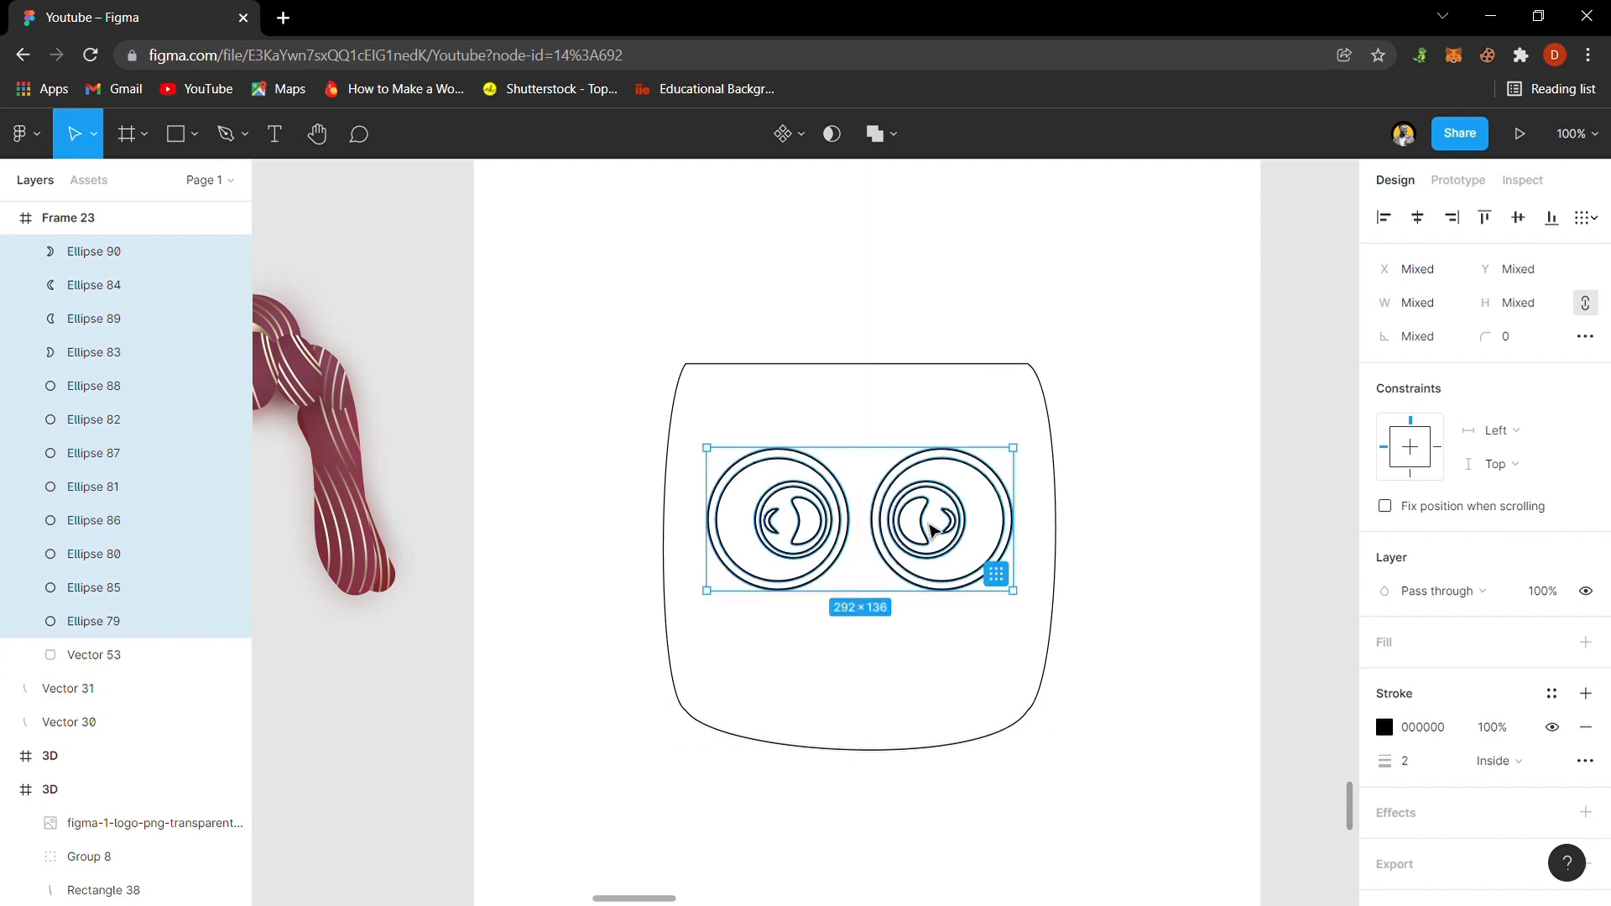
pyautogui.click(1010, 413)
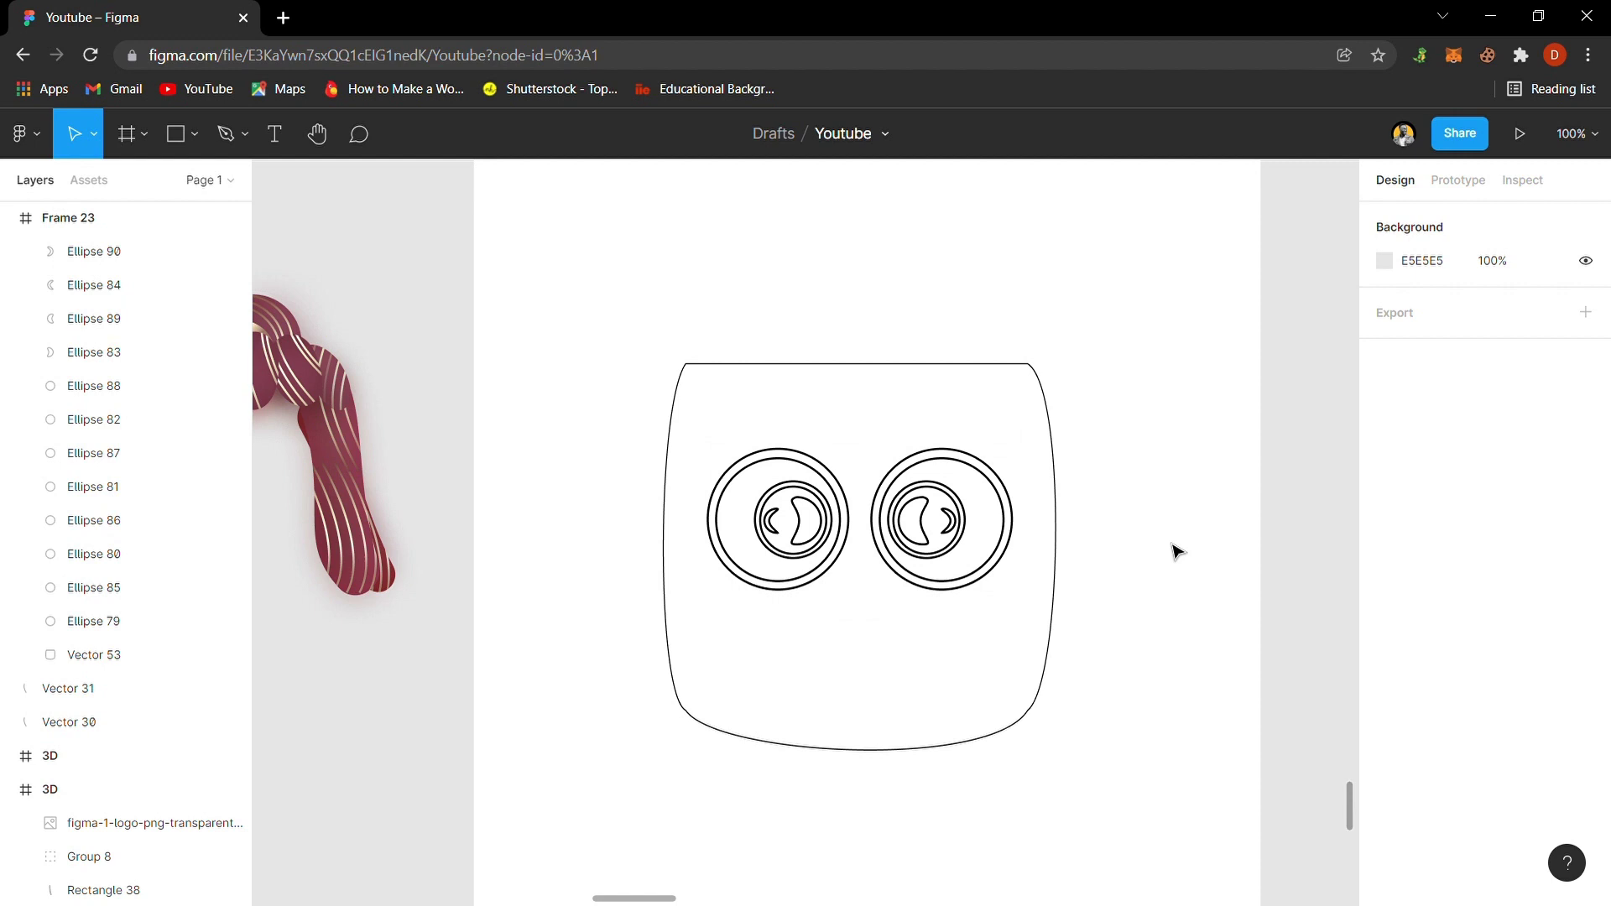
pyautogui.hotkey('ctrl', '-')
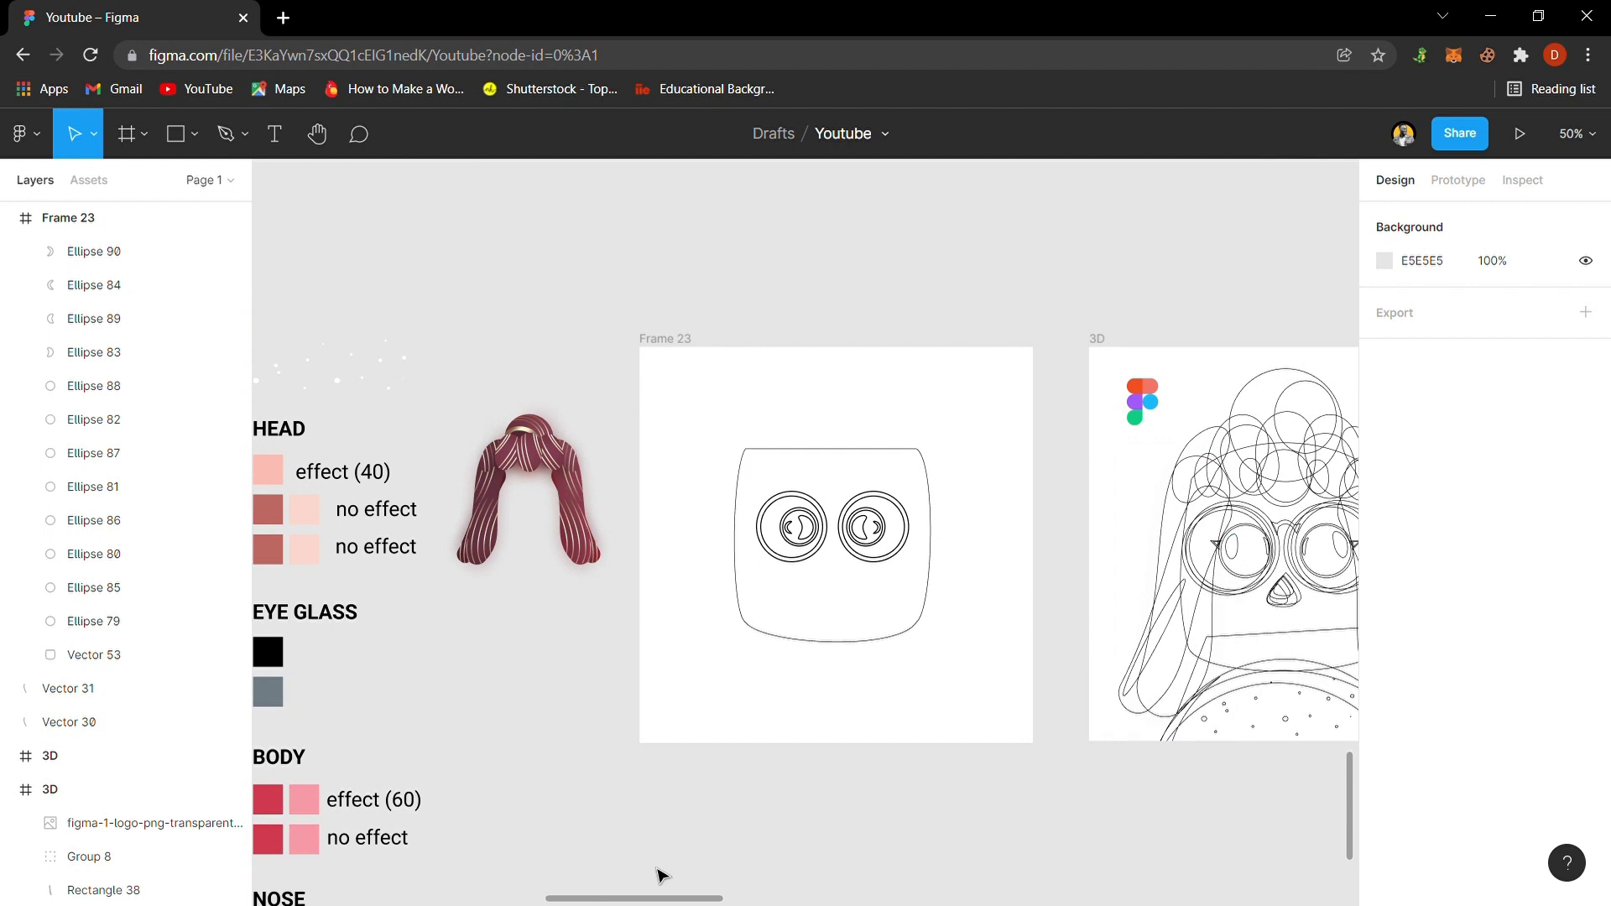
pyautogui.moveTo(669, 902); pyautogui.dragTo(619, 881)
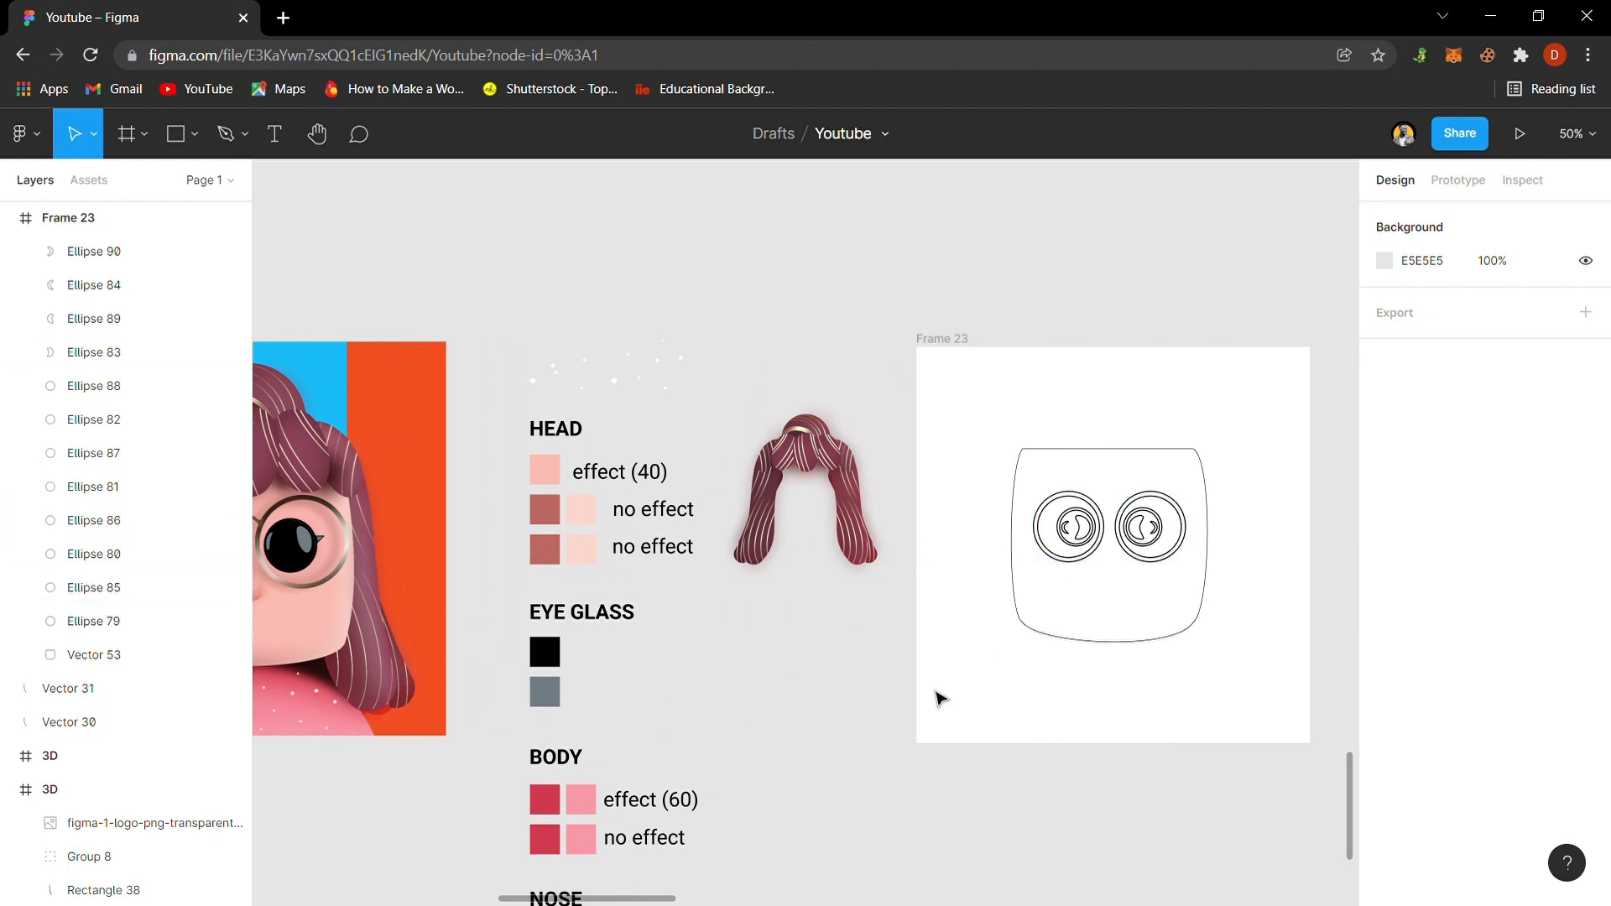
pyautogui.moveTo(668, 900); pyautogui.dragTo(727, 899)
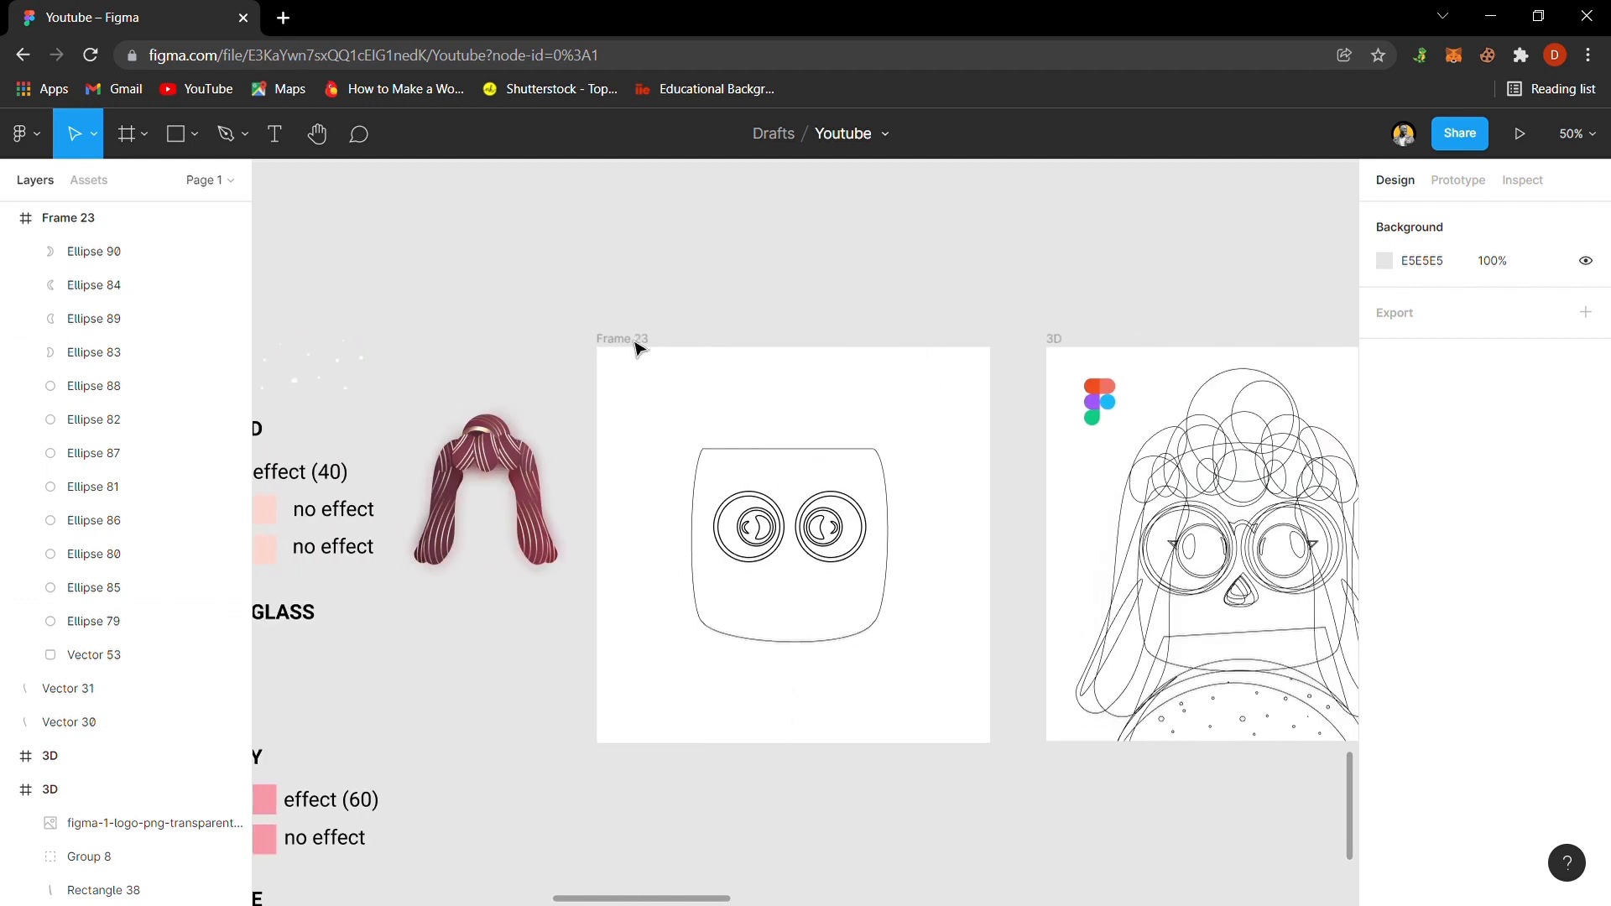
pyautogui.click(637, 342)
pyautogui.hotkey('shift', '2')
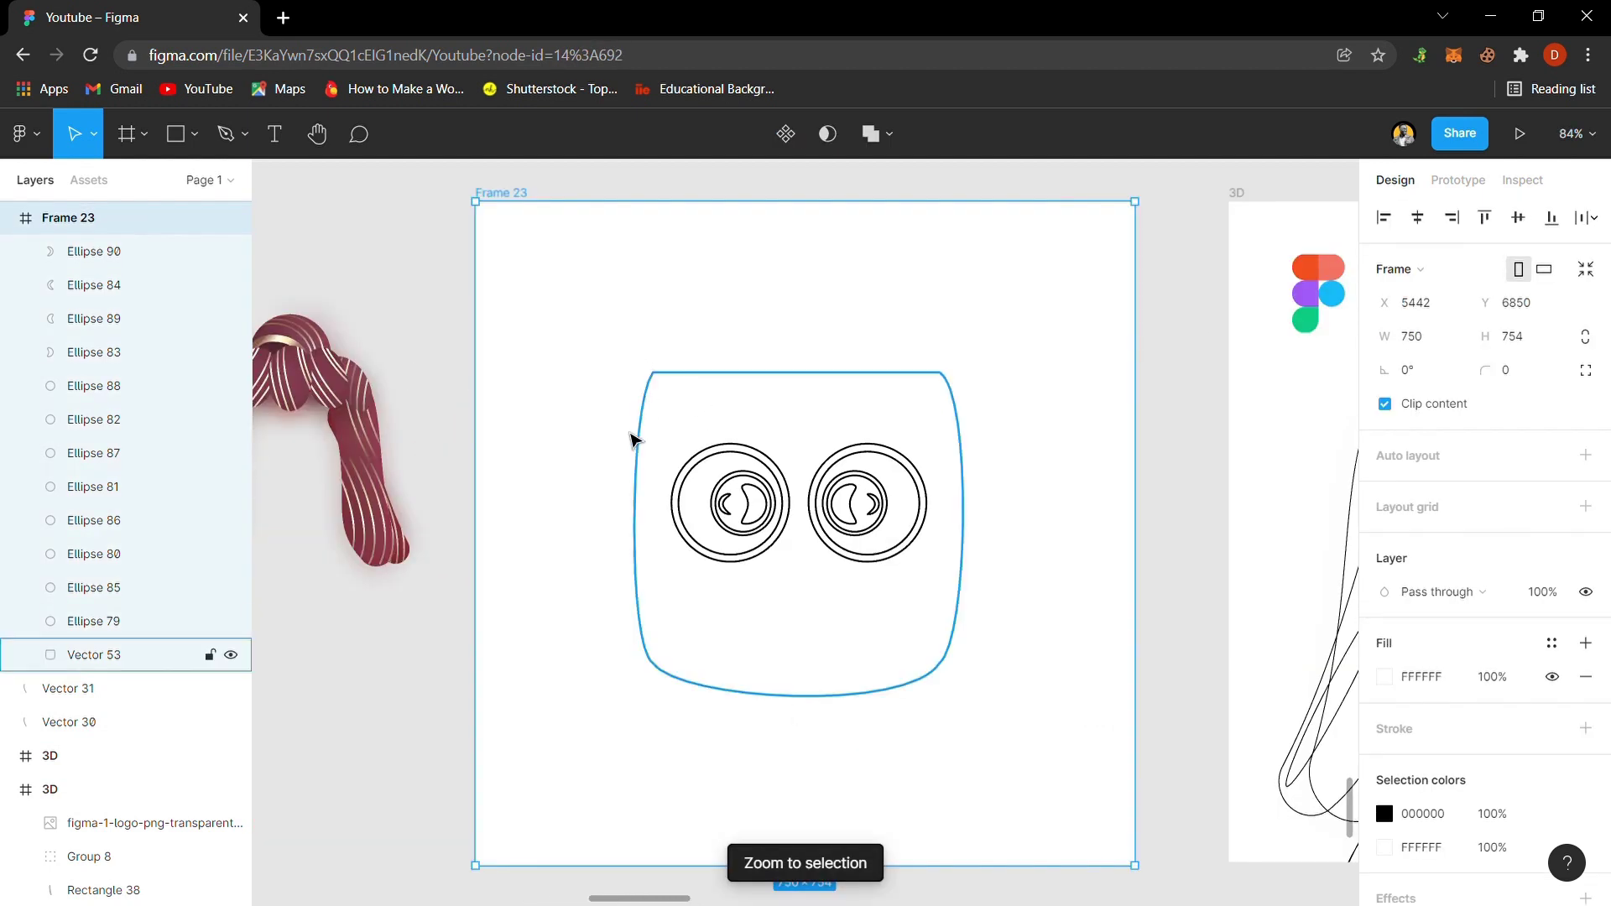
pyautogui.click(530, 487)
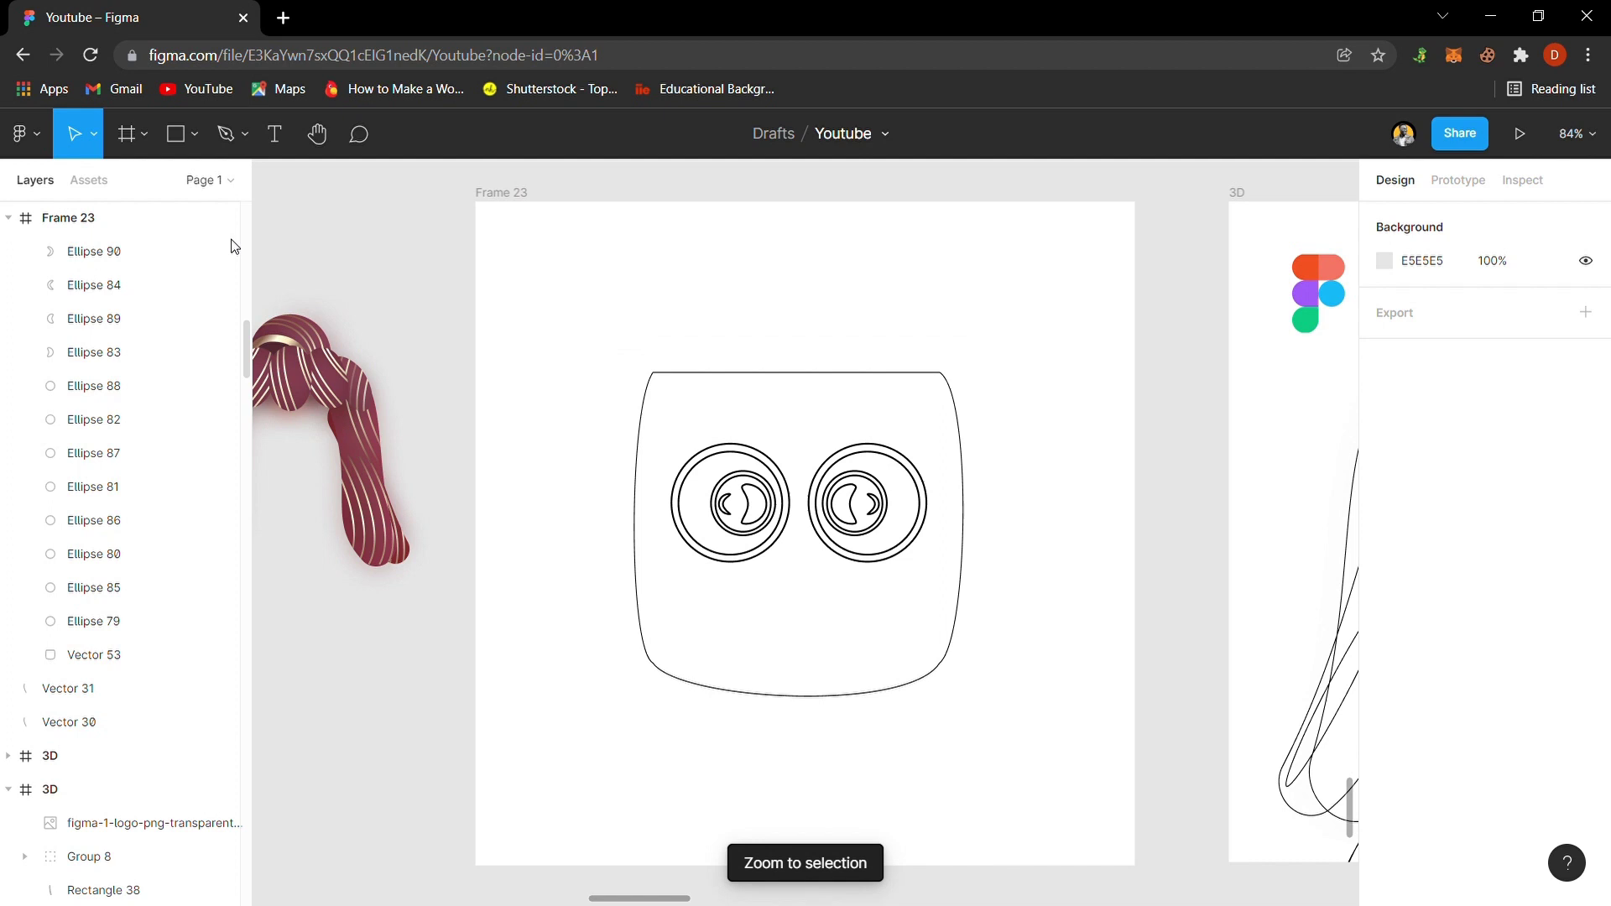
# - Draw a 512 × 512 circle with the Ellipse tool and centre it under the head
pyautogui.click(193, 132)
pyautogui.click(147, 261)
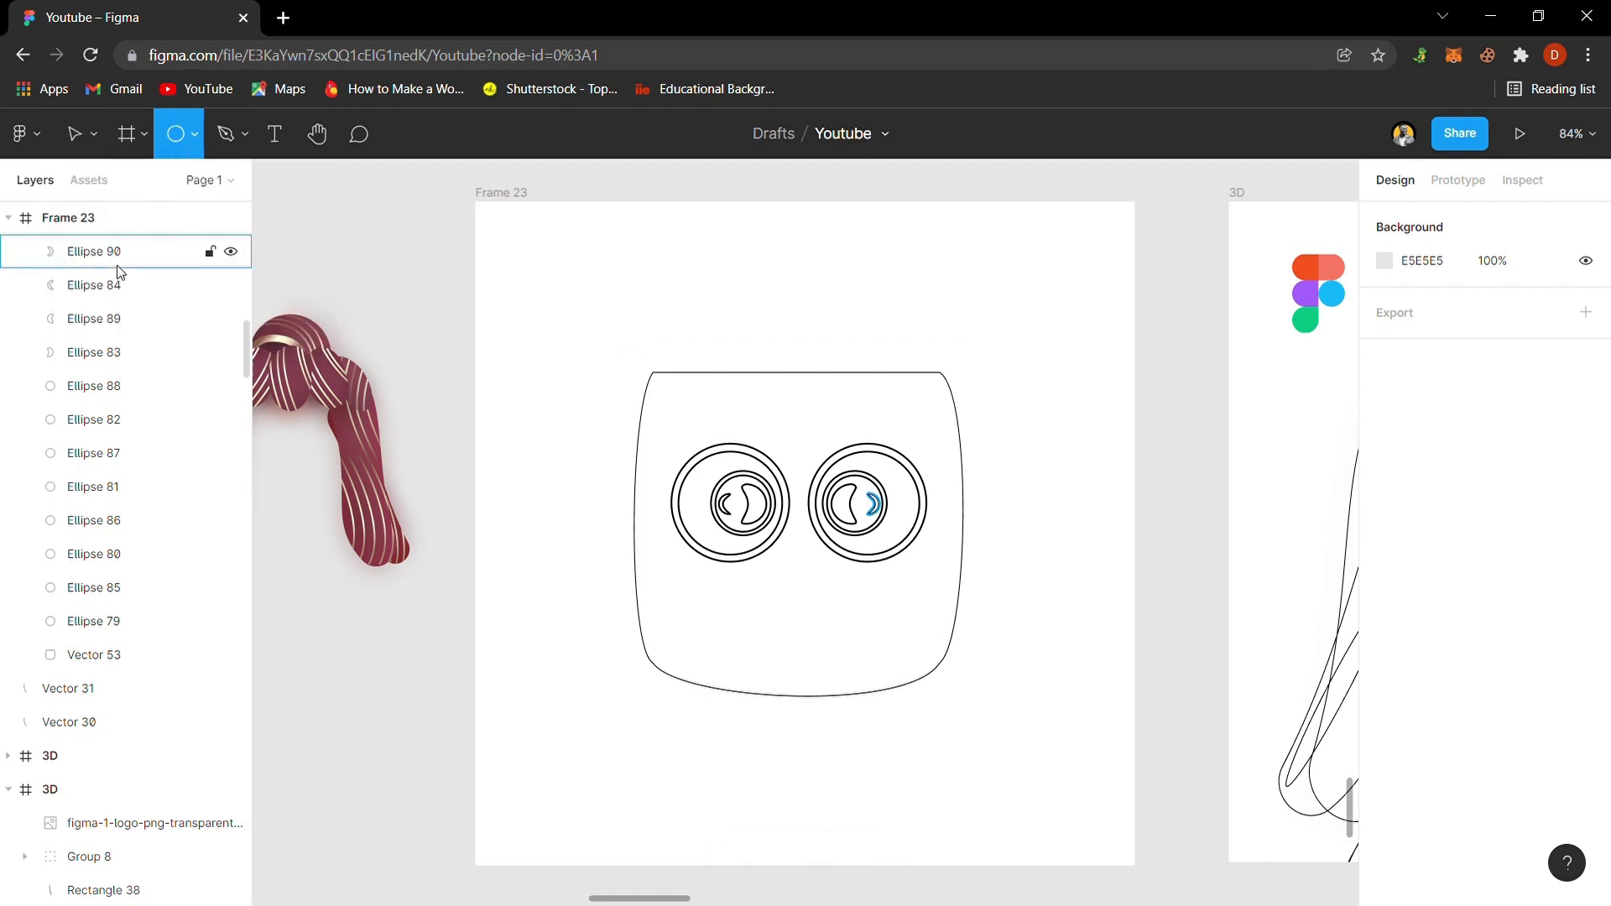
pyautogui.moveTo(684, 688)
pyautogui.mouseDown()
pyautogui.moveTo(778, 770)
pyautogui.moveTo(1115, 902)
pyautogui.moveTo(845, 676)
pyautogui.moveTo(979, 723)
pyautogui.moveTo(1070, 646)
pyautogui.moveTo(1043, 701)
pyautogui.moveTo(1071, 728)
pyautogui.mouseUp()
pyautogui.moveTo(881, 394)
pyautogui.mouseDown()
pyautogui.moveTo(830, 420)
pyautogui.moveTo(838, 478)
pyautogui.moveTo(826, 453)
pyautogui.mouseUp()
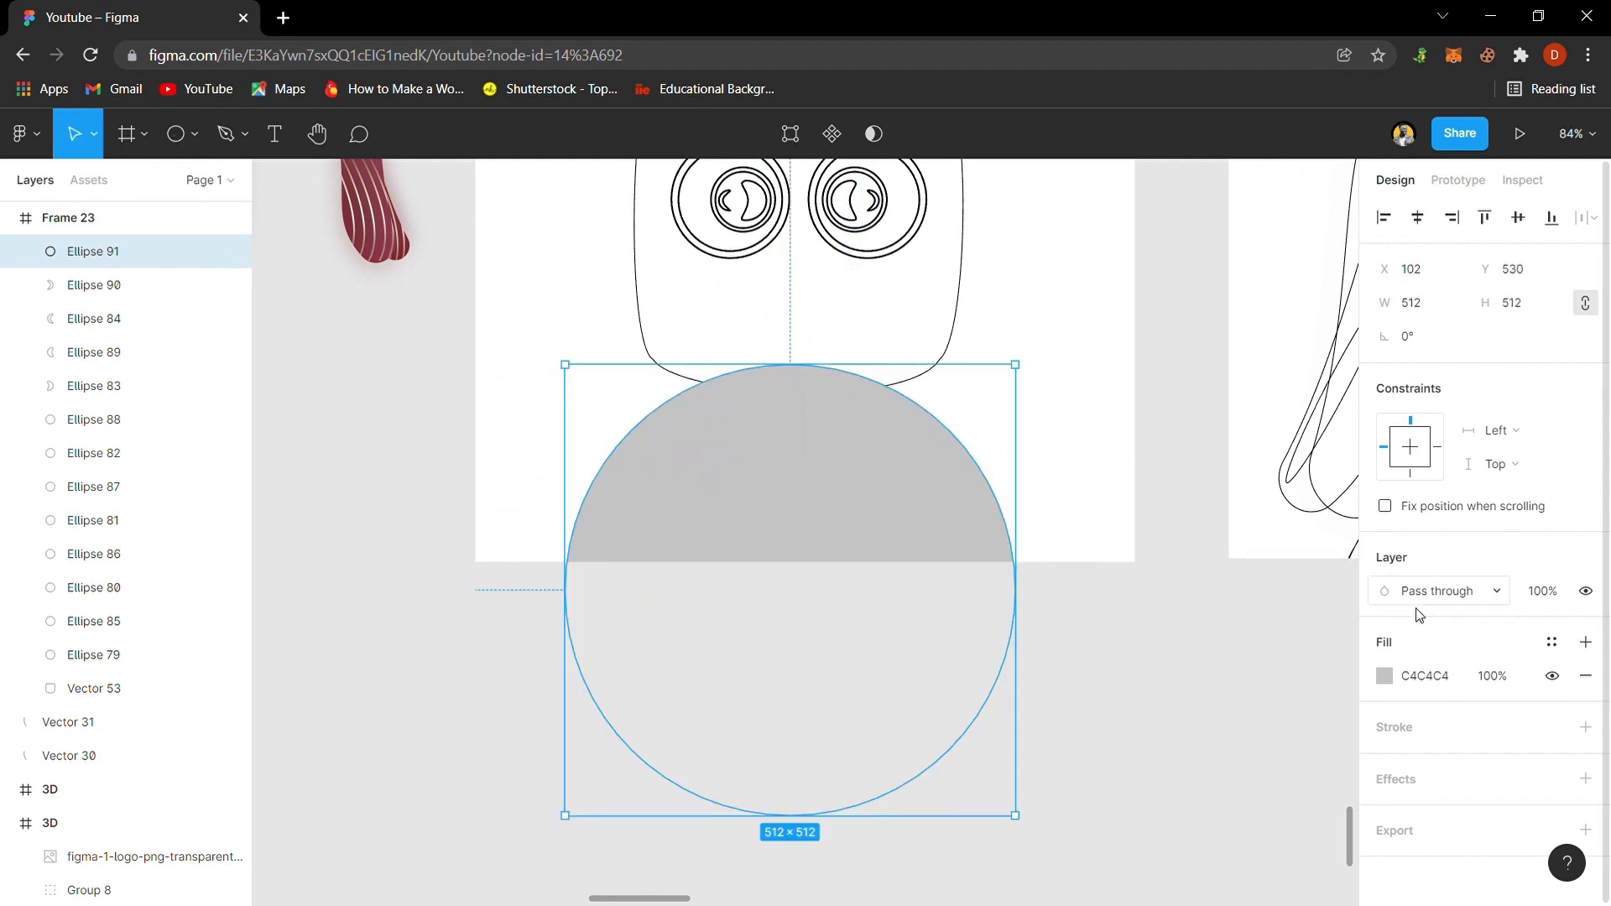
# - Give the circle a black 2 px stroke and remove its grey fill
pyautogui.click(1398, 730)
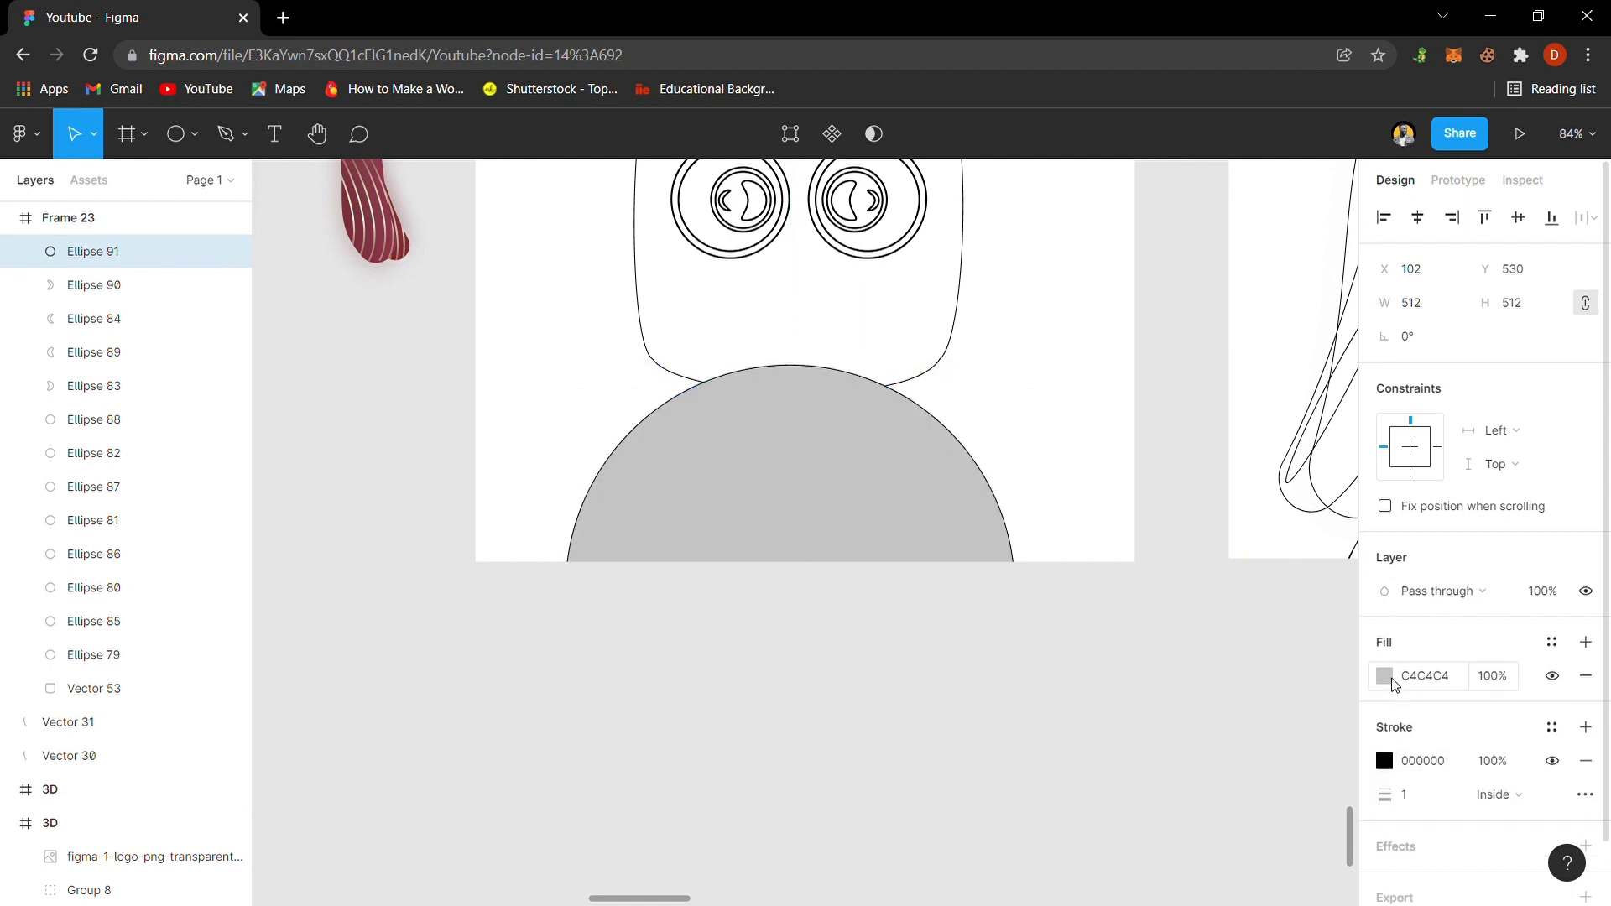
pyautogui.click(1586, 675)
pyautogui.click(1409, 765)
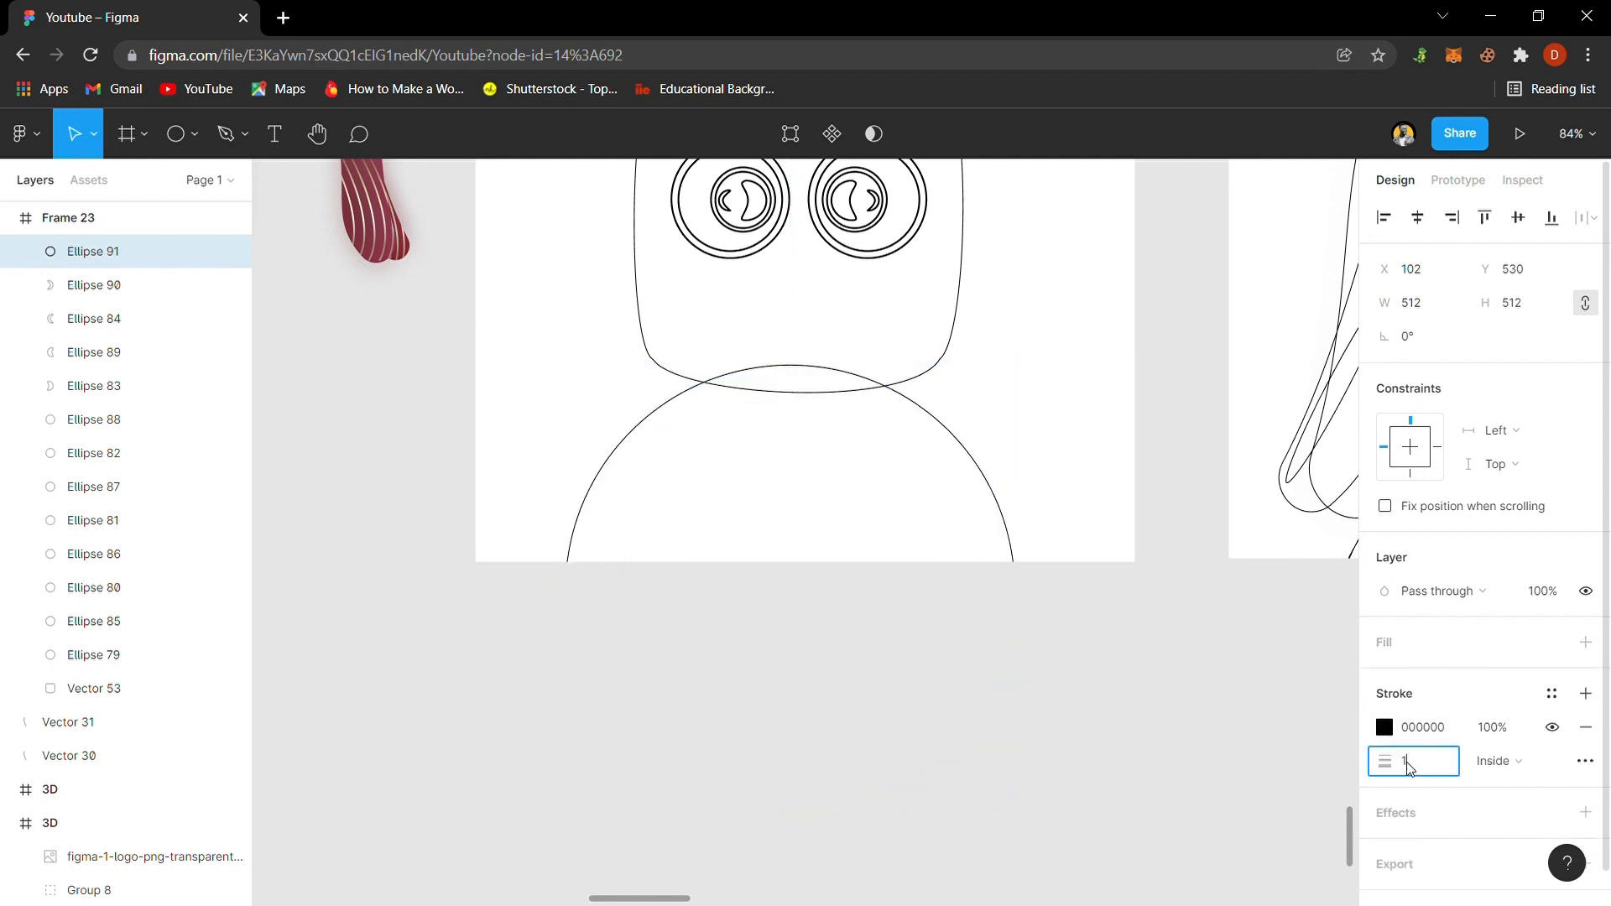
pyautogui.write('2')
pyautogui.press('Return')
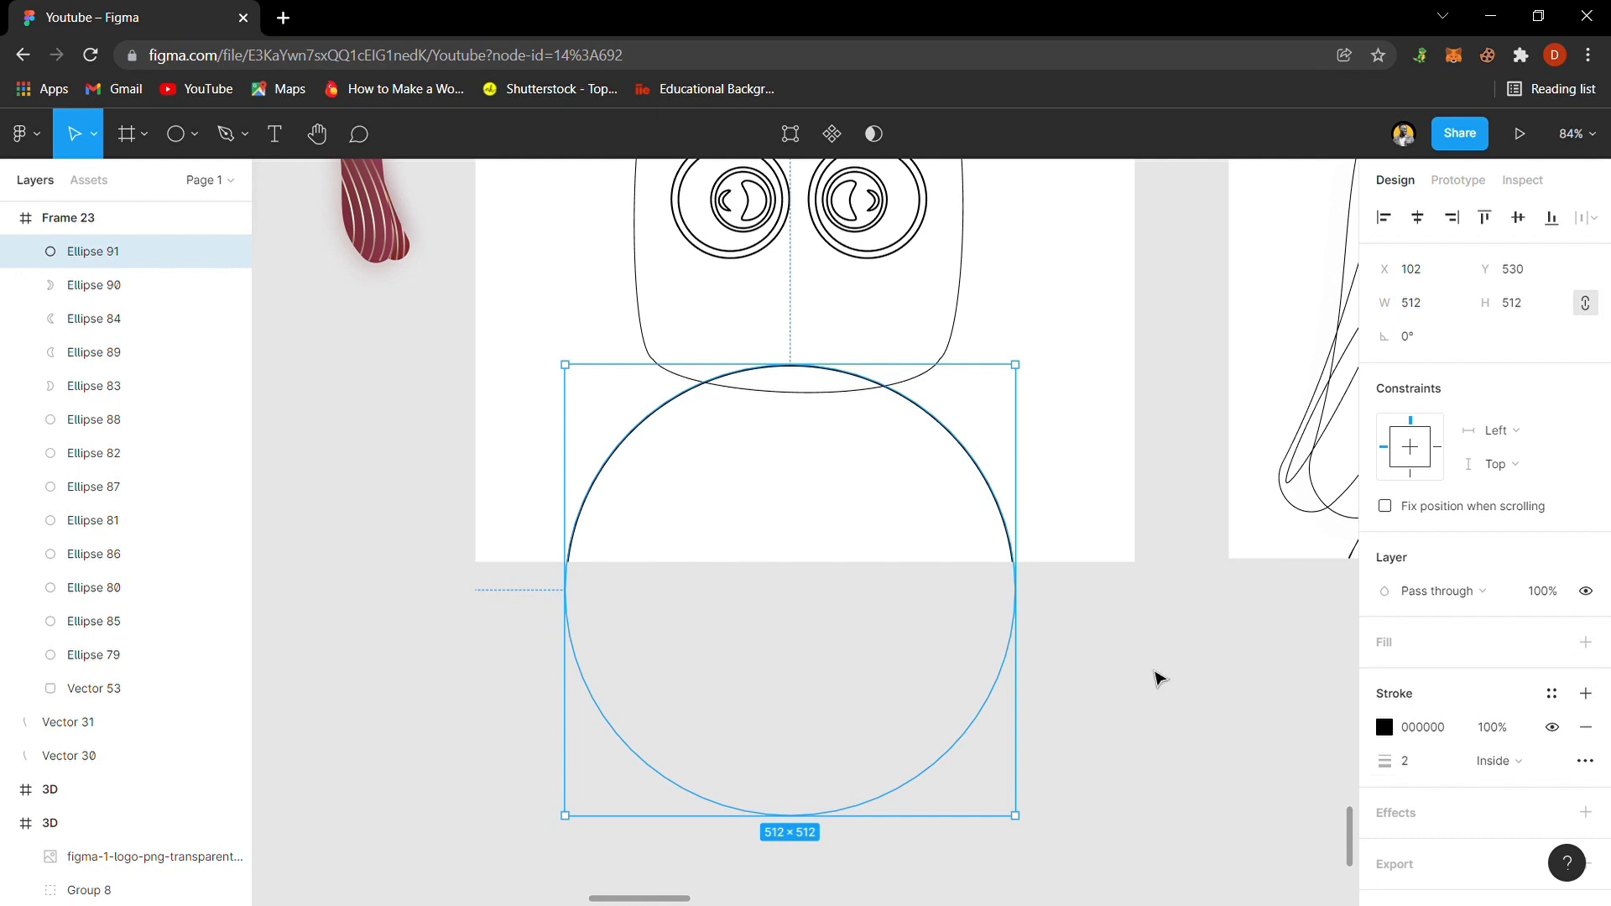
pyautogui.click(1145, 669)
pyautogui.scroll(4, 989, 549)
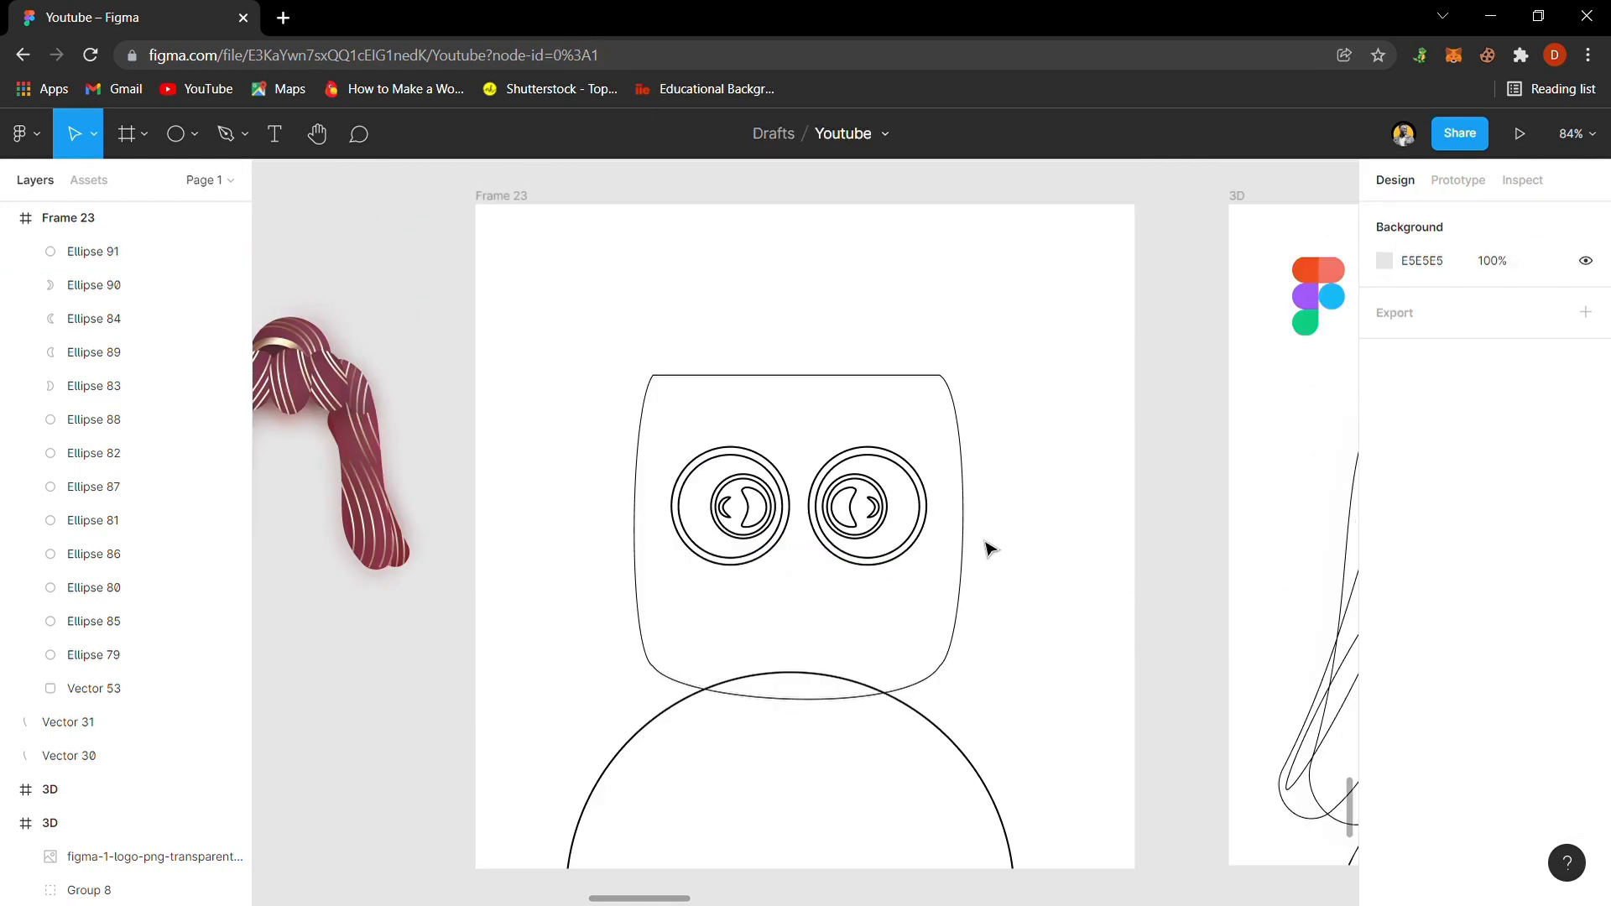
# - Set the stroke weight of all head, eye and body shapes to 1 px, undoing a trial 6 px
pyautogui.scroll(-1, 971, 600)
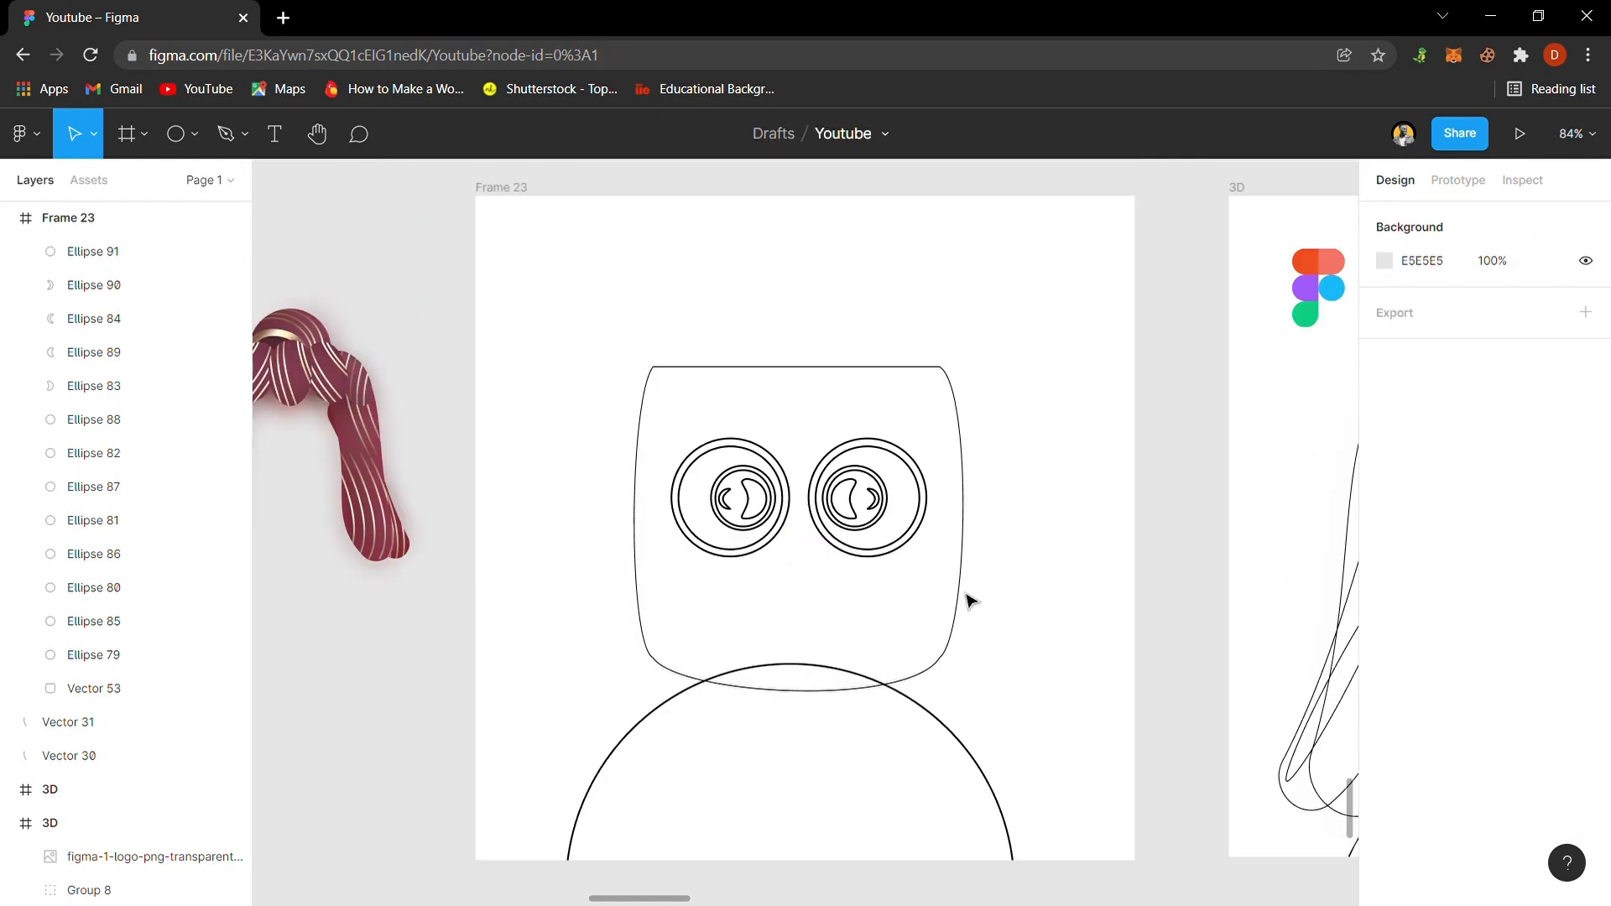
pyautogui.scroll(-1, 972, 607)
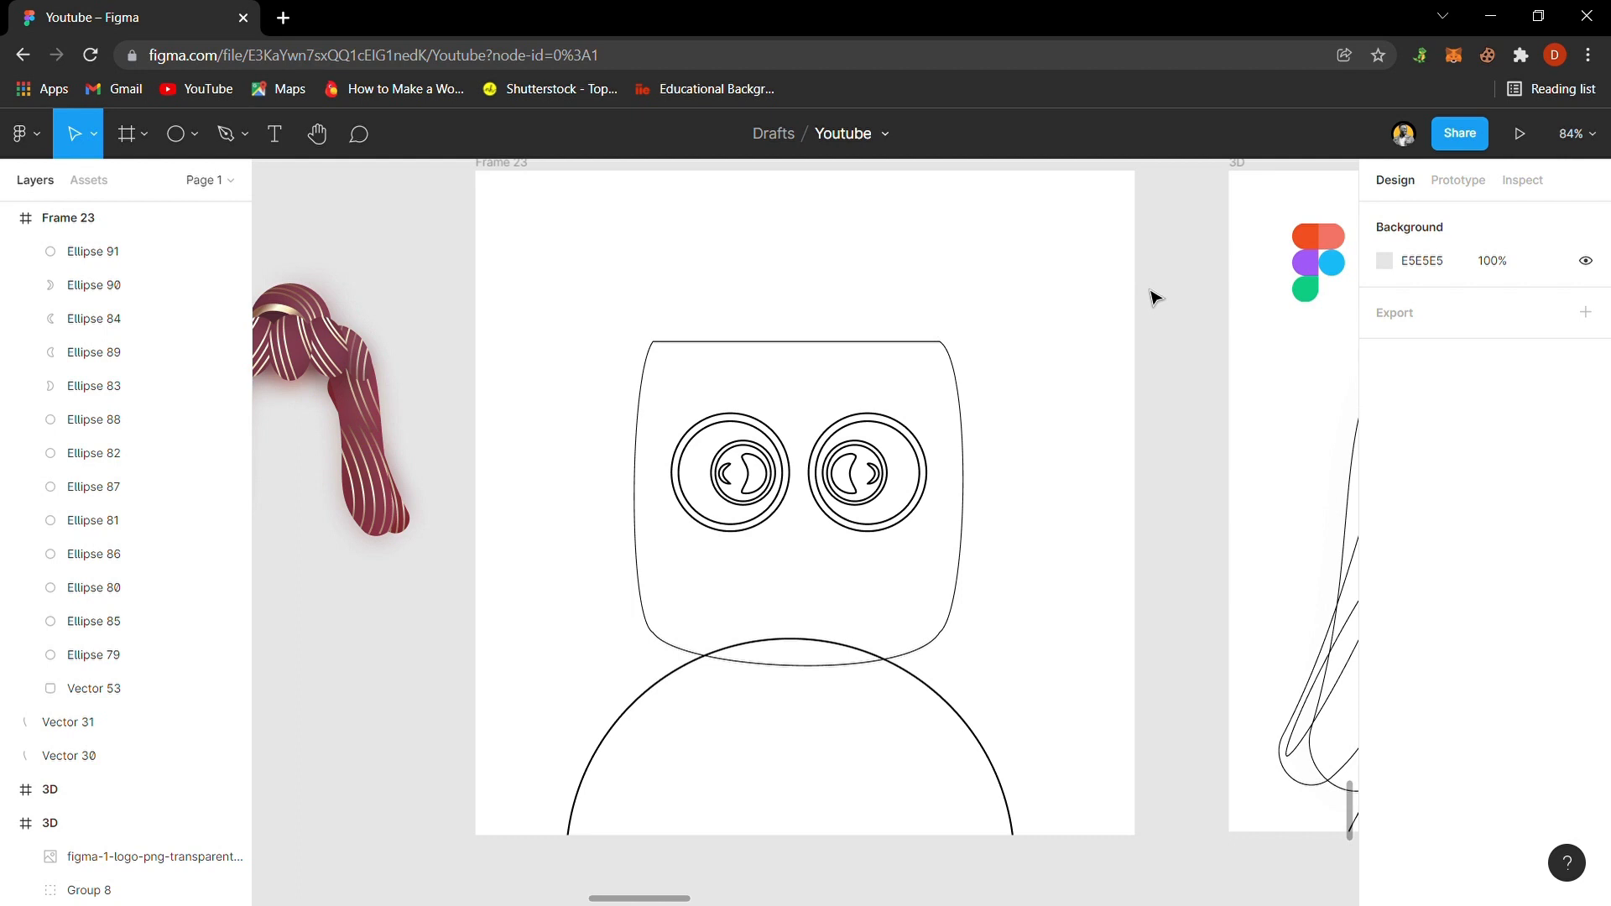
pyautogui.moveTo(1145, 283); pyautogui.dragTo(575, 870)
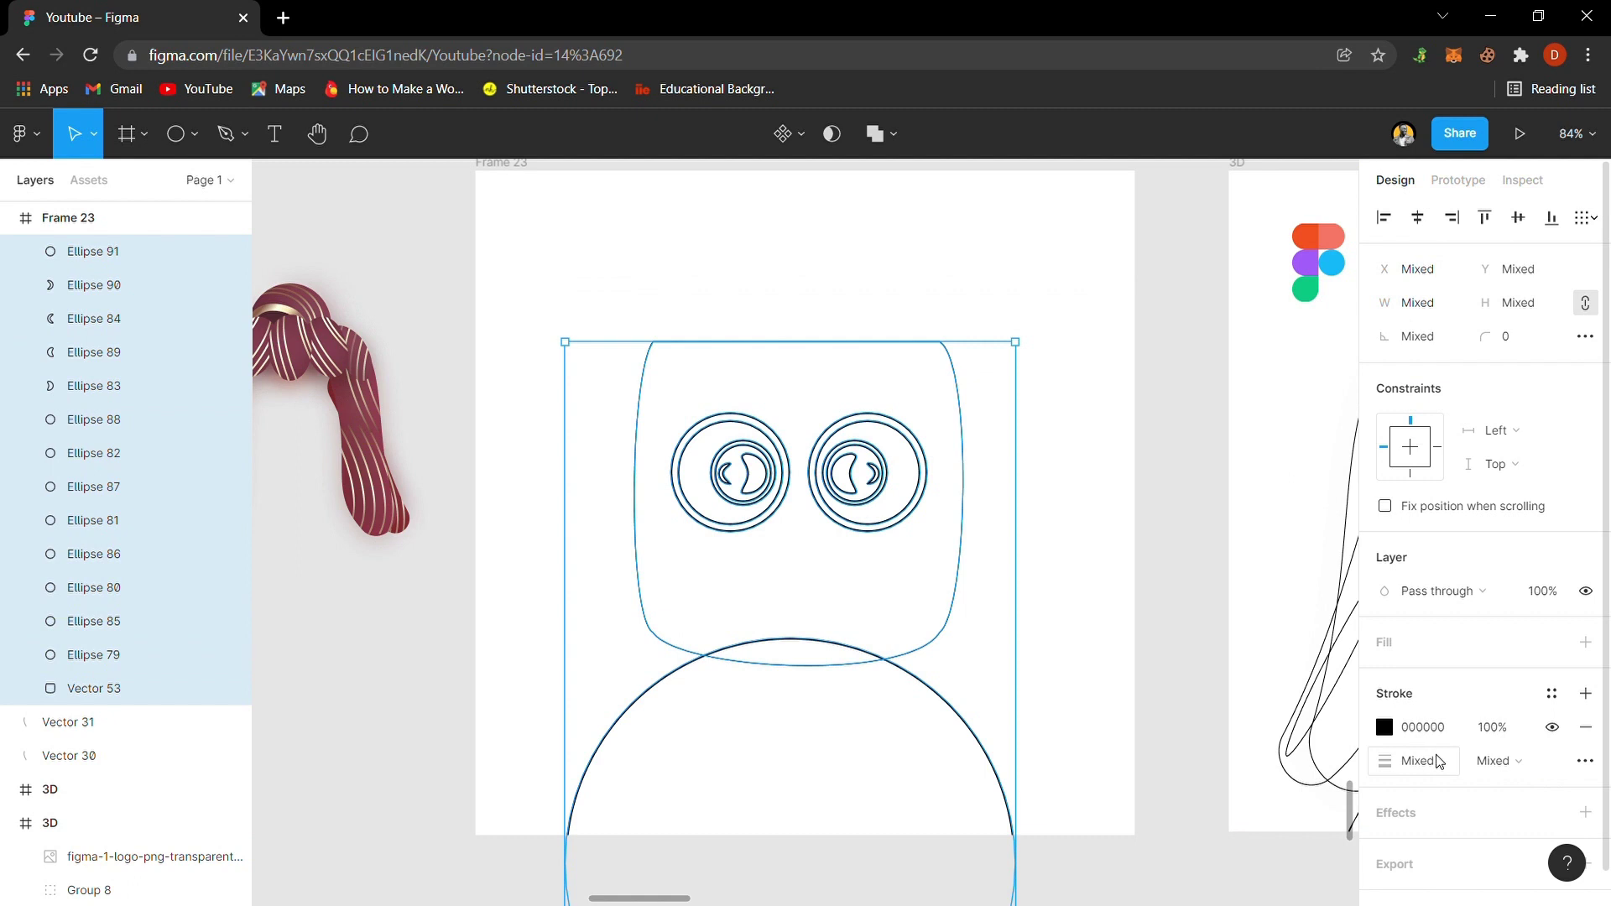
pyautogui.click(1431, 765)
pyautogui.write('1')
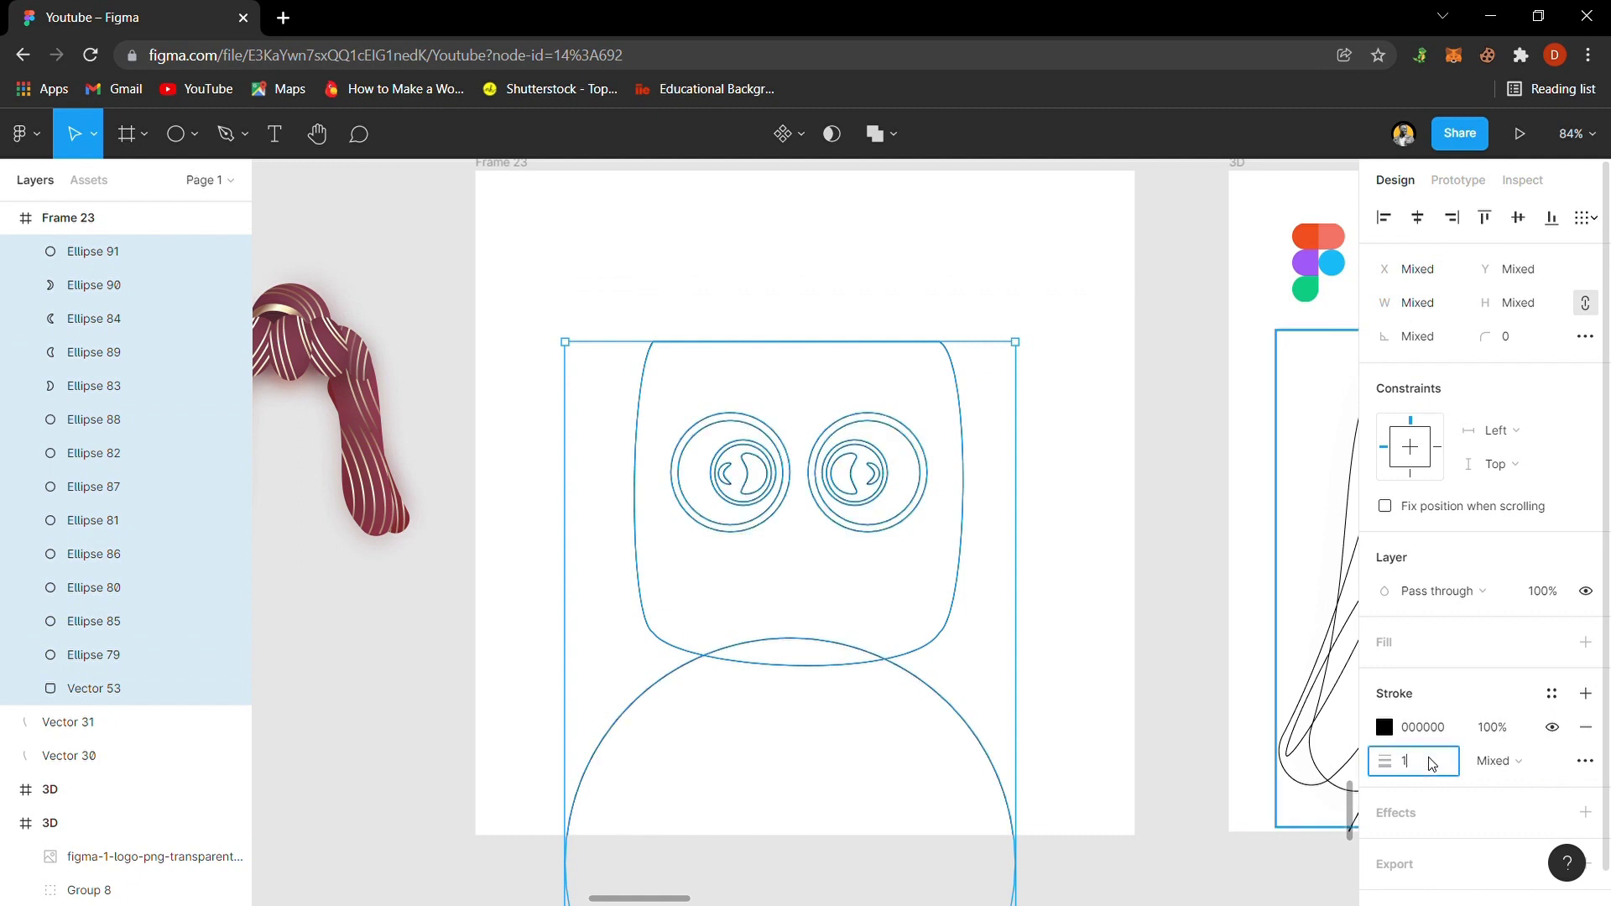
pyautogui.press('Return')
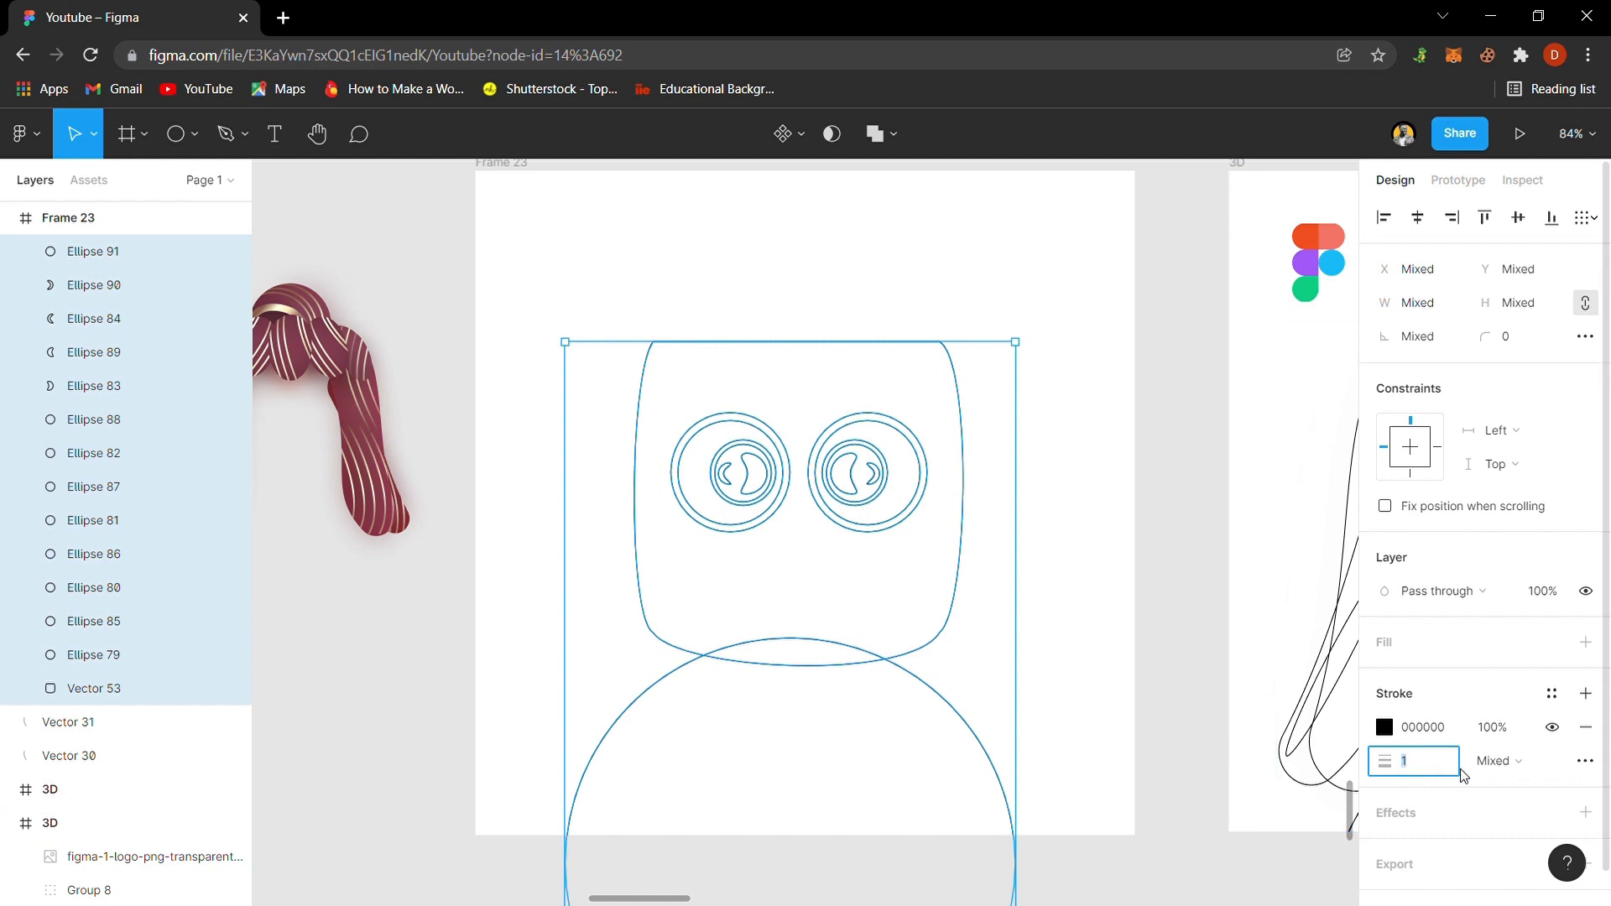
pyautogui.write('6')
pyautogui.press('Return')
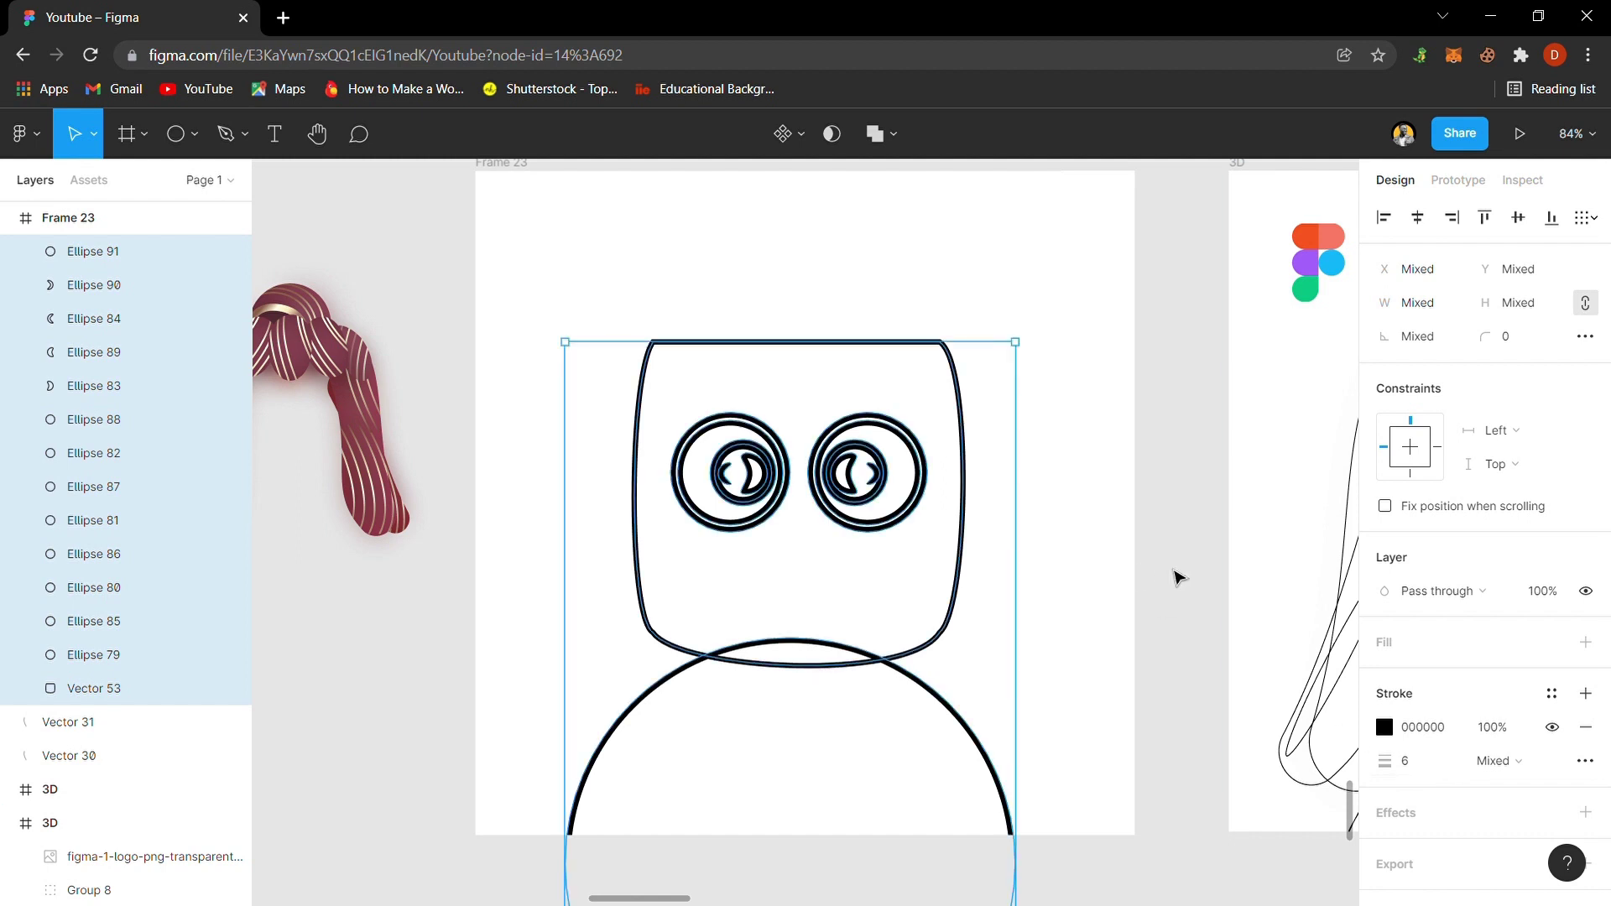
pyautogui.hotkey('ctrl', 'z')
pyautogui.click(1176, 573)
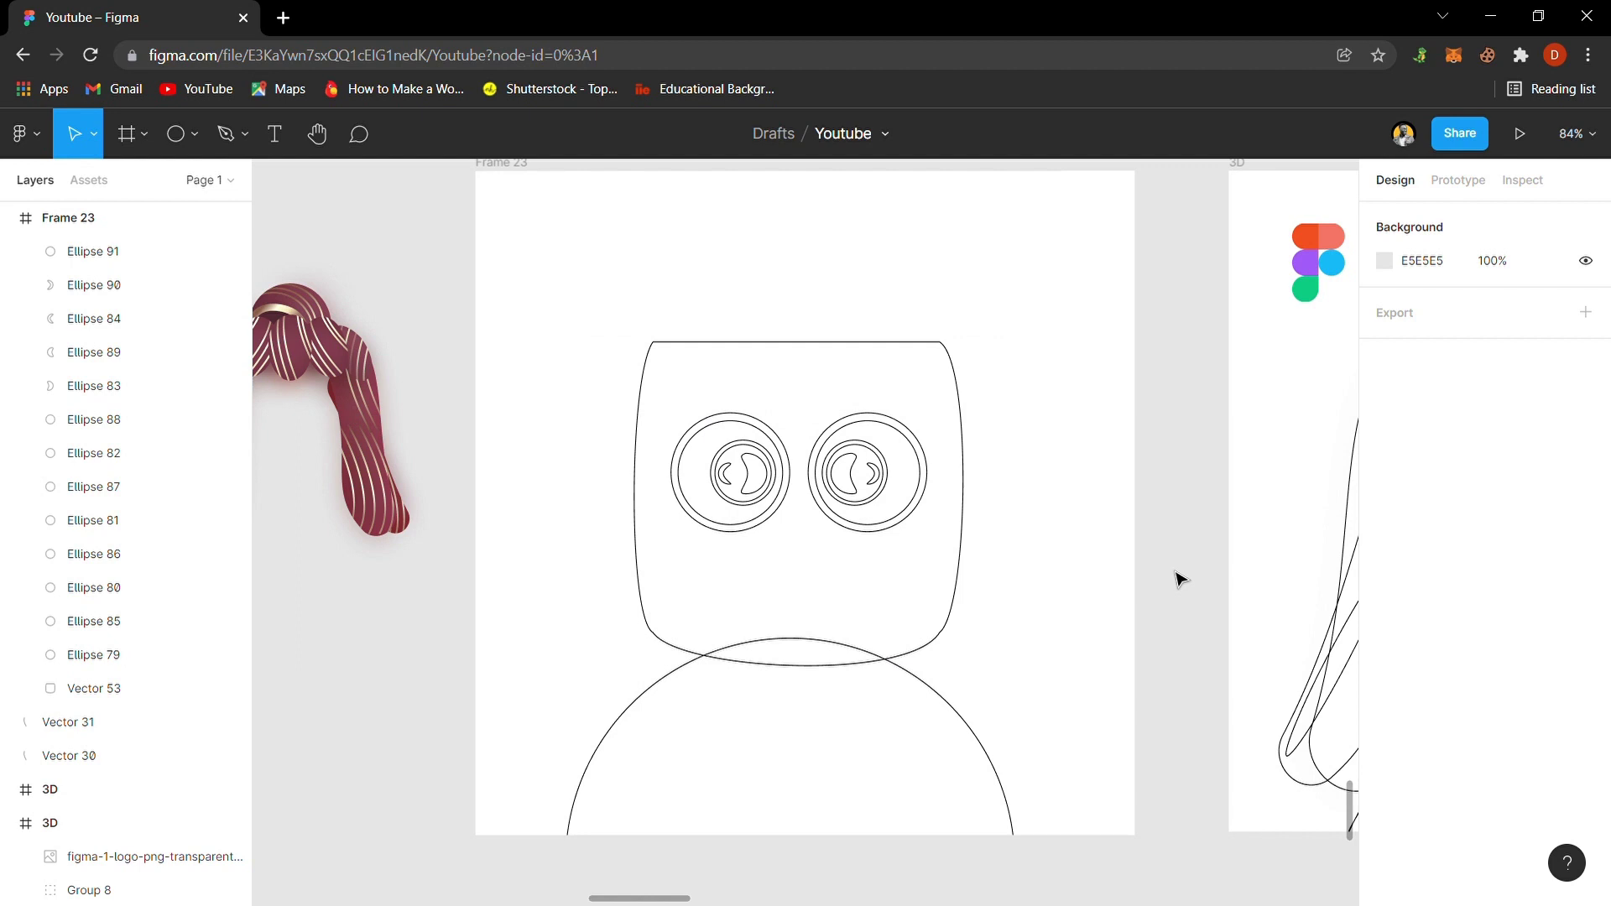
# - Duplicate the Figma logo from the 3D frame into Frame 23's top-left corner
pyautogui.click(1337, 280)
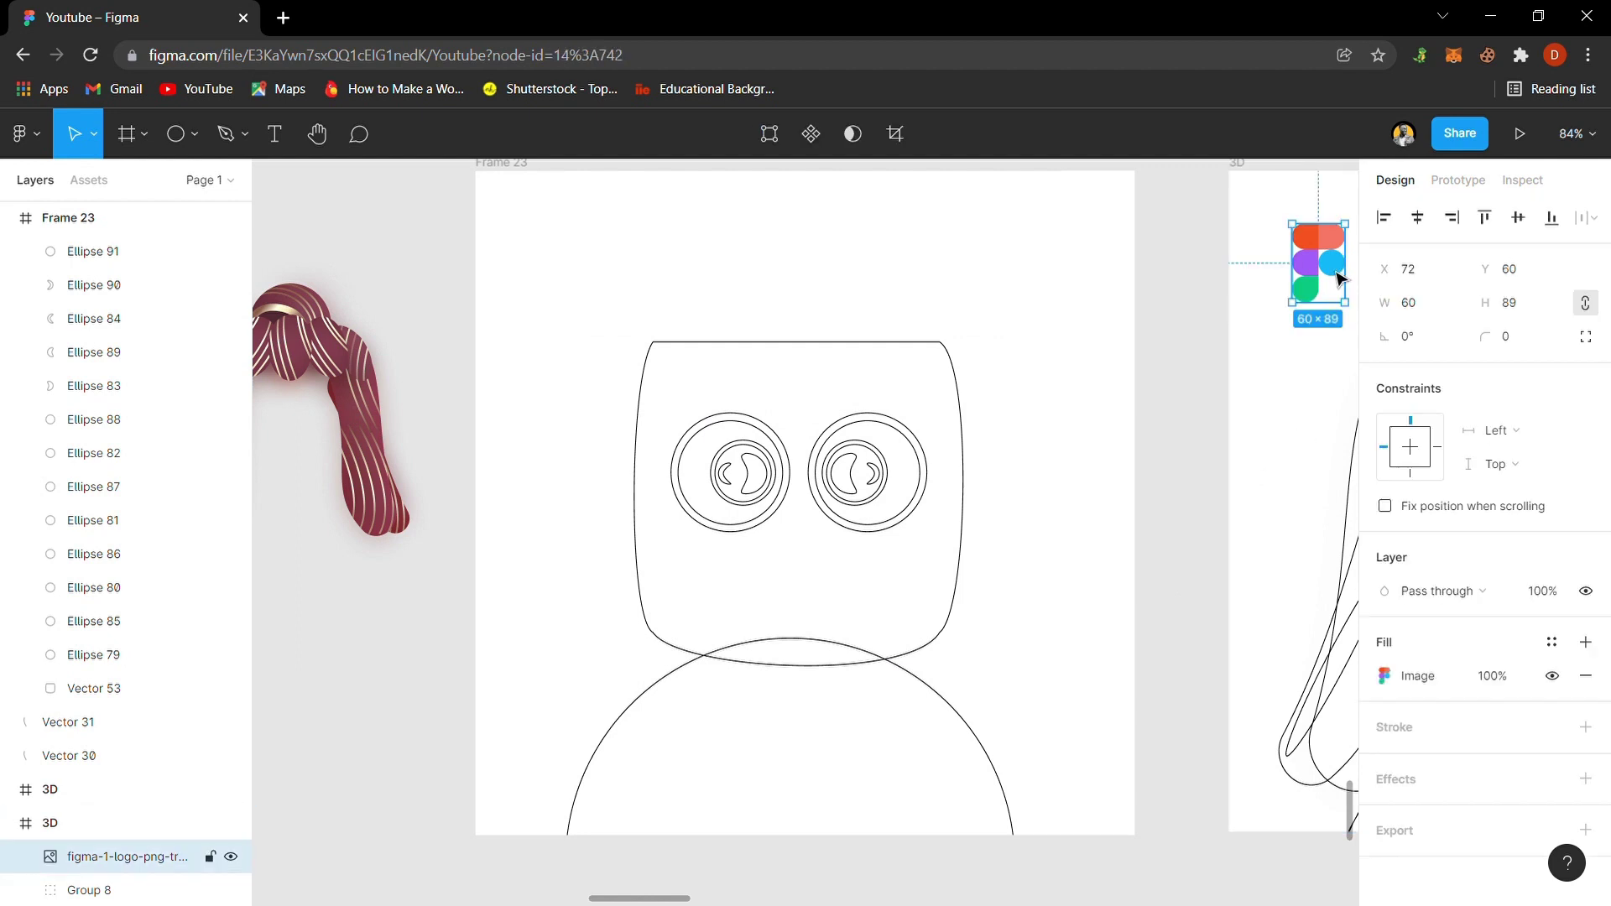
pyautogui.hscroll(1, 1337, 279)
pyautogui.hotkey('ctrl', 'd')
pyautogui.moveTo(1286, 280); pyautogui.dragTo(499, 267)
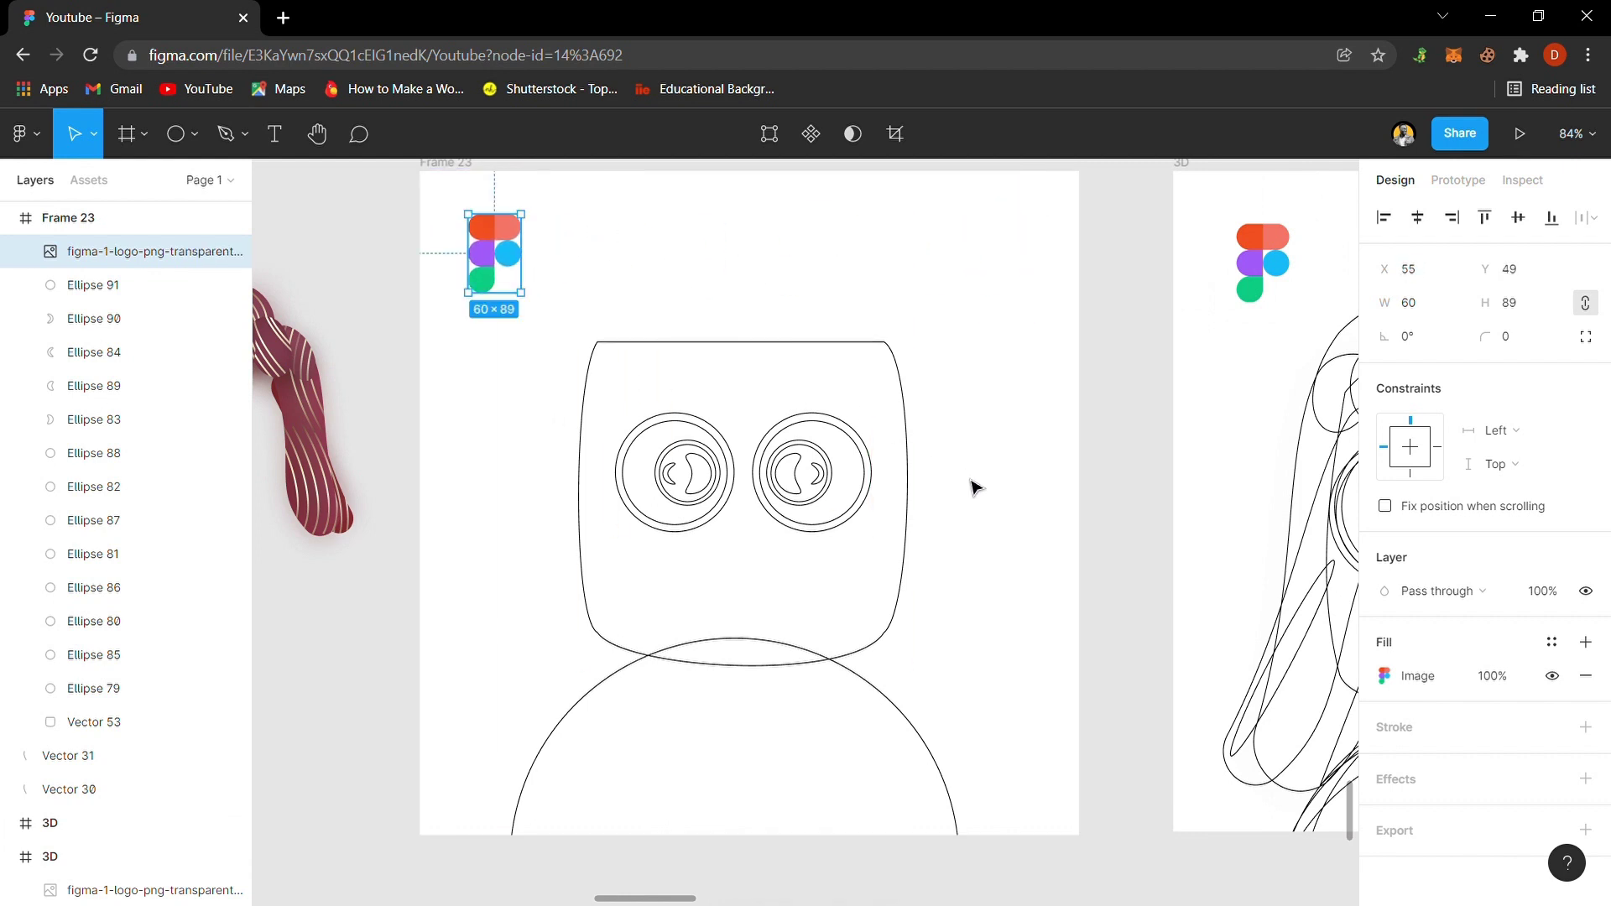
# - Try repositioning Frame 23 and the 3D frame, then undo the frame moves
pyautogui.press('-')
pyautogui.press('-')
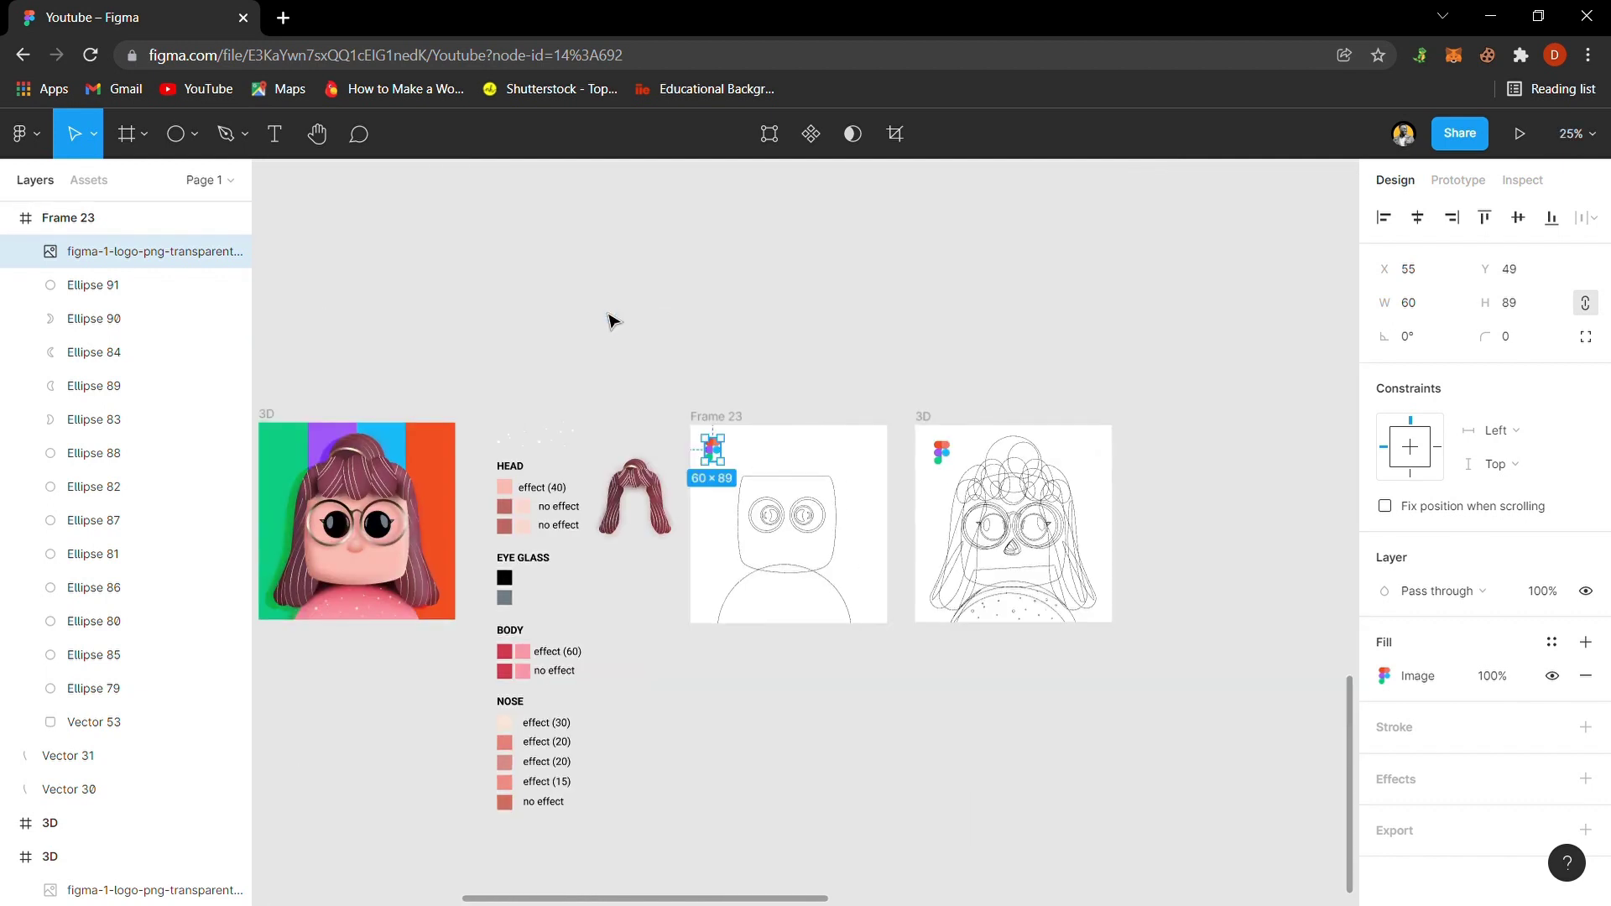
pyautogui.moveTo(738, 428); pyautogui.dragTo(1218, 462)
pyautogui.moveTo(937, 433); pyautogui.dragTo(718, 432)
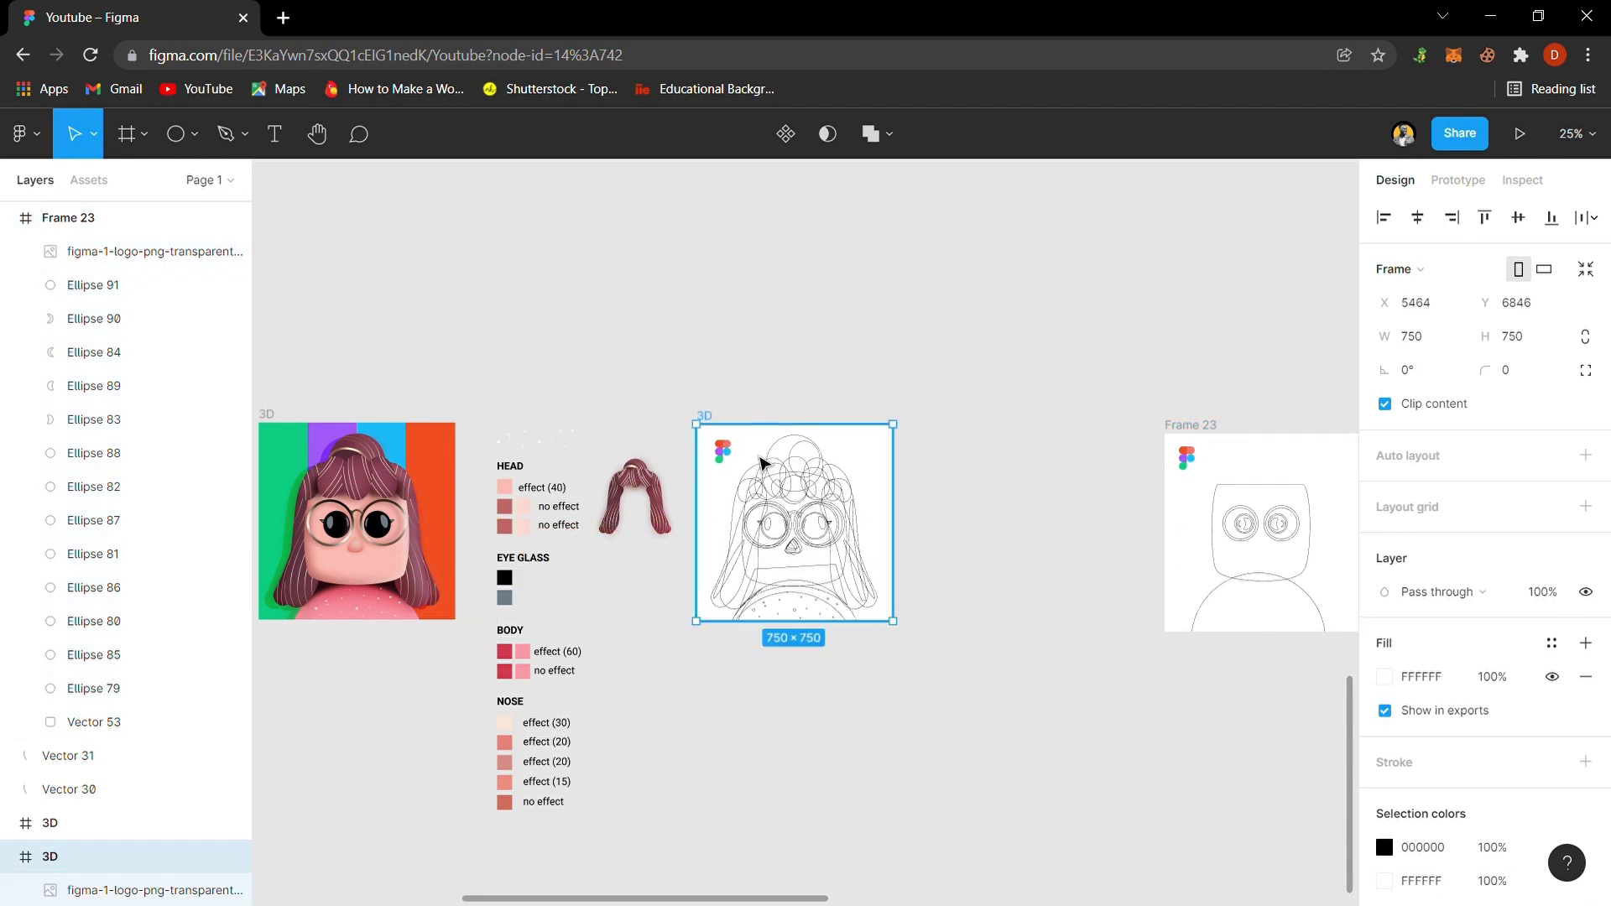
pyautogui.hotkey('shift', '2')
pyautogui.click(1197, 592)
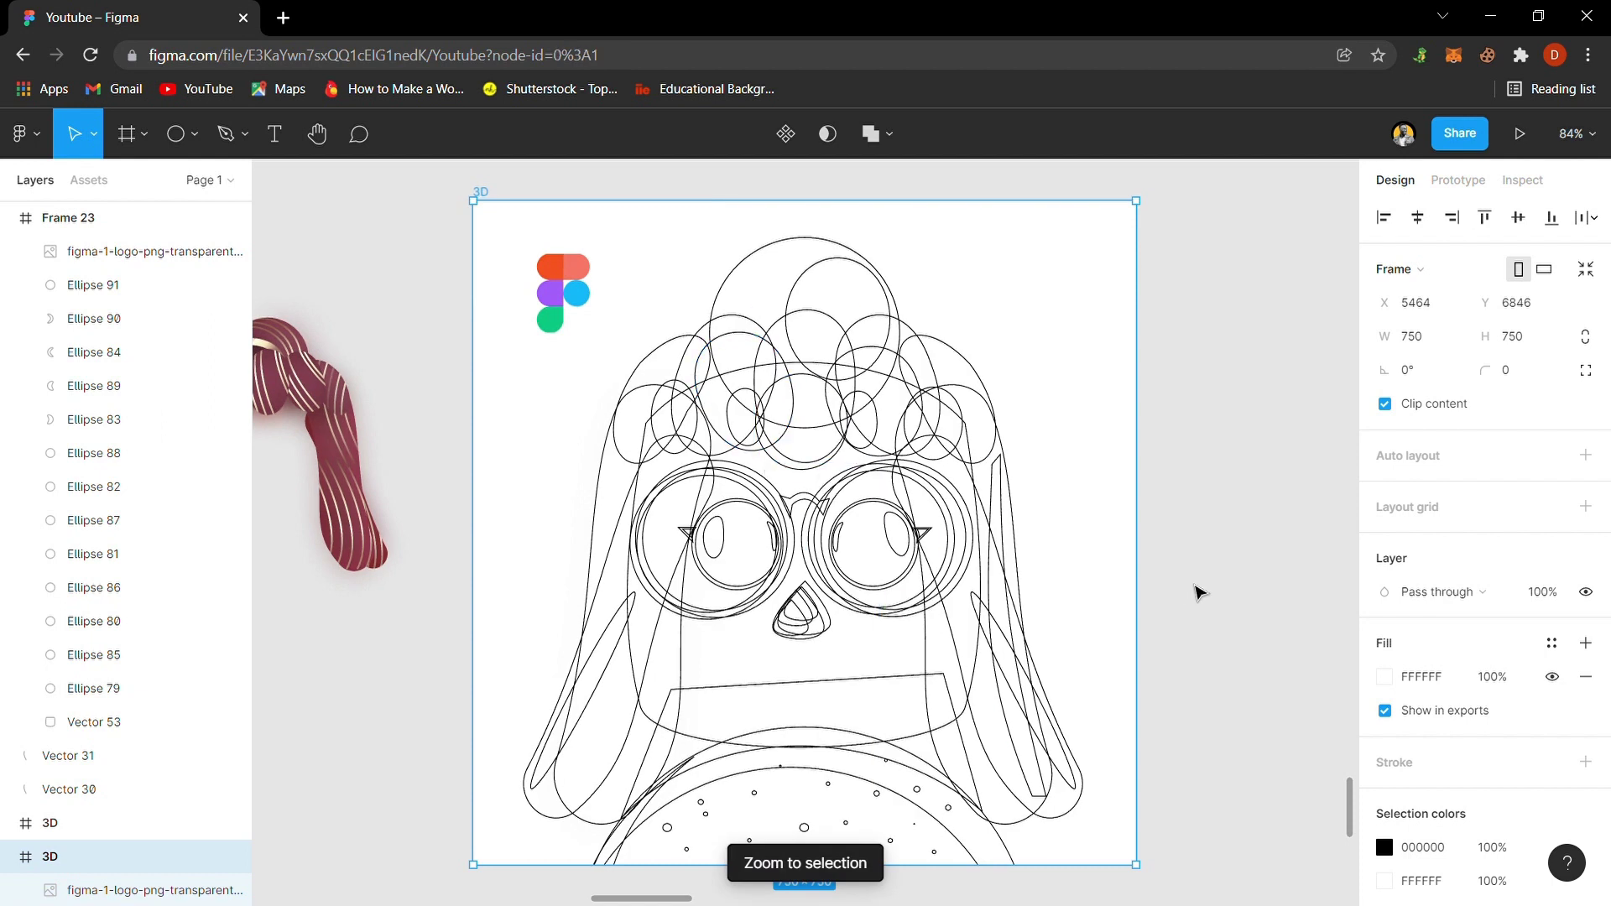
pyautogui.press('-')
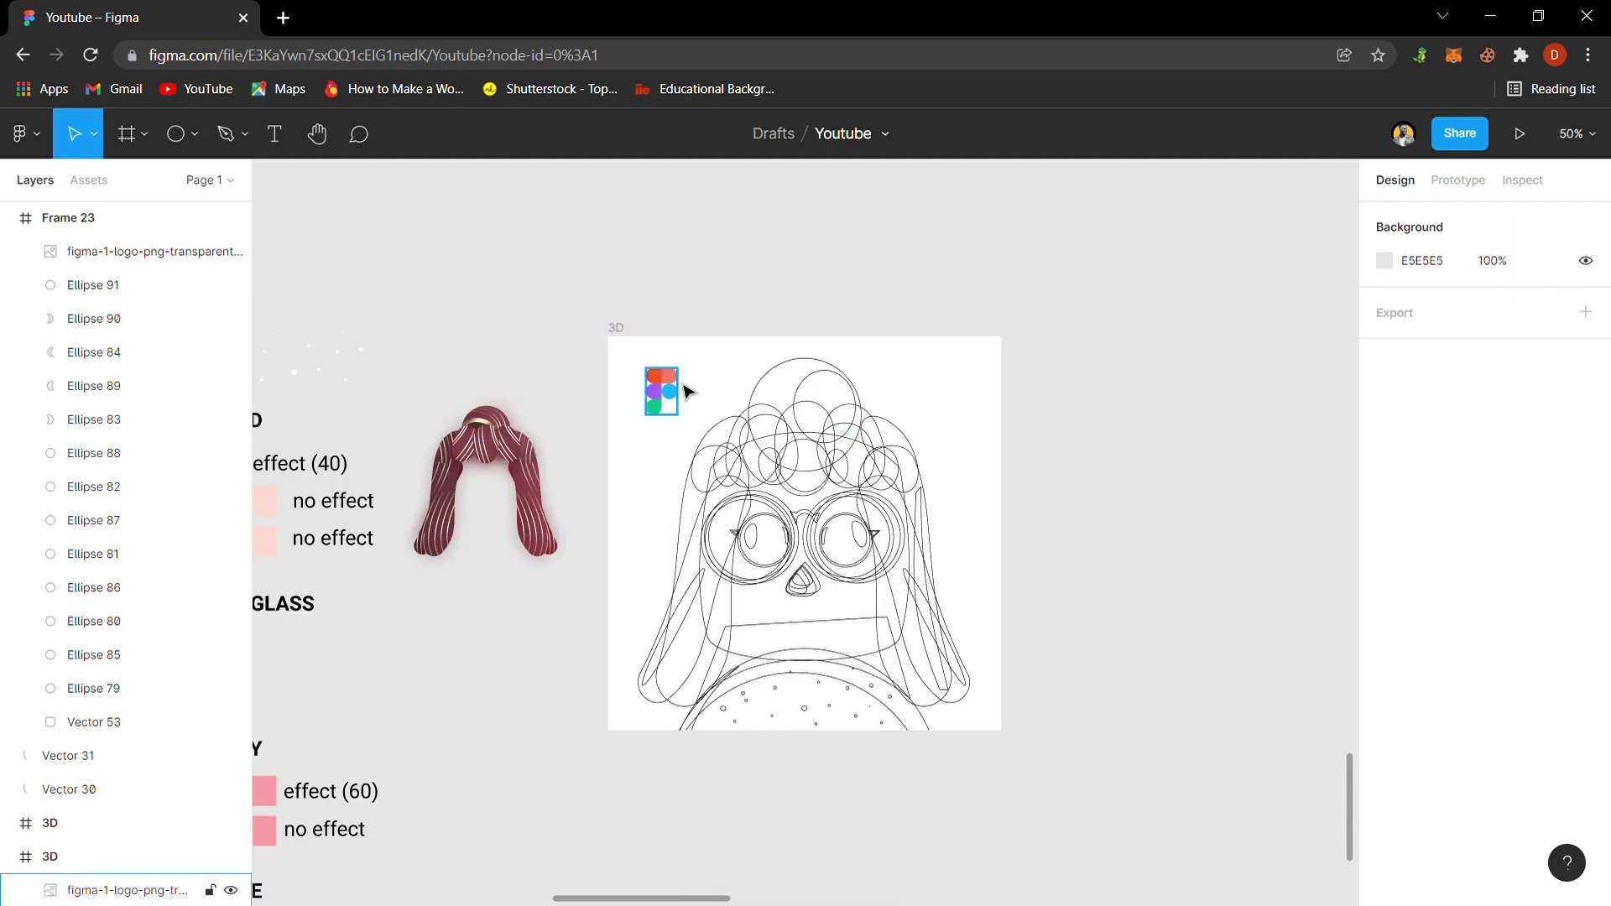
pyautogui.hotkey('ctrl', 'z')
pyautogui.hotkey('ctrl', 'z')
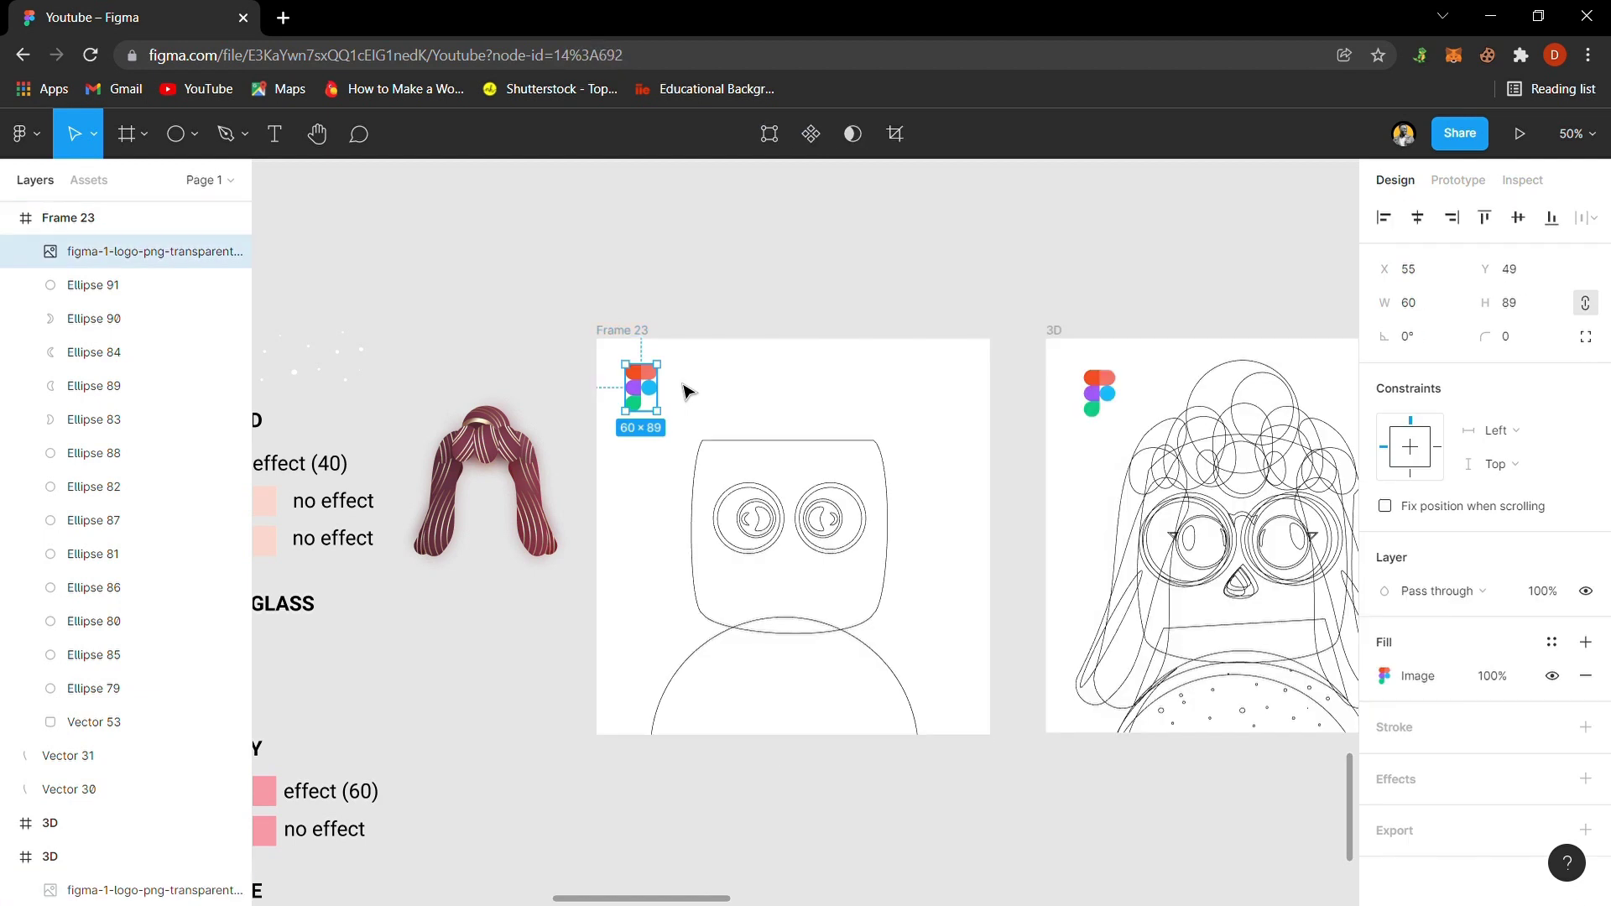
pyautogui.click(797, 419)
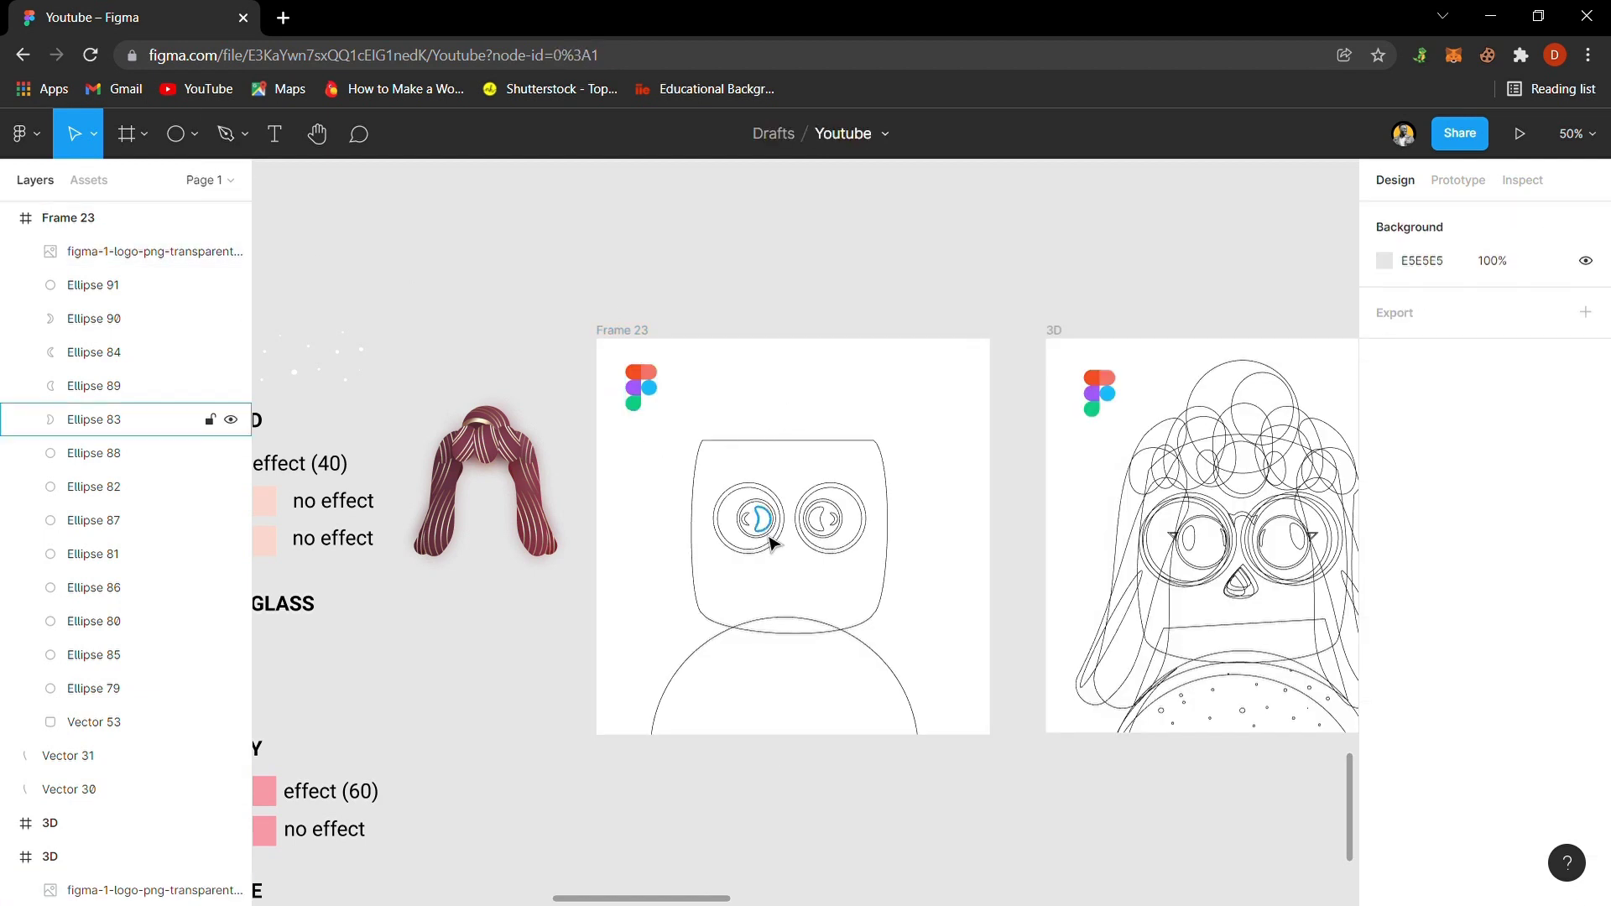
pyautogui.click(193, 135)
# - Draw an 87 × 374 rectangle over the head's right edge with corner radius 100
pyautogui.click(120, 192)
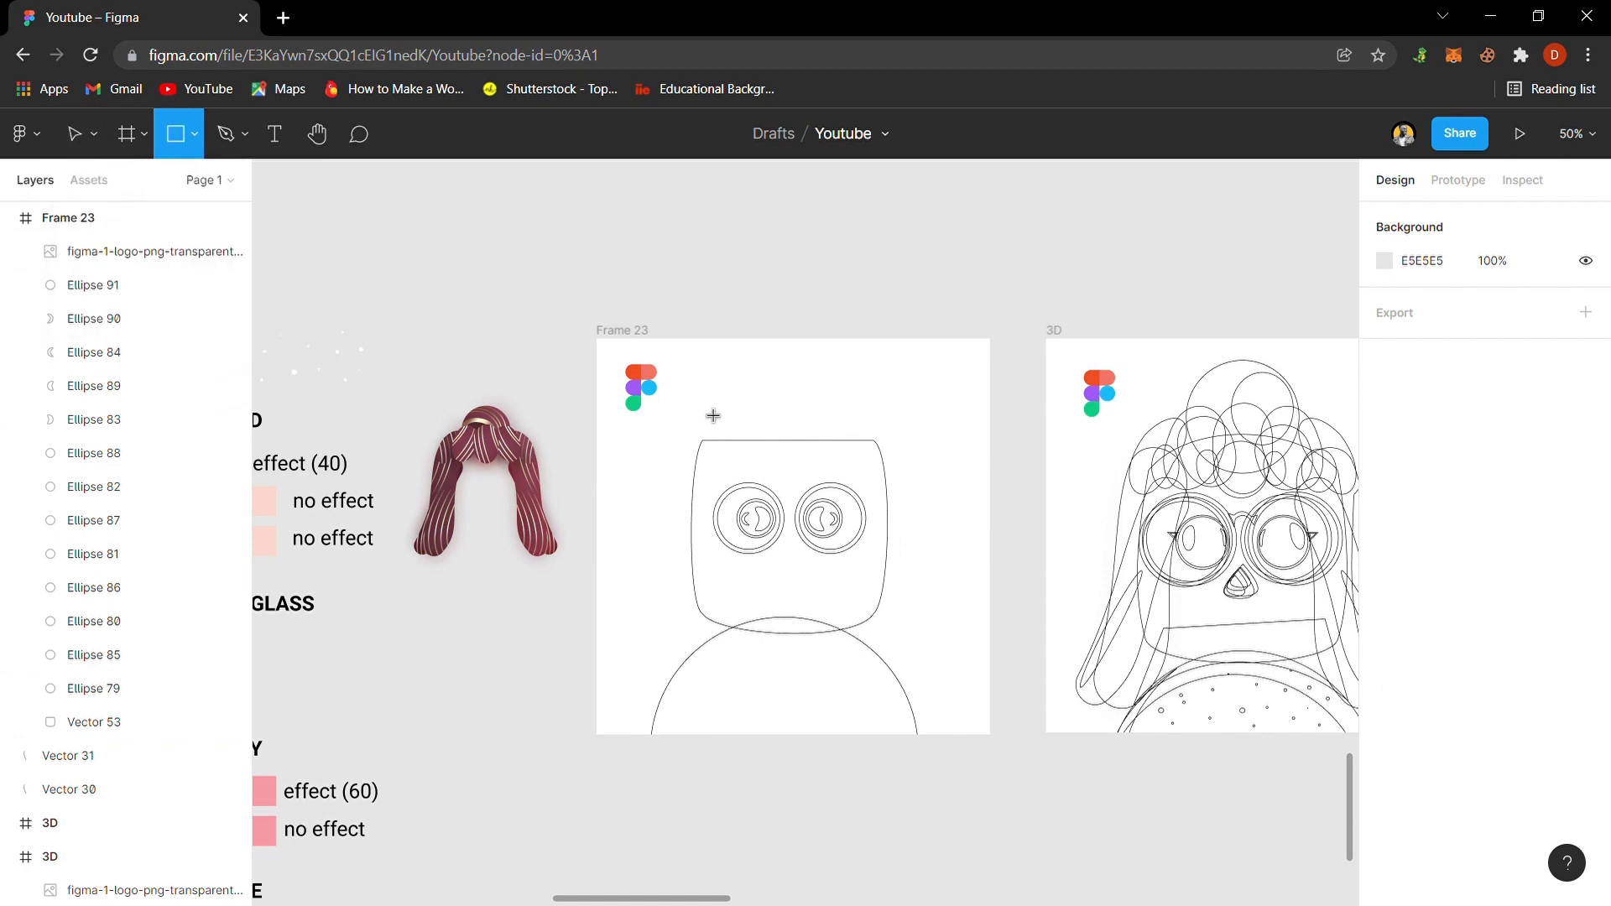
pyautogui.hotkey('shift', '0')
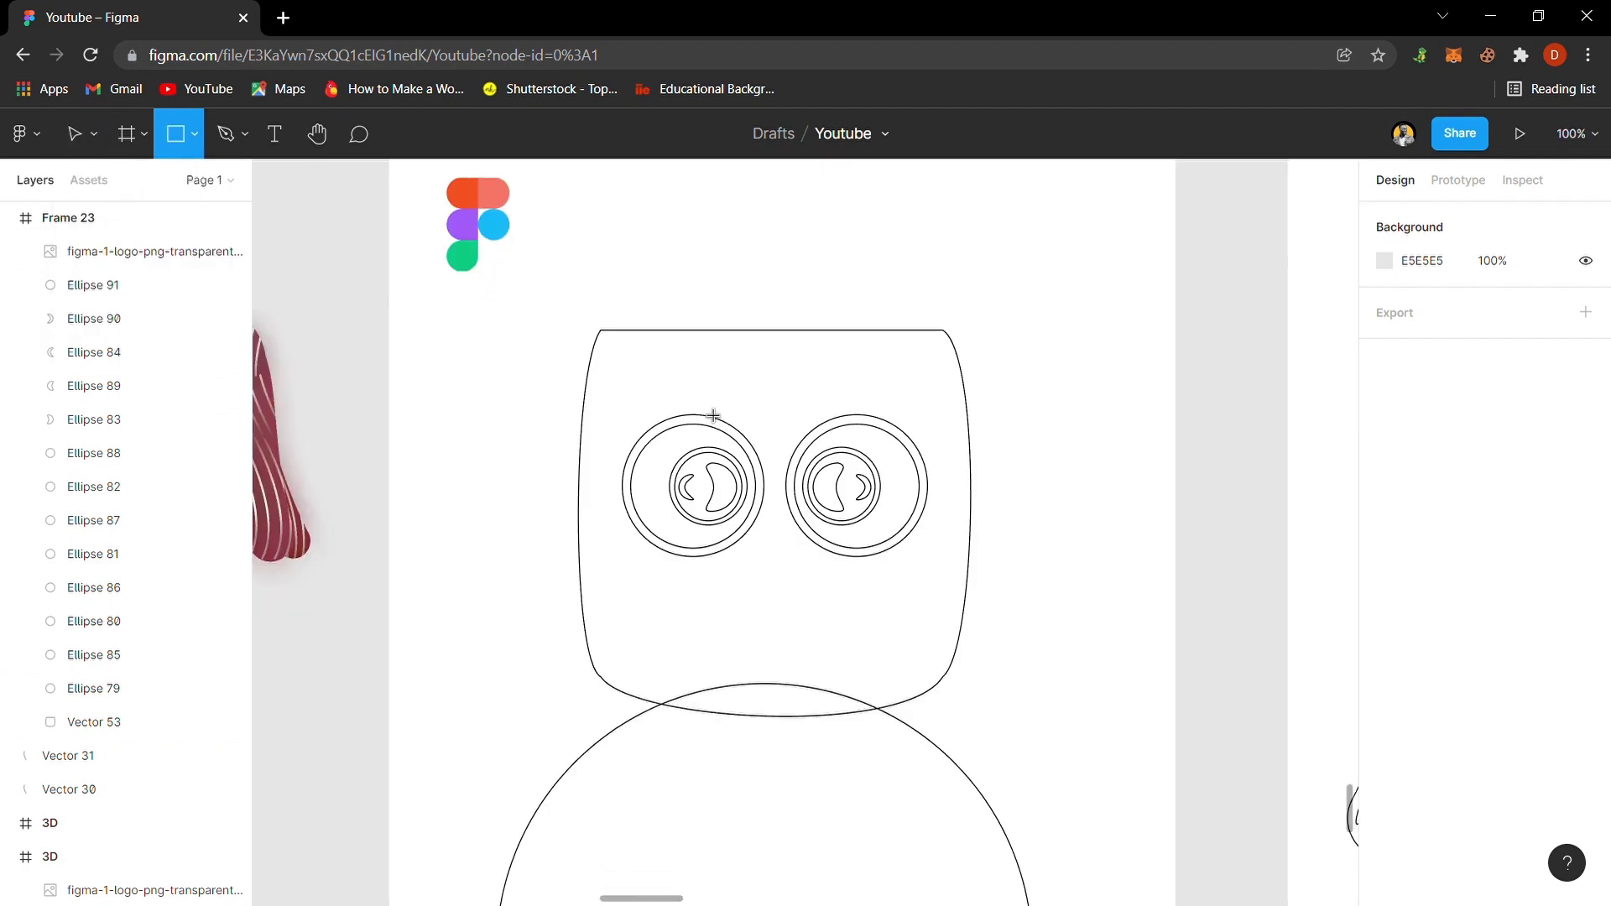
pyautogui.moveTo(906, 391)
pyautogui.mouseDown()
pyautogui.moveTo(1046, 773)
pyautogui.moveTo(998, 784)
pyautogui.mouseUp()
pyautogui.click(1519, 351)
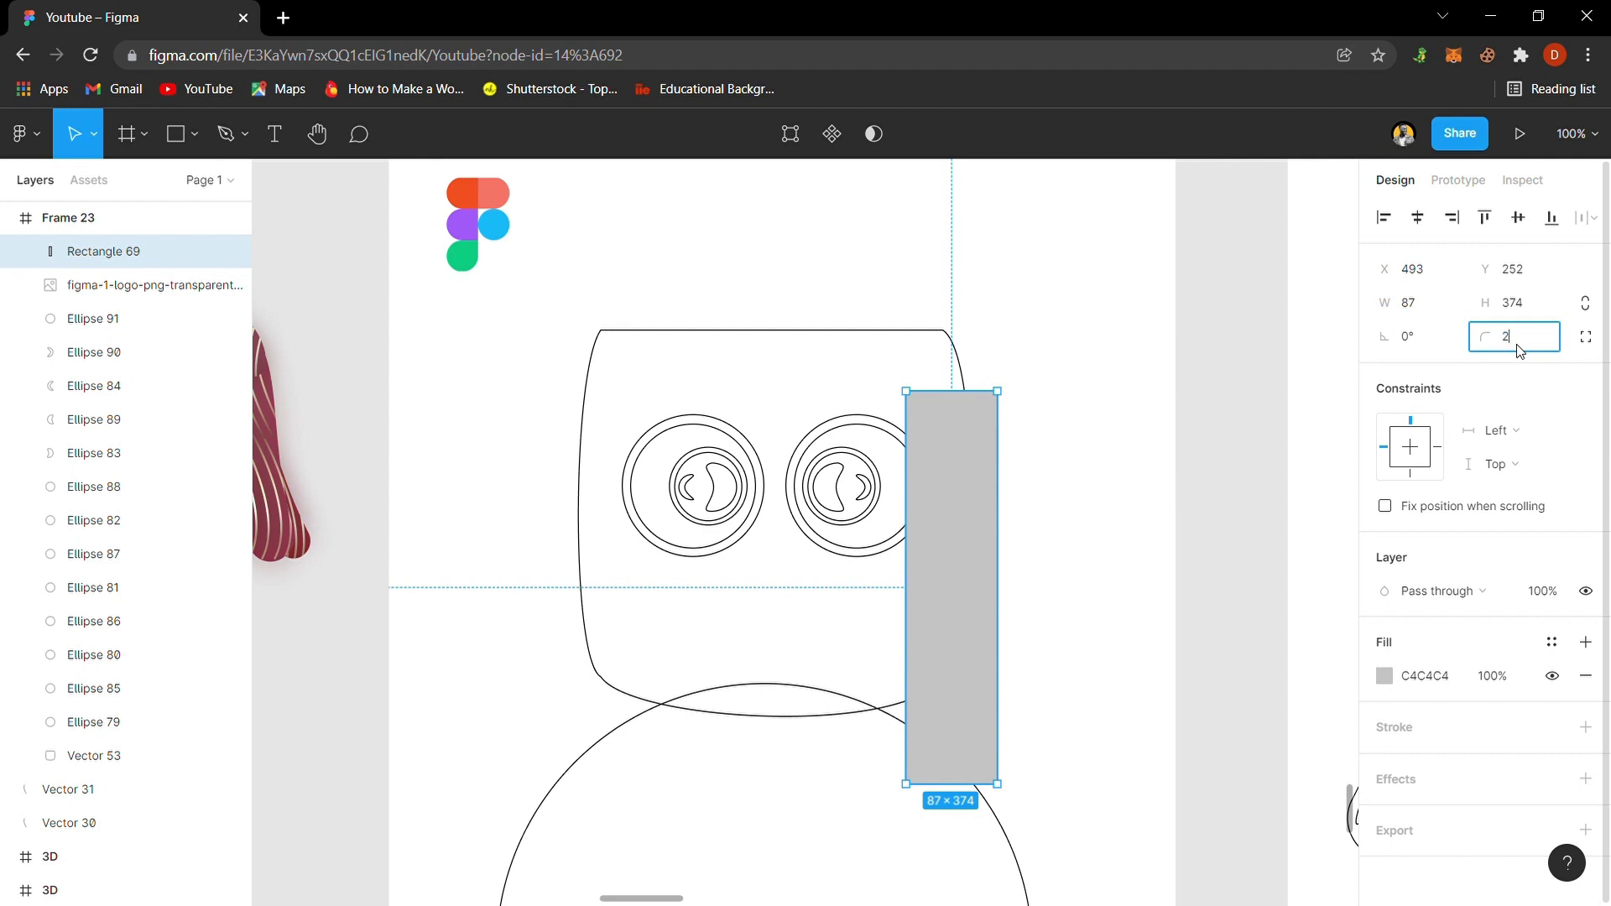
pyautogui.write('100')
pyautogui.press('Return')
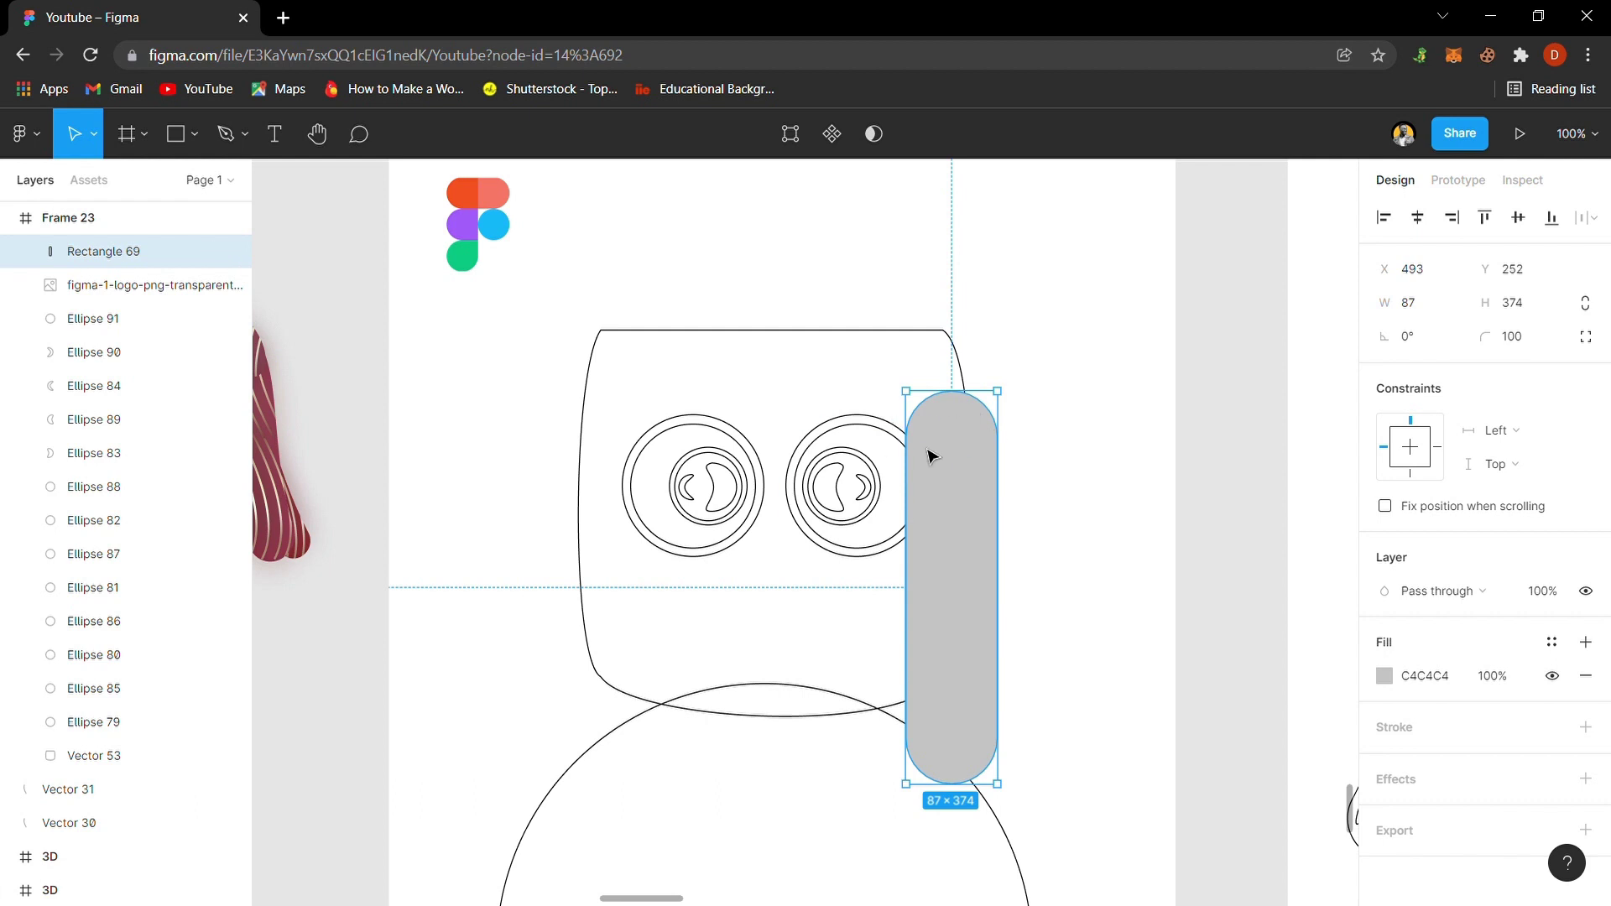
pyautogui.click(1094, 460)
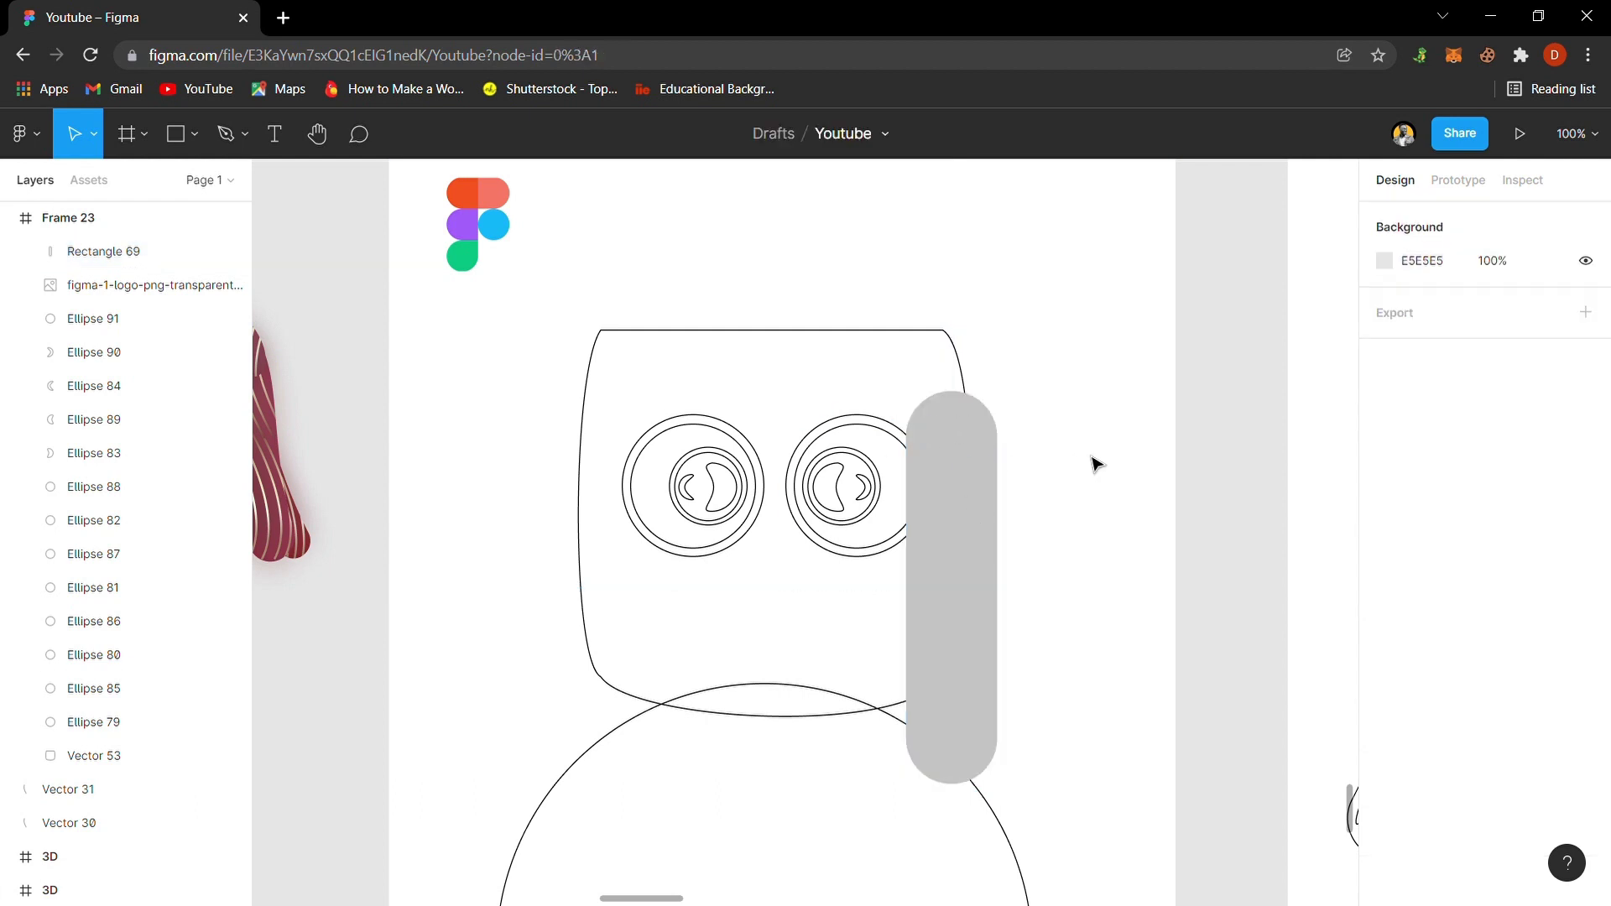
pyautogui.click(965, 501)
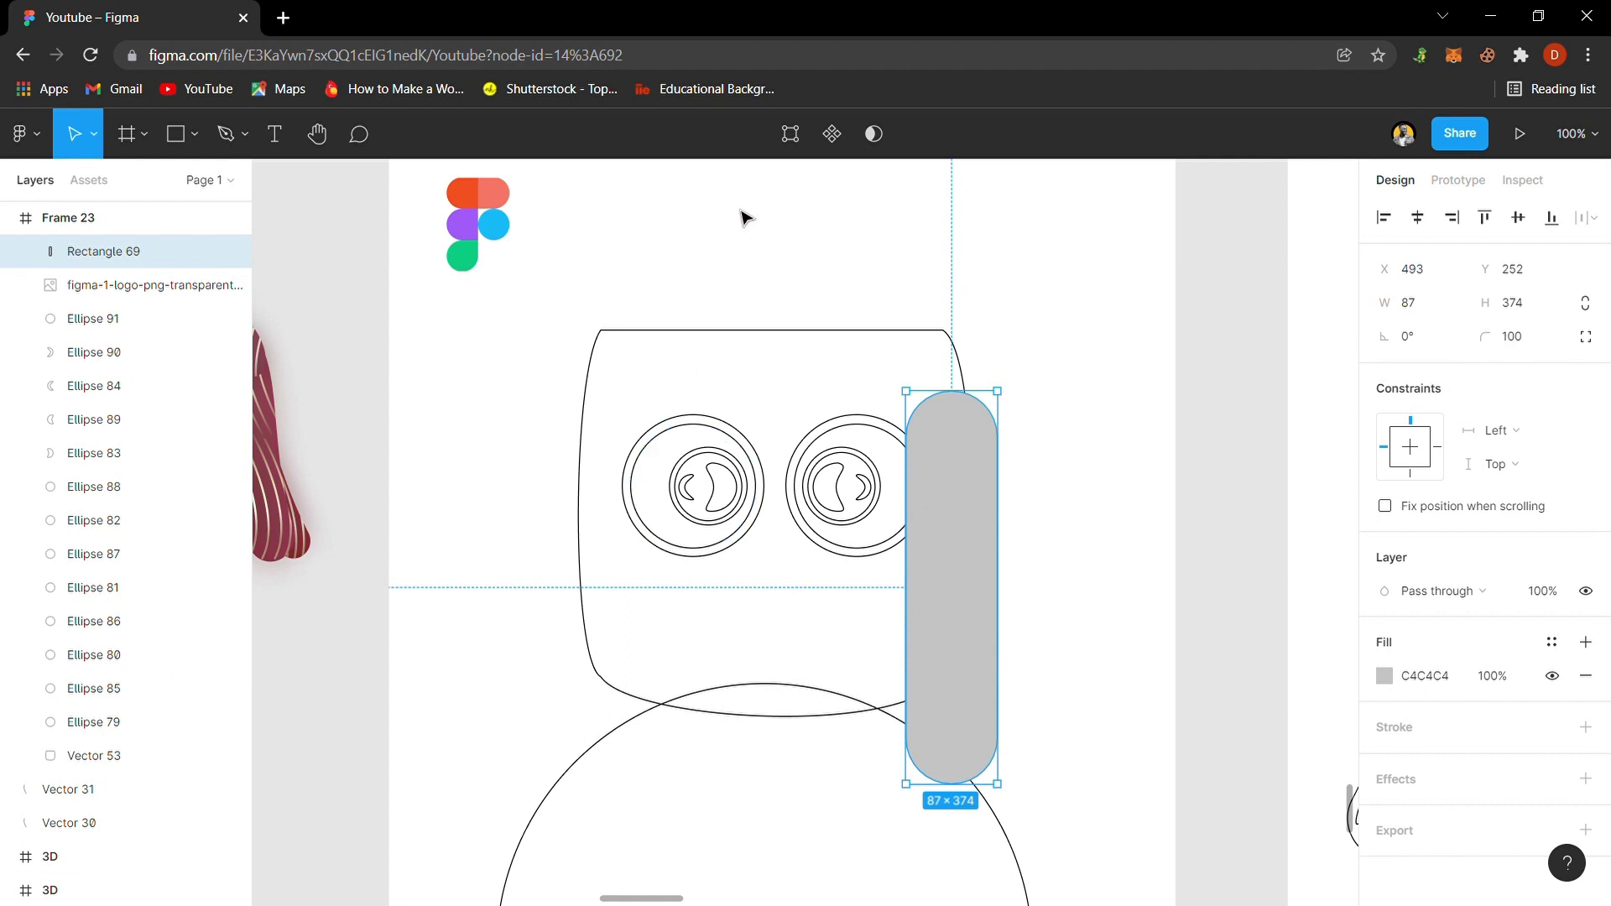
pyautogui.click(789, 134)
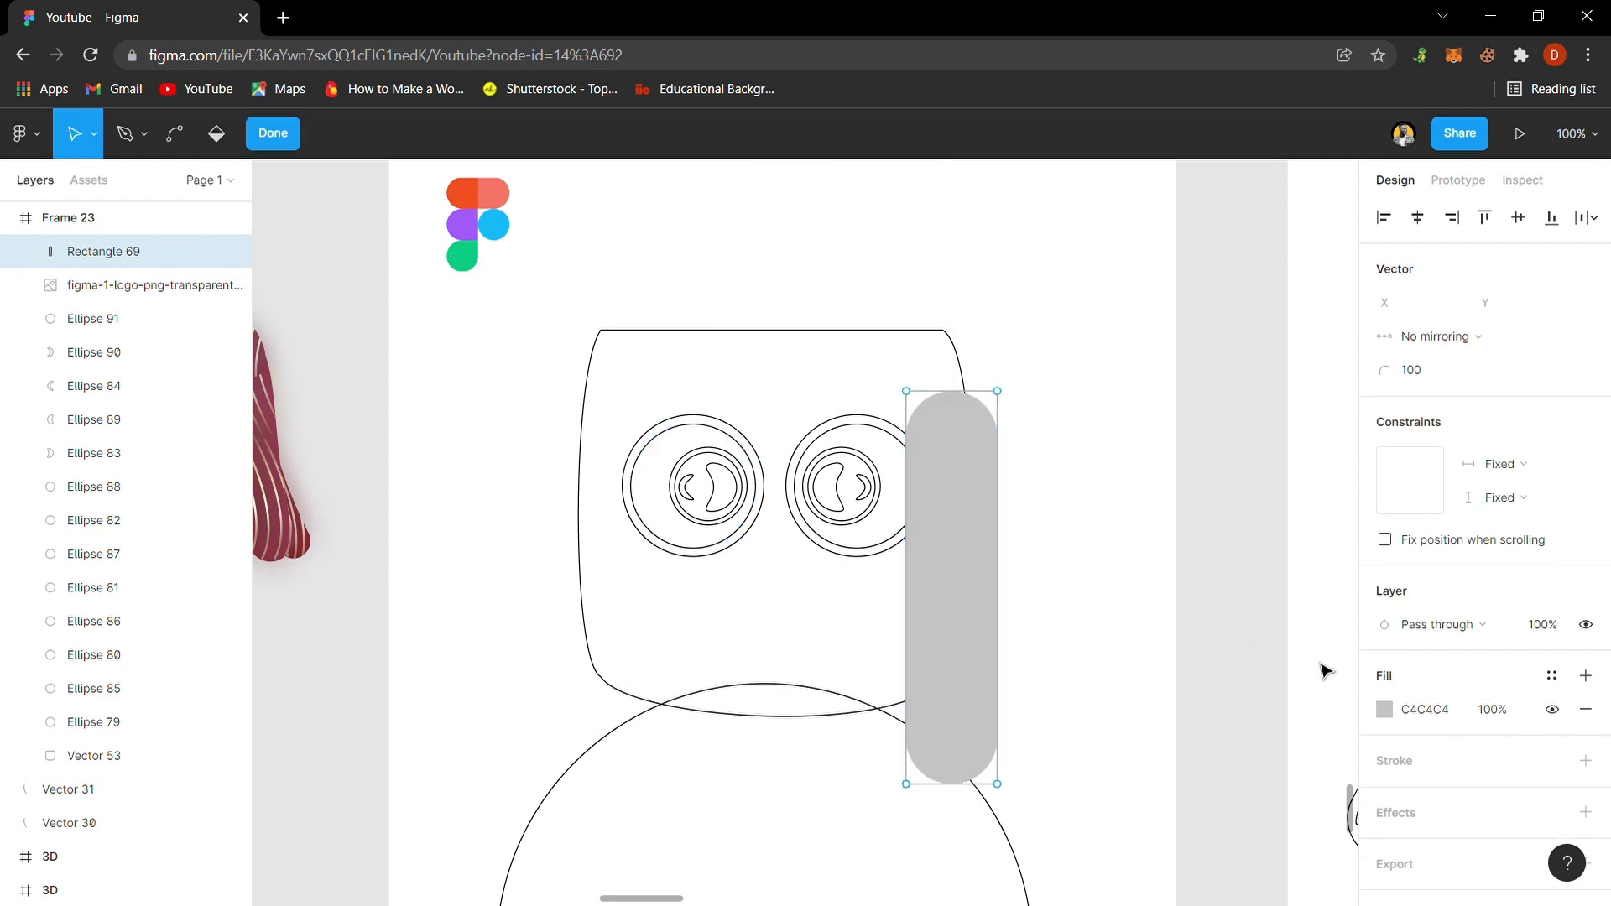
# - Give the pill a black 2 px stroke and remove its grey fill
pyautogui.click(1427, 763)
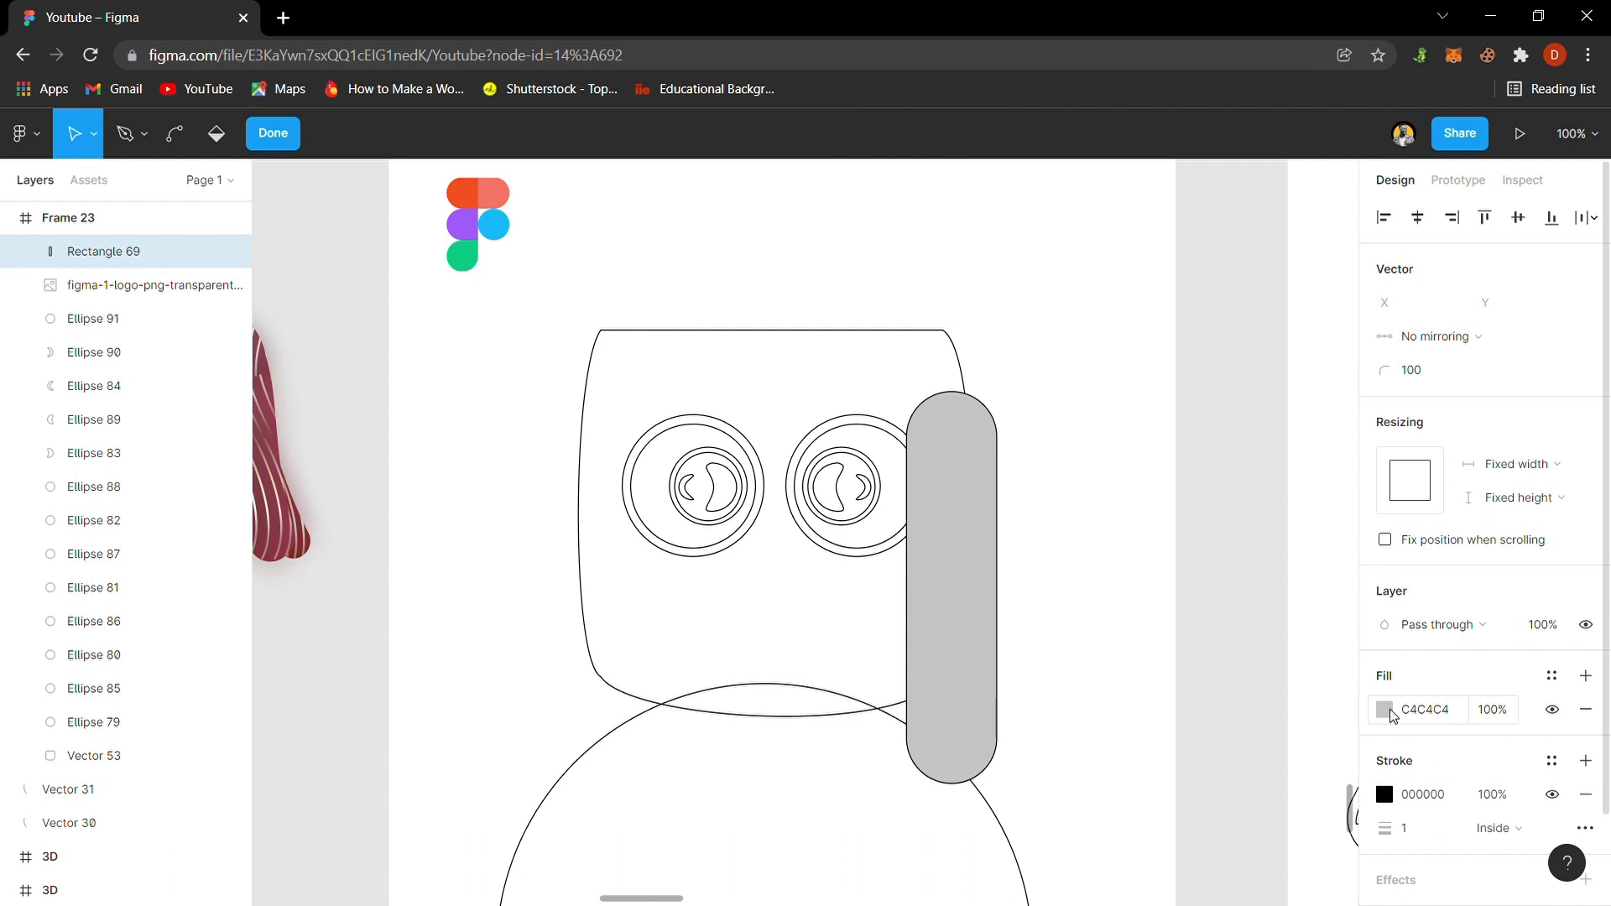
pyautogui.click(1585, 708)
pyautogui.click(1419, 804)
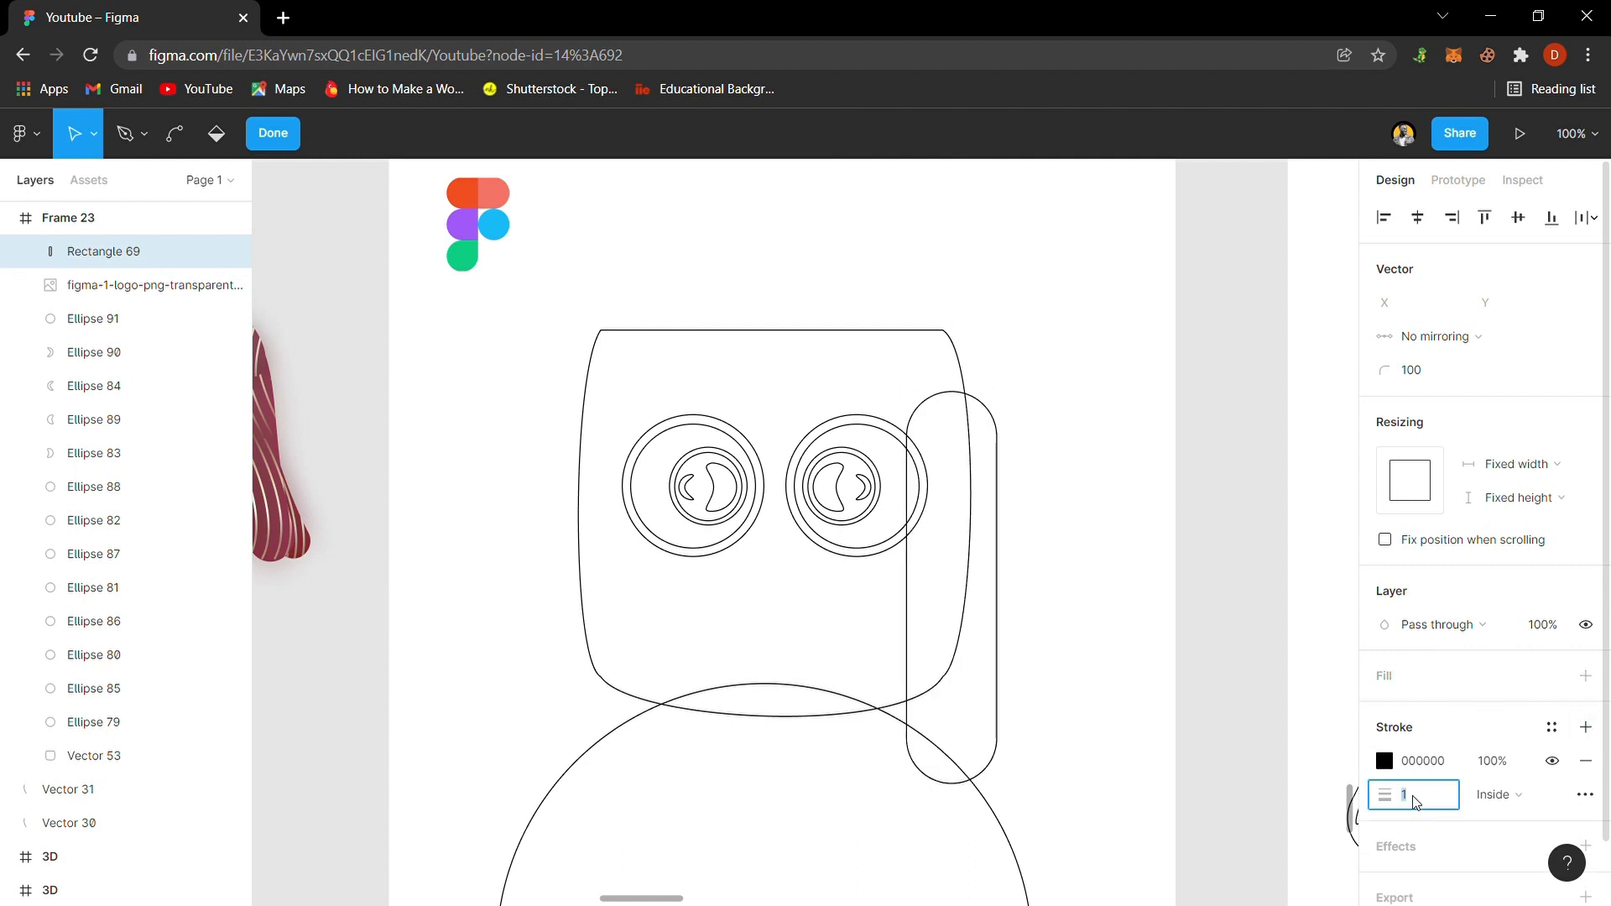
pyautogui.write('2')
pyautogui.press('Return')
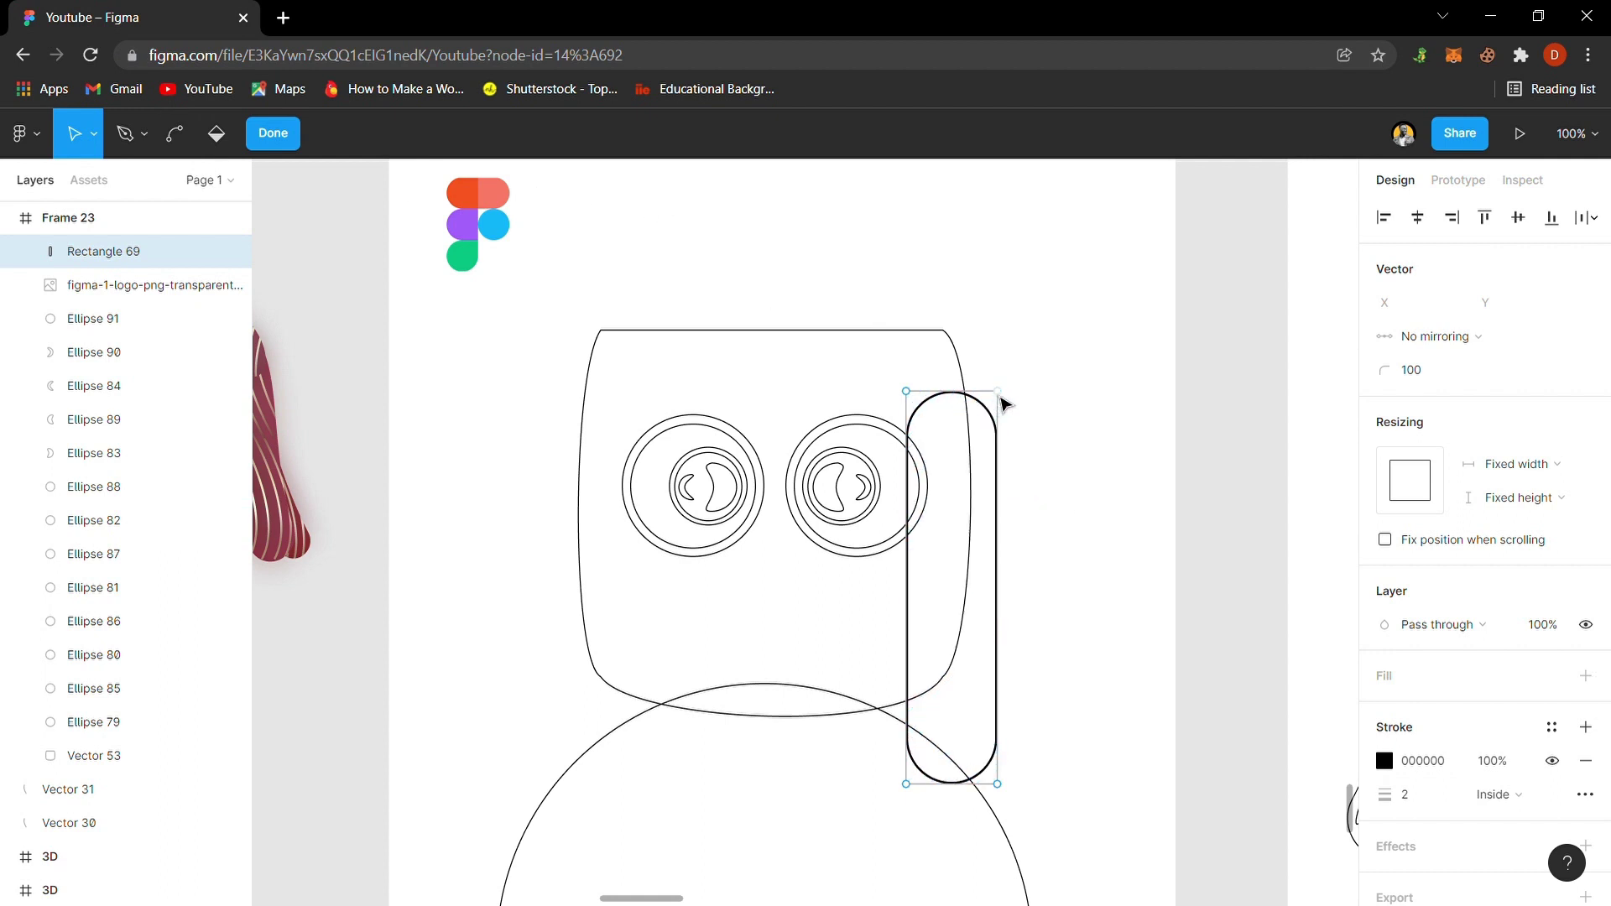
# - Bend the pill's sides with the Bend tool into a wavy strand along the head's right side
pyautogui.moveTo(1004, 405); pyautogui.dragTo(969, 392)
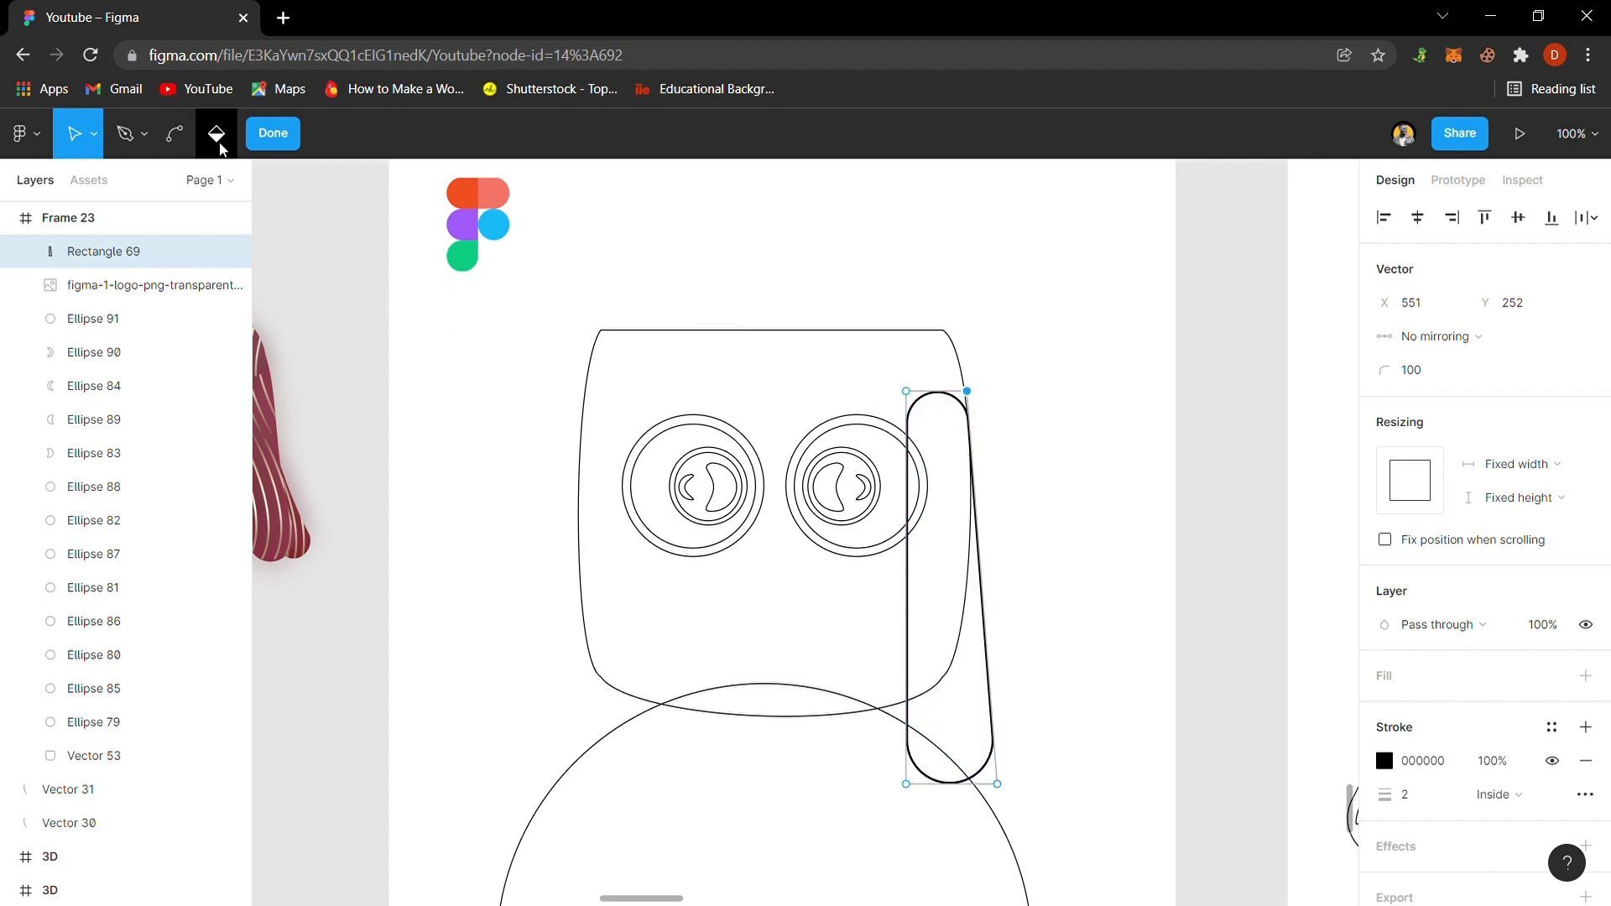
pyautogui.click(175, 132)
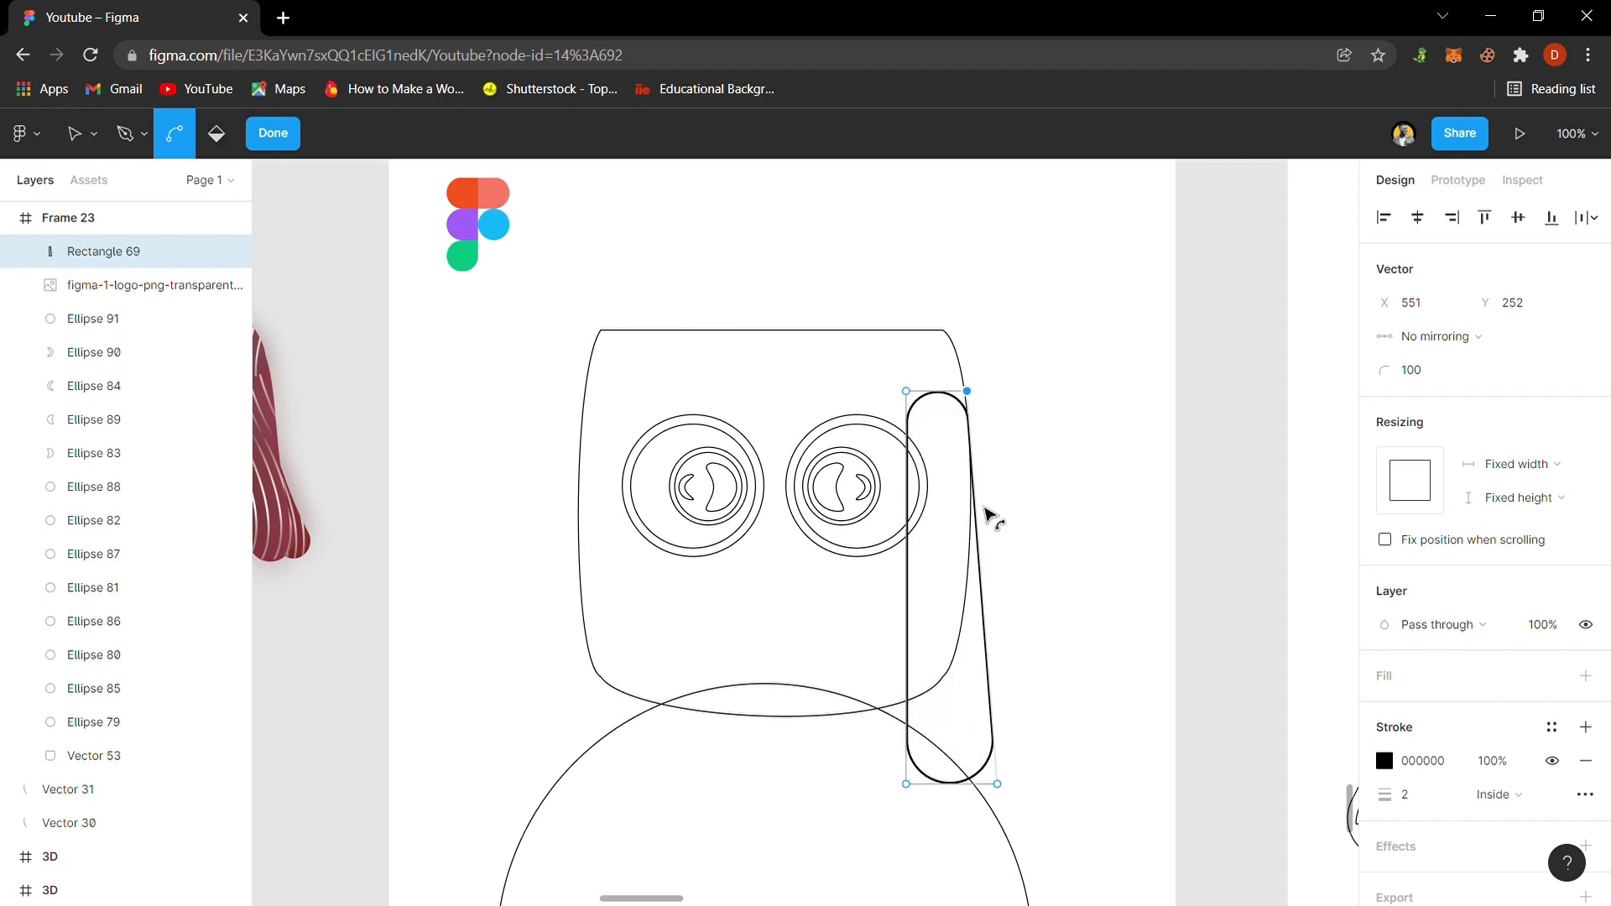
pyautogui.moveTo(986, 604); pyautogui.dragTo(965, 663)
pyautogui.press('v')
pyautogui.click(959, 651)
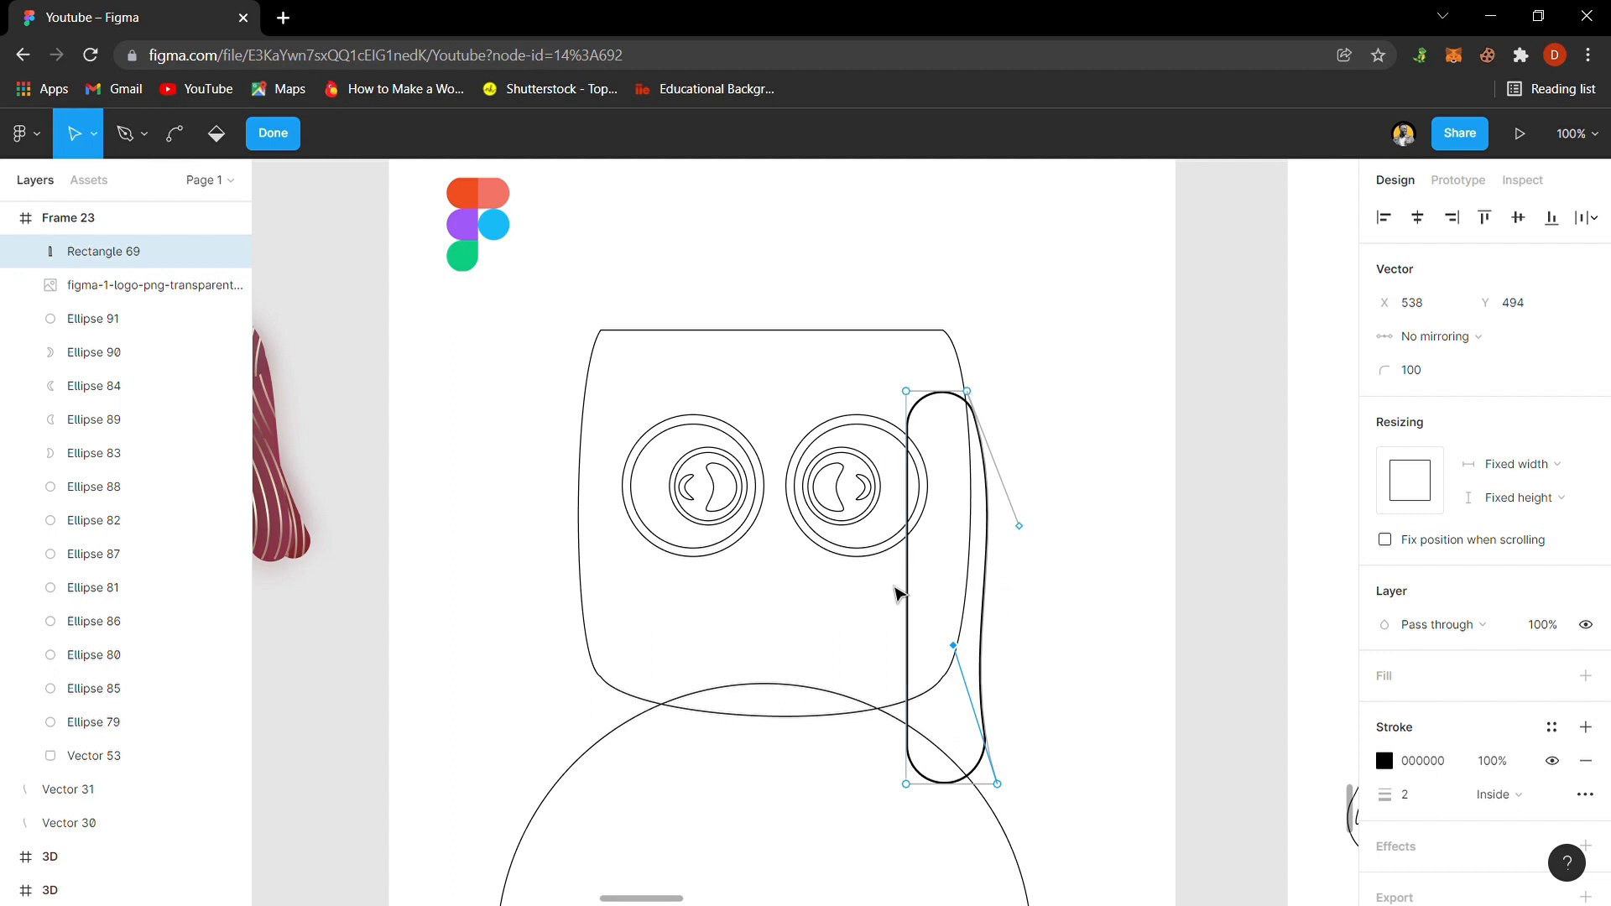
pyautogui.press('ctrl')
pyautogui.moveTo(913, 612); pyautogui.dragTo(952, 671)
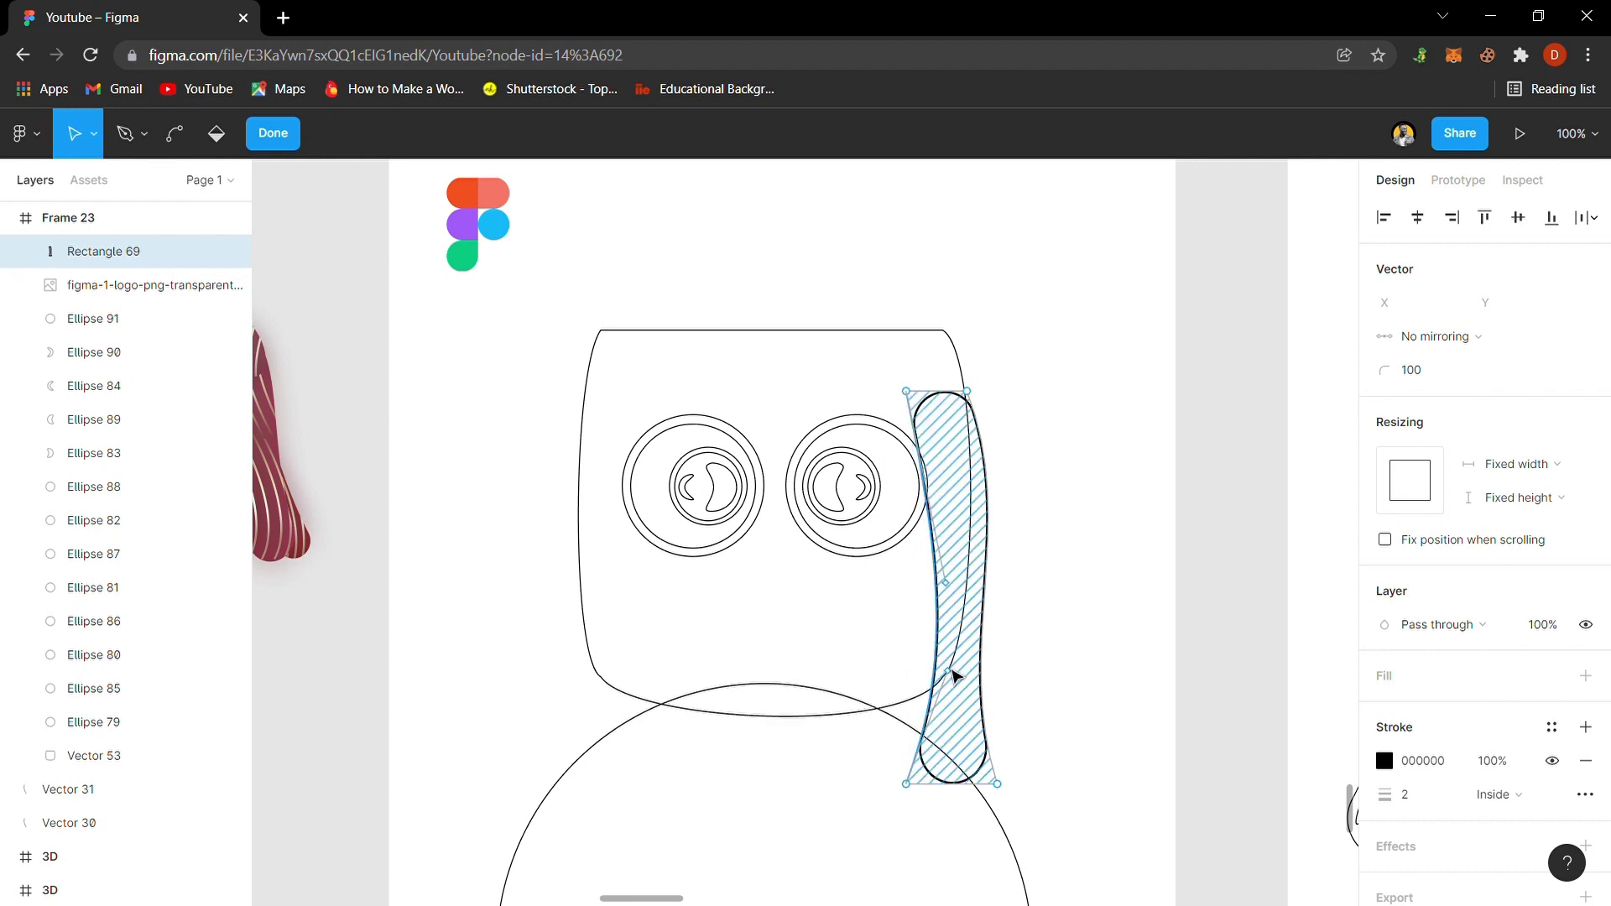
pyautogui.press('ctrl')
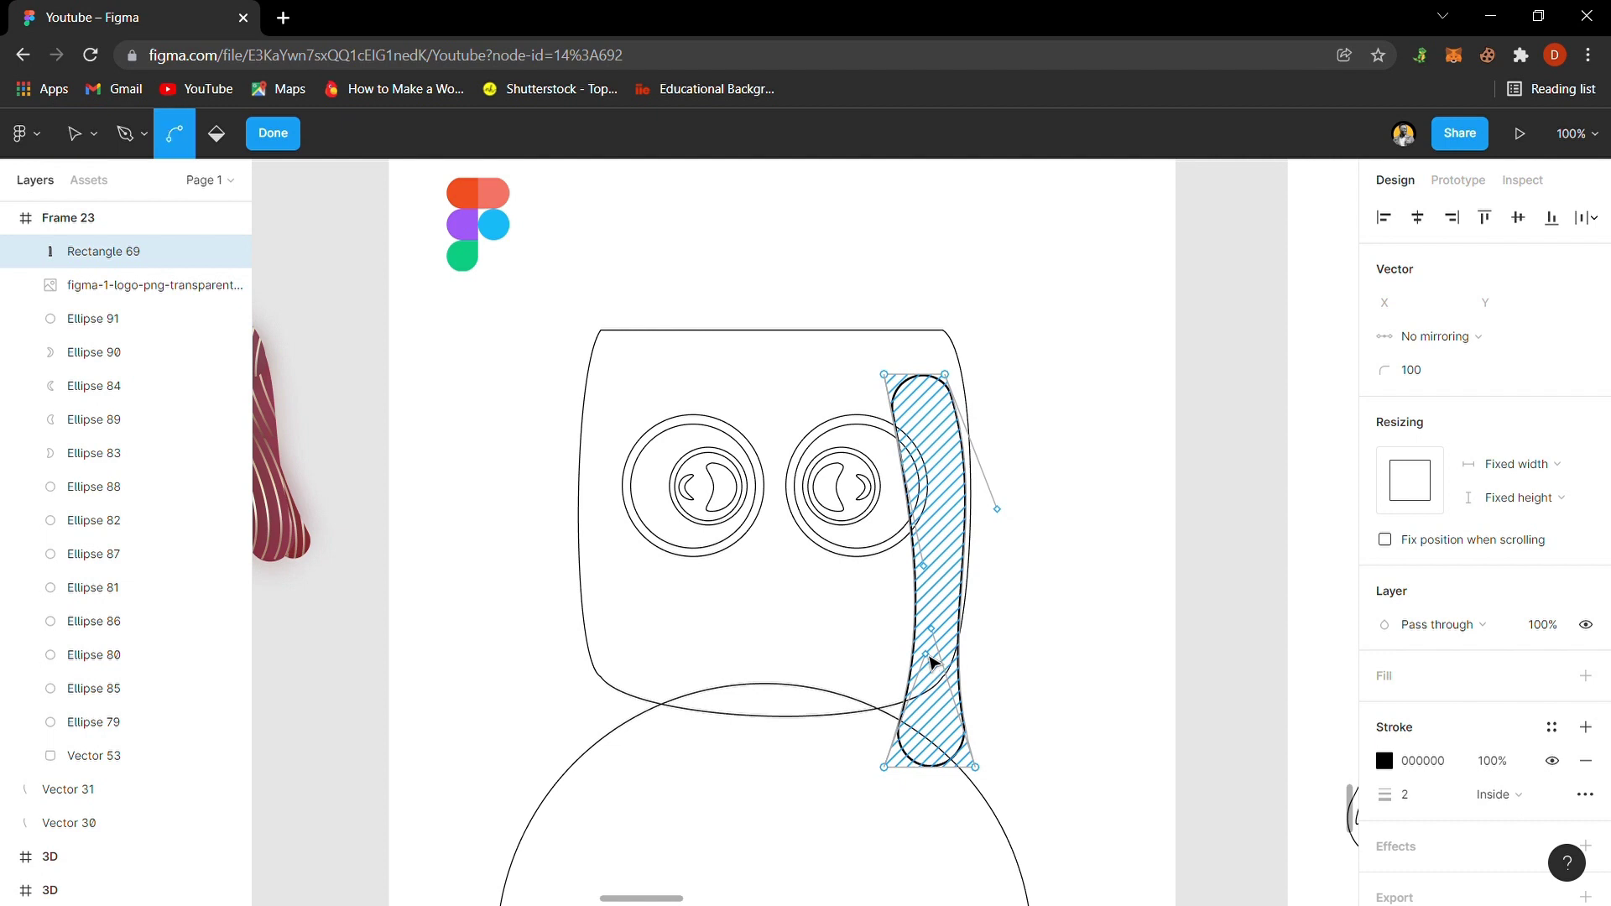
pyautogui.moveTo(954, 677)
pyautogui.mouseDown()
pyautogui.moveTo(880, 646)
pyautogui.moveTo(953, 595)
pyautogui.moveTo(989, 691)
pyautogui.mouseUp()
pyautogui.moveTo(961, 510); pyautogui.dragTo(979, 510)
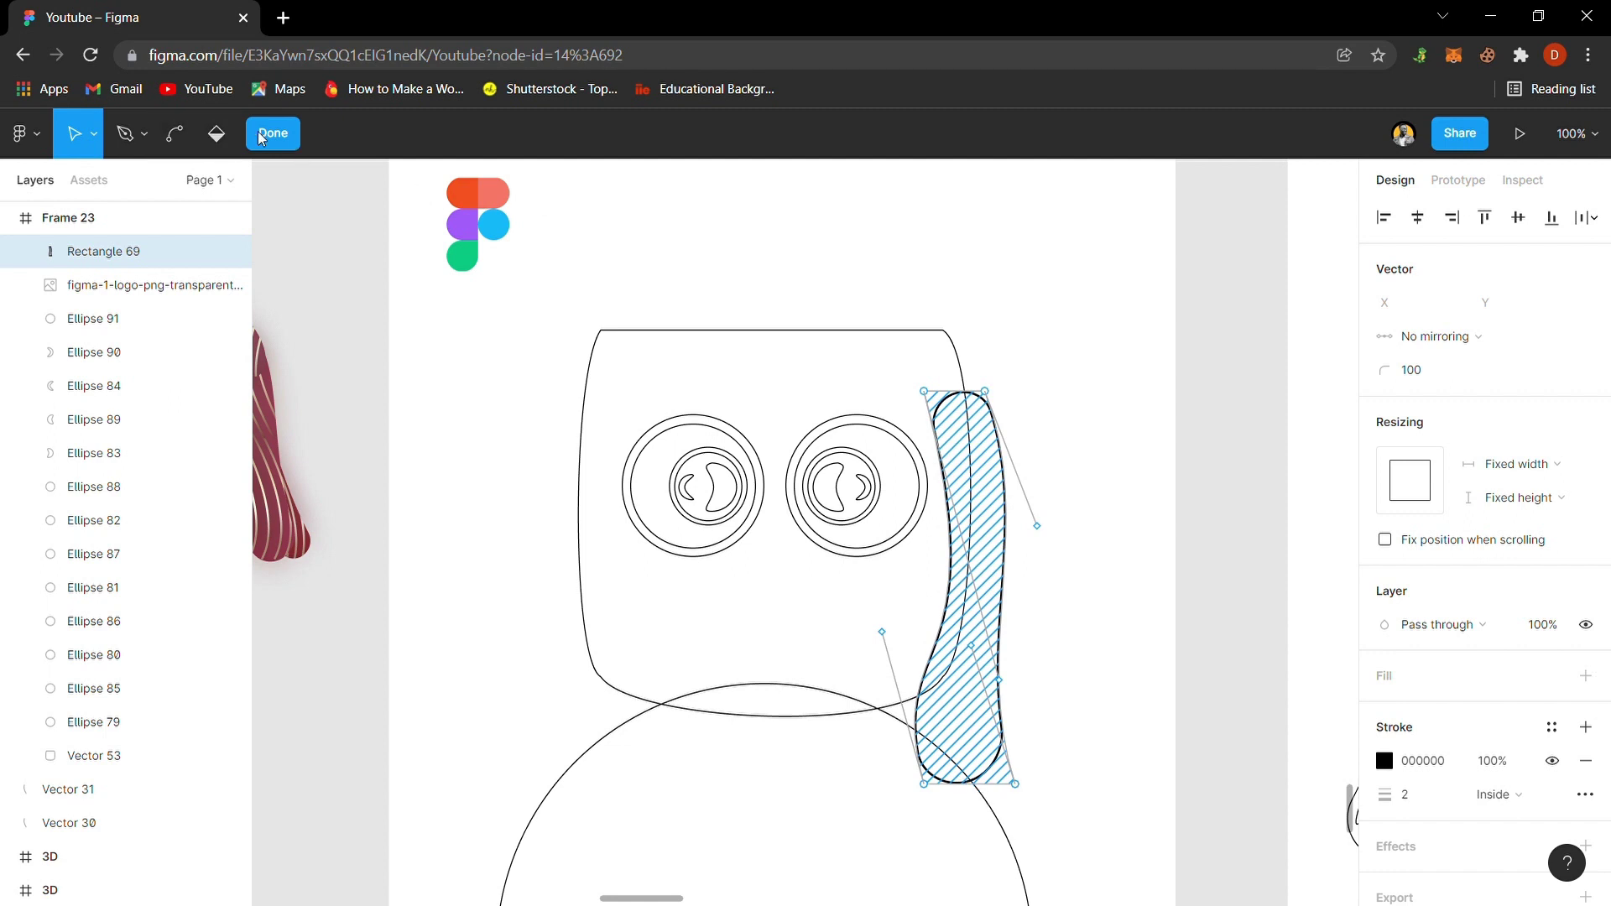
pyautogui.click(283, 140)
pyautogui.click(1120, 682)
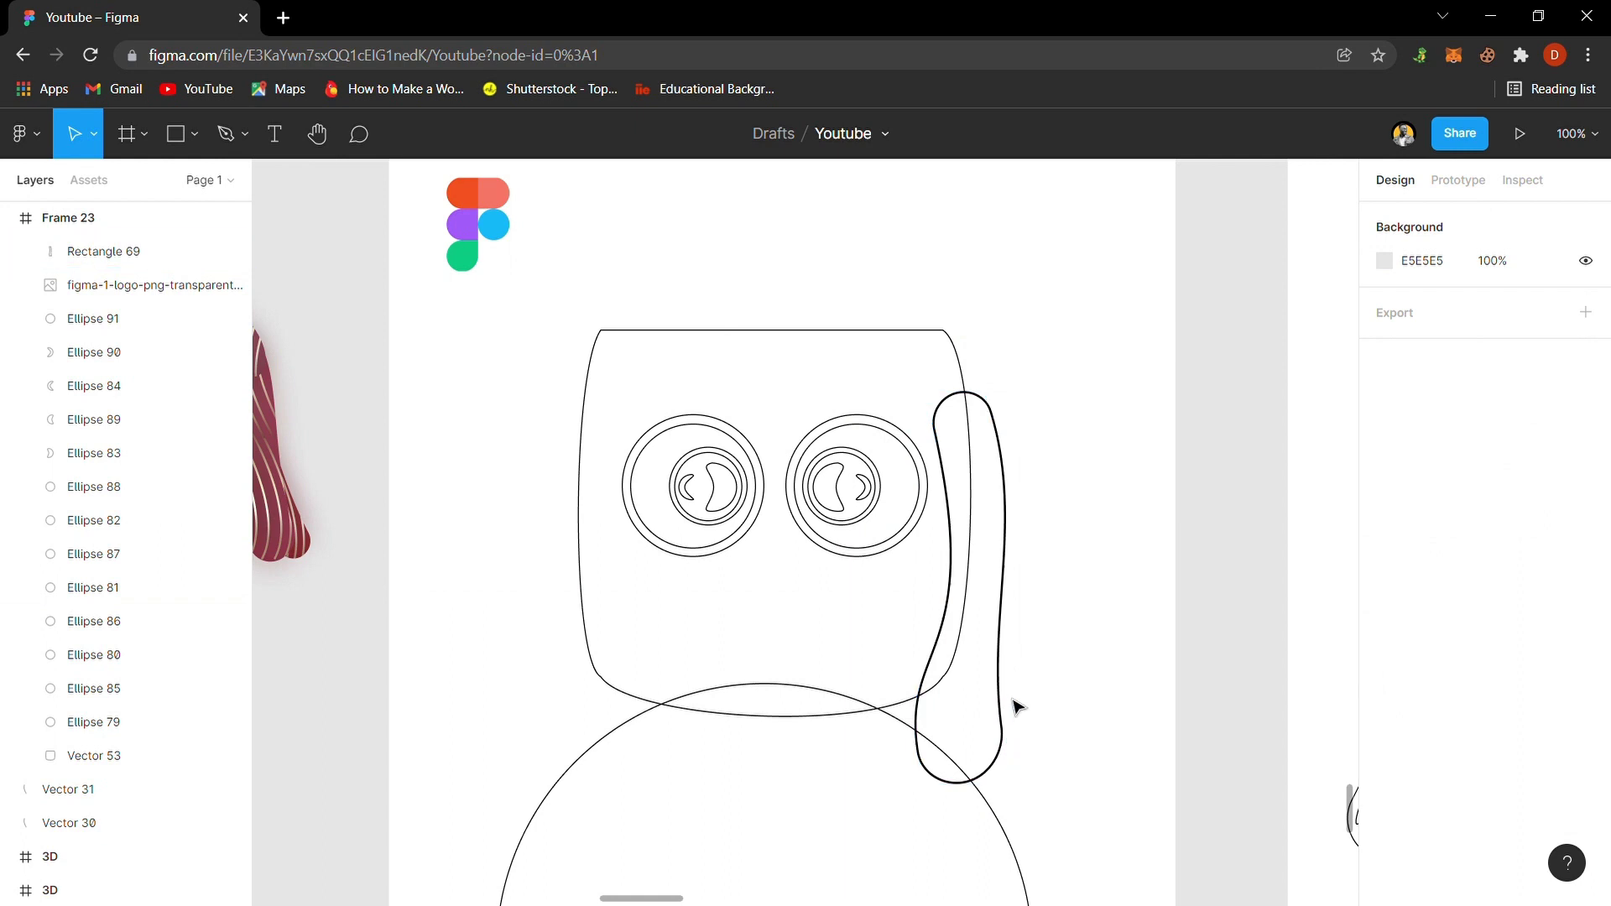
# - Duplicate the strand, tilt the copy about 15 degrees and place it lower beside the original
pyautogui.click(1011, 712)
pyautogui.hotkey('ctrl', 'd')
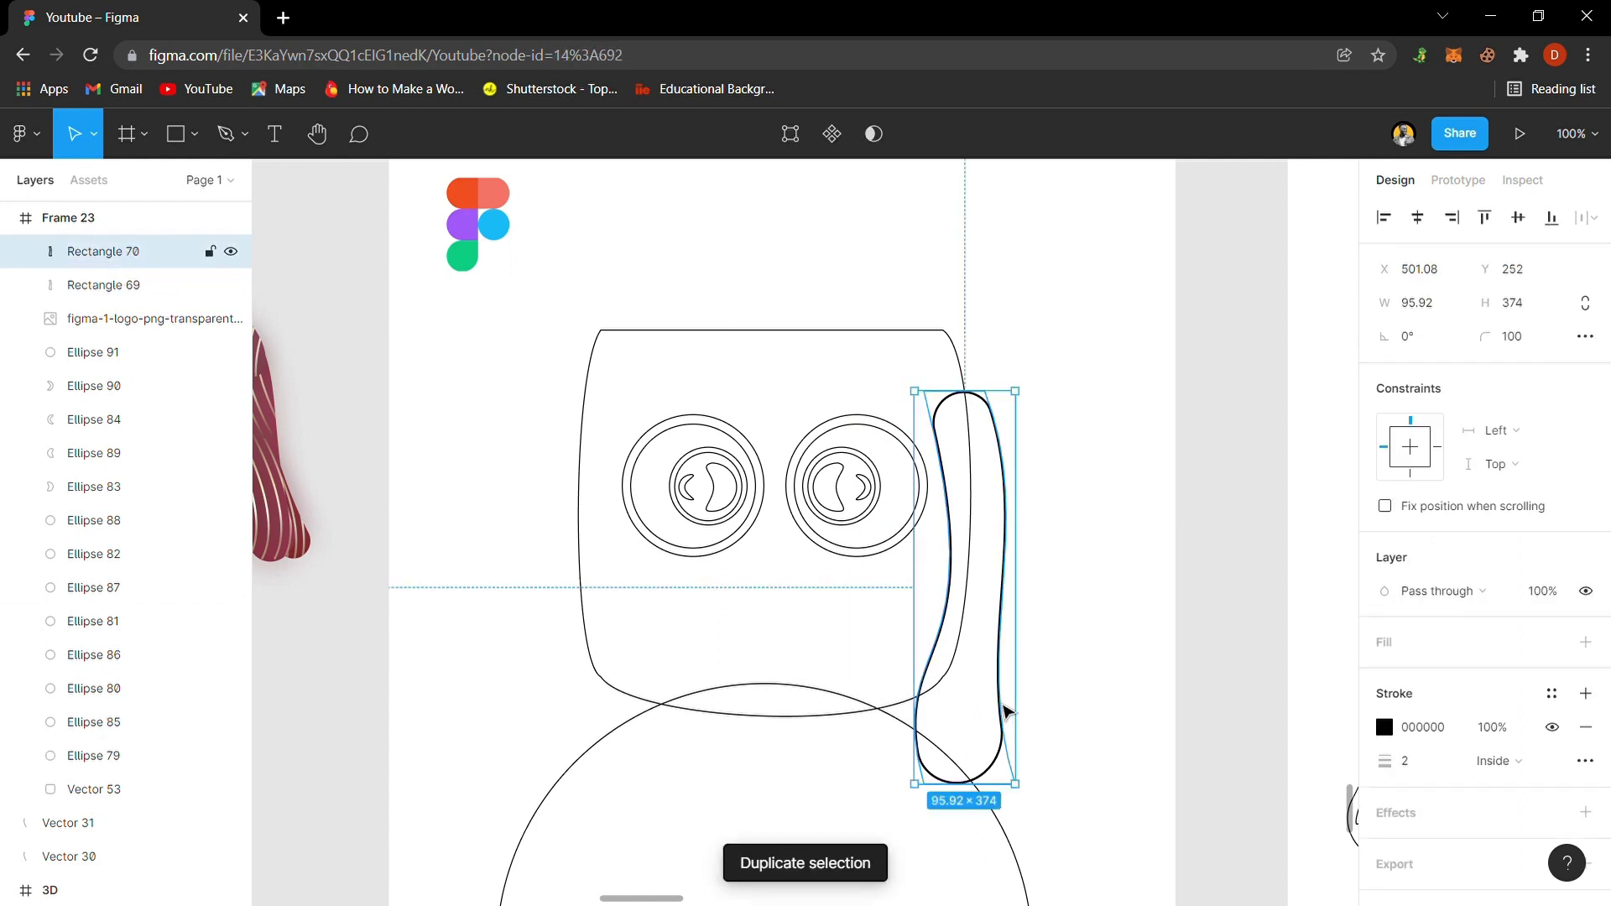
pyautogui.moveTo(1007, 712); pyautogui.dragTo(1057, 719)
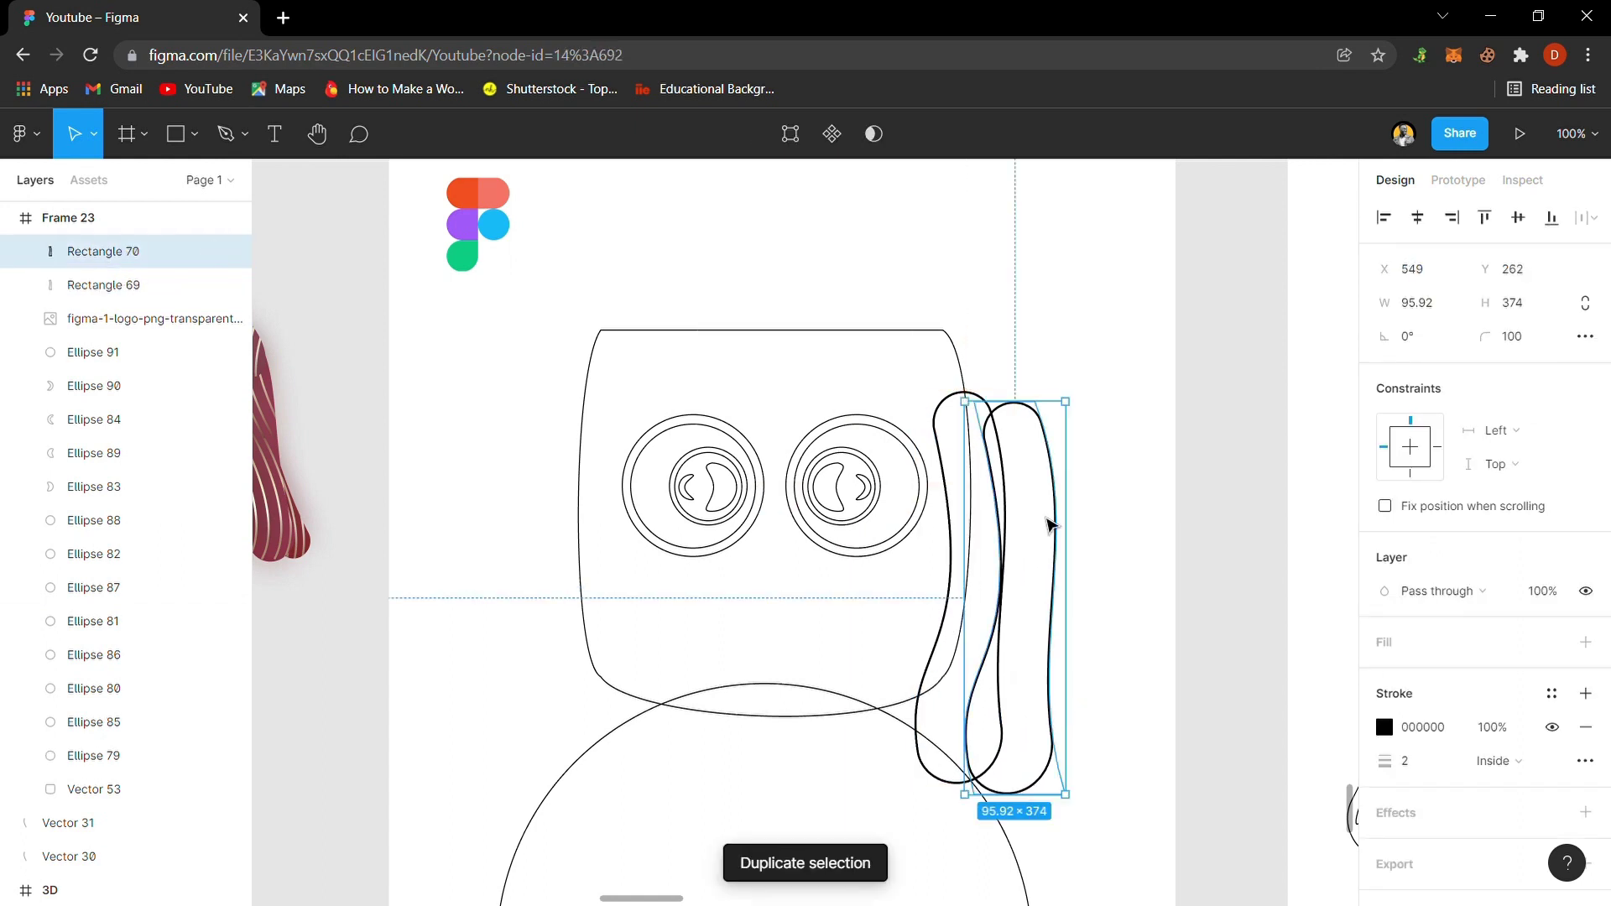
pyautogui.click(1096, 406)
pyautogui.click(1028, 415)
pyautogui.click(1031, 417)
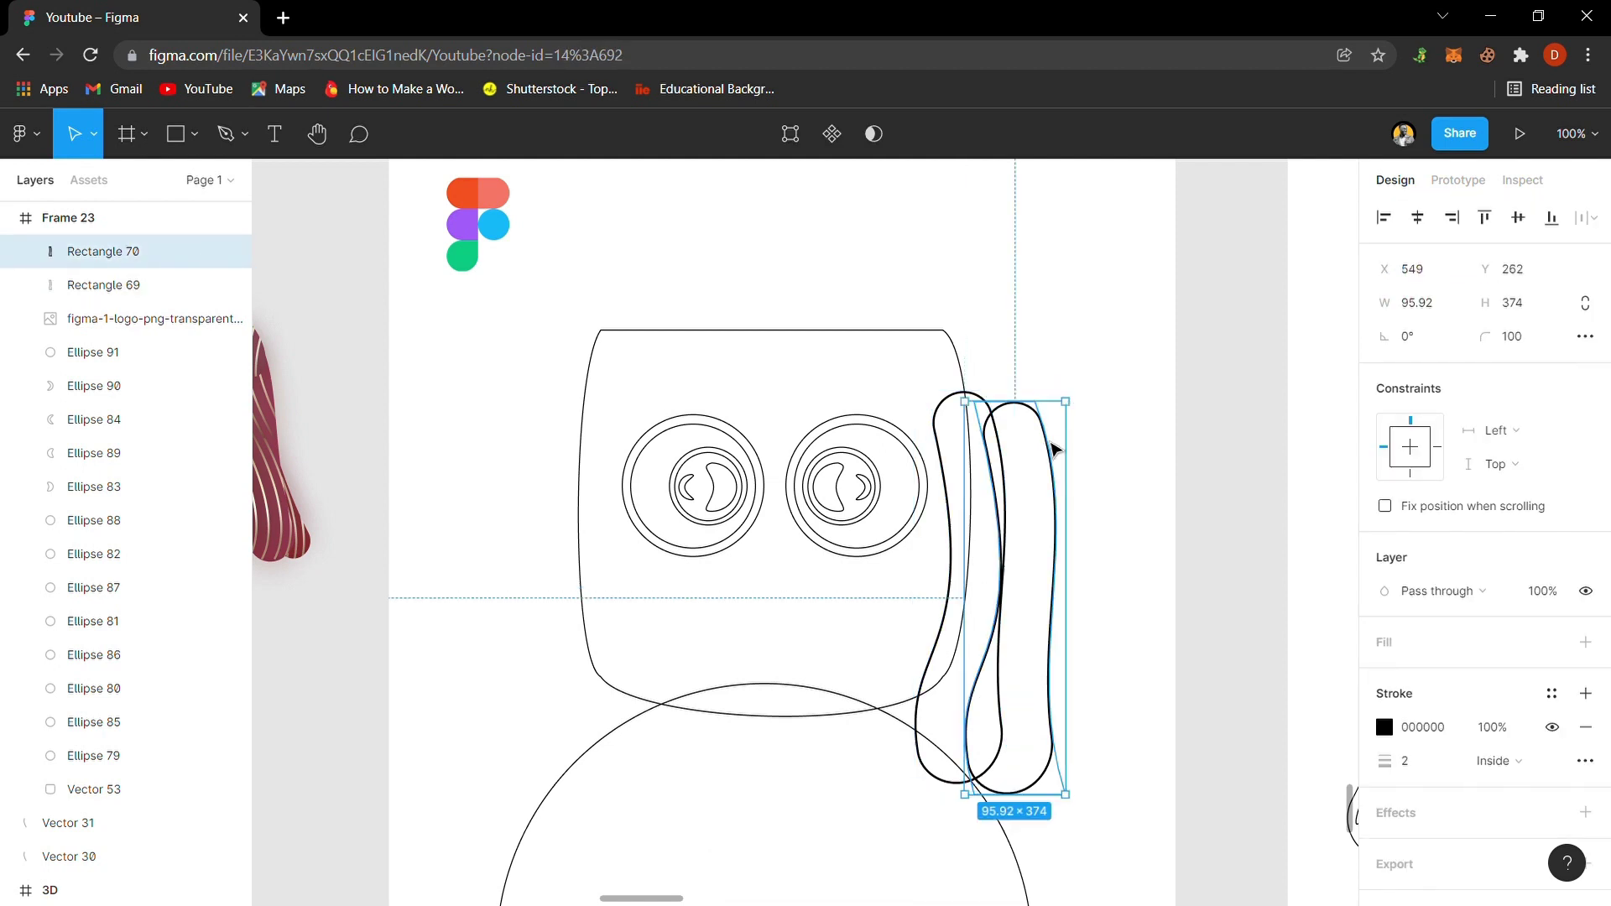
pyautogui.moveTo(1088, 407); pyautogui.dragTo(1033, 412)
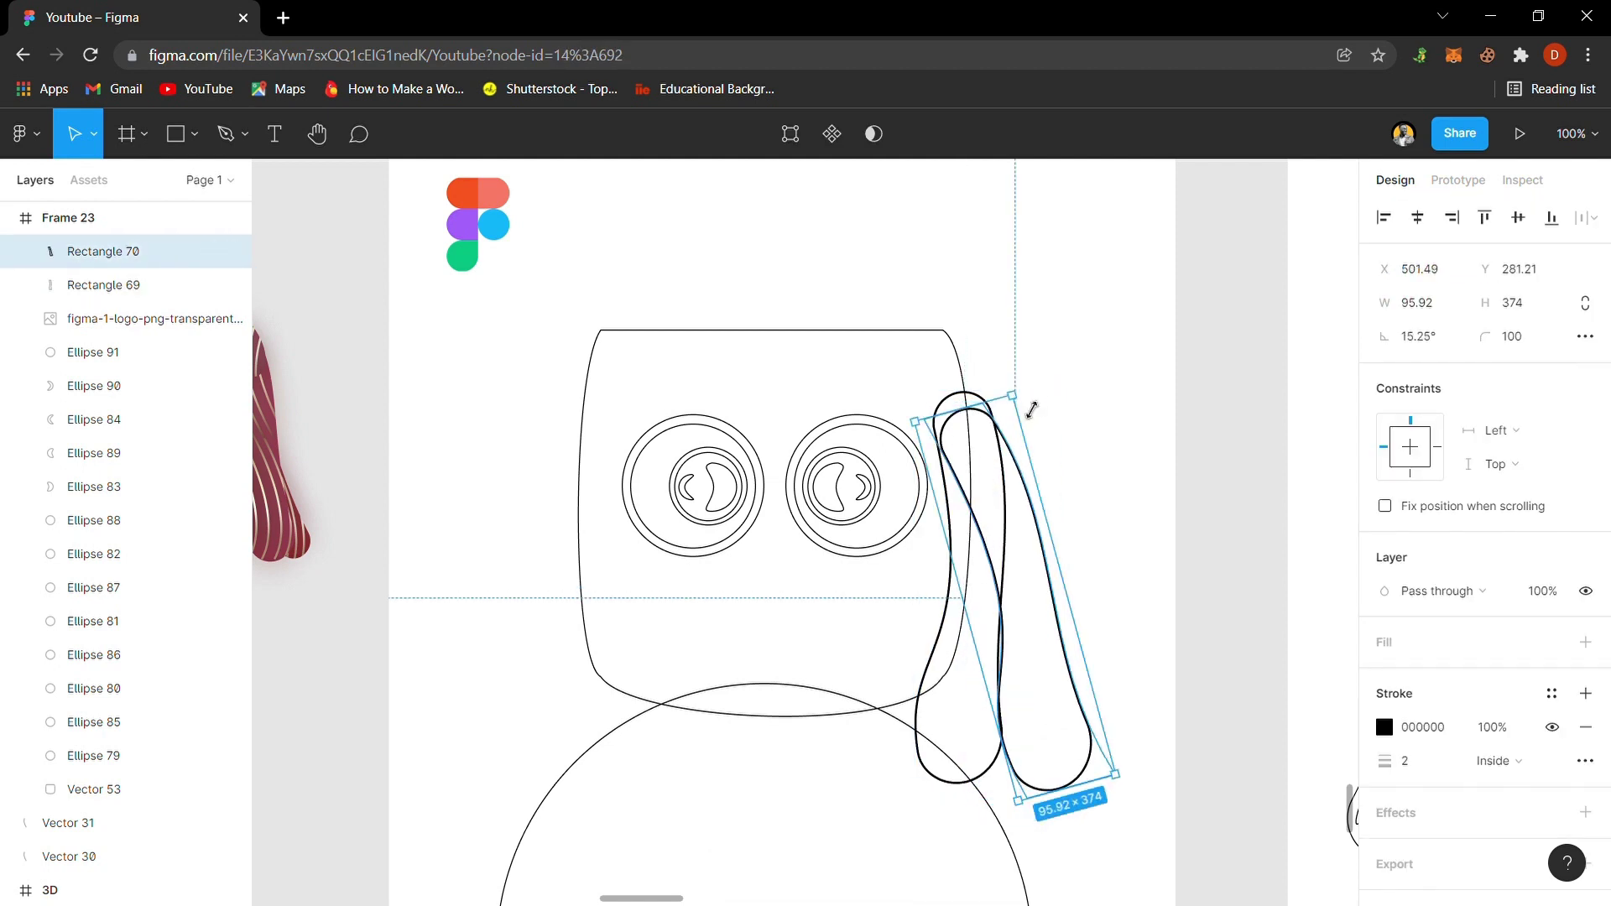
pyautogui.moveTo(1105, 797); pyautogui.dragTo(1056, 728)
pyautogui.hotkey('ctrl', 'z')
pyautogui.moveTo(1054, 651); pyautogui.dragTo(1056, 703)
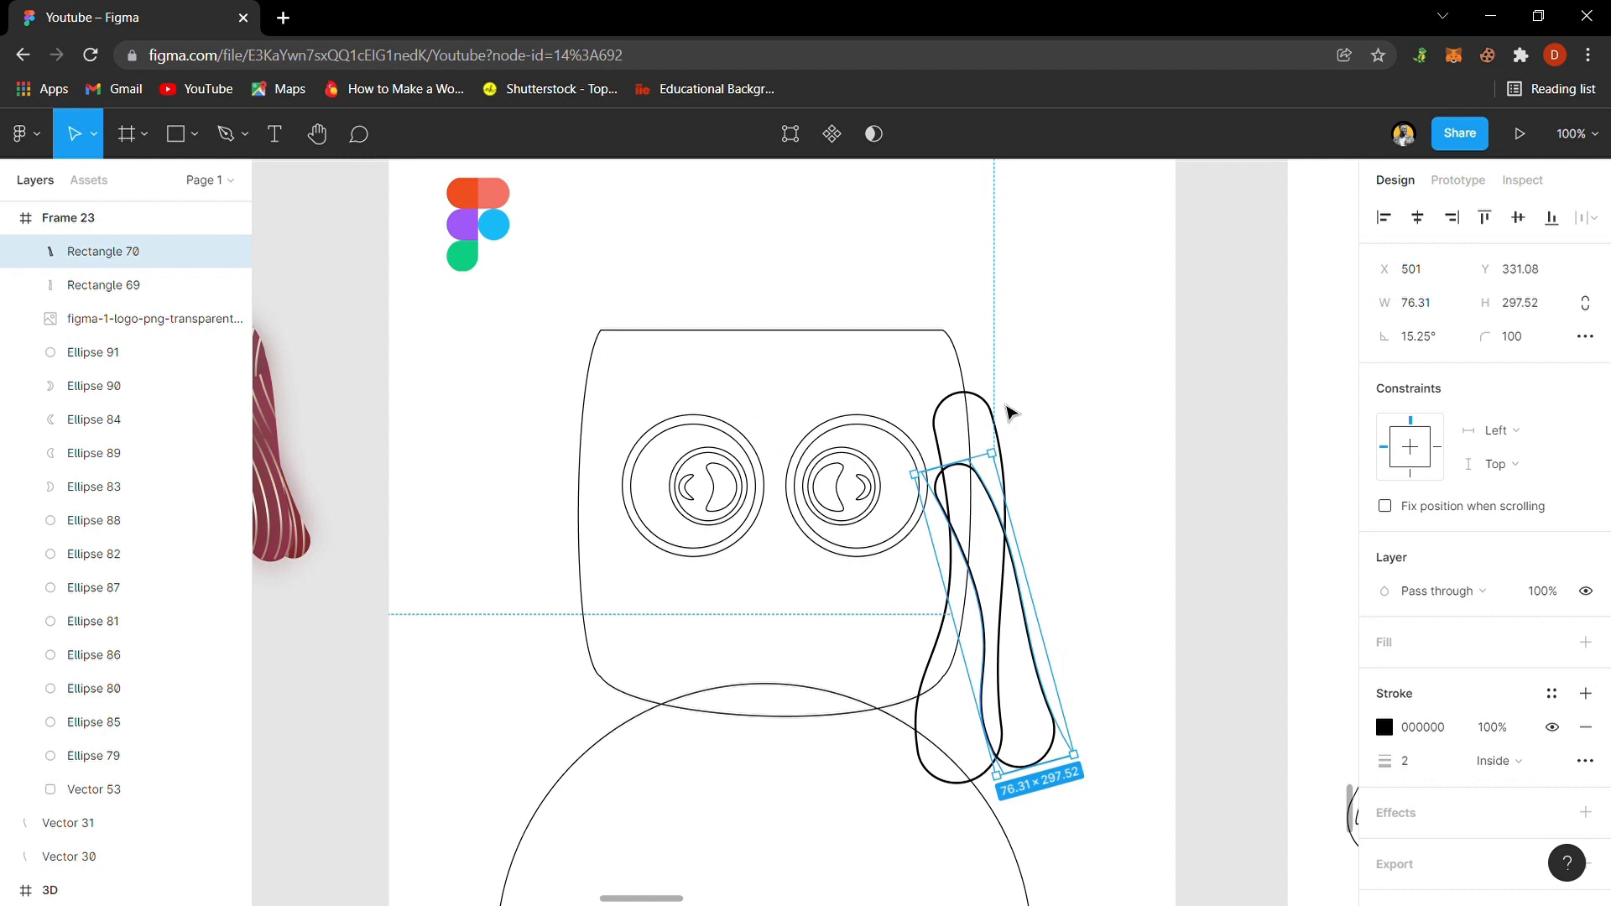
# - Fill the original strand with the logo's orange F24E1E using the eyedropper
pyautogui.click(998, 417)
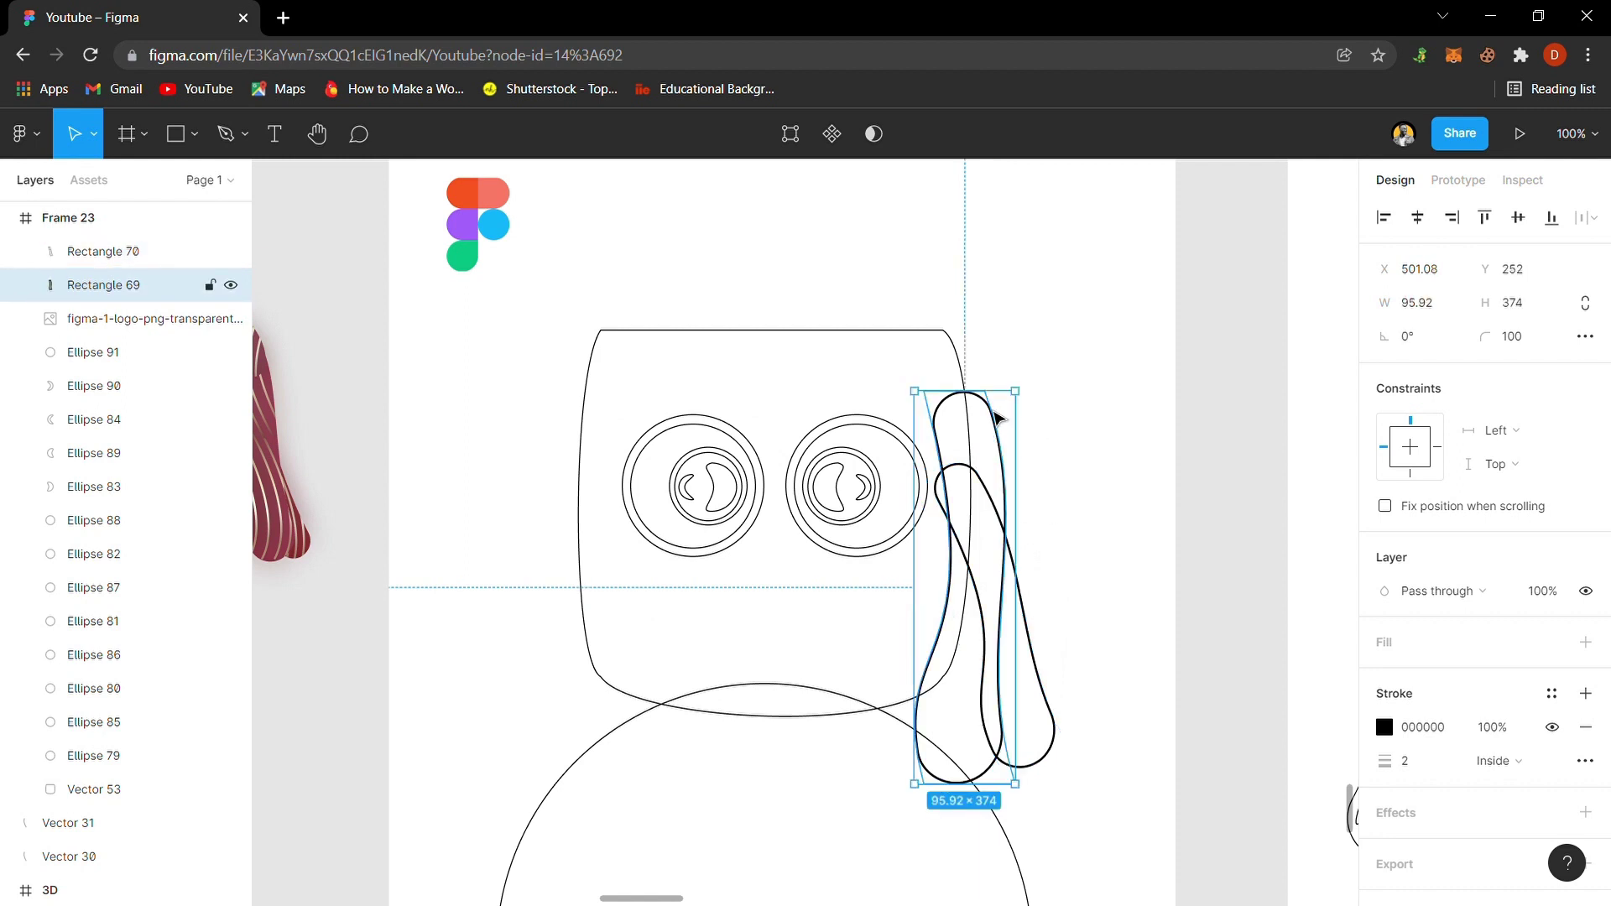
pyautogui.press('i')
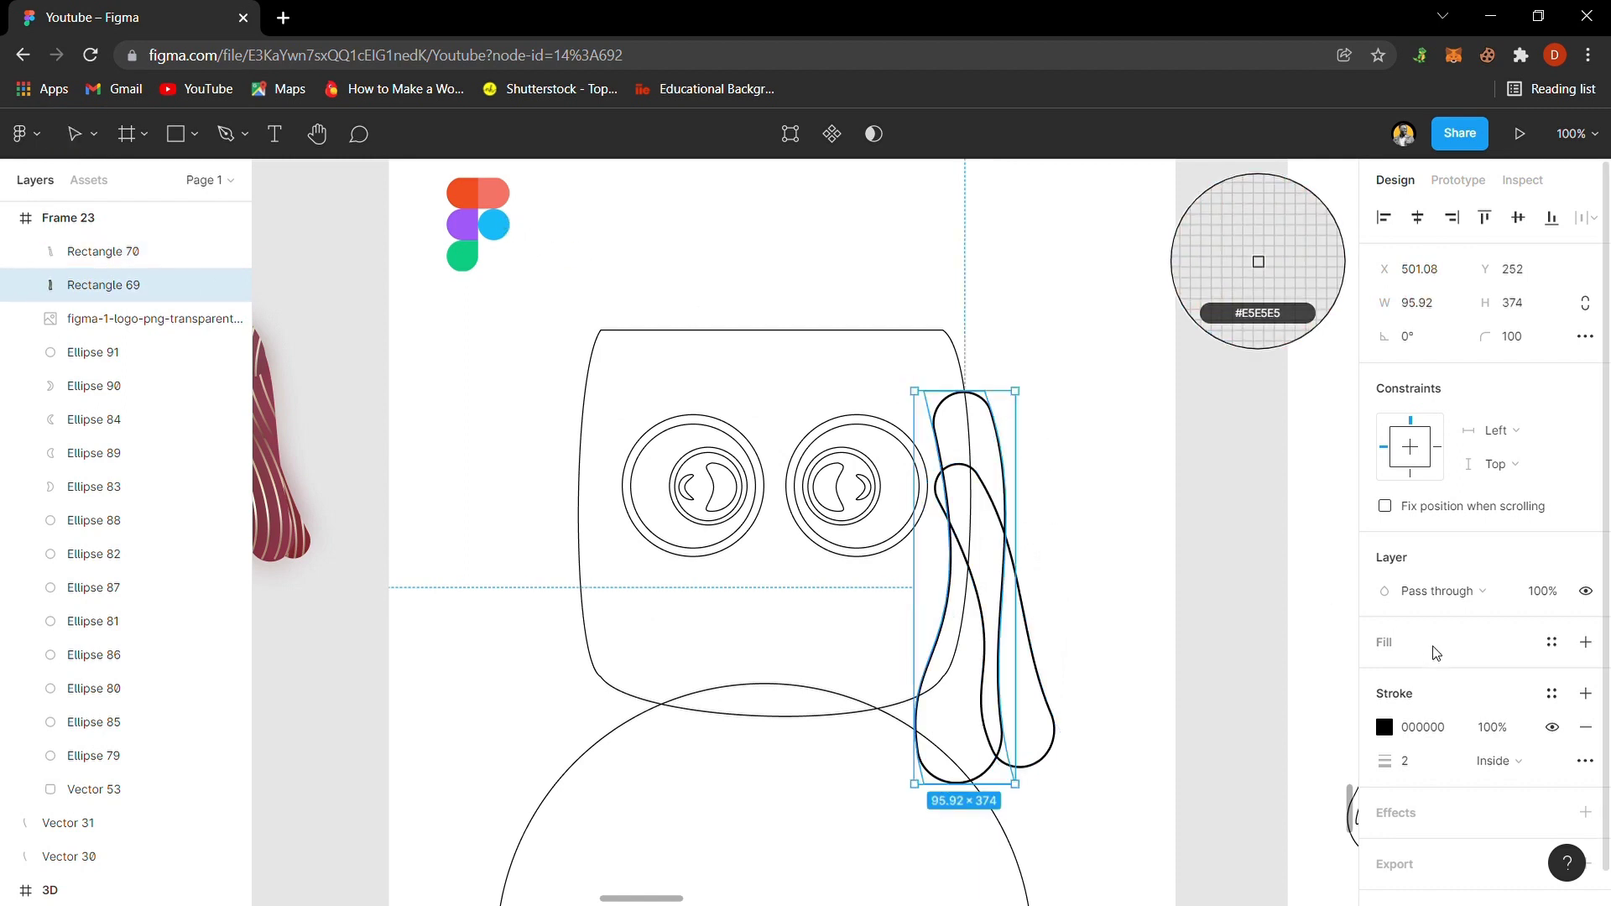
pyautogui.click(466, 201)
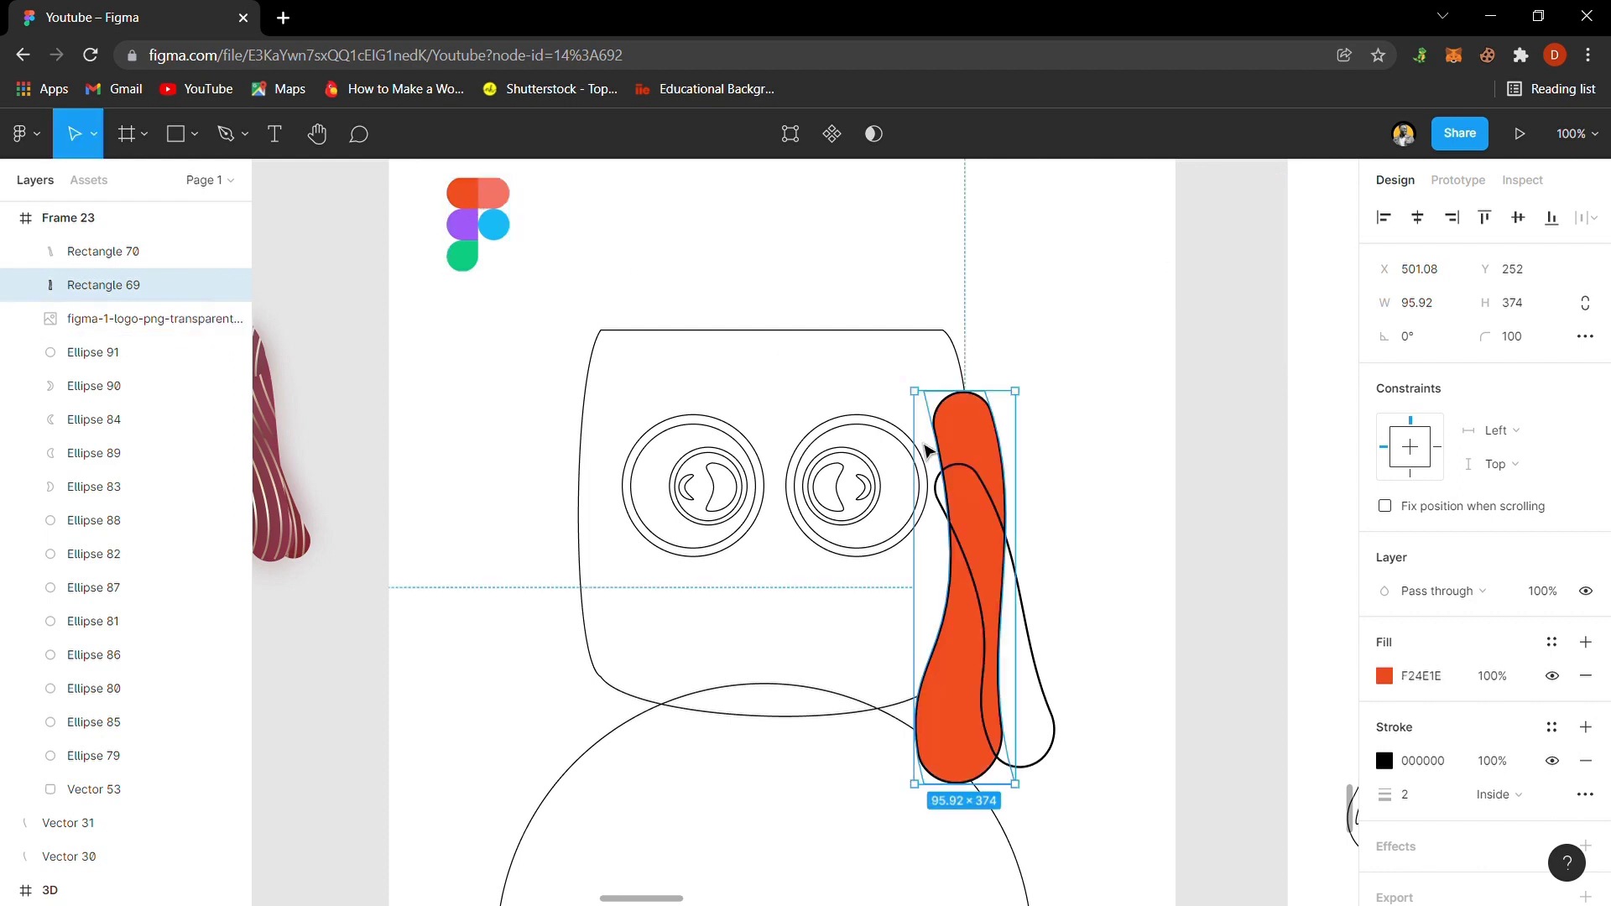
pyautogui.click(1080, 593)
# - Send the copy behind the orange strand and fill it with coral FF7262
pyautogui.click(1040, 663)
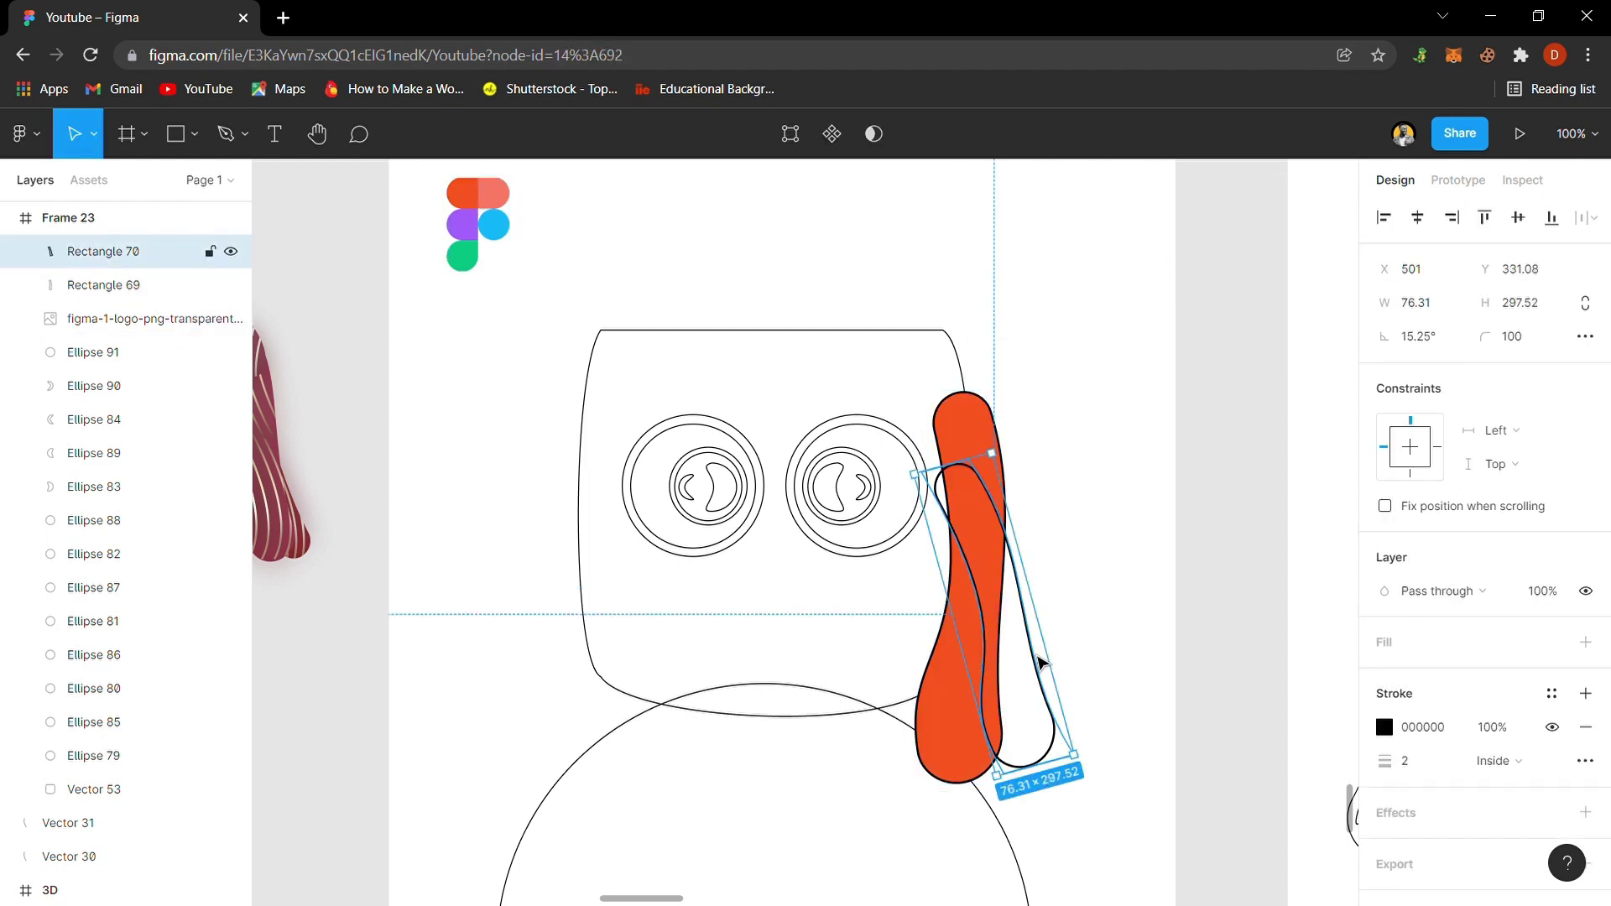
pyautogui.hotkey('ctrl', '[')
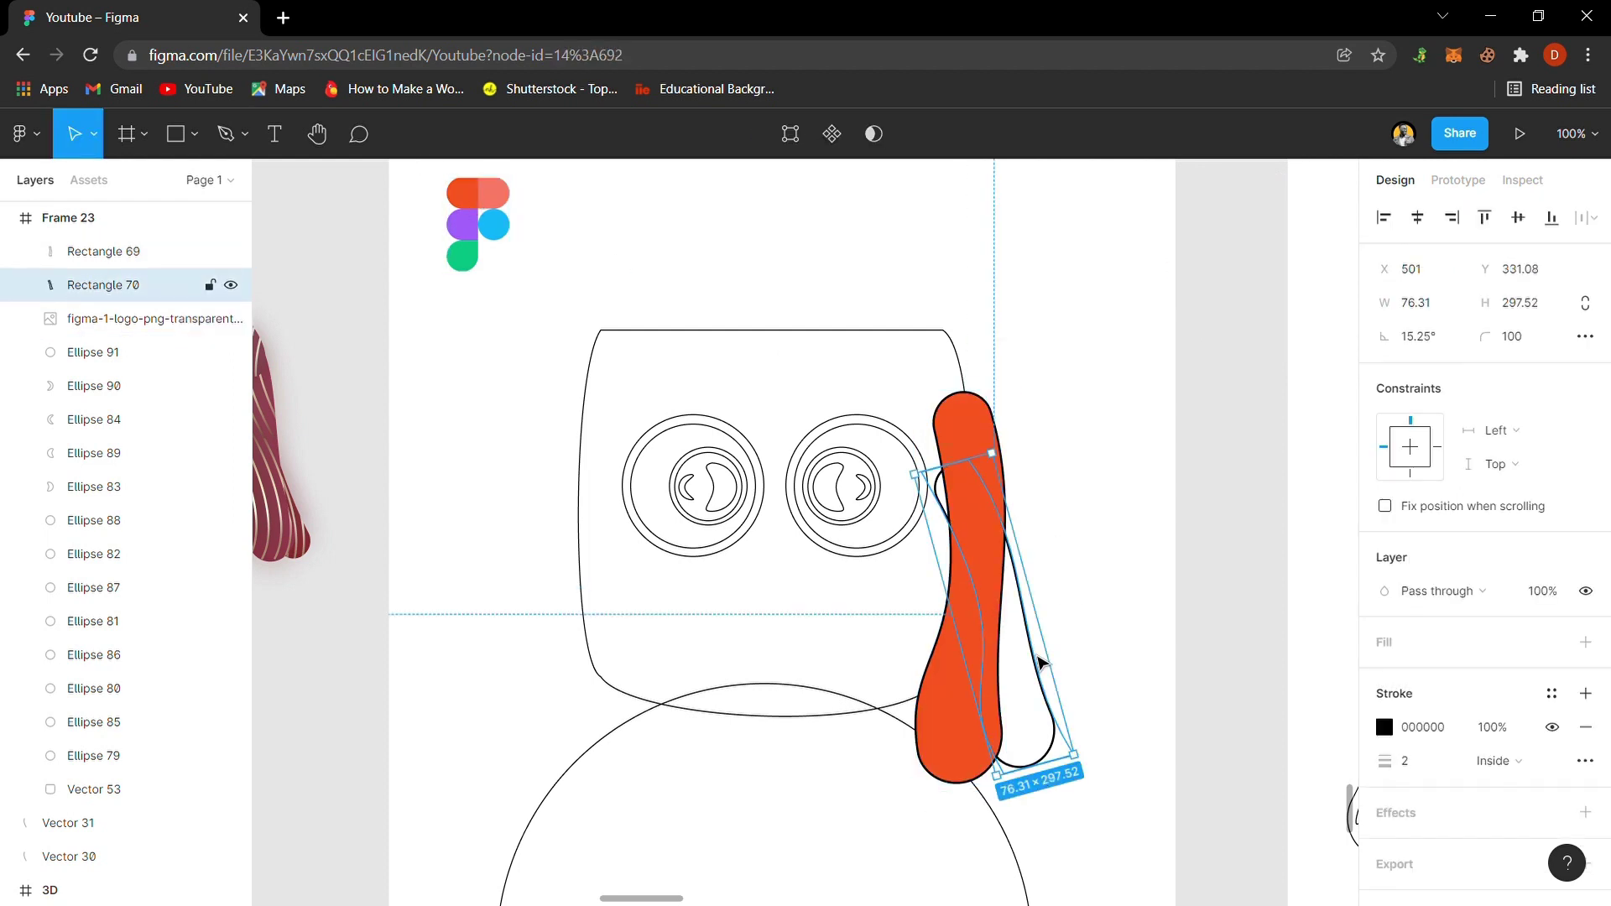
pyautogui.press('i')
pyautogui.click(1399, 642)
pyautogui.click(503, 210)
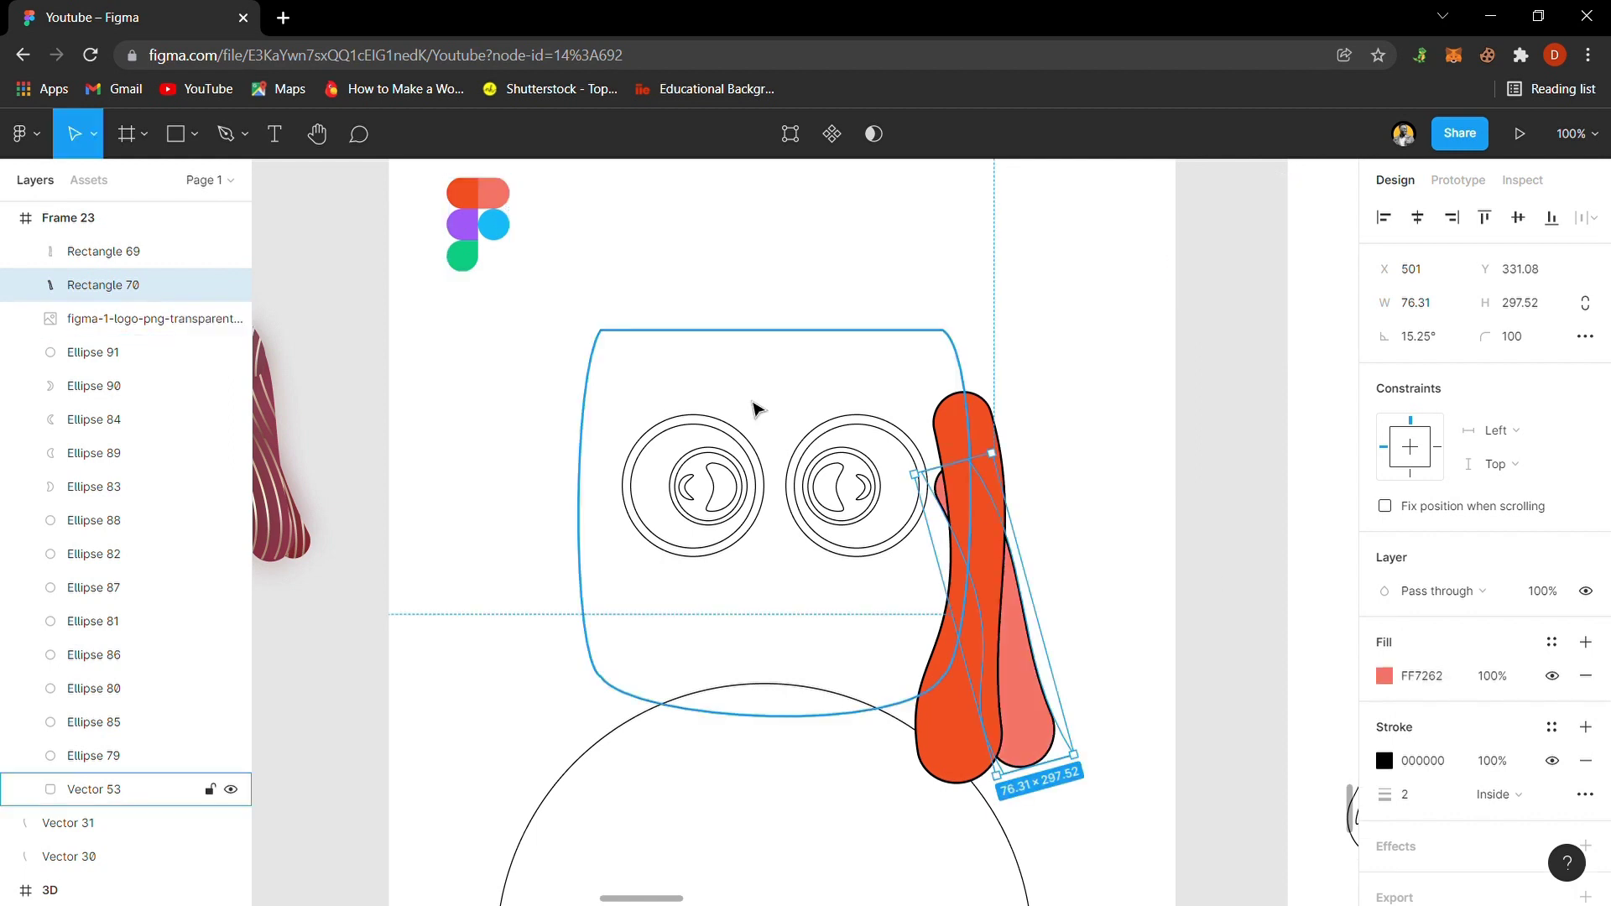
pyautogui.keyDown('shift'); pyautogui.click(988, 651); pyautogui.keyUp('shift')
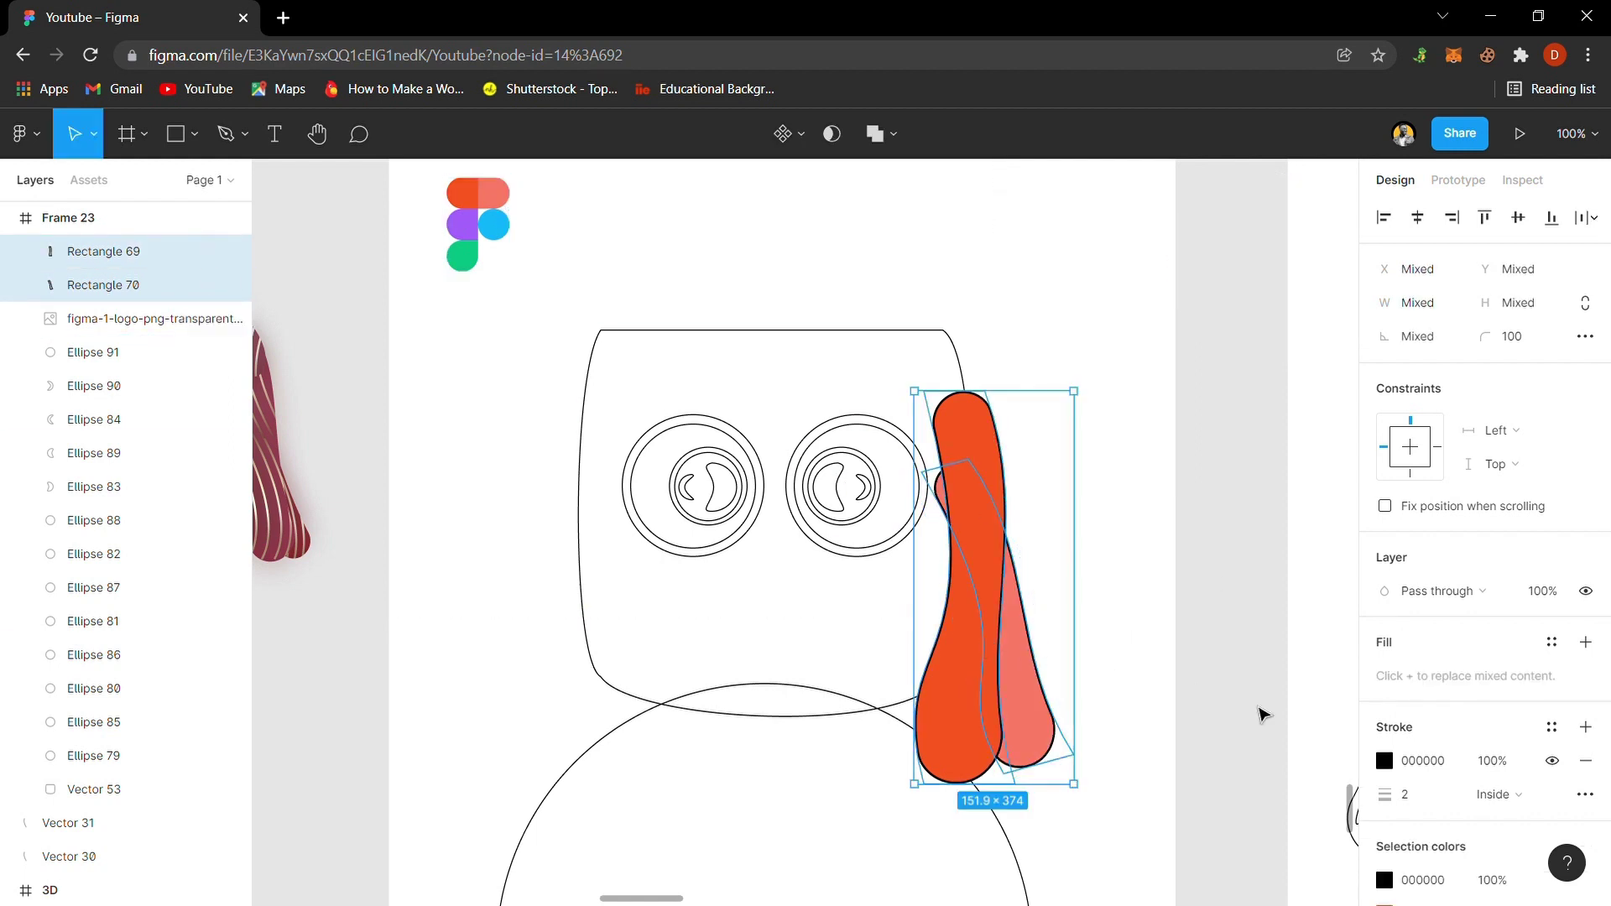
pyautogui.click(1227, 529)
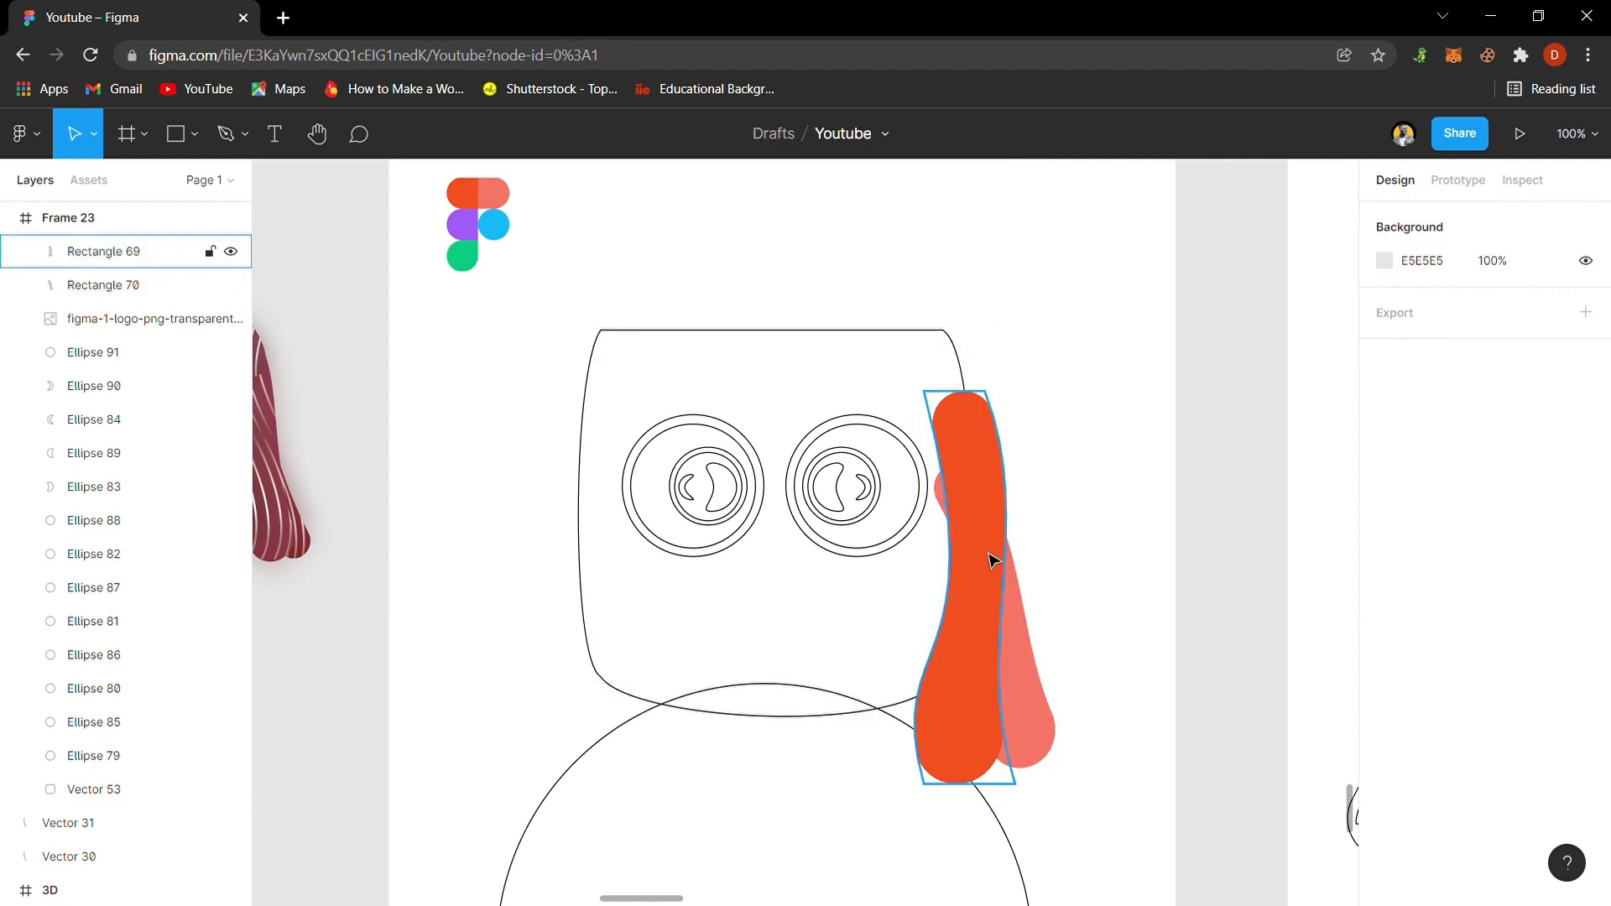
pyautogui.hotkey('ctrl', '-')
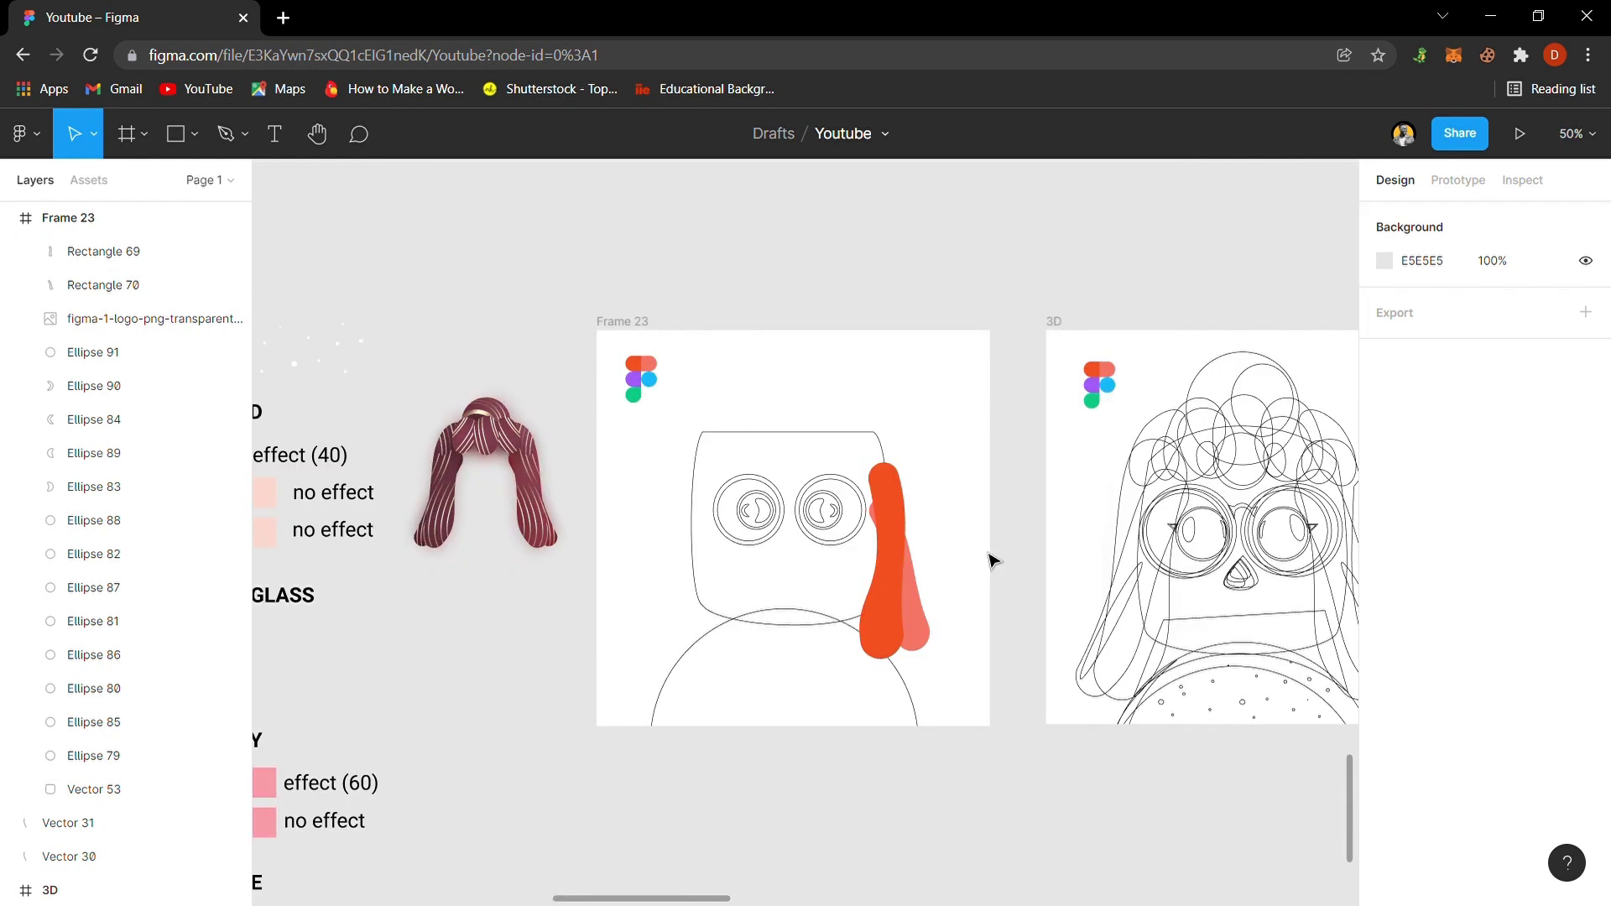
# - Move Frame 23 right of the 3D frame and the 3D frame beside the HEAD swatches
pyautogui.hotkey('ctrl', '-')
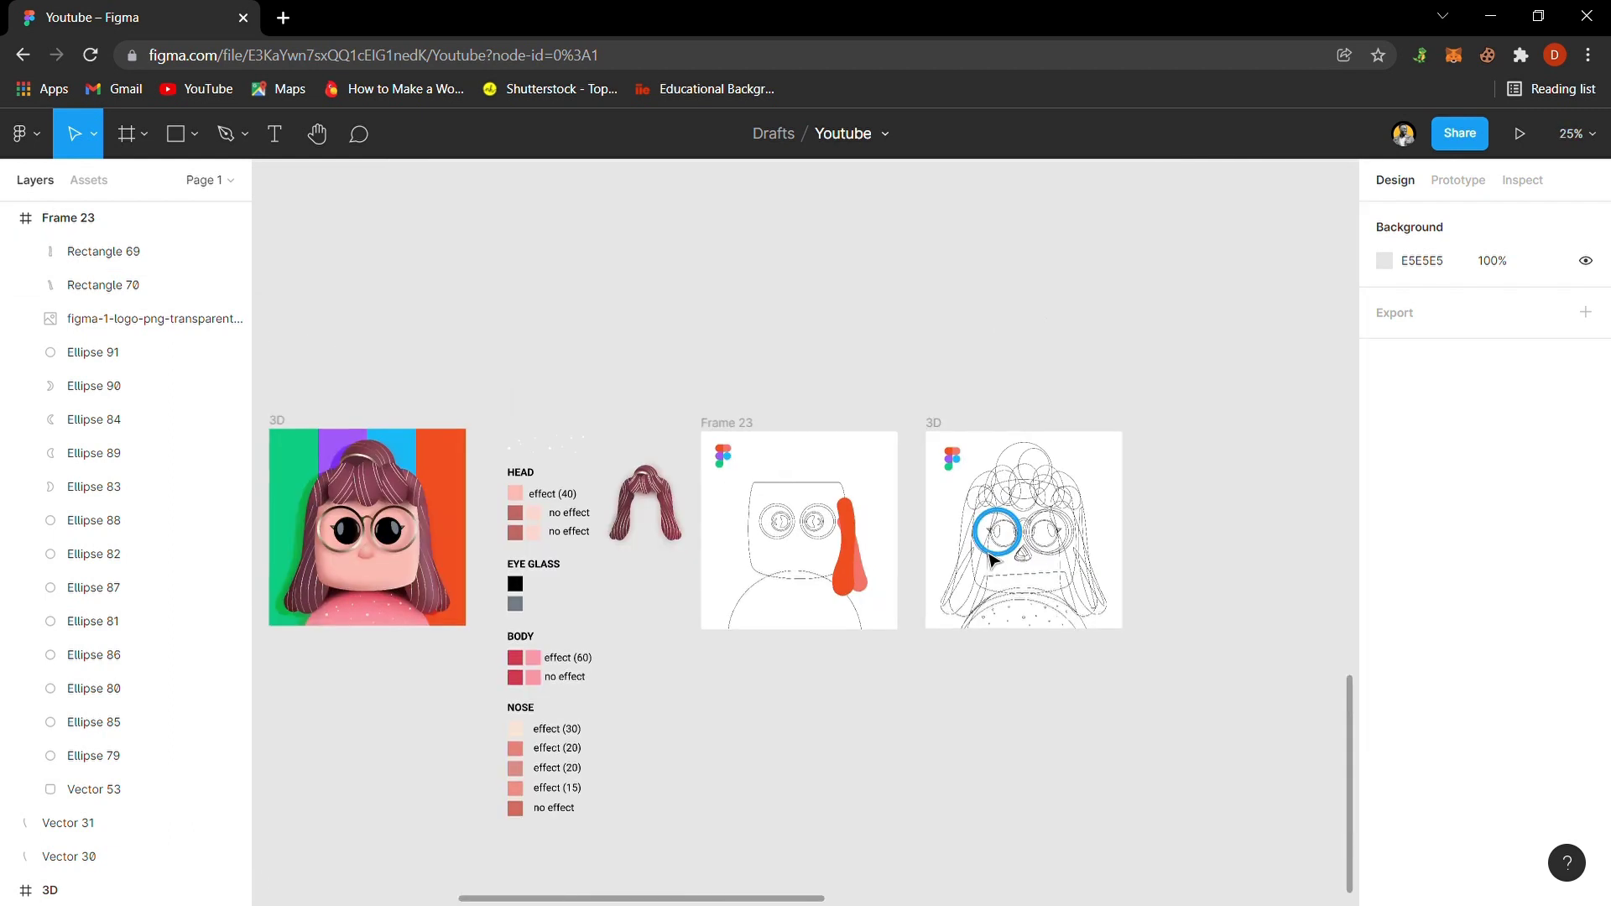
pyautogui.click(731, 426)
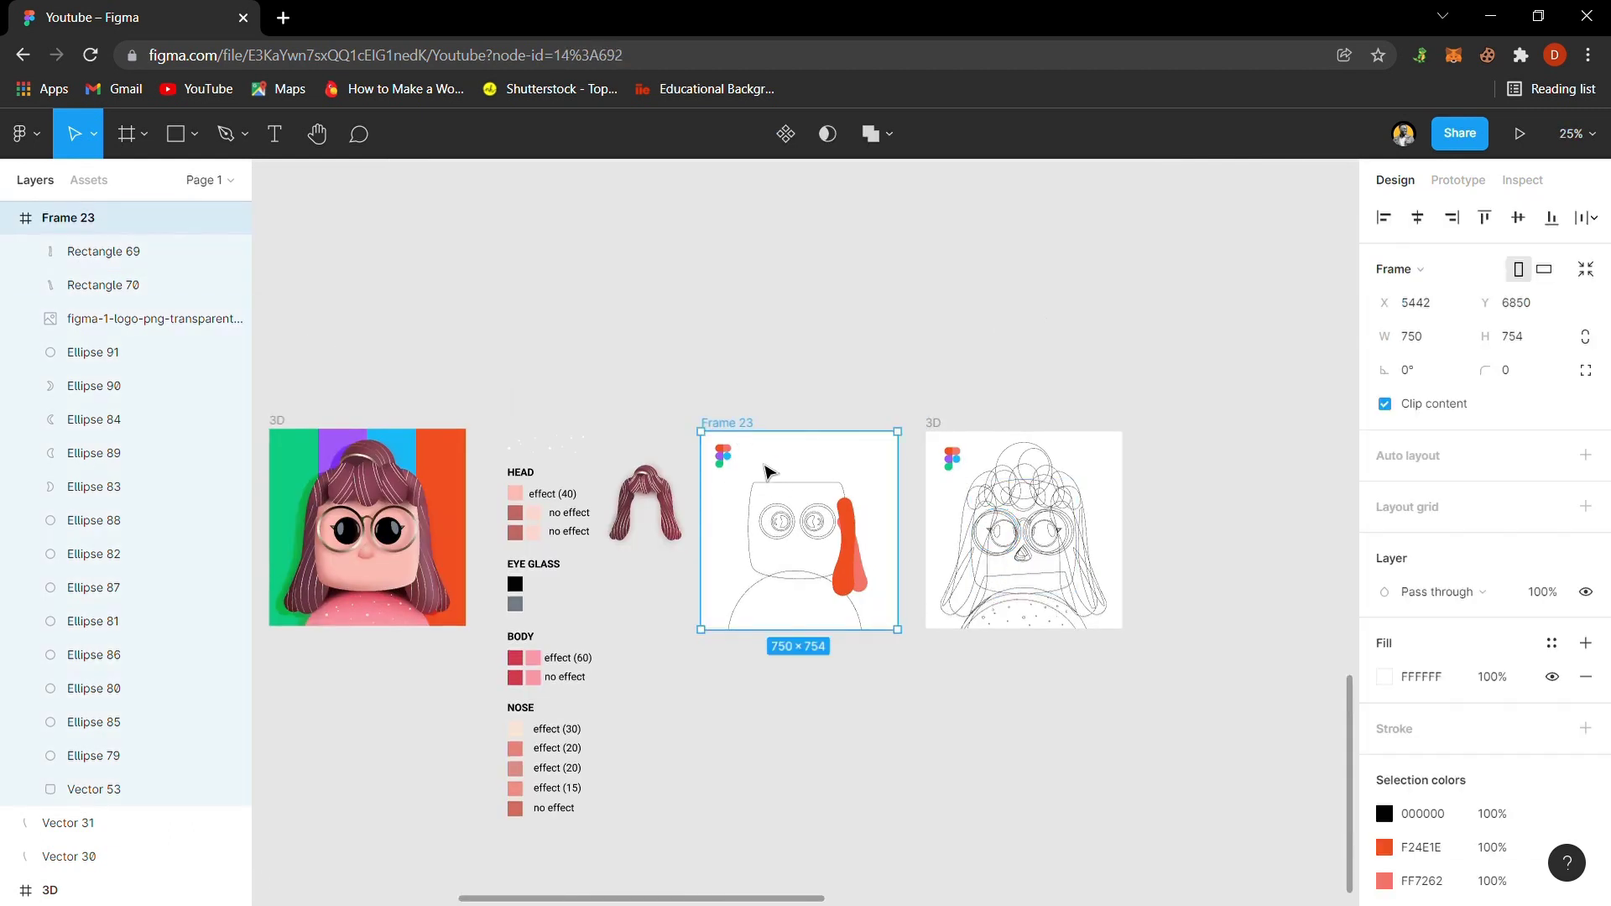
pyautogui.moveTo(769, 472); pyautogui.dragTo(1279, 460)
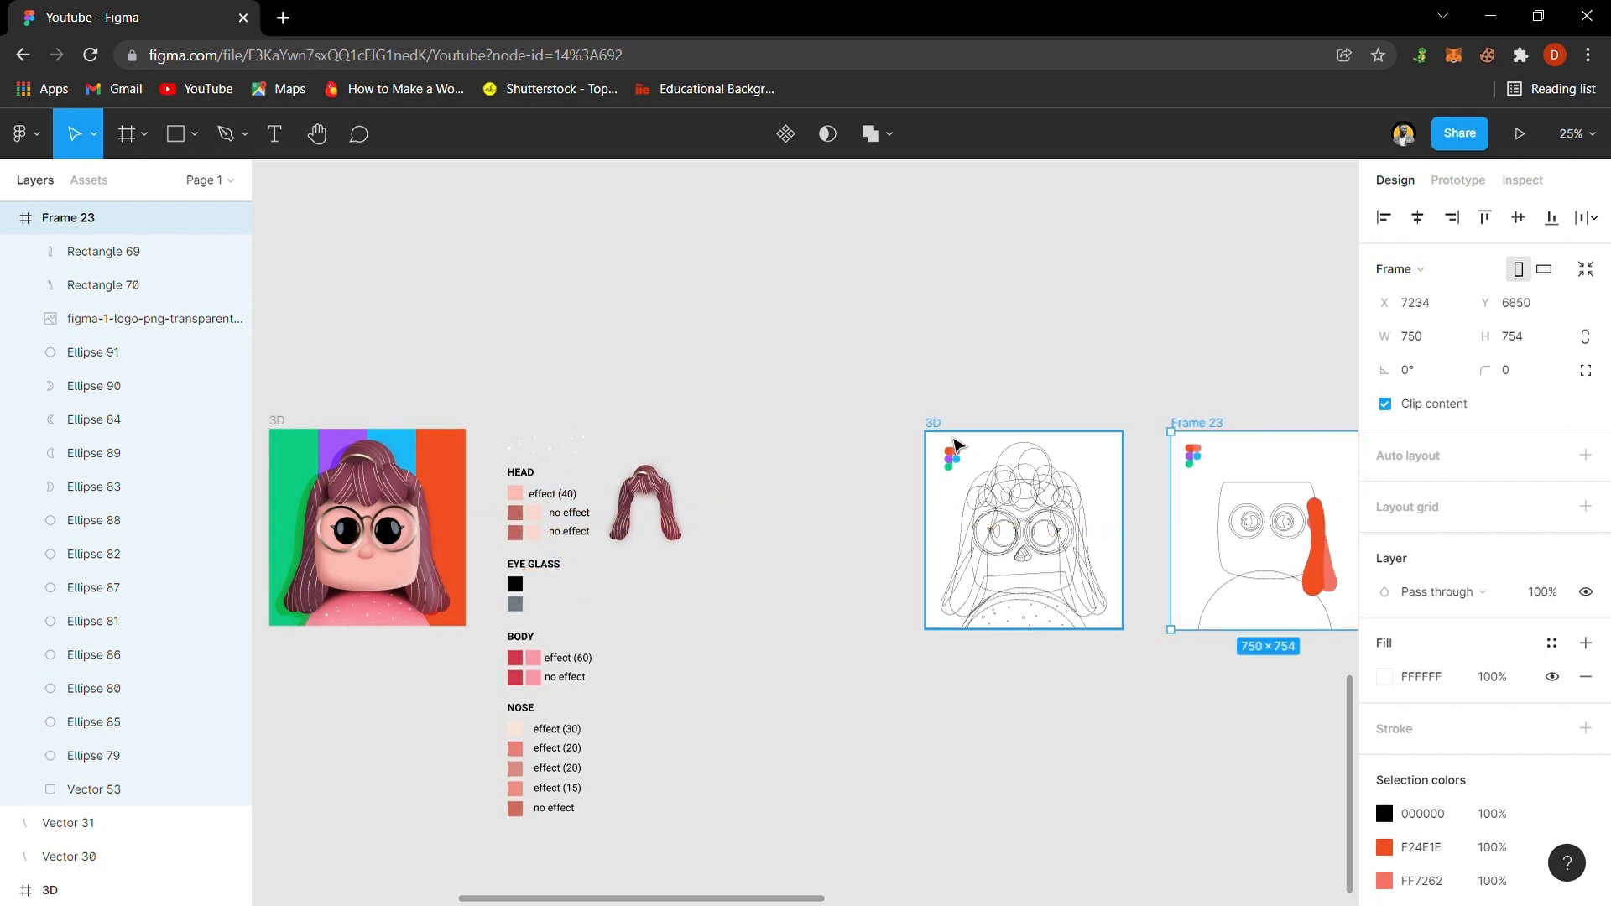
pyautogui.click(954, 445)
pyautogui.moveTo(957, 456); pyautogui.dragTo(768, 454)
pyautogui.hotkey('shift', '2')
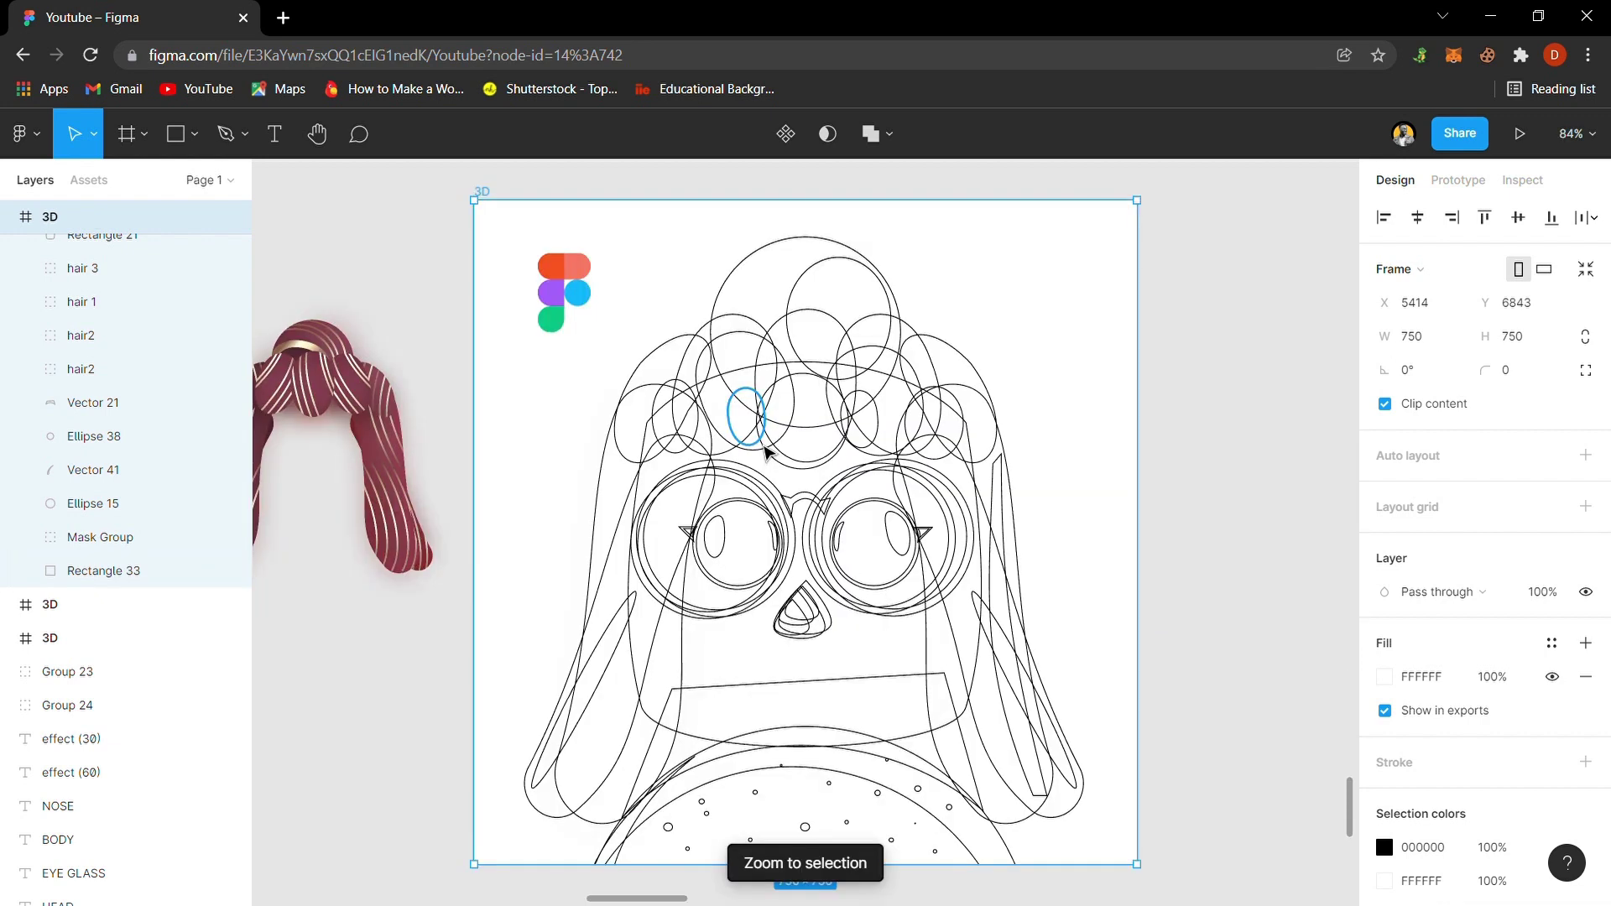
pyautogui.click(1195, 571)
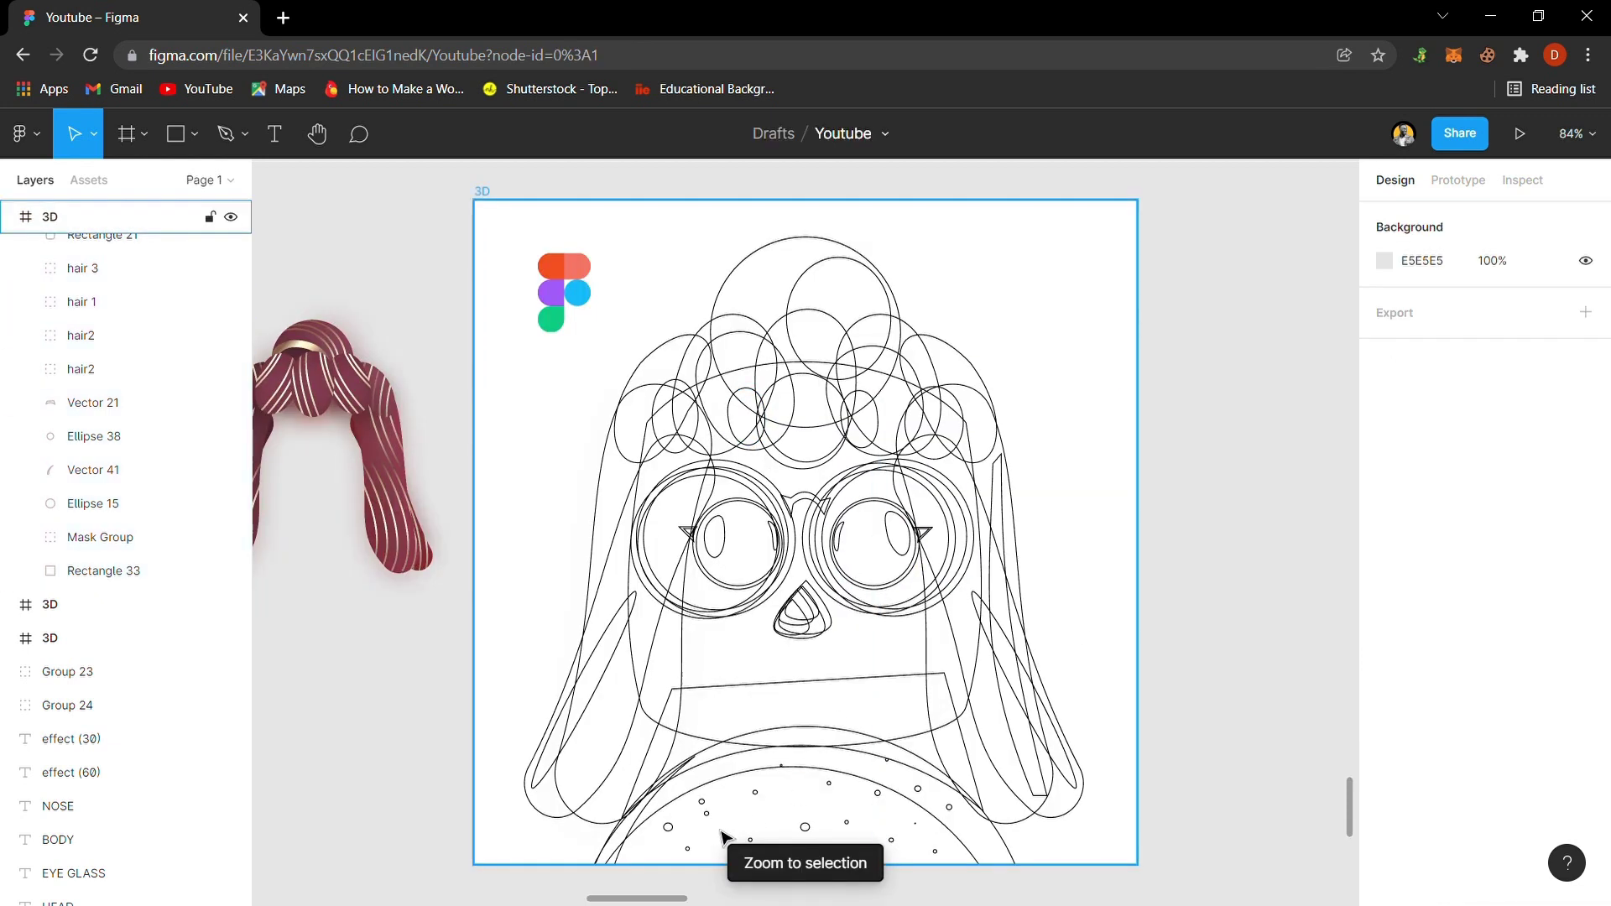
pyautogui.moveTo(678, 898)
pyautogui.mouseDown()
pyautogui.moveTo(631, 899)
pyautogui.moveTo(658, 898)
pyautogui.mouseUp()
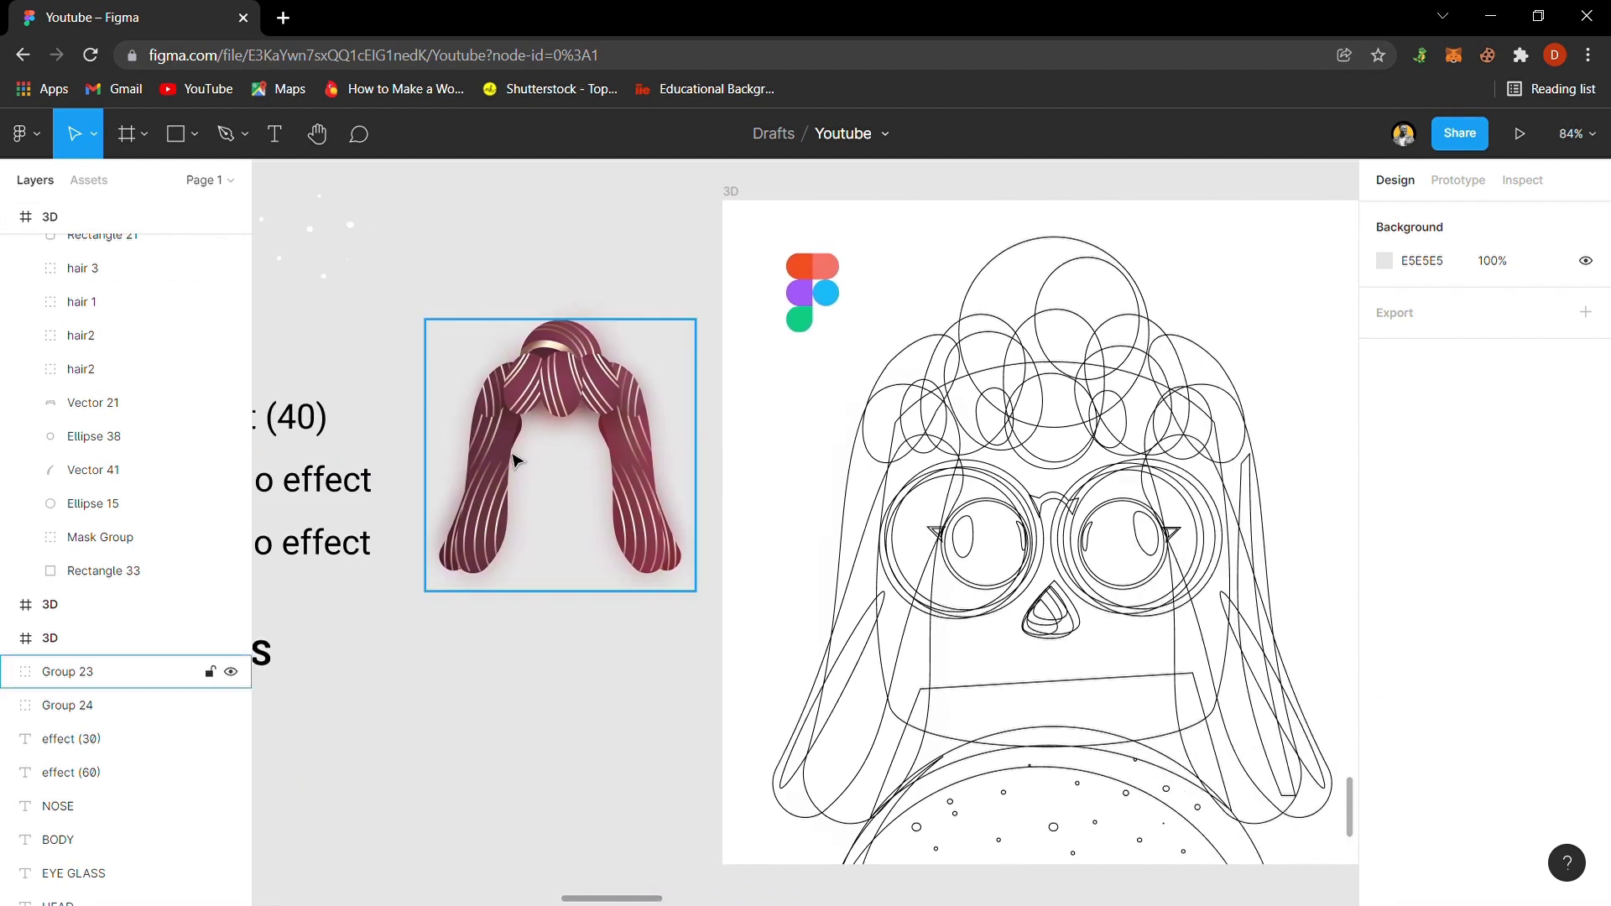
# - Move the red hair group right of the 3D outline frame and shift the frame toward the swatches
pyautogui.click(540, 426)
pyautogui.press('-')
pyautogui.press('-')
pyautogui.press('-')
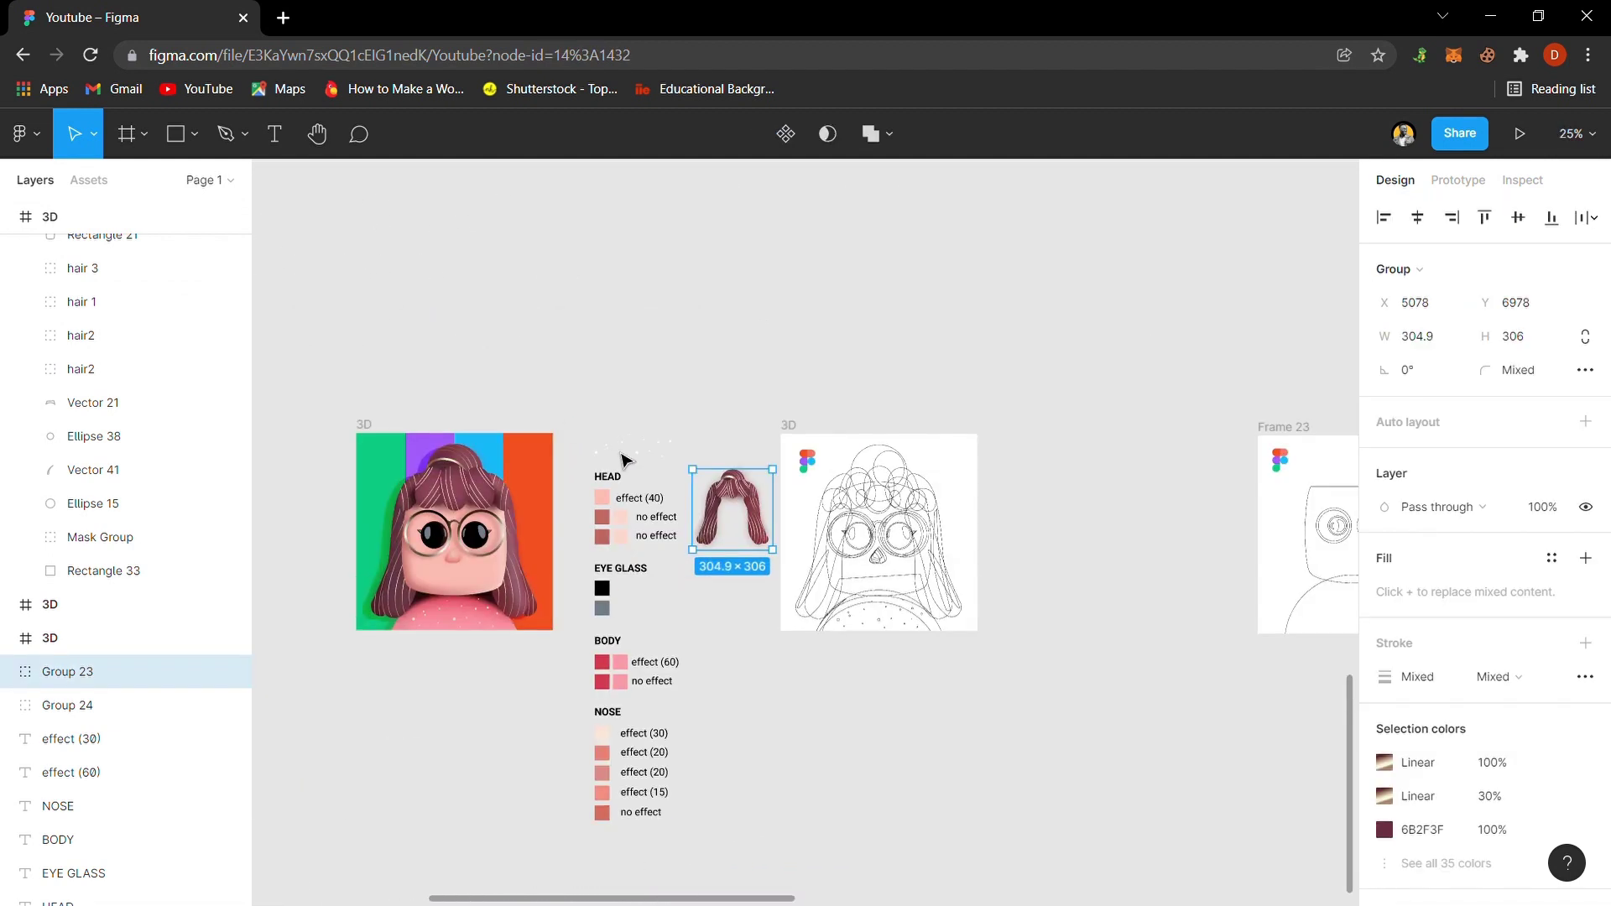
pyautogui.moveTo(725, 503); pyautogui.dragTo(1024, 456)
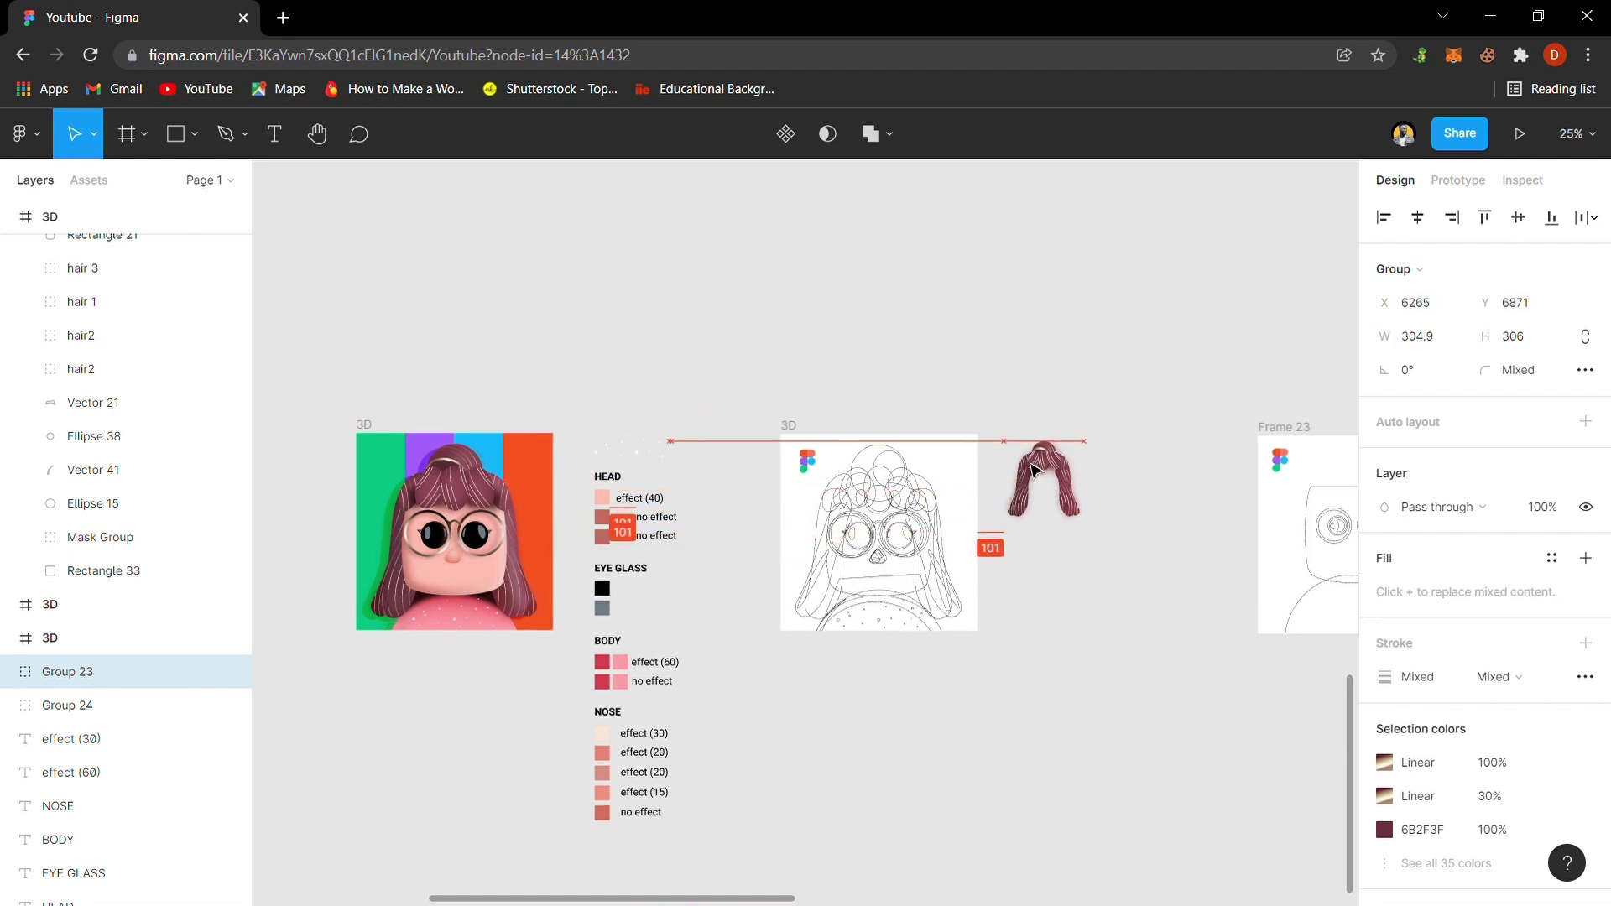
pyautogui.click(787, 428)
pyautogui.moveTo(845, 450); pyautogui.dragTo(746, 454)
# - Enlarge the hair group to about 574.92×577 and check it beside the 3D frame
pyautogui.click(1067, 466)
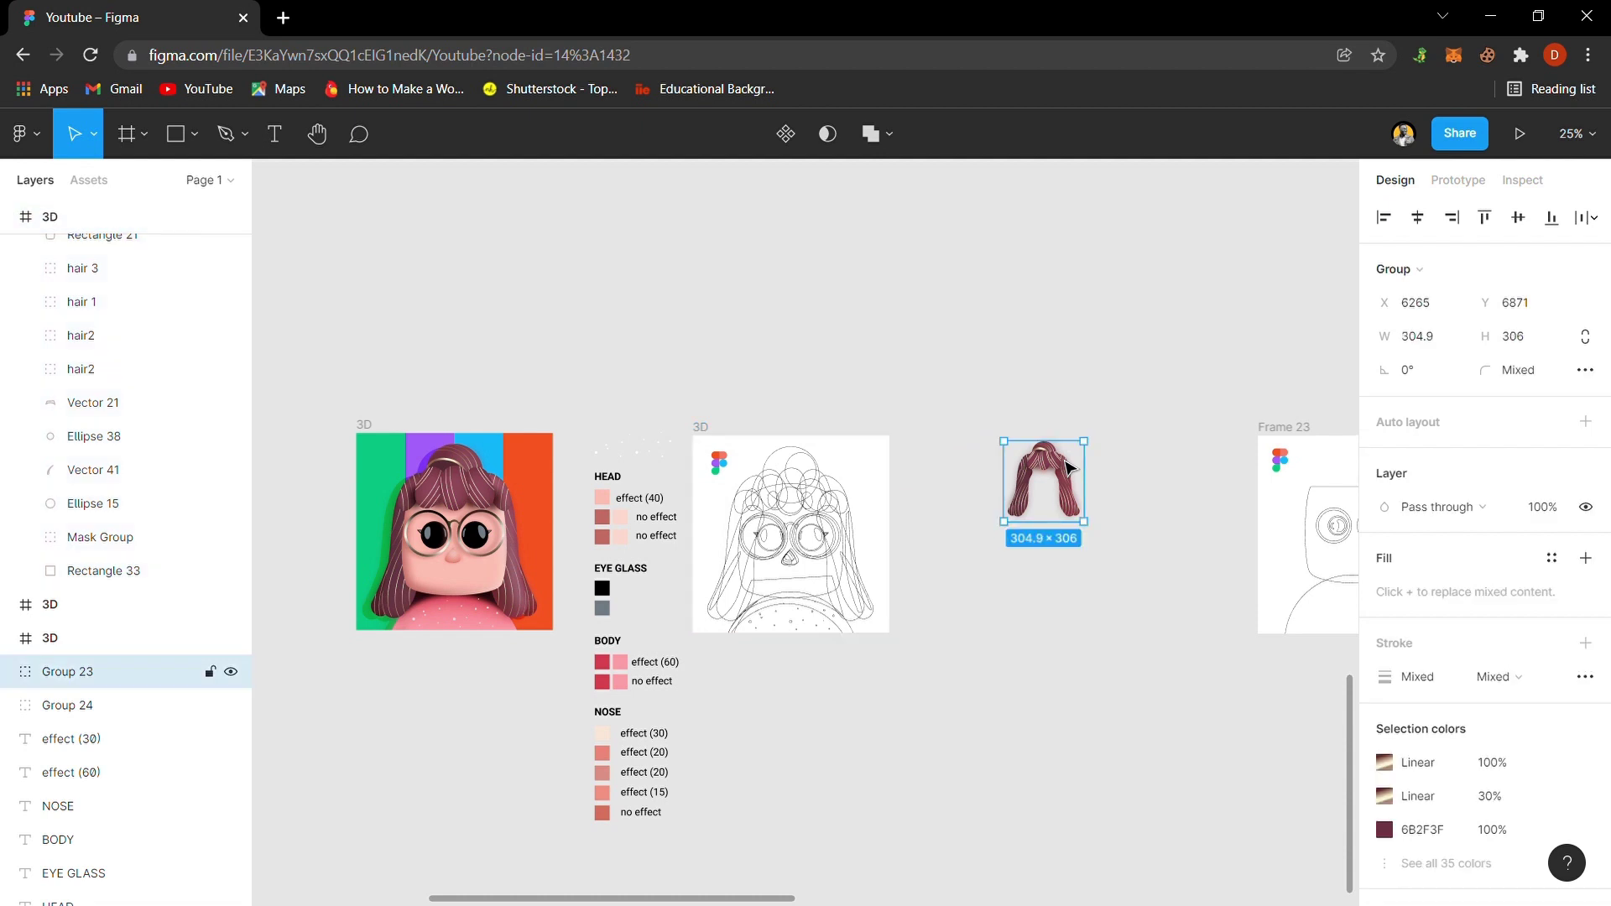
pyautogui.moveTo(1054, 453); pyautogui.dragTo(984, 467)
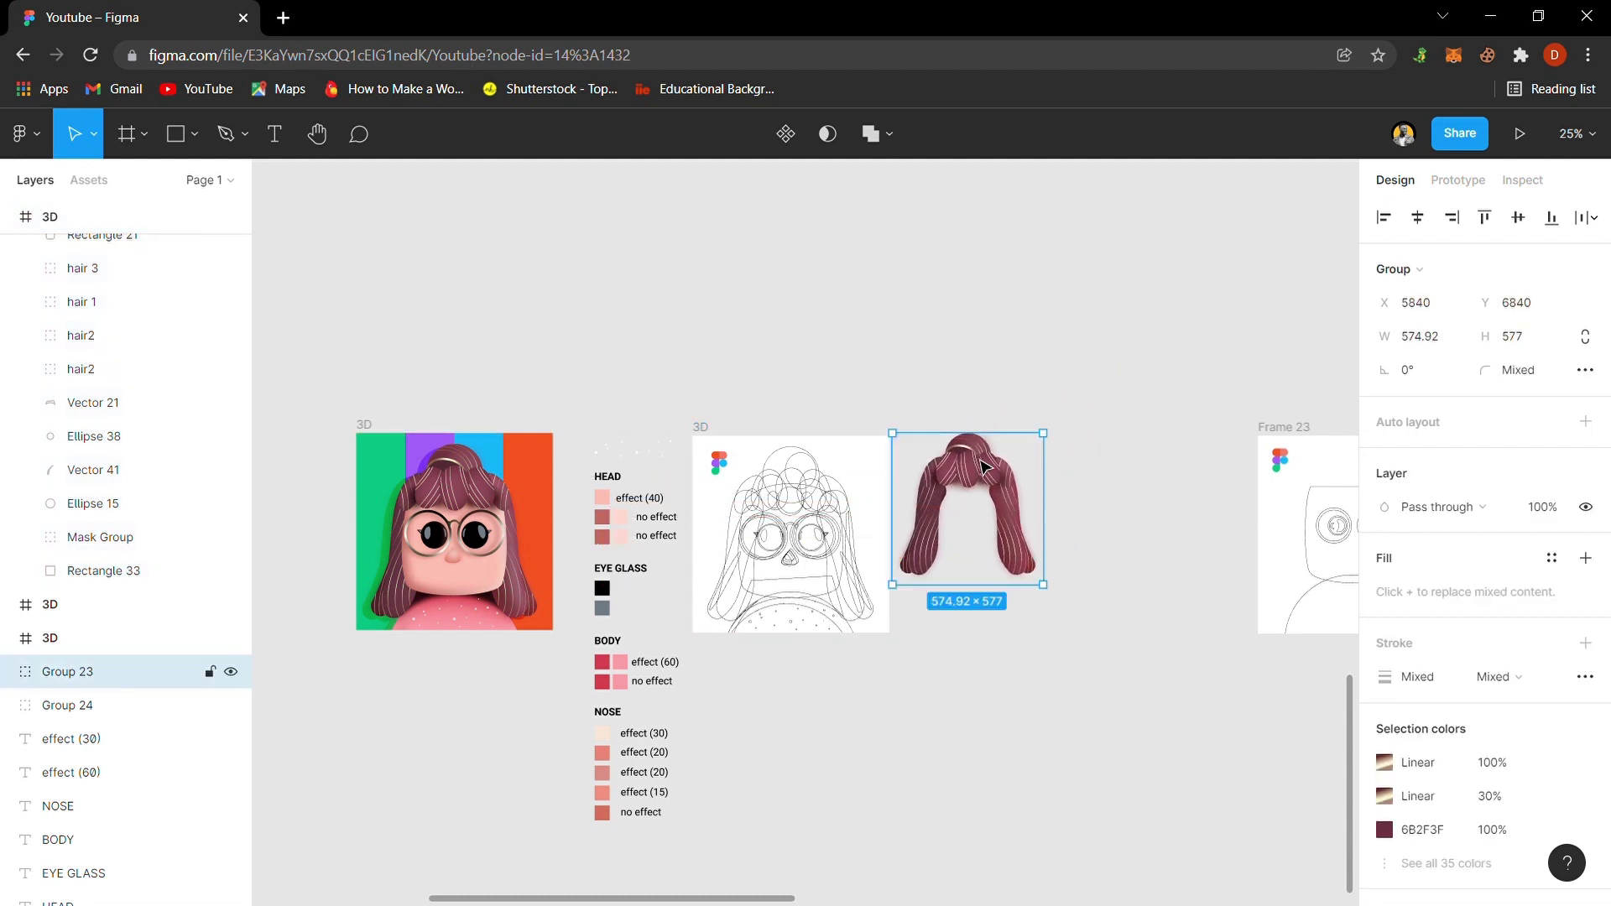
pyautogui.click(743, 449)
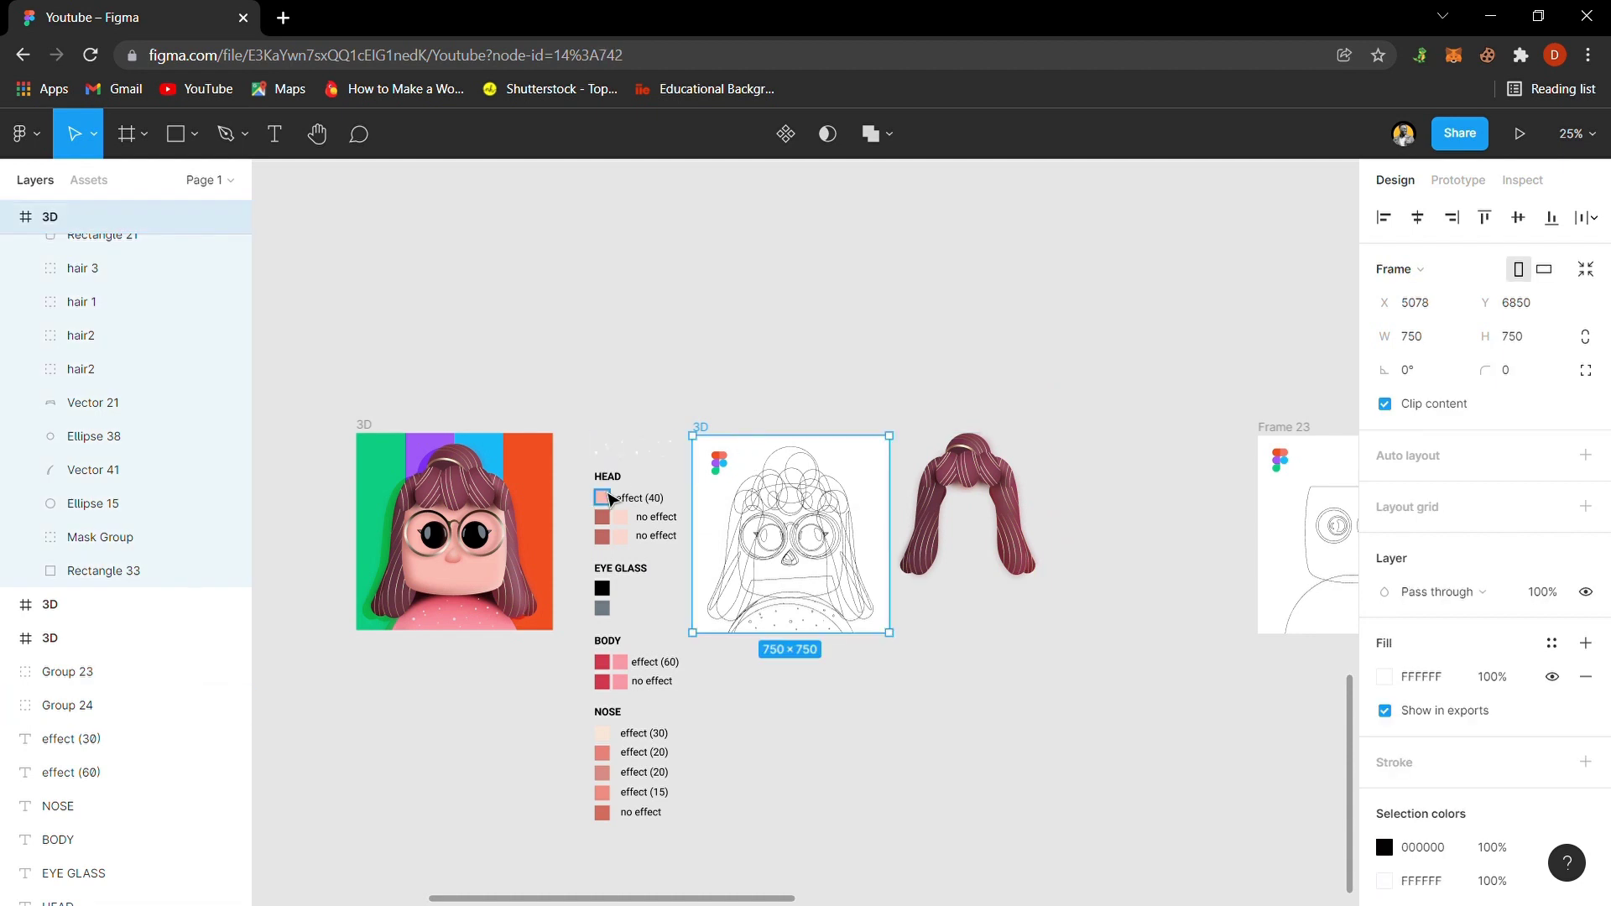
pyautogui.keyDown('shift'); pyautogui.click(614, 512); pyautogui.keyUp('shift')
pyautogui.hotkey('shift', '2')
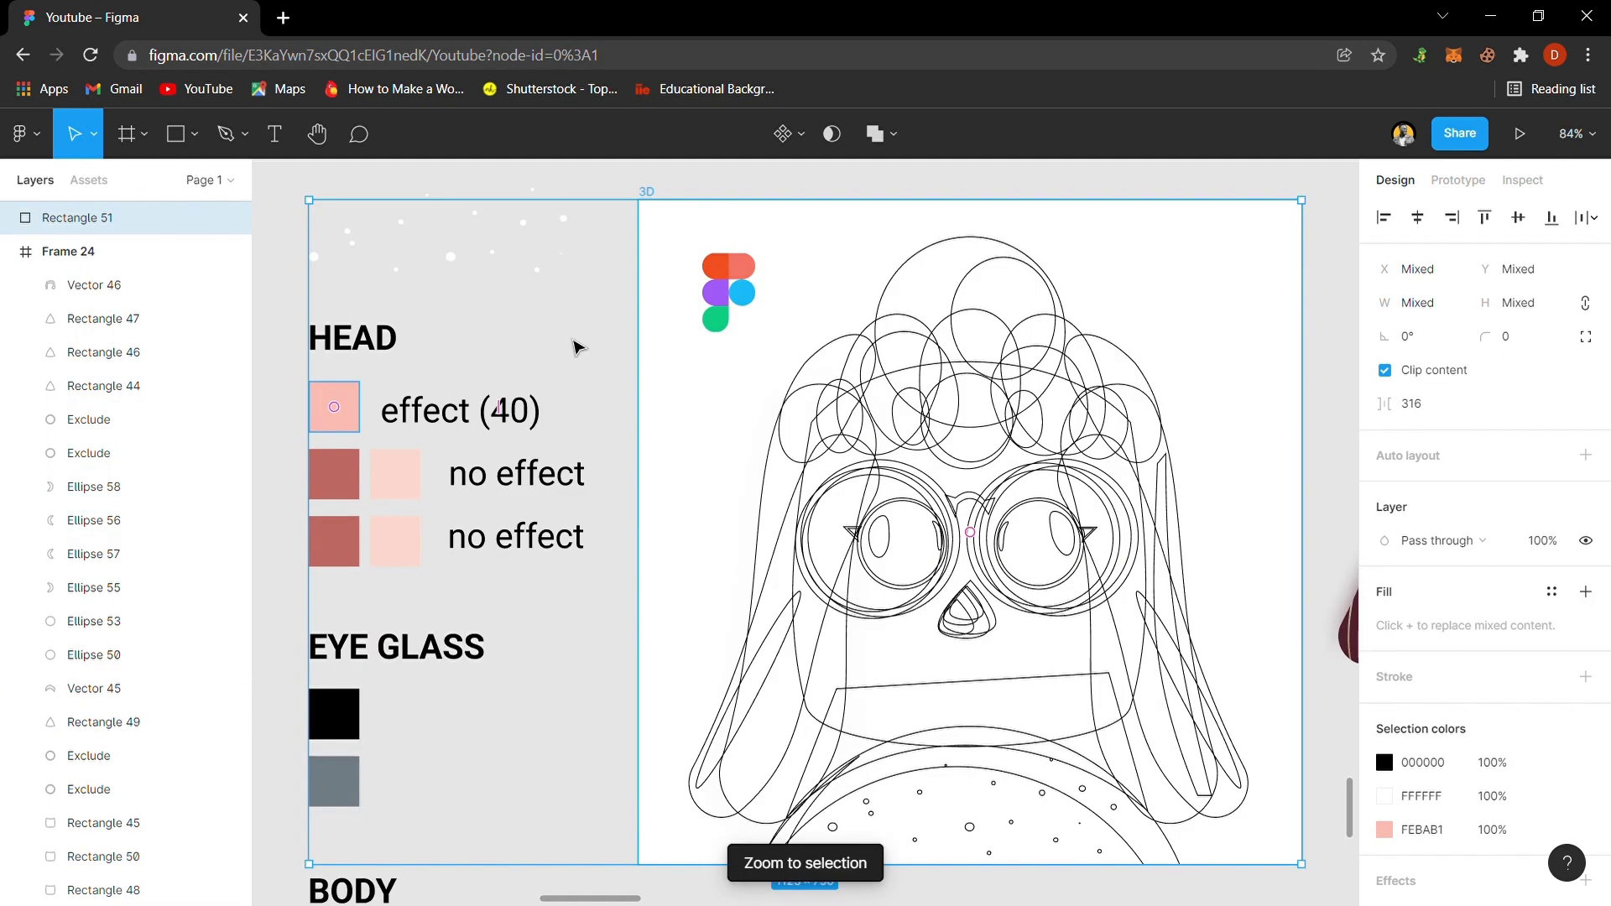
pyautogui.click(575, 347)
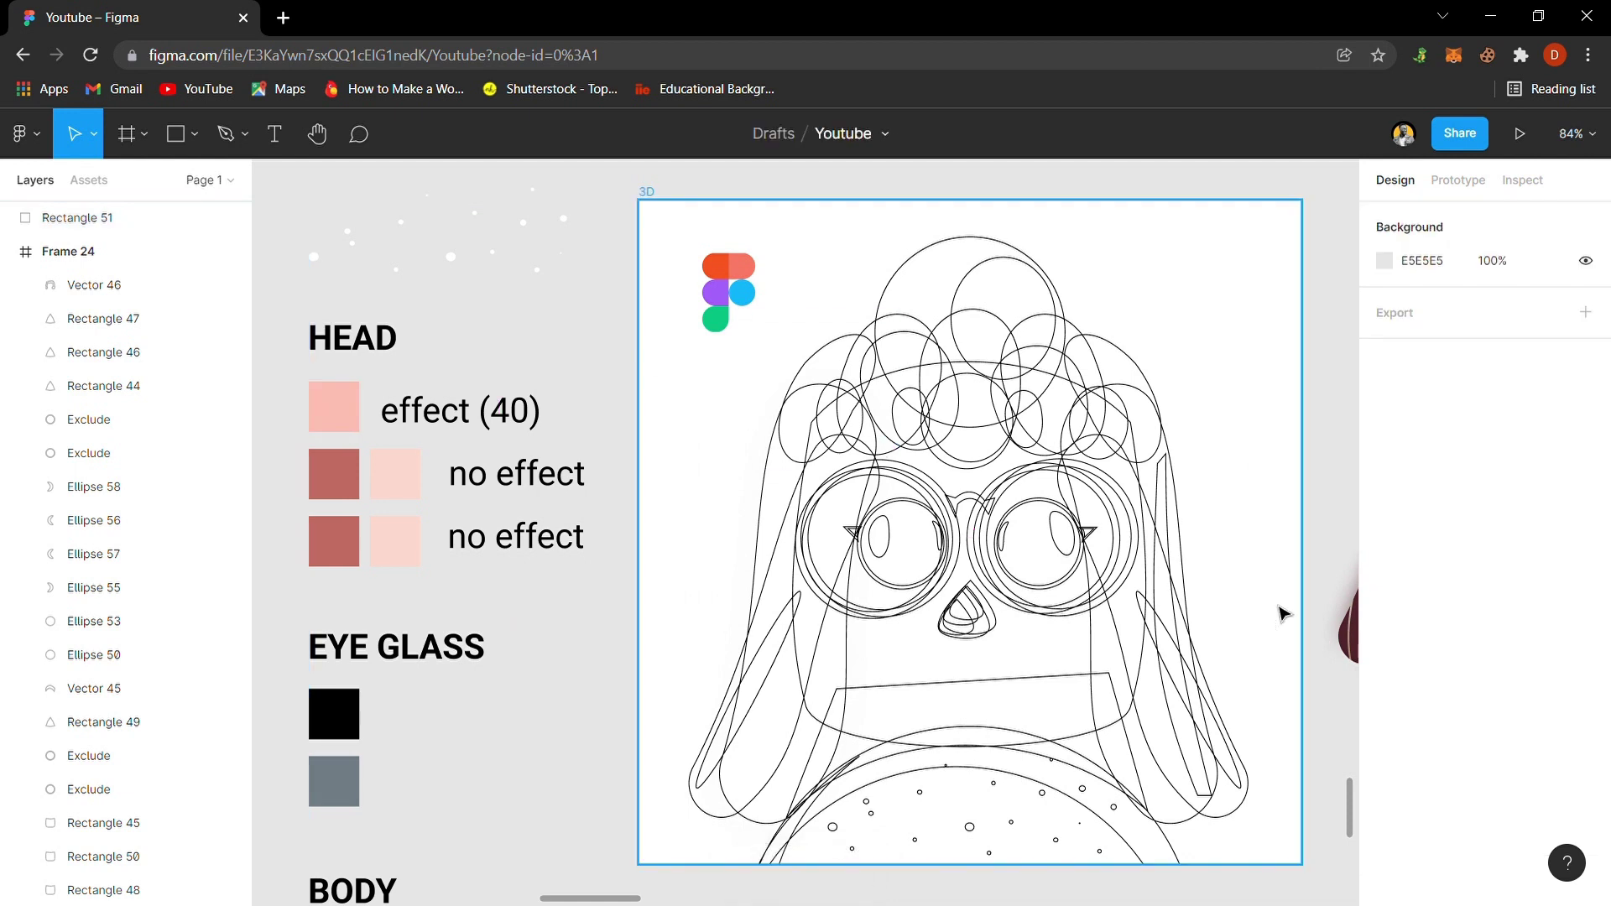
pyautogui.click(1350, 646)
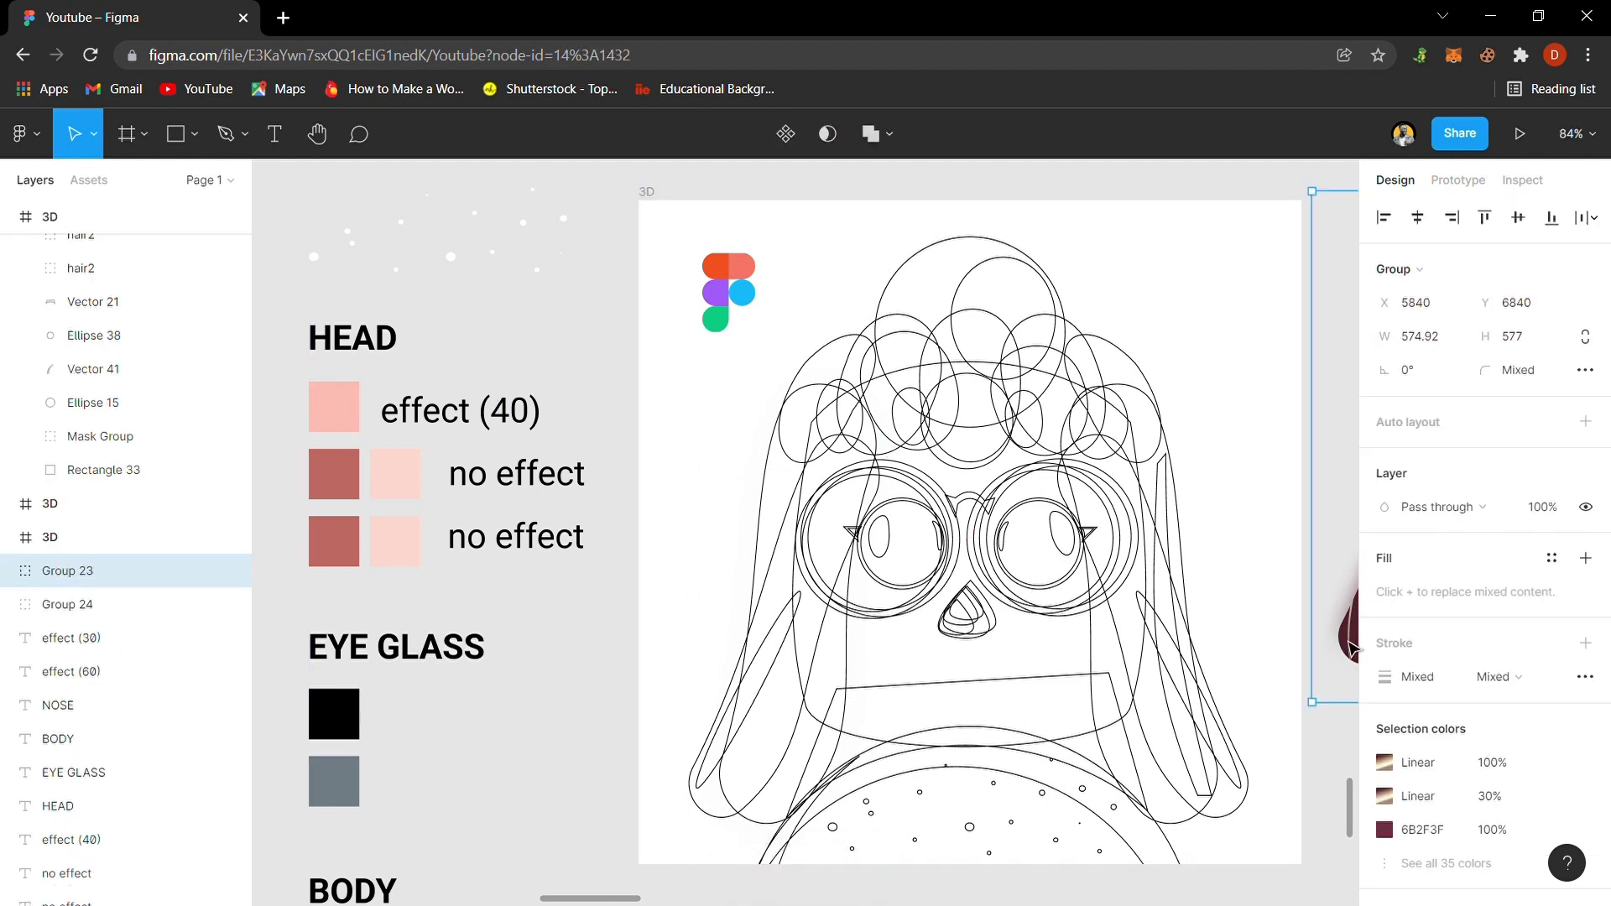
pyautogui.hotkey('shift', '2')
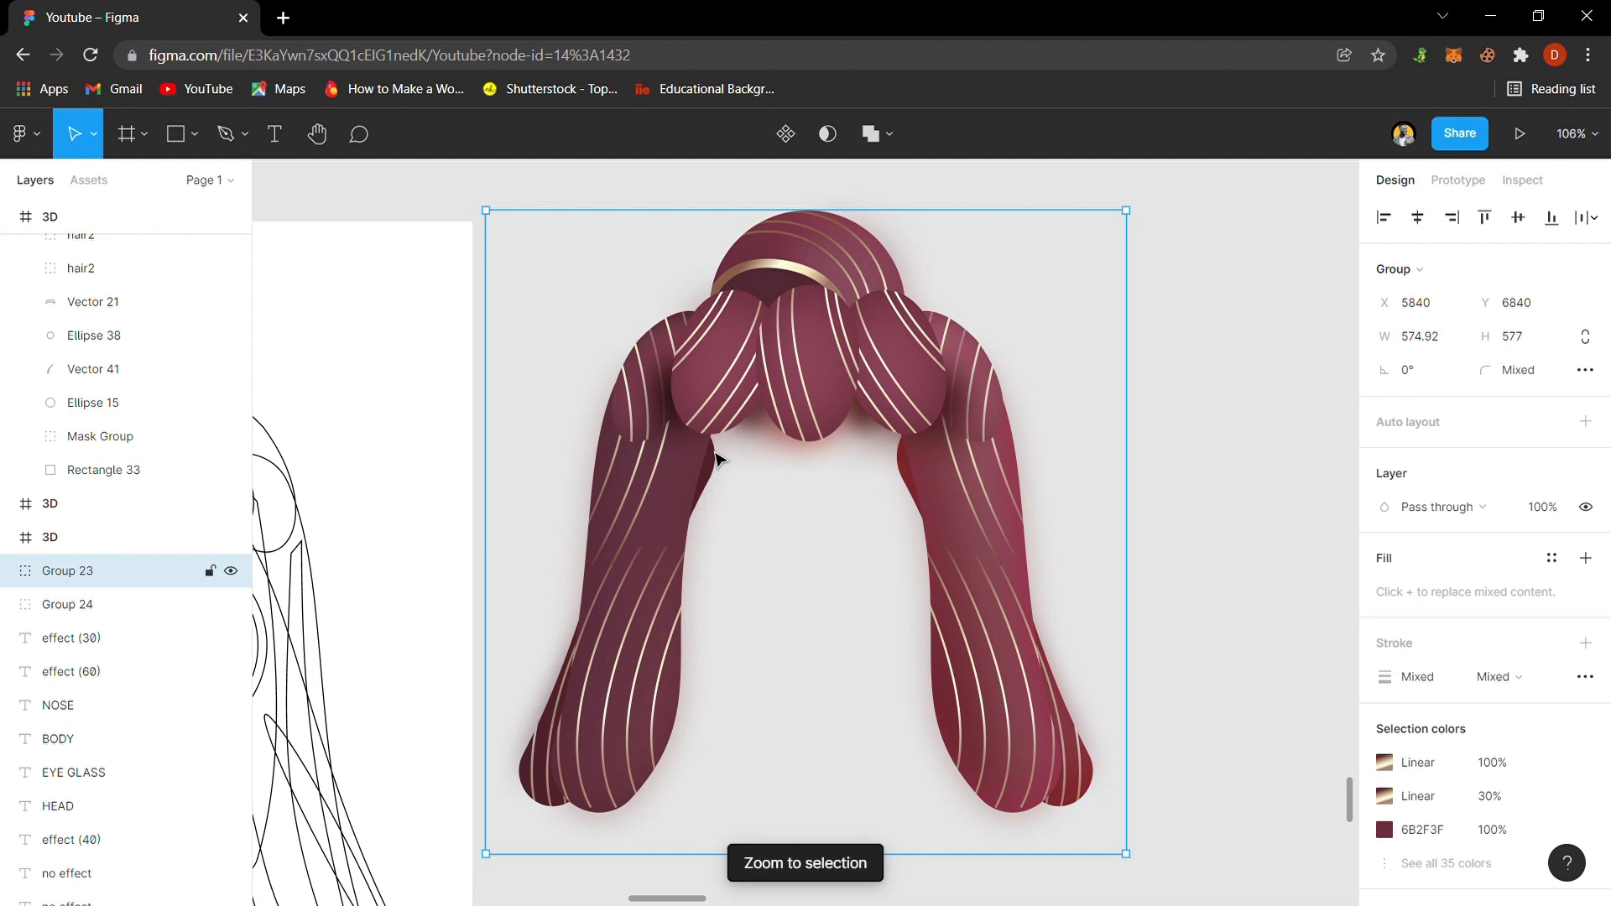
pyautogui.press('-')
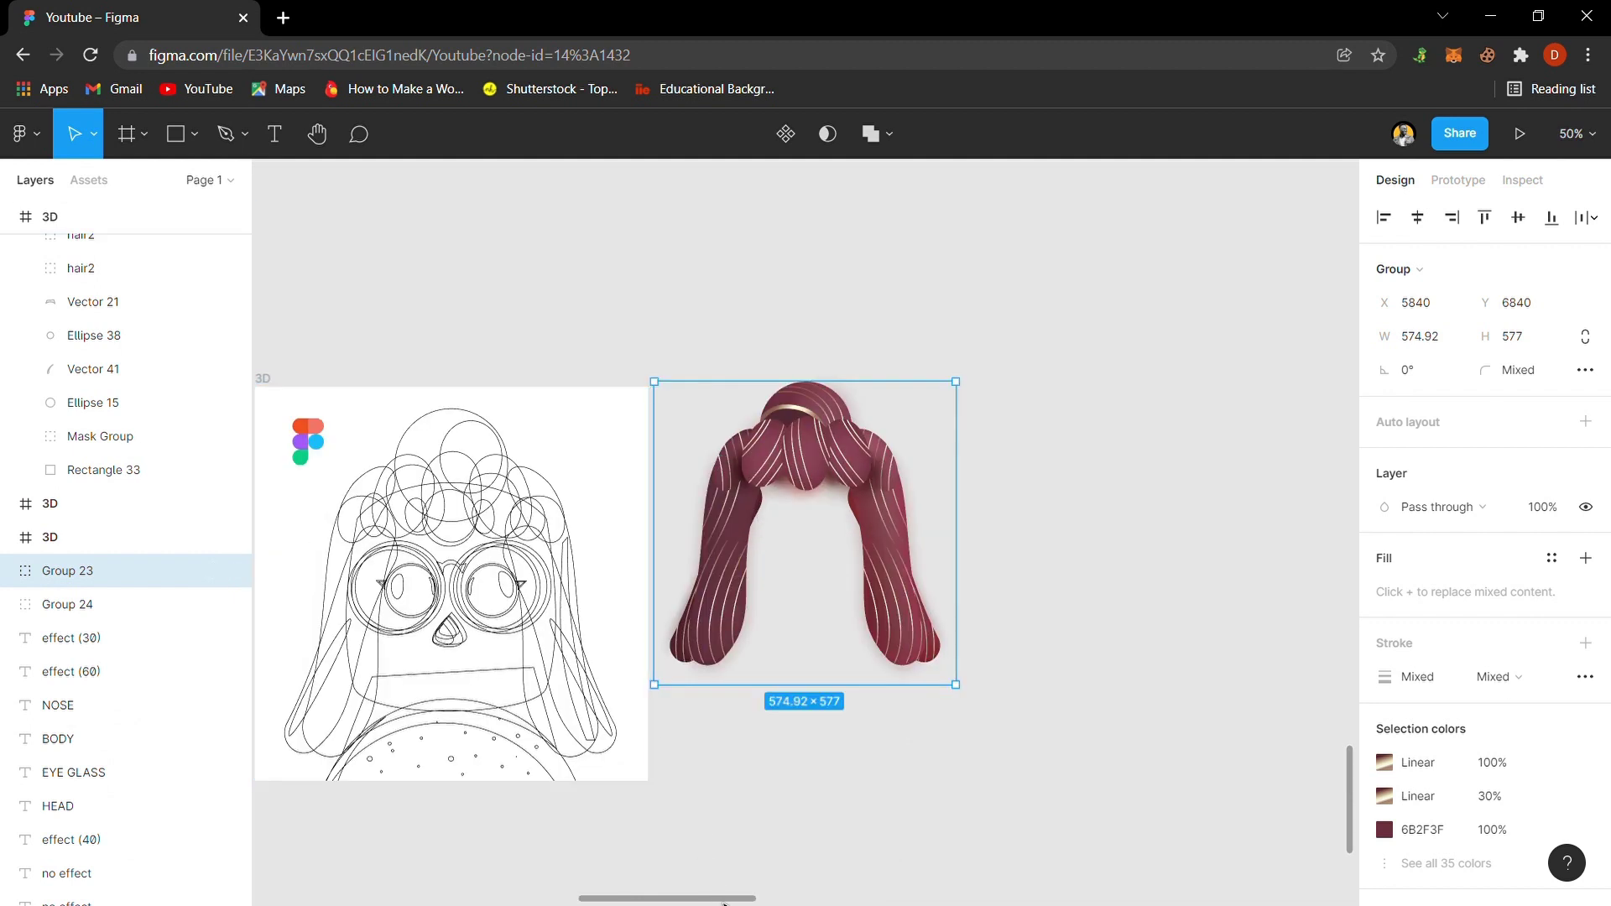
pyautogui.moveTo(724, 902); pyautogui.dragTo(640, 895)
# - Zoom to the 3D frame and try selecting the hair circles and ellipses above the head
pyautogui.click(844, 406)
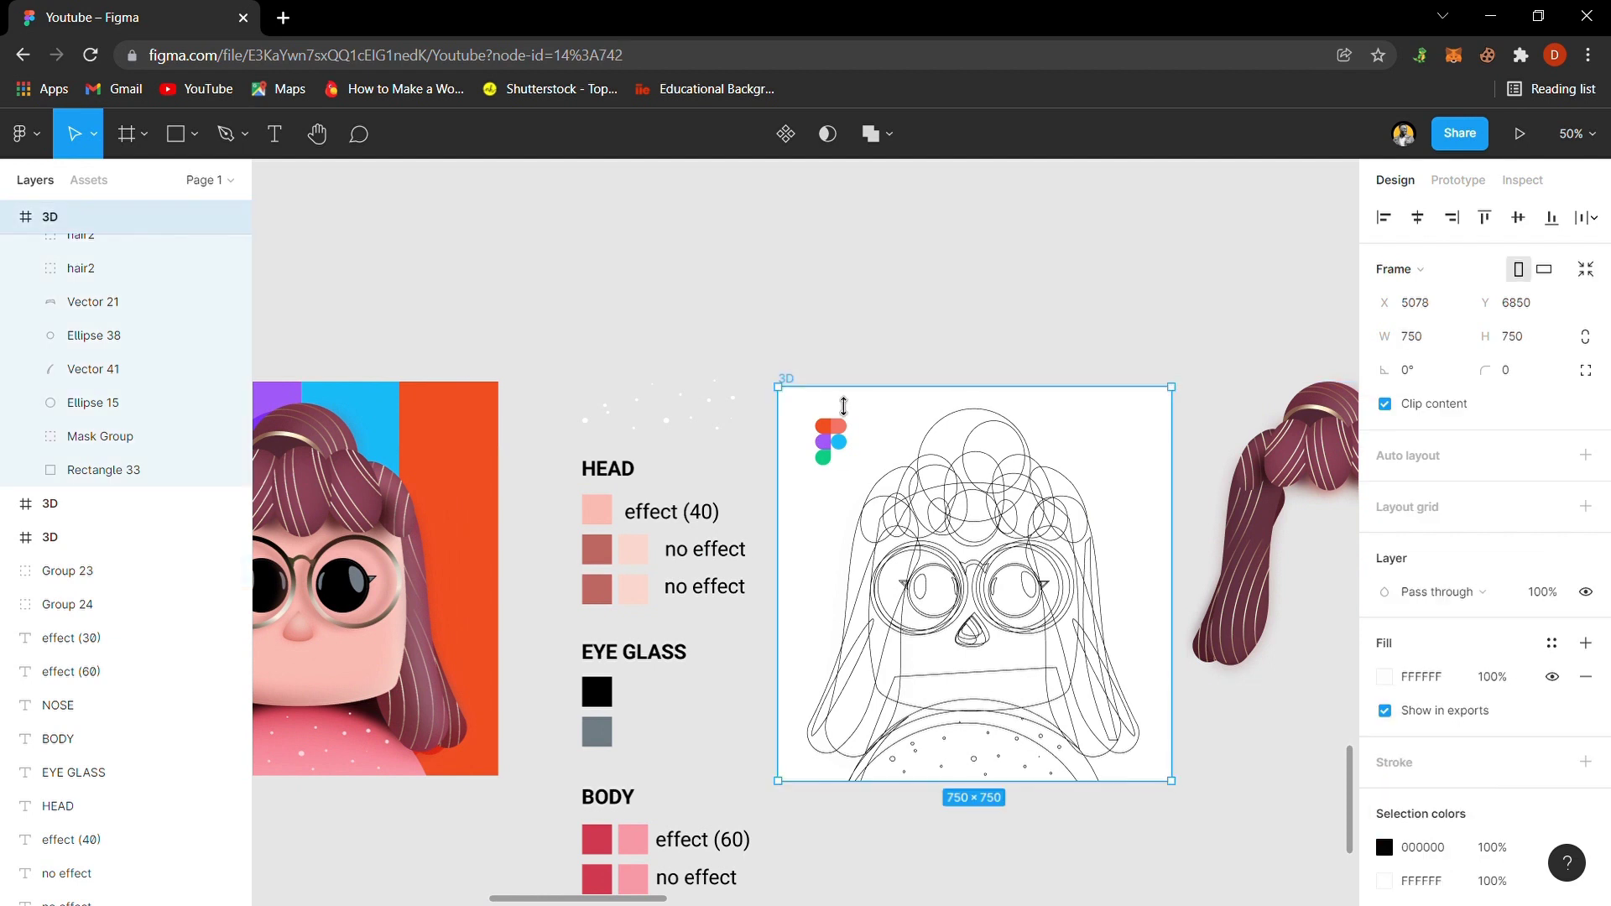
pyautogui.hotkey('shift', '2')
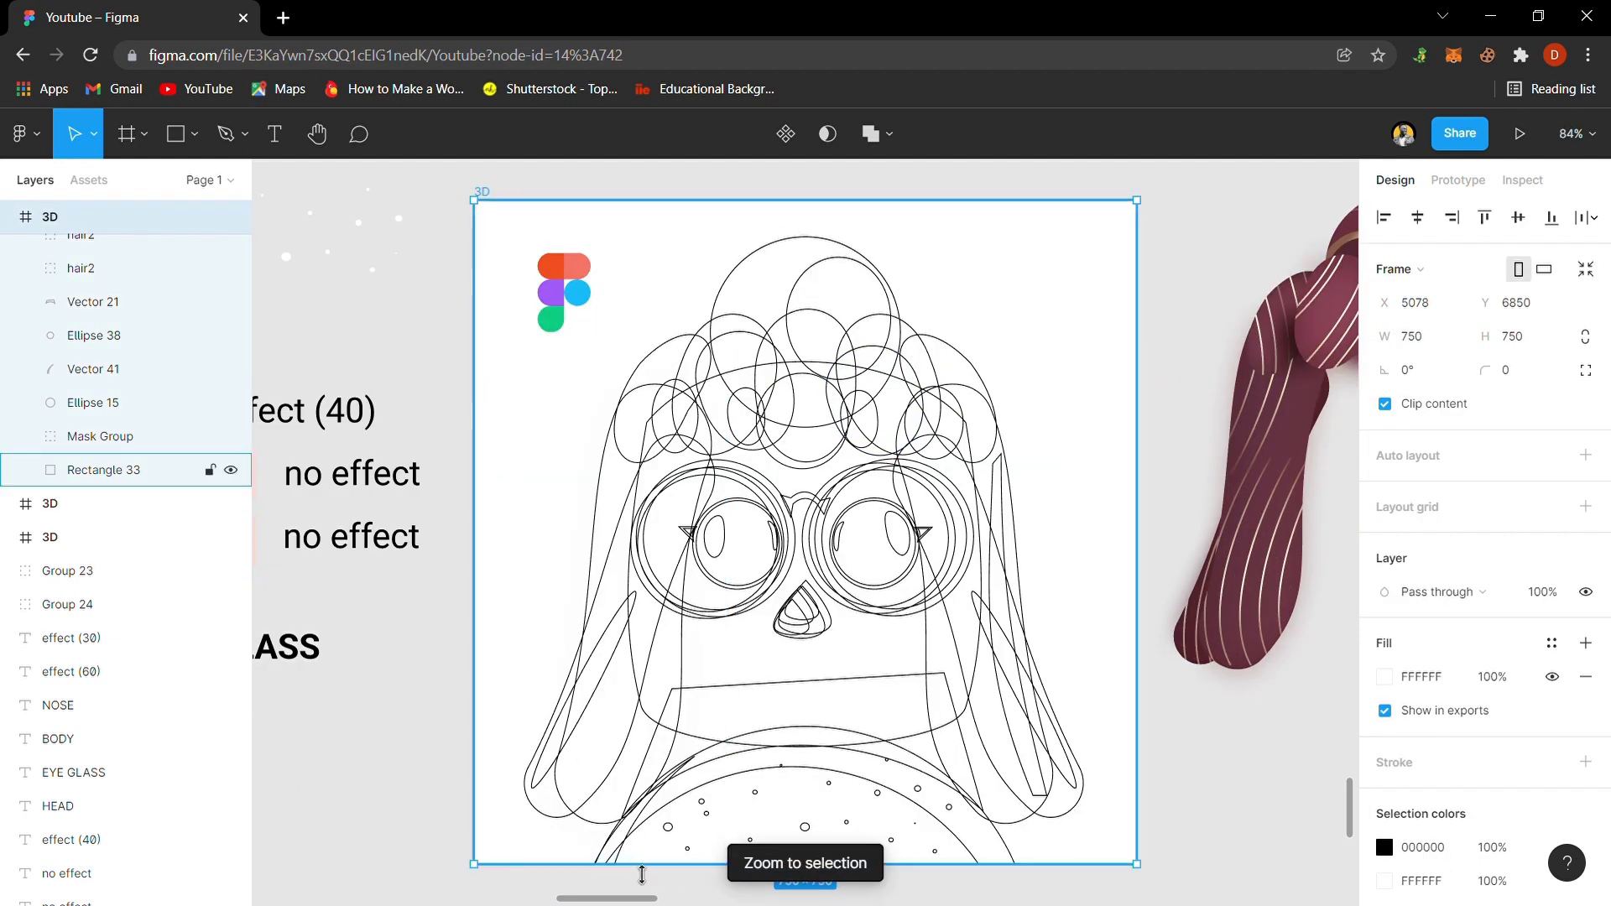
pyautogui.moveTo(647, 902); pyautogui.dragTo(618, 902)
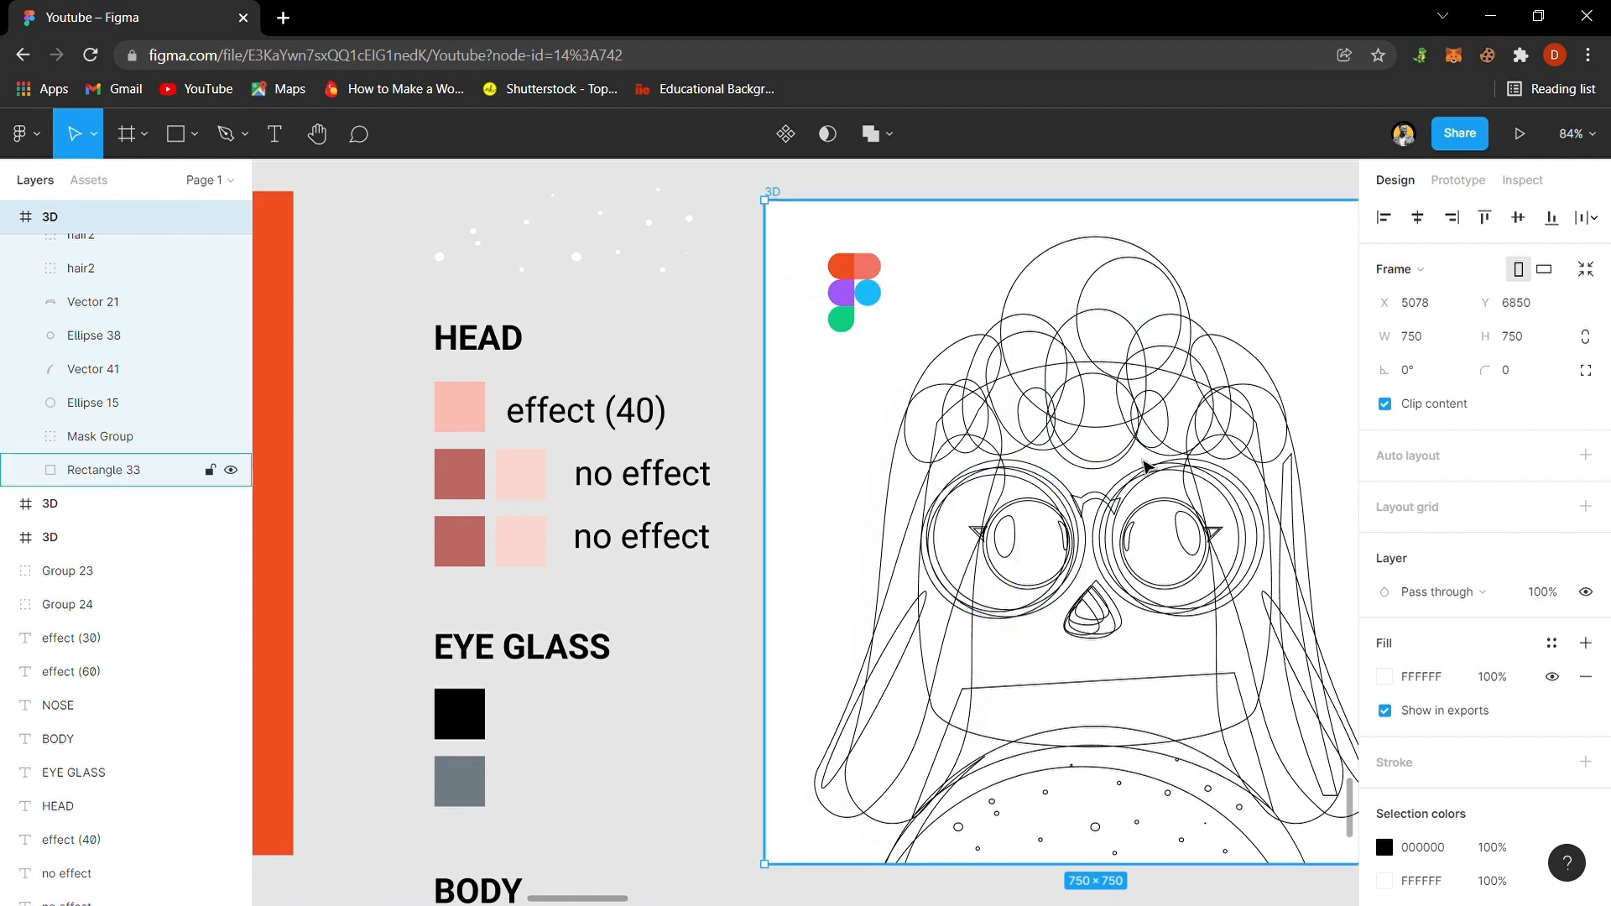
pyautogui.click(1104, 484)
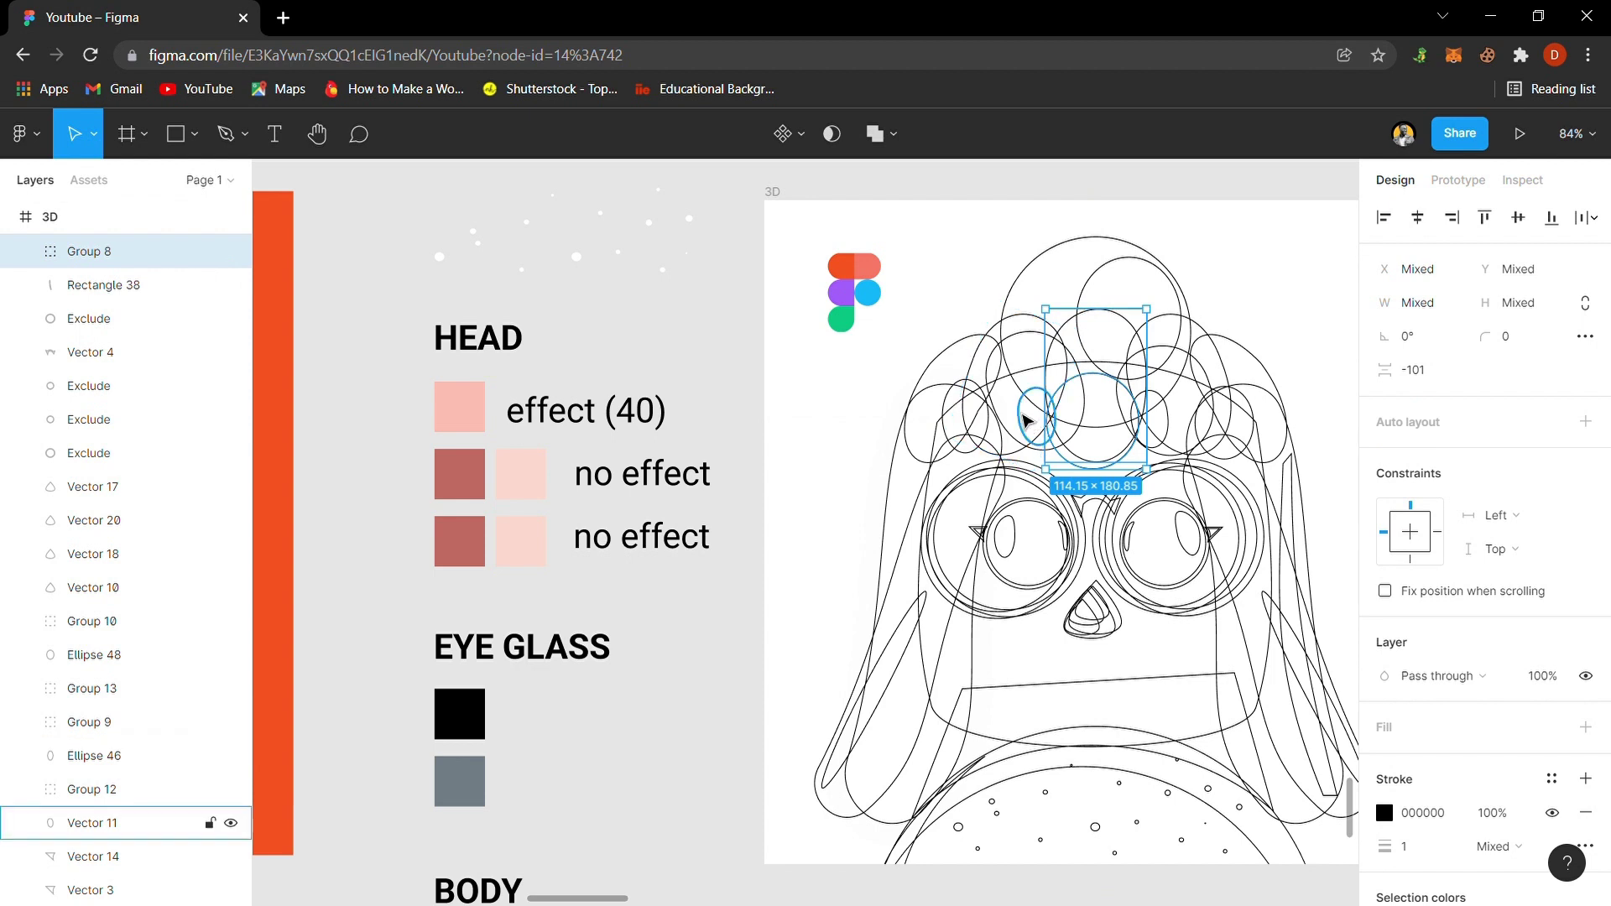
pyautogui.keyDown('shift'); pyautogui.click(1040, 424); pyautogui.keyUp('shift')
pyautogui.keyDown('shift'); pyautogui.click(973, 347); pyautogui.keyUp('shift')
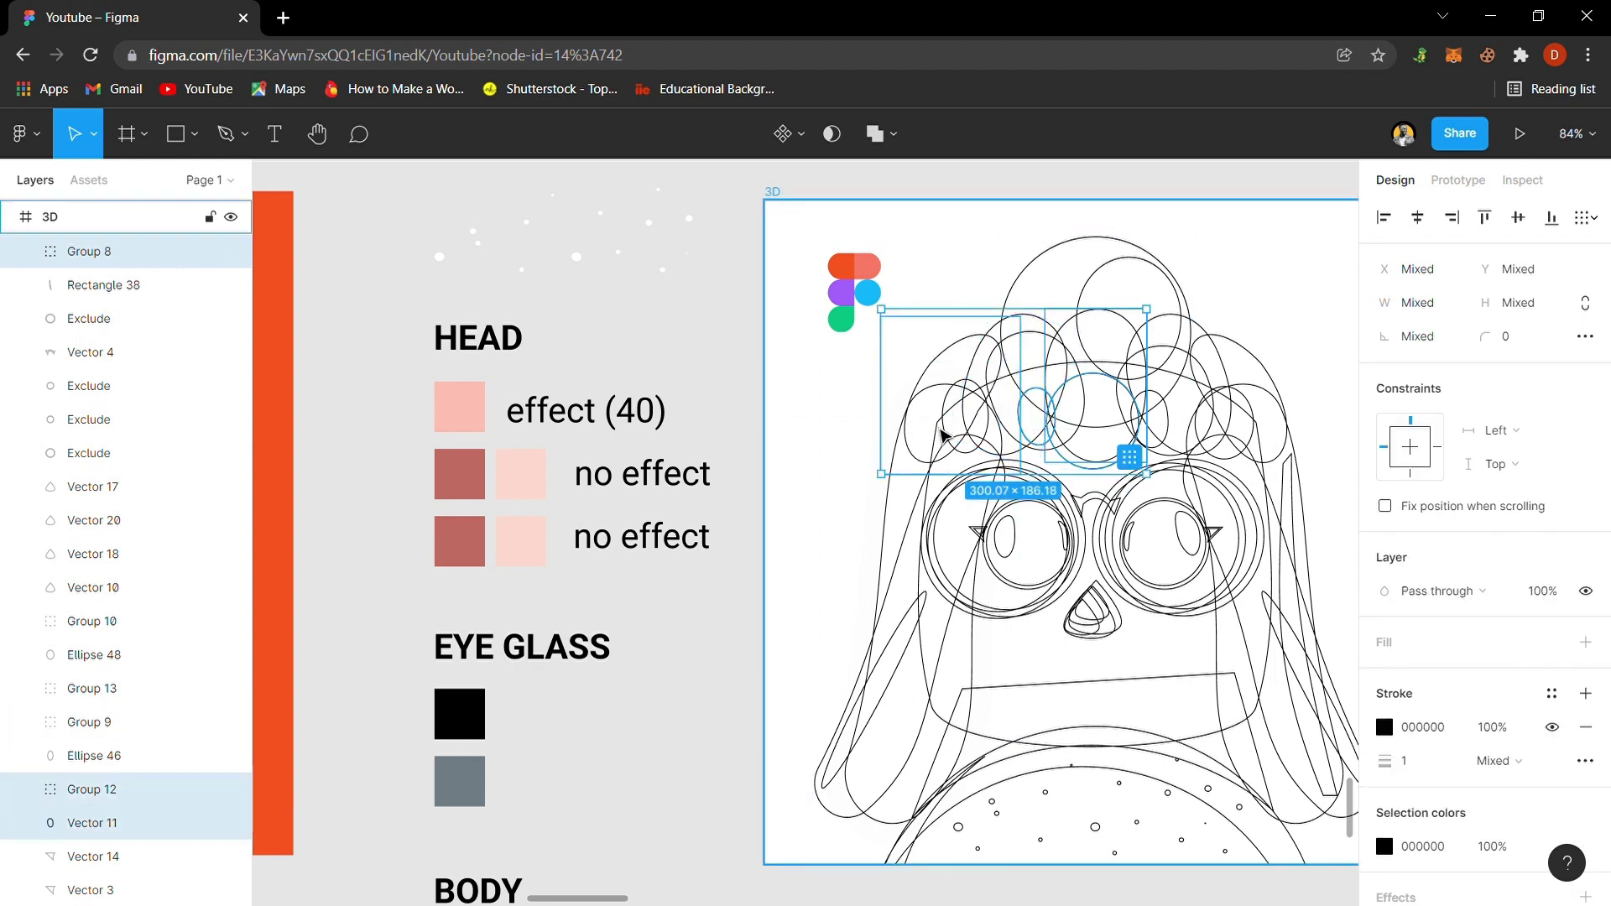
pyautogui.keyDown('shift'); pyautogui.click(937, 449); pyautogui.keyUp('shift')
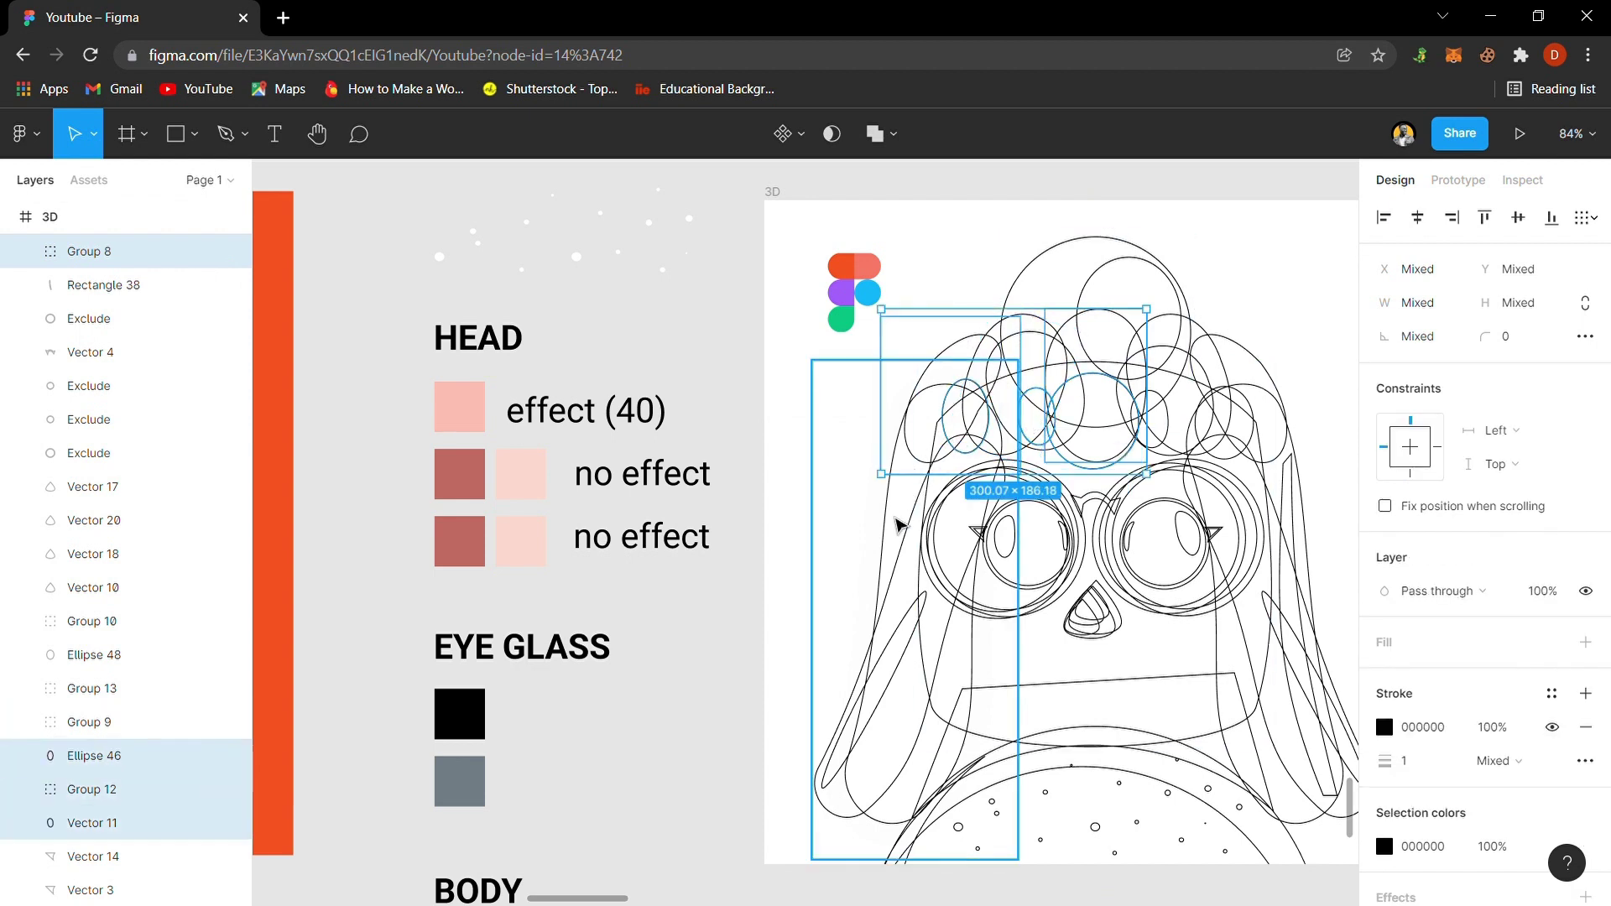
pyautogui.click(895, 522)
pyautogui.press('Escape')
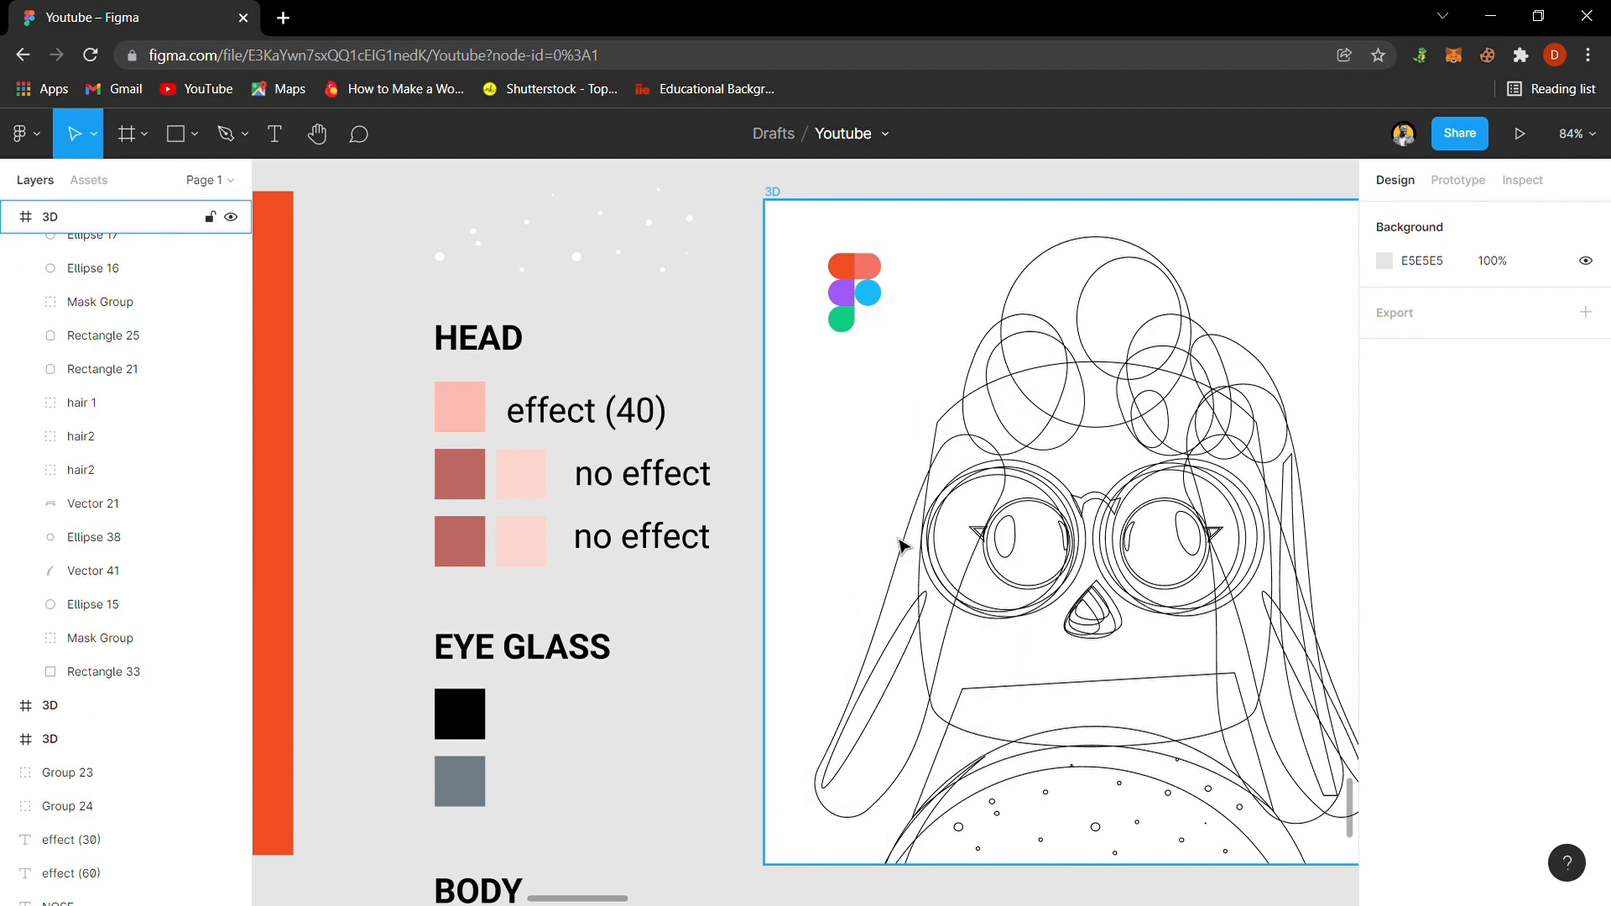
# - Delete the hair strands: hair2 on the left, hair 1, and the right strand
pyautogui.click(893, 602)
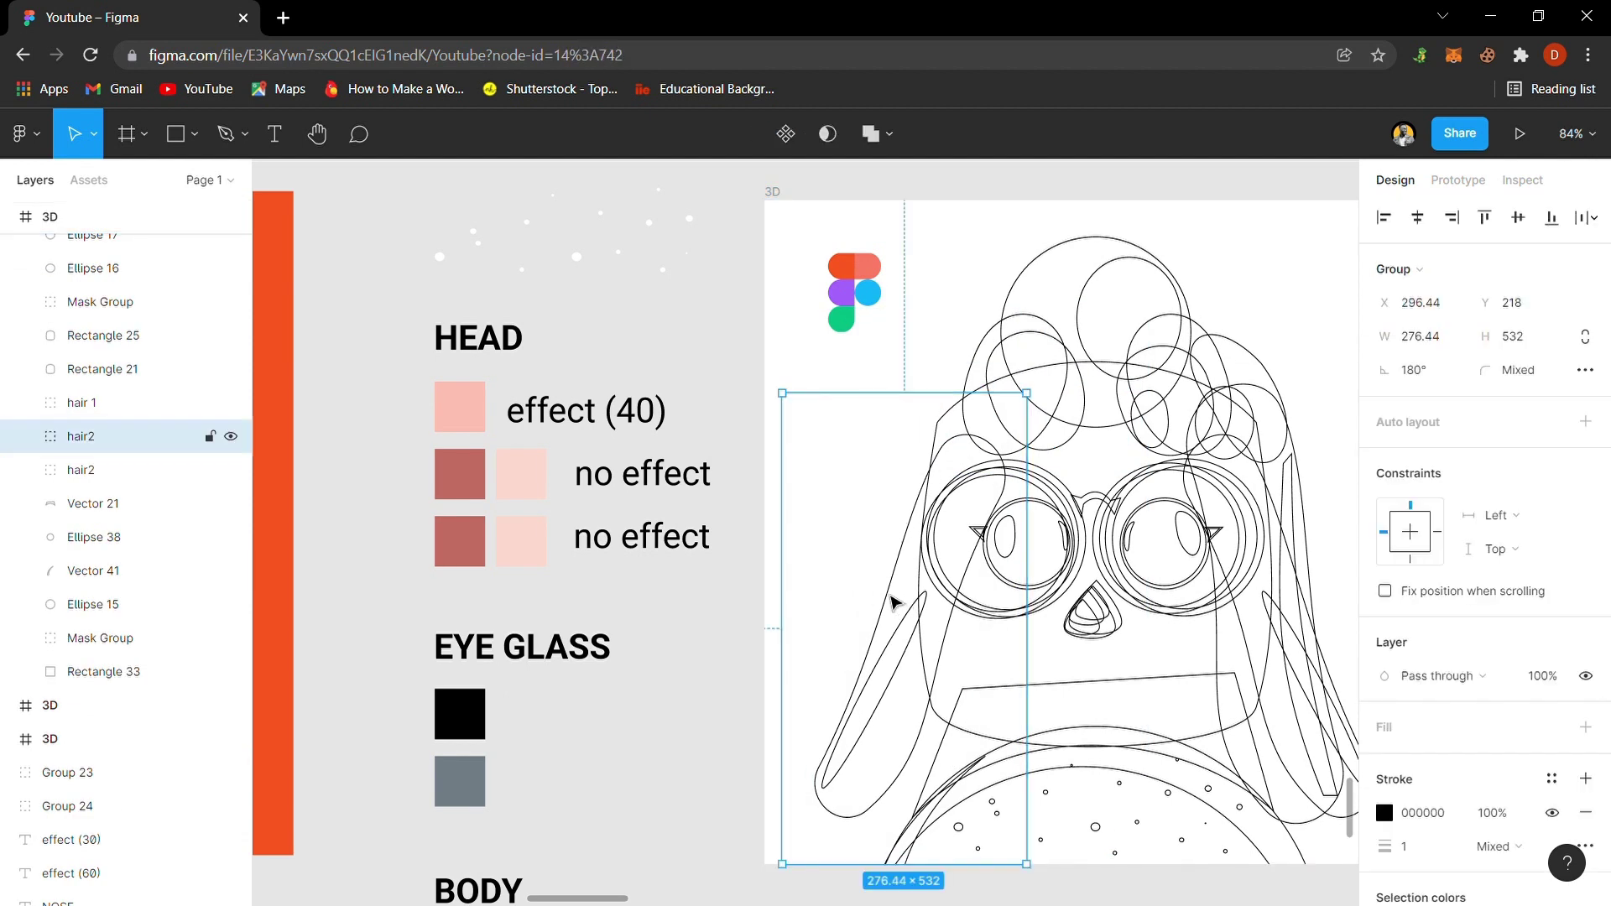
pyautogui.press('Delete')
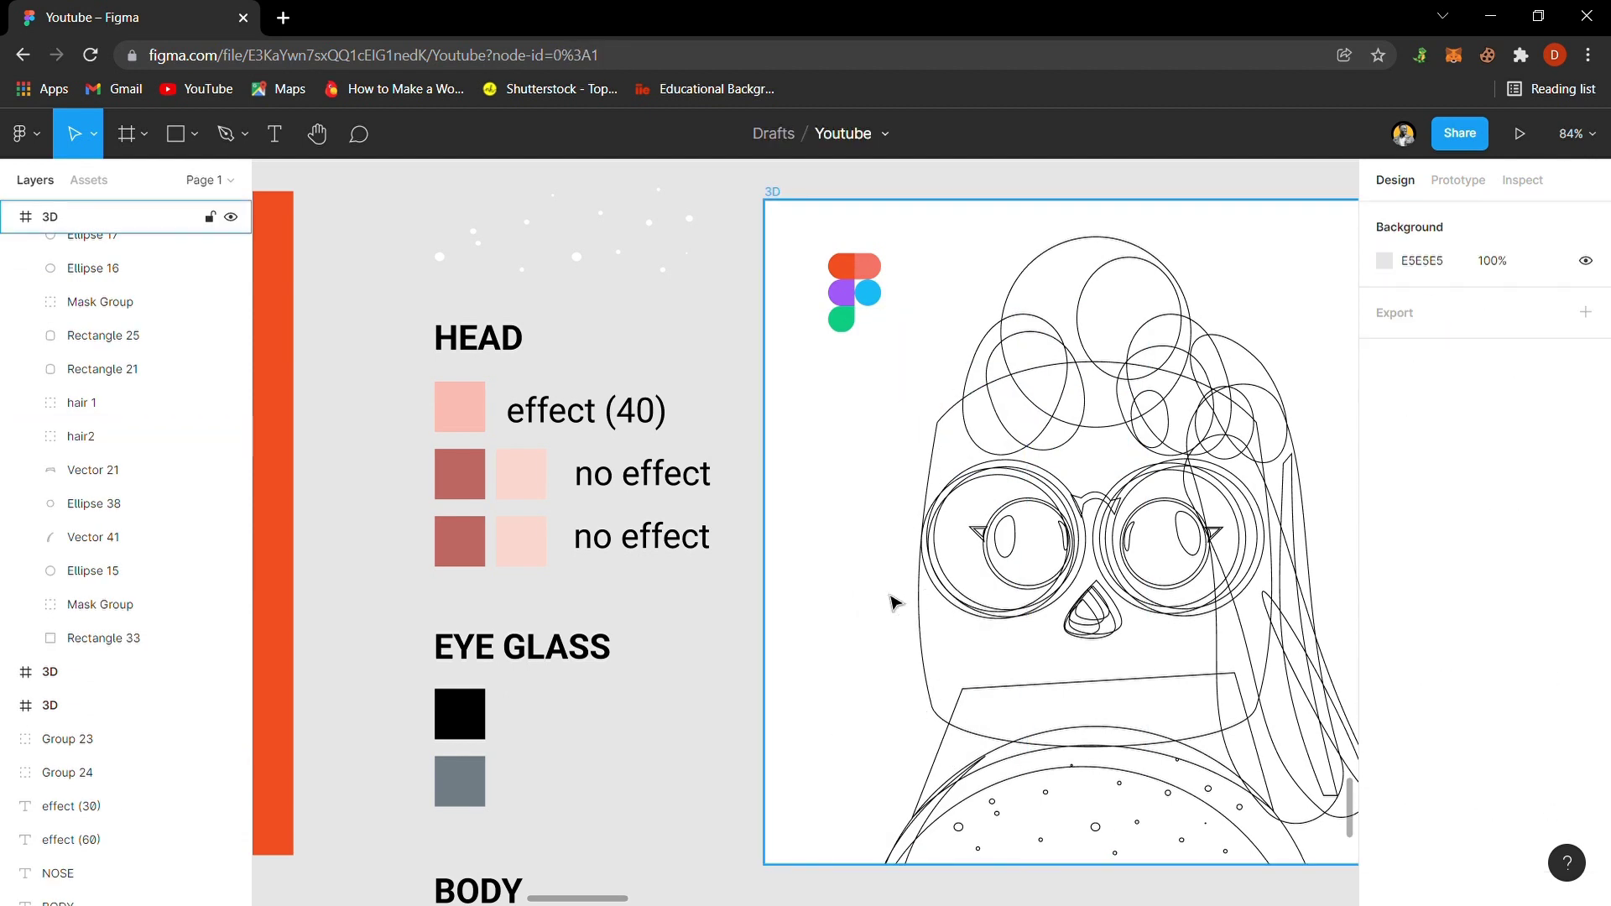
pyautogui.click(1273, 795)
pyautogui.press('Delete')
pyautogui.click(1296, 788)
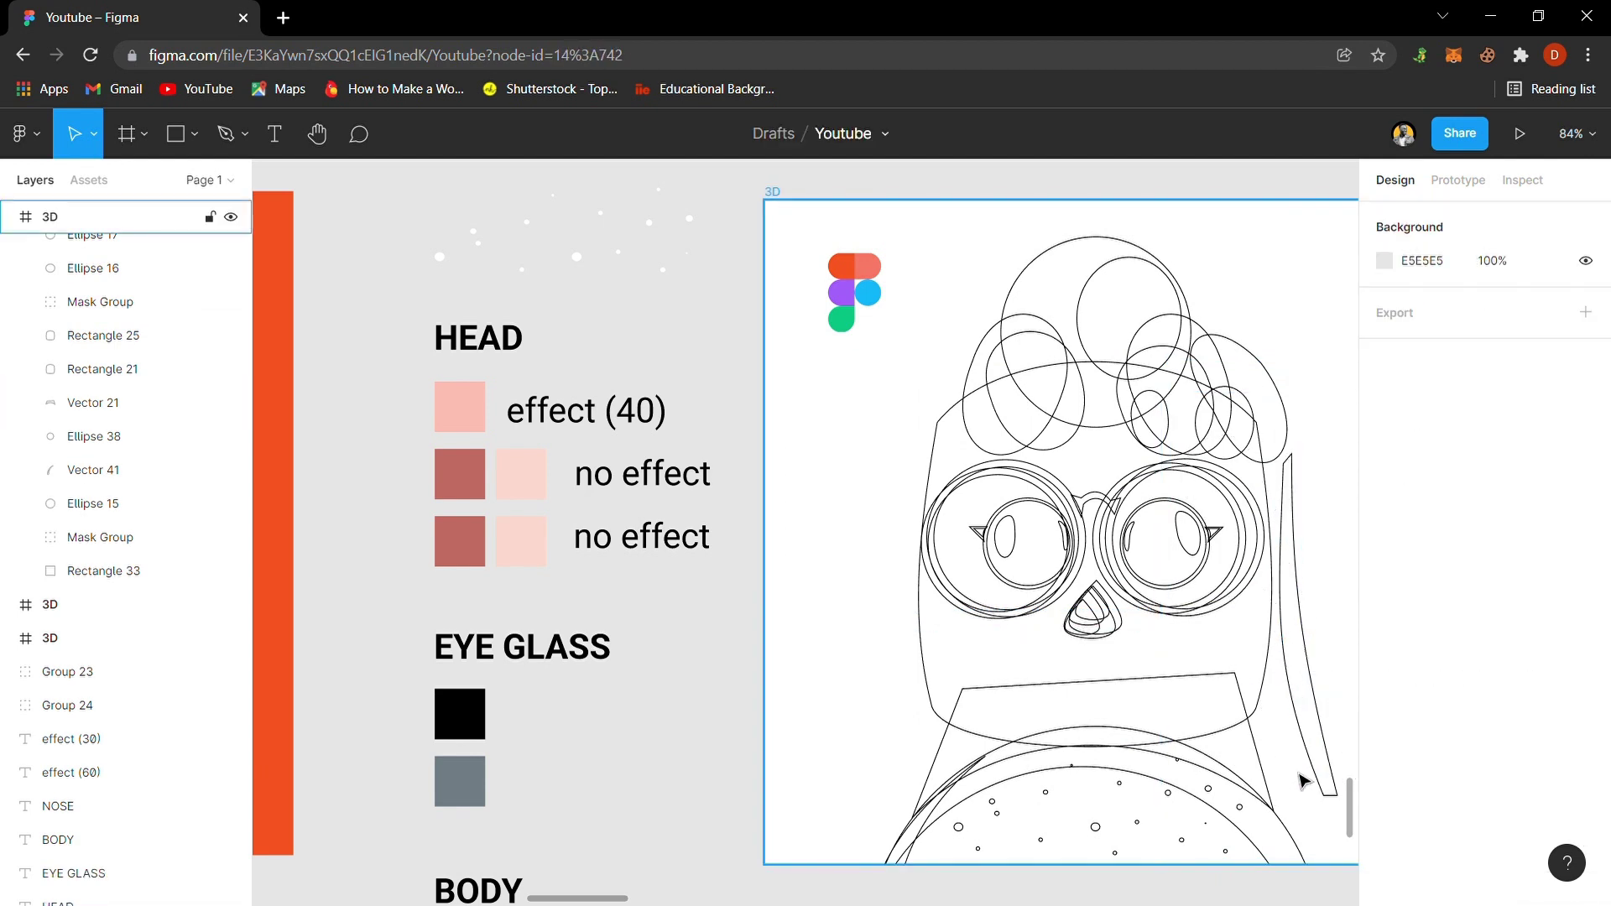
pyautogui.press('Delete')
# - Delete the hair circles Group 13, Ellipse 48, Group 10 and the right-side circle group
pyautogui.click(1283, 462)
pyautogui.press('Delete')
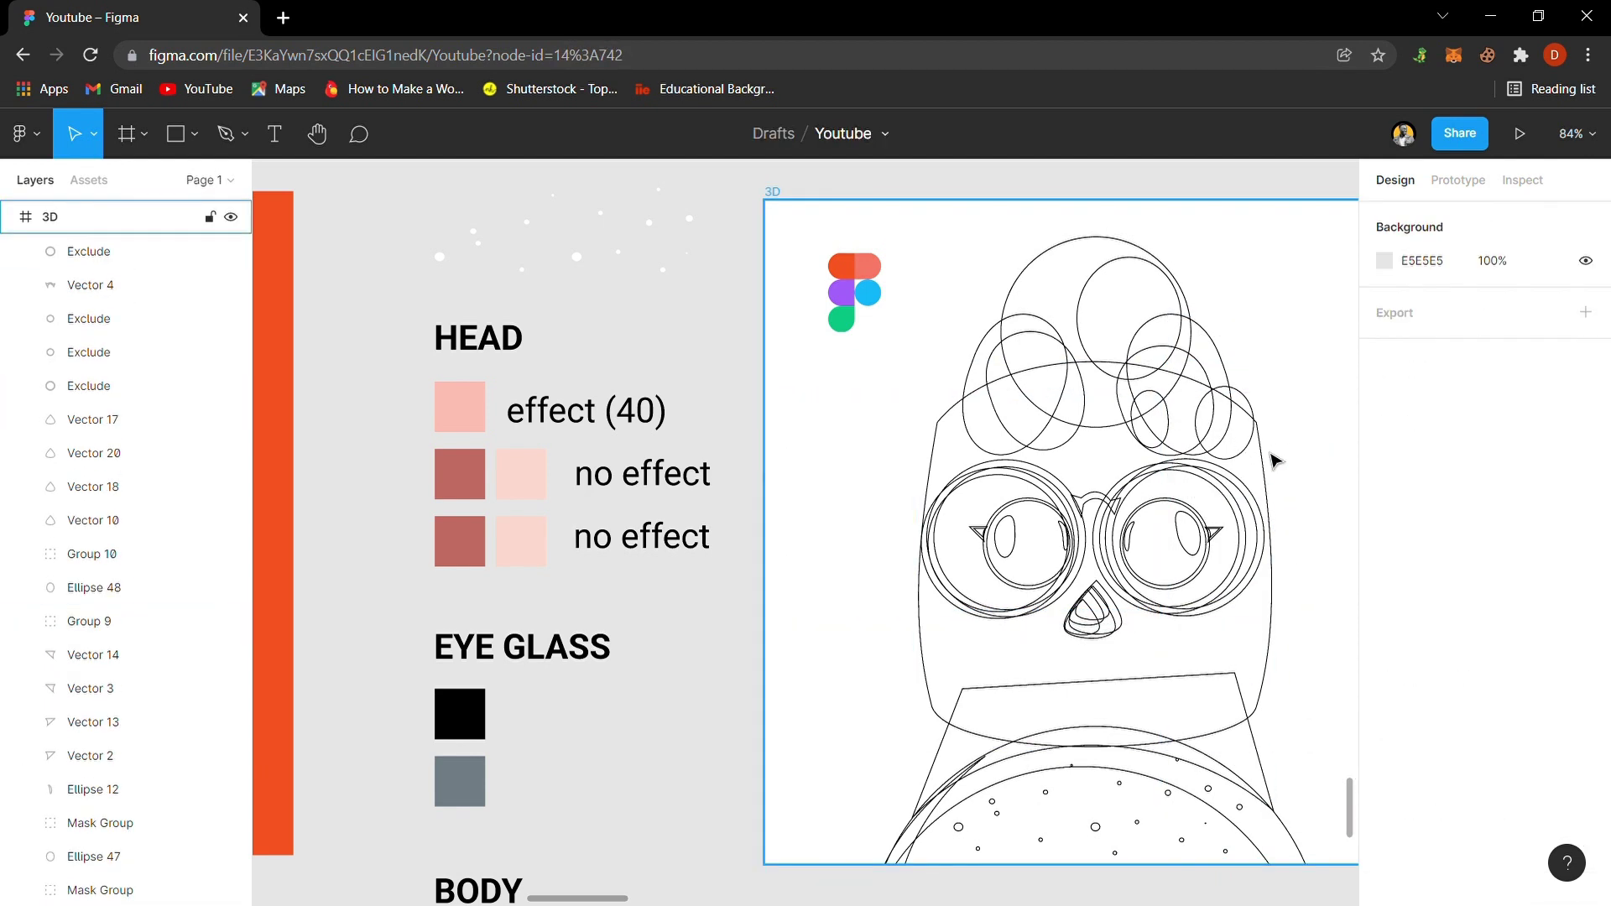
pyautogui.click(1240, 449)
pyautogui.press('Delete')
pyautogui.click(1235, 440)
pyautogui.press('Delete')
pyautogui.click(1216, 424)
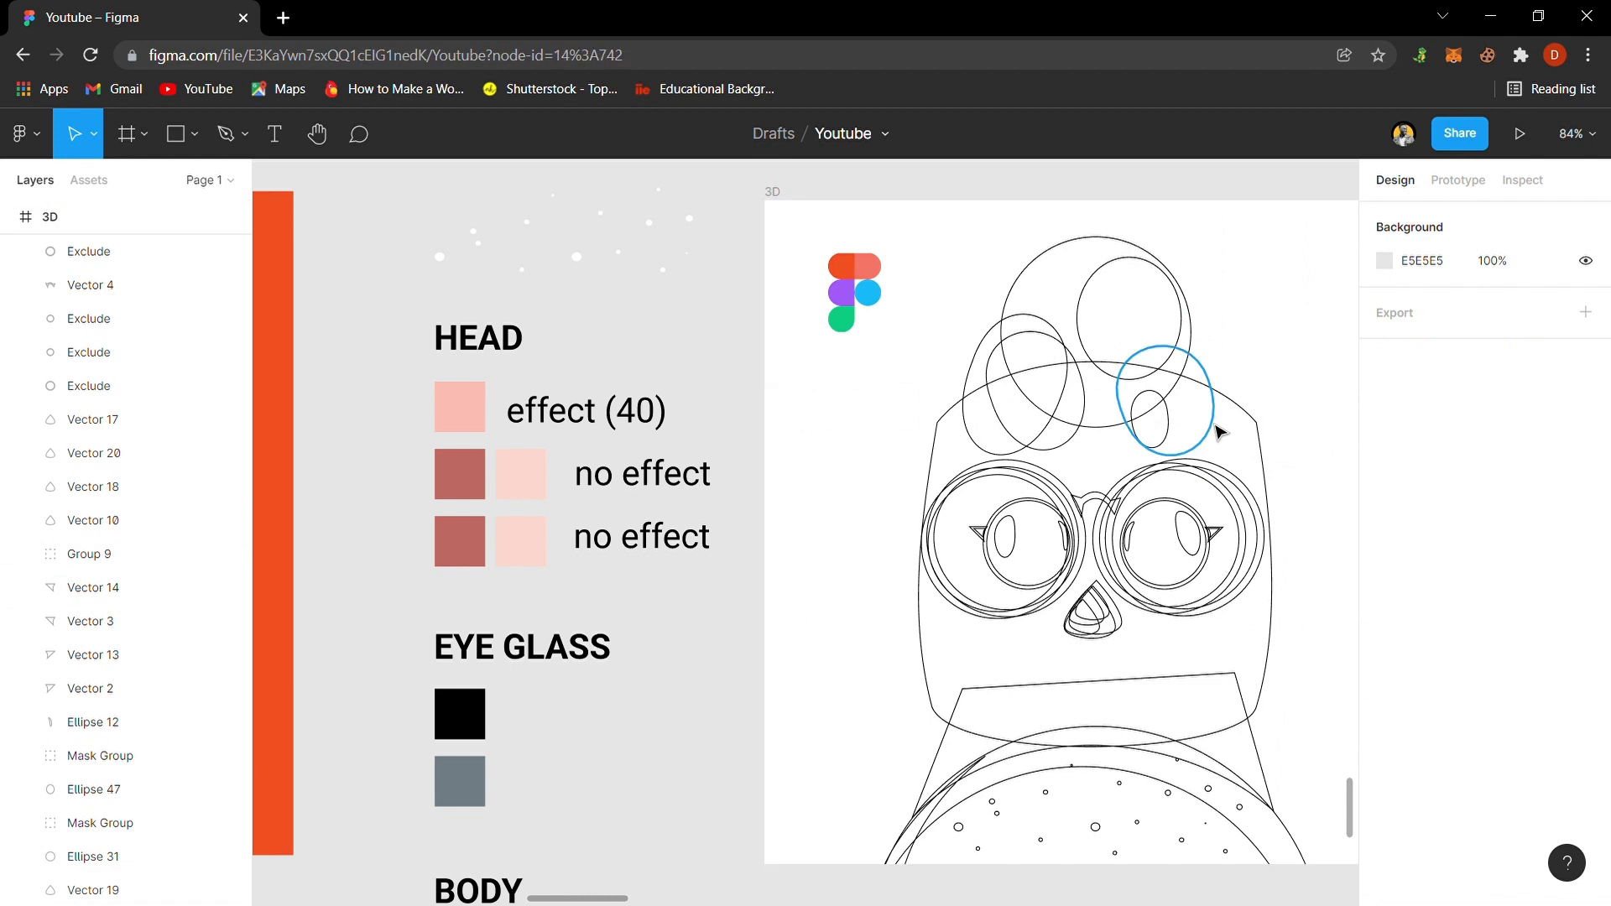
pyautogui.press('Delete')
# - Delete the small head ellipse, the inner hair circle and the hair Mask Group
pyautogui.click(1170, 442)
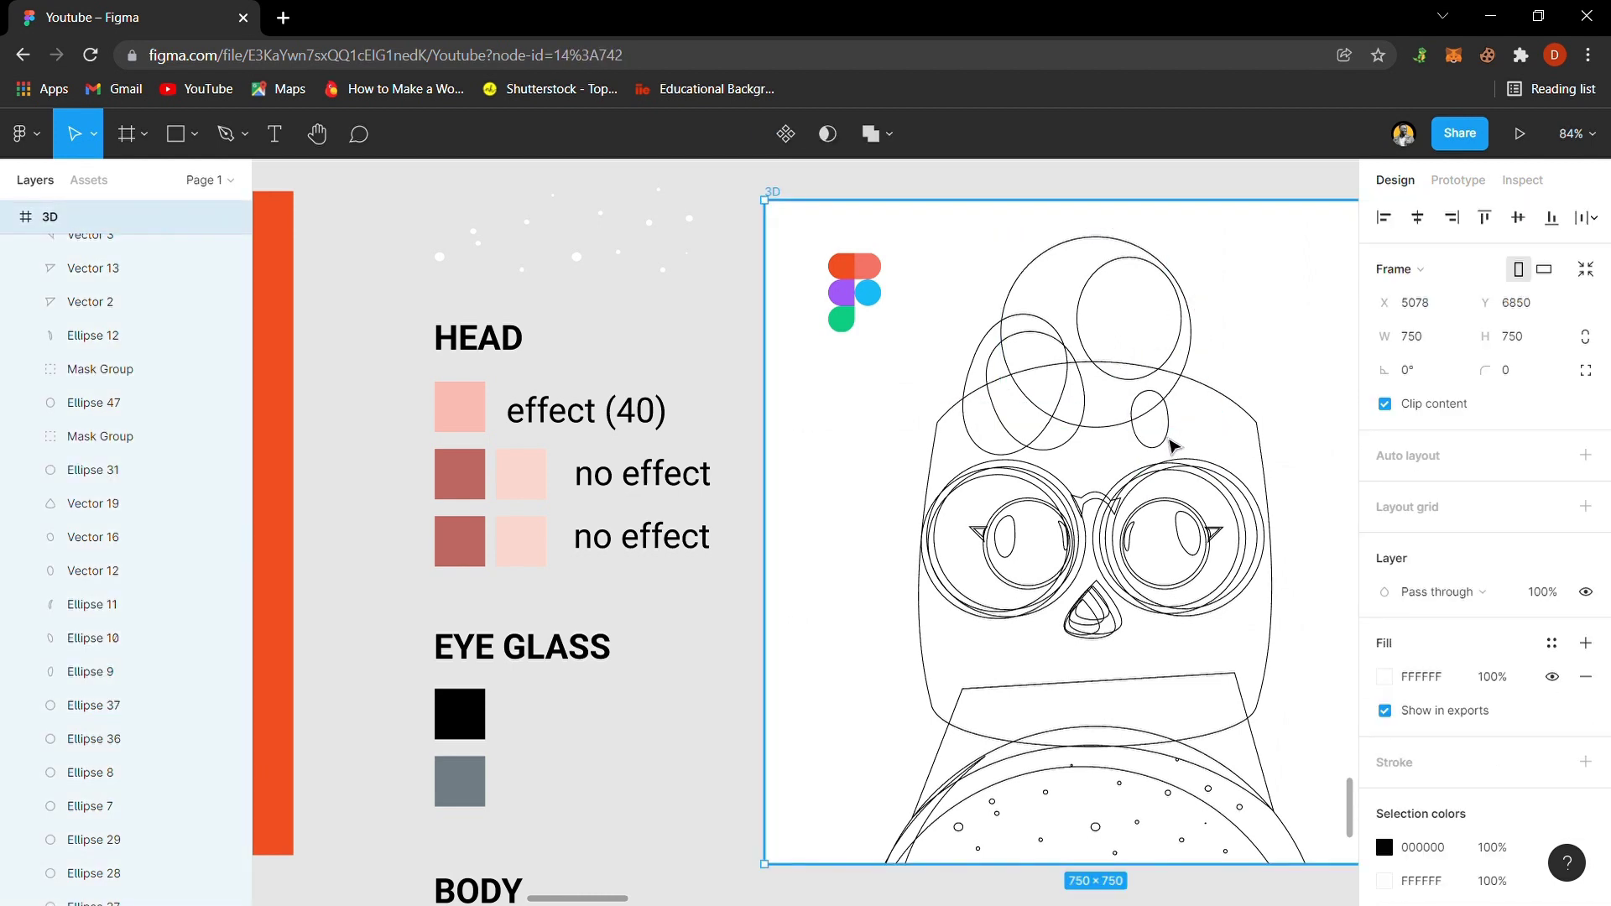
pyautogui.press('Delete')
pyautogui.click(1170, 371)
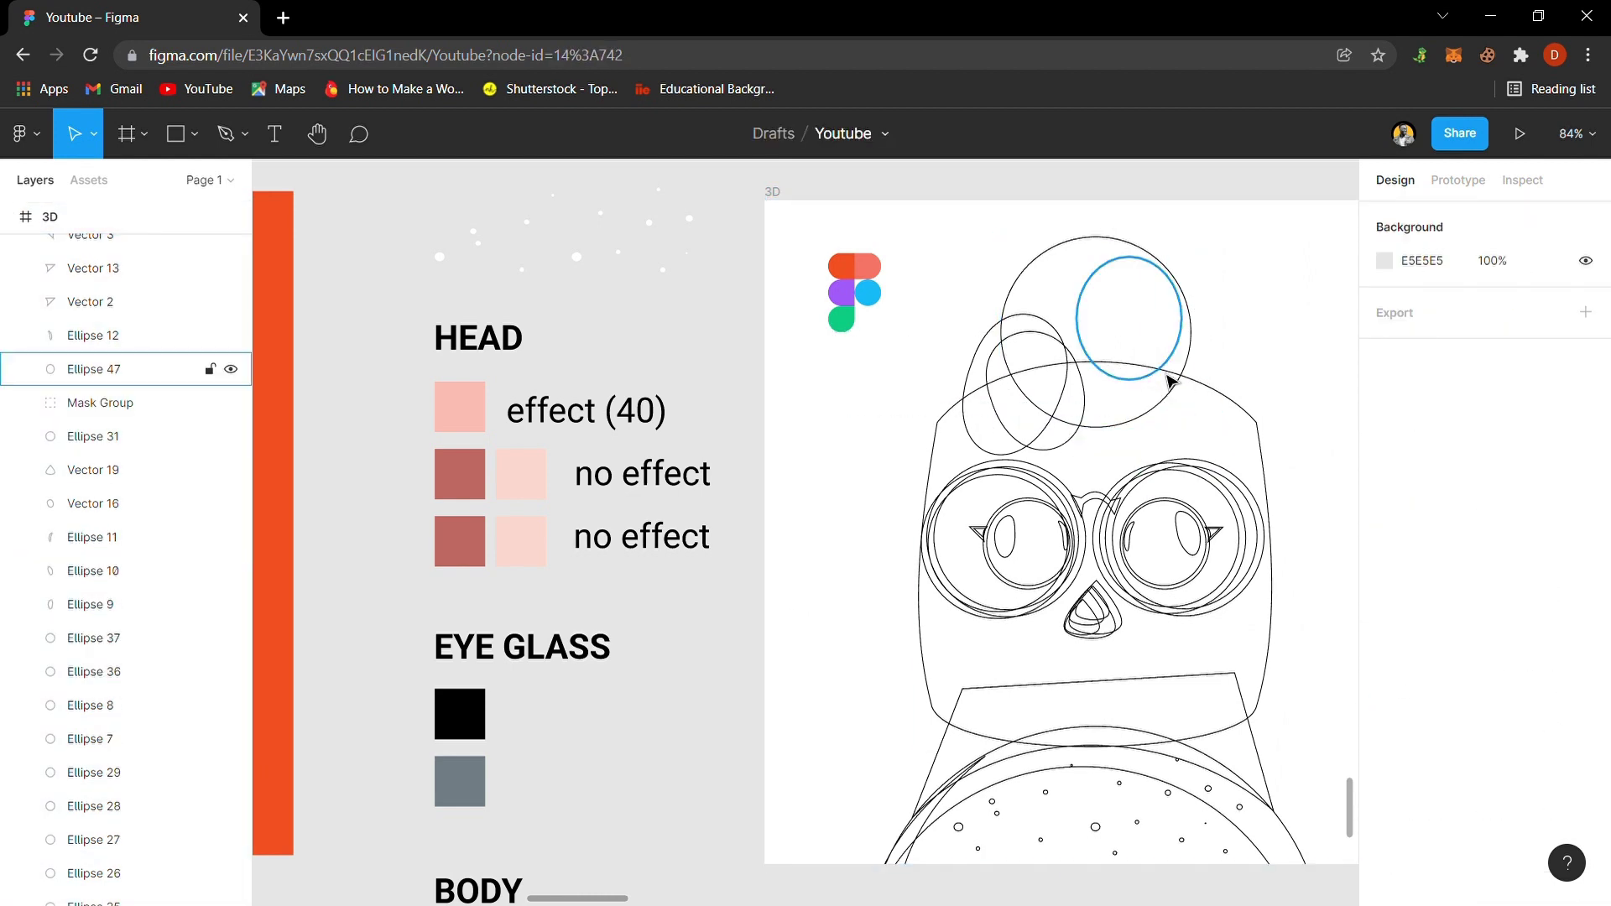
pyautogui.press('Delete')
pyautogui.click(1183, 387)
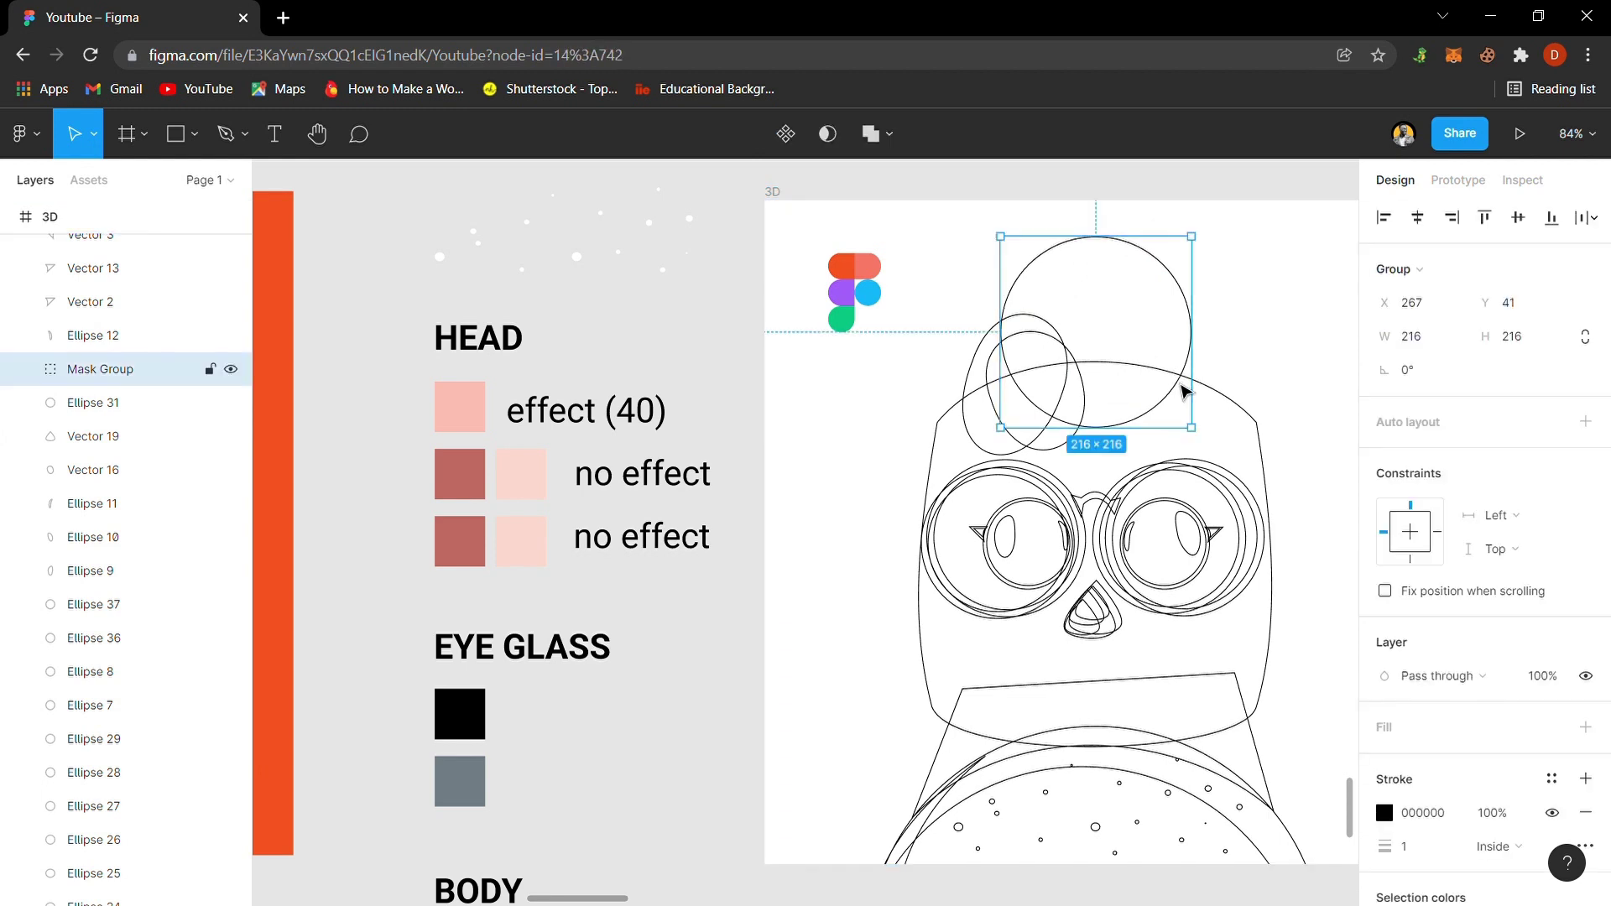
pyautogui.press('Delete')
# - Restore the accidentally deleted 3D frame, then delete Group 9, Vector 16 and the big hair circle
pyautogui.click(1088, 422)
pyautogui.press('Delete')
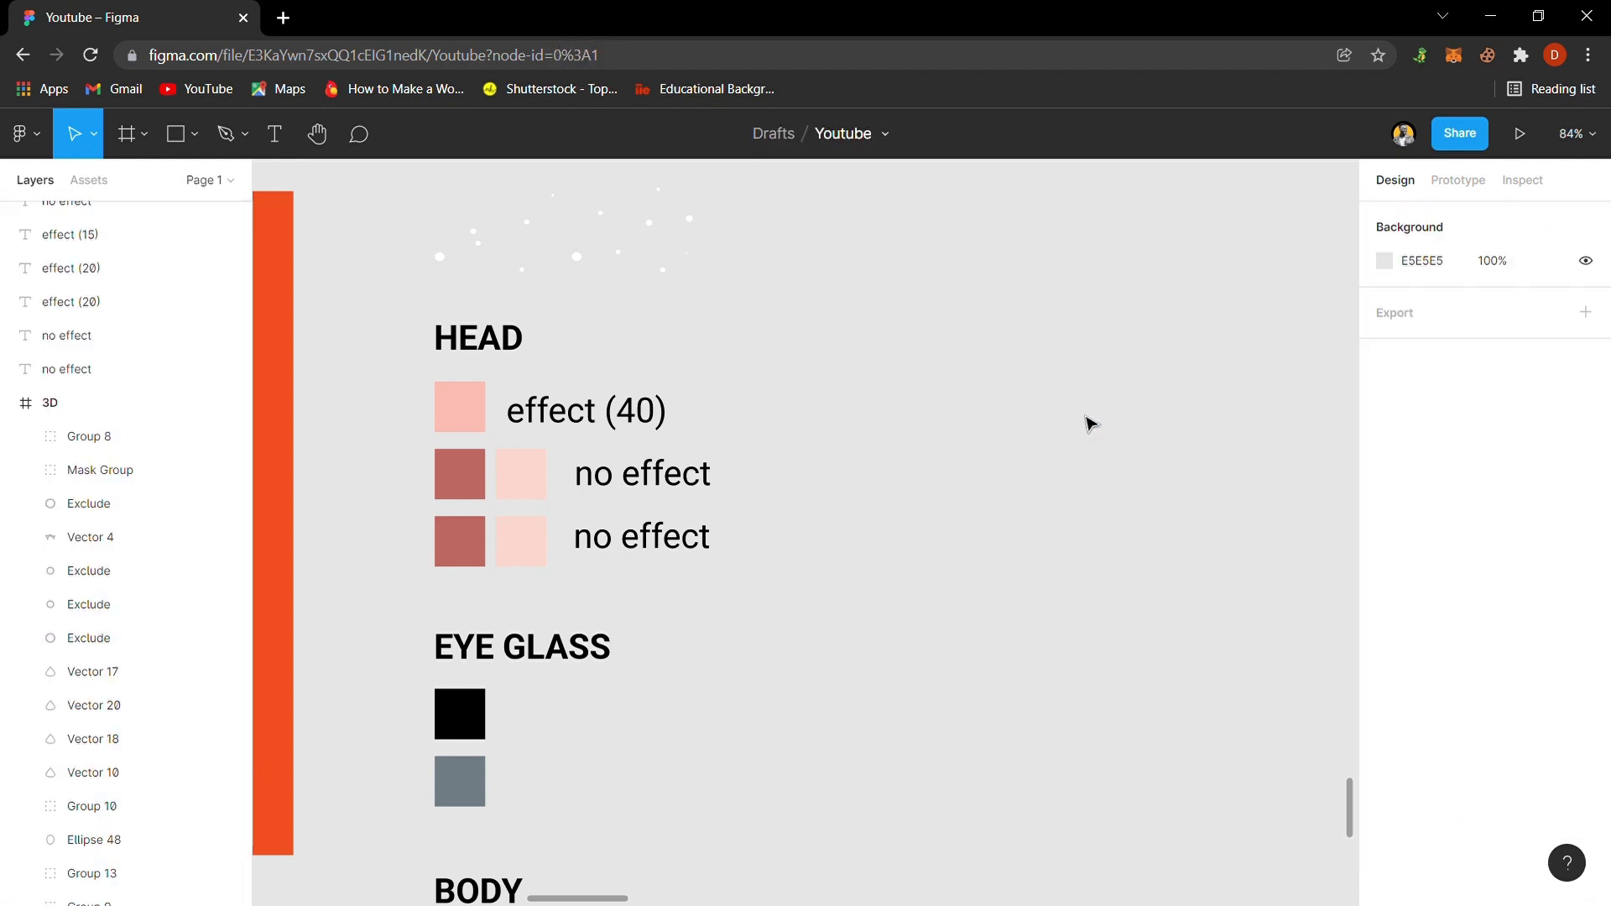
pyautogui.hotkey('ctrl', 'z')
pyautogui.click(1072, 400)
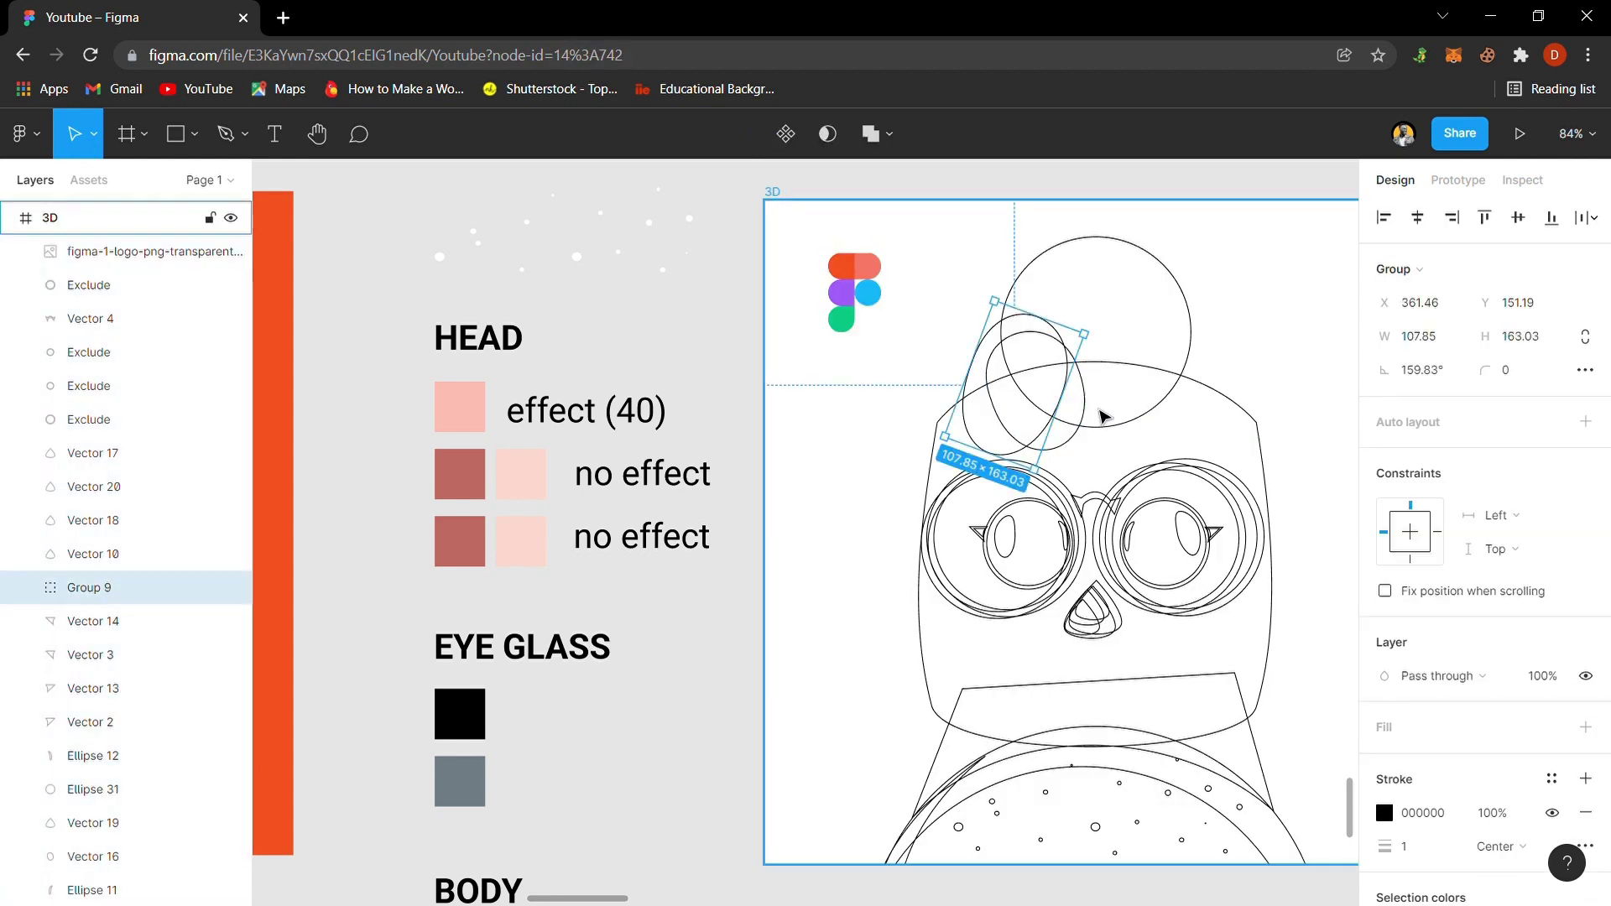
pyautogui.keyDown('shift'); pyautogui.click(1097, 409); pyautogui.keyUp('shift')
pyautogui.keyDown('shift'); pyautogui.click(1141, 430); pyautogui.keyUp('shift')
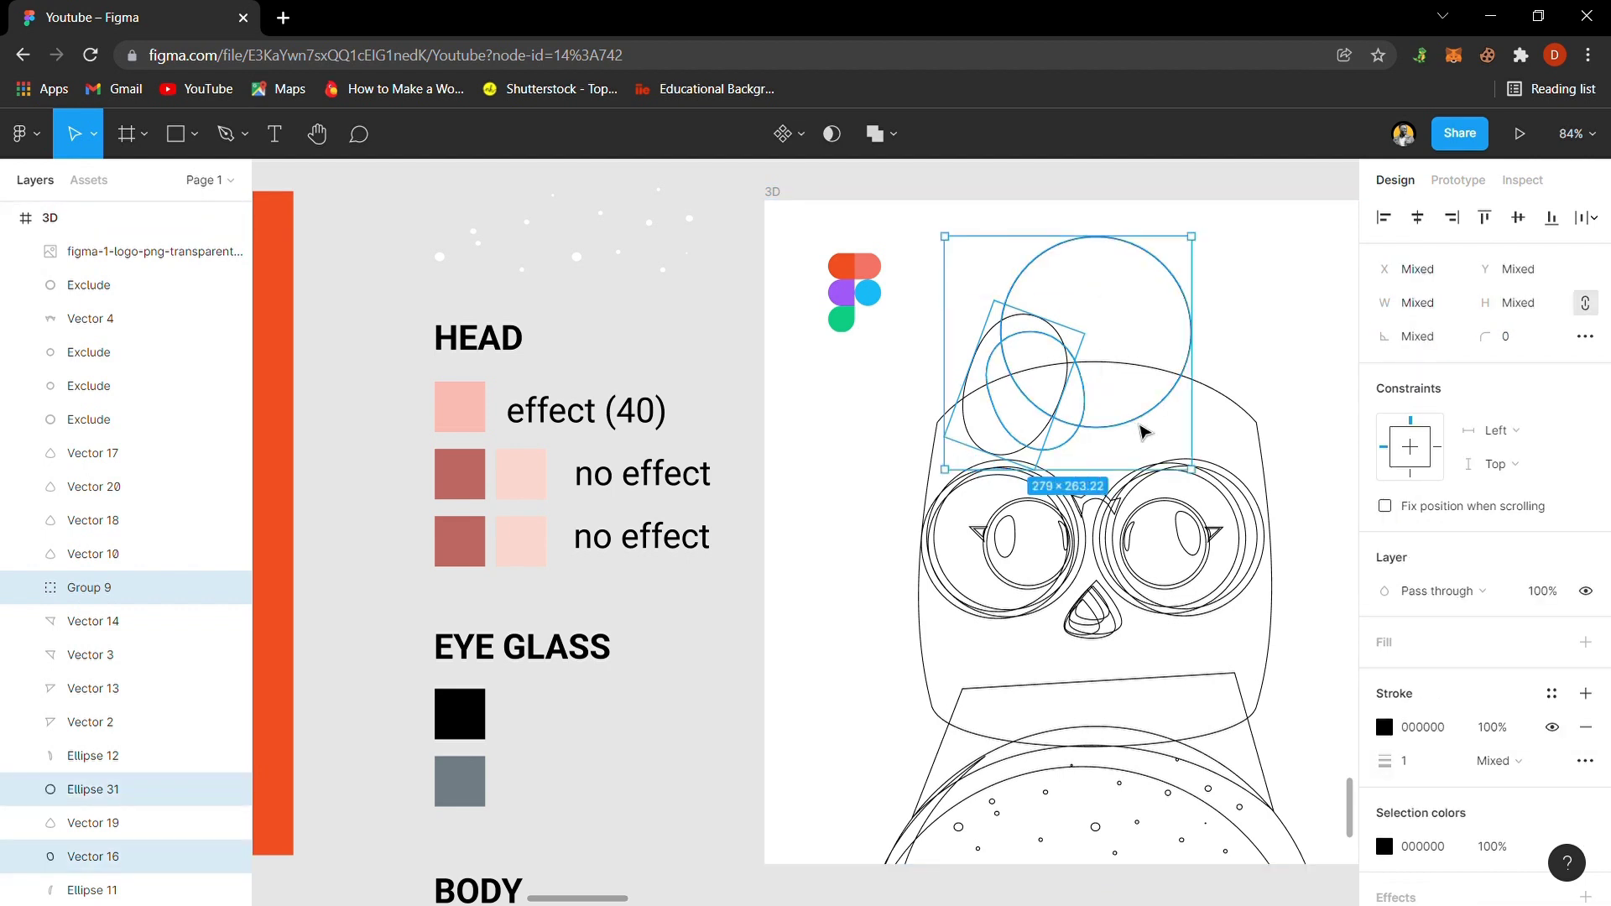
pyautogui.press('Delete')
pyautogui.scroll(-1, 883, 268)
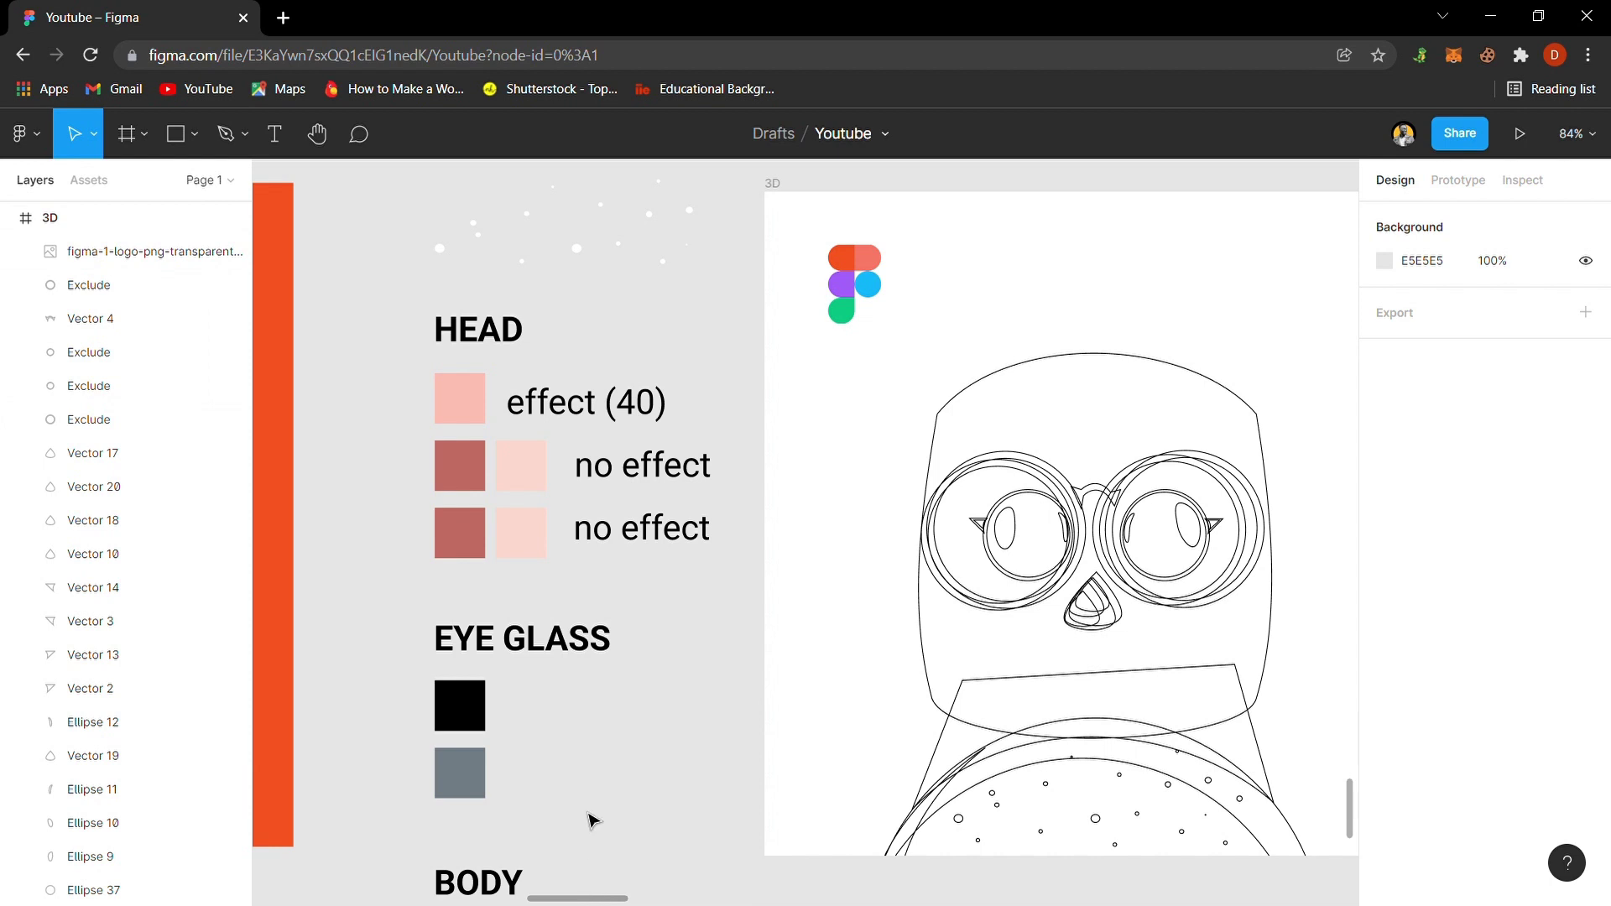
# - Duplicate the head Mask Group, shrink the copy to 360.14×391.8, then delete the copy
pyautogui.moveTo(602, 902); pyautogui.dragTo(604, 902)
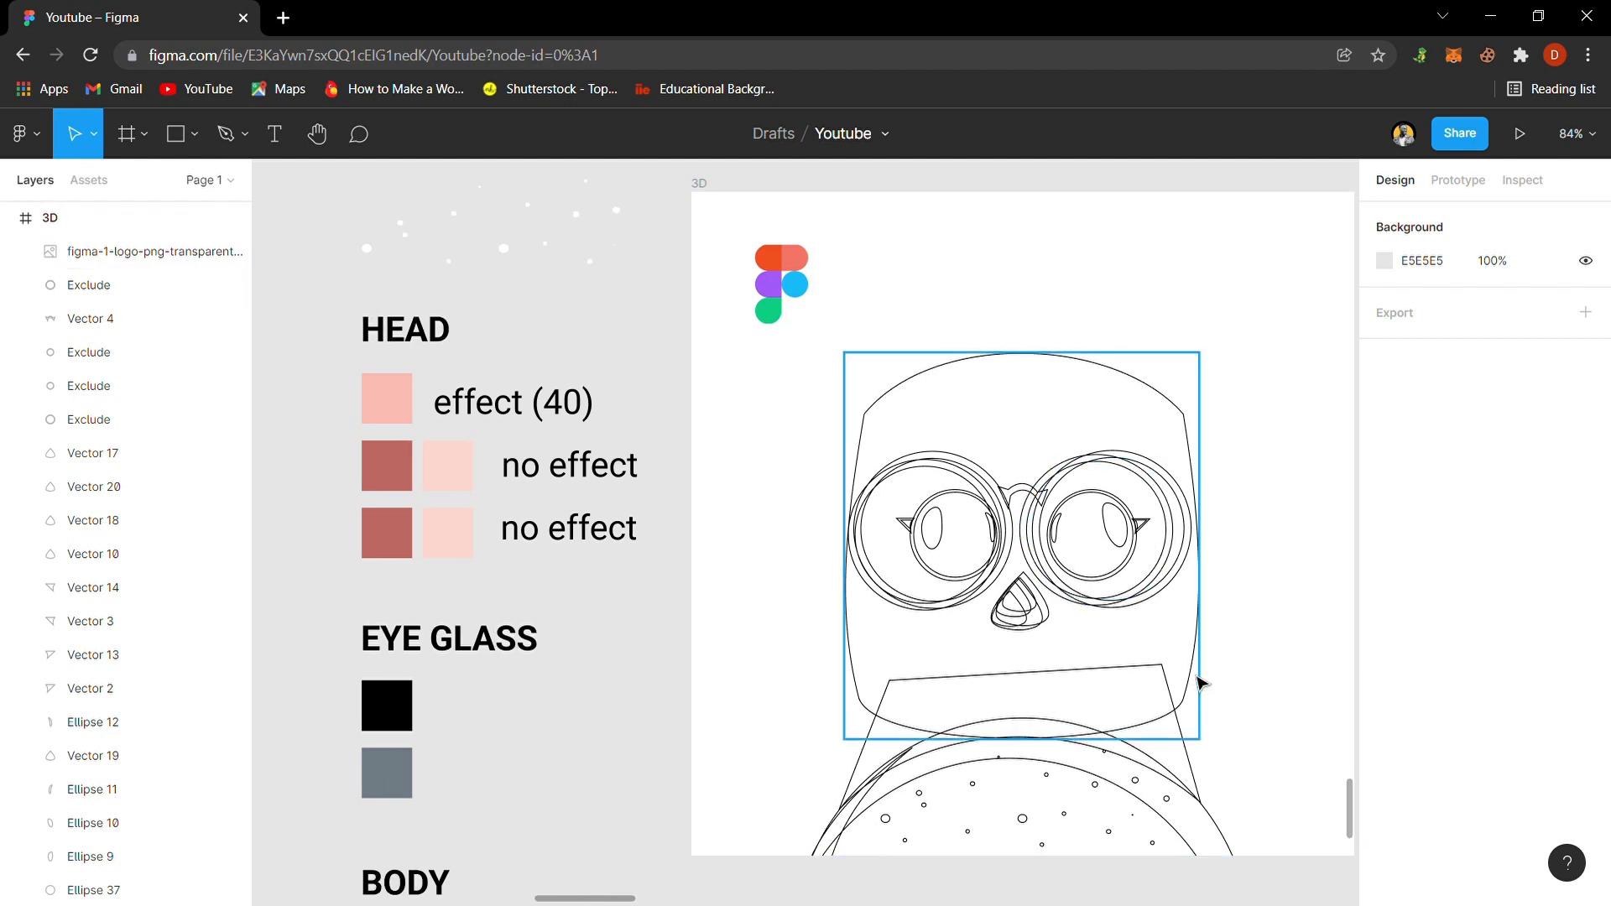
pyautogui.click(1199, 682)
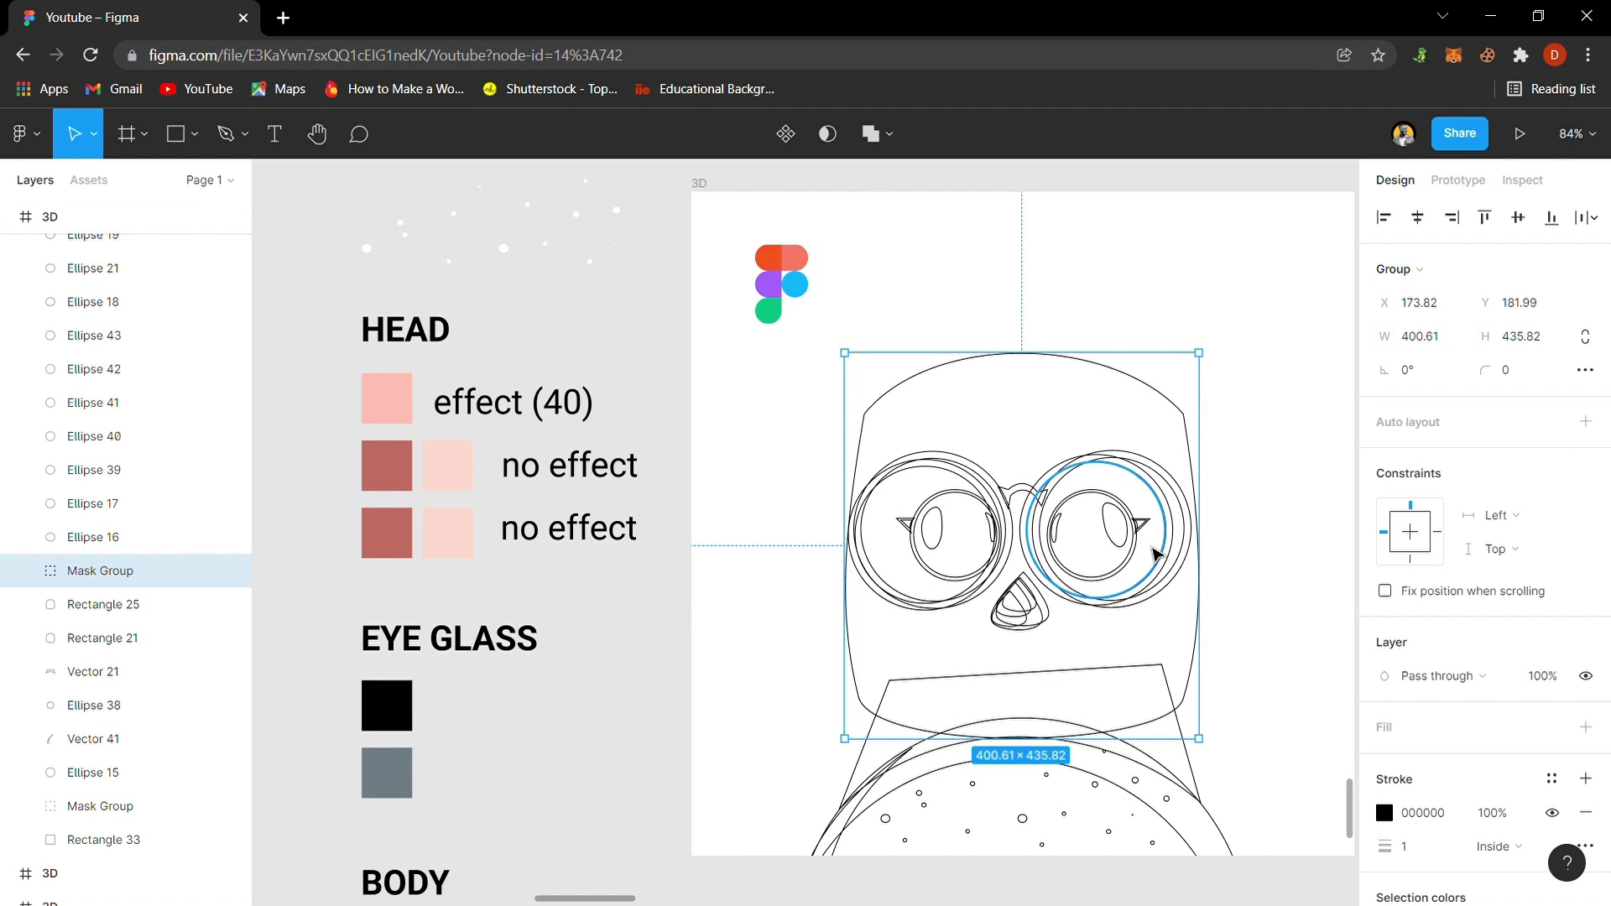
pyautogui.hotkey('ctrl', 'd')
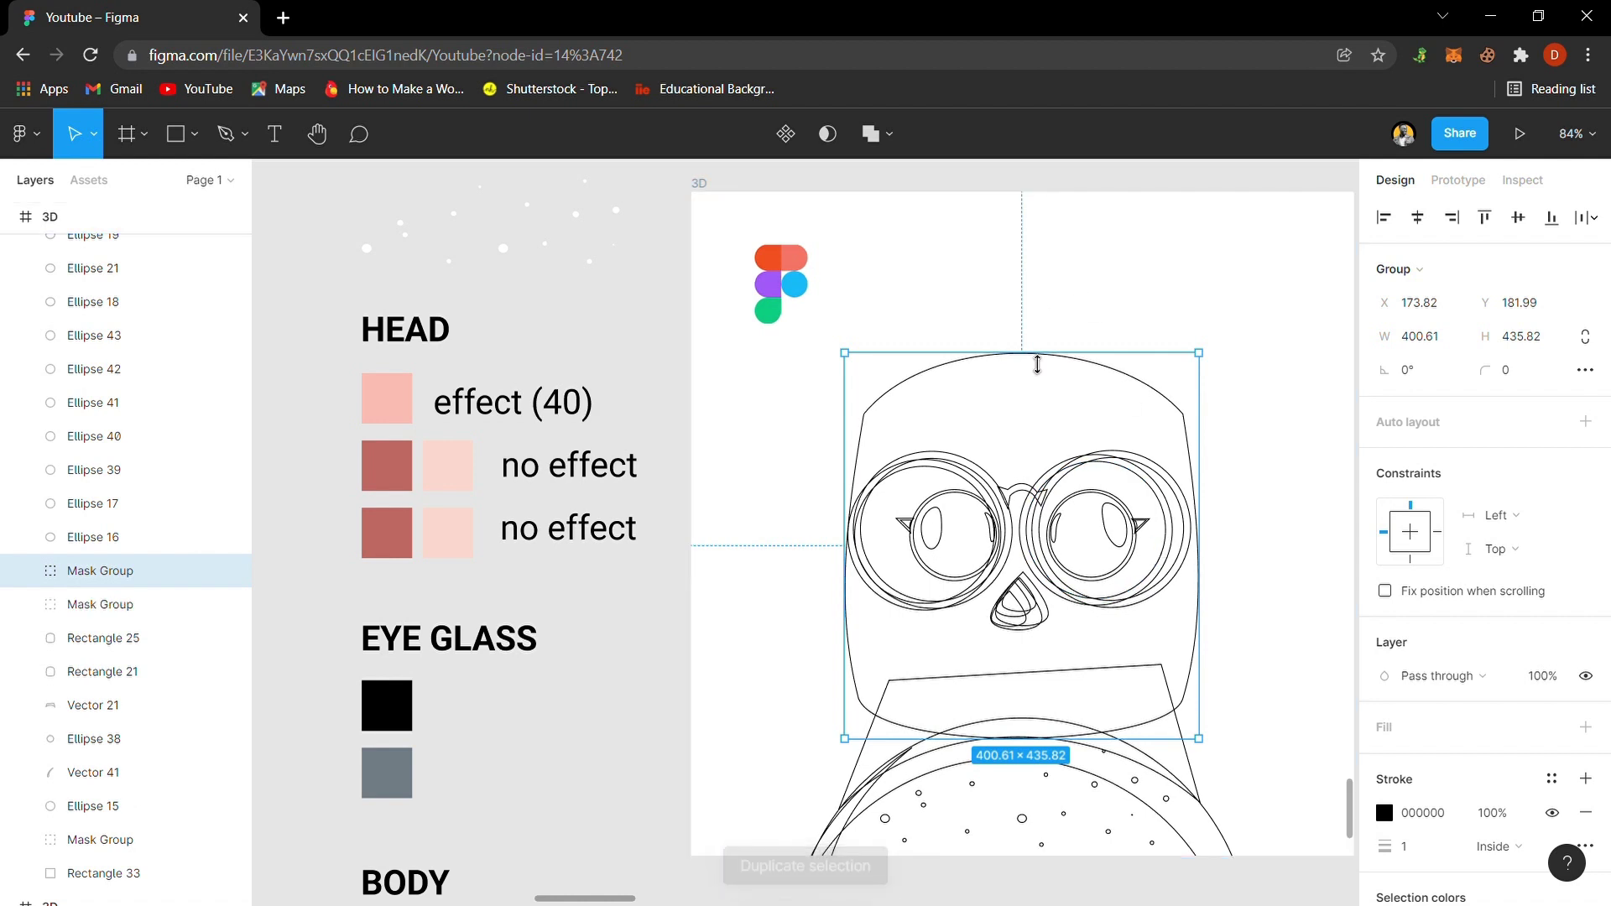
pyautogui.moveTo(1037, 364); pyautogui.dragTo(1038, 387)
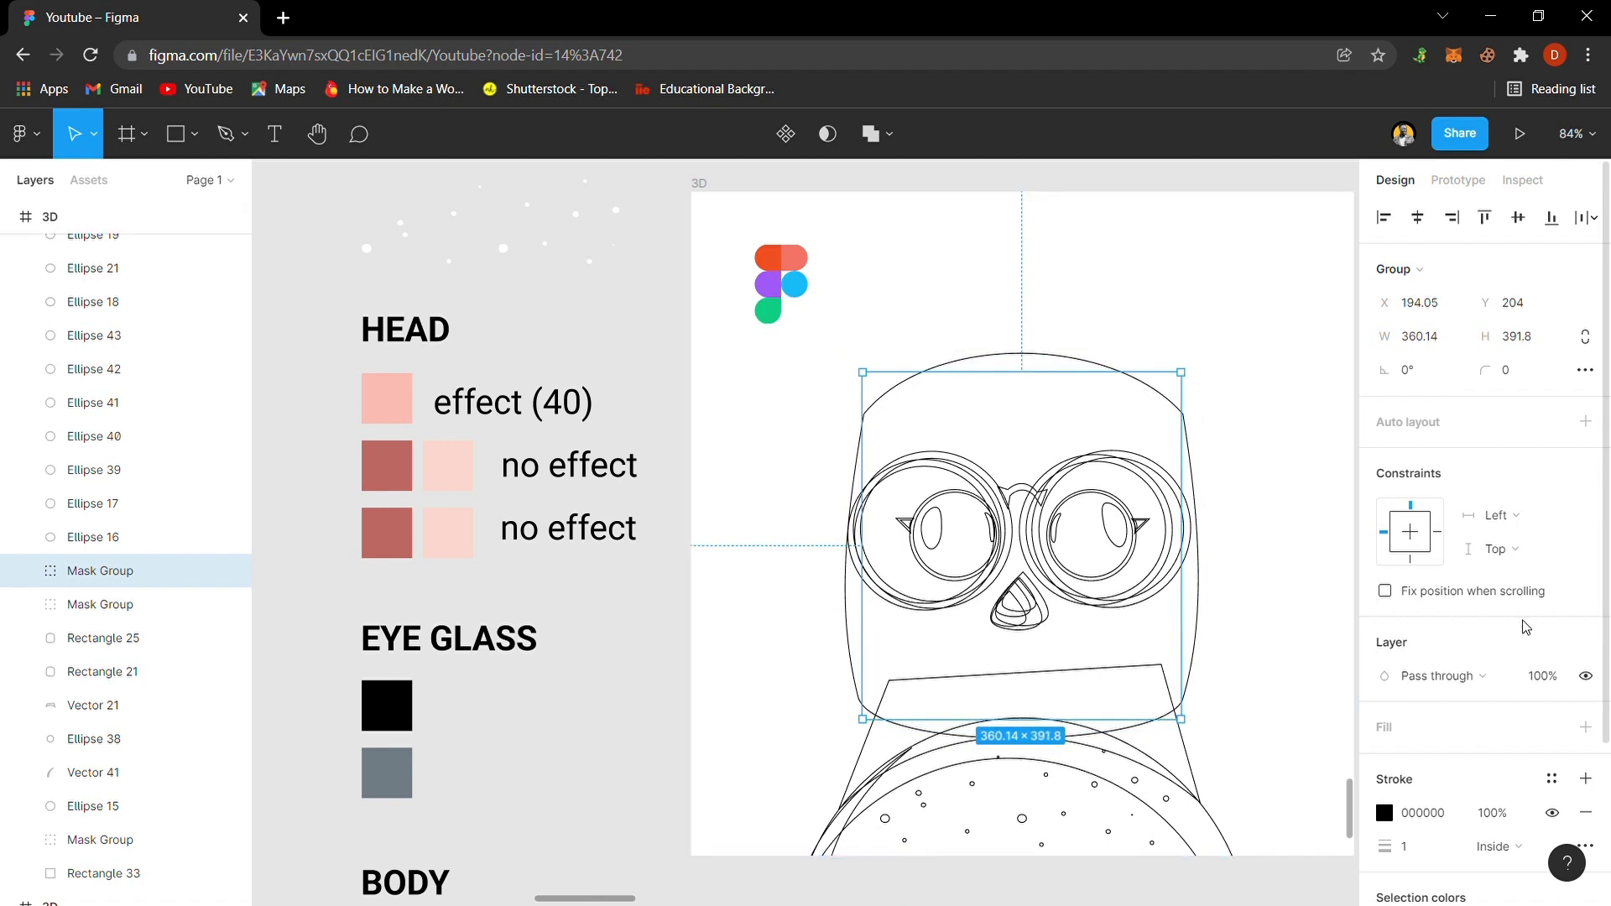
pyautogui.press('Delete')
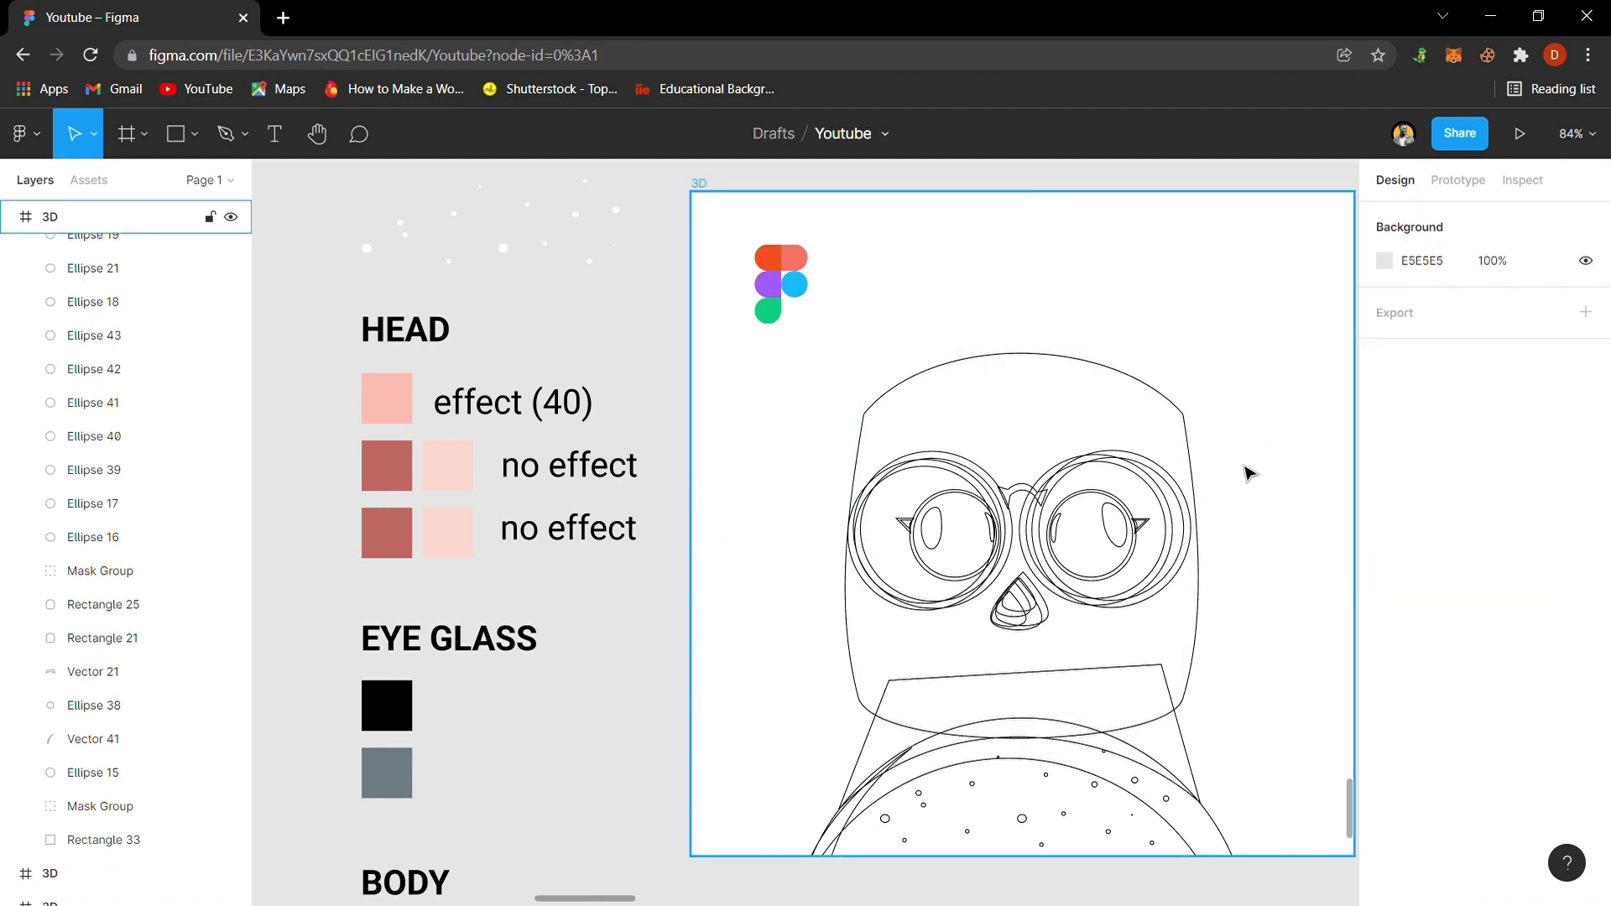
# - Delete the head Mask Group, undoing once before removing it for good
pyautogui.click(1195, 435)
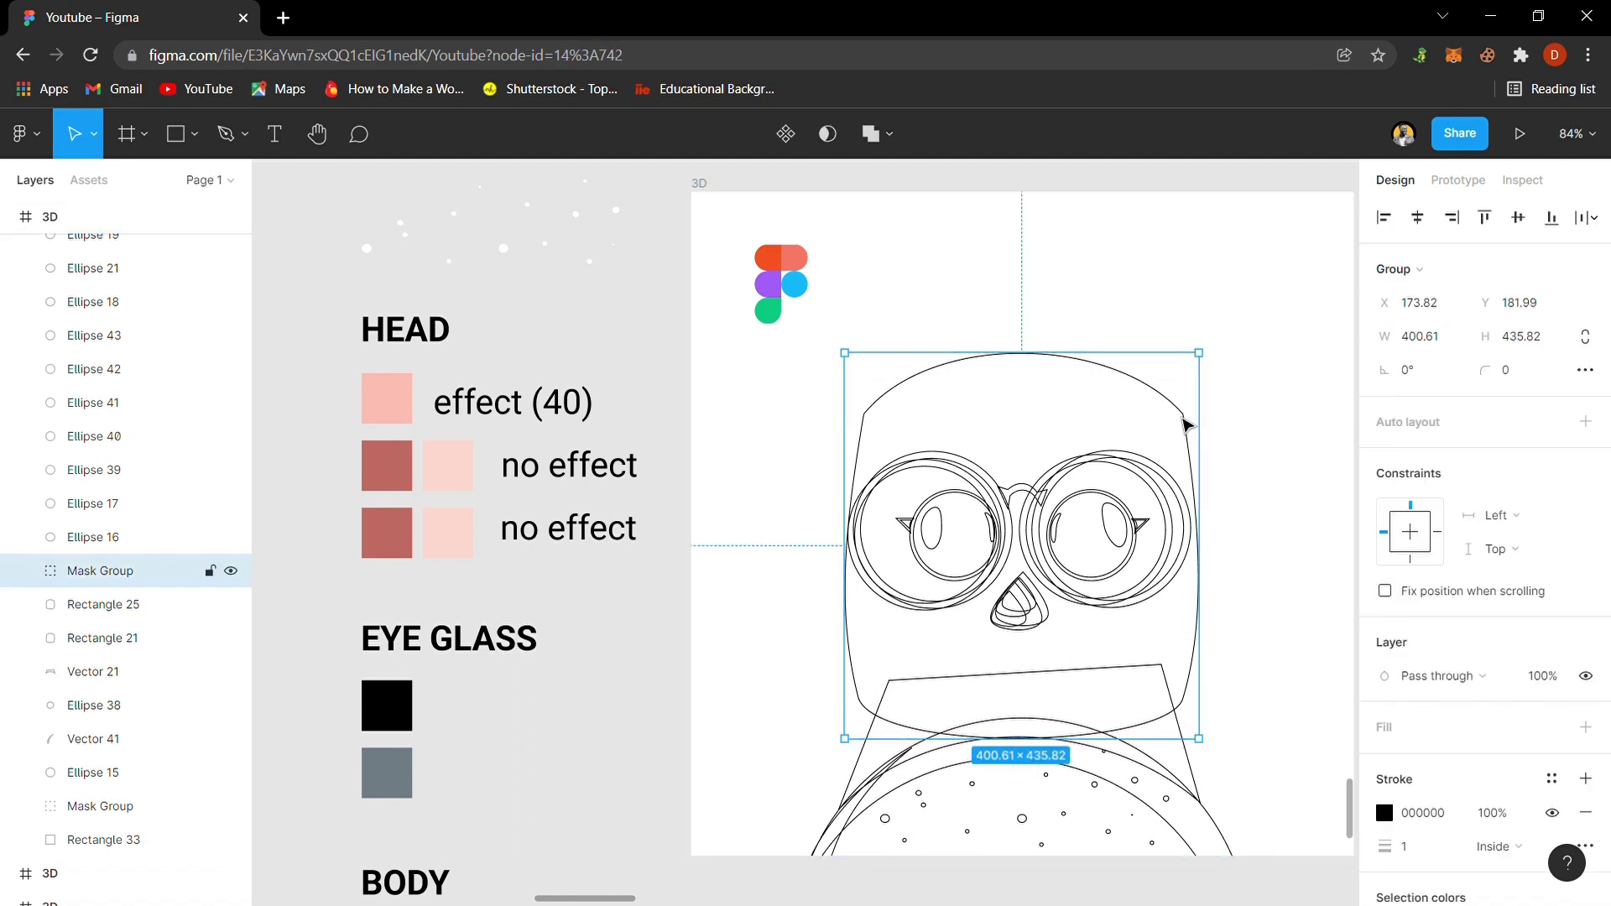
pyautogui.moveTo(1186, 426); pyautogui.dragTo(1233, 409)
pyautogui.press('Delete')
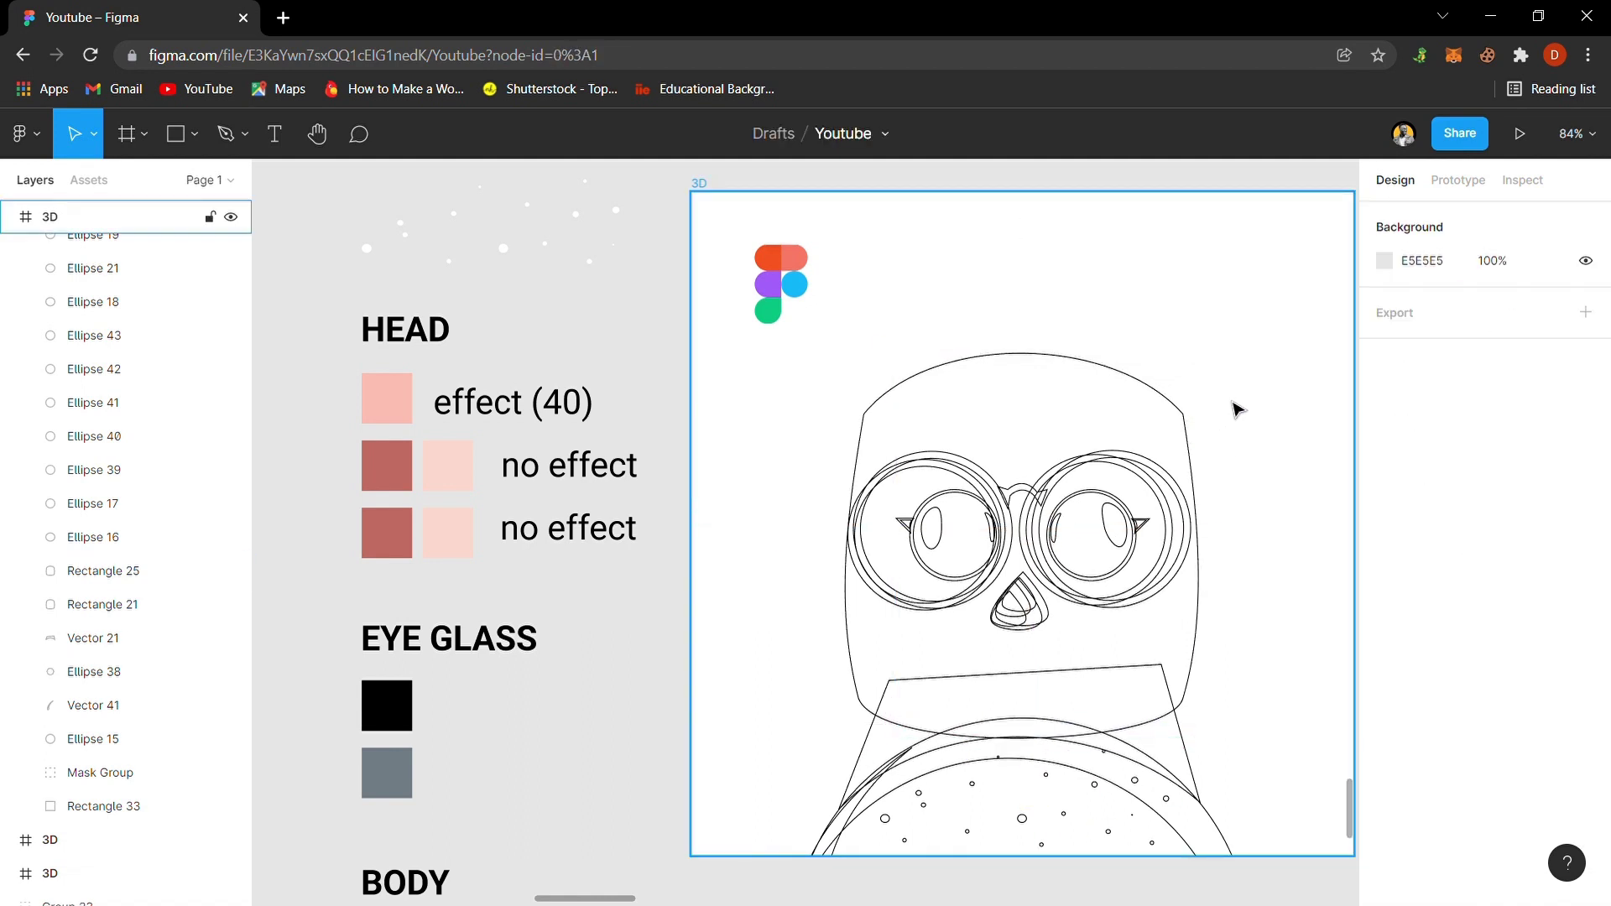
pyautogui.hotkey('ctrl', 'z')
pyautogui.hotkey('ctrl', 'z')
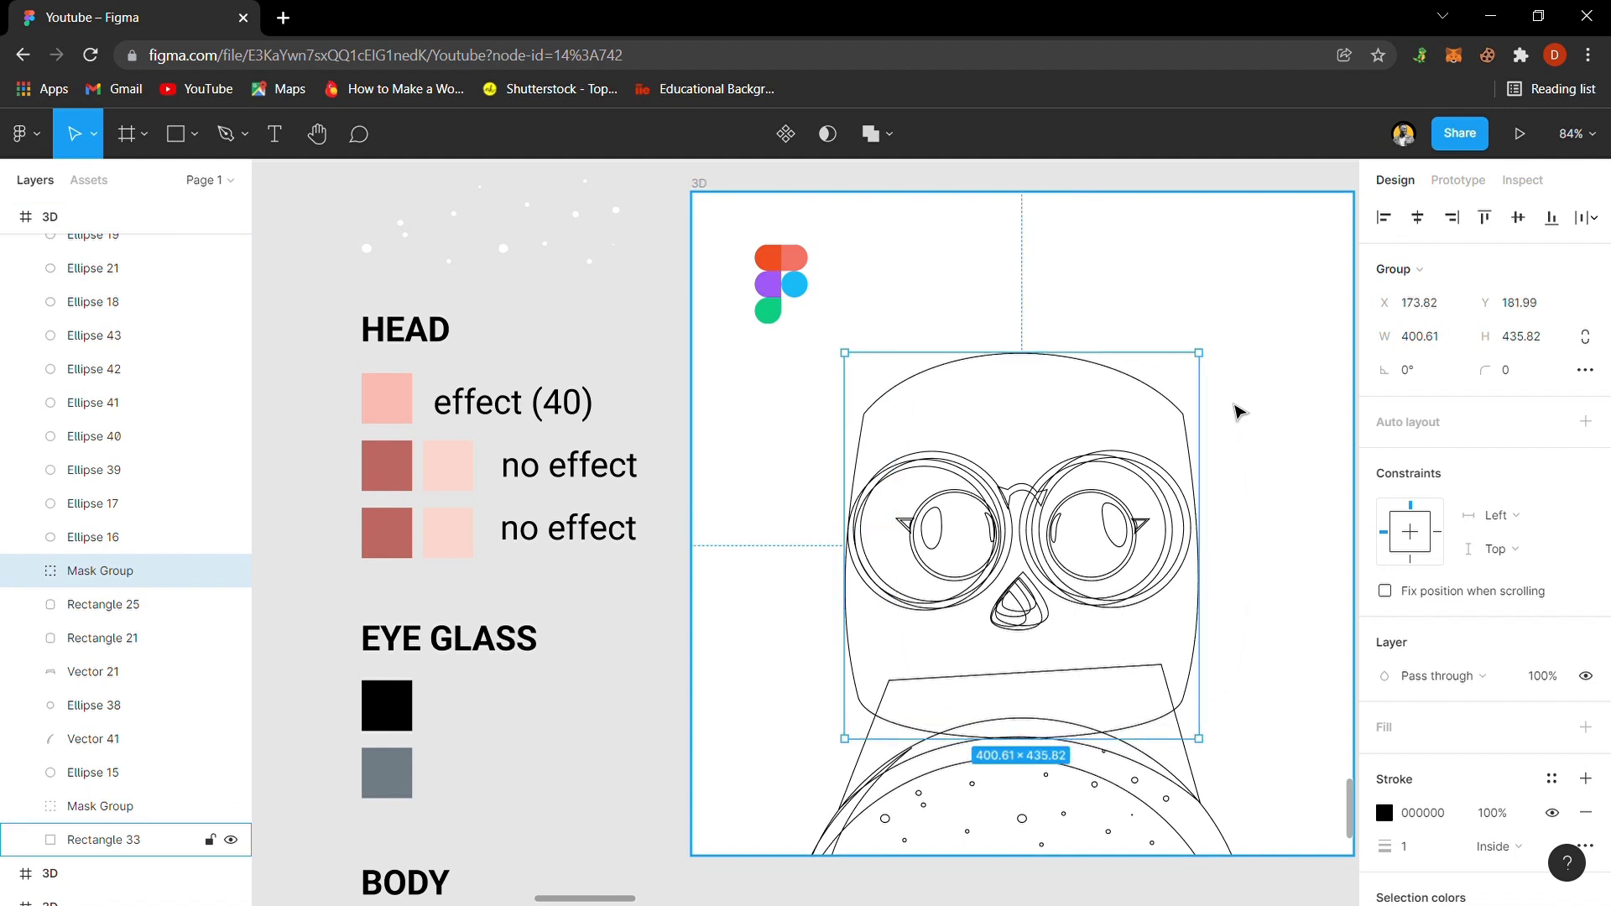
pyautogui.scroll(-4, 1525, 801)
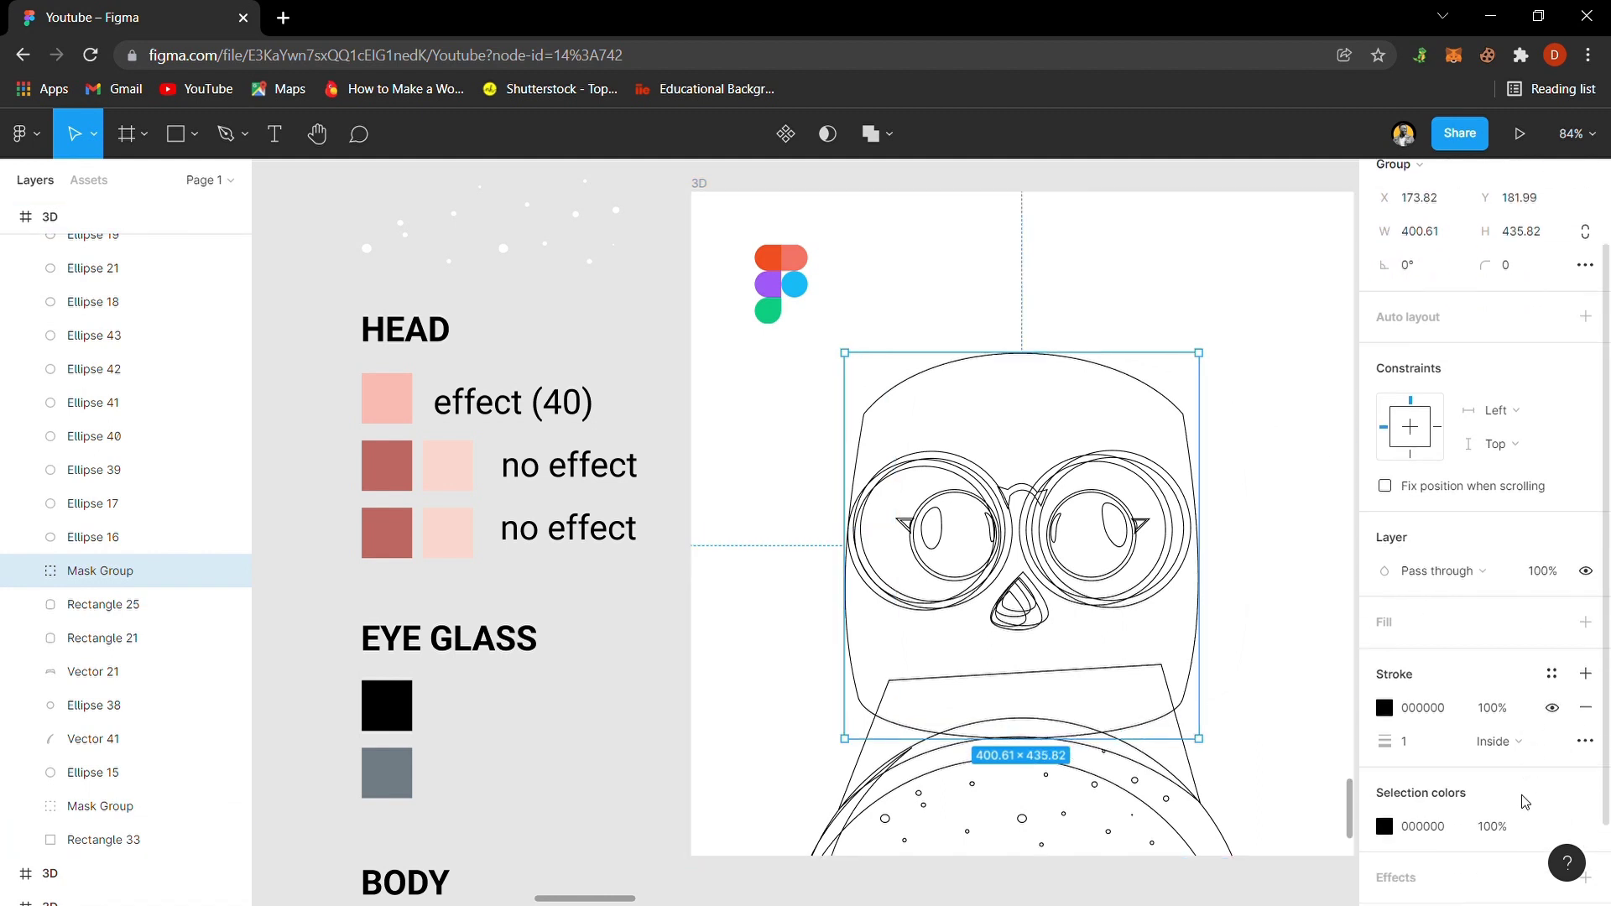
pyautogui.scroll(4, 1518, 796)
pyautogui.press('Delete')
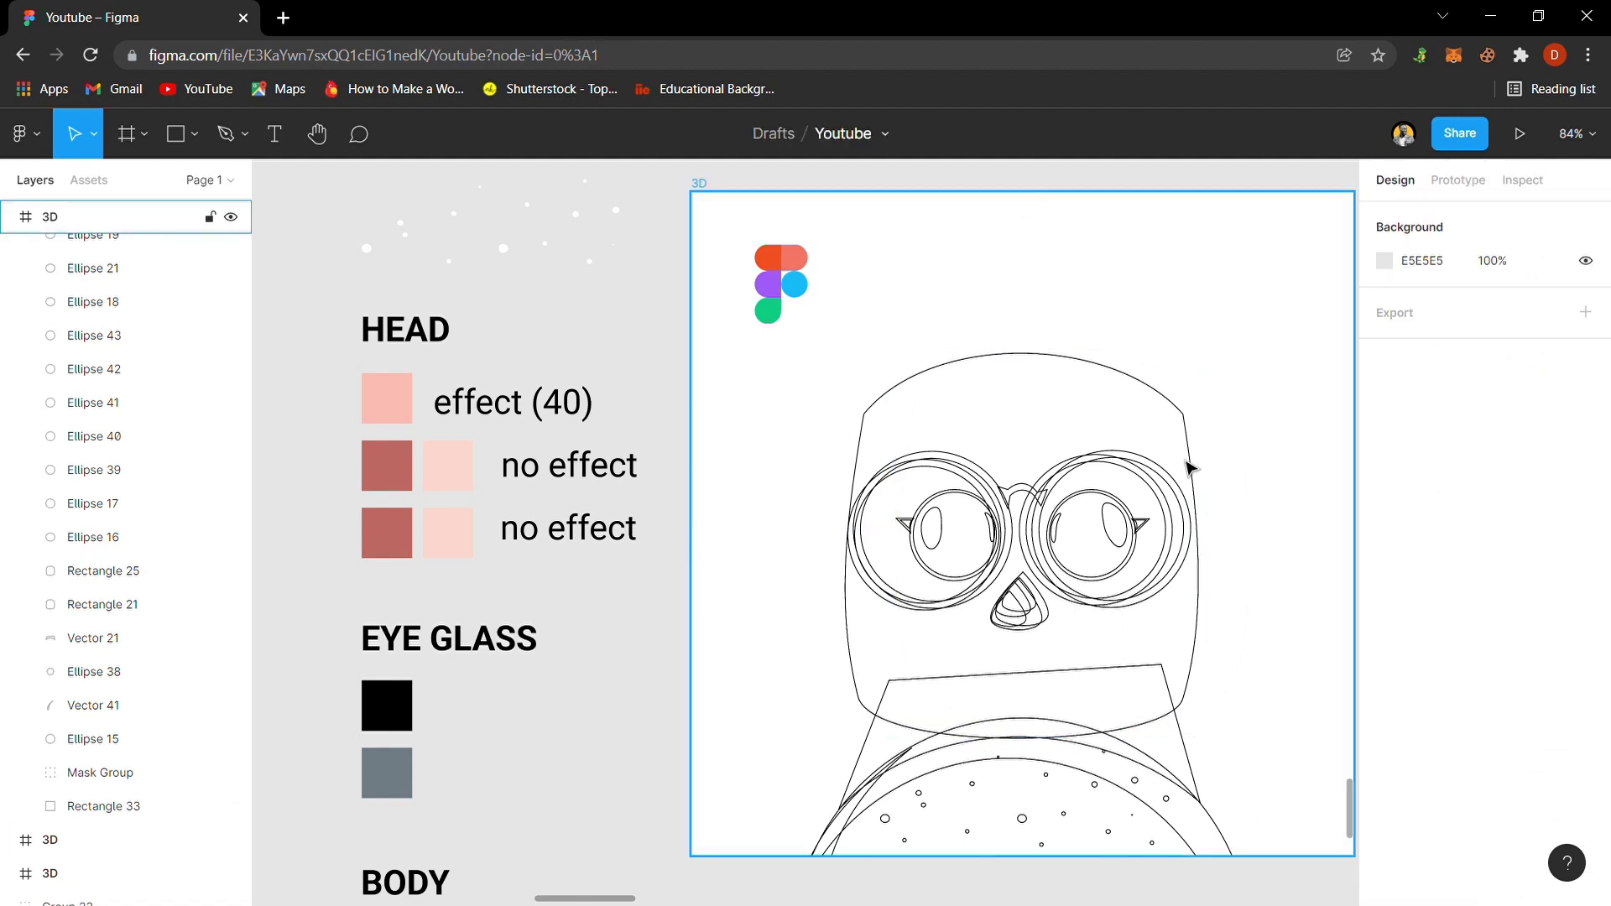
# - Duplicate Rectangle 25 as a 373×406 inset copy, then duplicate the outer head outline again
pyautogui.click(1191, 431)
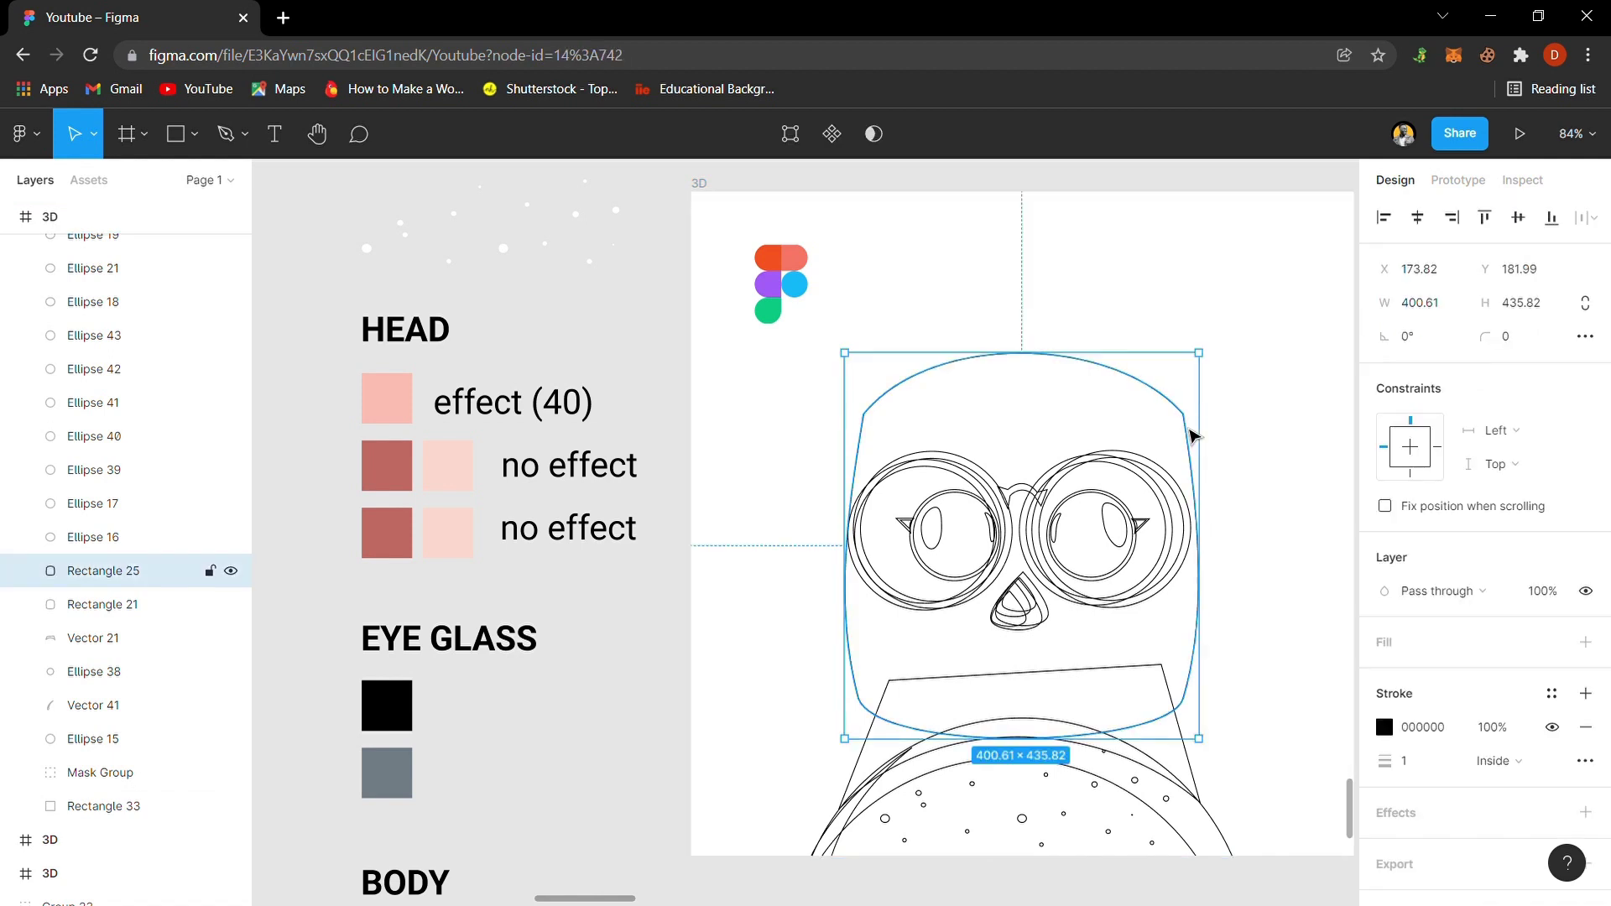
pyautogui.hotkey('ctrl', 'd')
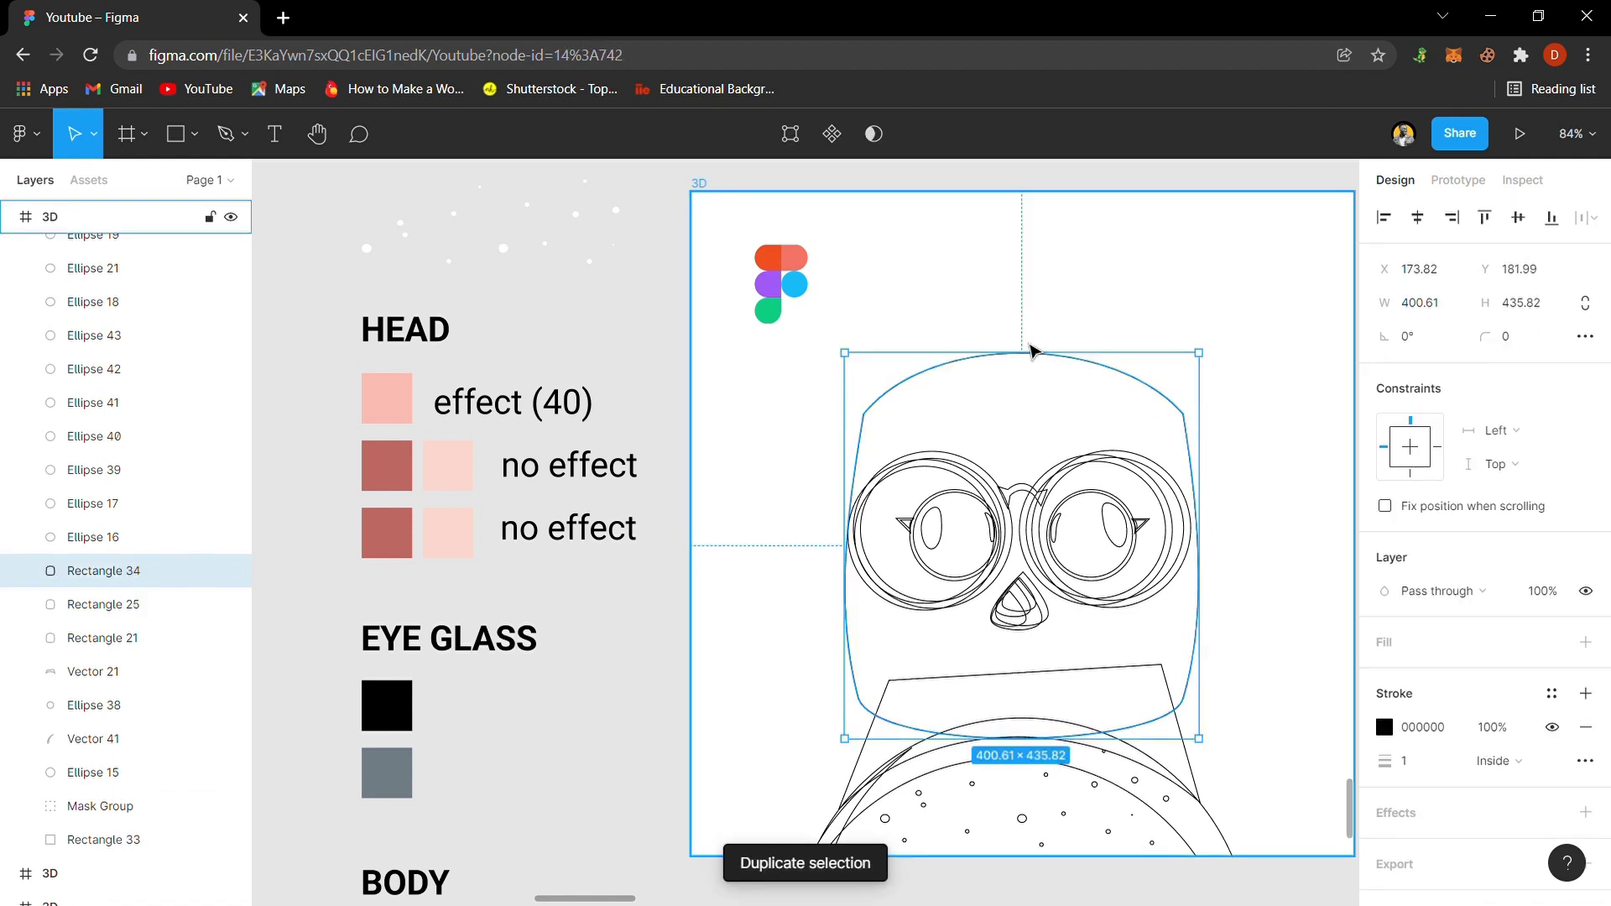
pyautogui.moveTo(1048, 367); pyautogui.dragTo(1052, 382)
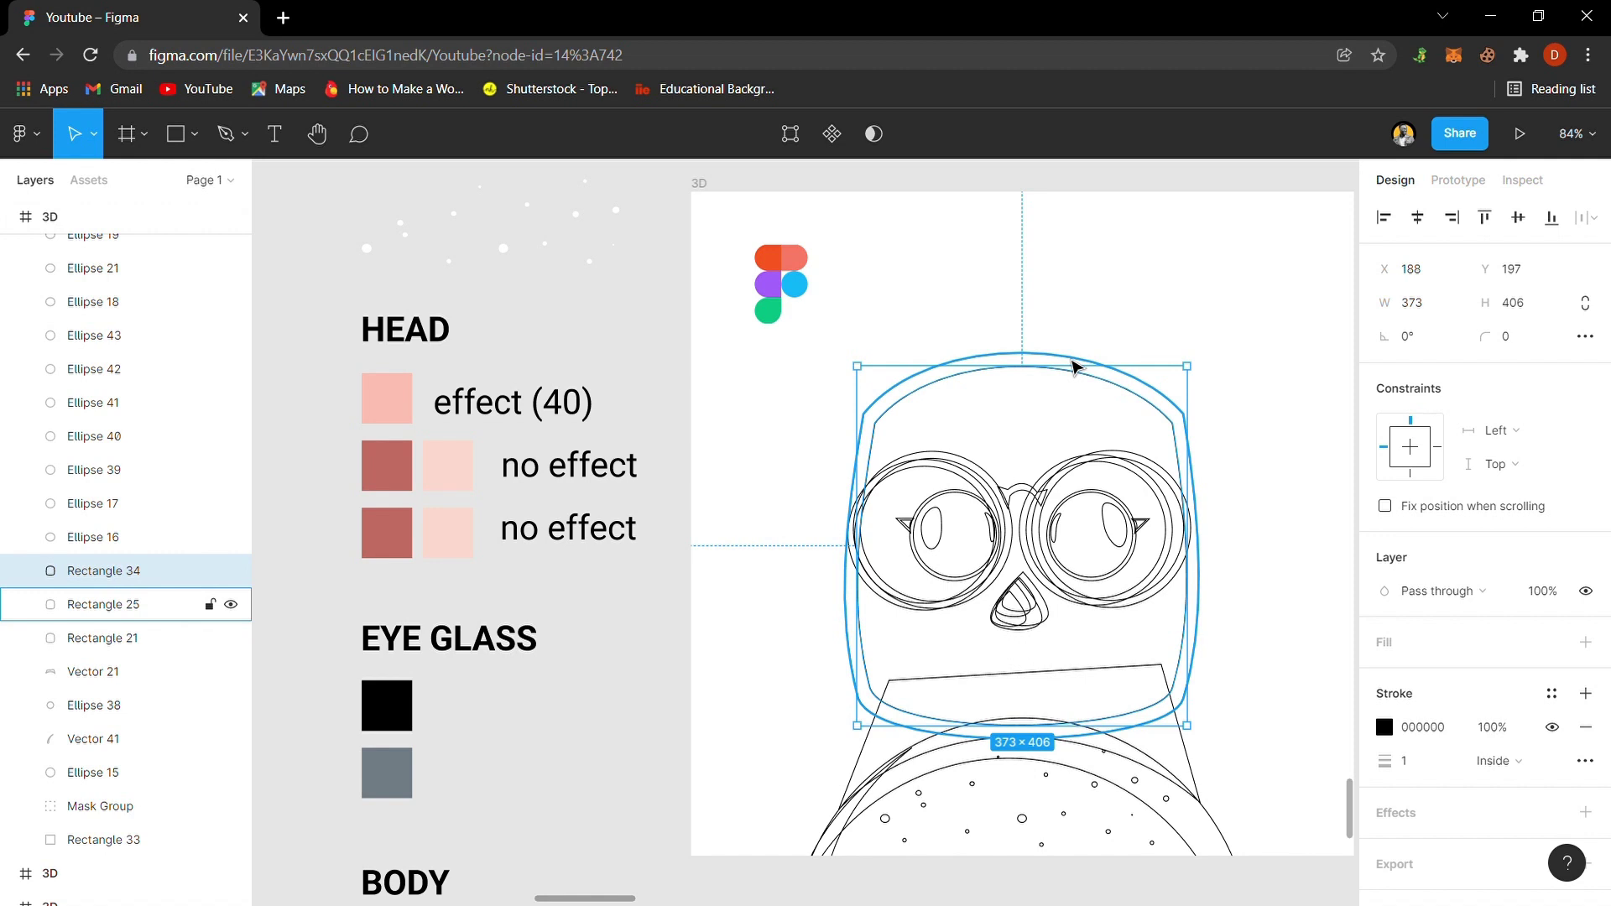
pyautogui.click(1074, 367)
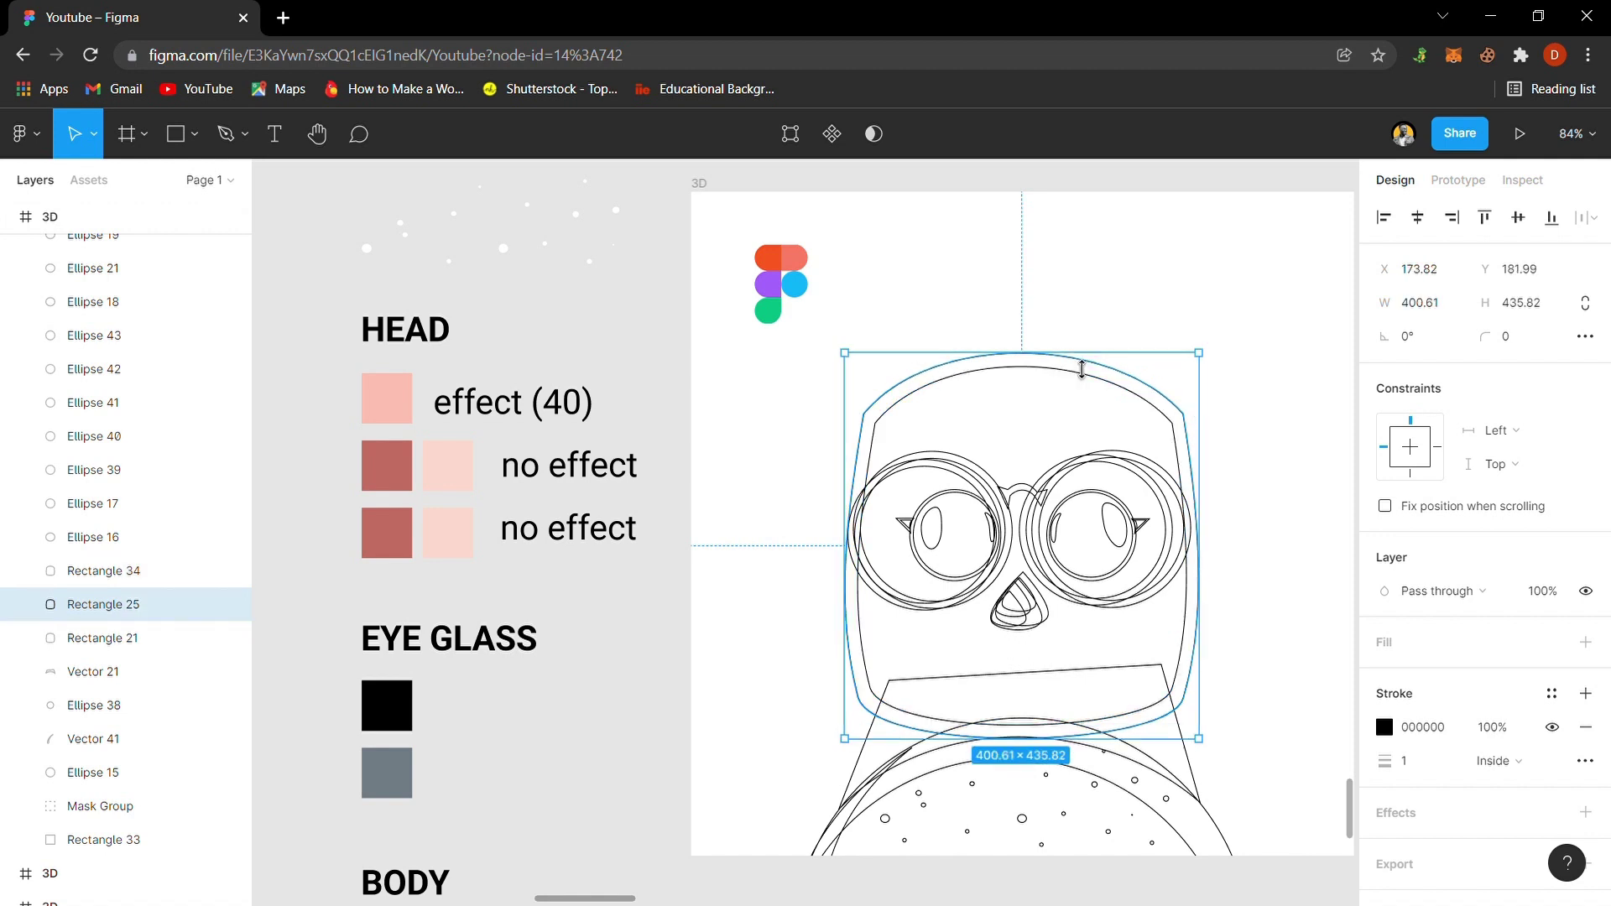
pyautogui.hotkey('ctrl', 'd')
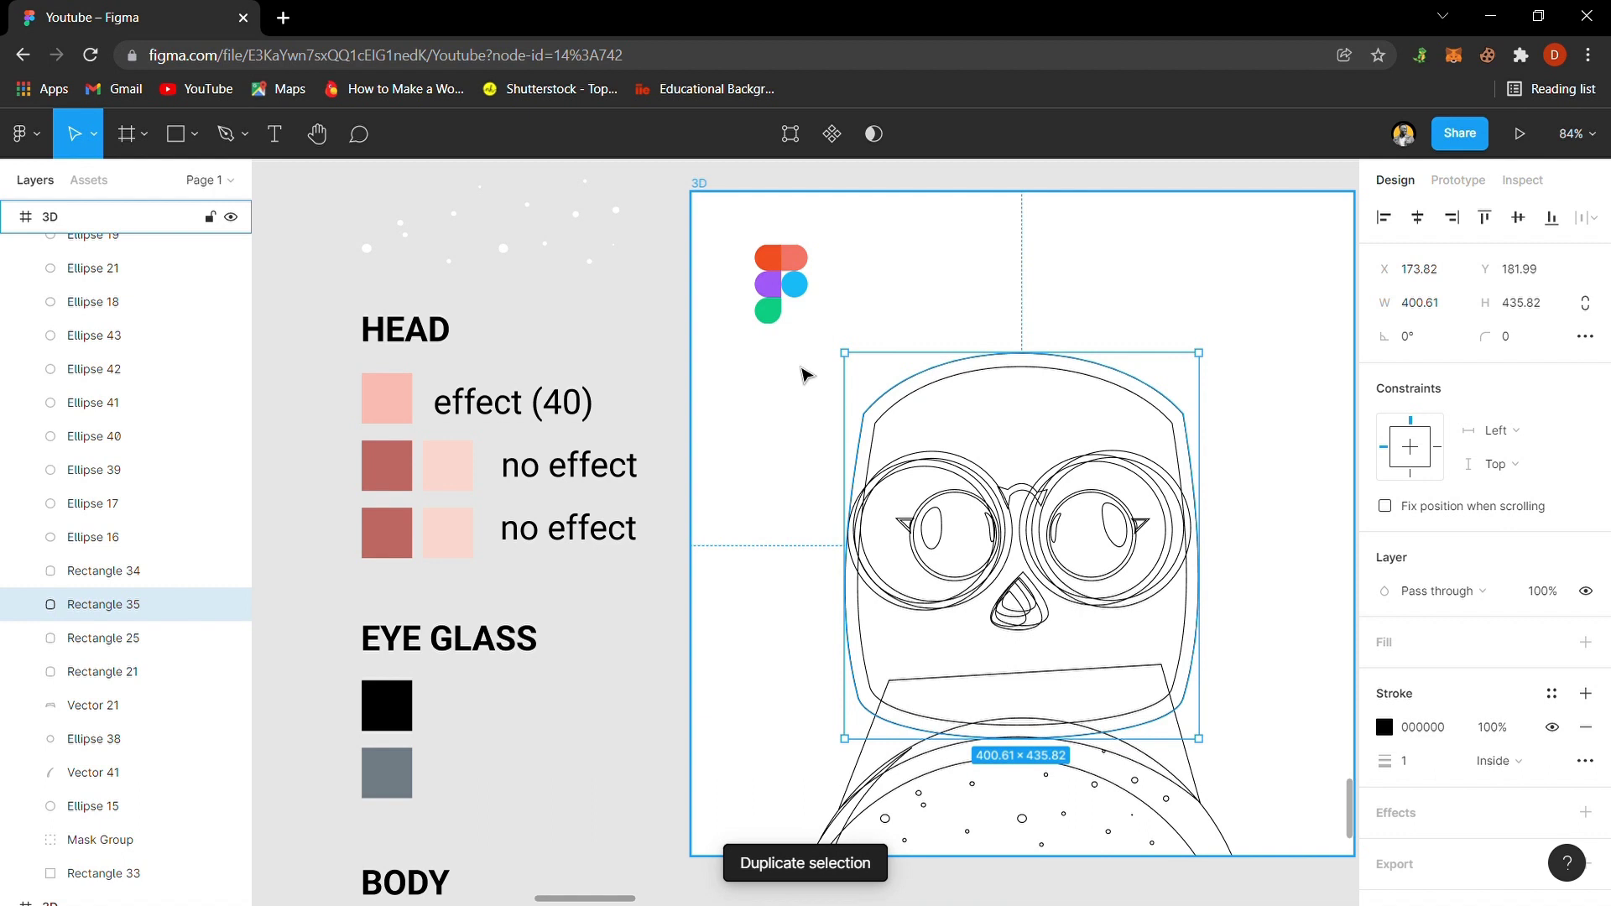
pyautogui.click(806, 374)
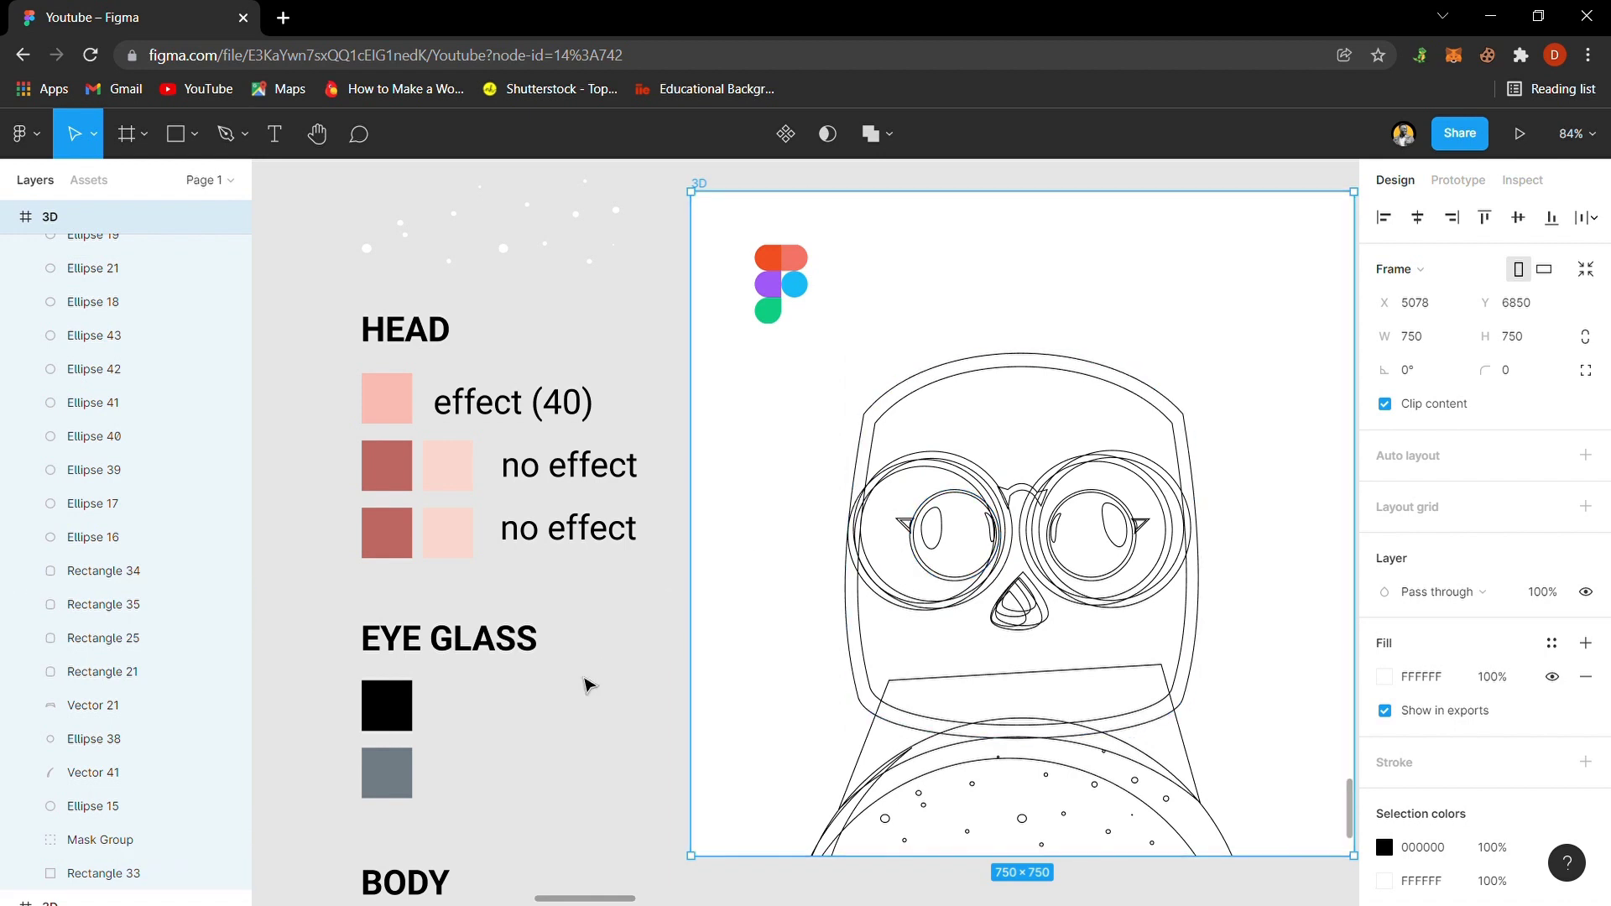
# - At 100% zoom, fill the four eye highlight ellipses with grey 717B84 and remove their strokes
pyautogui.hotkey('ctrl', '=')
pyautogui.hotkey('shift', '0')
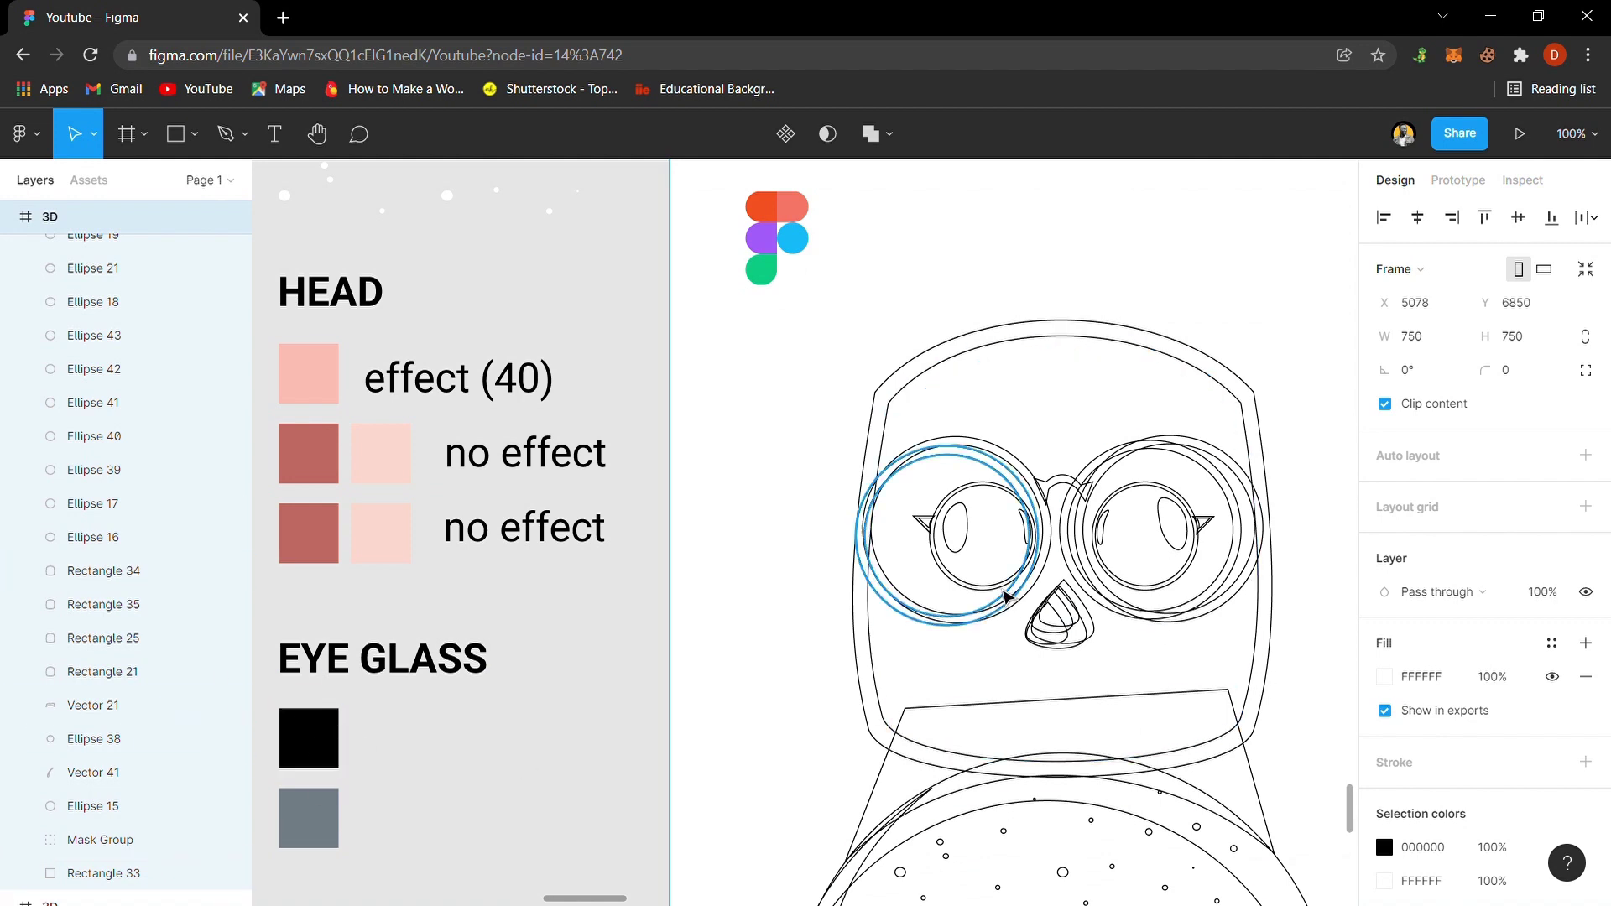
pyautogui.click(959, 530)
pyautogui.keyDown('shift'); pyautogui.click(1025, 533); pyautogui.keyUp('shift')
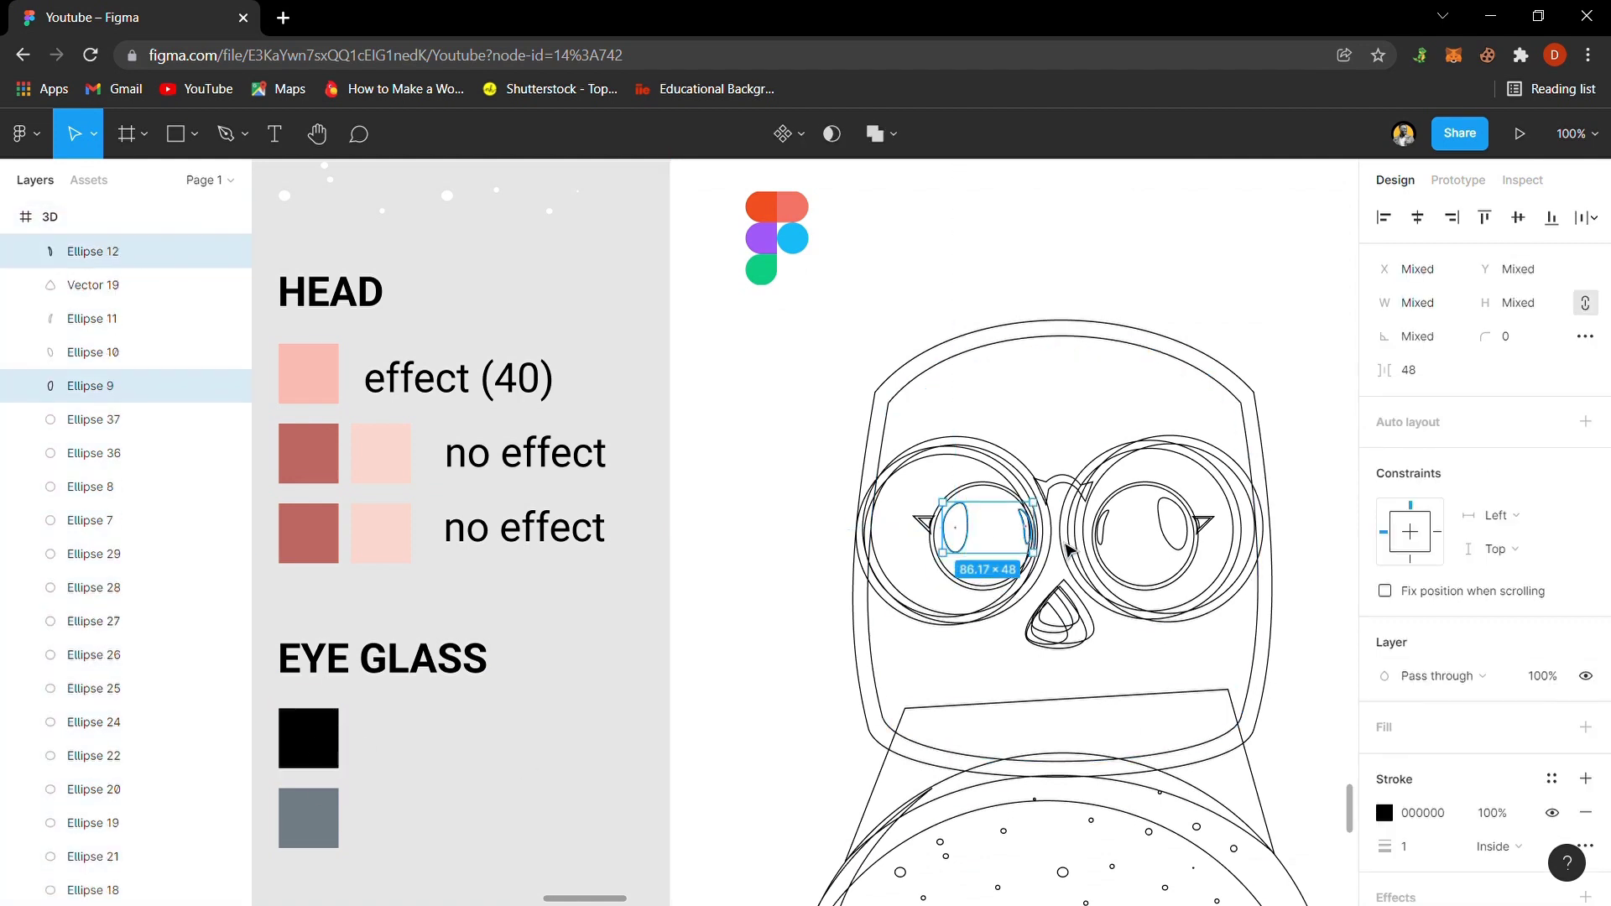
pyautogui.keyDown('shift'); pyautogui.click(1104, 544); pyautogui.keyUp('shift')
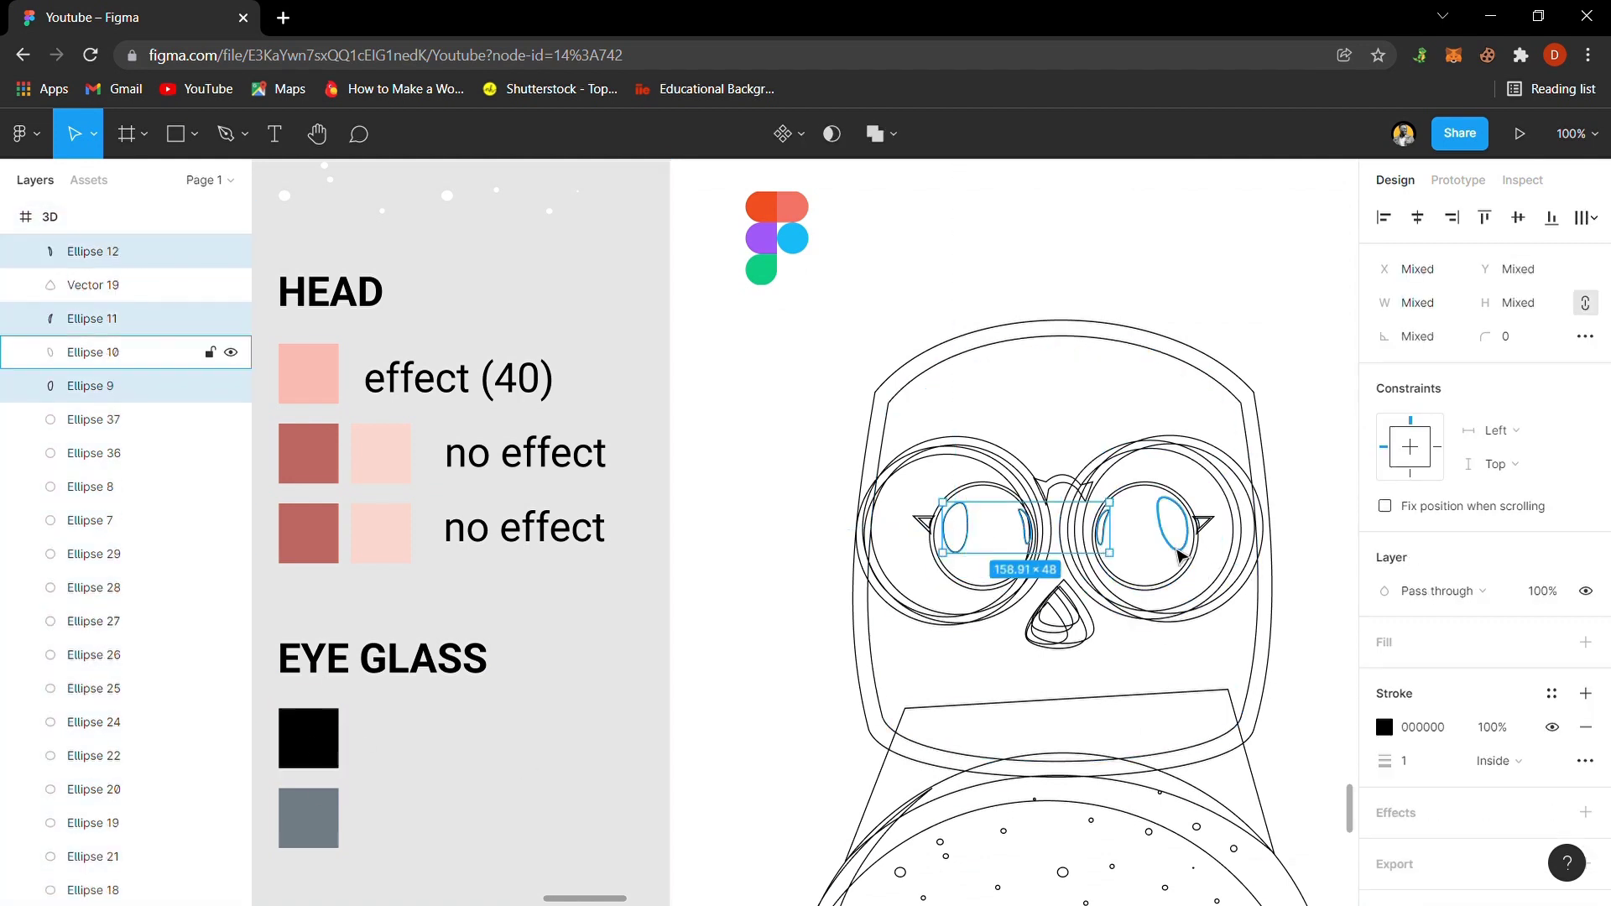
pyautogui.keyDown('shift'); pyautogui.click(1183, 543); pyautogui.keyUp('shift')
pyautogui.click(1584, 642)
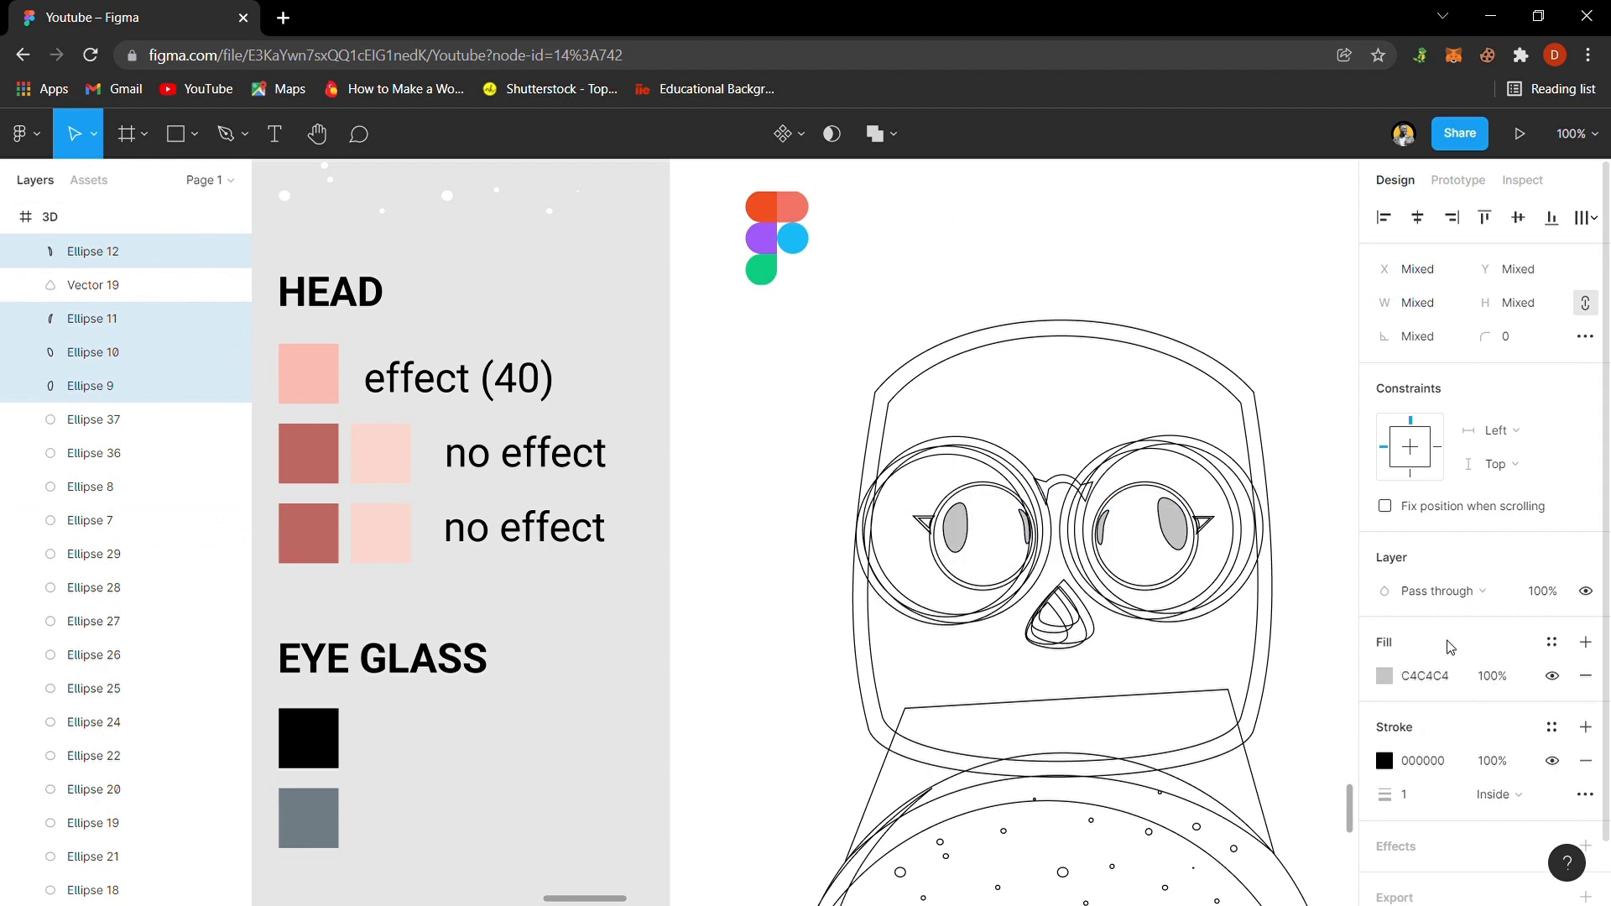
pyautogui.click(1585, 763)
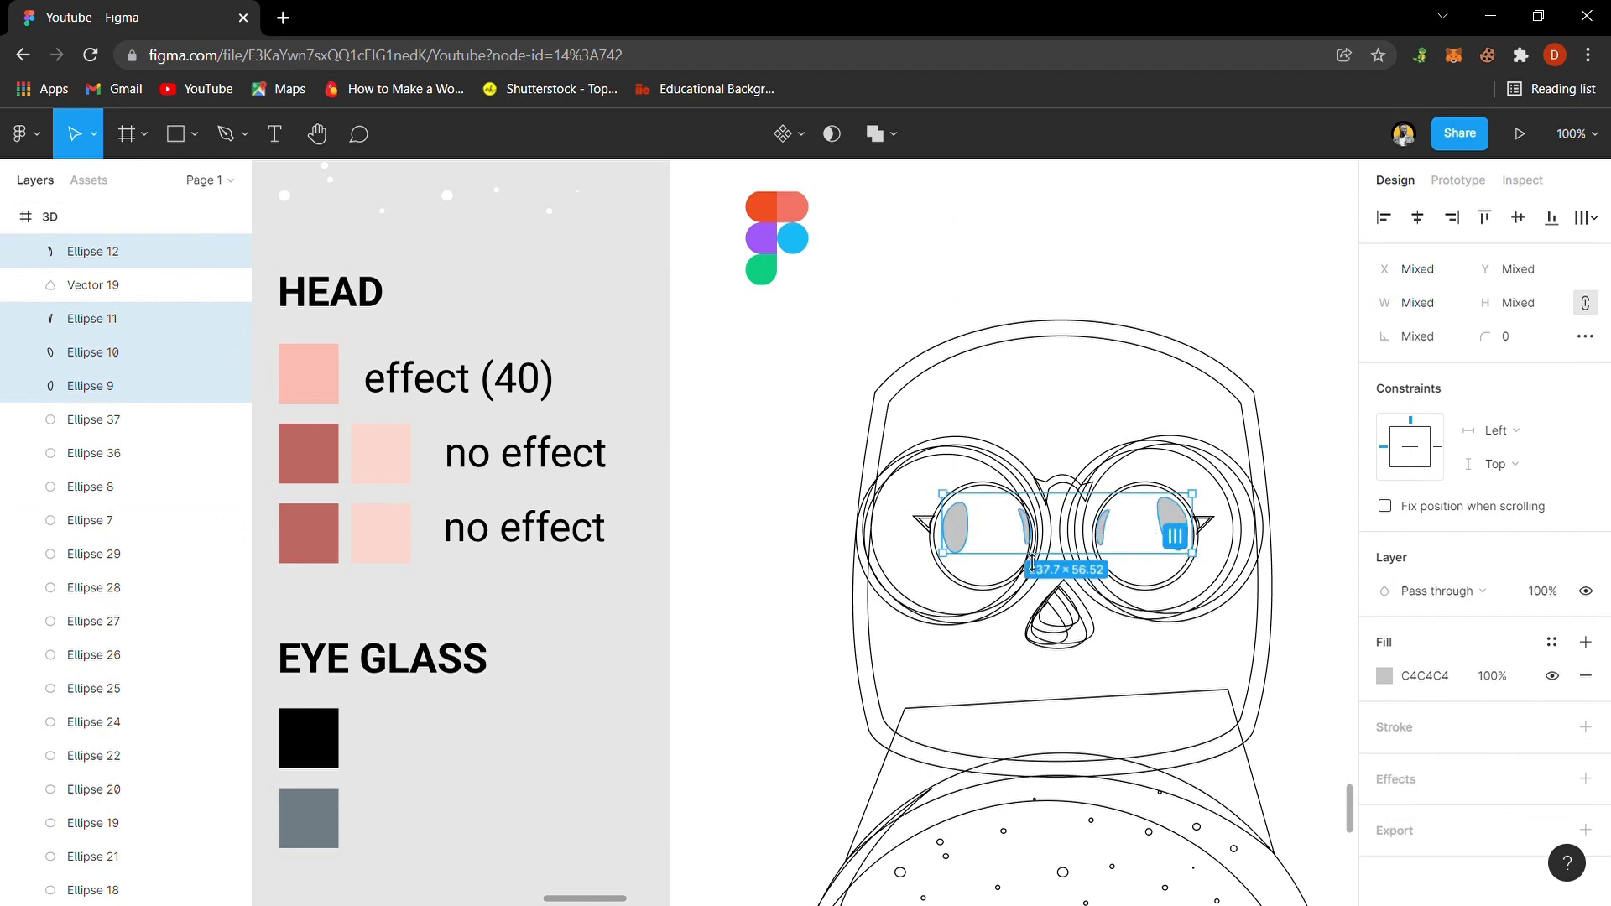
pyautogui.press('i')
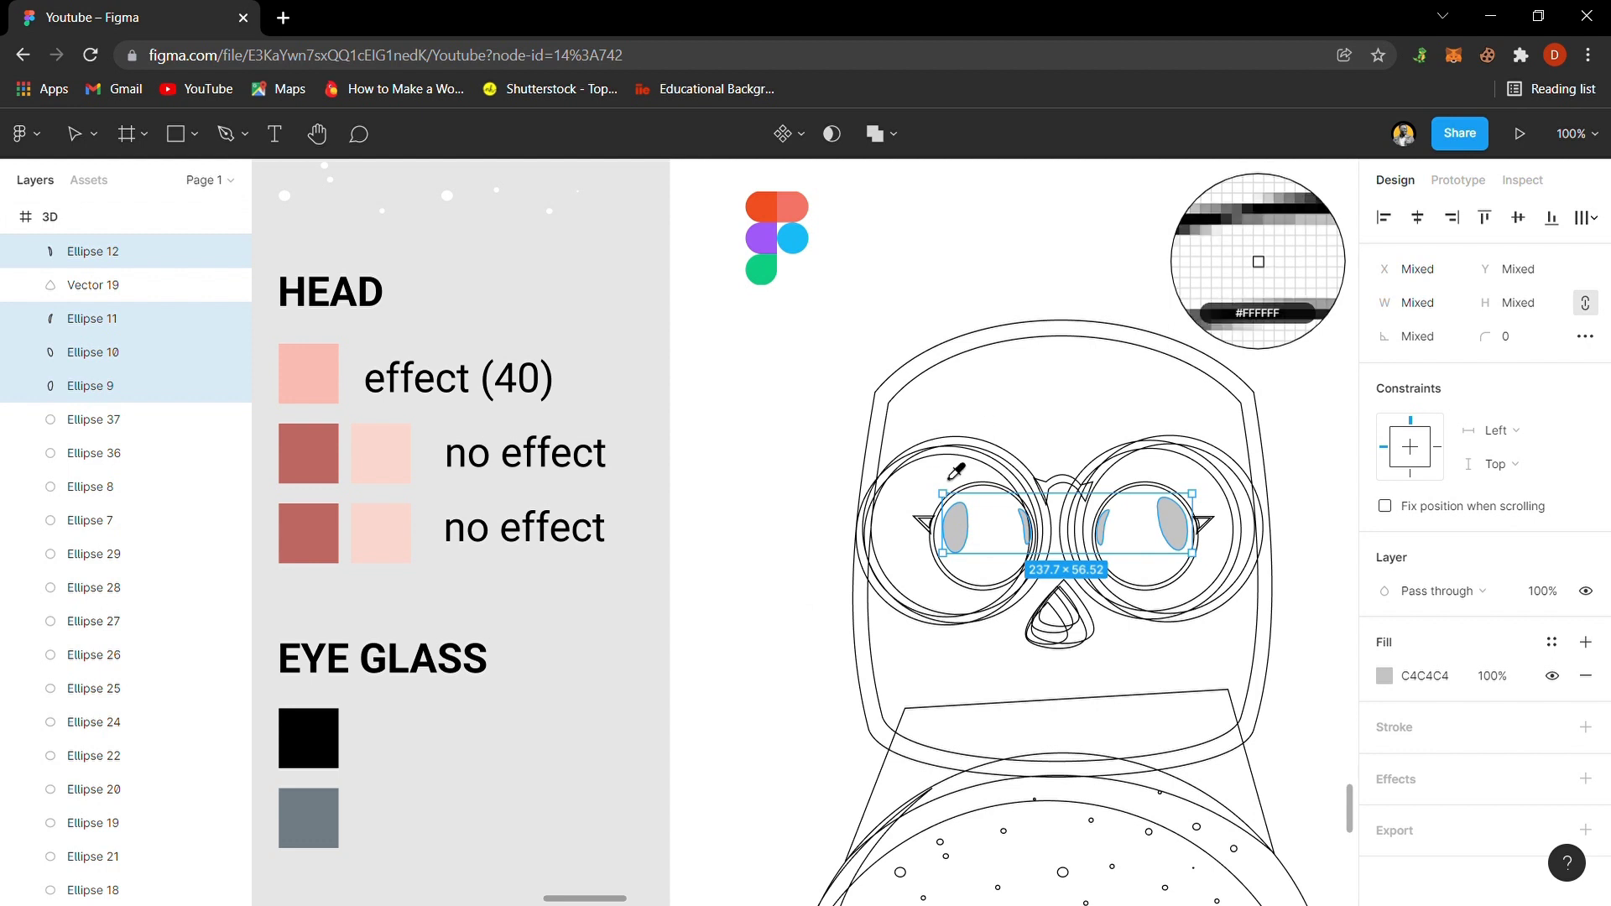
pyautogui.click(315, 833)
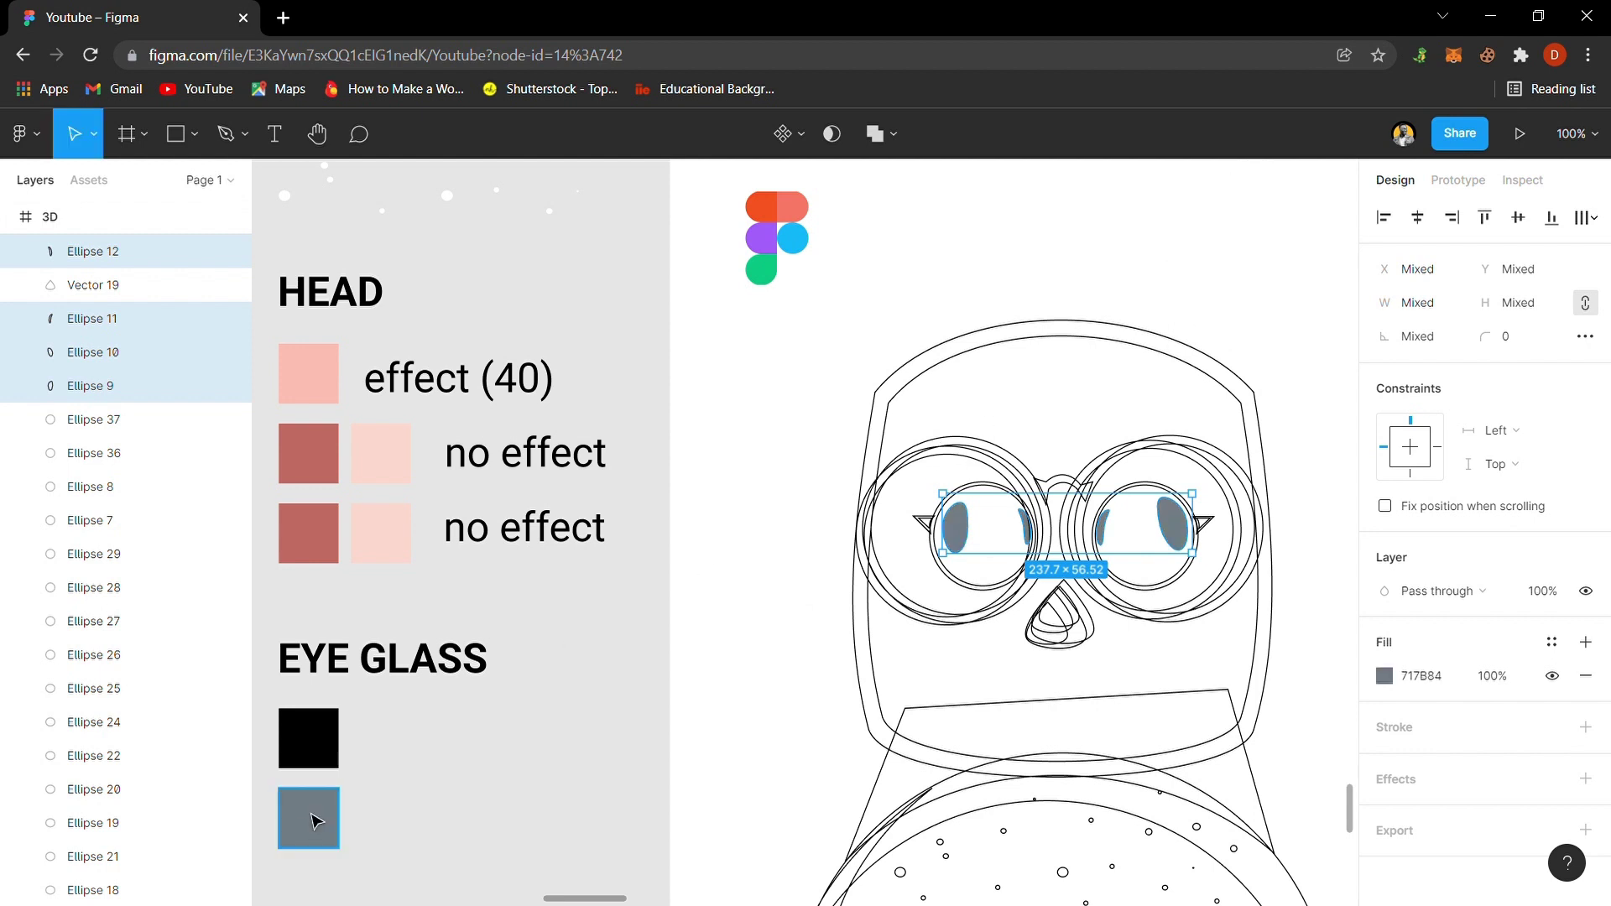
pyautogui.click(584, 698)
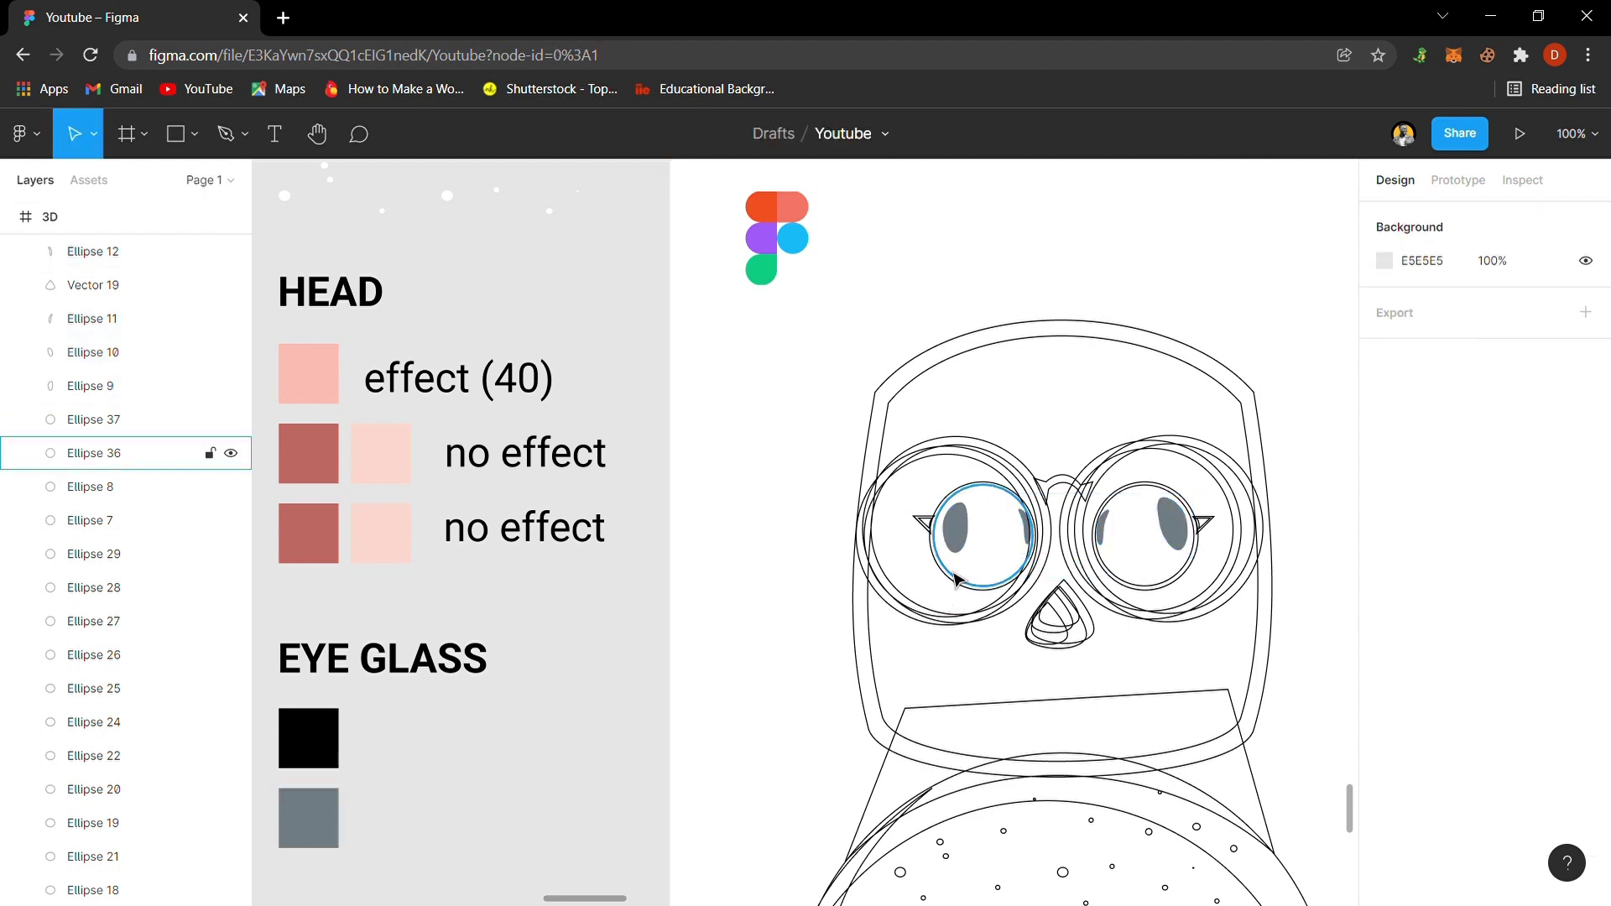
# - Fill Ellipse 8 and Ellipse 7 solid black from the swatch and remove their strokes
pyautogui.click(954, 579)
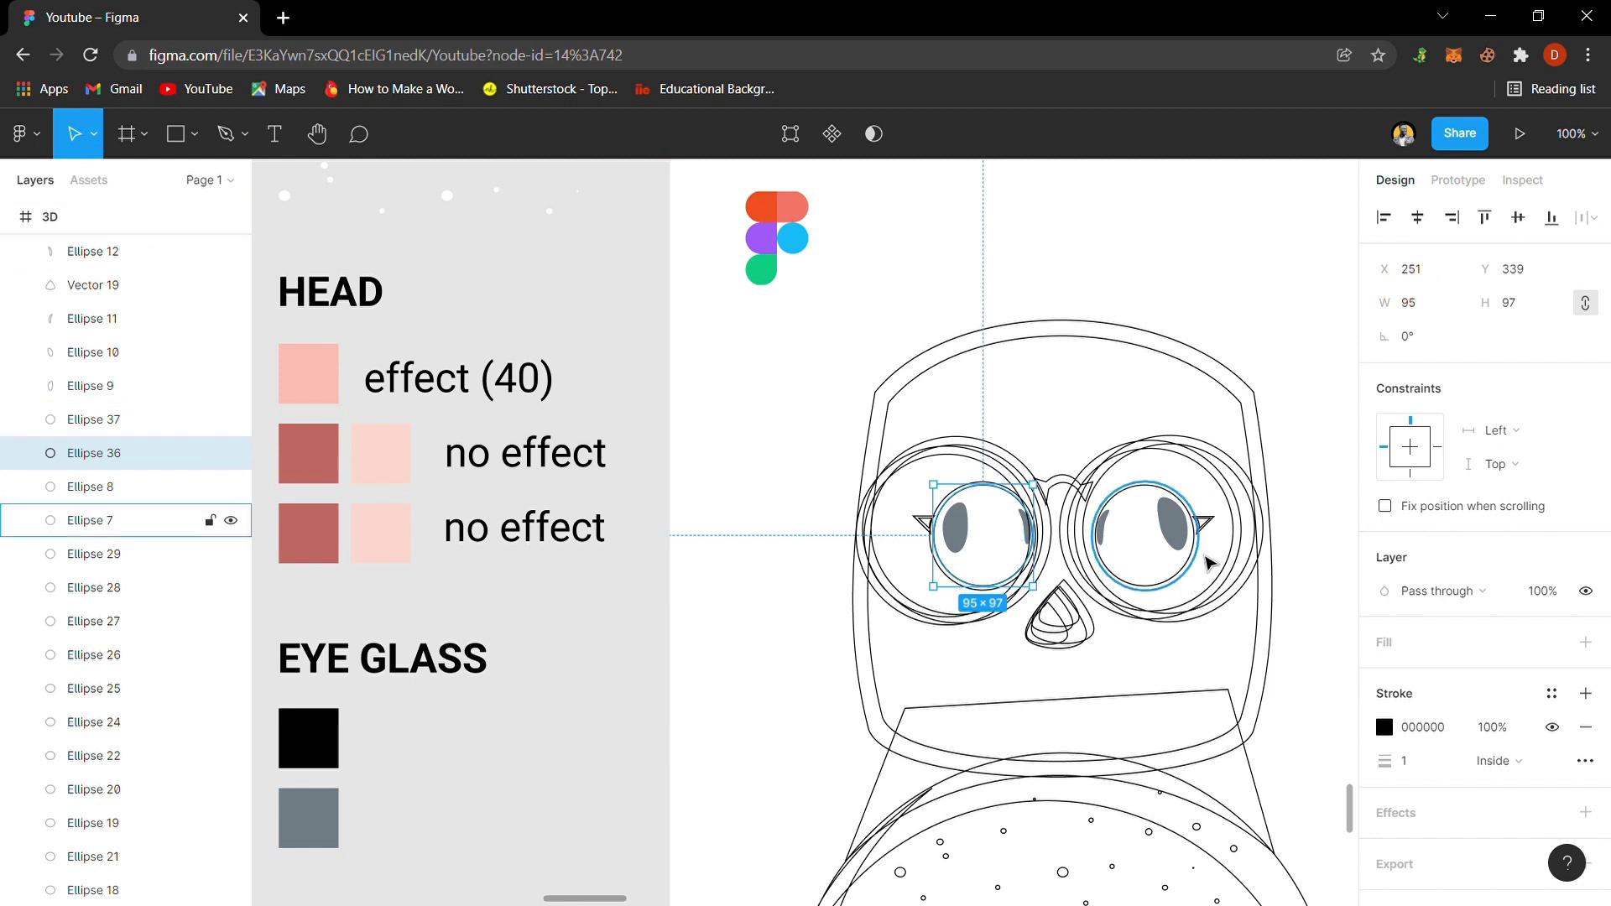
pyautogui.click(1208, 562)
pyautogui.keyDown('shift'); pyautogui.click(986, 602); pyautogui.keyUp('shift')
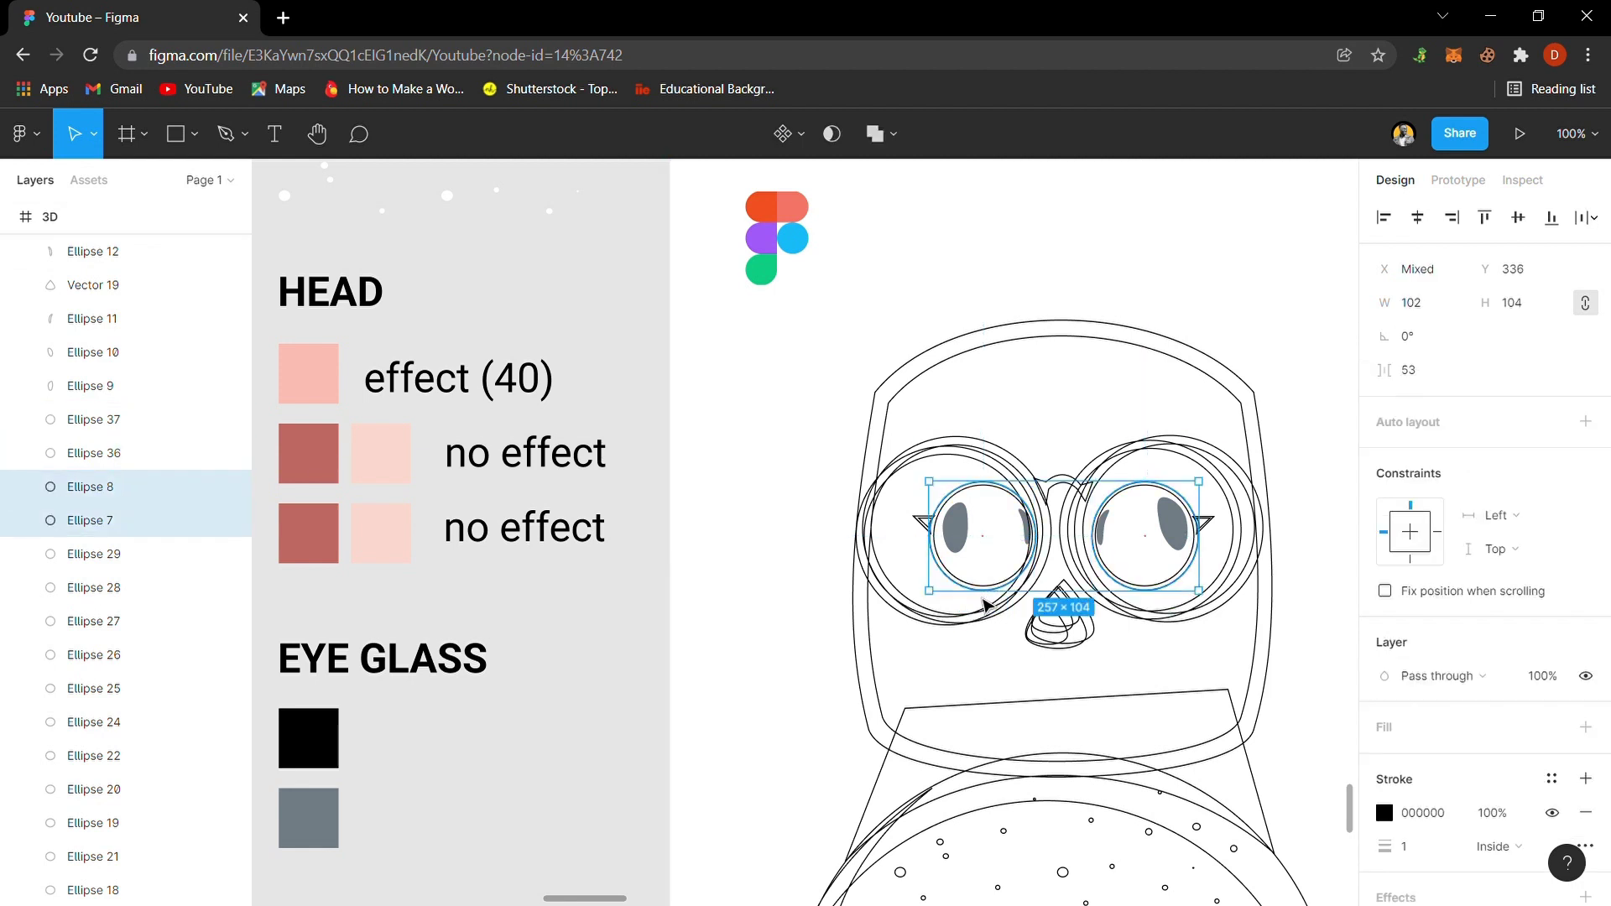
pyautogui.press('i')
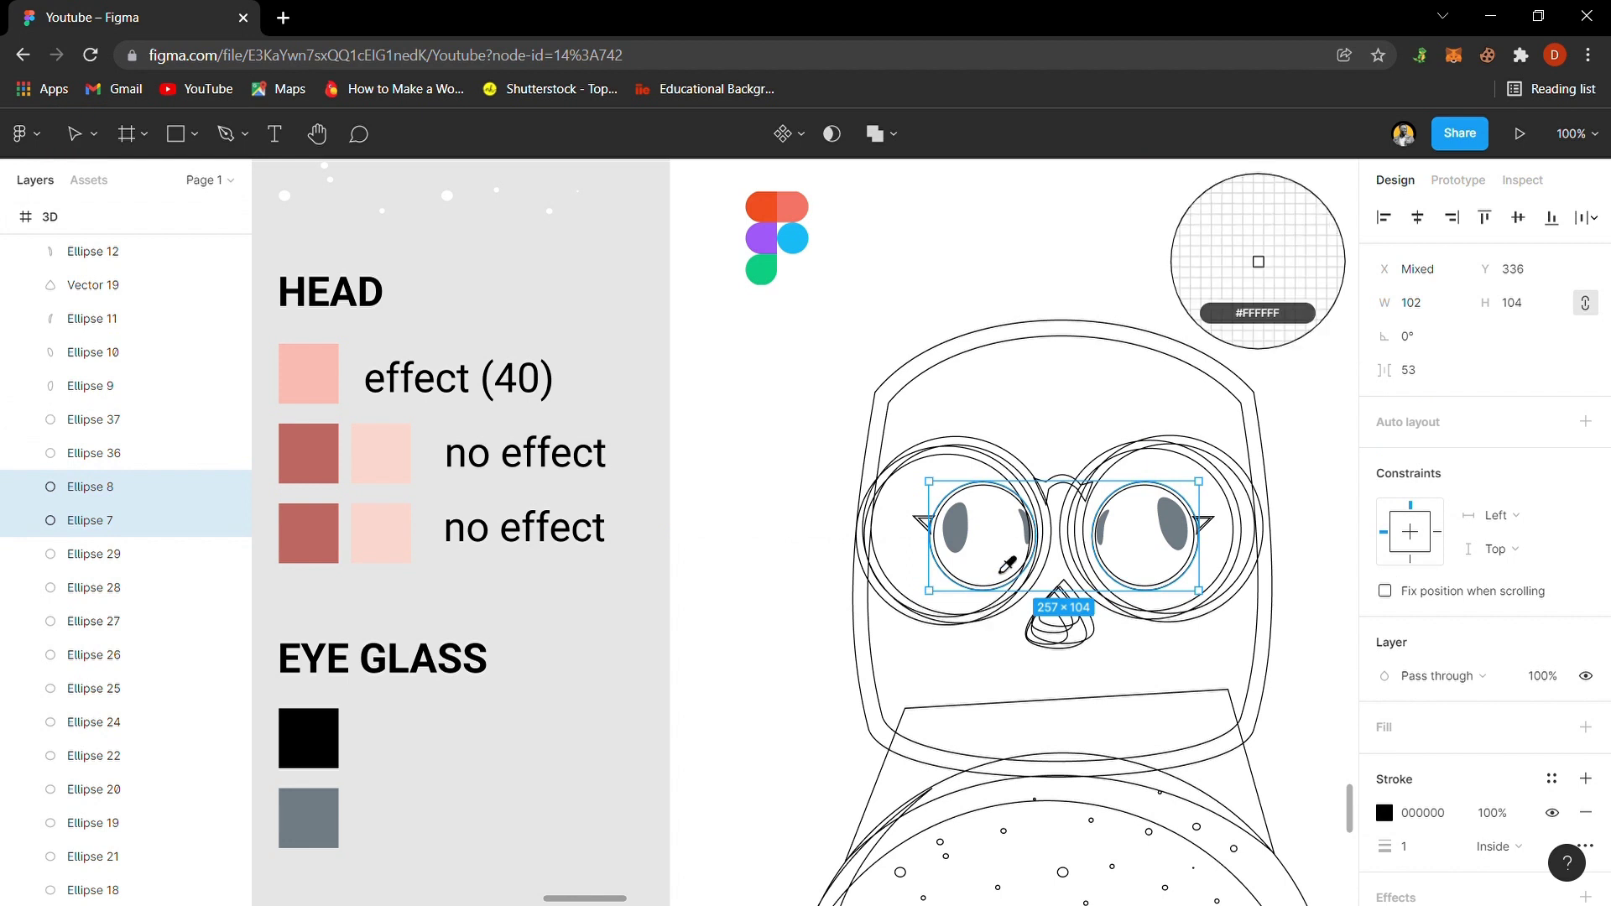
pyautogui.click(1416, 730)
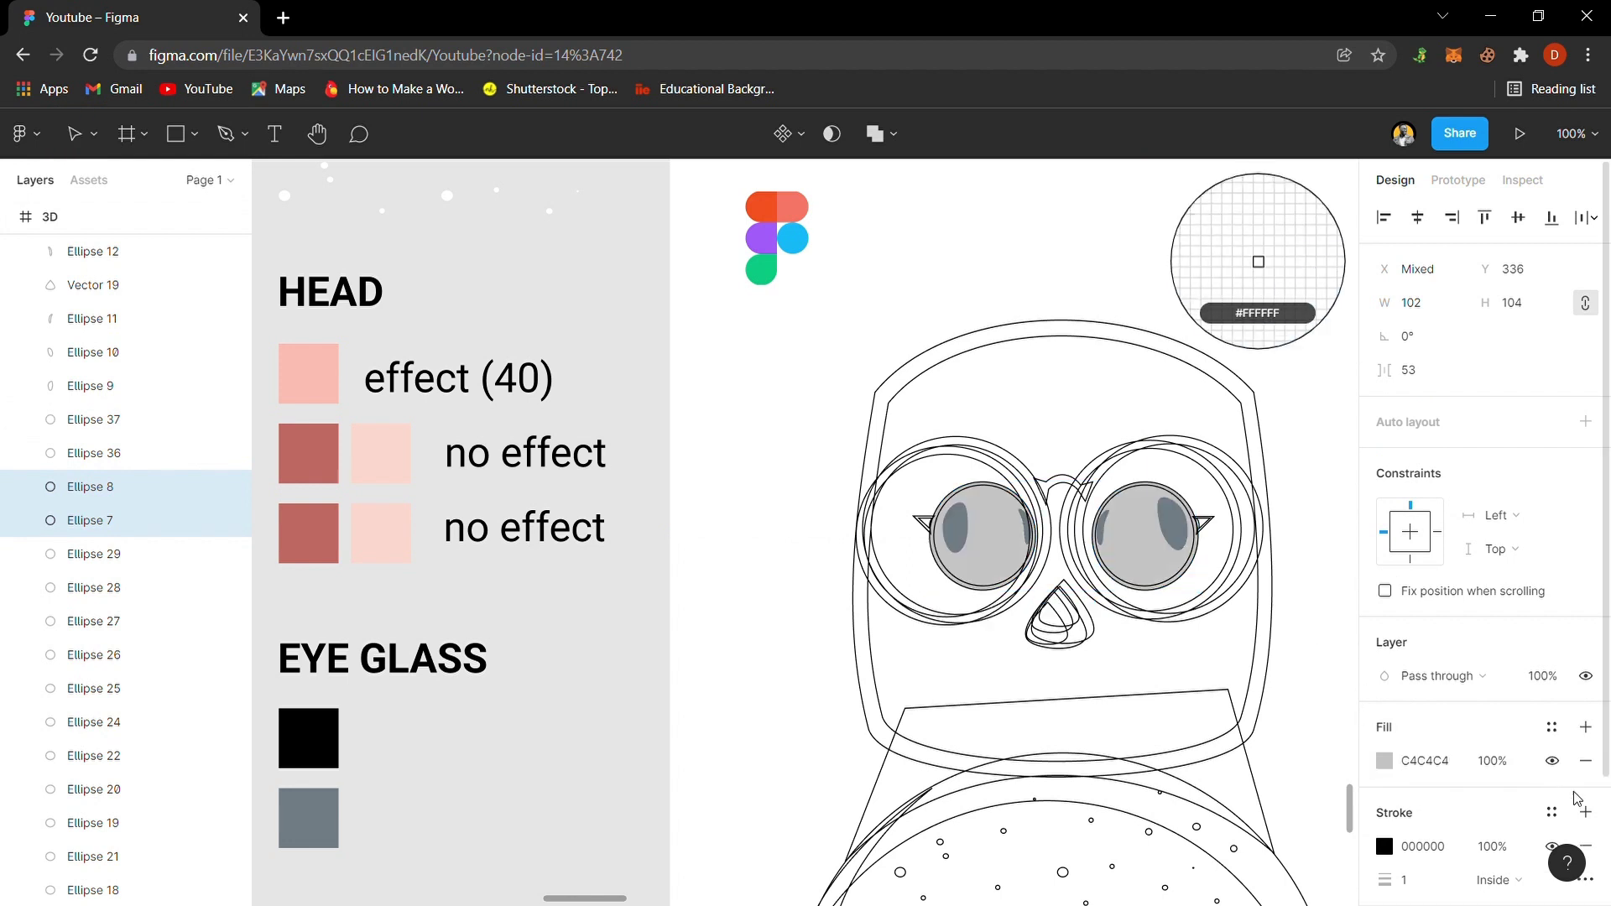
pyautogui.click(1584, 845)
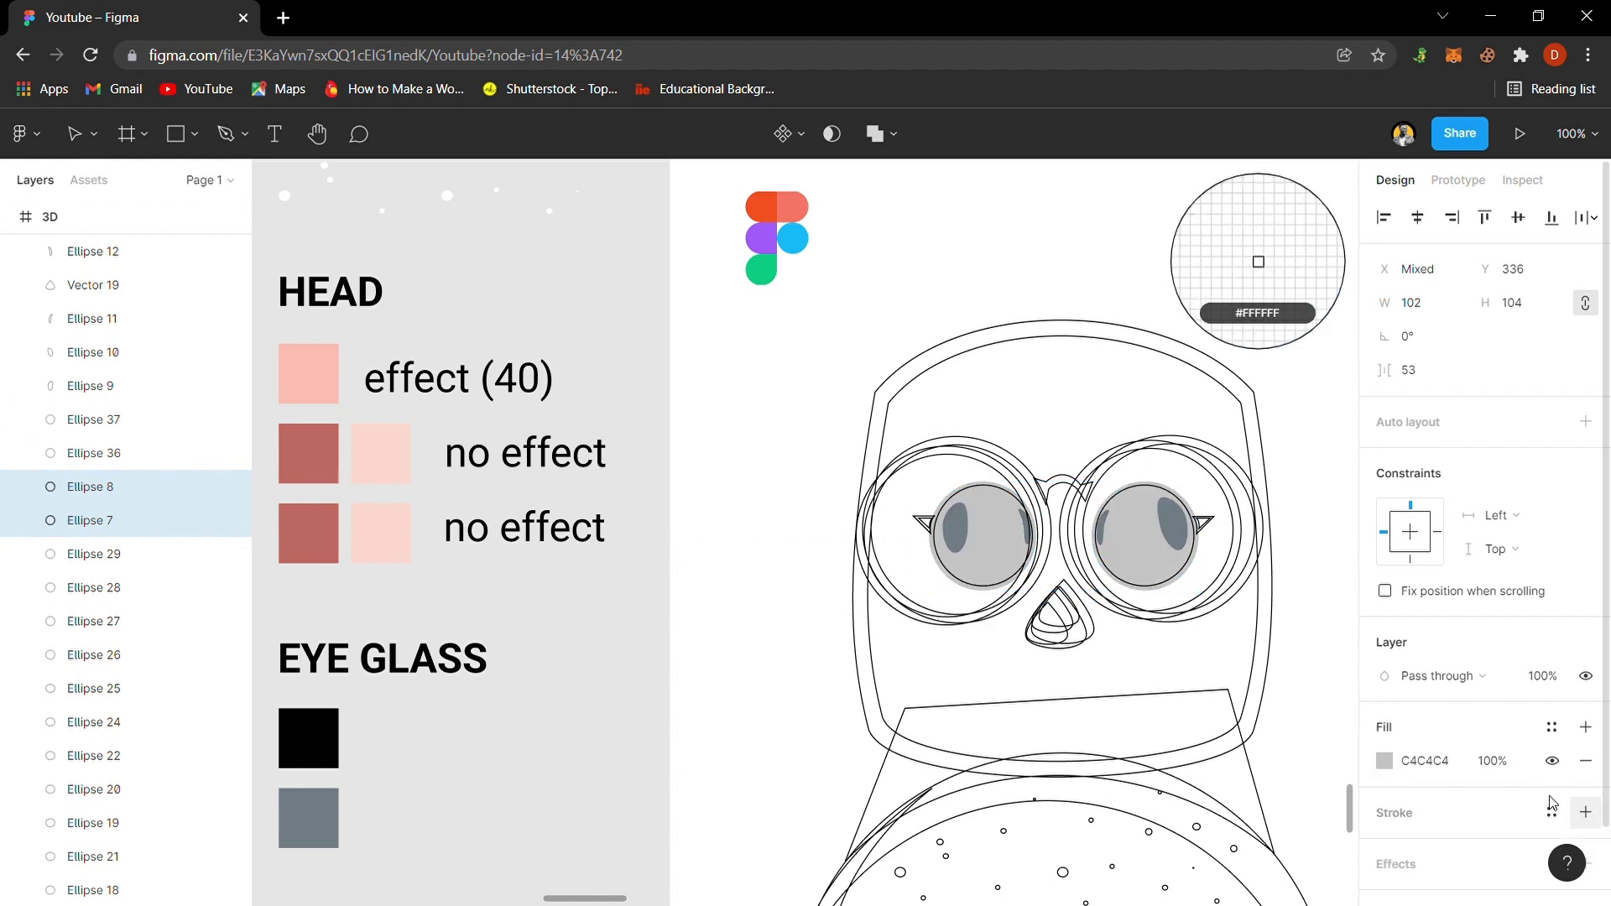
pyautogui.click(329, 749)
pyautogui.click(585, 726)
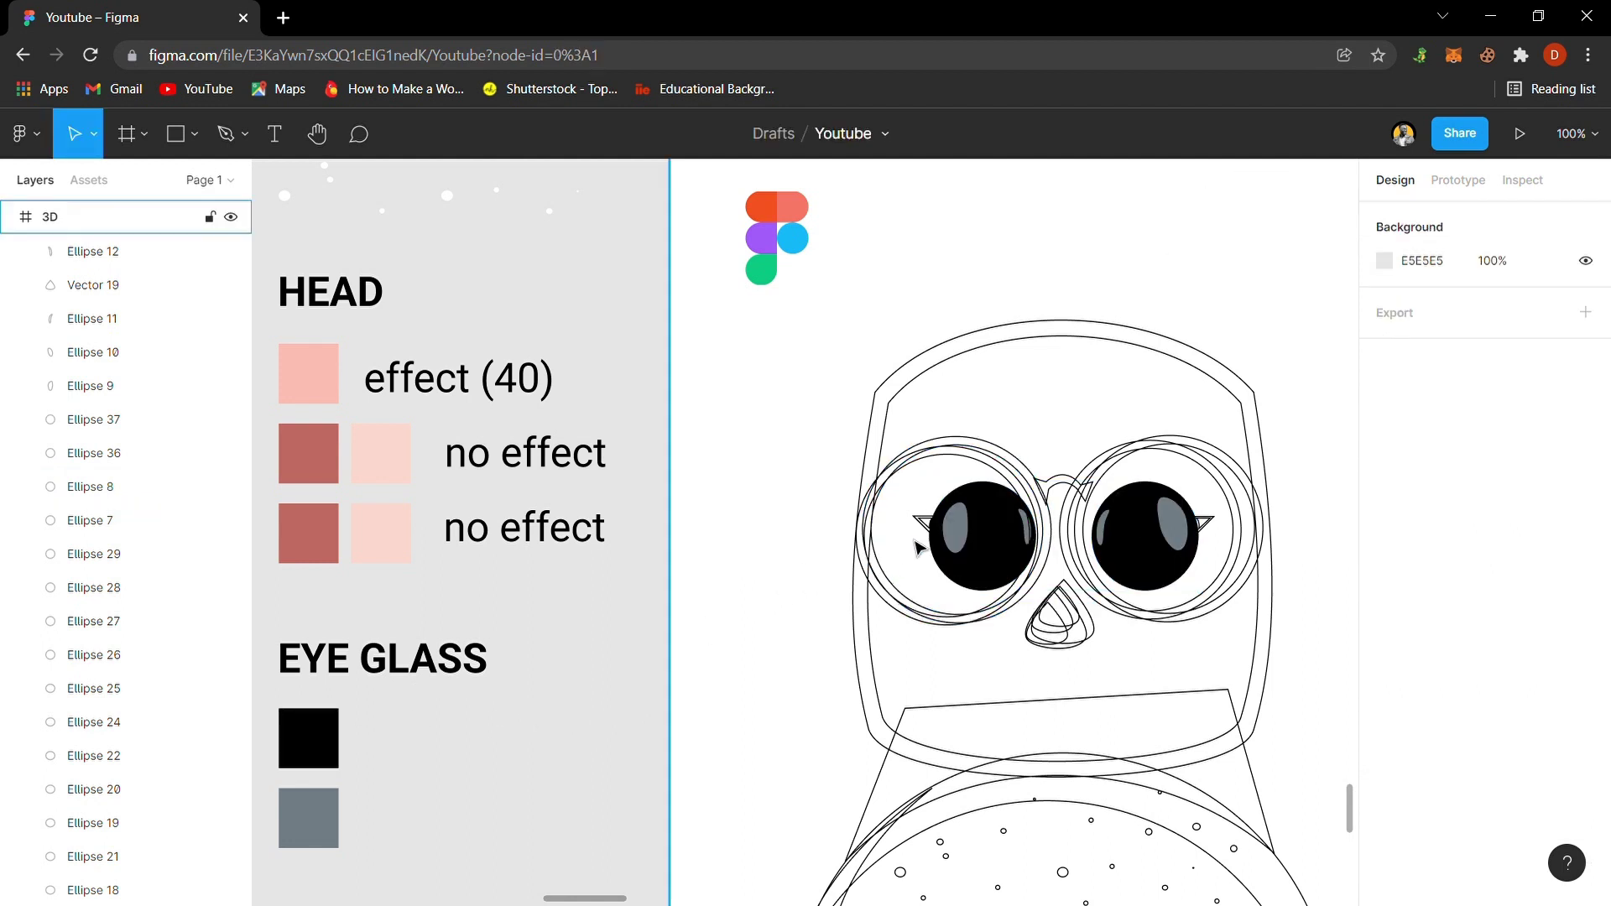
# - Duplicate both eye circles and stroke the copies grey 717B84
pyautogui.click(945, 572)
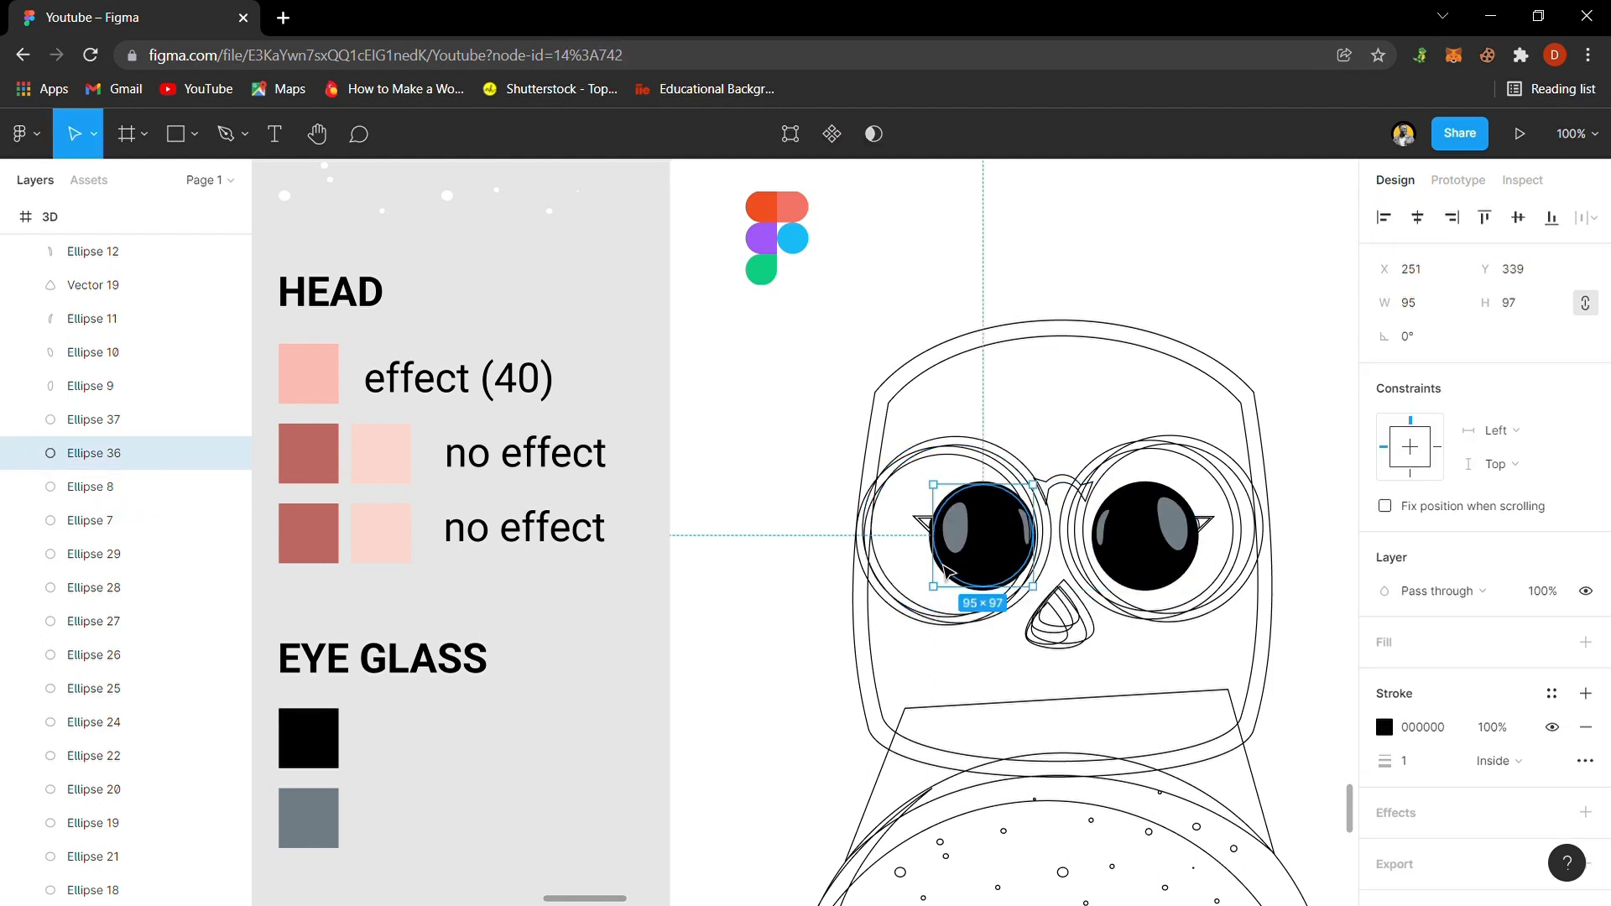
pyautogui.keyDown('shift'); pyautogui.click(1133, 586); pyautogui.keyUp('shift')
pyautogui.click(1150, 709)
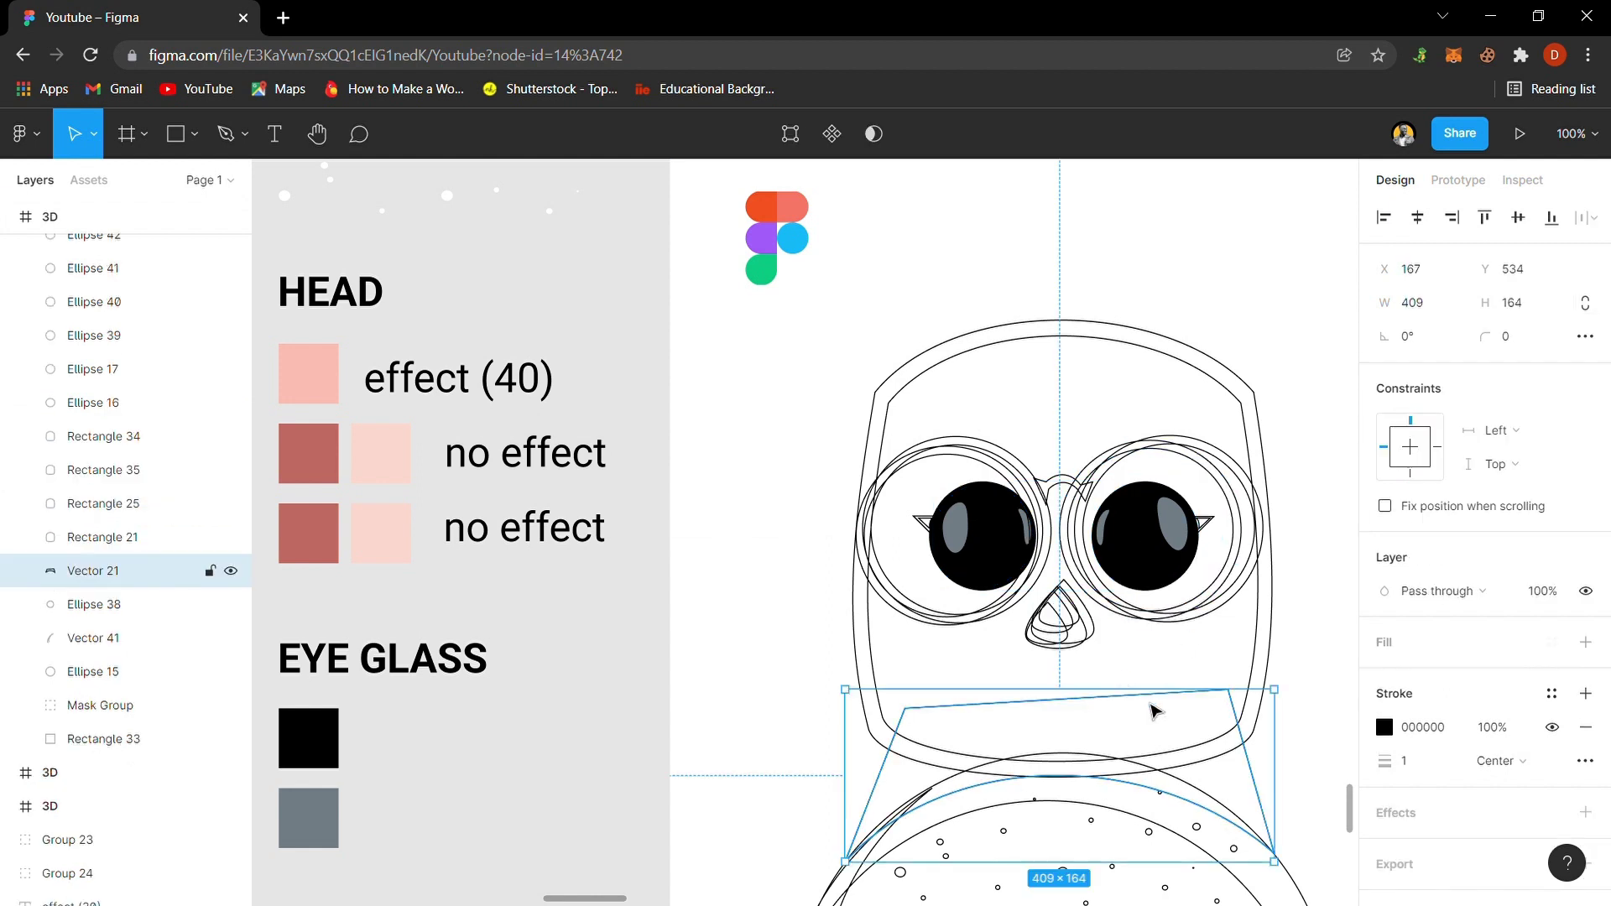
pyautogui.hotkey('ctrl', 'd')
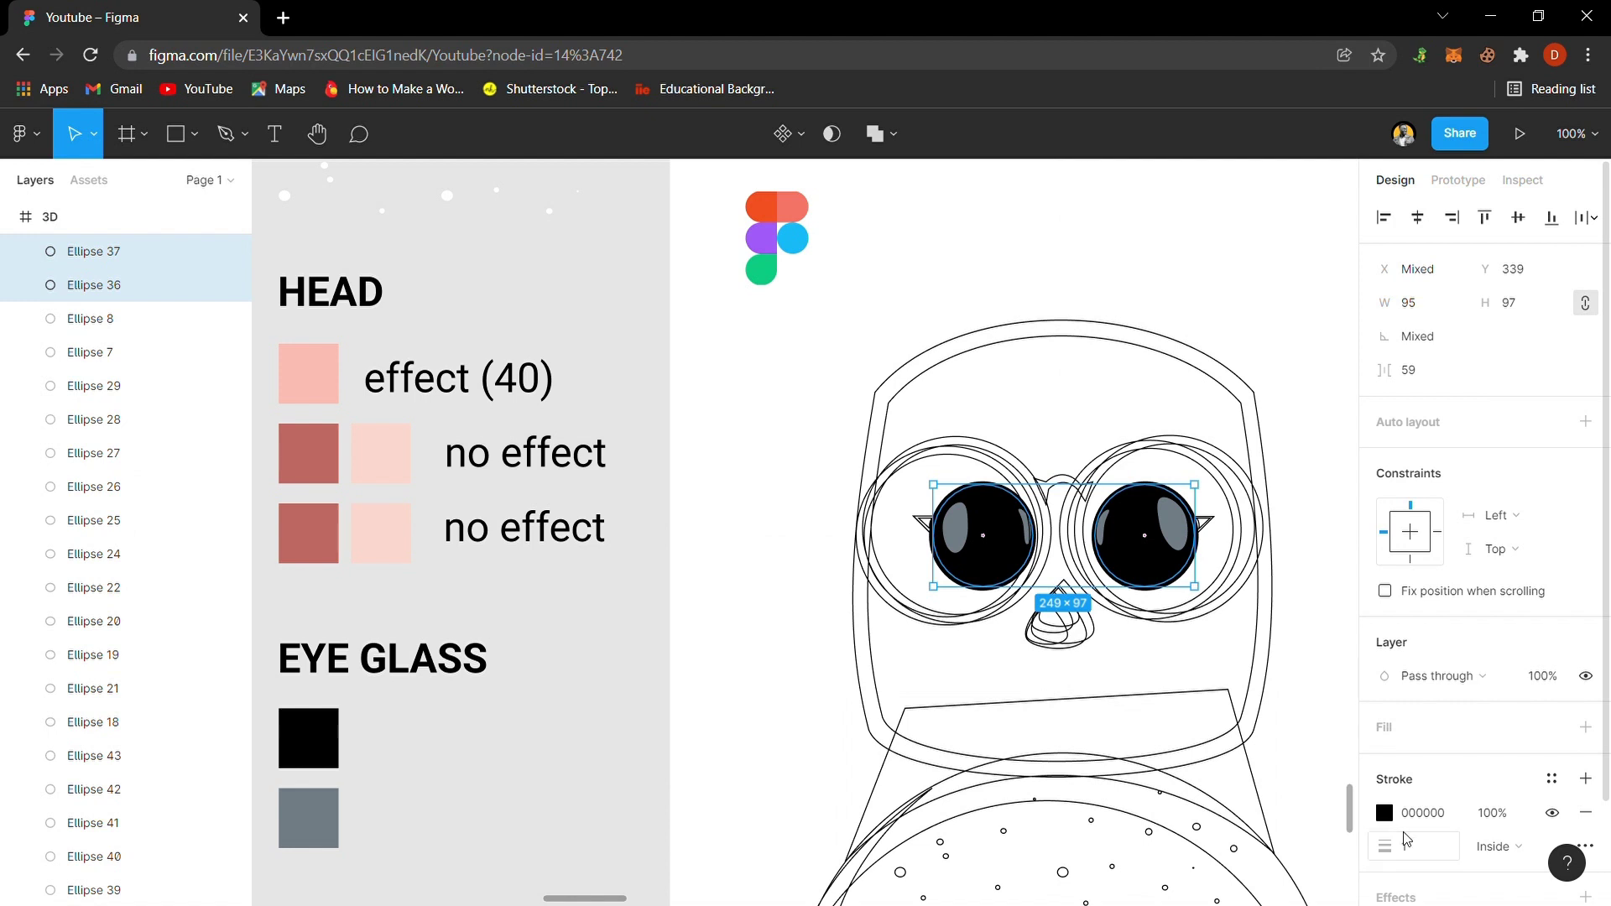
pyautogui.scroll(-2, 1406, 838)
pyautogui.press('i')
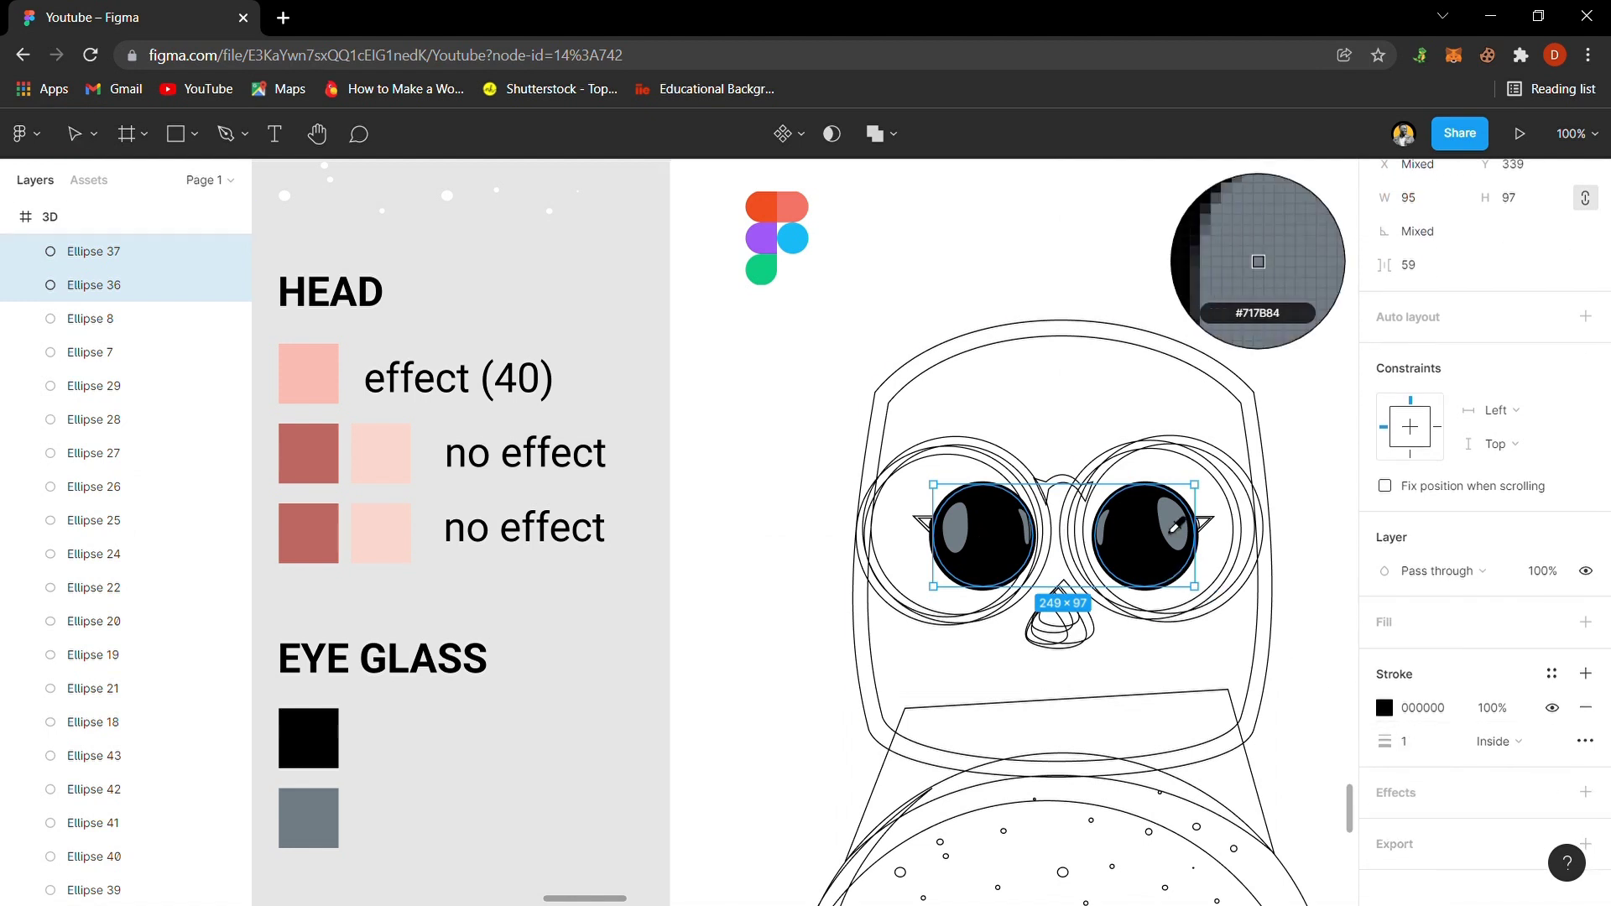
pyautogui.click(1175, 526)
pyautogui.click(610, 625)
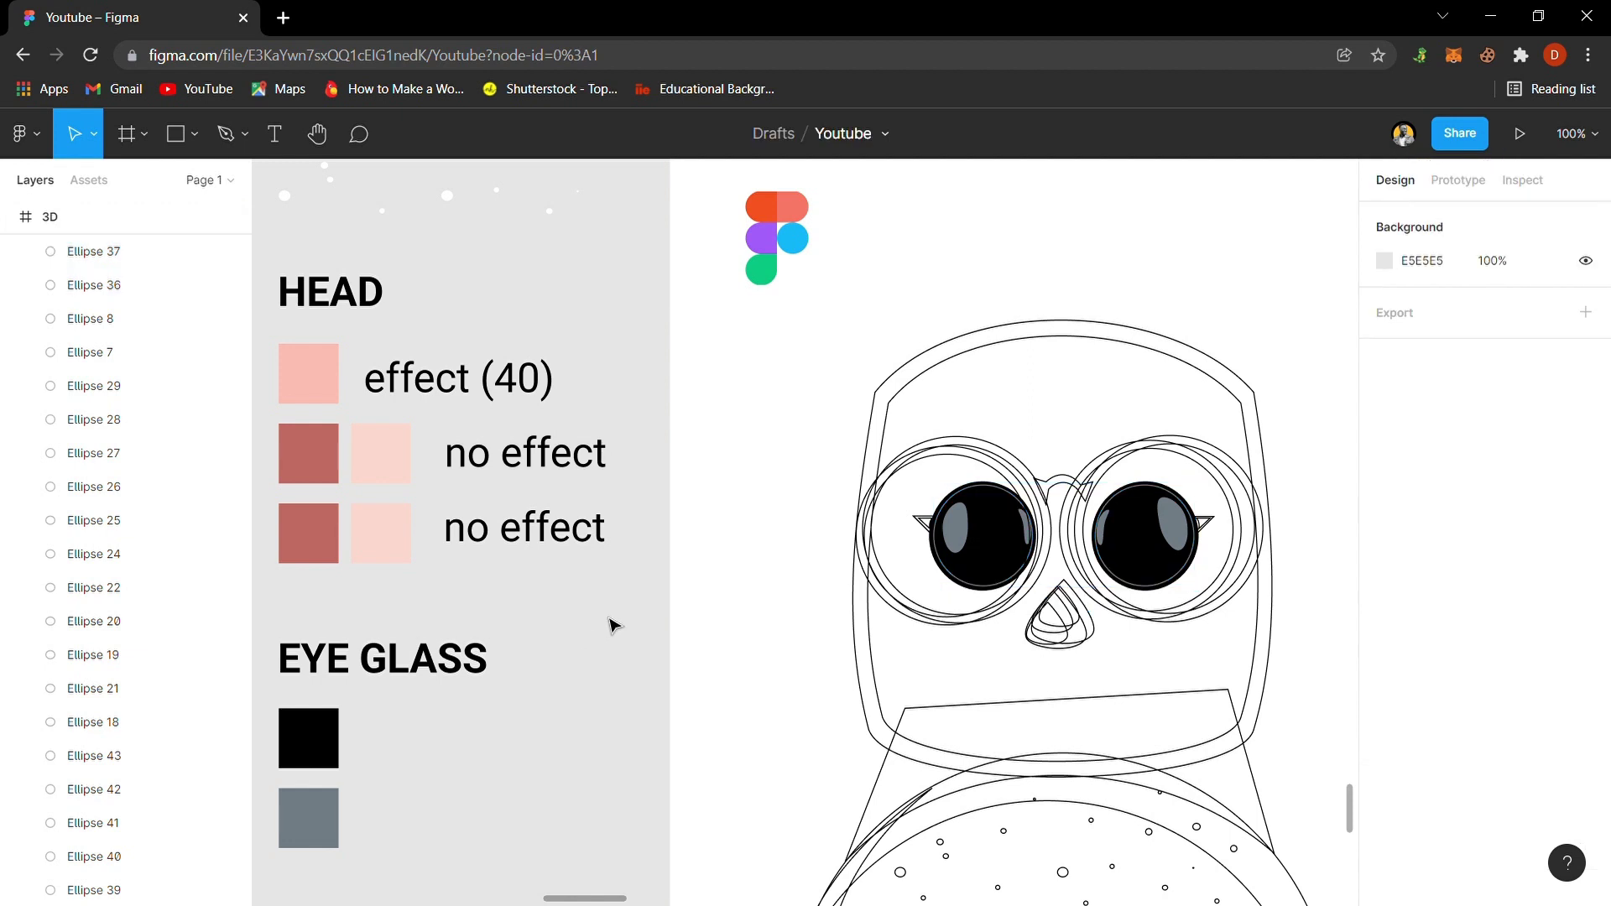
# - Fill the eye triangles Vector 2 and Vector 3 solid black and remove their outlines
pyautogui.click(926, 530)
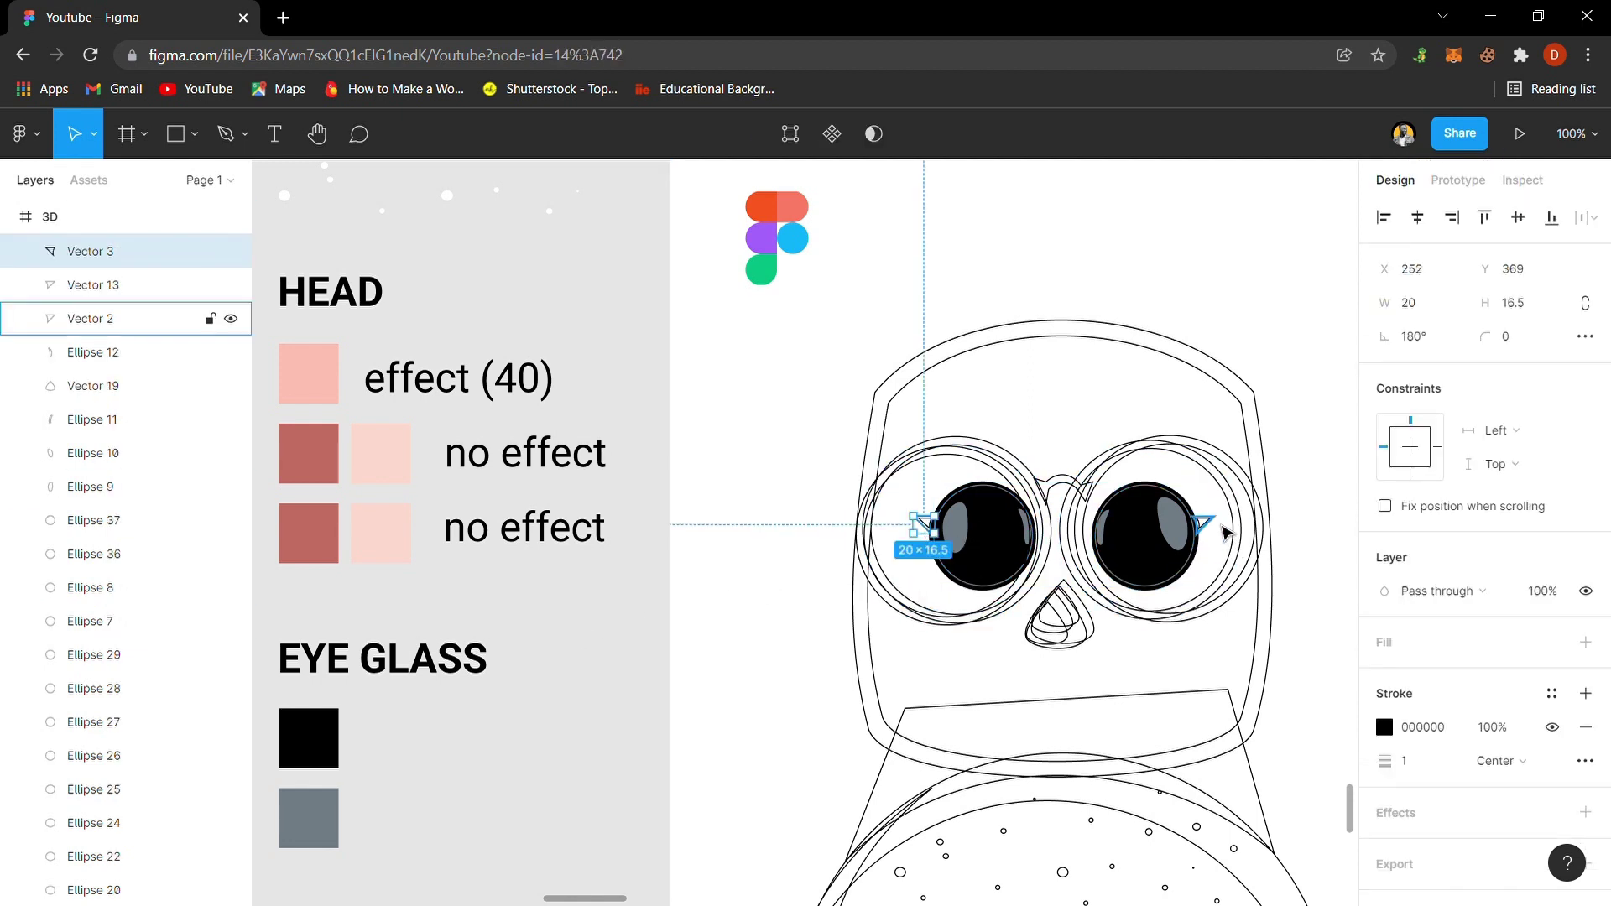
pyautogui.keyDown('shift'); pyautogui.click(1224, 529); pyautogui.keyUp('shift')
pyautogui.press('i')
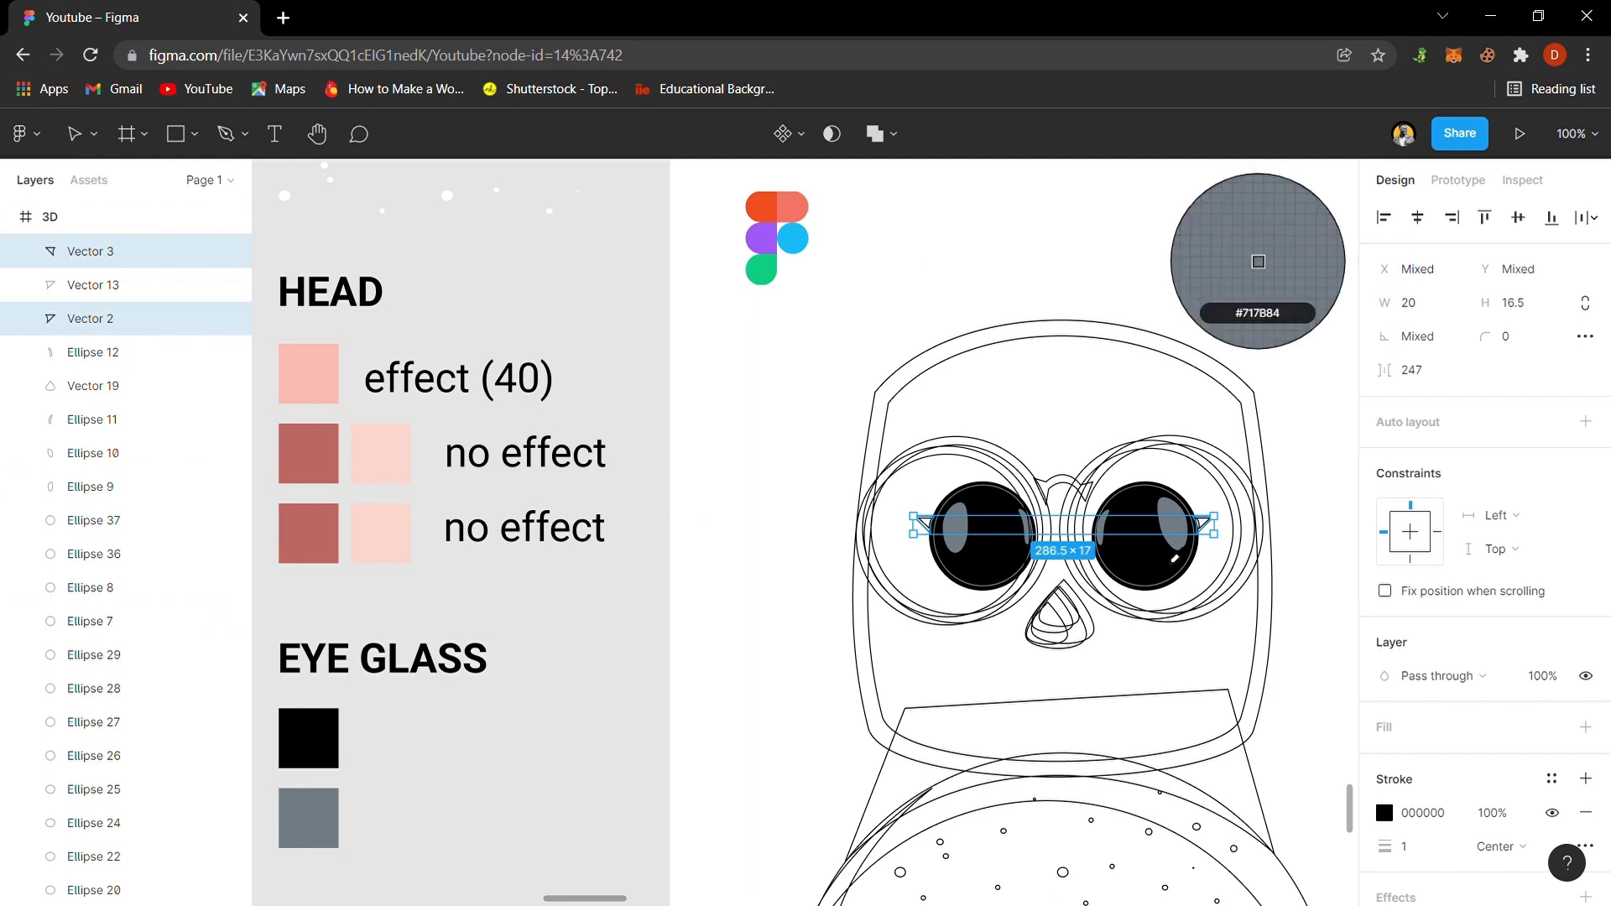
pyautogui.press('Escape')
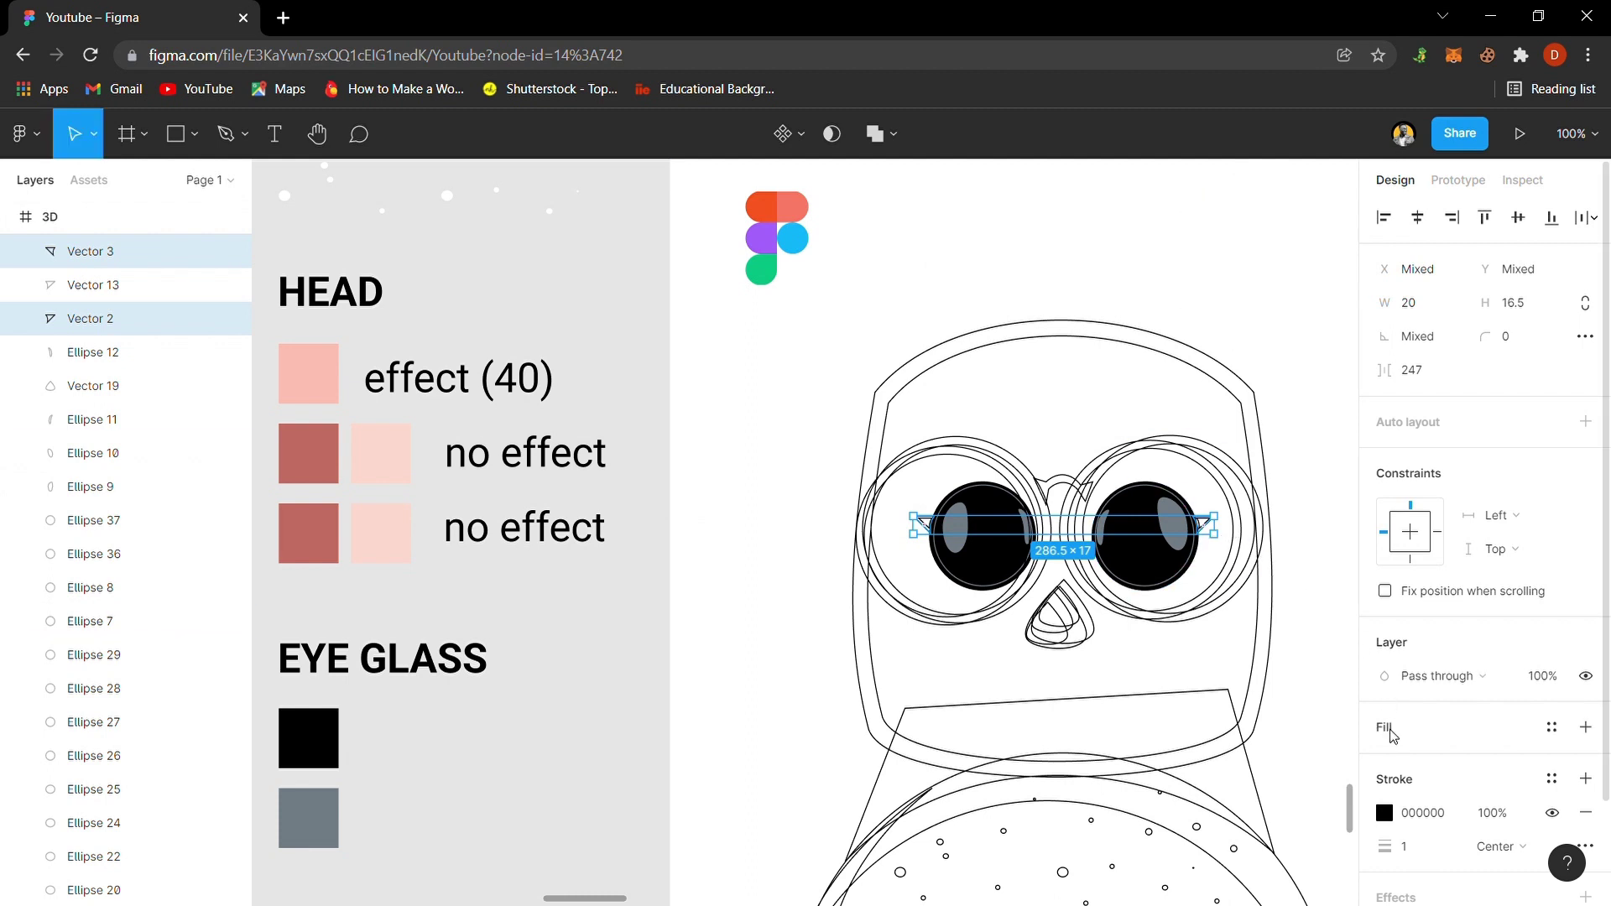
pyautogui.click(1385, 727)
pyautogui.press('i')
pyautogui.click(1257, 262)
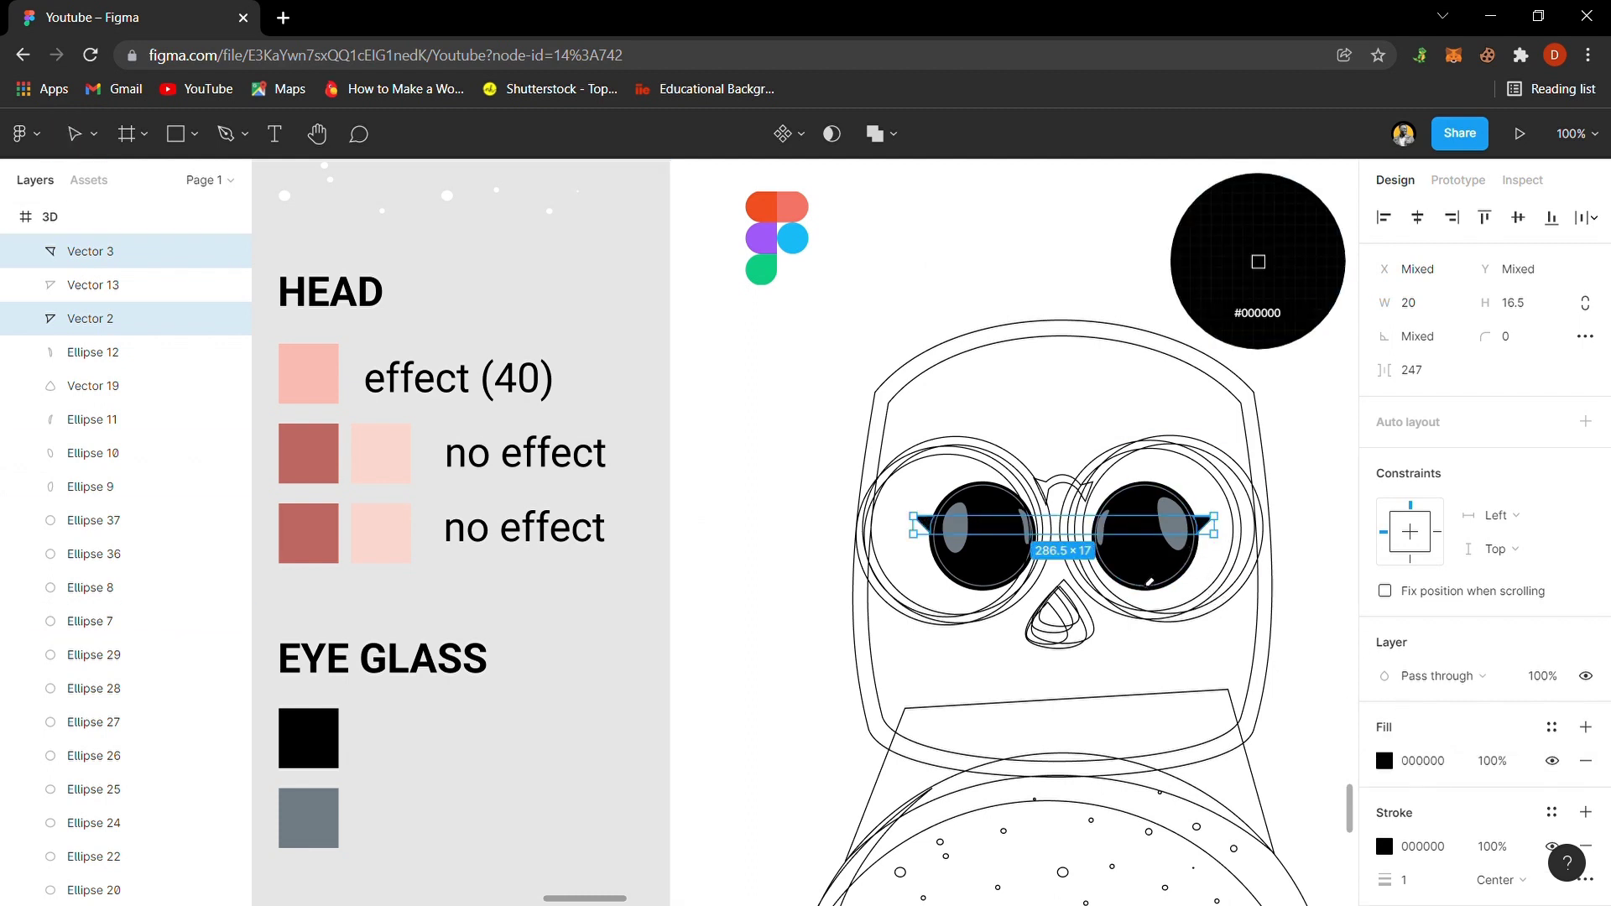
pyautogui.press('Escape')
pyautogui.click(1227, 527)
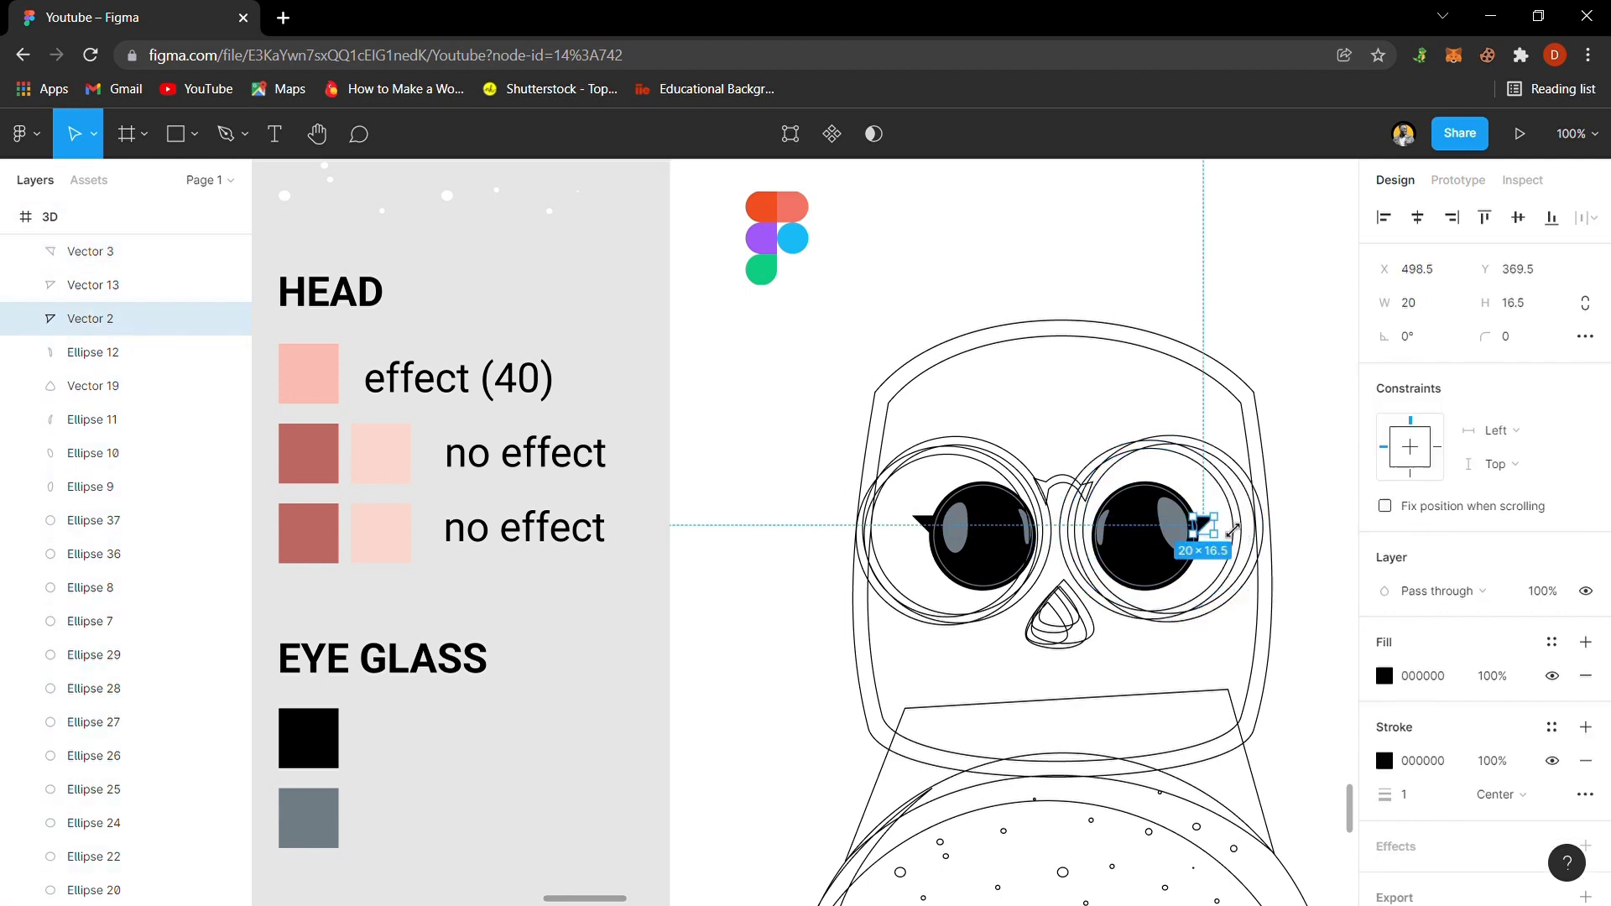
pyautogui.keyDown('shift'); pyautogui.click(925, 527); pyautogui.keyUp('shift')
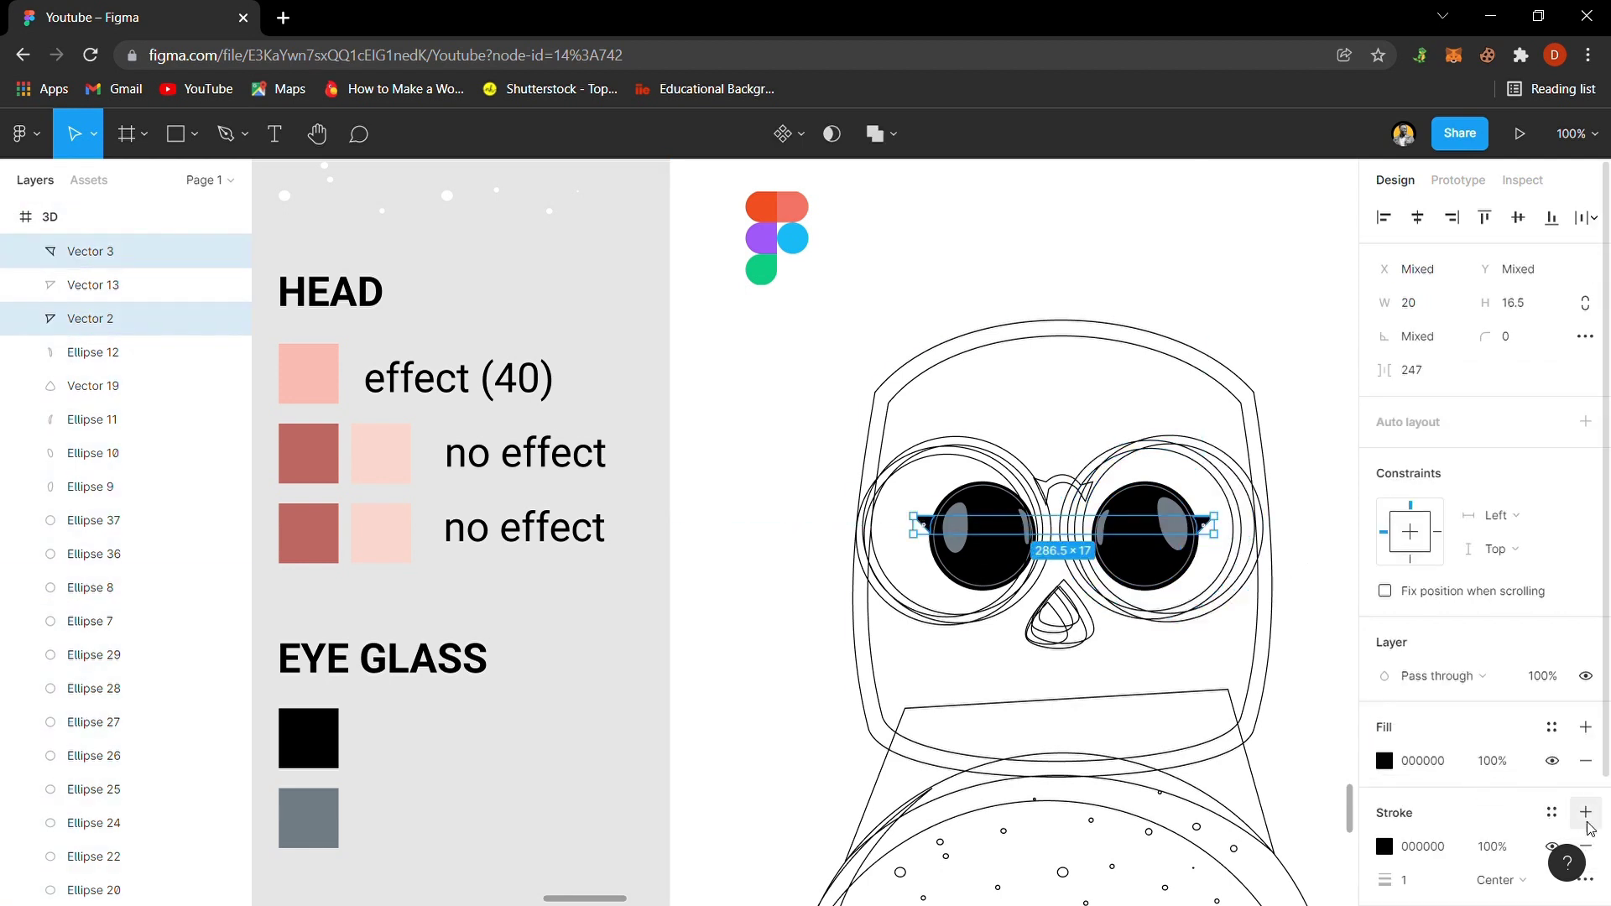
pyautogui.click(1586, 846)
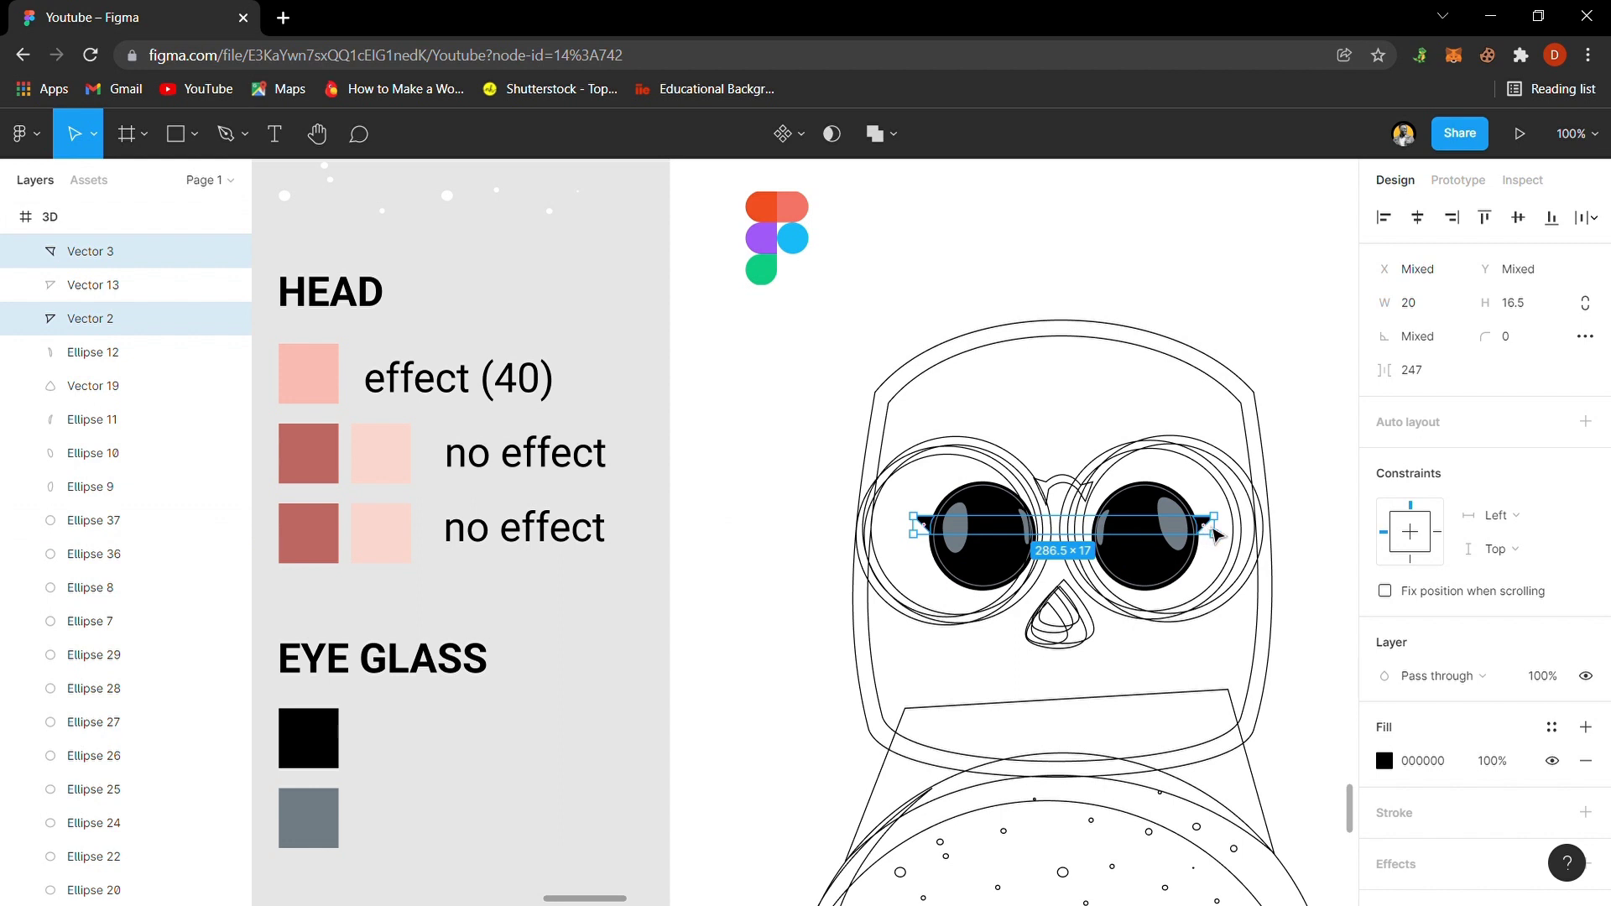
pyautogui.press('Escape')
# - Fill the inner triangles Vector 13 and Vector 14 grey 717B84 without a stroke
pyautogui.click(1212, 526)
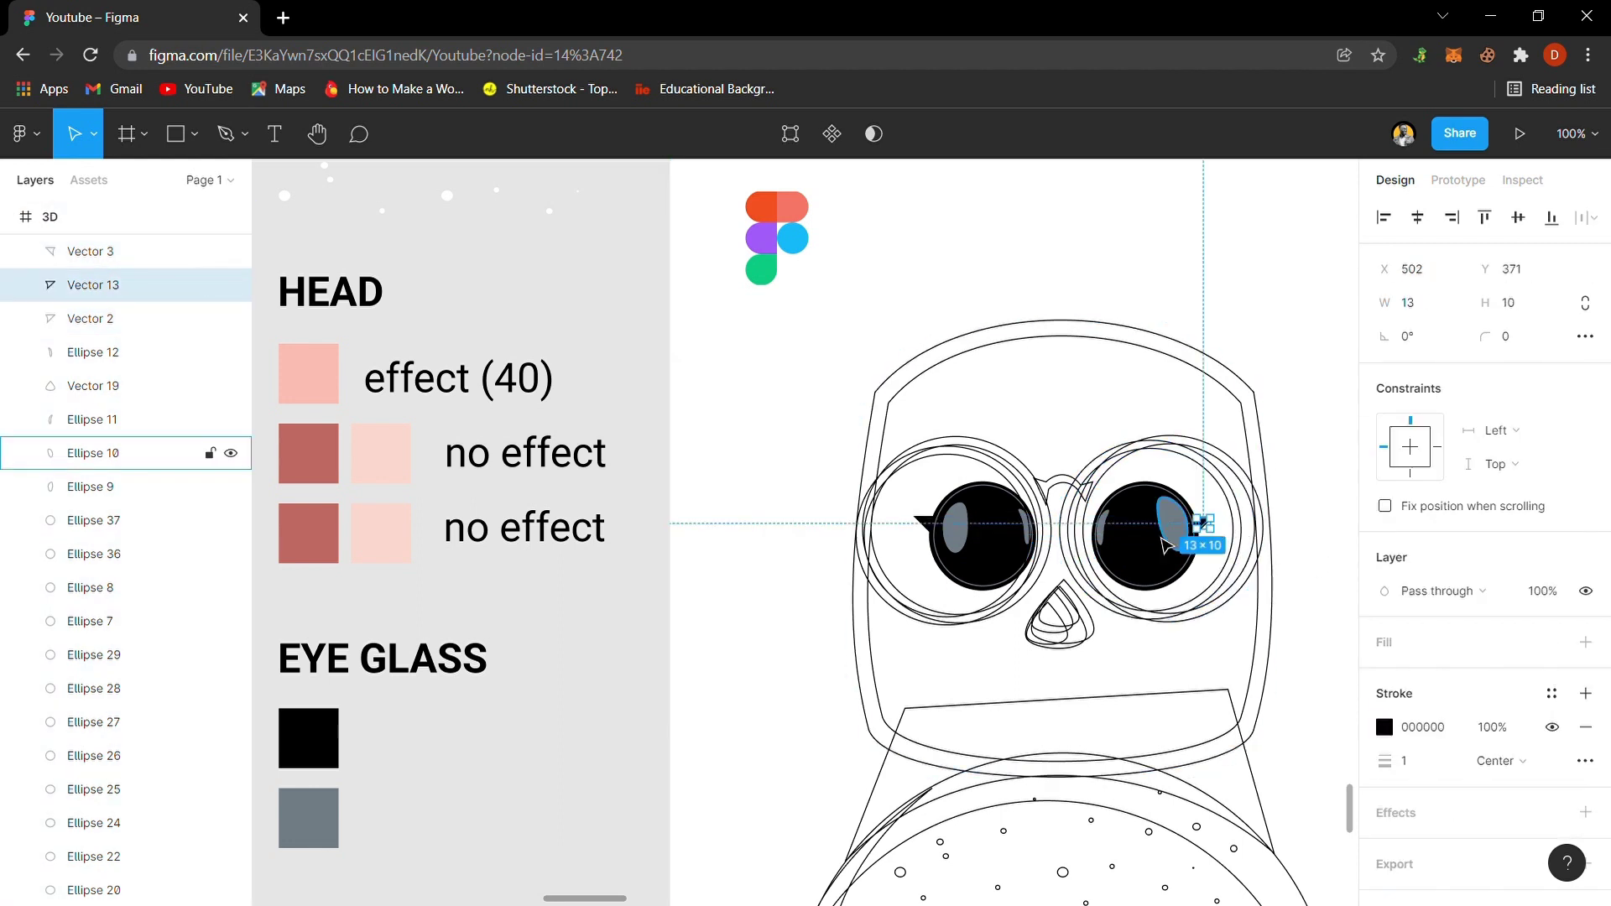
pyautogui.keyDown('shift'); pyautogui.click(937, 533); pyautogui.keyUp('shift')
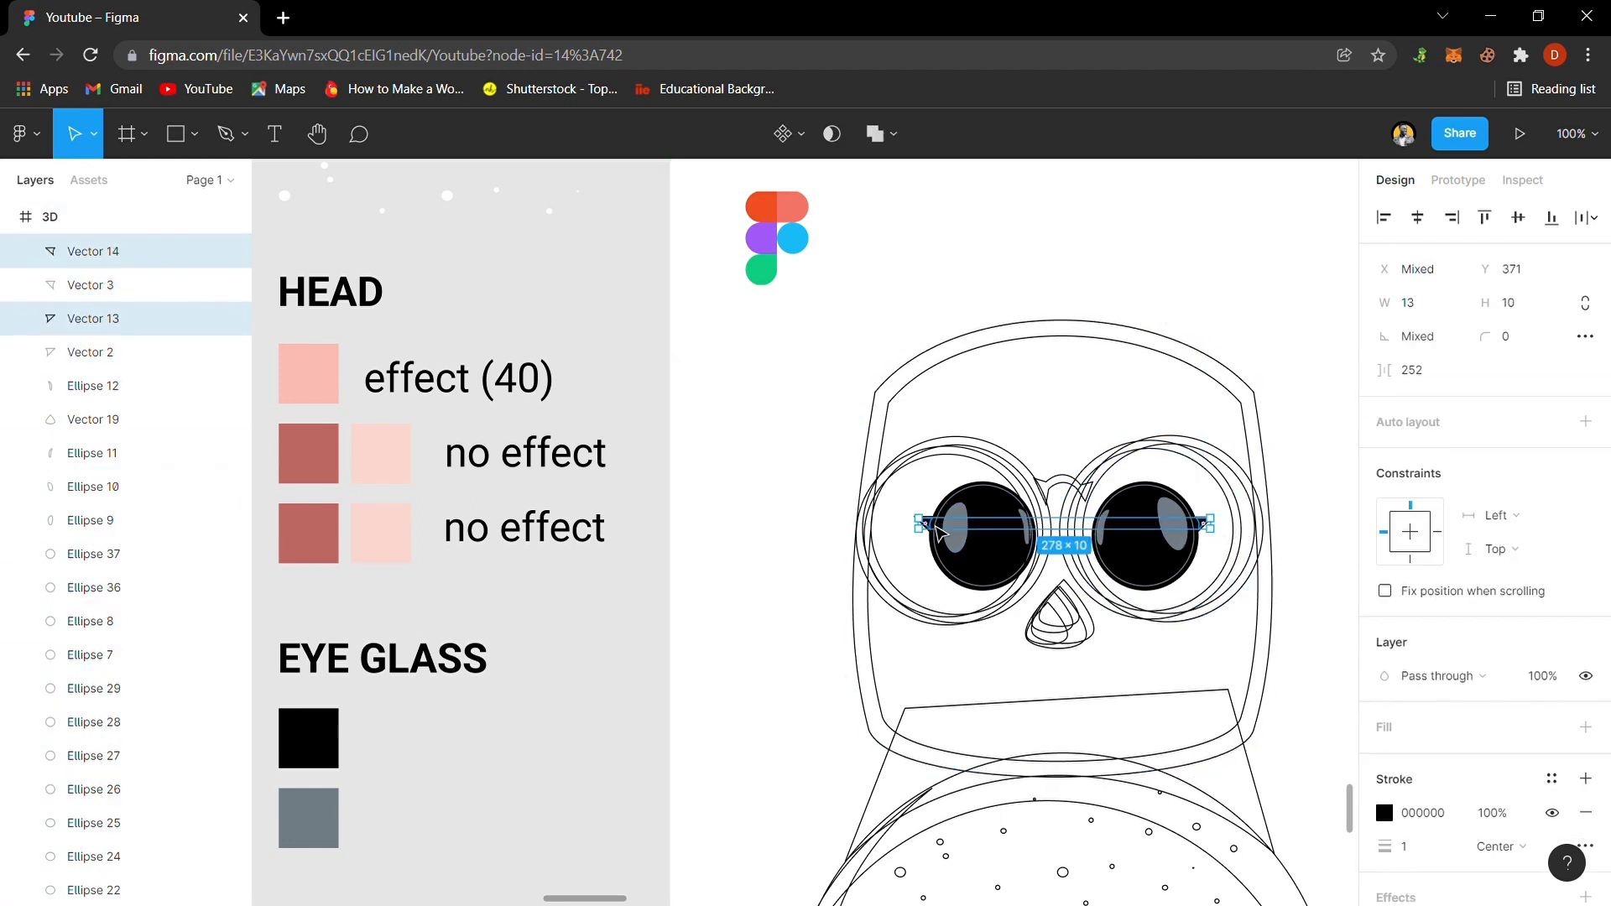
pyautogui.press('i')
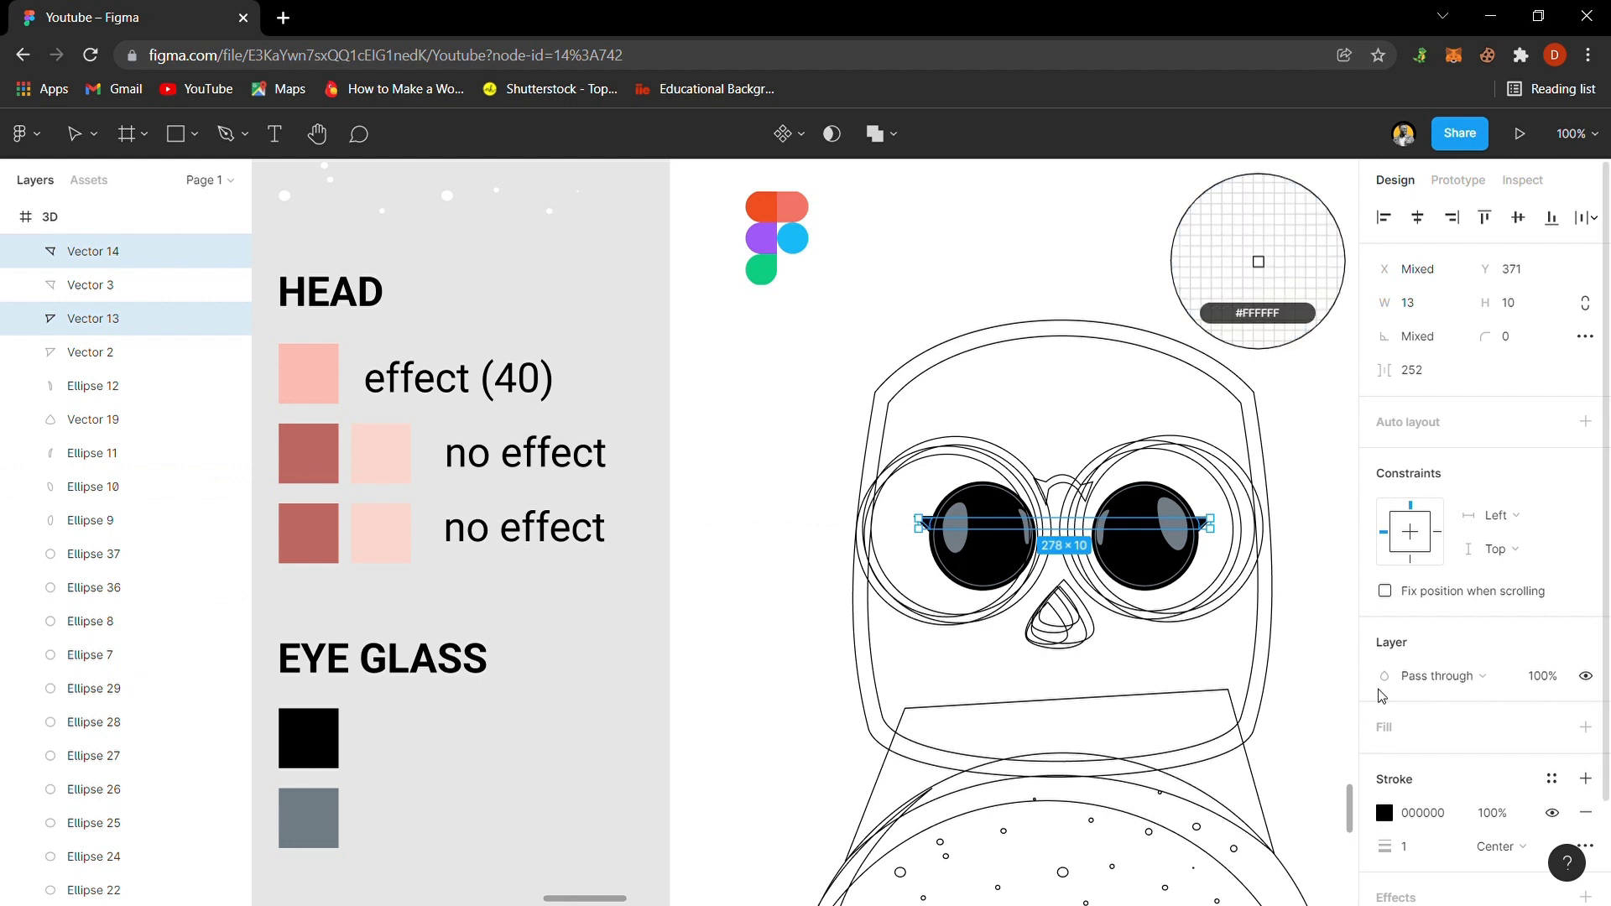
pyautogui.click(1454, 732)
pyautogui.click(1585, 845)
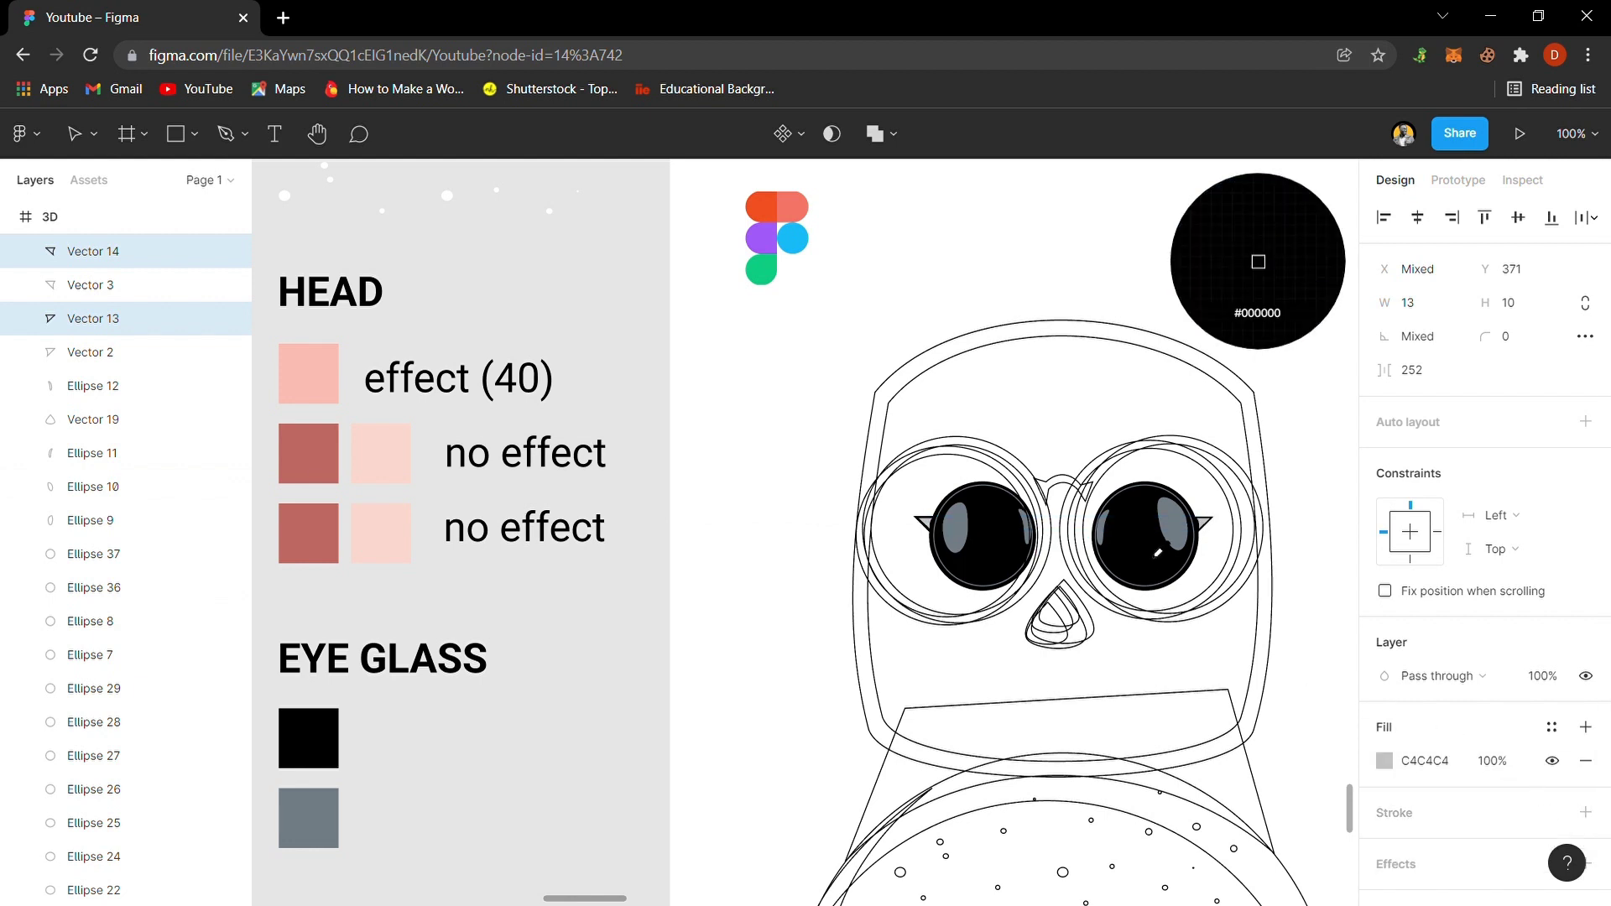
pyautogui.click(1179, 545)
pyautogui.click(587, 597)
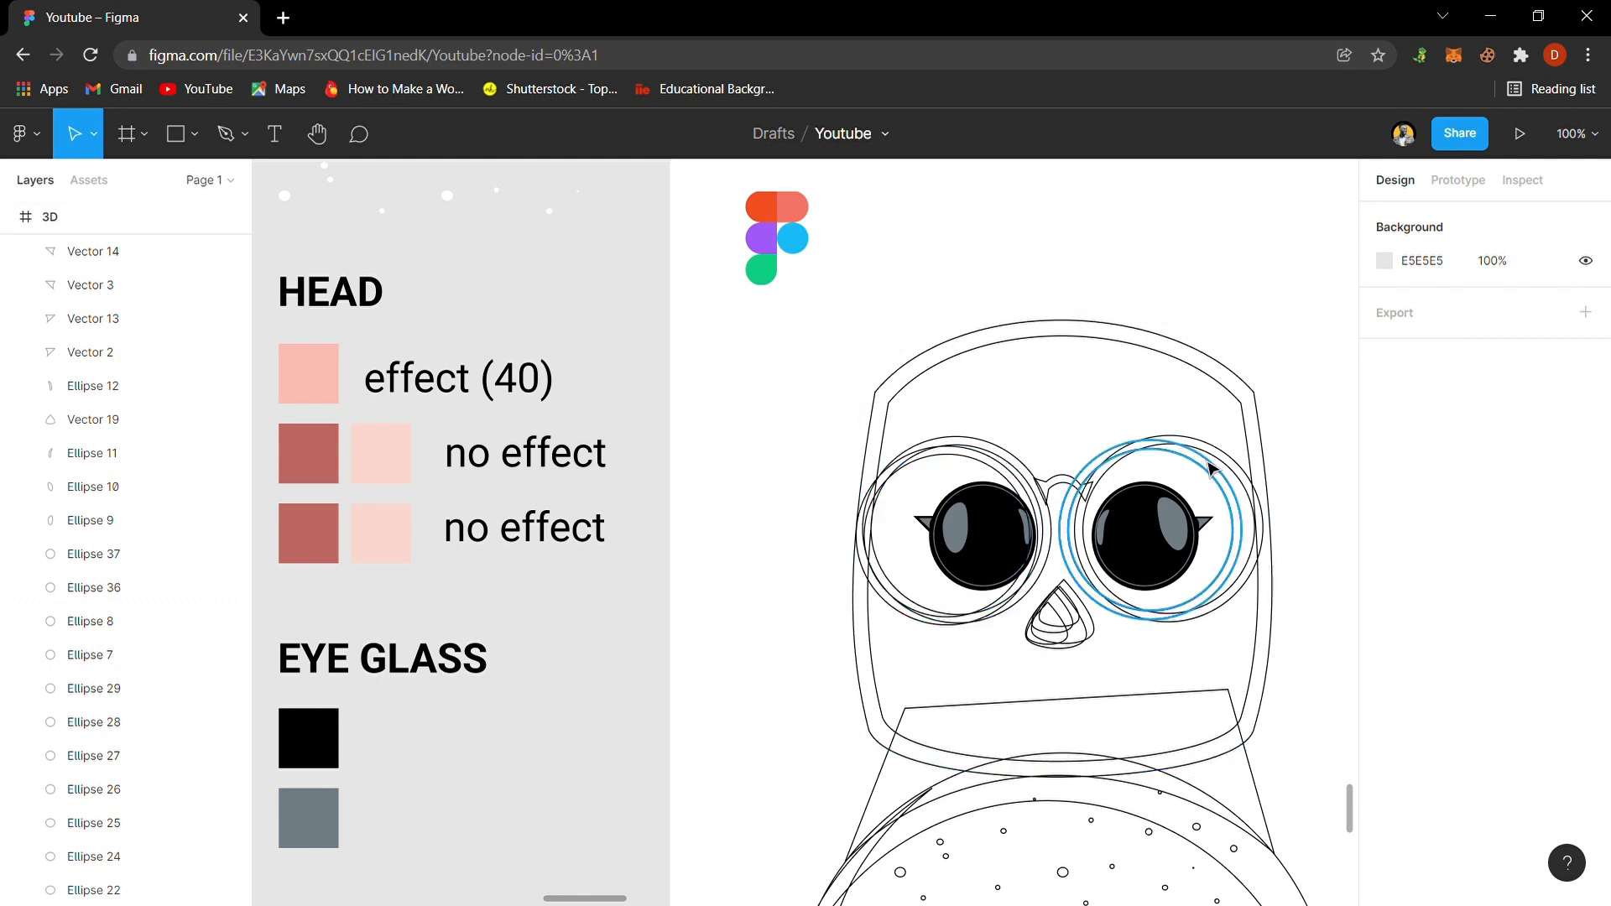
pyautogui.click(1229, 495)
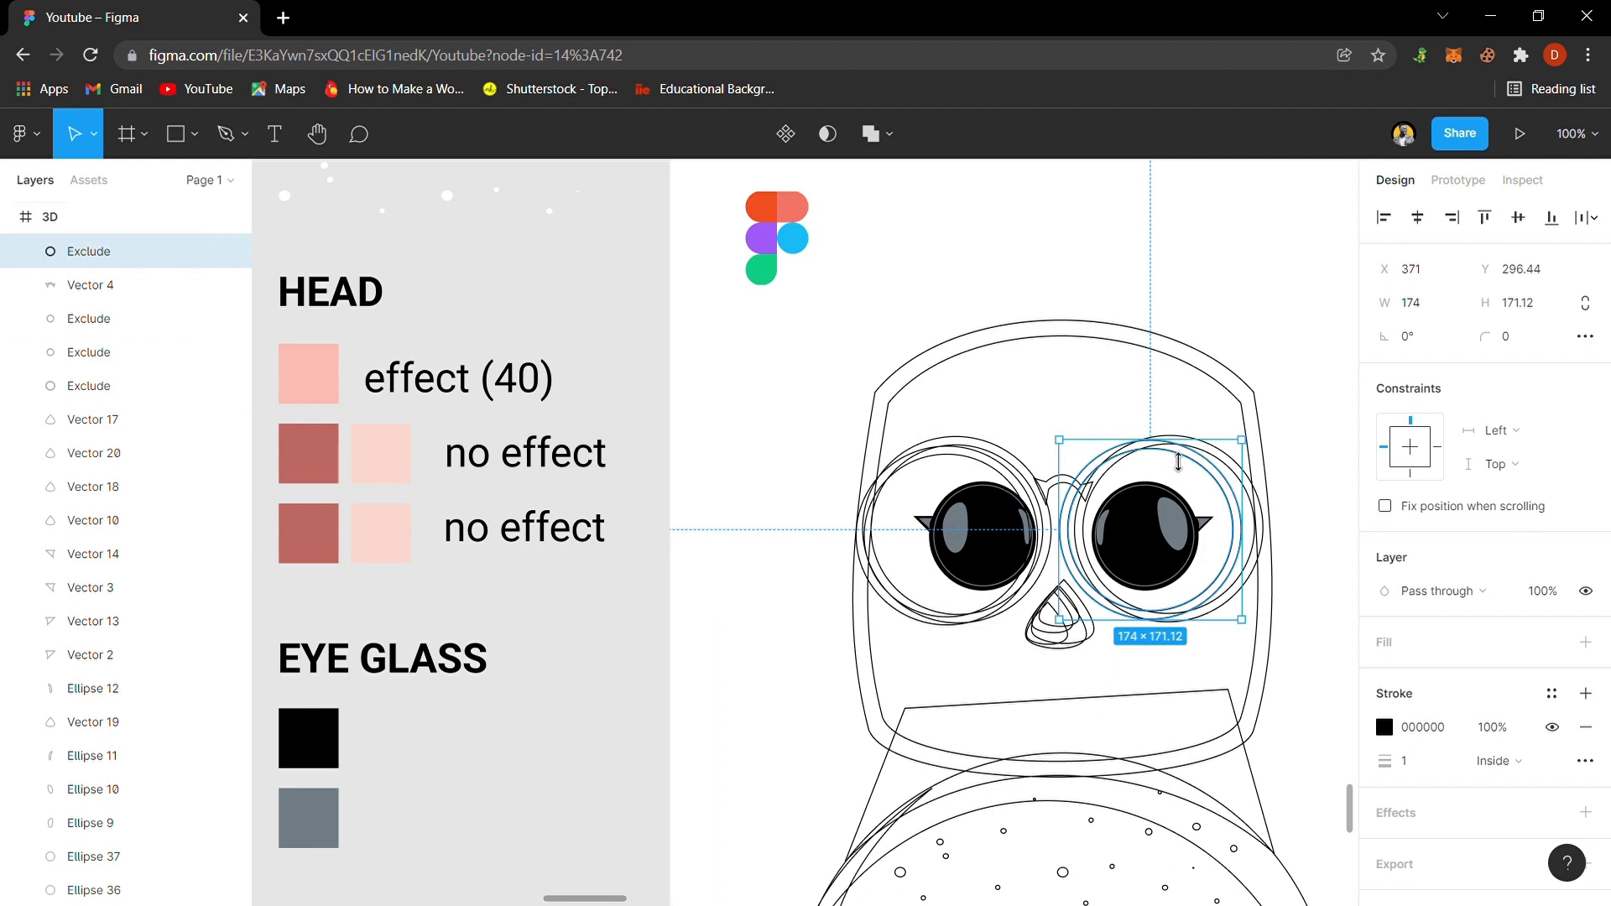
# - Fill both eyeglass rims with black 000000 sampled from a pupil
pyautogui.click(1226, 473)
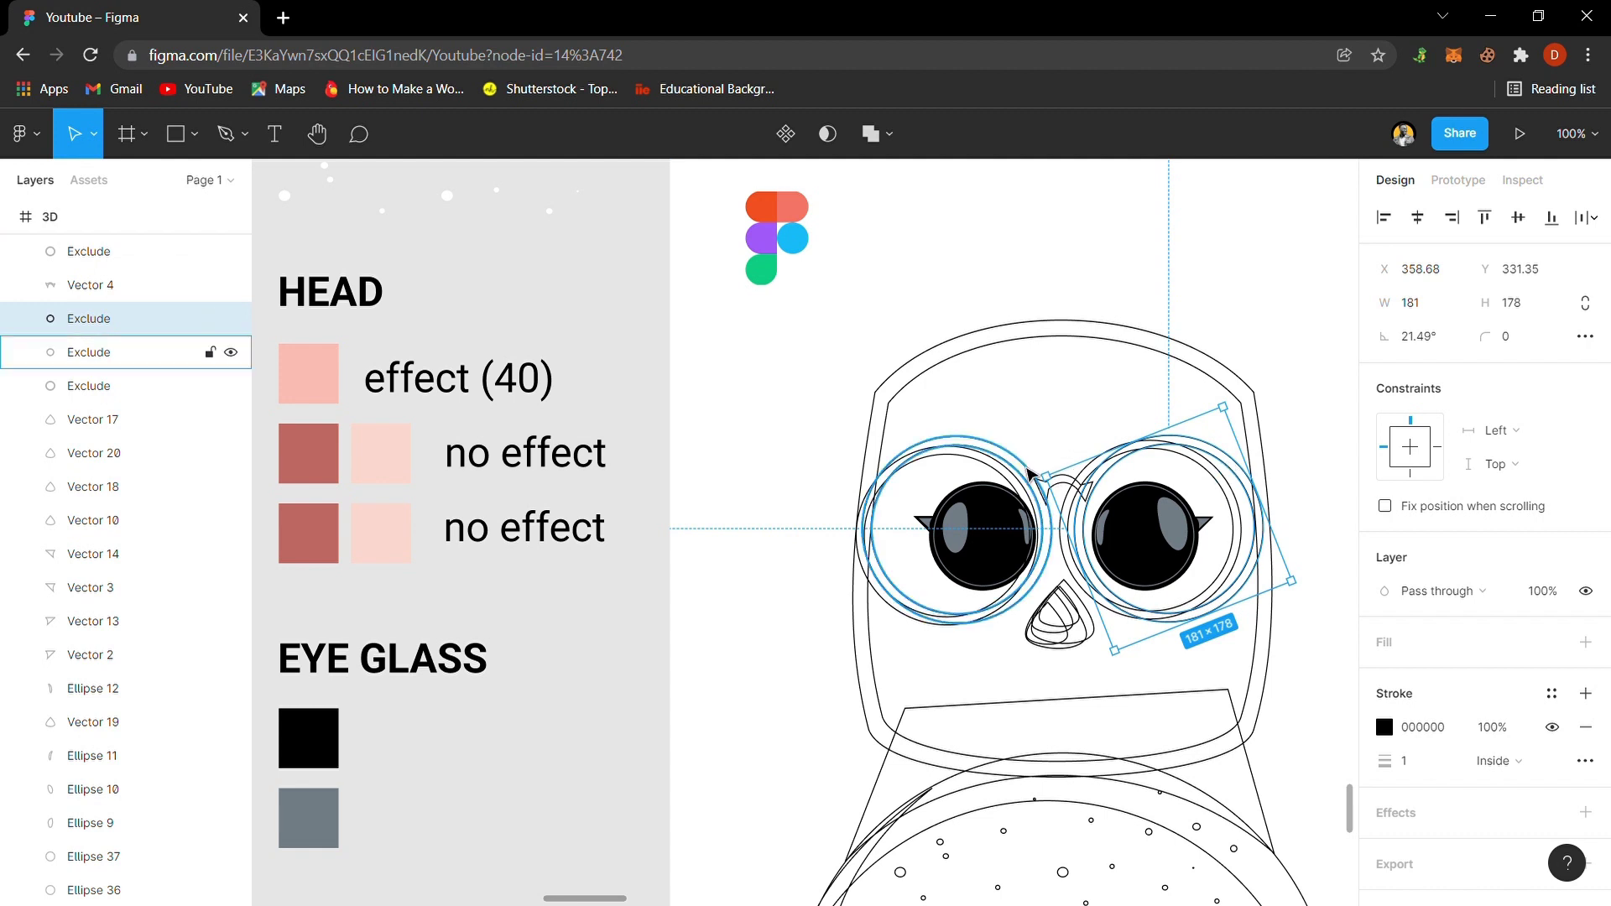
pyautogui.keyDown('shift'); pyautogui.click(1026, 474); pyautogui.keyUp('shift')
pyautogui.press('ctrl')
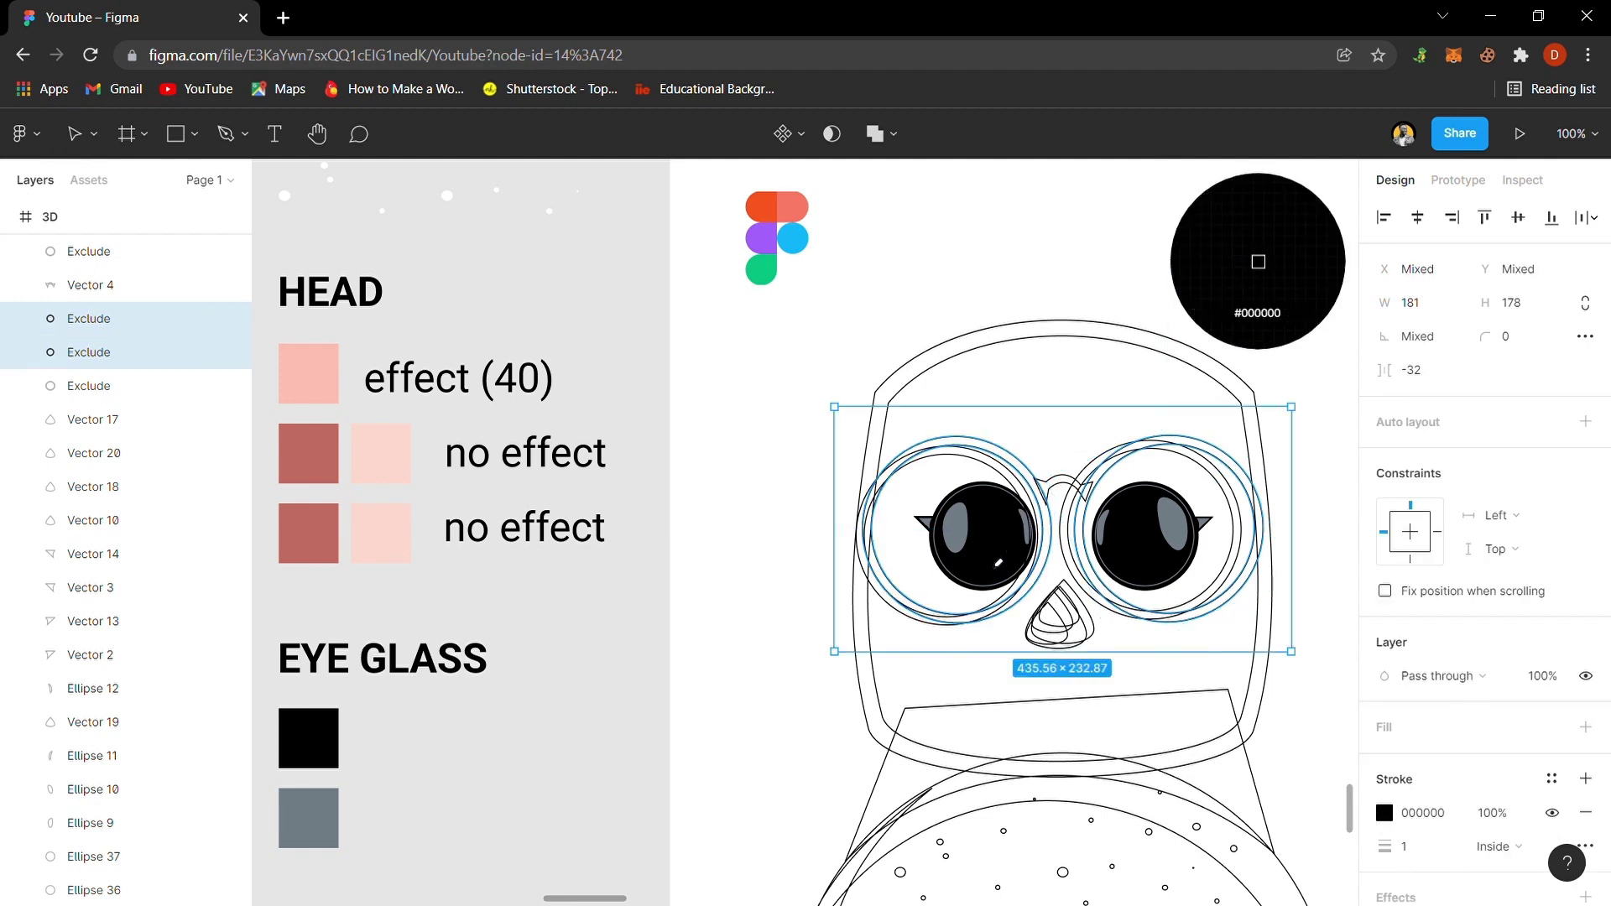
pyautogui.click(1464, 728)
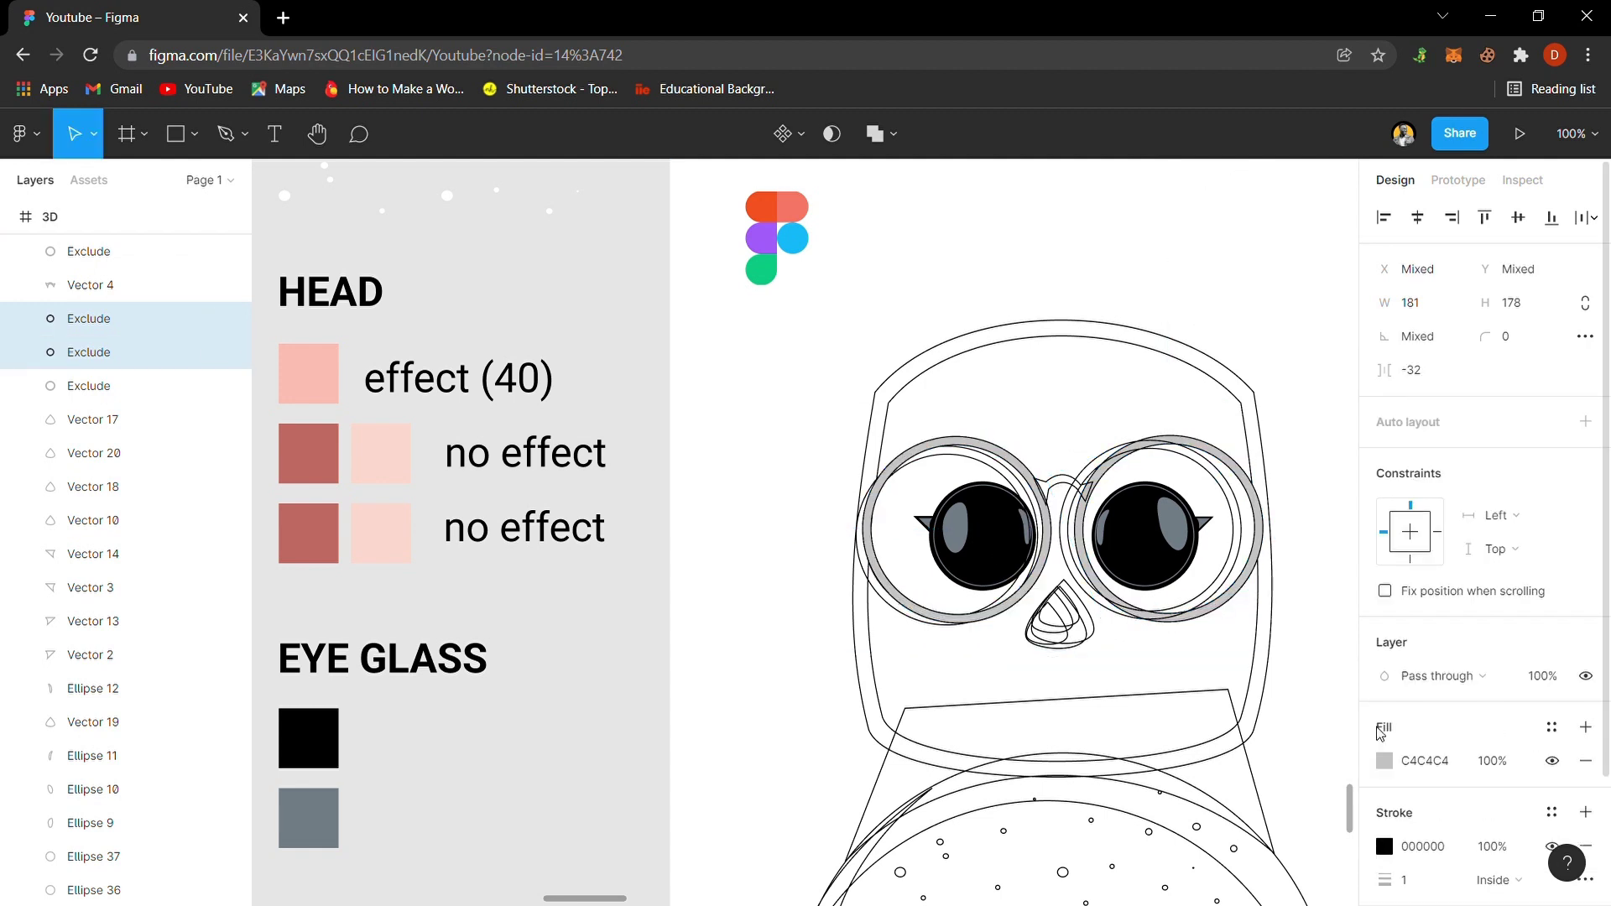
pyautogui.press('i')
pyautogui.click(1001, 545)
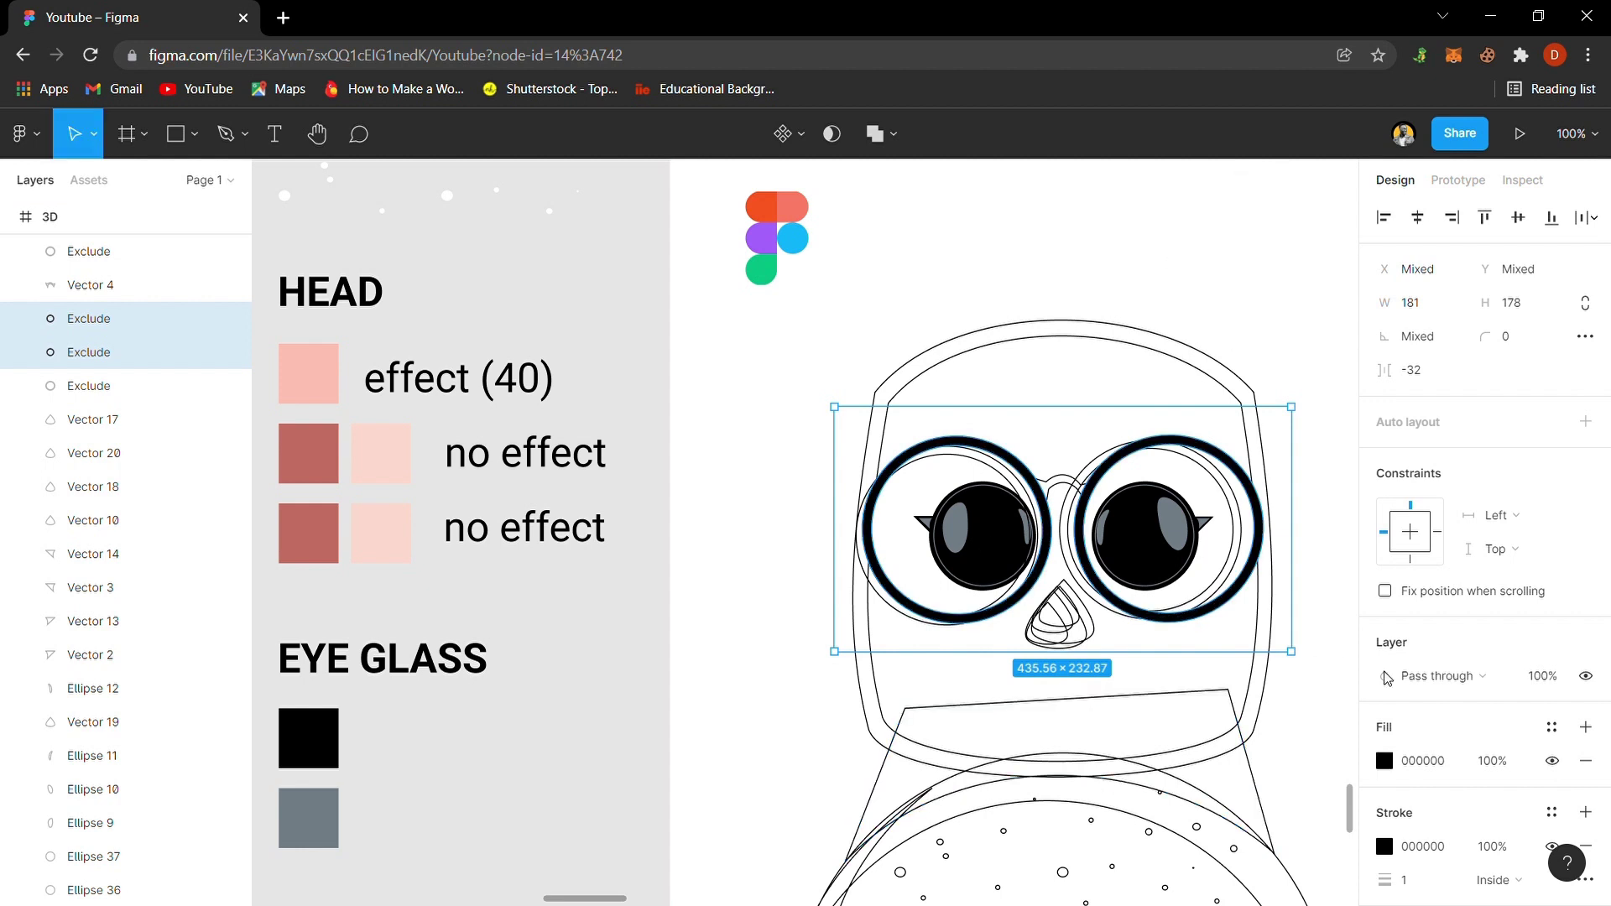
pyautogui.click(1581, 853)
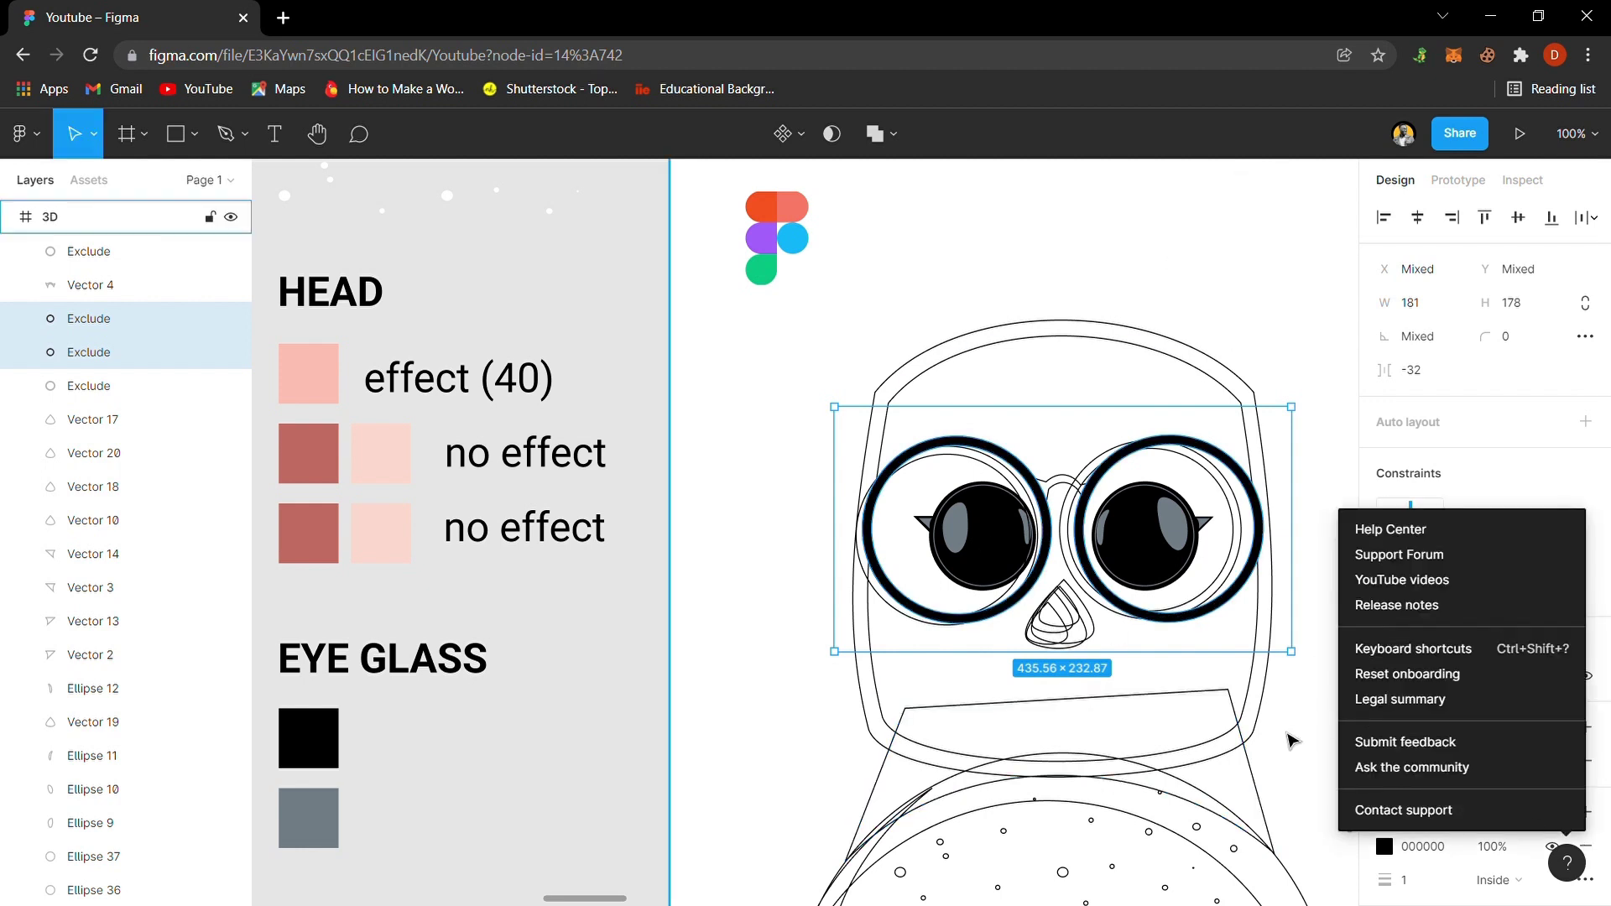
pyautogui.click(1206, 635)
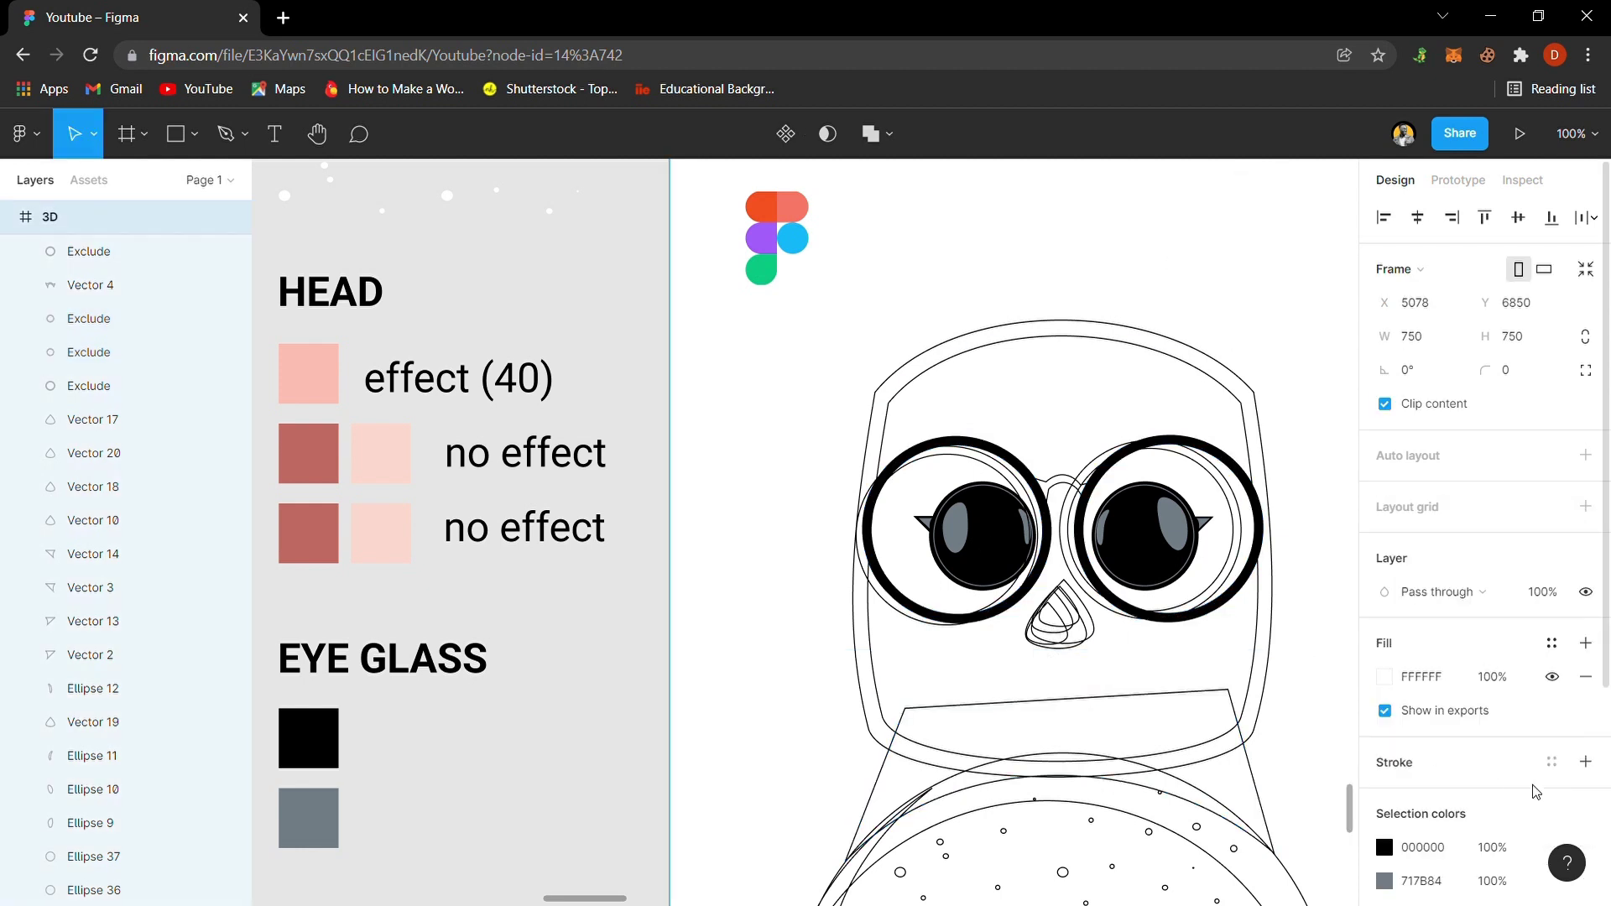
# - Remove the outline stroke from both eyeglass rims
pyautogui.click(1249, 592)
pyautogui.keyDown('shift'); pyautogui.click(1043, 596); pyautogui.keyUp('shift')
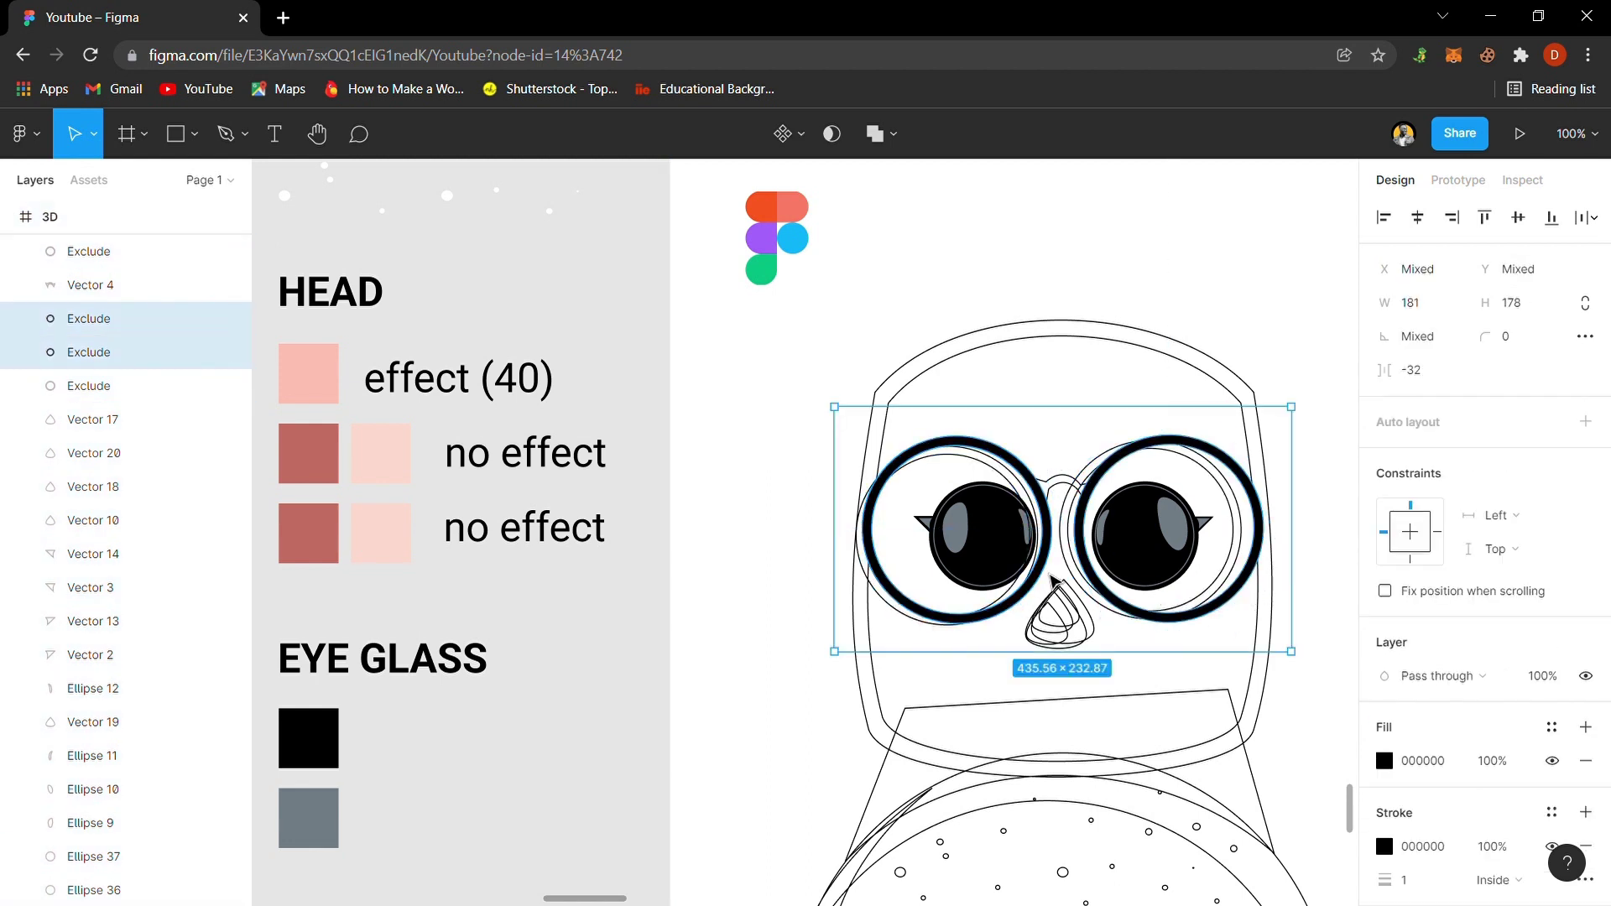
pyautogui.click(1586, 845)
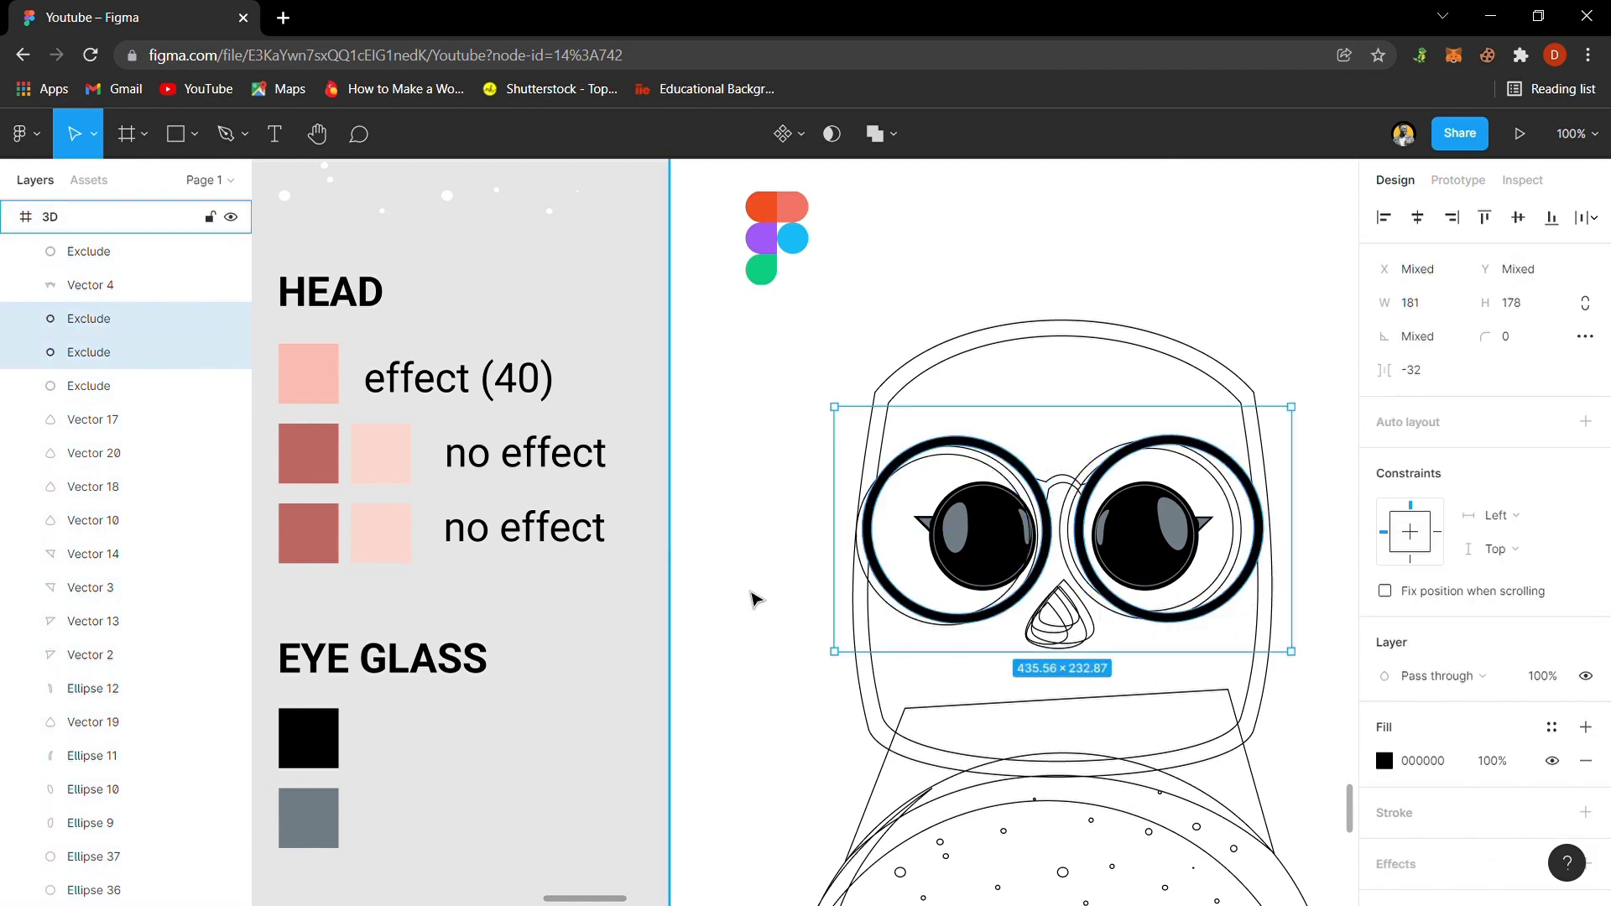
pyautogui.click(637, 628)
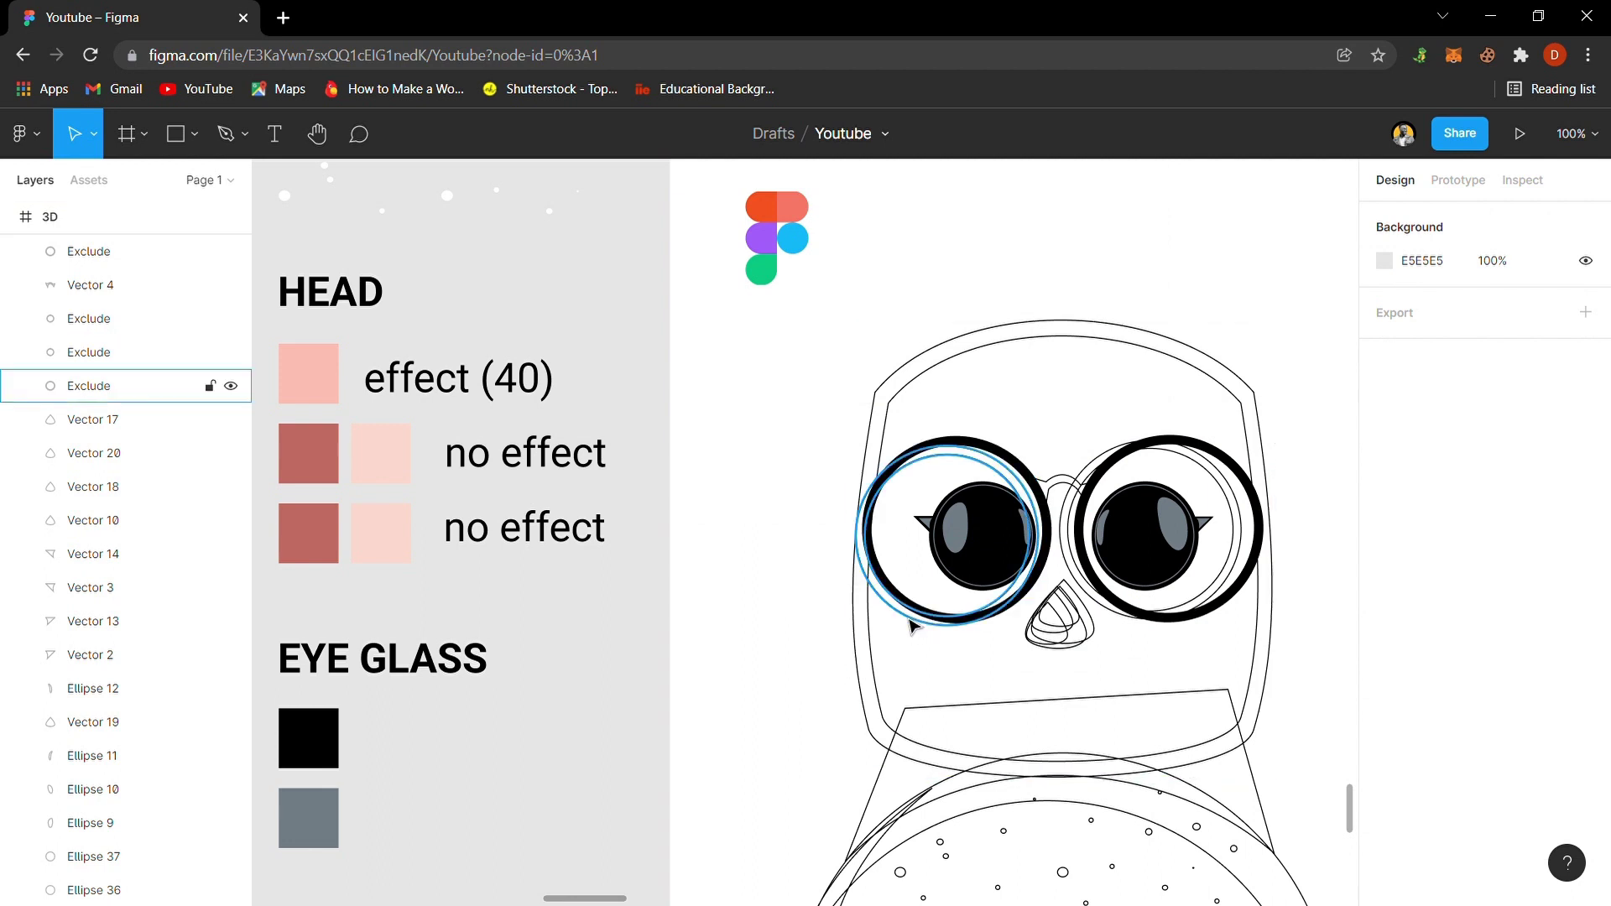
# - Fill both inner lens rings with grey C4C4C4 and remove their outline strokes
pyautogui.click(911, 621)
pyautogui.keyDown('shift'); pyautogui.click(1111, 624); pyautogui.keyUp('shift')
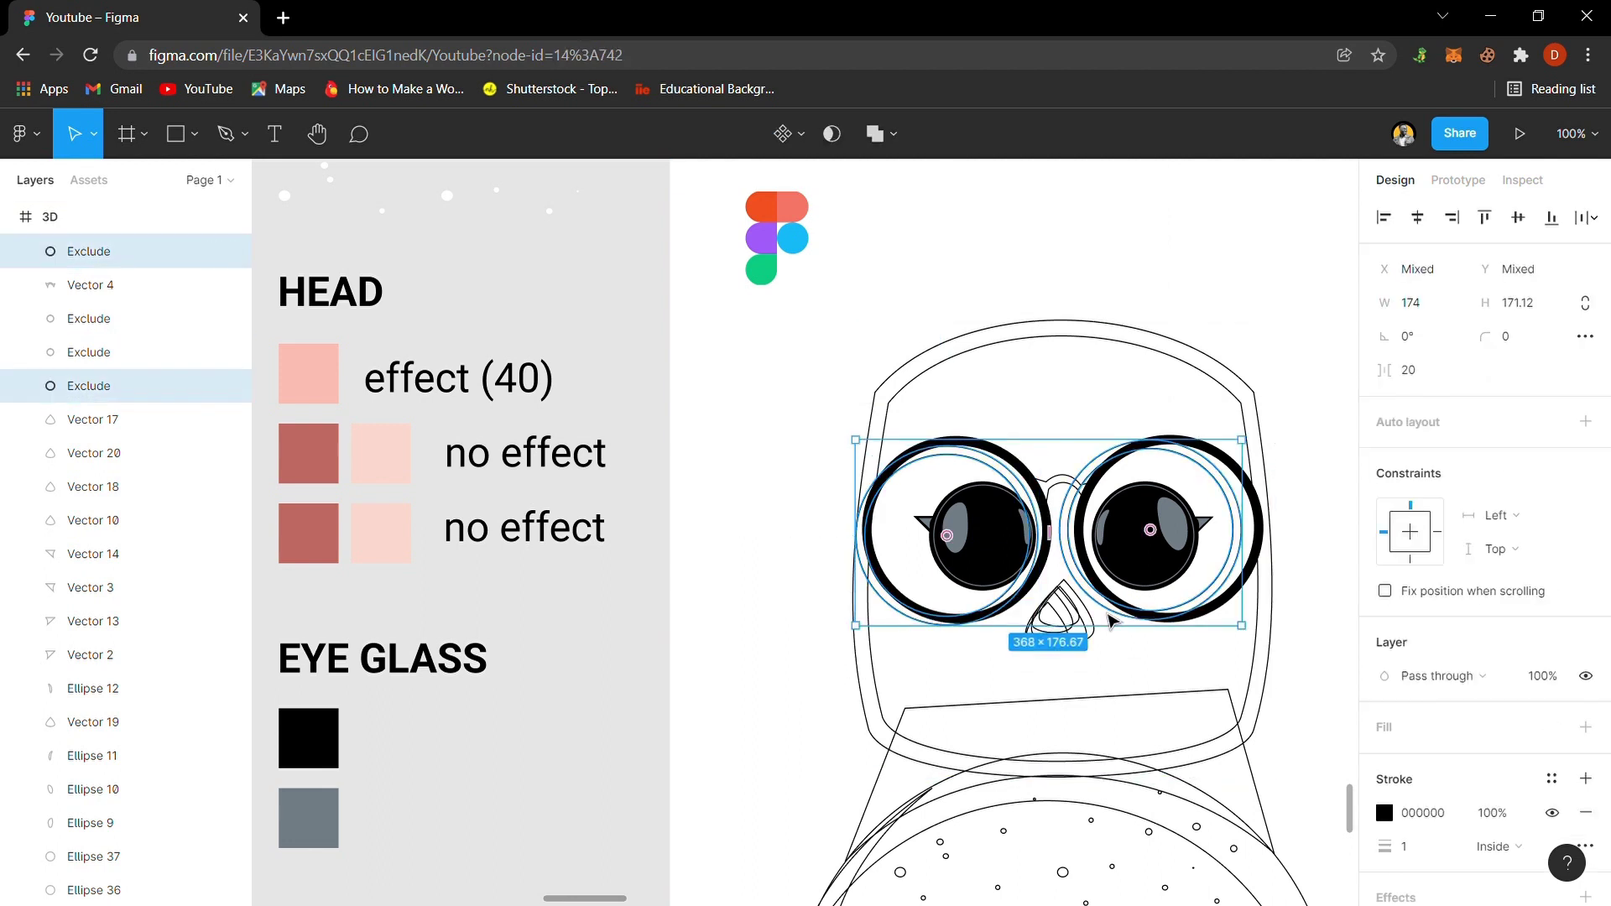
pyautogui.press('i')
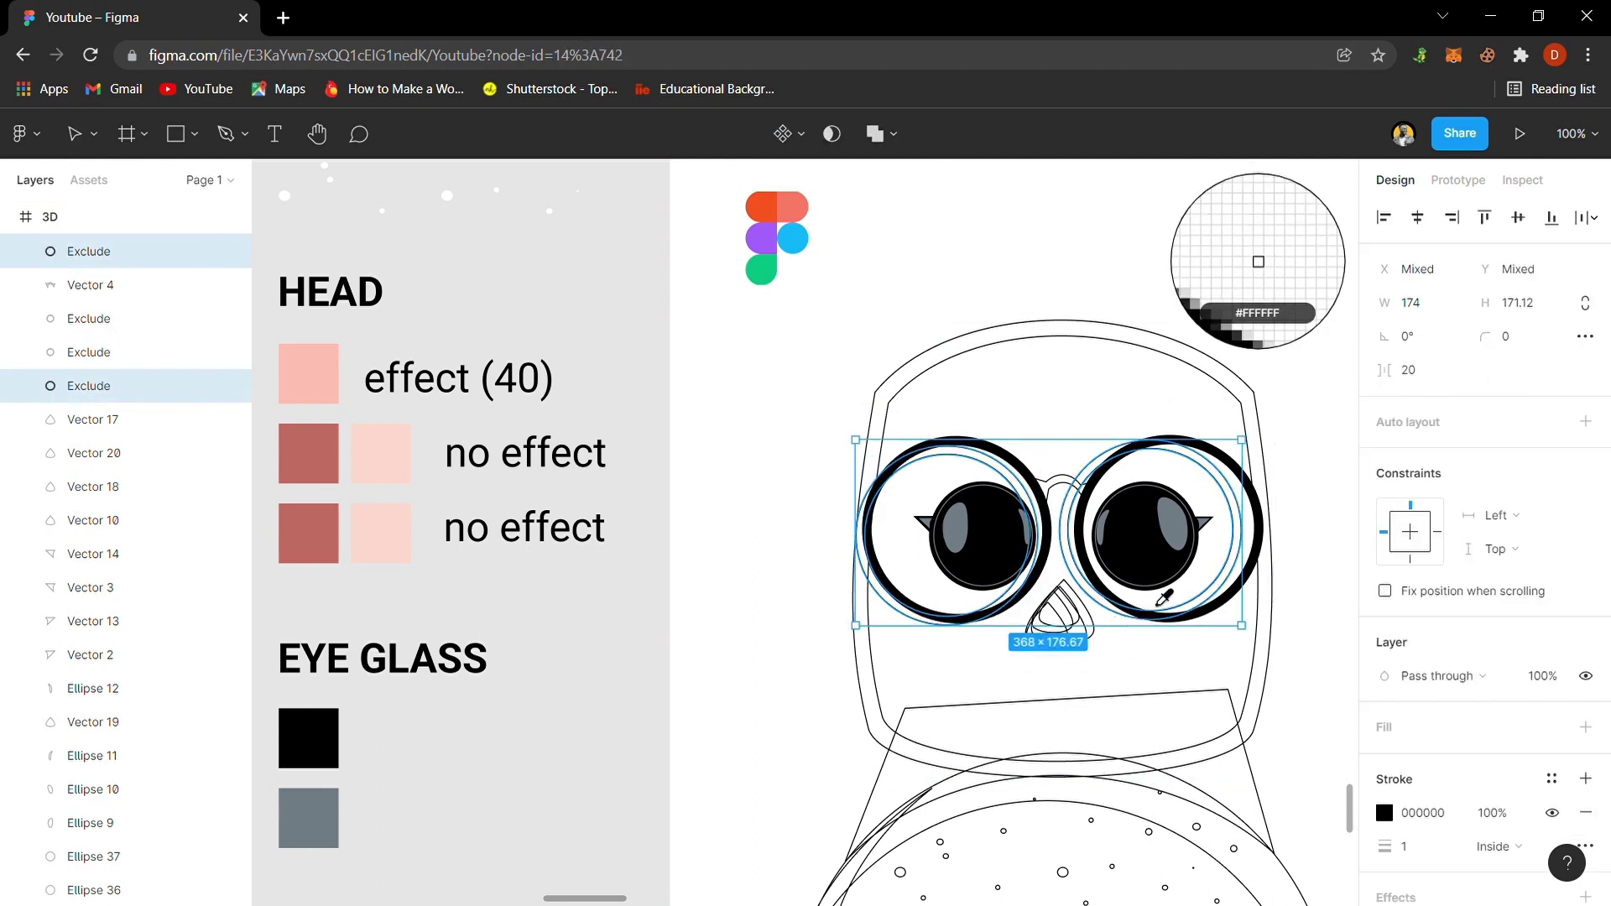
pyautogui.click(1182, 527)
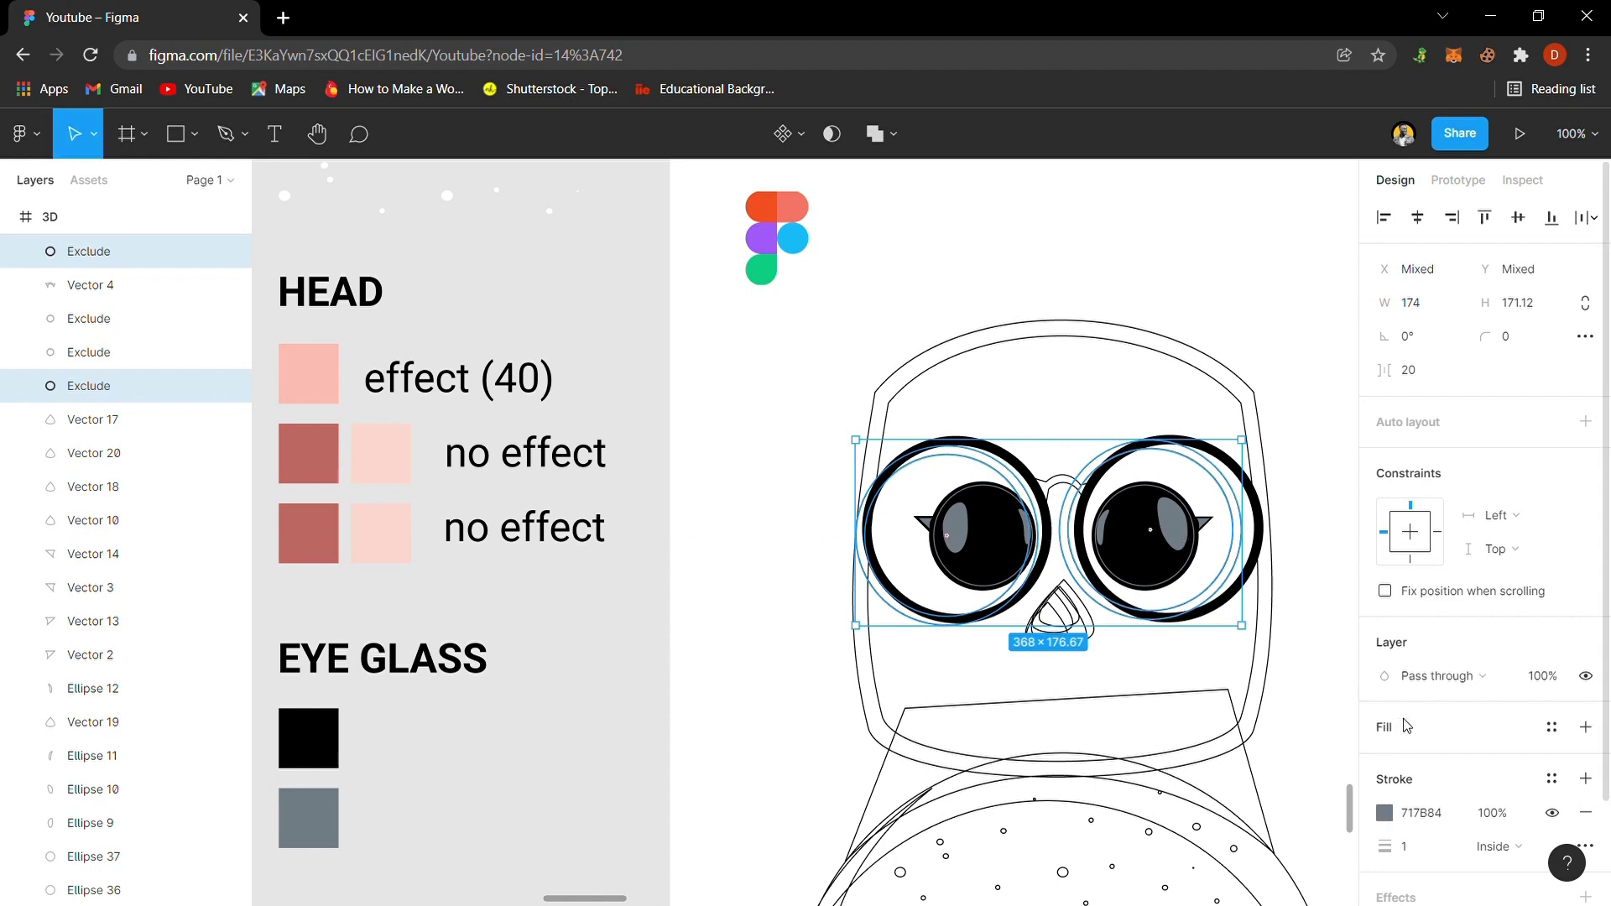
pyautogui.click(1584, 726)
pyautogui.press('i')
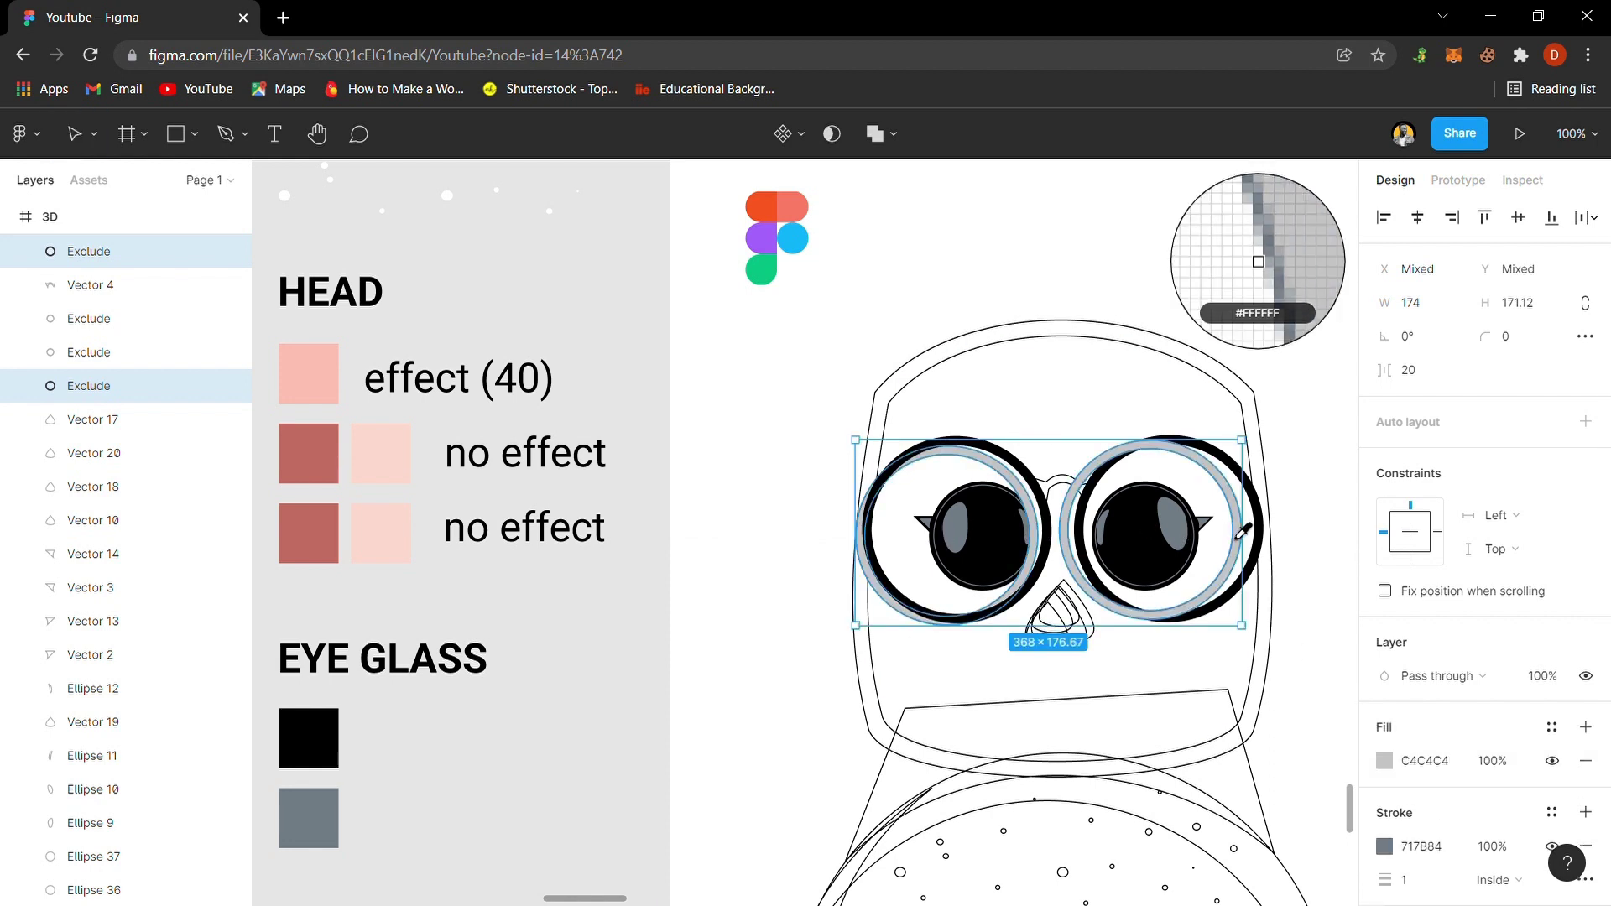
pyautogui.click(1585, 846)
pyautogui.press('Escape')
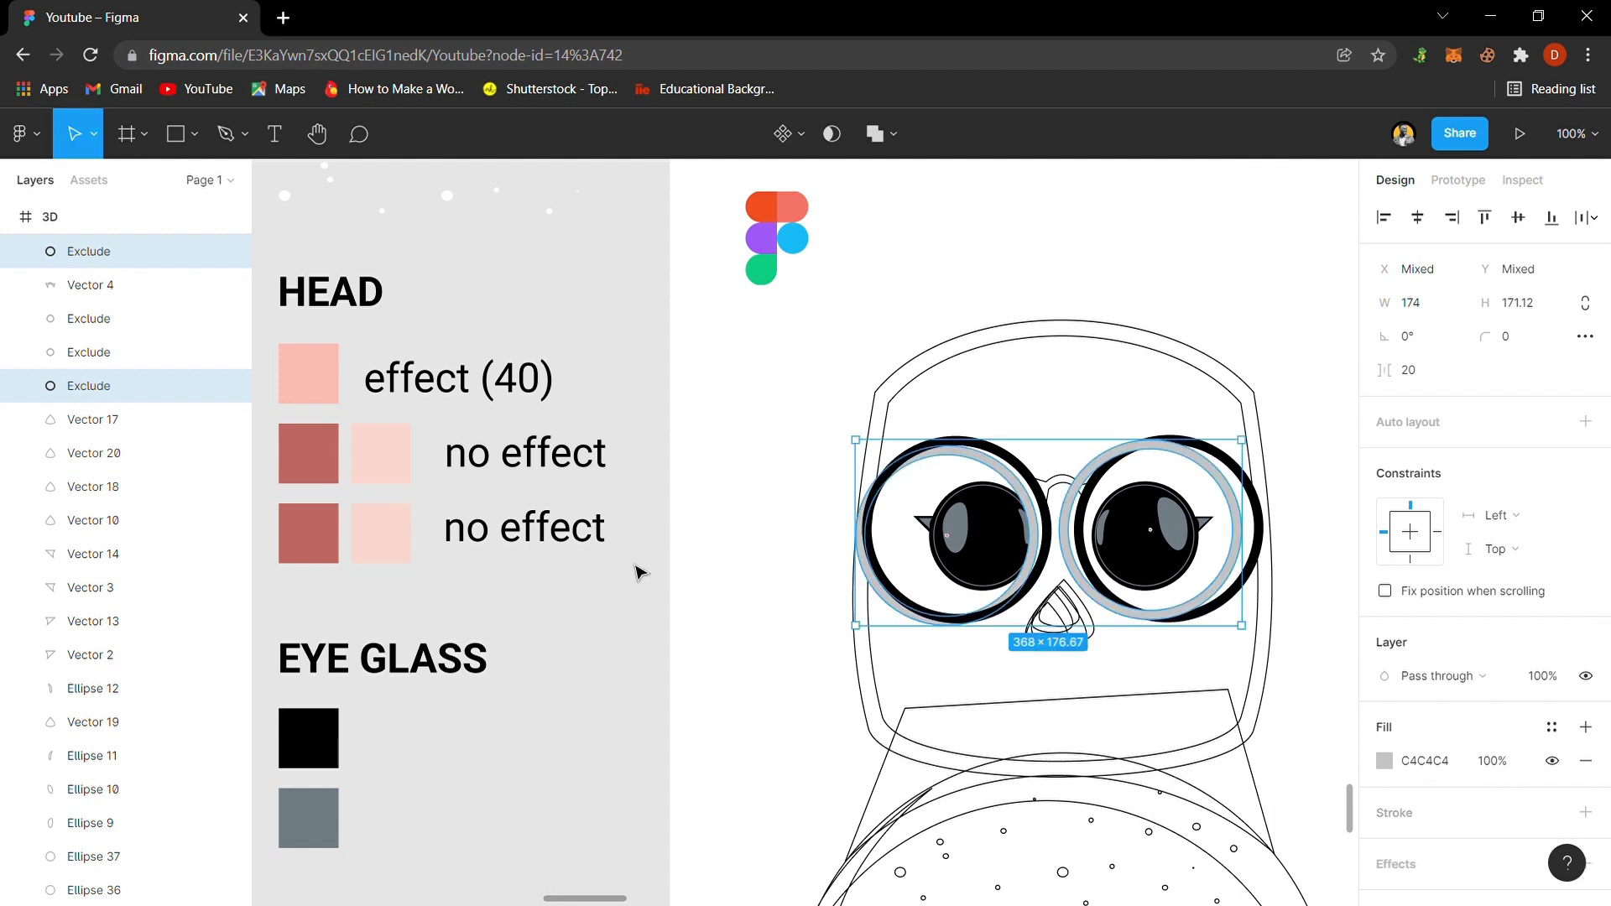
pyautogui.click(591, 635)
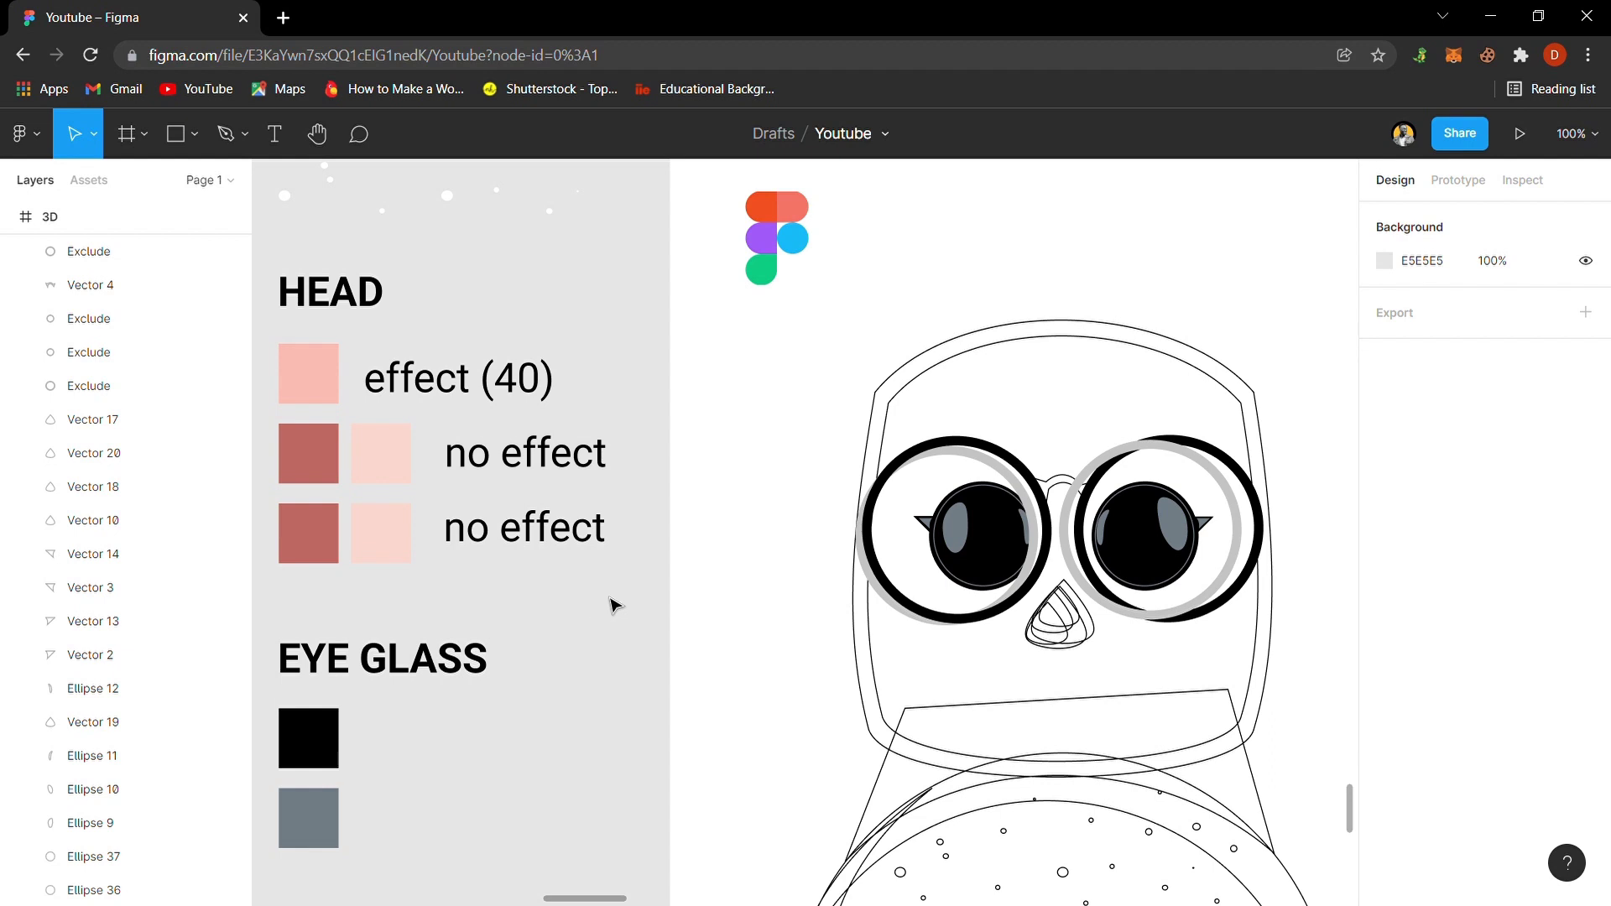
# - Send the right inner lens ring one level lower in the layer stack
pyautogui.click(1151, 460)
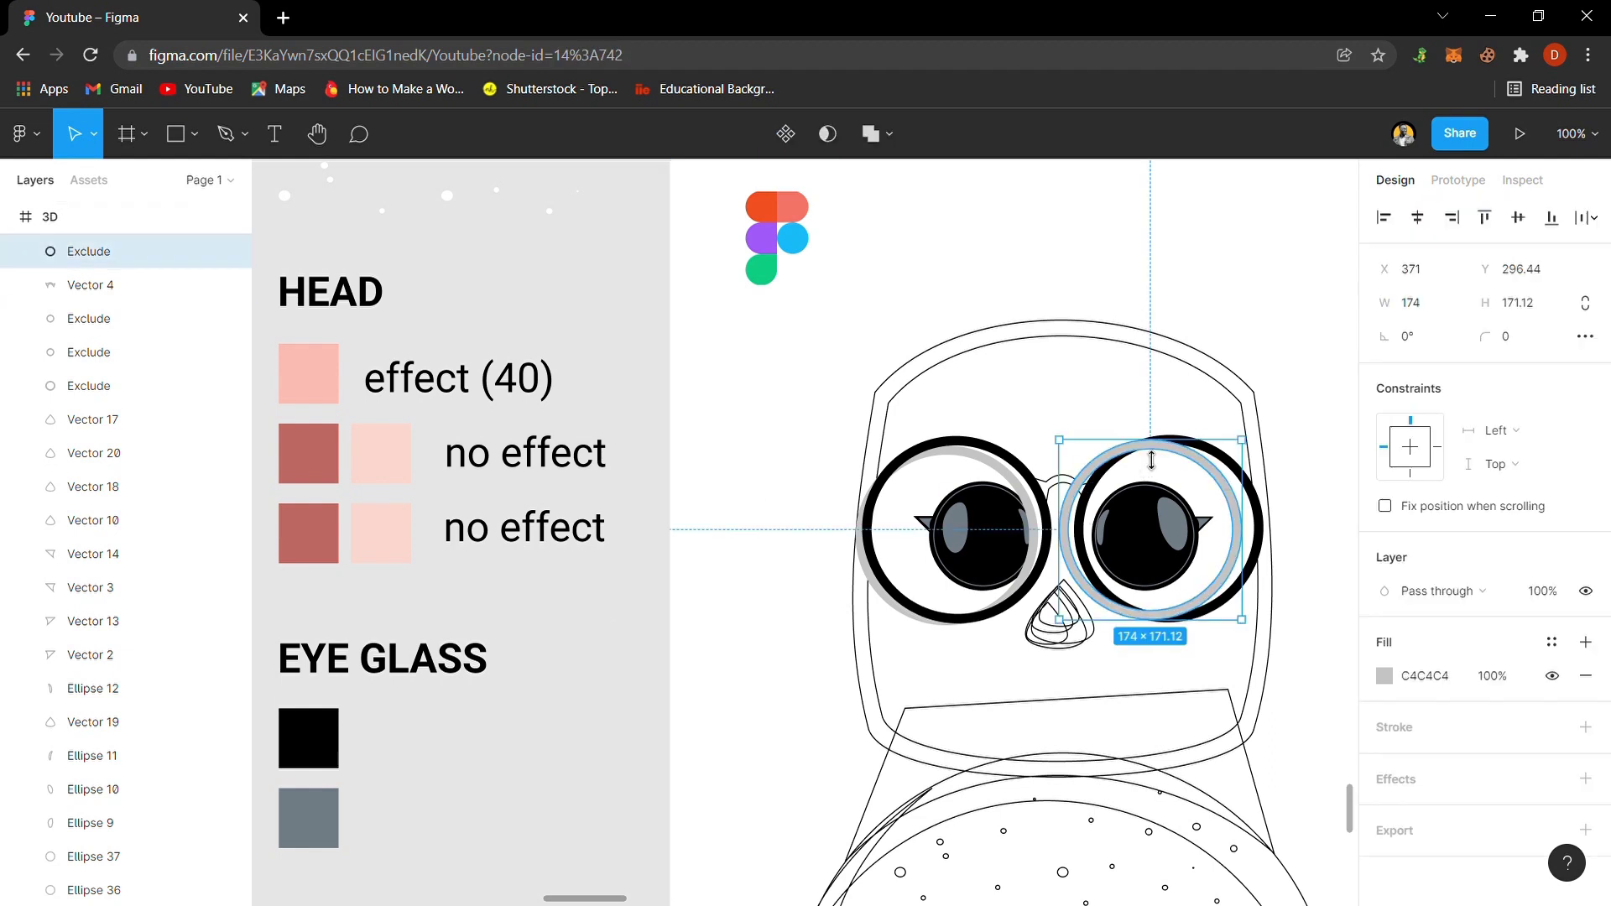
pyautogui.hotkey('ctrl', '[')
pyautogui.hotkey('ctrl', '[')
pyautogui.hotkey('ctrl', '[')
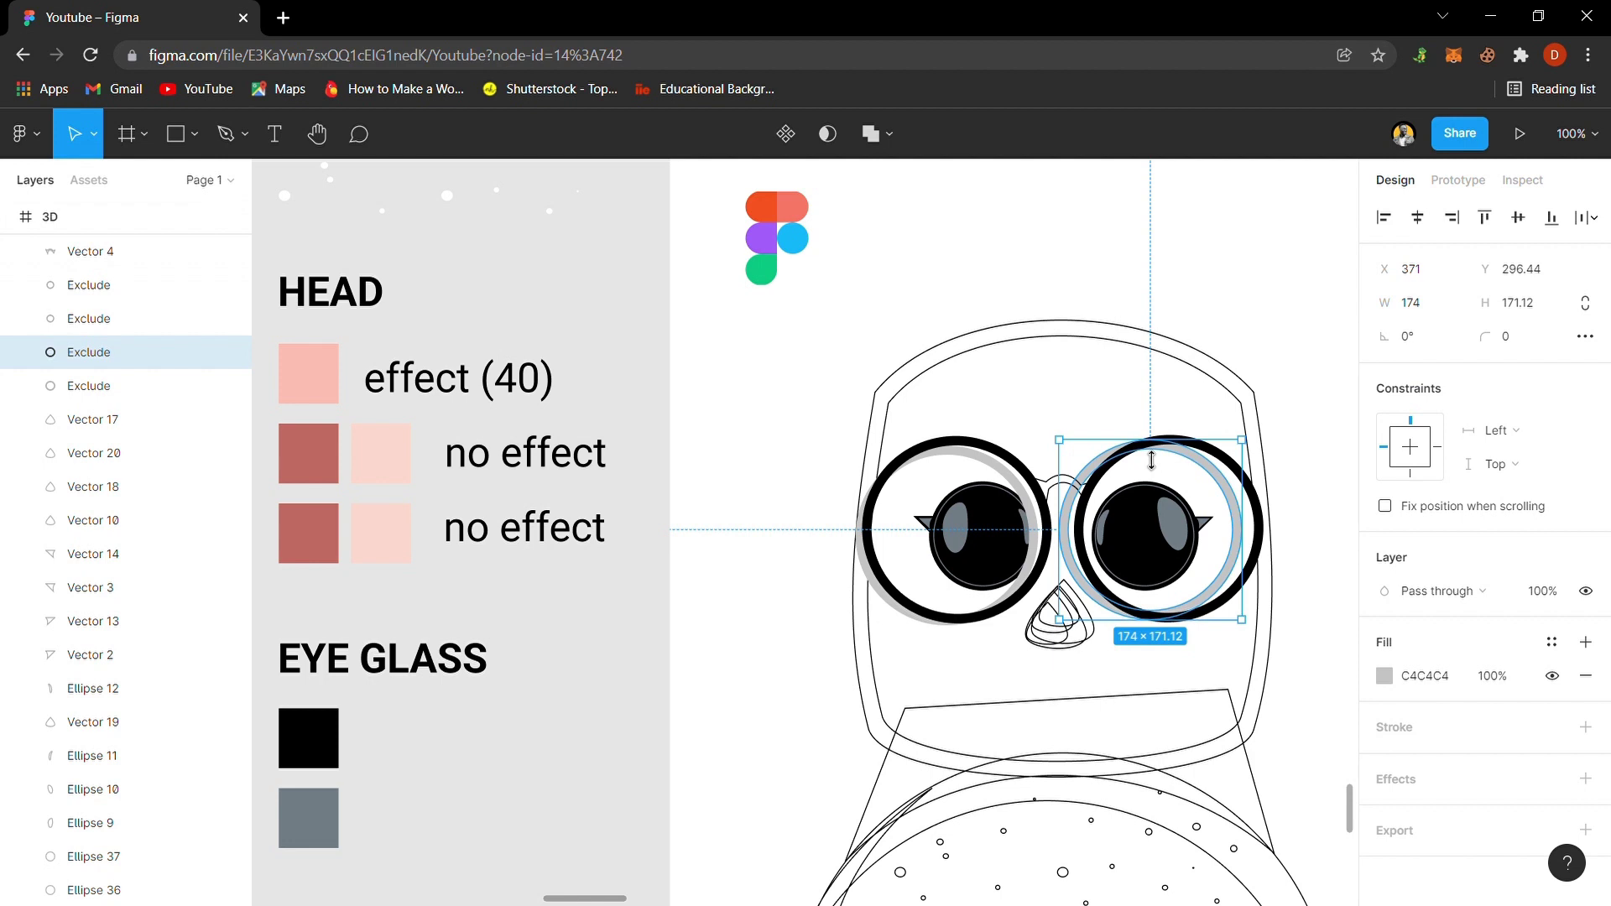
pyautogui.click(576, 647)
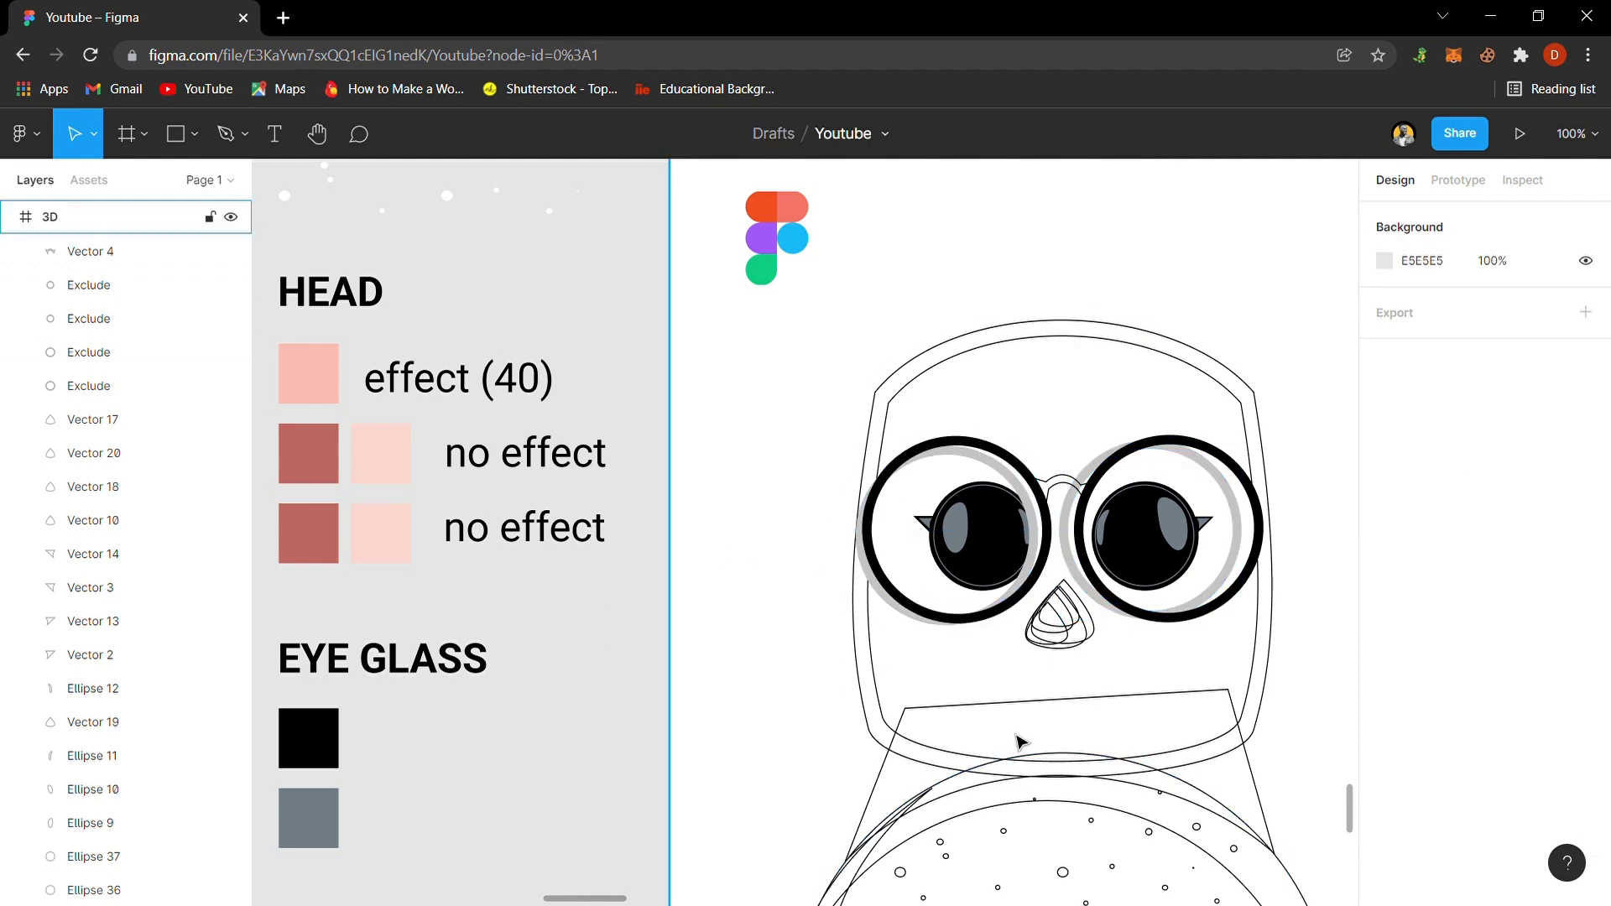
# - Fill the inner head shape with pink FEBAB1 and remove its outline stroke
pyautogui.click(986, 358)
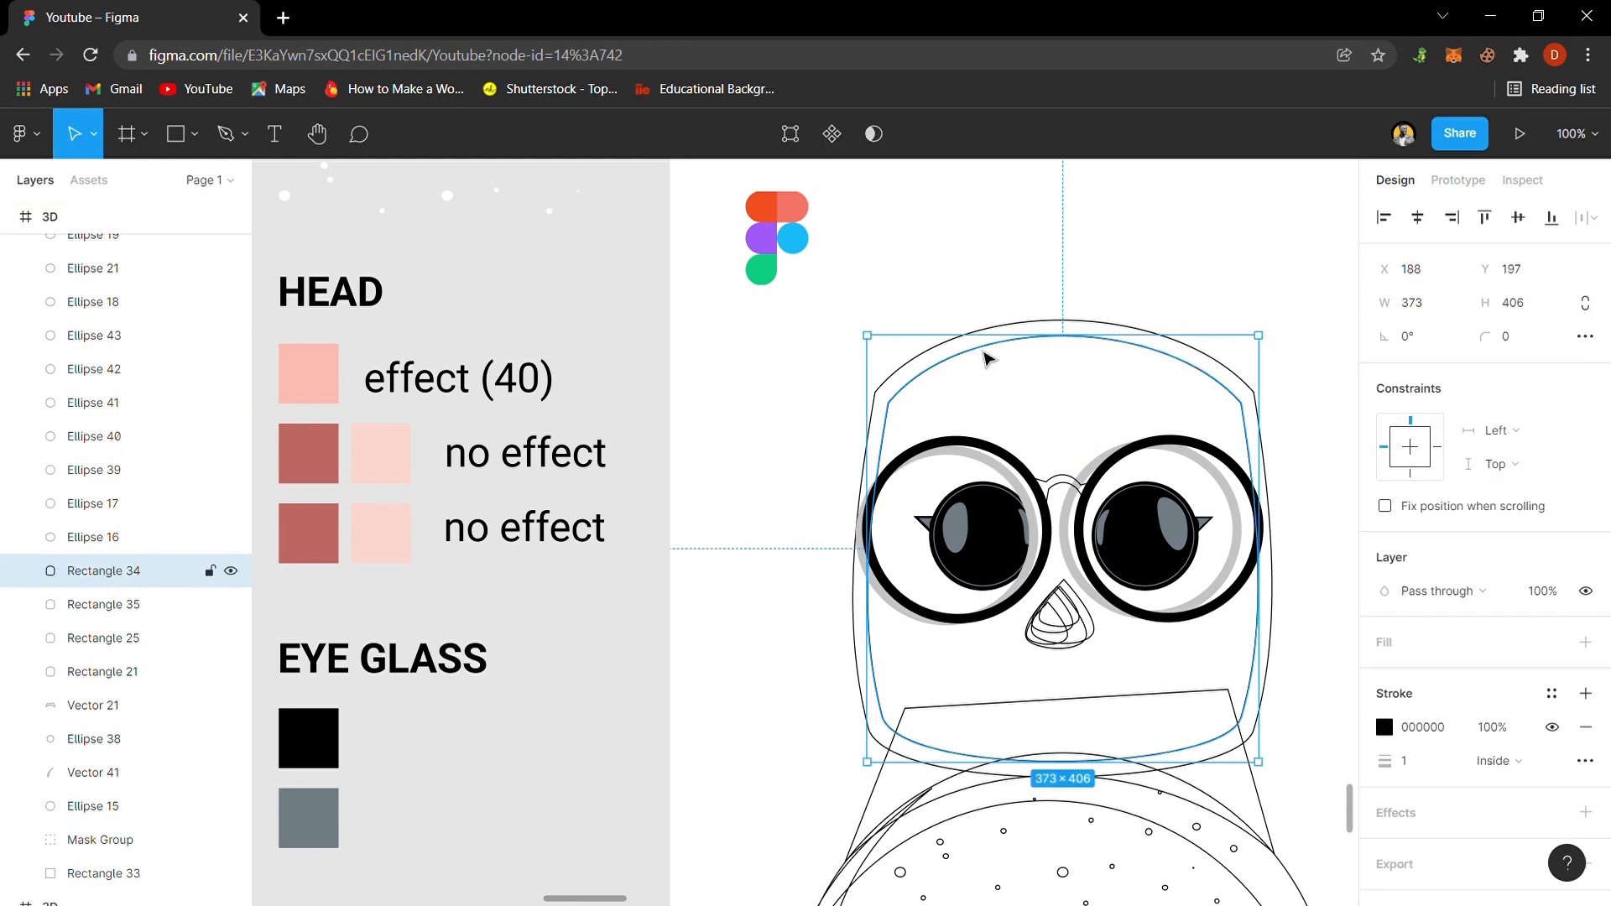
pyautogui.press('i')
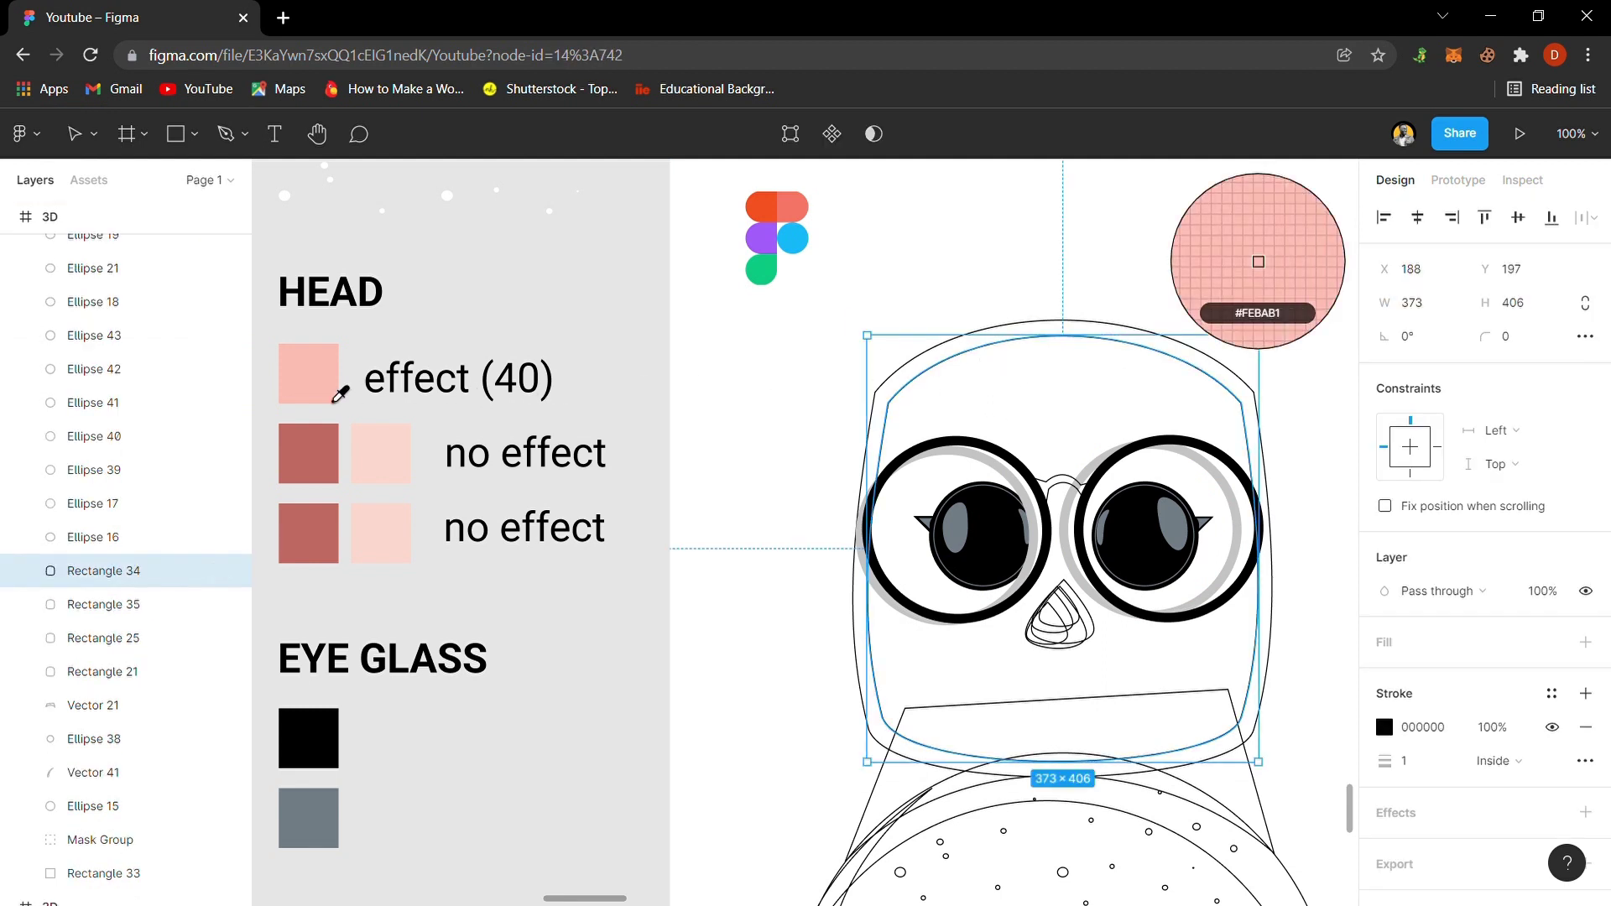
pyautogui.click(340, 395)
pyautogui.click(1416, 643)
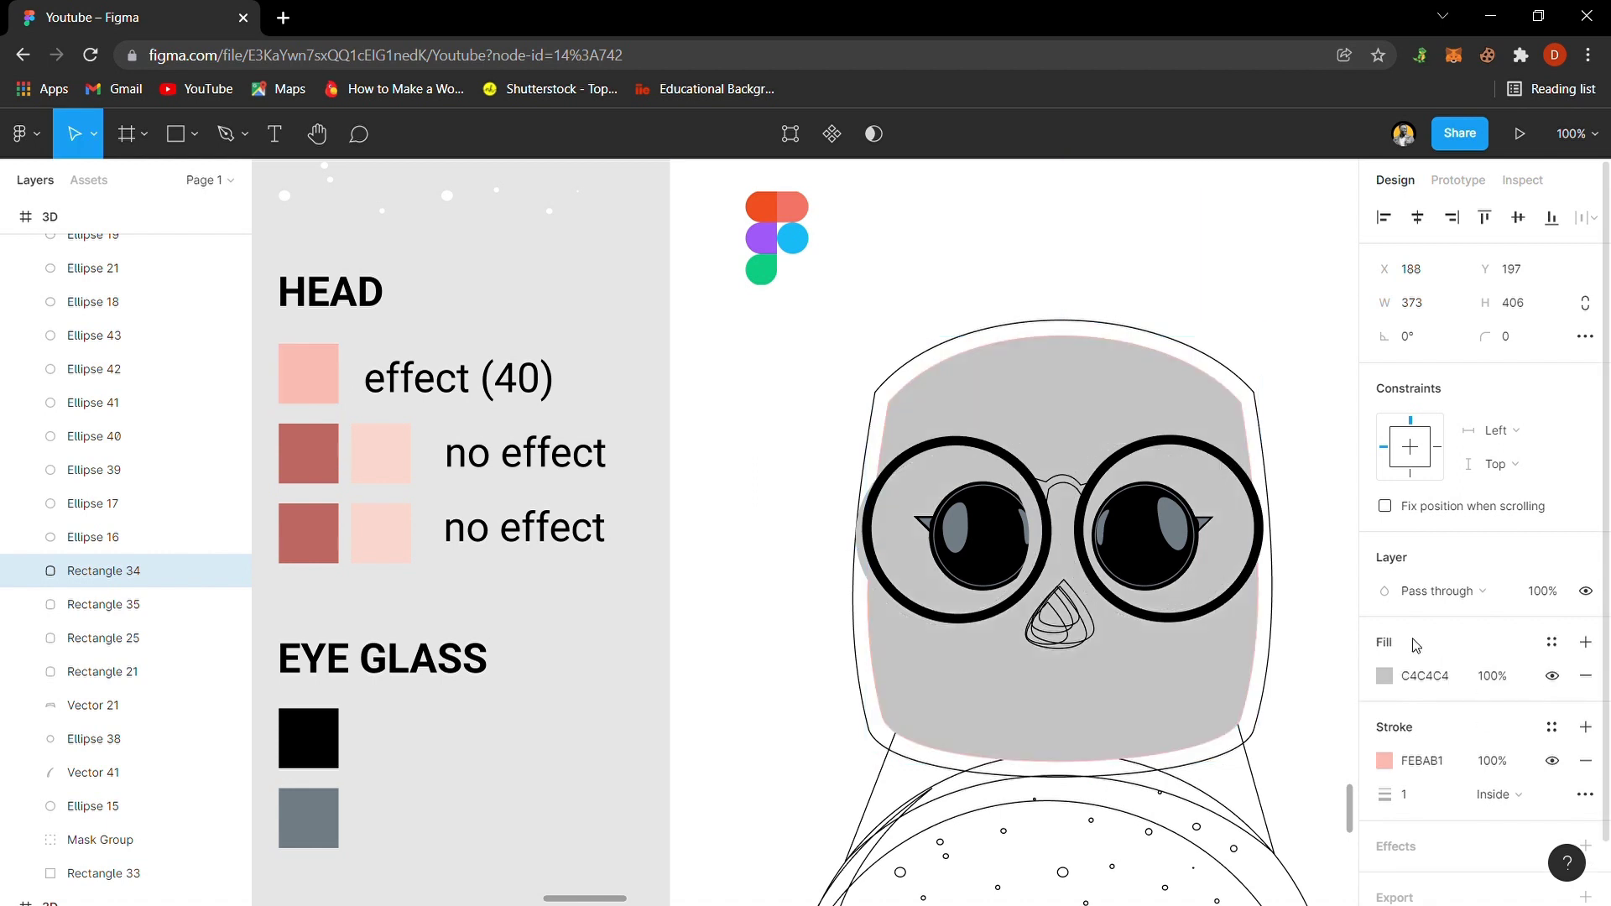
pyautogui.press('i')
pyautogui.click(327, 381)
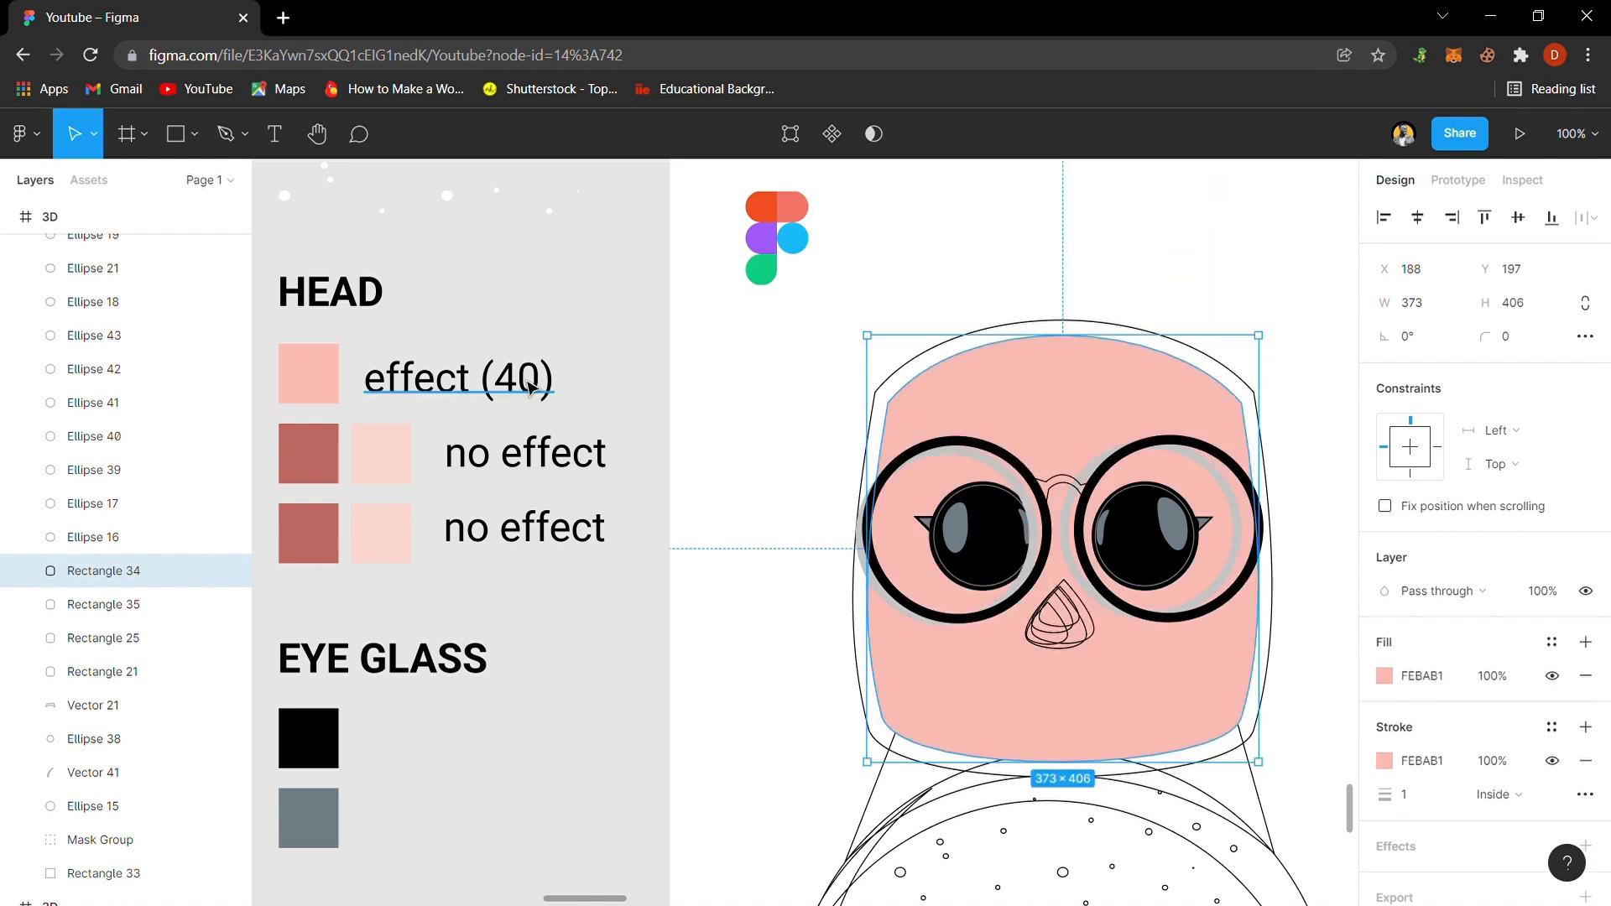
pyautogui.click(1590, 765)
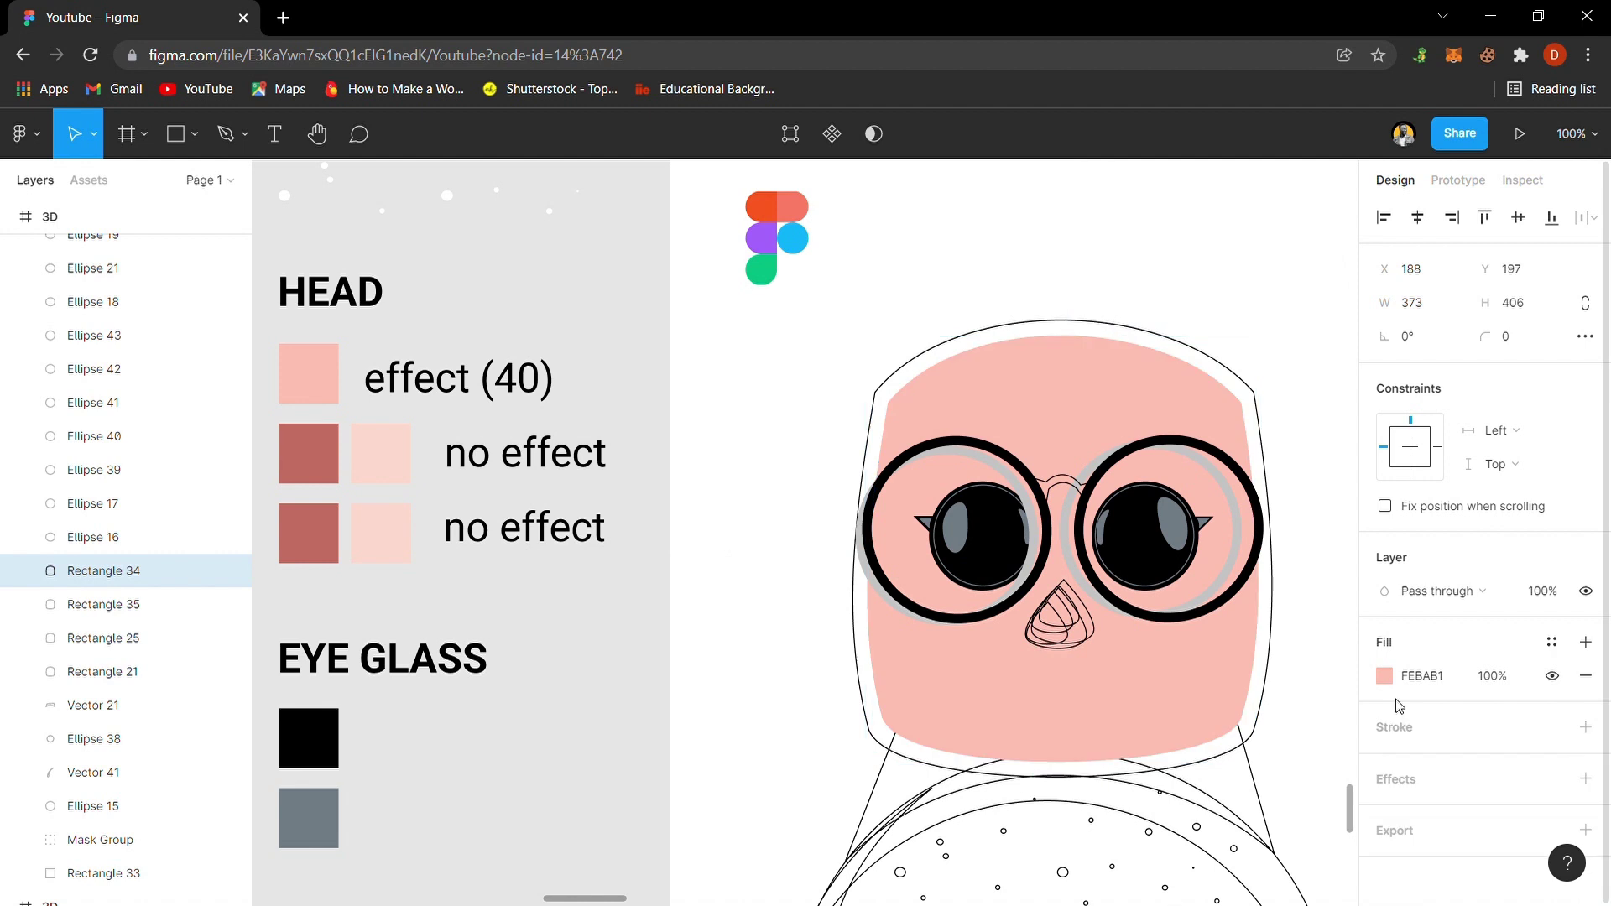
pyautogui.click(577, 740)
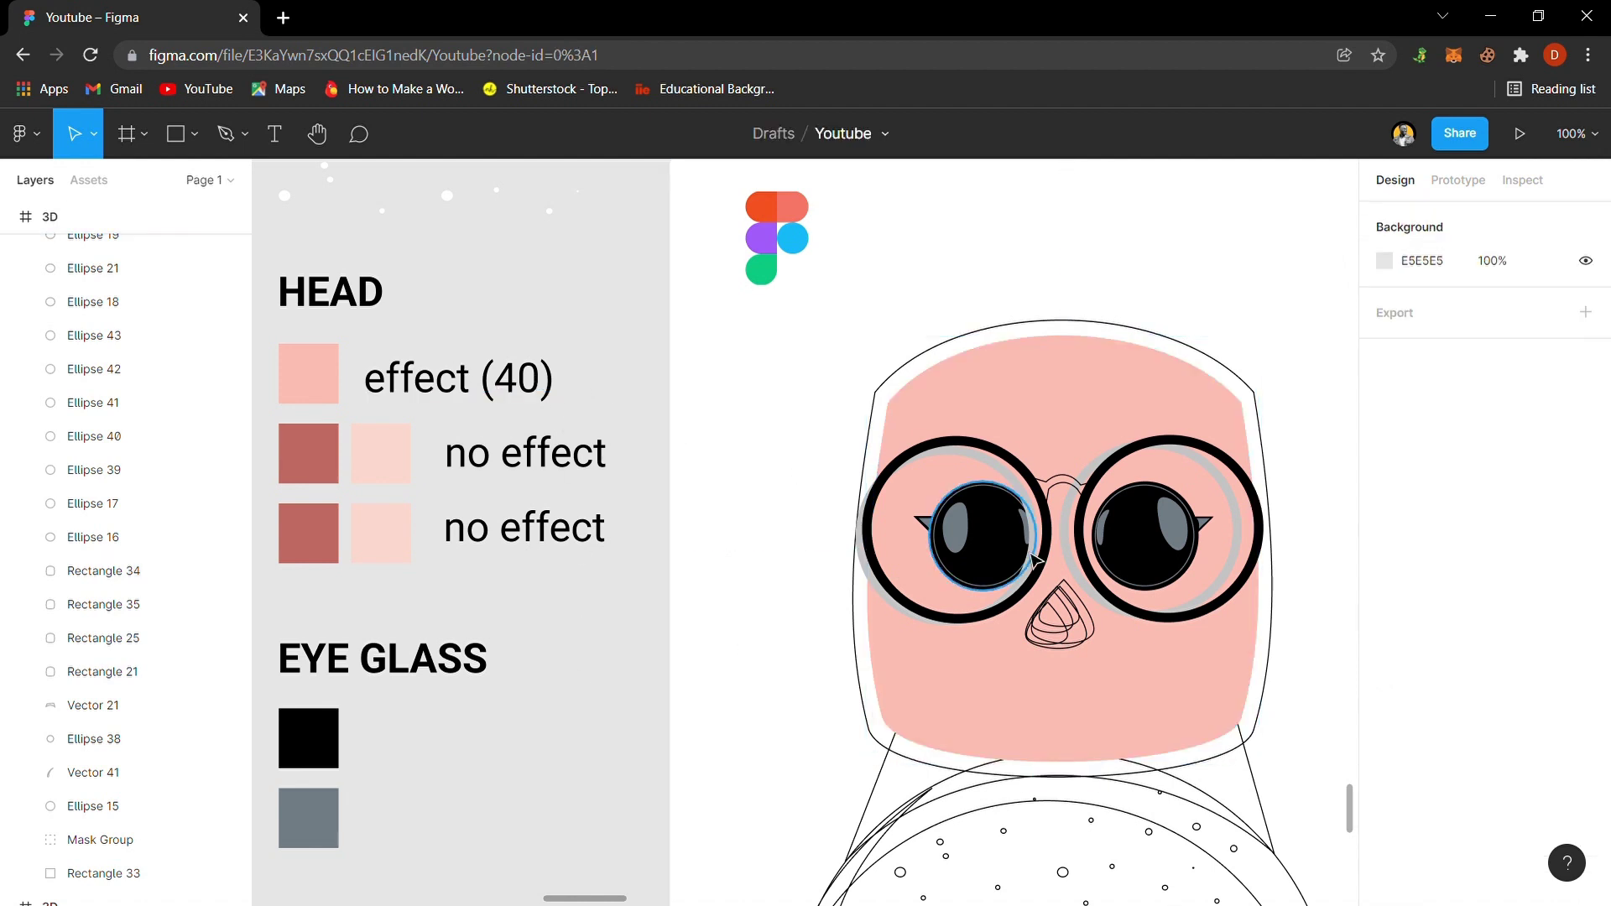
# - Recolour both inner lens rings to the darker head colour BD6861
pyautogui.click(1086, 580)
pyautogui.keyDown('shift'); pyautogui.click(1030, 502); pyautogui.keyUp('shift')
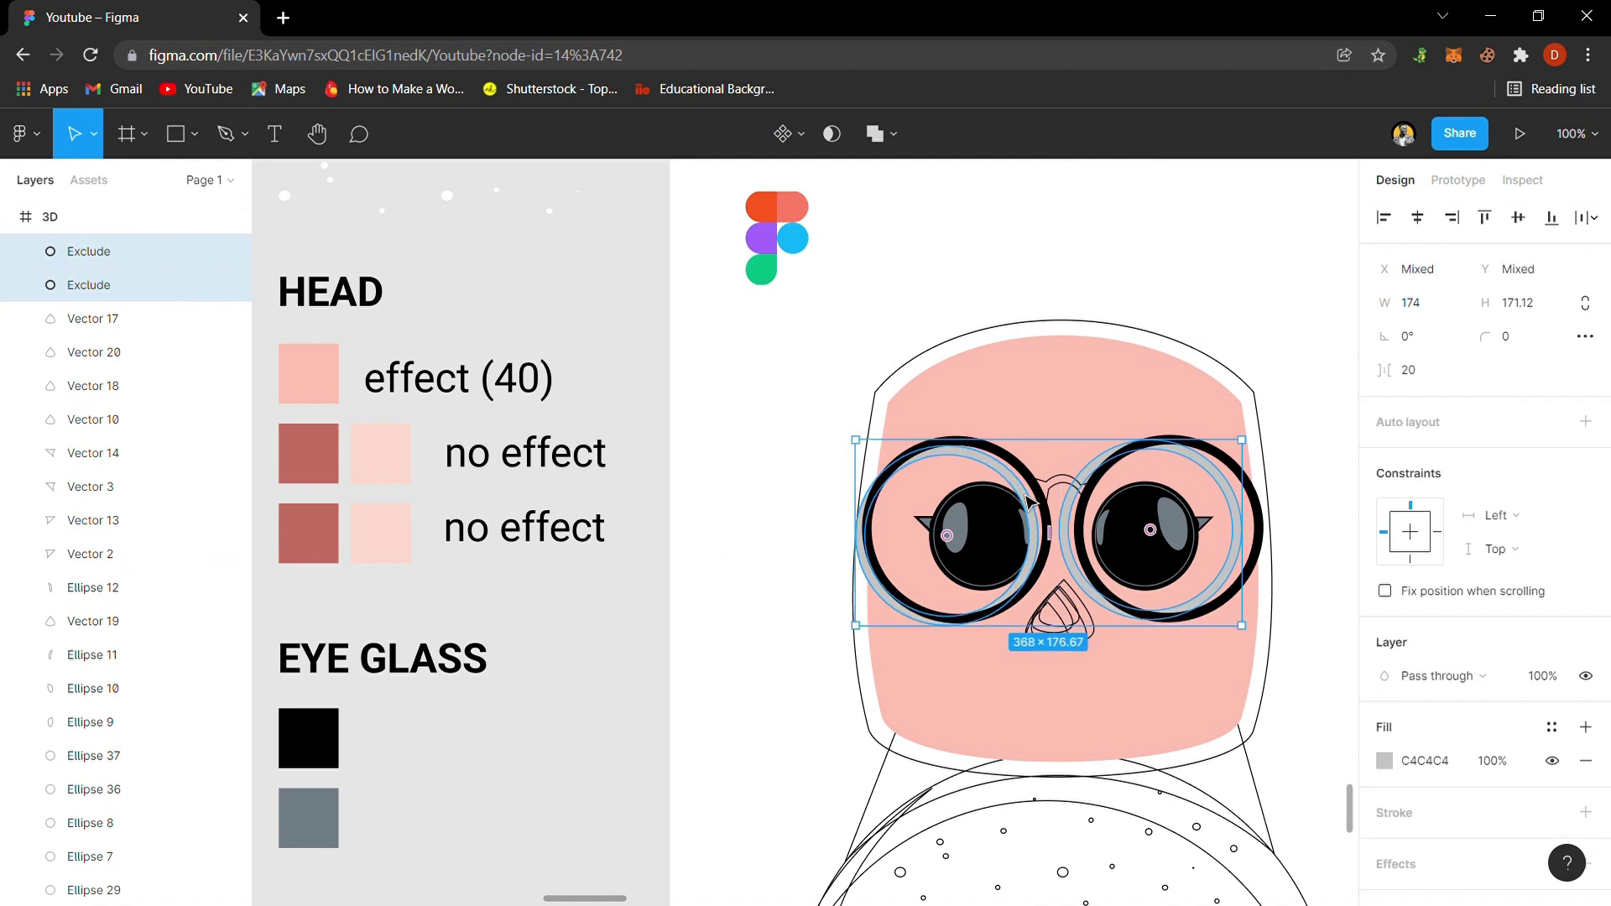
pyautogui.press('i')
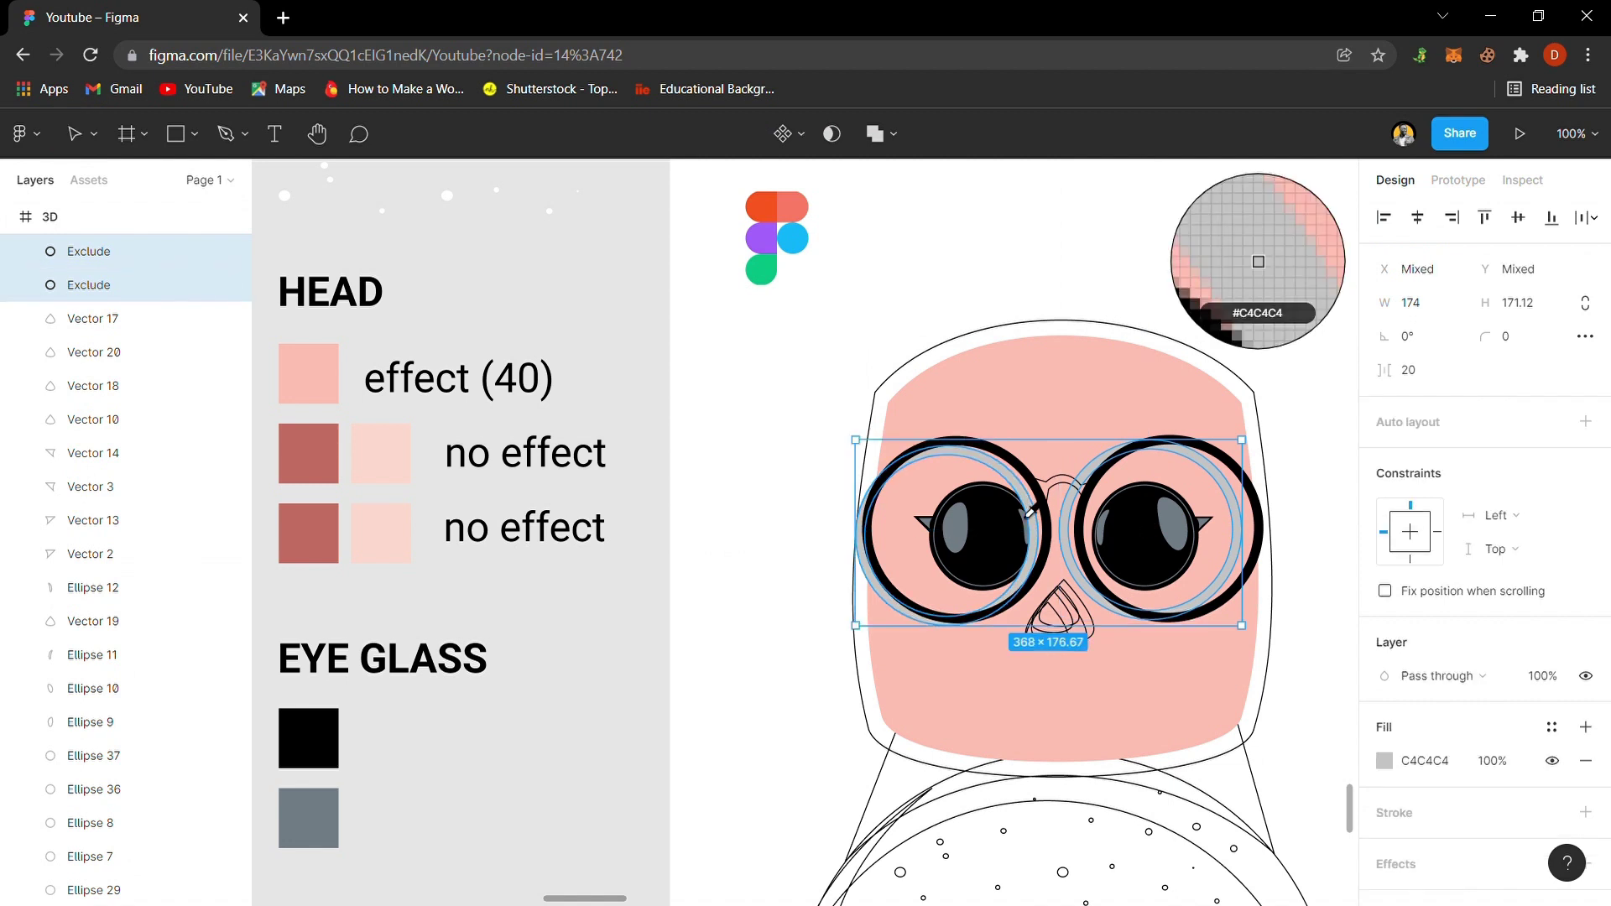
pyautogui.click(331, 456)
pyautogui.click(640, 665)
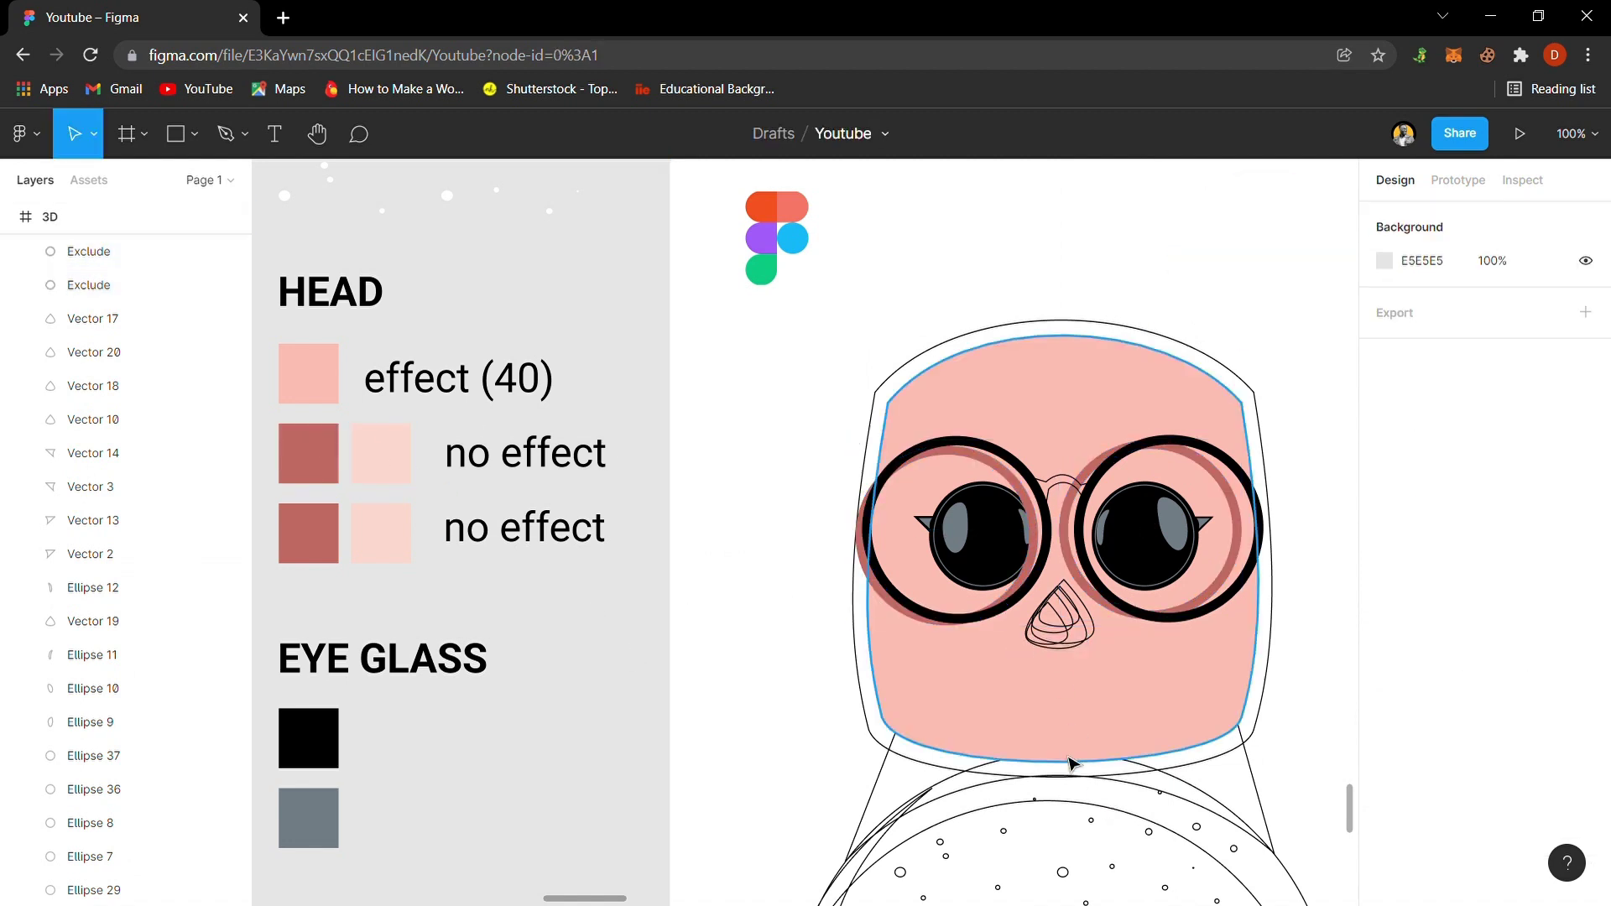
# - Send the left Exclude ring three levels down, below Ellipse 37
pyautogui.click(1039, 554)
pyautogui.hotkey('ctrl', '[')
pyautogui.hotkey('ctrl', '[')
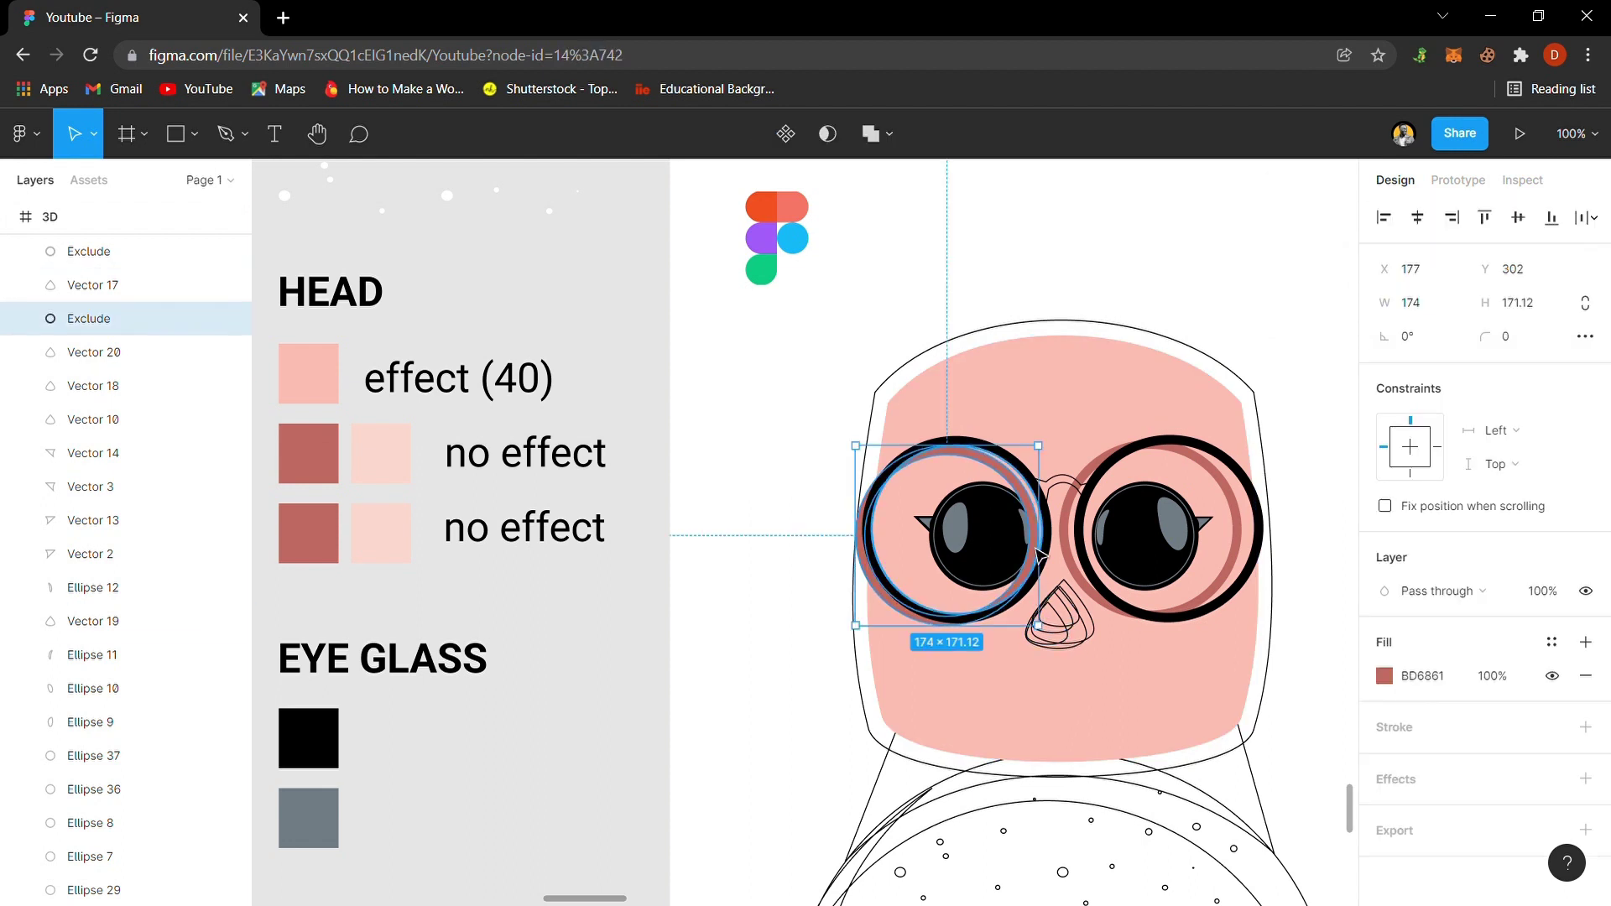
pyautogui.hotkey('ctrl', '[')
pyautogui.hotkey('ctrl', '[')
pyautogui.hotkey('ctrl', '[')
pyautogui.hotkey('ctrl', '[')
pyautogui.hotkey('ctrl', '[')
pyautogui.hotkey('ctrl', '[')
pyautogui.hotkey('ctrl', '[')
pyautogui.hotkey('ctrl', '[')
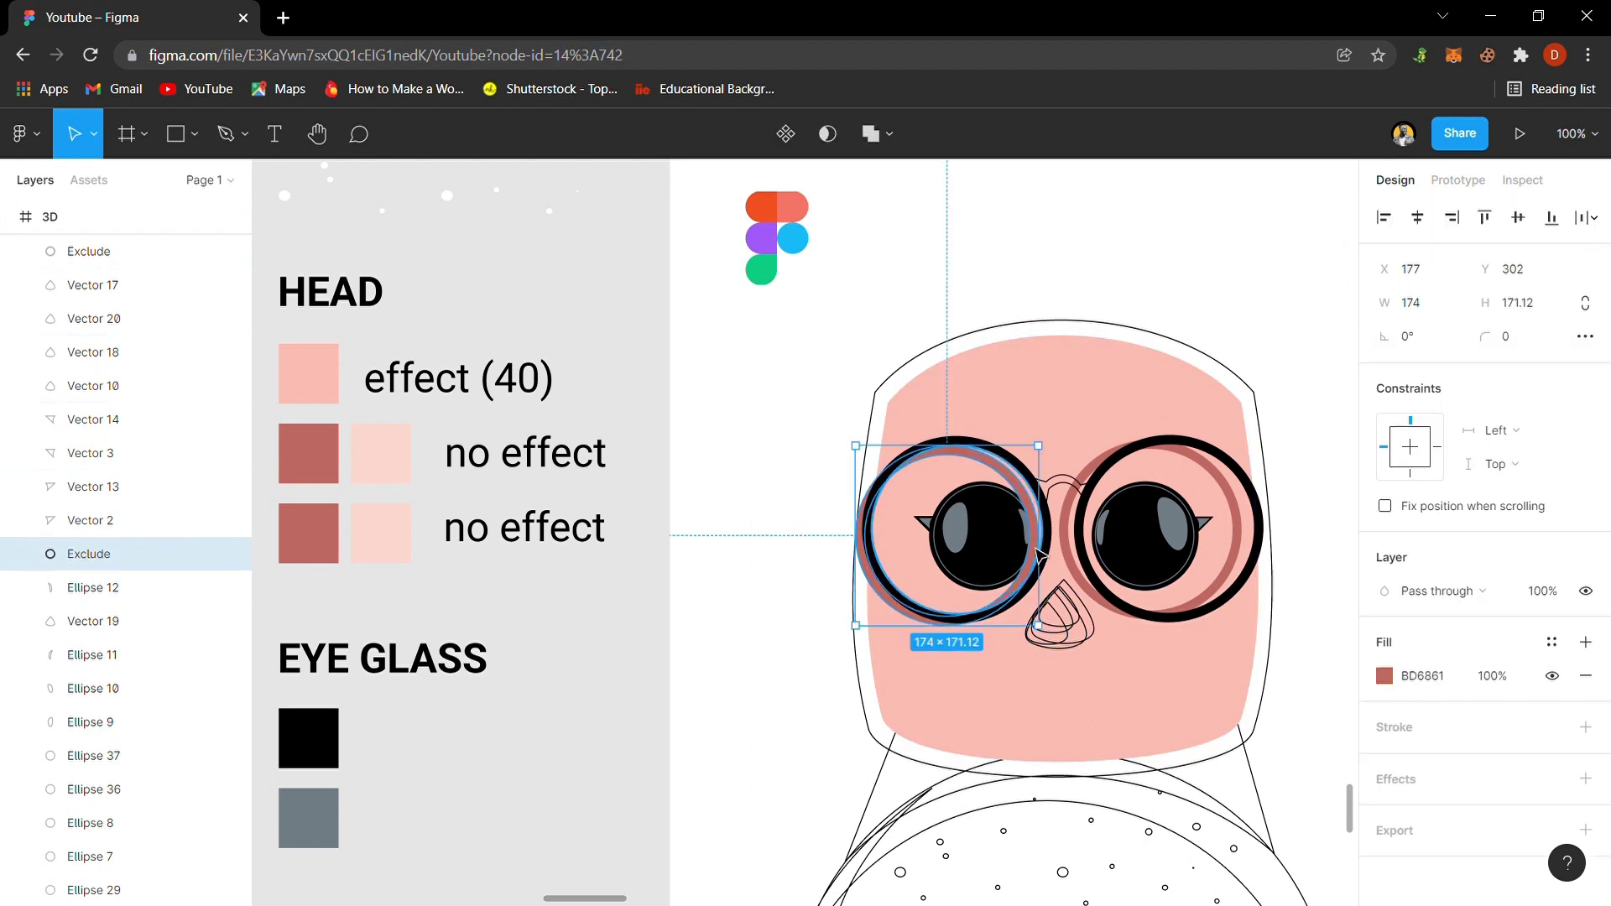
pyautogui.hotkey('ctrl', '[')
pyautogui.hotkey('ctrl', '[')
pyautogui.hotkey('ctrl', '[')
pyautogui.hotkey('ctrl', '[')
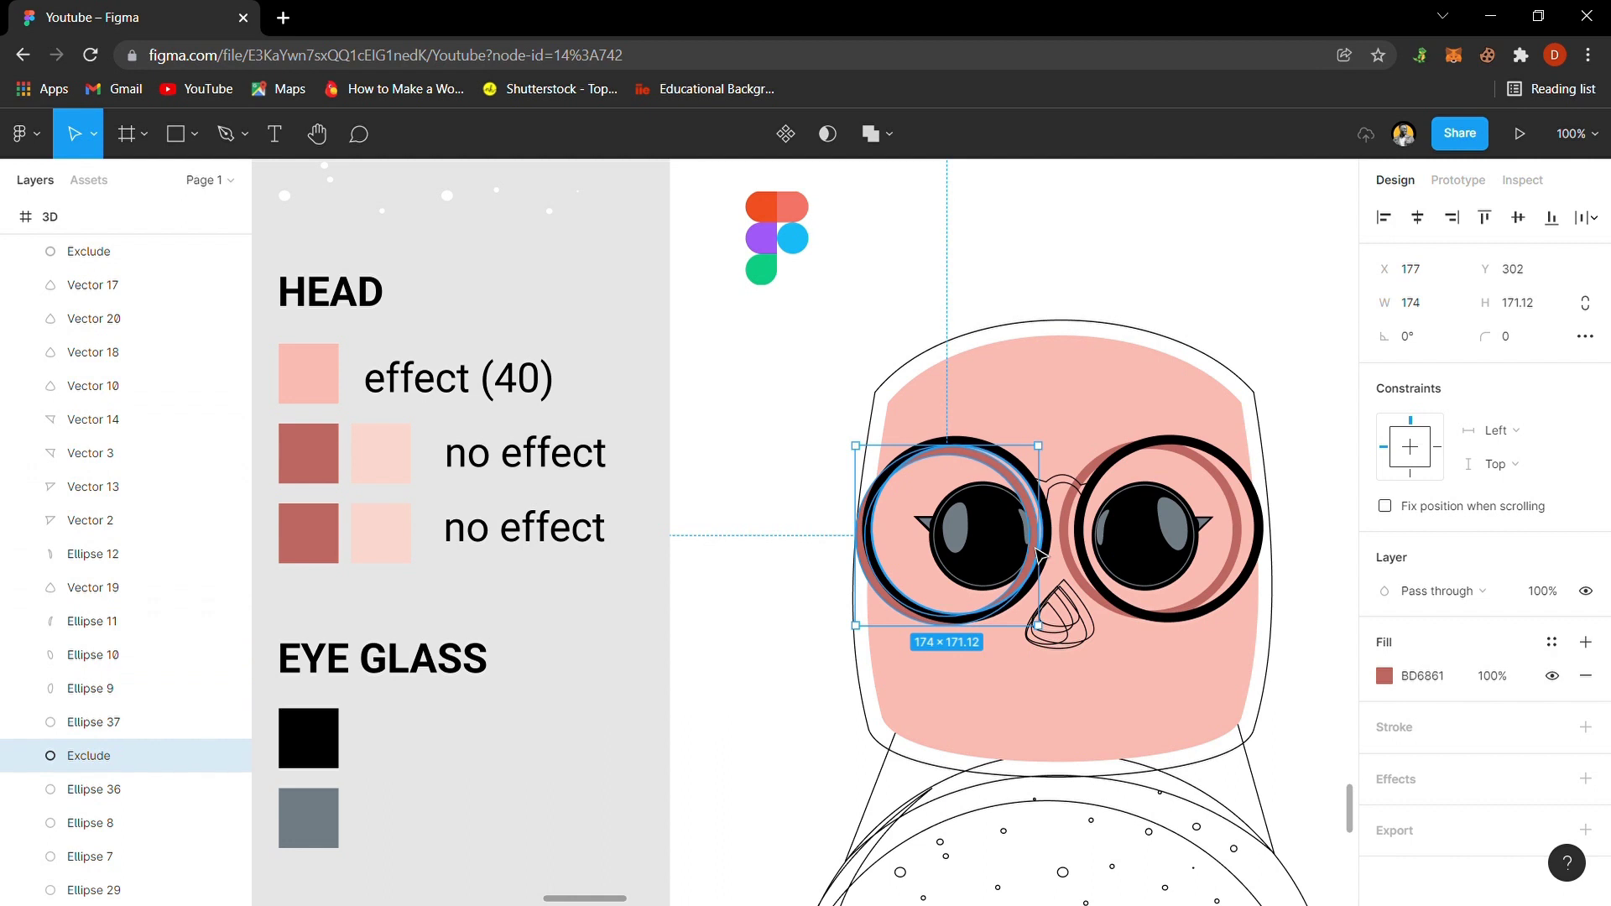
pyautogui.click(582, 665)
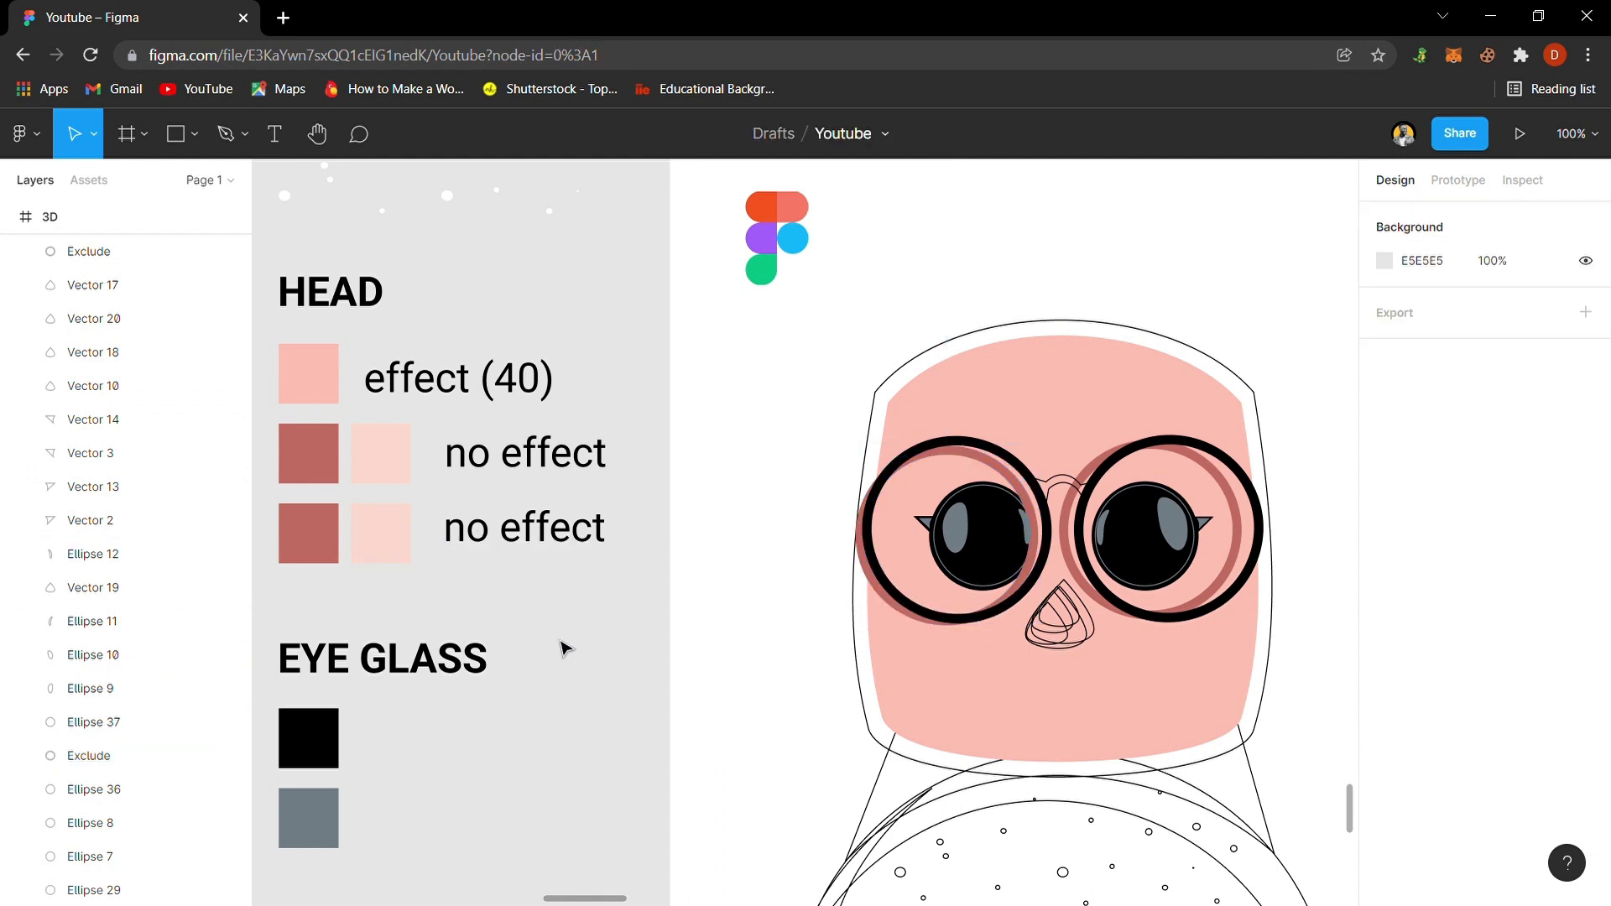
# - Give Rectangle 35 a diagonal linear gradient fill, lower-left to upper-right, with no stroke
pyautogui.click(872, 731)
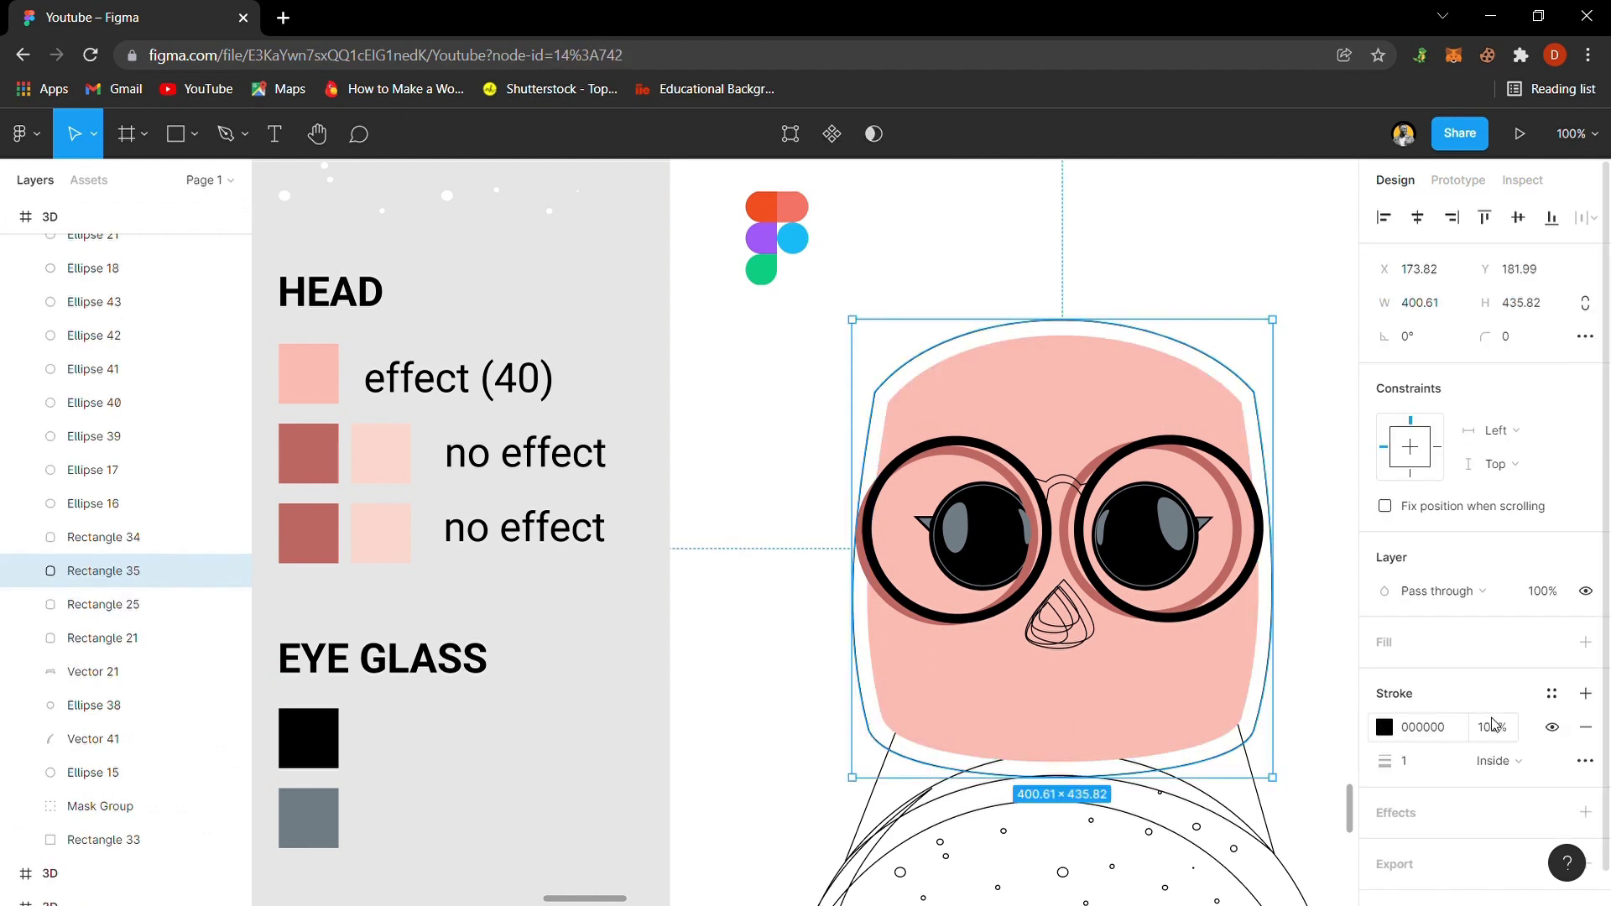
pyautogui.click(1416, 651)
pyautogui.click(1583, 766)
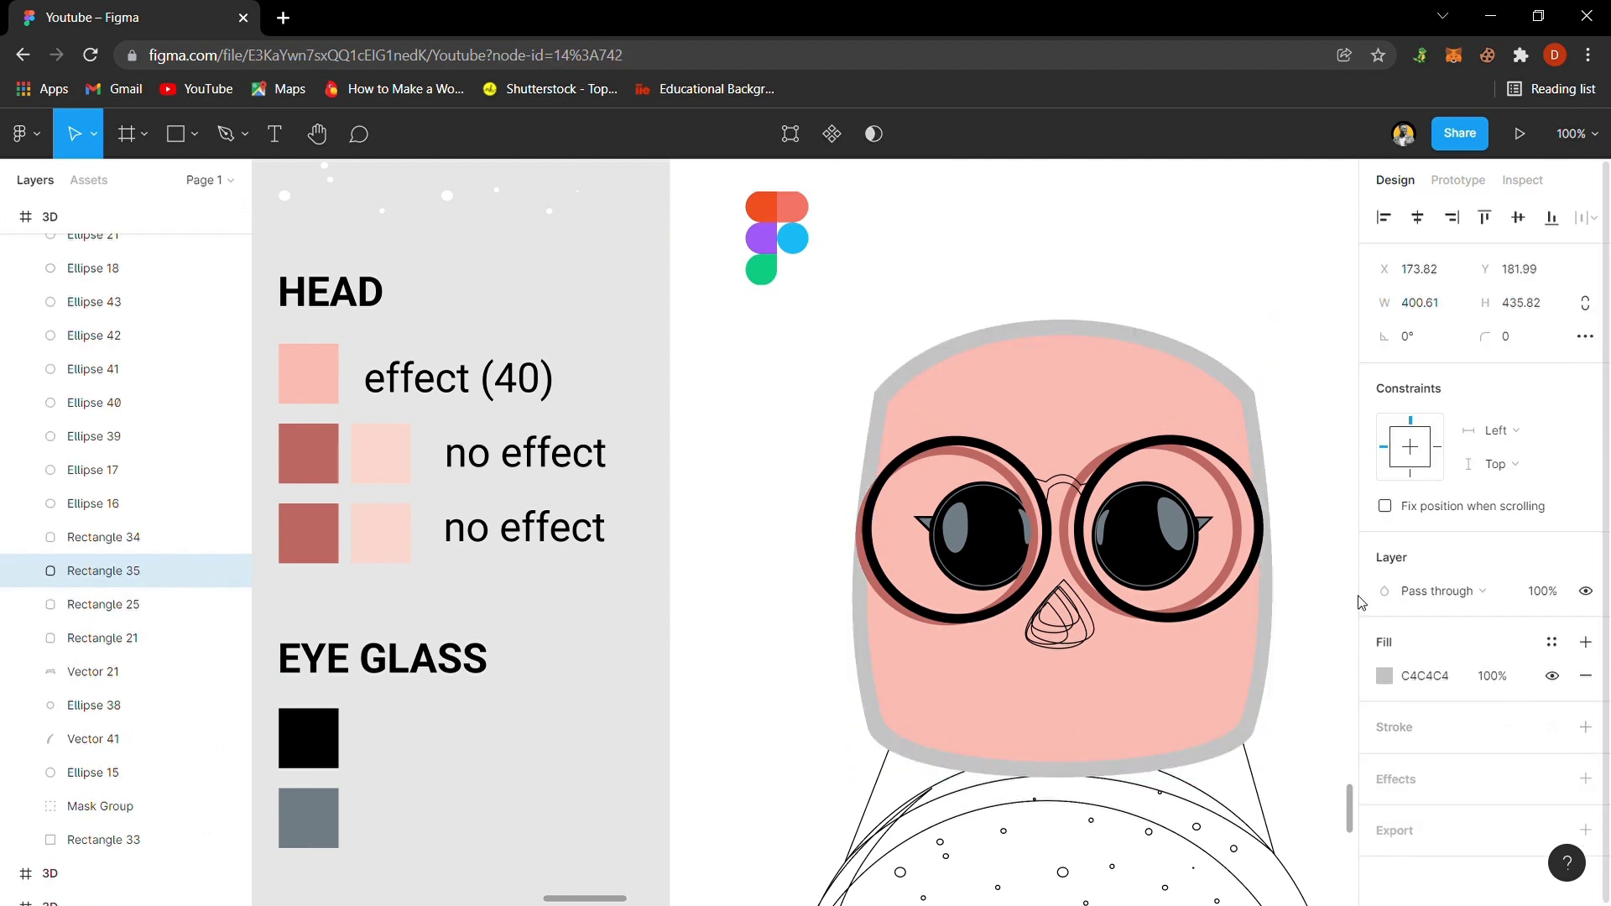
pyautogui.click(1384, 678)
pyautogui.click(1142, 361)
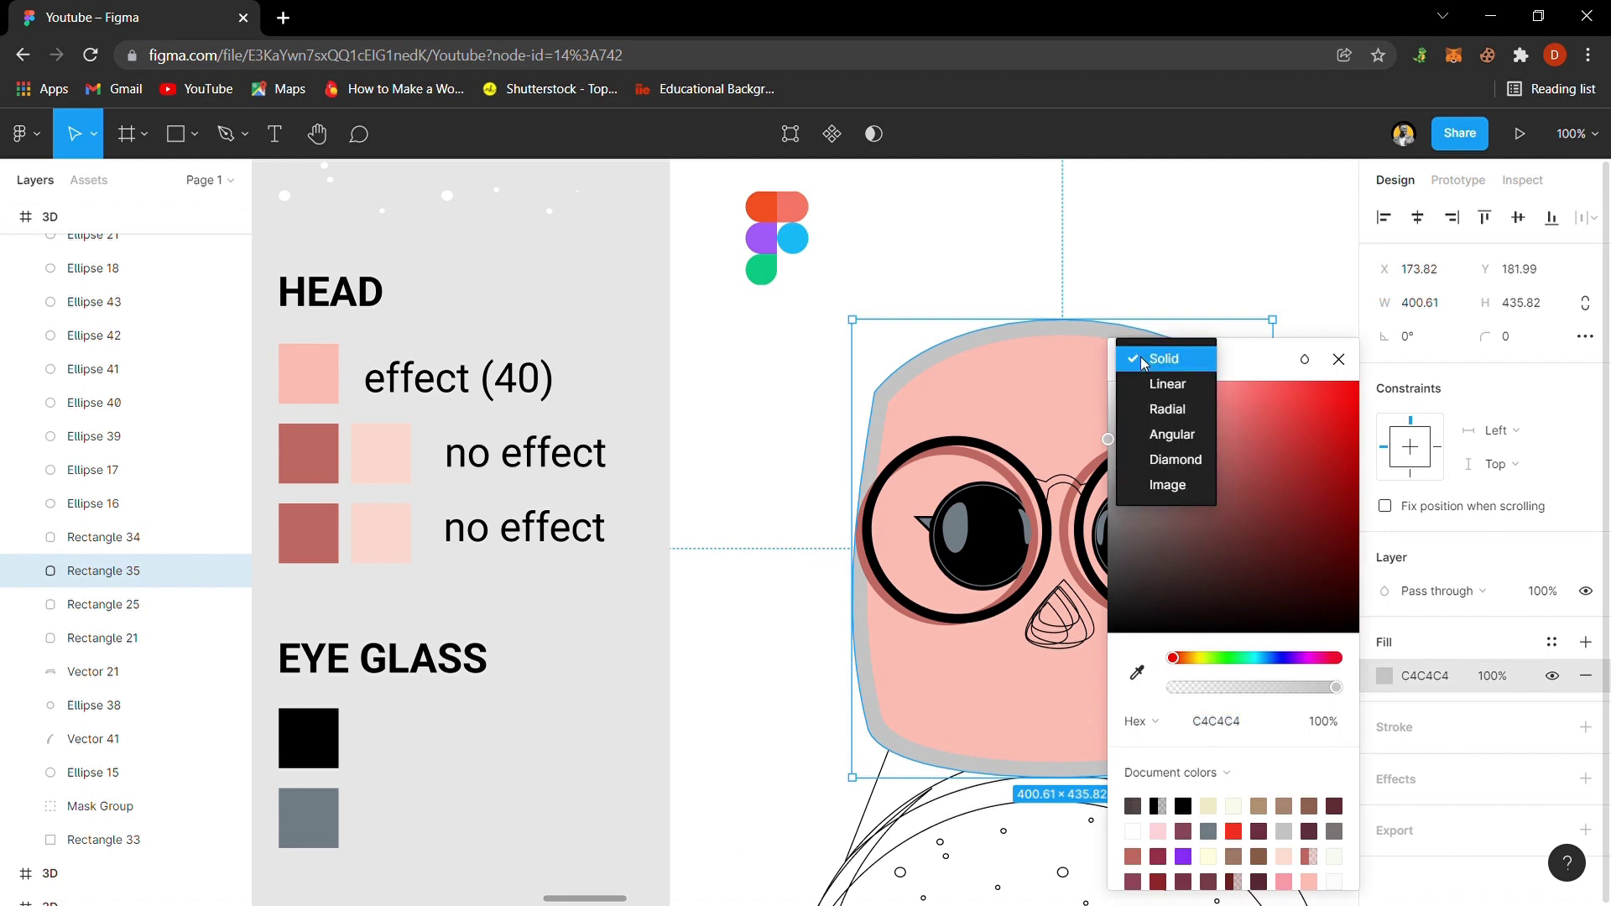
pyautogui.click(1141, 382)
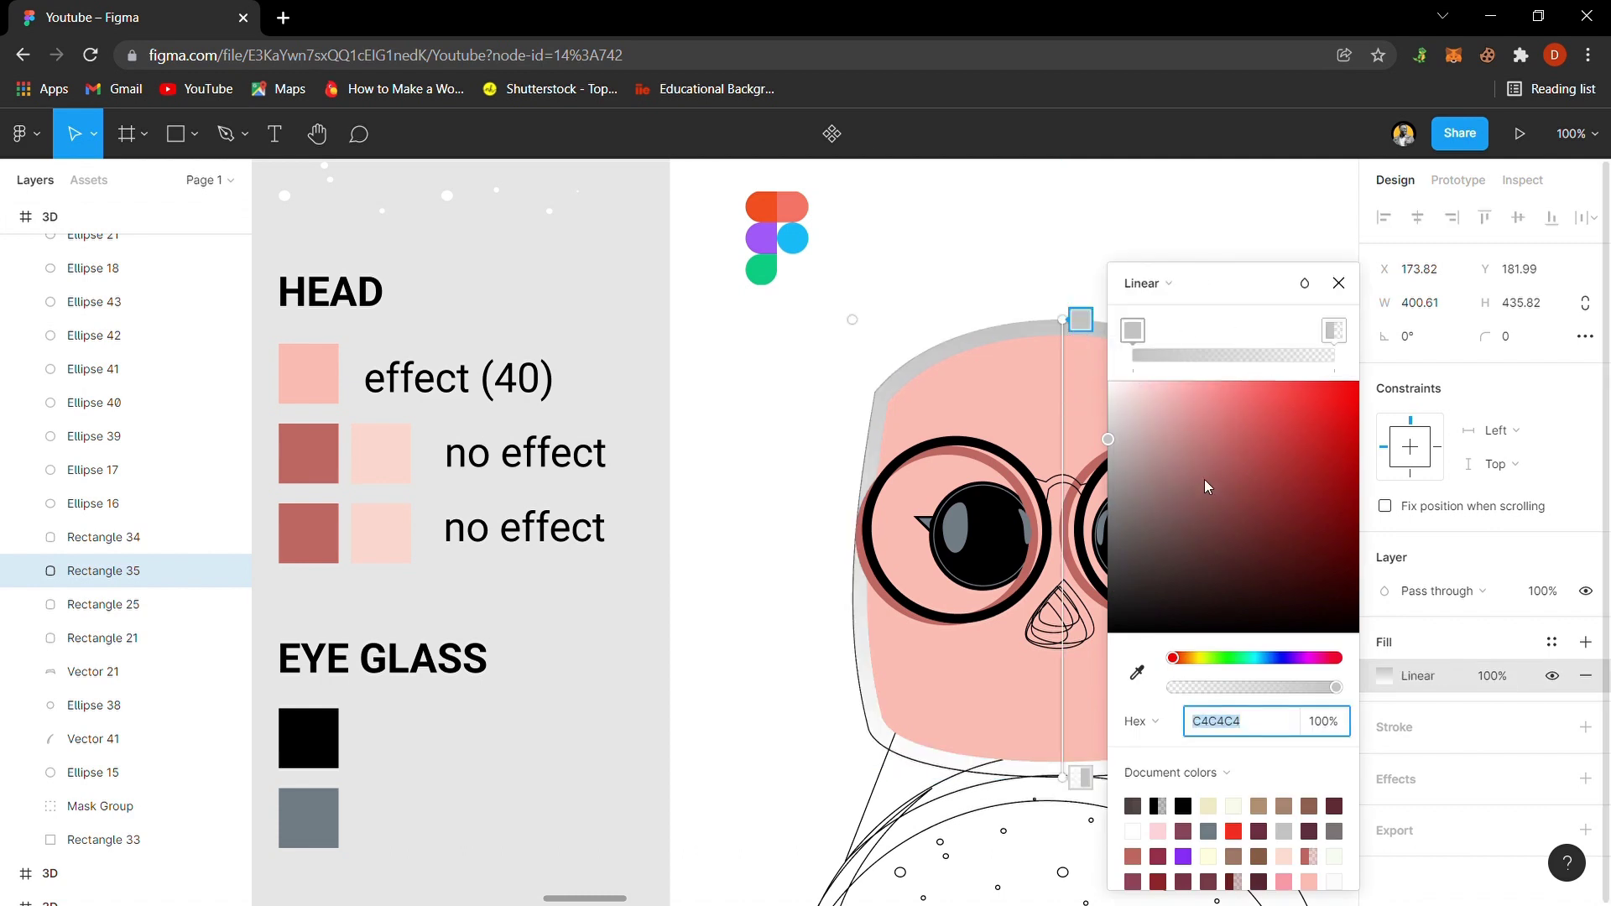
pyautogui.moveTo(1226, 277); pyautogui.dragTo(1449, 260)
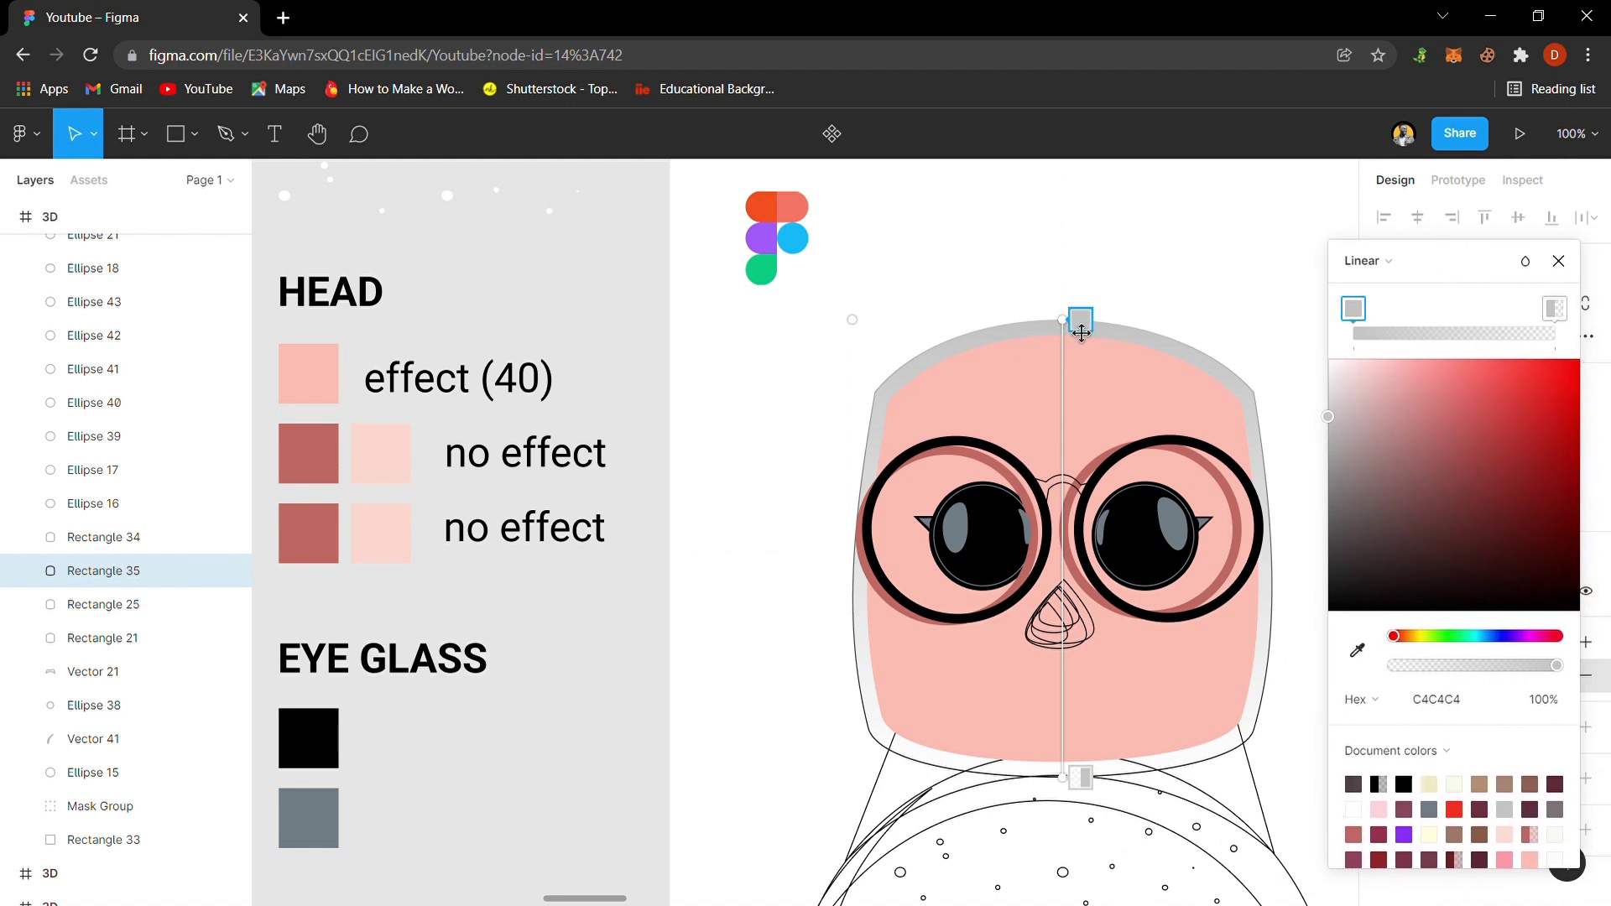
pyautogui.moveTo(1077, 333); pyautogui.dragTo(923, 671)
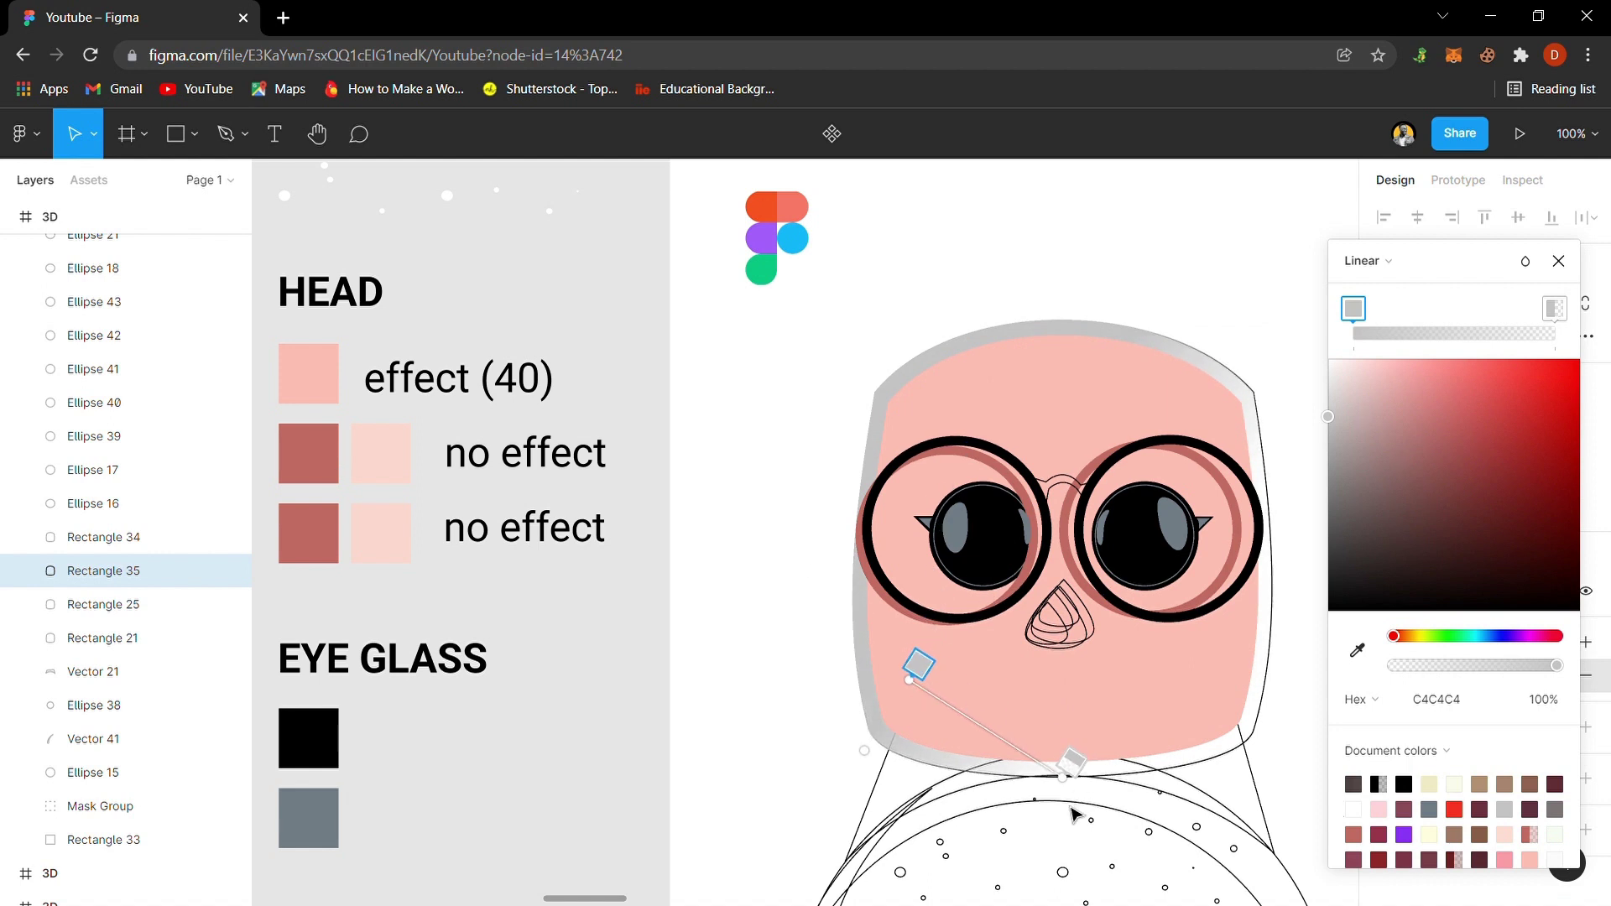
pyautogui.moveTo(1078, 796); pyautogui.dragTo(1263, 472)
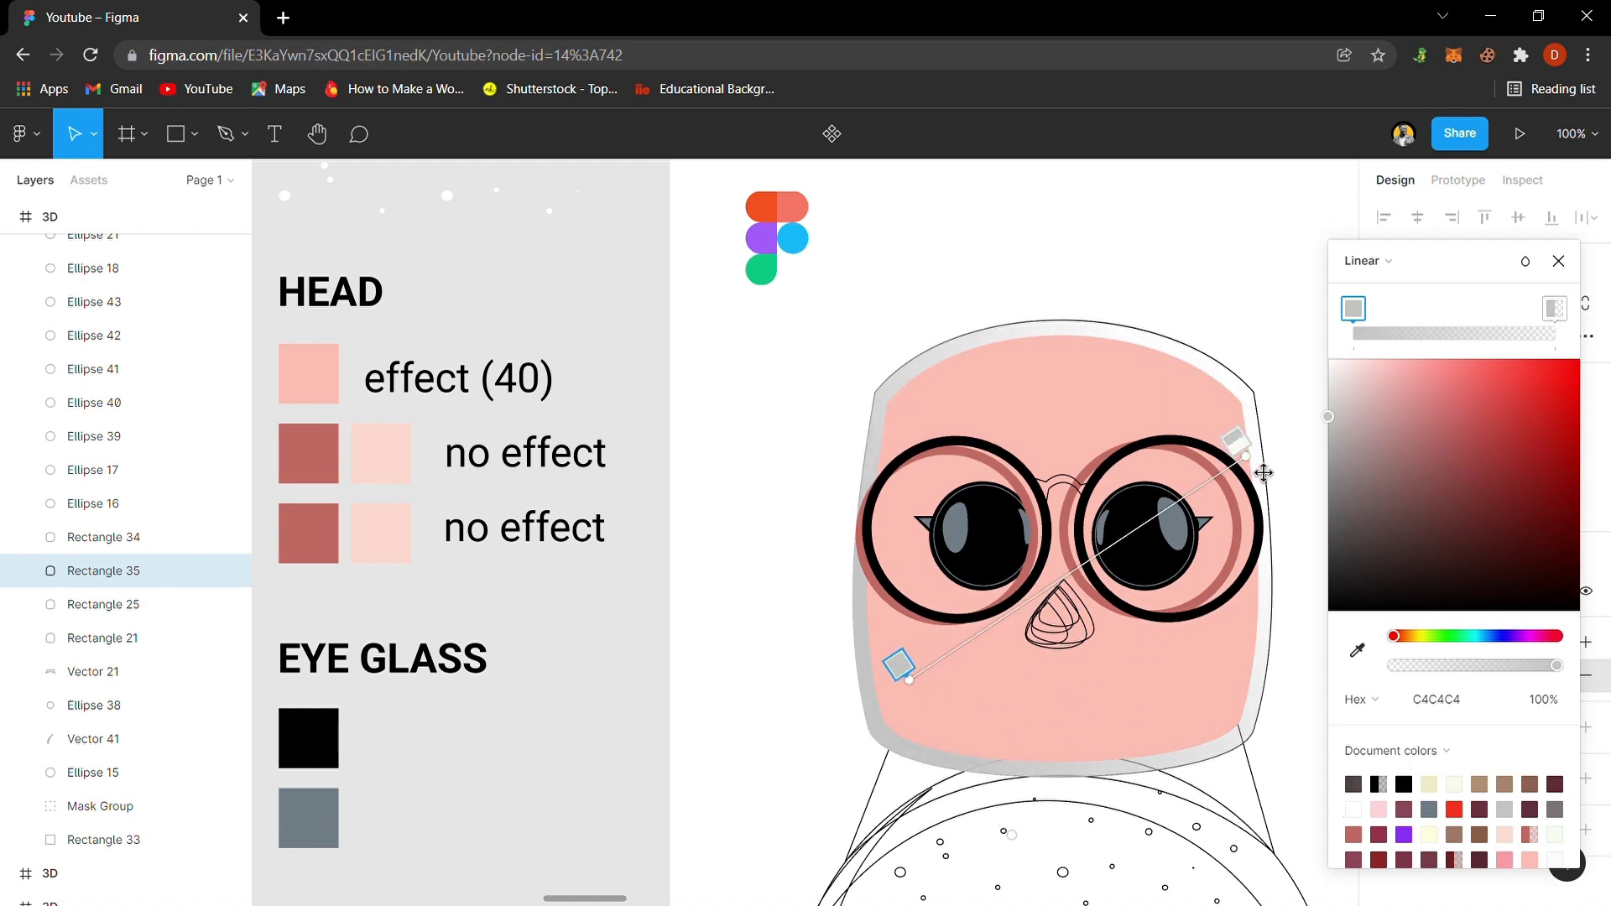
pyautogui.moveTo(926, 695); pyautogui.dragTo(896, 664)
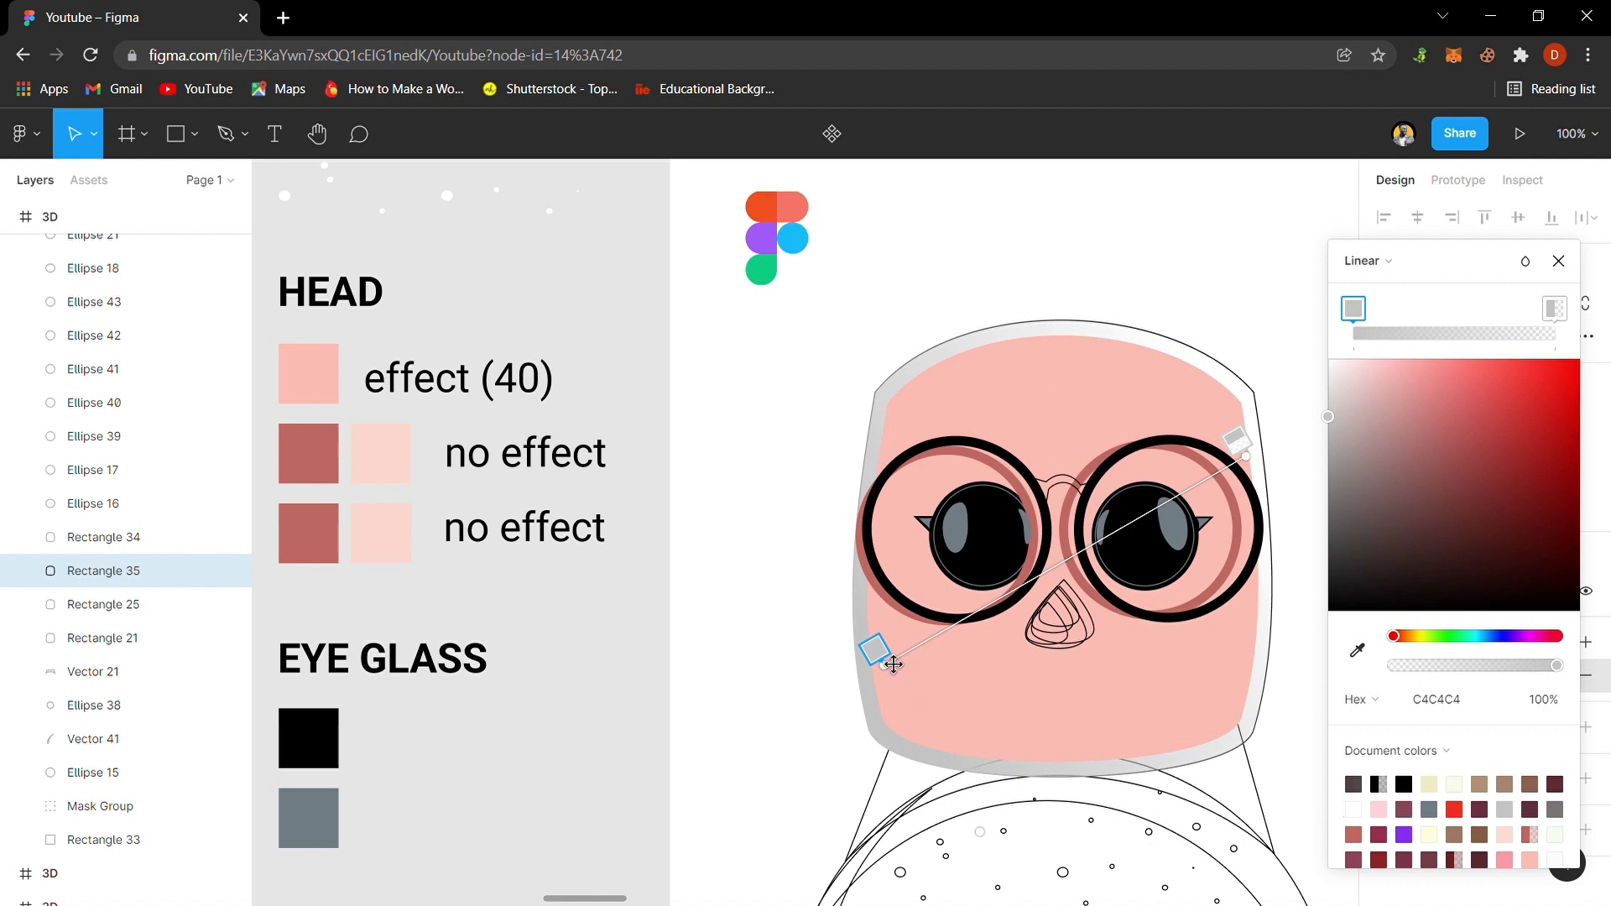
# - Set Rectangle 35's gradient stops to rose BD6861 and light pink FCD8CE
pyautogui.press('i')
pyautogui.click(306, 464)
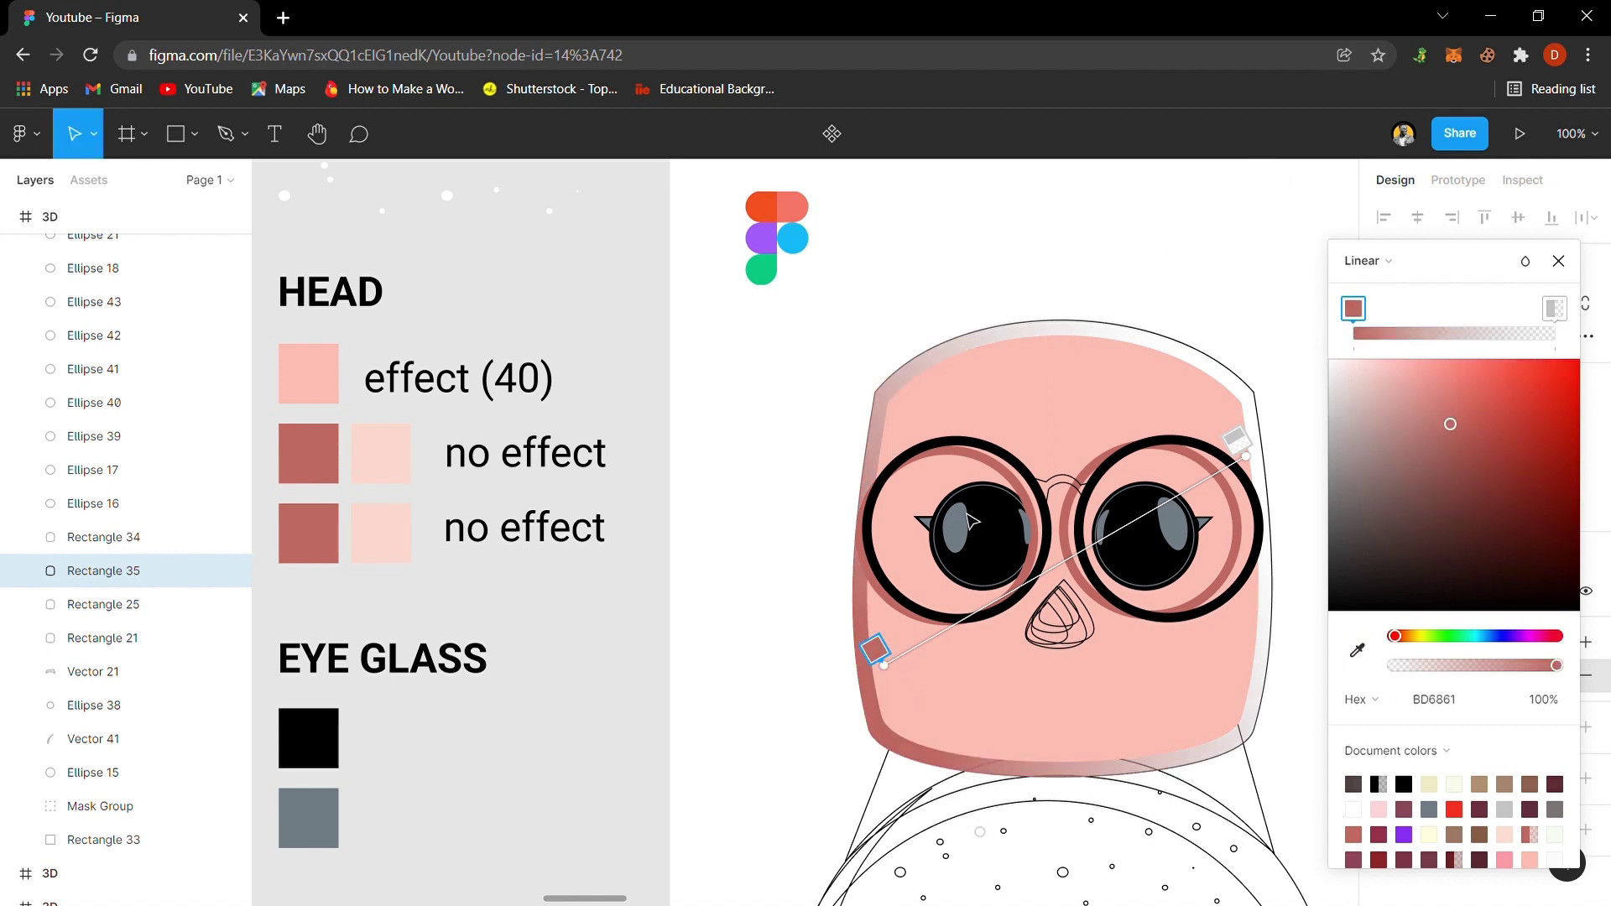
pyautogui.click(1236, 440)
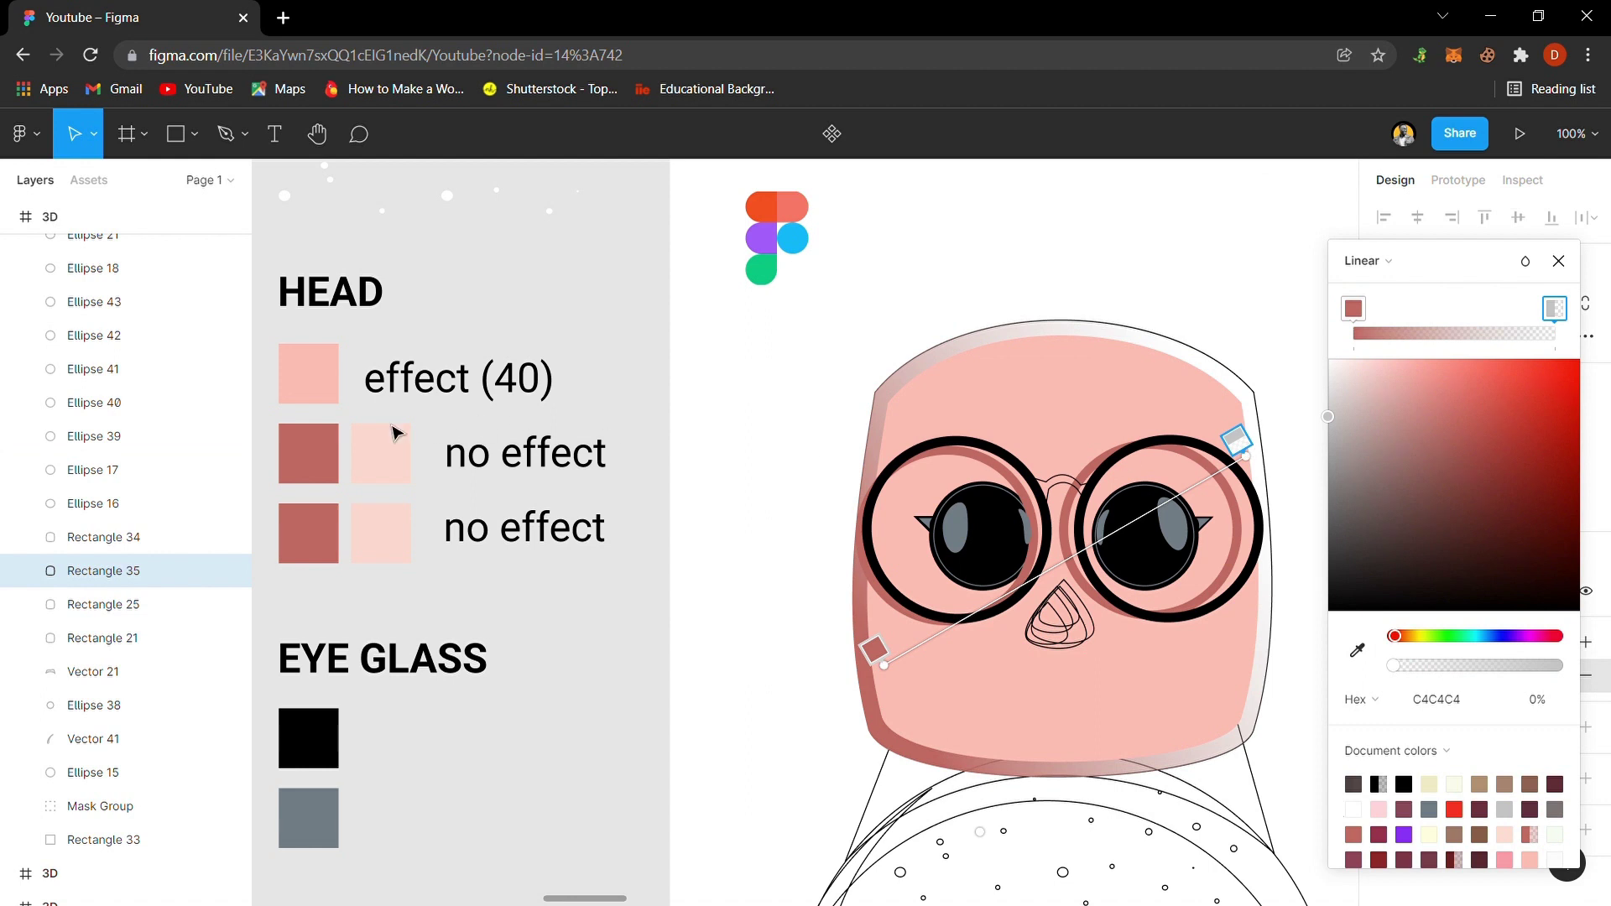
pyautogui.press('i')
pyautogui.click(393, 462)
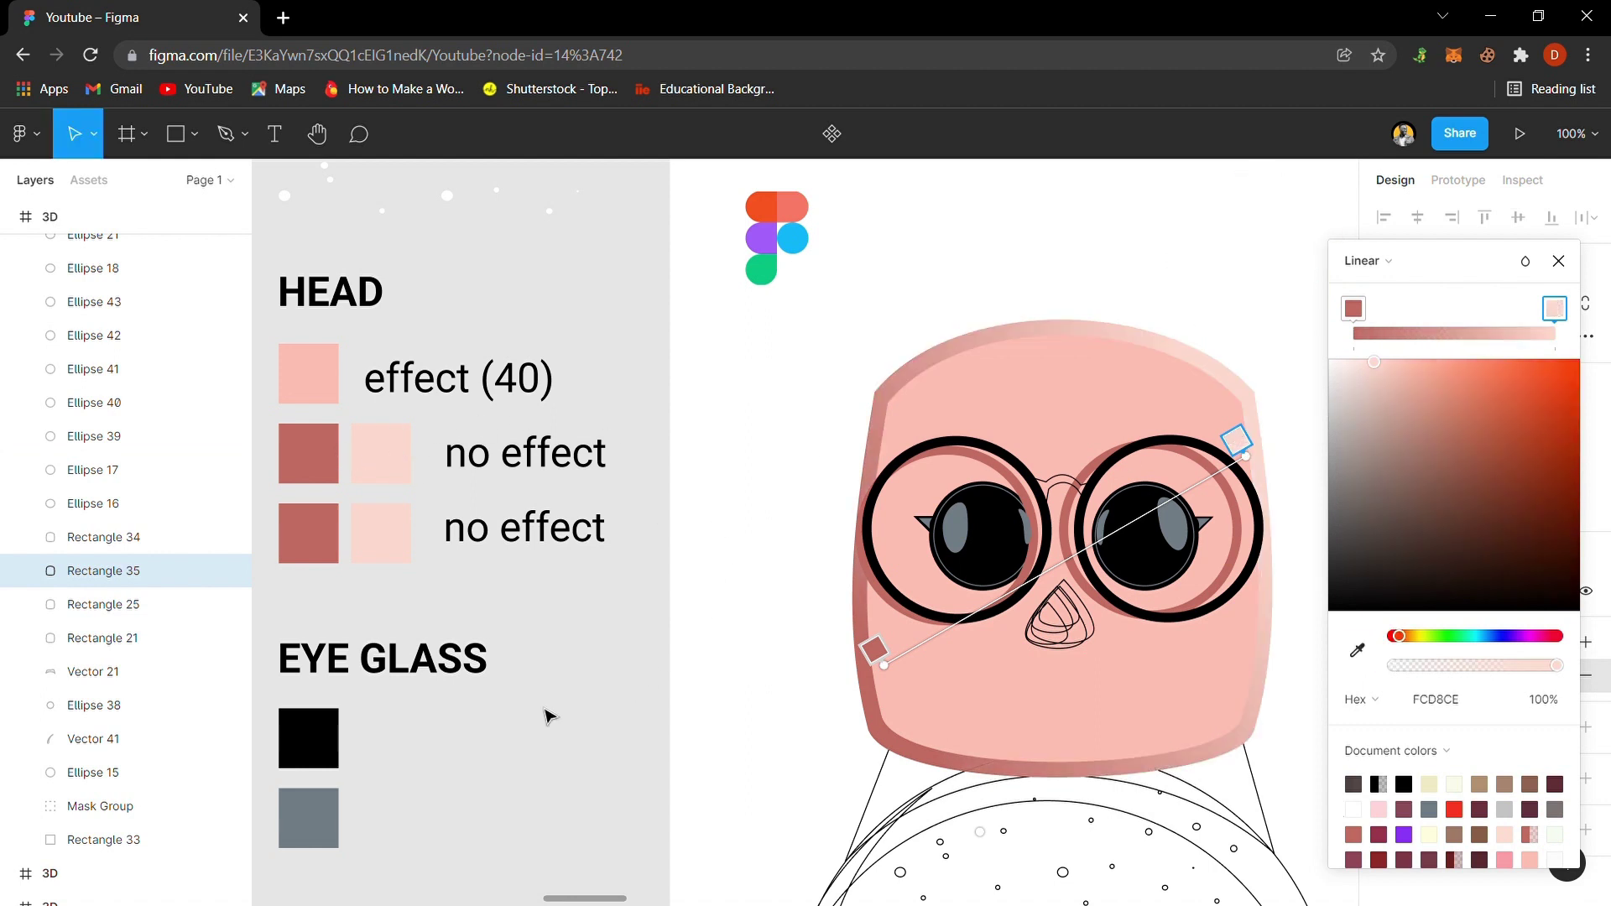
pyautogui.click(1567, 262)
pyautogui.click(780, 614)
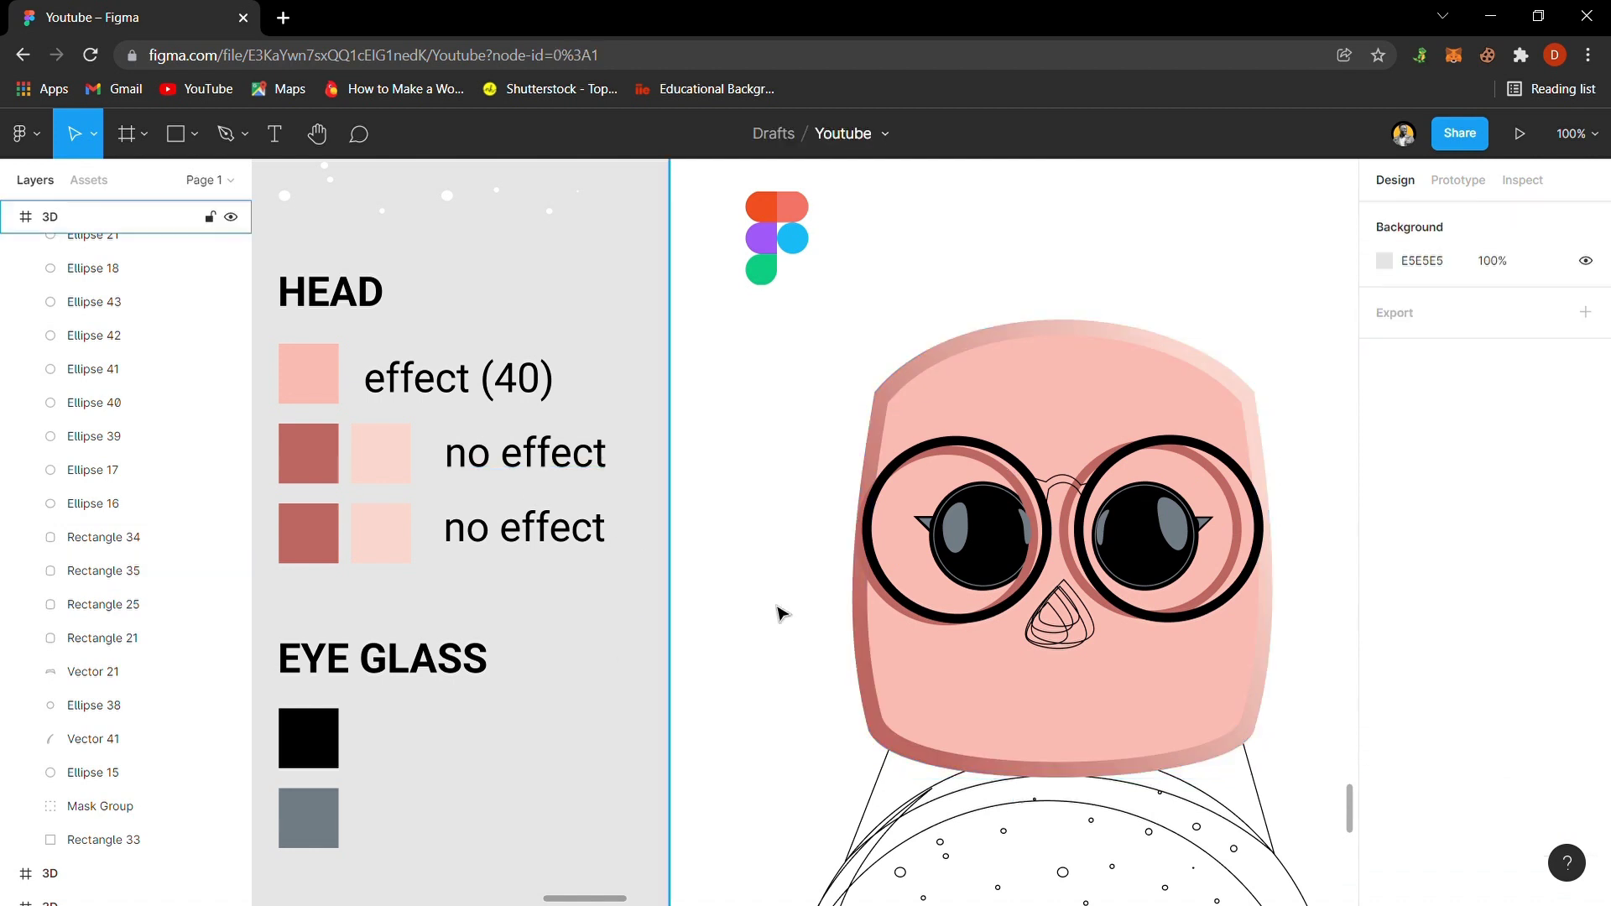
# - Send Rectangle 35 below Rectangle 25 in the layer stack
pyautogui.click(1266, 731)
pyautogui.hotkey('ctrl', '[')
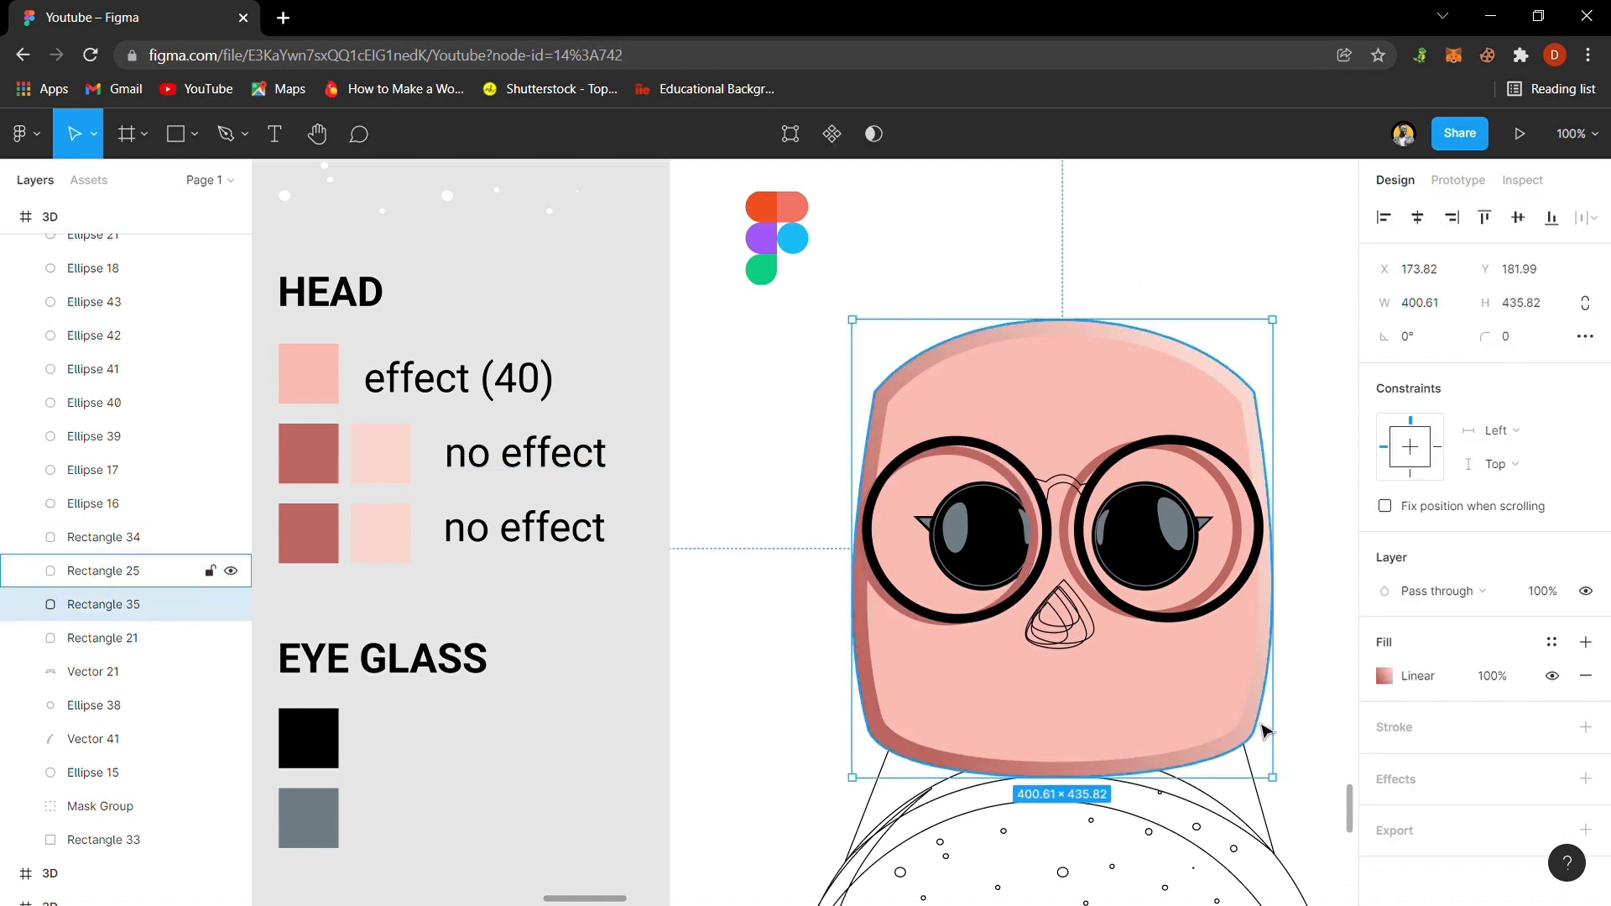
pyautogui.click(1267, 731)
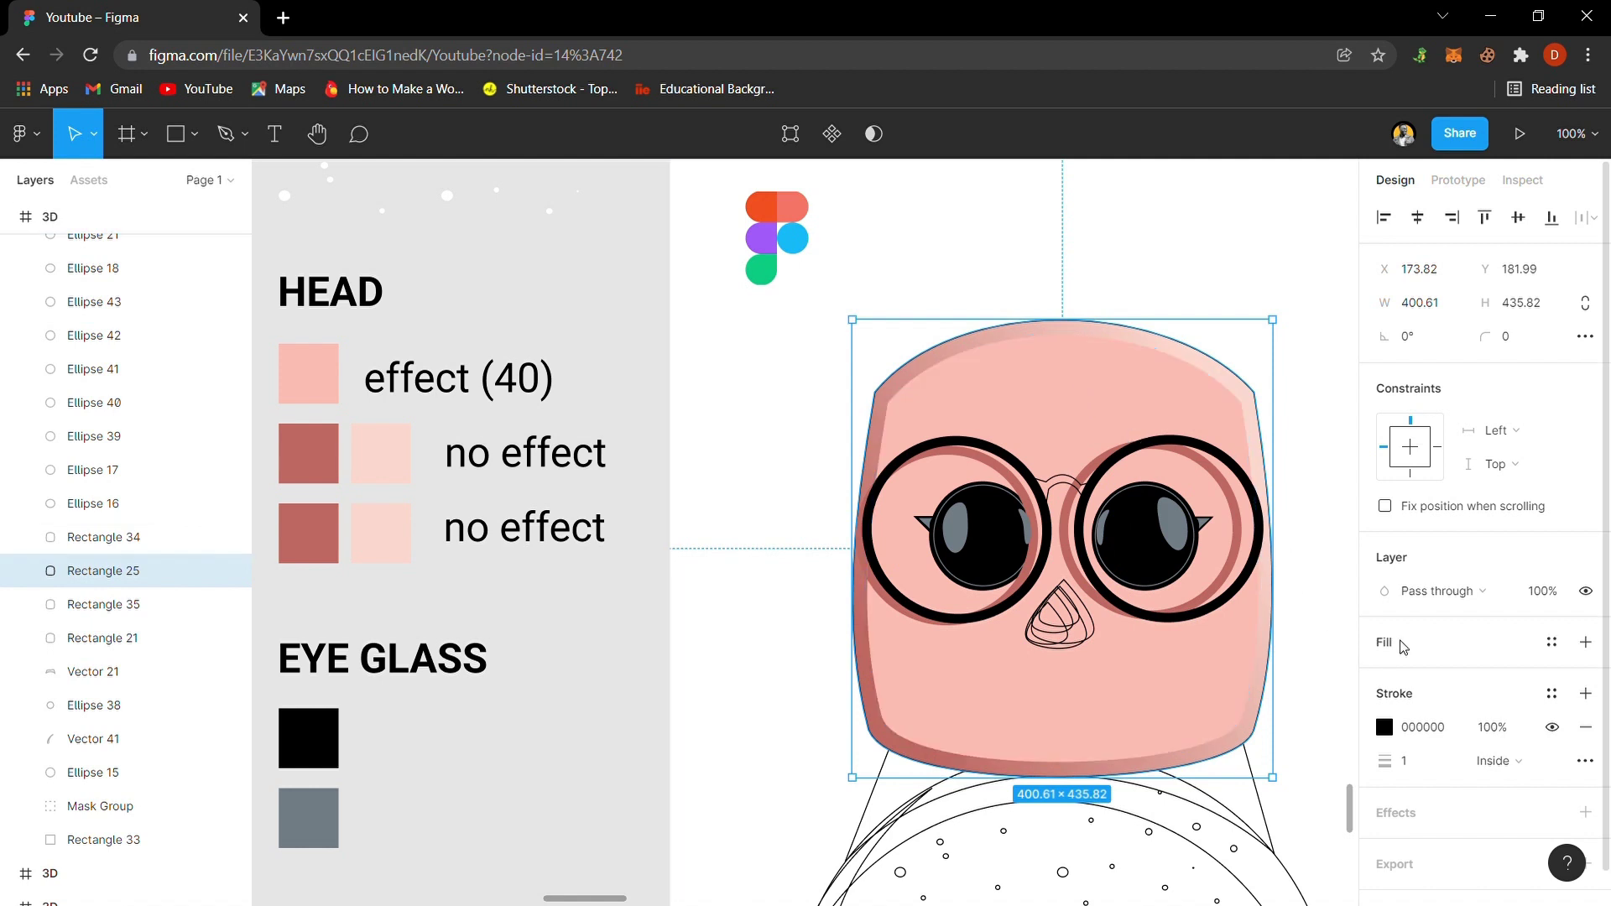
# - Give Rectangle 25 a horizontal linear gradient fill and remove its black stroke
pyautogui.click(1403, 643)
pyautogui.click(1585, 760)
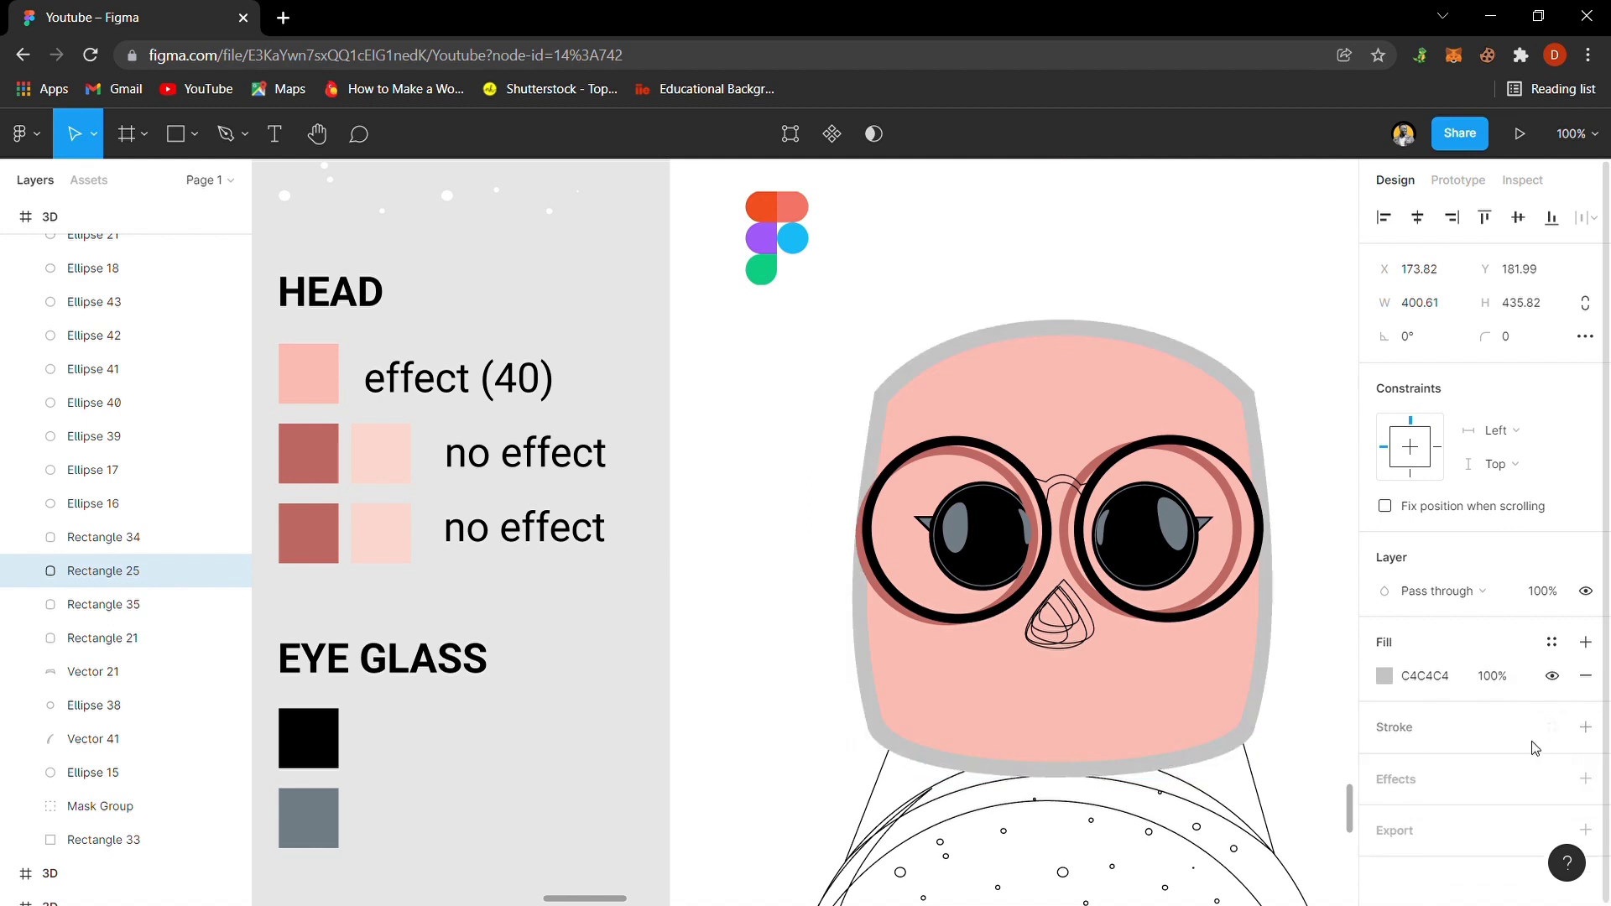
pyautogui.click(1384, 676)
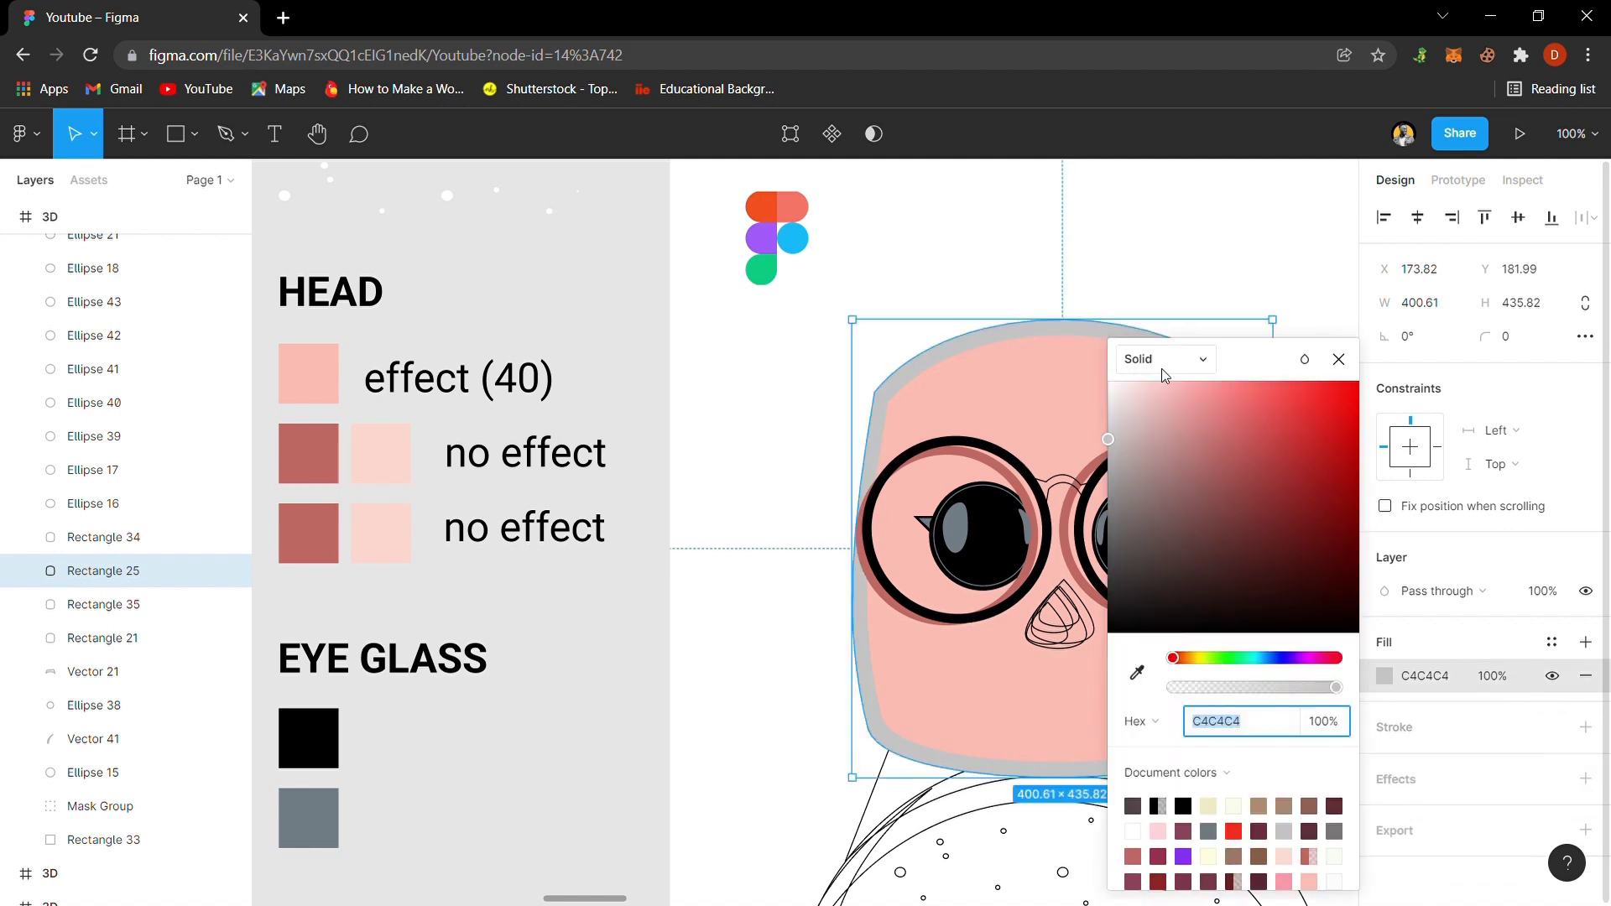
pyautogui.moveTo(1250, 369); pyautogui.dragTo(1443, 329)
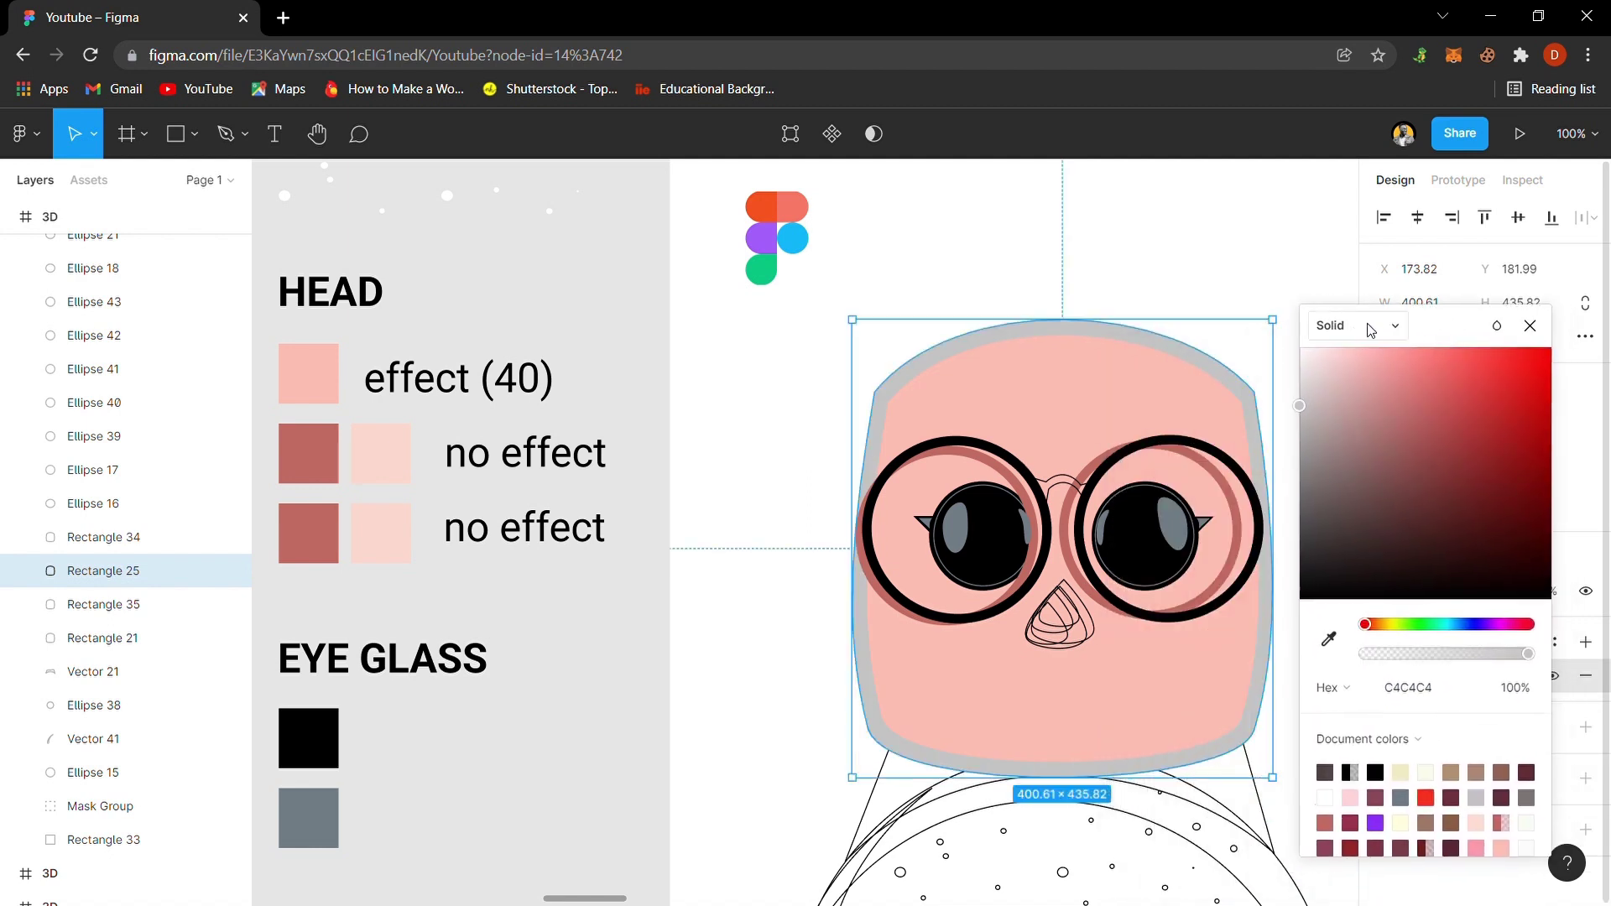
pyautogui.click(1363, 328)
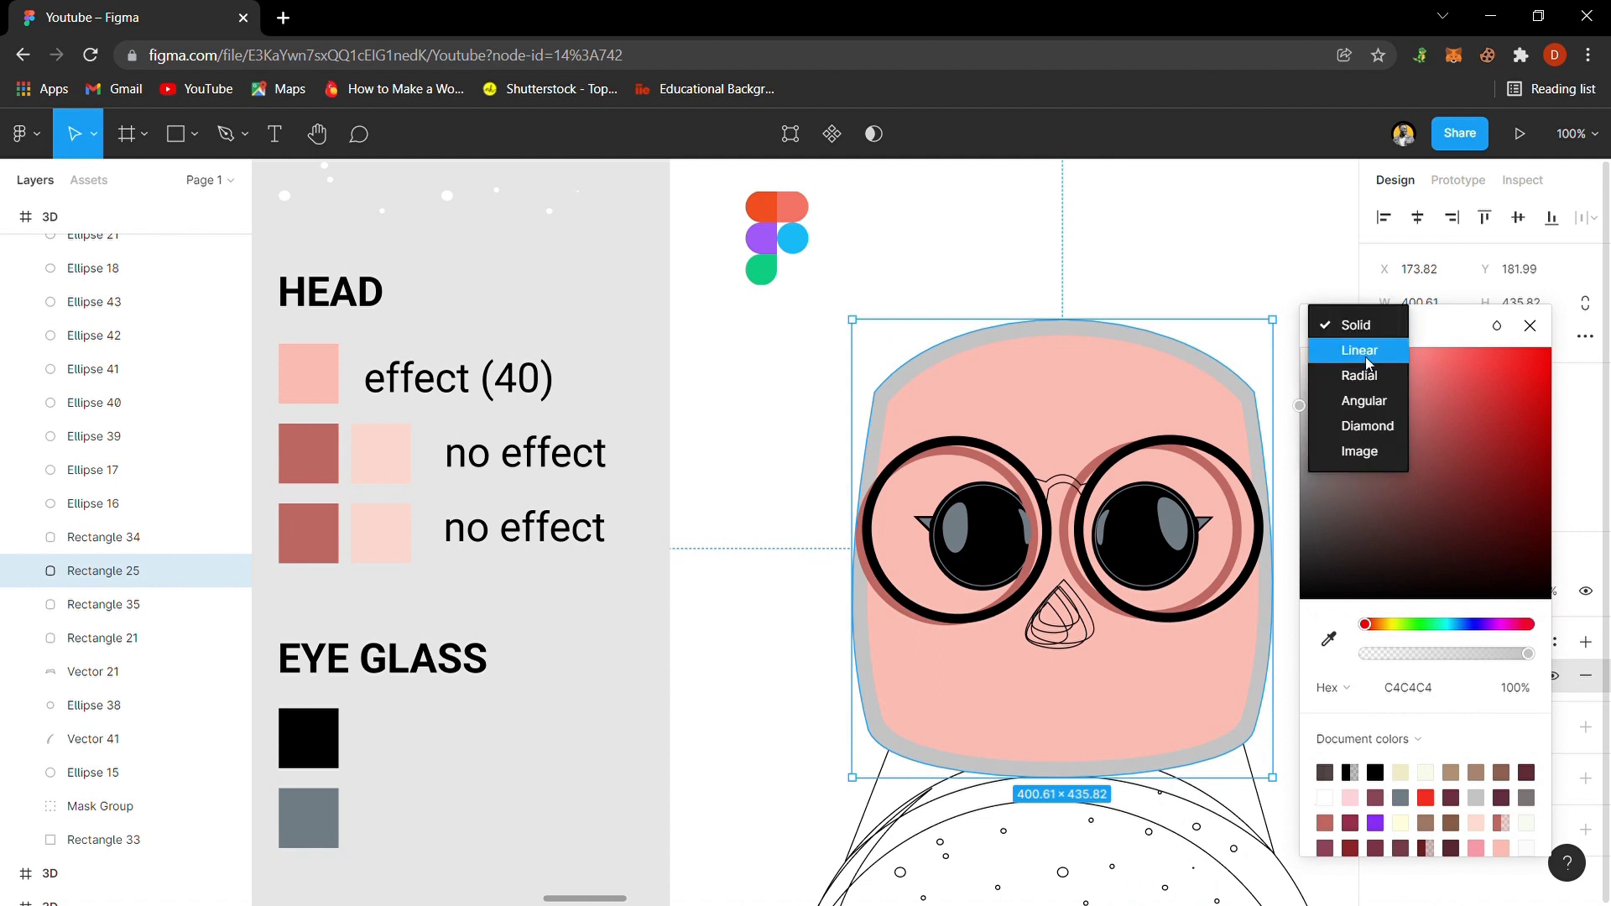
pyautogui.click(1366, 356)
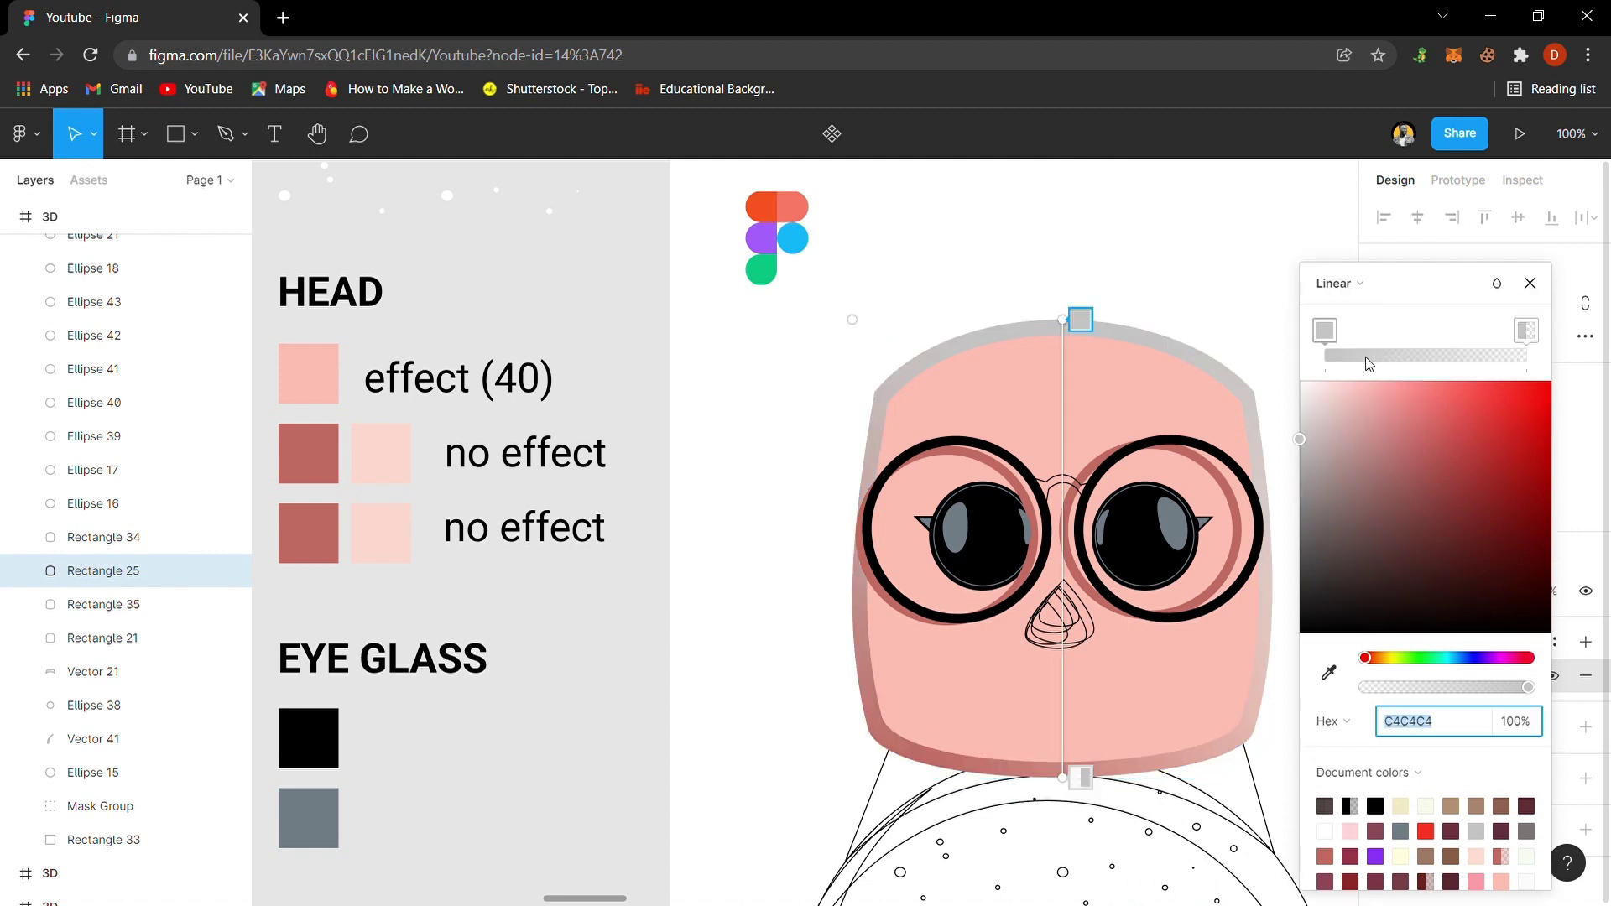
pyautogui.moveTo(1007, 767); pyautogui.dragTo(849, 579)
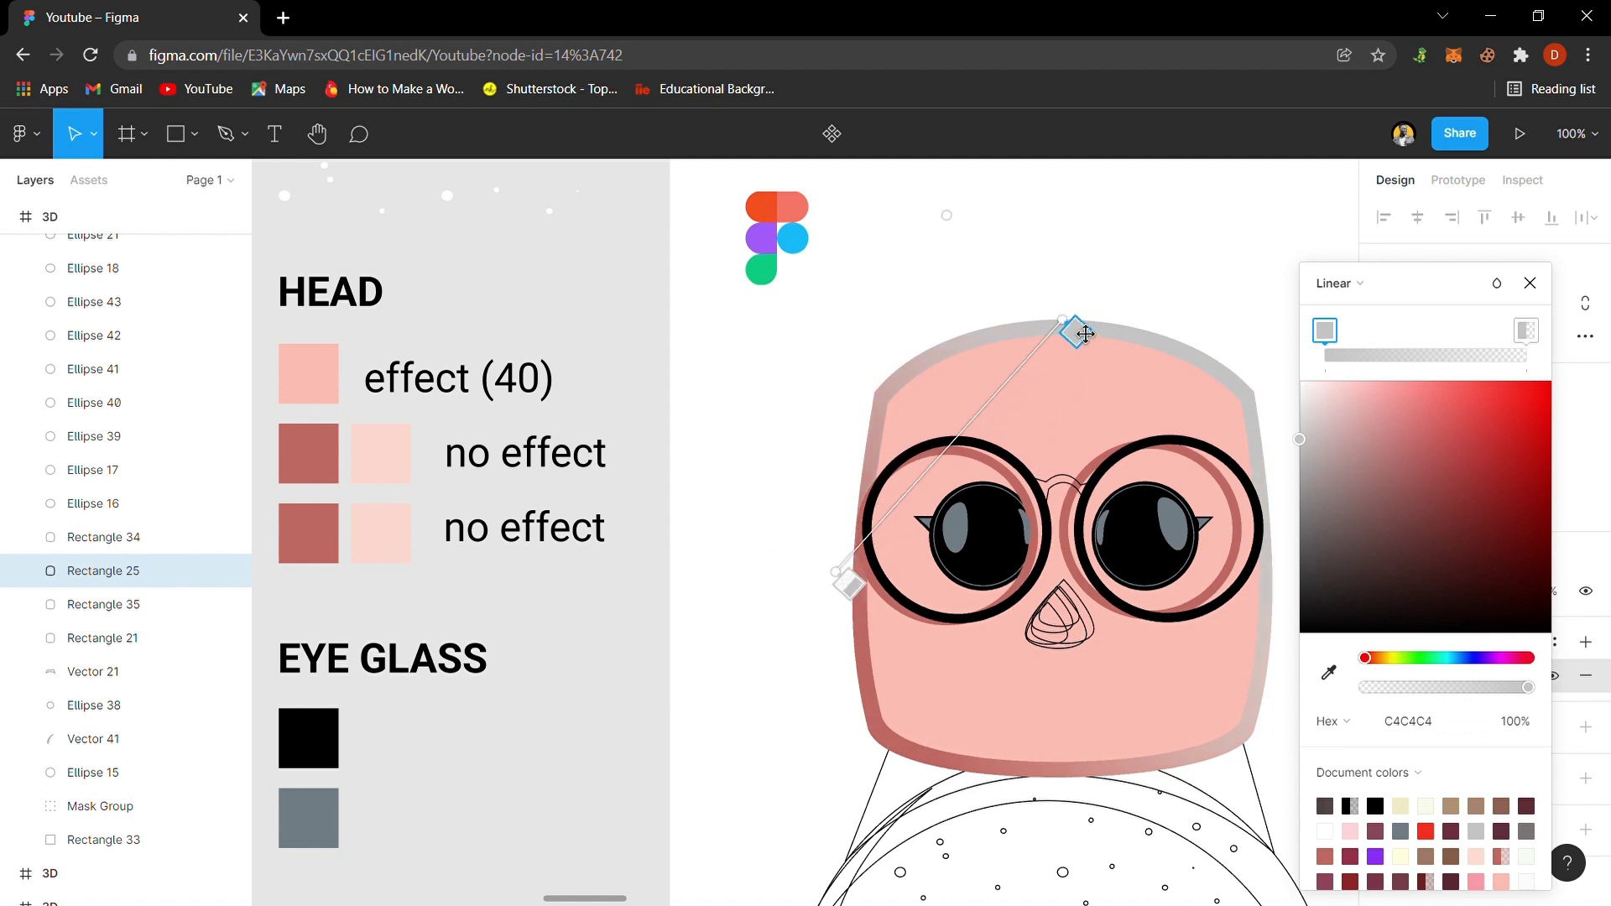
pyautogui.moveTo(1076, 332)
pyautogui.mouseDown()
pyautogui.moveTo(1279, 600)
pyautogui.moveTo(1296, 564)
pyautogui.moveTo(1277, 547)
pyautogui.moveTo(1273, 566)
pyautogui.mouseUp()
# - Colour Rectangle 25's gradient from rose BD6861 on the left to pale pink FBD8CE
pyautogui.click(858, 611)
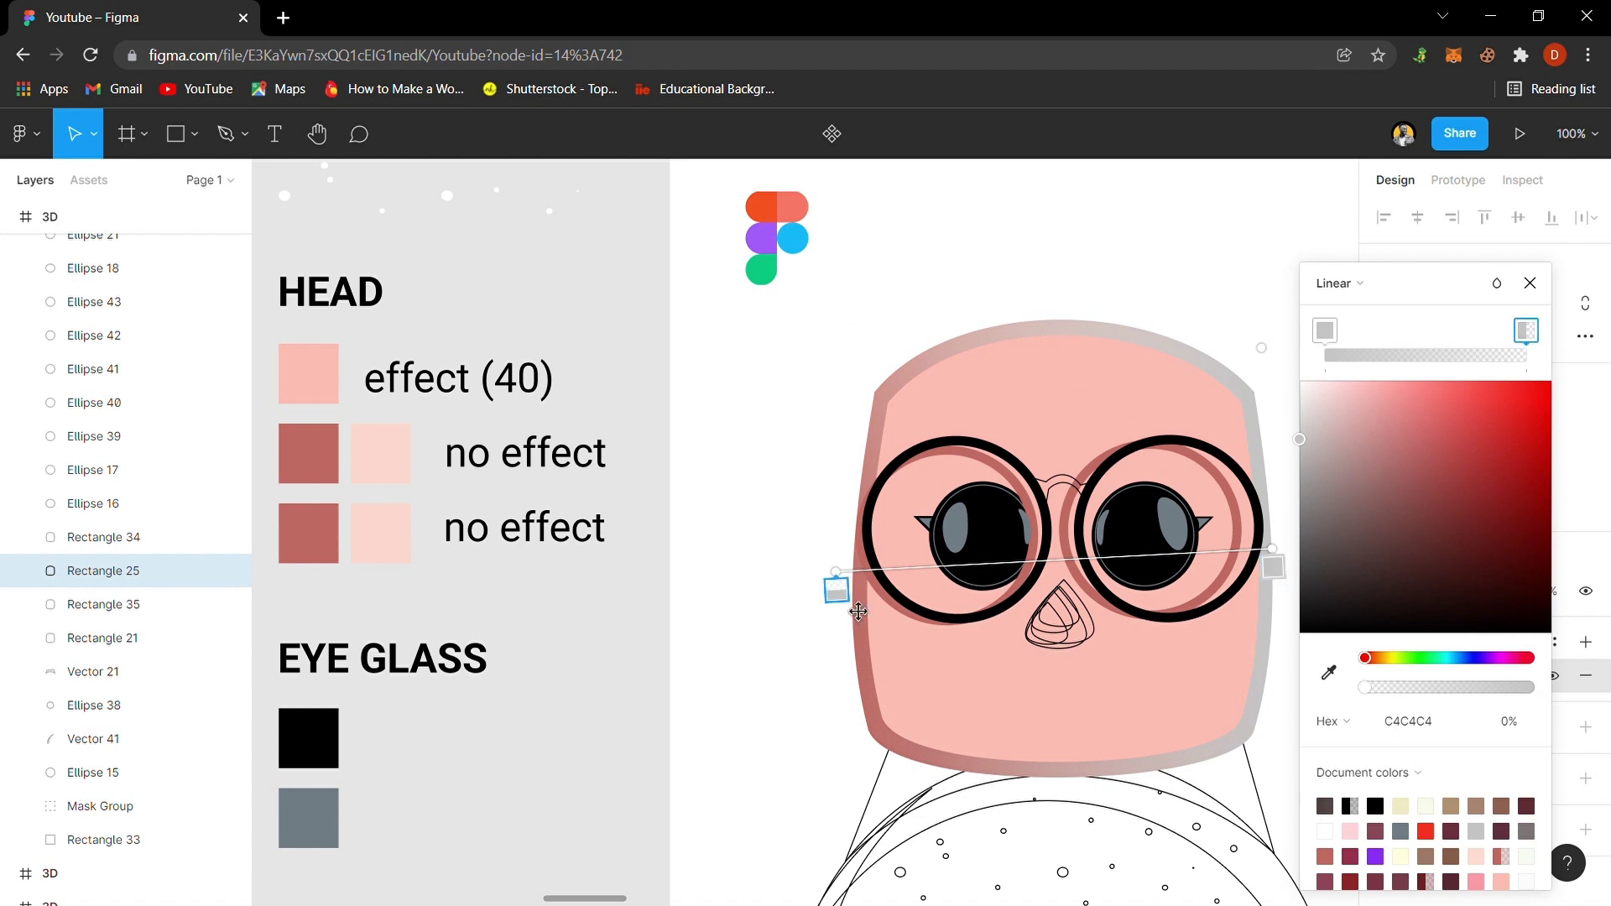
pyautogui.press('i')
pyautogui.click(315, 550)
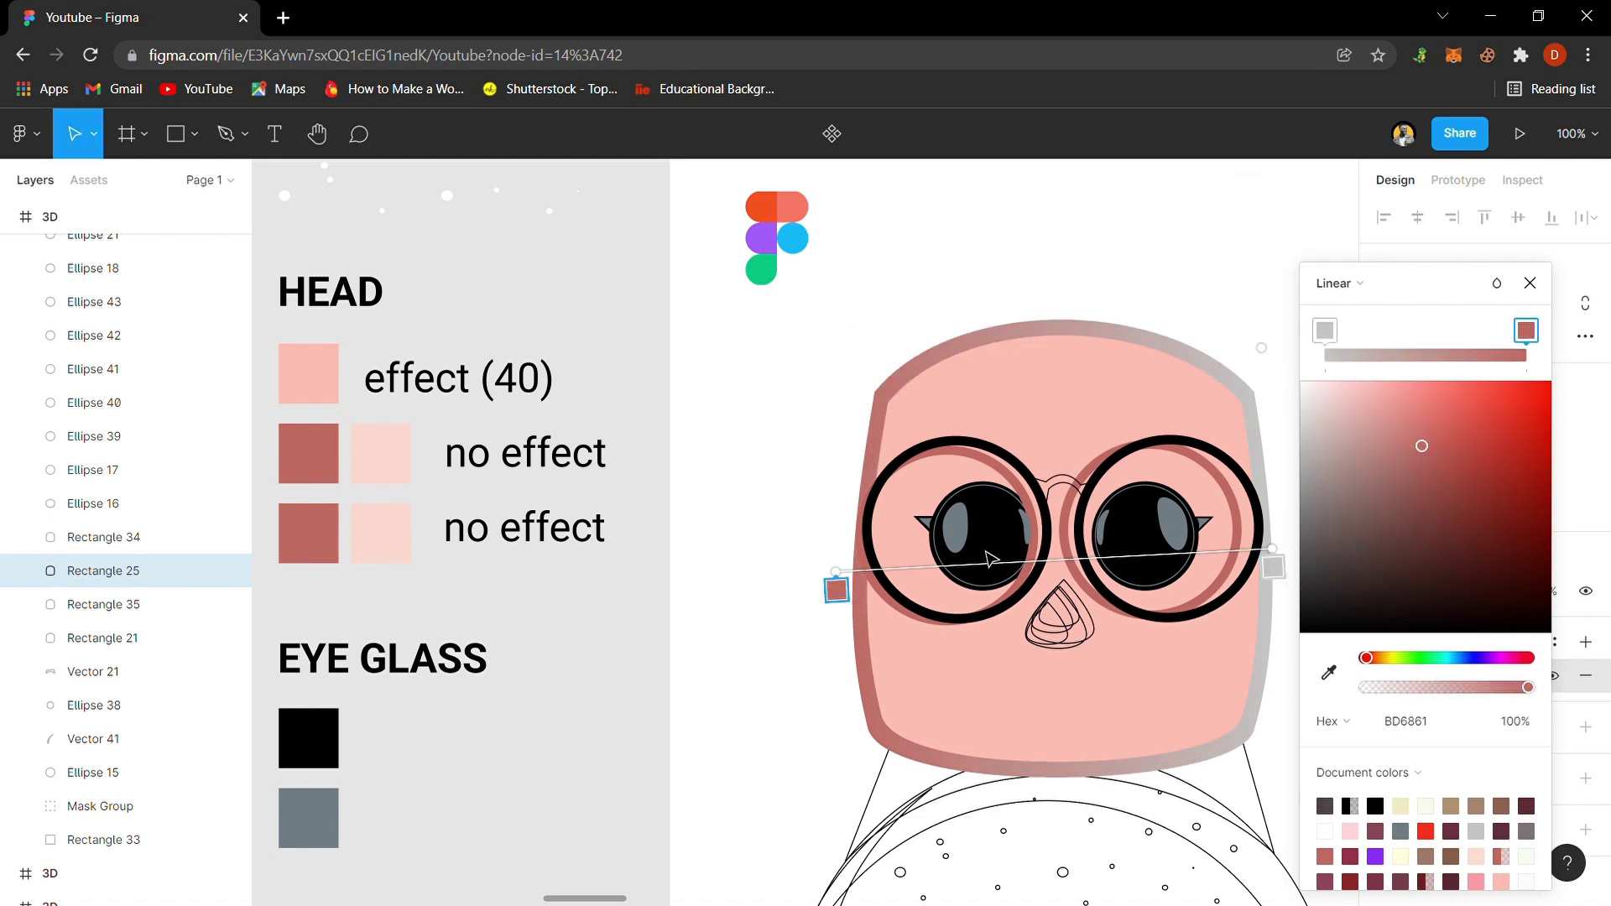
pyautogui.click(1274, 570)
pyautogui.press('i')
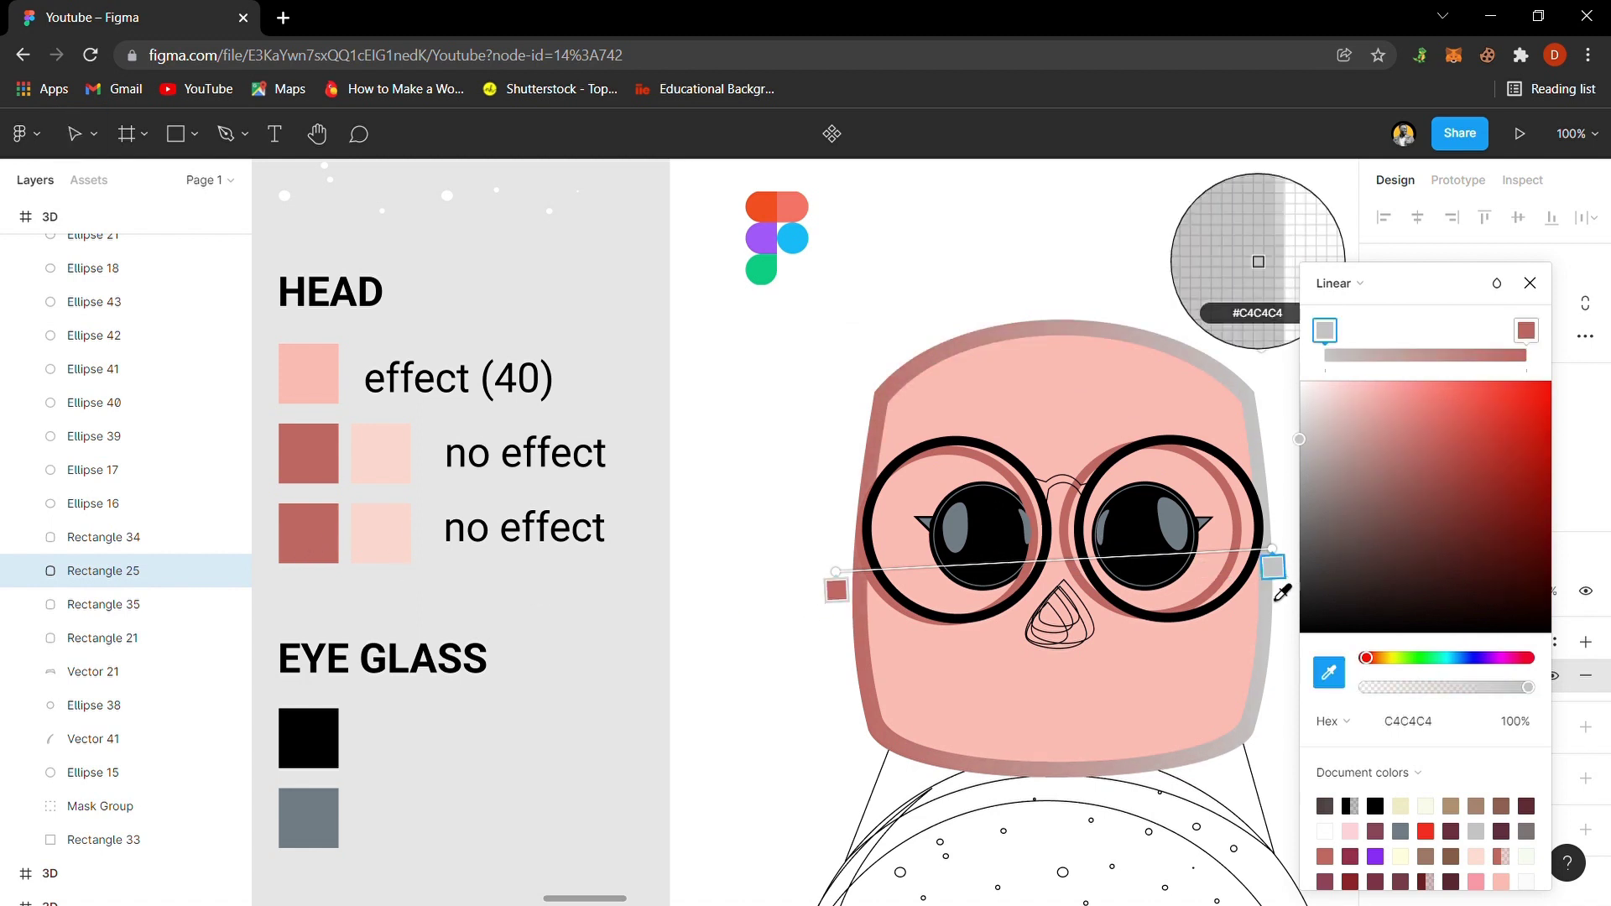
pyautogui.click(397, 565)
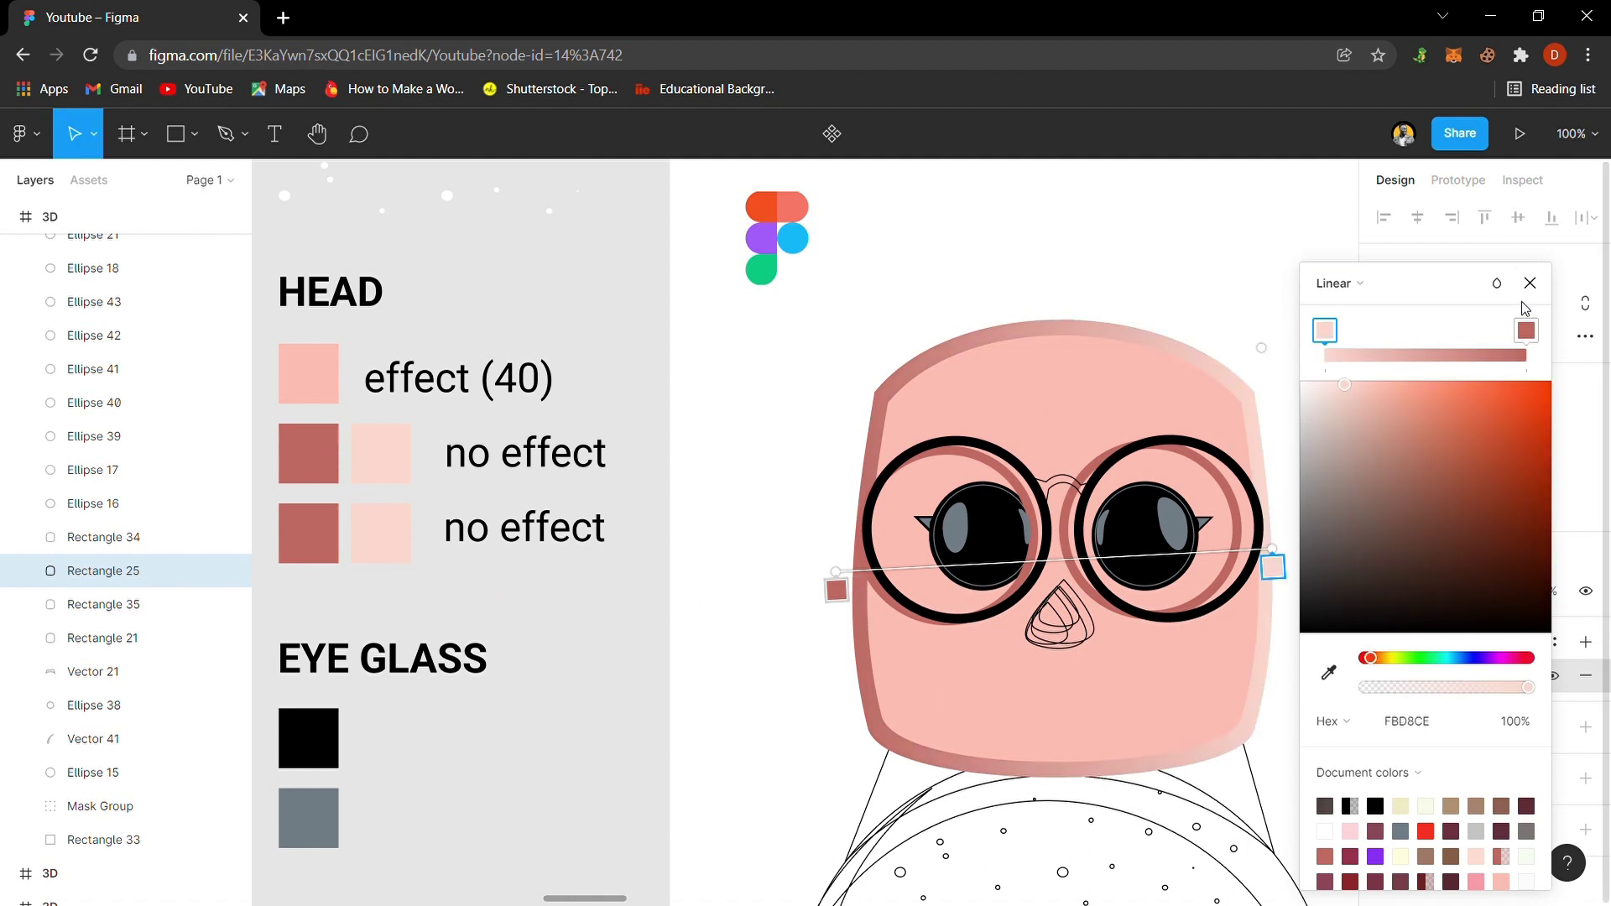
pyautogui.press('Escape')
pyautogui.click(809, 629)
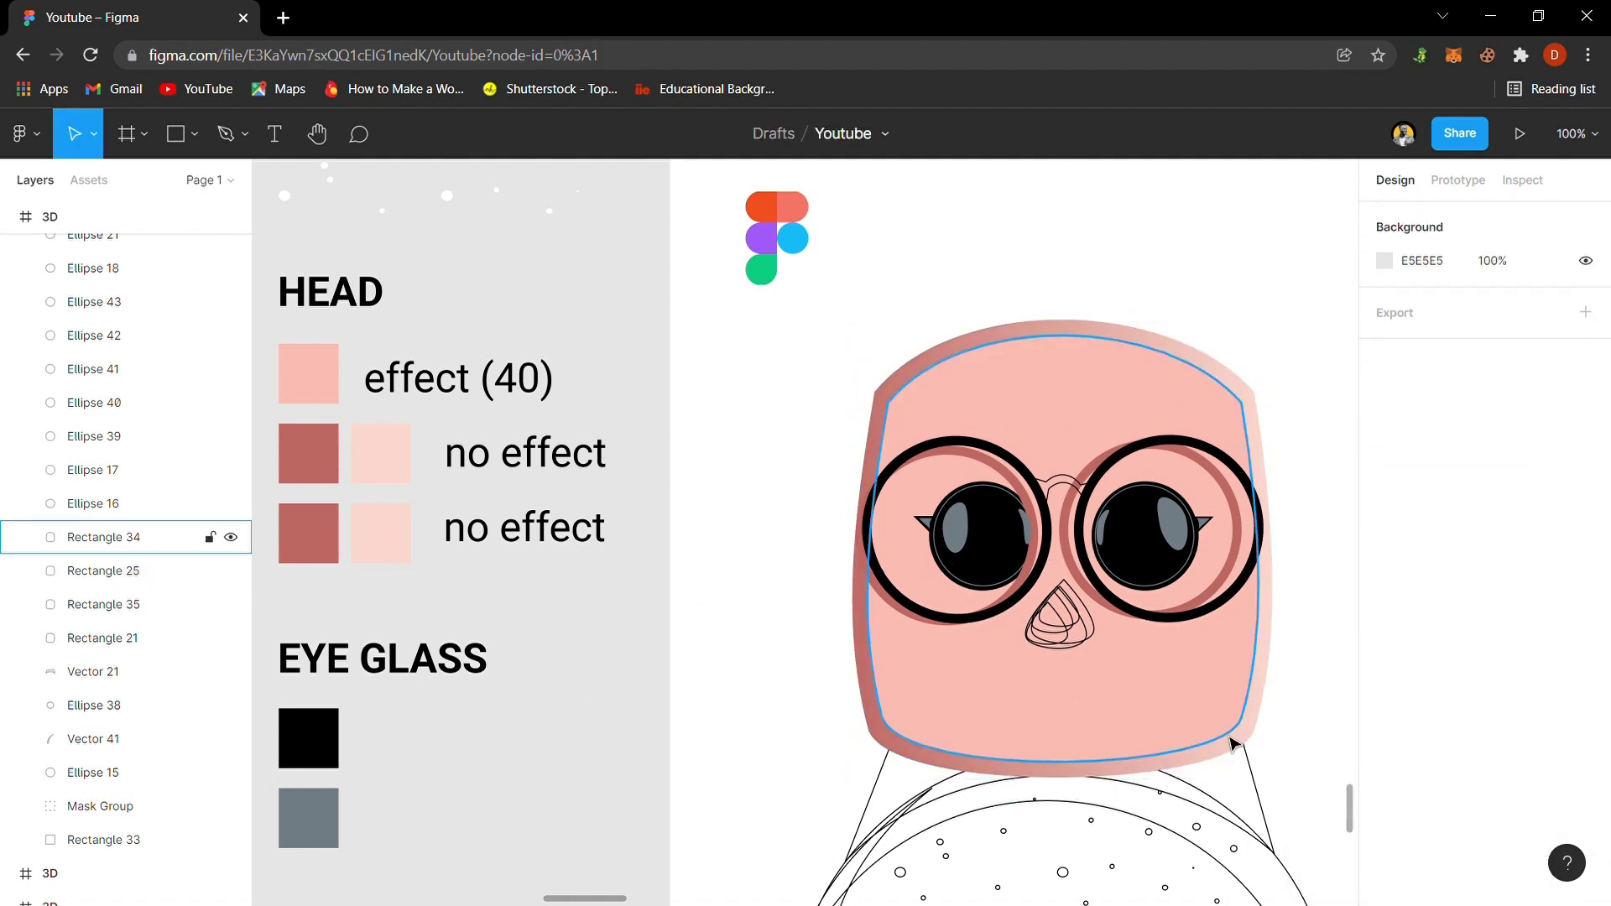
# - Fill the glasses bridge Vector 4 solid black and remove its outline
pyautogui.click(1062, 487)
pyautogui.click(1394, 644)
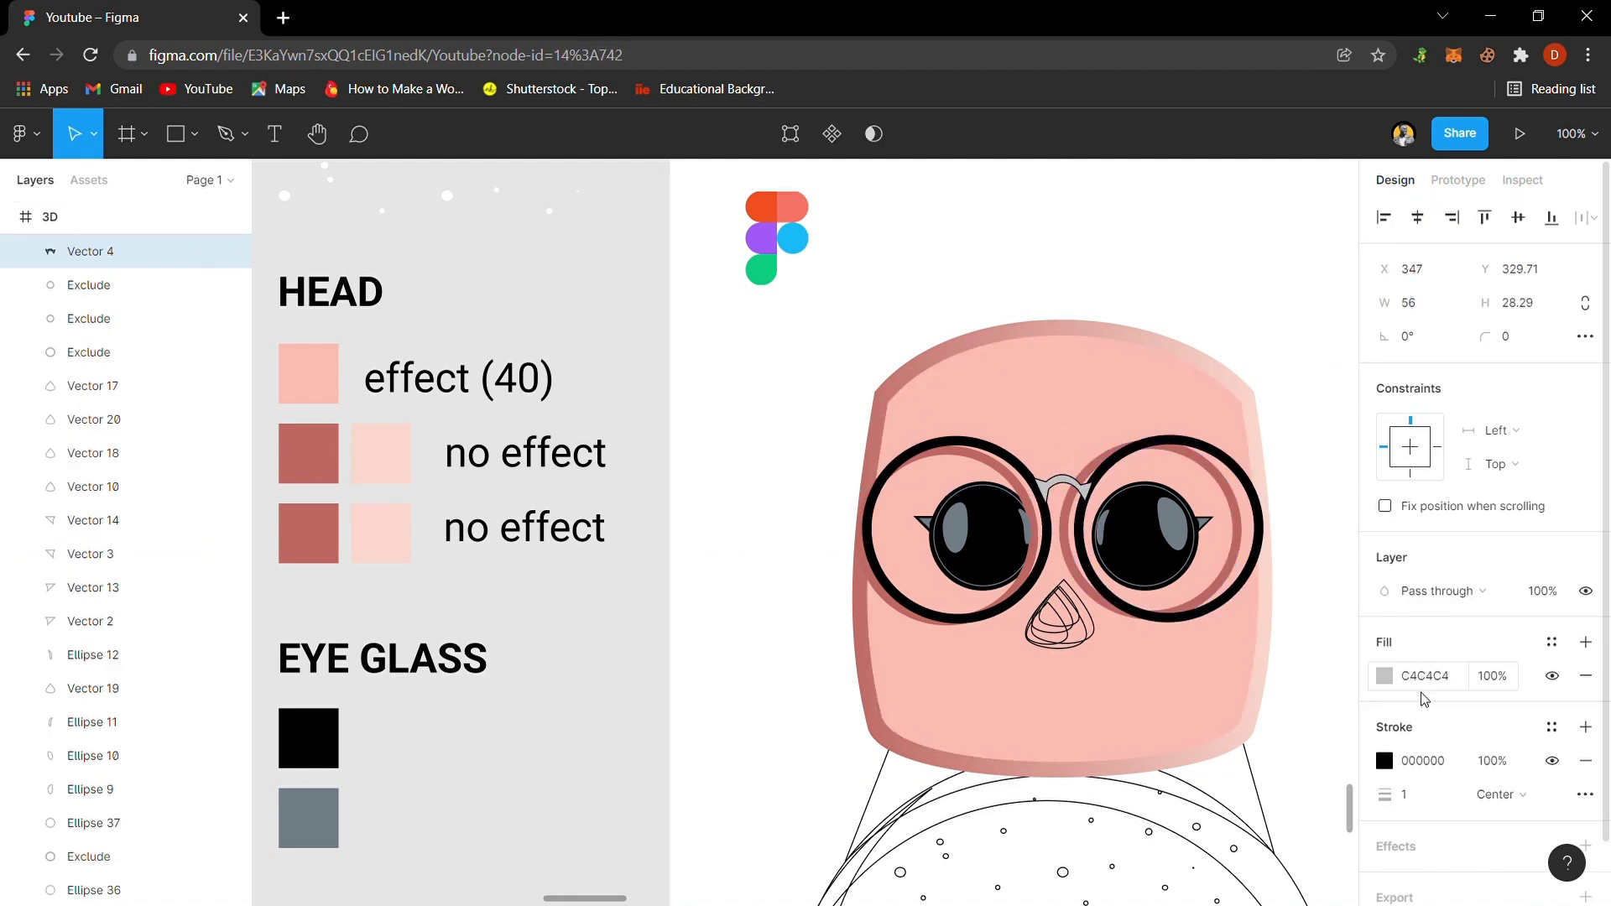
pyautogui.click(1585, 761)
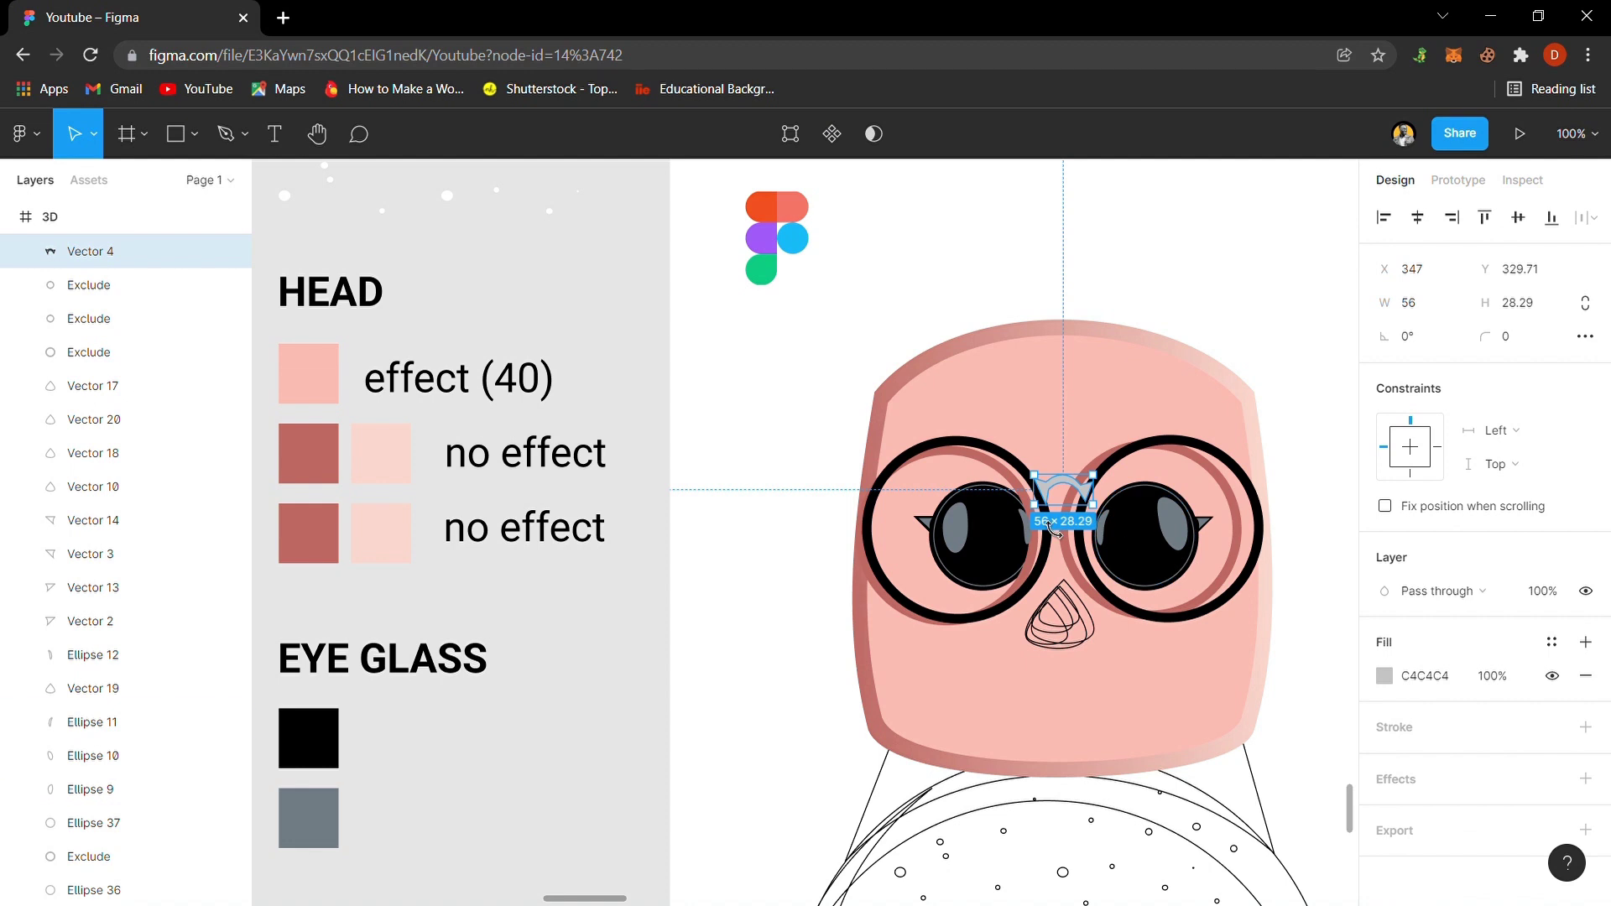
pyautogui.press('i')
pyautogui.click(1162, 585)
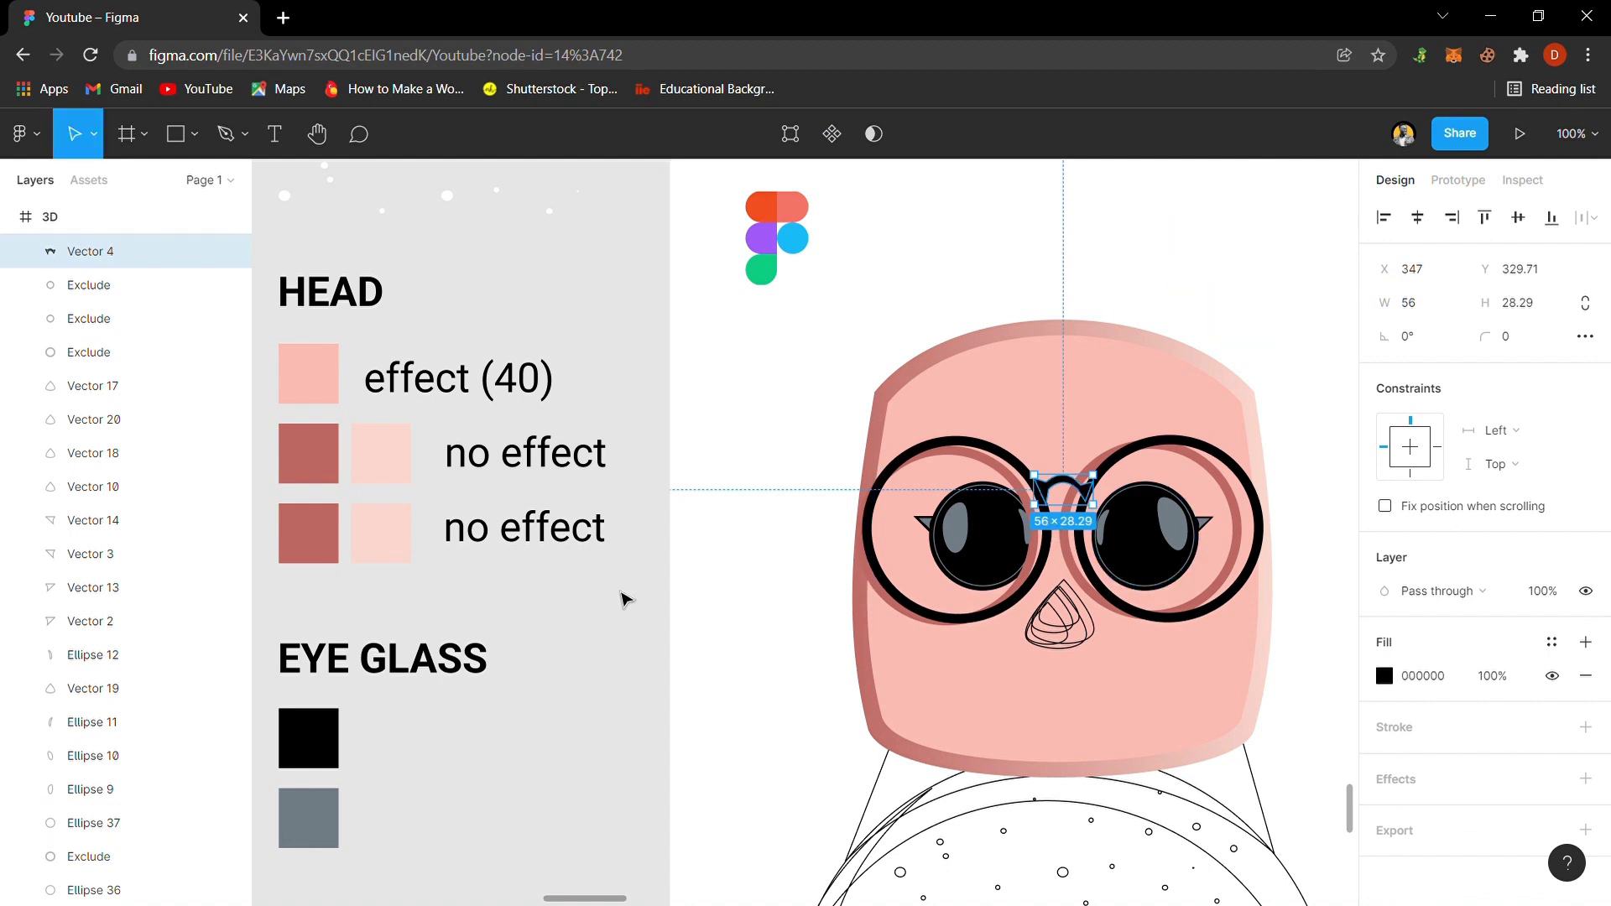
pyautogui.click(570, 649)
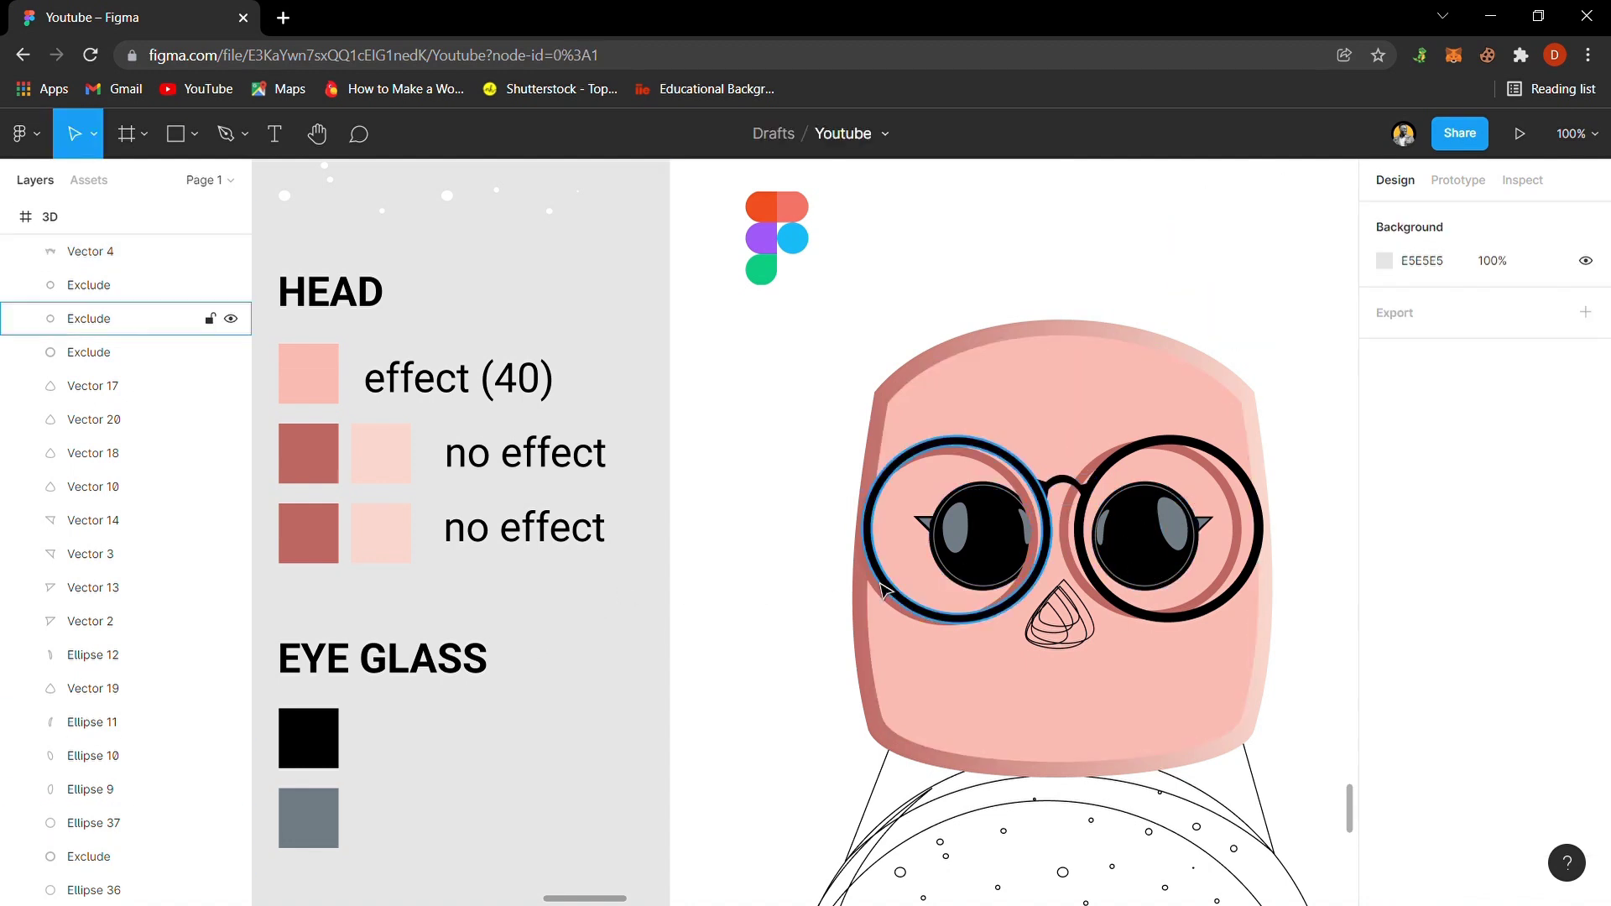
# - Nudge the head and body shapes together slightly right and down
pyautogui.scroll(-3, 924, 669)
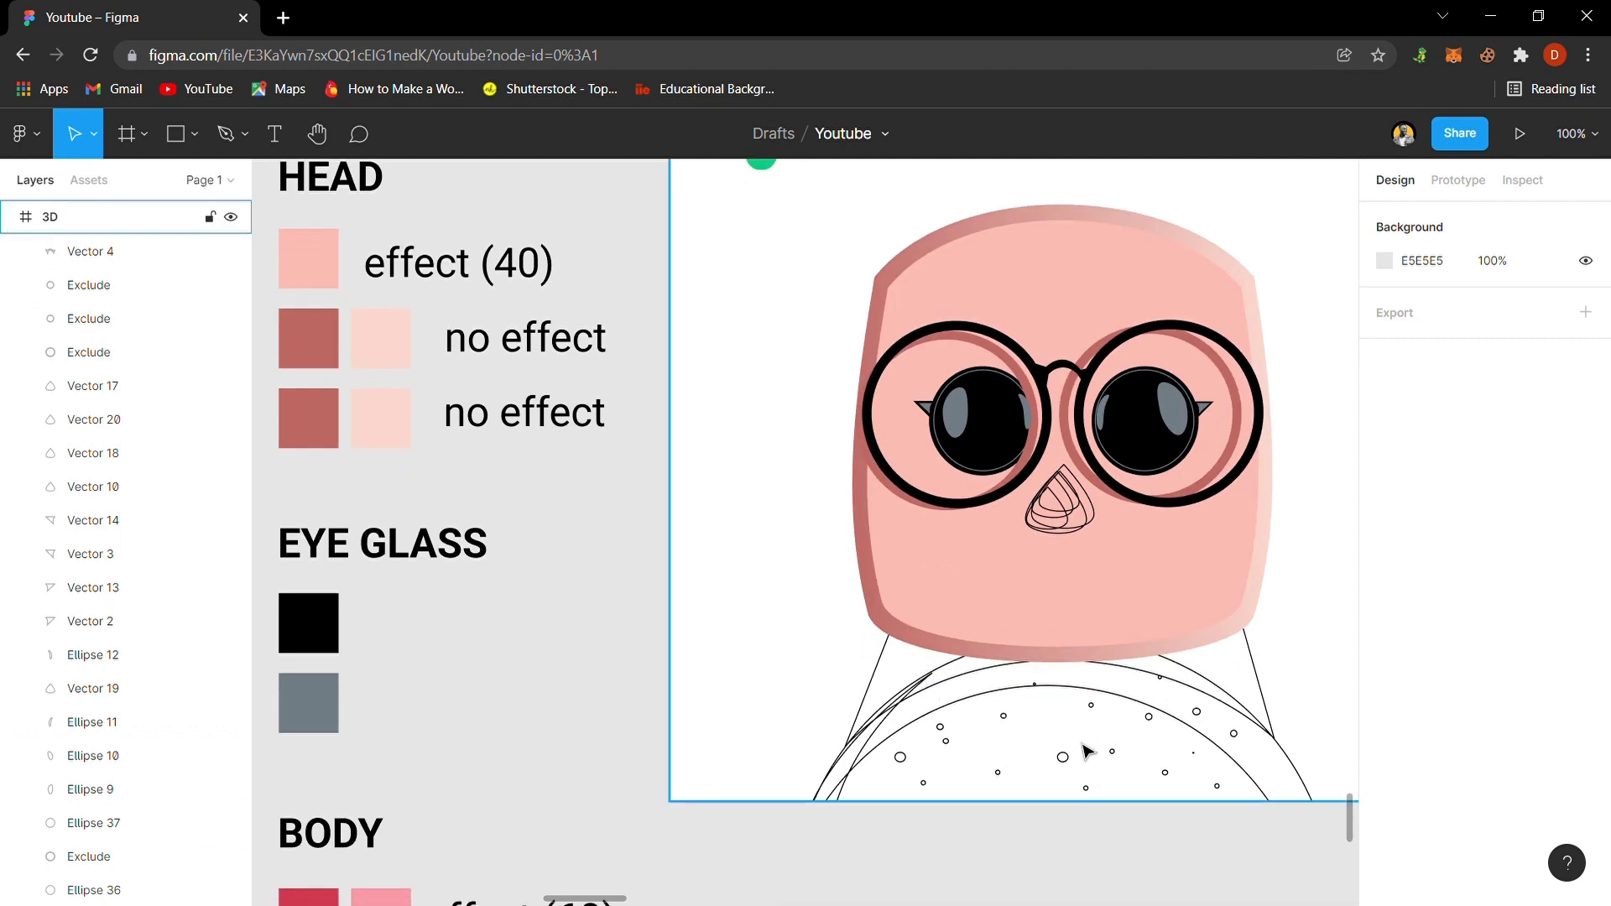
pyautogui.scroll(10, 1083, 684)
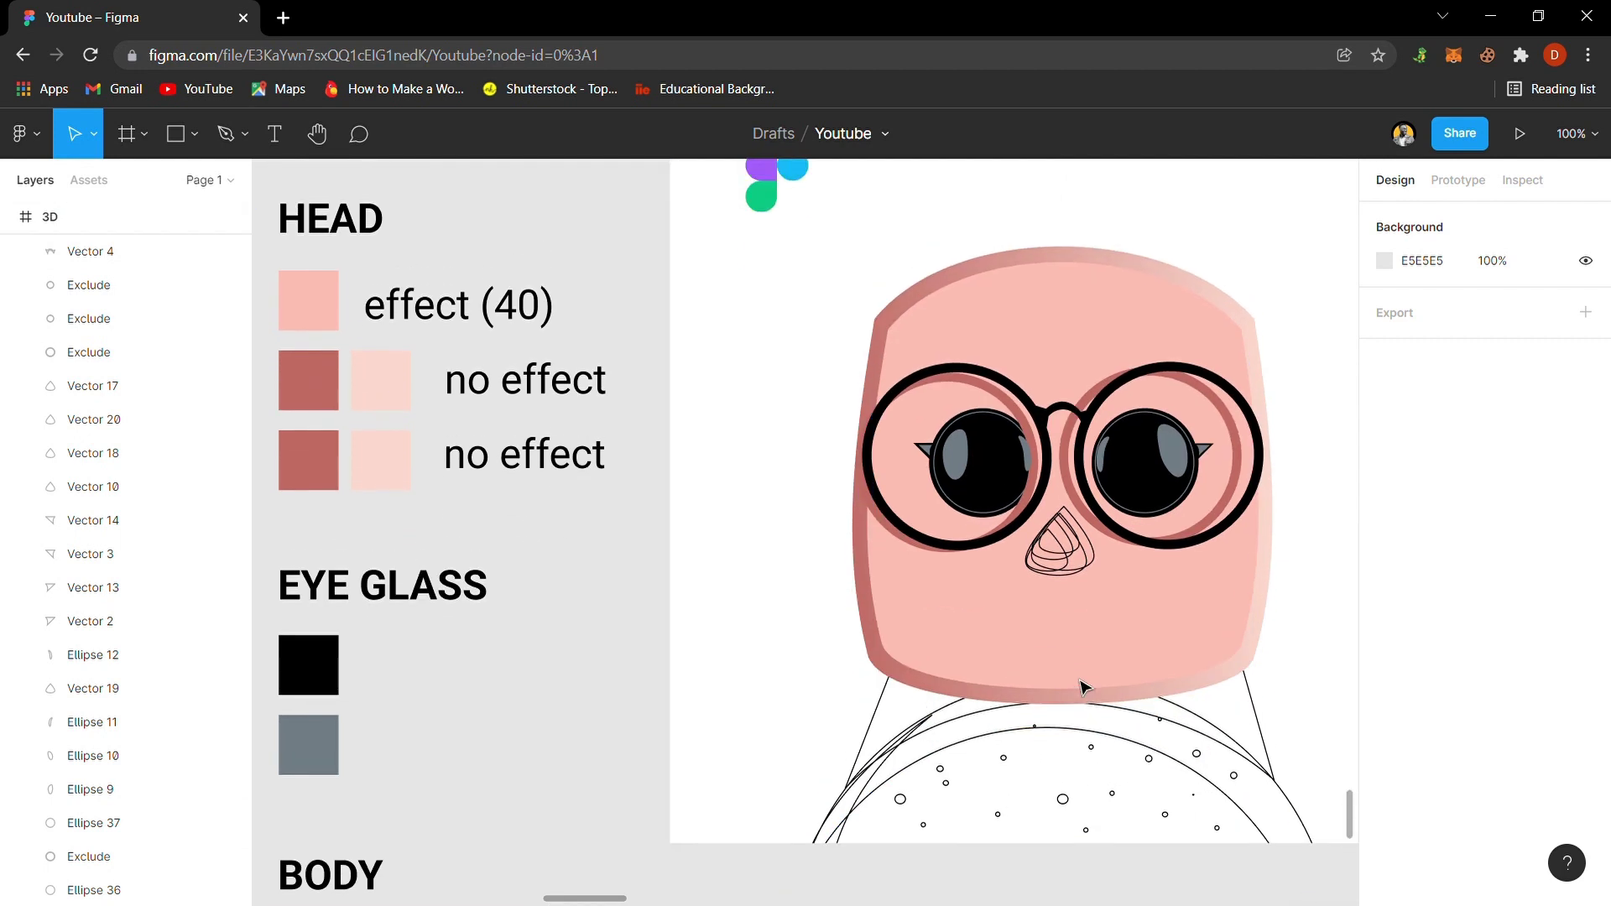
pyautogui.scroll(-9, 1082, 684)
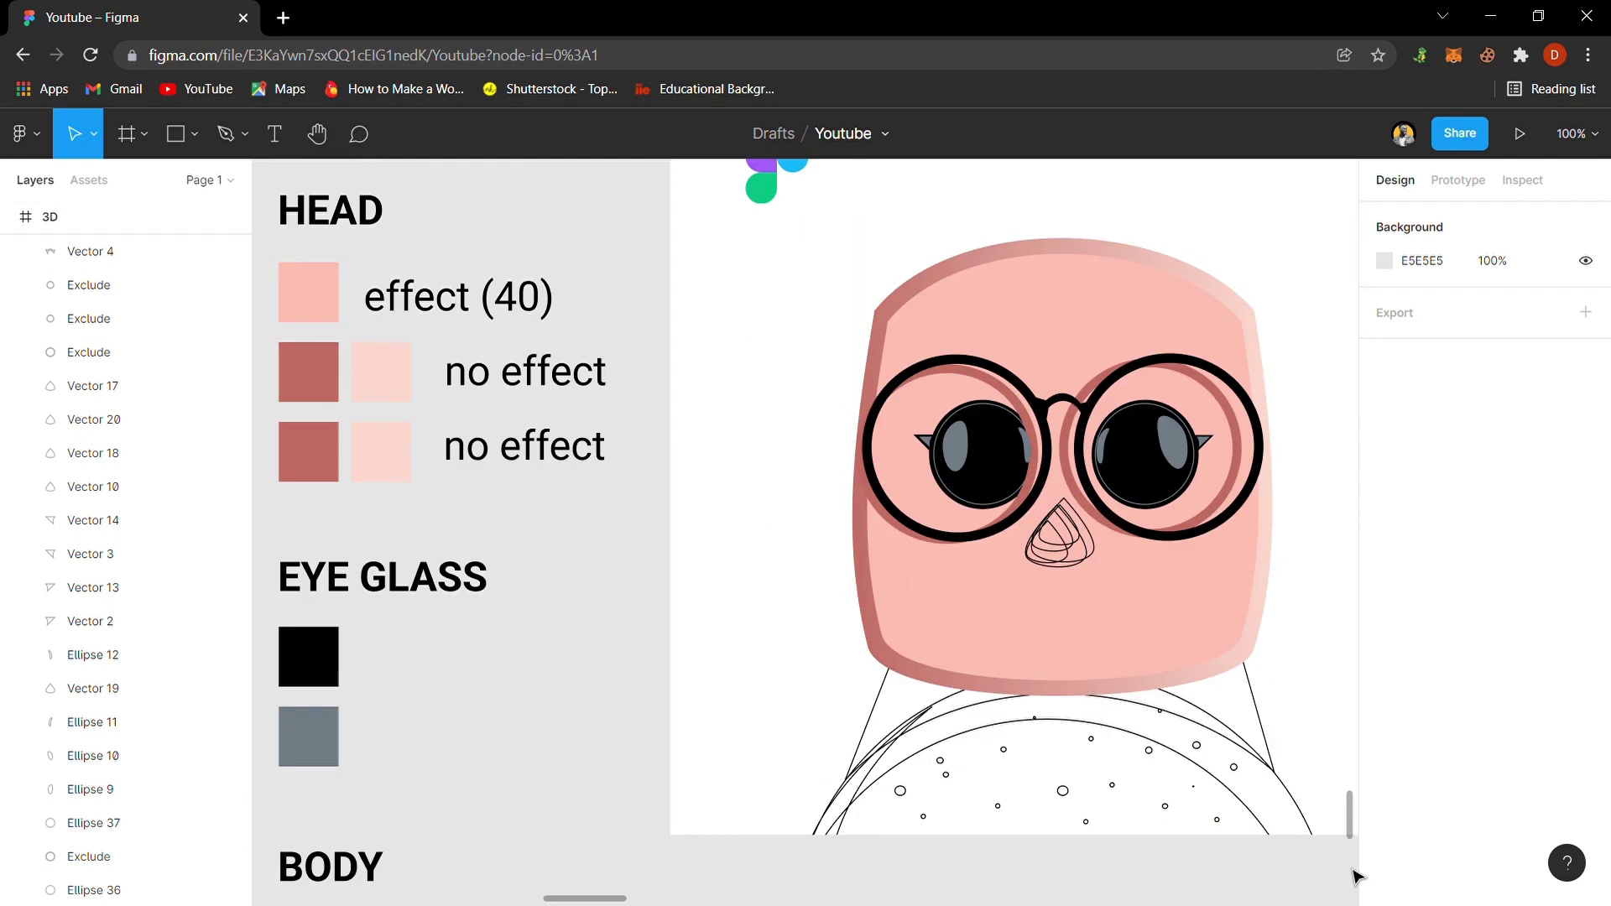
pyautogui.moveTo(1345, 880); pyautogui.dragTo(1047, 594)
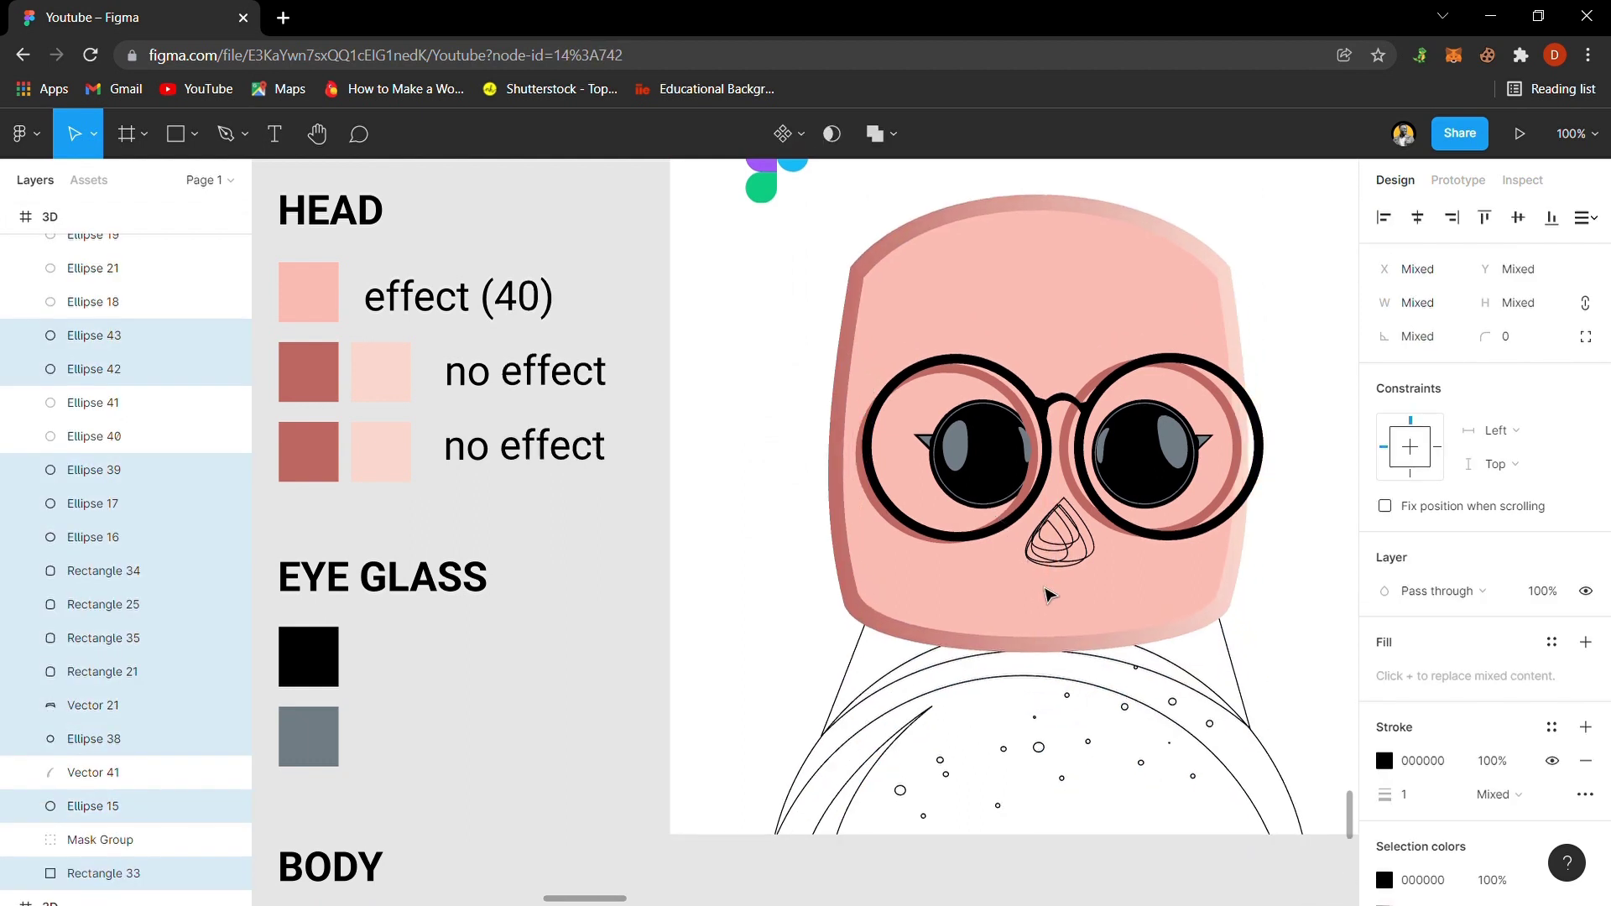
pyautogui.moveTo(1130, 723); pyautogui.dragTo(1154, 766)
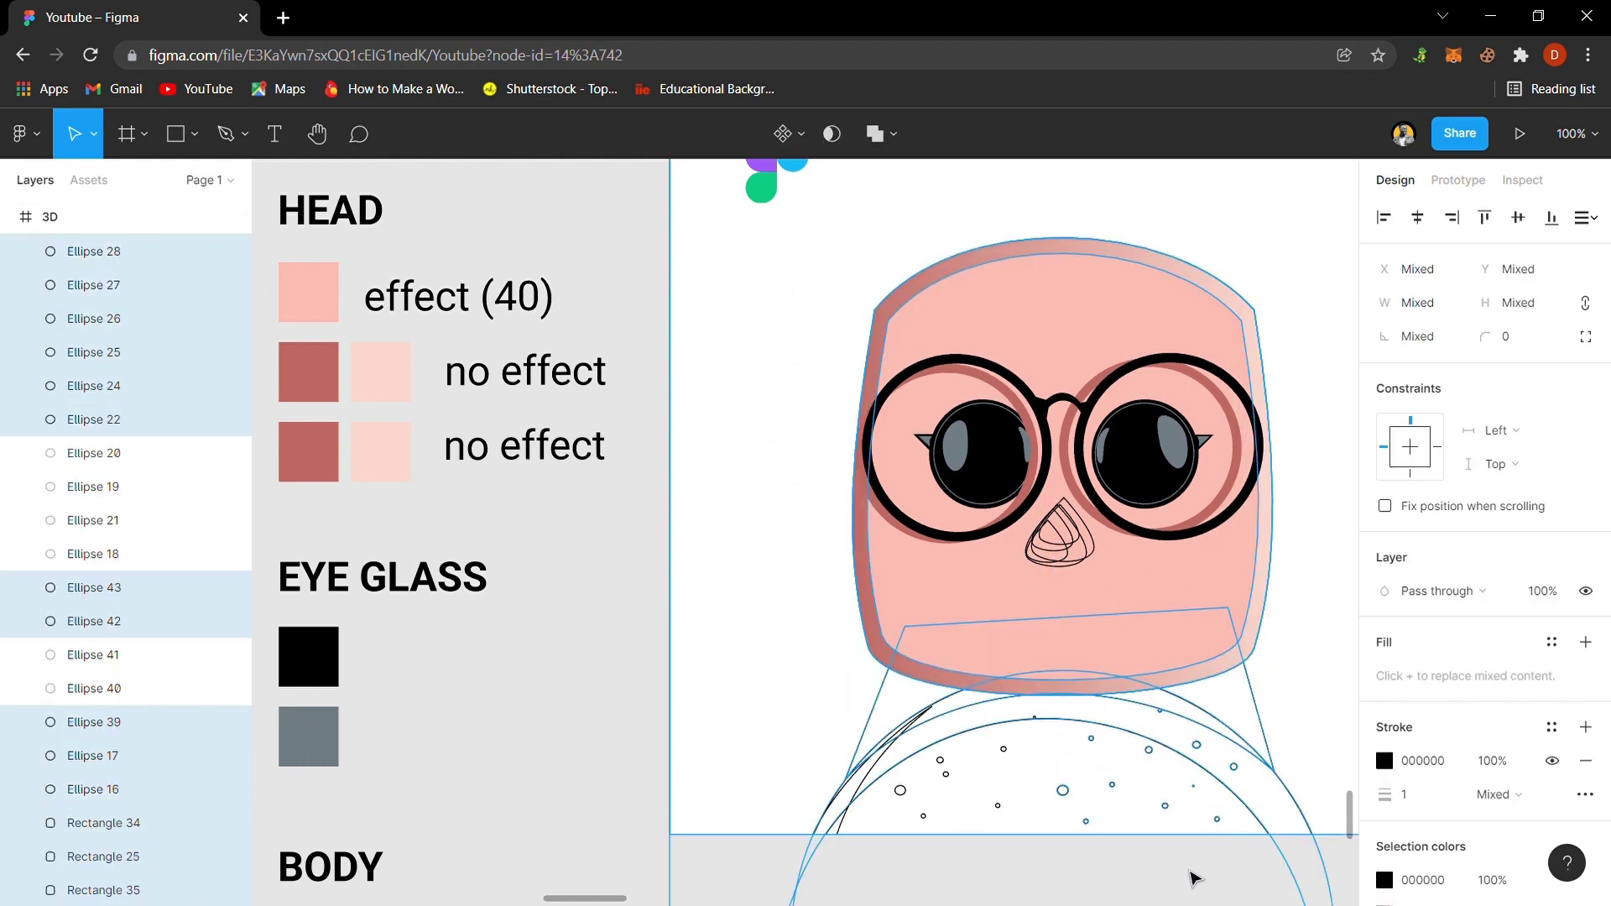
pyautogui.click(1047, 877)
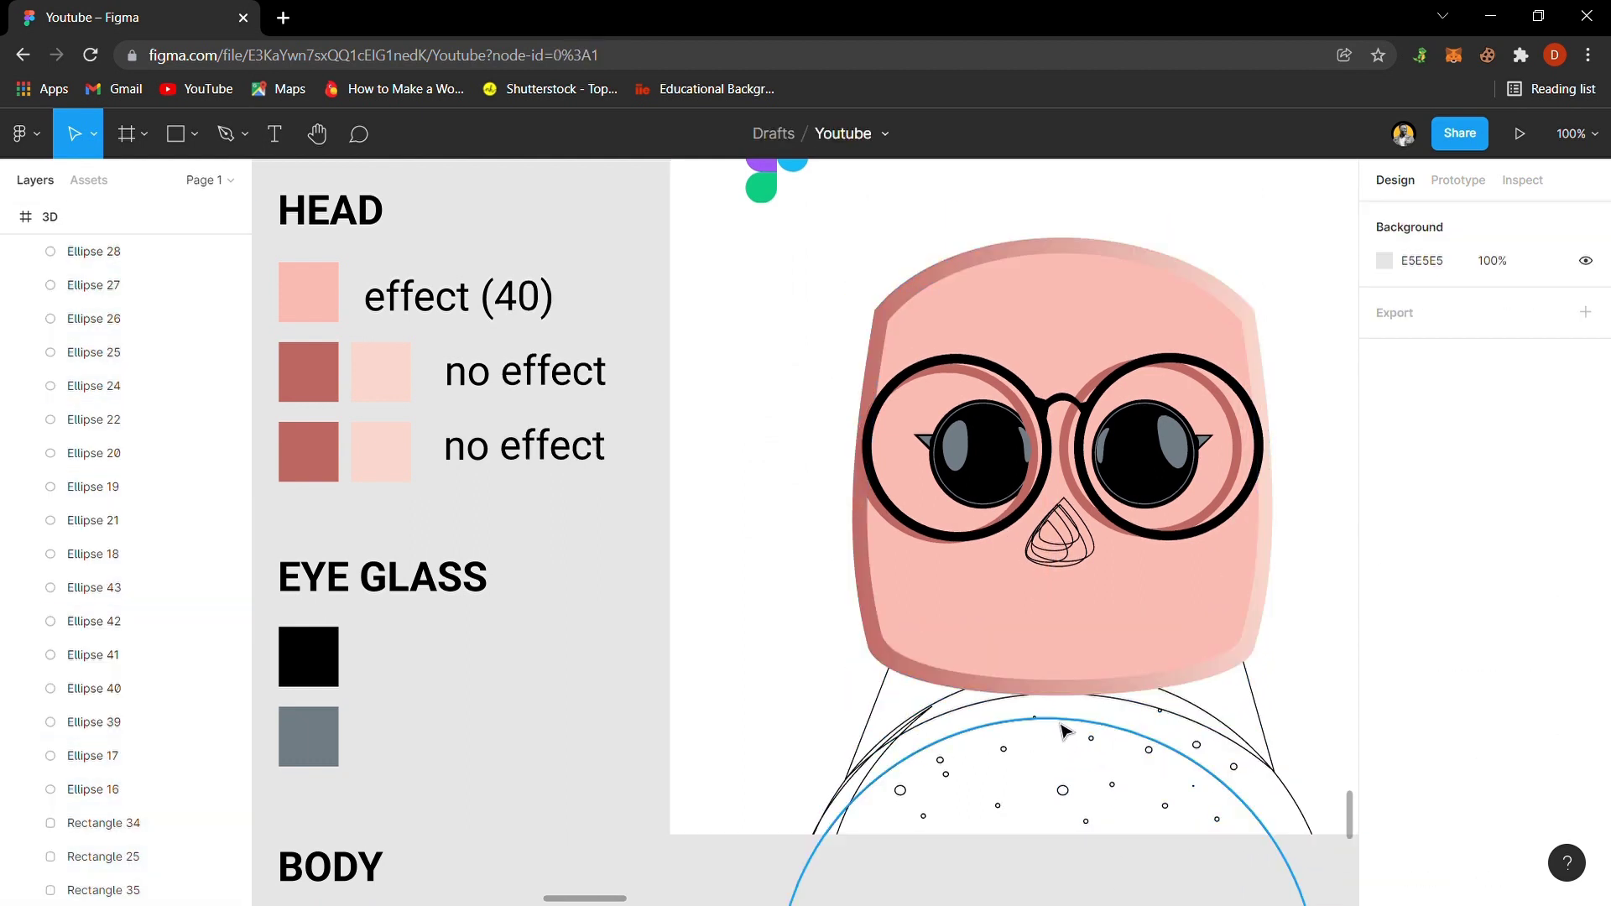
# - Fill the neck shape Vector 21 with solid black 000000
pyautogui.click(1270, 719)
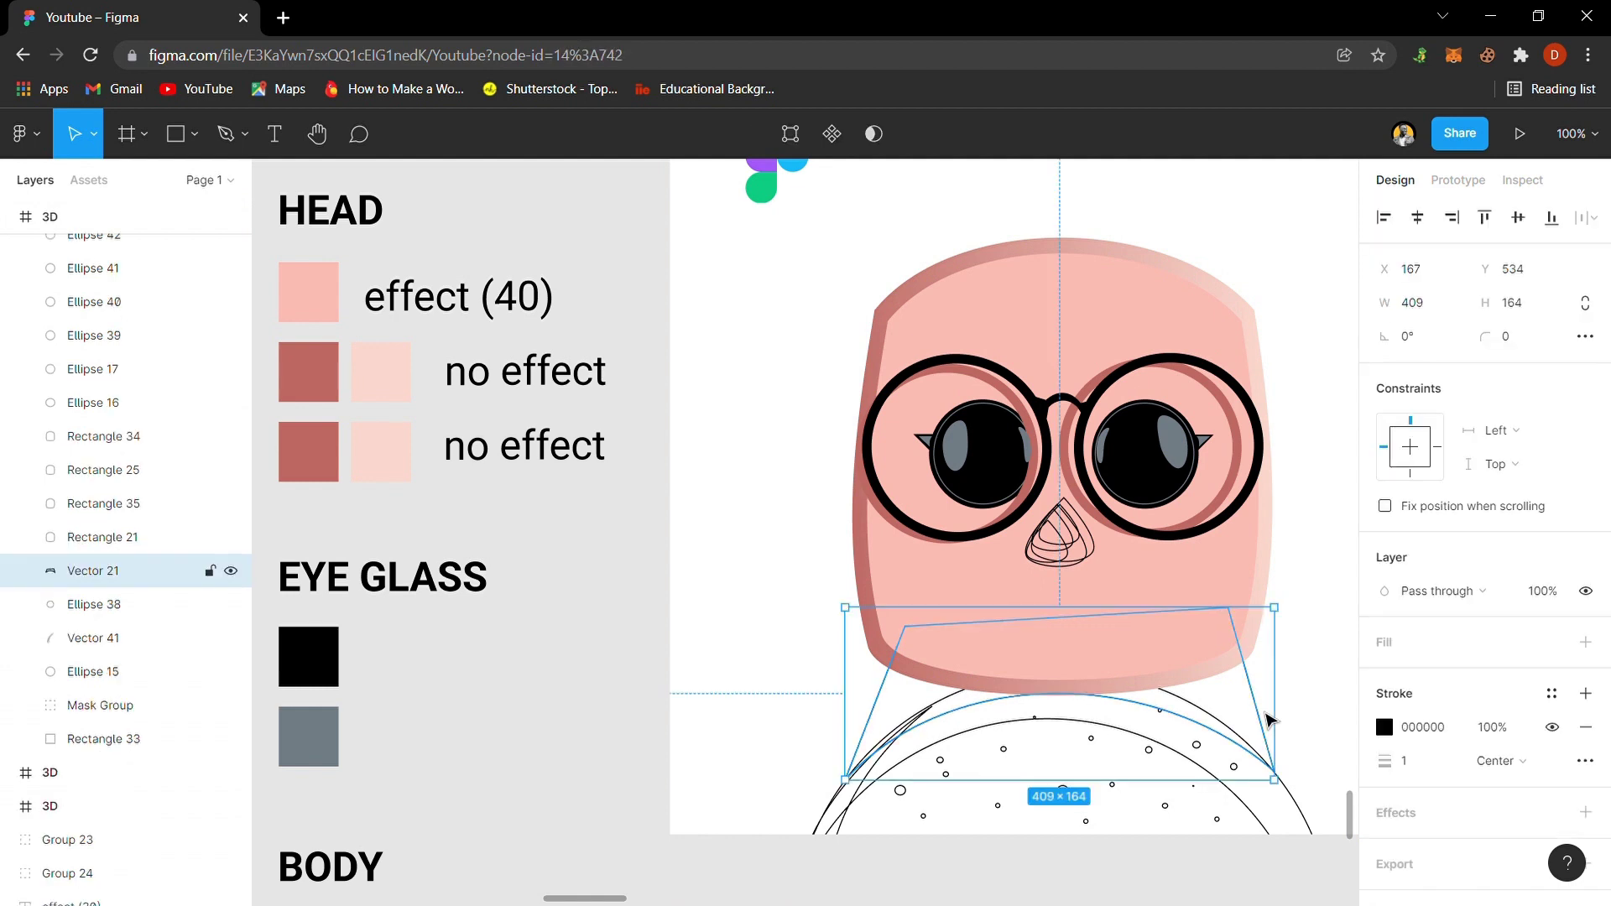
pyautogui.press('i')
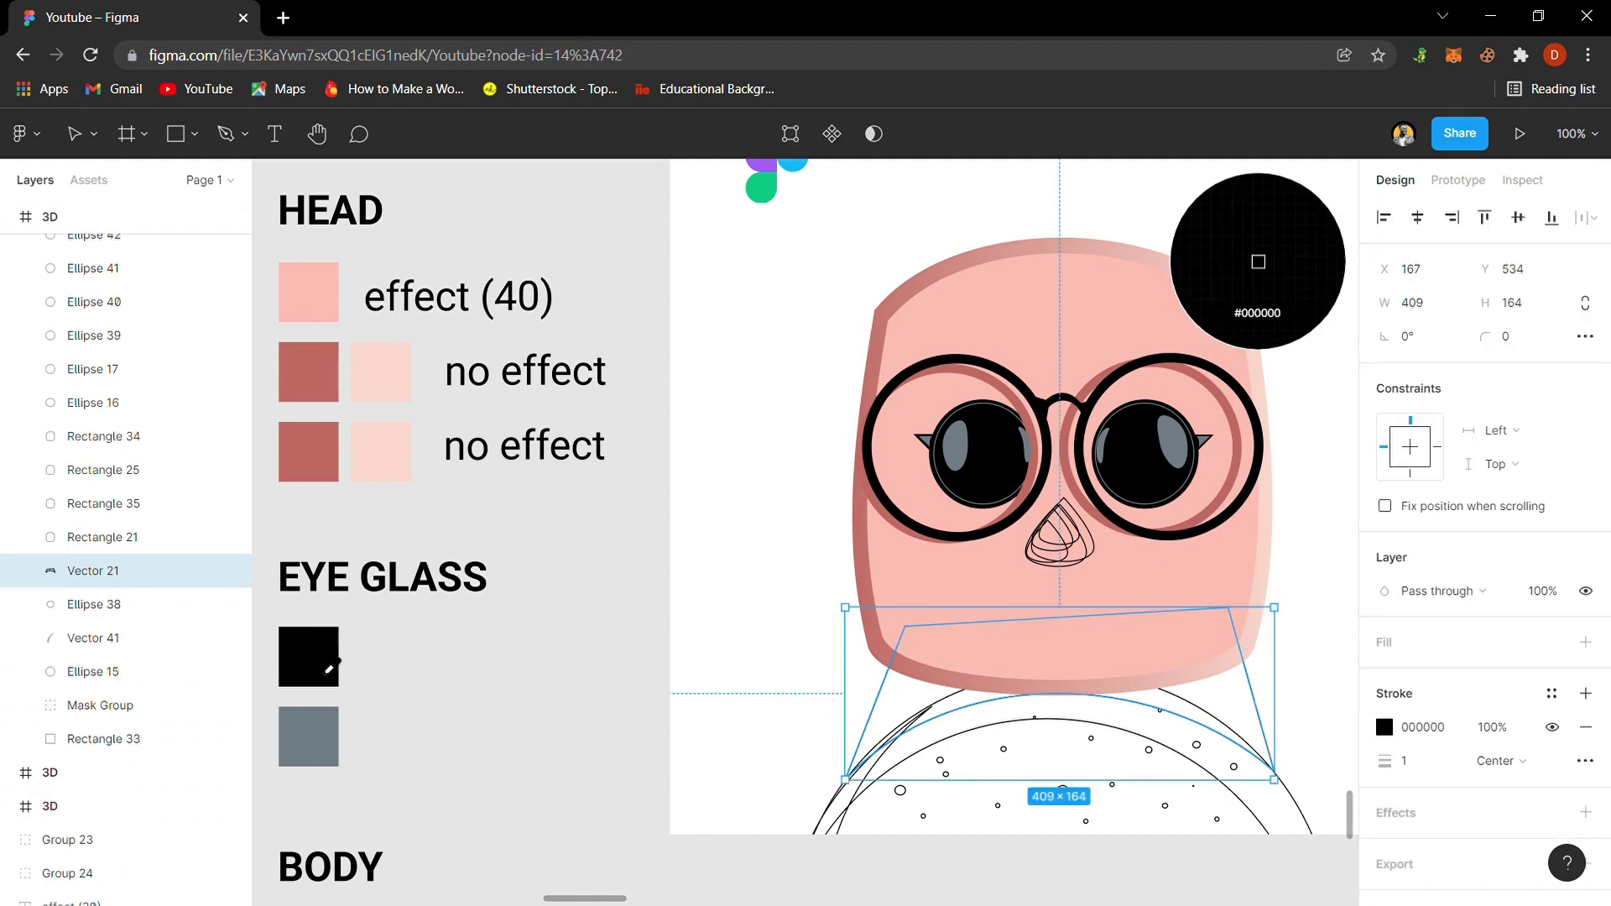
pyautogui.press('Escape')
pyautogui.click(1451, 642)
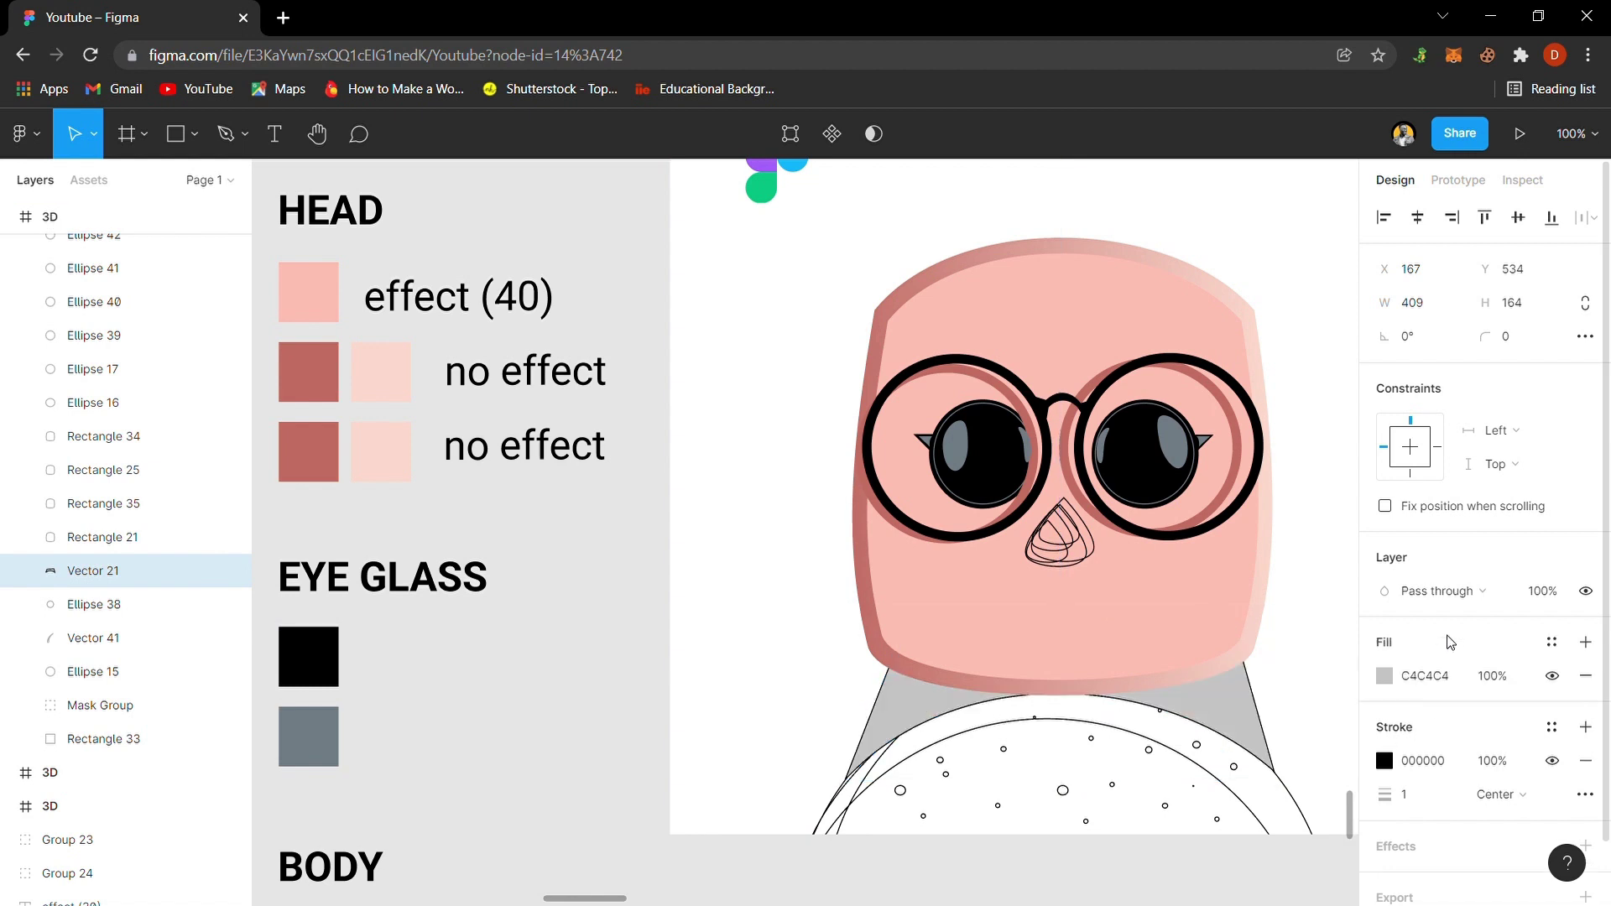
pyautogui.press('i')
pyautogui.click(340, 682)
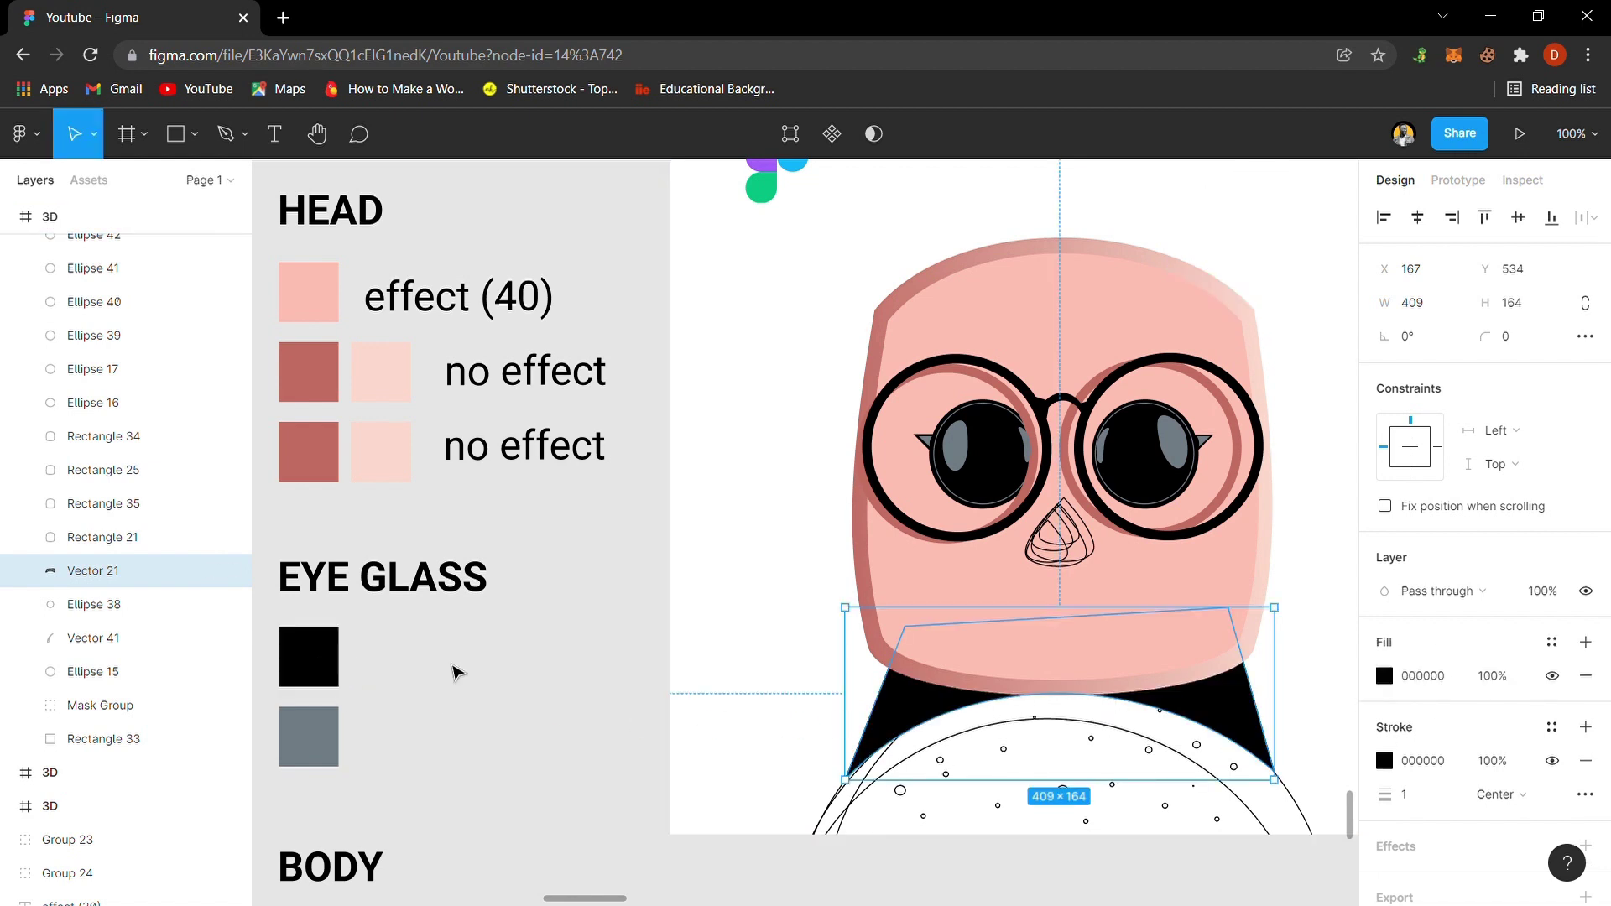
pyautogui.click(604, 736)
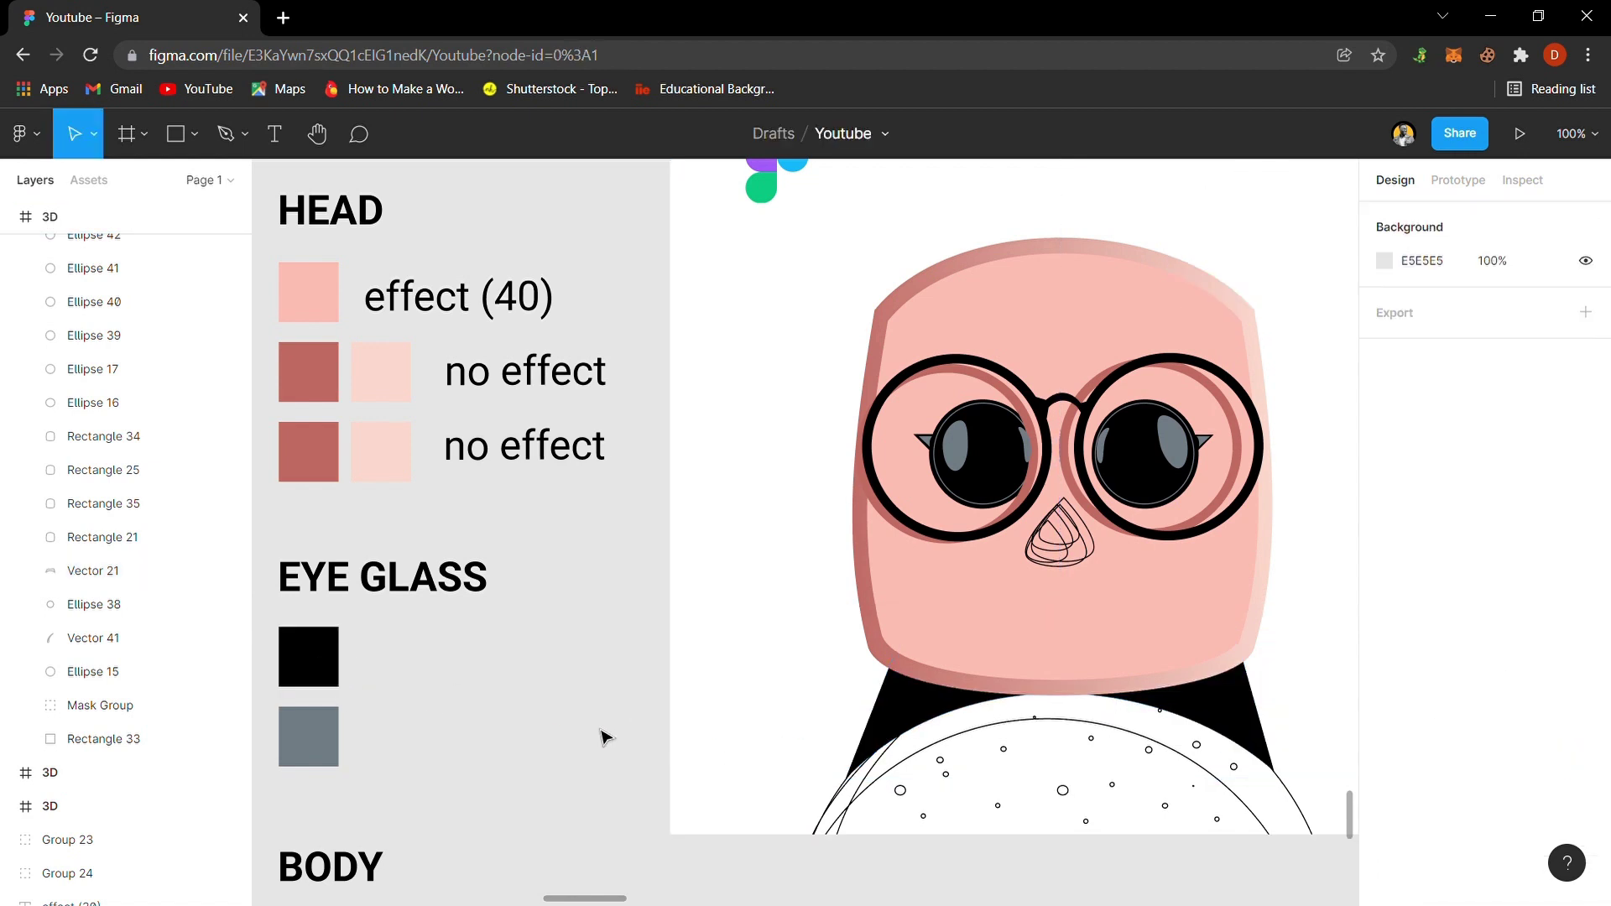
# - Remove the body circle's outline and give it a vertical linear gradient fill
pyautogui.click(1292, 810)
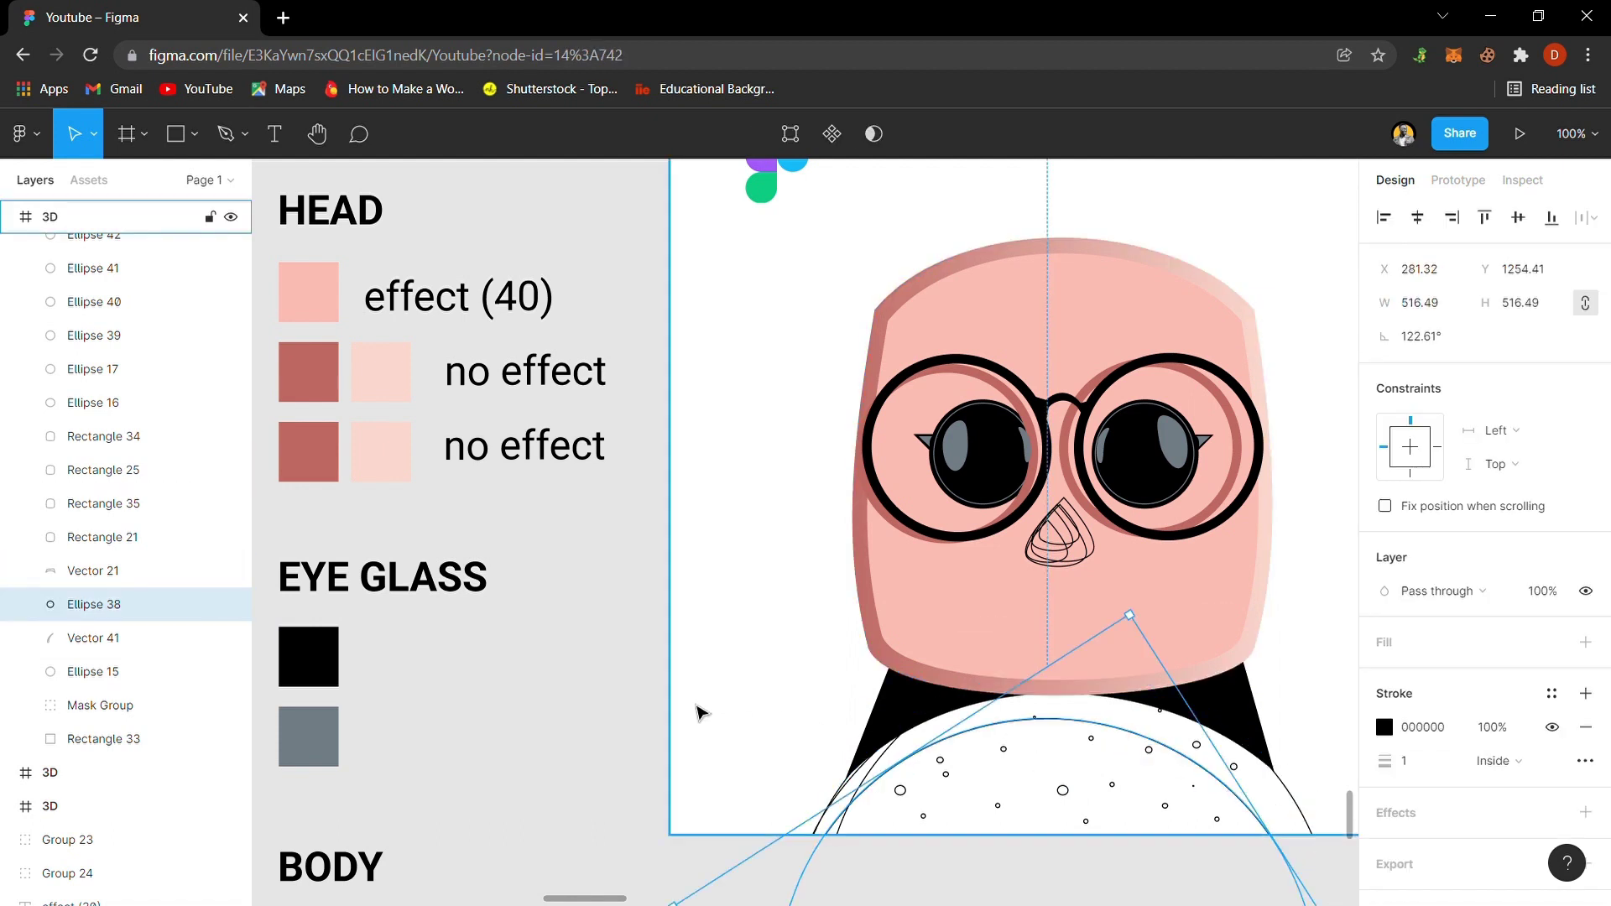
pyautogui.scroll(-5, 701, 713)
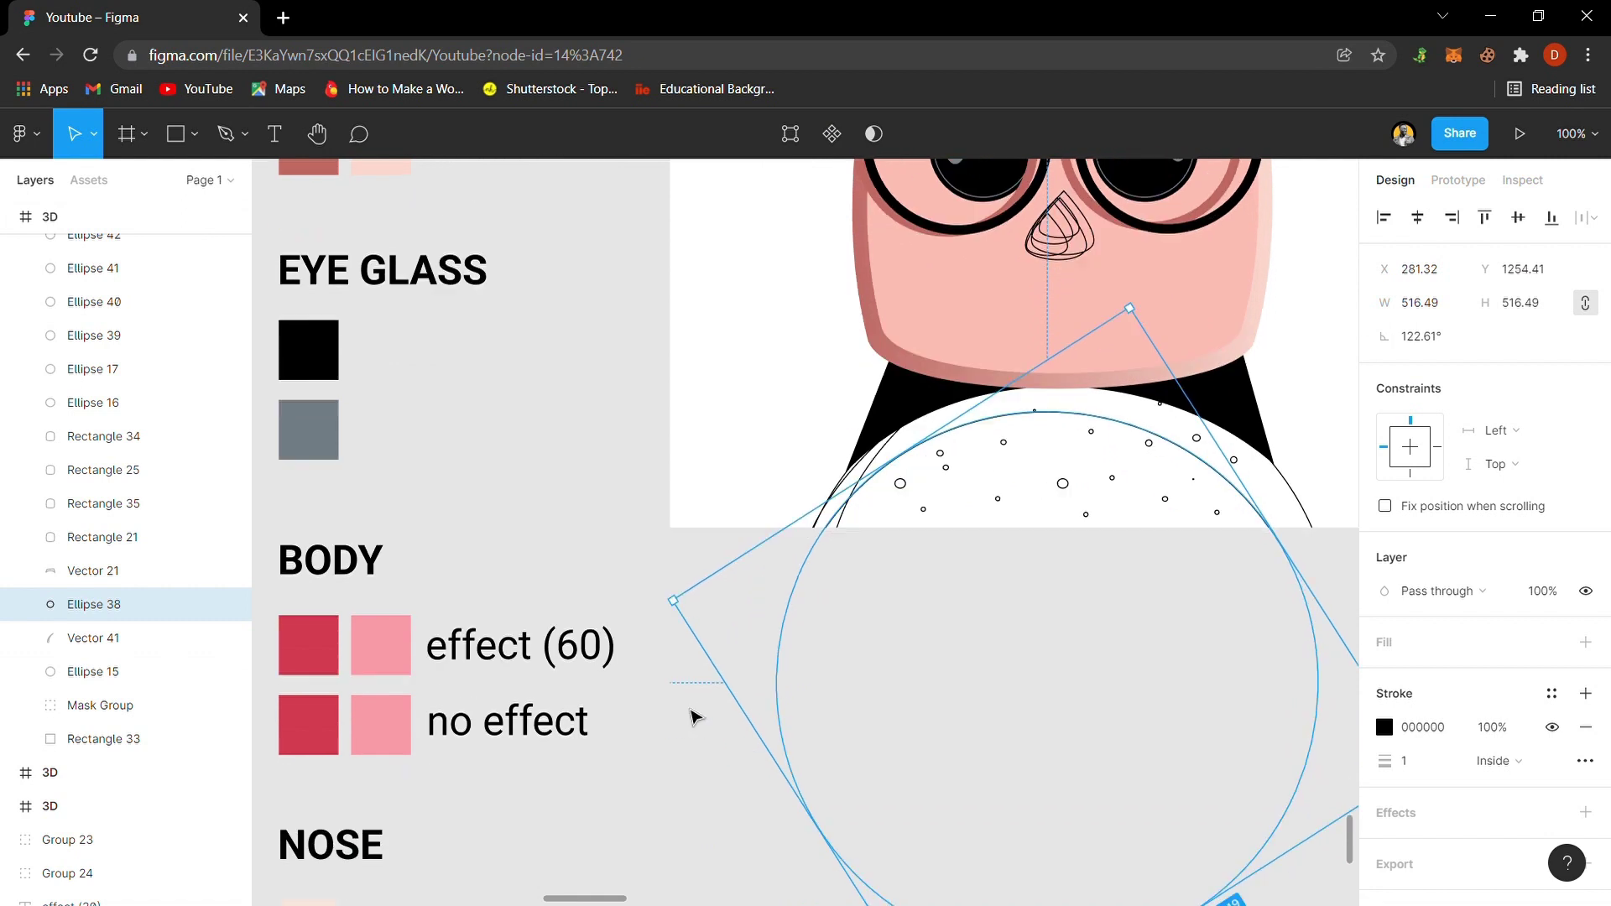
pyautogui.scroll(-2, 693, 715)
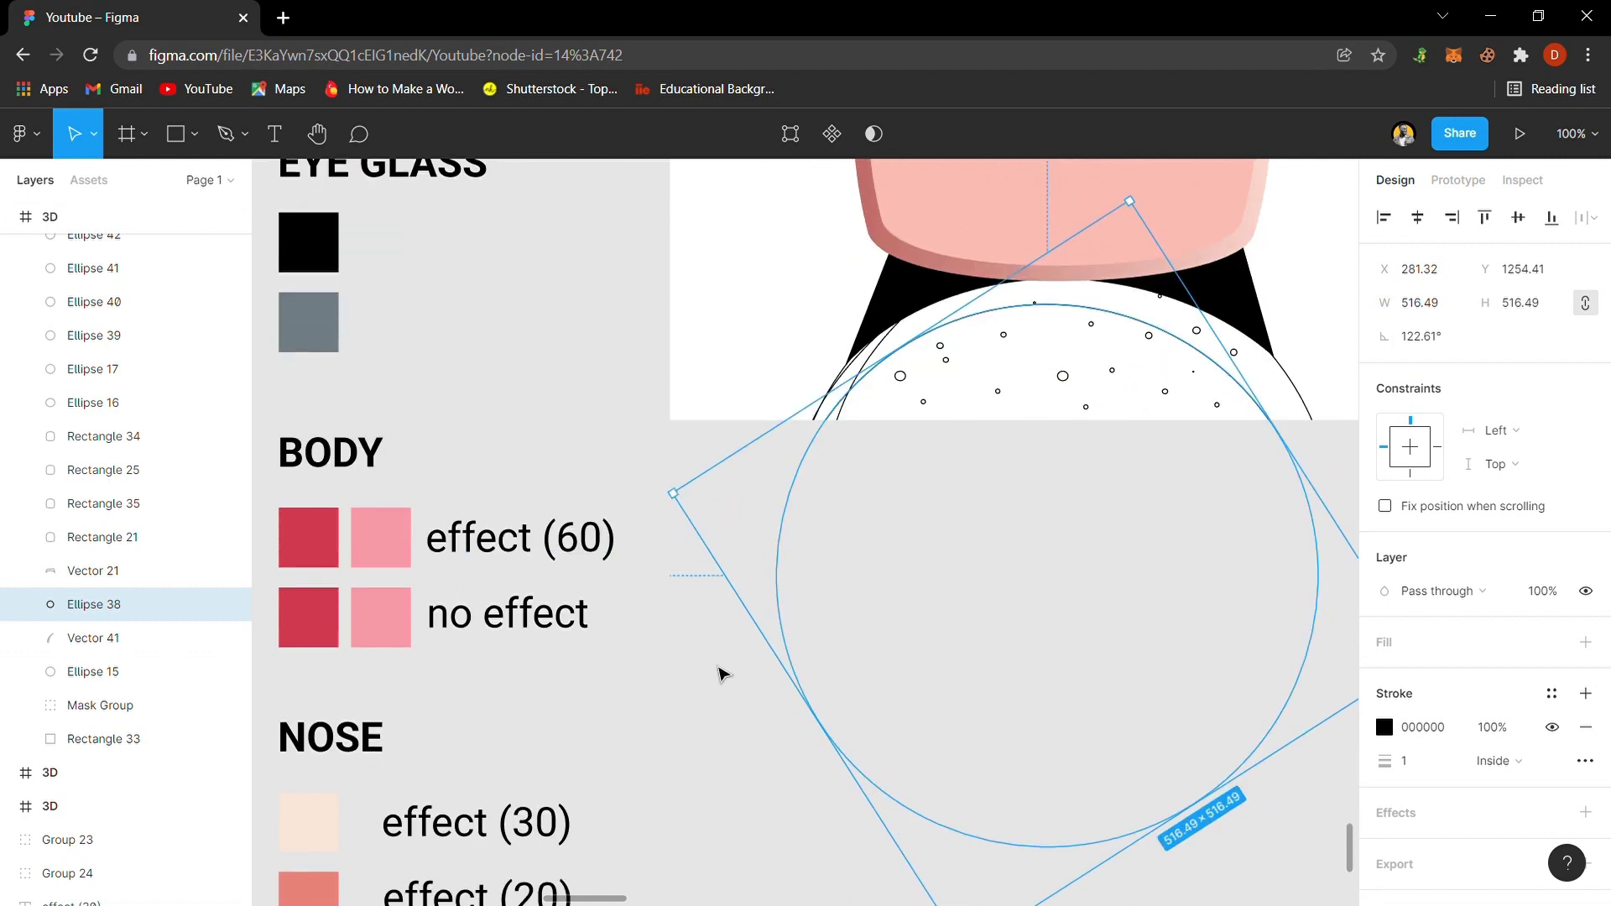
pyautogui.scroll(1, 1016, 597)
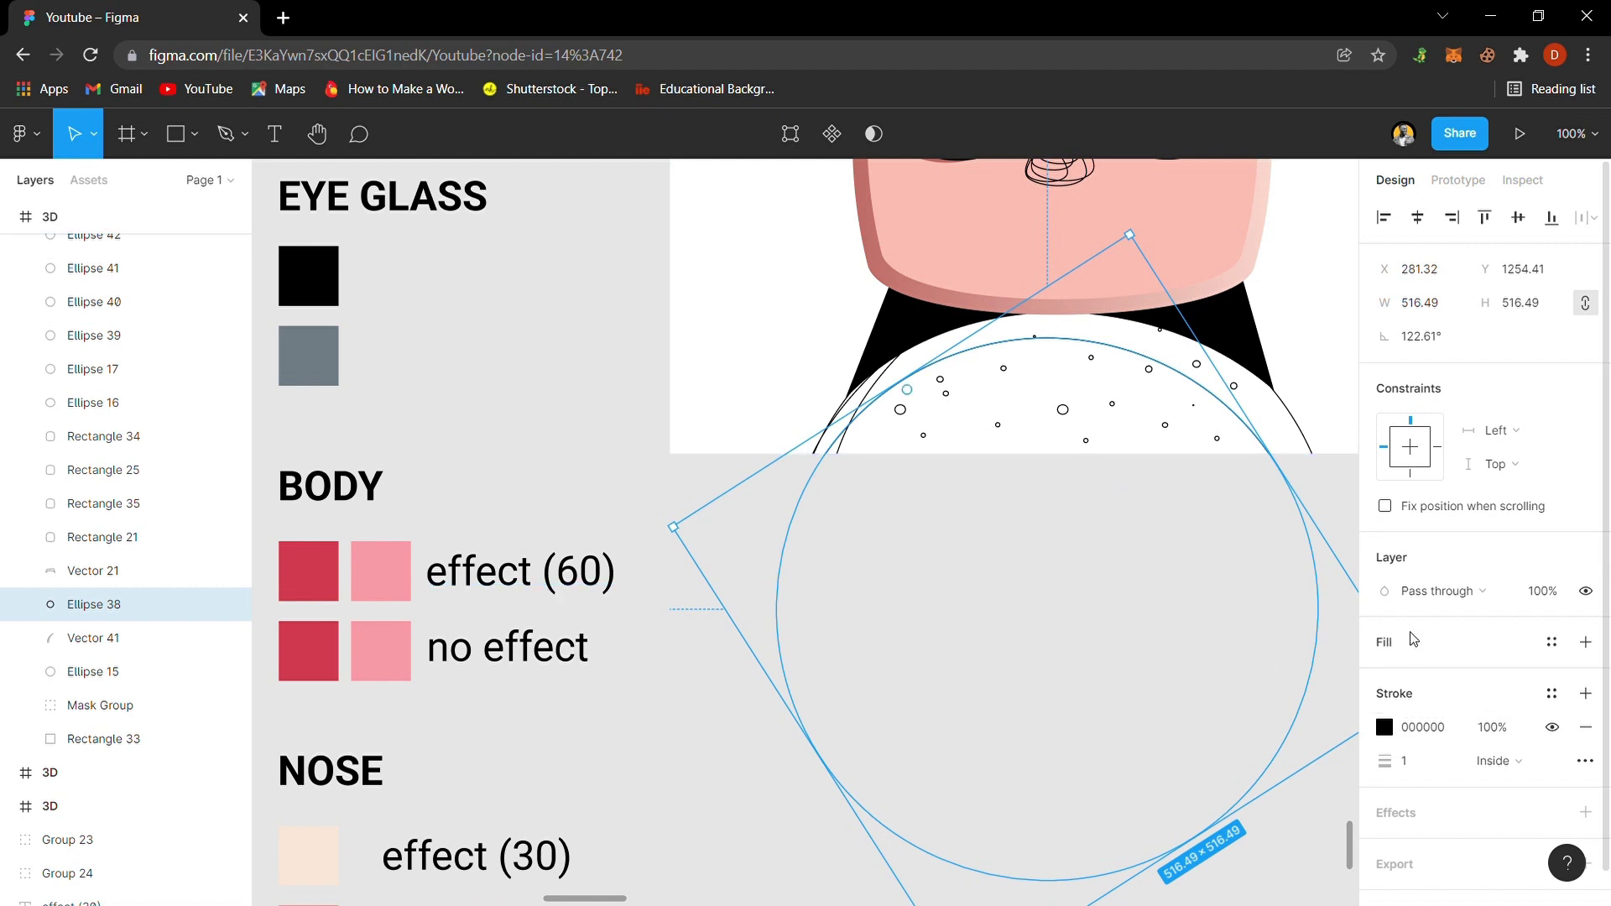
pyautogui.click(1586, 728)
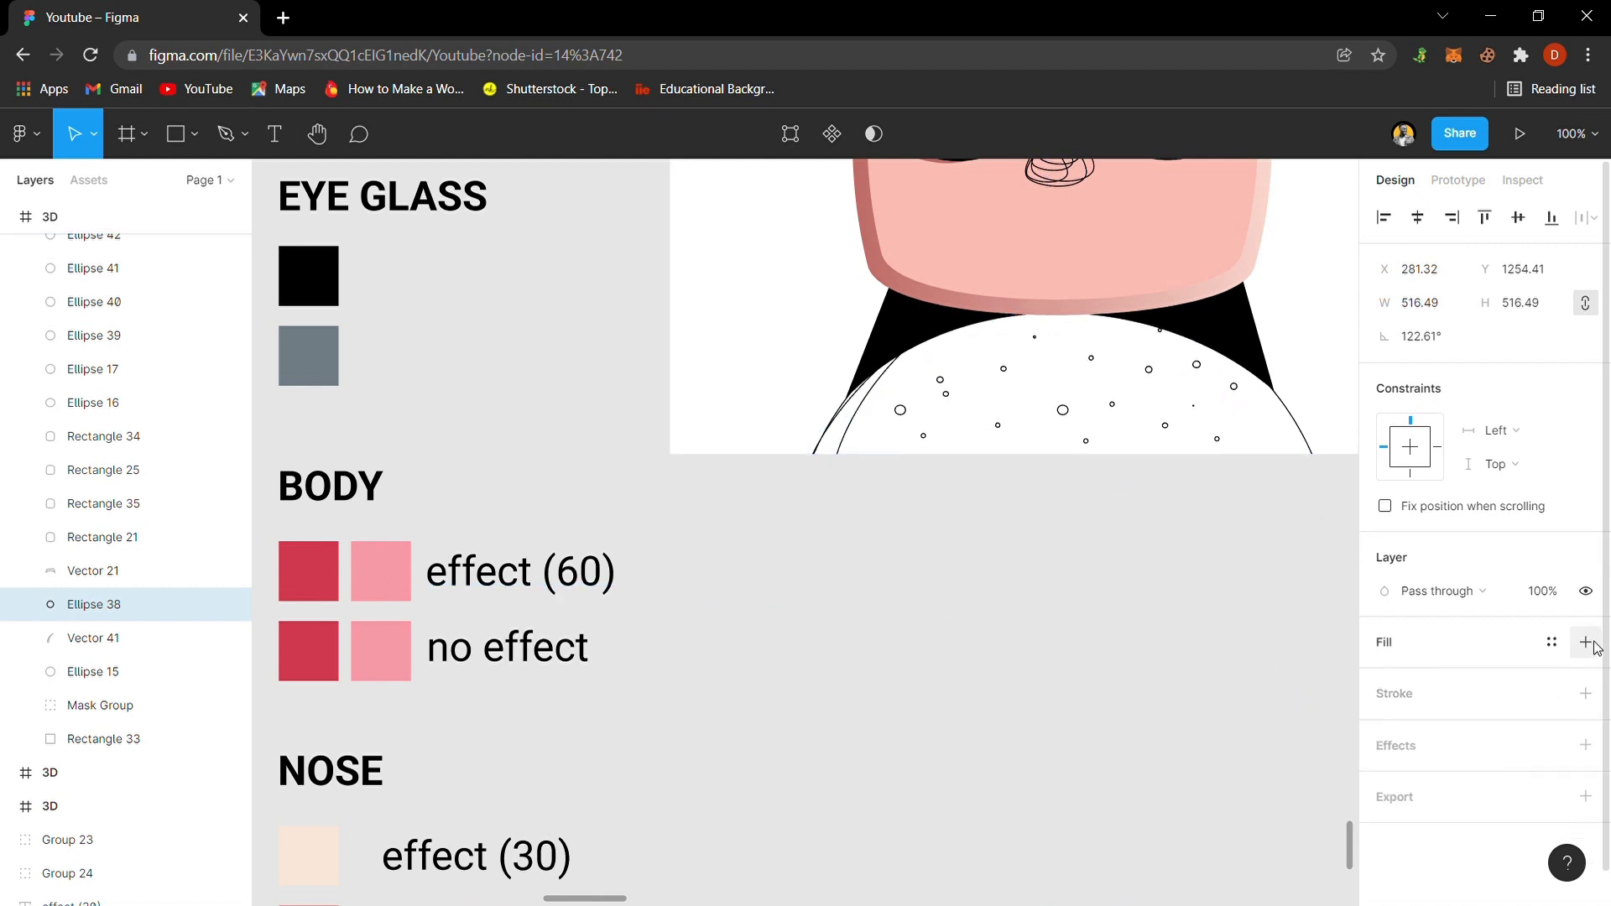
pyautogui.click(1586, 641)
pyautogui.click(1385, 677)
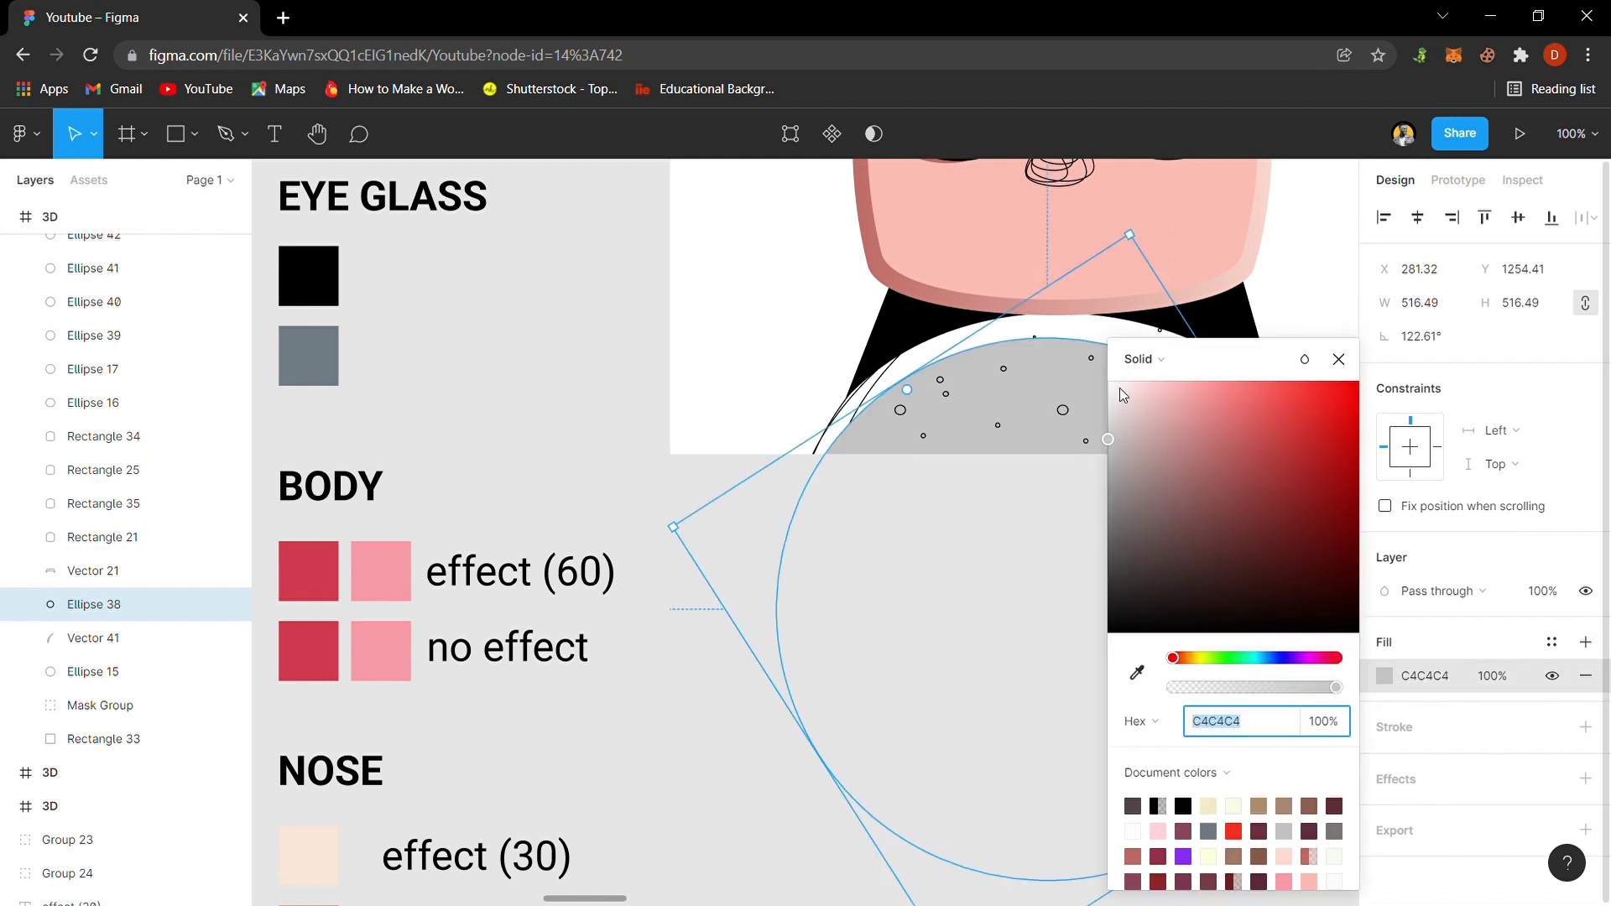
pyautogui.click(1143, 361)
pyautogui.click(1165, 384)
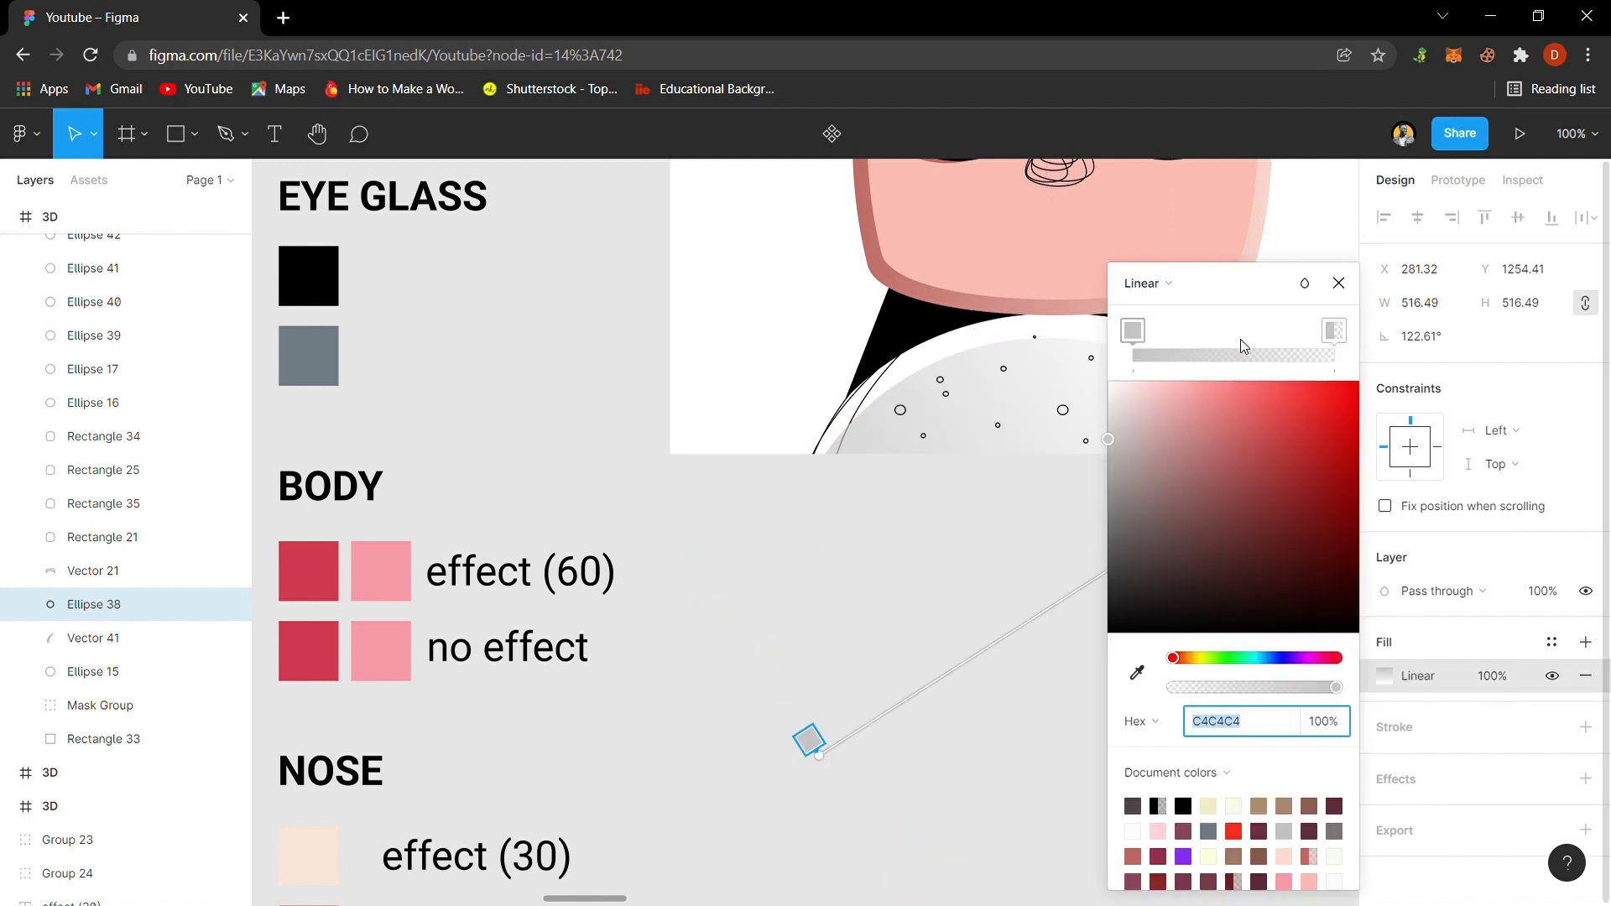
pyautogui.moveTo(1233, 287); pyautogui.dragTo(1554, 261)
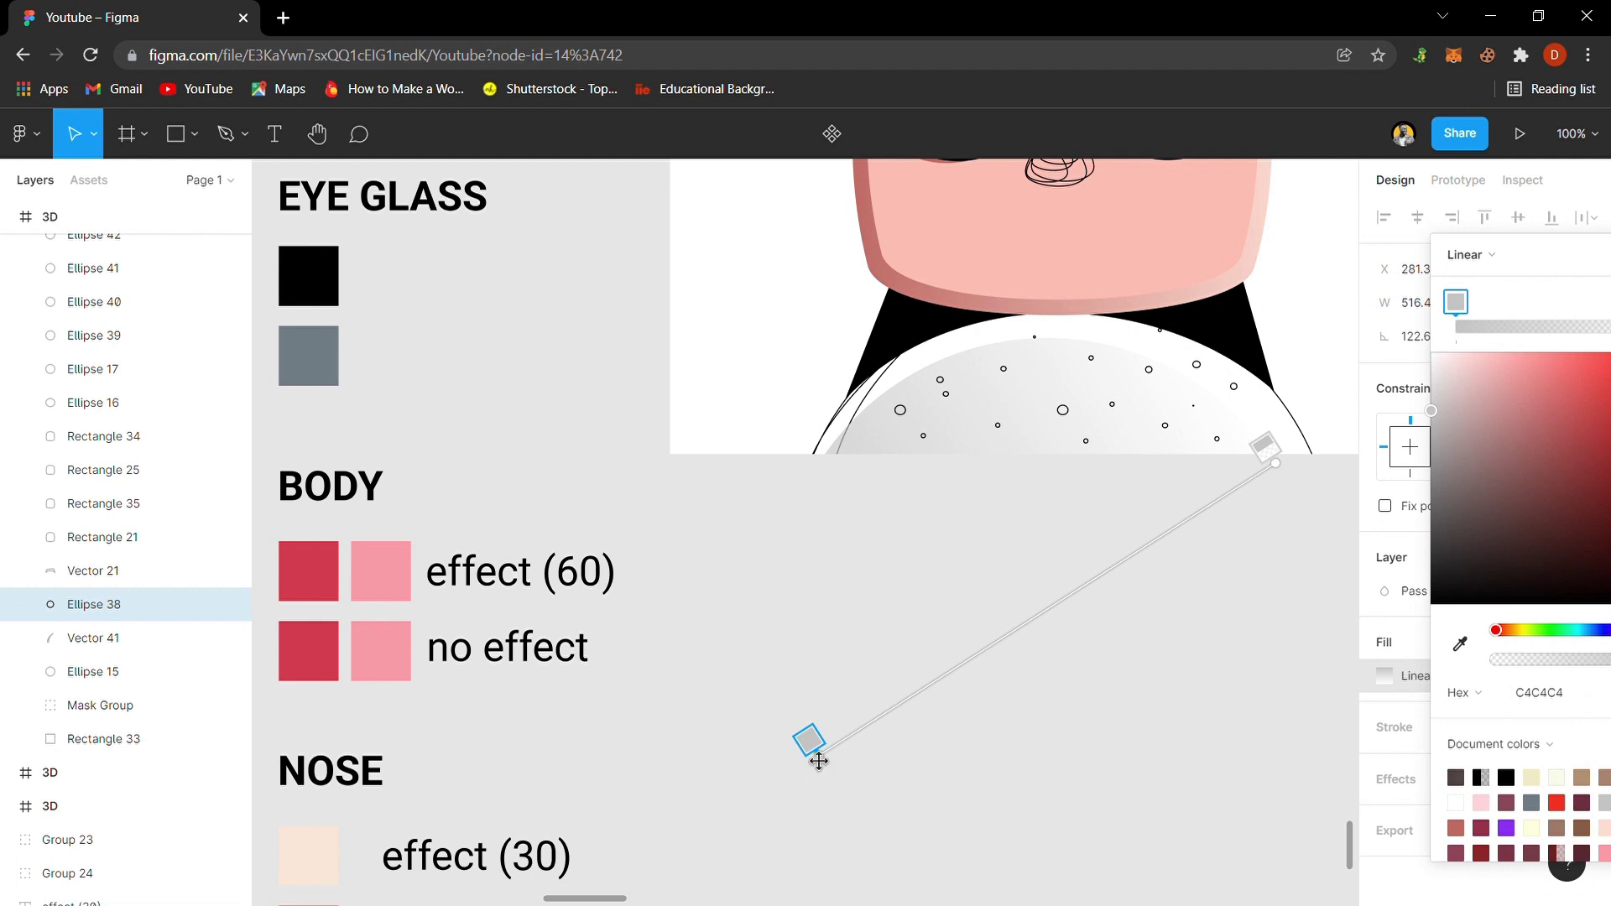
pyautogui.moveTo(814, 750); pyautogui.dragTo(915, 524)
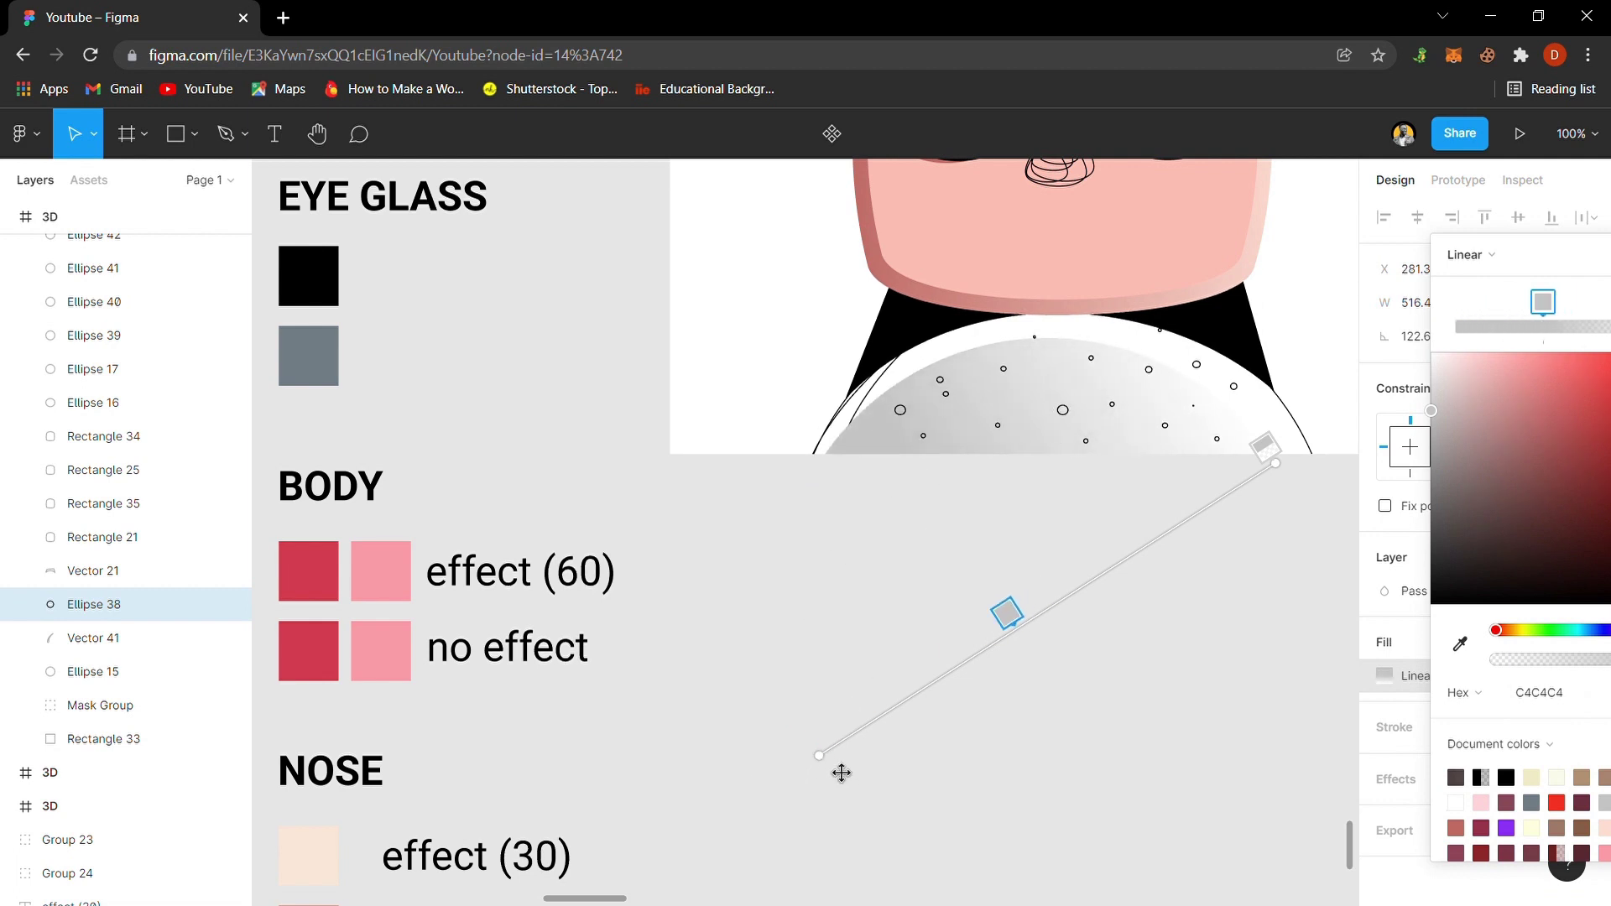
pyautogui.moveTo(841, 773); pyautogui.dragTo(1063, 330)
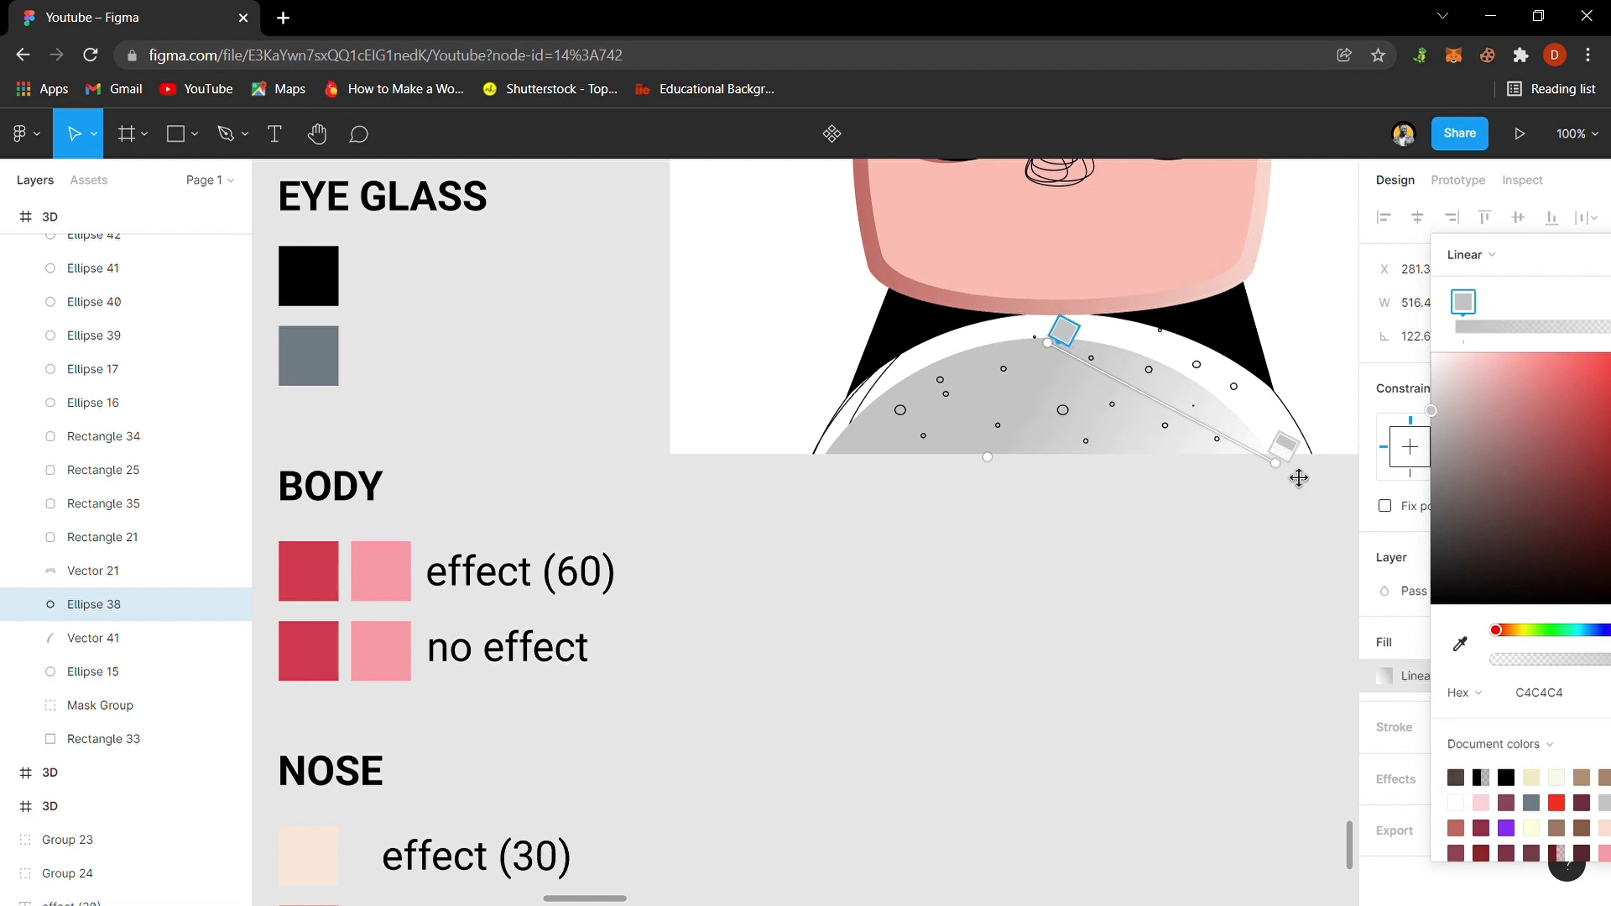
pyautogui.moveTo(1294, 481); pyautogui.dragTo(1078, 571)
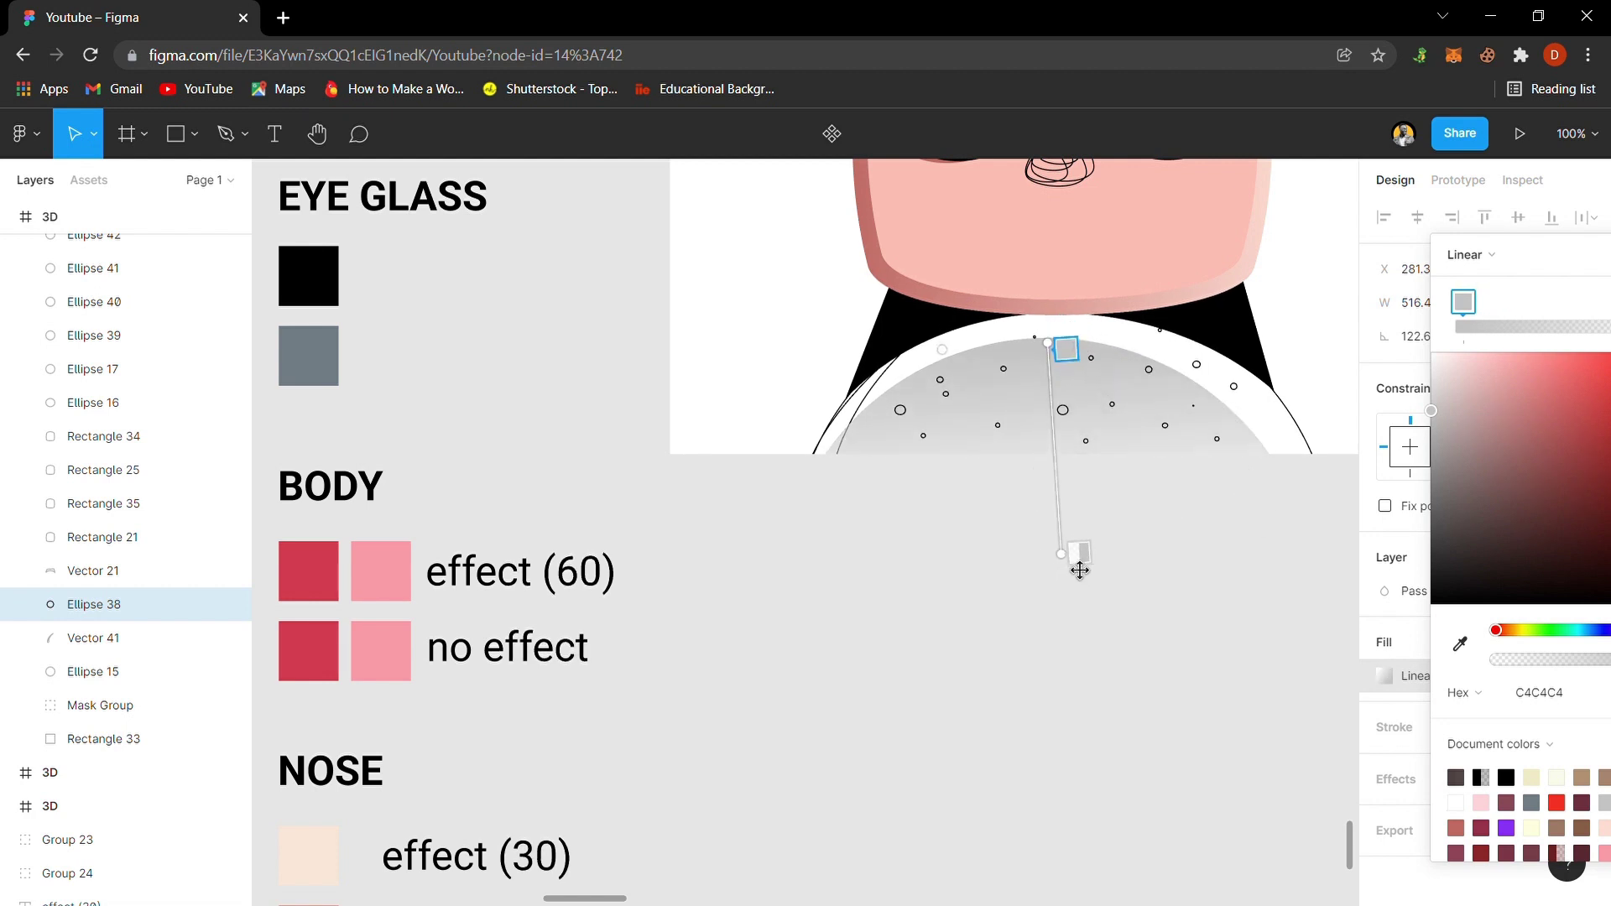
# - Set the body gradient to red D2394E at top and pink FF97A6 at bottom
pyautogui.click(1080, 553)
pyautogui.press('i')
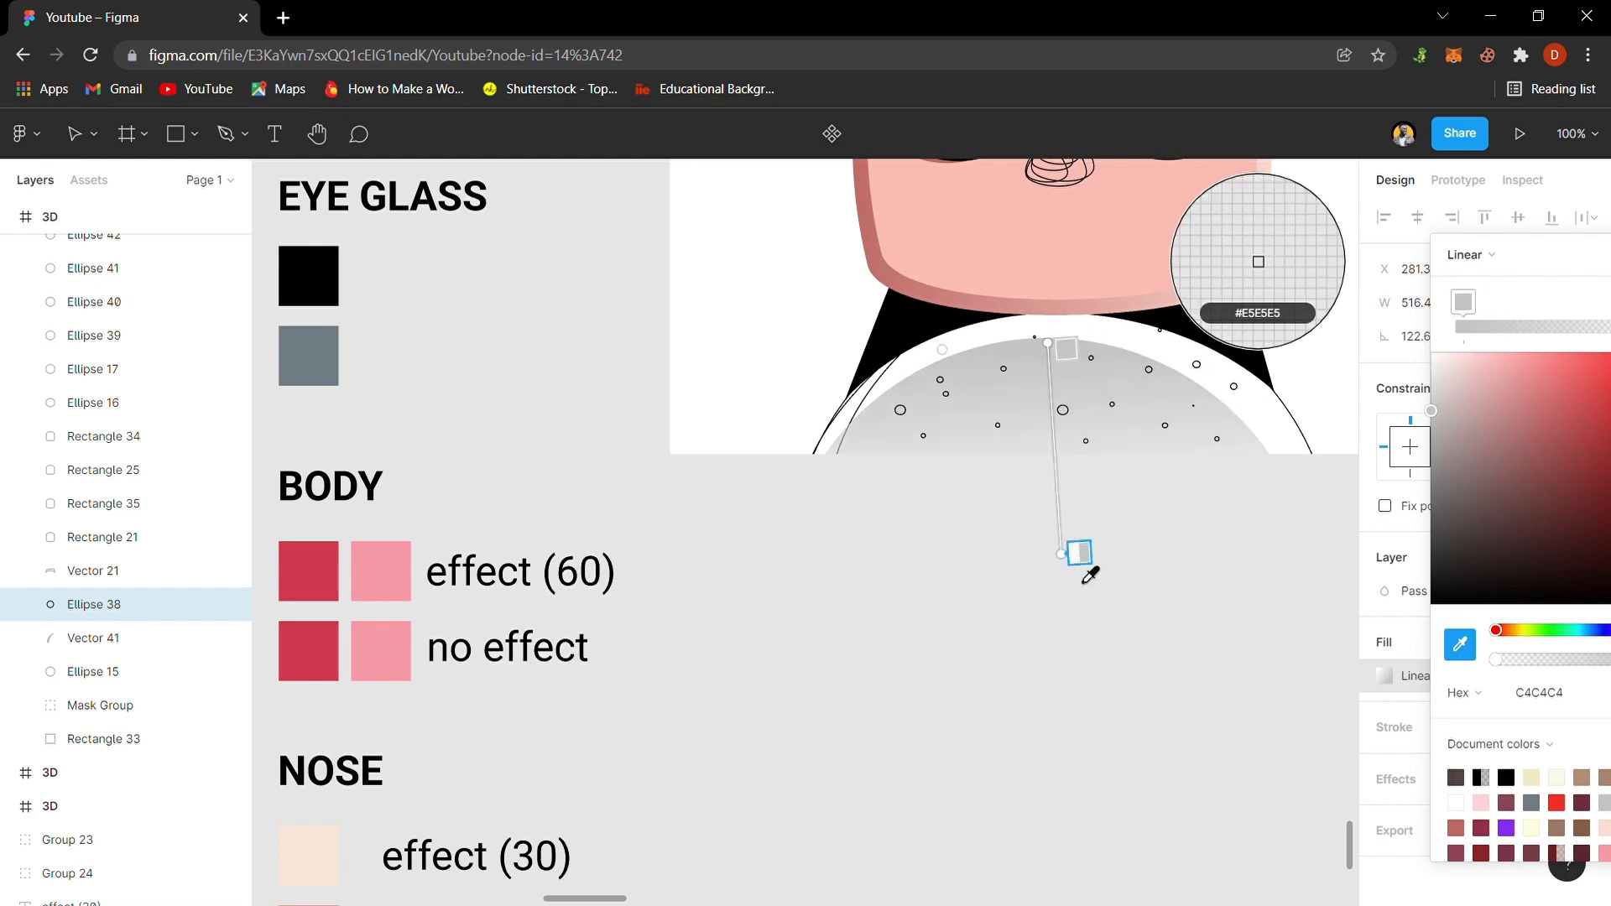
pyautogui.click(402, 618)
pyautogui.click(1068, 350)
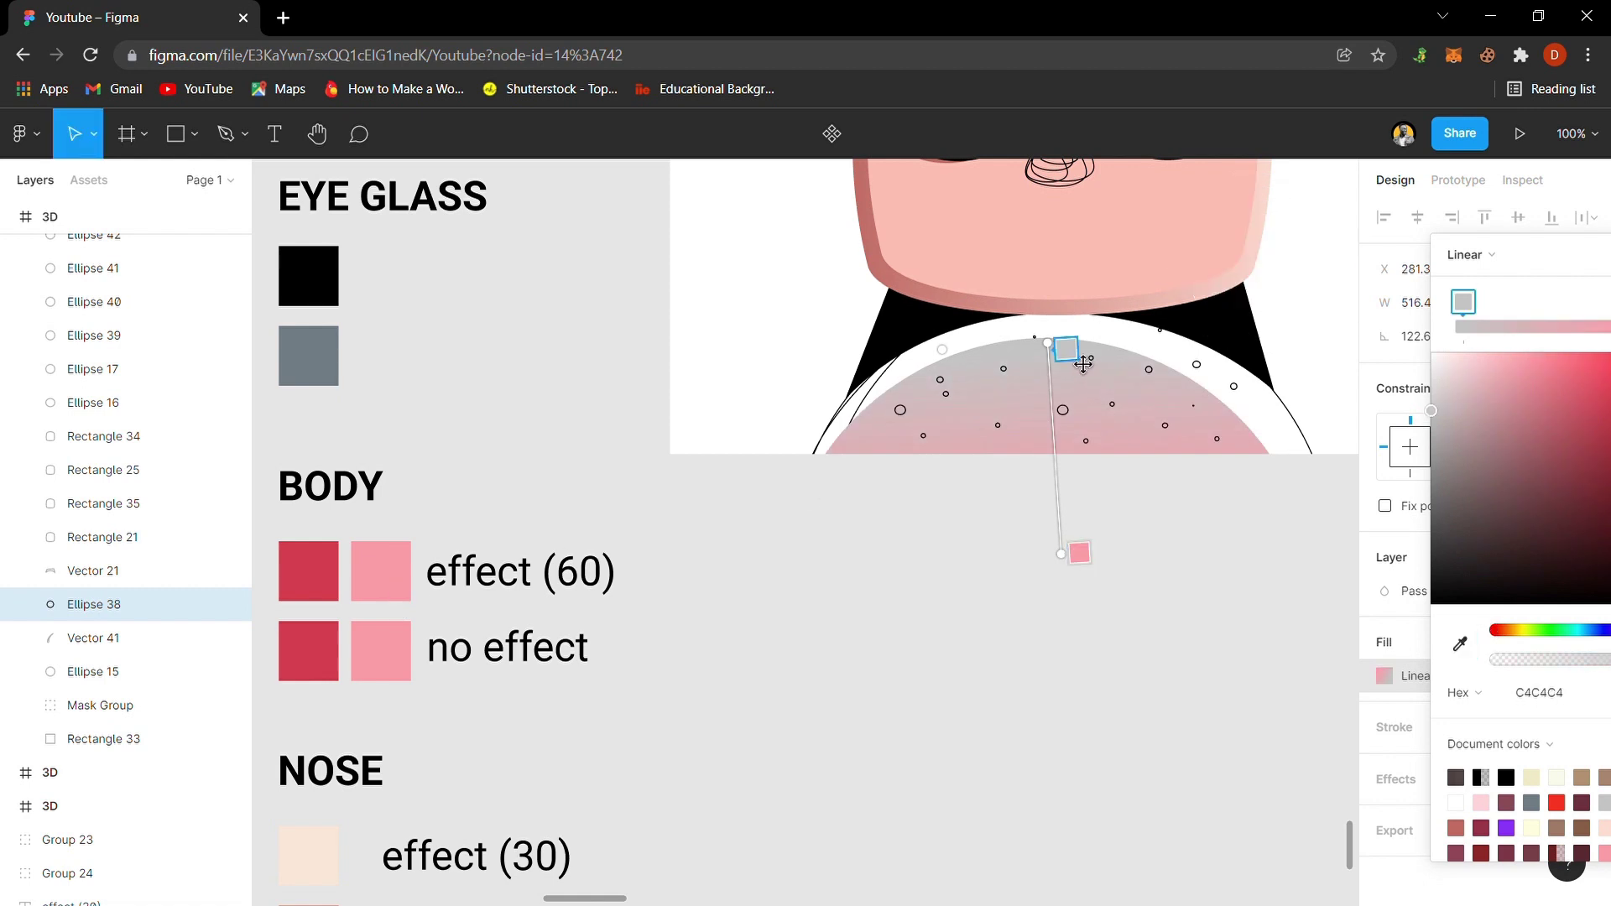
pyautogui.press('i')
pyautogui.click(294, 583)
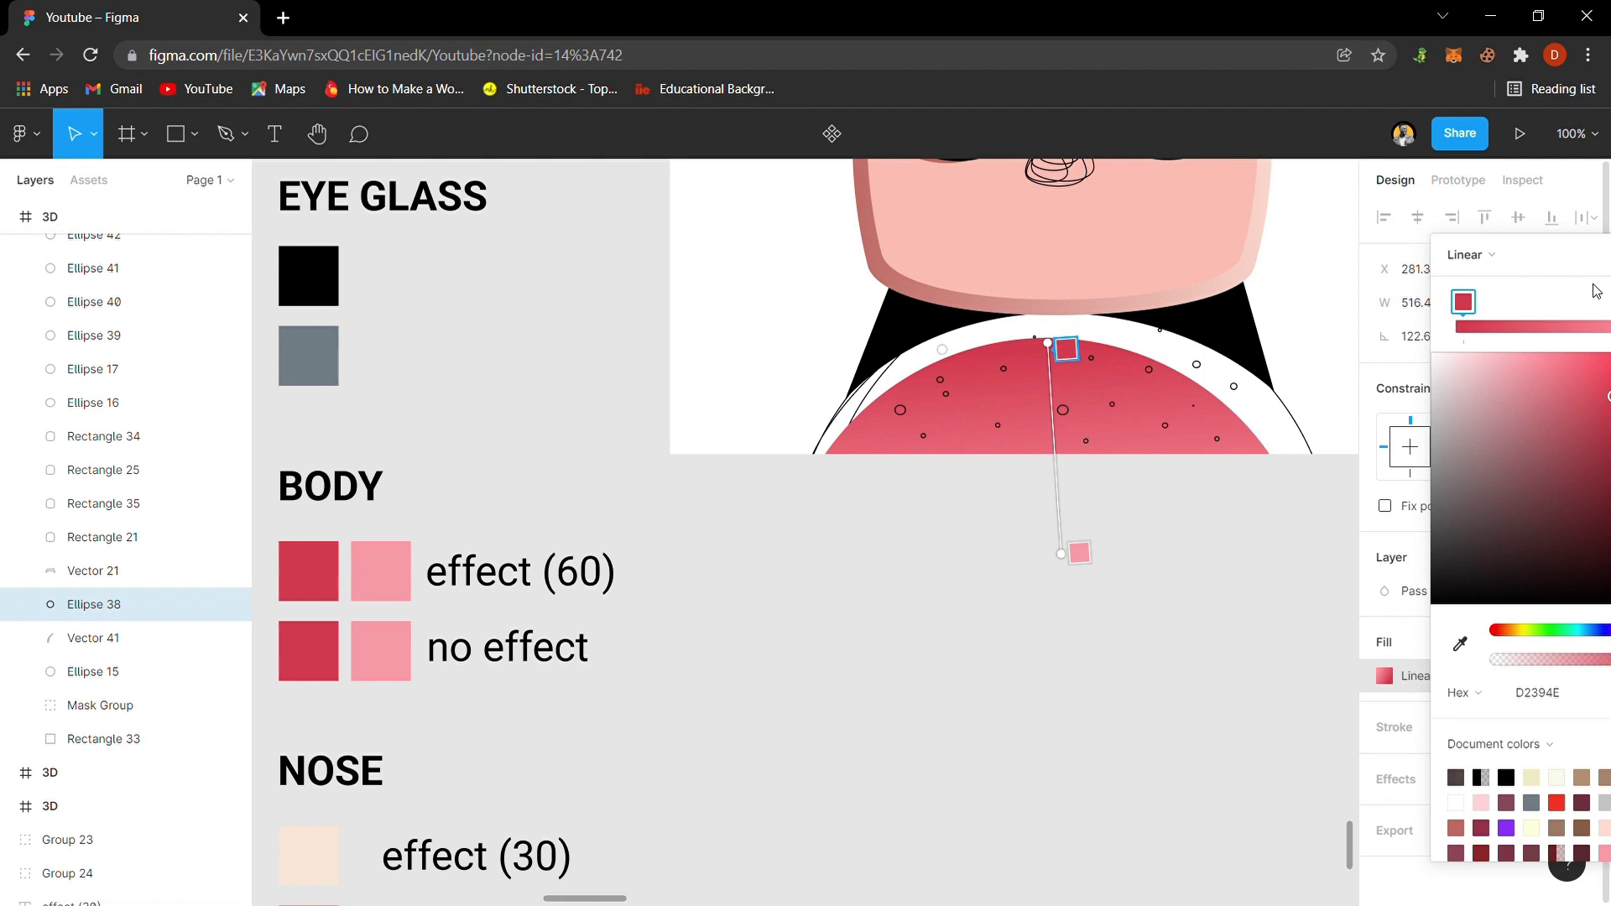
pyautogui.click(1429, 304)
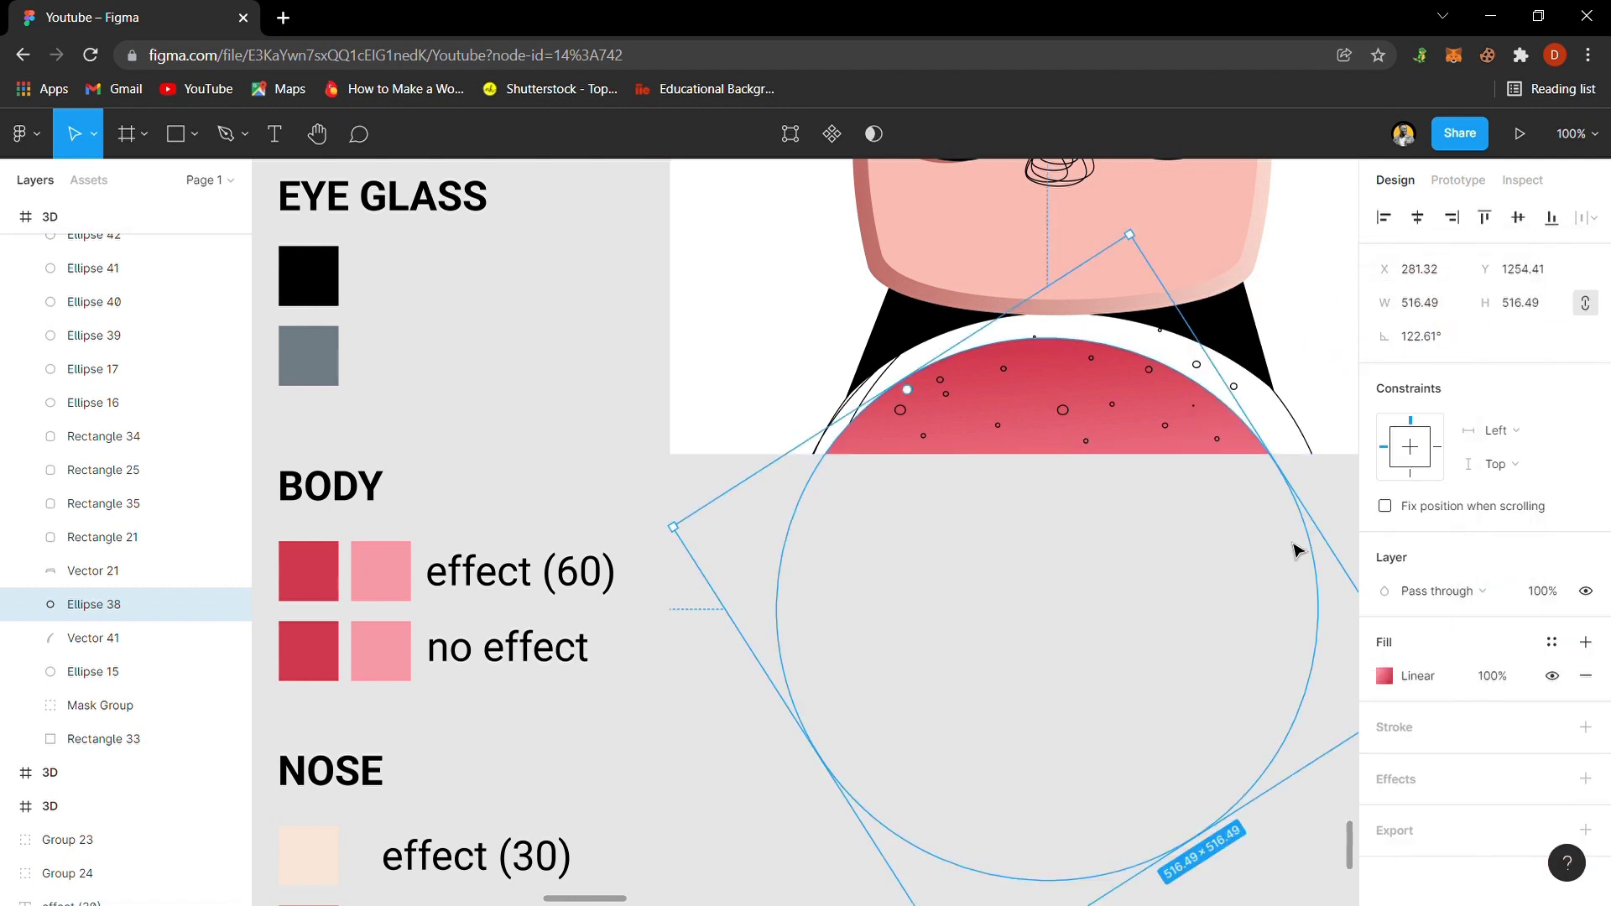
pyautogui.click(1304, 440)
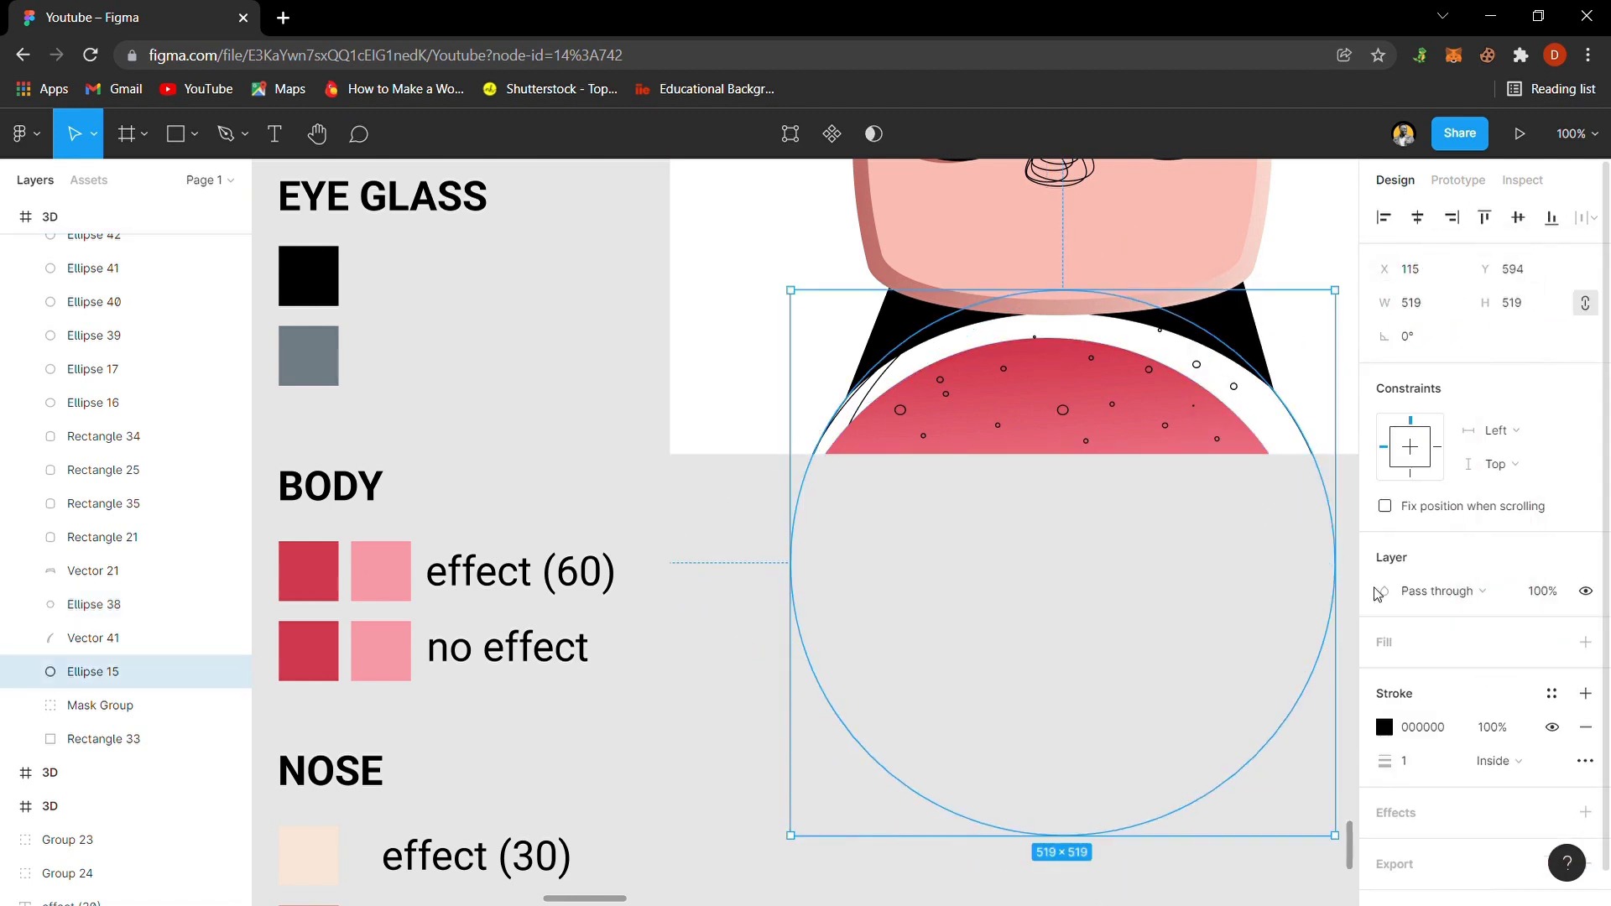
# - Remove Ellipse 15's outline stroke and give it a linear gradient fill
pyautogui.click(1586, 726)
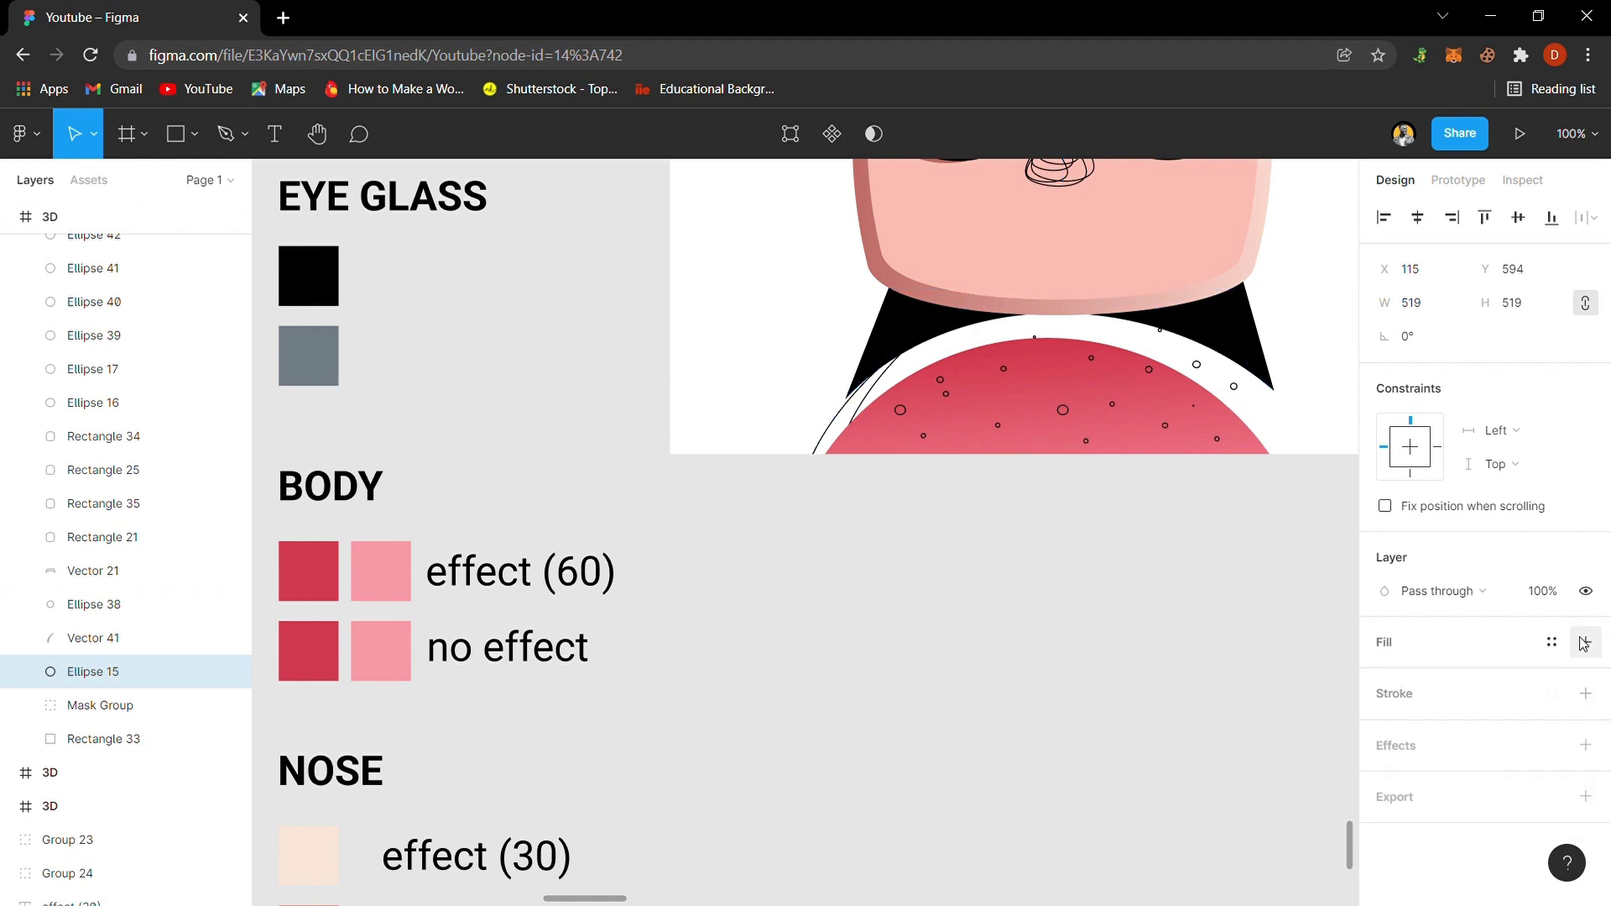
pyautogui.click(1585, 642)
pyautogui.click(1385, 676)
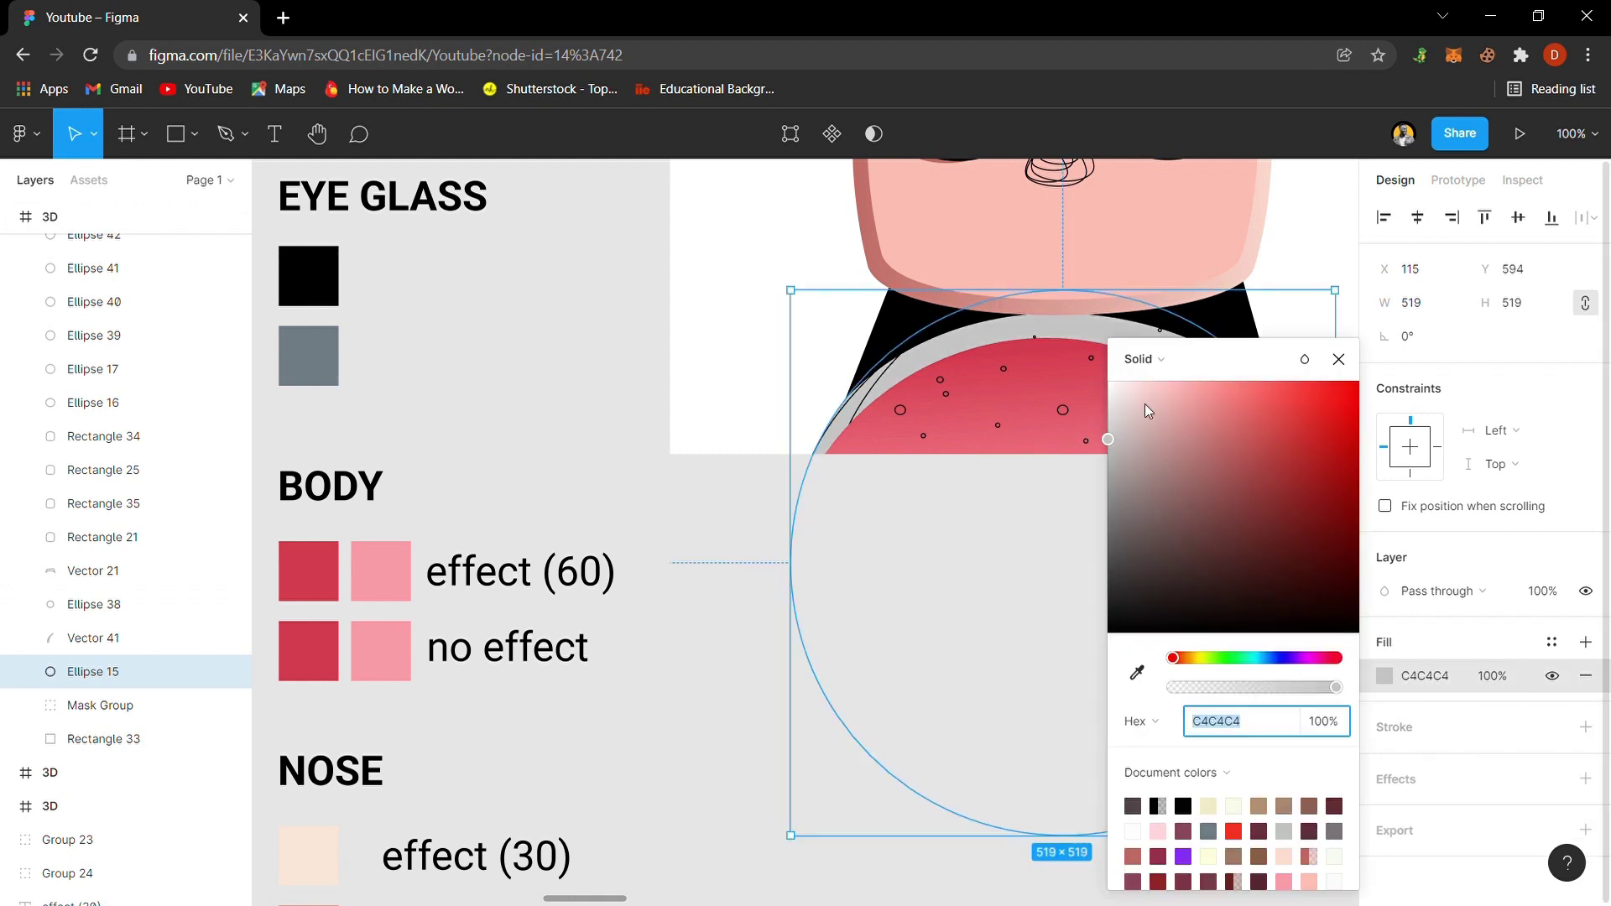
pyautogui.click(1154, 369)
pyautogui.click(1162, 384)
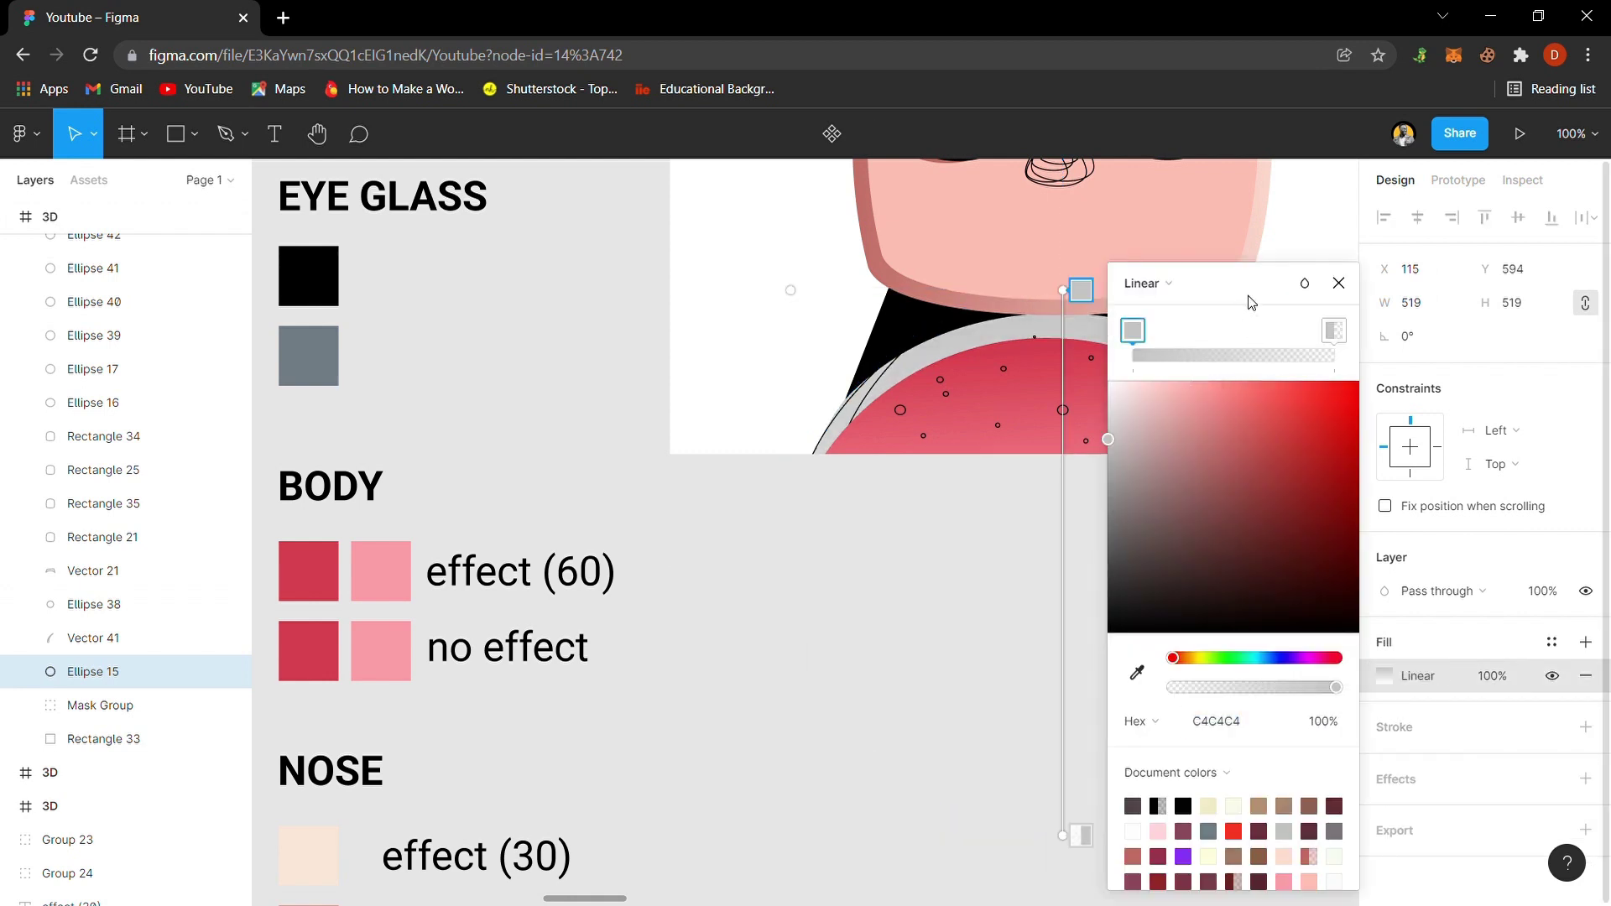
pyautogui.moveTo(1244, 302); pyautogui.dragTo(1479, 302)
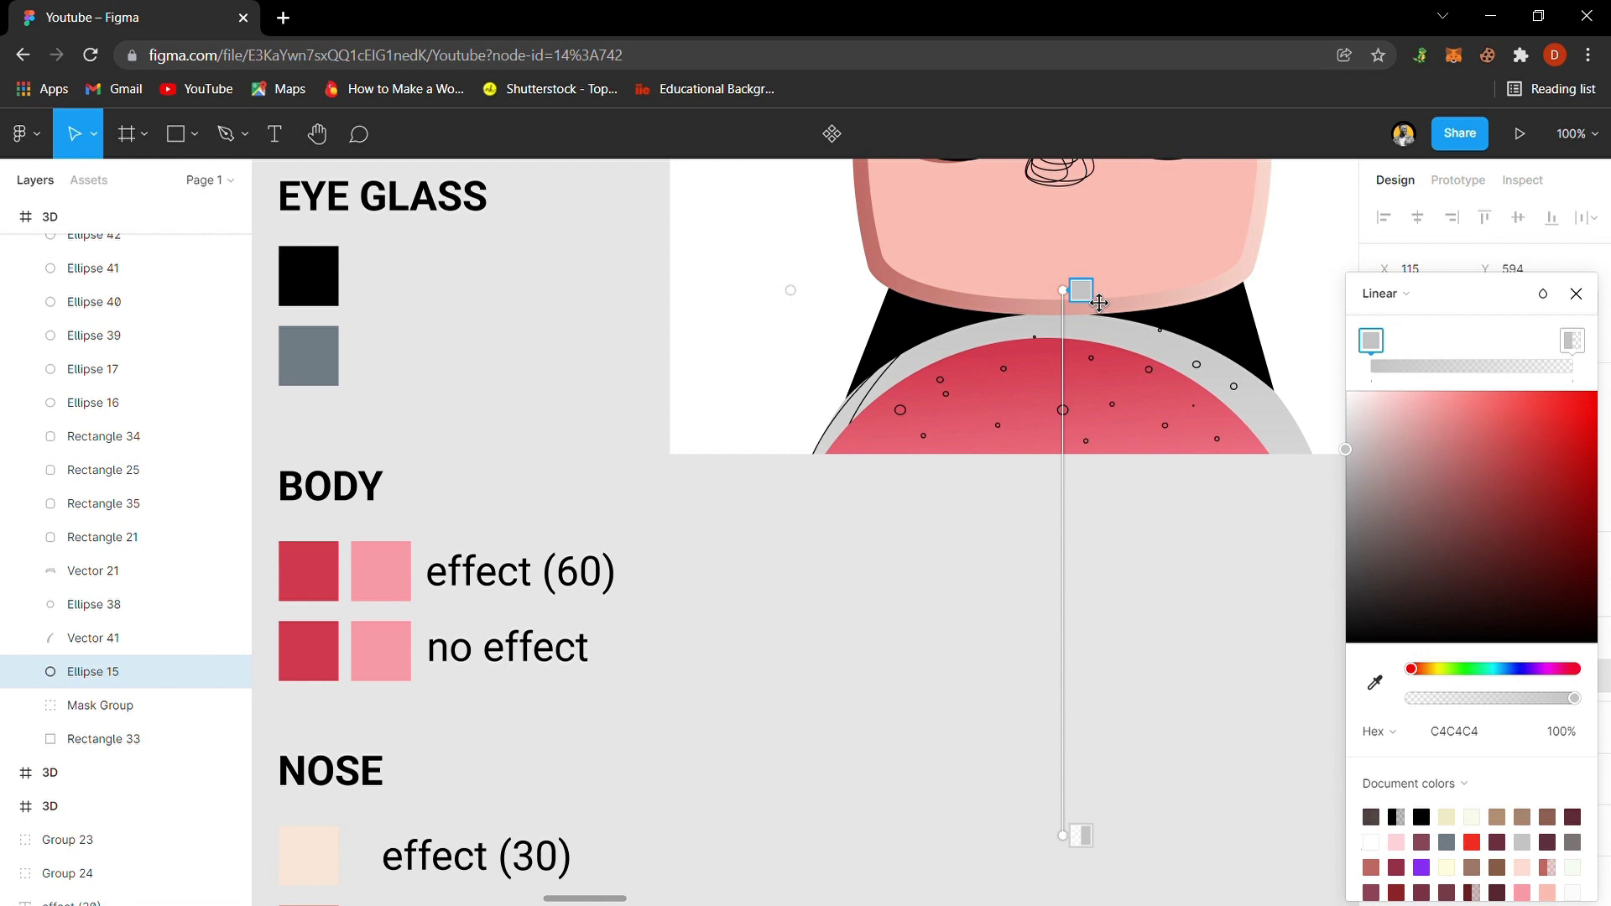
# - Colour the gradient red D2394E to pink FF97A6, compressed into the upper body
pyautogui.press('i')
pyautogui.click(324, 678)
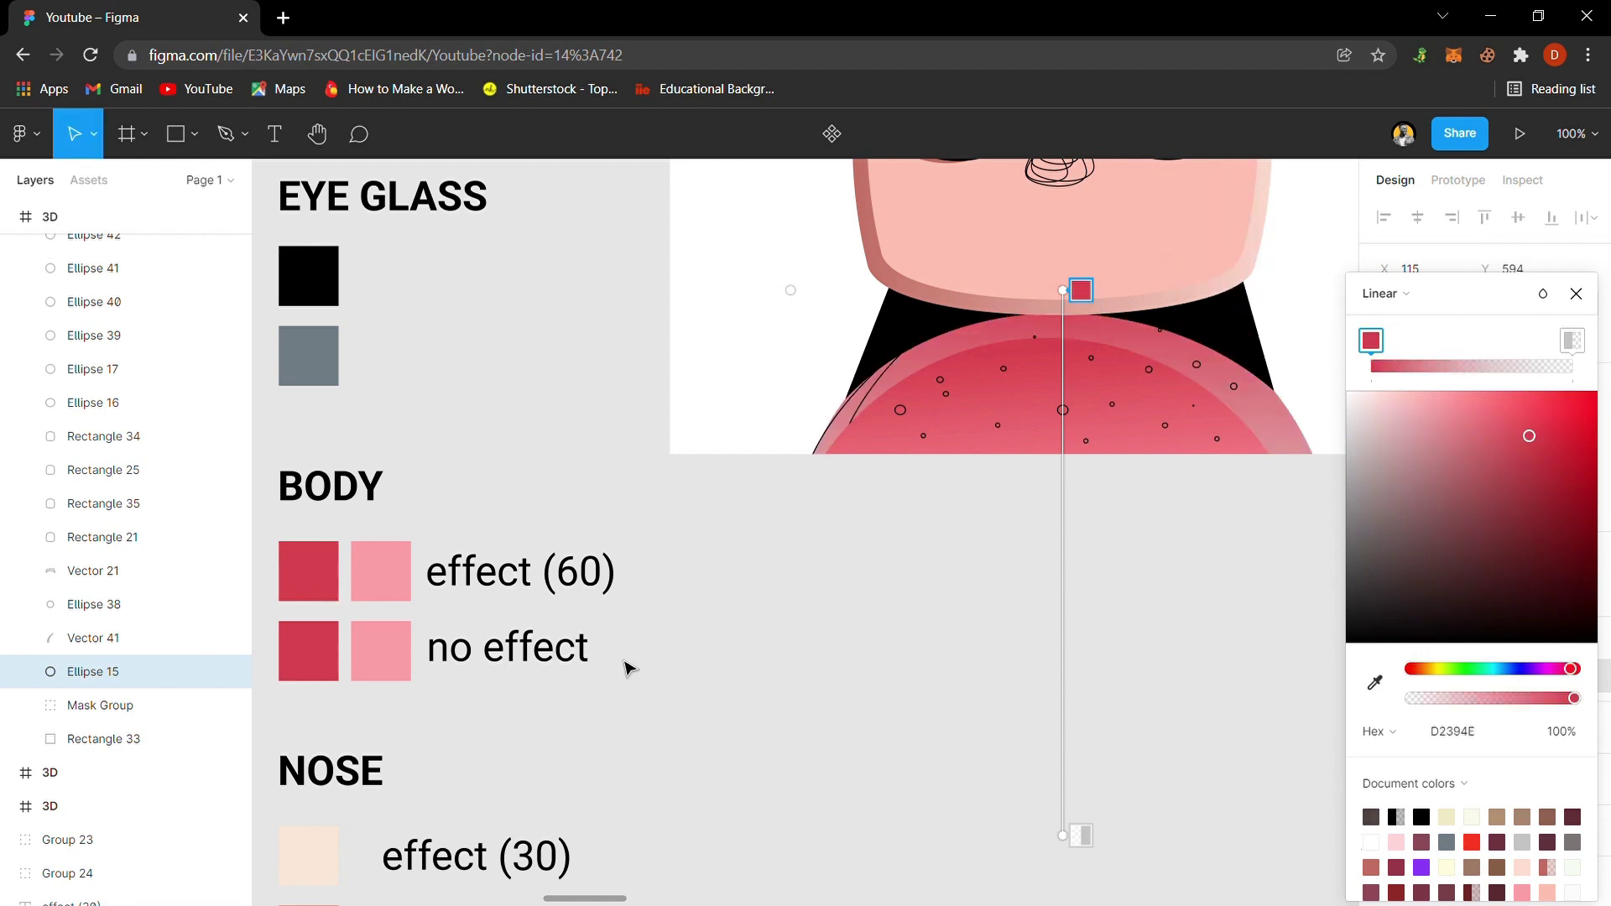
pyautogui.click(1080, 836)
pyautogui.press('i')
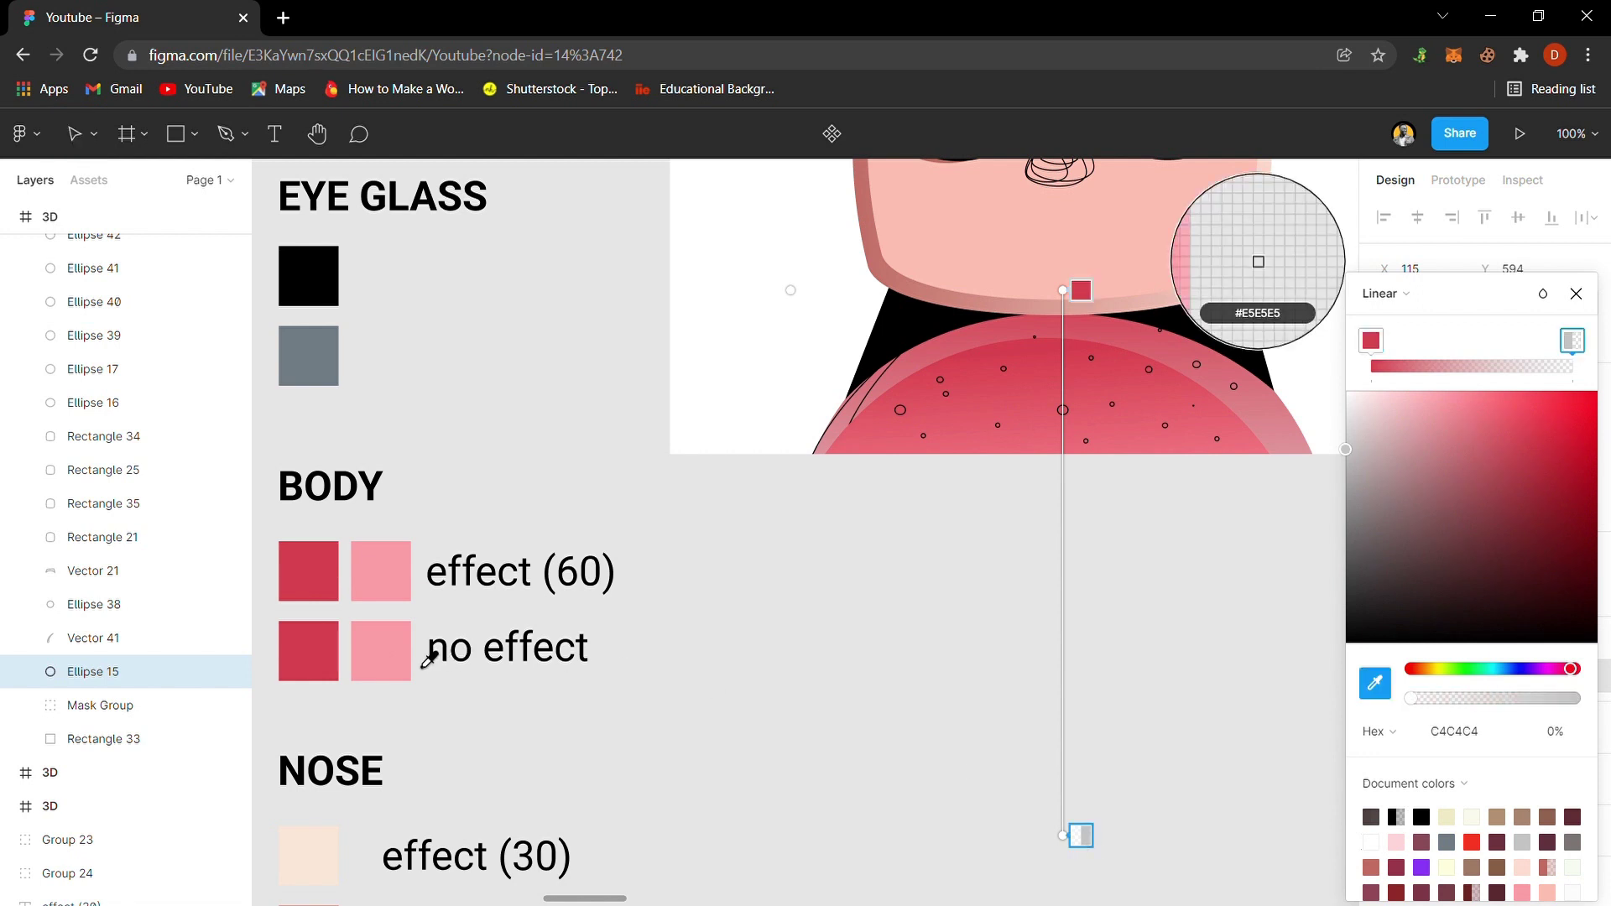
pyautogui.click(395, 675)
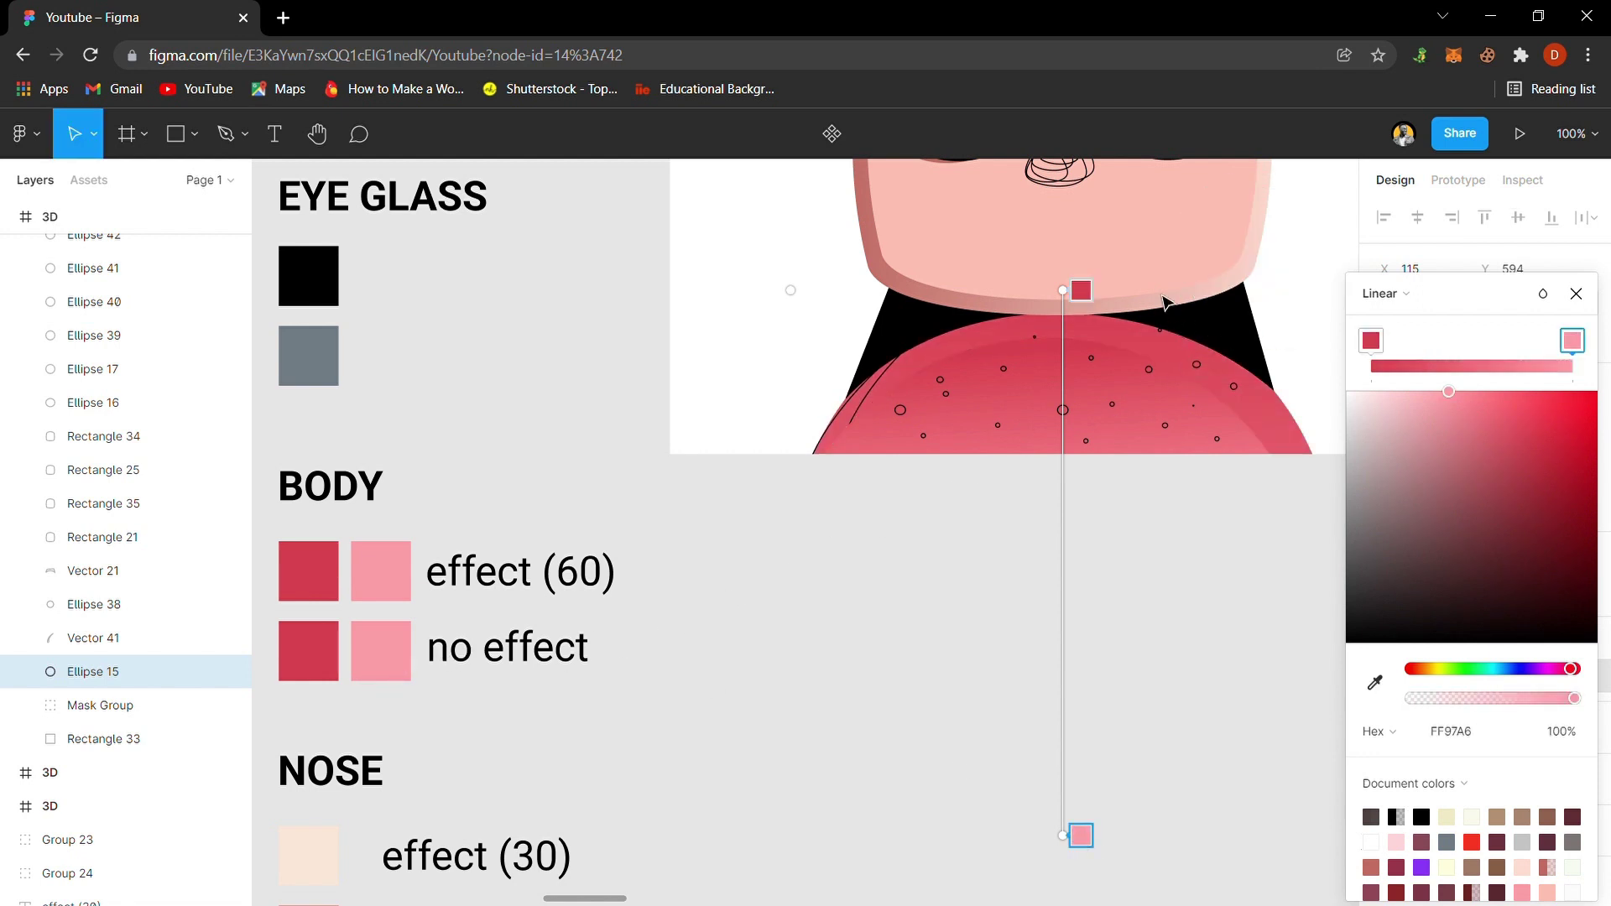
pyautogui.moveTo(1081, 836); pyautogui.dragTo(1079, 472)
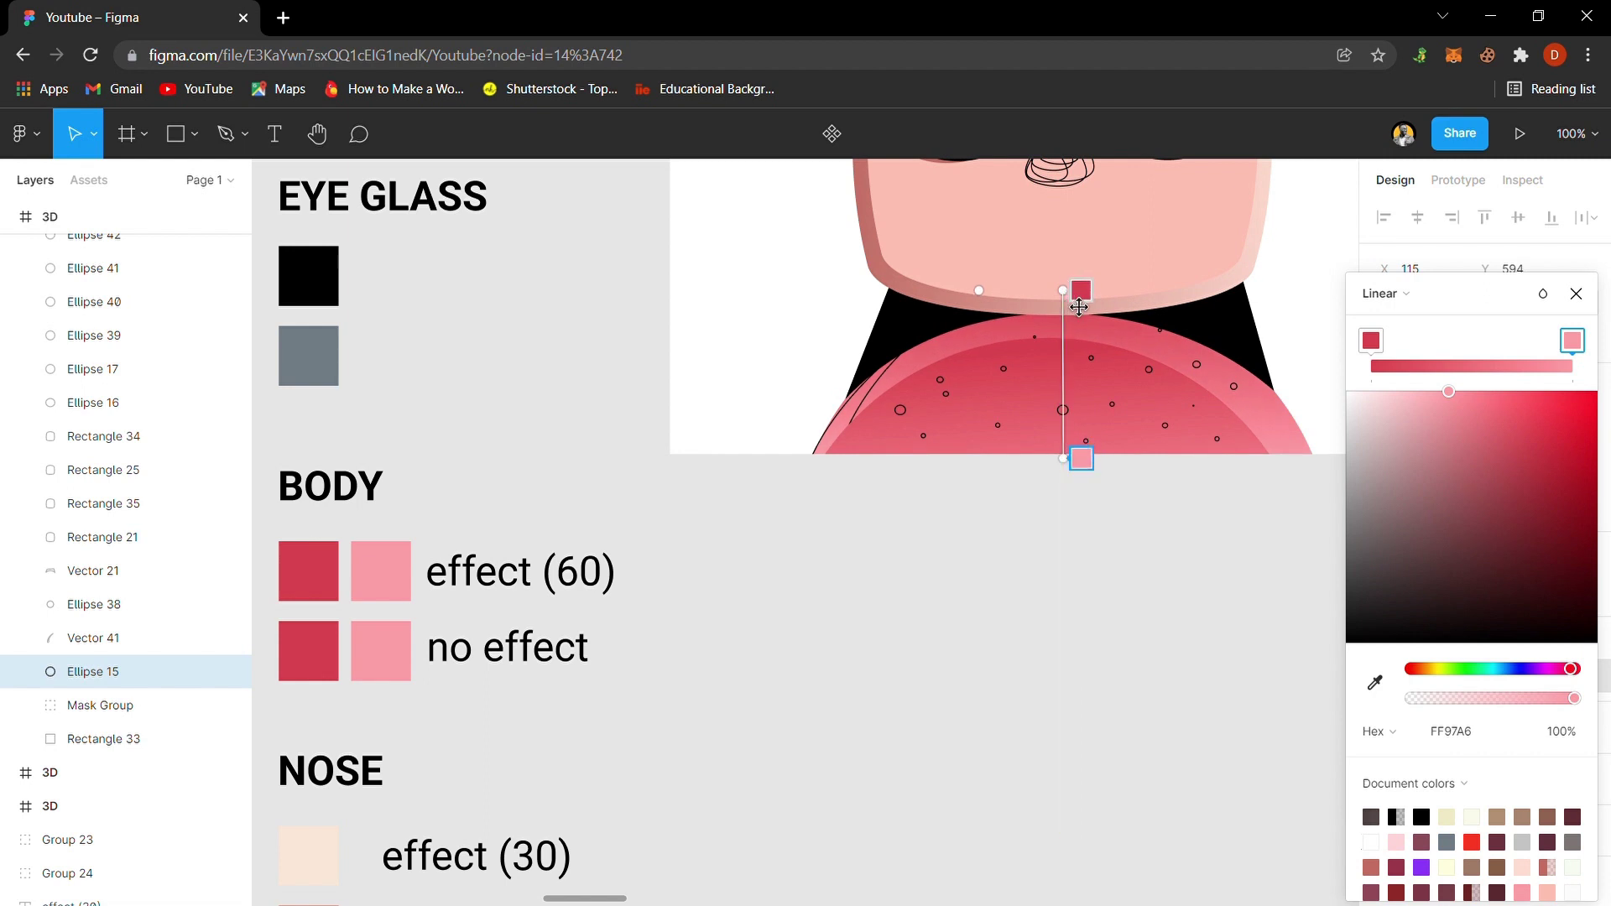
pyautogui.moveTo(1079, 307); pyautogui.dragTo(1080, 351)
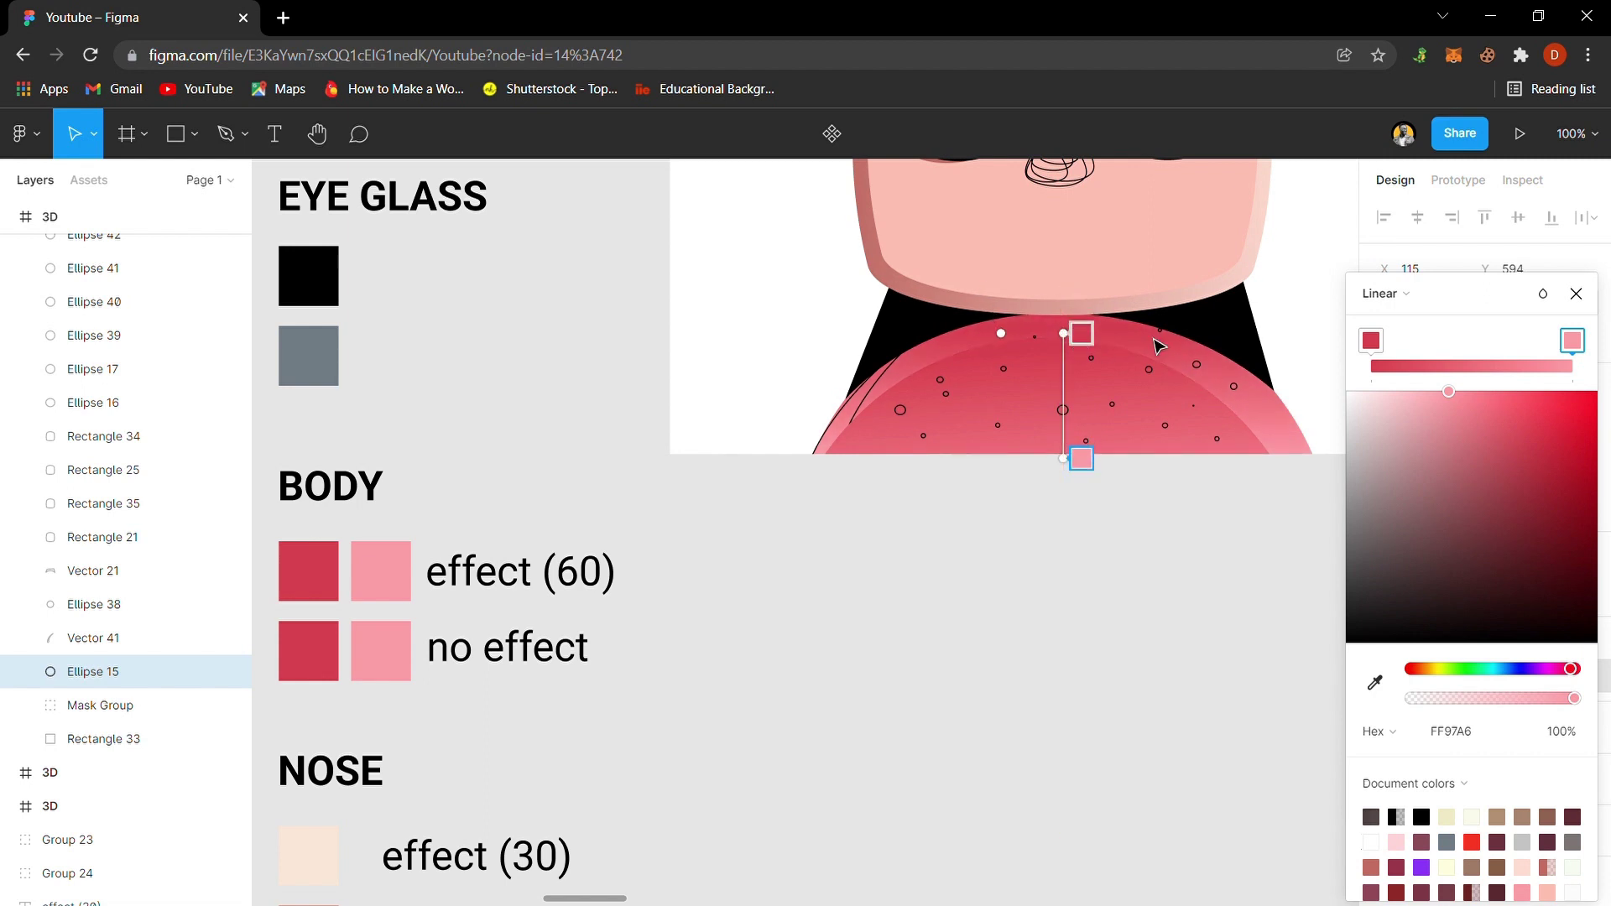
pyautogui.click(1576, 294)
pyautogui.click(719, 674)
# - Duplicate the NOSE colour legend and move the copy to the right
pyautogui.scroll(-2, 612, 789)
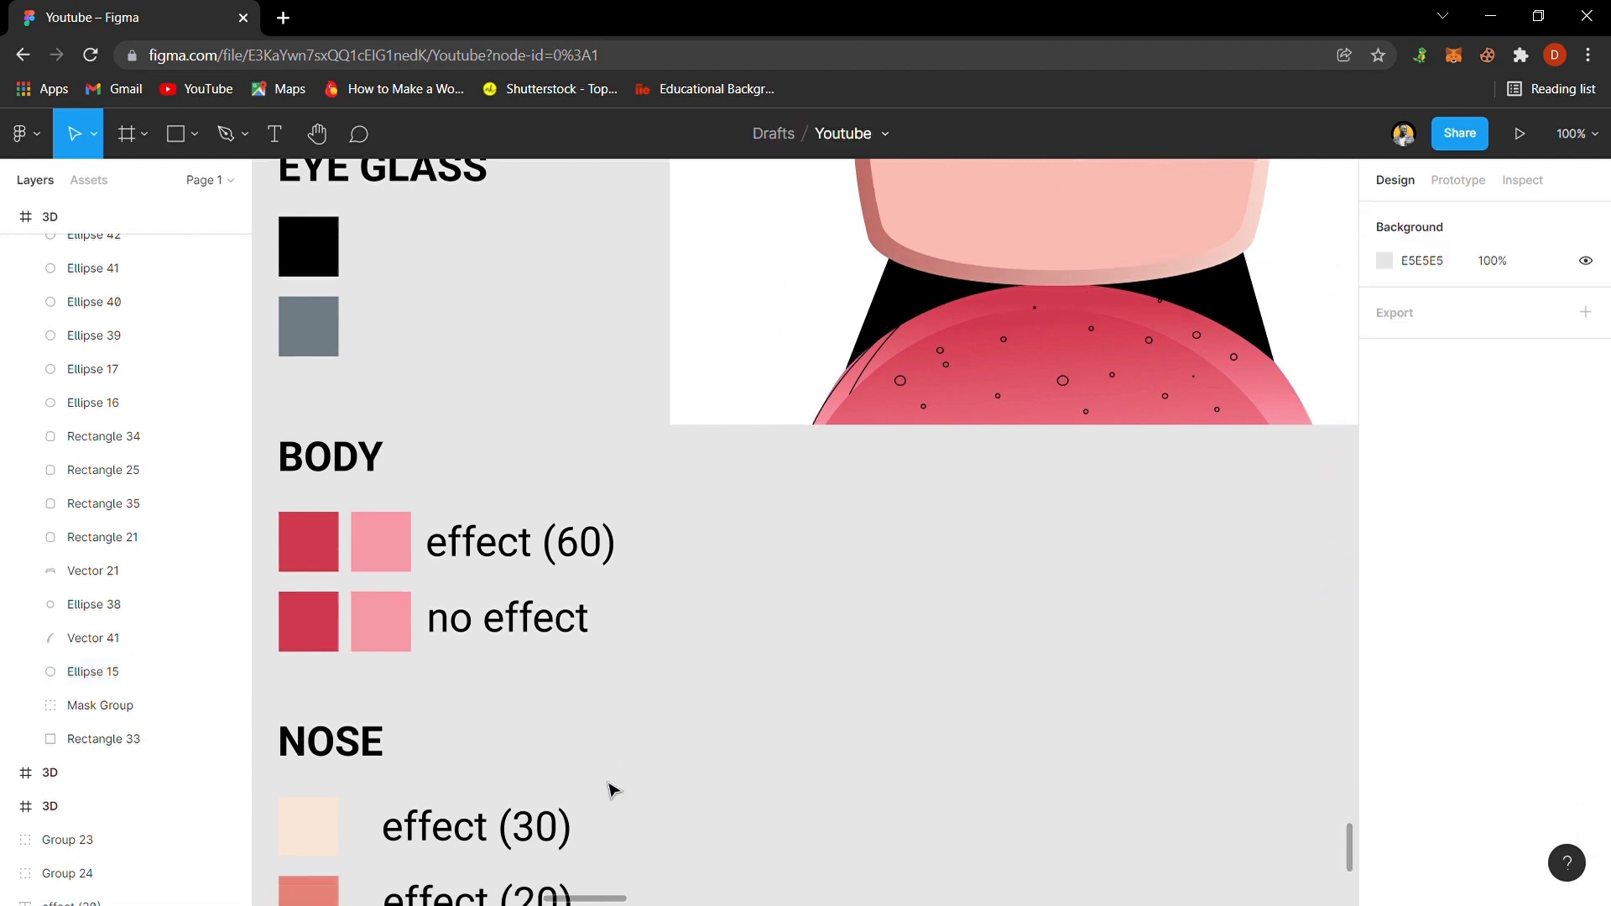
pyautogui.scroll(-5, 612, 789)
pyautogui.moveTo(637, 858); pyautogui.dragTo(304, 394)
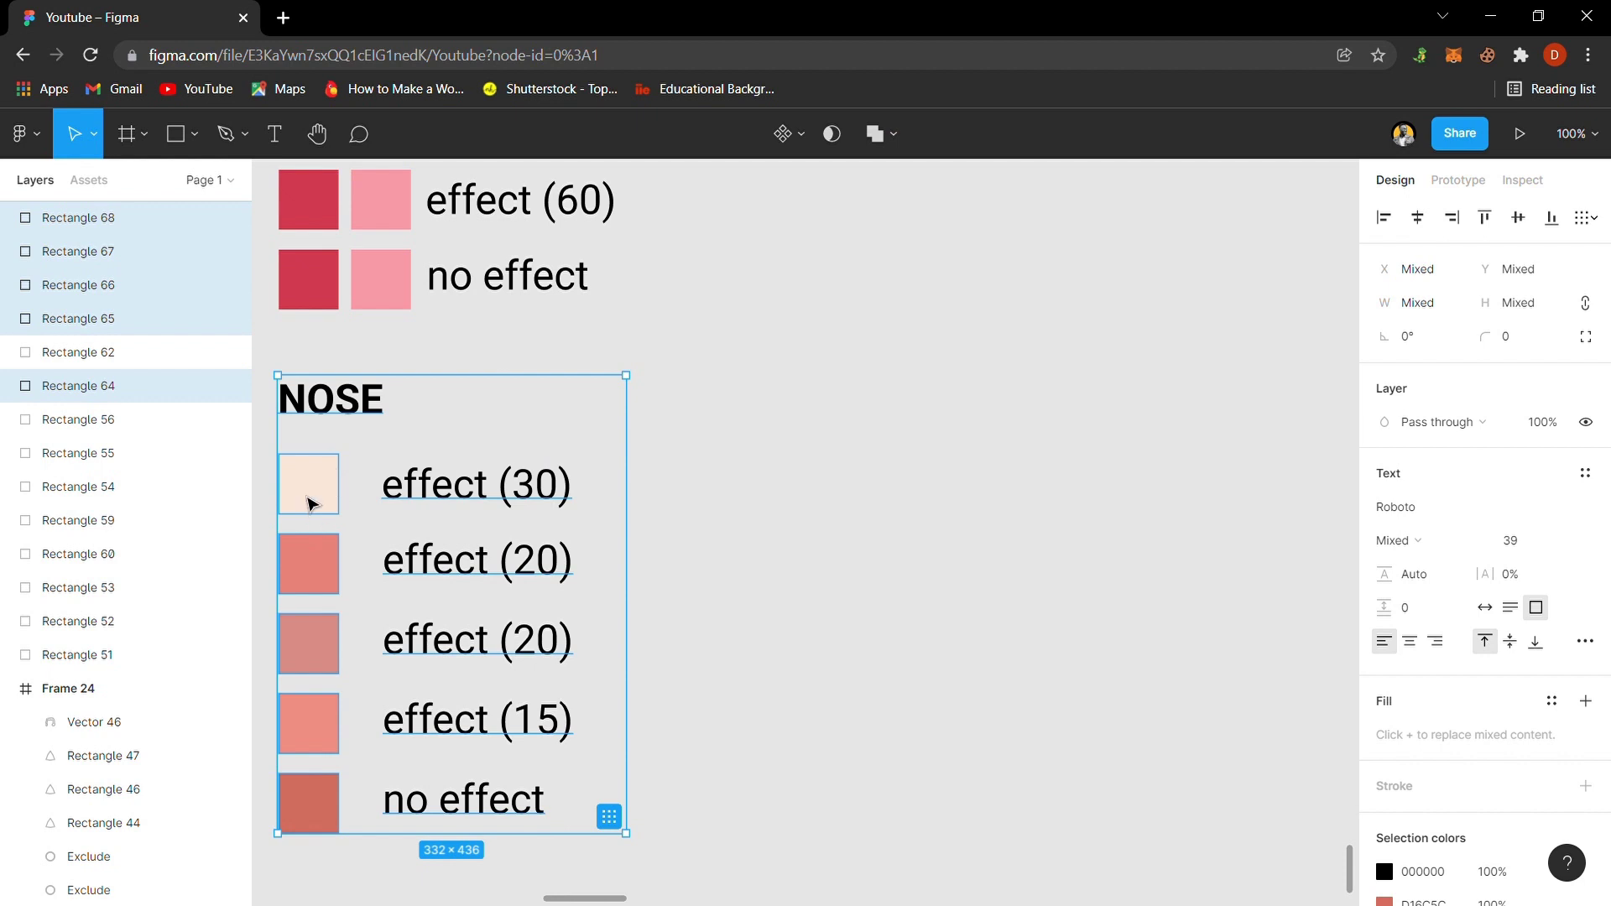
pyautogui.hotkey('ctrl', 'd')
pyautogui.moveTo(311, 501); pyautogui.dragTo(561, 649)
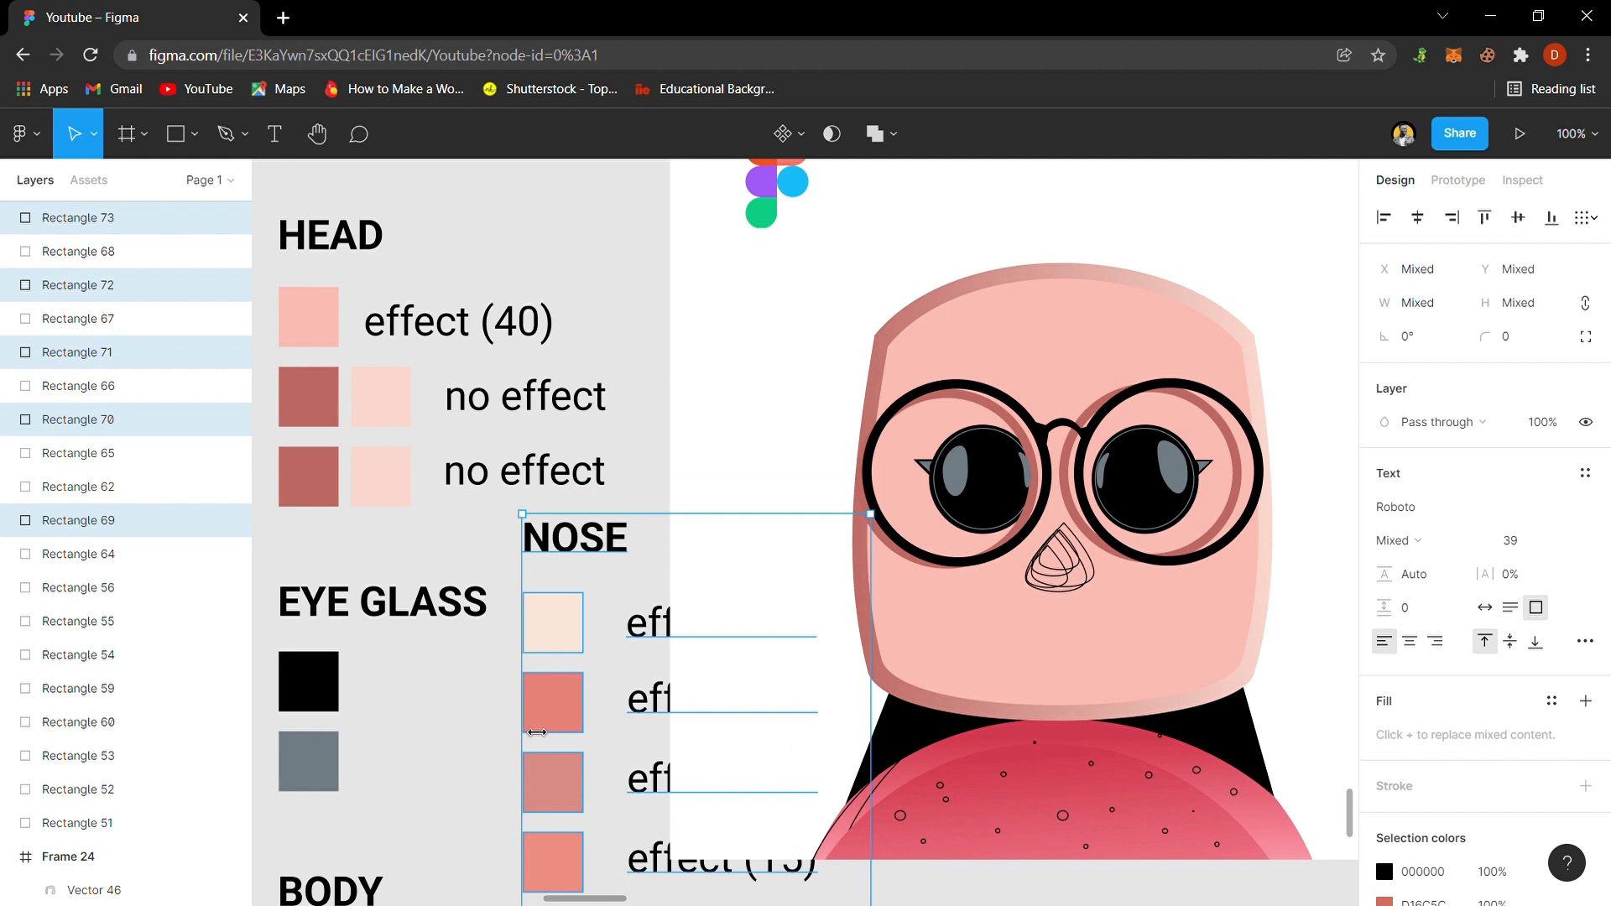
# - Scale the NOSE legend copy down proportionally to 118 × 154.96
pyautogui.moveTo(537, 732); pyautogui.dragTo(541, 679)
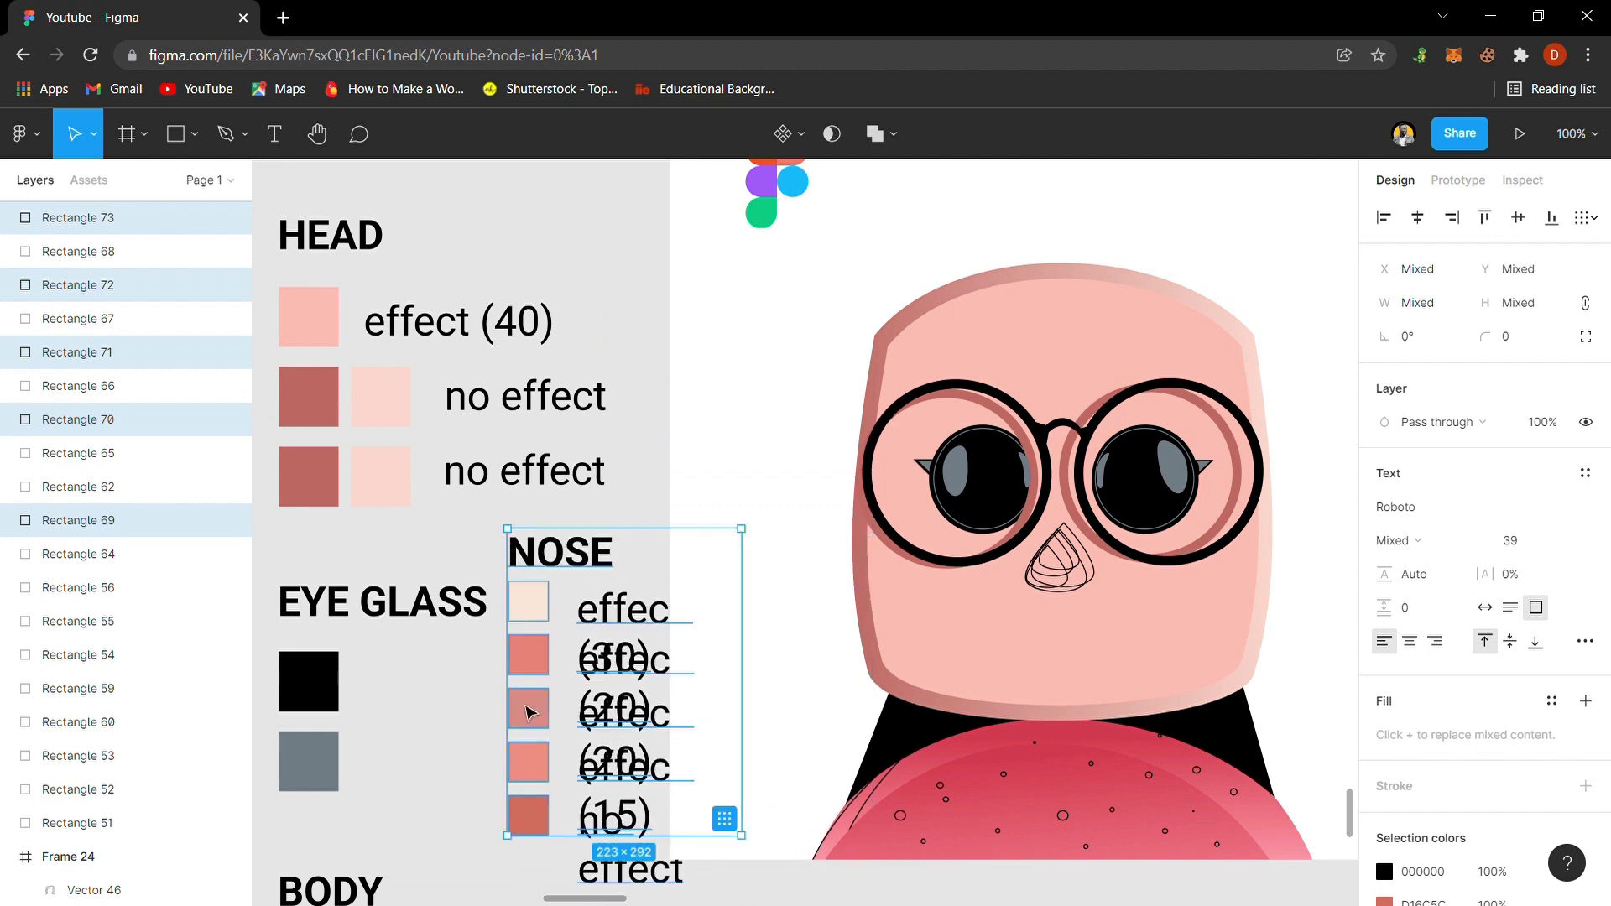
pyautogui.hotkey('ctrl', 'z')
pyautogui.press('k')
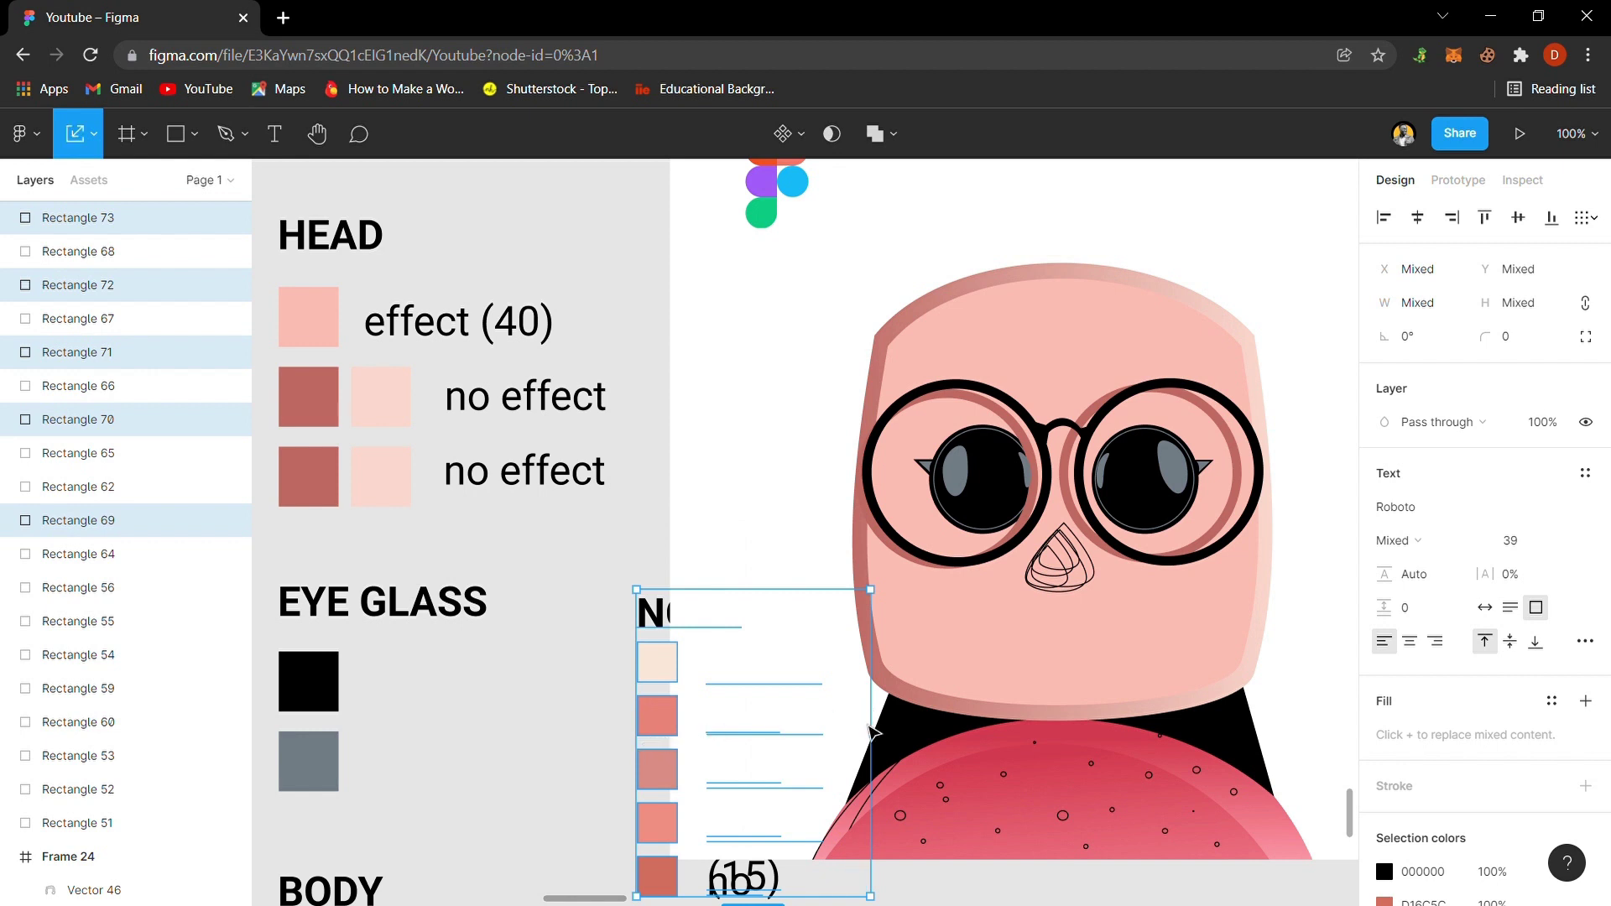
pyautogui.moveTo(874, 741); pyautogui.dragTo(540, 735)
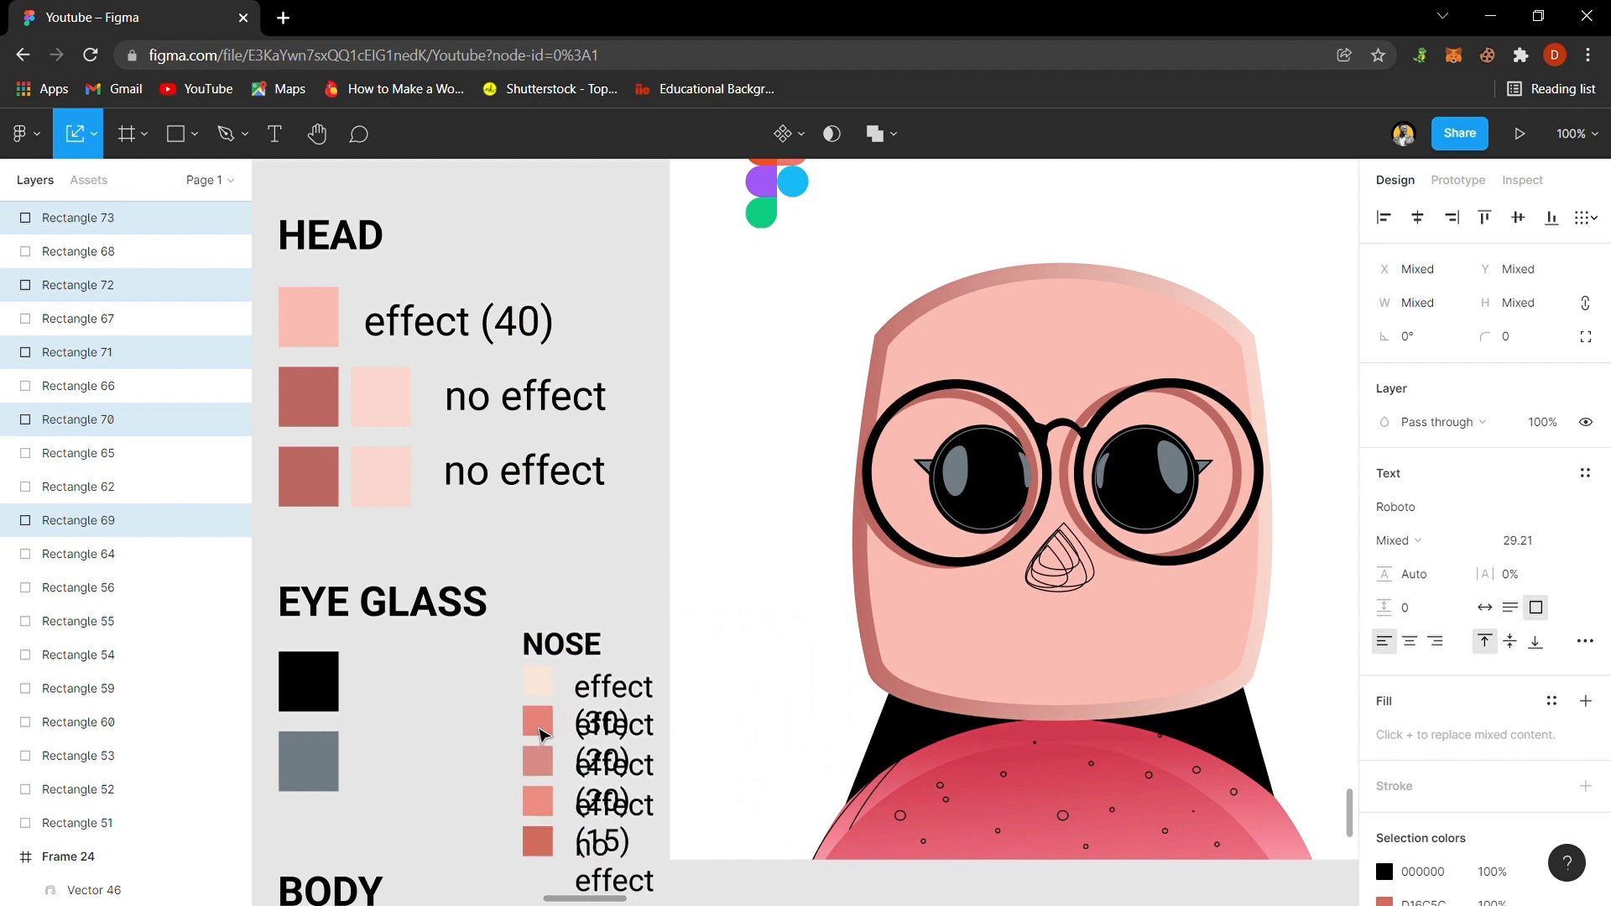
pyautogui.hotkey('ctrl', 'z')
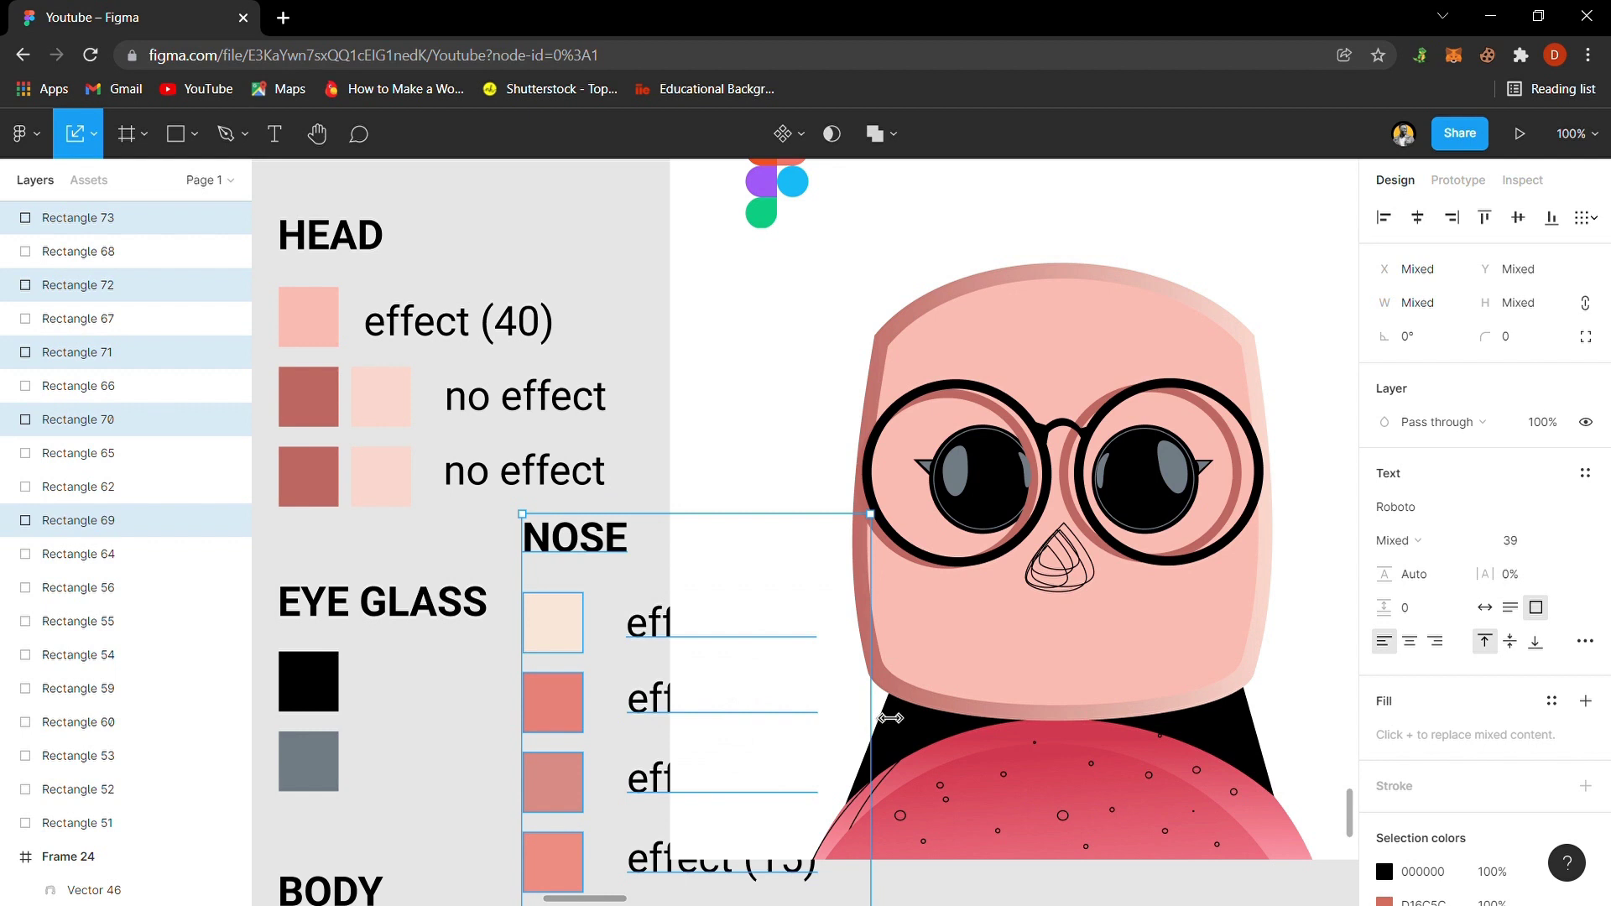
pyautogui.moveTo(890, 718); pyautogui.dragTo(662, 745)
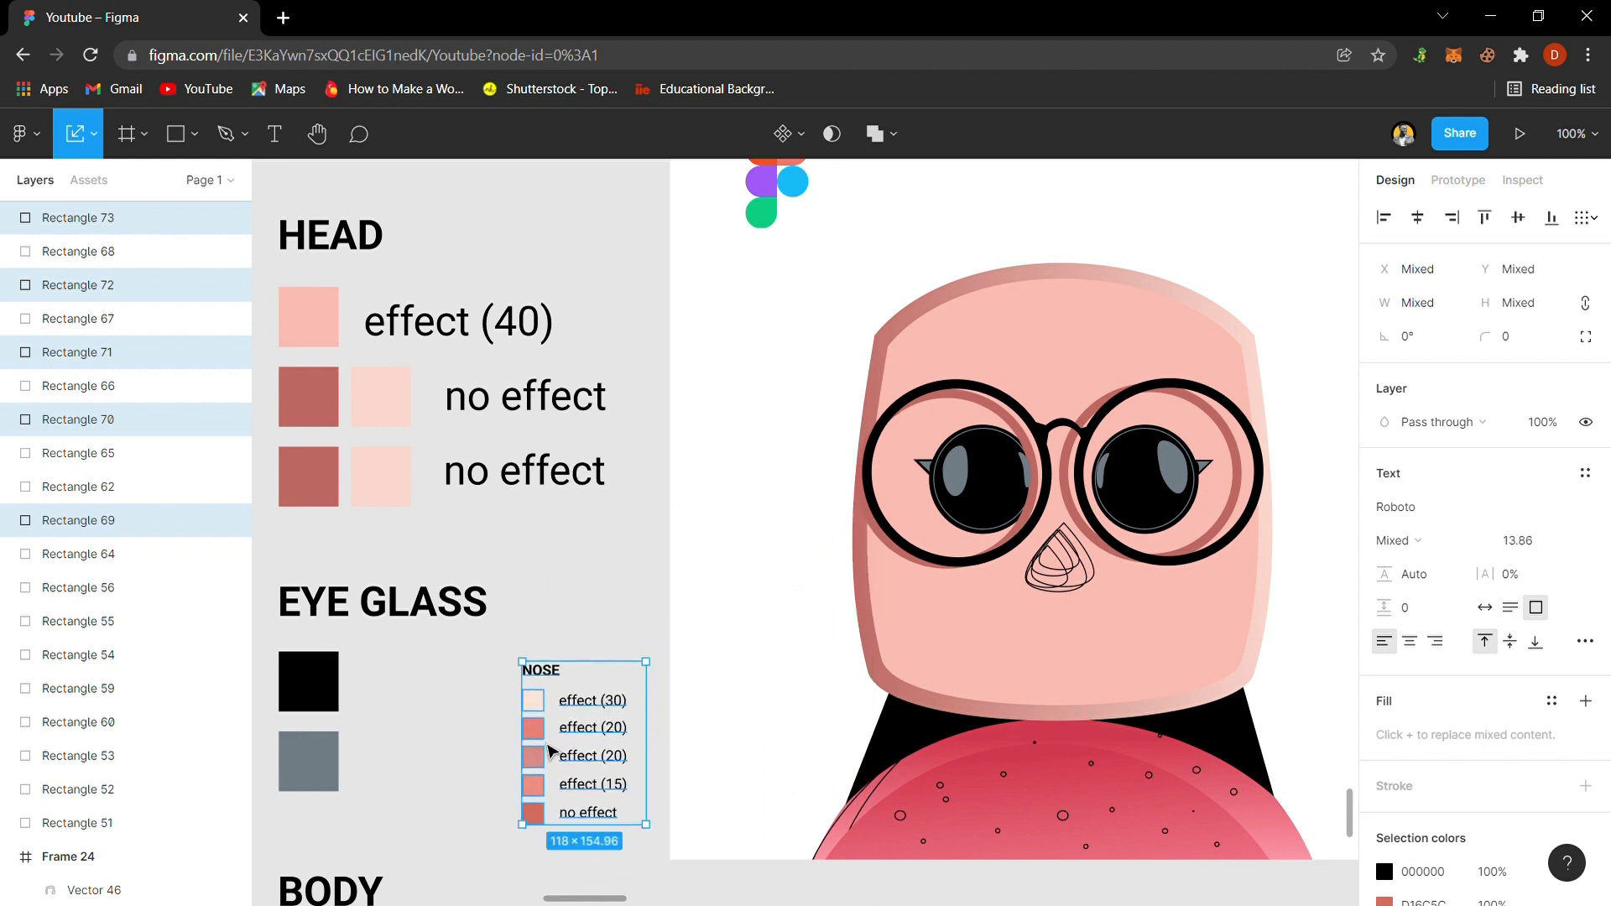
# - Place the small NOSE legend on the character's face beside the nose
pyautogui.moveTo(541, 746); pyautogui.dragTo(554, 668)
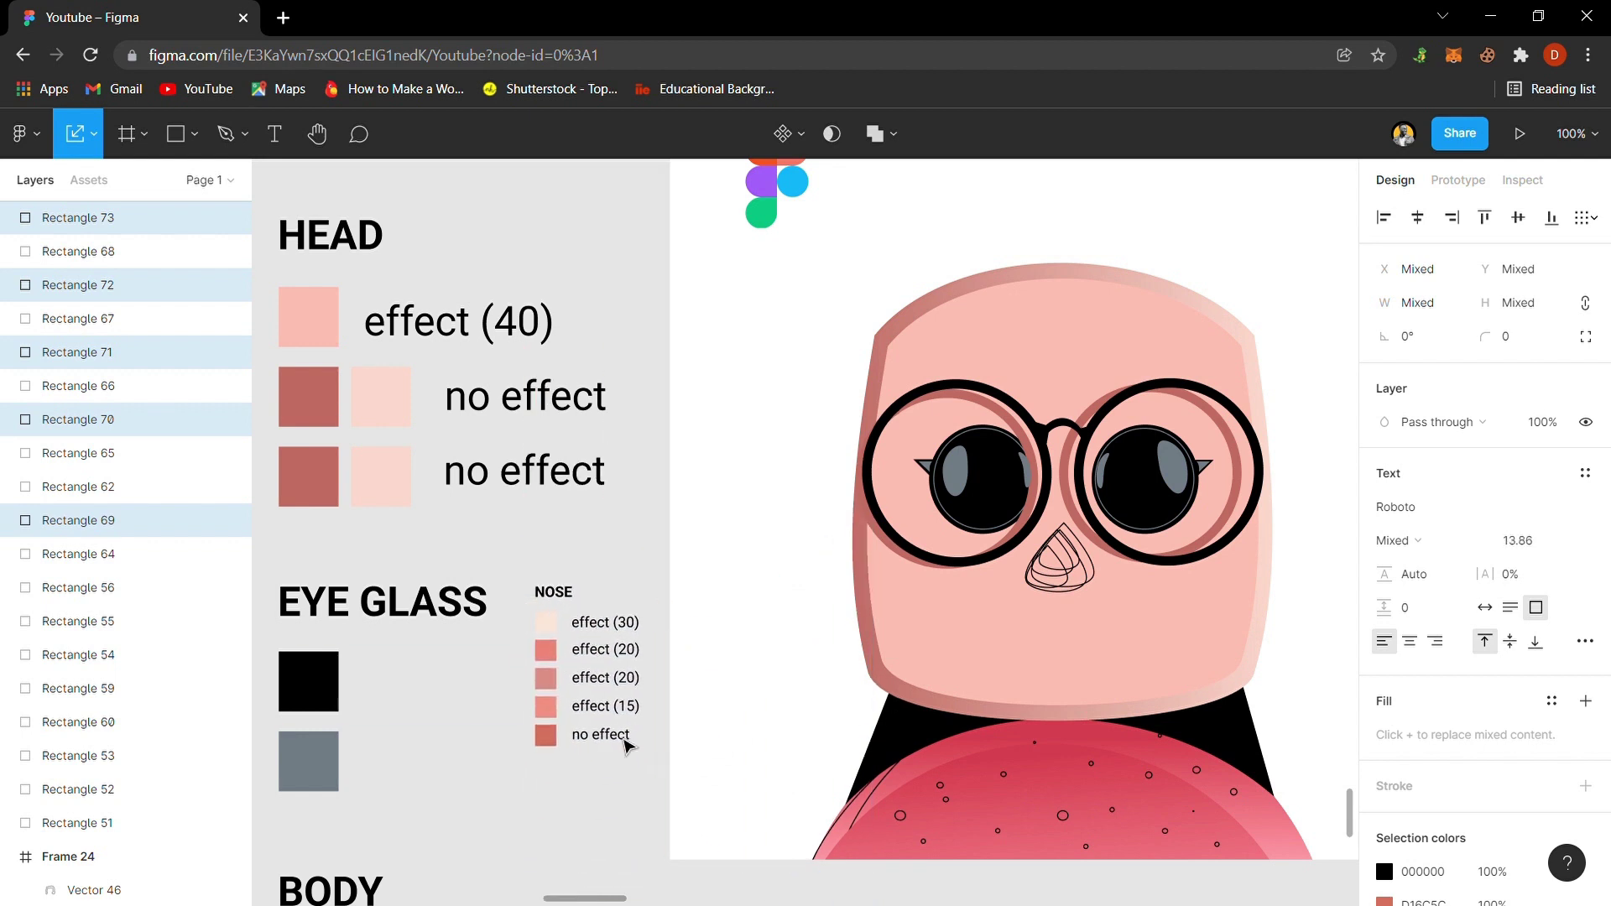
pyautogui.click(650, 812)
pyautogui.press('v')
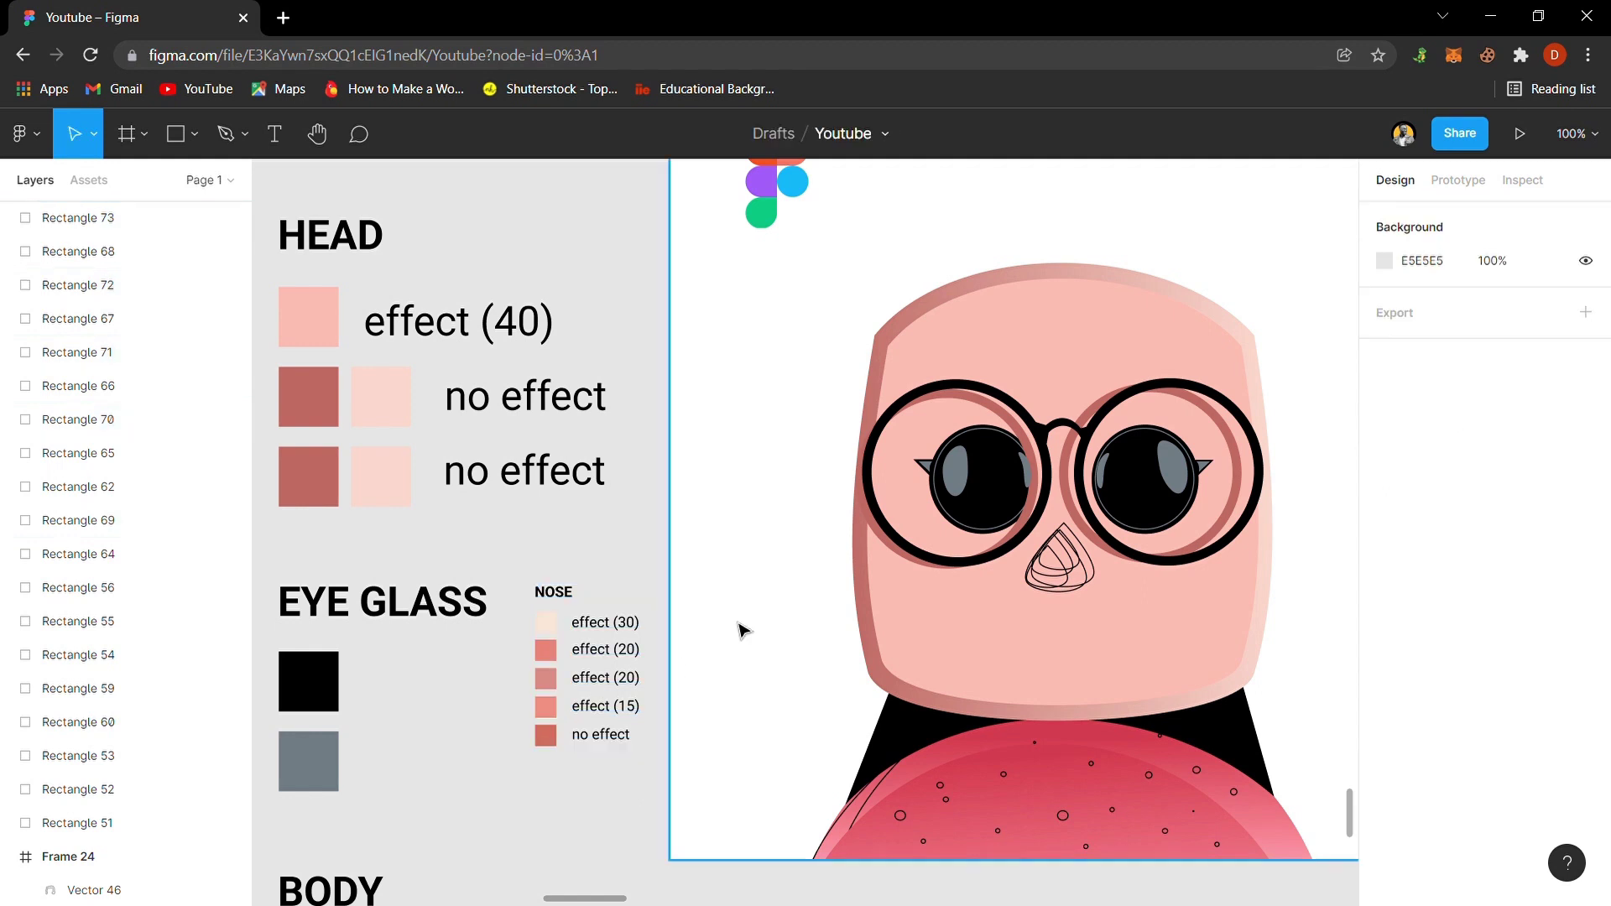
pyautogui.moveTo(503, 776); pyautogui.dragTo(685, 577)
pyautogui.moveTo(554, 690); pyautogui.dragTo(746, 630)
# - Fill the inner nose shape with the no-effect swatch colour and remove its black outline
pyautogui.keyDown('shift'); pyautogui.click(1104, 589); pyautogui.keyUp('shift')
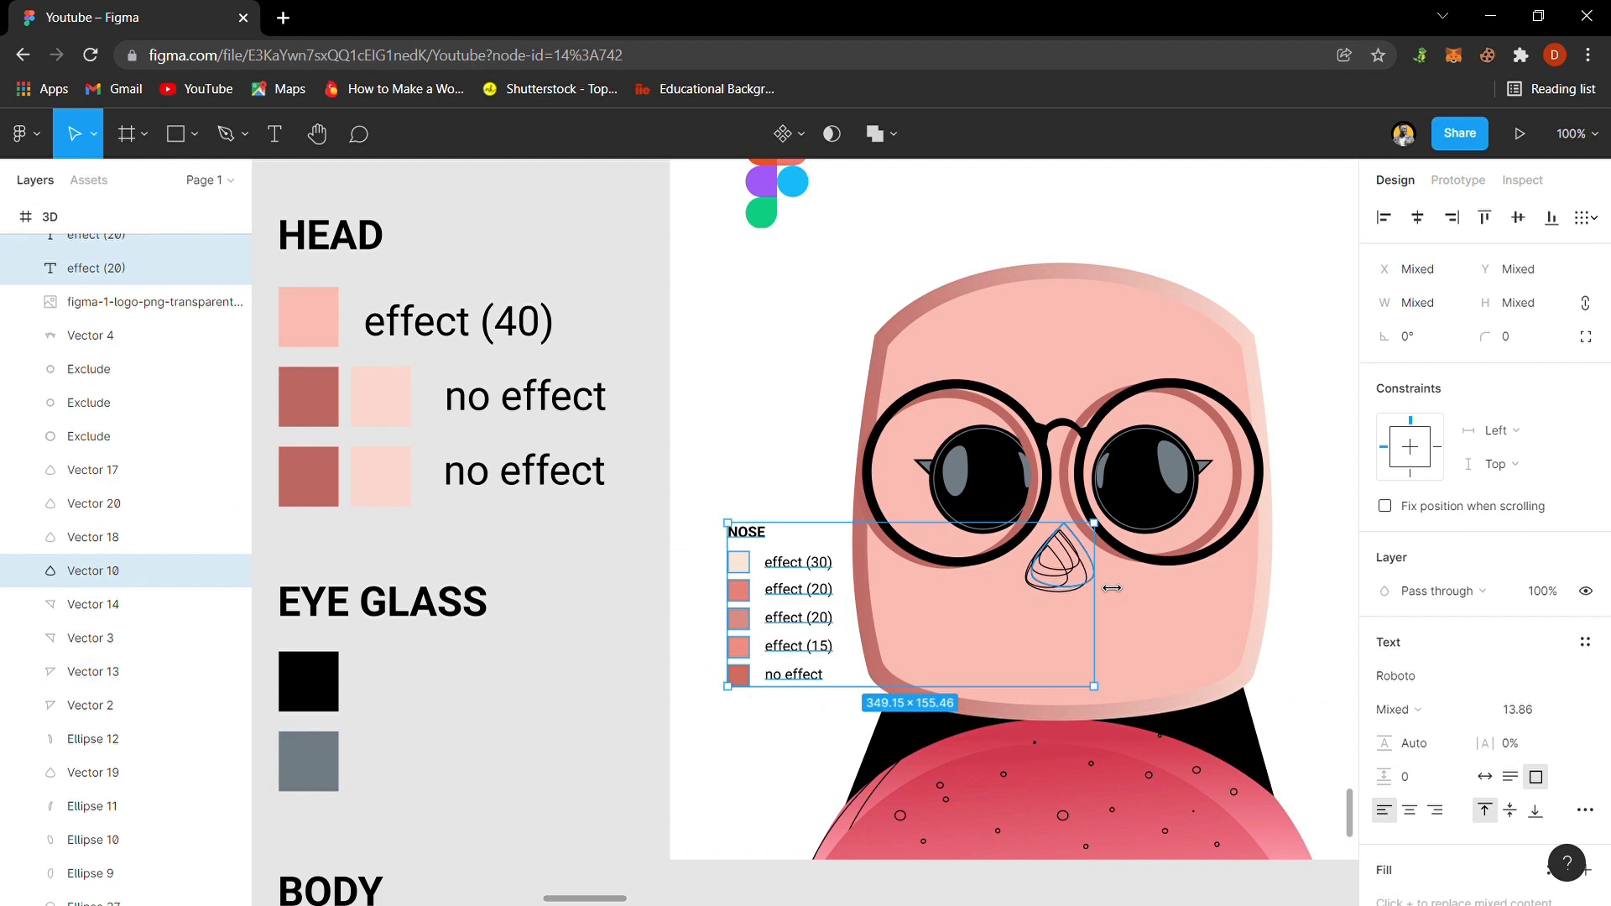
pyautogui.hotkey('shift', '2')
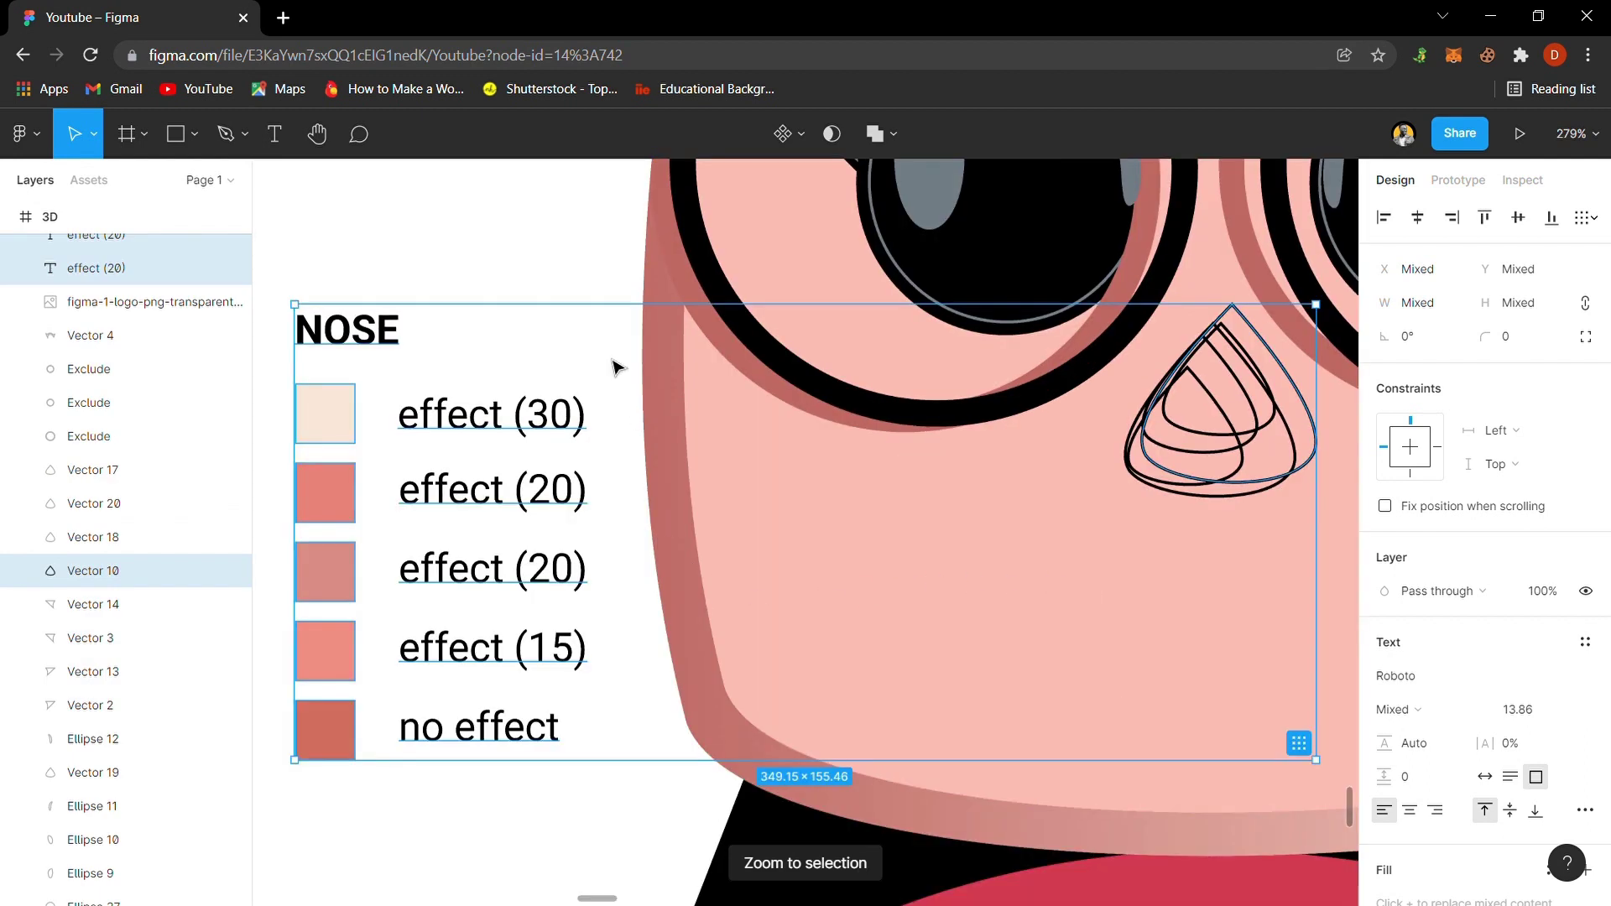
pyautogui.press('Escape')
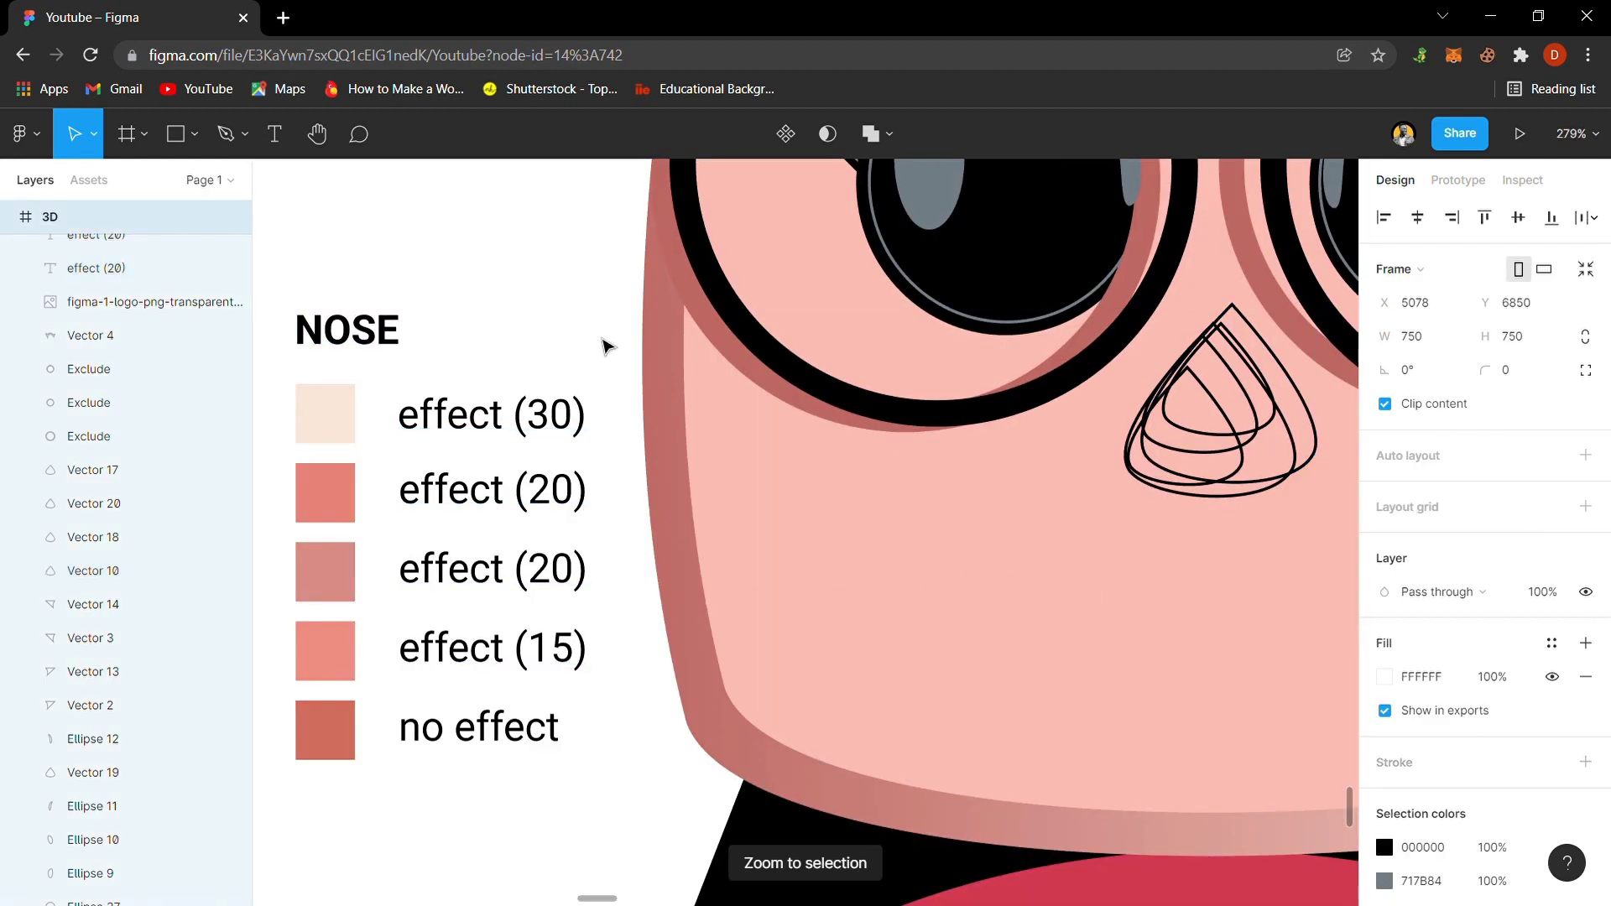
pyautogui.click(1250, 511)
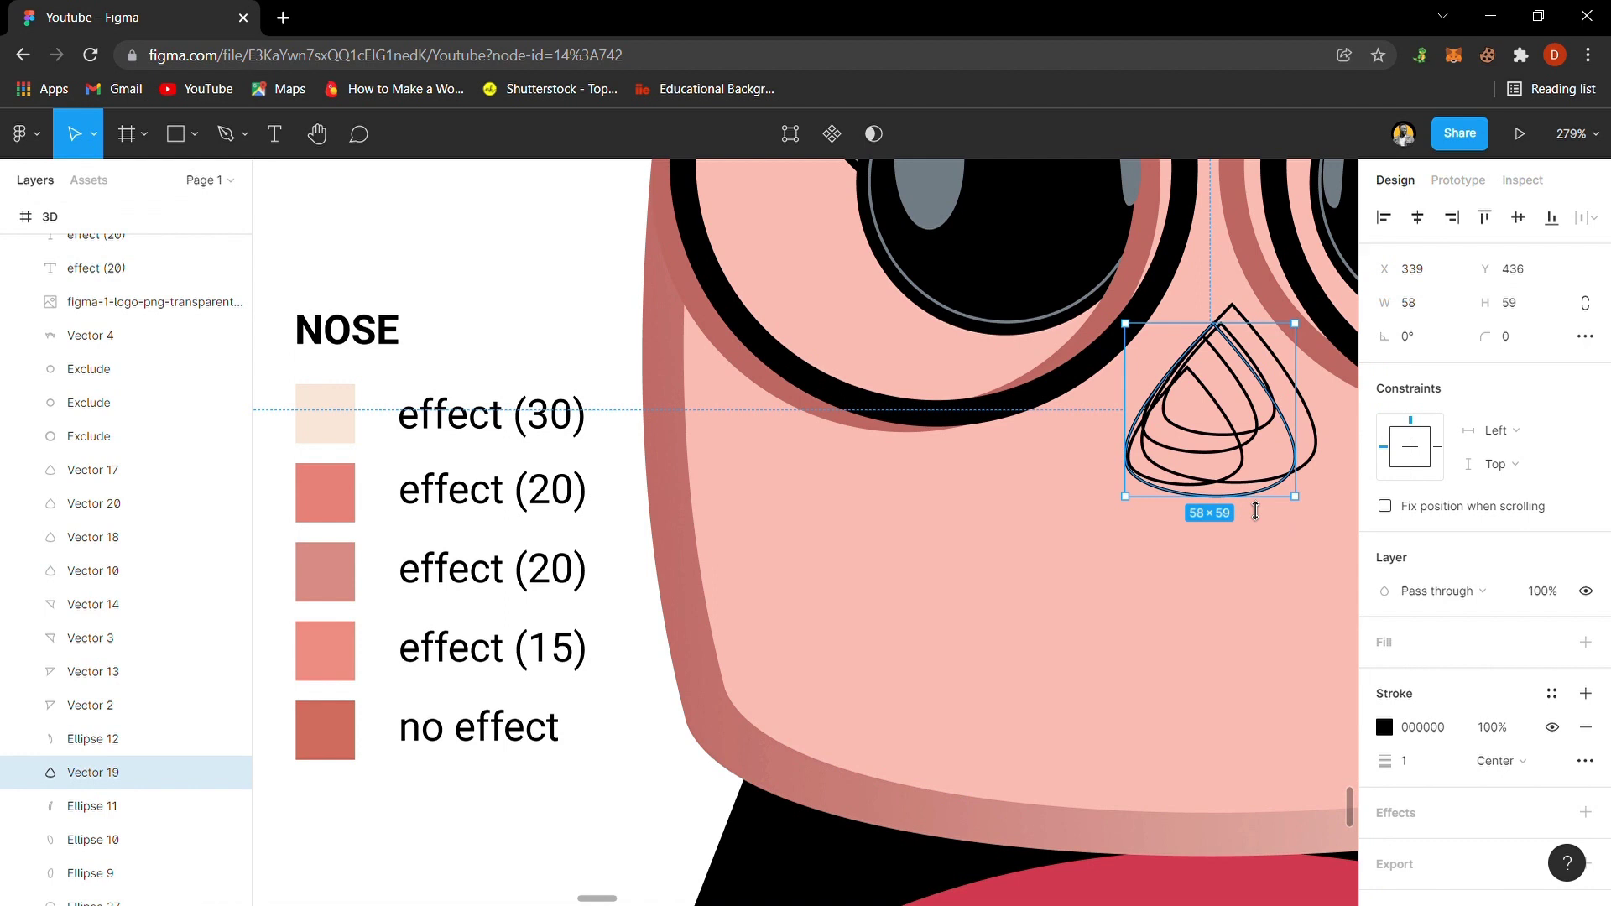
pyautogui.click(1408, 651)
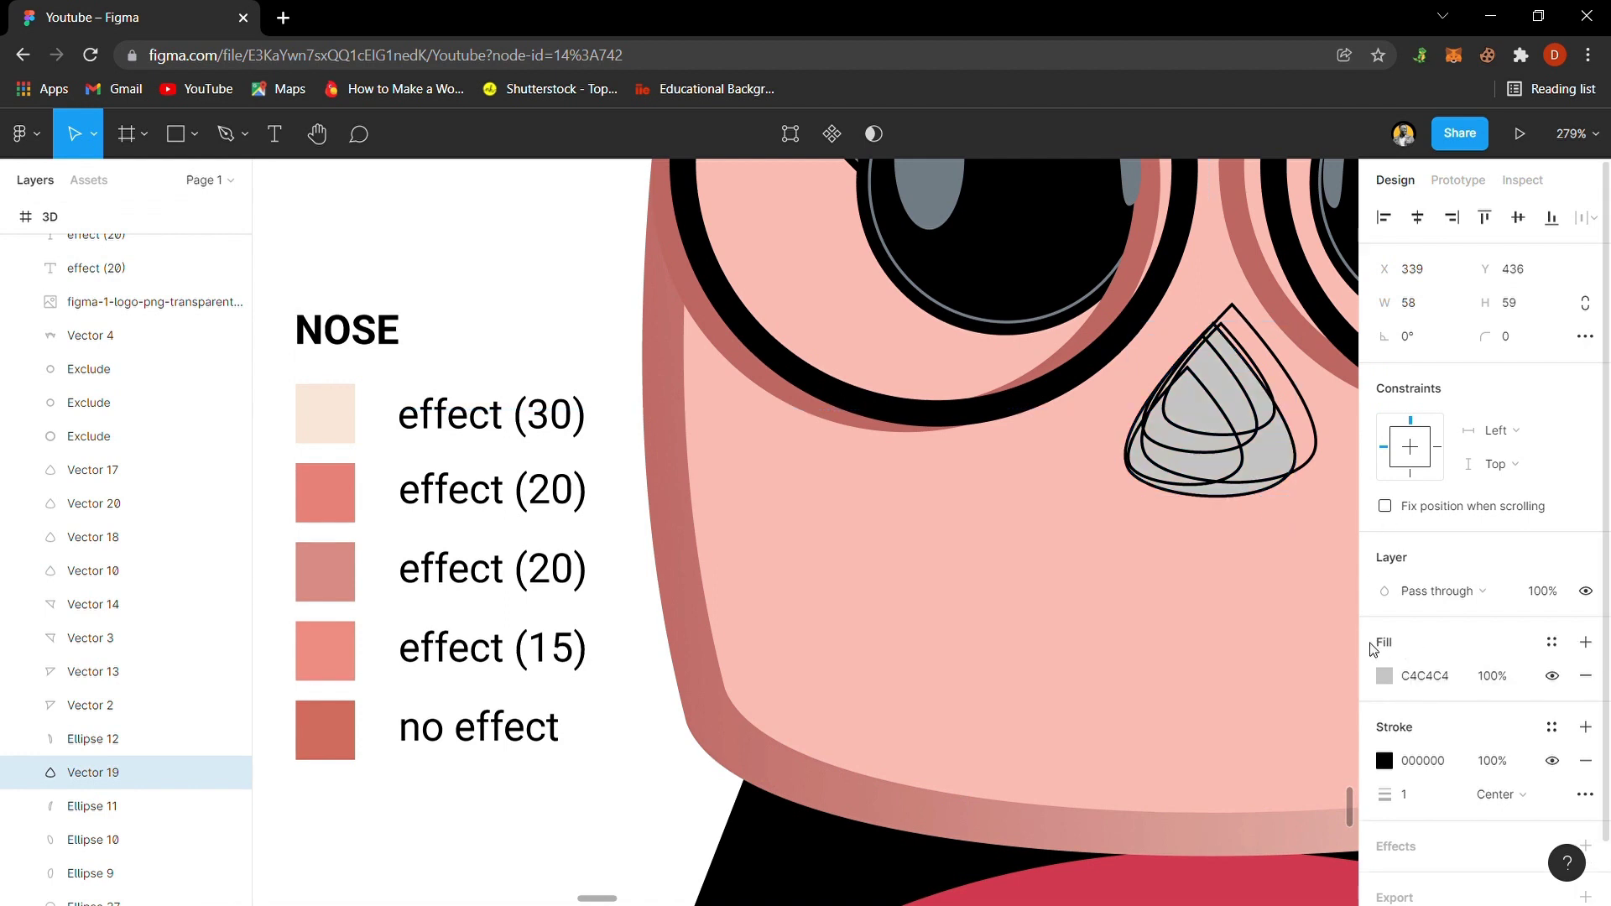
pyautogui.press('i')
pyautogui.click(345, 743)
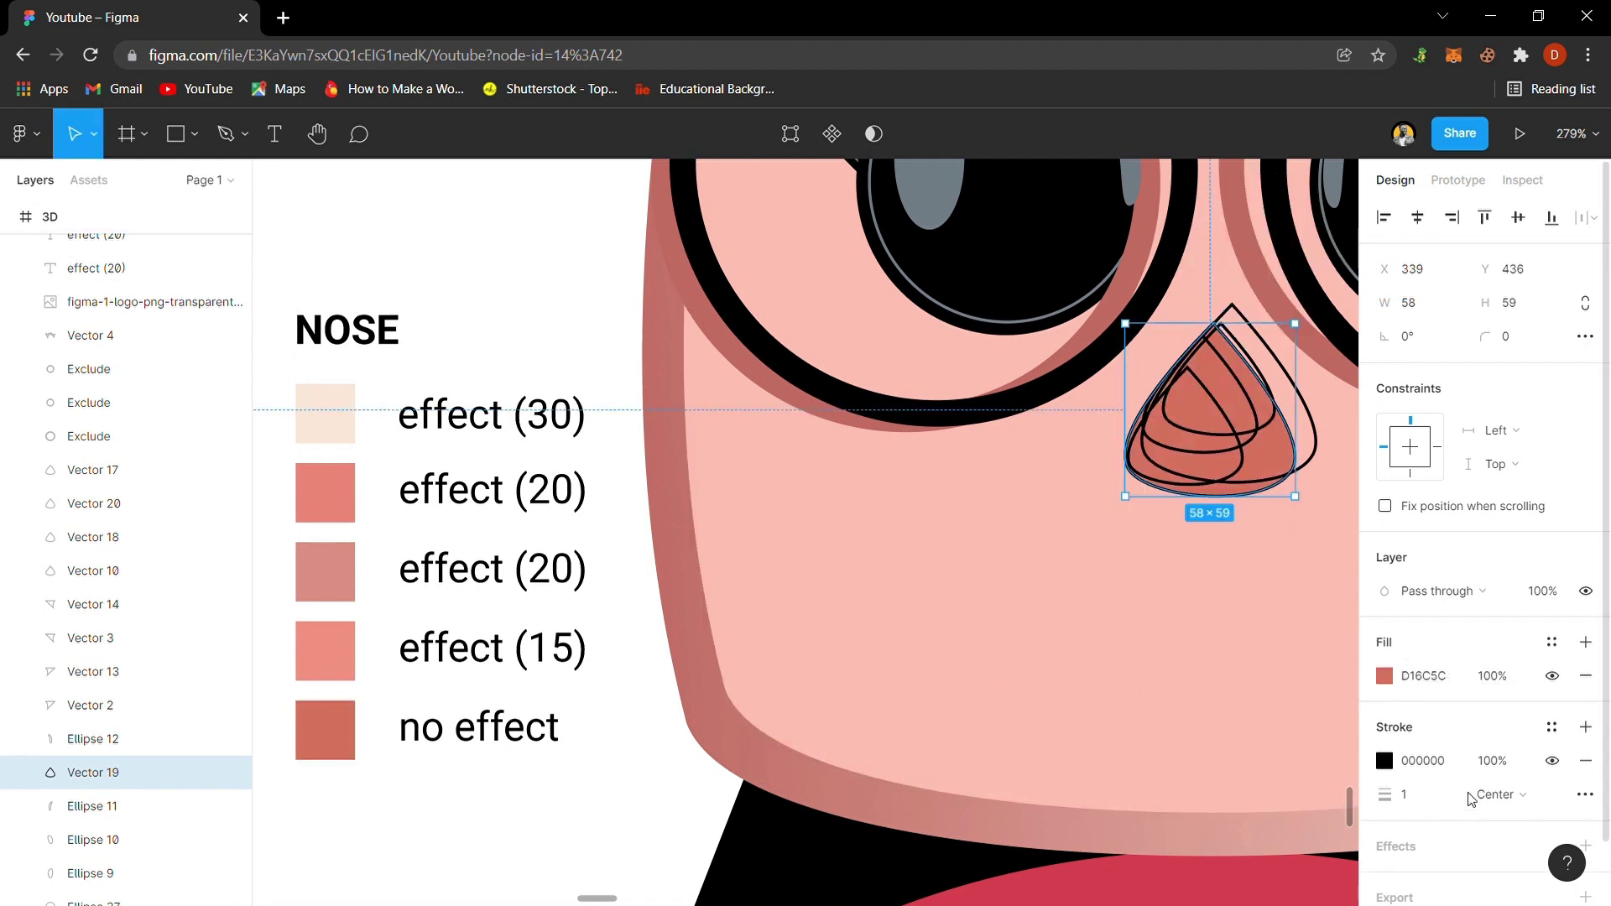
pyautogui.click(1585, 760)
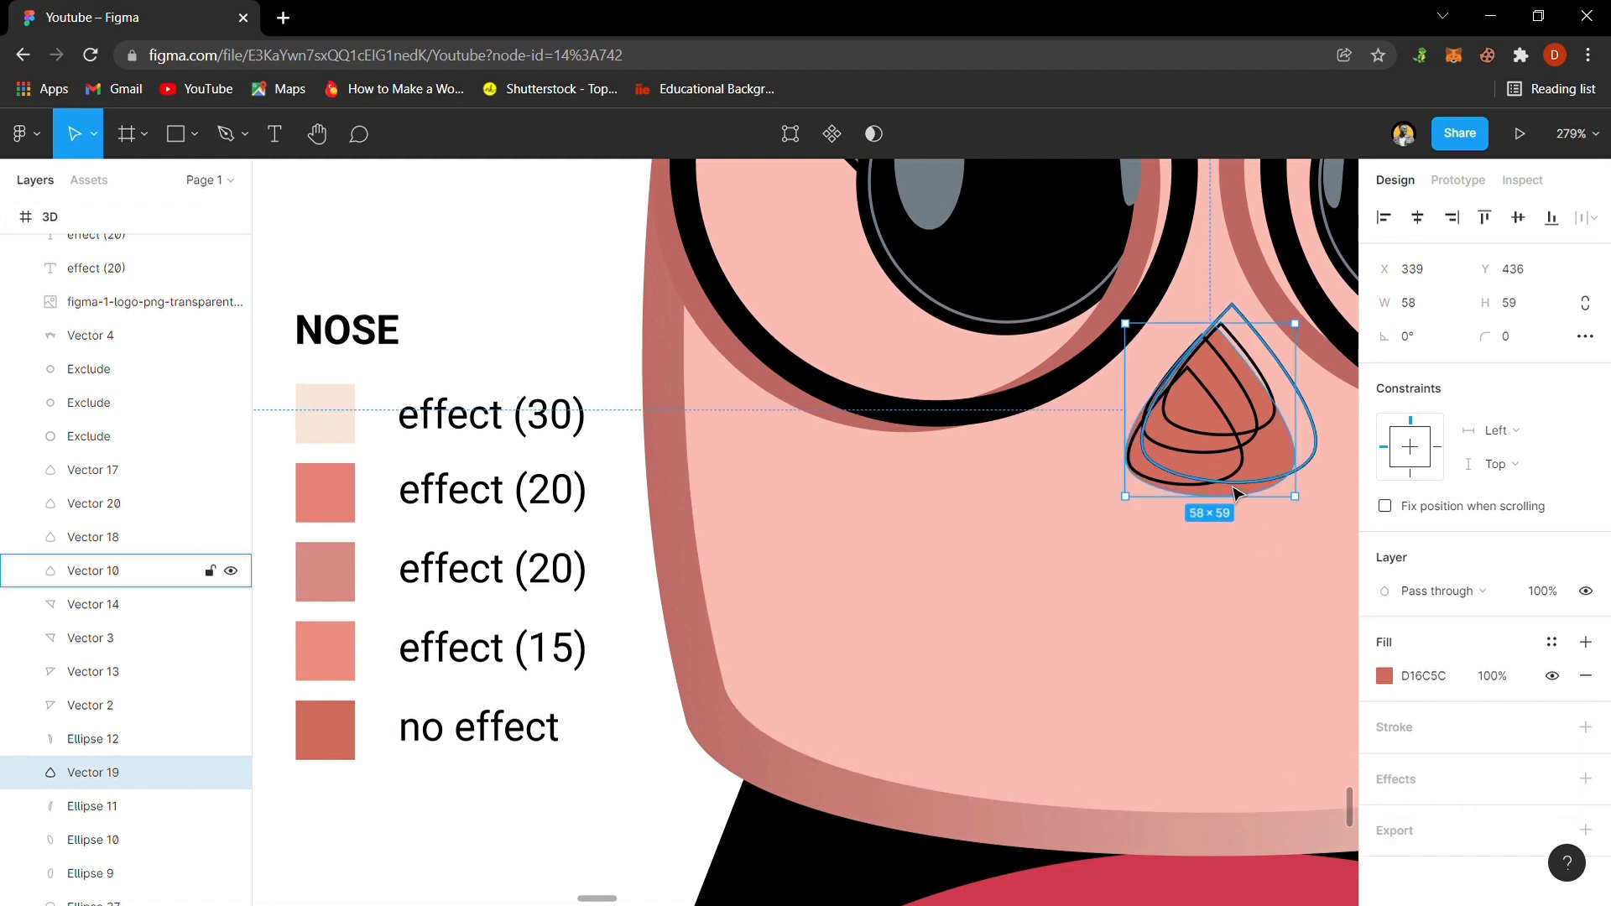
# - Give the outer nose shape the effect (15) swatch fill with no stroke
pyautogui.click(1321, 467)
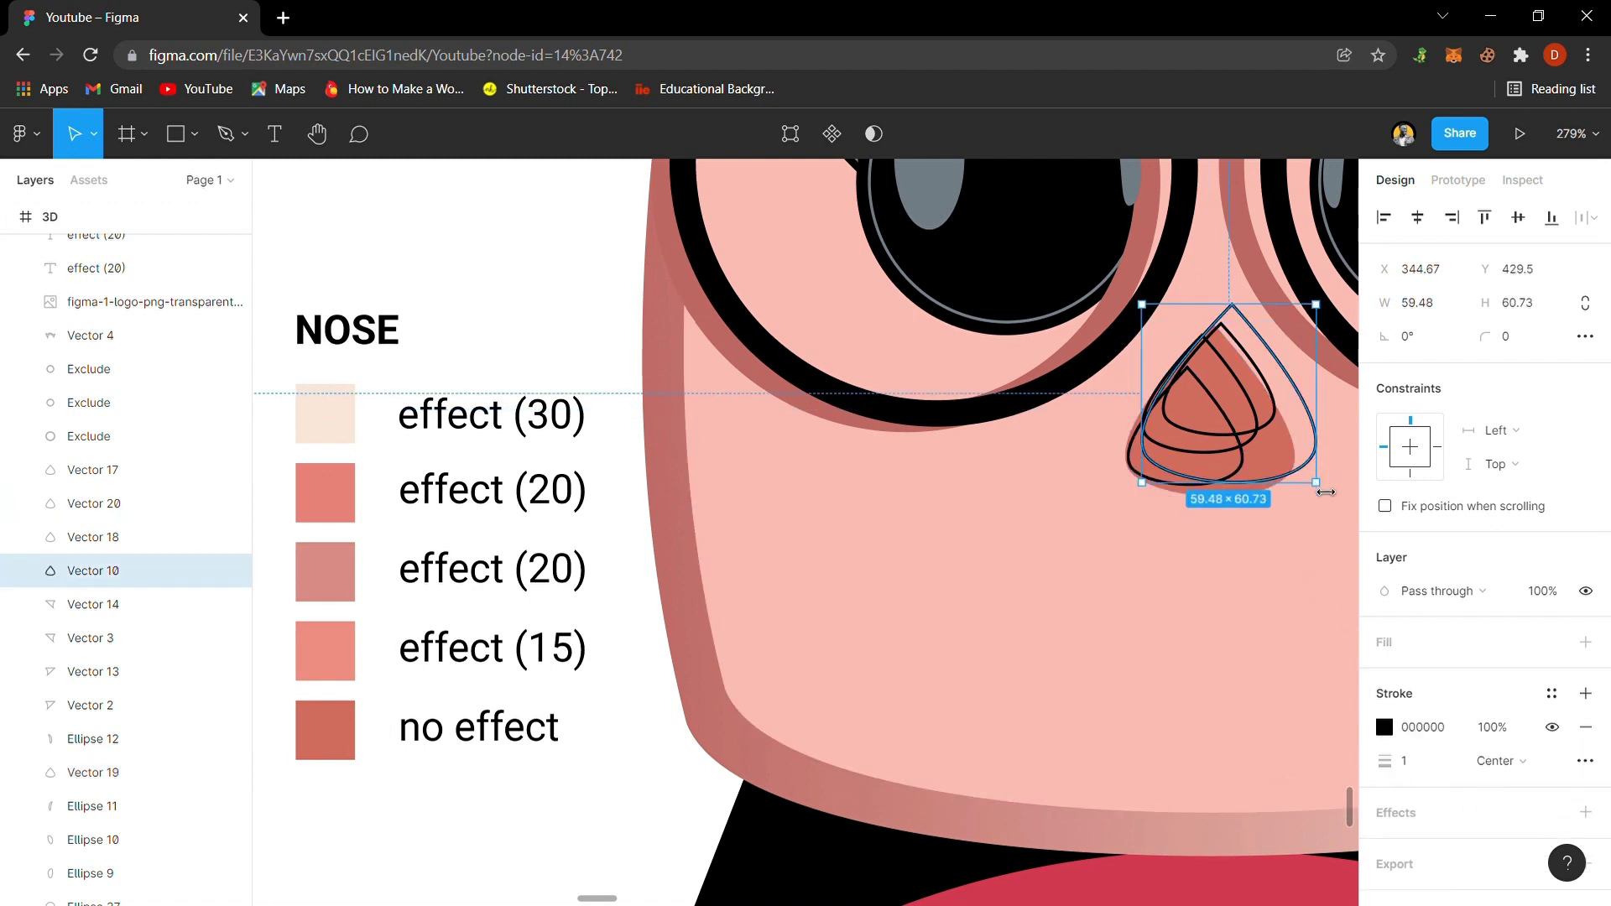
pyautogui.click(1585, 642)
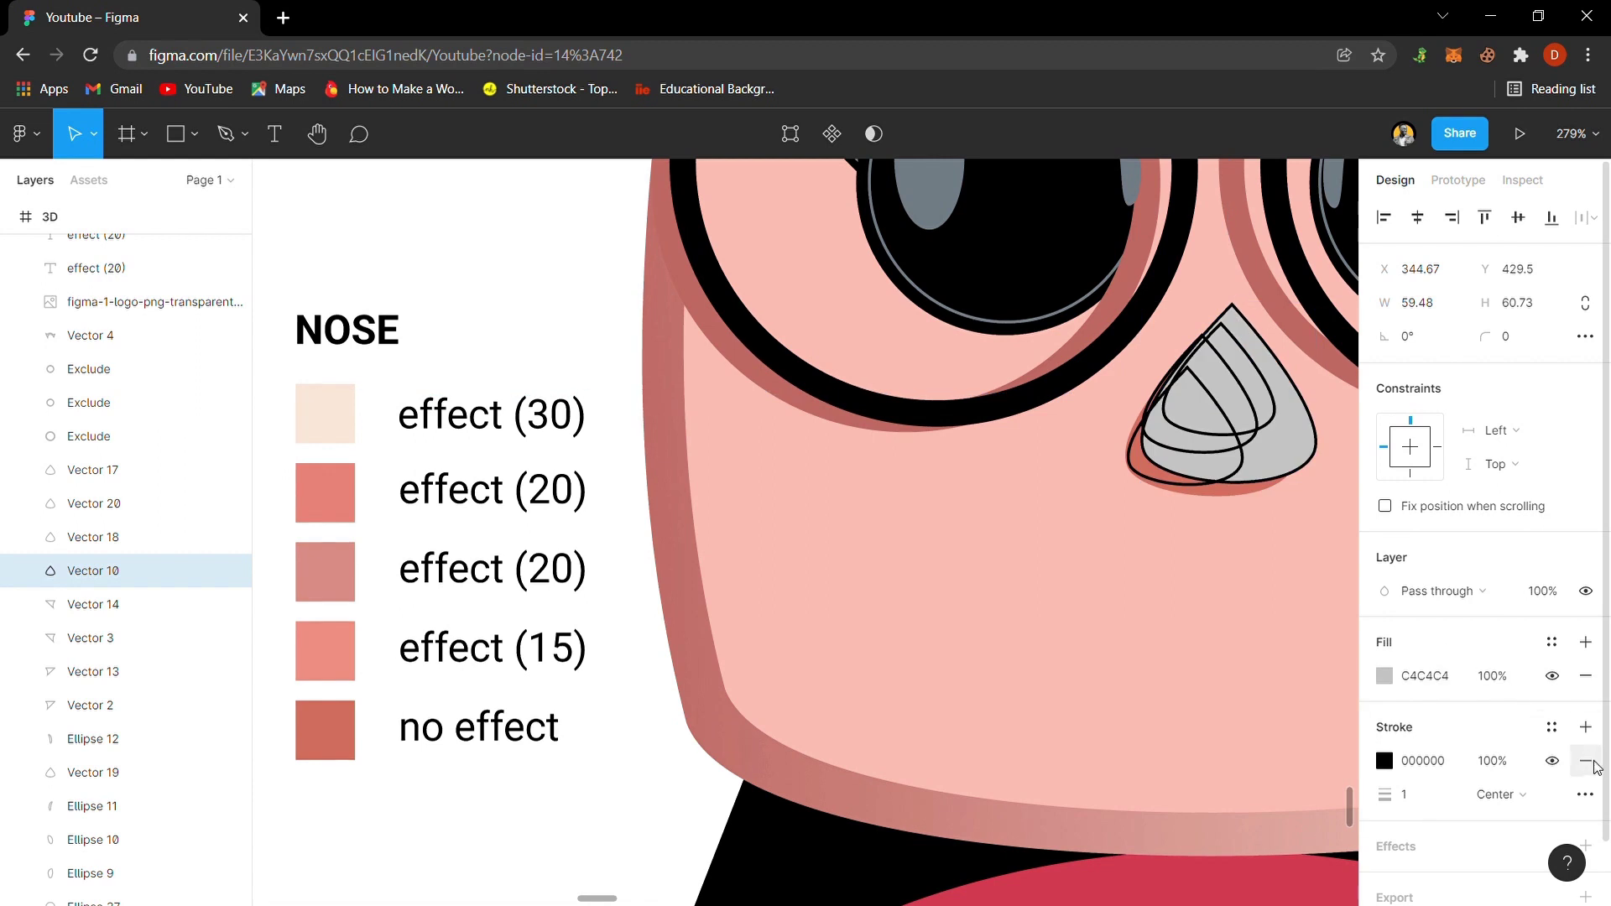
pyautogui.click(1584, 760)
pyautogui.press('i')
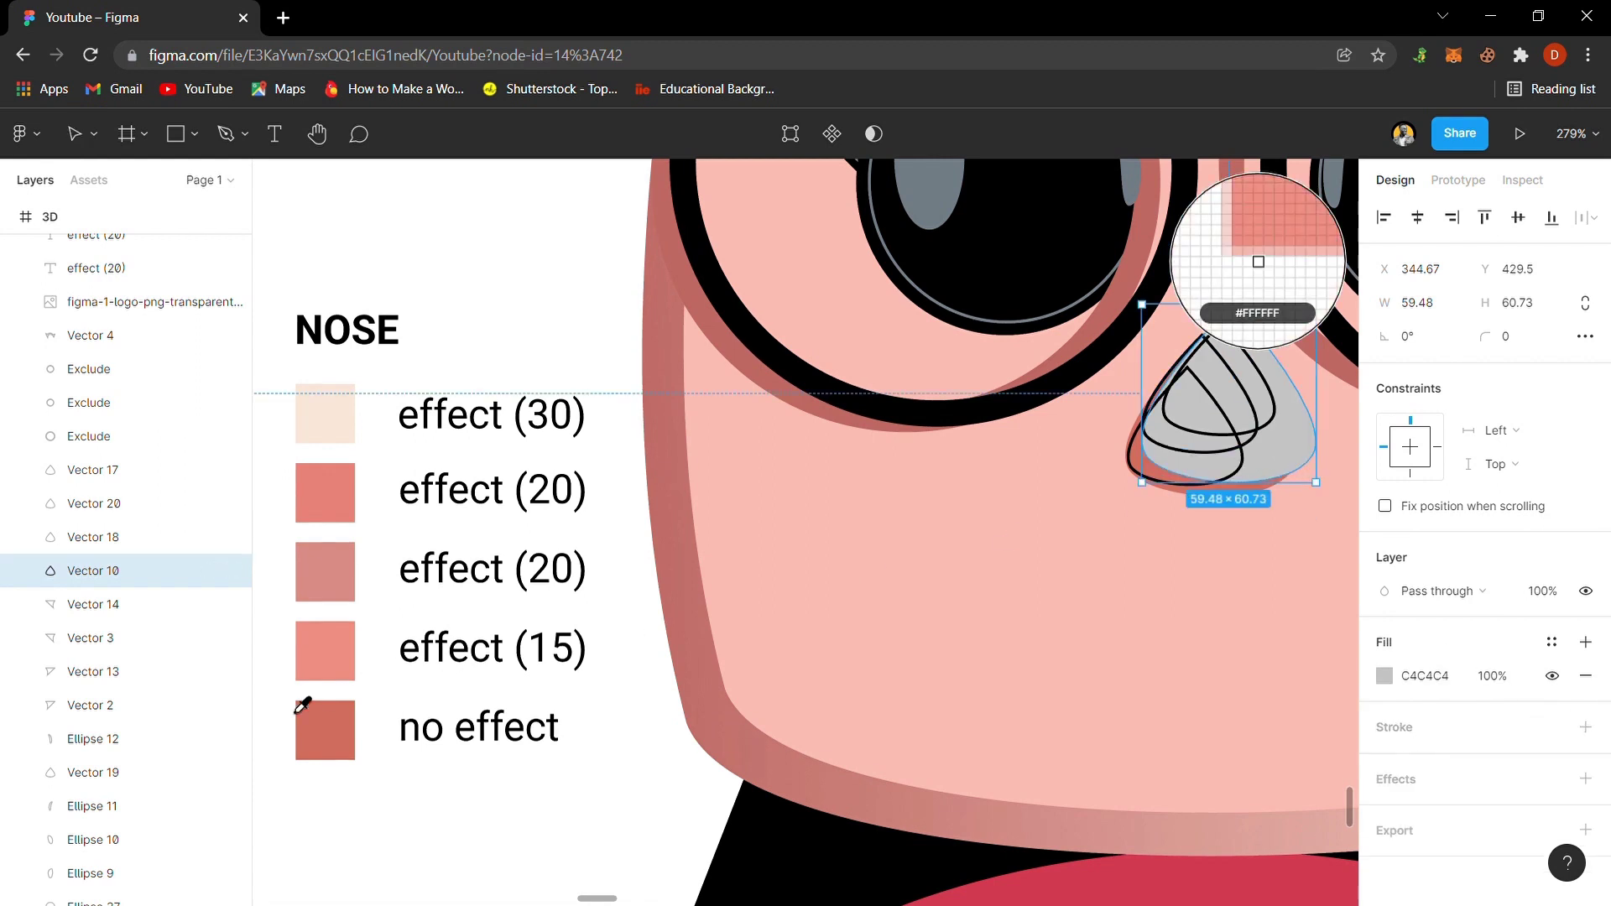
pyautogui.click(340, 667)
# - Remove outlines from two more nose shapes and fill them with the two effect (20) colours
pyautogui.click(1250, 468)
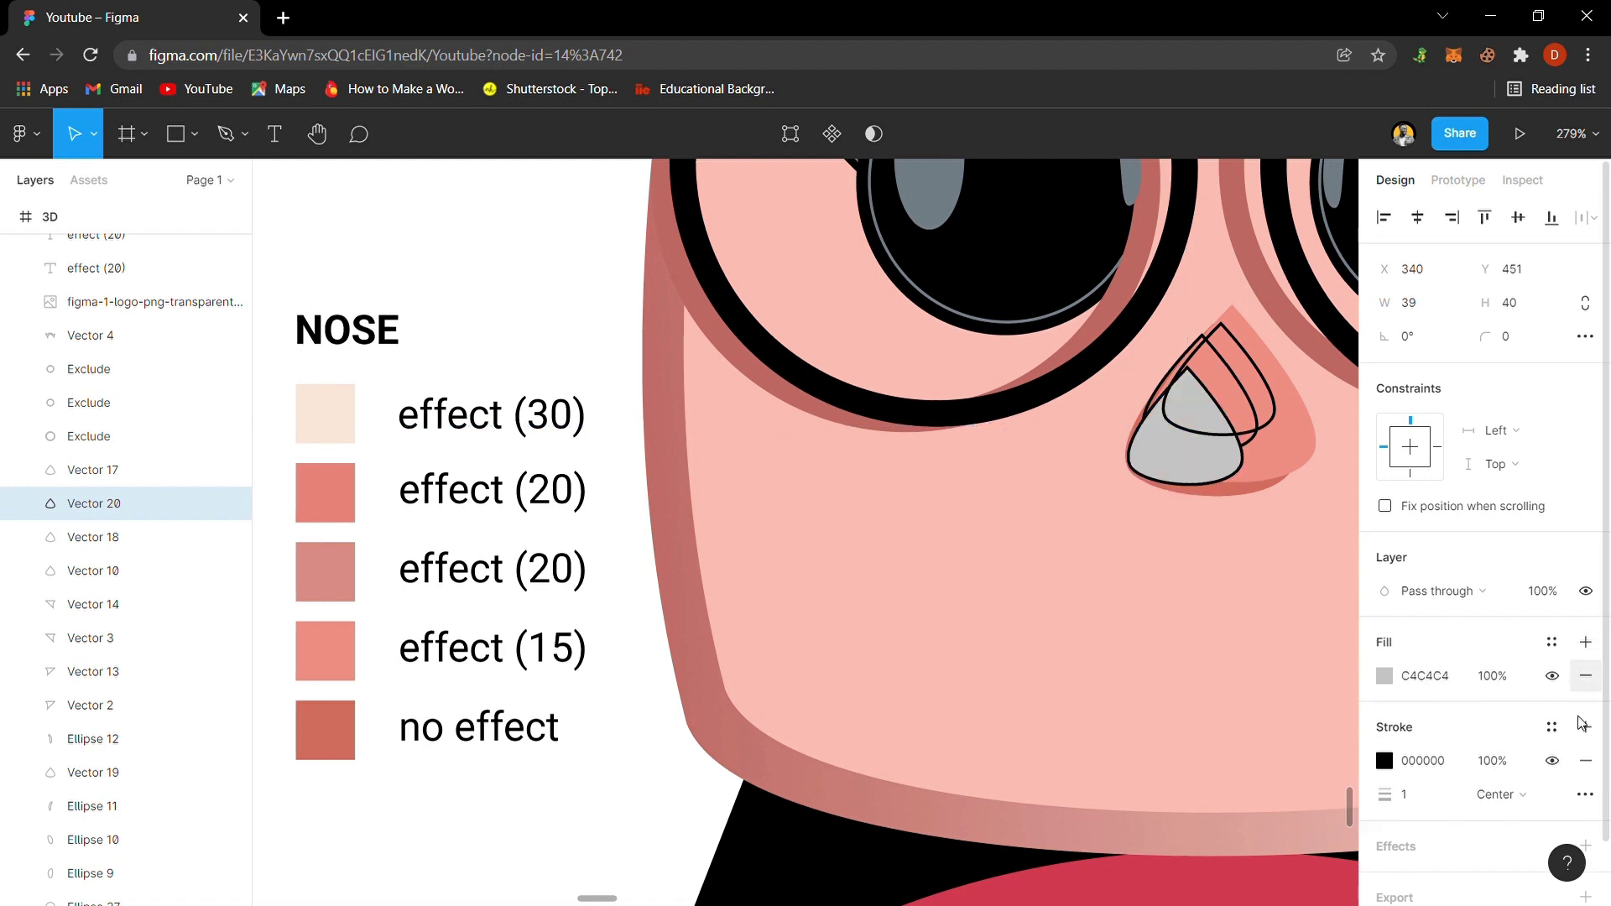
pyautogui.click(1586, 760)
pyautogui.press('i')
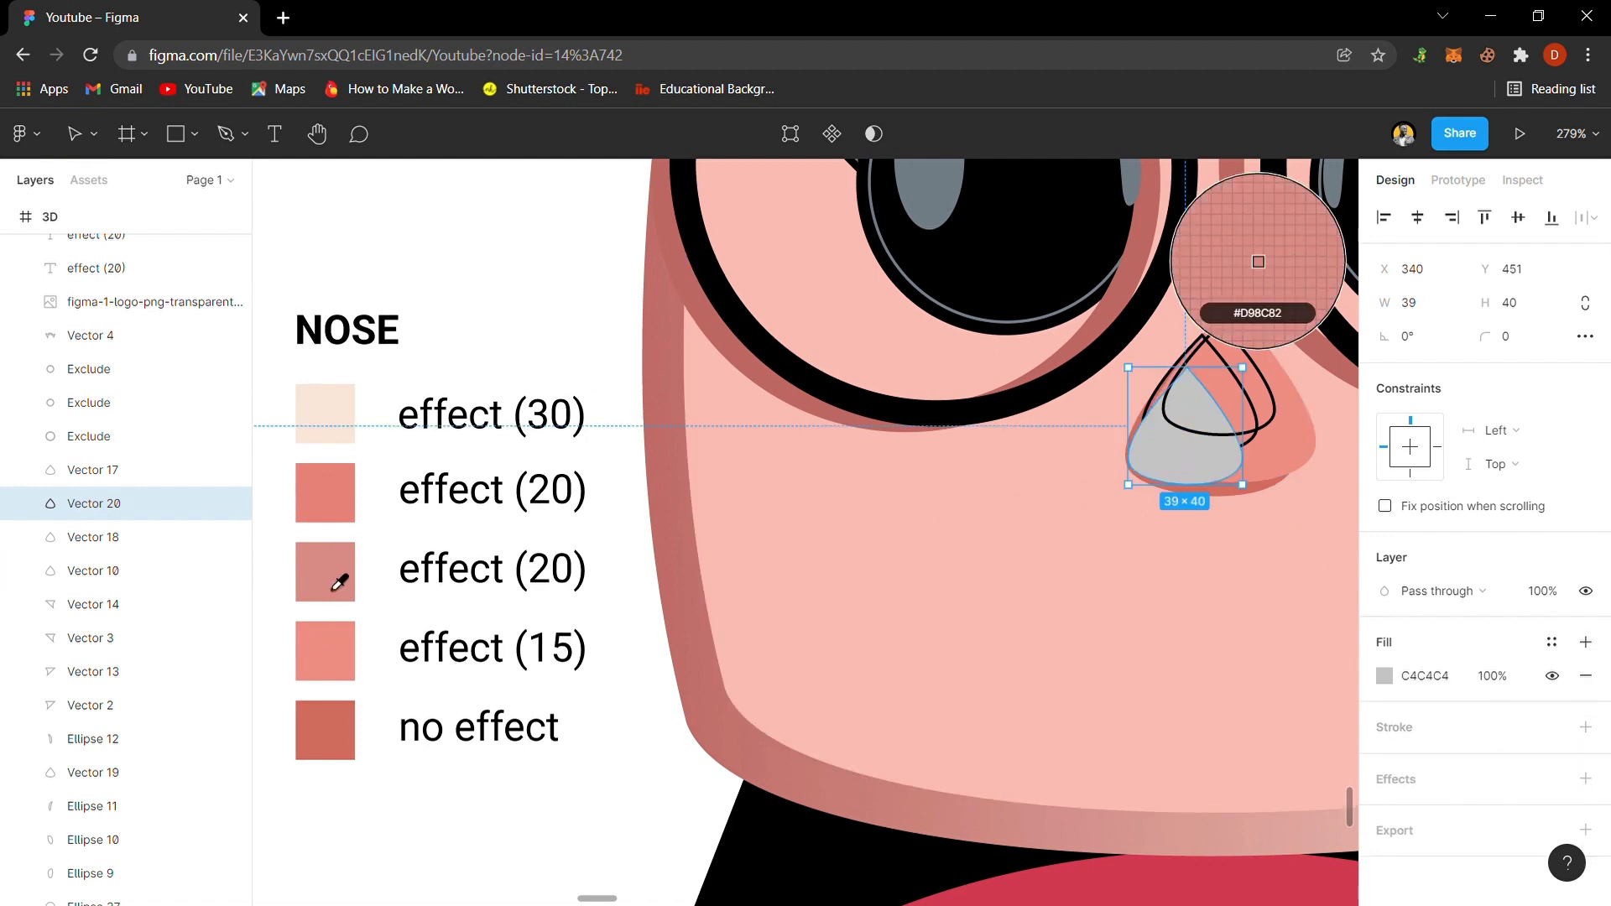
pyautogui.click(333, 570)
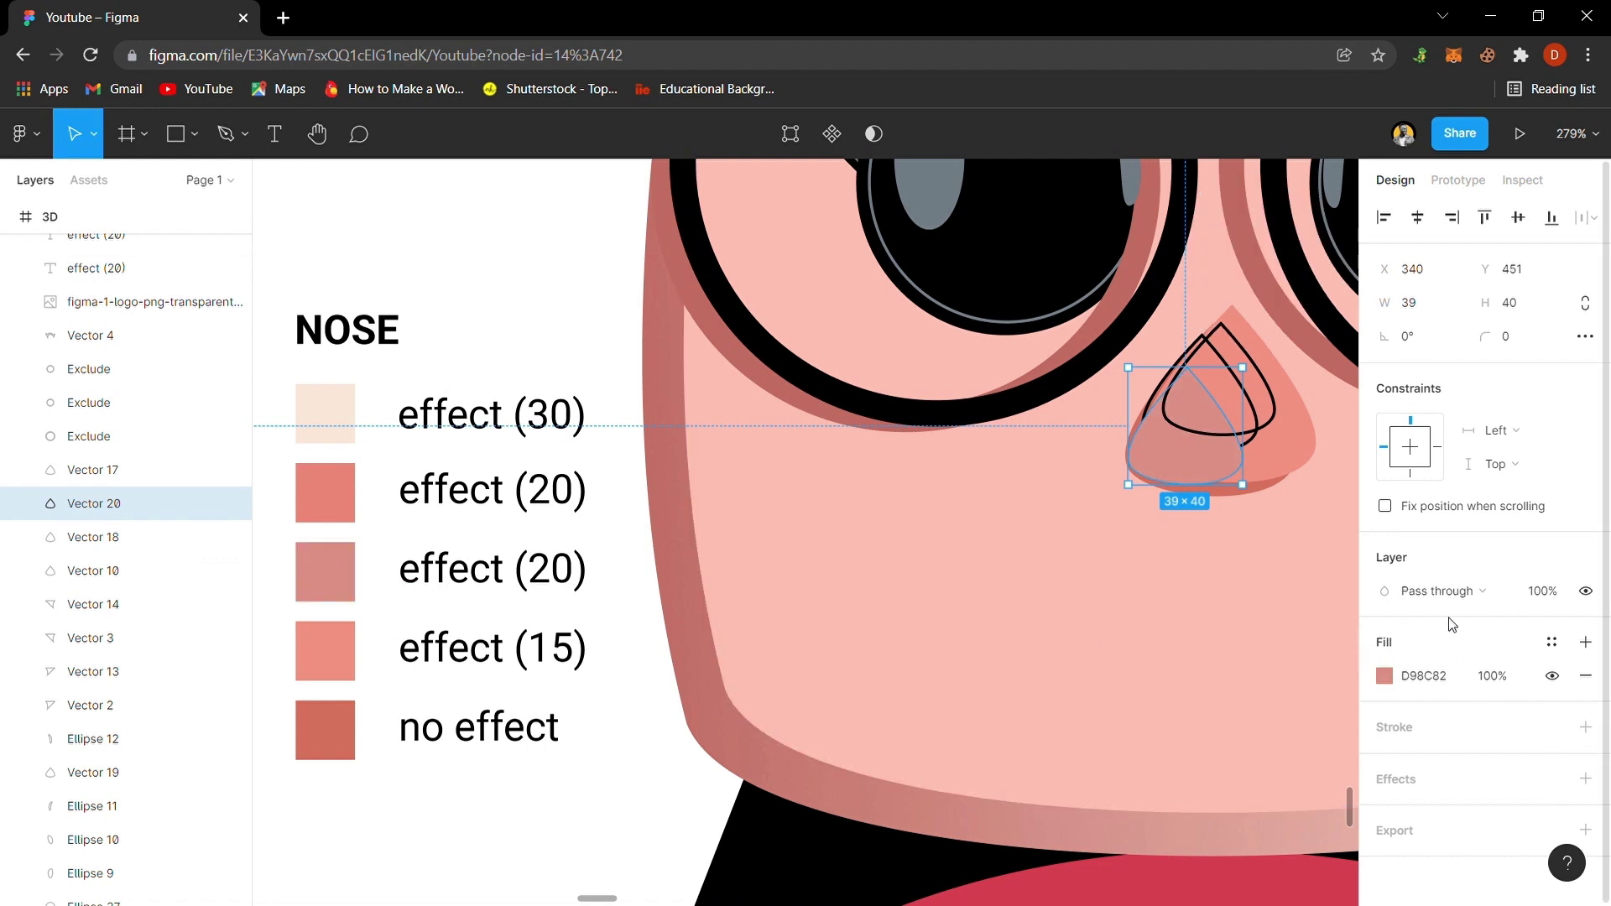
pyautogui.click(1268, 455)
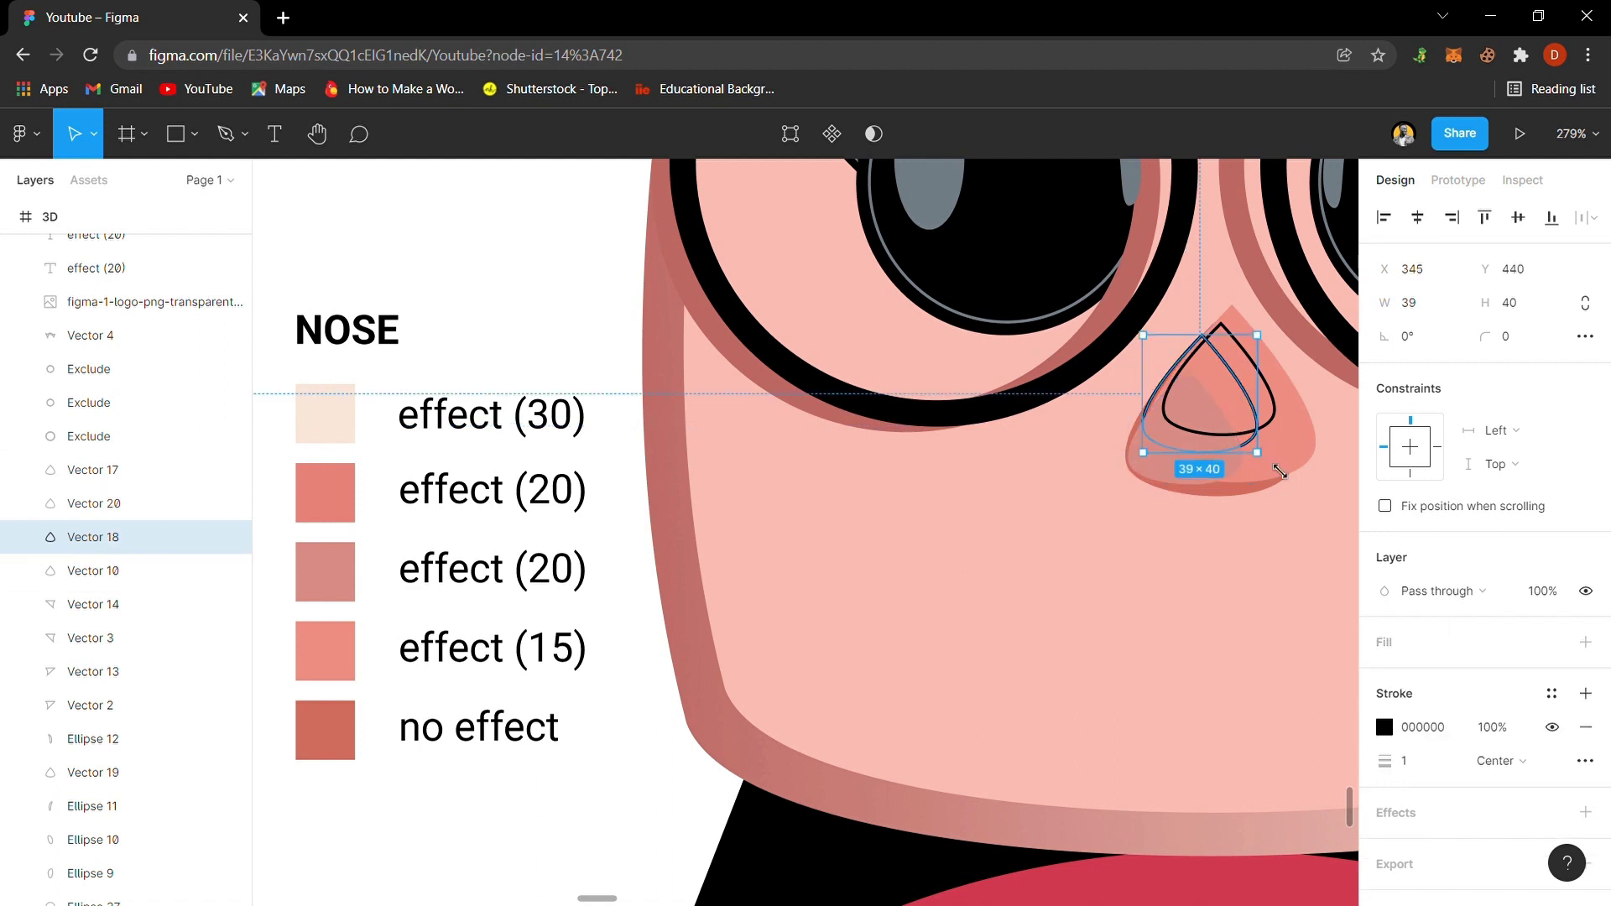
pyautogui.click(1584, 727)
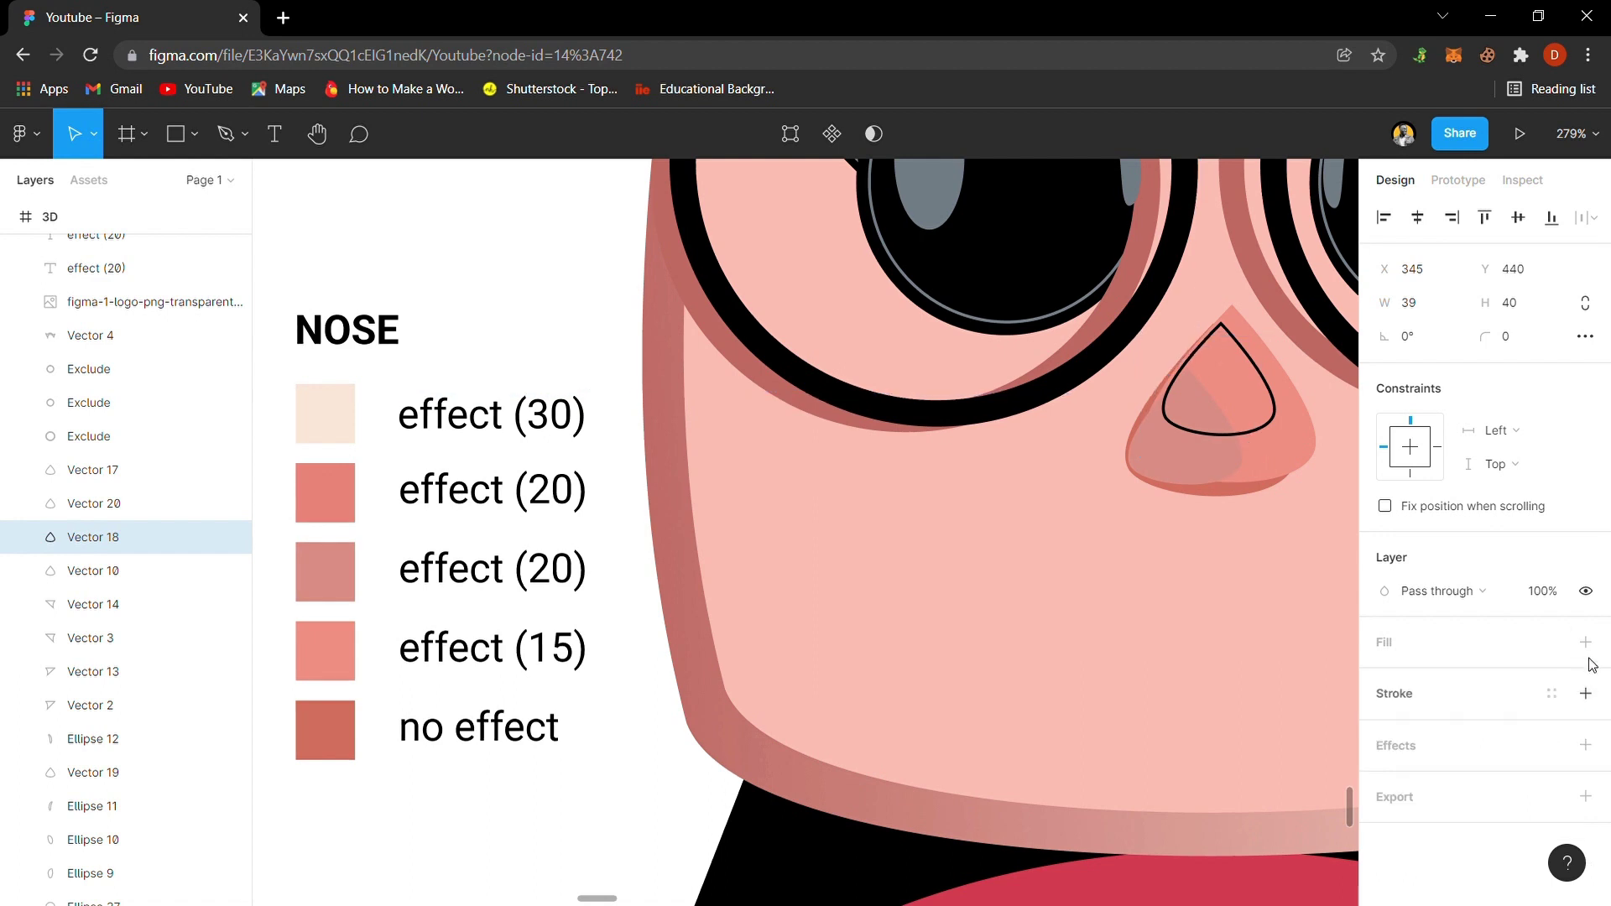
pyautogui.click(1585, 642)
pyautogui.press('i')
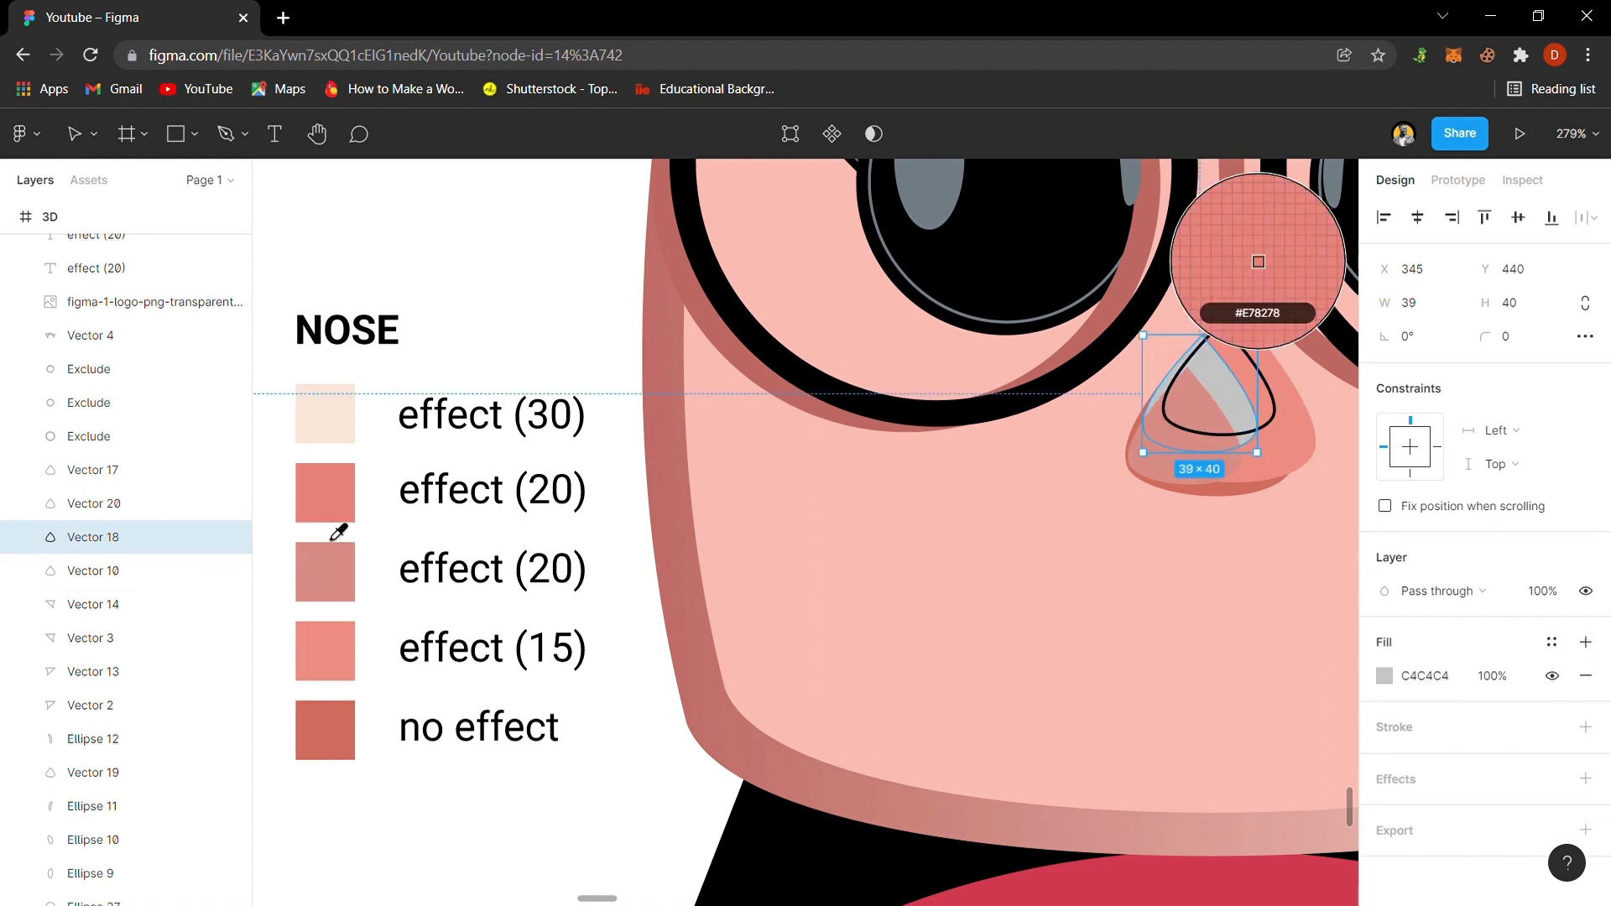
pyautogui.click(339, 507)
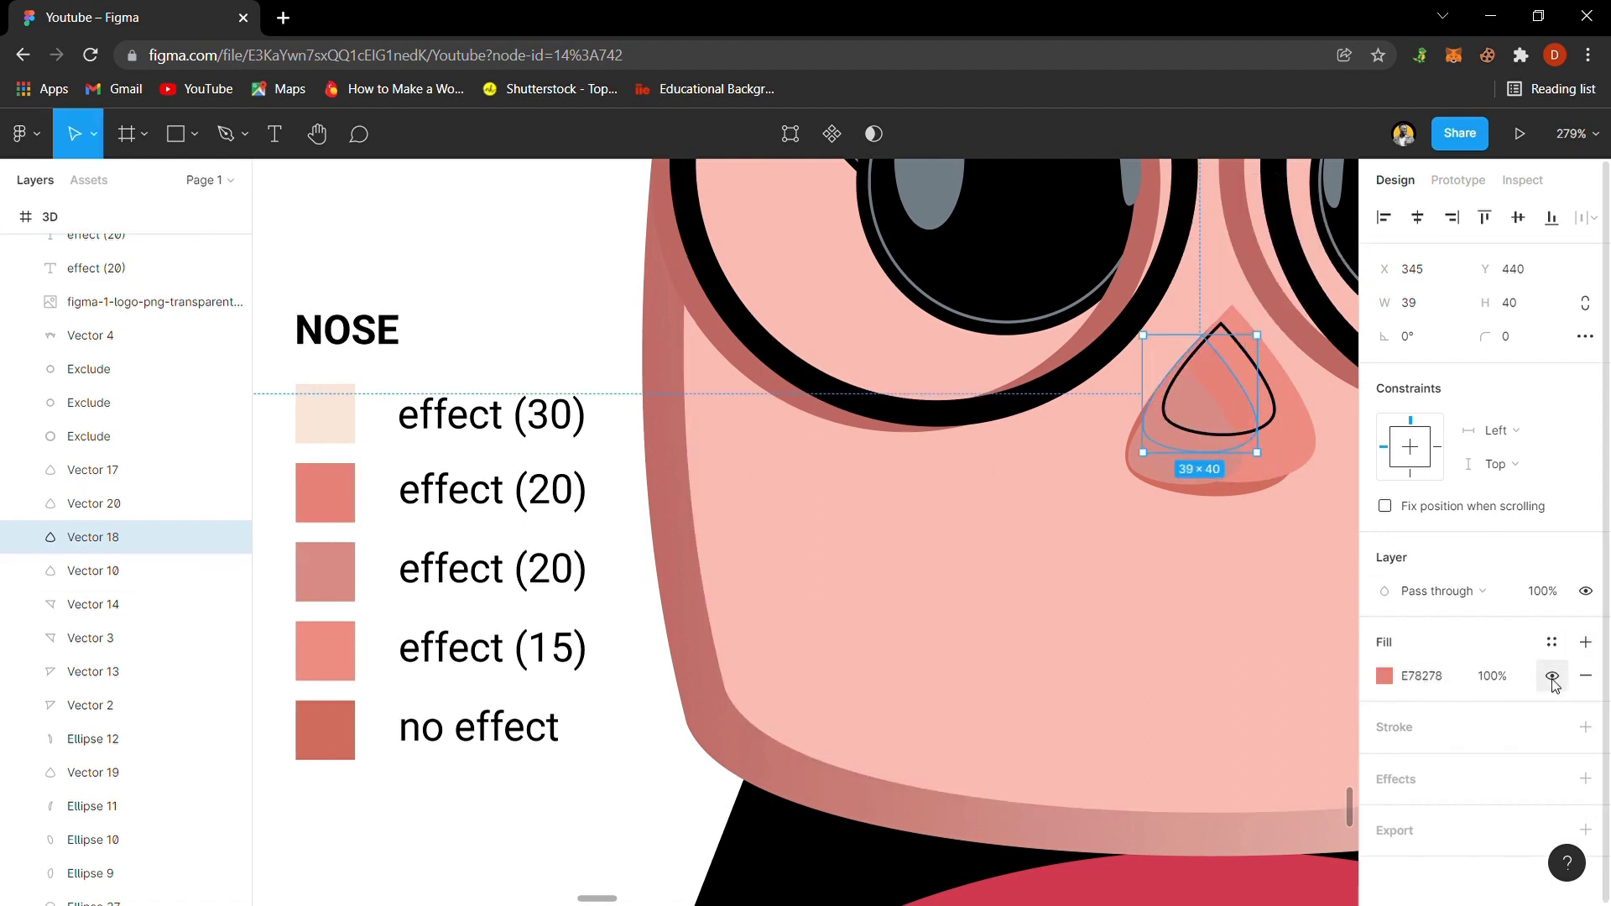
# - Make the innermost nose shape a stroke-free highlight filled with the pale effect (30) colour
pyautogui.click(1276, 410)
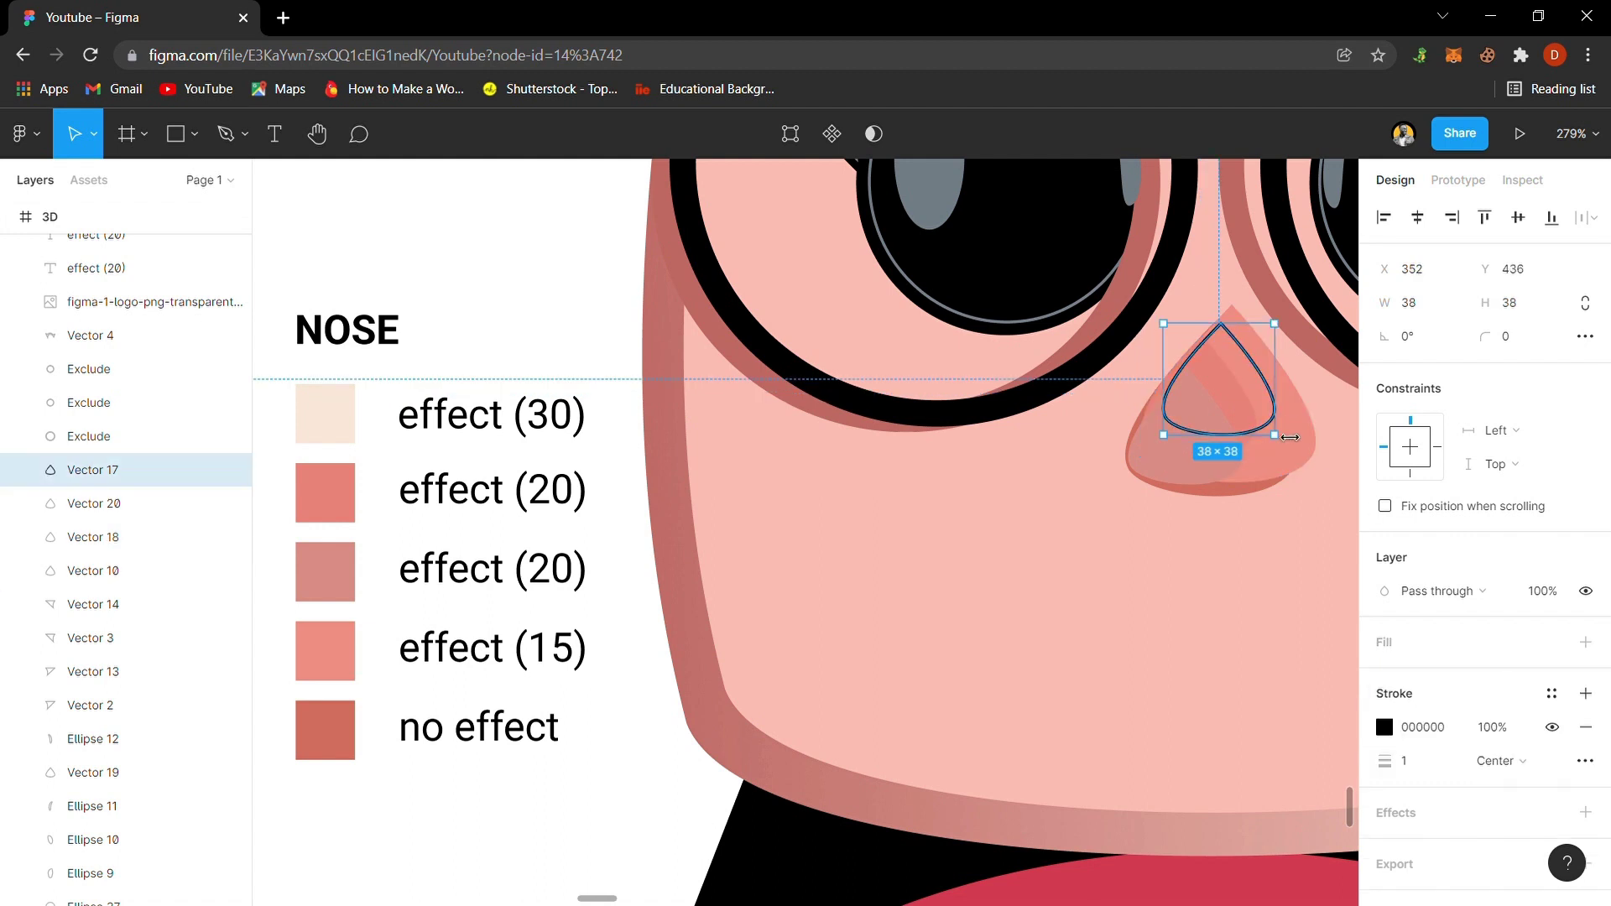
pyautogui.click(1584, 726)
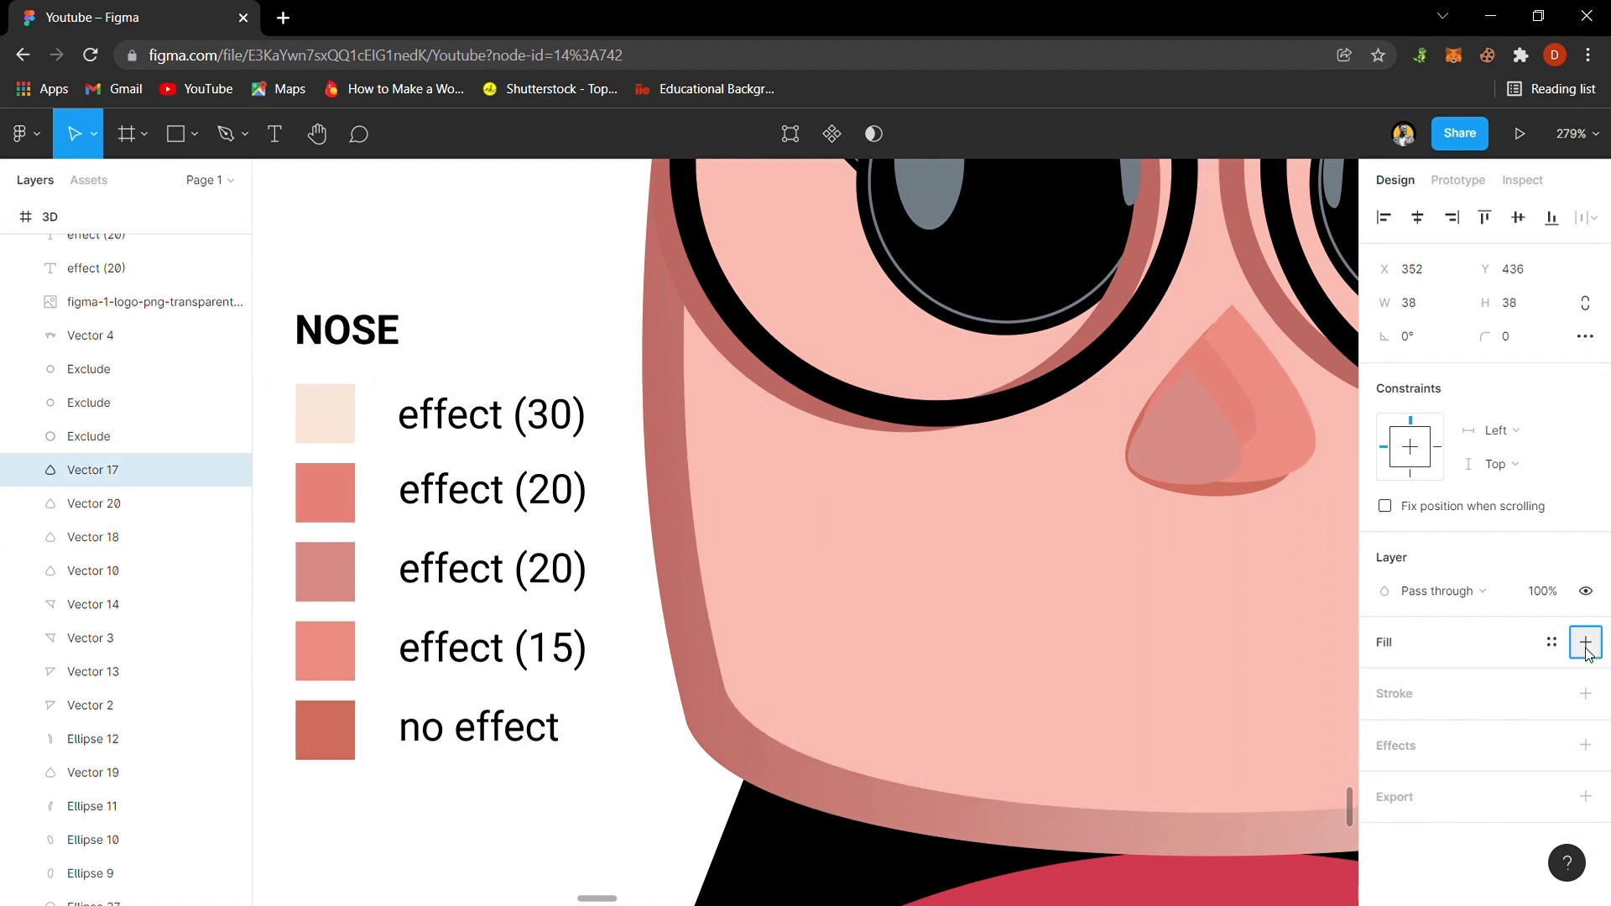
pyautogui.click(1584, 642)
pyautogui.press('i')
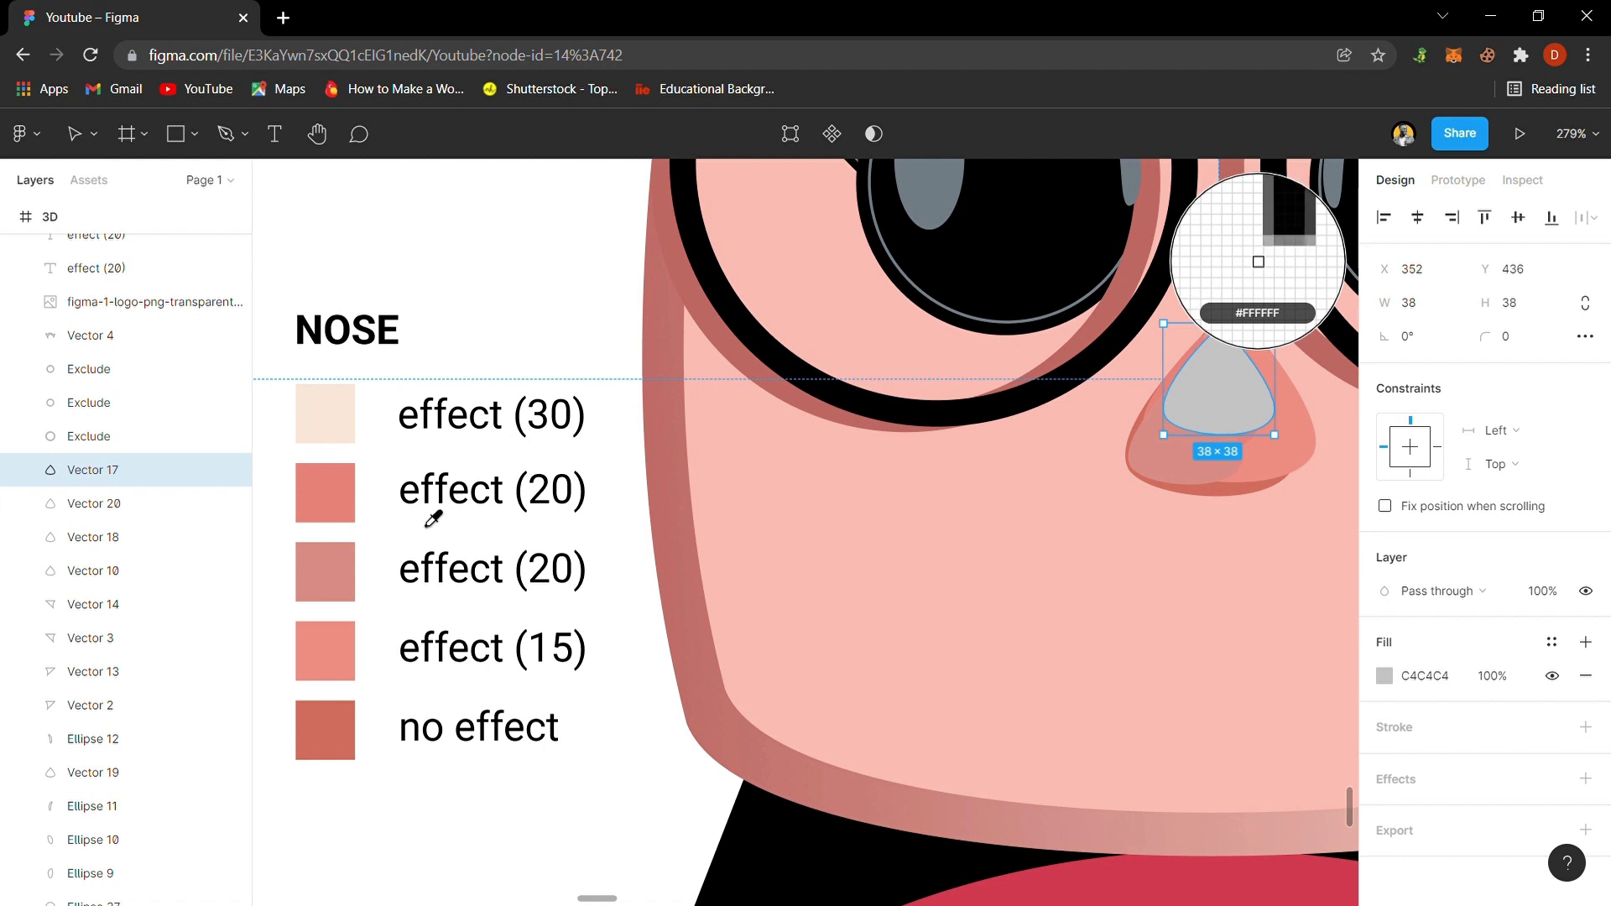
pyautogui.click(340, 421)
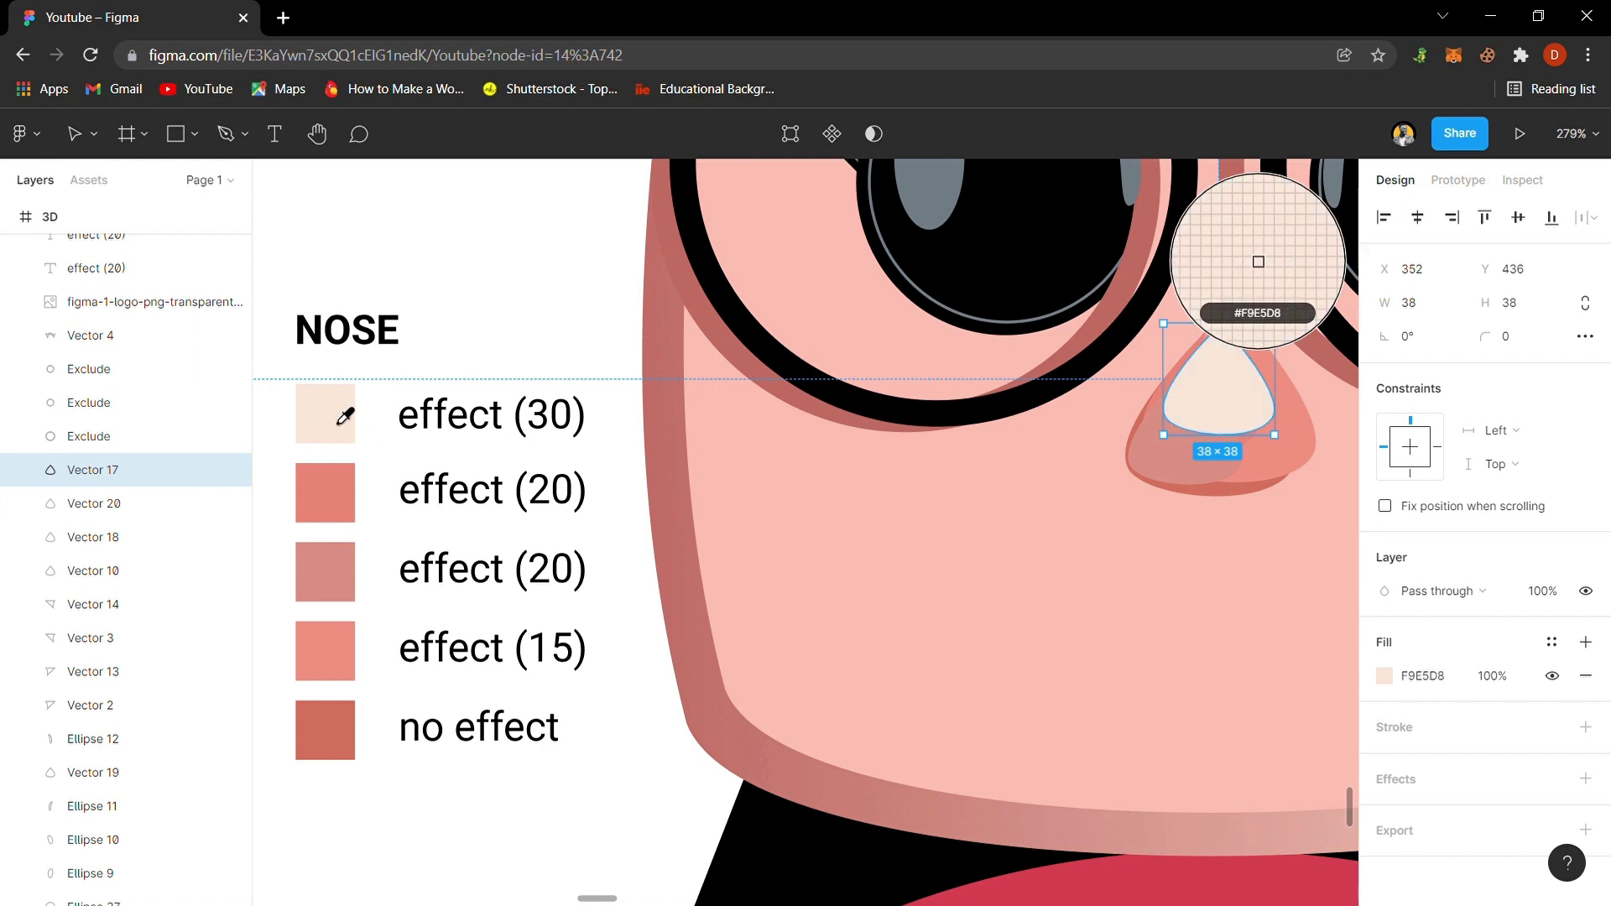
pyautogui.click(526, 324)
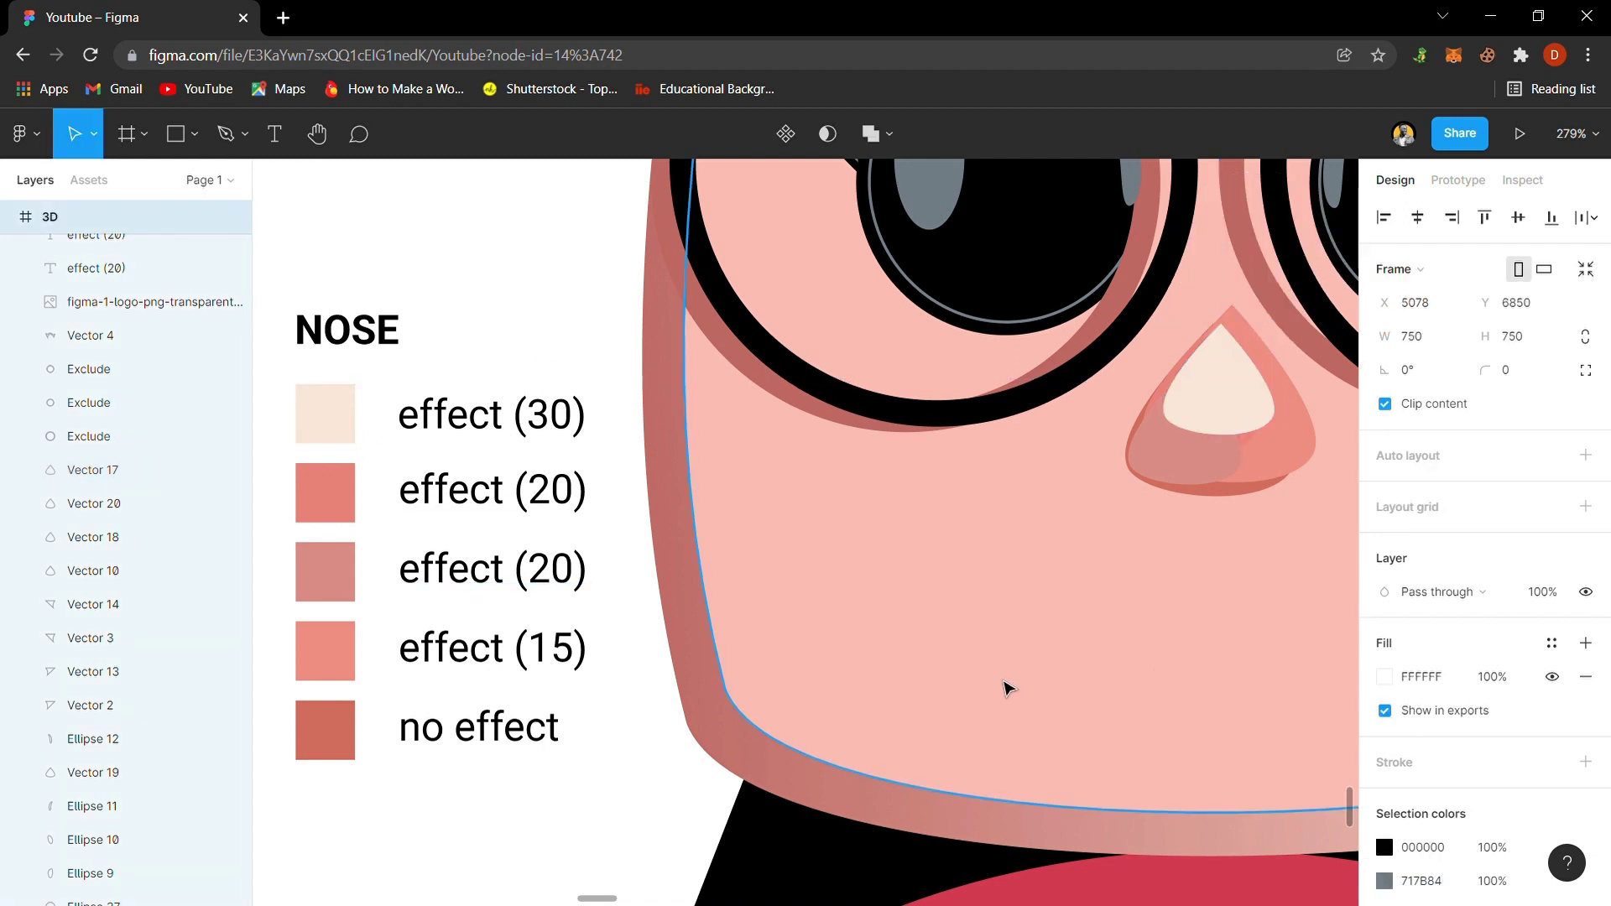
# - Move the small NOSE legend out of the 3D frame, next to the EYE GLASS swatches
pyautogui.scroll(-8, 1007, 687)
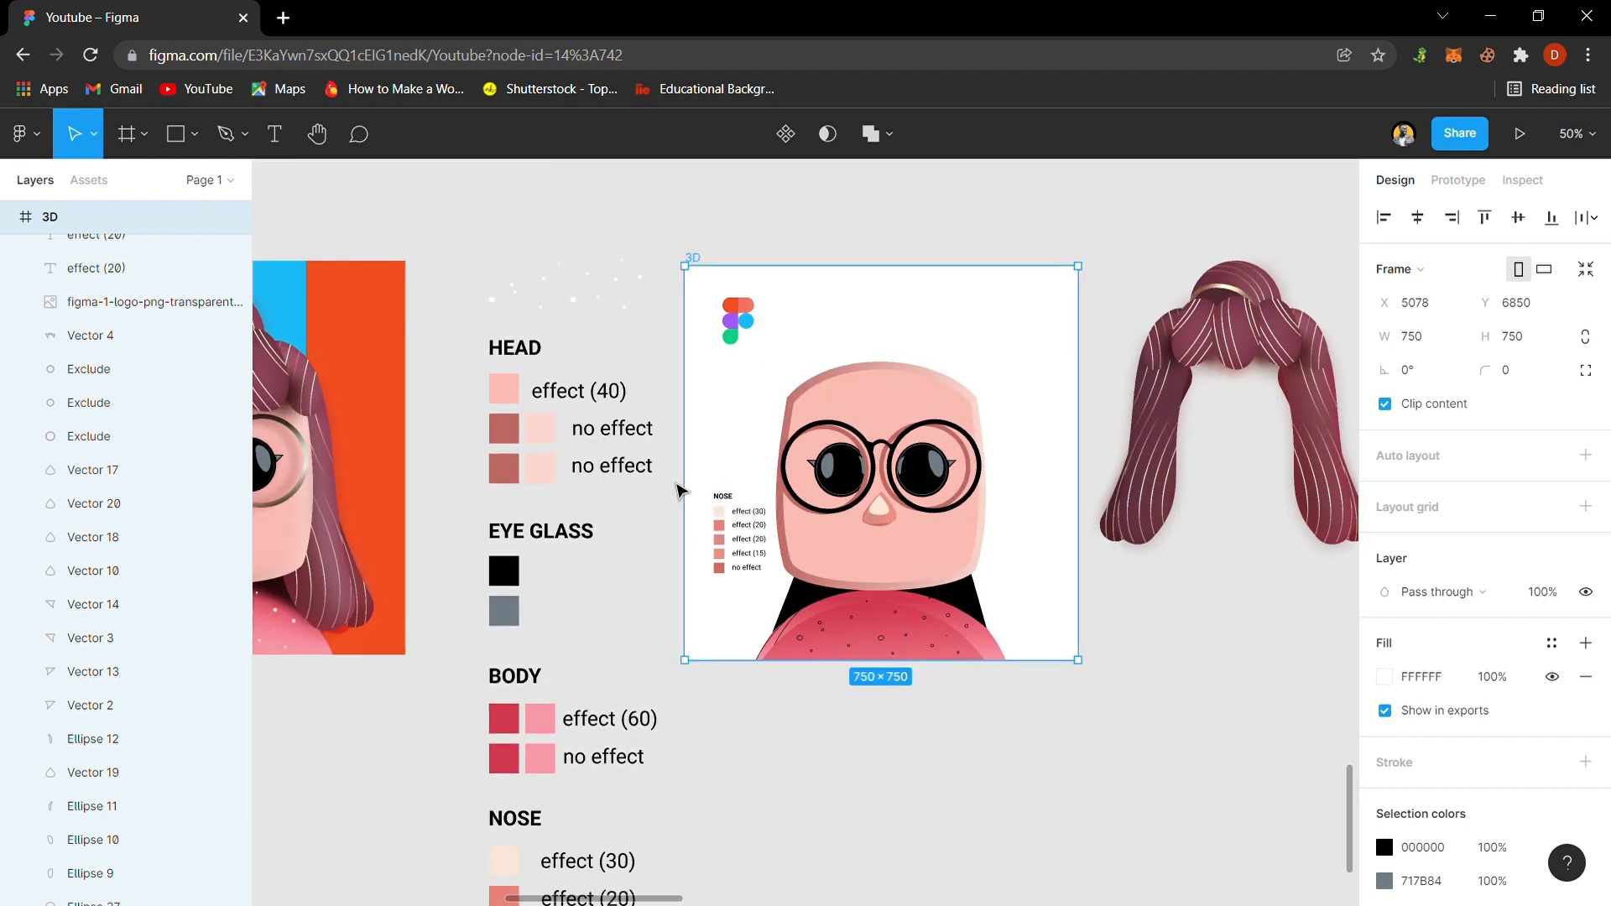
pyautogui.moveTo(671, 476); pyautogui.dragTo(763, 598)
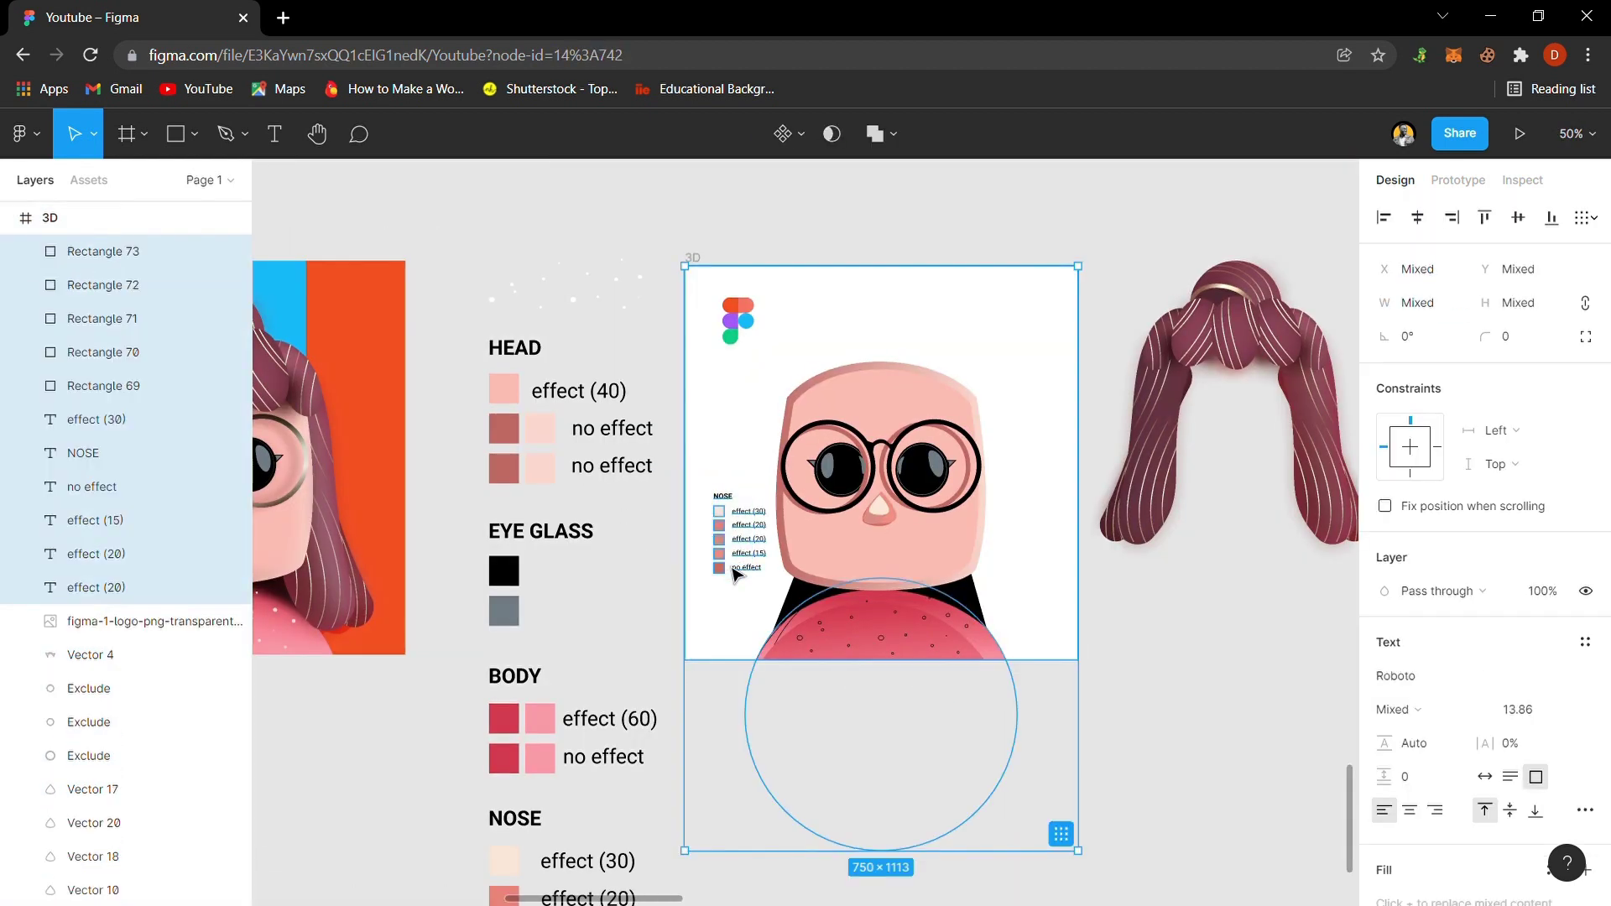
pyautogui.click(726, 627)
pyautogui.click(798, 654)
pyautogui.click(739, 662)
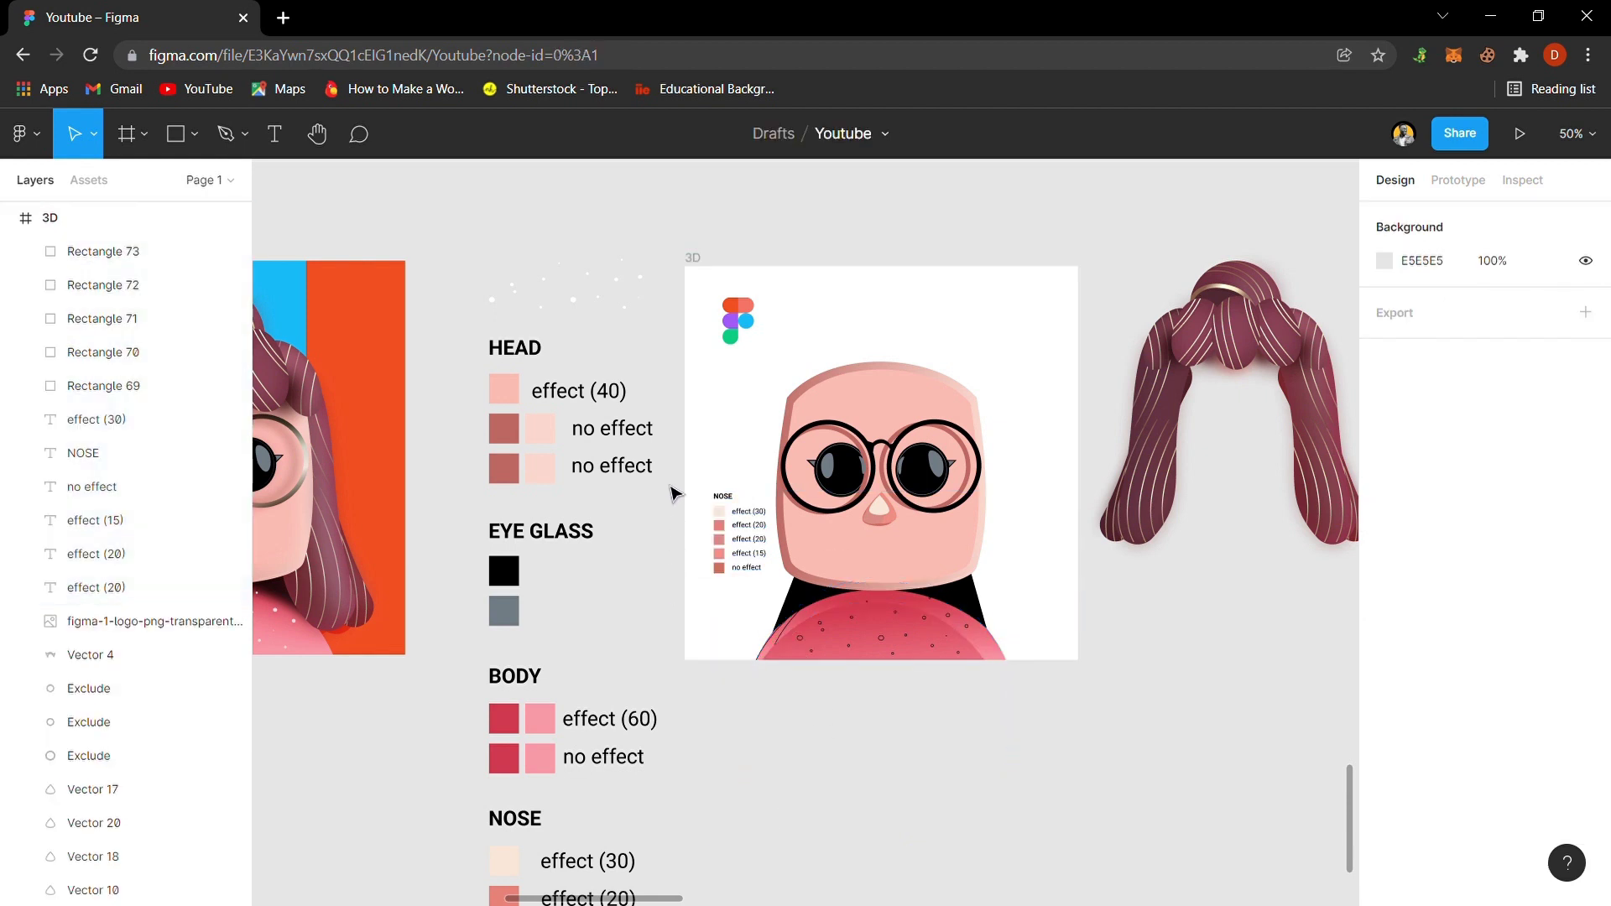
pyautogui.moveTo(669, 478); pyautogui.dragTo(621, 596)
pyautogui.click(783, 804)
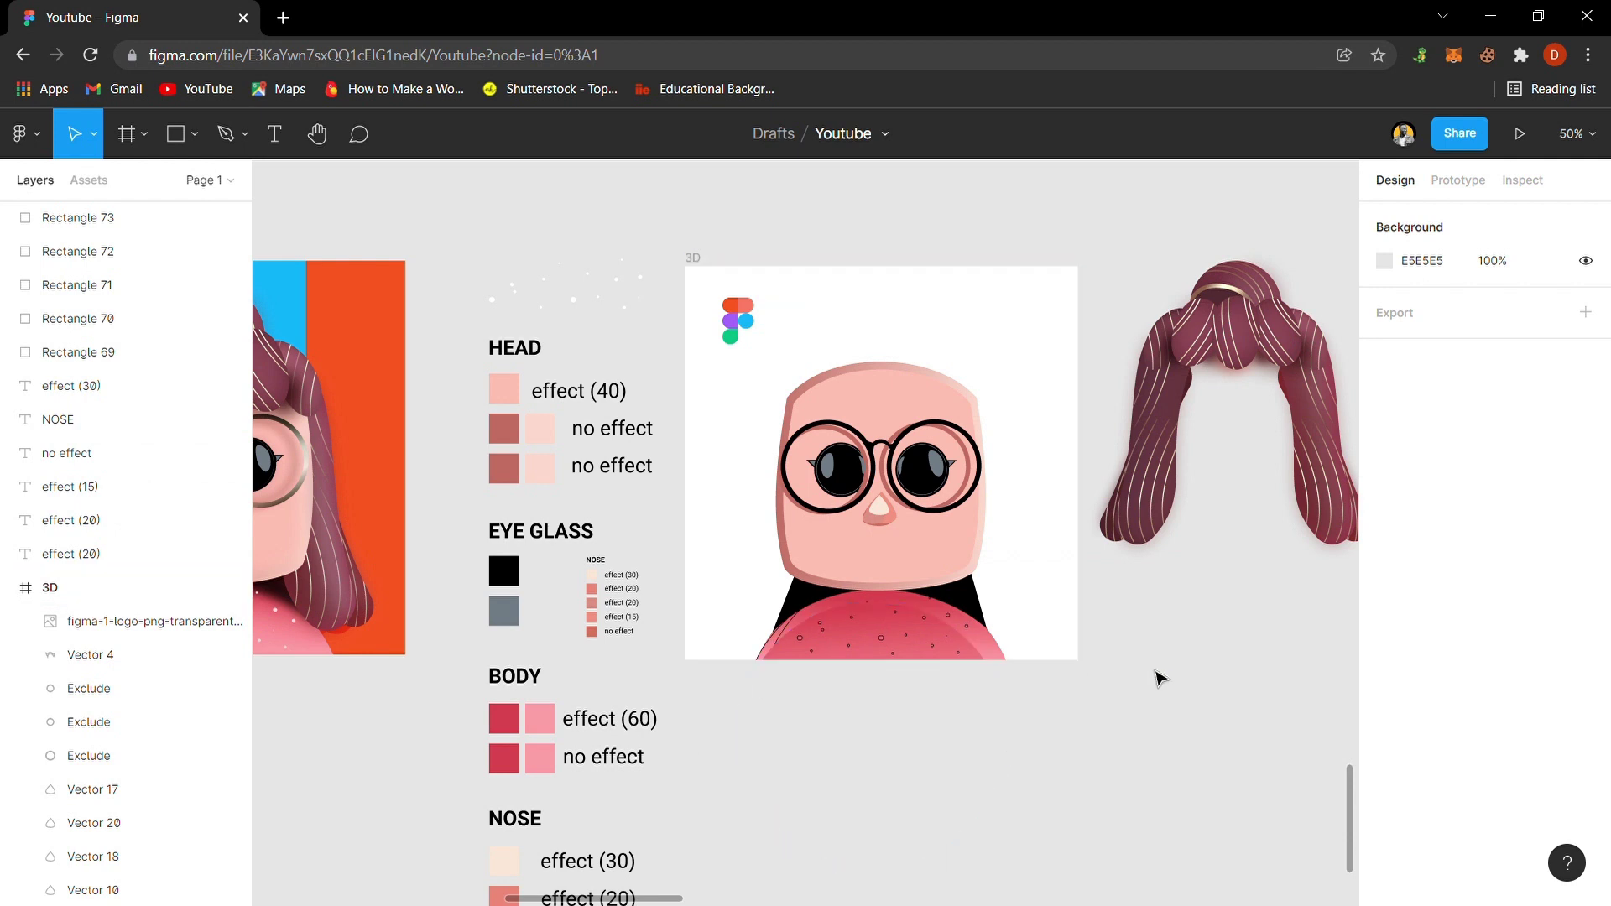
pyautogui.scroll(1, 1158, 678)
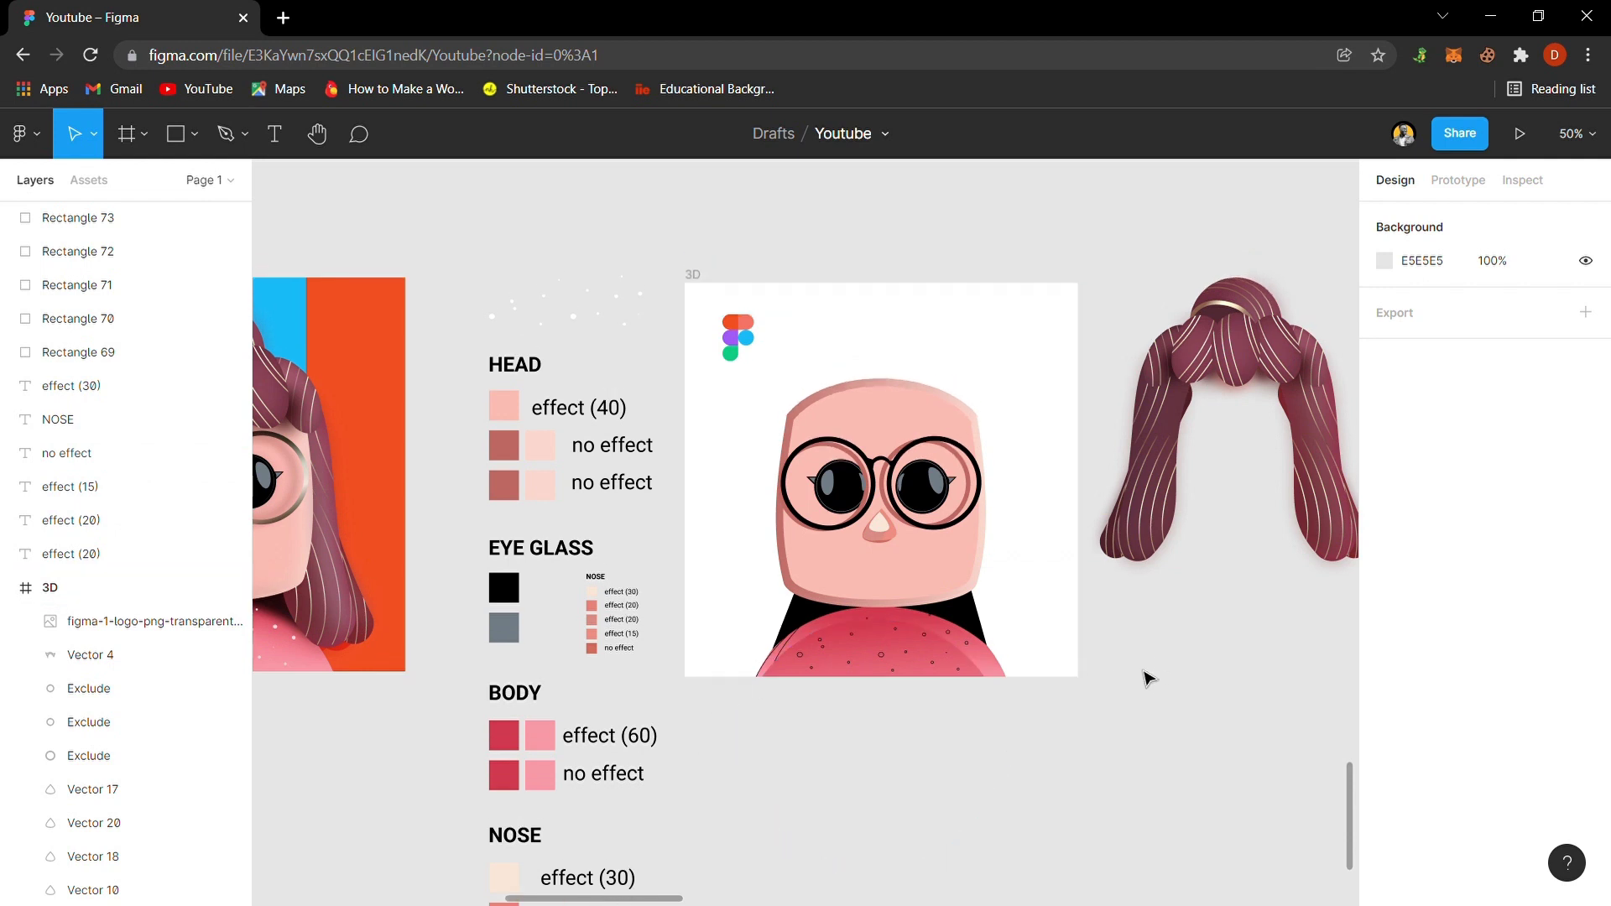
pyautogui.click(1248, 352)
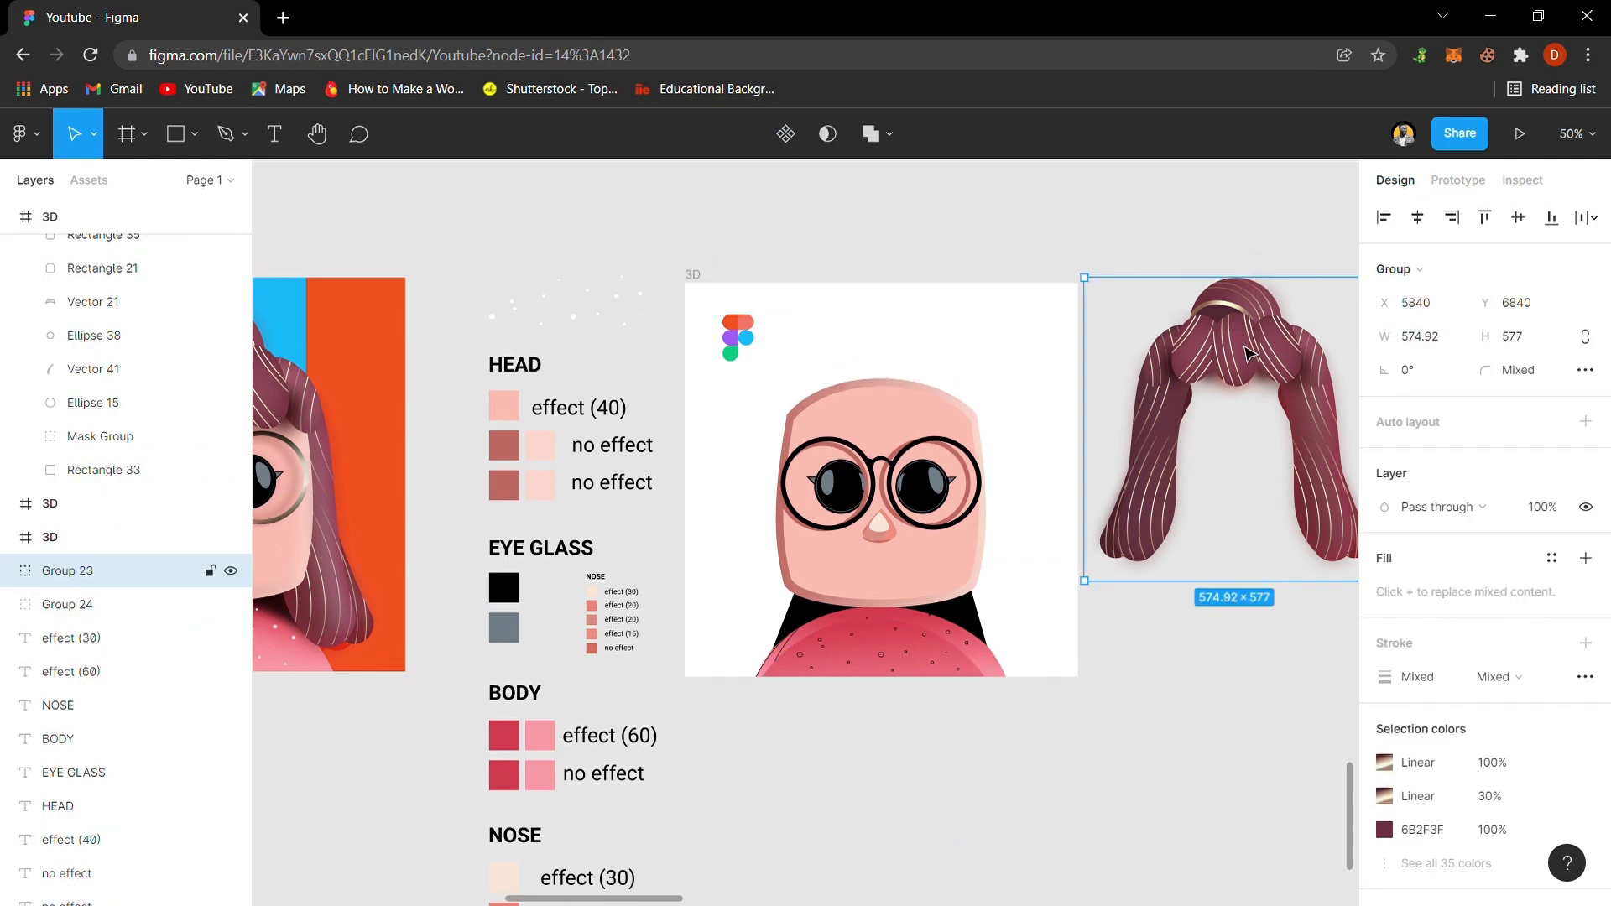
# - Place the enlarged maroon hair group on the head, layered behind the face
pyautogui.moveTo(1248, 352); pyautogui.dragTo(889, 384)
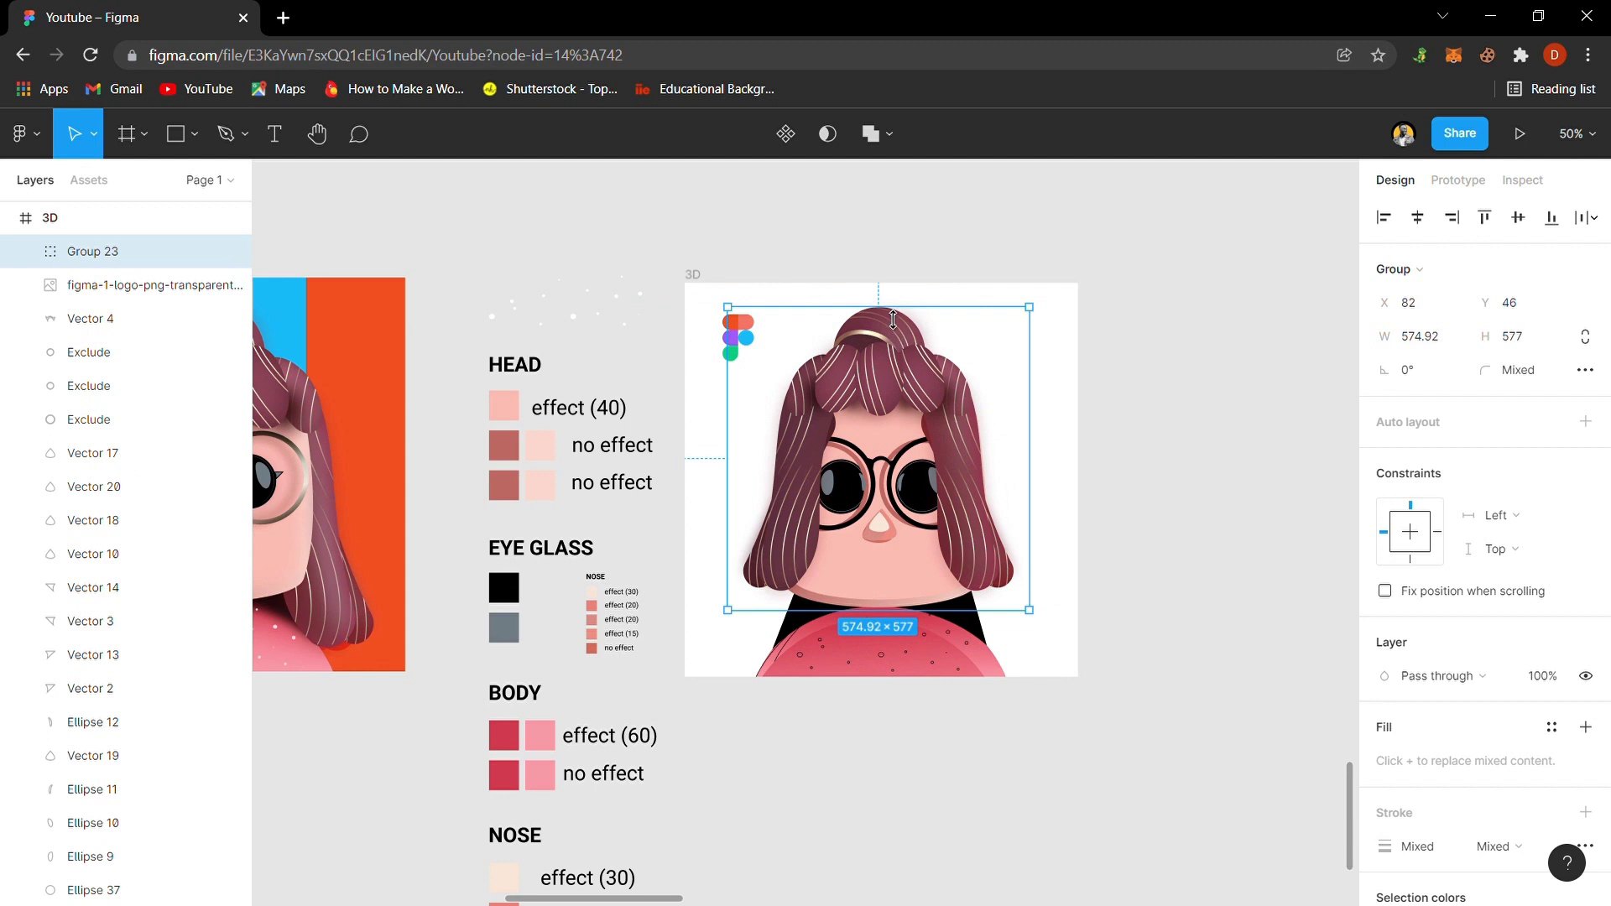
pyautogui.moveTo(893, 320); pyautogui.dragTo(888, 404)
pyautogui.hotkey('ctrl', '[')
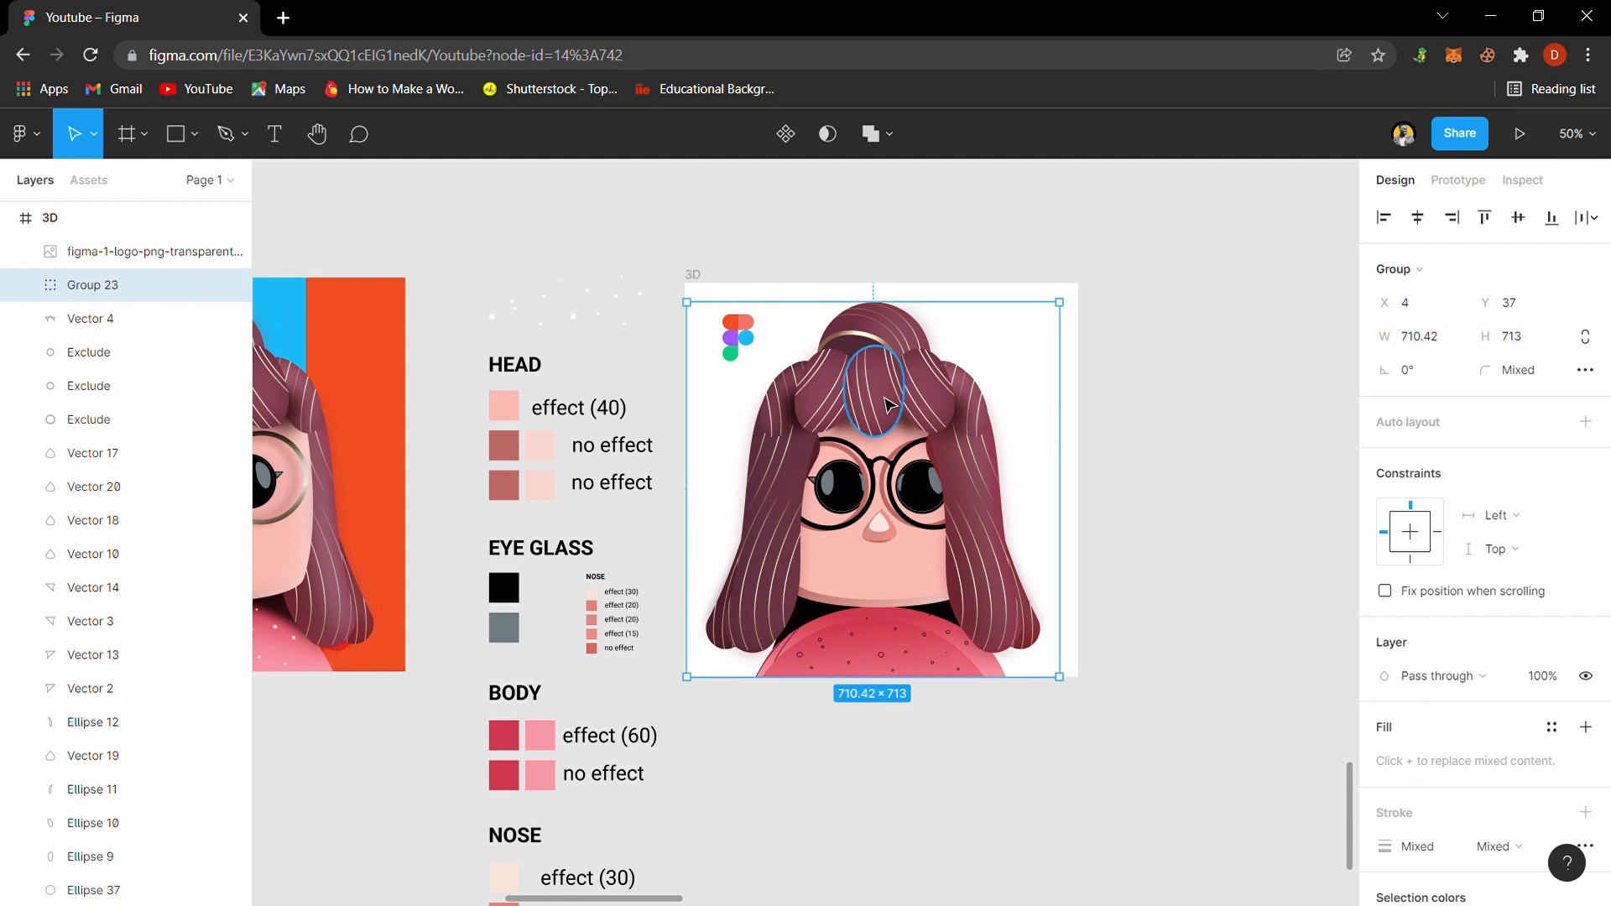
pyautogui.hotkey('ctrl', '[')
pyautogui.hotkey('ctrl', '[')
pyautogui.hotkey('ctrl', '[')
pyautogui.hotkey('ctrl', '[')
pyautogui.hotkey('ctrl', '[')
pyautogui.hotkey('ctrl', '[')
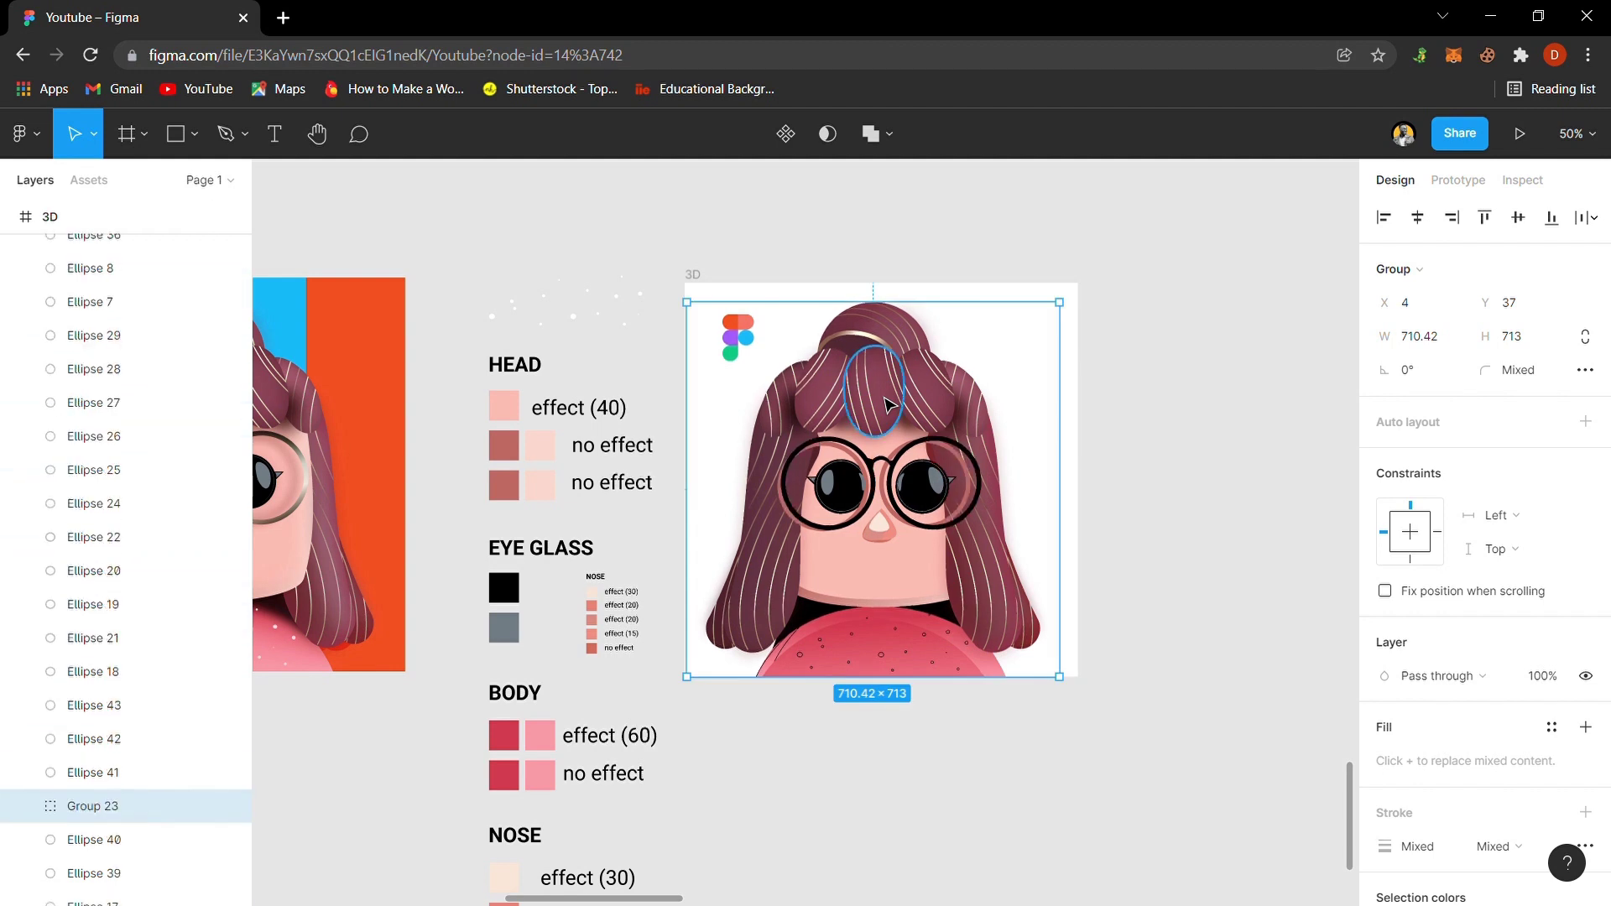
pyautogui.hotkey('ctrl', '[')
pyautogui.hotkey('ctrl', '[')
pyautogui.hotkey('ctrl', '[')
pyautogui.hotkey('ctrl', '[')
pyautogui.hotkey('ctrl', '[')
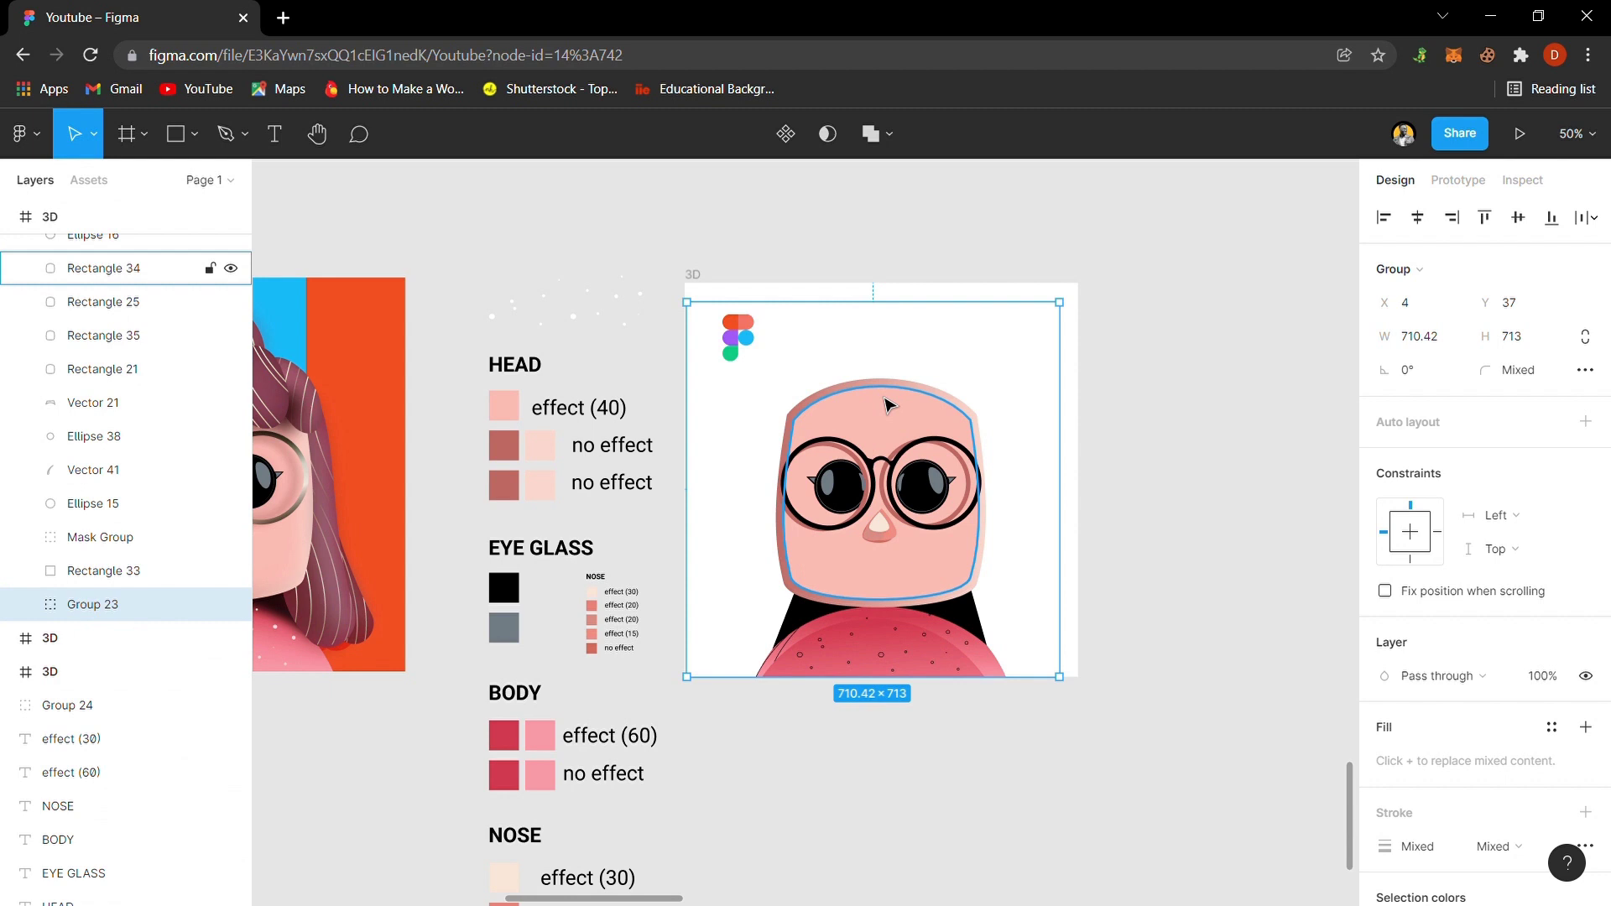
pyautogui.hotkey('ctrl', ']')
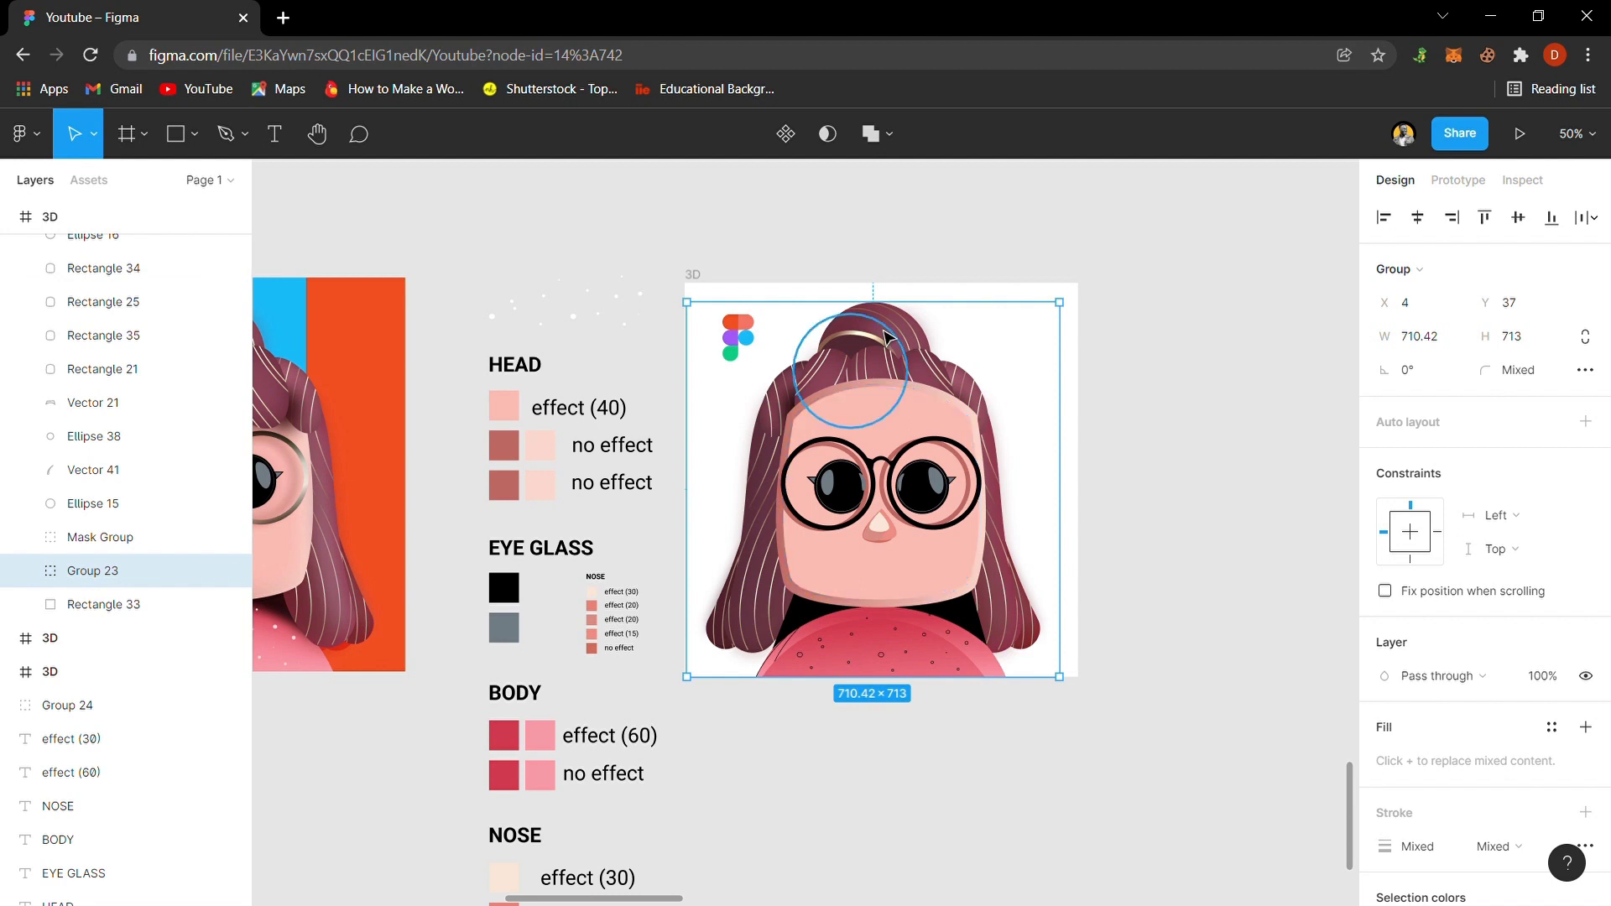
# - Ungroup the hair and bring the top hair piece in front of the forehead
pyautogui.hotkey('ctrl', 'shift', 'g')
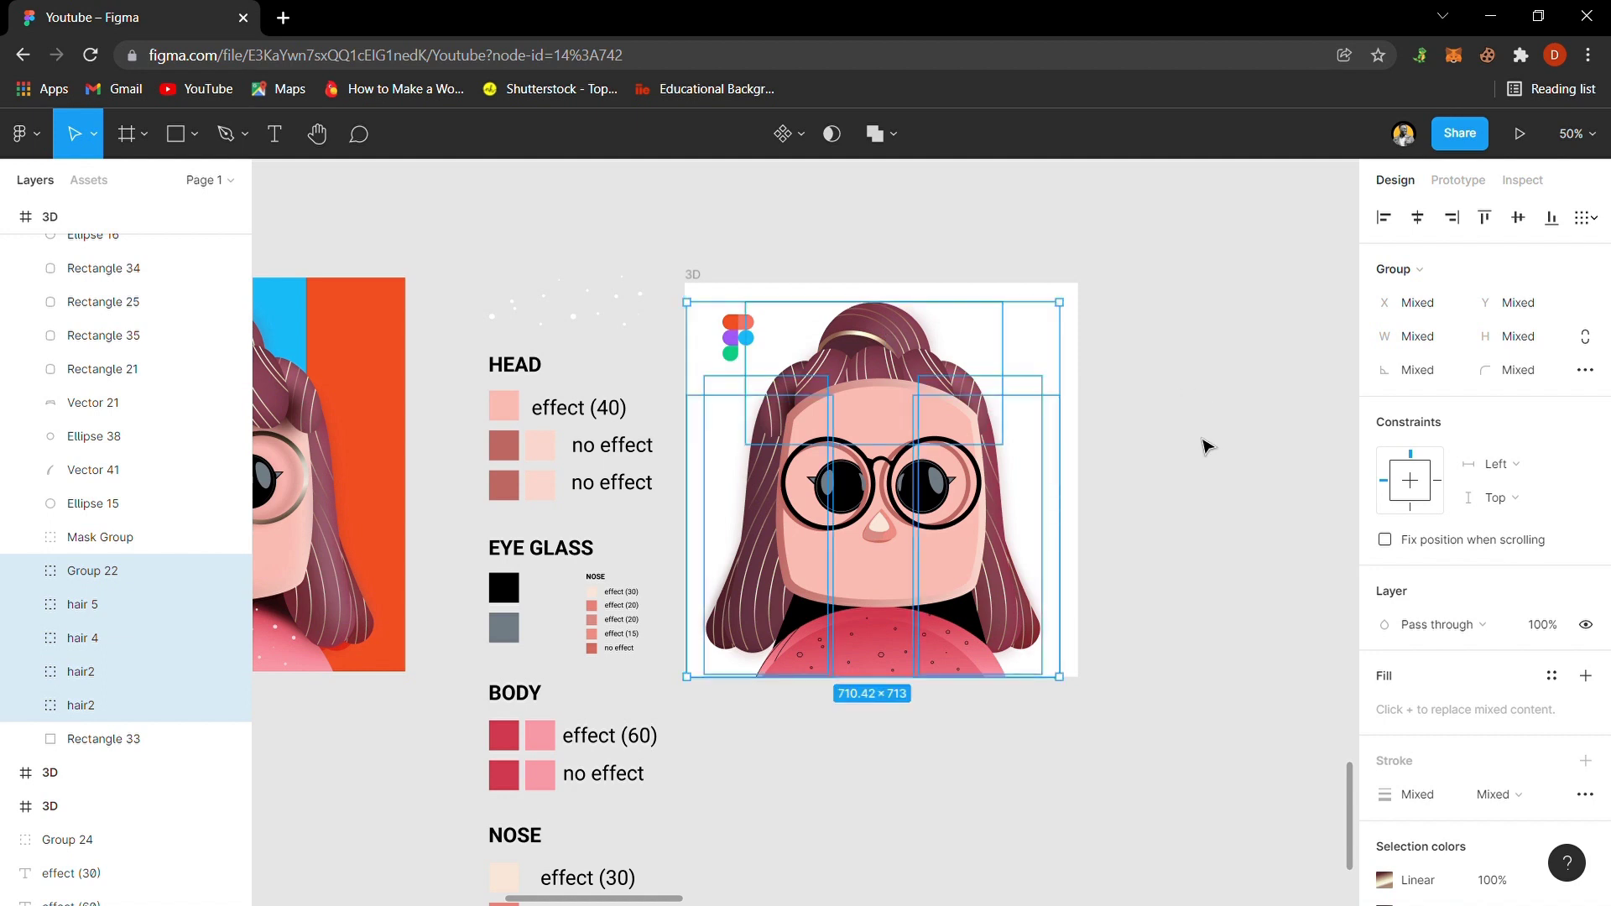
pyautogui.click(1162, 440)
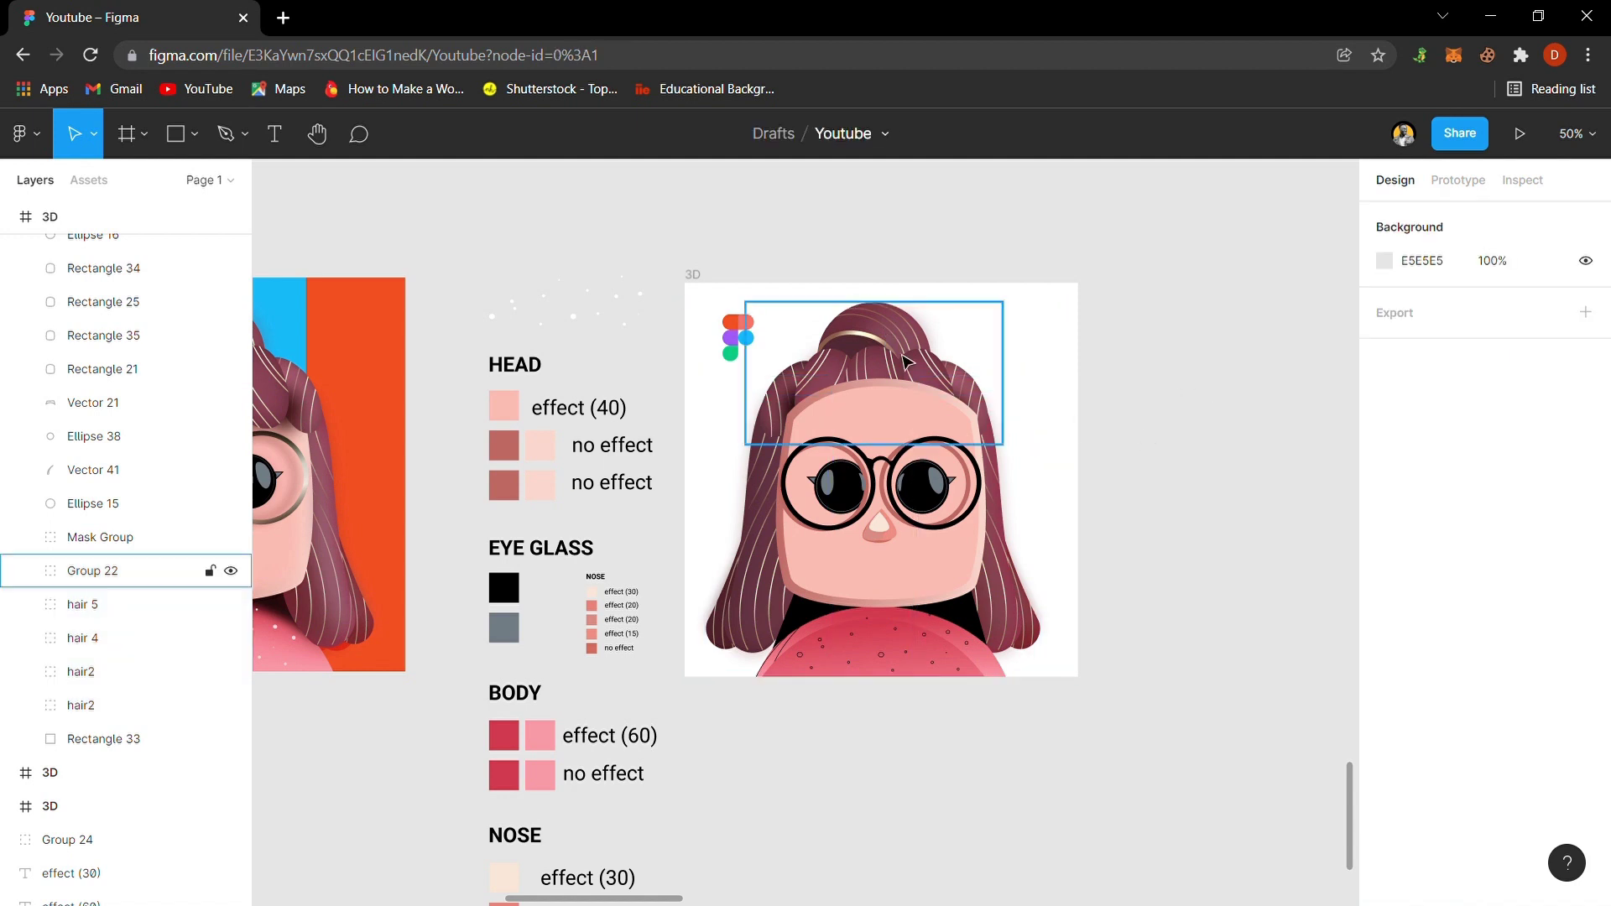
pyautogui.click(875, 349)
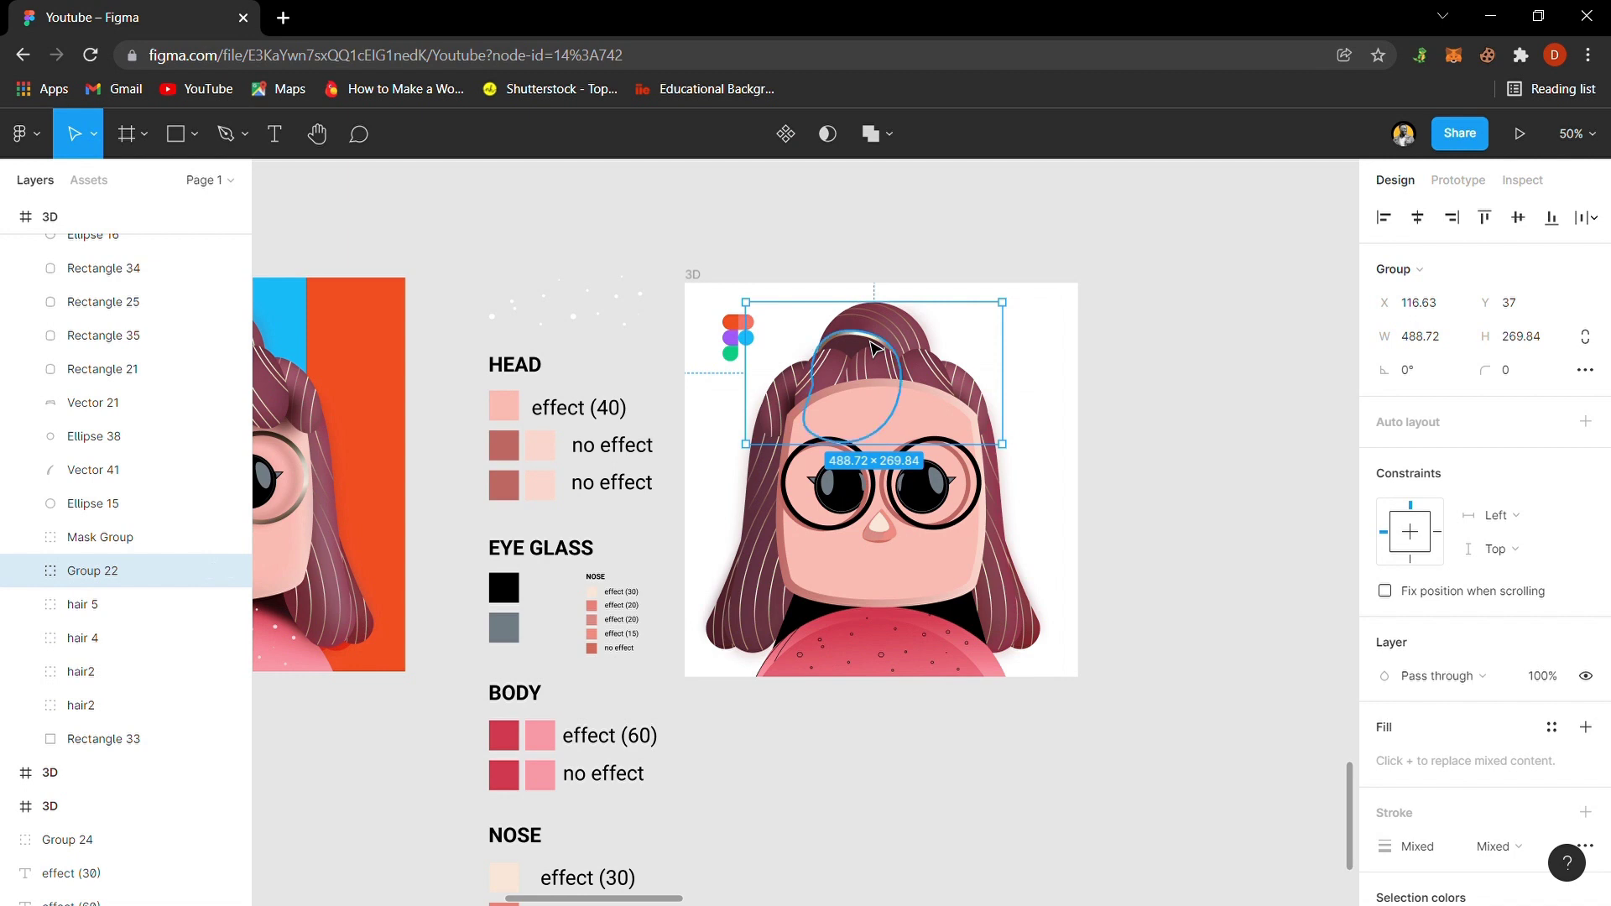
pyautogui.hotkey('ctrl', ']')
pyautogui.hotkey('ctrl', ']')
pyautogui.hotkey('ctrl', ']')
pyautogui.hotkey('ctrl', ']')
pyautogui.hotkey('ctrl', ']')
pyautogui.hotkey('ctrl', ']')
pyautogui.hotkey('ctrl', ']')
pyautogui.hotkey('ctrl', ']')
pyautogui.hotkey('ctrl', ']')
pyautogui.hotkey('ctrl', ']')
pyautogui.hotkey('ctrl', ']')
pyautogui.hotkey('ctrl', ']')
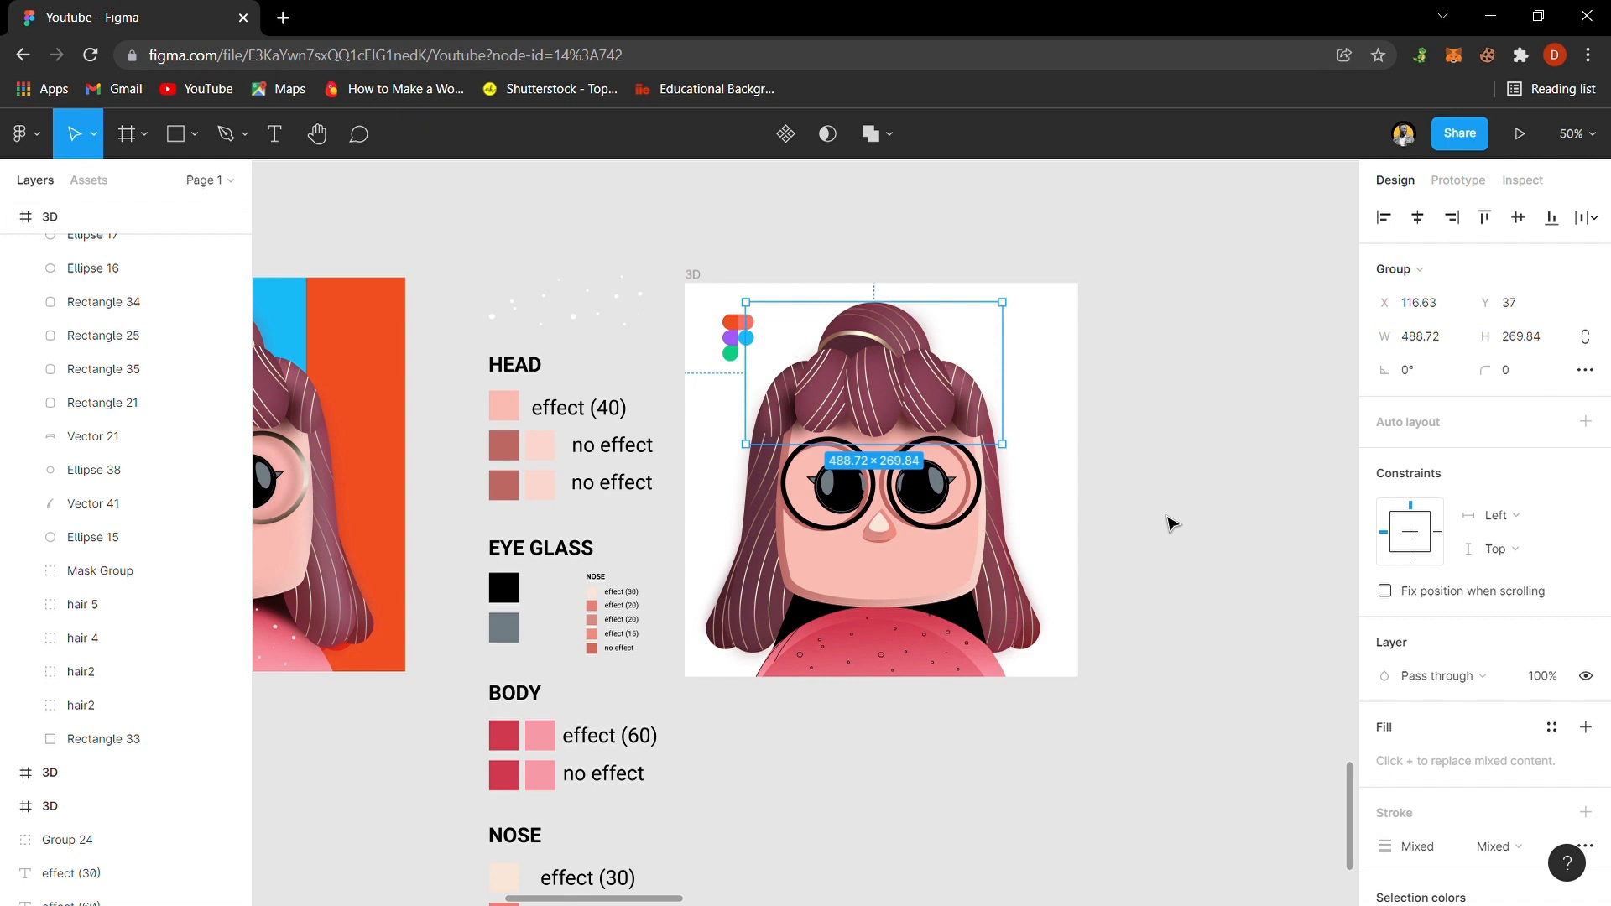
# - Send the black neck shape Vector 21 two layers back, just above Rectangle 33
pyautogui.click(1184, 612)
pyautogui.click(970, 630)
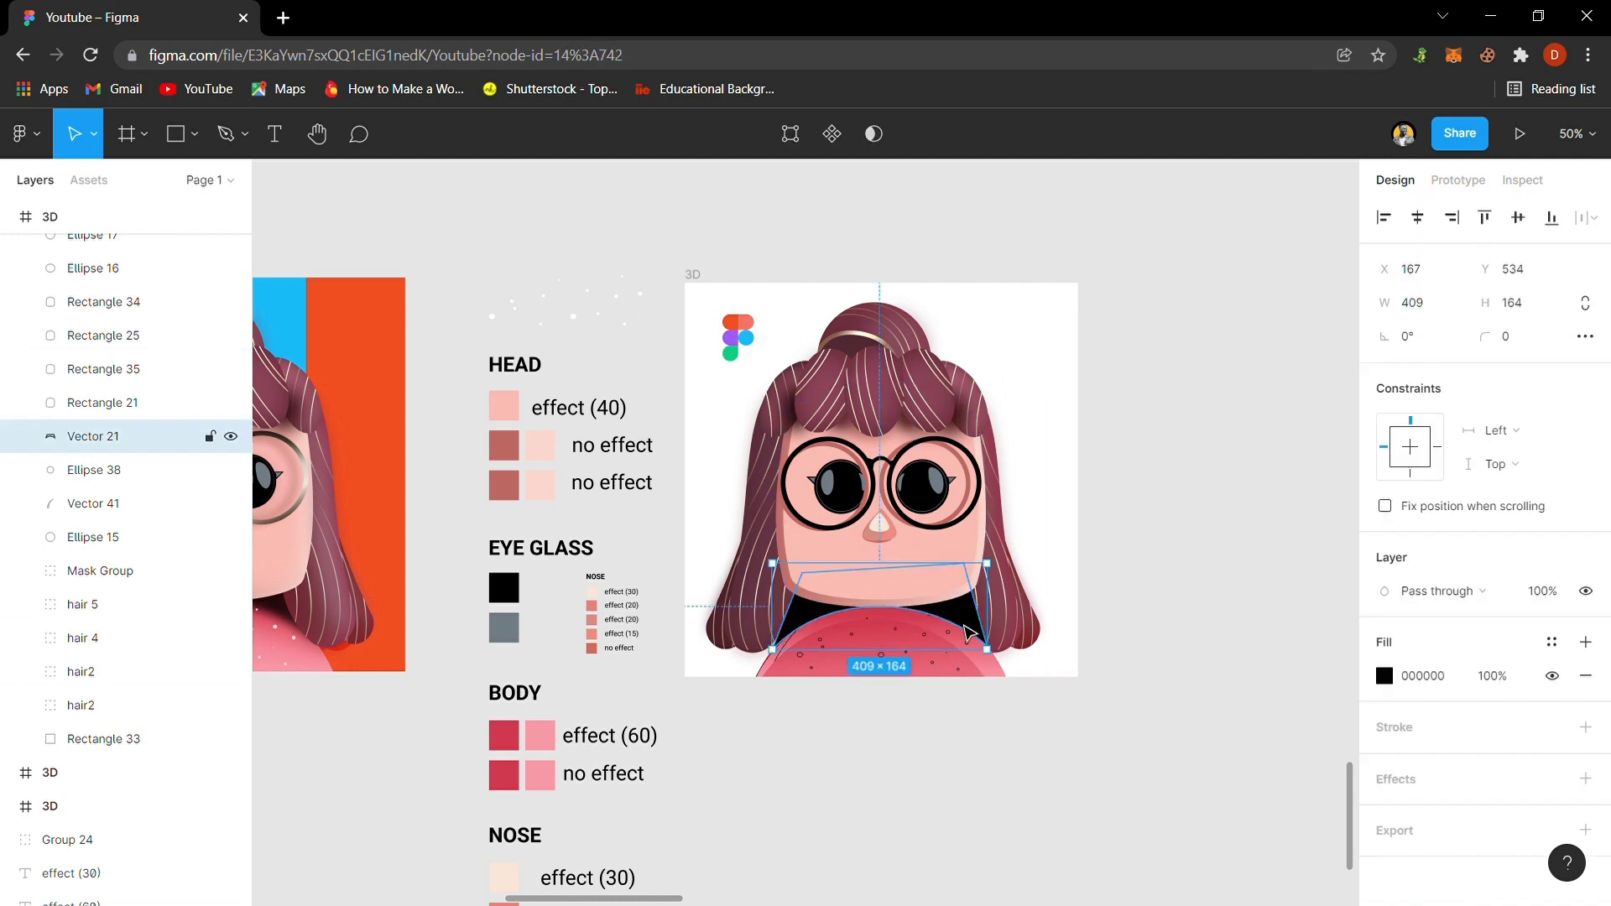
pyautogui.hotkey('shift', '0')
pyautogui.hotkey('ctrl', '[')
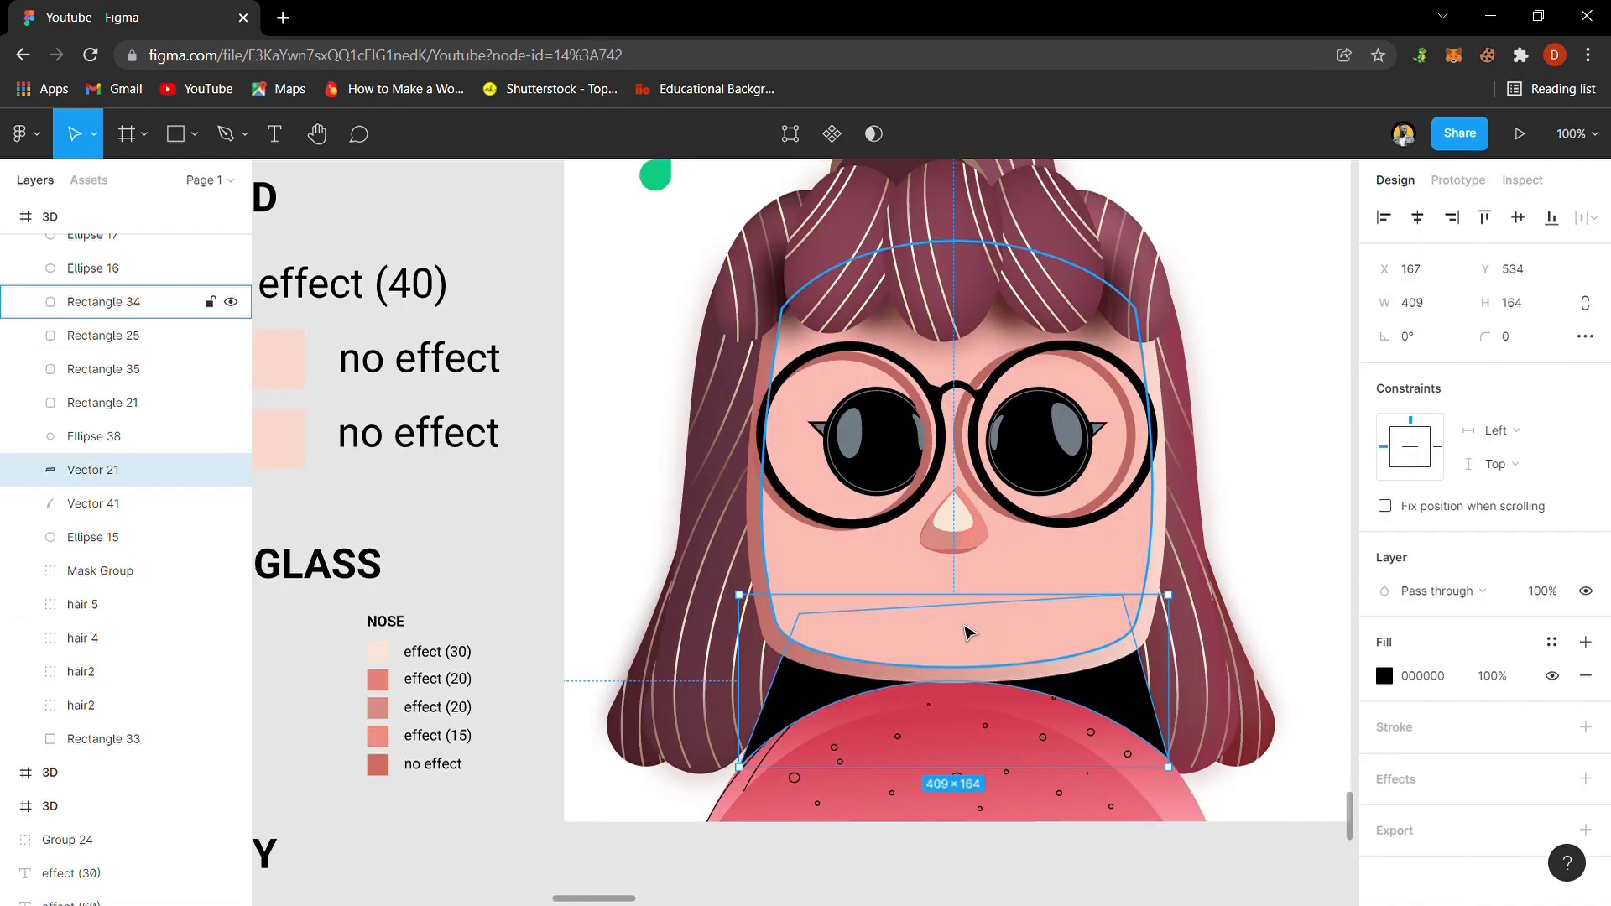
pyautogui.hotkey('ctrl', '[')
pyautogui.hotkey('ctrl', '[')
pyautogui.hotkey('ctrl', '[')
pyautogui.hotkey('ctrl', '[')
pyautogui.hotkey('ctrl', '[')
pyautogui.hotkey('ctrl', '[')
pyautogui.hotkey('ctrl', '[')
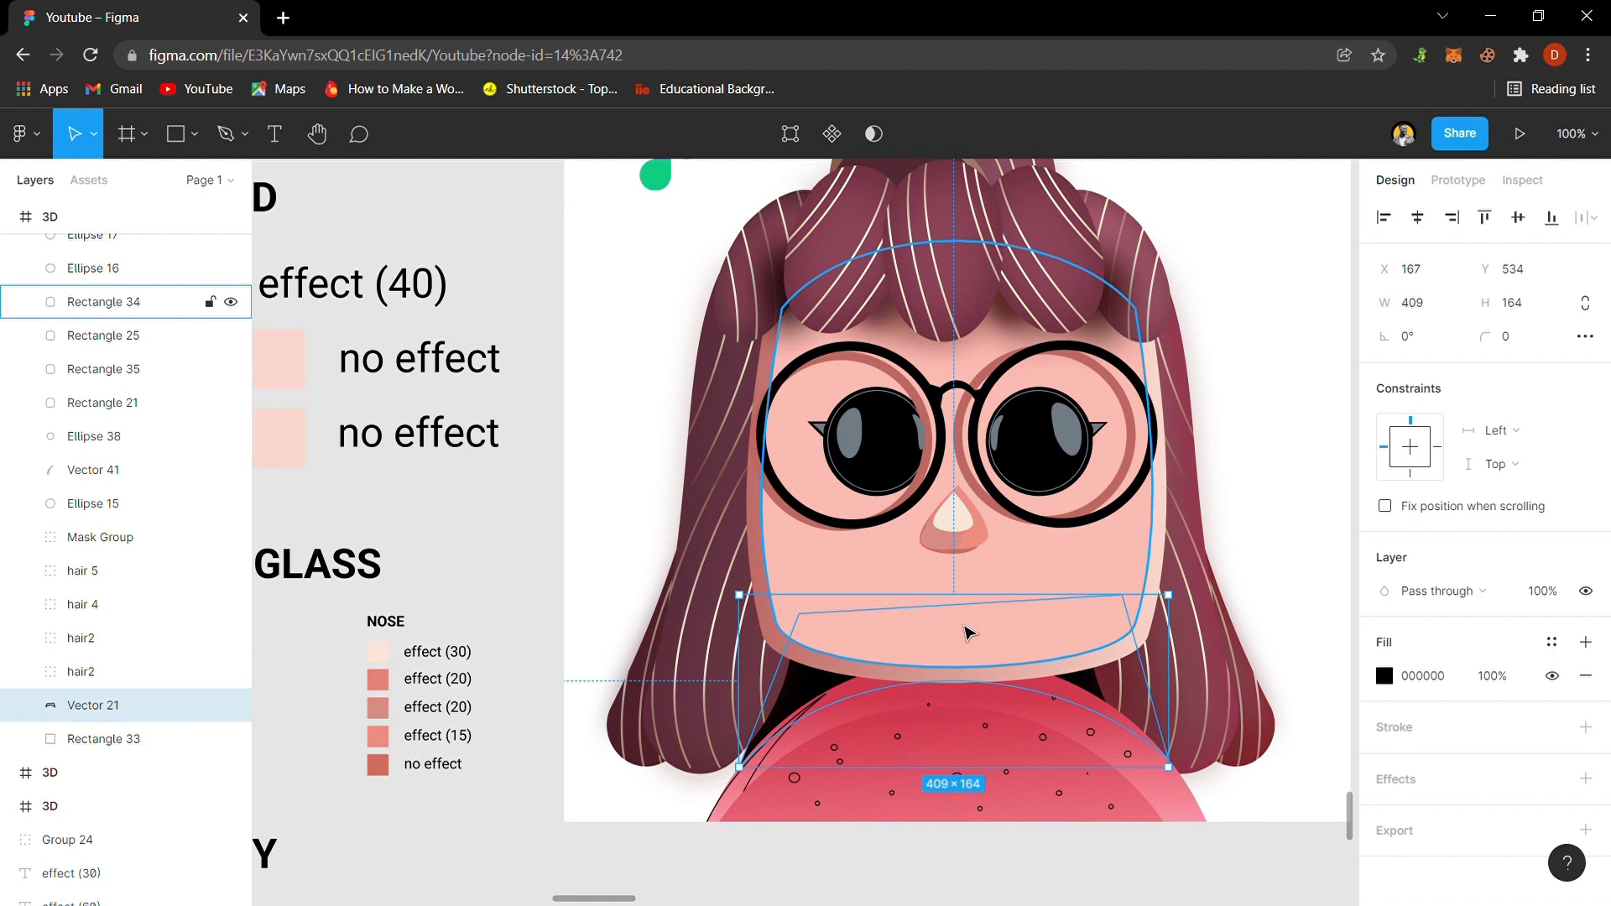
pyautogui.press('-')
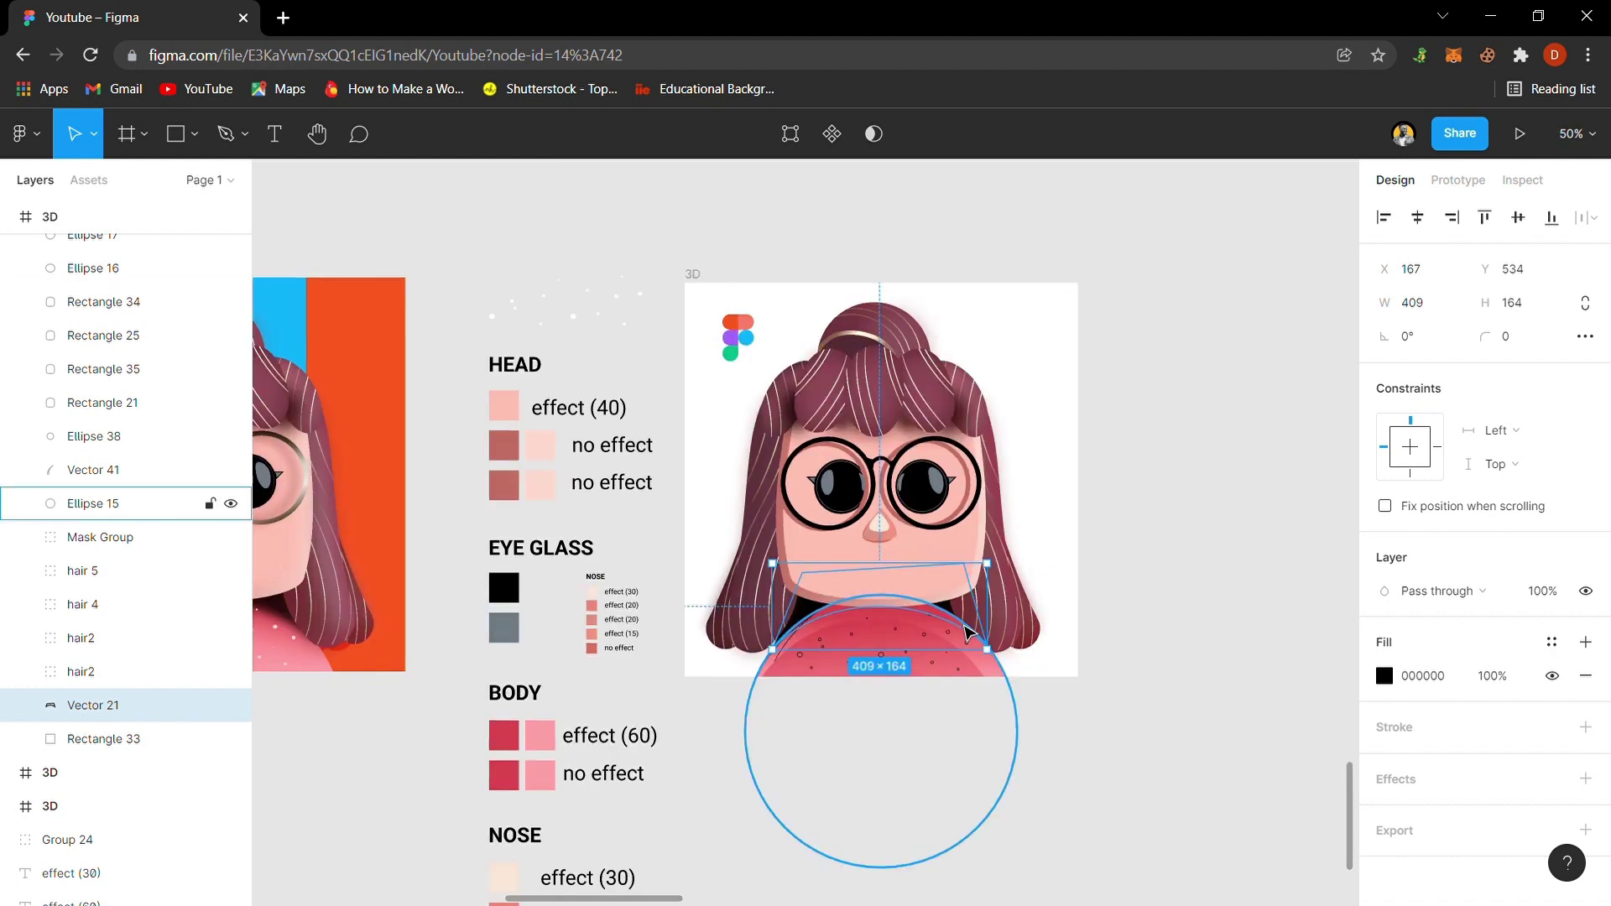
pyautogui.press('-')
pyautogui.press('+')
pyautogui.press('+')
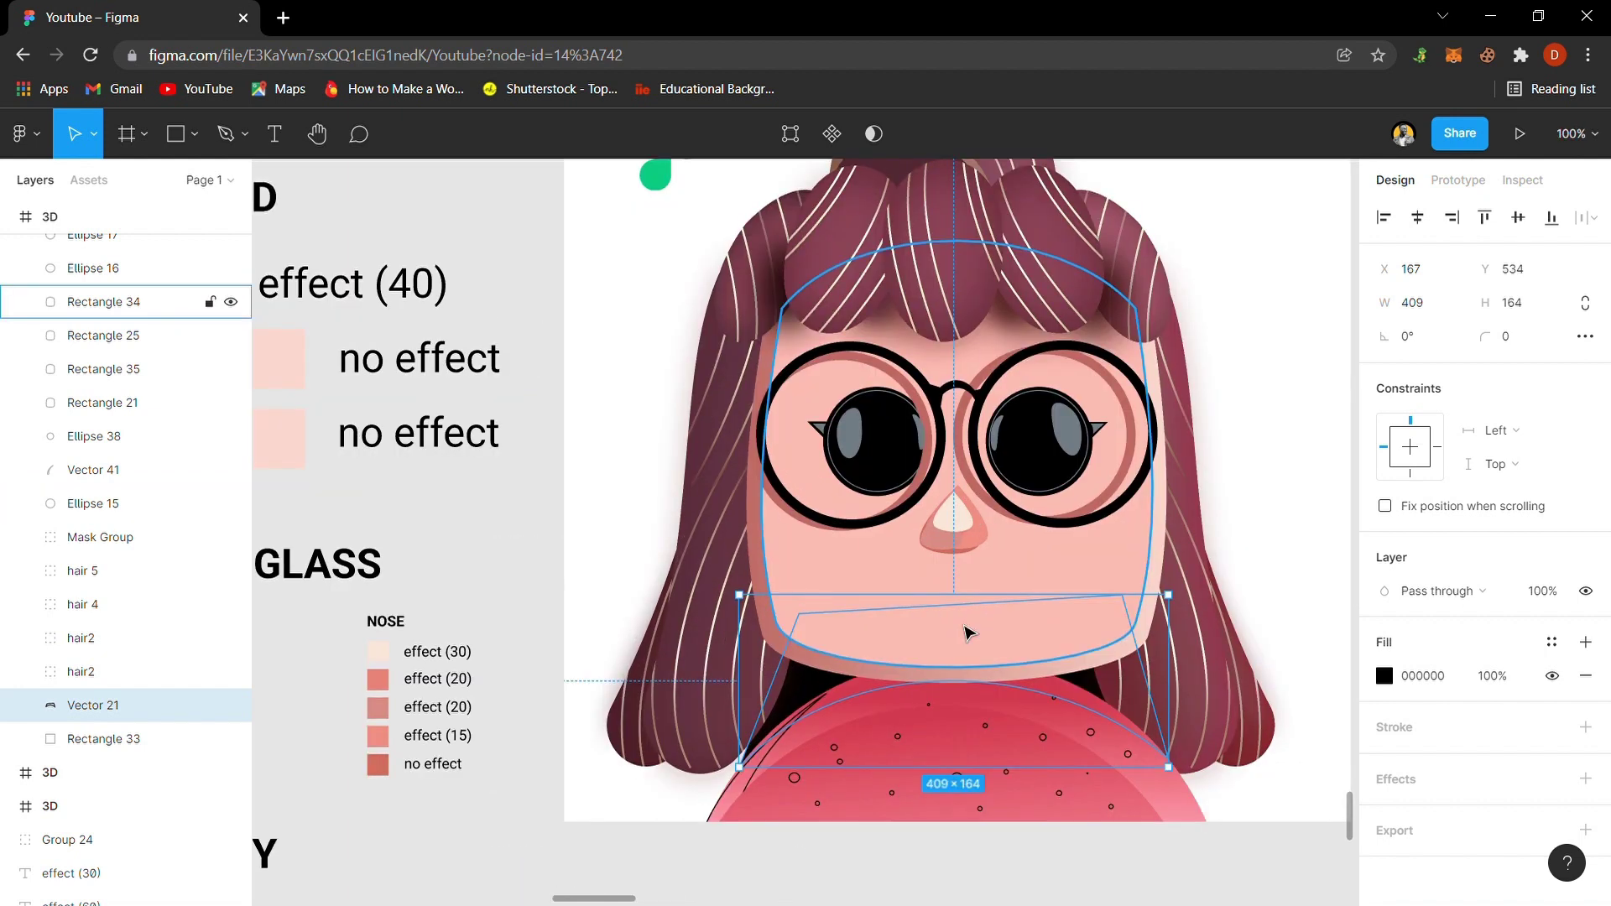
pyautogui.press('-')
pyautogui.click(697, 279)
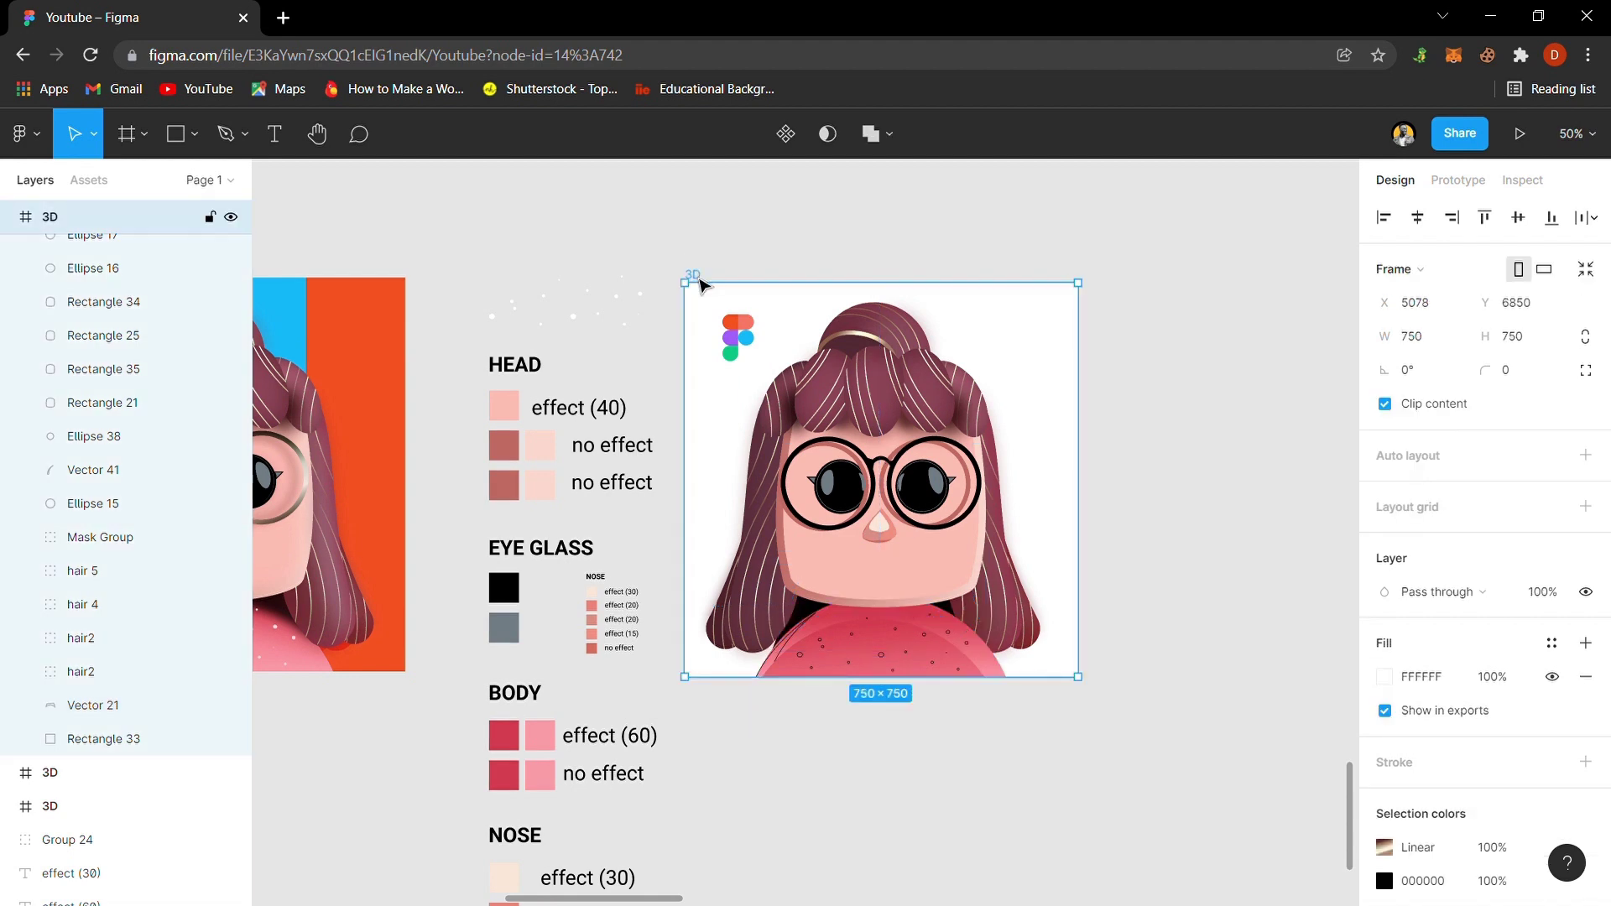
# - Inspect the small dots on the character's body and pick out the stray Vector 41 curve
pyautogui.hotkey('shift', '2')
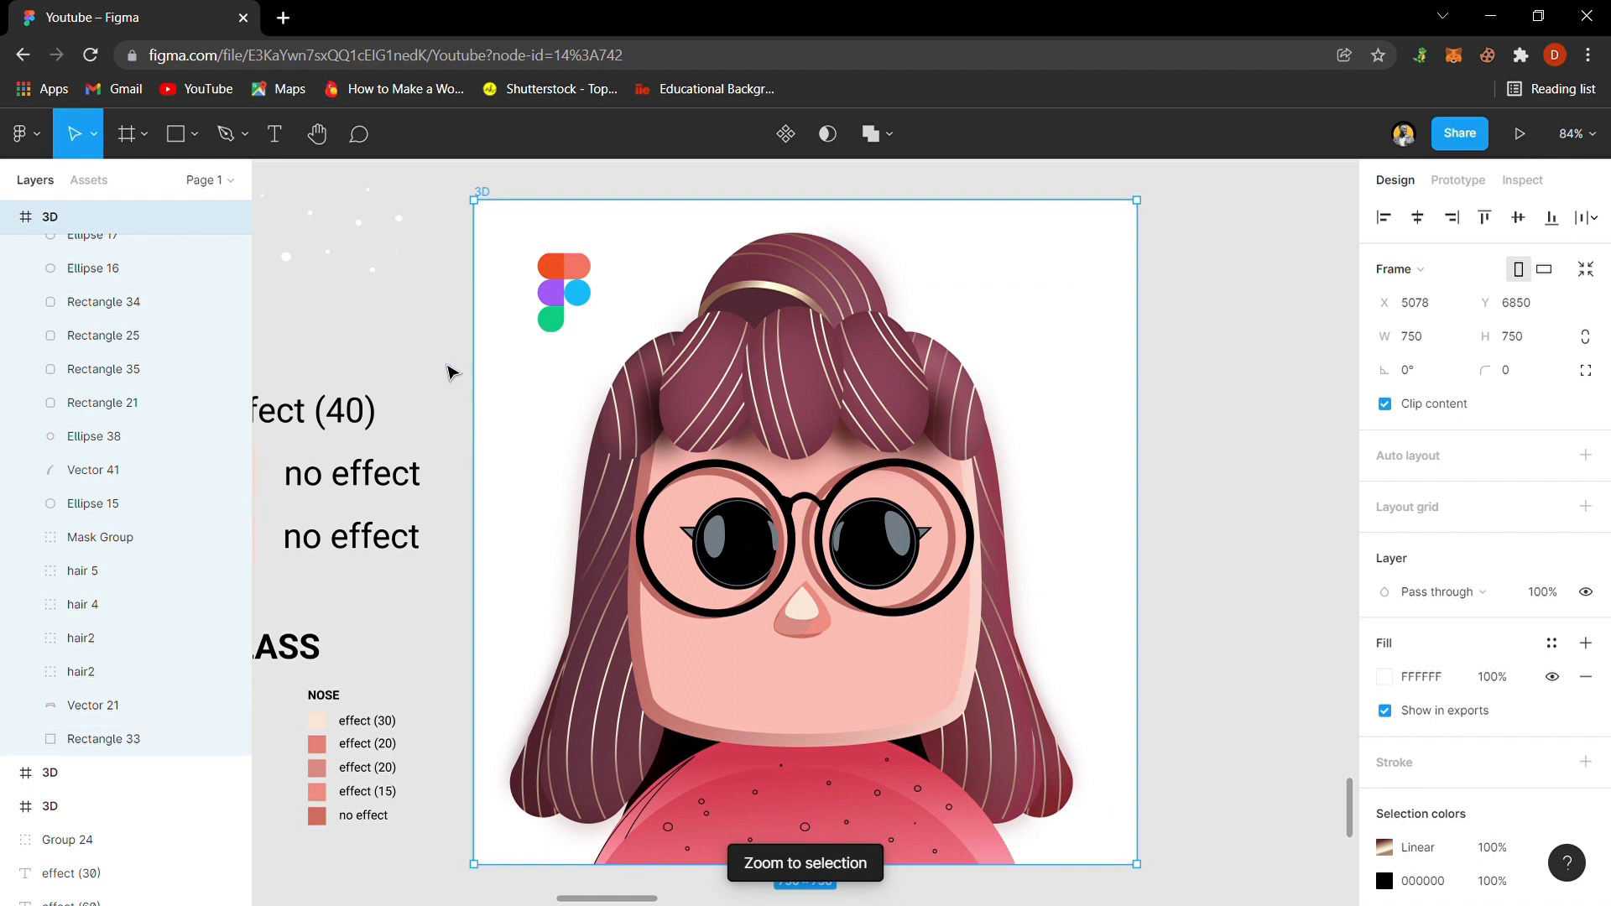
pyautogui.click(439, 370)
pyautogui.press('-')
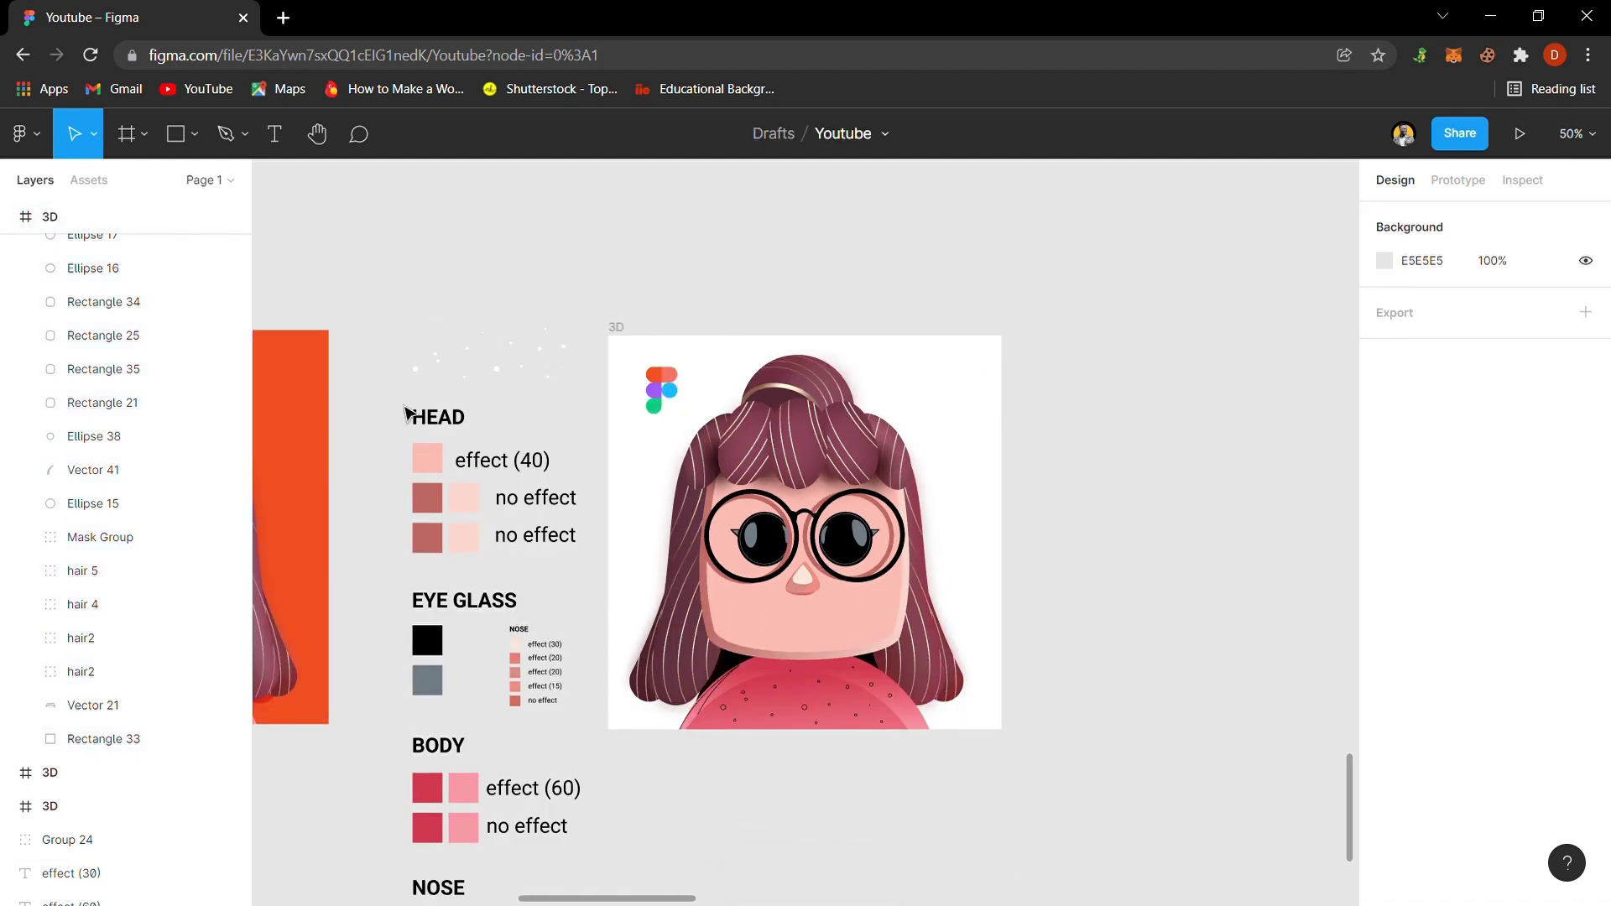
pyautogui.click(500, 376)
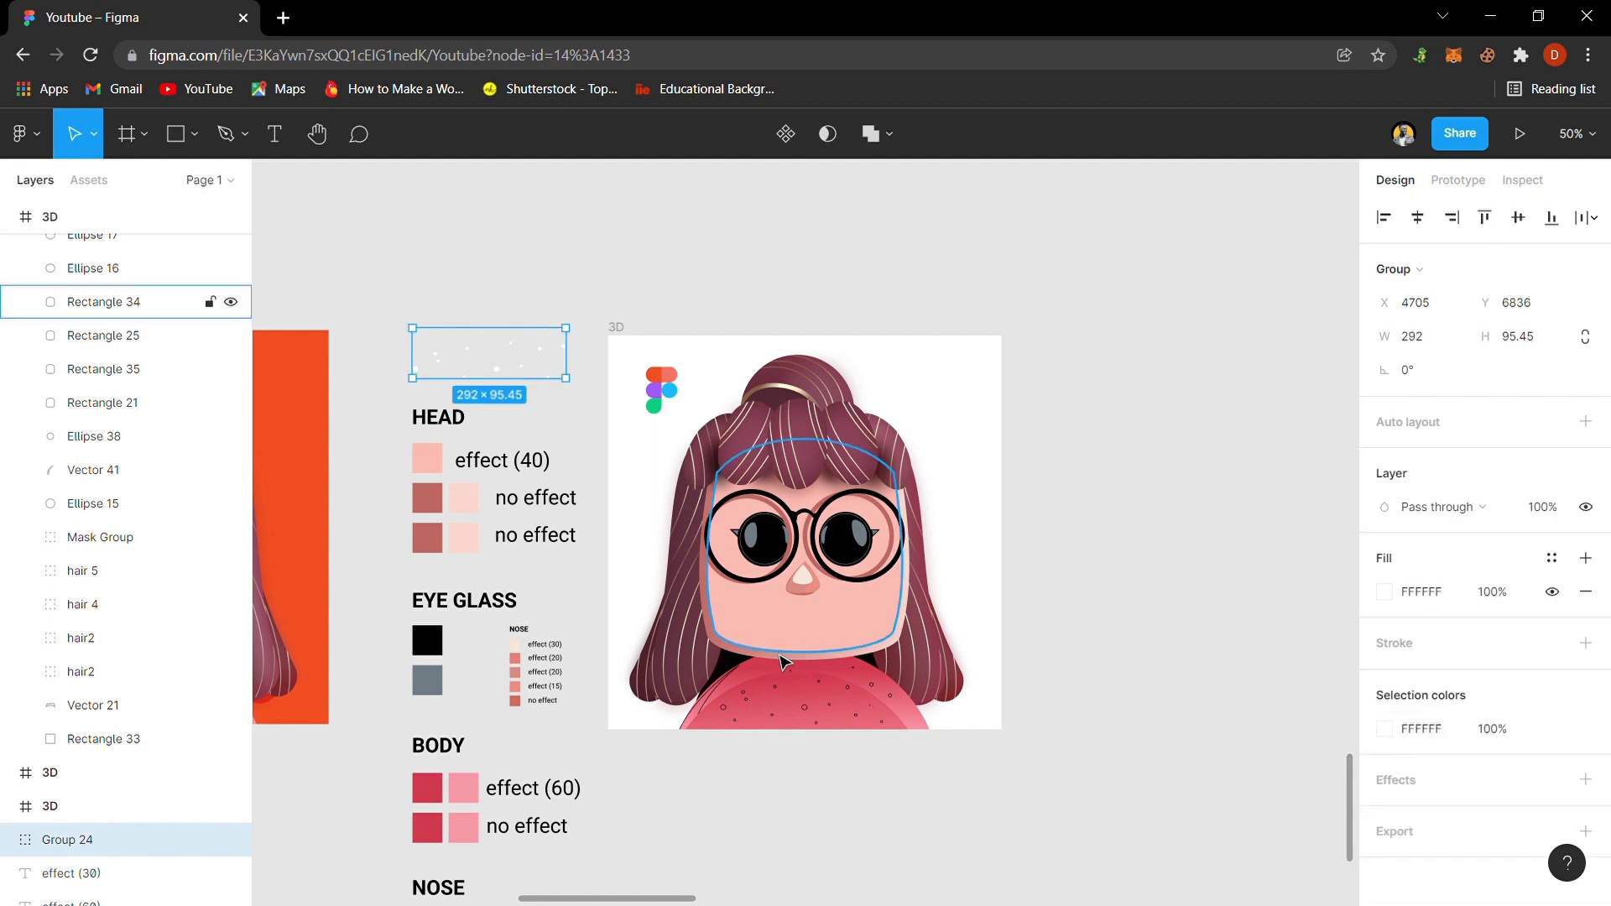
pyautogui.click(829, 706)
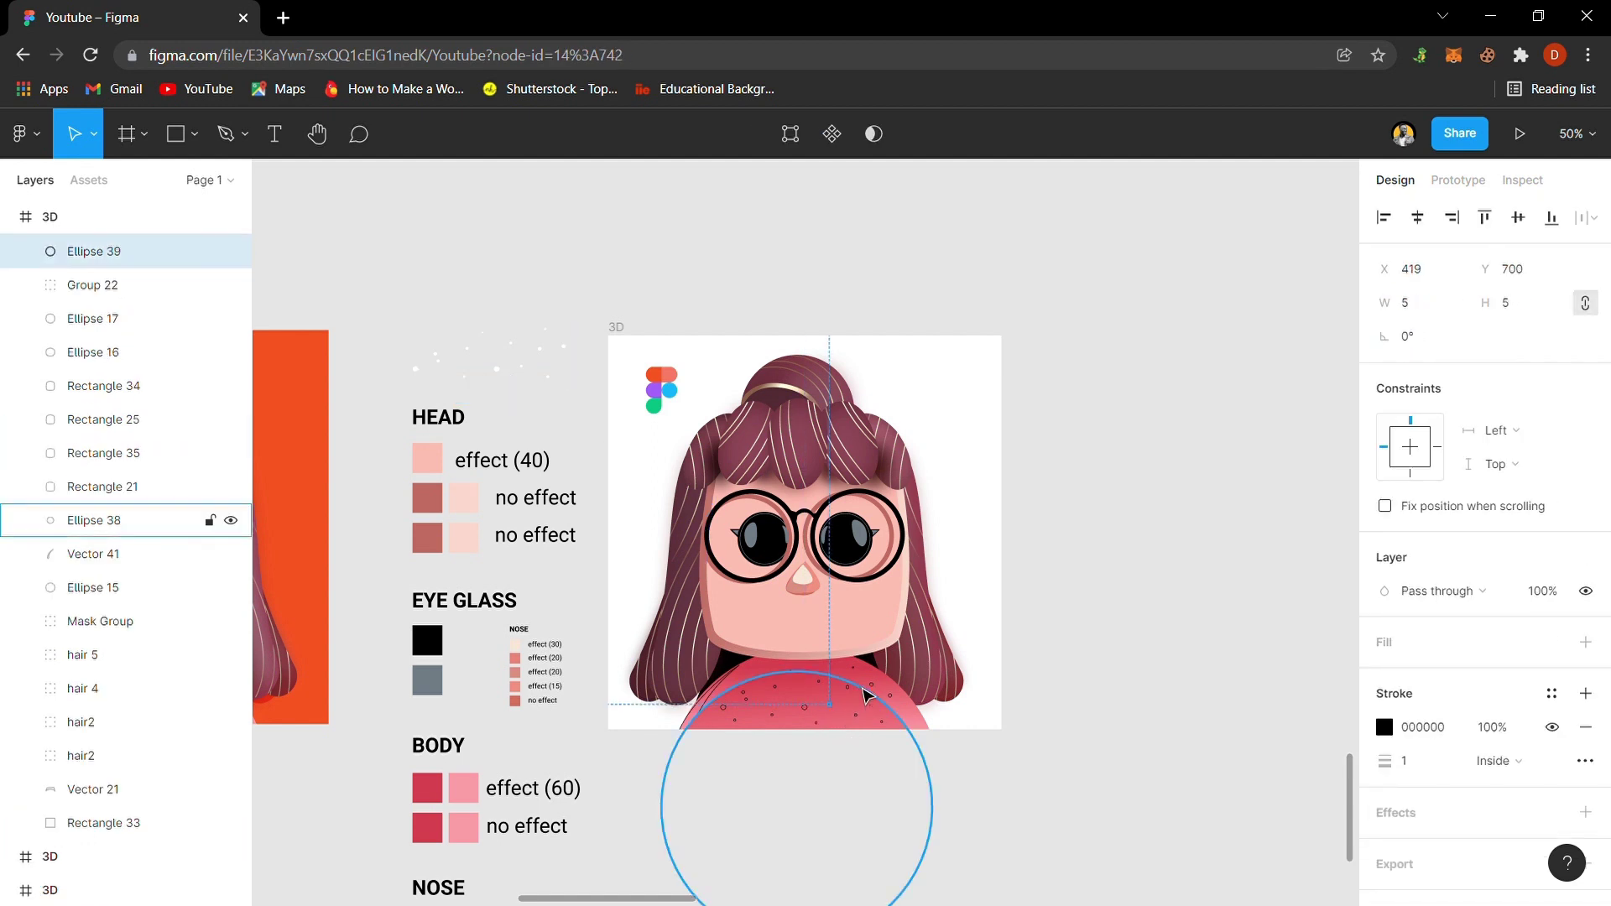
pyautogui.click(887, 697)
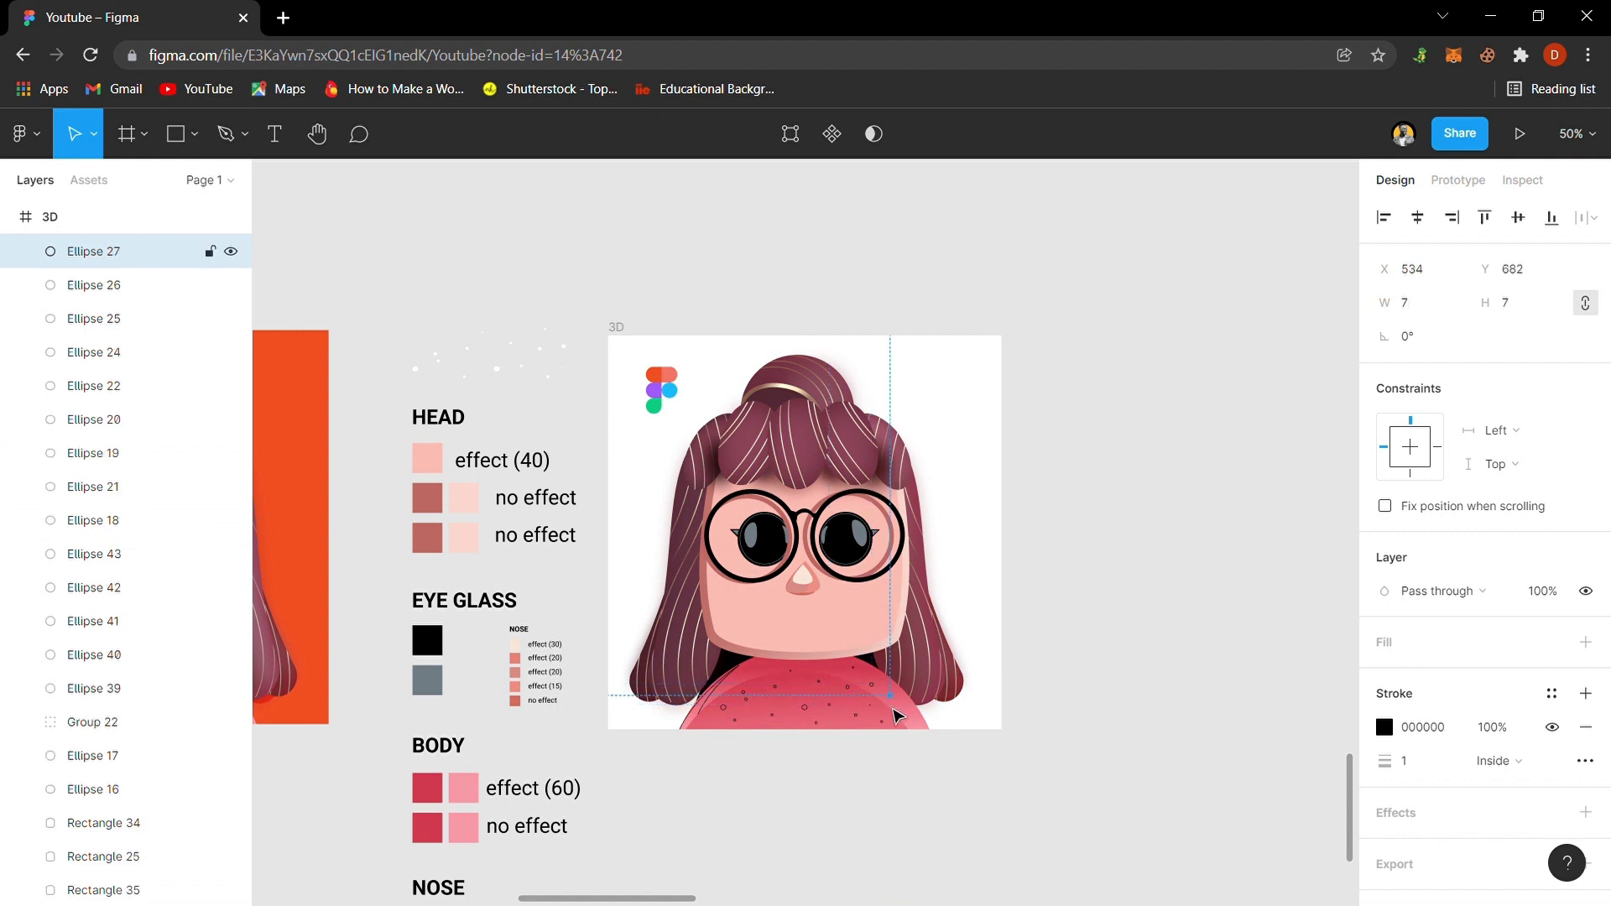
pyautogui.moveTo(881, 760); pyautogui.dragTo(728, 701)
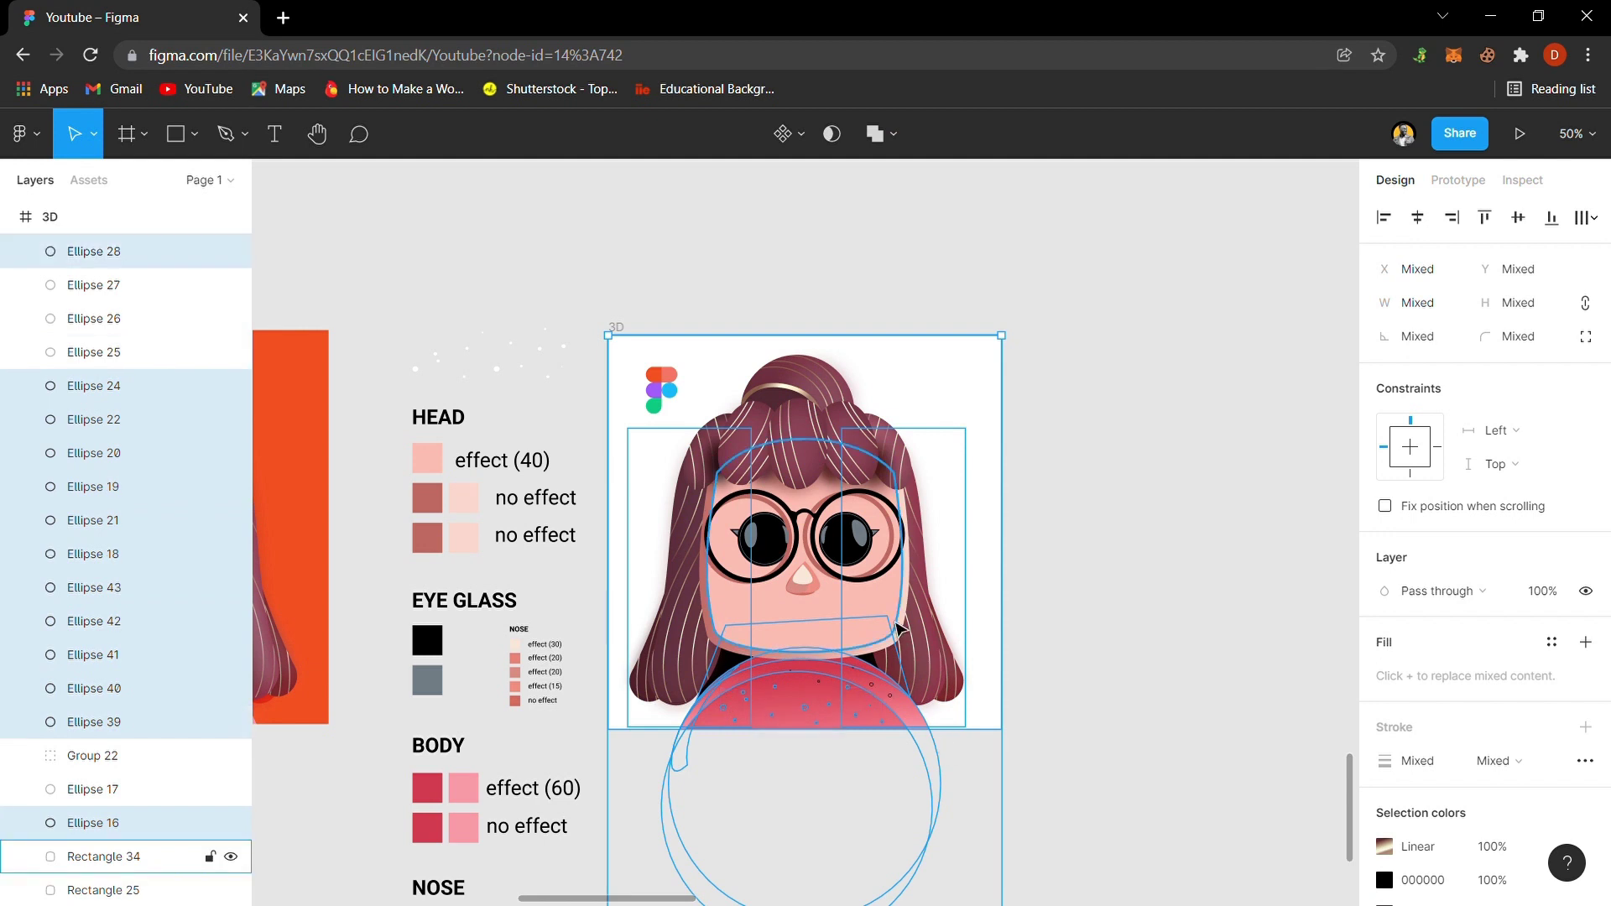
pyautogui.hotkey('shift', '2')
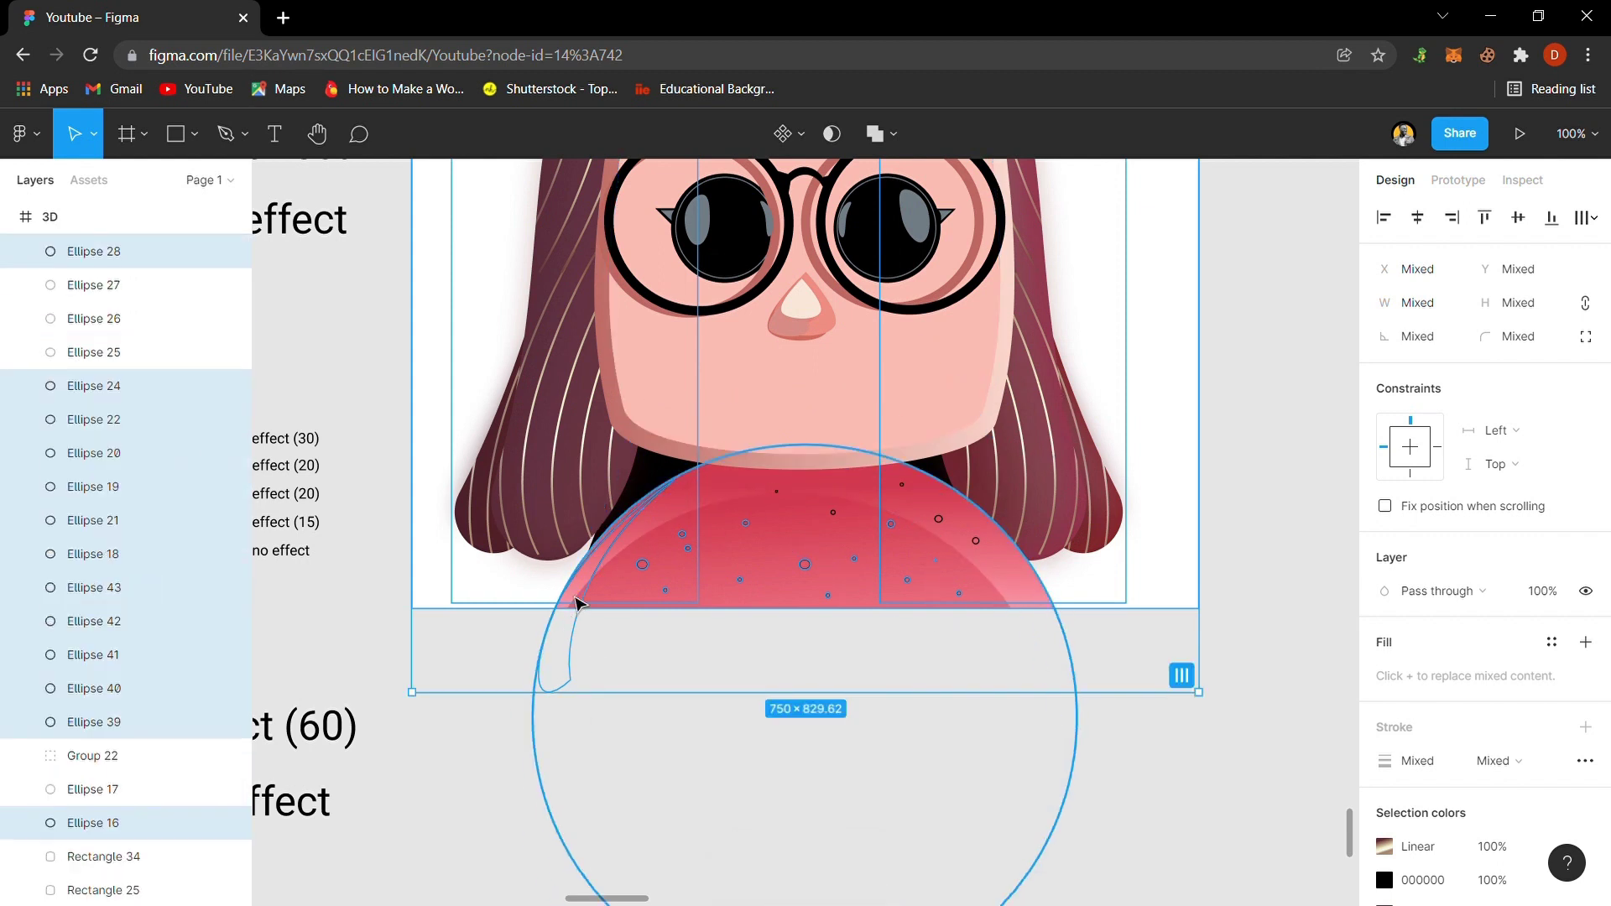
pyautogui.click(568, 646)
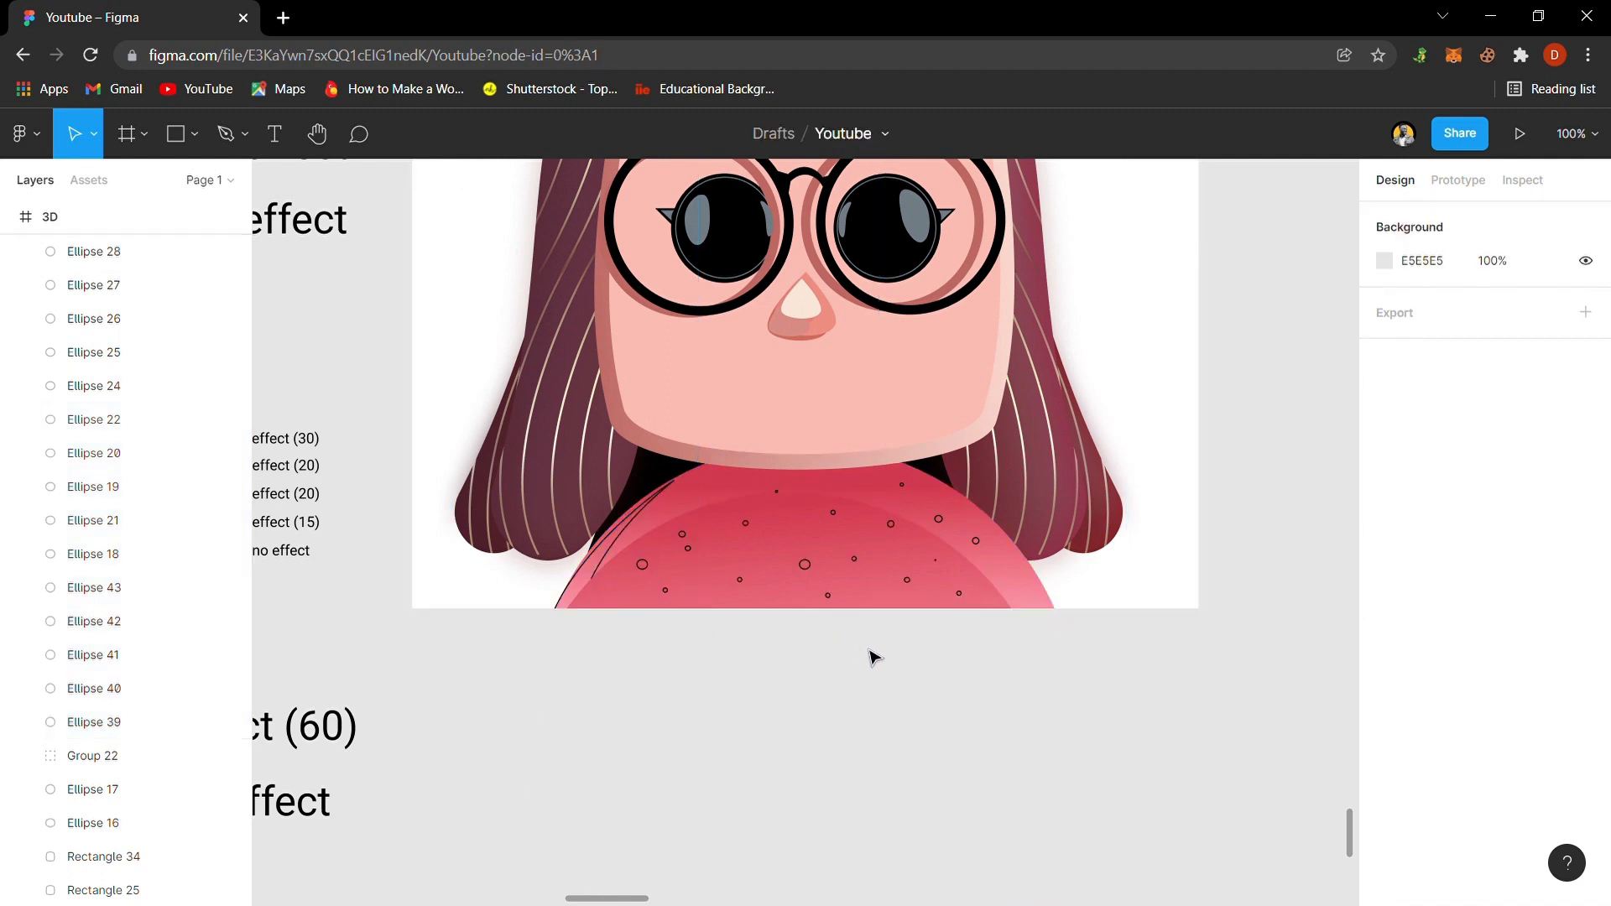
pyautogui.click(653, 516)
# - Delete Vector 41 and shift-select the outlined dots across the body, Ellipse 18 through 29
pyautogui.press('Delete')
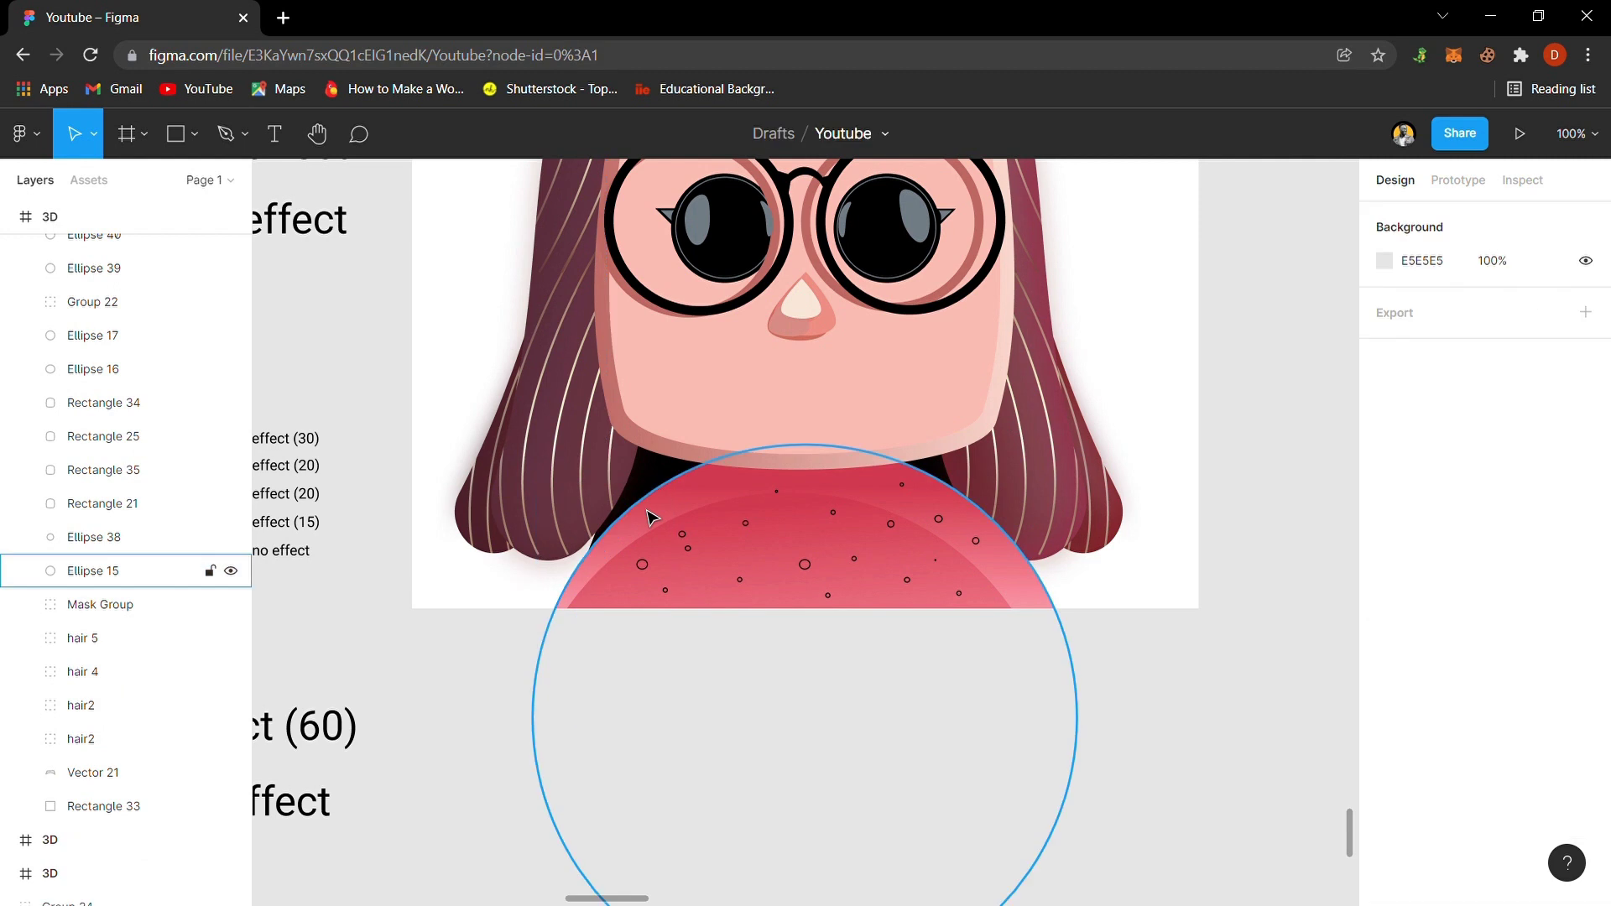
pyautogui.click(651, 576)
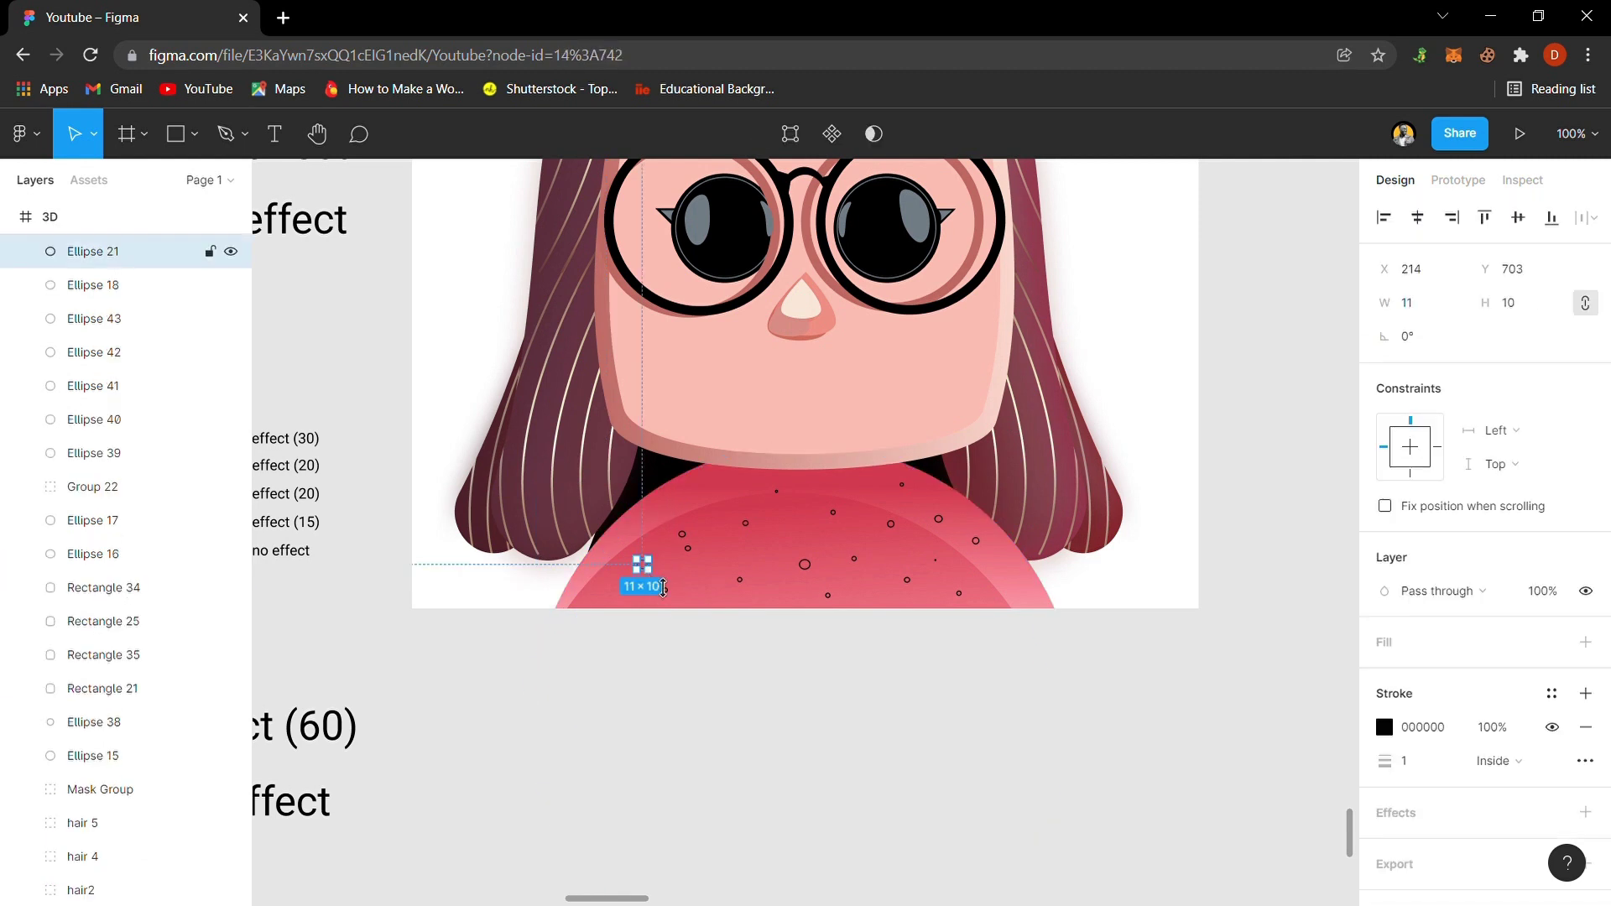
pyautogui.keyDown('shift'); pyautogui.click(665, 590); pyautogui.keyUp('shift')
pyautogui.keyDown('shift'); pyautogui.click(696, 551); pyautogui.keyUp('shift')
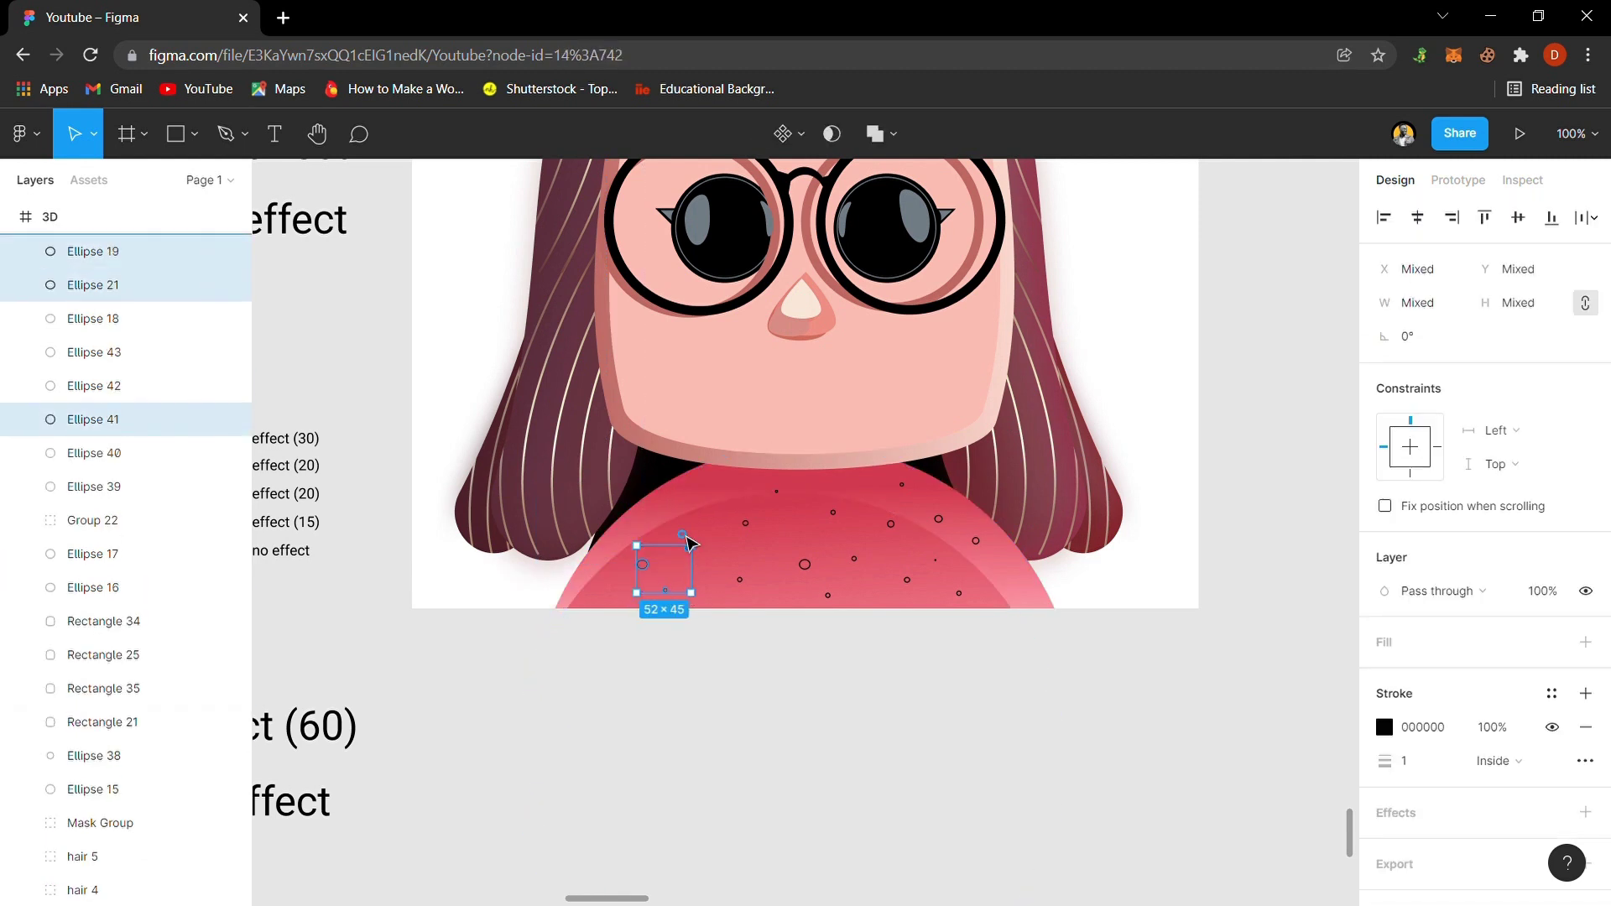
pyautogui.keyDown('shift'); pyautogui.click(682, 533); pyautogui.keyUp('shift')
pyautogui.keyDown('shift'); pyautogui.click(745, 522); pyautogui.keyUp('shift')
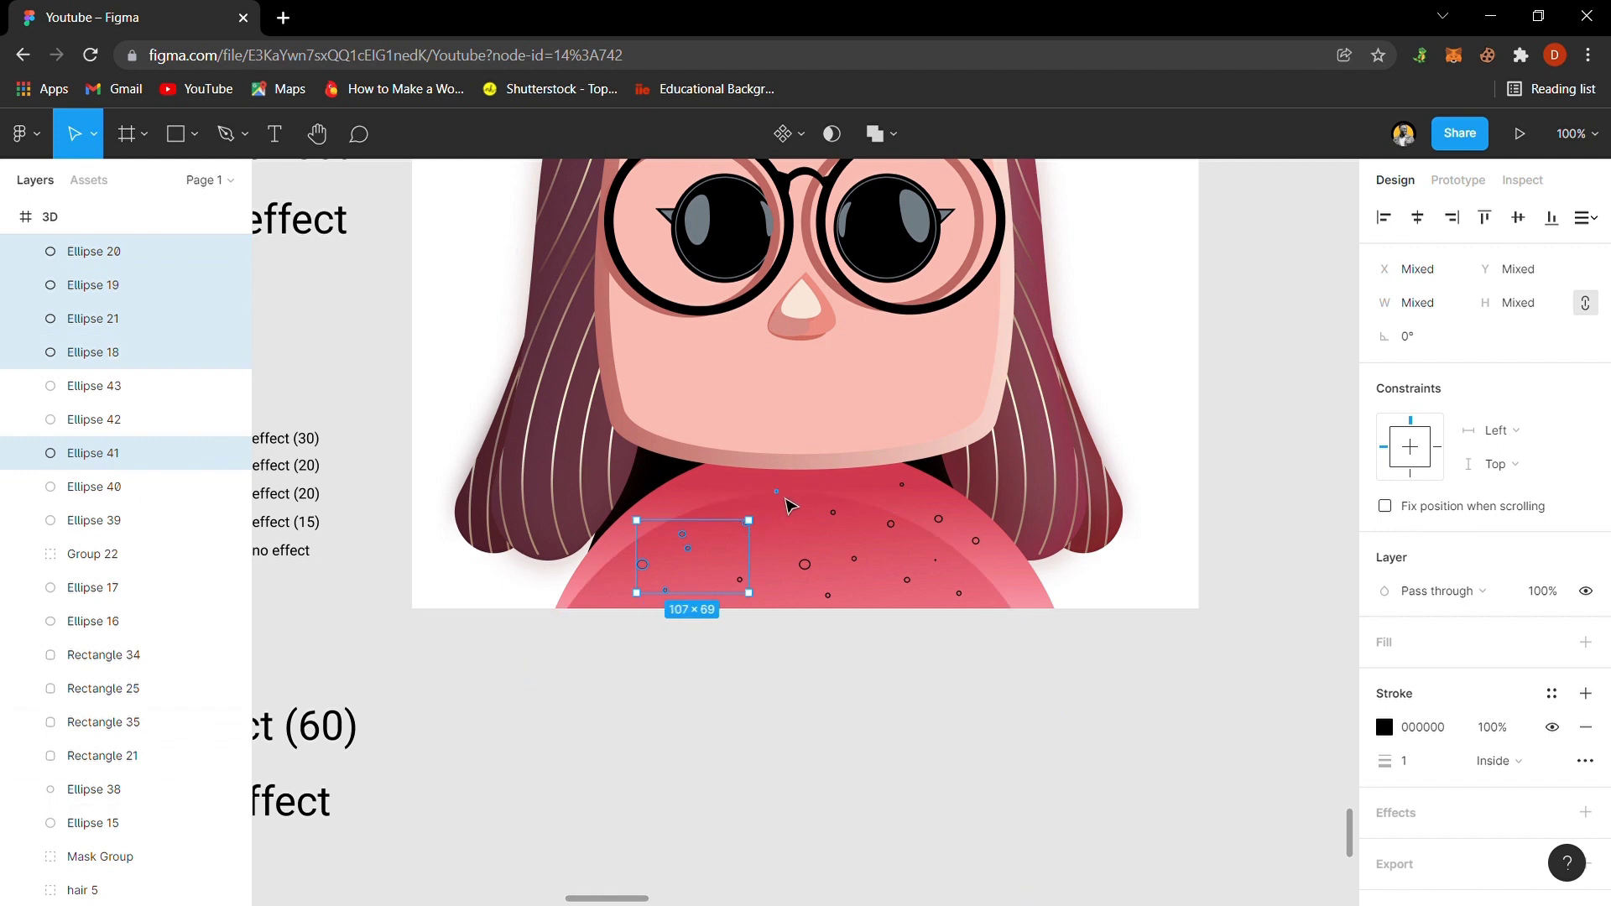
pyautogui.keyDown('shift'); pyautogui.click(776, 491); pyautogui.keyUp('shift')
pyautogui.keyDown('shift'); pyautogui.click(891, 524); pyautogui.keyUp('shift')
pyautogui.keyDown('shift'); pyautogui.click(941, 520); pyautogui.keyUp('shift')
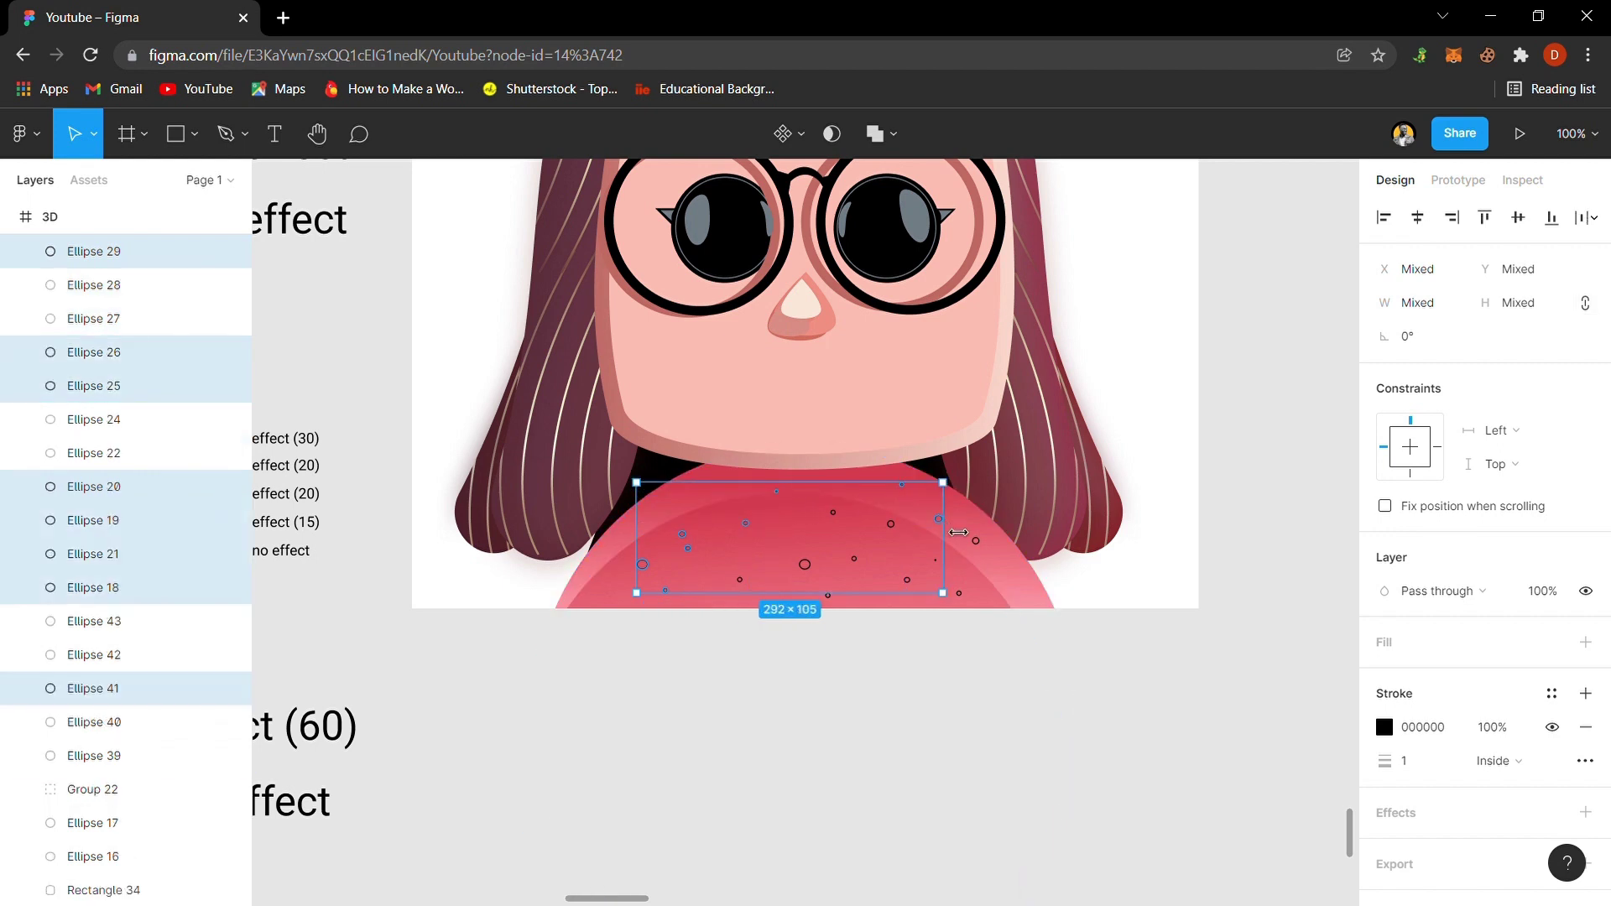
pyautogui.keyDown('shift'); pyautogui.click(975, 540); pyautogui.keyUp('shift')
pyautogui.keyDown('shift'); pyautogui.click(938, 560); pyautogui.keyUp('shift')
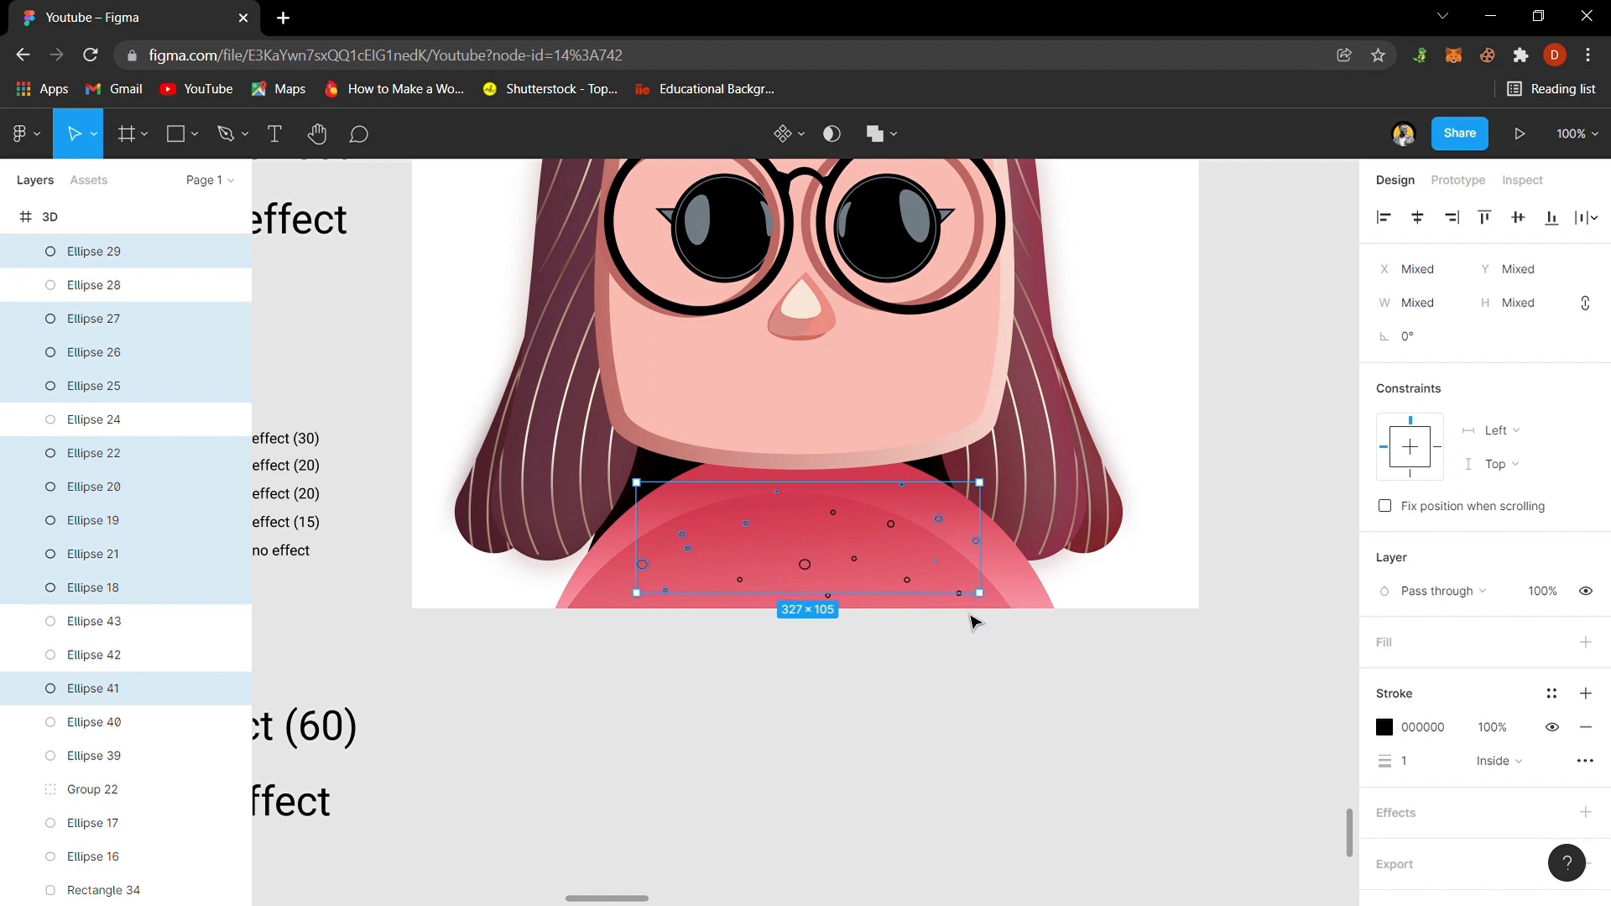
# - Add the remaining dots, excluding the body circle and 3D frame, and group them as Group 25
pyautogui.moveTo(968, 652); pyautogui.dragTo(712, 522)
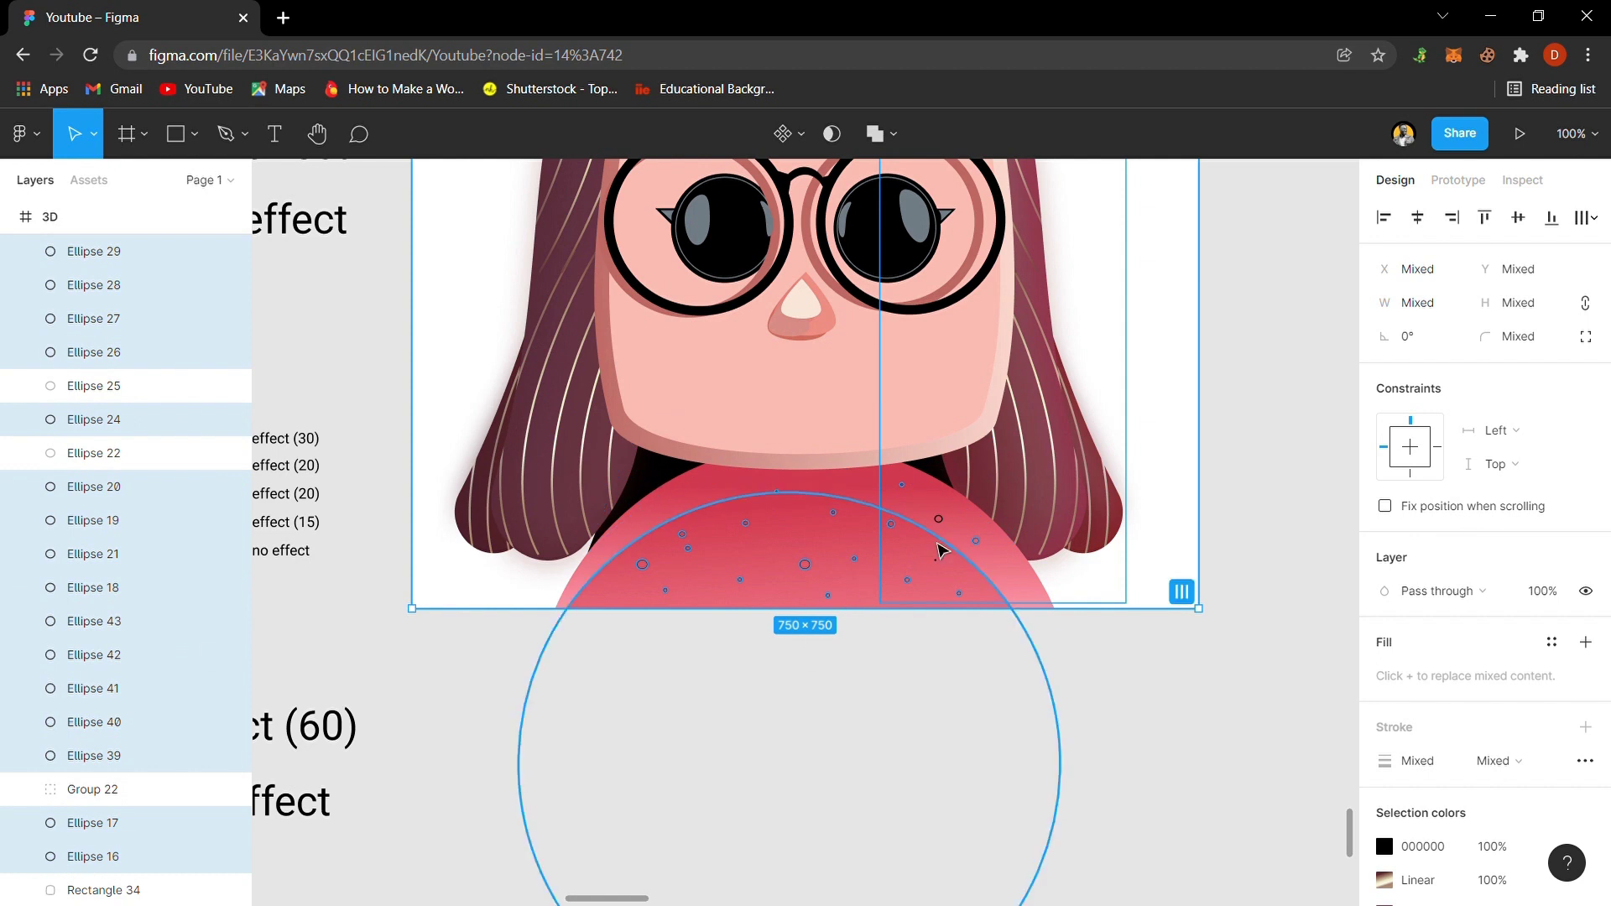
pyautogui.keyDown('shift'); pyautogui.click(939, 519); pyautogui.keyUp('shift')
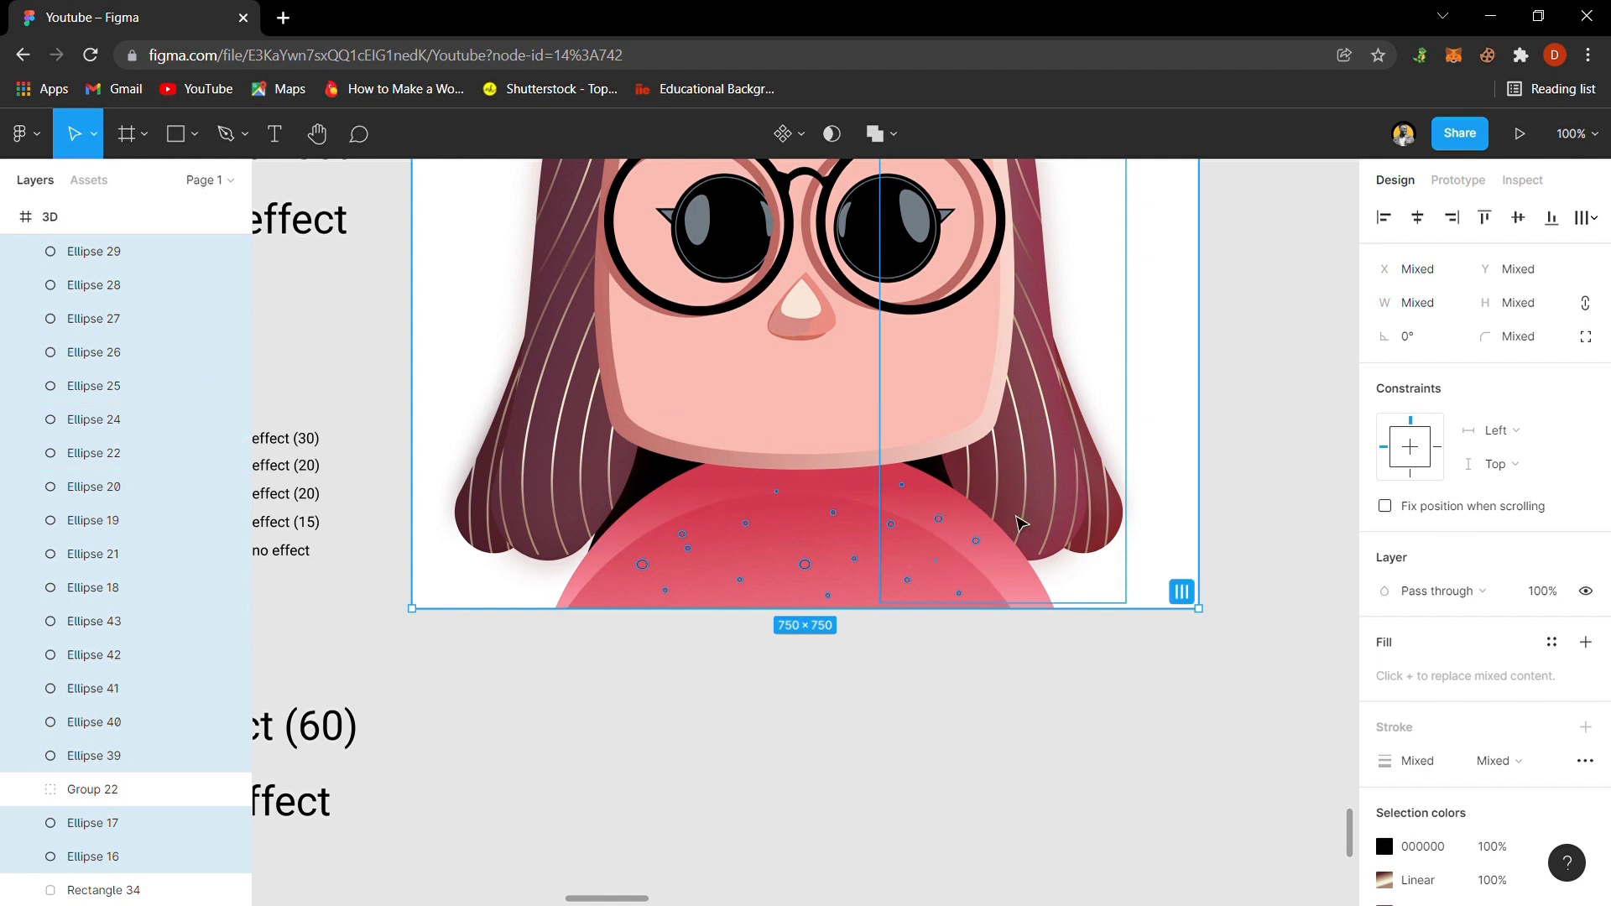
pyautogui.keyDown('shift'); pyautogui.click(1015, 531); pyautogui.keyUp('shift')
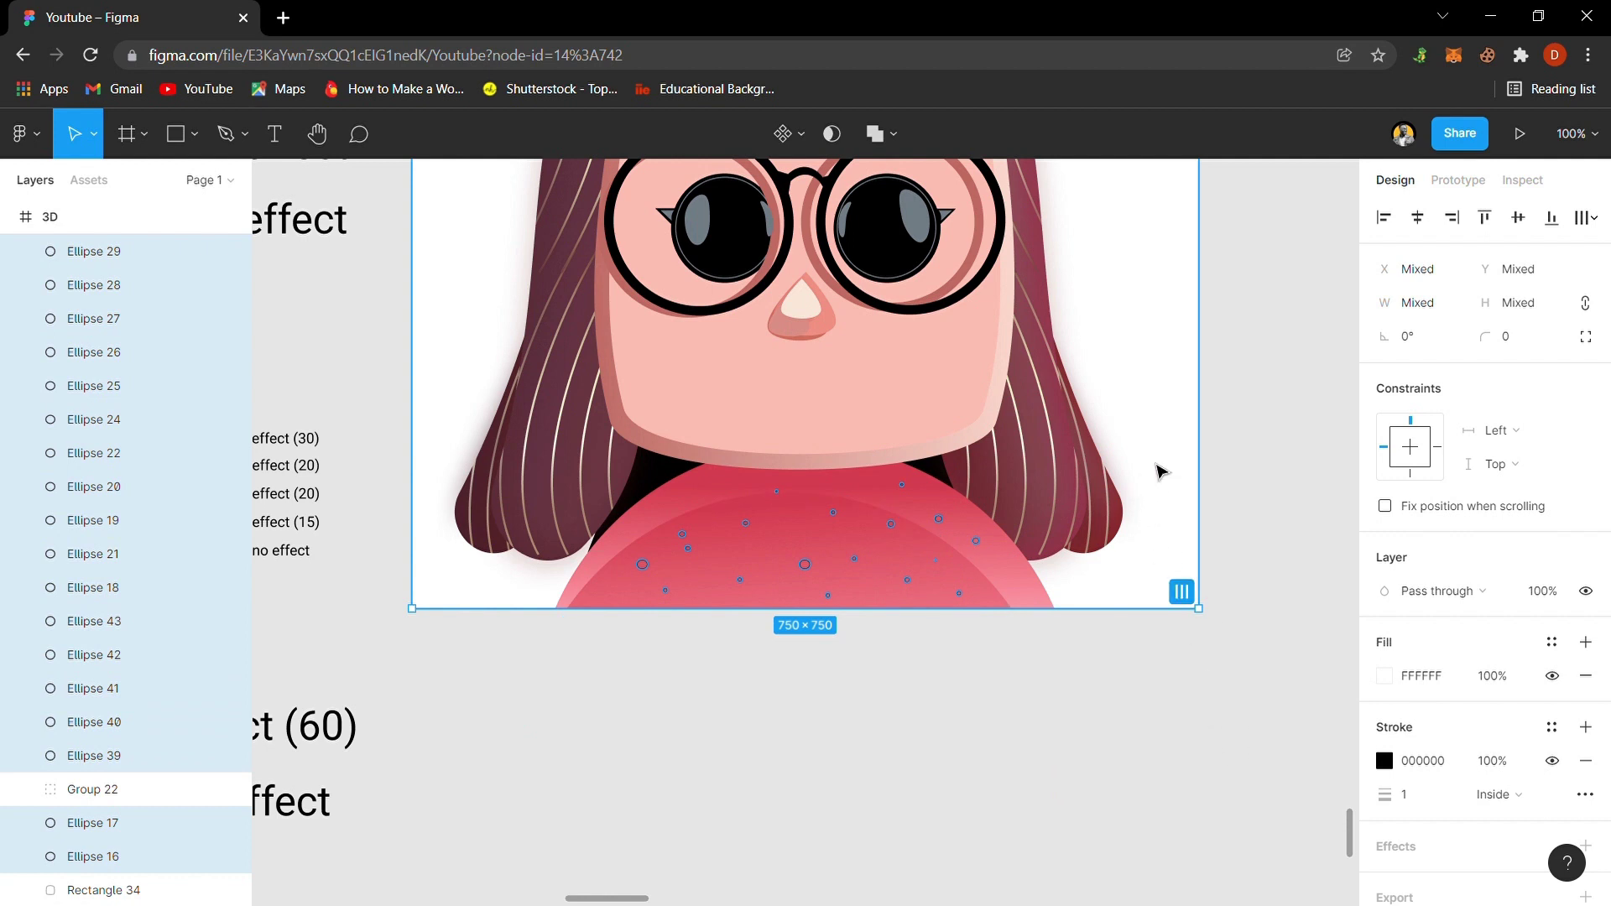
pyautogui.keyDown('shift'); pyautogui.click(1156, 468); pyautogui.keyUp('shift')
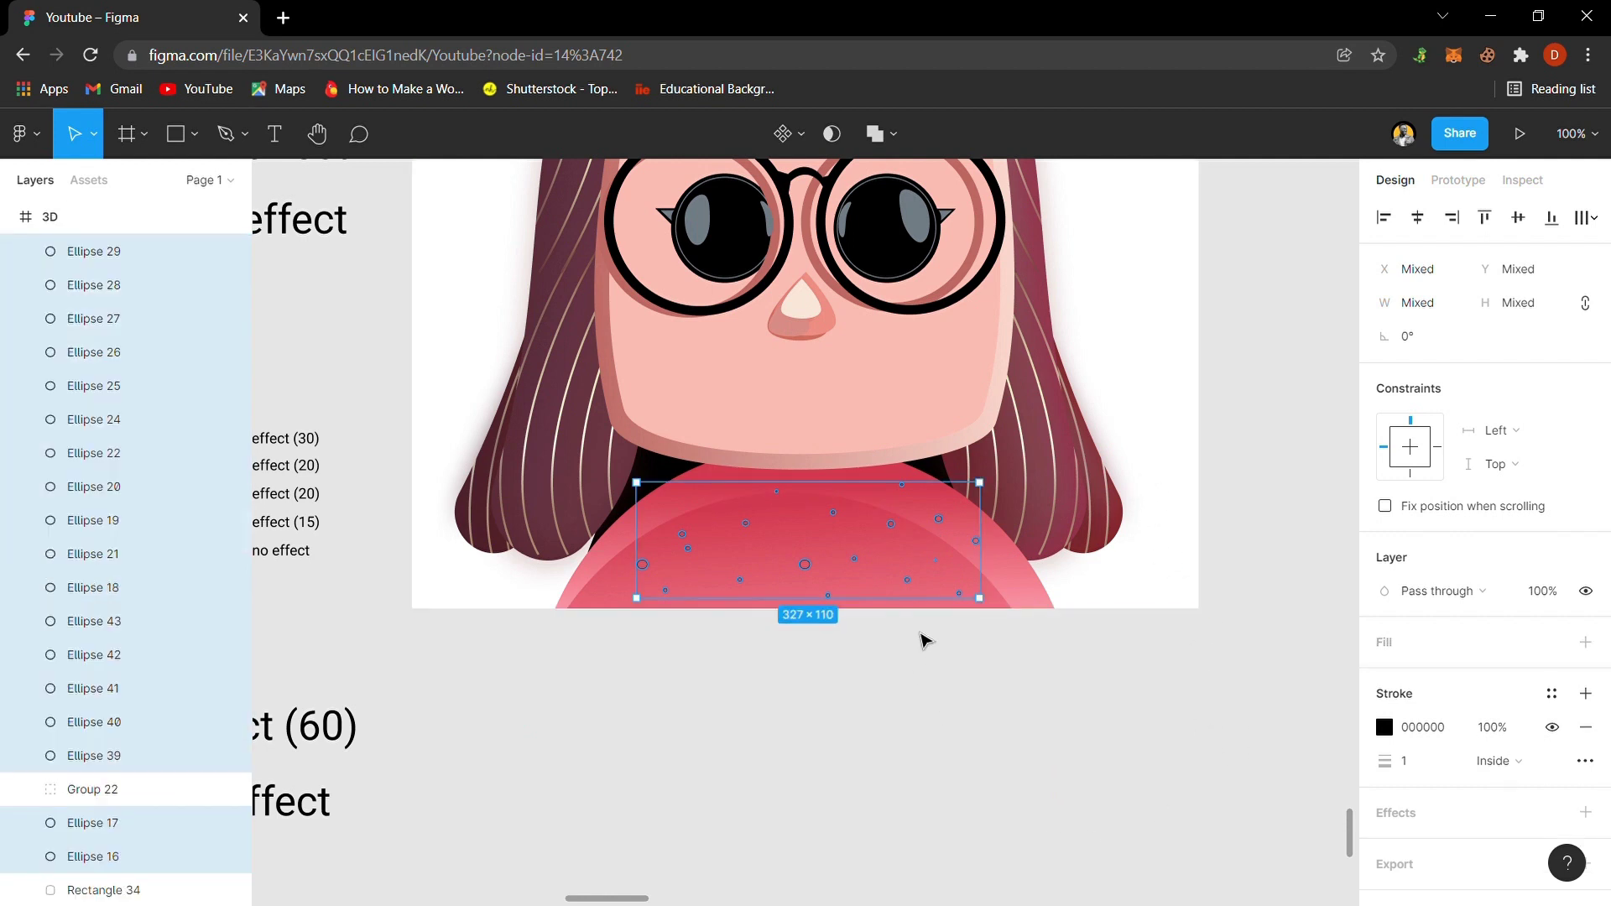
pyautogui.hotkey('ctrl', 'g')
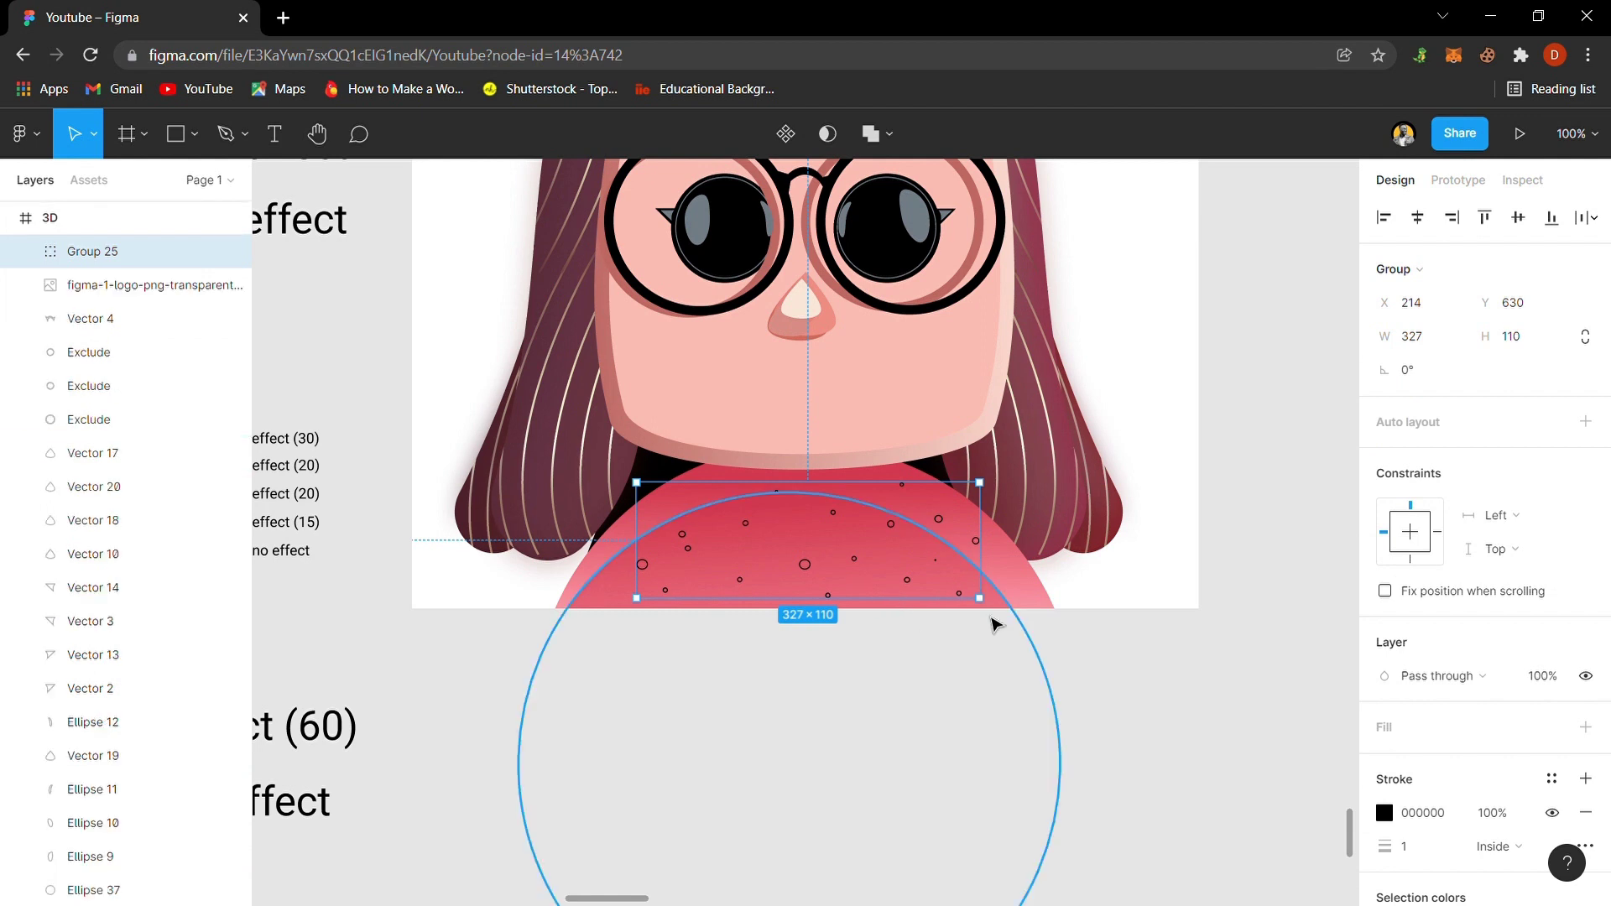
# - Make the Group 25 dots solid white FFFFFF with no stroke, then fit the 3D frame in view
pyautogui.click(1586, 812)
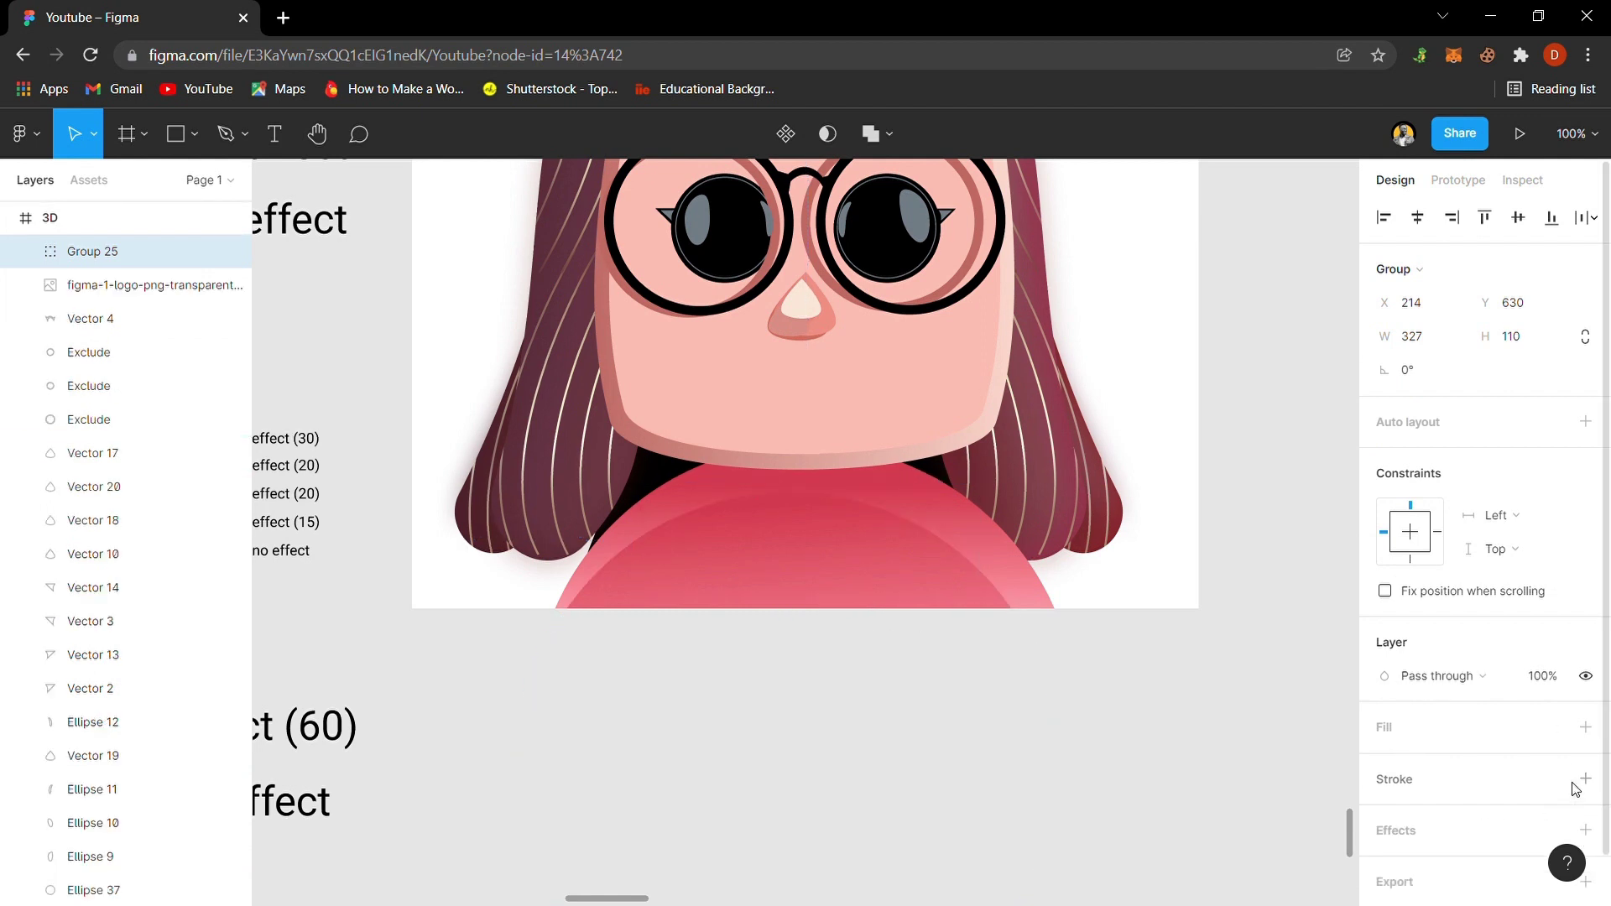
pyautogui.click(1585, 728)
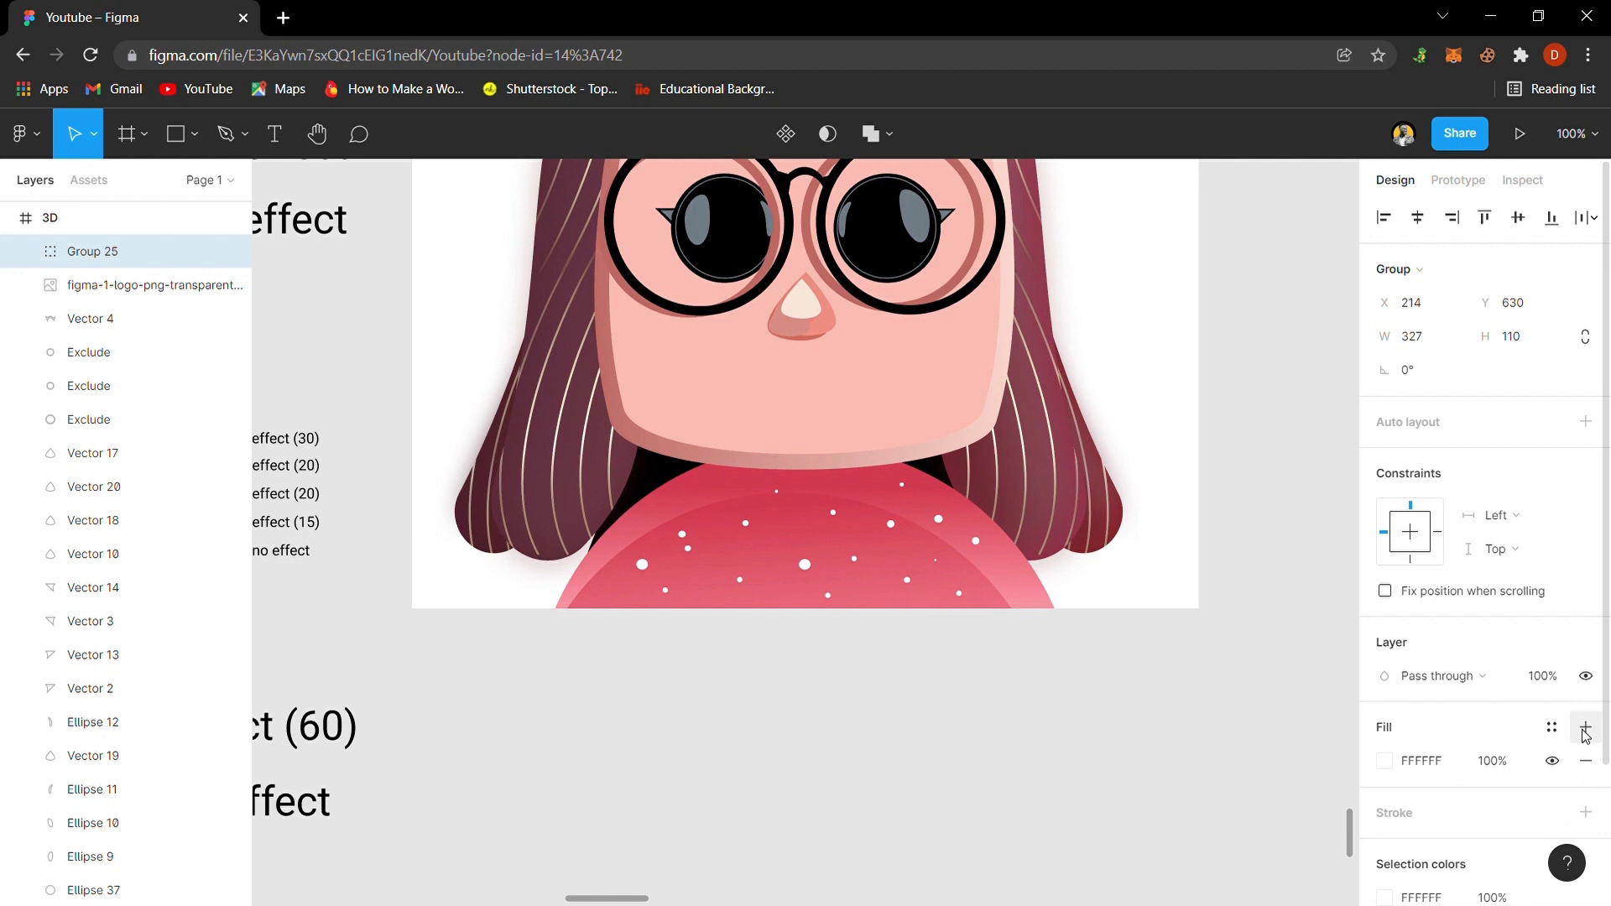
pyautogui.click(943, 736)
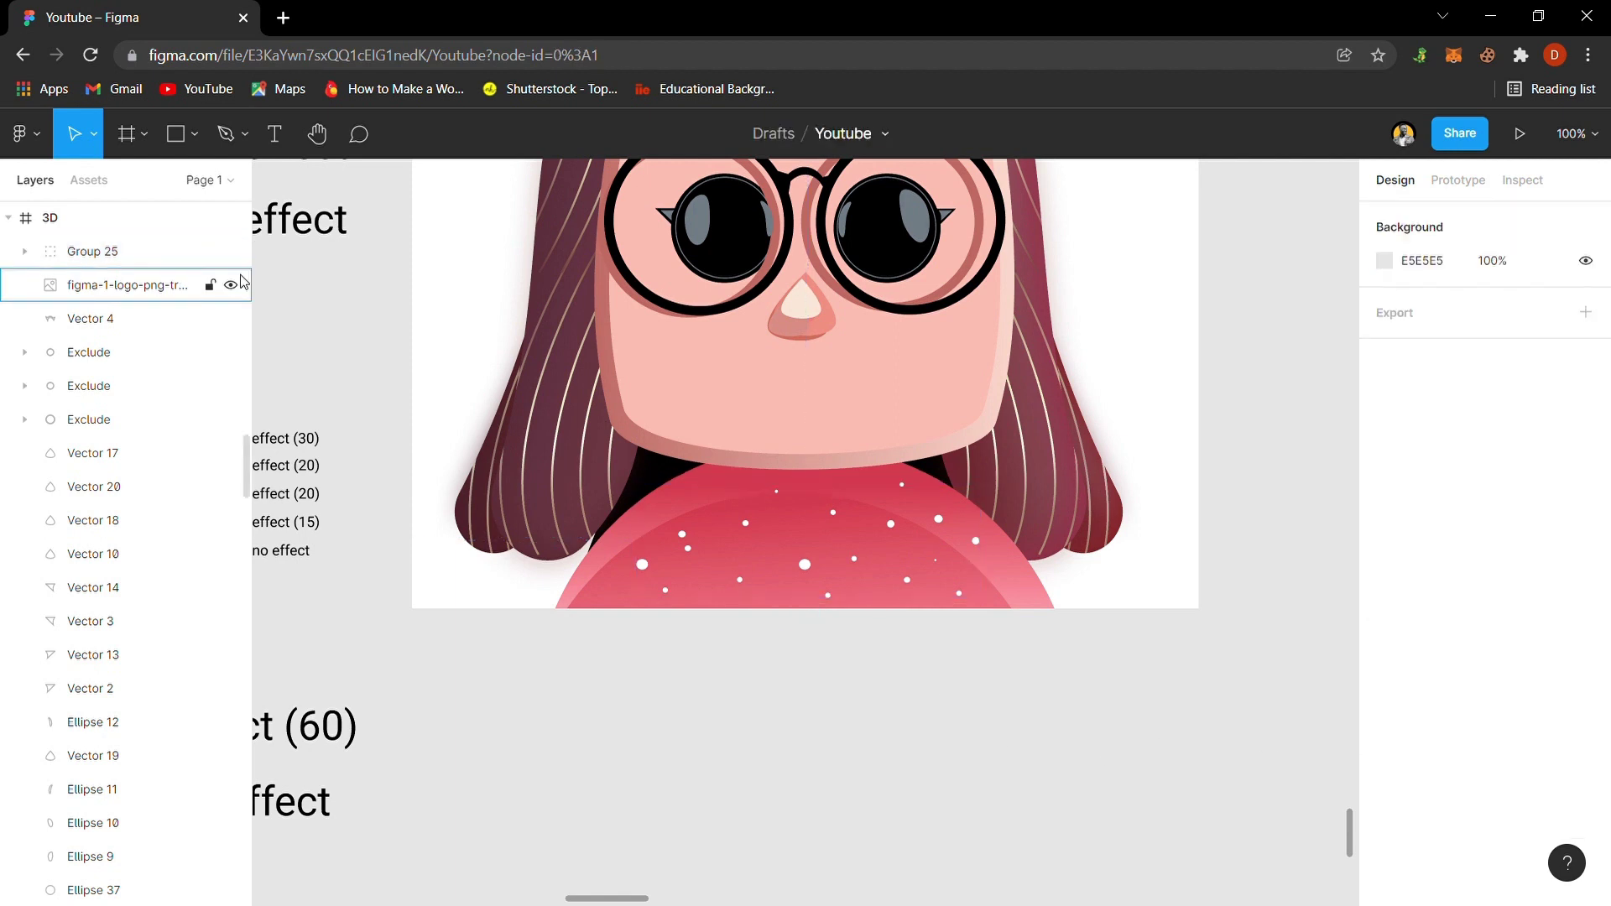
pyautogui.click(450, 371)
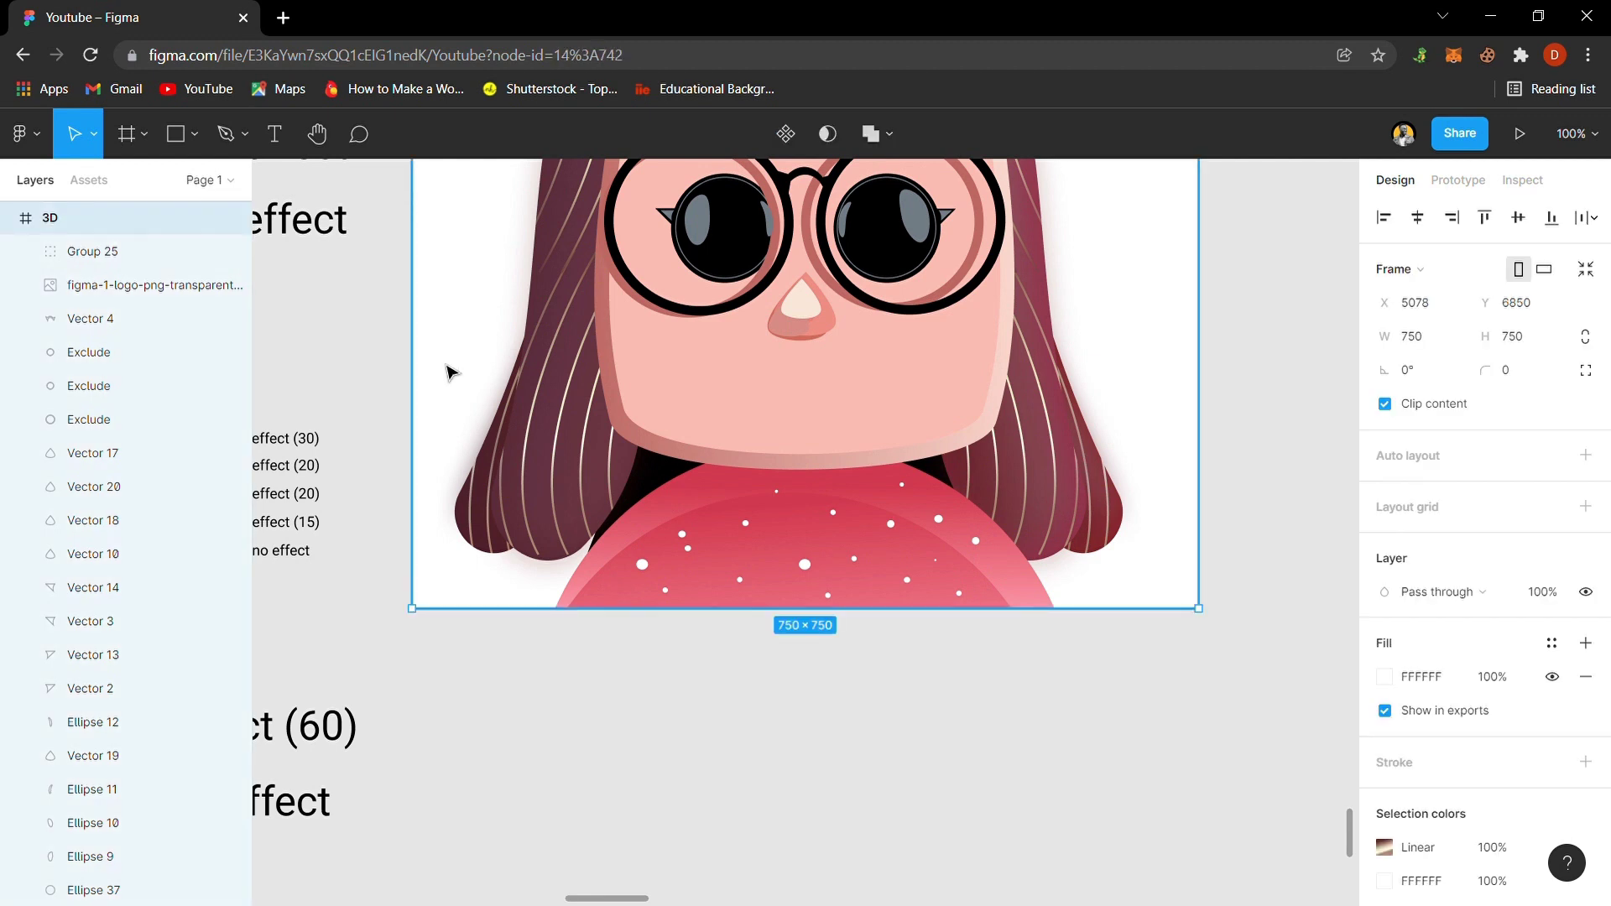
pyautogui.hotkey('shift', '2')
pyautogui.click(406, 363)
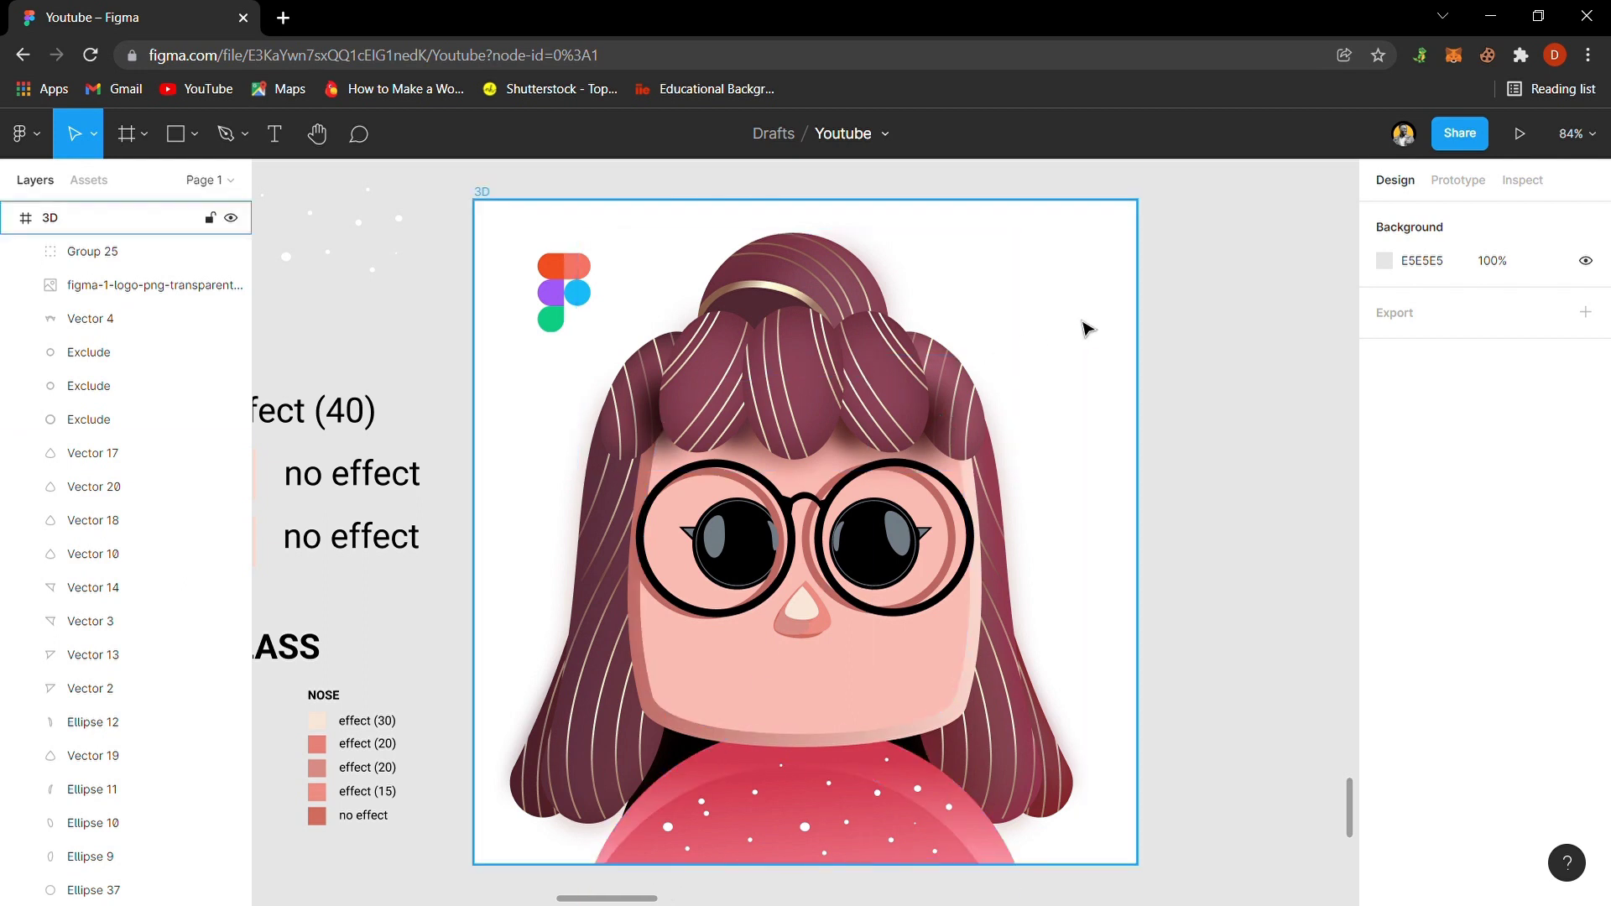
# - Add a Layer blur of 20 to the right eye's reddish Exclude ring
pyautogui.click(960, 562)
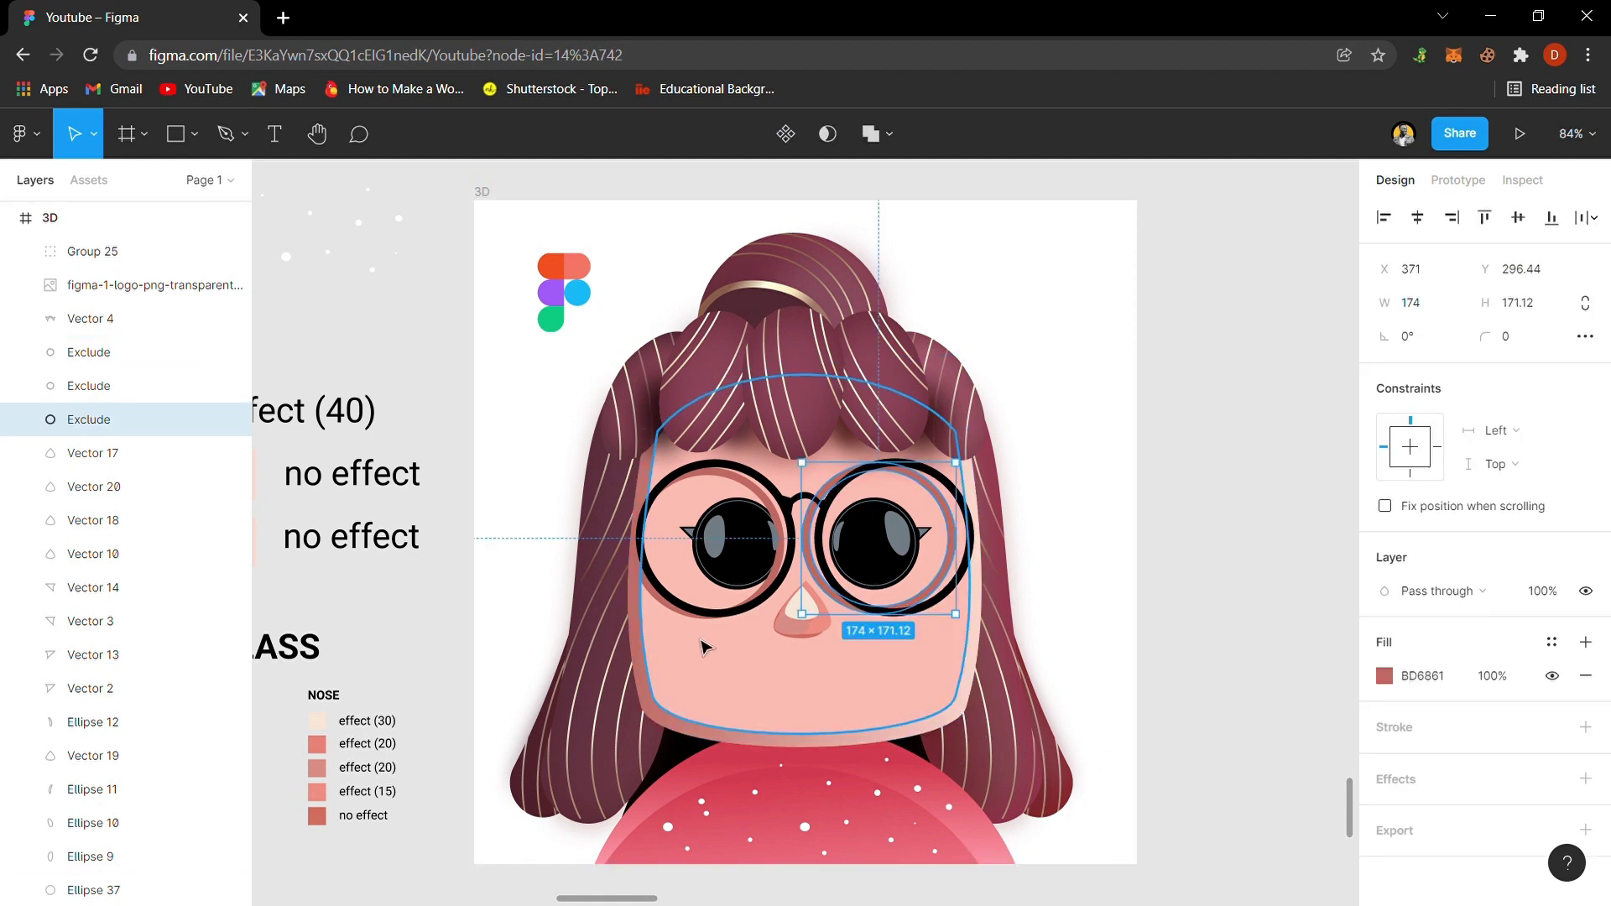
pyautogui.keyDown('shift'); pyautogui.click(663, 612); pyautogui.keyUp('shift')
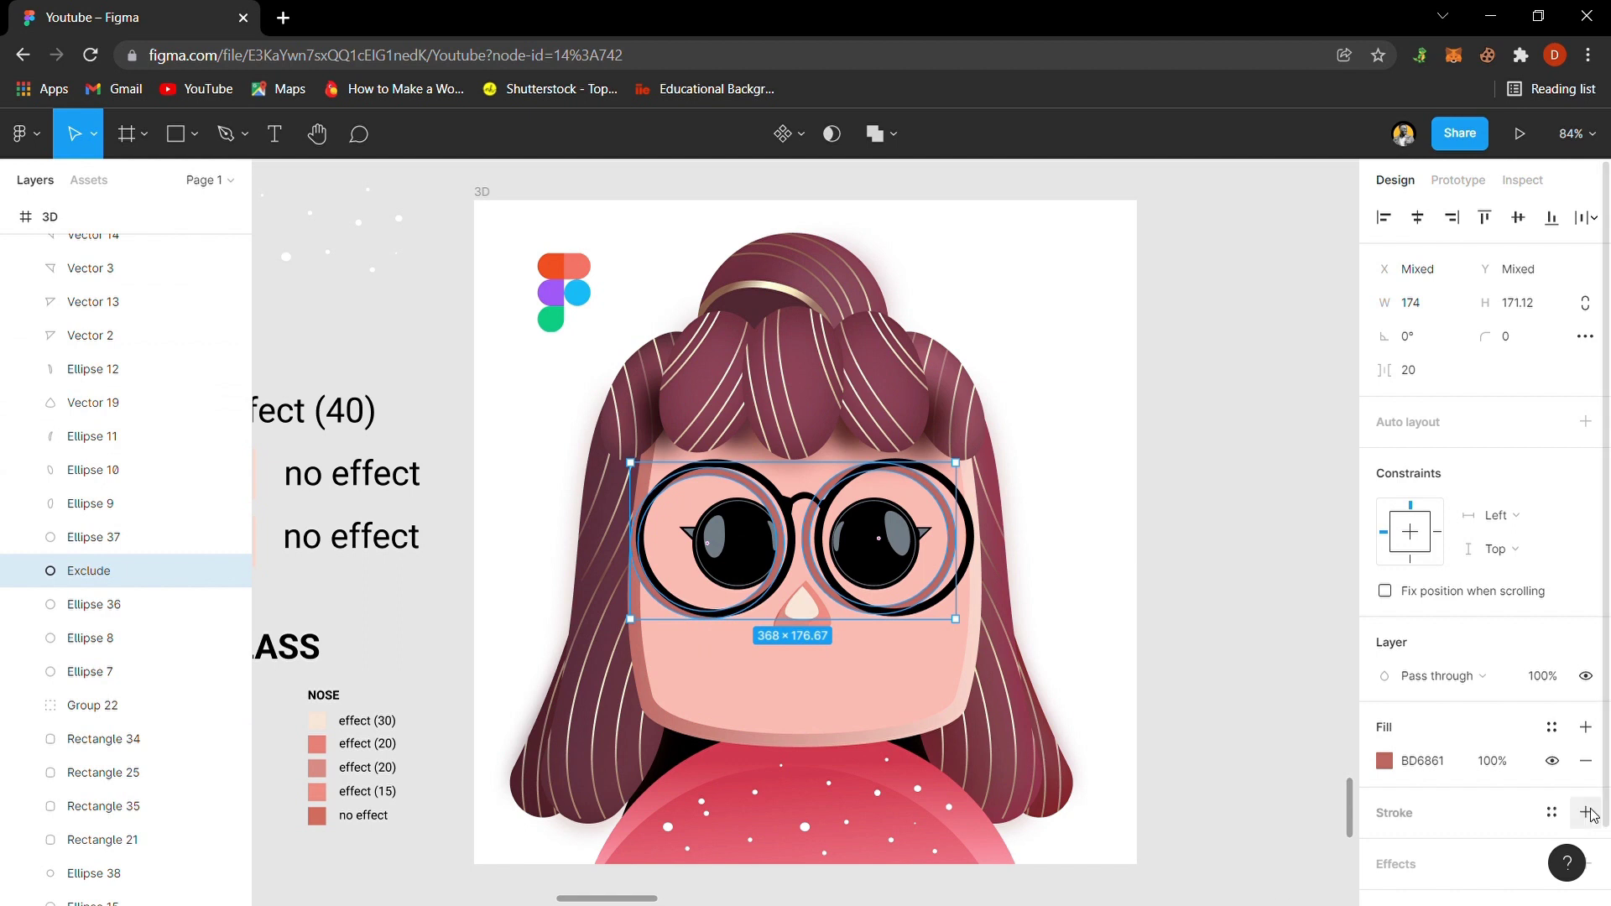
pyautogui.click(1057, 629)
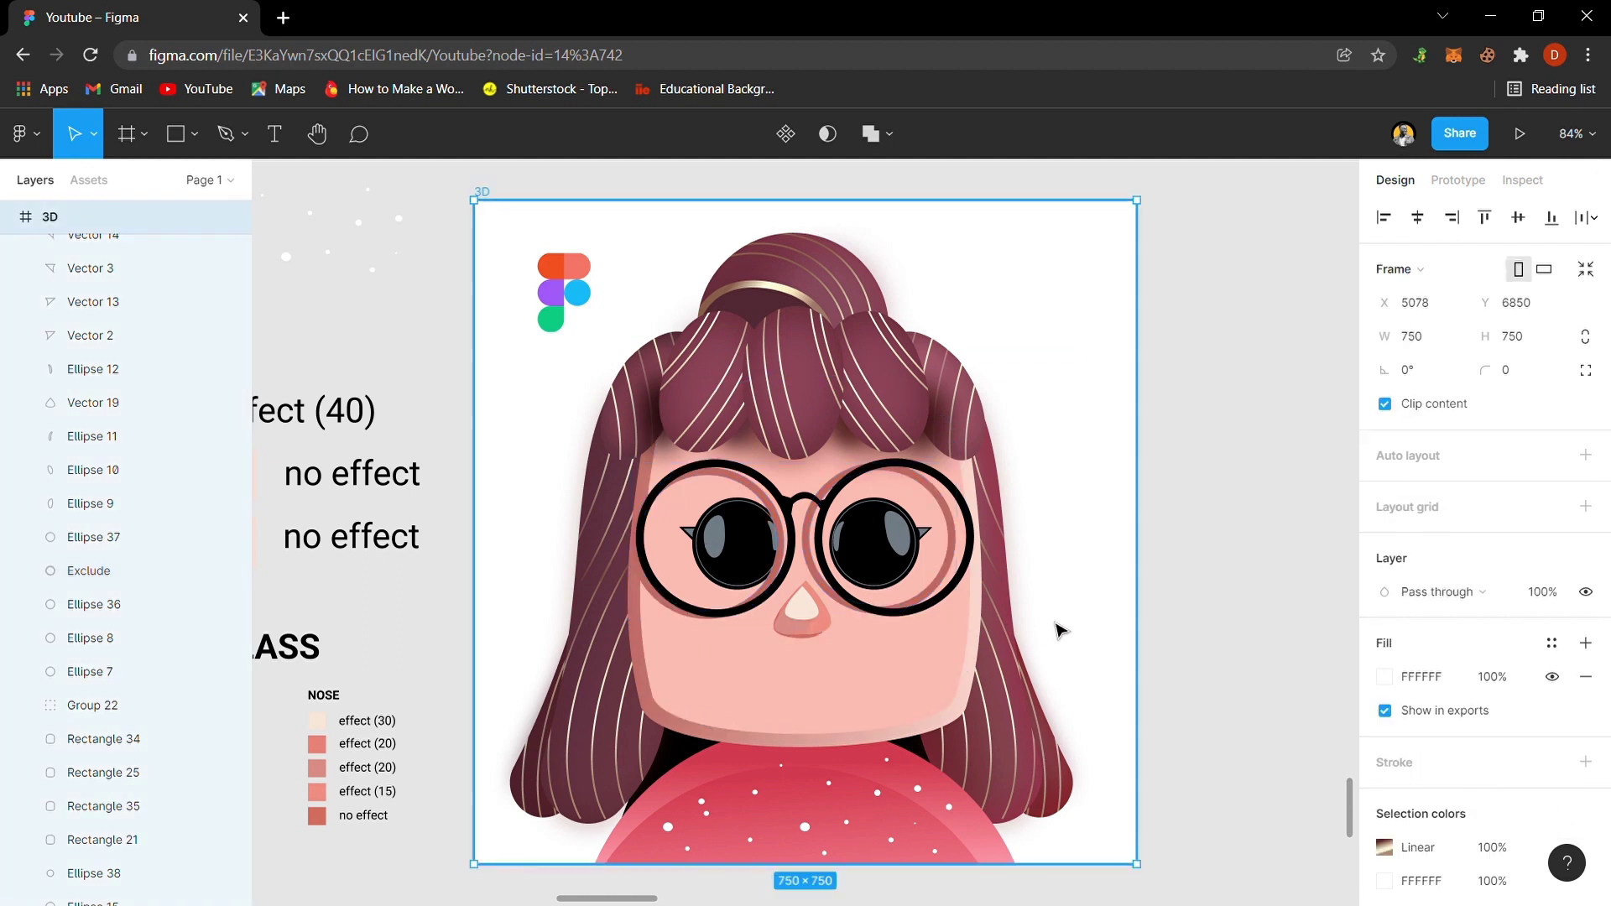
pyautogui.click(961, 562)
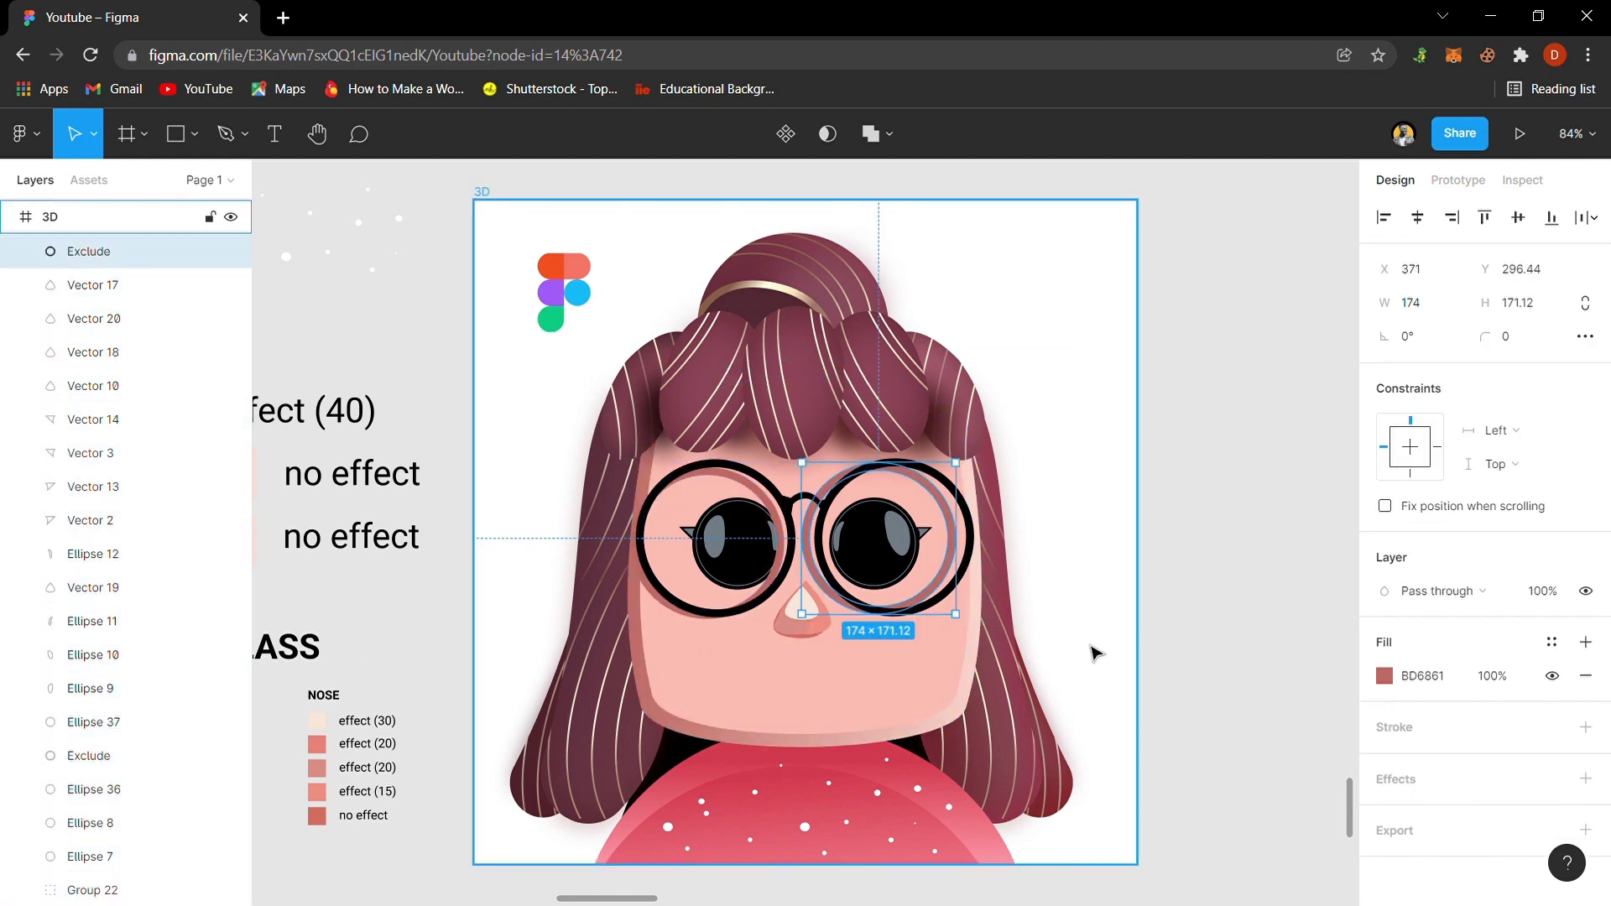
pyautogui.click(1593, 783)
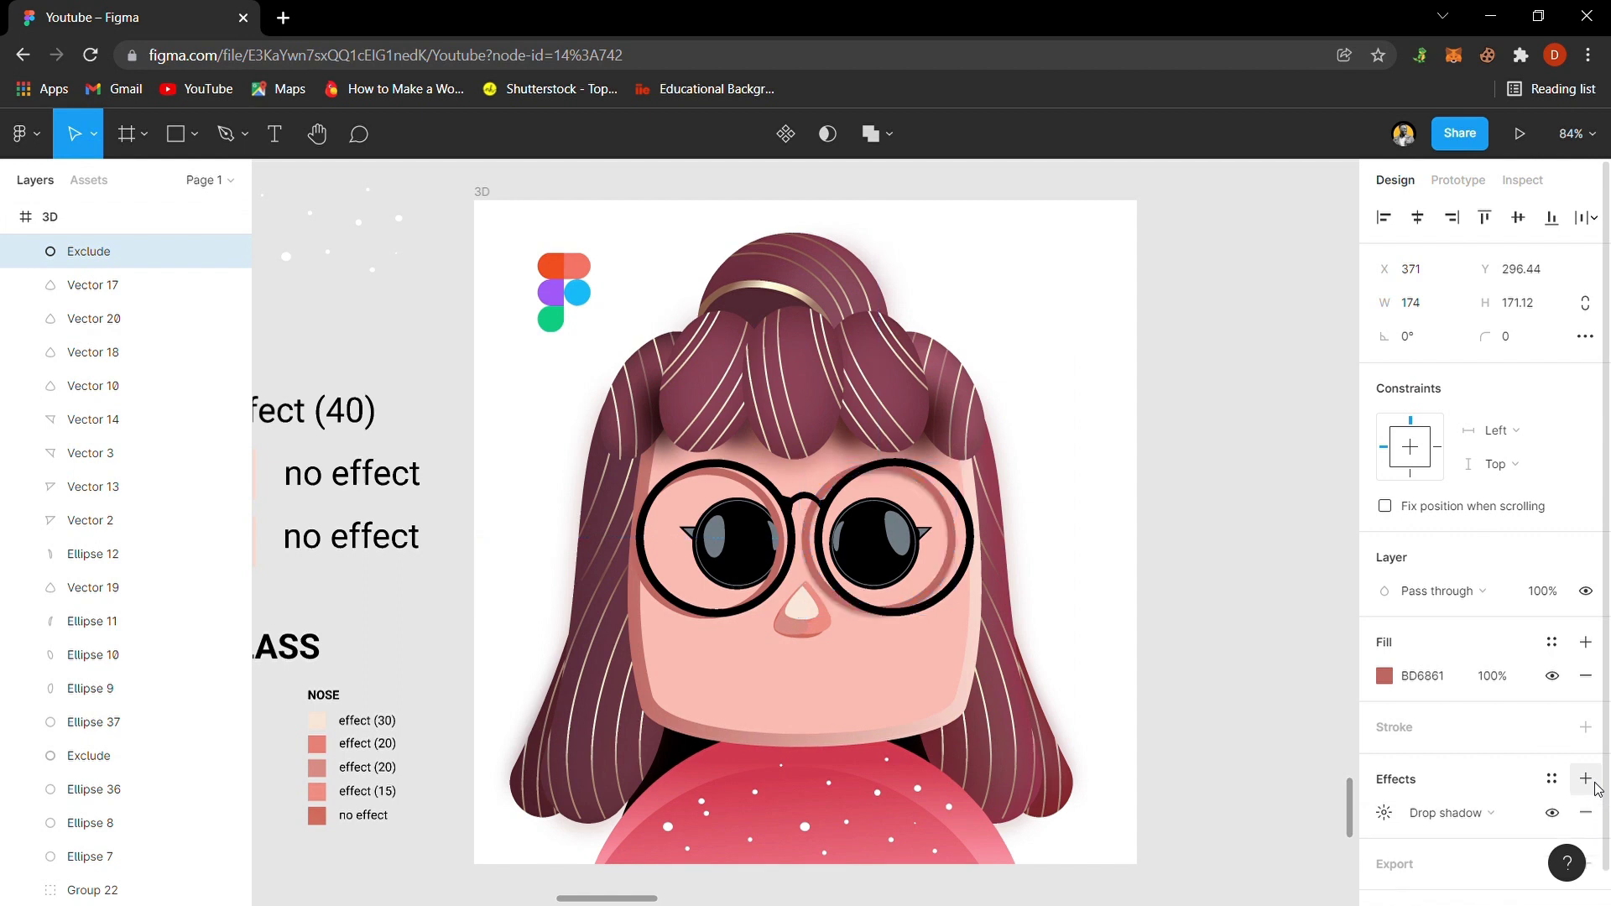
pyautogui.click(1478, 819)
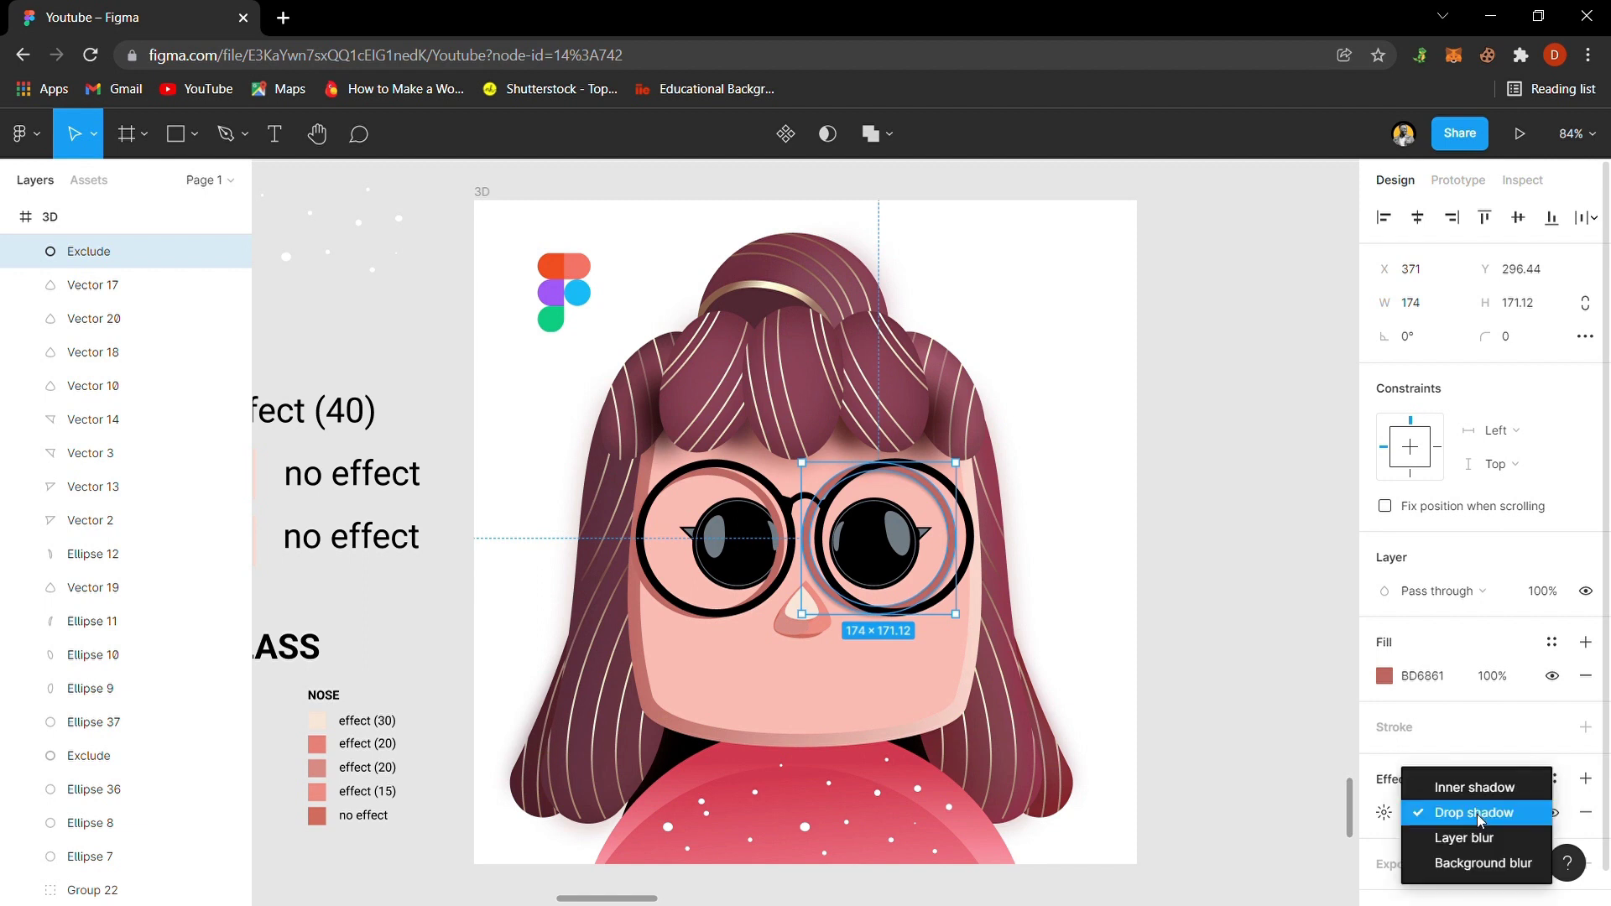
pyautogui.click(1495, 834)
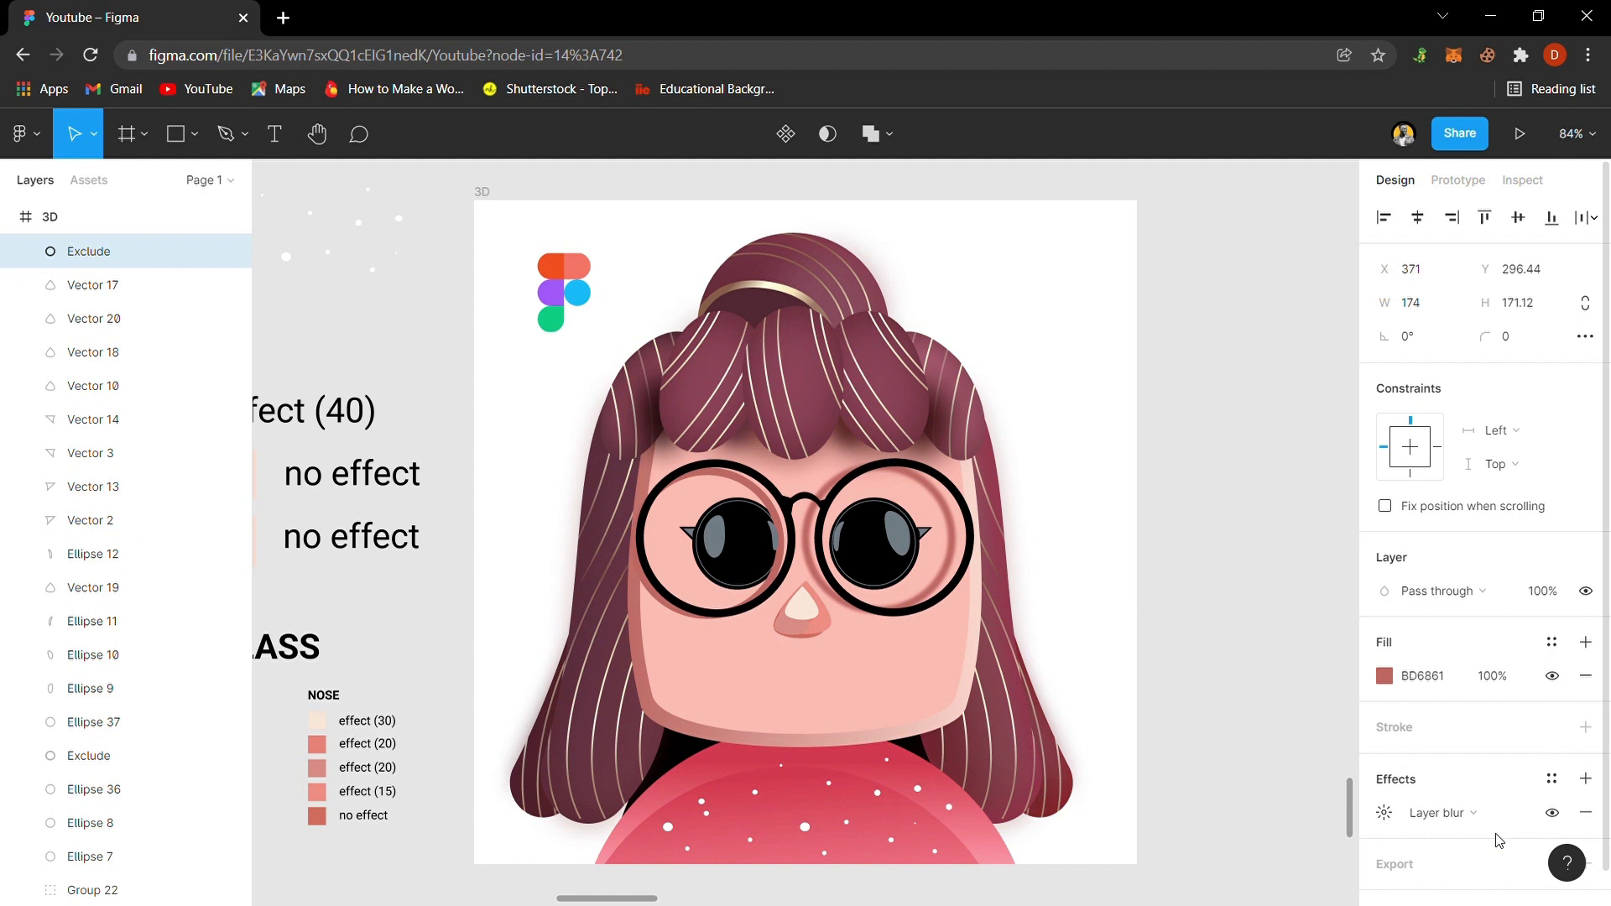
pyautogui.click(1385, 812)
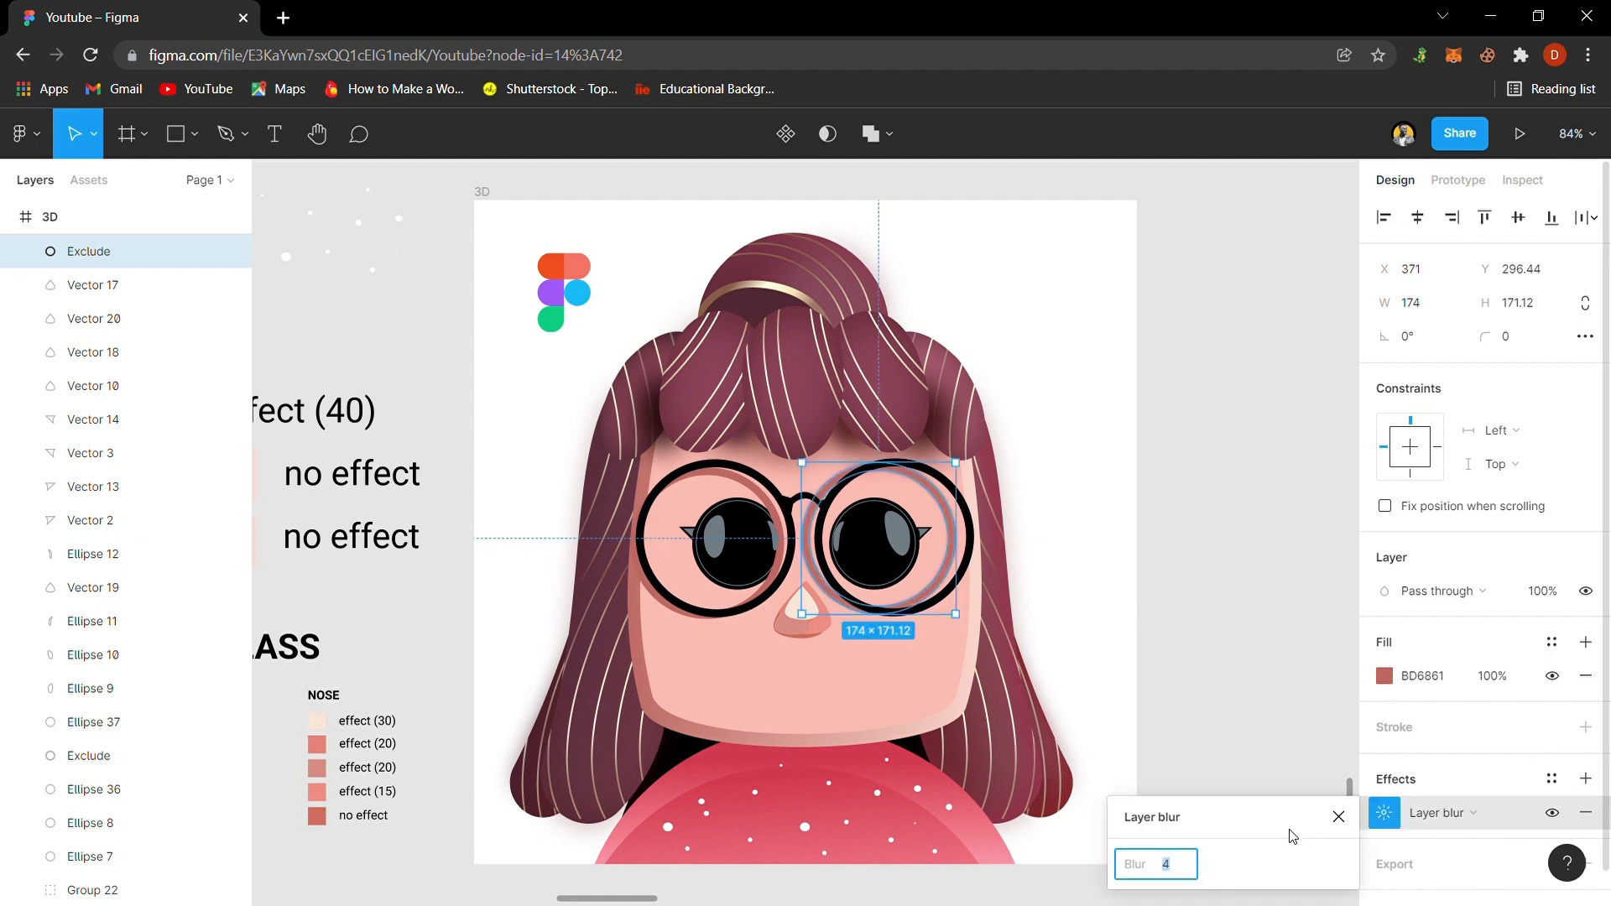
pyautogui.write('20')
pyautogui.press('Return')
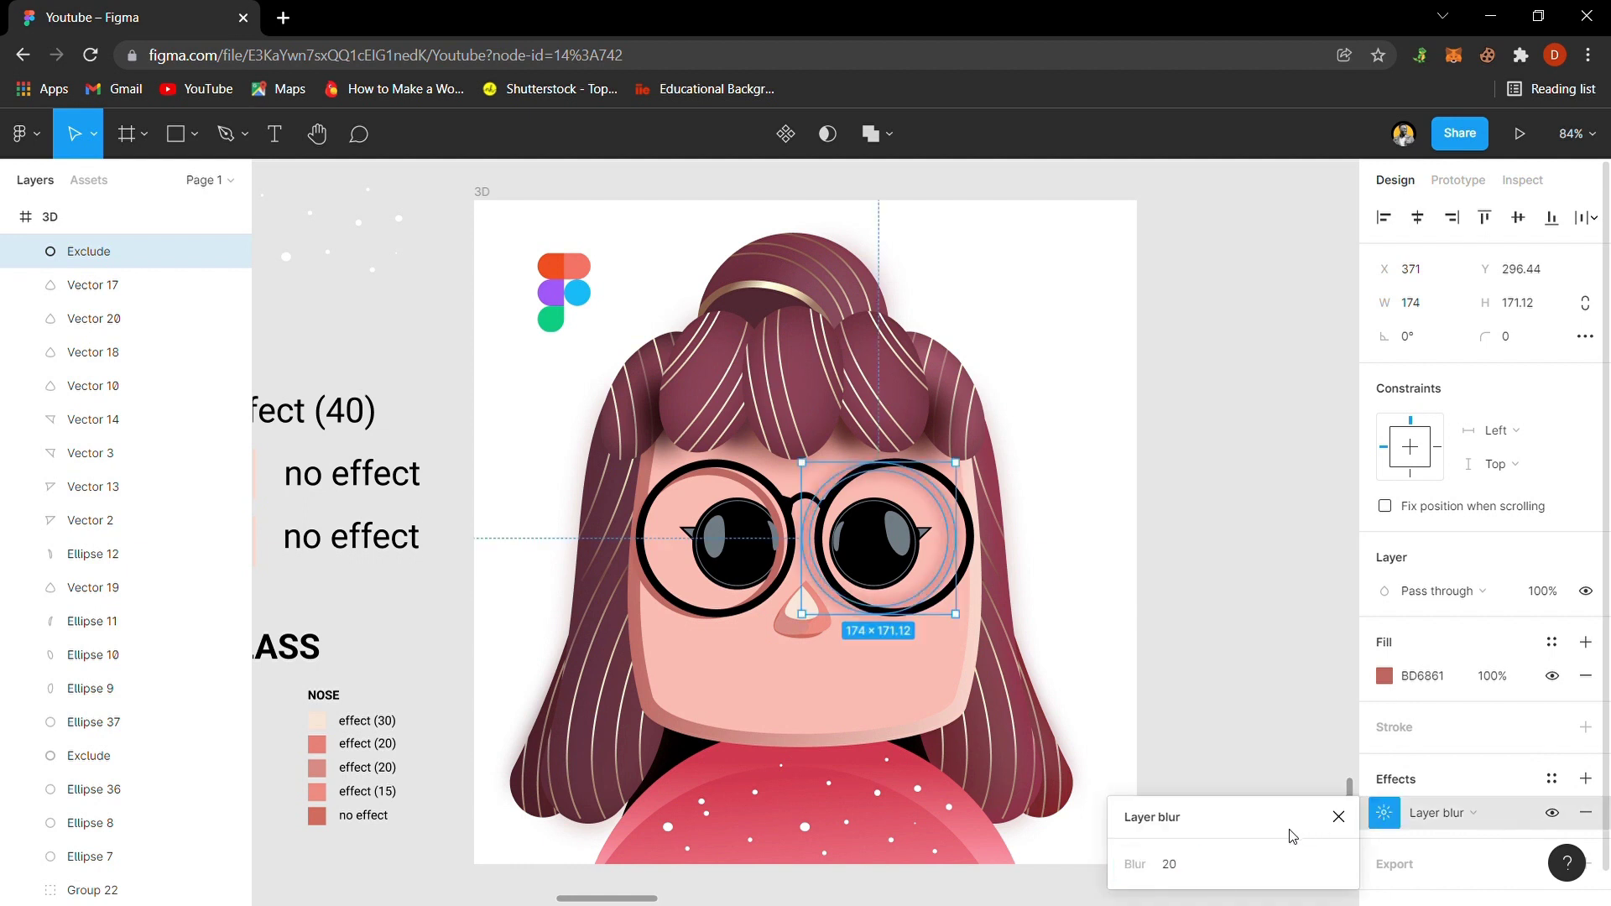
pyautogui.click(1259, 733)
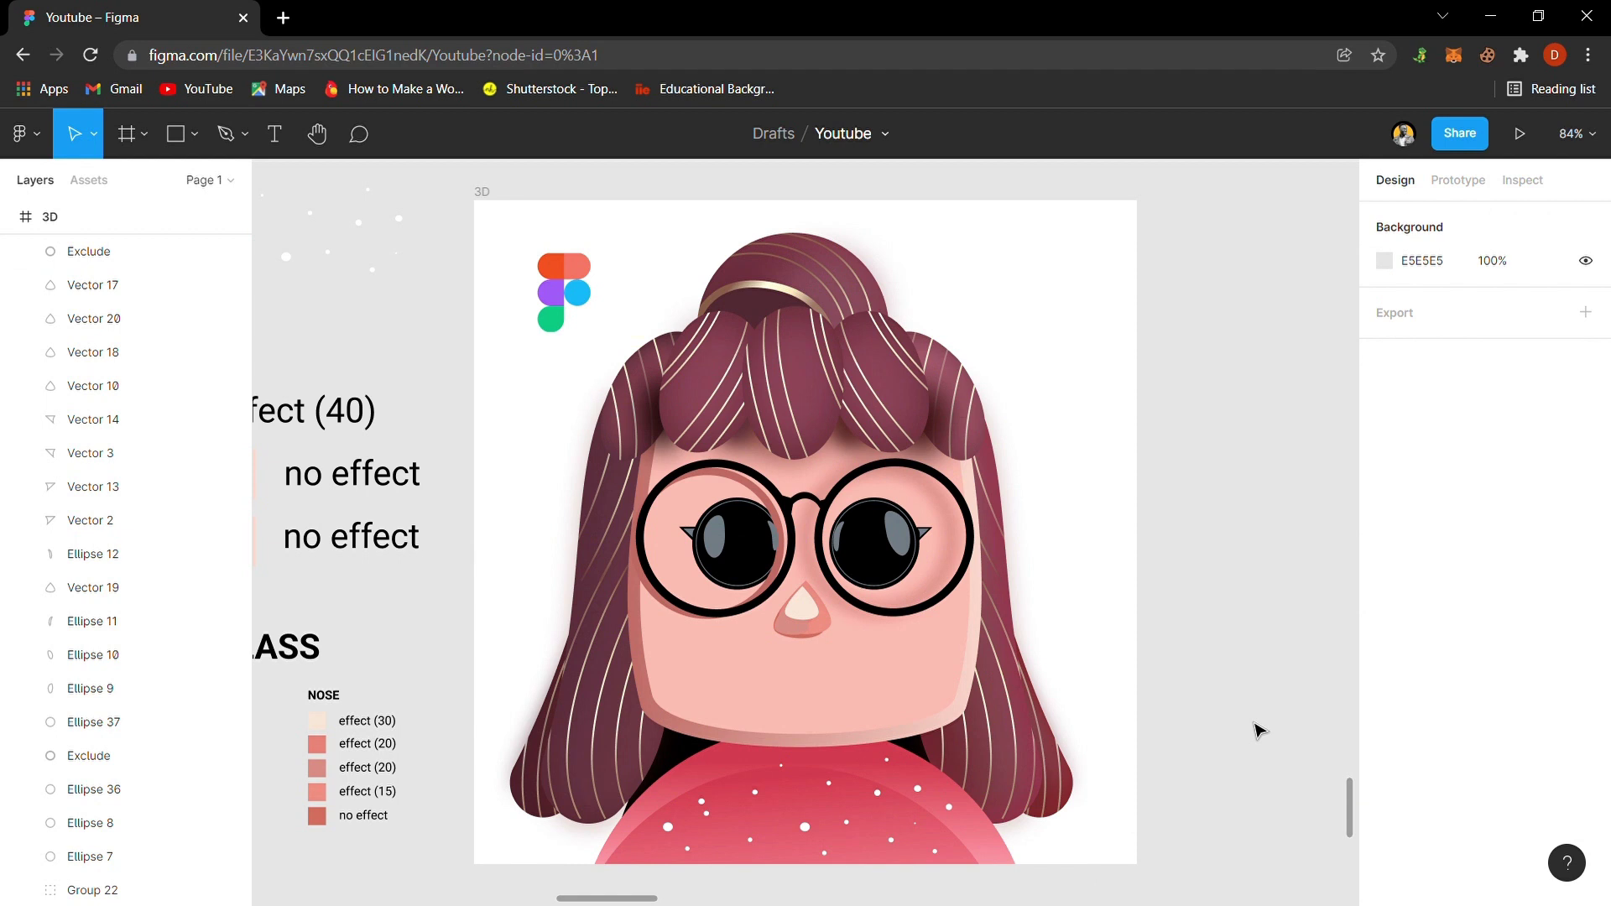
# - Add a Layer blur of 20 to the left eye's darker BD6861 ring
pyautogui.click(779, 579)
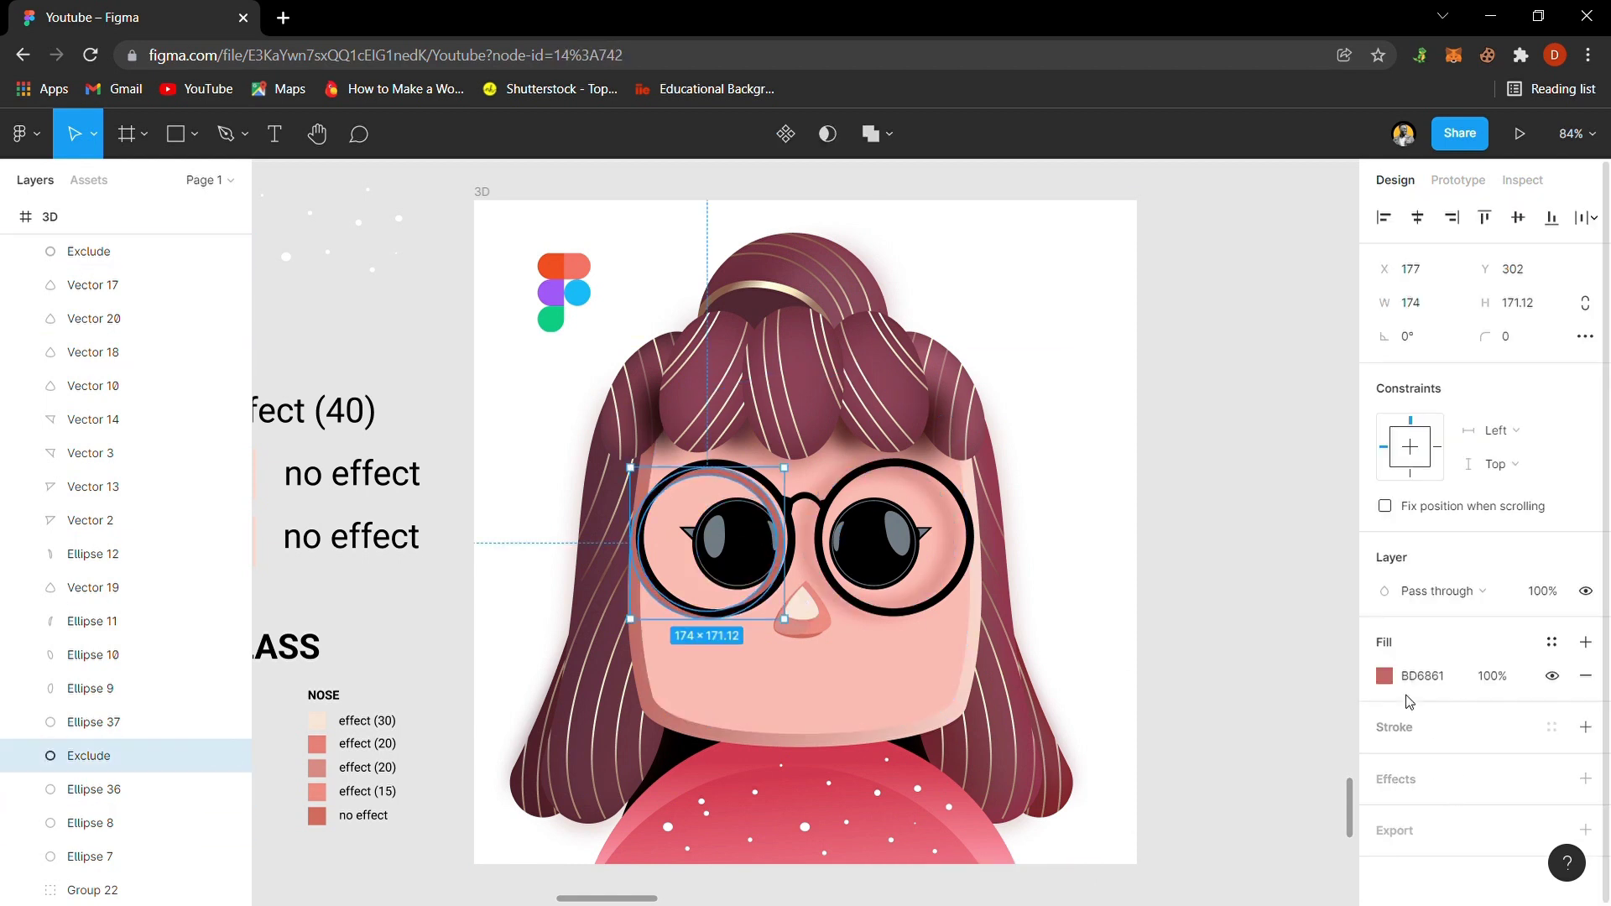
pyautogui.click(1481, 782)
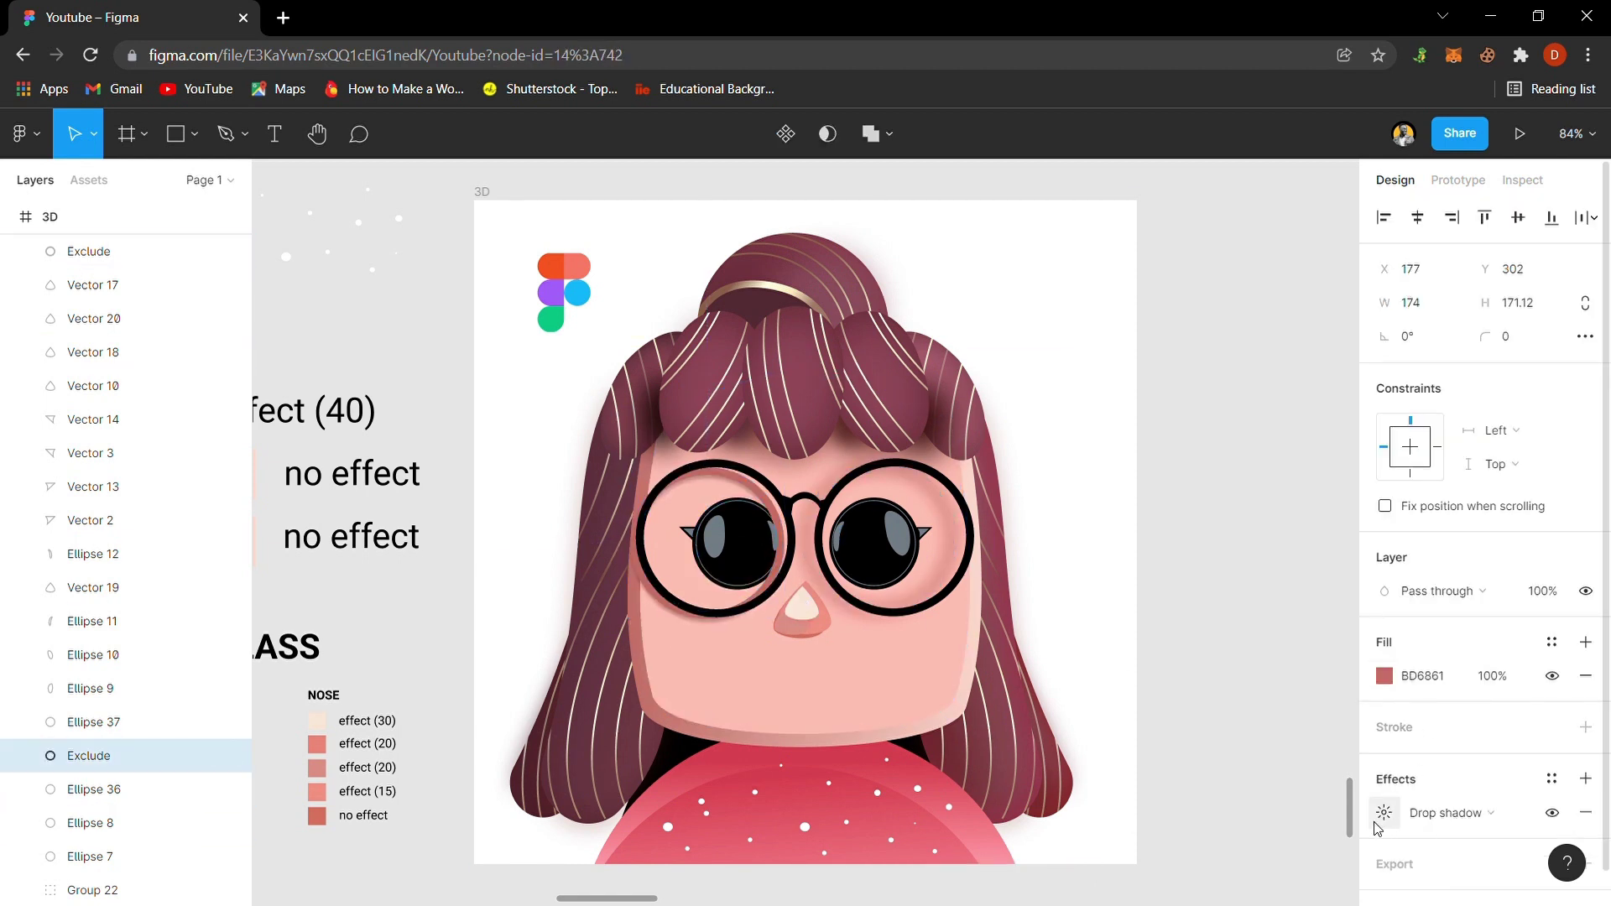
pyautogui.click(1447, 813)
pyautogui.click(1461, 839)
pyautogui.click(1386, 813)
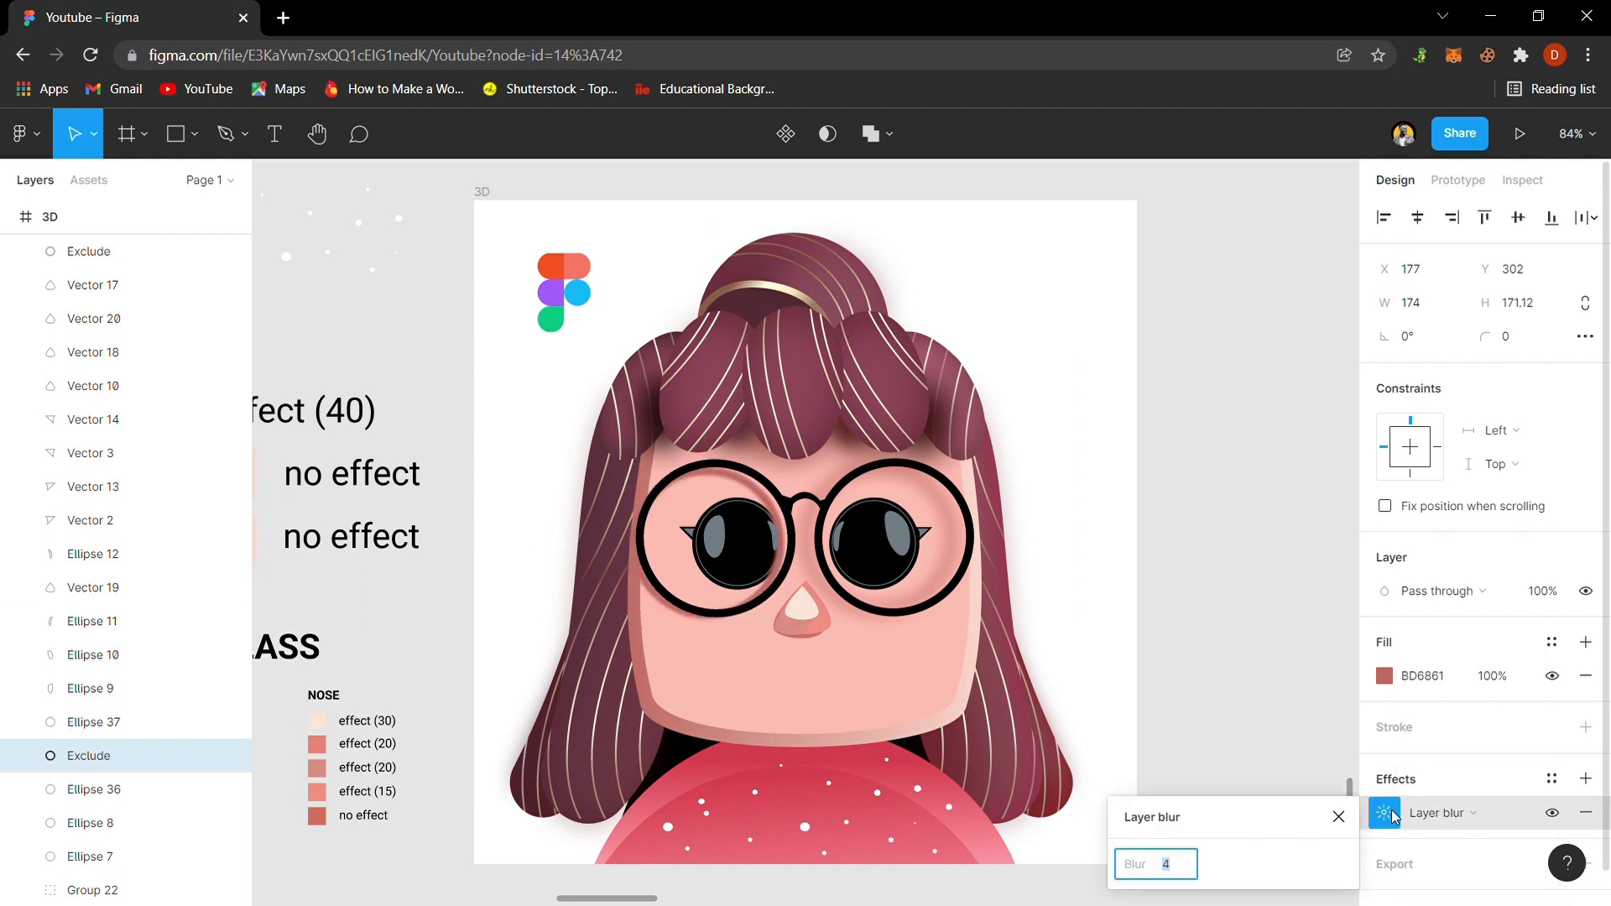
pyautogui.write('20')
pyautogui.press('Return')
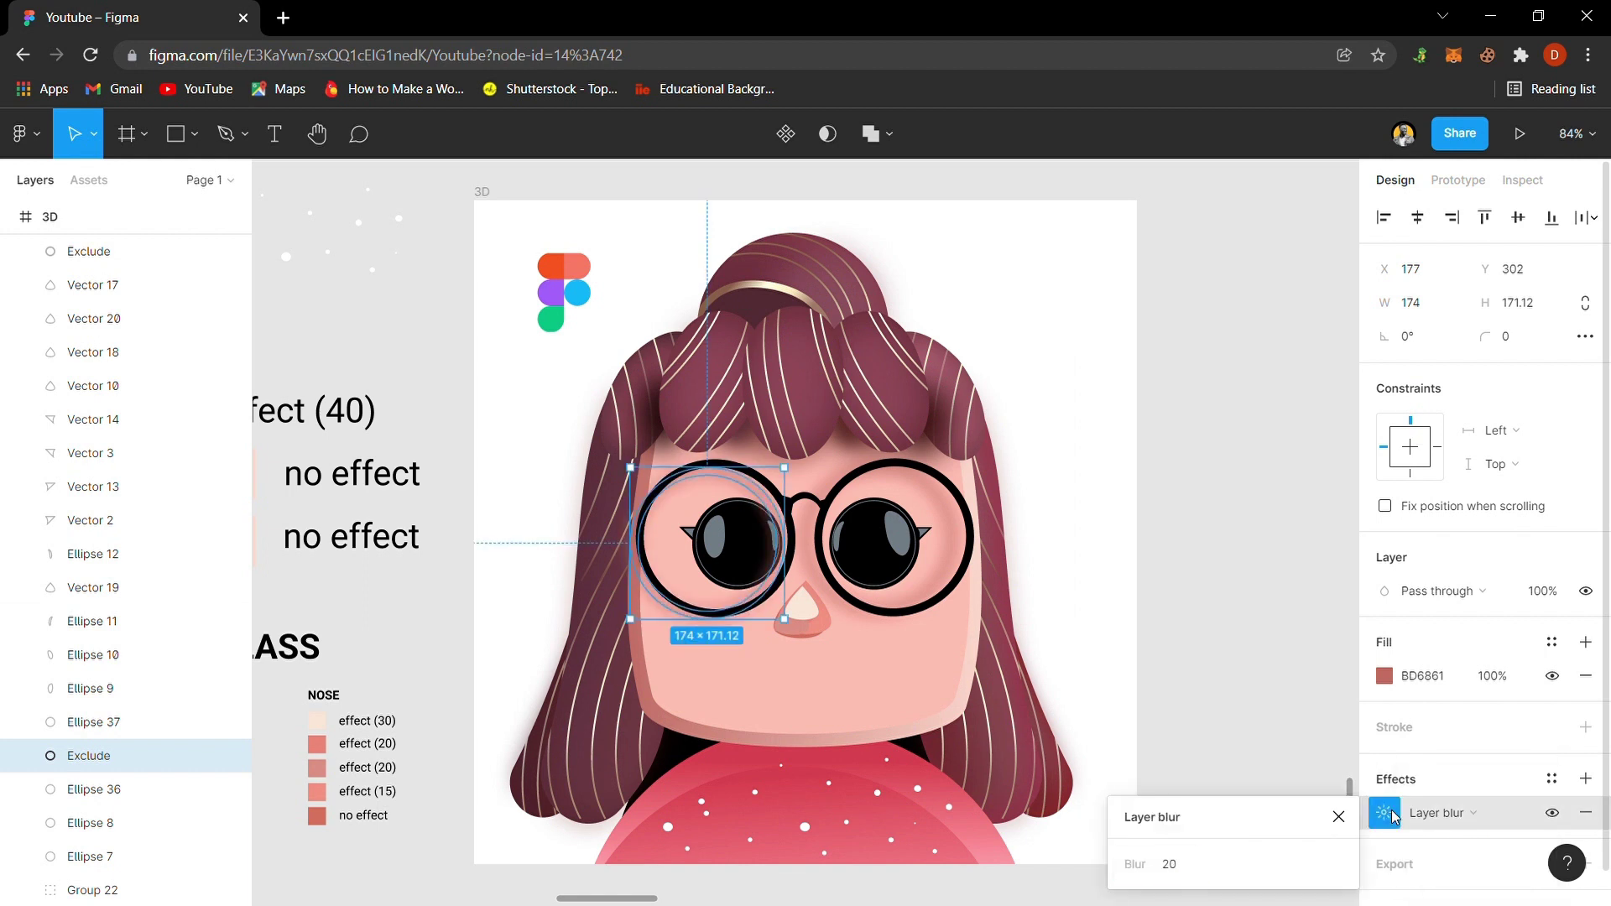
pyautogui.click(1340, 720)
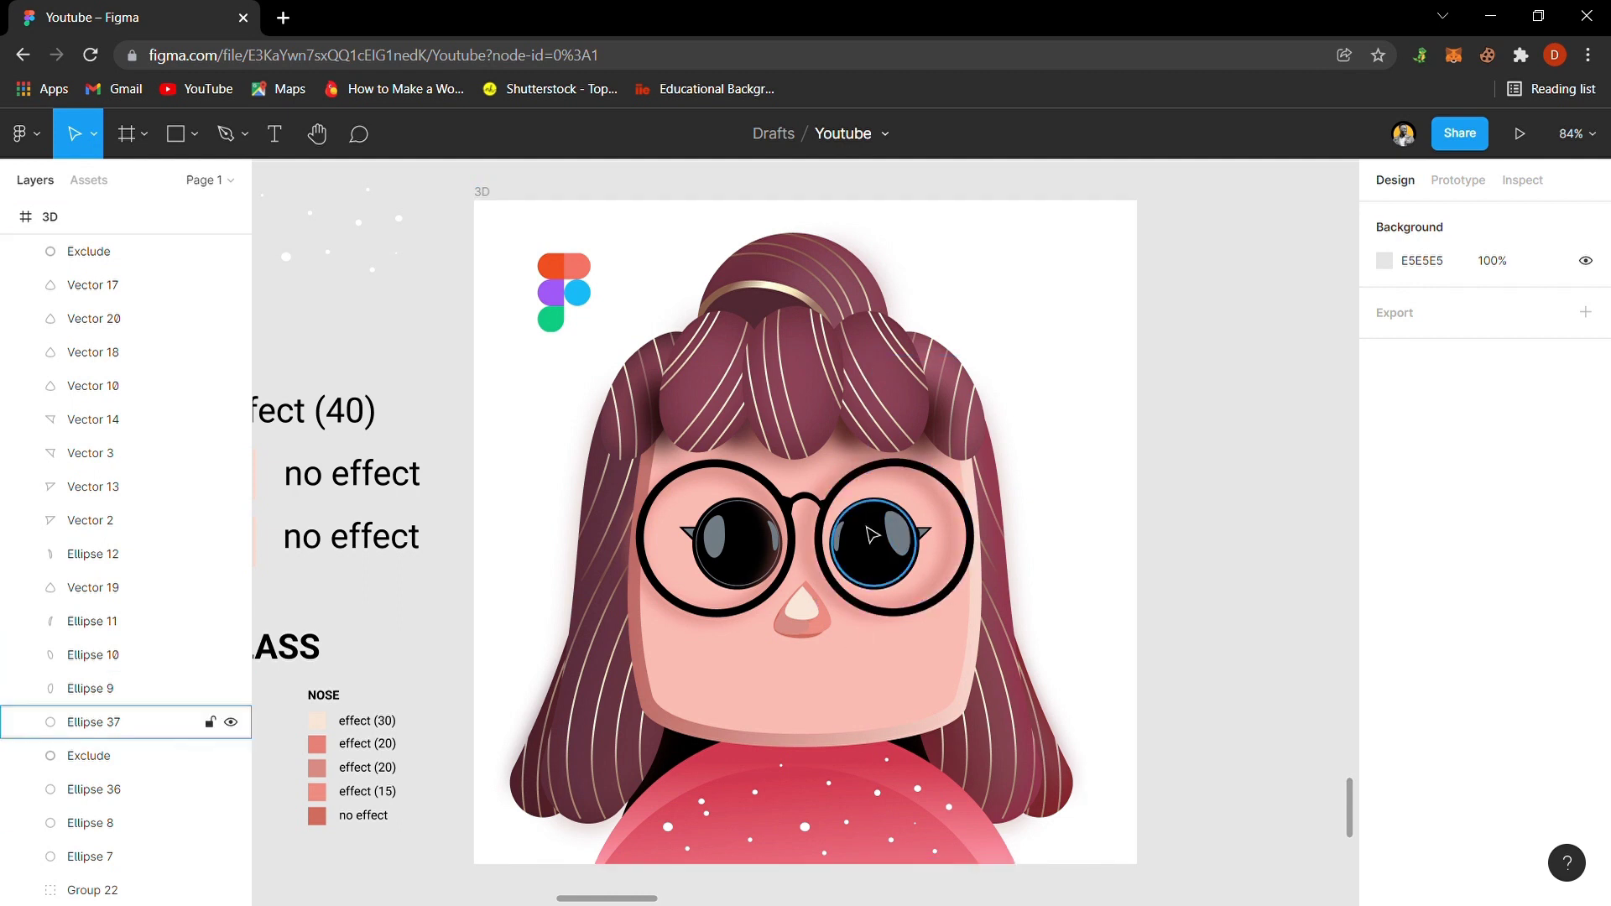
# - Zoom in on both glasses lenses and select the right lens ring, Ellipse 37
pyautogui.click(921, 568)
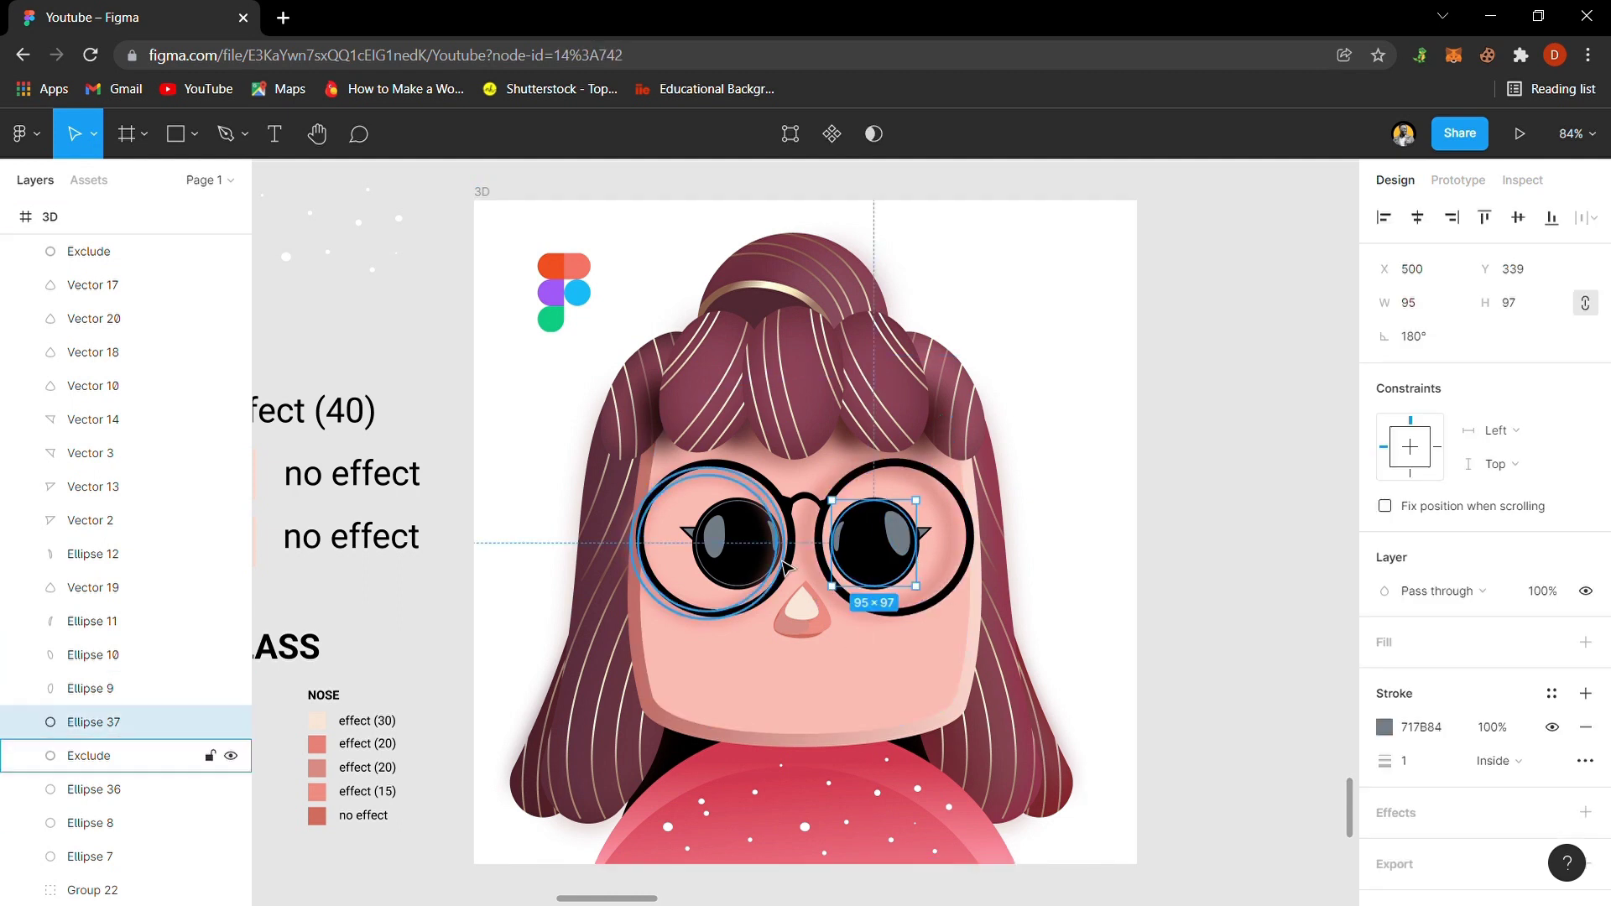
pyautogui.keyDown('shift'); pyautogui.click(743, 591); pyautogui.keyUp('shift')
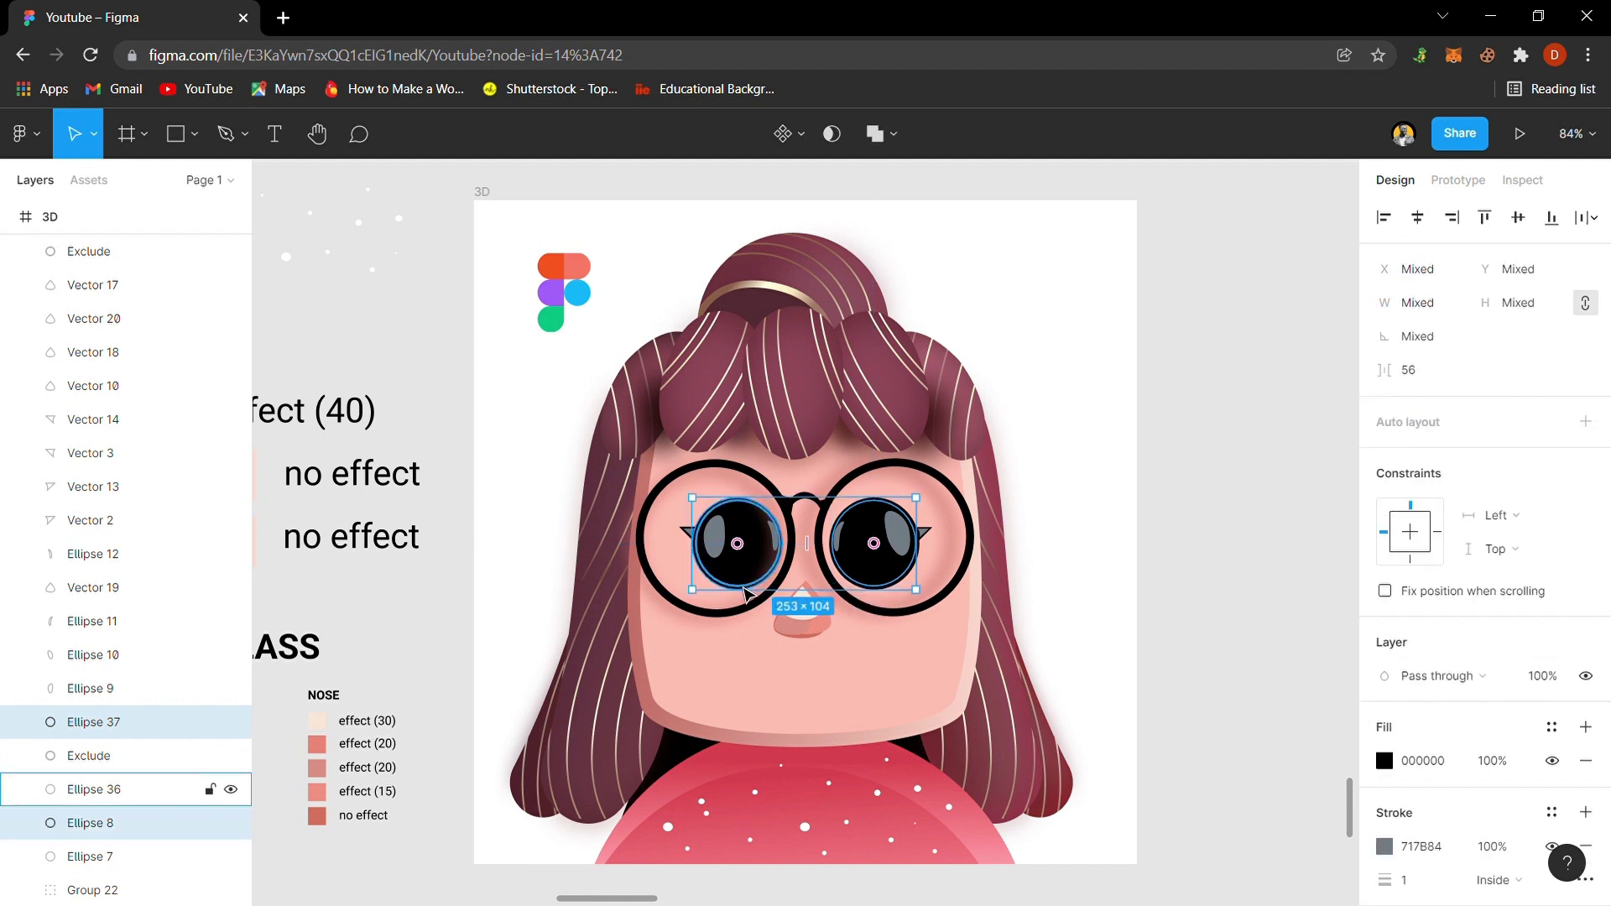
pyautogui.hotkey('shift', '2')
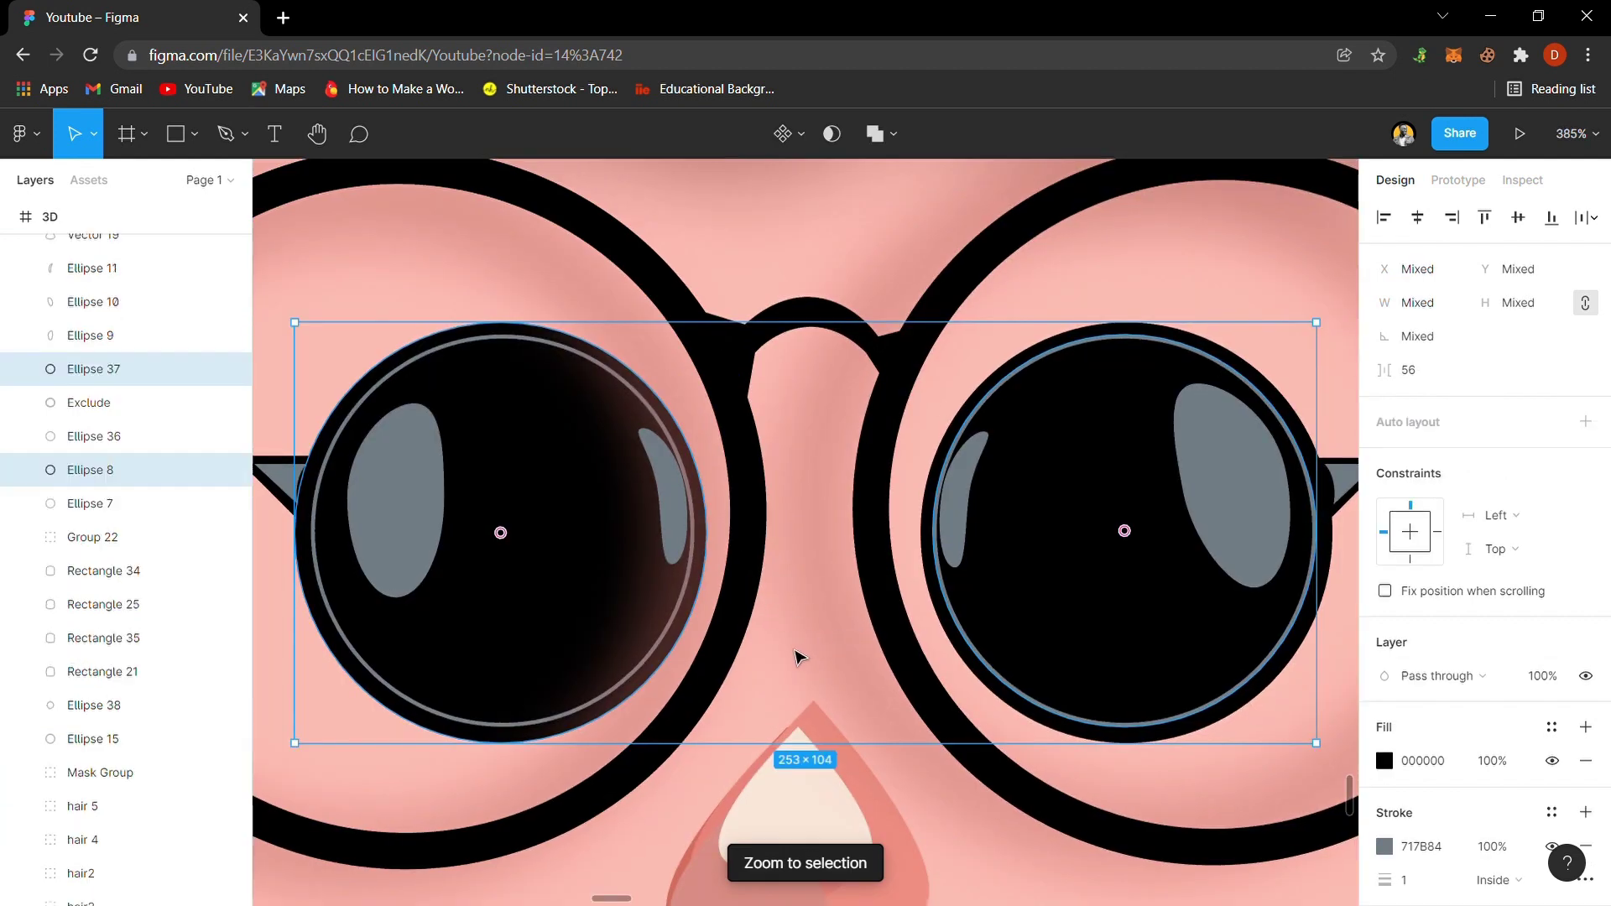
pyautogui.click(801, 650)
pyautogui.click(1055, 366)
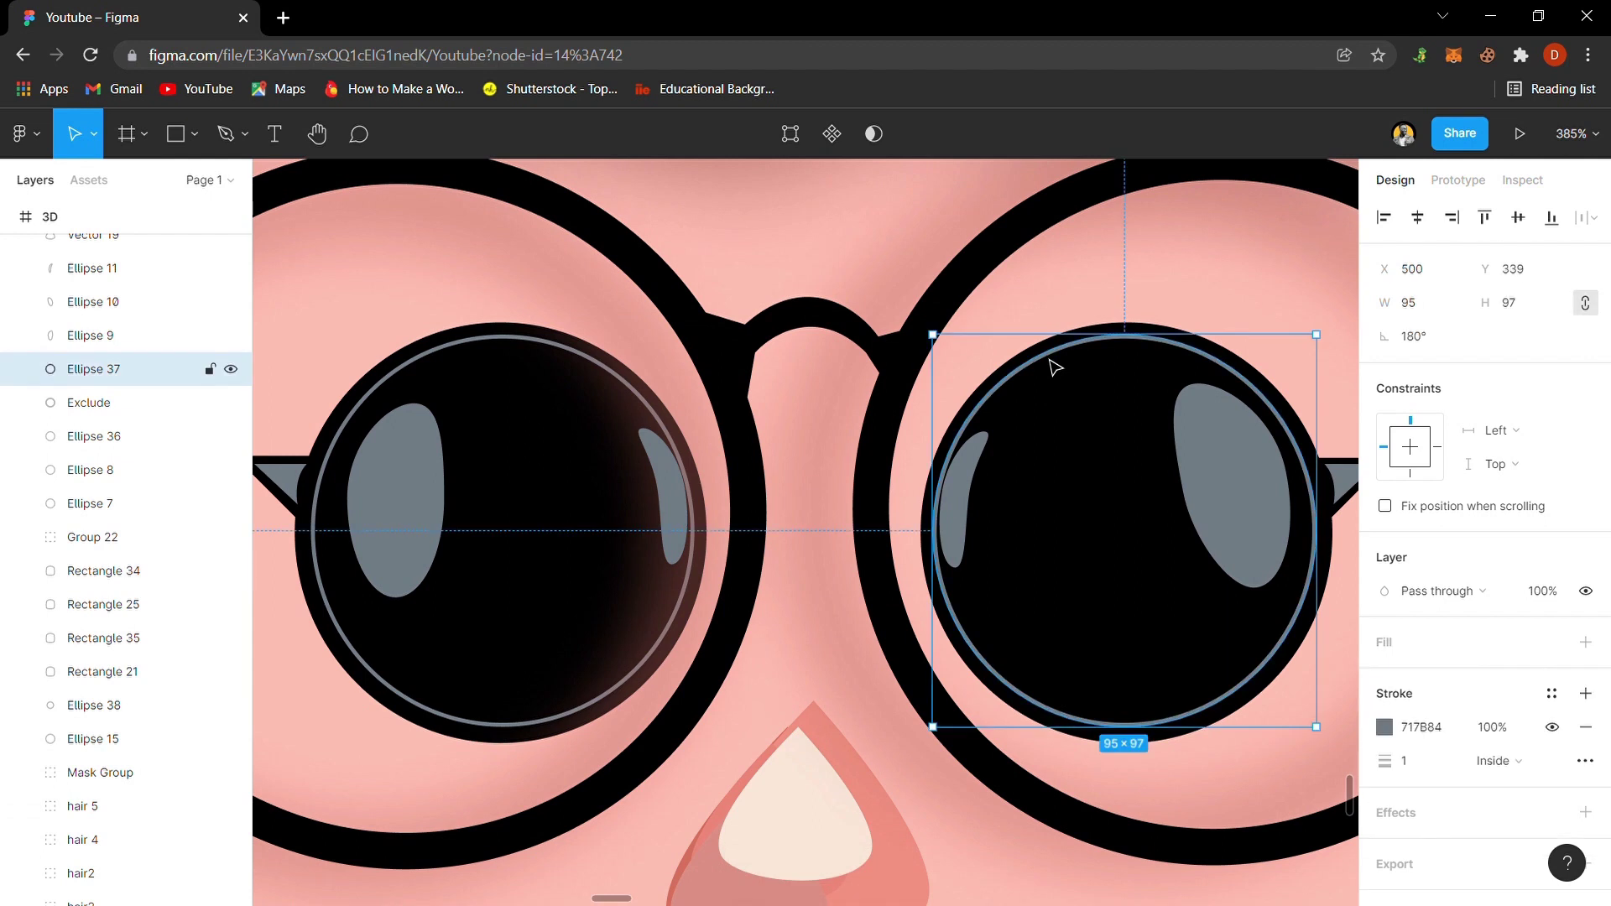
# - Change Ellipse 37's stroke to a linear gradient running nearly horizontally across the lens
pyautogui.click(1386, 728)
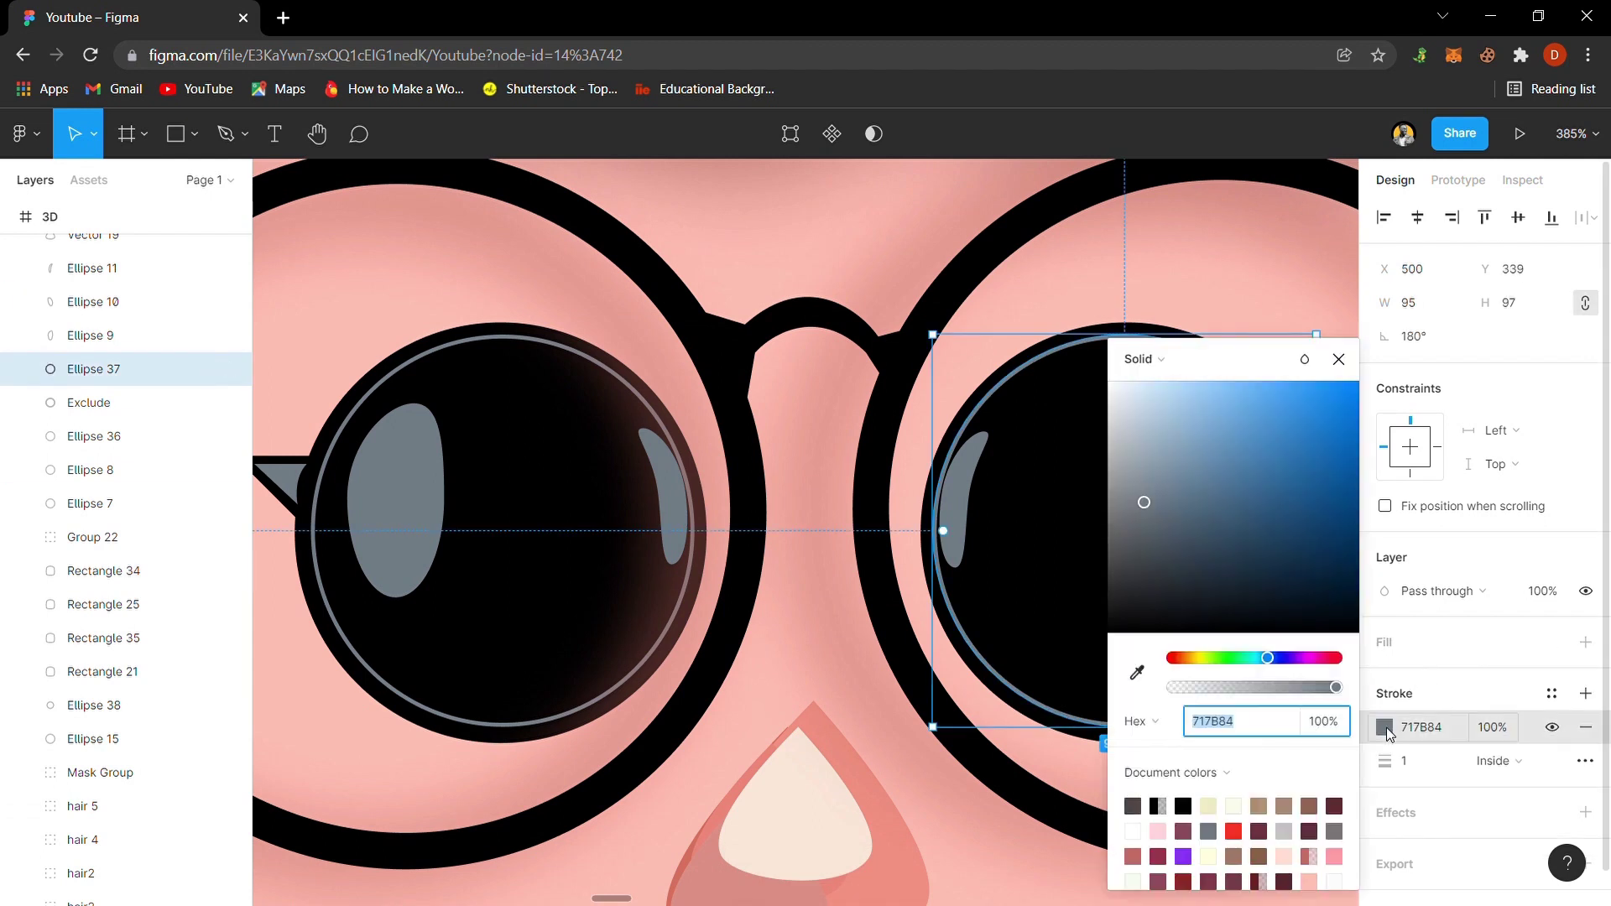
pyautogui.click(1165, 360)
pyautogui.click(1169, 390)
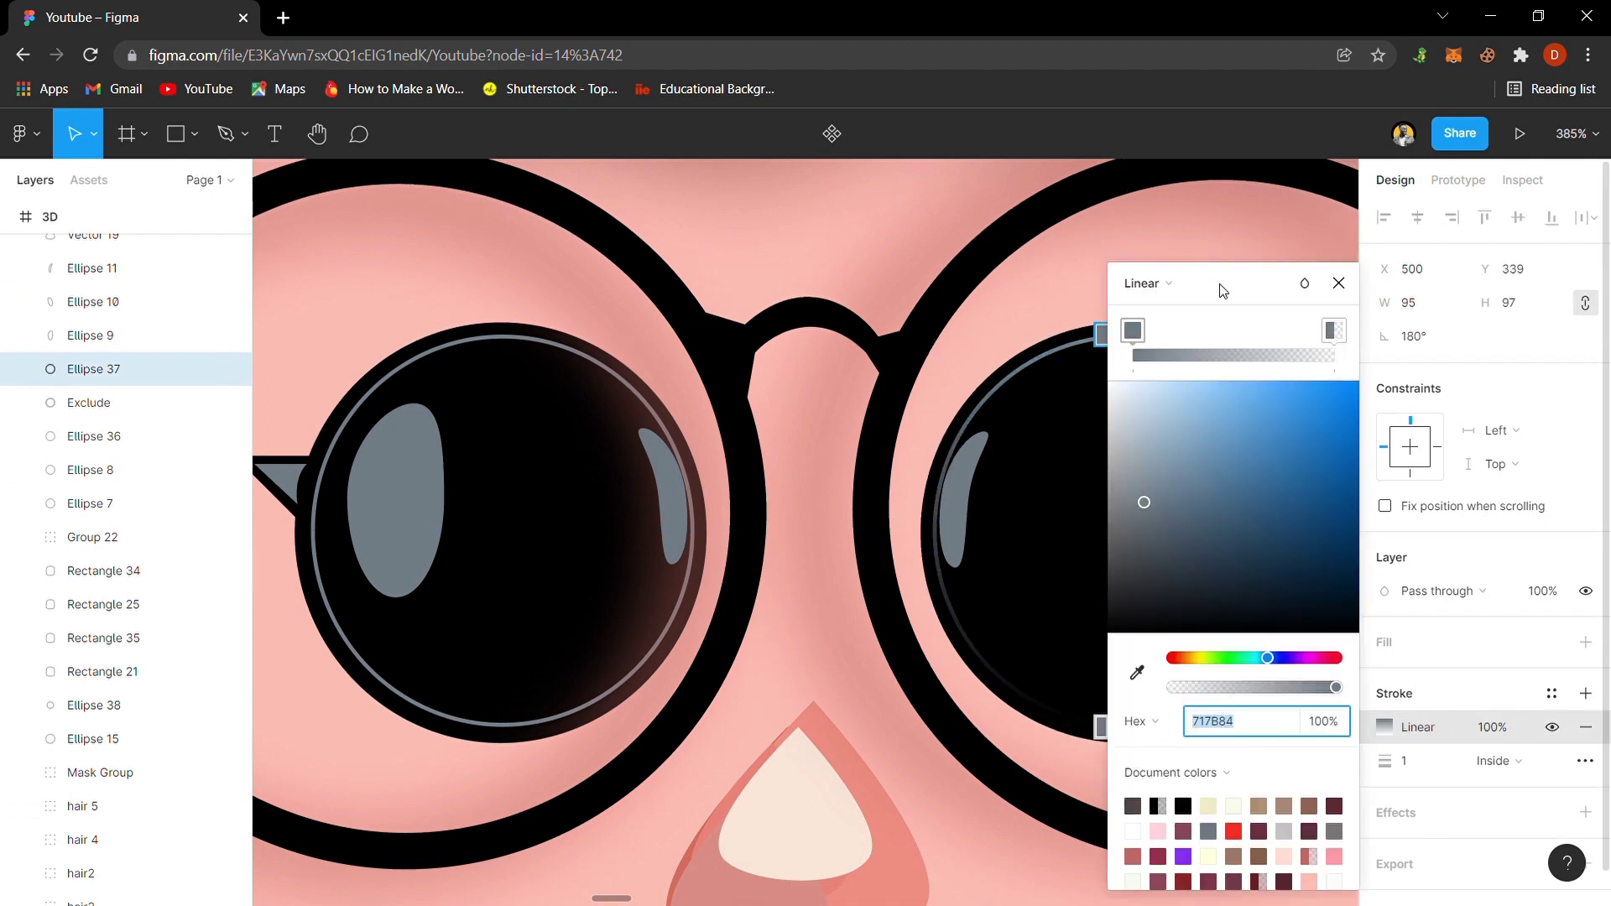
pyautogui.moveTo(1222, 288); pyautogui.dragTo(1510, 277)
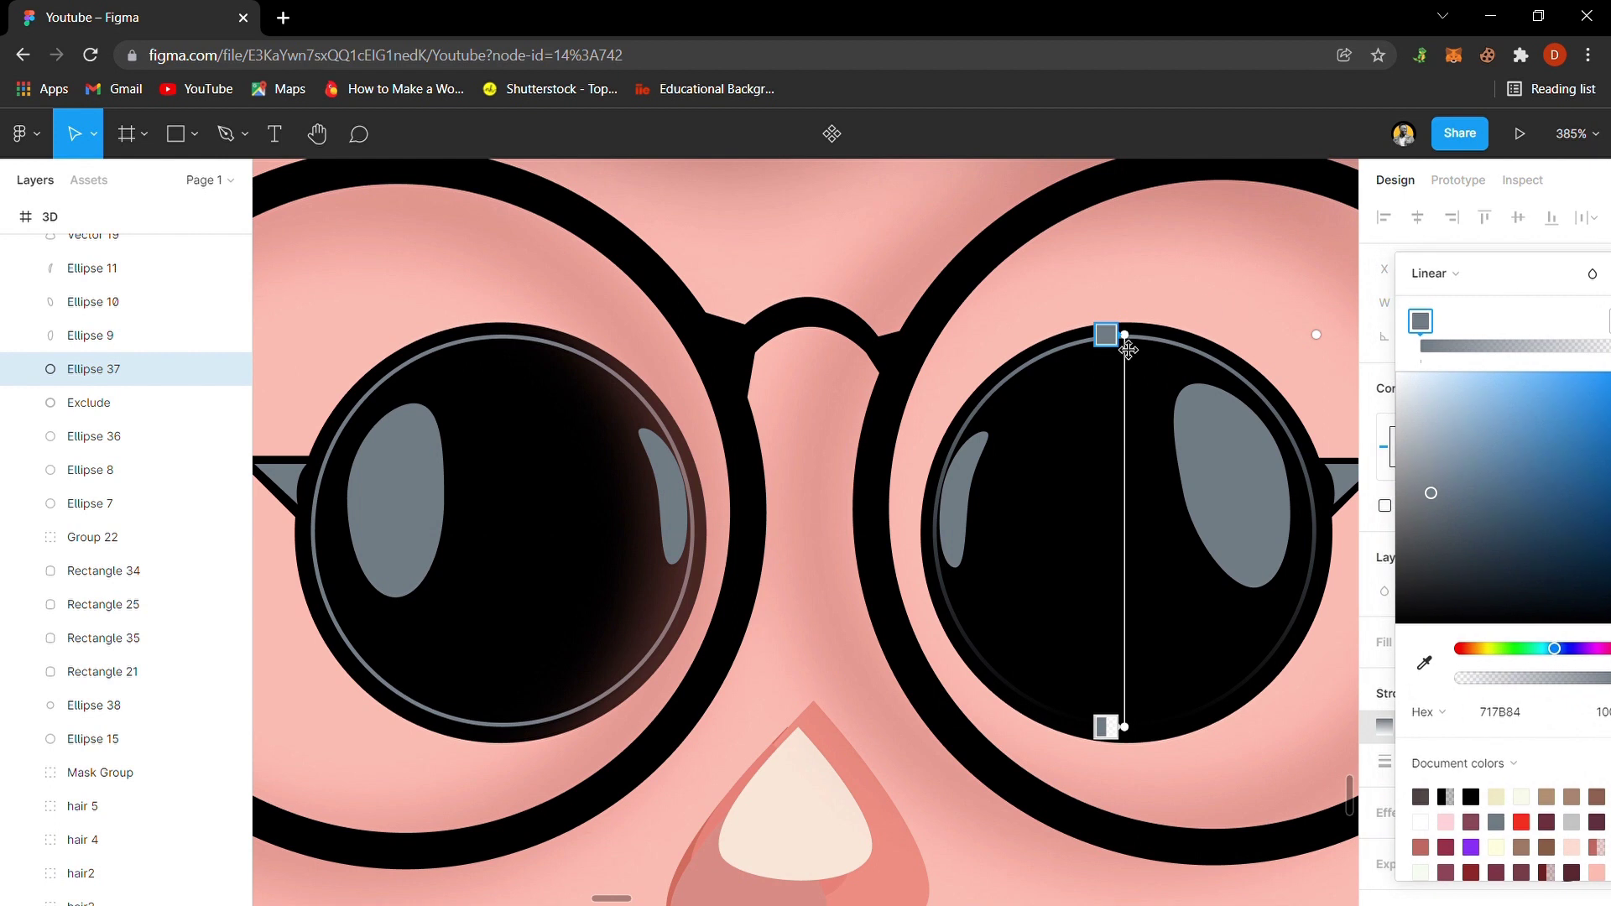
pyautogui.moveTo(1115, 356); pyautogui.dragTo(932, 490)
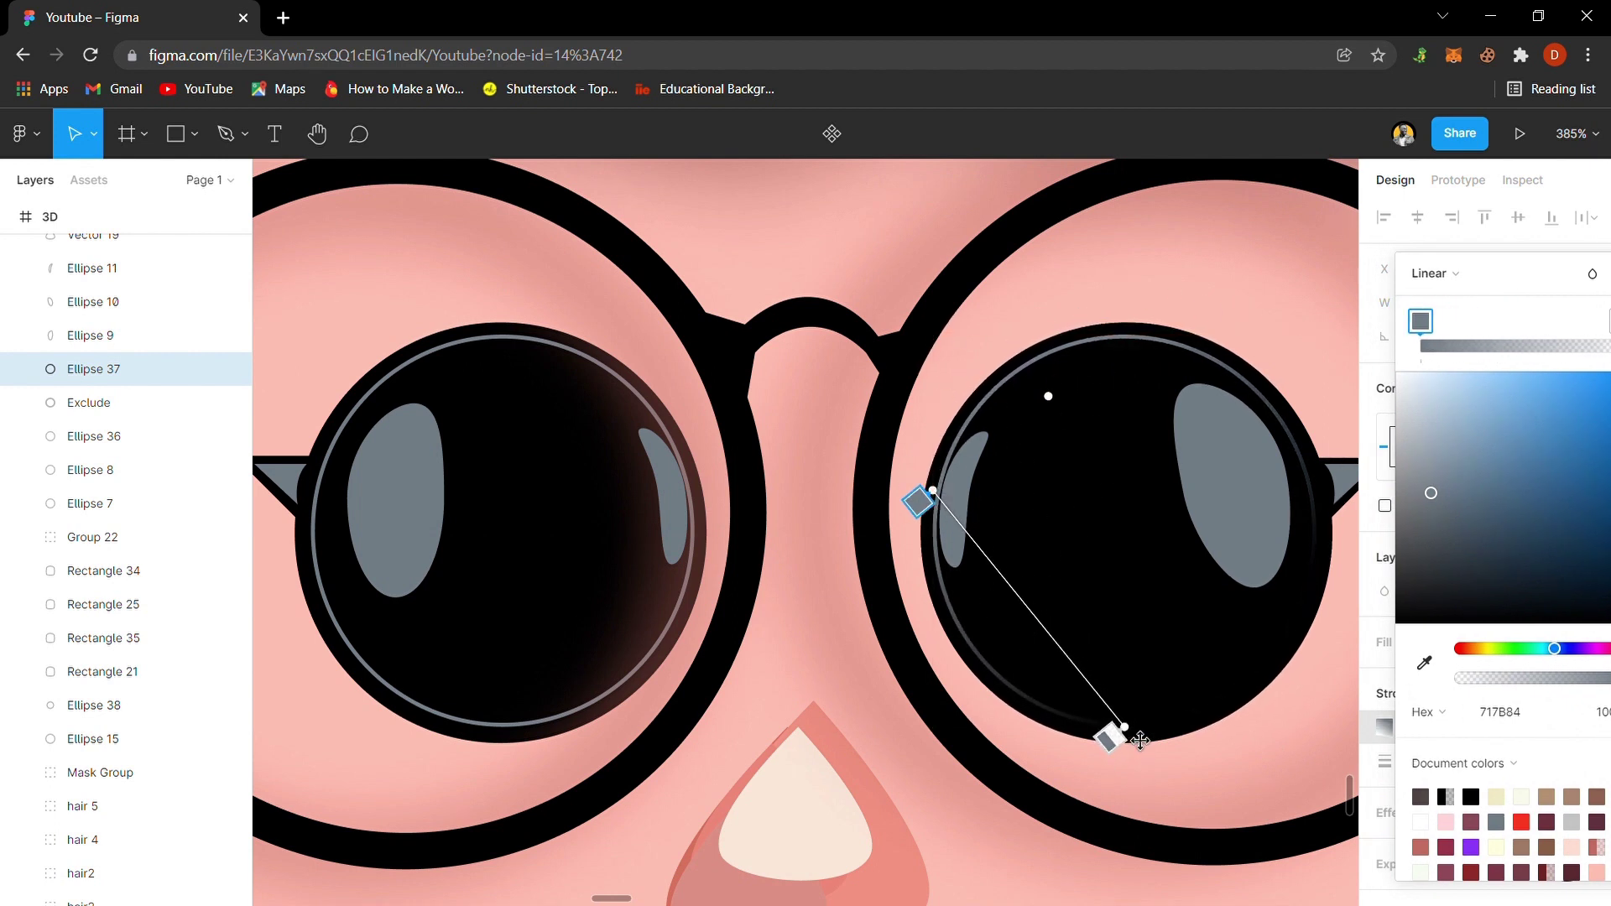
pyautogui.moveTo(1128, 735); pyautogui.dragTo(1191, 544)
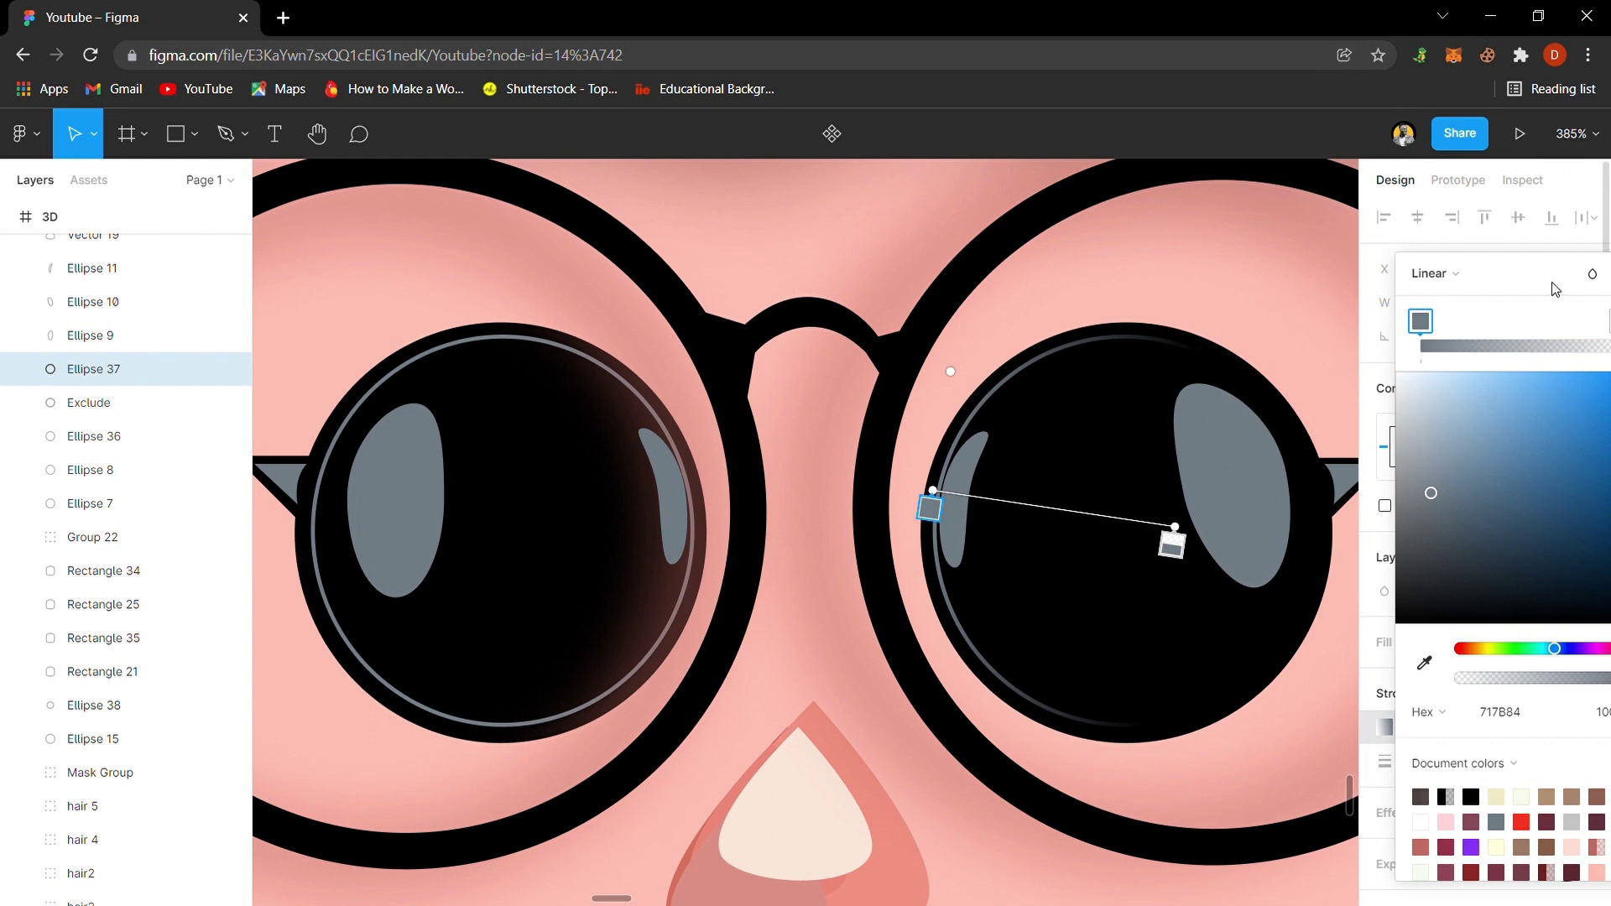
pyautogui.moveTo(1548, 279); pyautogui.dragTo(1250, 303)
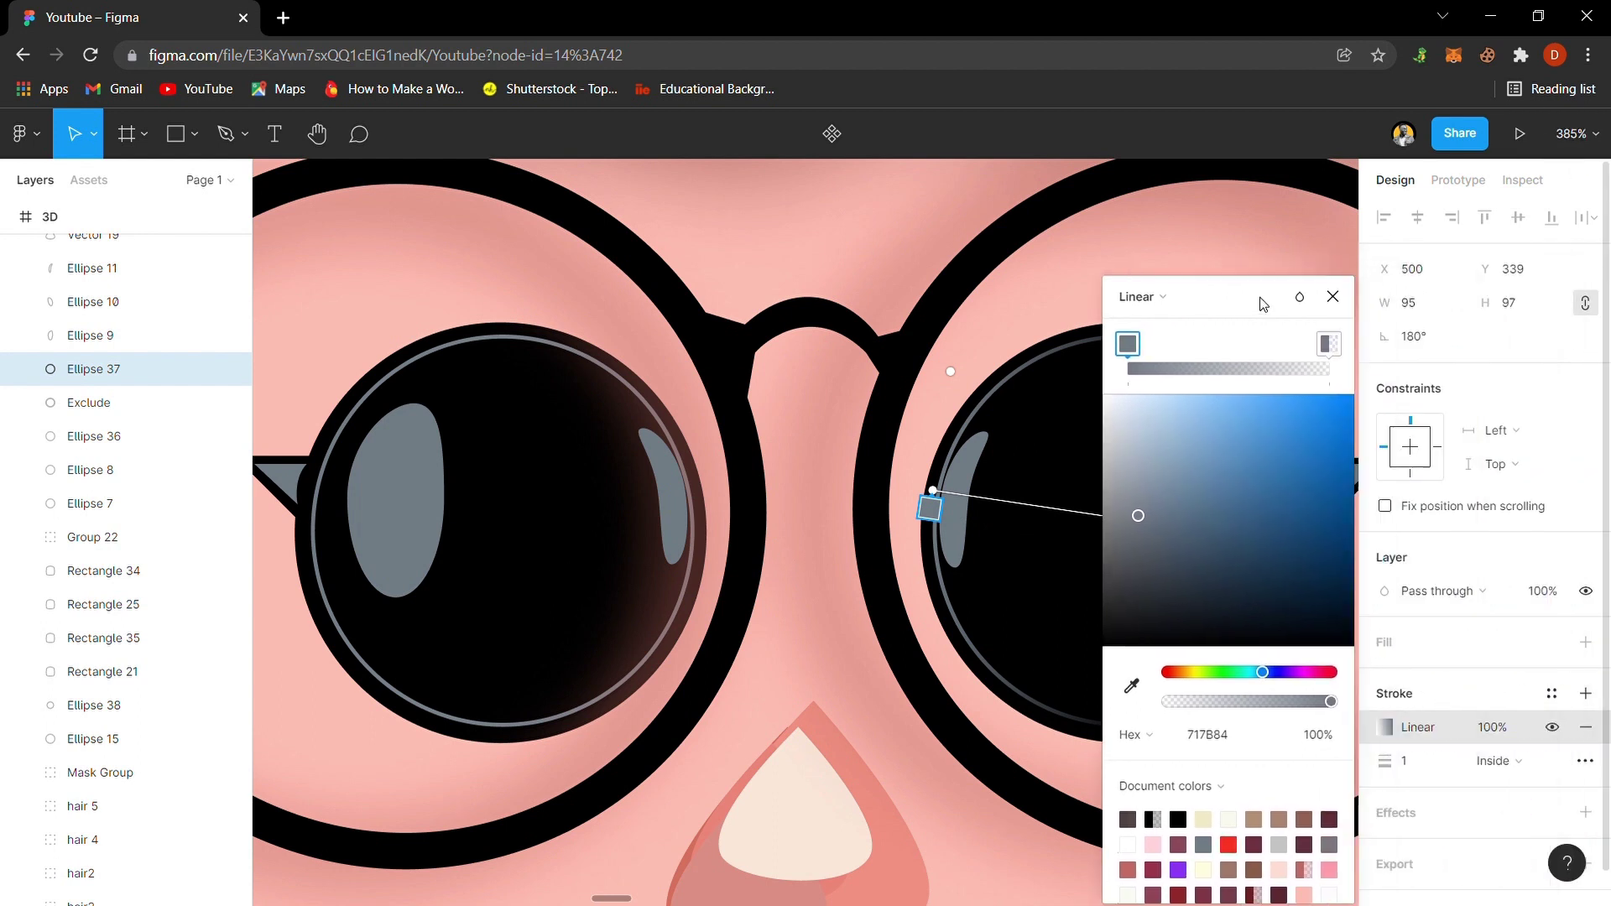
pyautogui.click(1332, 300)
pyautogui.click(831, 474)
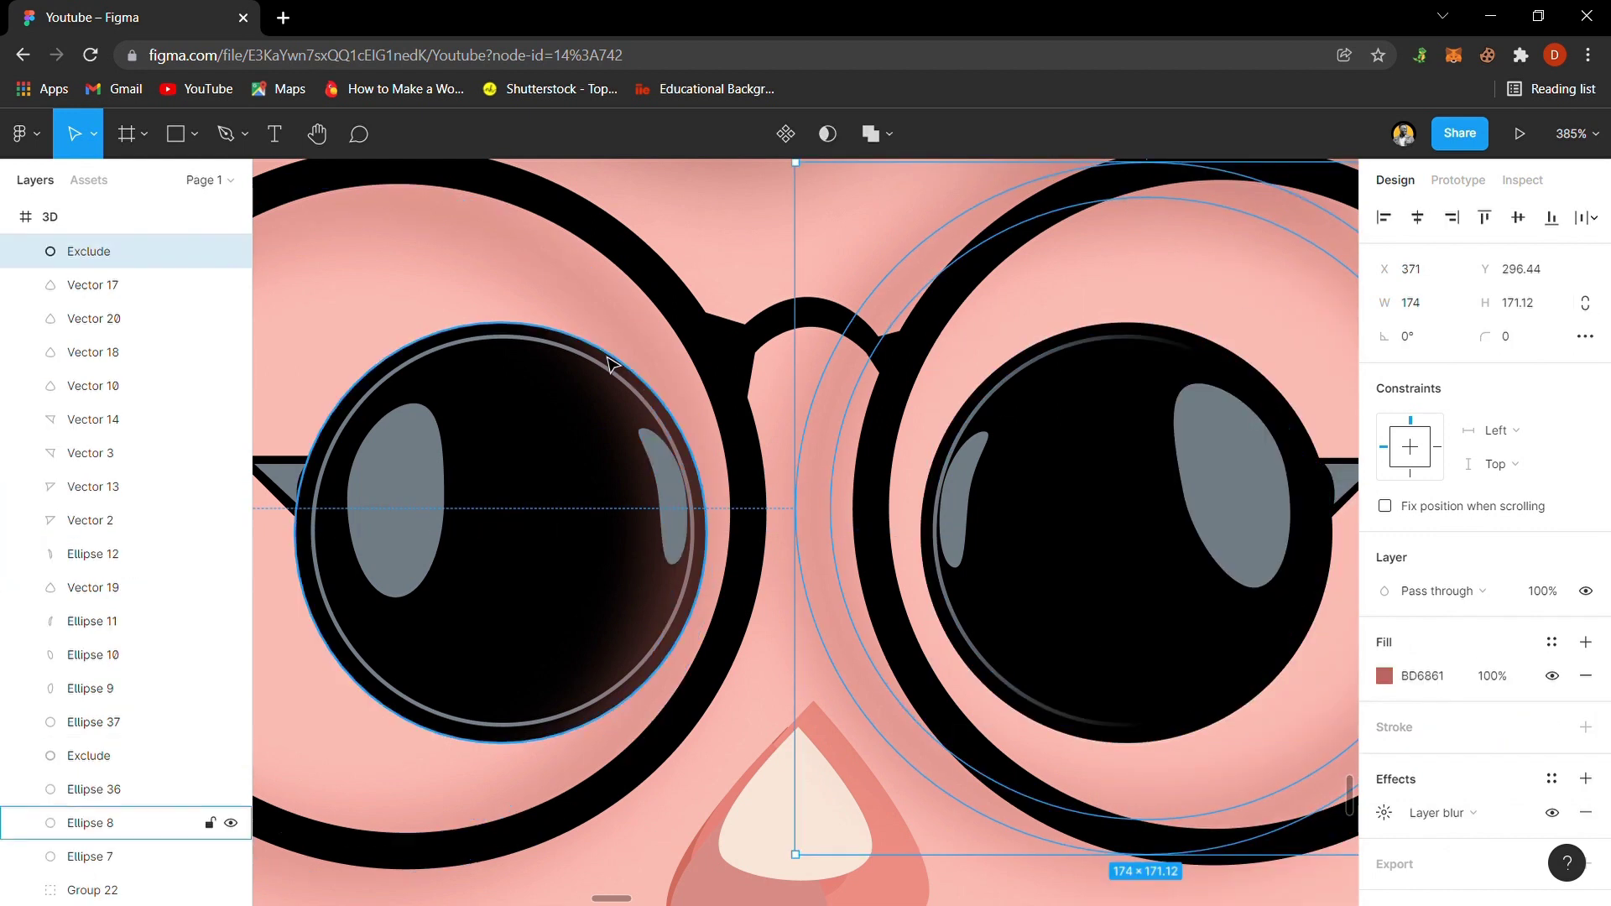
# - Send the left eye's reddish ring behind the lens ellipses, then select the lens ring Ellipse 36
pyautogui.click(709, 453)
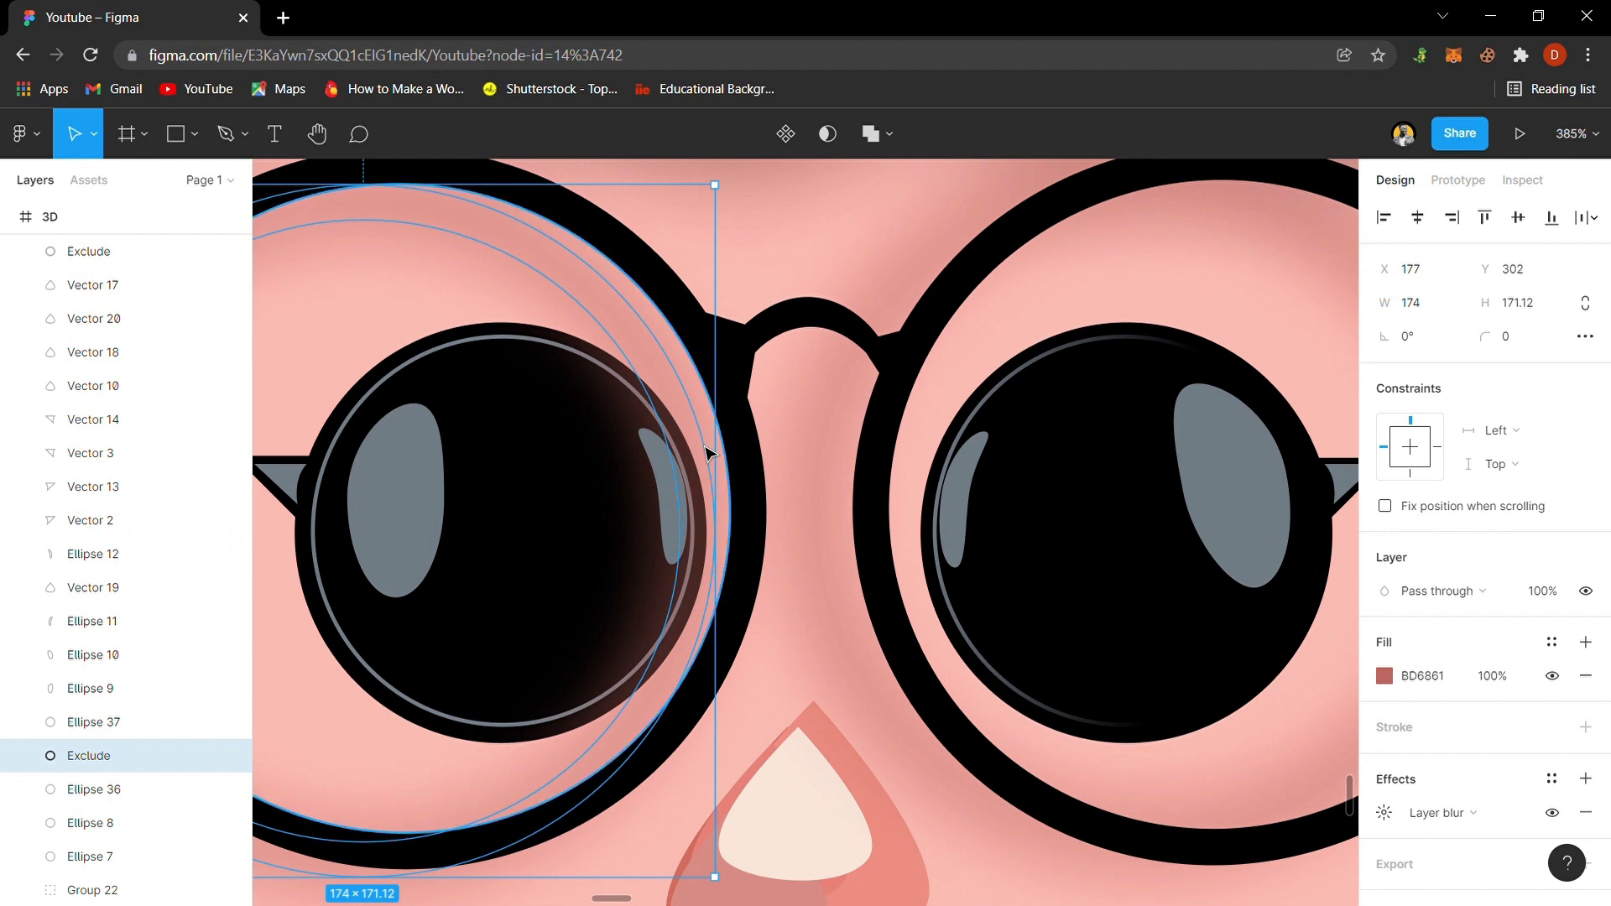
pyautogui.hotkey('ctrl', '[')
pyautogui.hotkey('ctrl', '[')
pyautogui.hotkey('ctrl', '[')
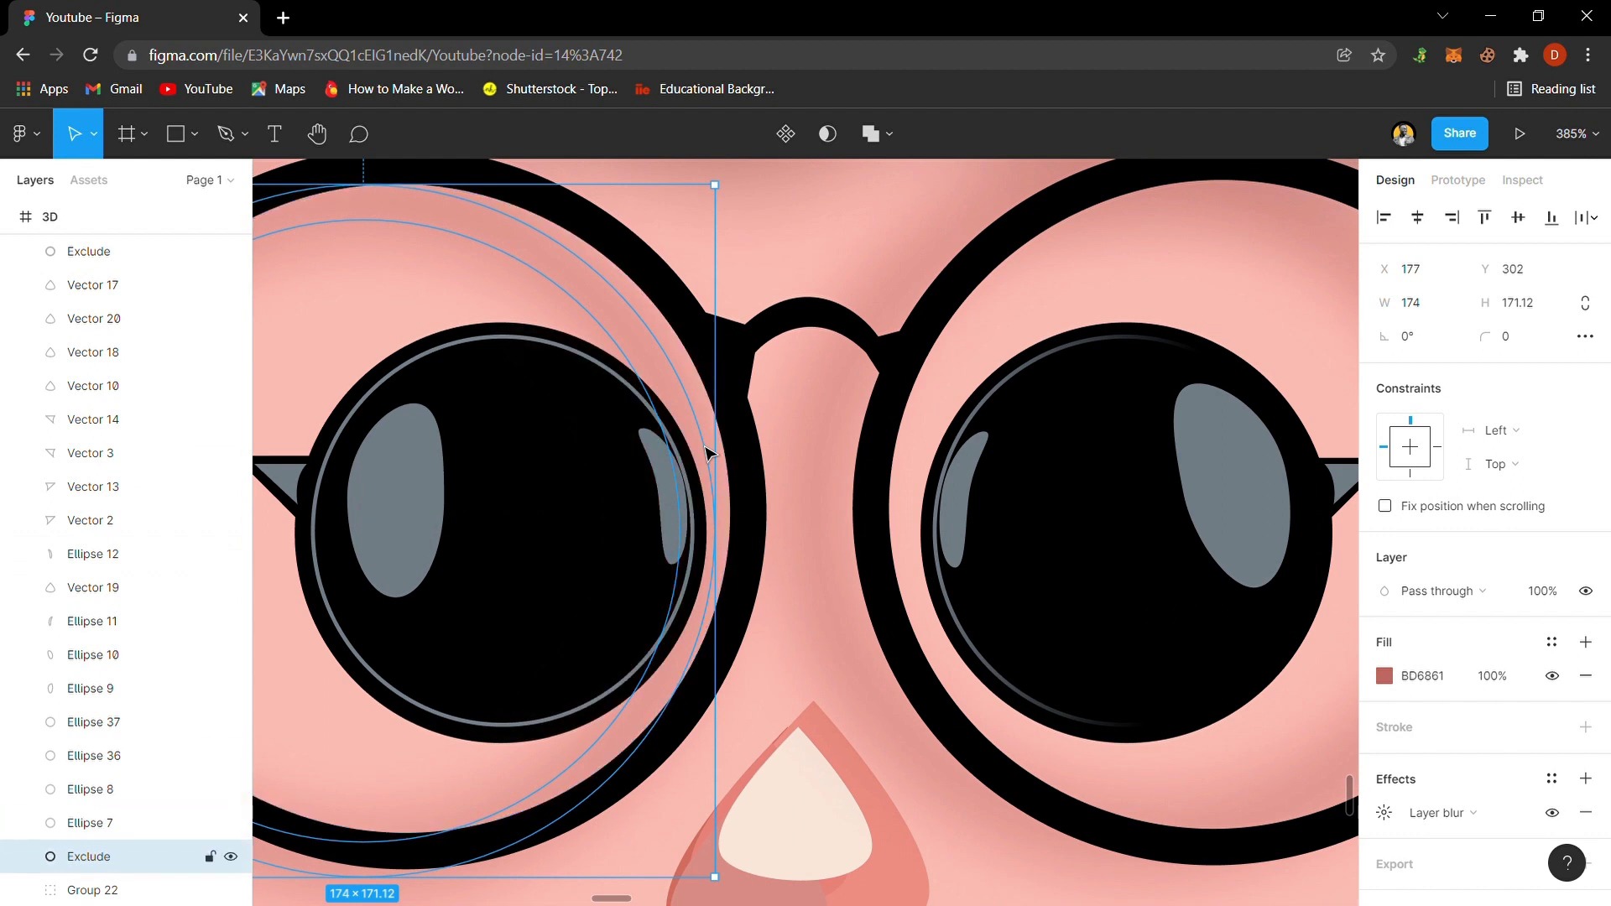
pyautogui.click(629, 390)
# - Give Ellipse 36 a linear gradient stroke running diagonally from grey at upper-left into the lens
pyautogui.click(1385, 727)
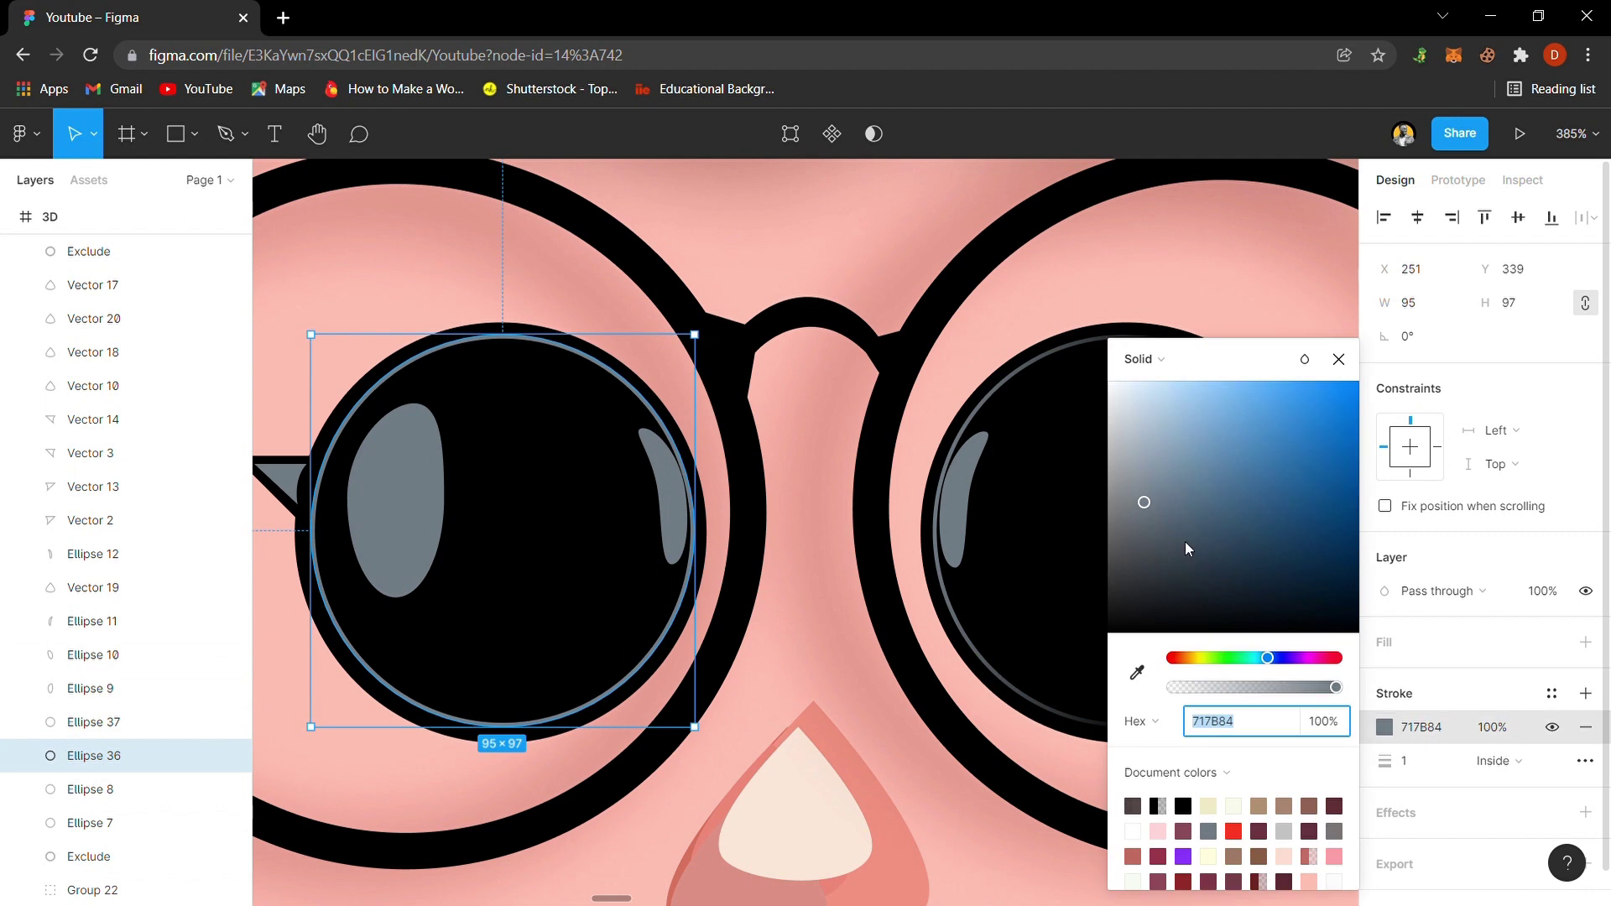
pyautogui.click(1153, 360)
pyautogui.click(1156, 384)
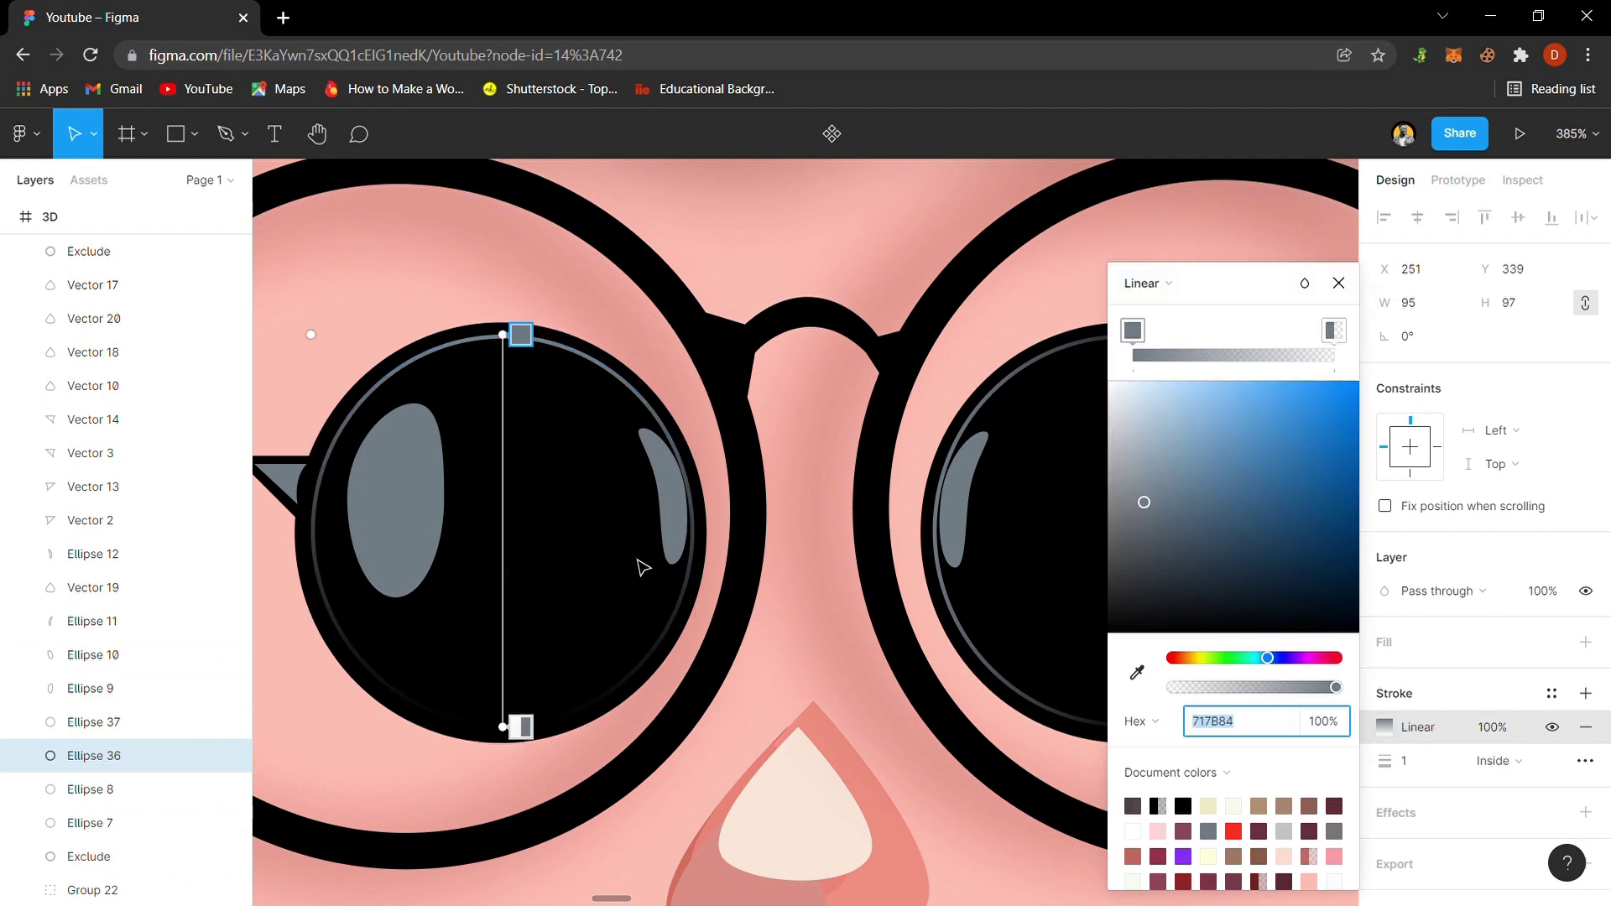
pyautogui.moveTo(520, 353); pyautogui.dragTo(354, 458)
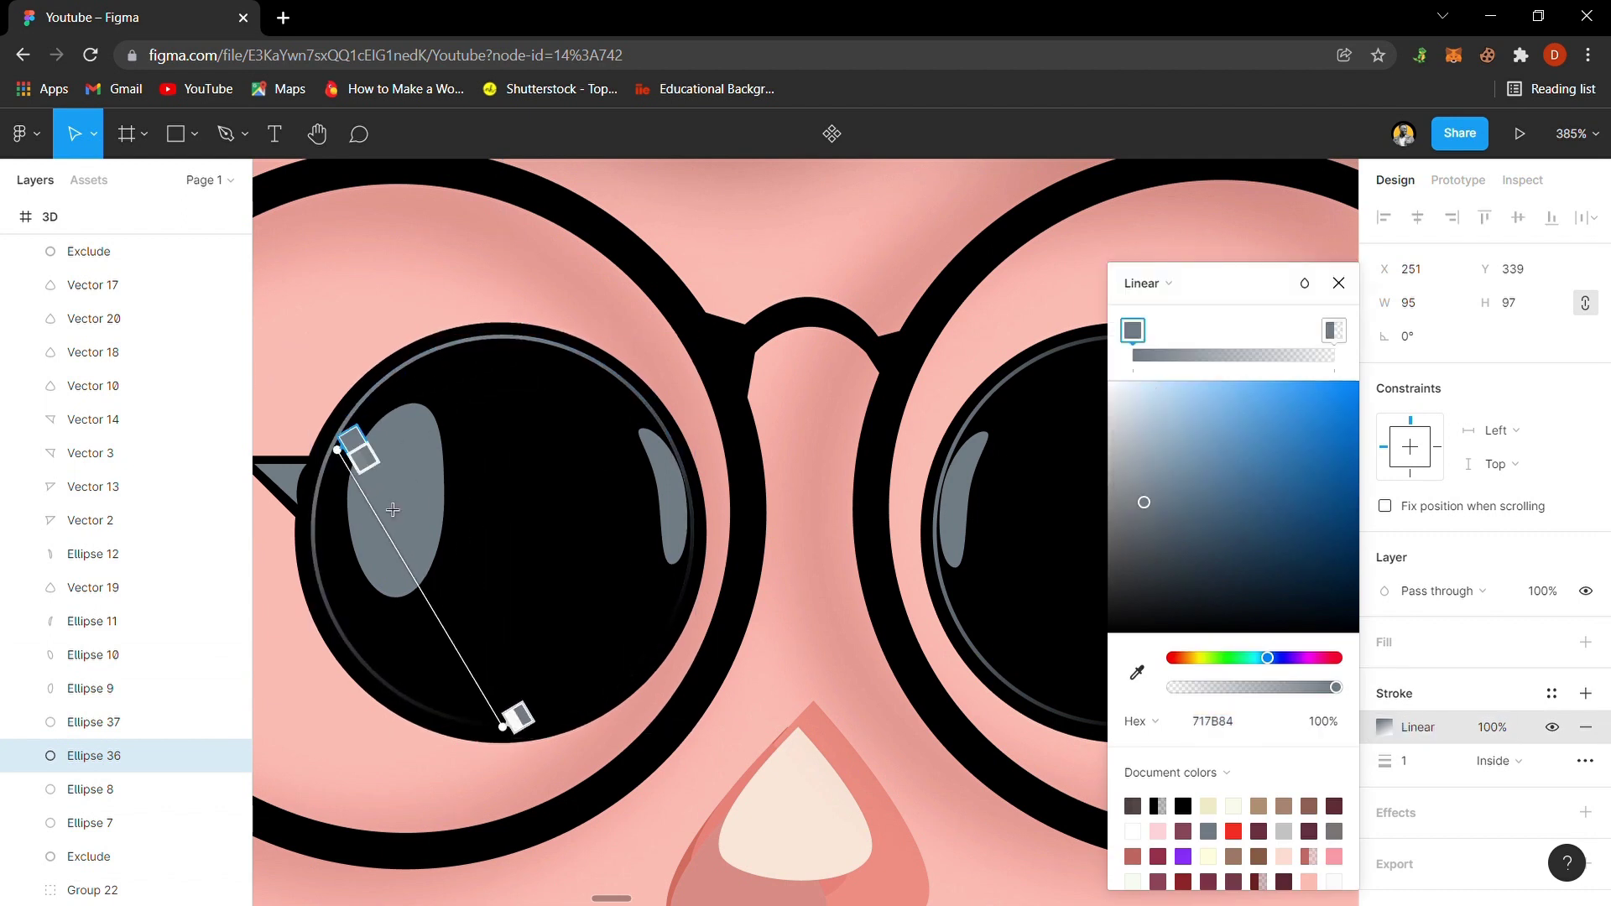
pyautogui.moveTo(520, 743); pyautogui.dragTo(521, 547)
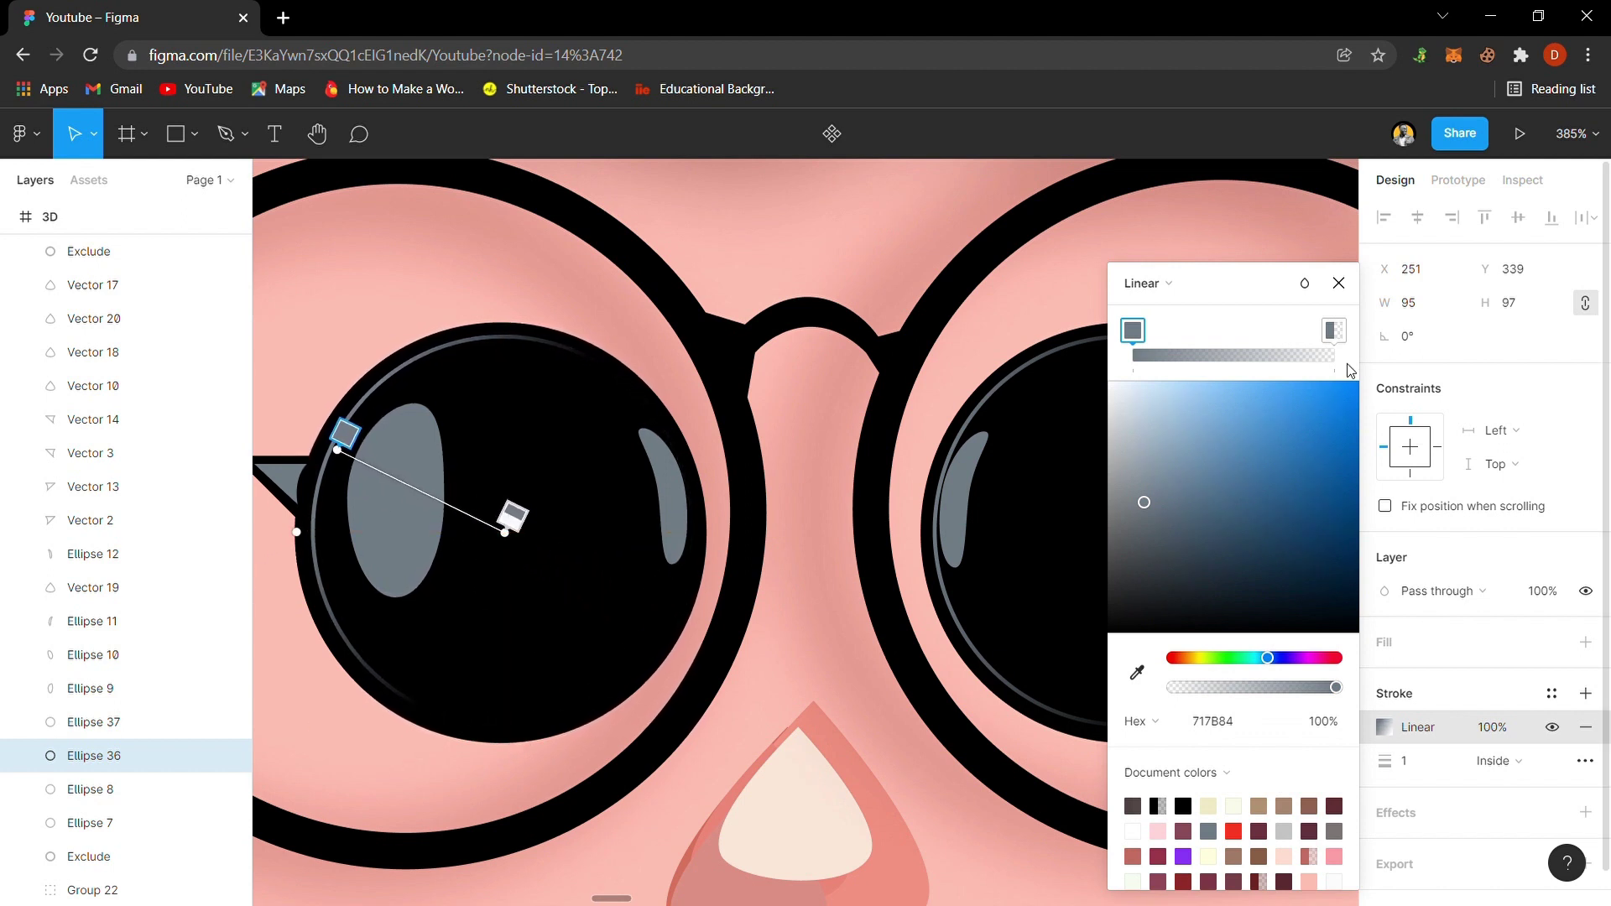
pyautogui.click(1338, 283)
# - Zoom to 100% to show the whole character with her finished glasses, nothing selected
pyautogui.click(919, 241)
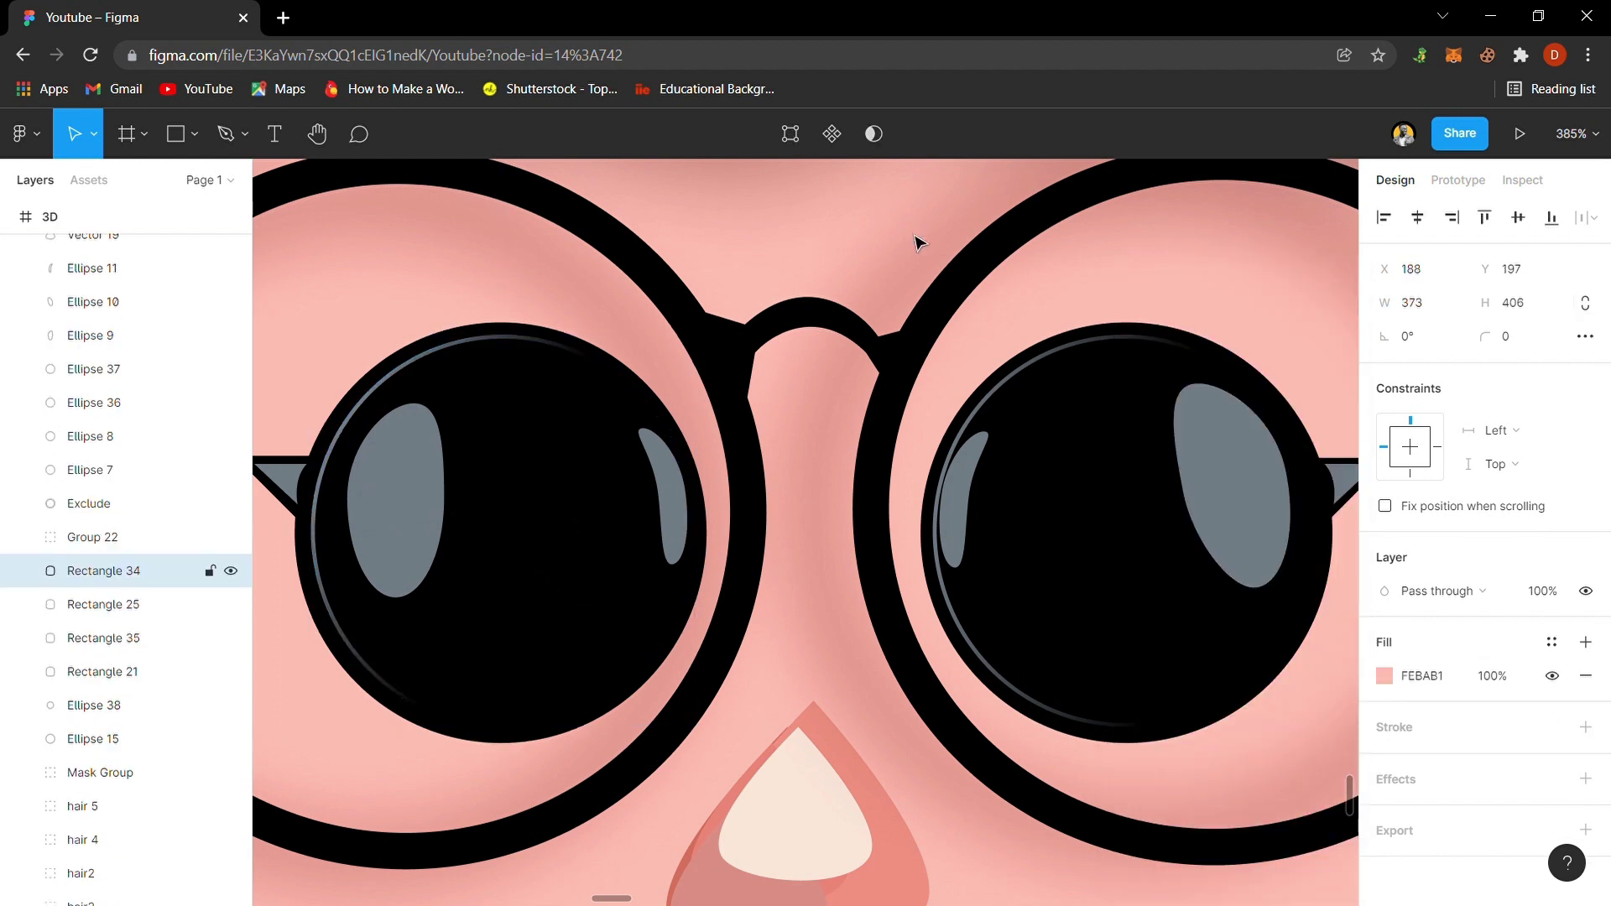
pyautogui.hotkey('shift', '0')
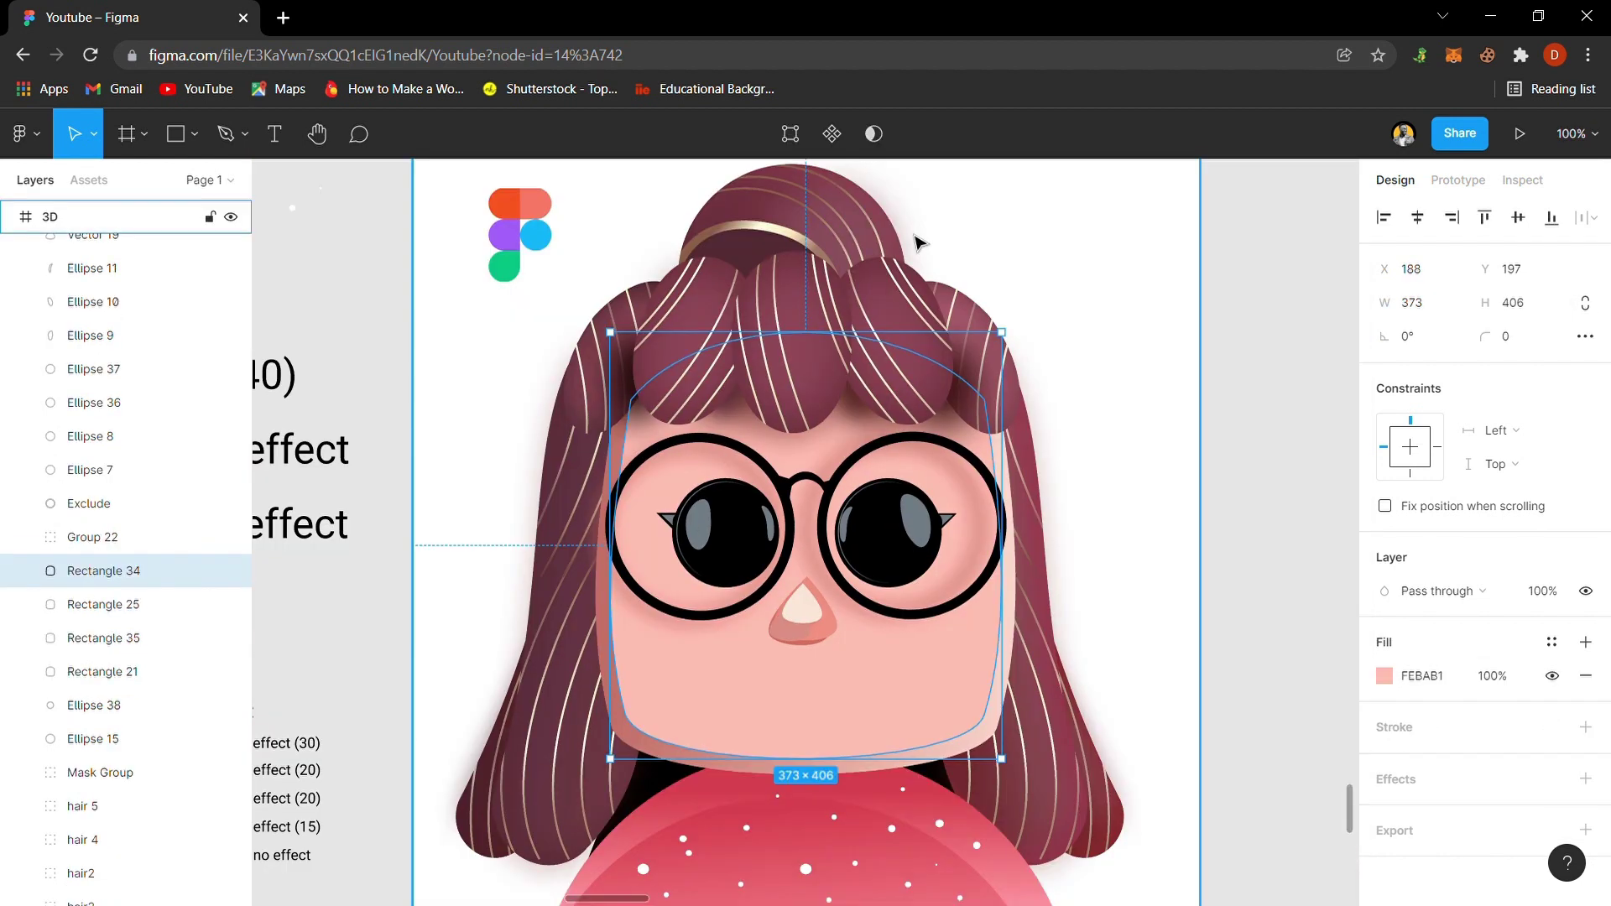
pyautogui.click(1245, 523)
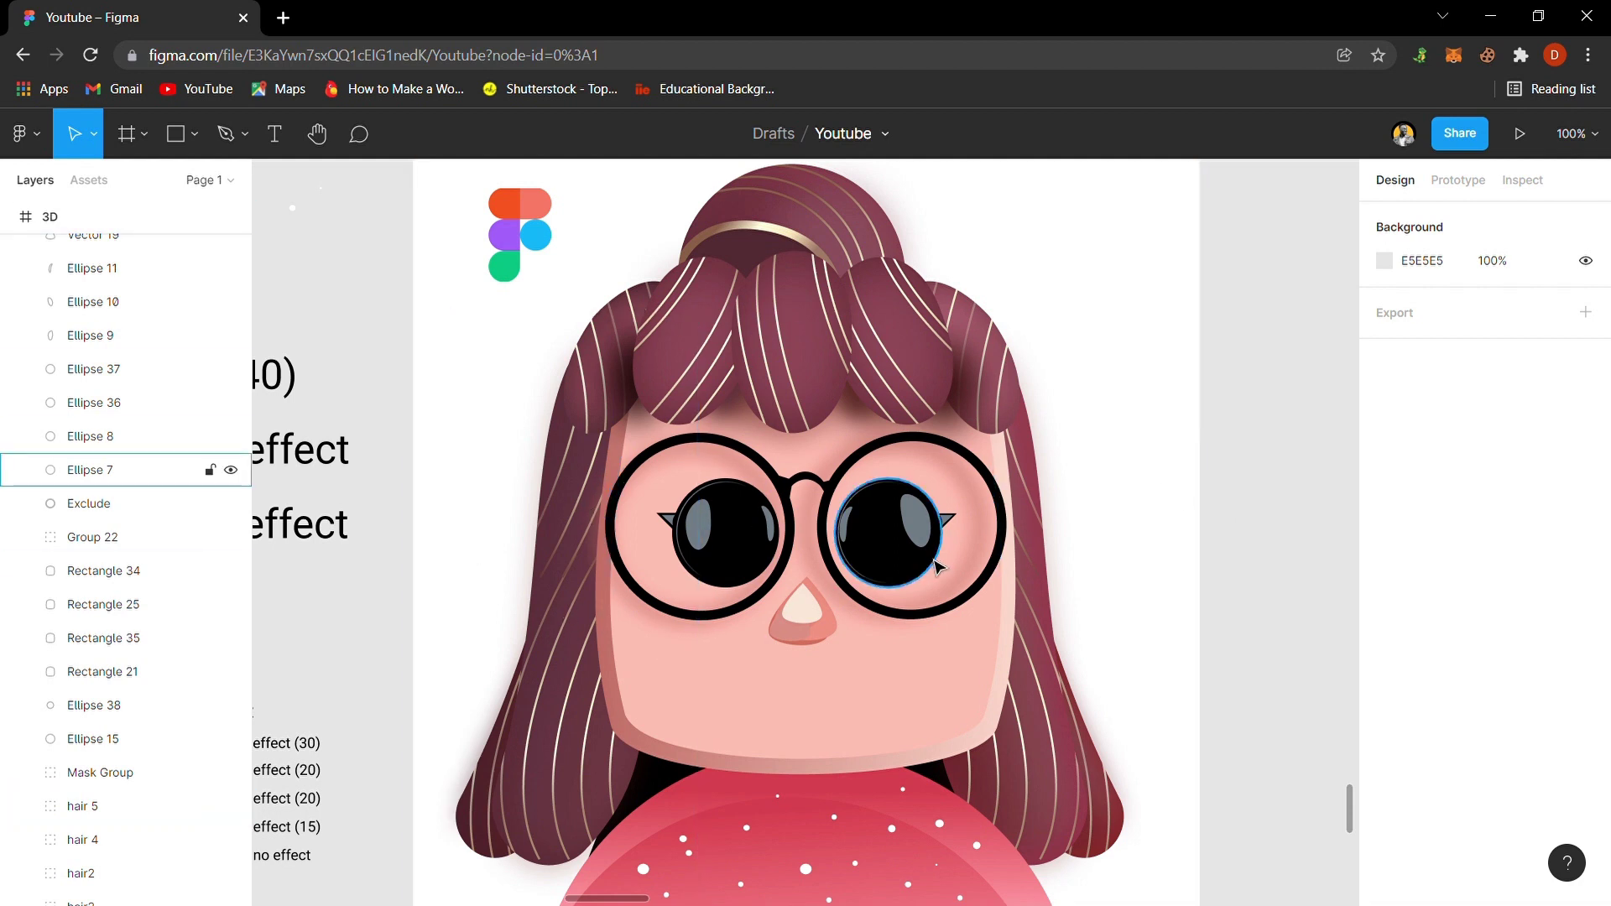
# - Select the pink face shape Rectangle 34 and return the view to 100%
pyautogui.scroll(-2, 936, 571)
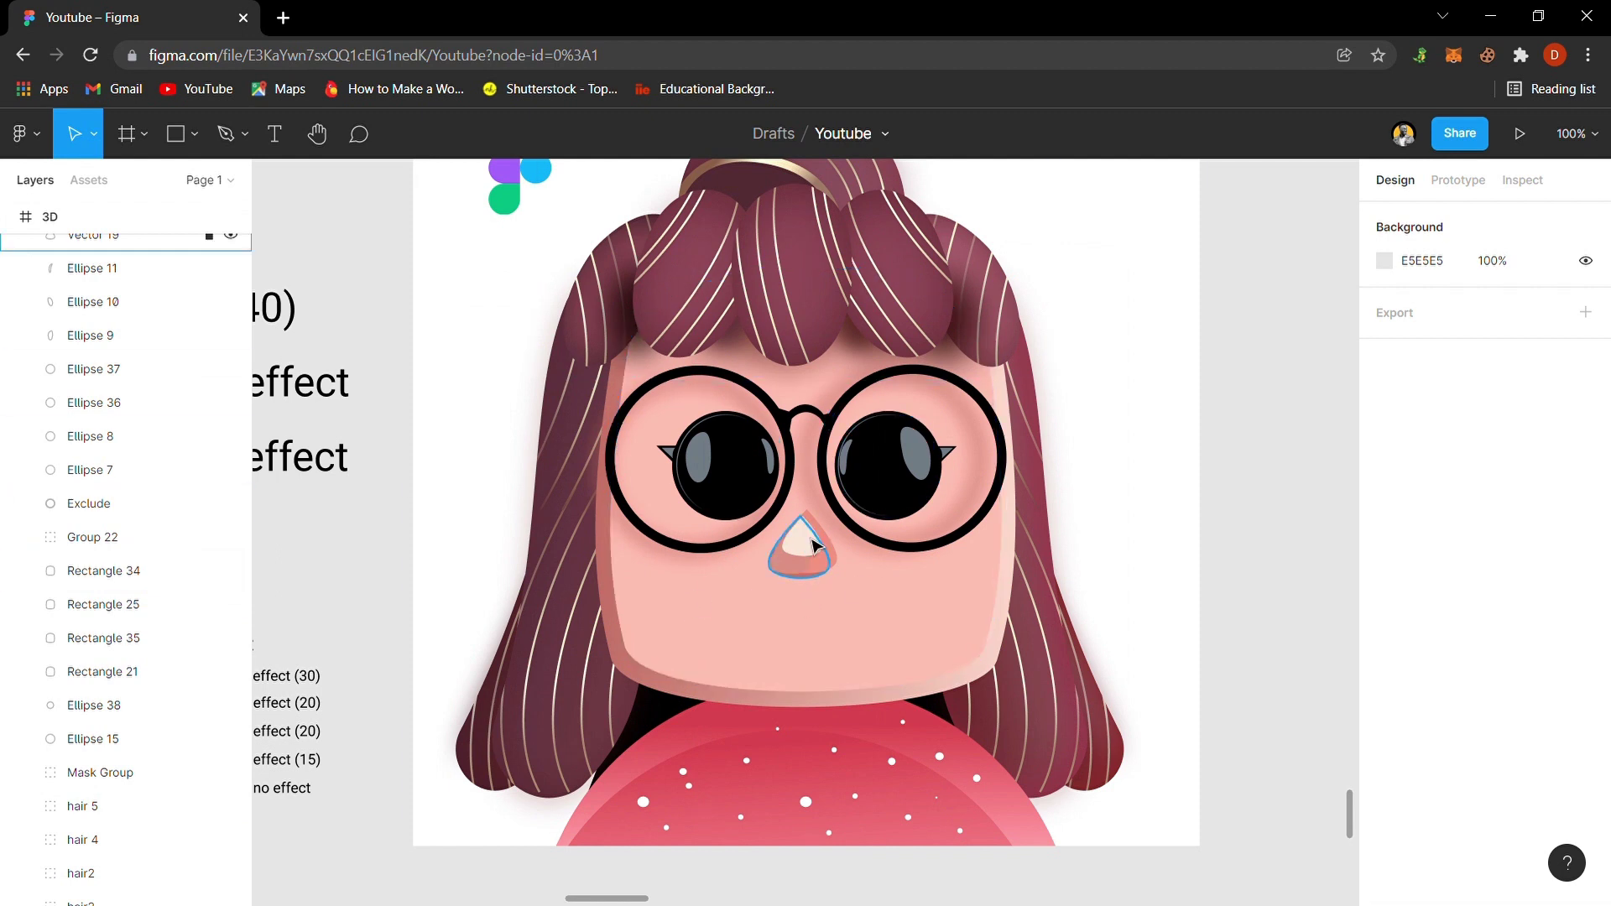
pyautogui.press('-')
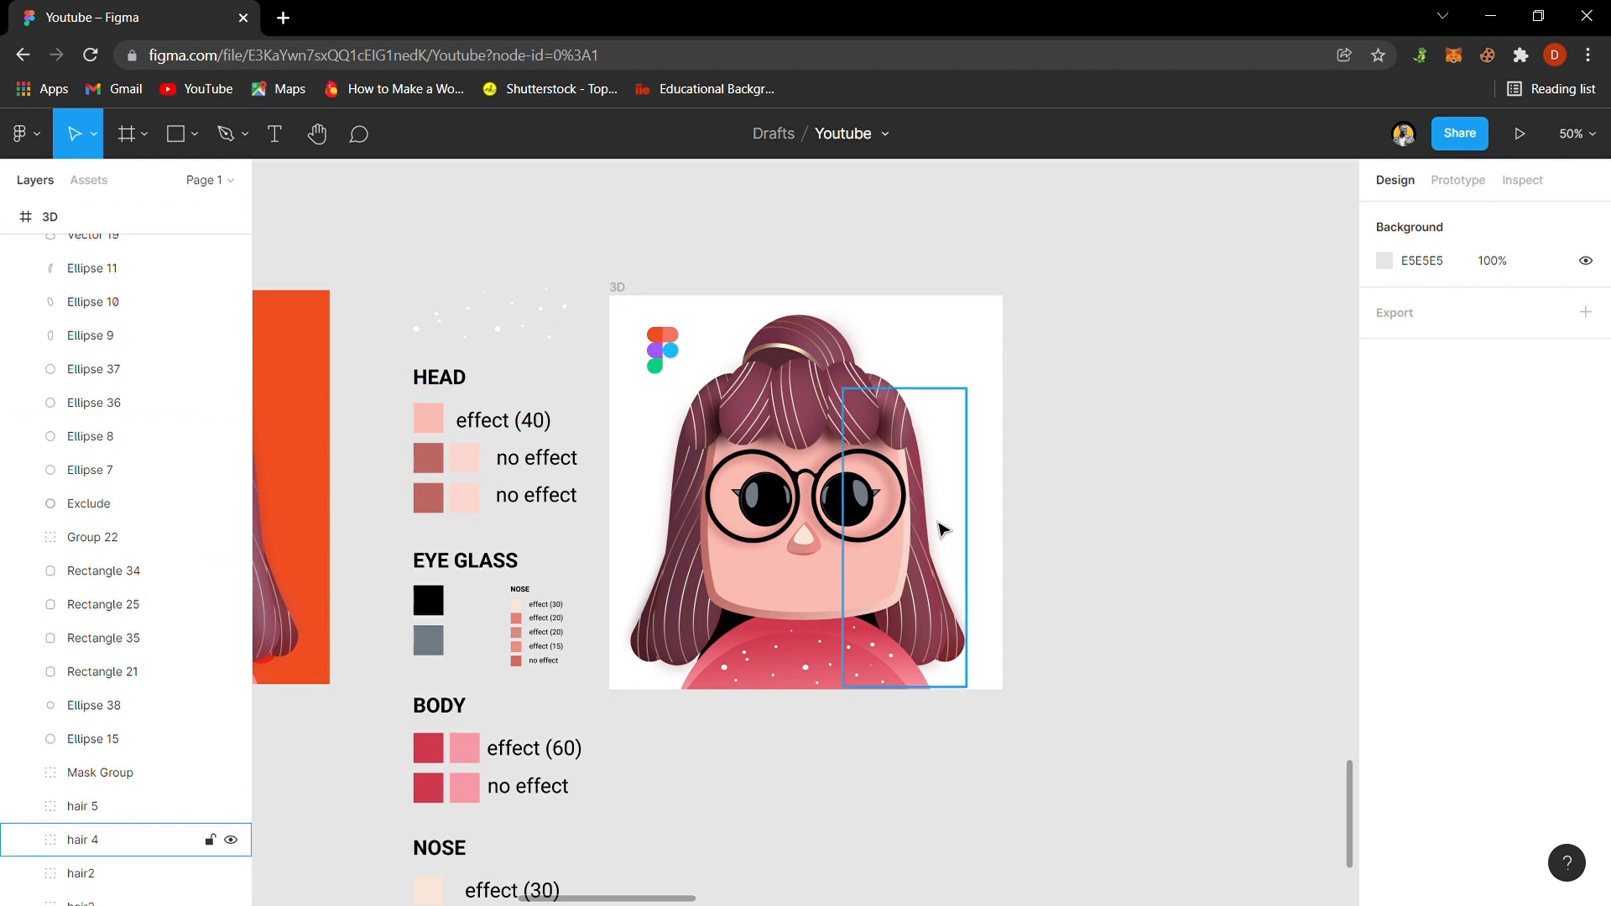
pyautogui.click(898, 593)
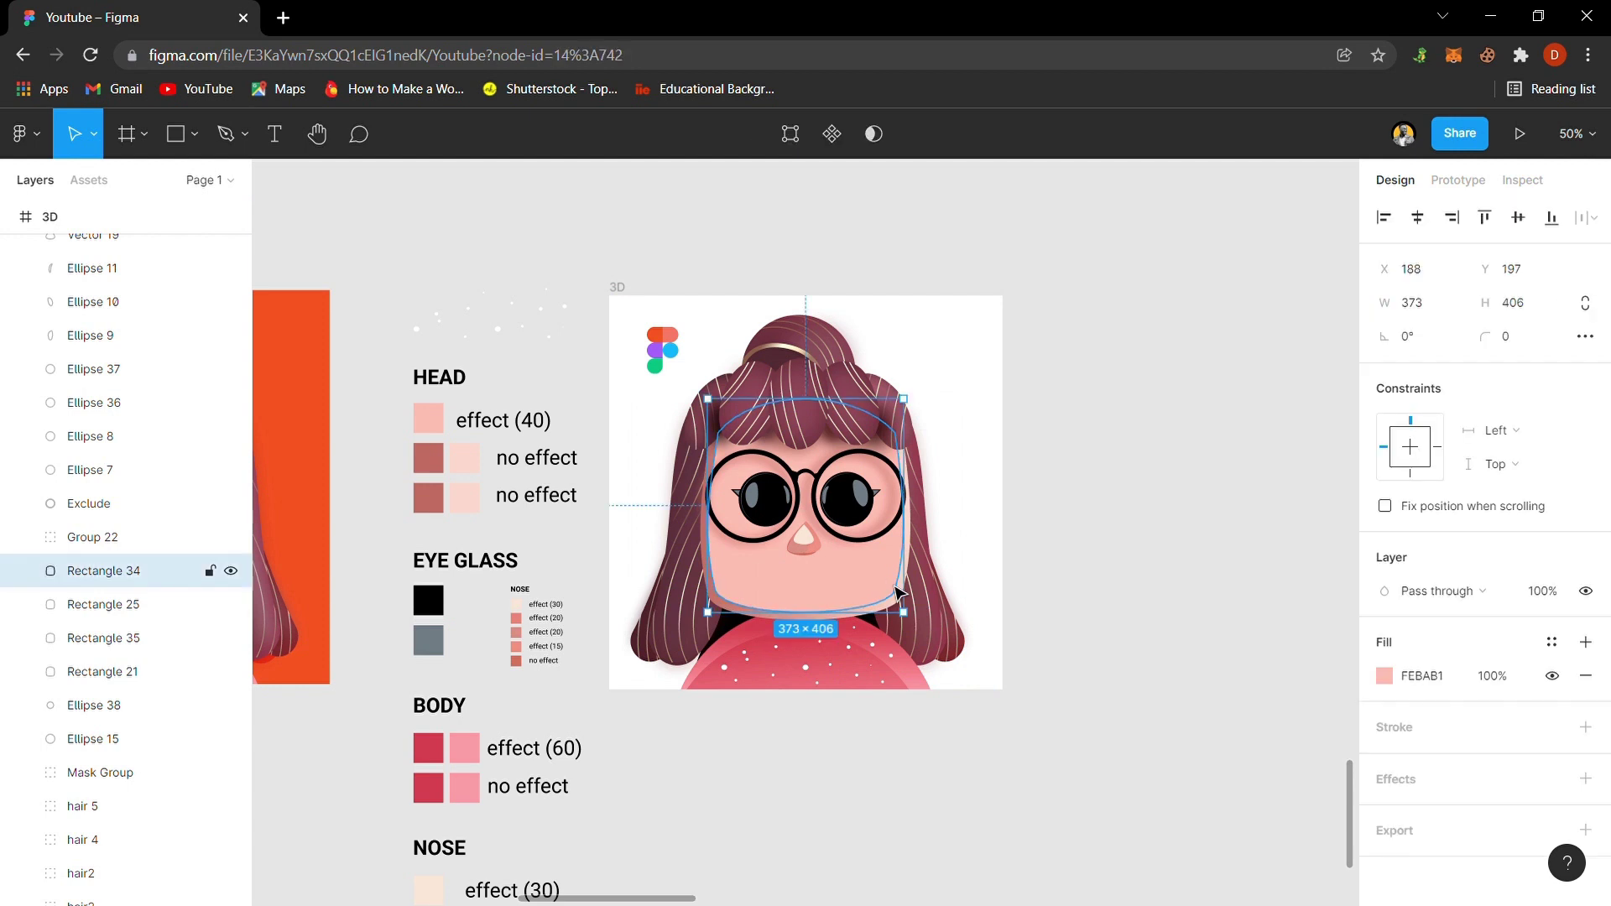
pyautogui.hotkey('shift', '0')
pyautogui.hotkey('shift', '2')
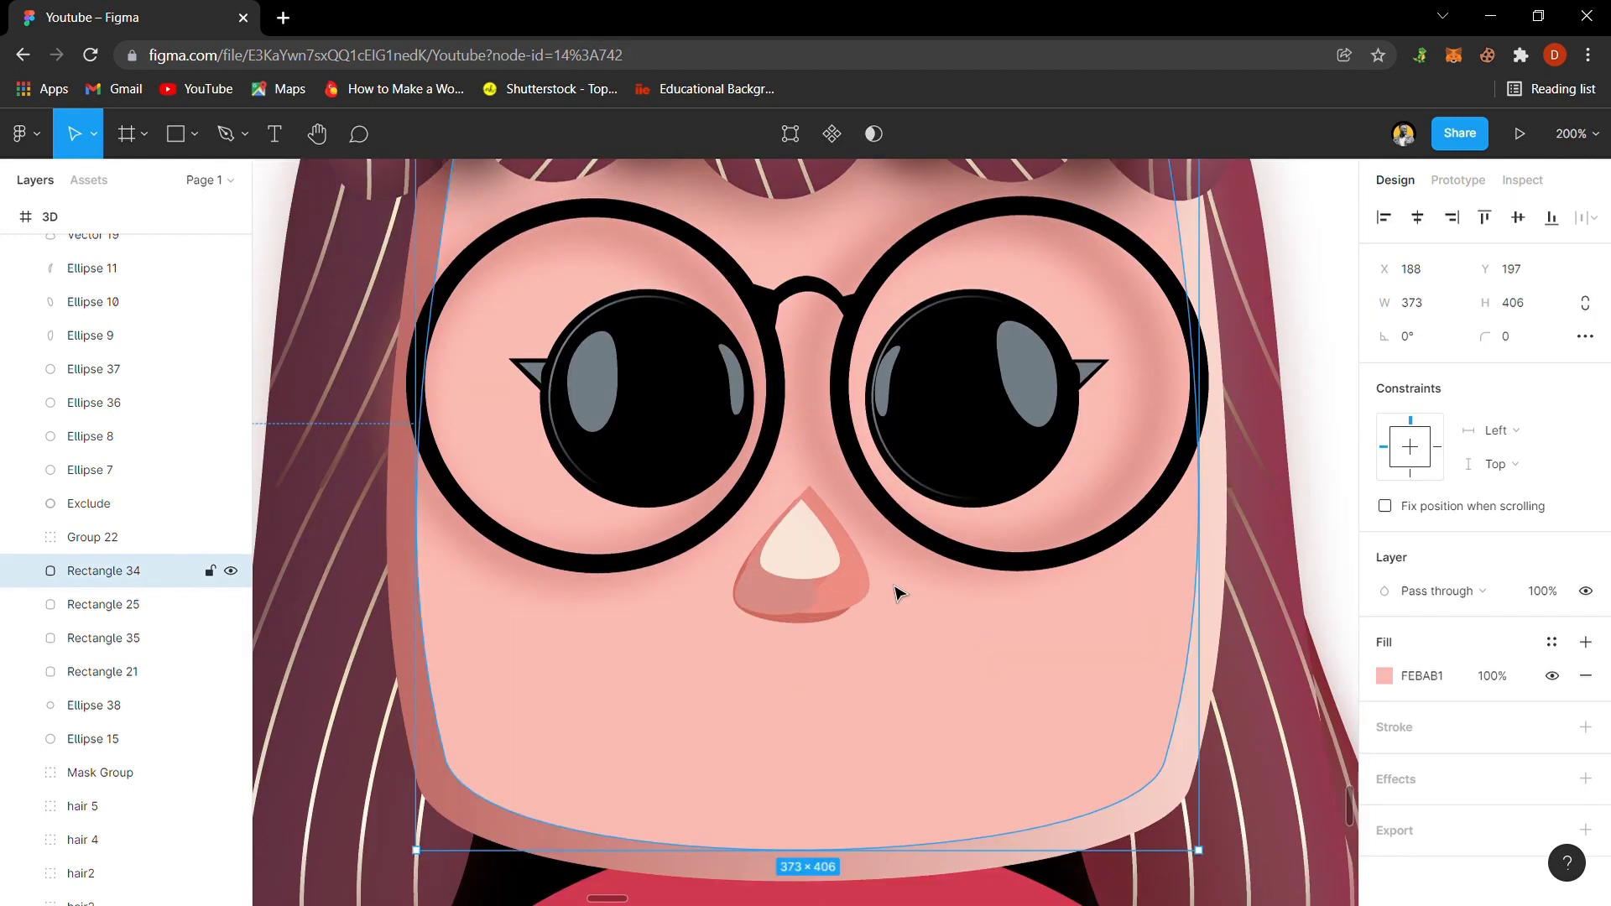
pyautogui.hotkey('shift', '0')
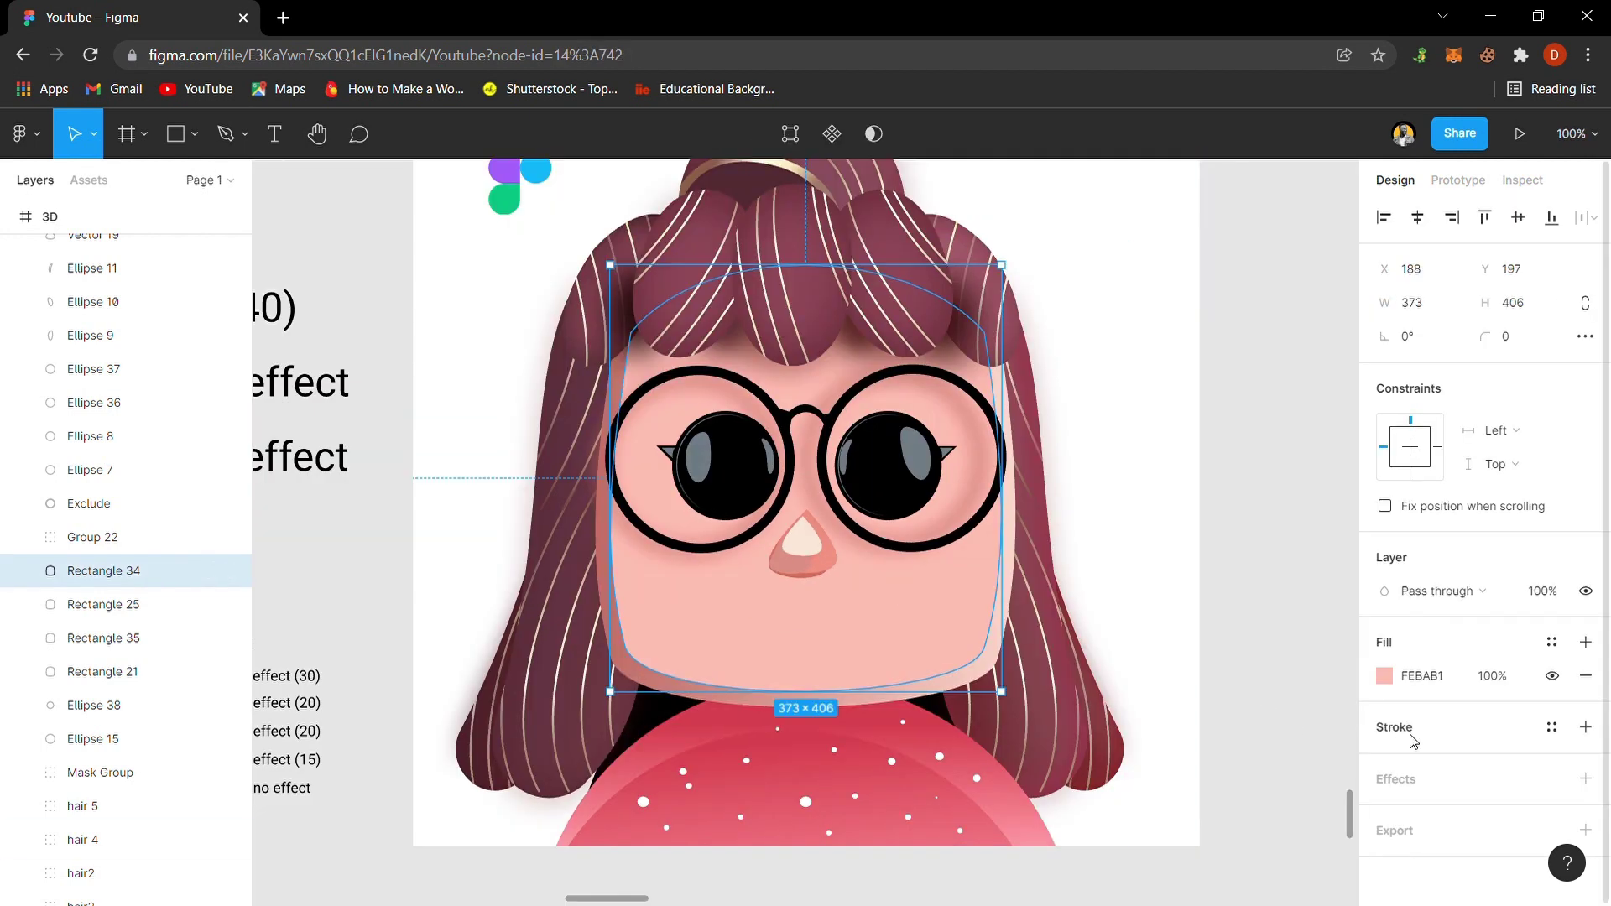
# - Add a Layer blur effect of 40 to the pink face Rectangle 34
pyautogui.click(1434, 789)
pyautogui.click(1455, 812)
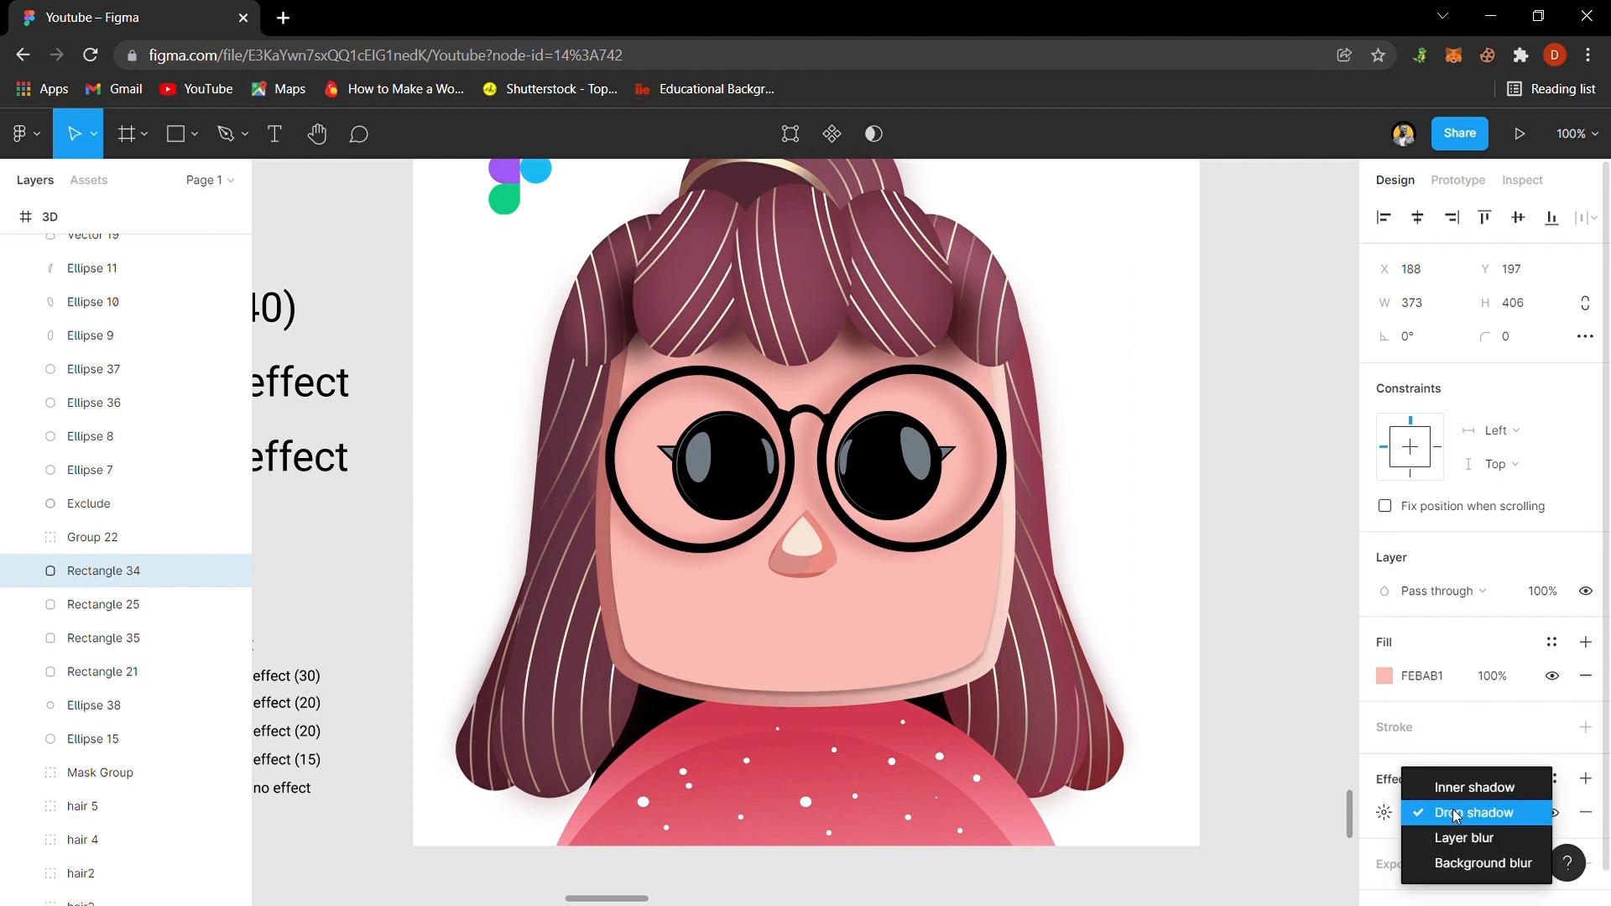
pyautogui.click(1466, 836)
pyautogui.click(1384, 812)
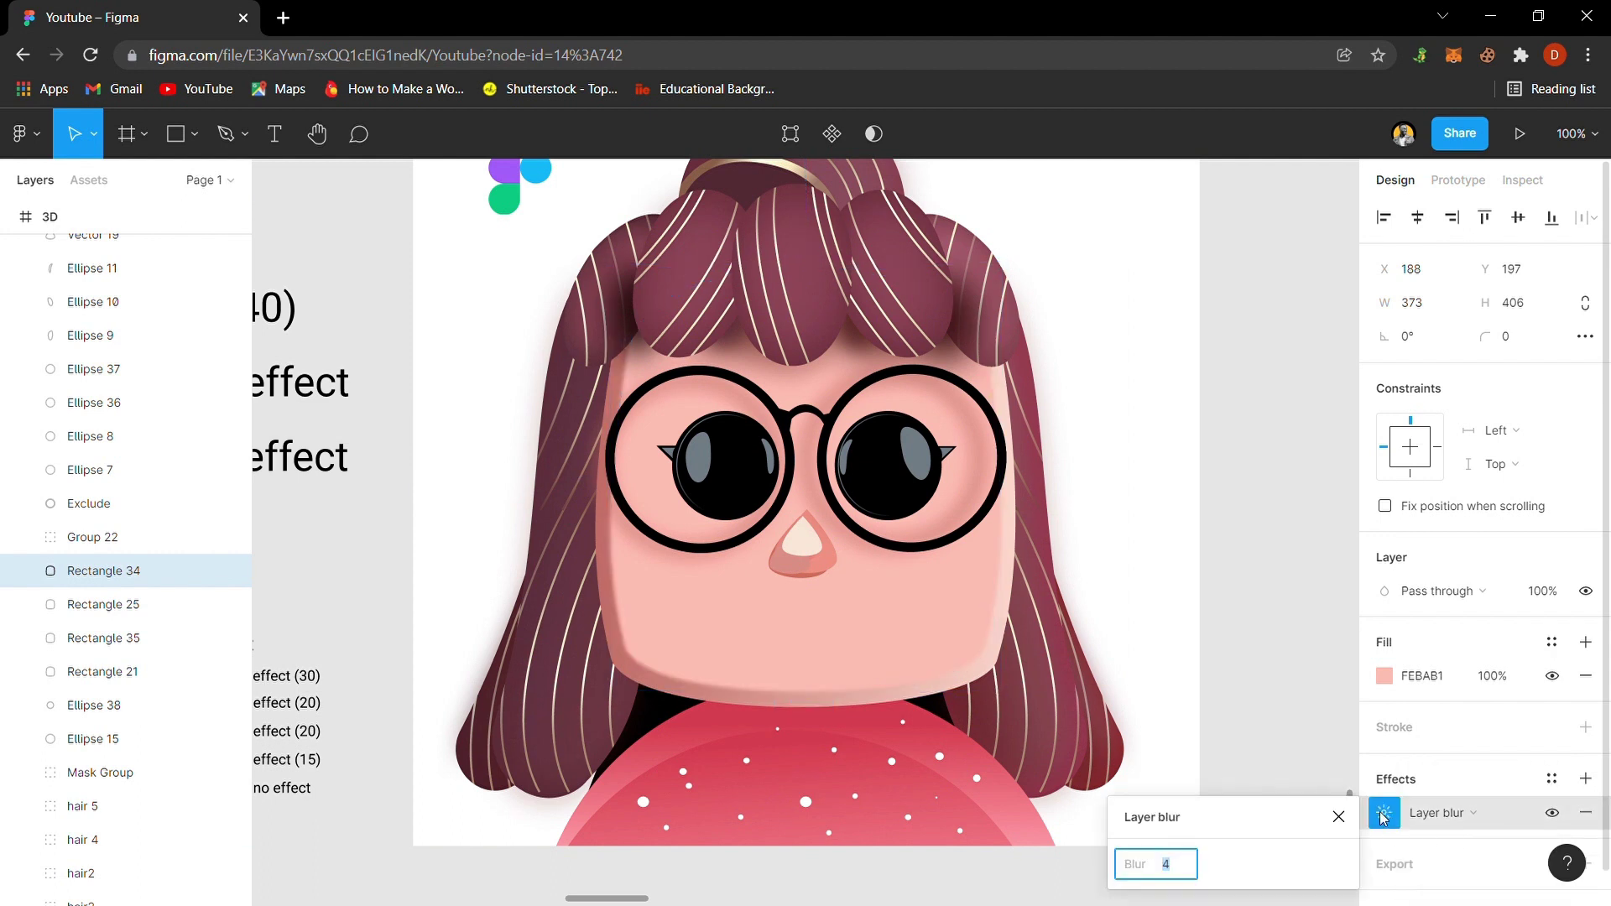
pyautogui.write('0')
pyautogui.press('Return')
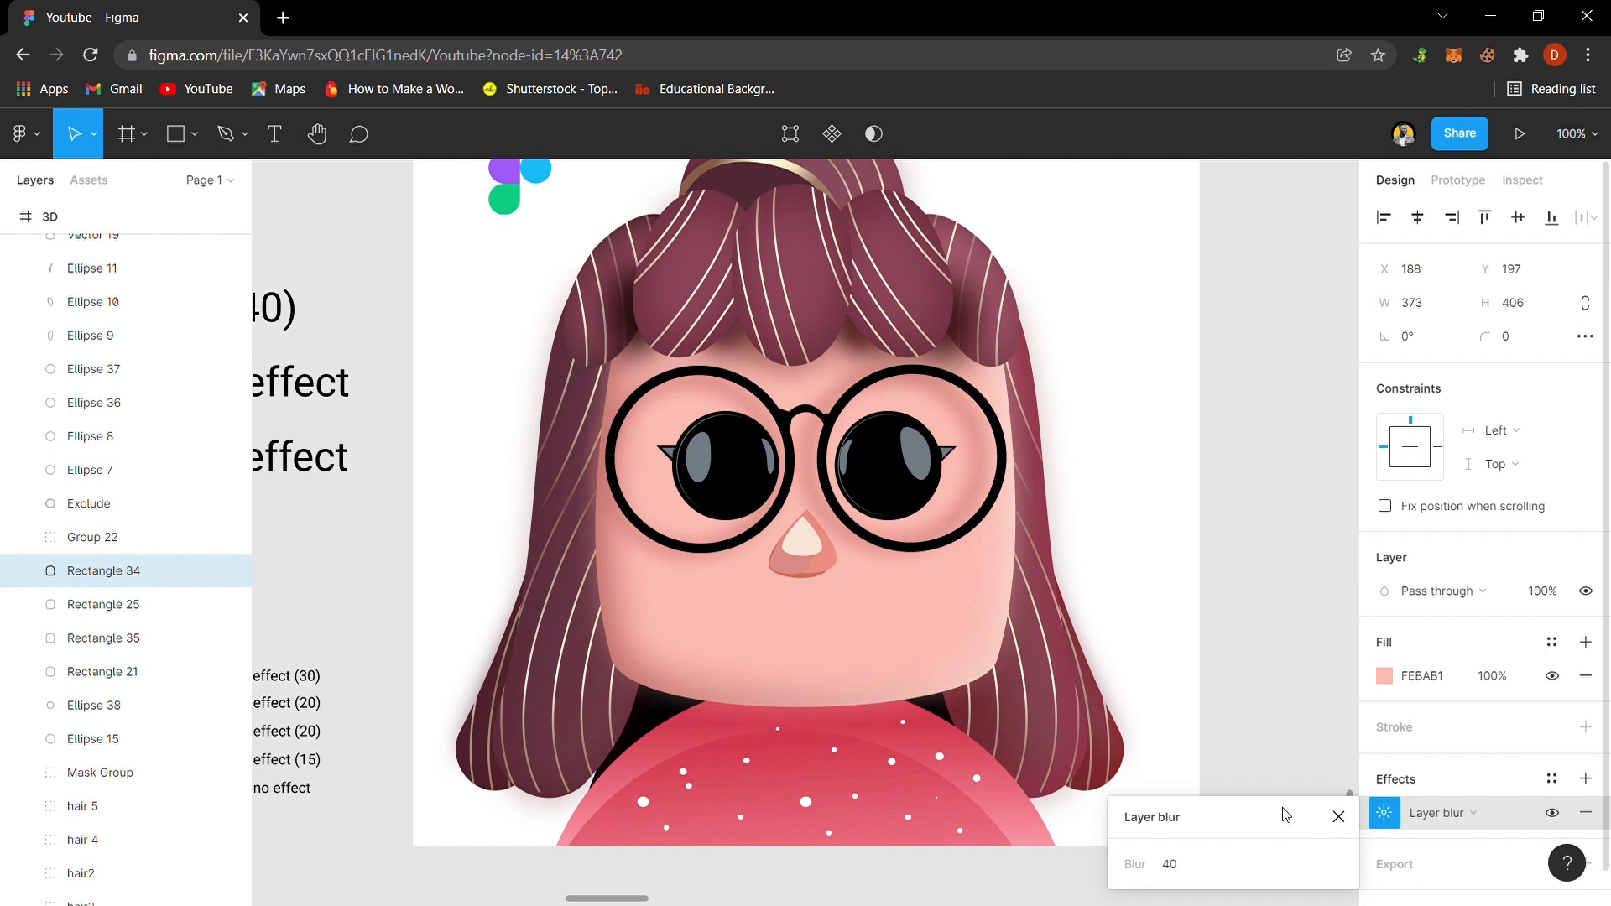
pyautogui.click(1268, 641)
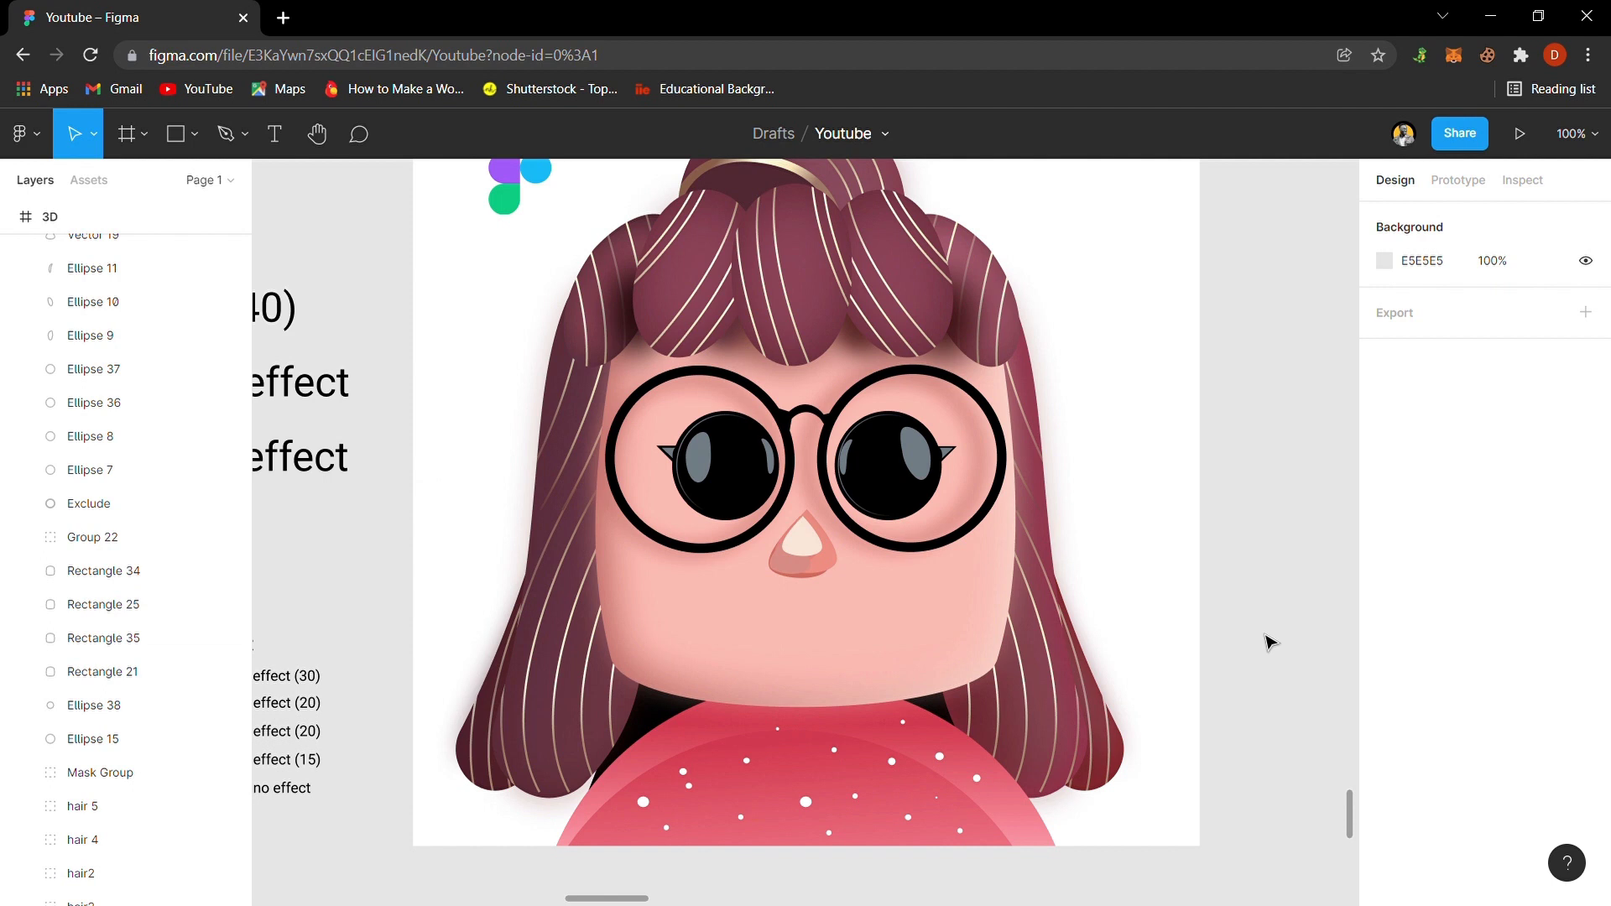
# - Preview the face's layer blur at 100% by selecting and deselecting the face
pyautogui.press('-')
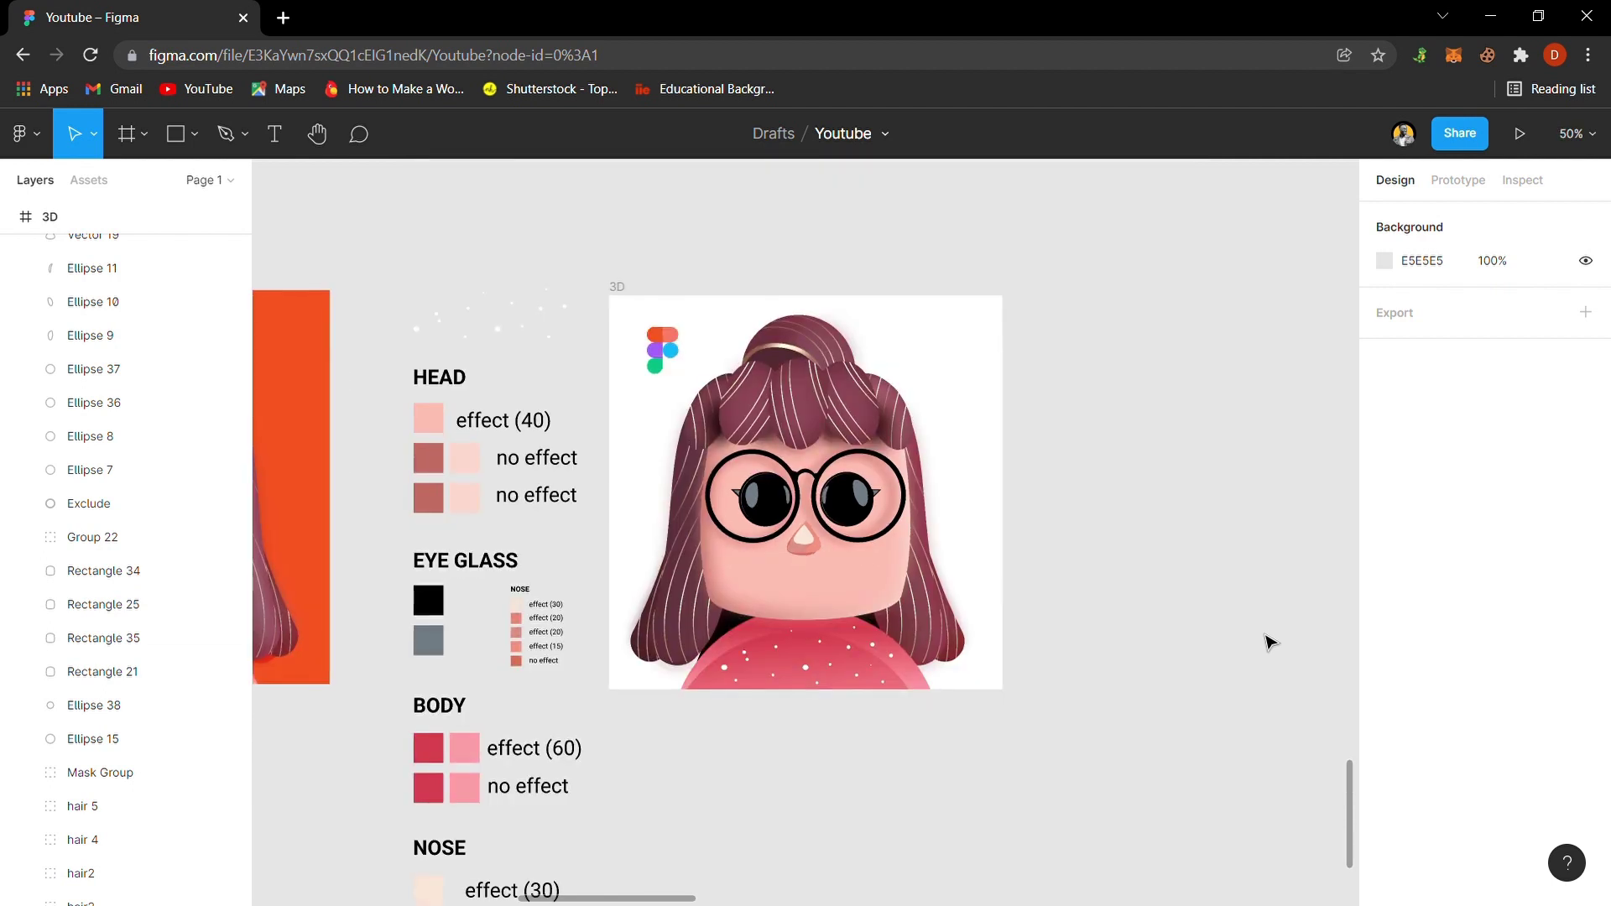
pyautogui.hotkey('shift', '0')
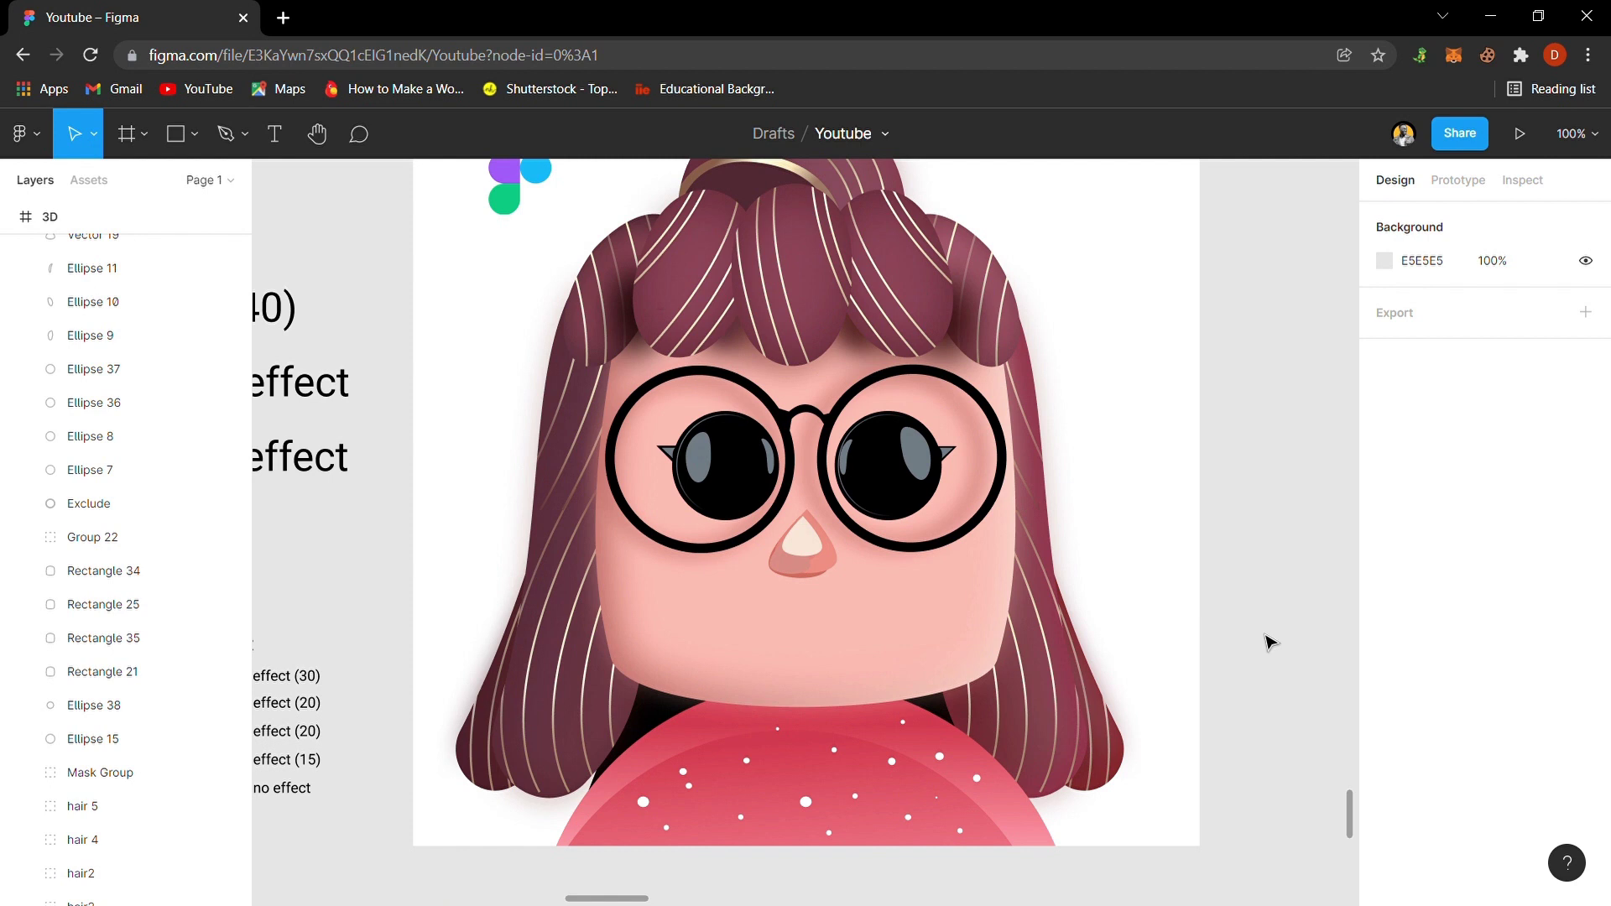
pyautogui.press('Tab')
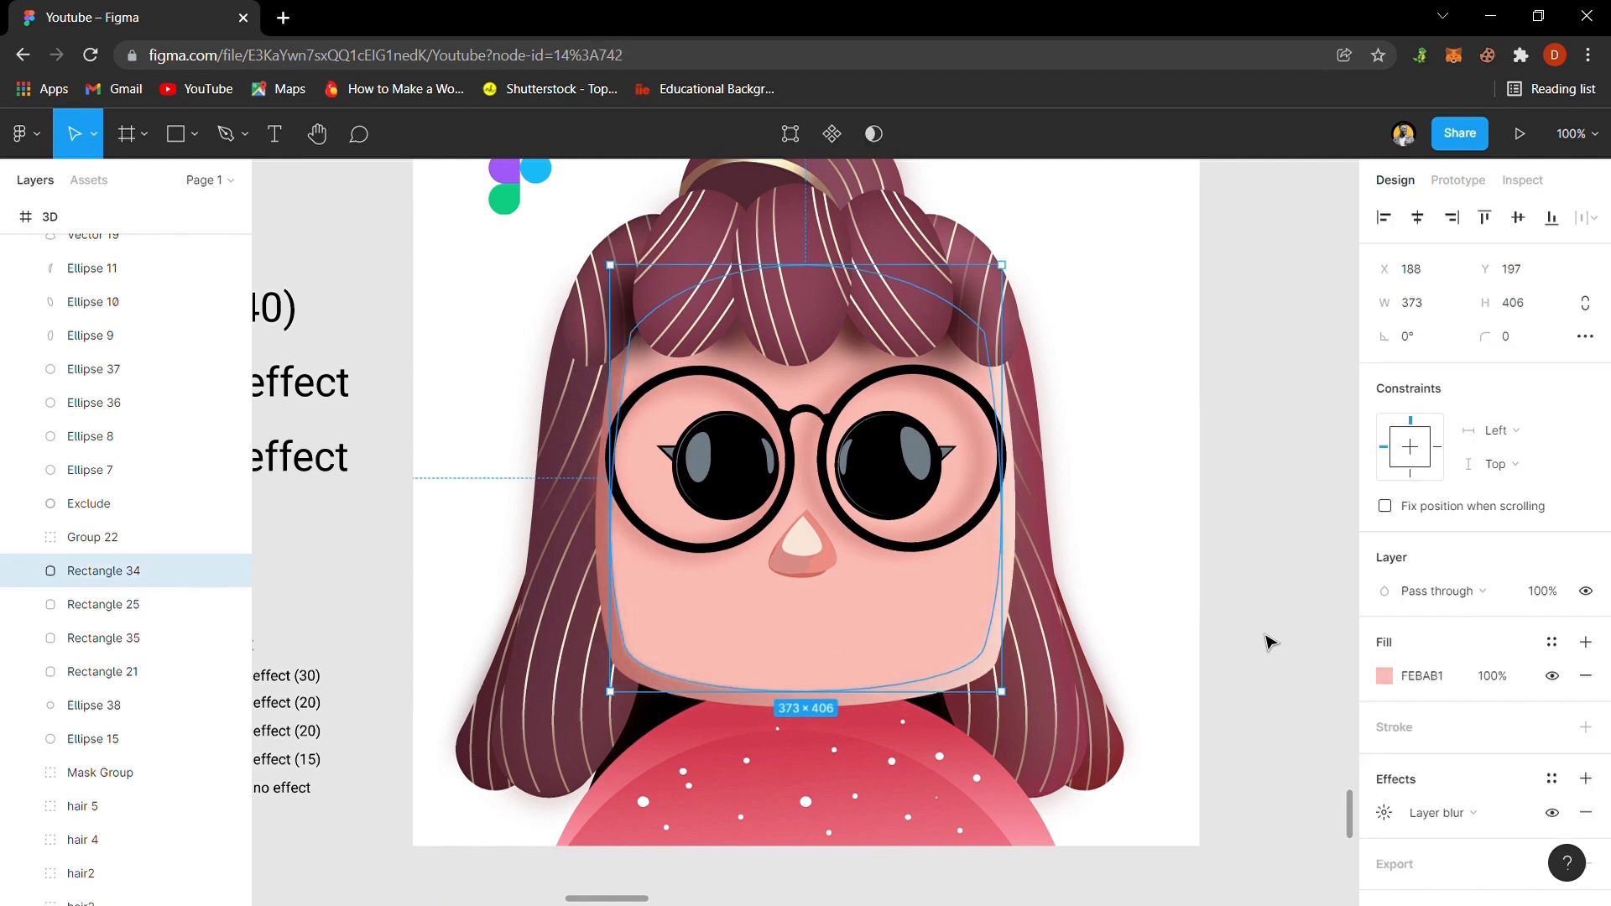
pyautogui.press('Escape')
pyautogui.press('Tab')
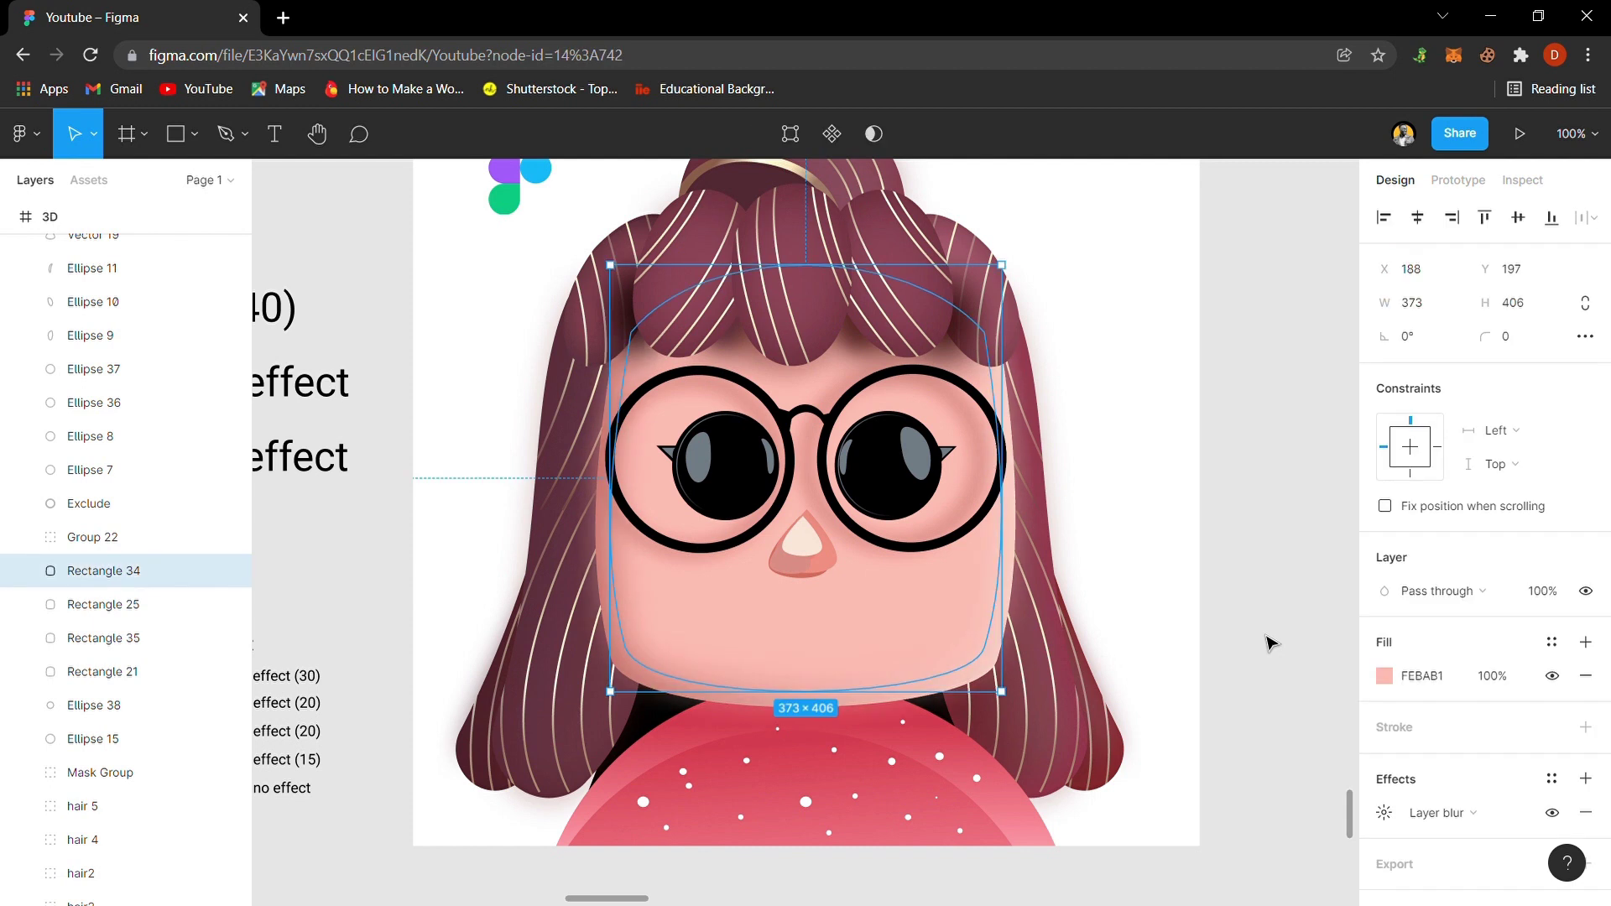
pyautogui.press('Escape')
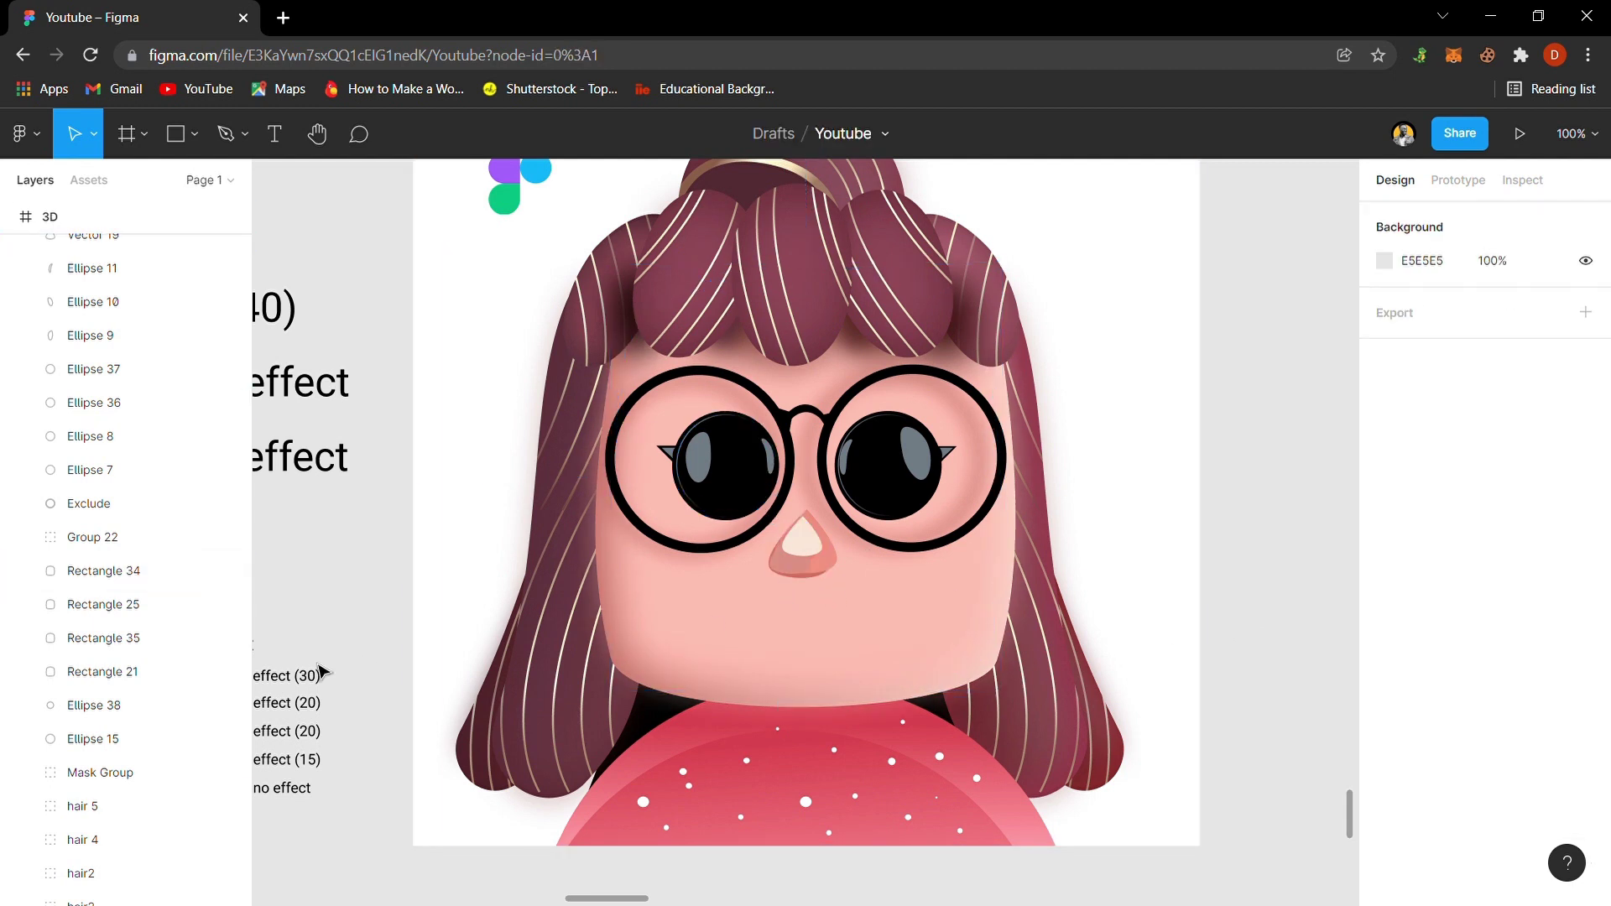
# - Move the NOSE colour legend just left of the character's face
pyautogui.press('-')
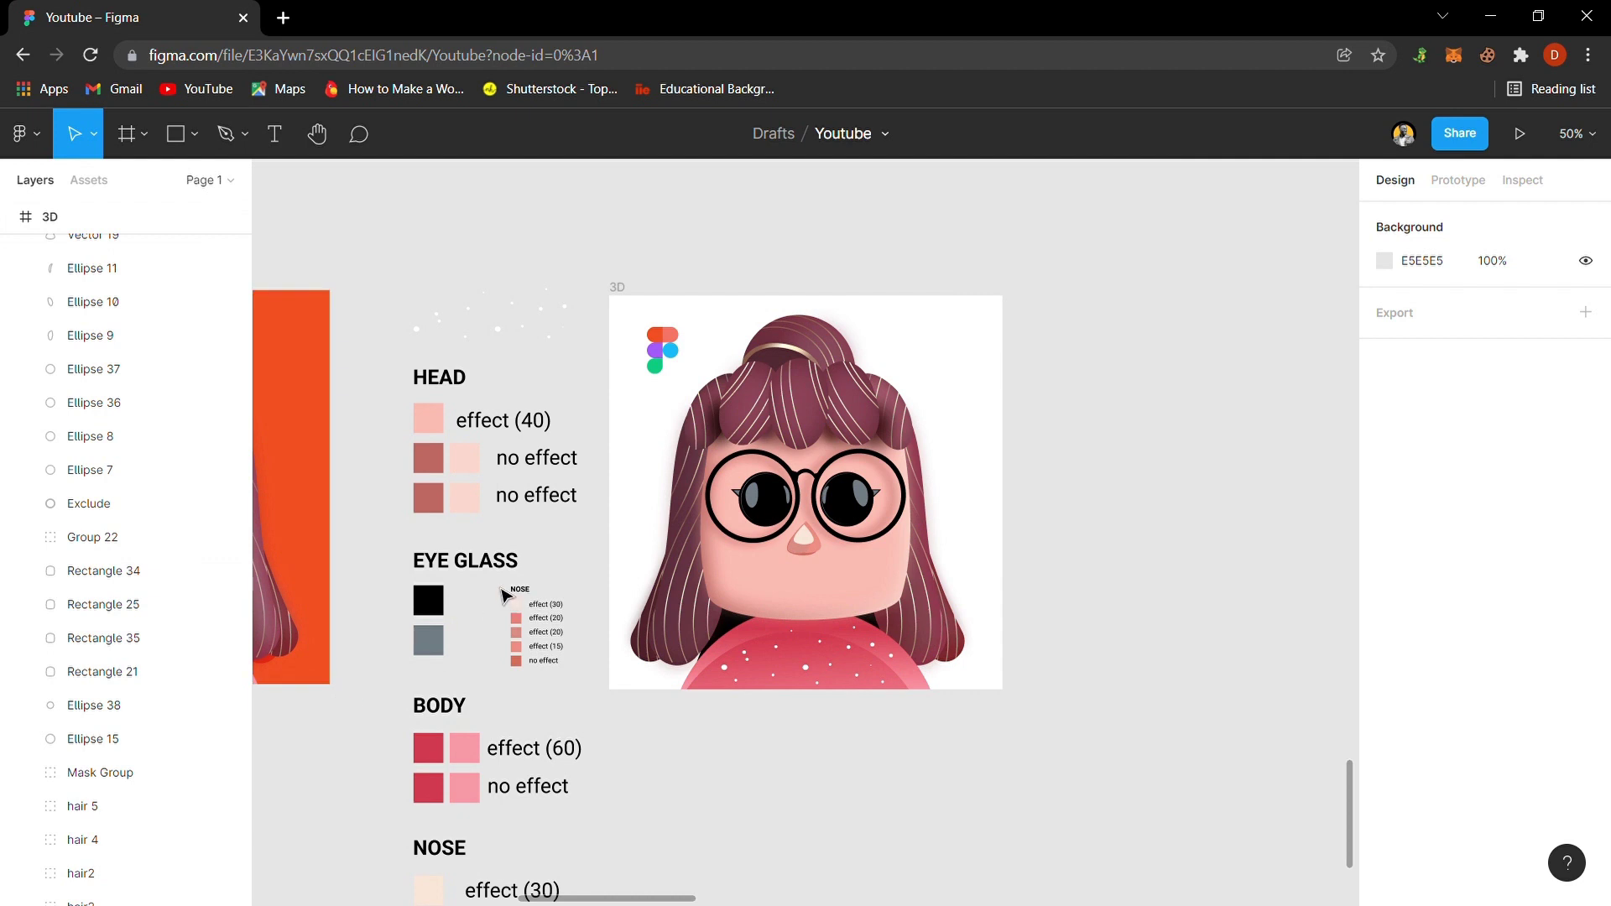
pyautogui.moveTo(503, 592); pyautogui.dragTo(612, 573)
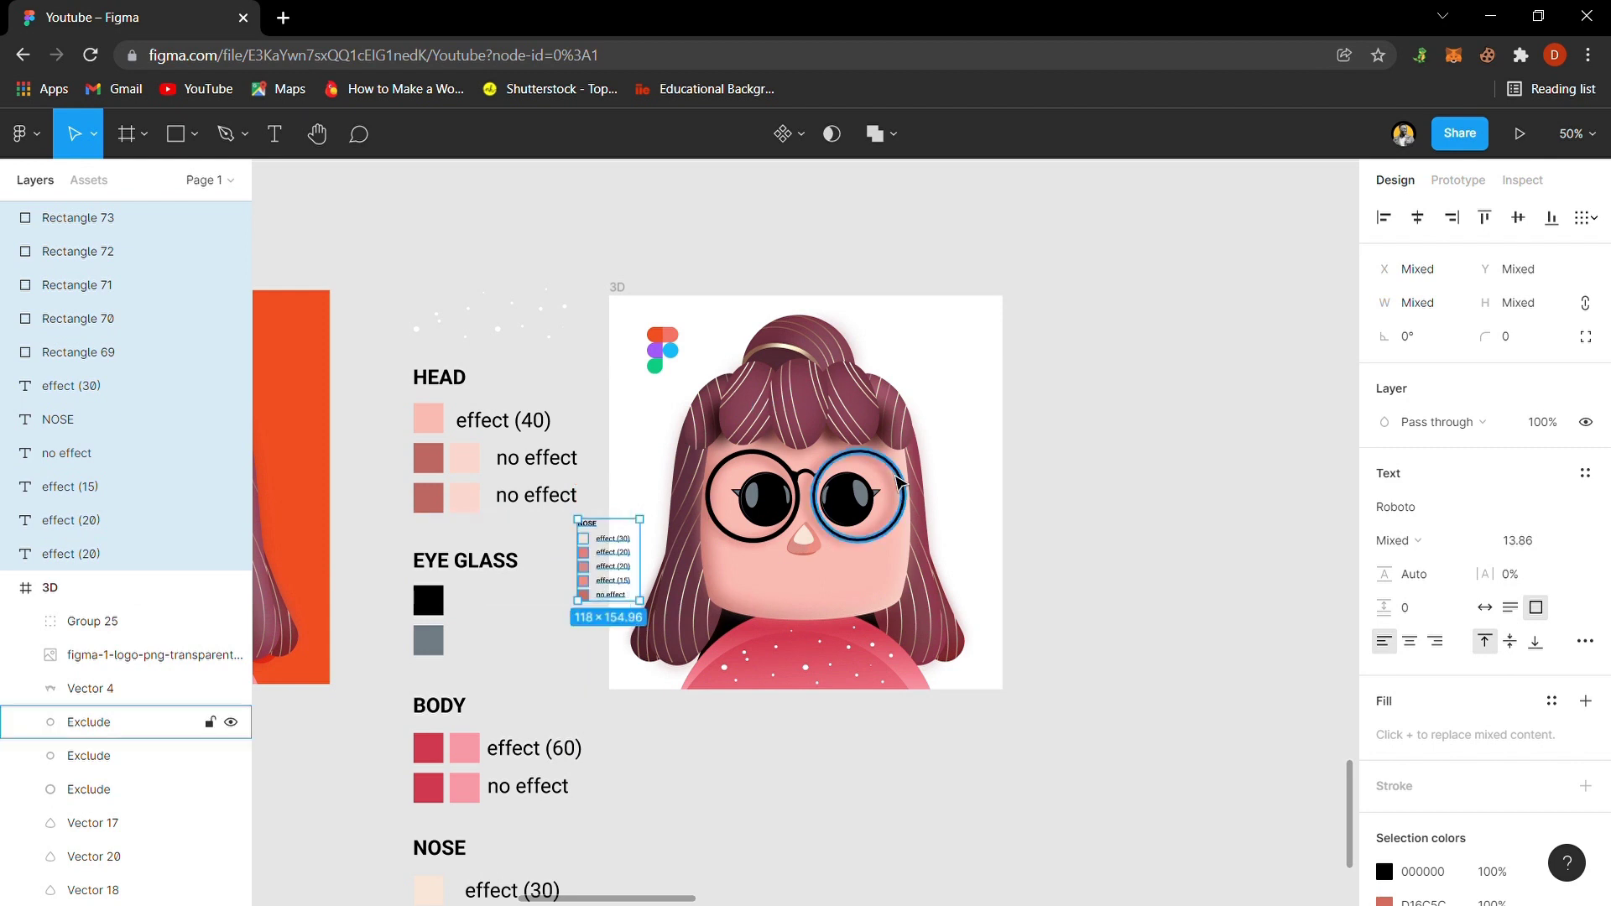
pyautogui.hotkey('shift', '0')
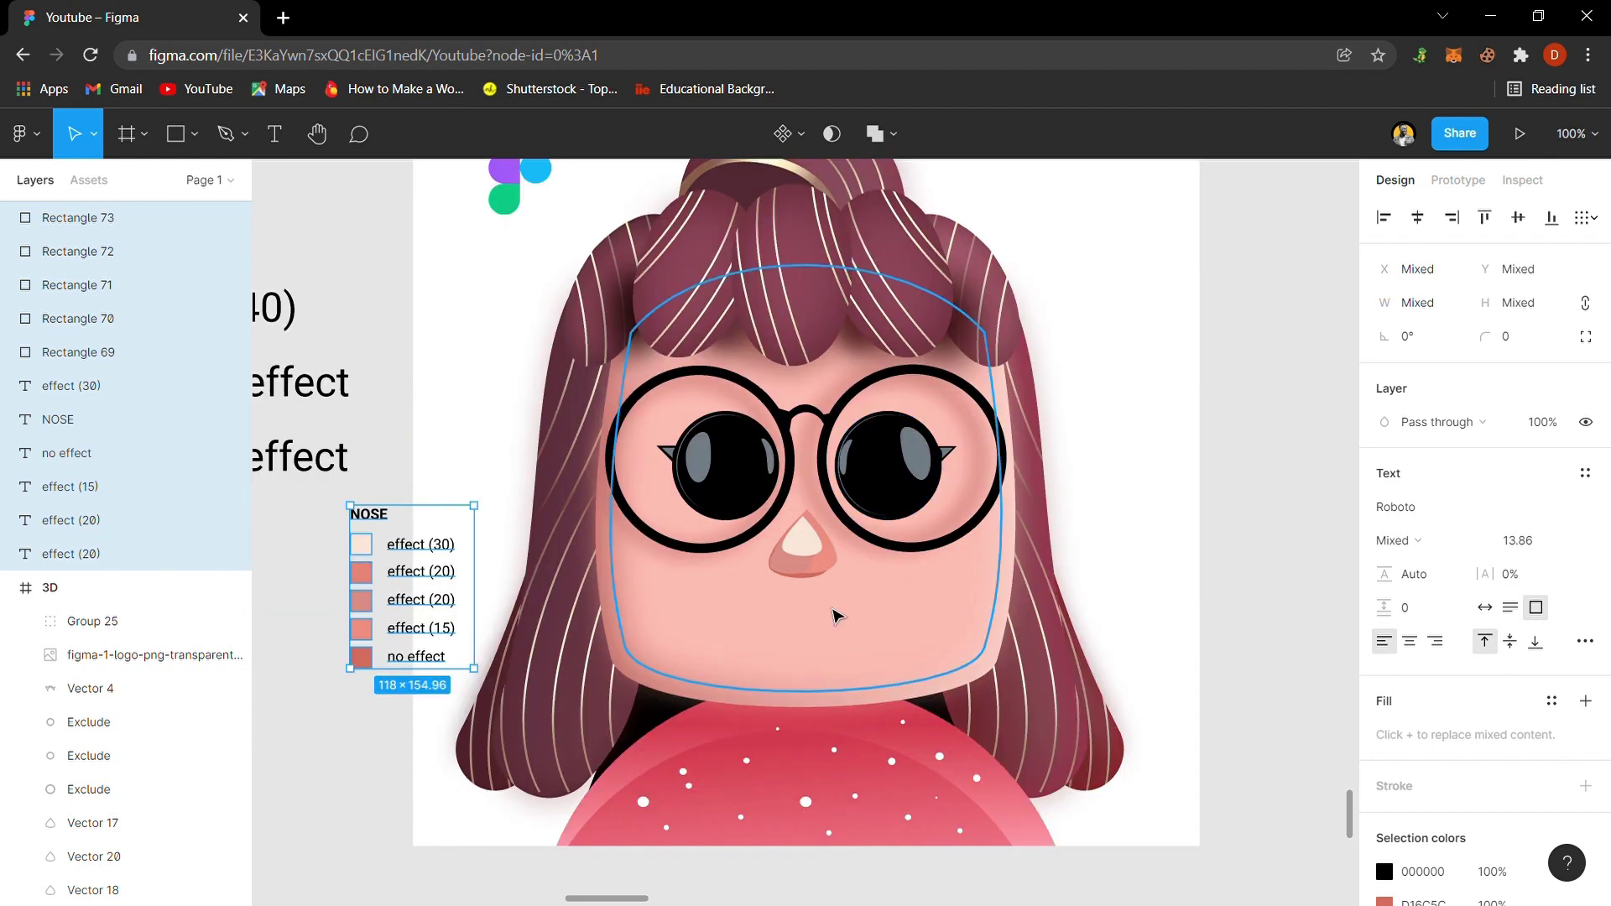
pyautogui.press('Escape')
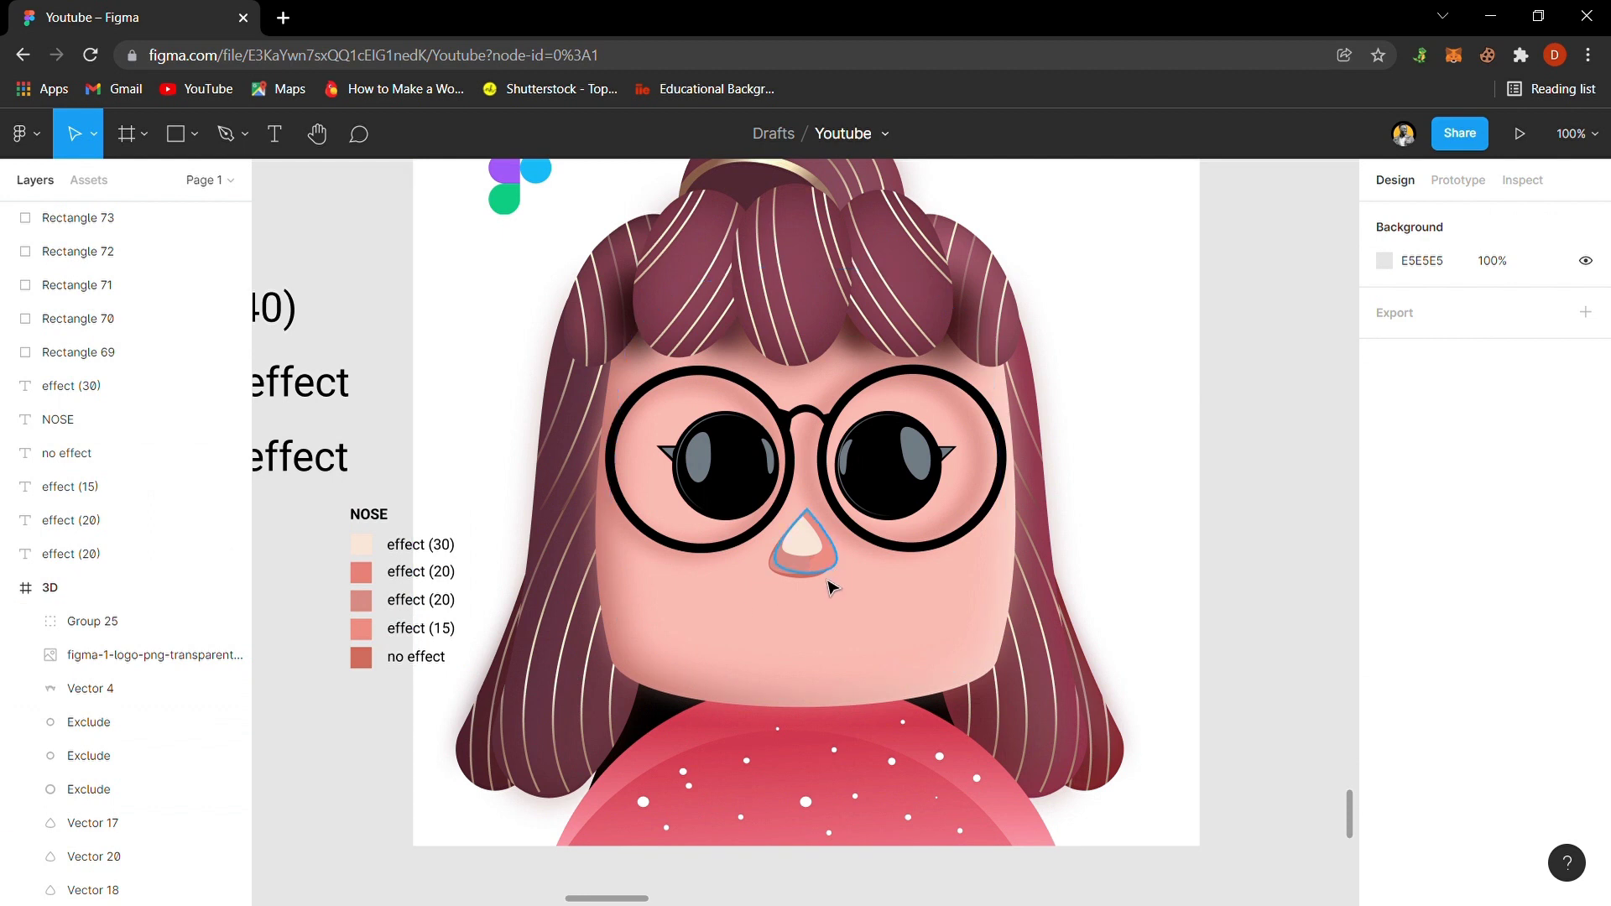
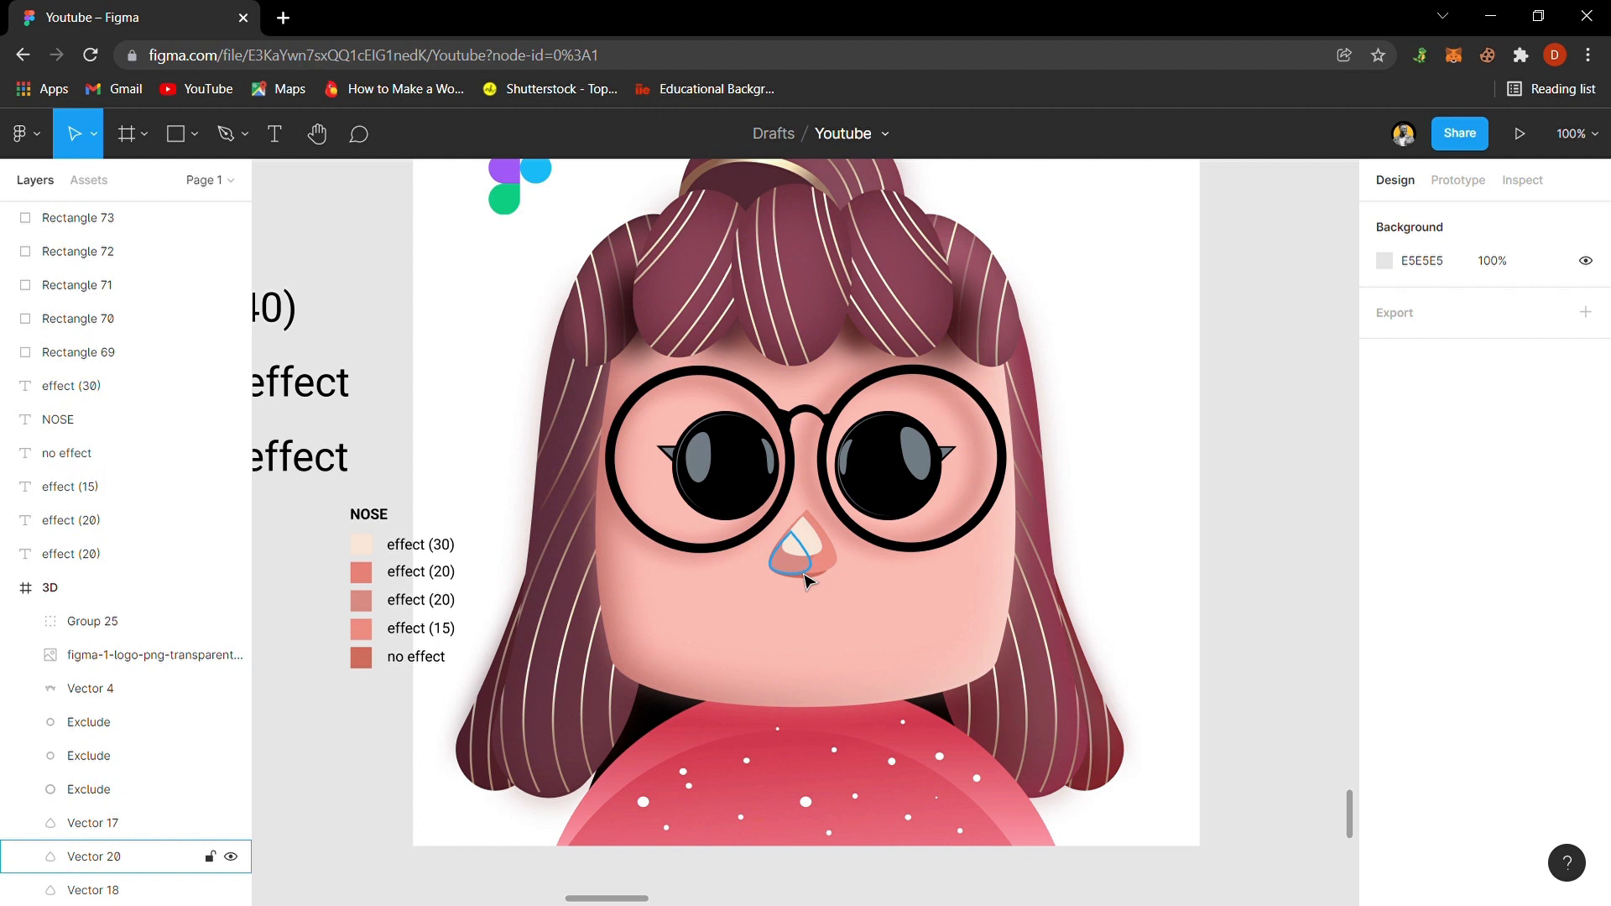
# - Give the main nose shape (Vector 10) a Layer blur of 15
pyautogui.click(829, 577)
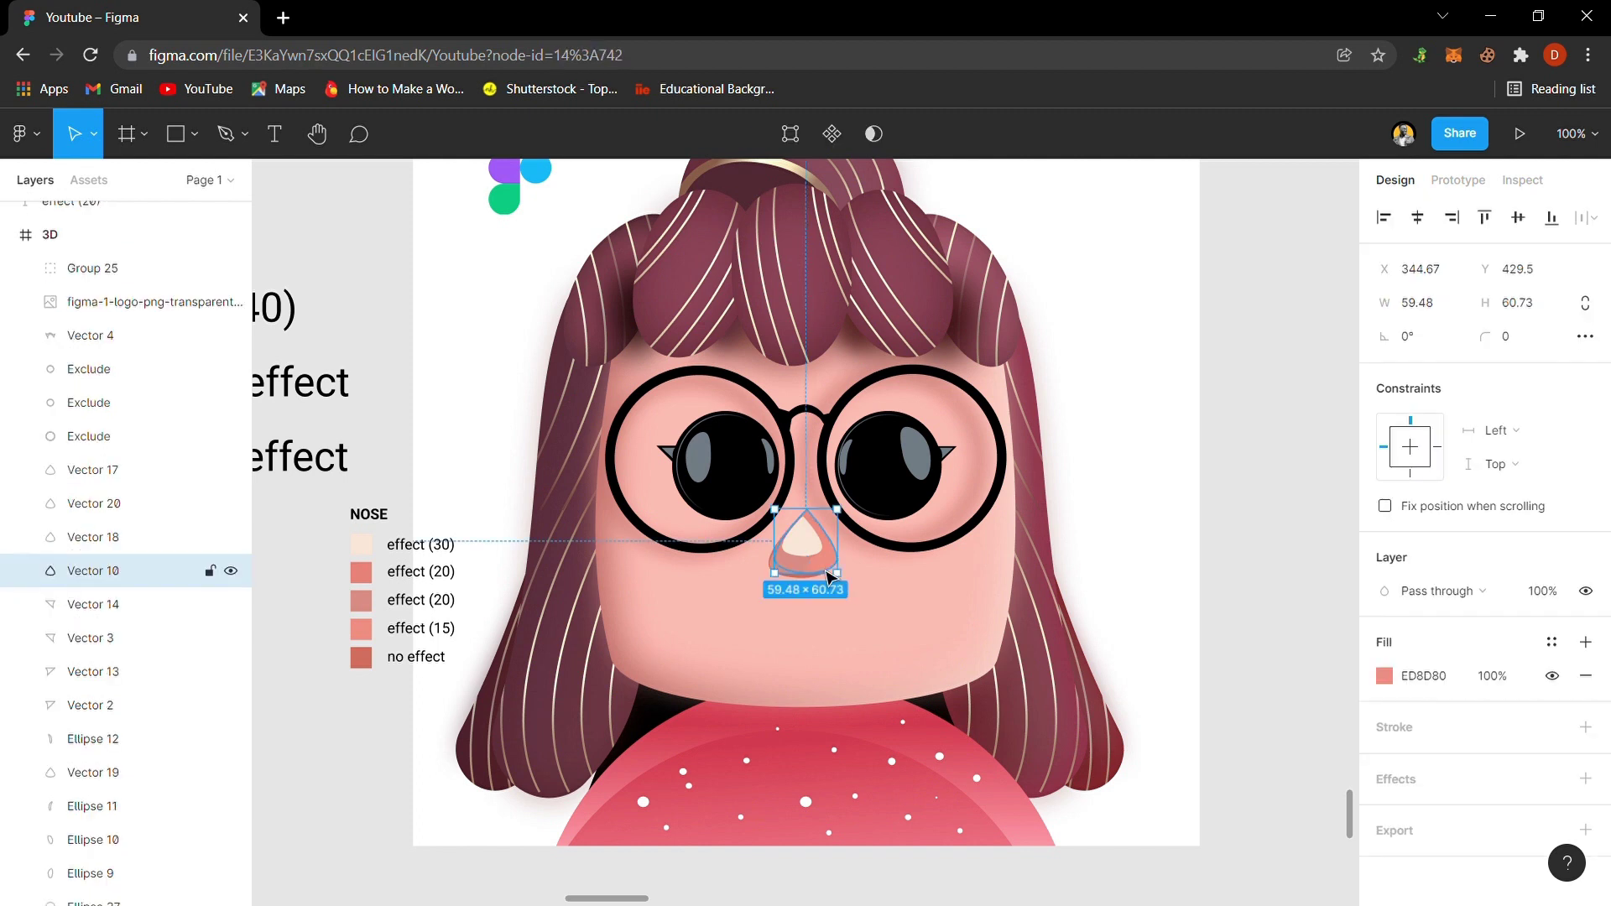
pyautogui.click(1453, 779)
pyautogui.click(1450, 812)
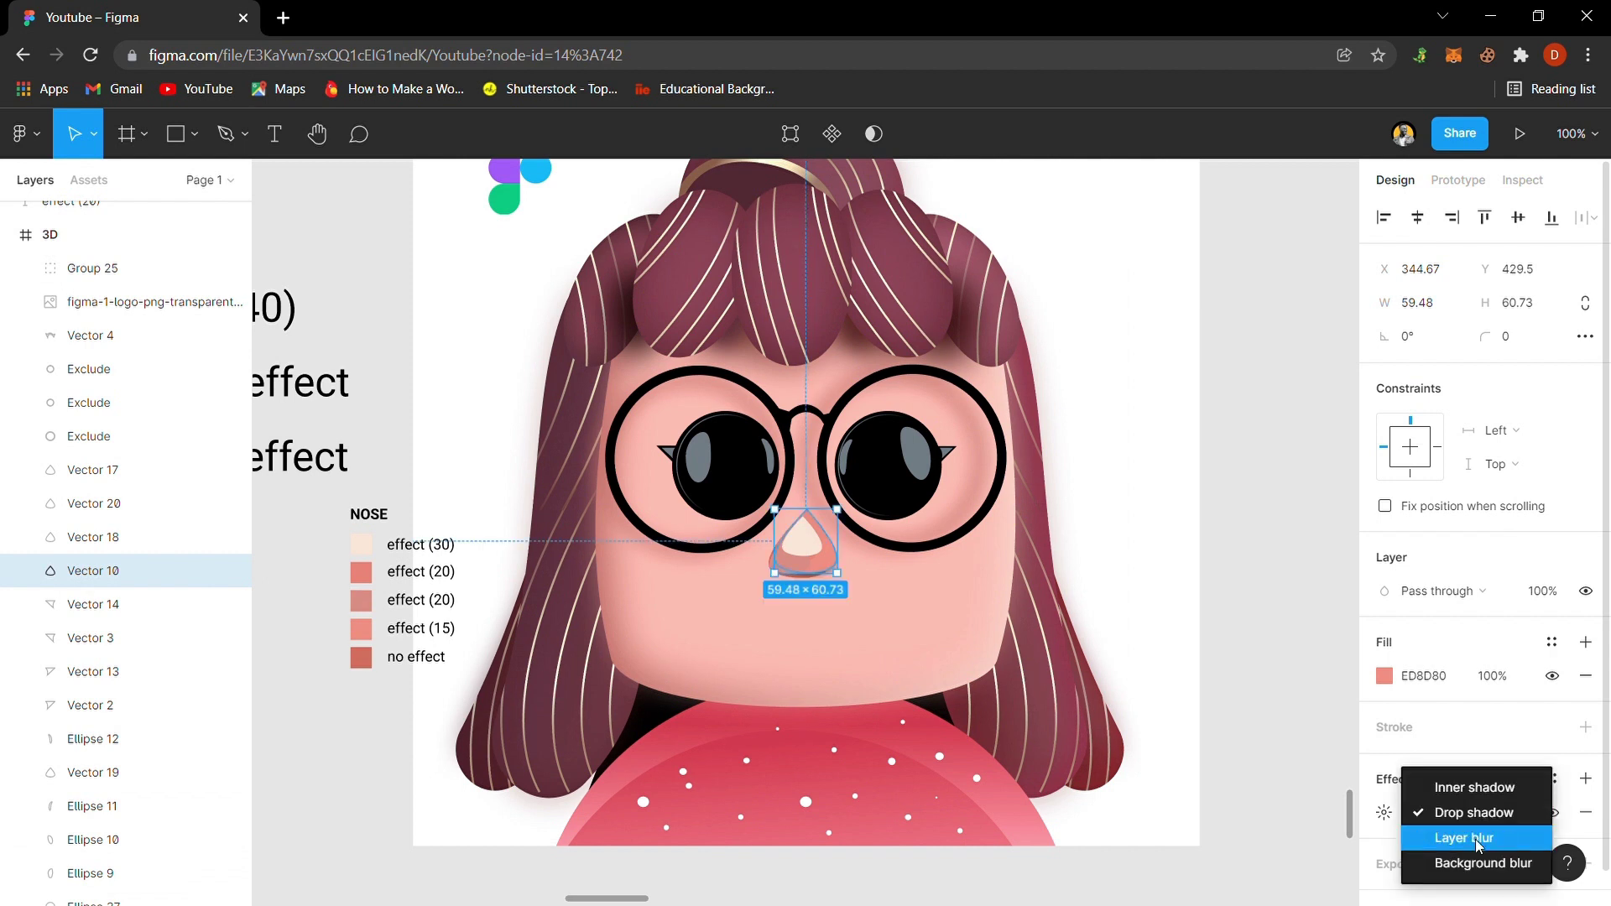
pyautogui.click(1461, 833)
pyautogui.click(1384, 813)
pyautogui.write('1')
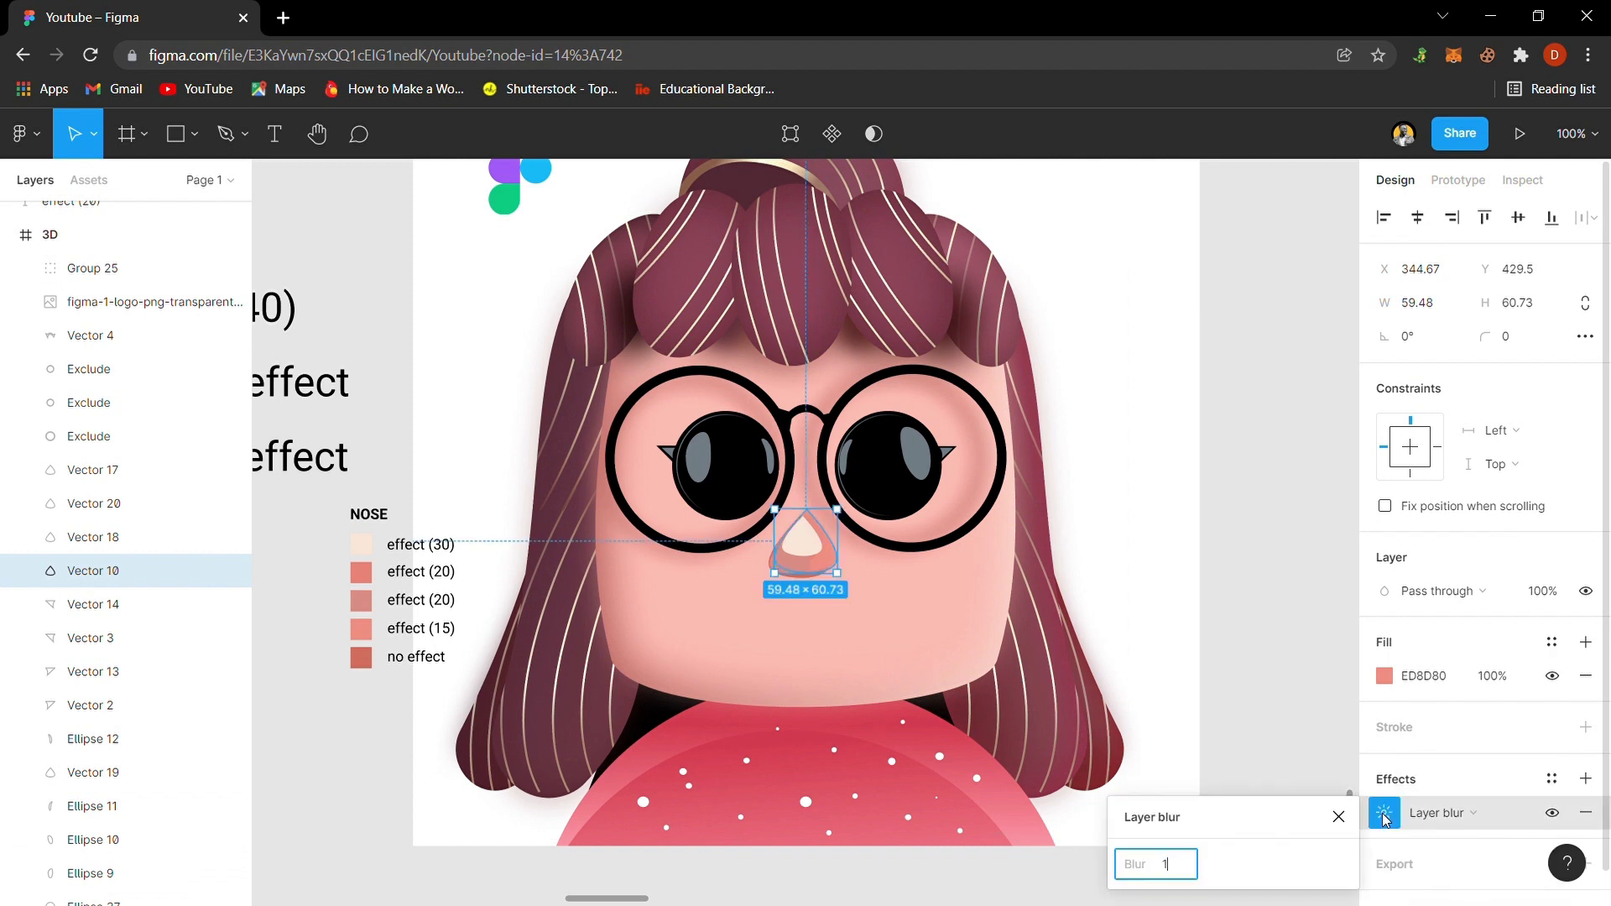
pyautogui.write('5')
pyautogui.press('Return')
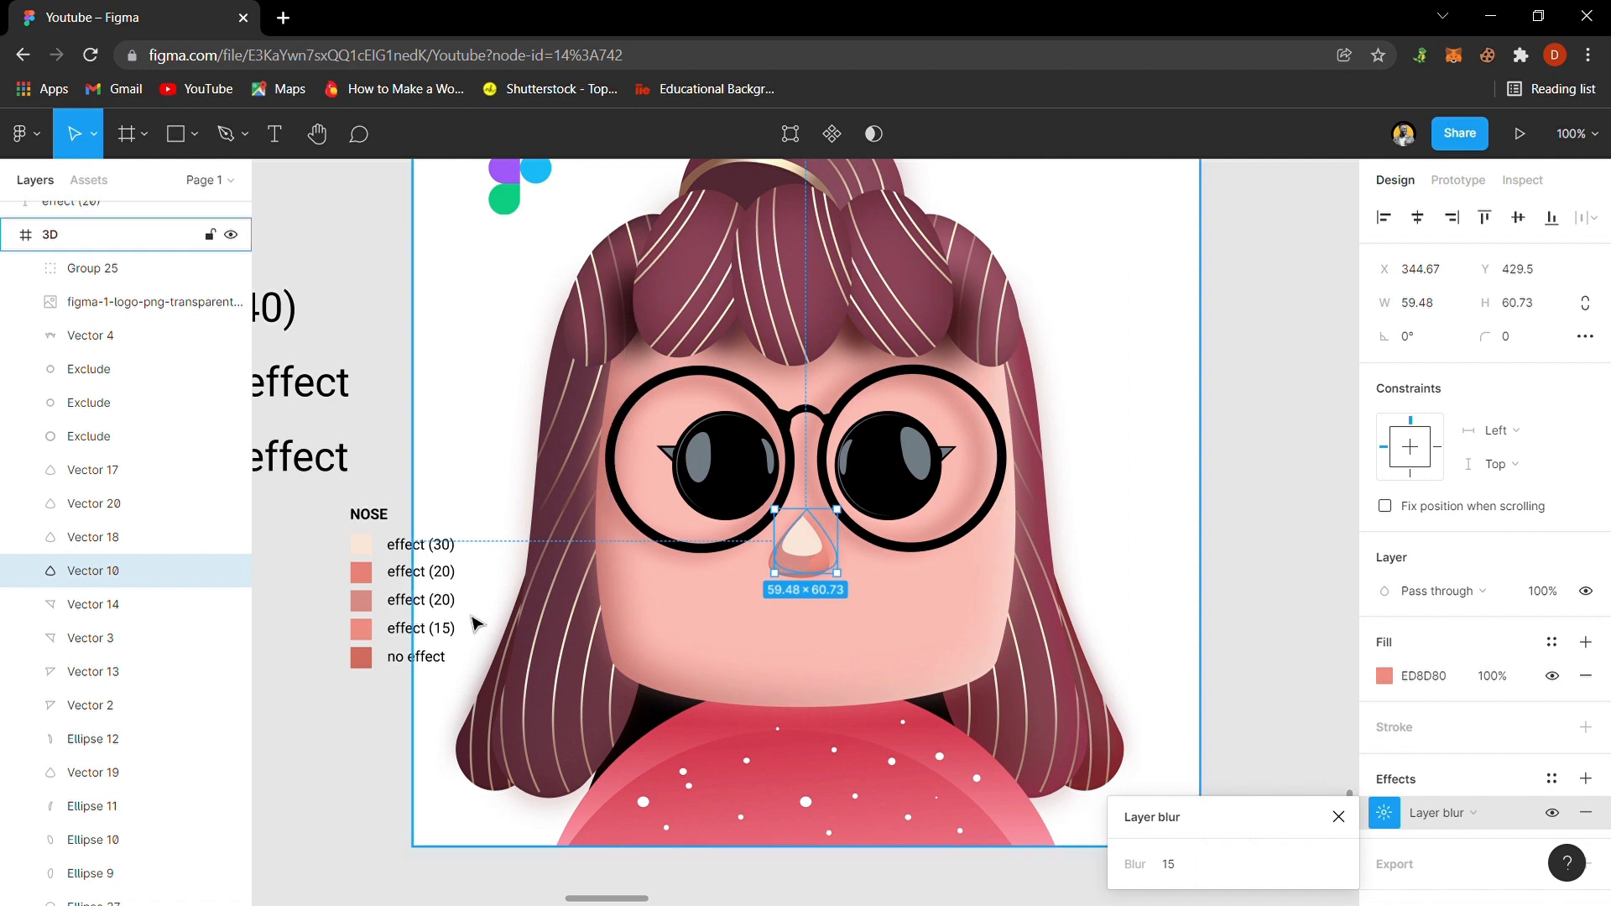
pyautogui.click(814, 562)
# - Give the lower nose shape (Vector 20) a Layer blur of 20
pyautogui.click(803, 573)
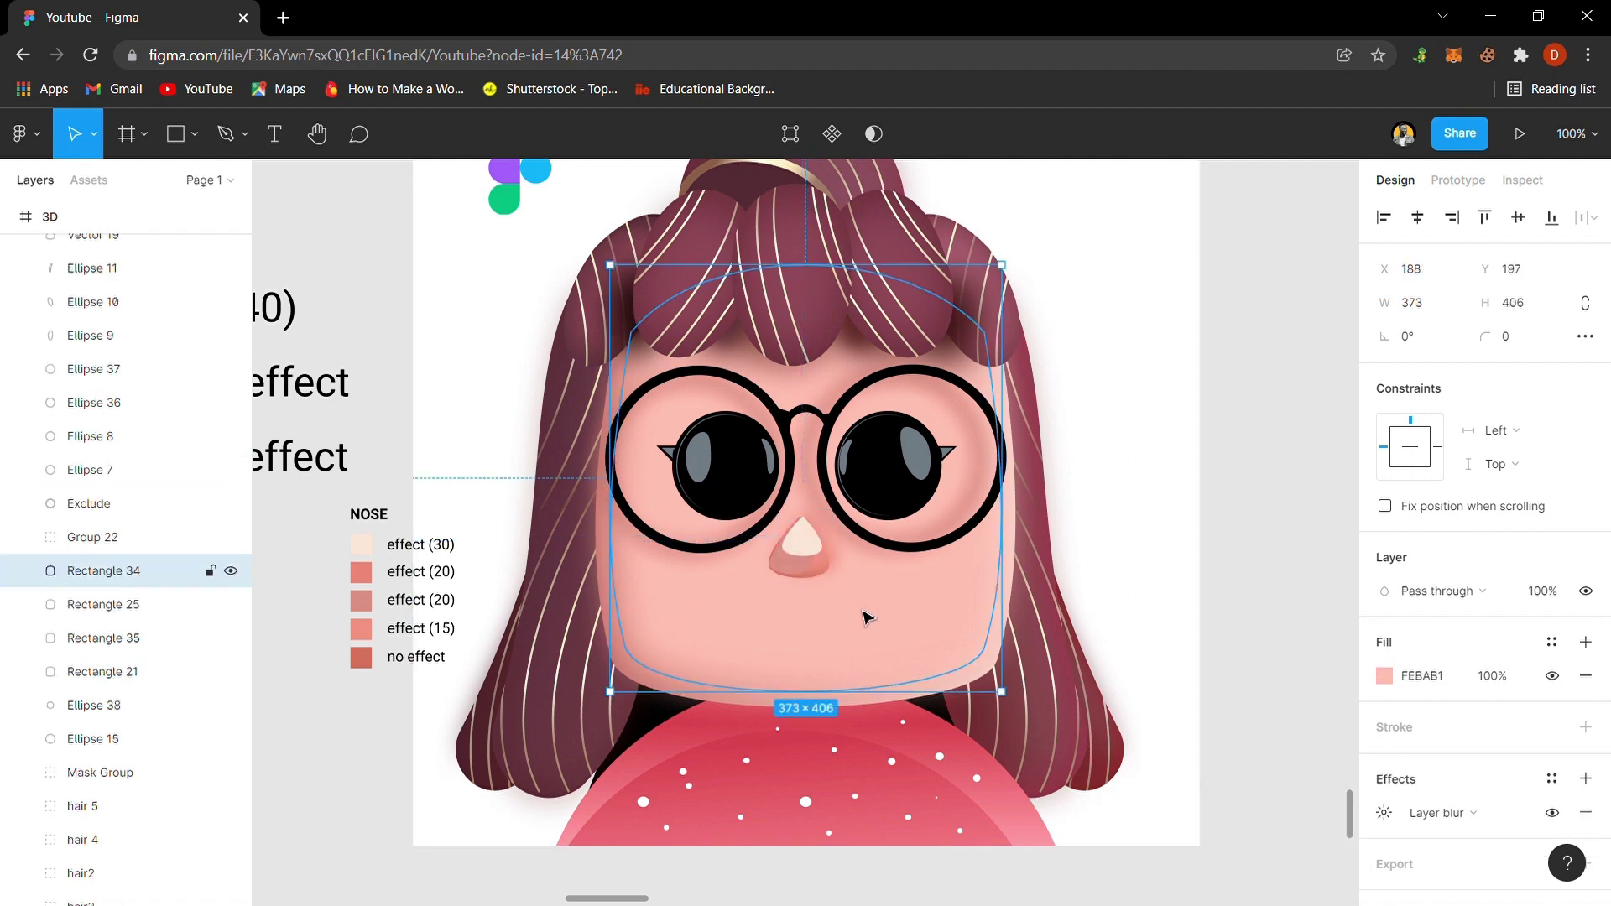
pyautogui.click(818, 575)
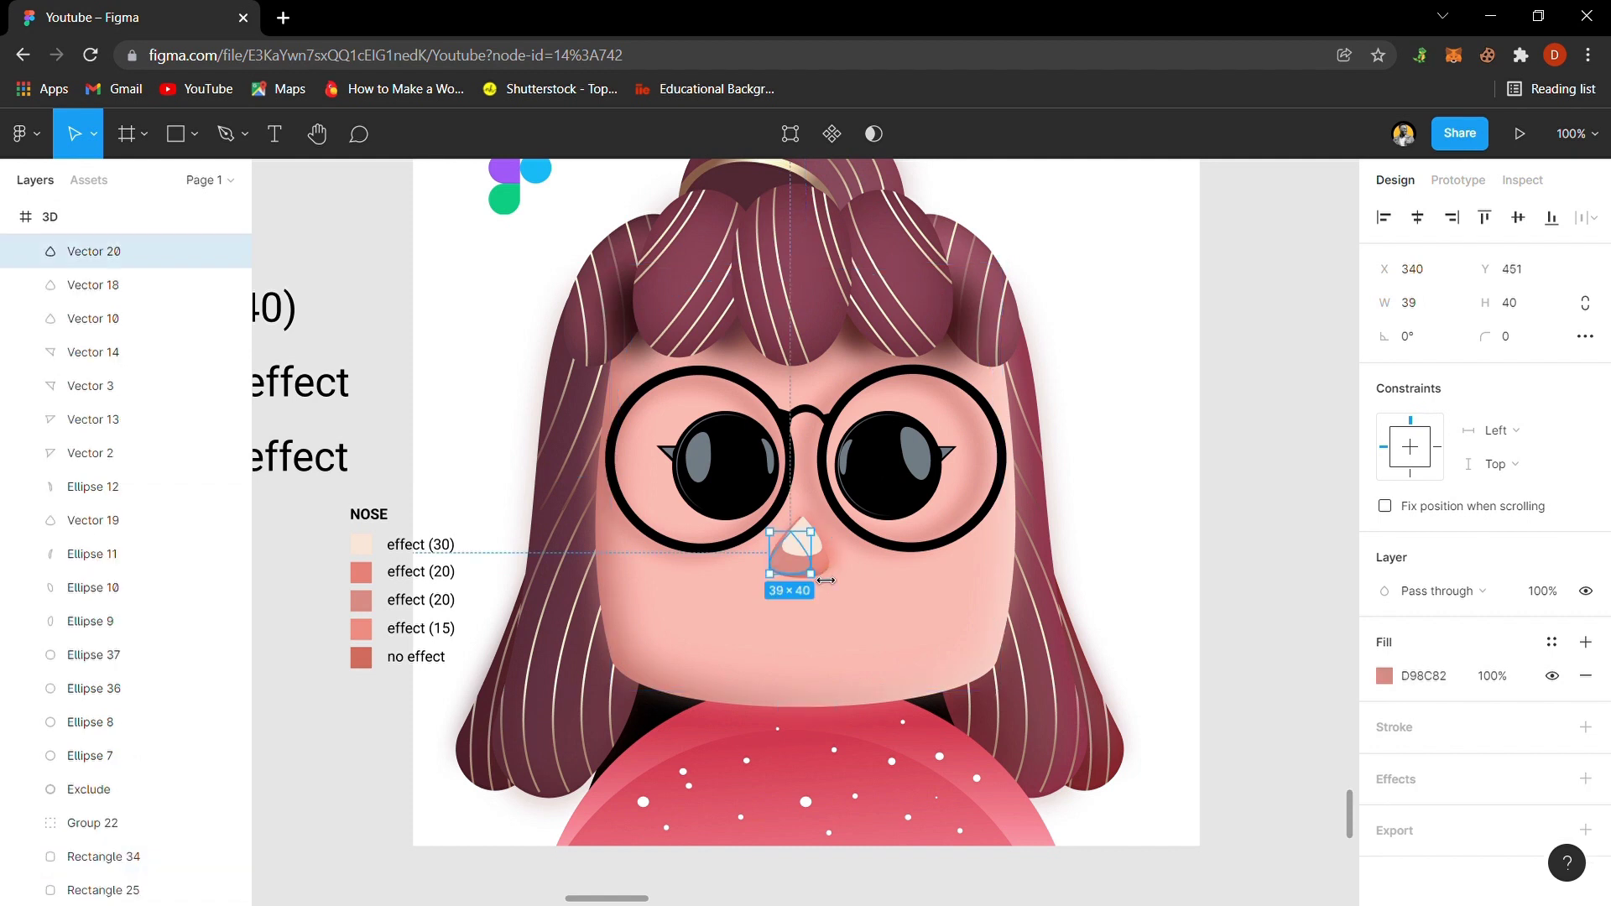
pyautogui.click(1467, 779)
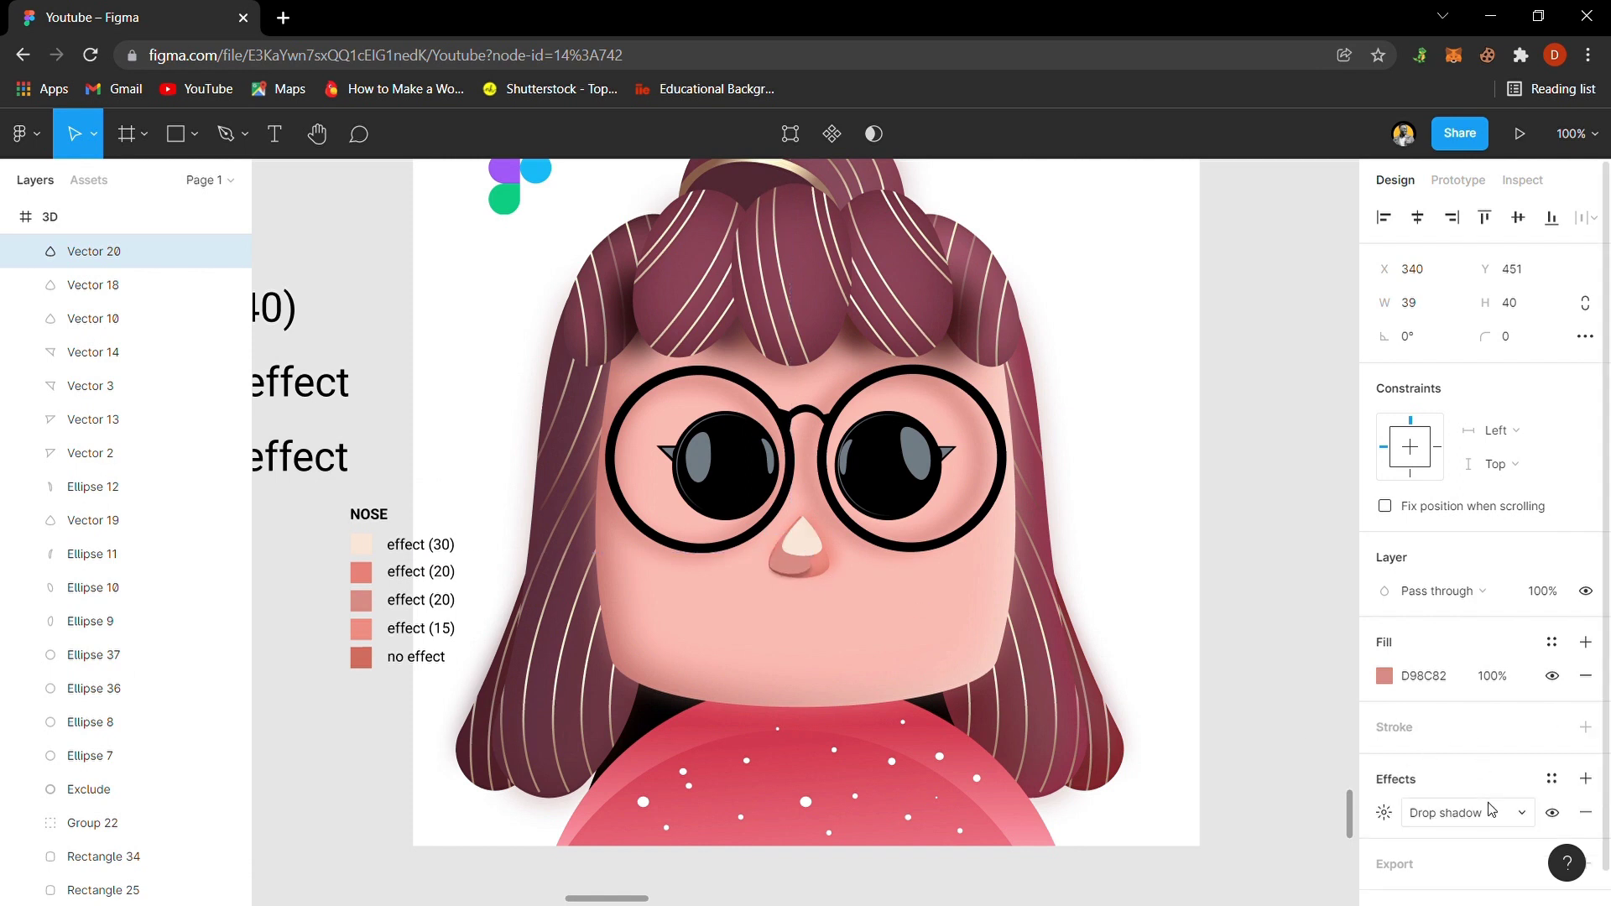
pyautogui.click(1473, 812)
pyautogui.click(1490, 837)
pyautogui.click(1395, 813)
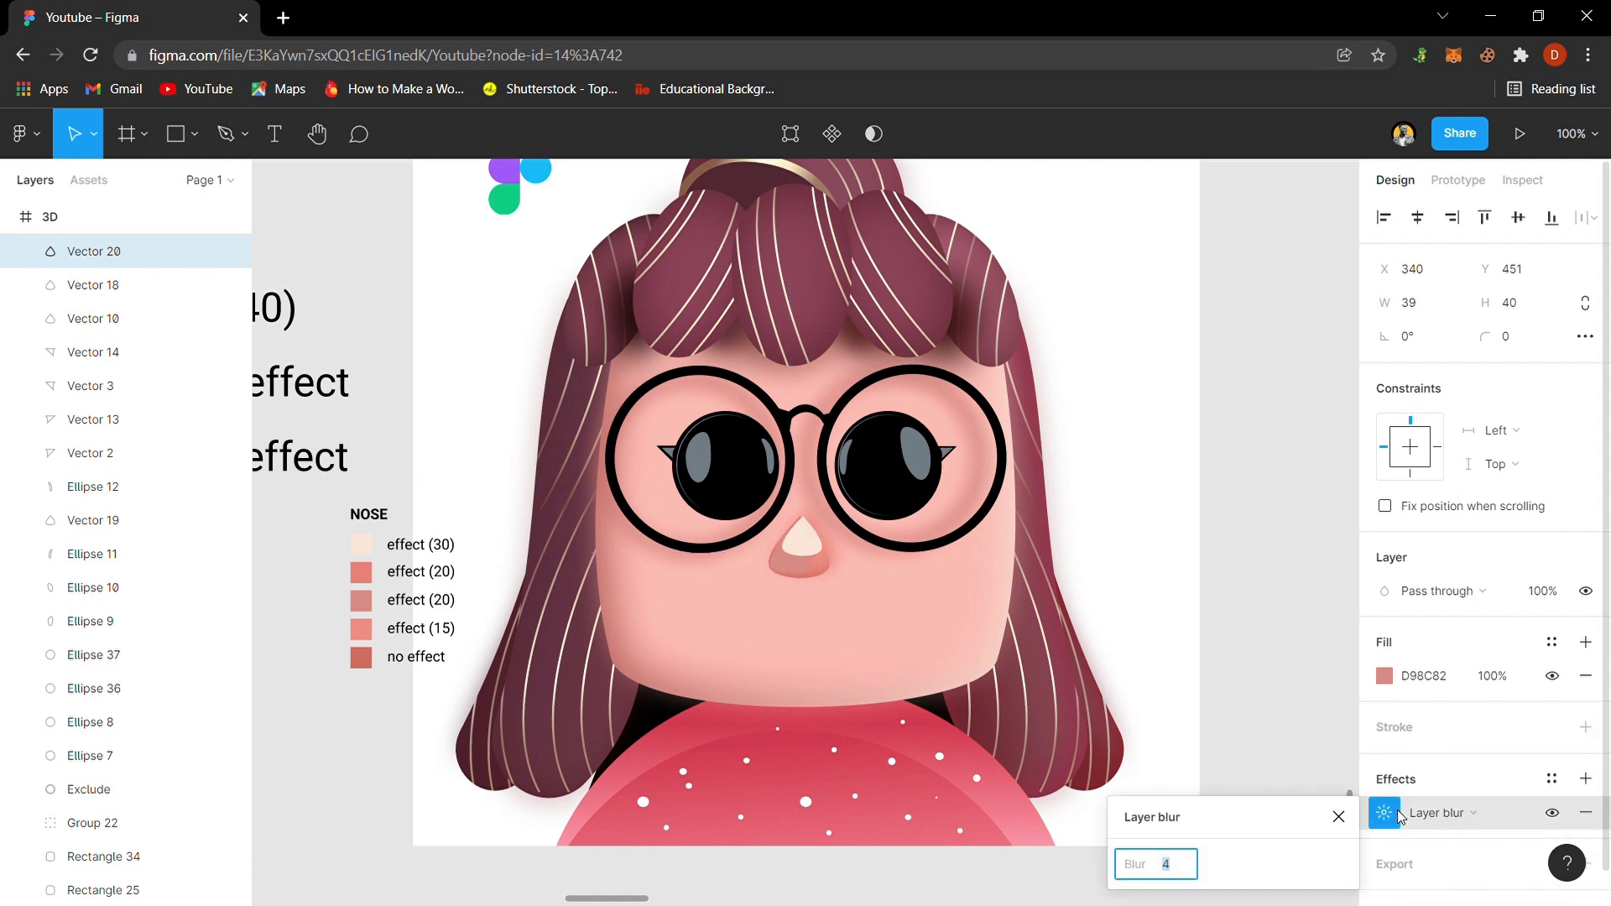
pyautogui.write('20')
pyautogui.press('Return')
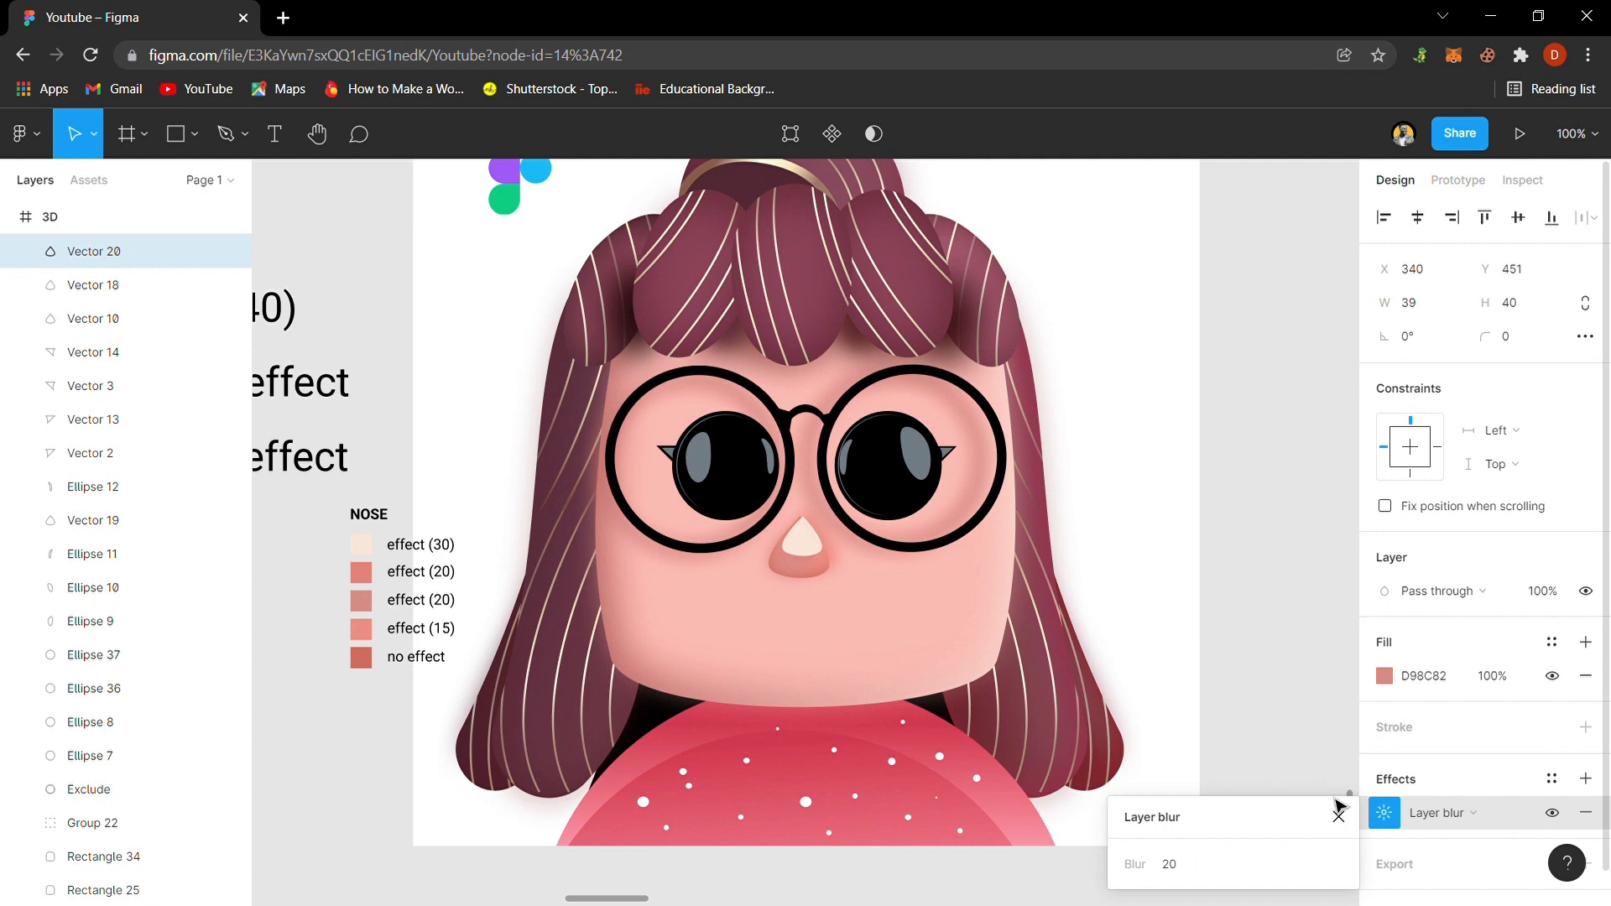
pyautogui.click(1062, 629)
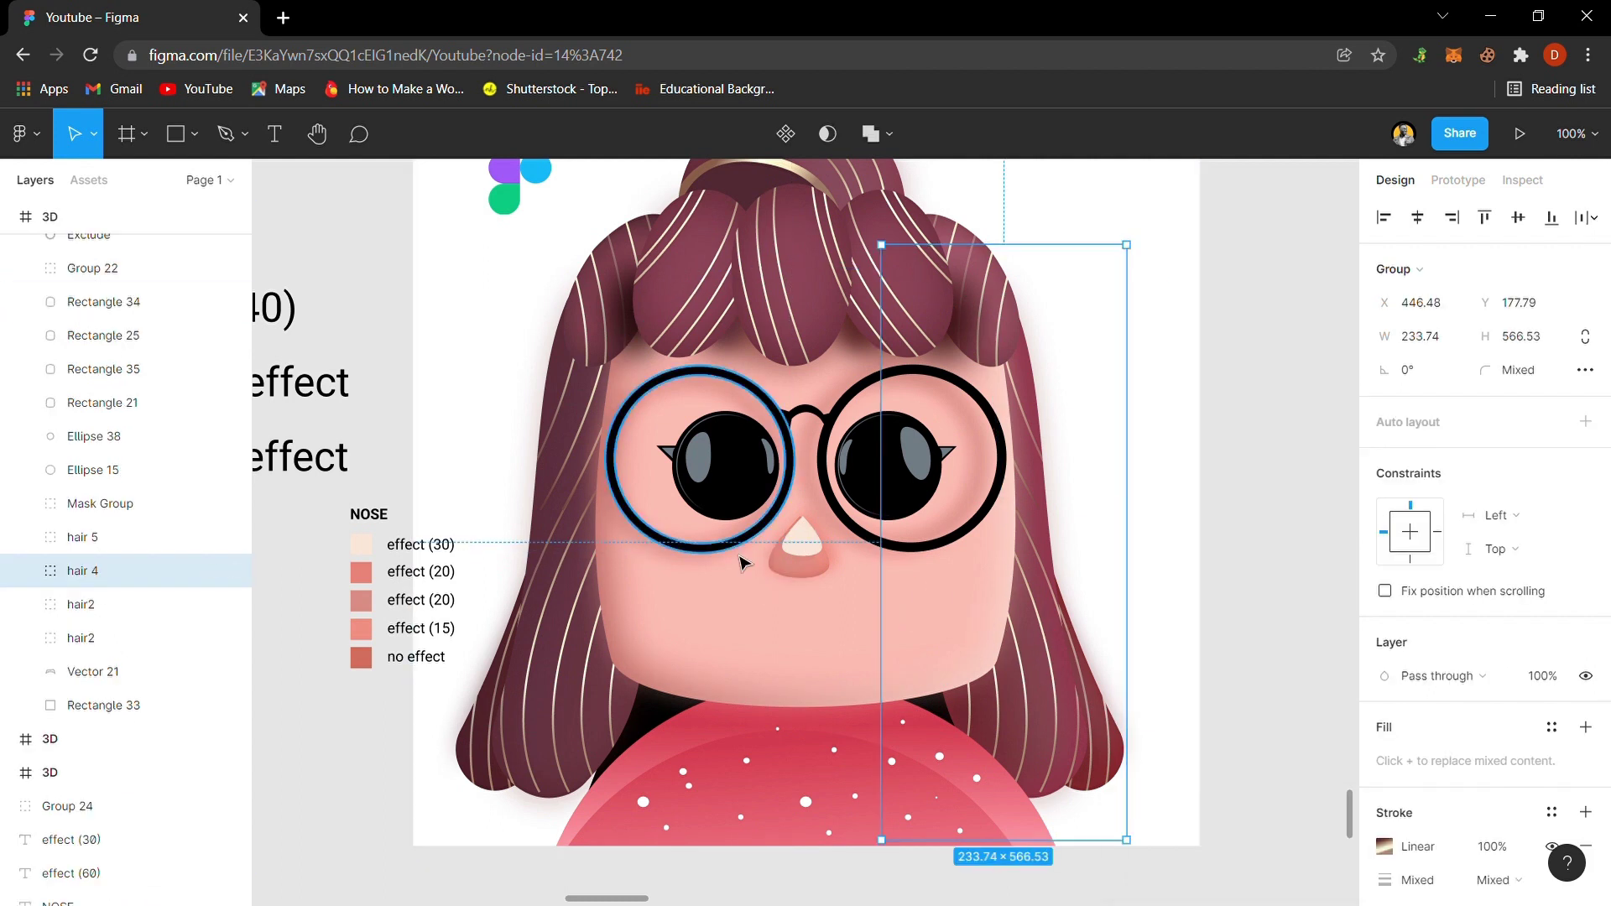
# - Zoom in and give the nose highlight (Vector 17) a Layer blur of 30
pyautogui.click(810, 557)
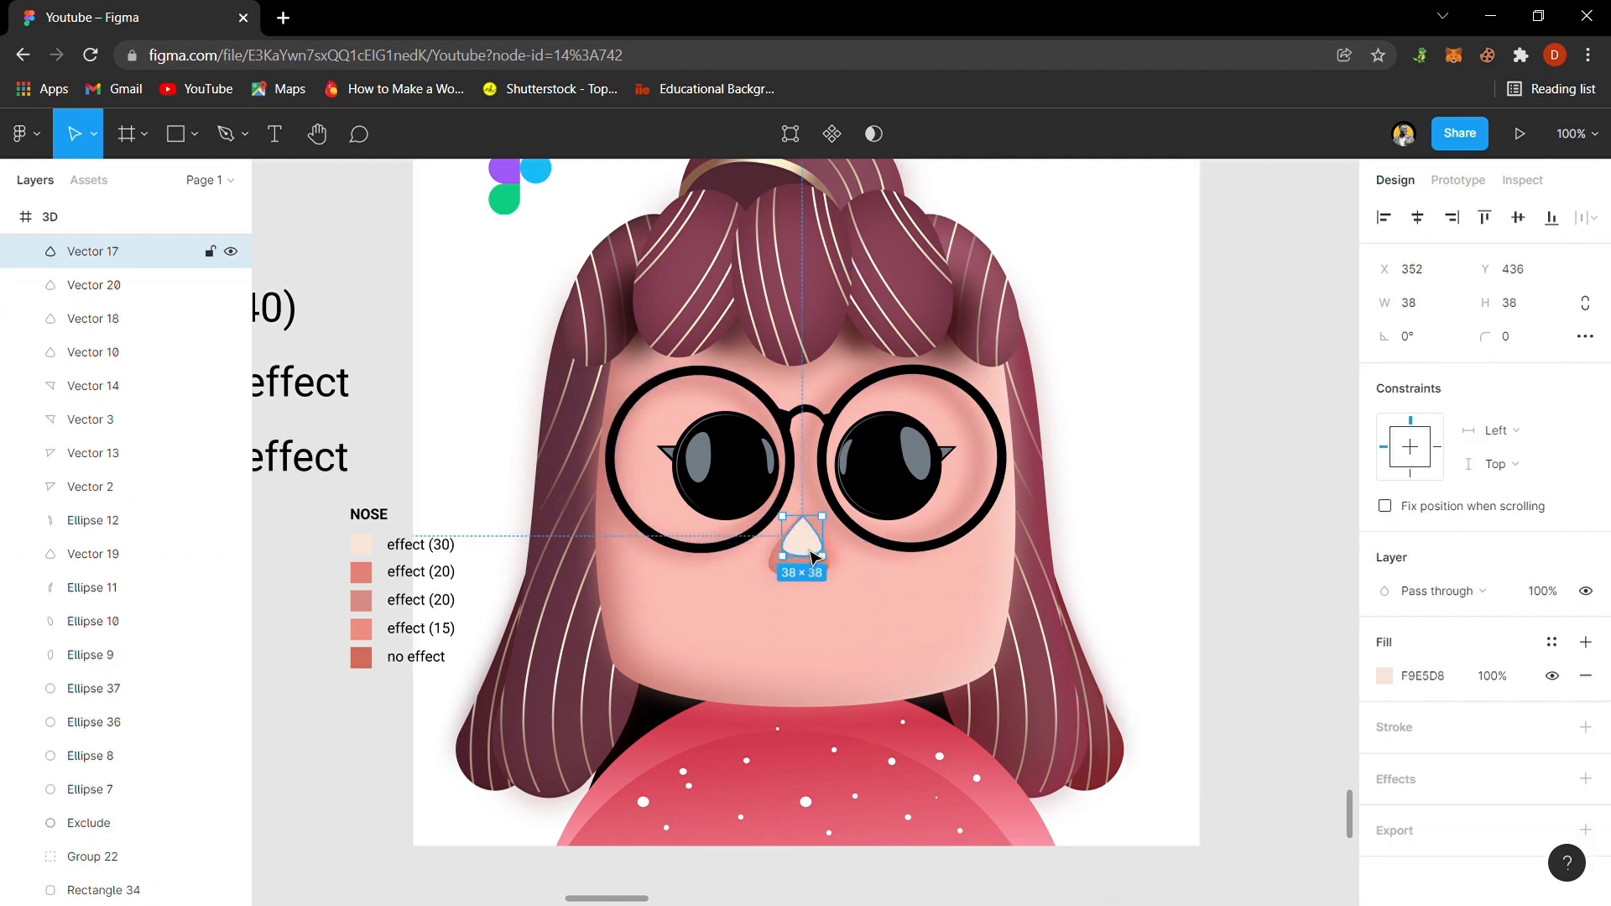
pyautogui.hotkey('ctrl', '+')
pyautogui.hotkey('ctrl', '+')
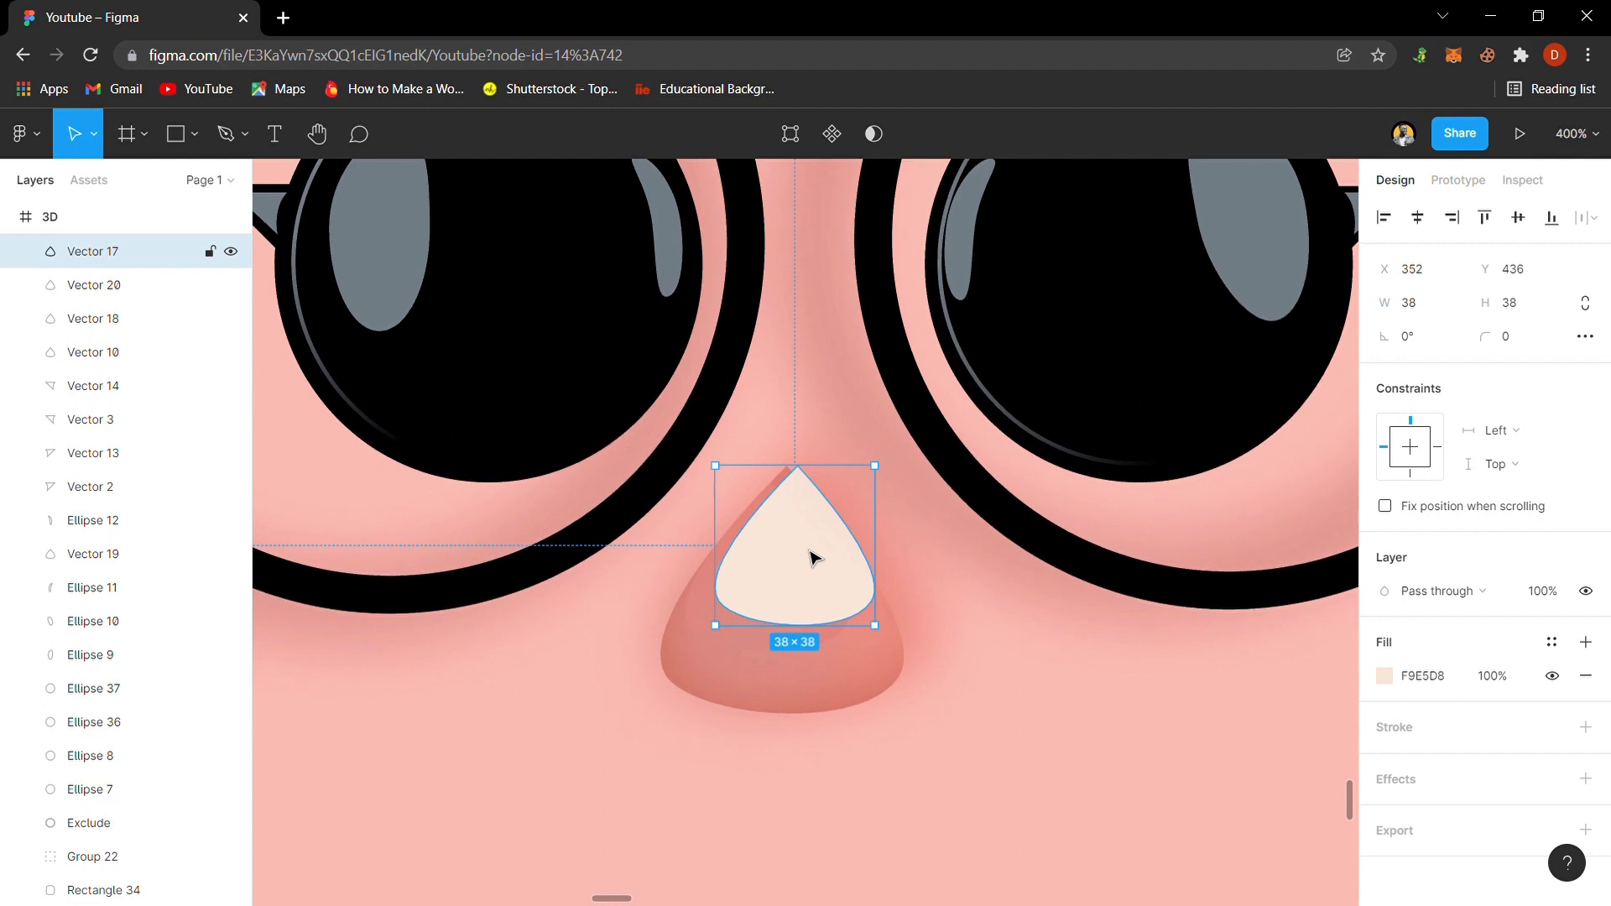
pyautogui.click(1457, 779)
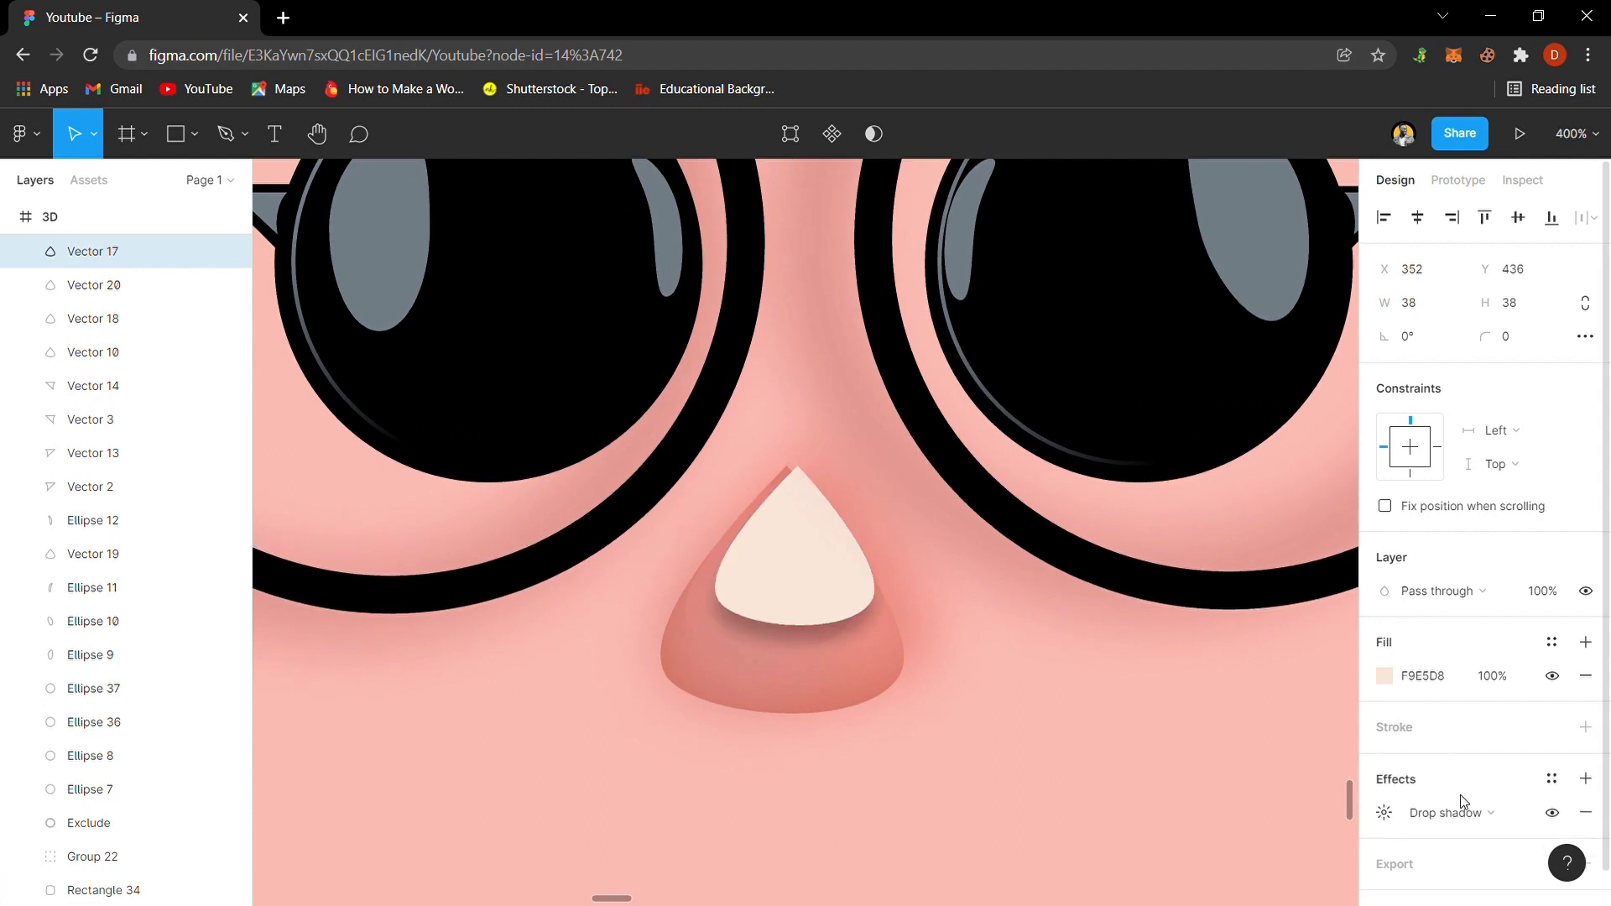
pyautogui.click(1463, 812)
pyautogui.click(1476, 842)
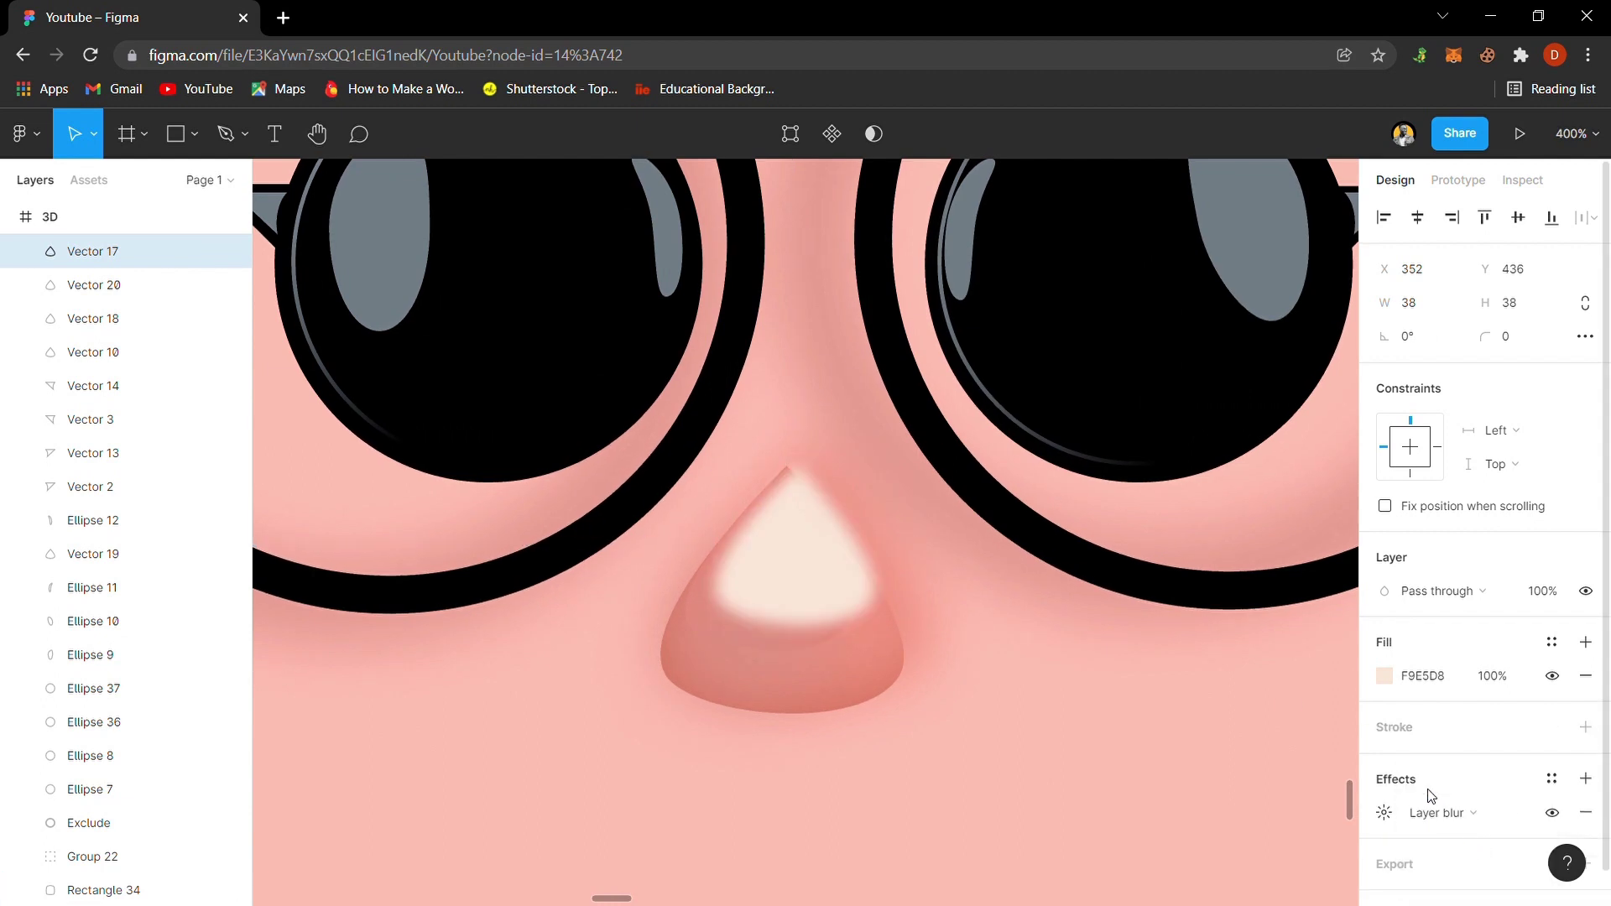
pyautogui.click(1391, 819)
pyautogui.write('30')
pyautogui.press('Return')
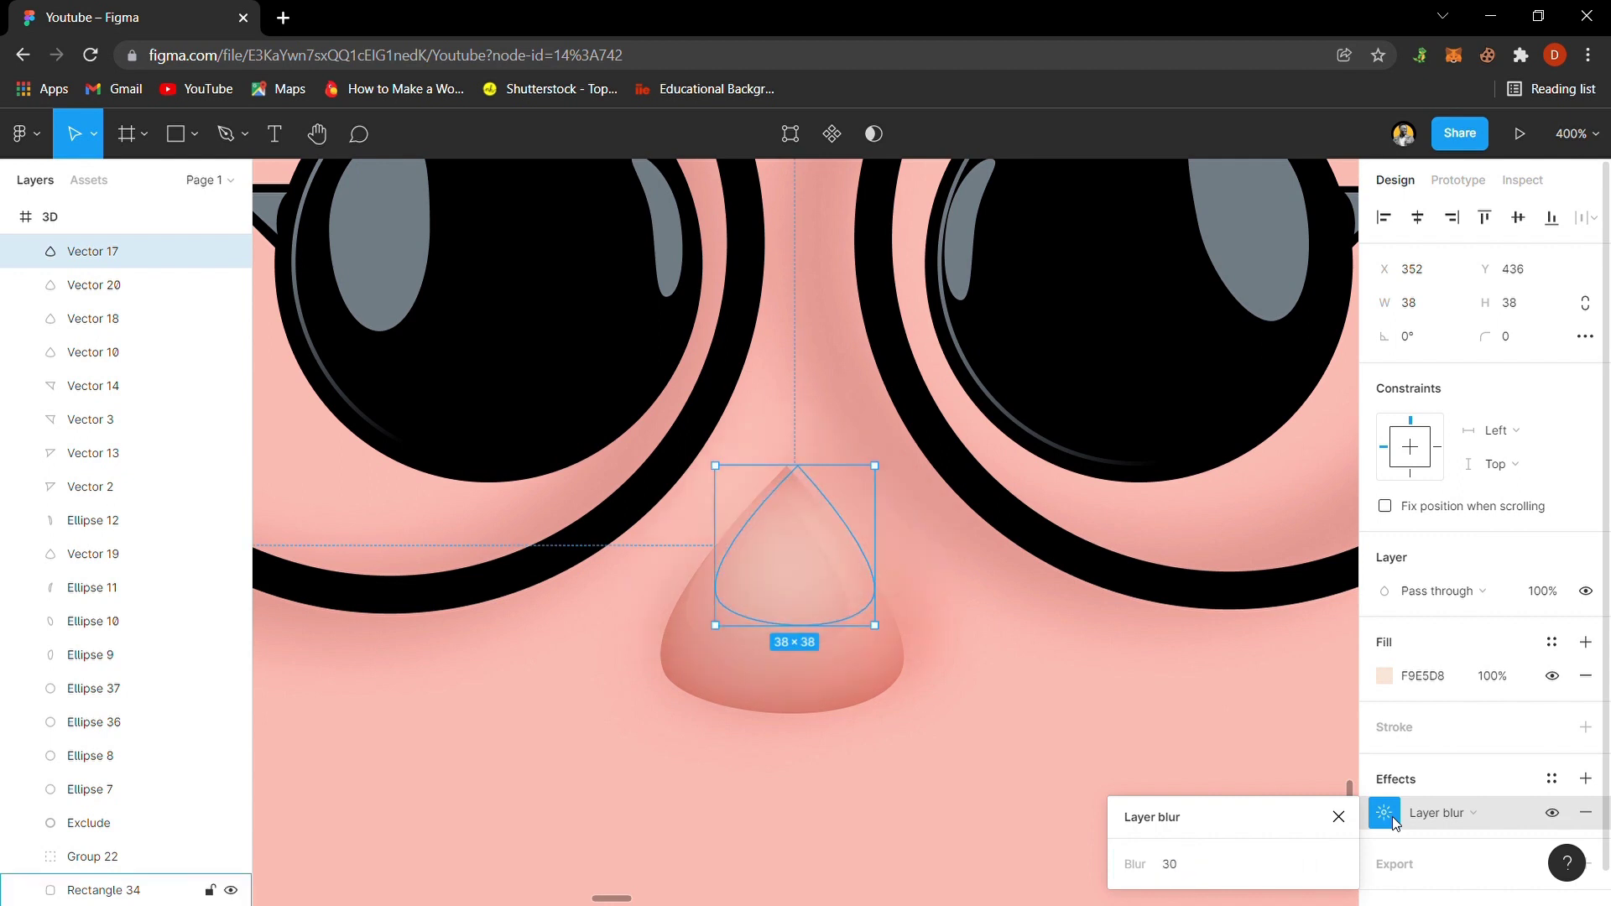
pyautogui.click(1059, 681)
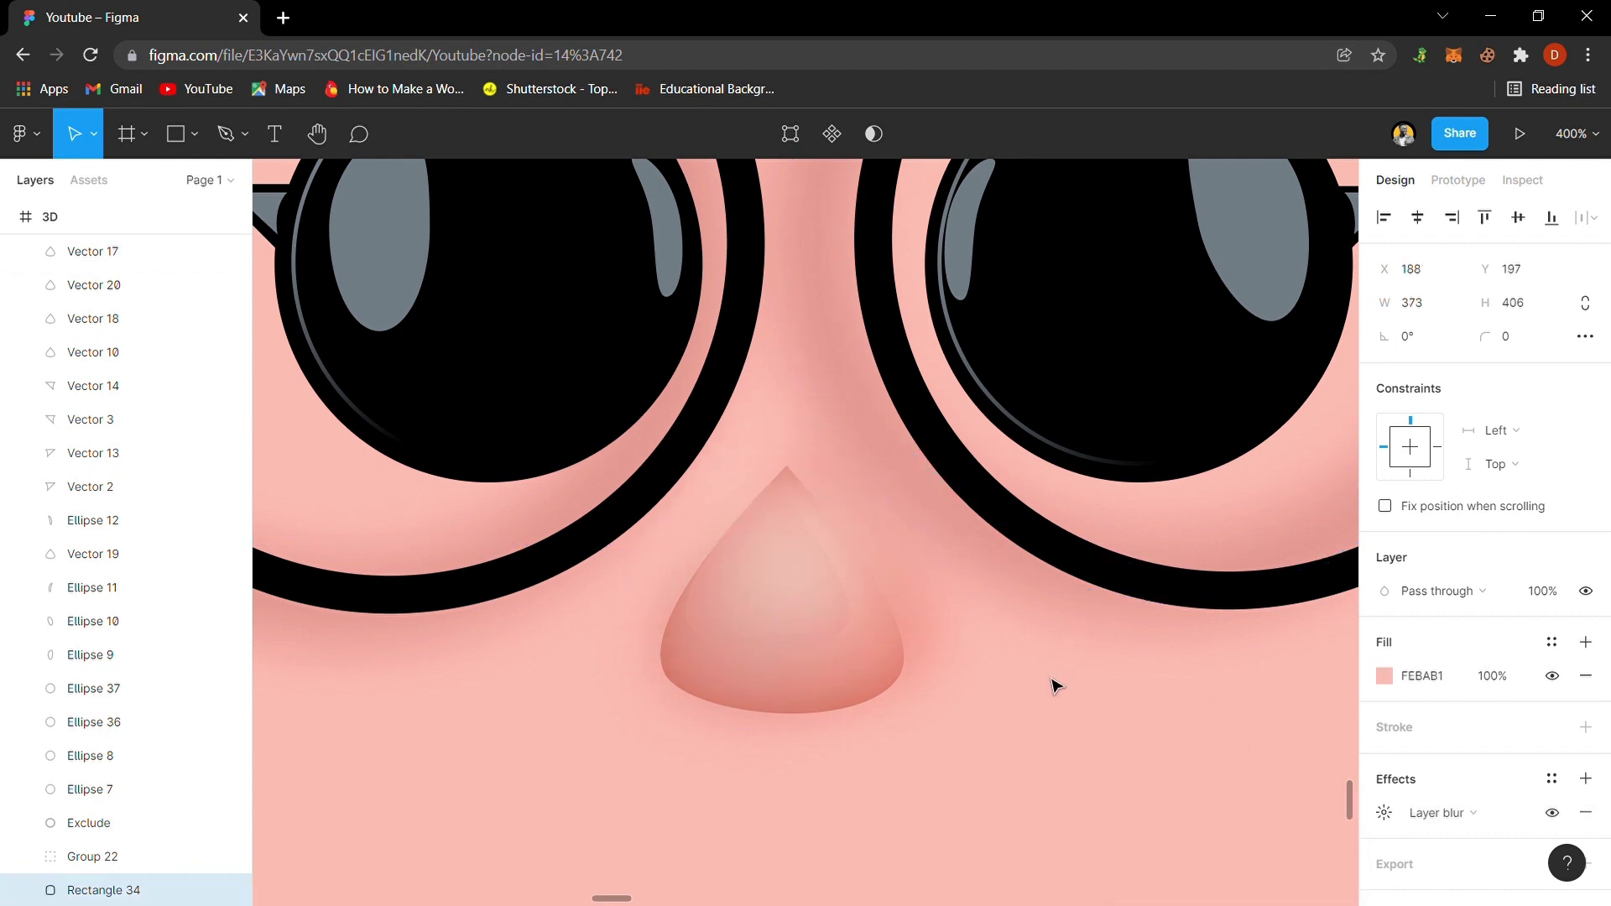
# - Give the darker nose shape (Vector 18) a Layer blur of 20, then zoom out
pyautogui.click(836, 642)
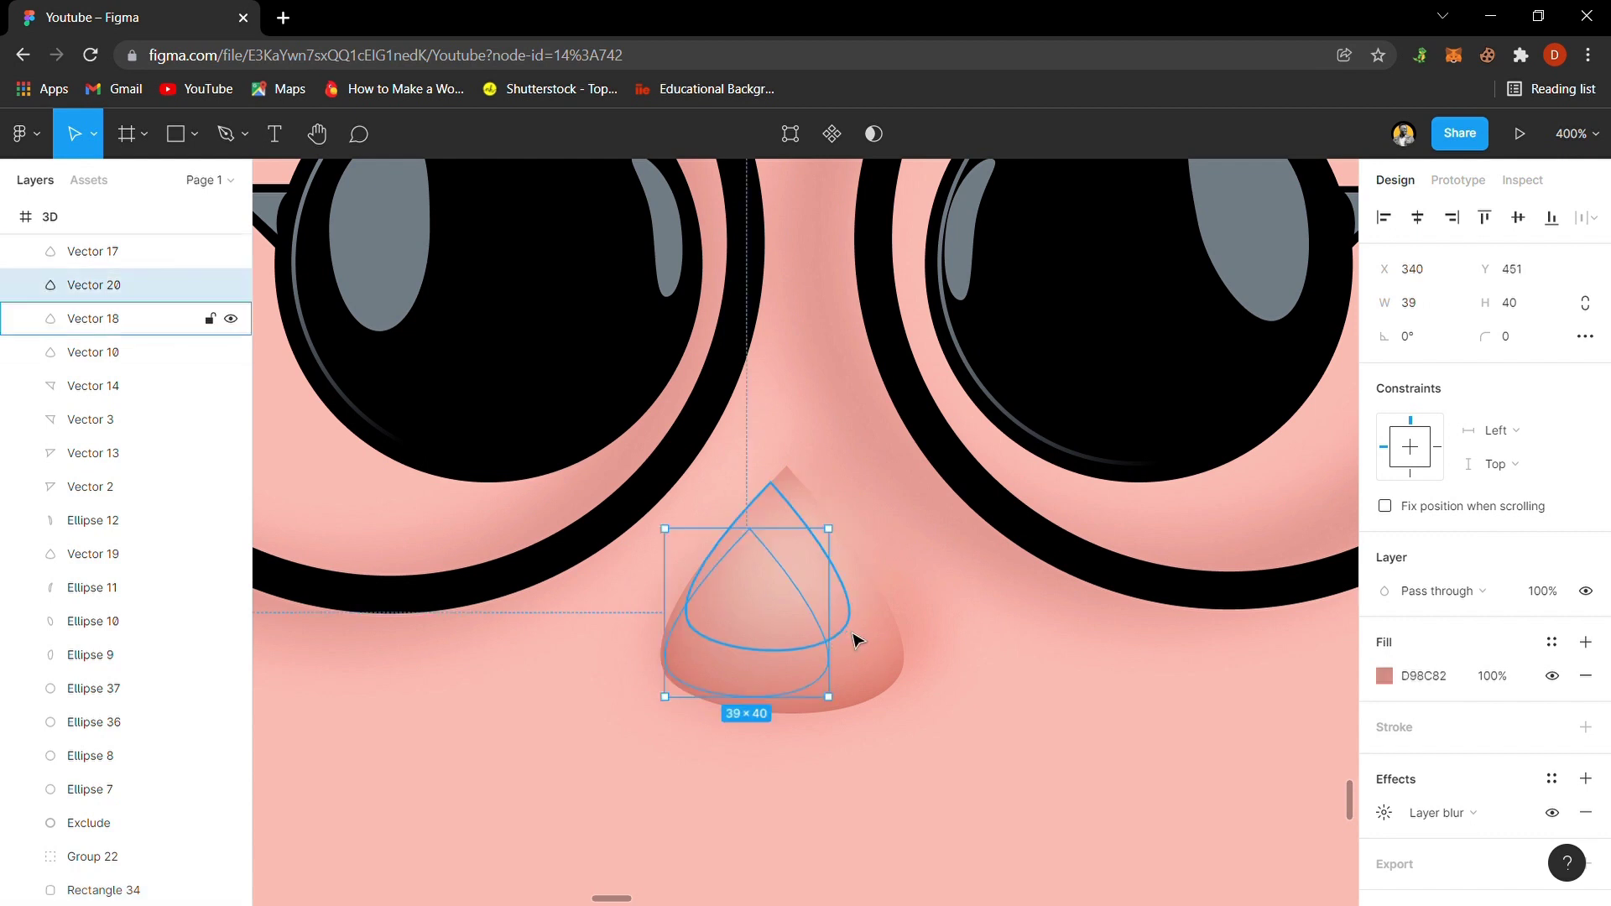
pyautogui.click(851, 640)
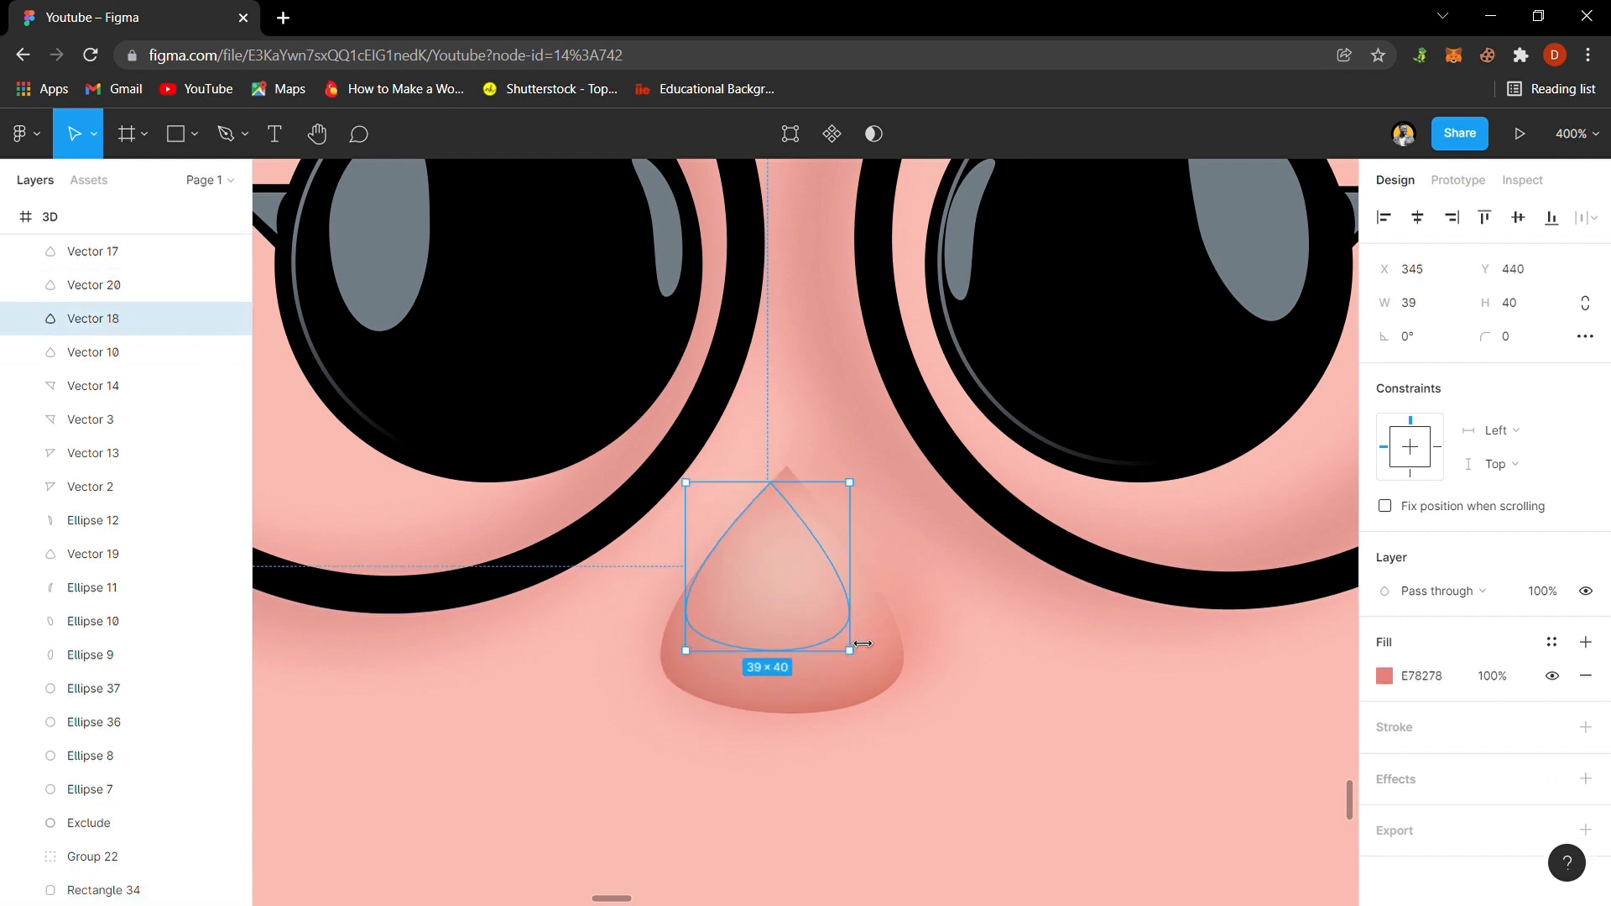
pyautogui.click(1584, 779)
pyautogui.click(1435, 819)
pyautogui.click(1464, 837)
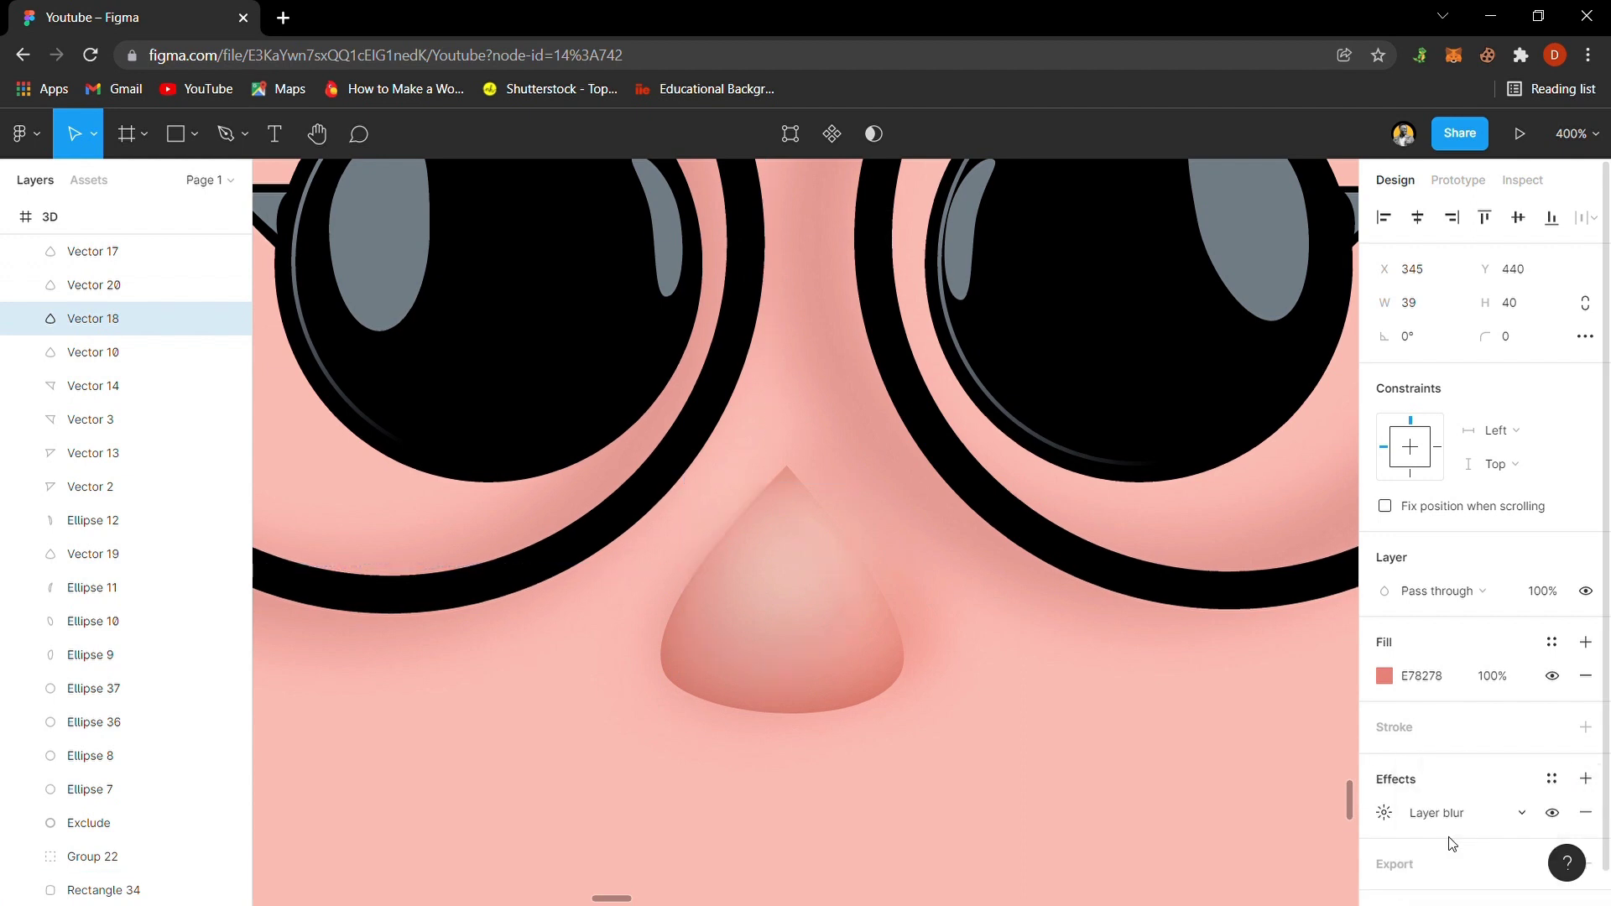
pyautogui.click(1385, 812)
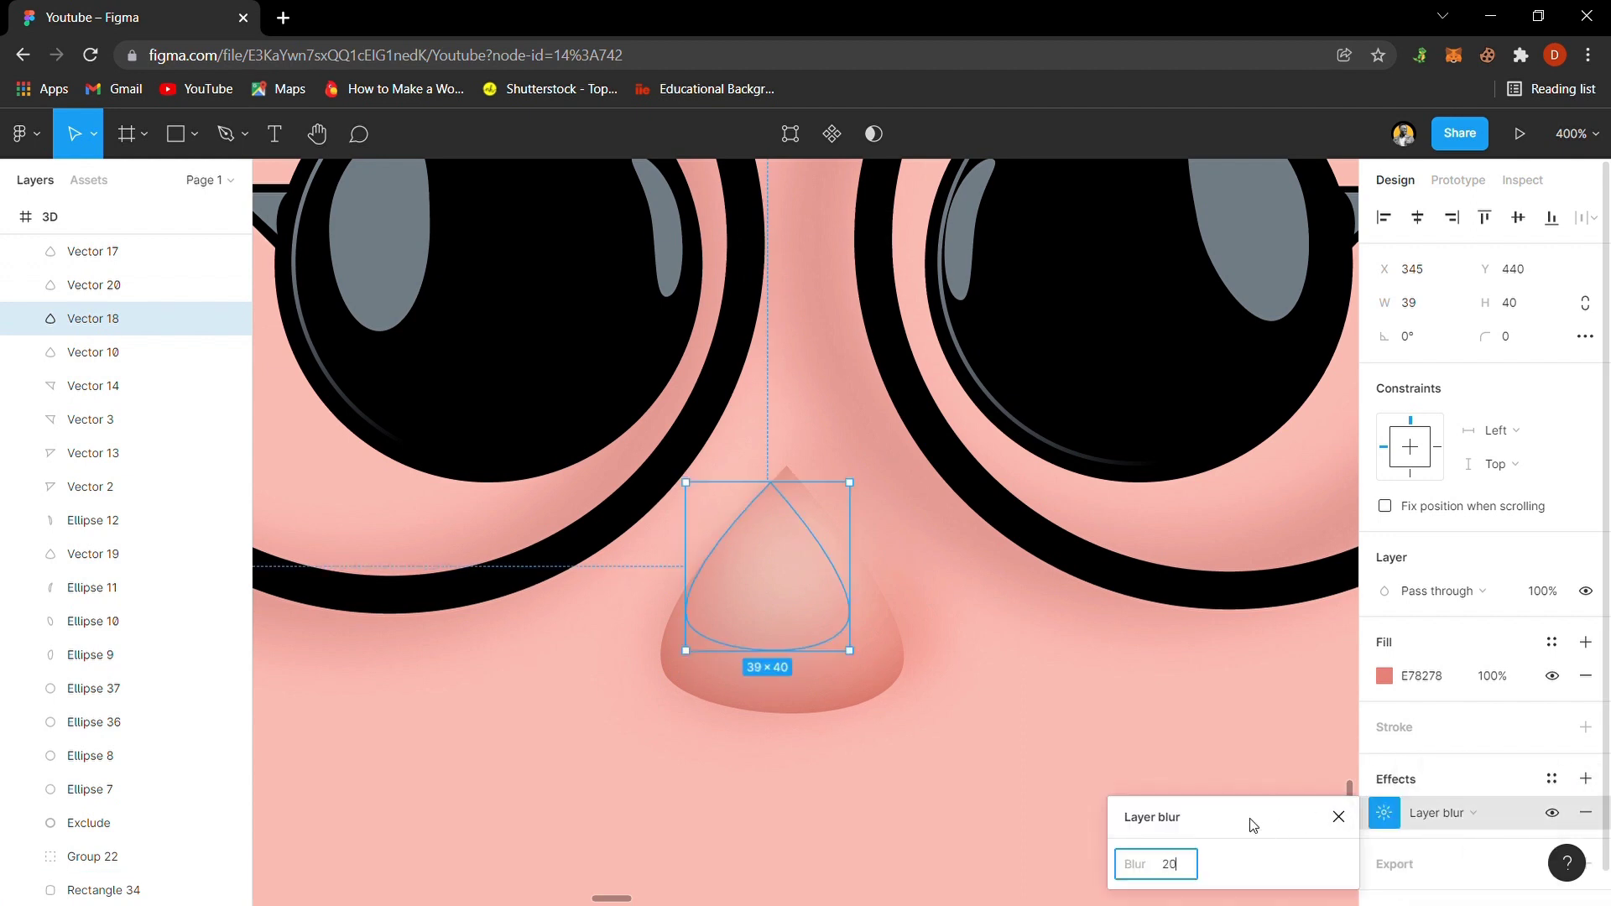
pyautogui.press('Return')
pyautogui.click(1057, 715)
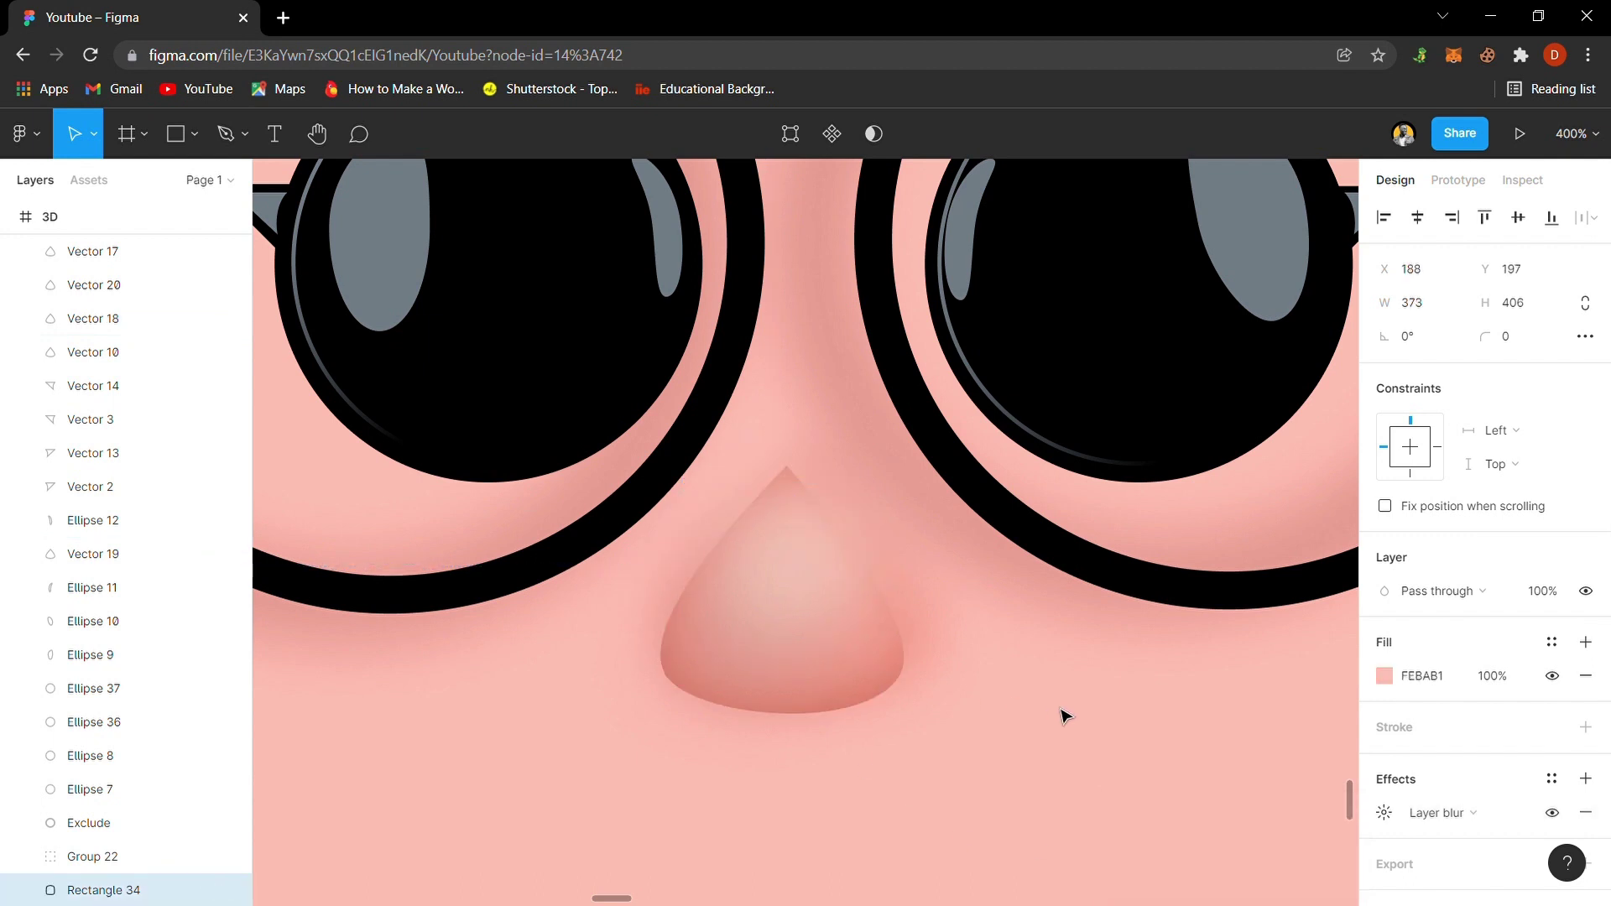
pyautogui.press('-')
pyautogui.press('-')
pyautogui.press('-')
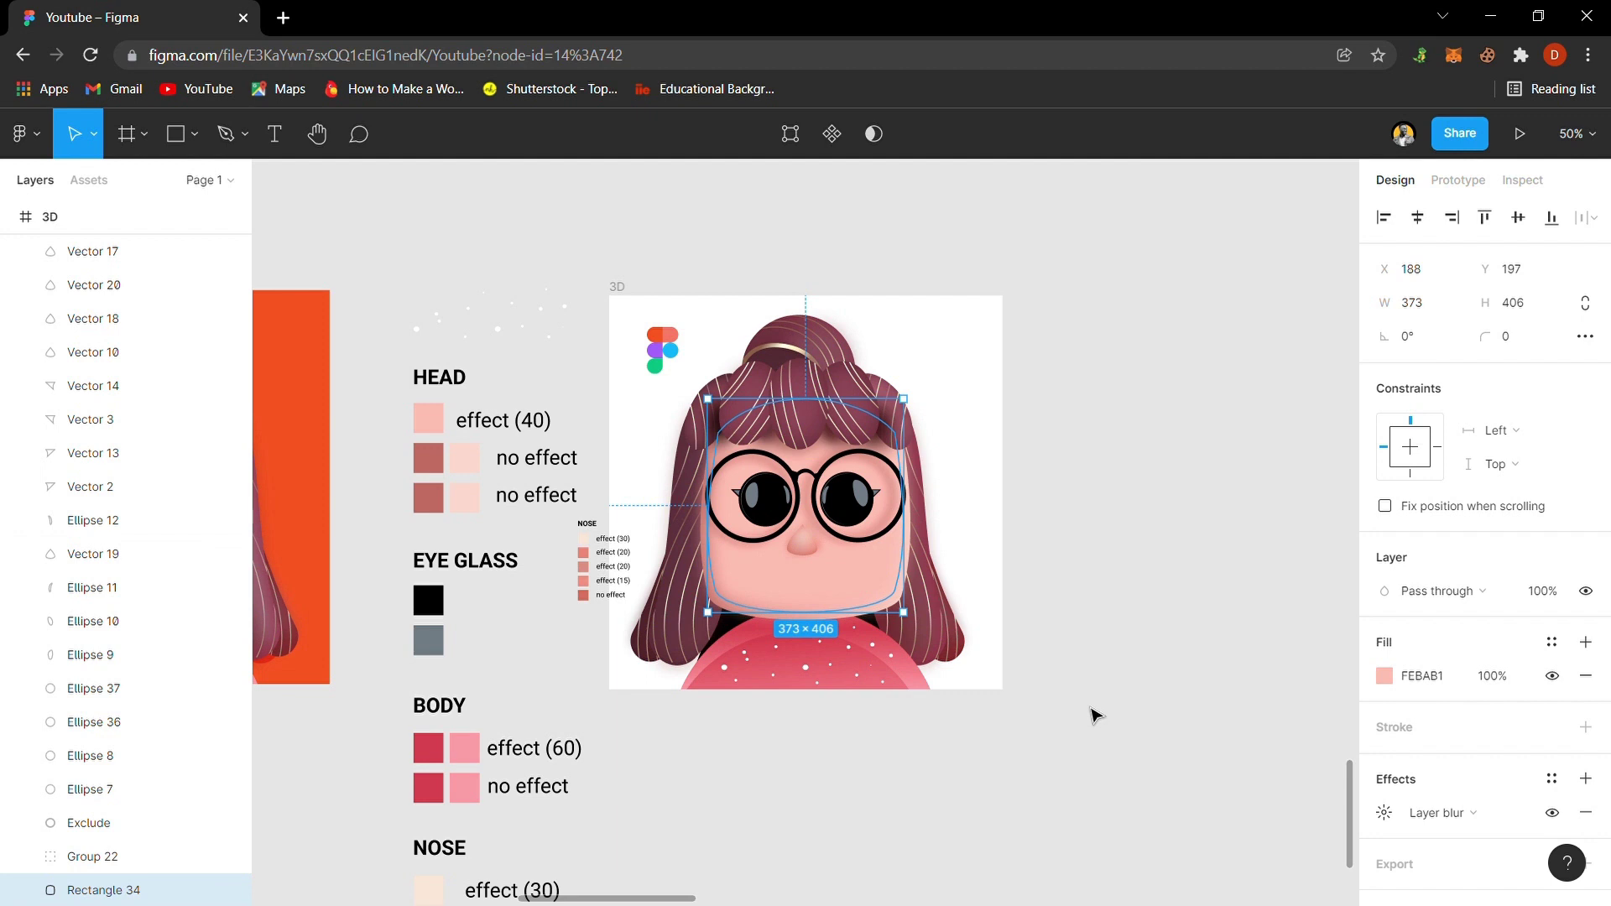
# - Zoom in and check the blurred nose highlight, main nose and face shapes
pyautogui.press('+')
pyautogui.press('+')
pyautogui.press('+')
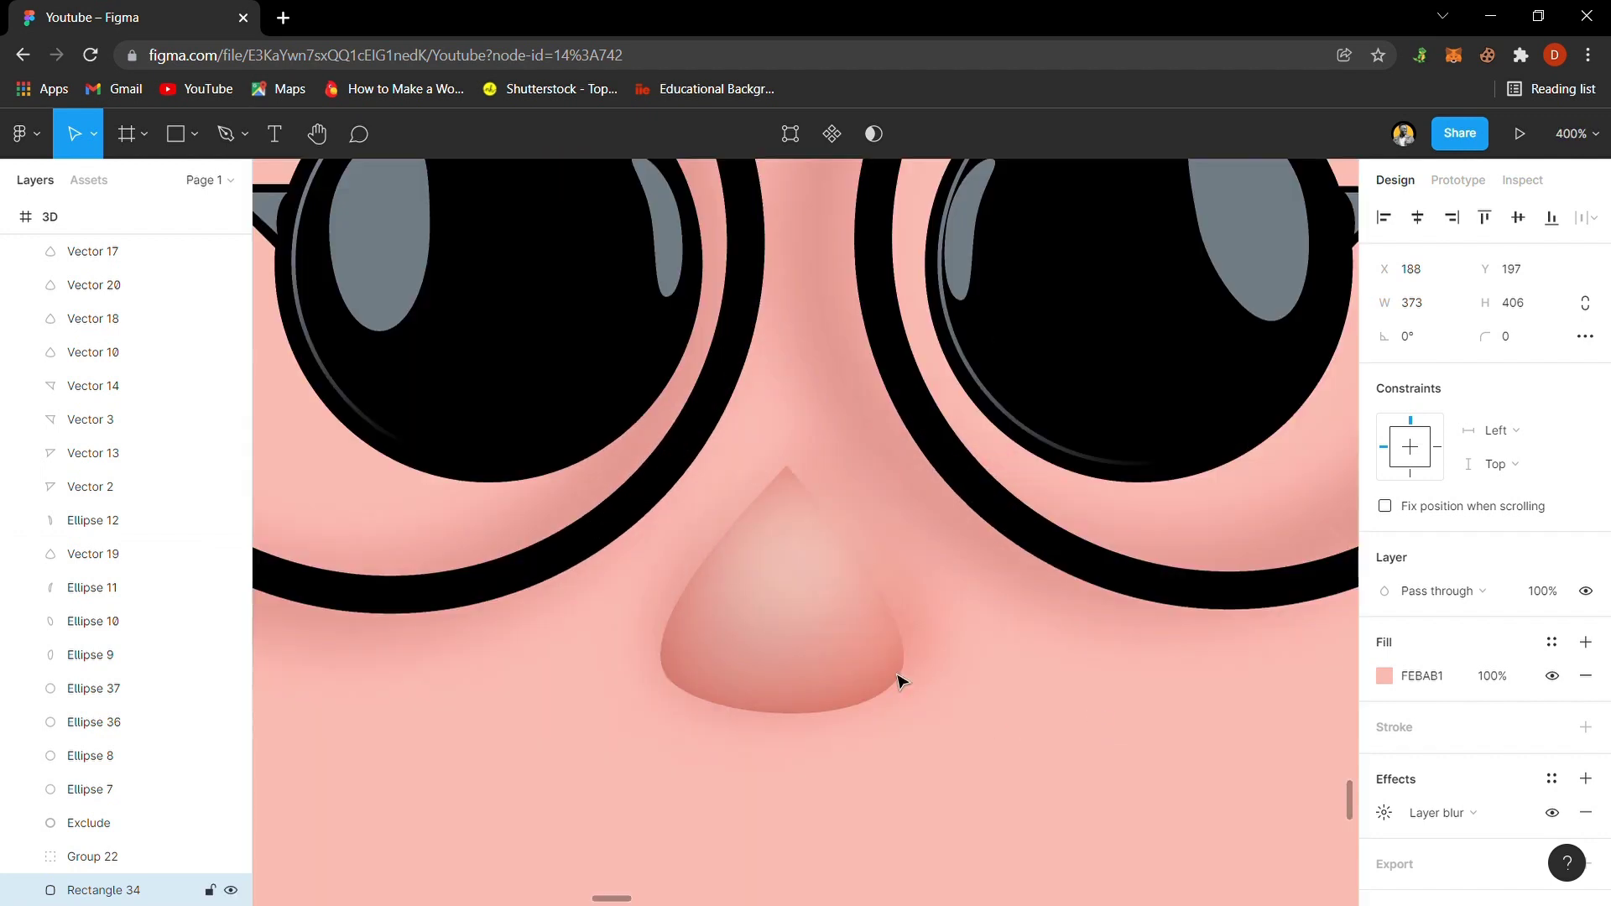
pyautogui.click(880, 553)
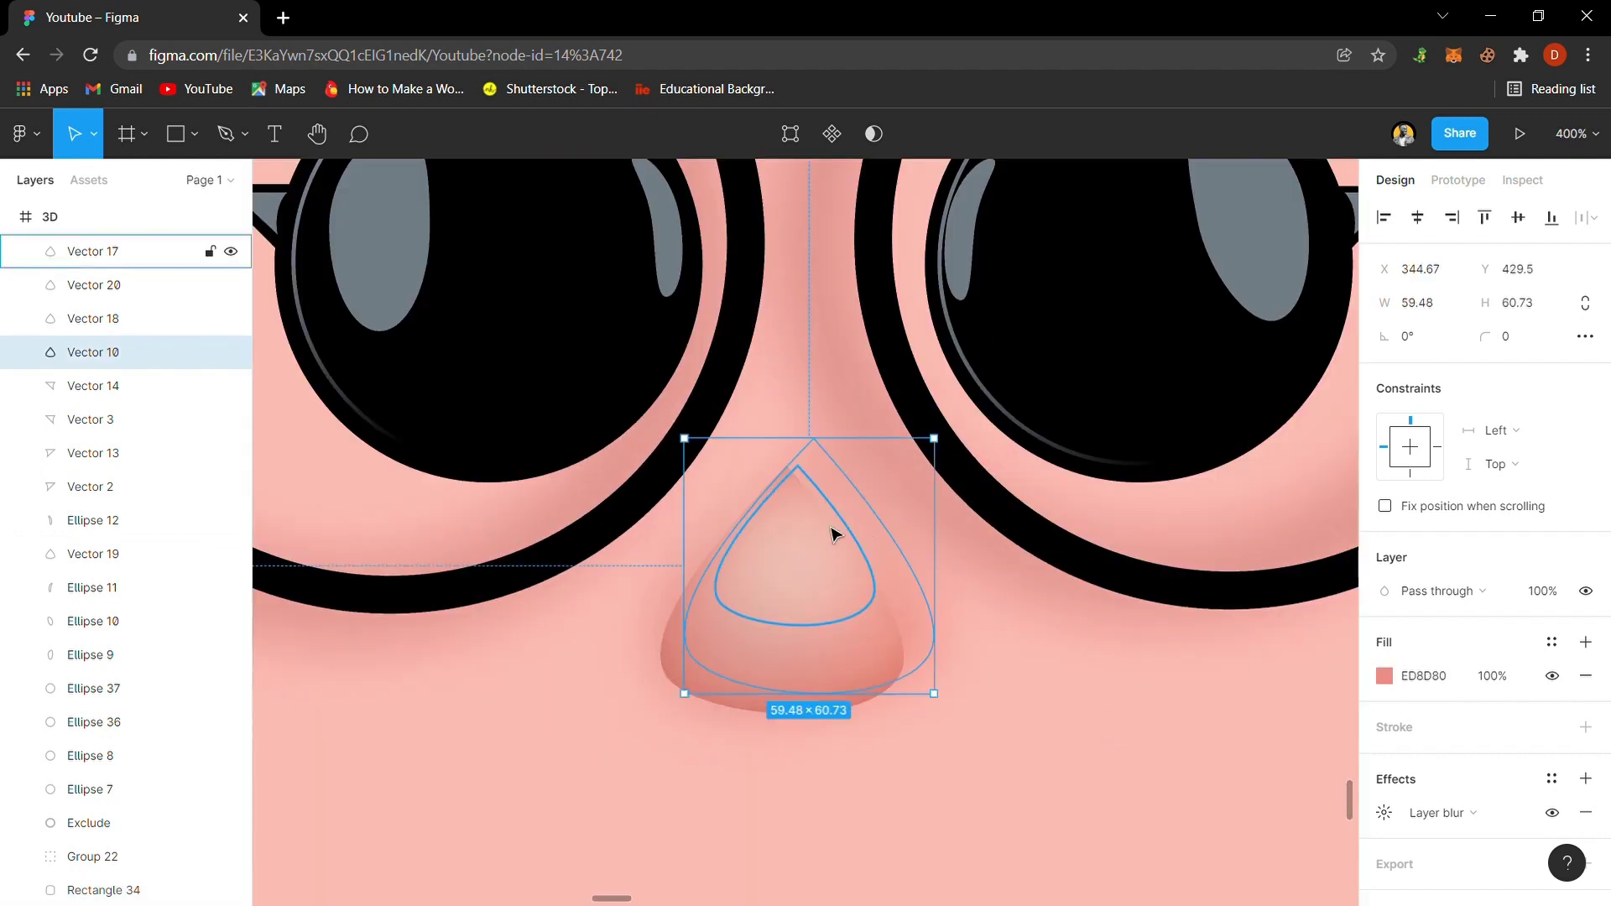
pyautogui.click(844, 578)
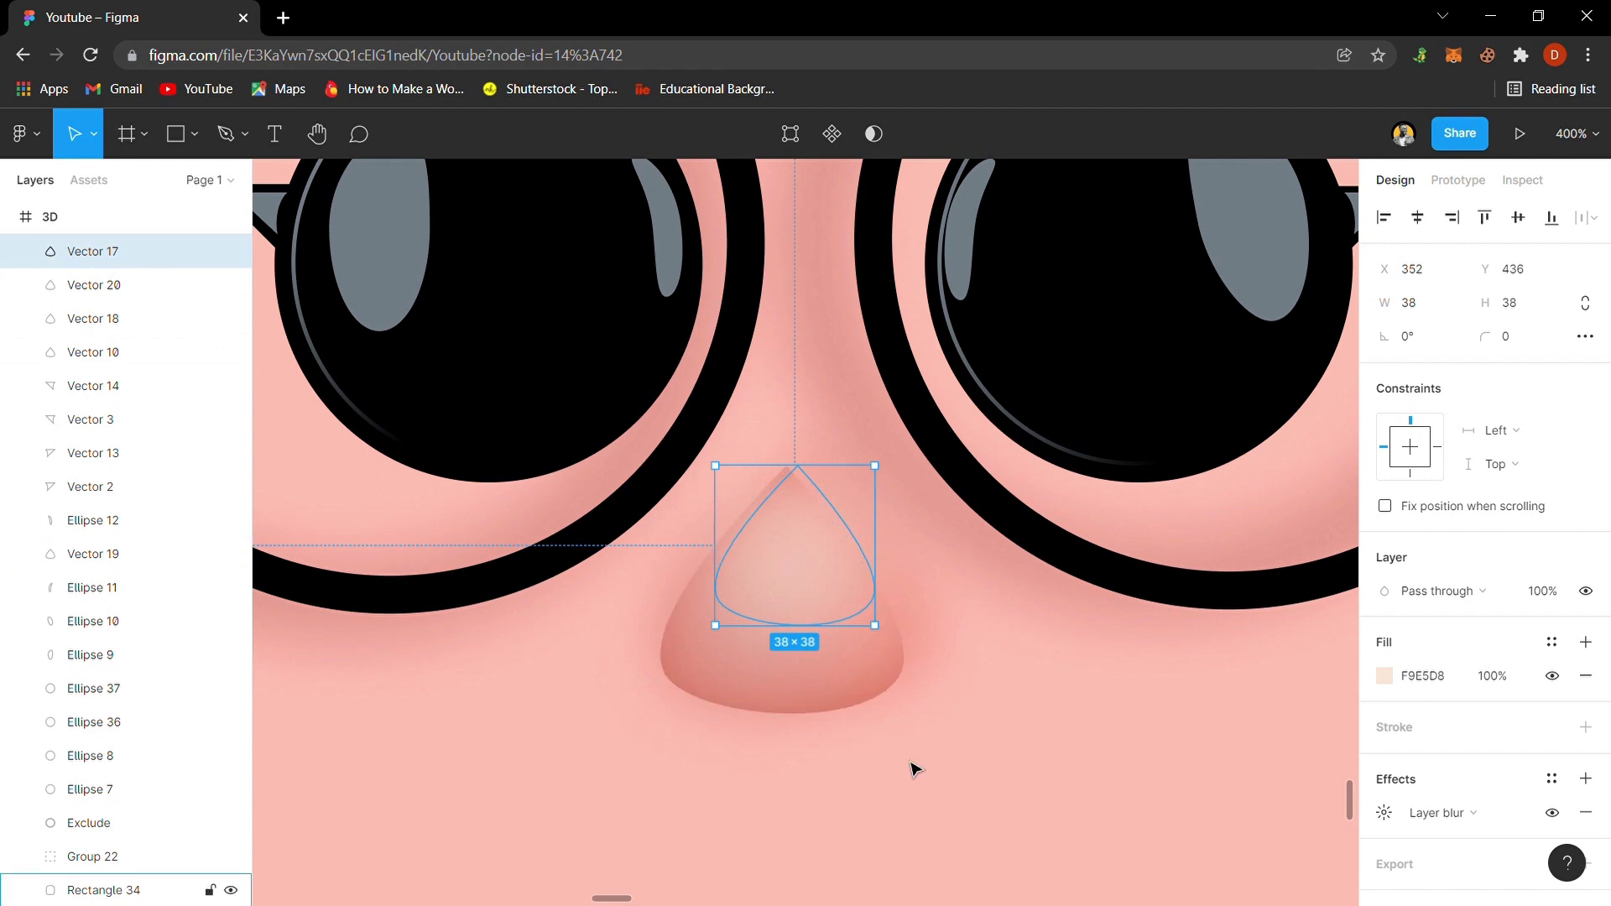
pyautogui.click(1168, 779)
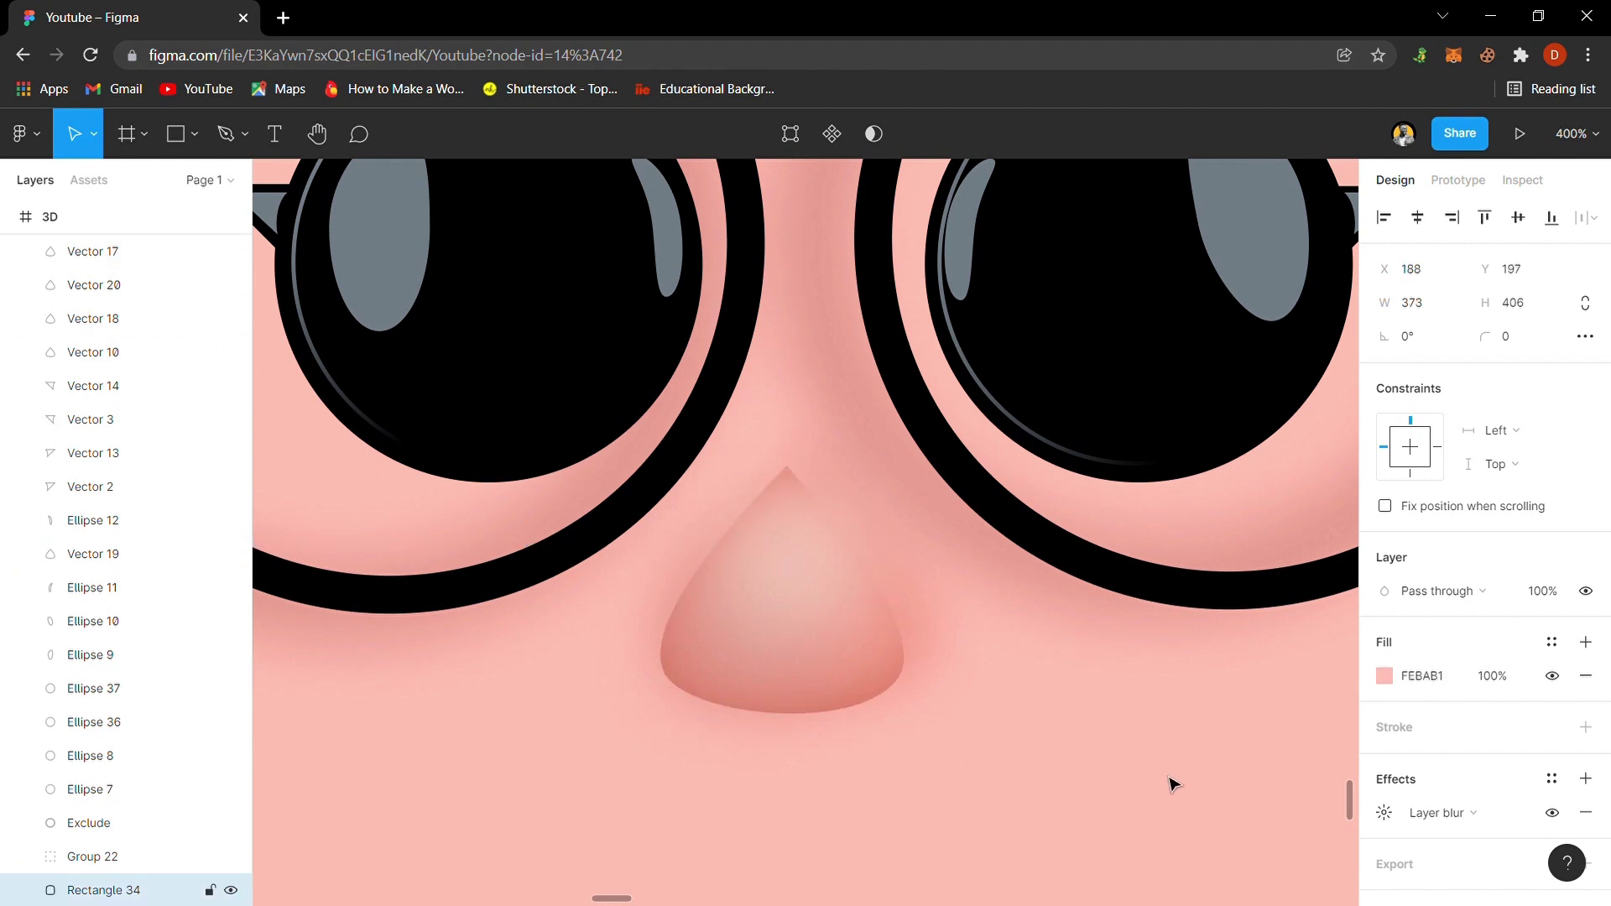
pyautogui.click(833, 564)
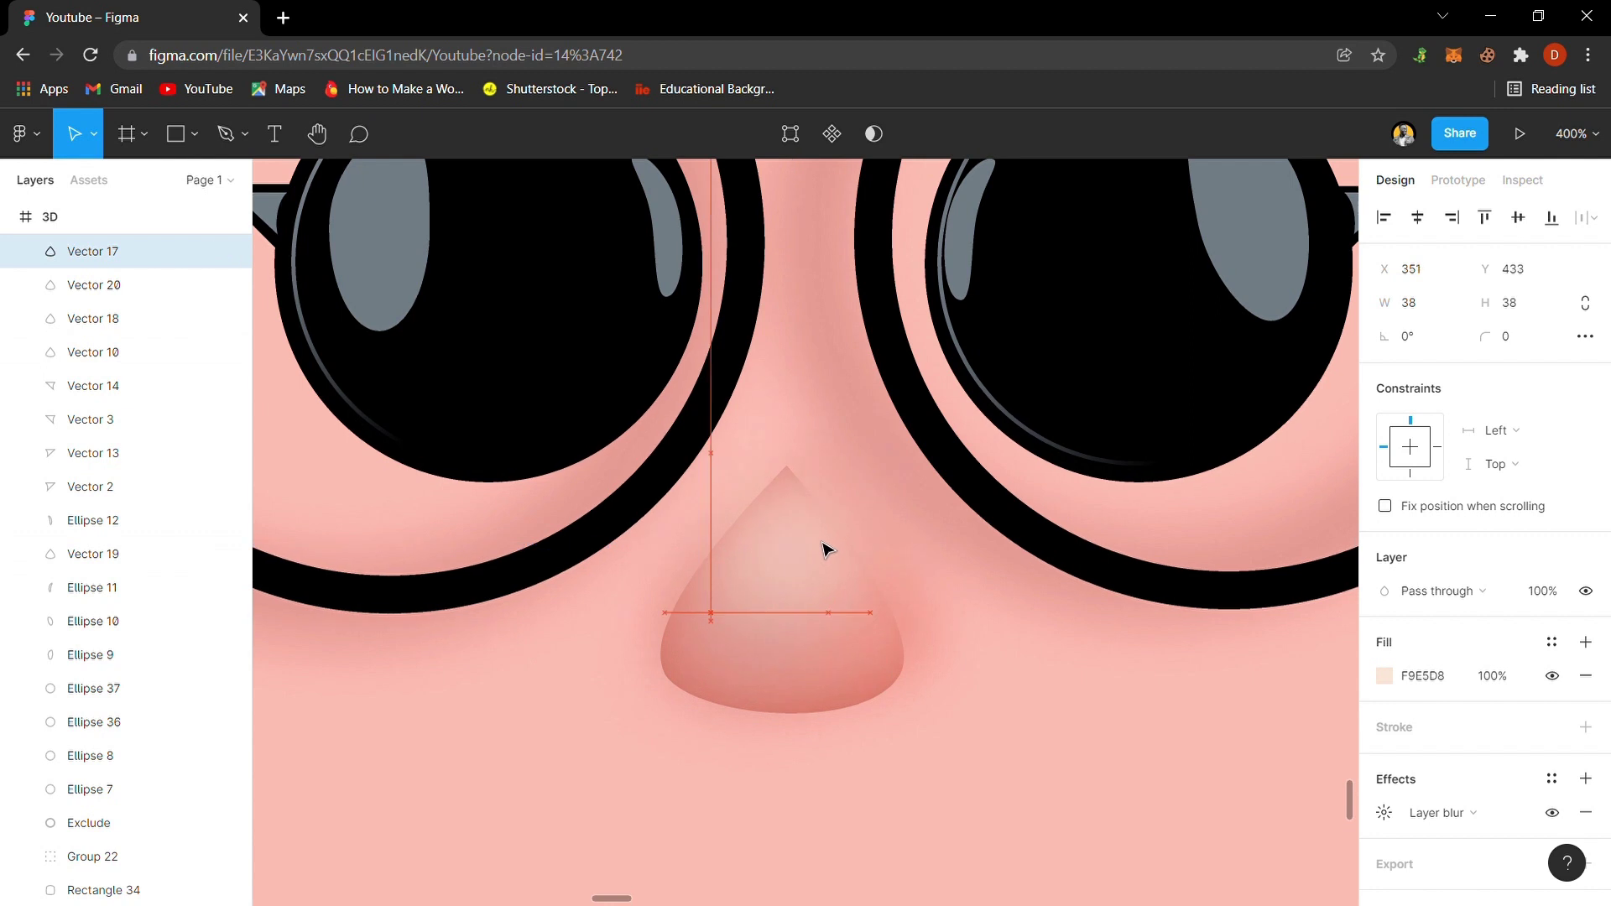
pyautogui.click(864, 844)
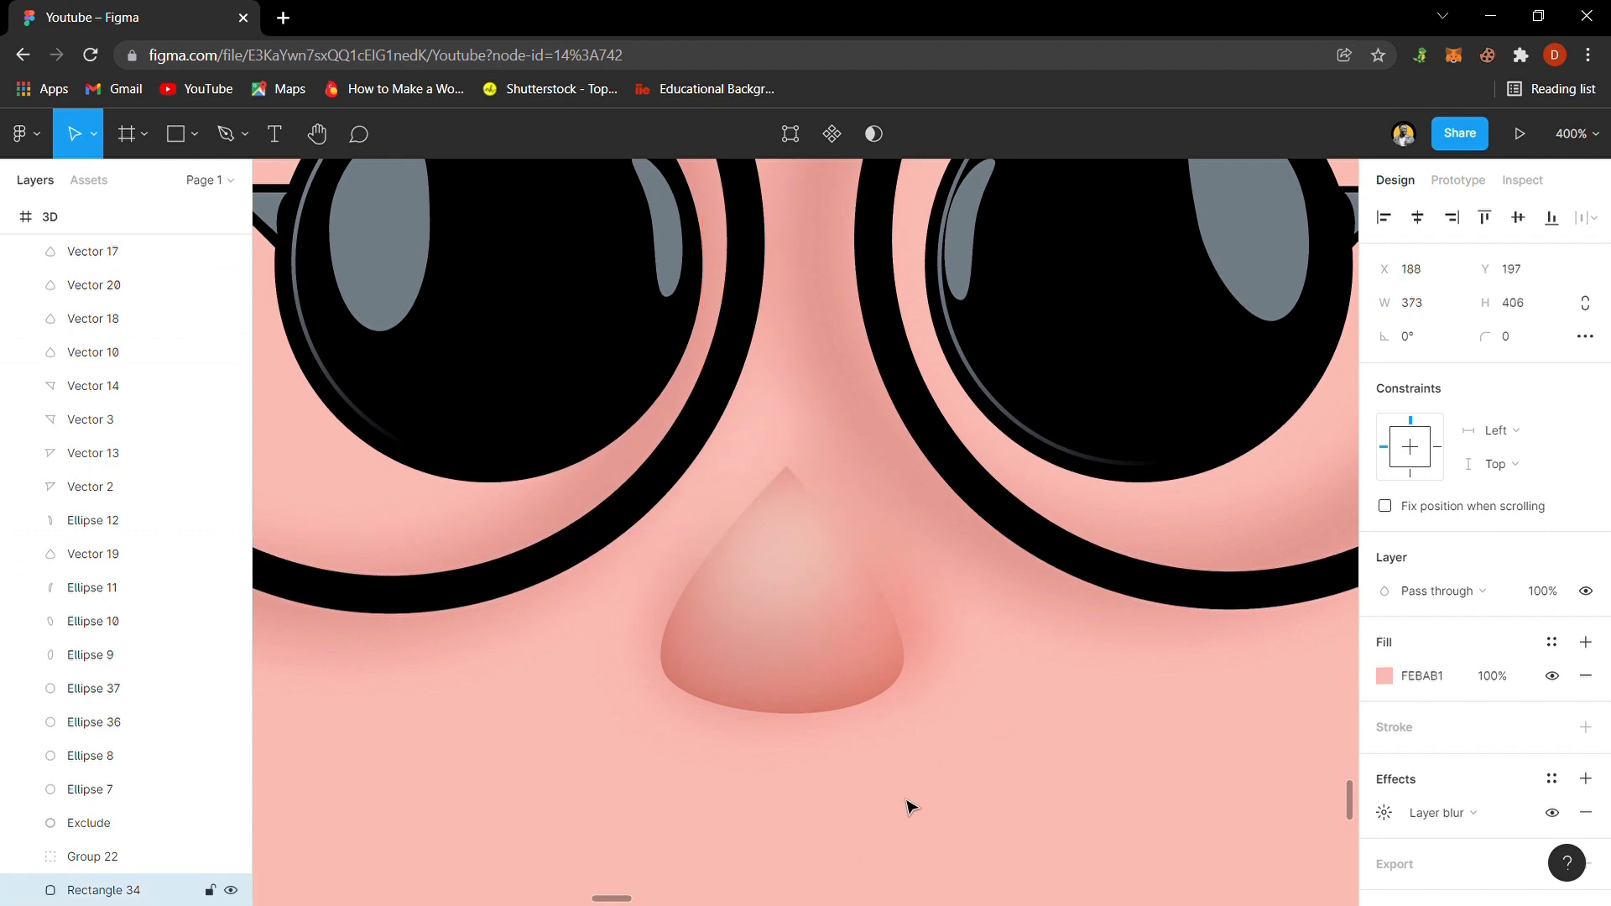
# - Zoom between the whole page and the character, then scroll to the NOSE swatches
pyautogui.press('-')
pyautogui.press('-')
pyautogui.press('-')
pyautogui.press('-')
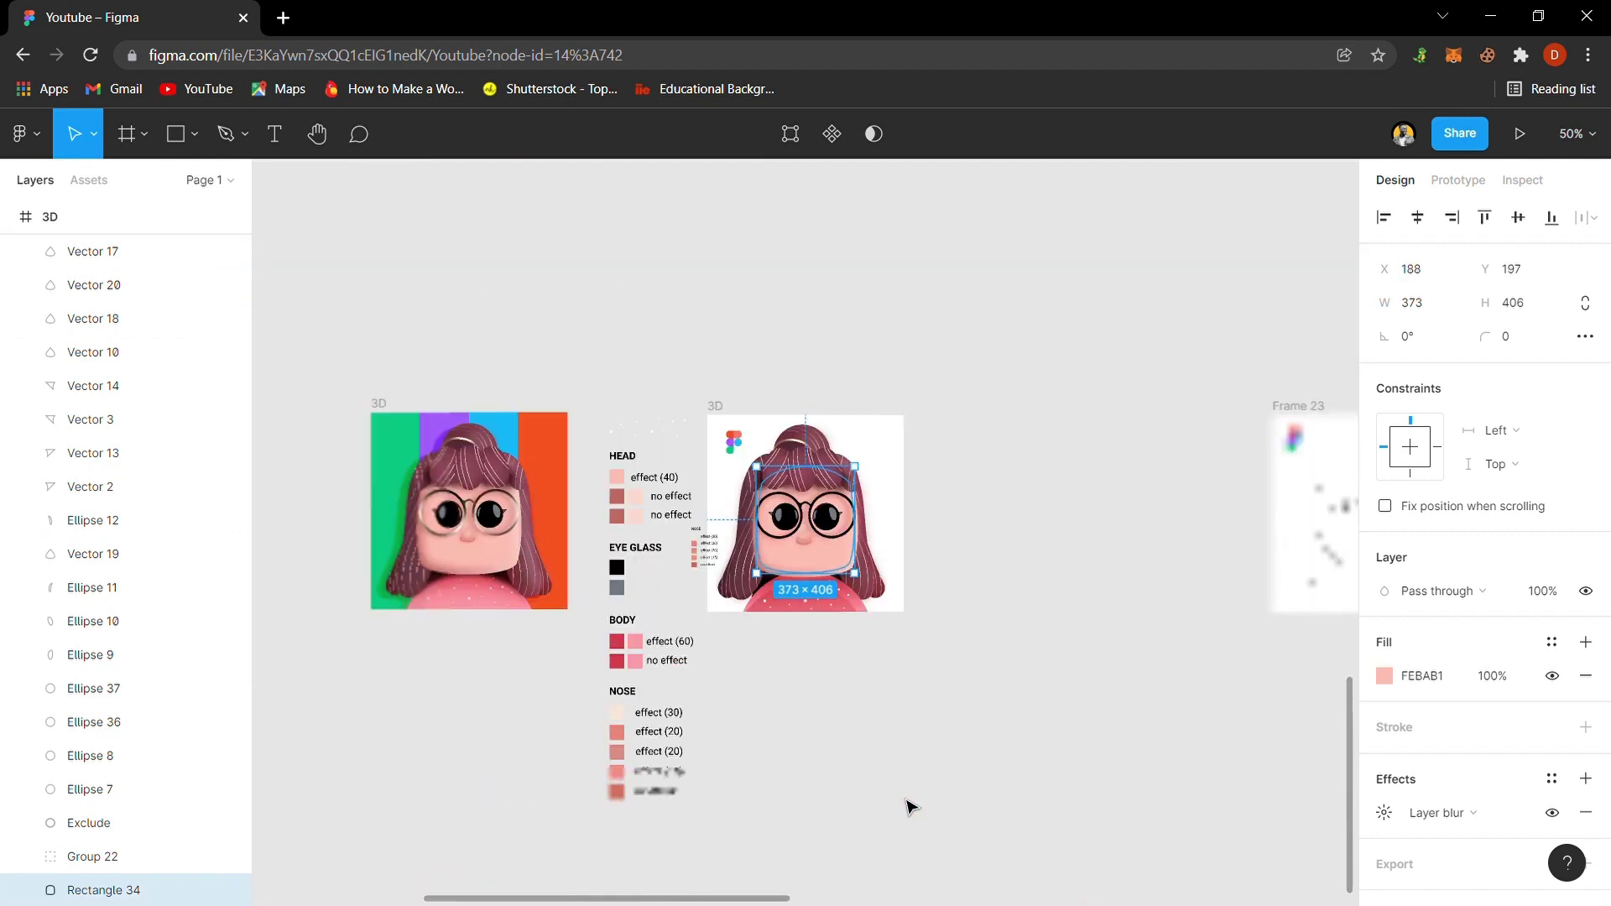
pyautogui.press('+')
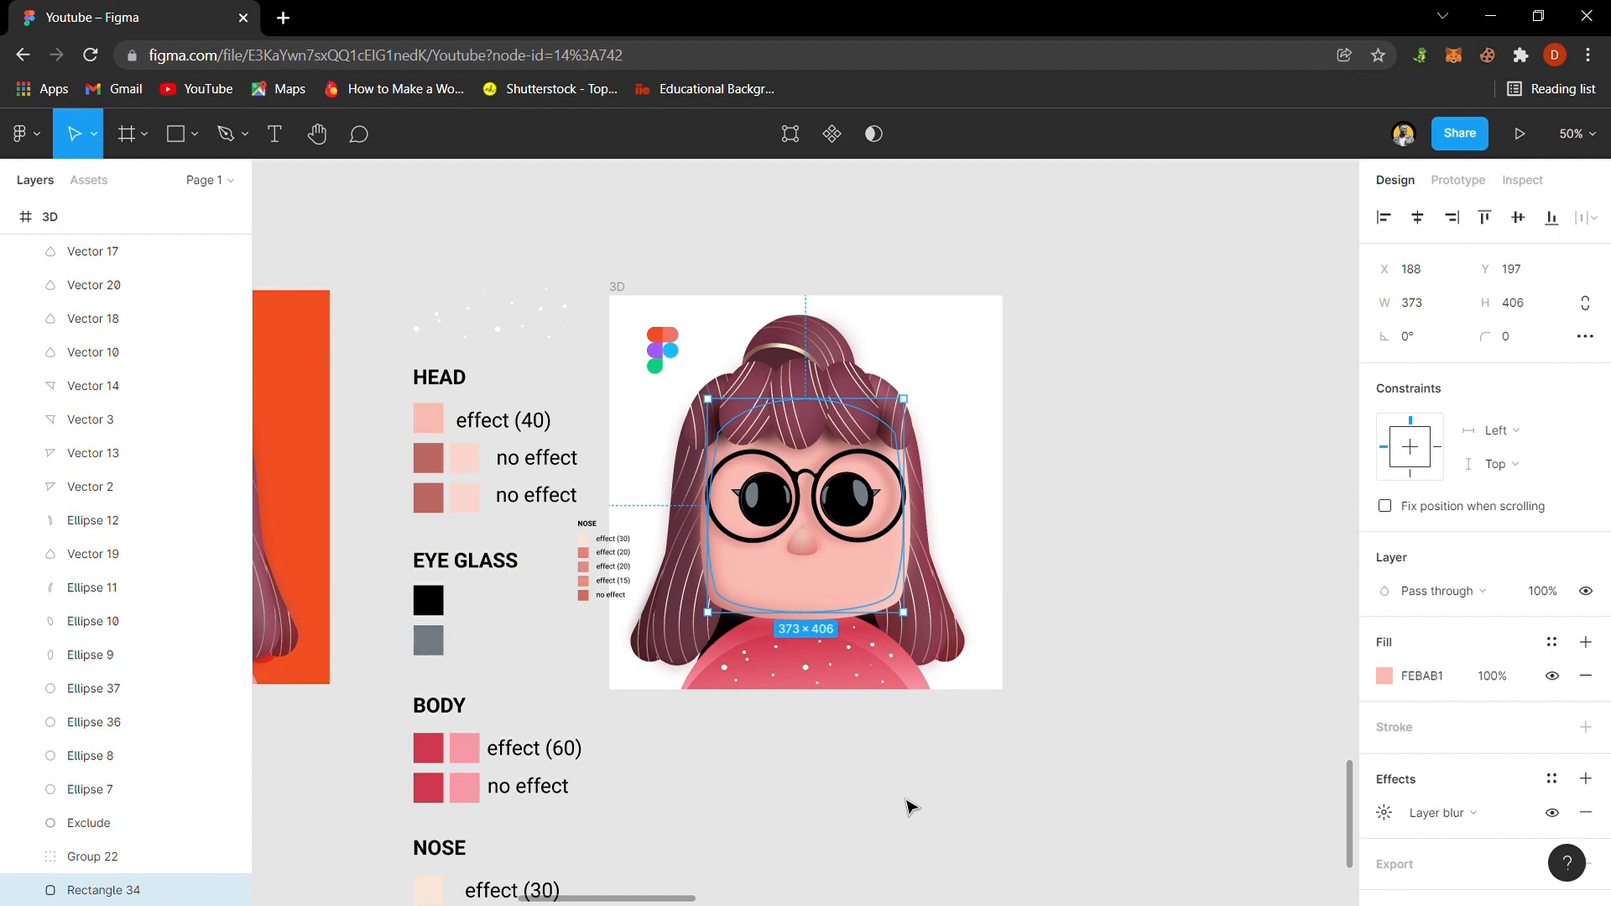
pyautogui.press('+')
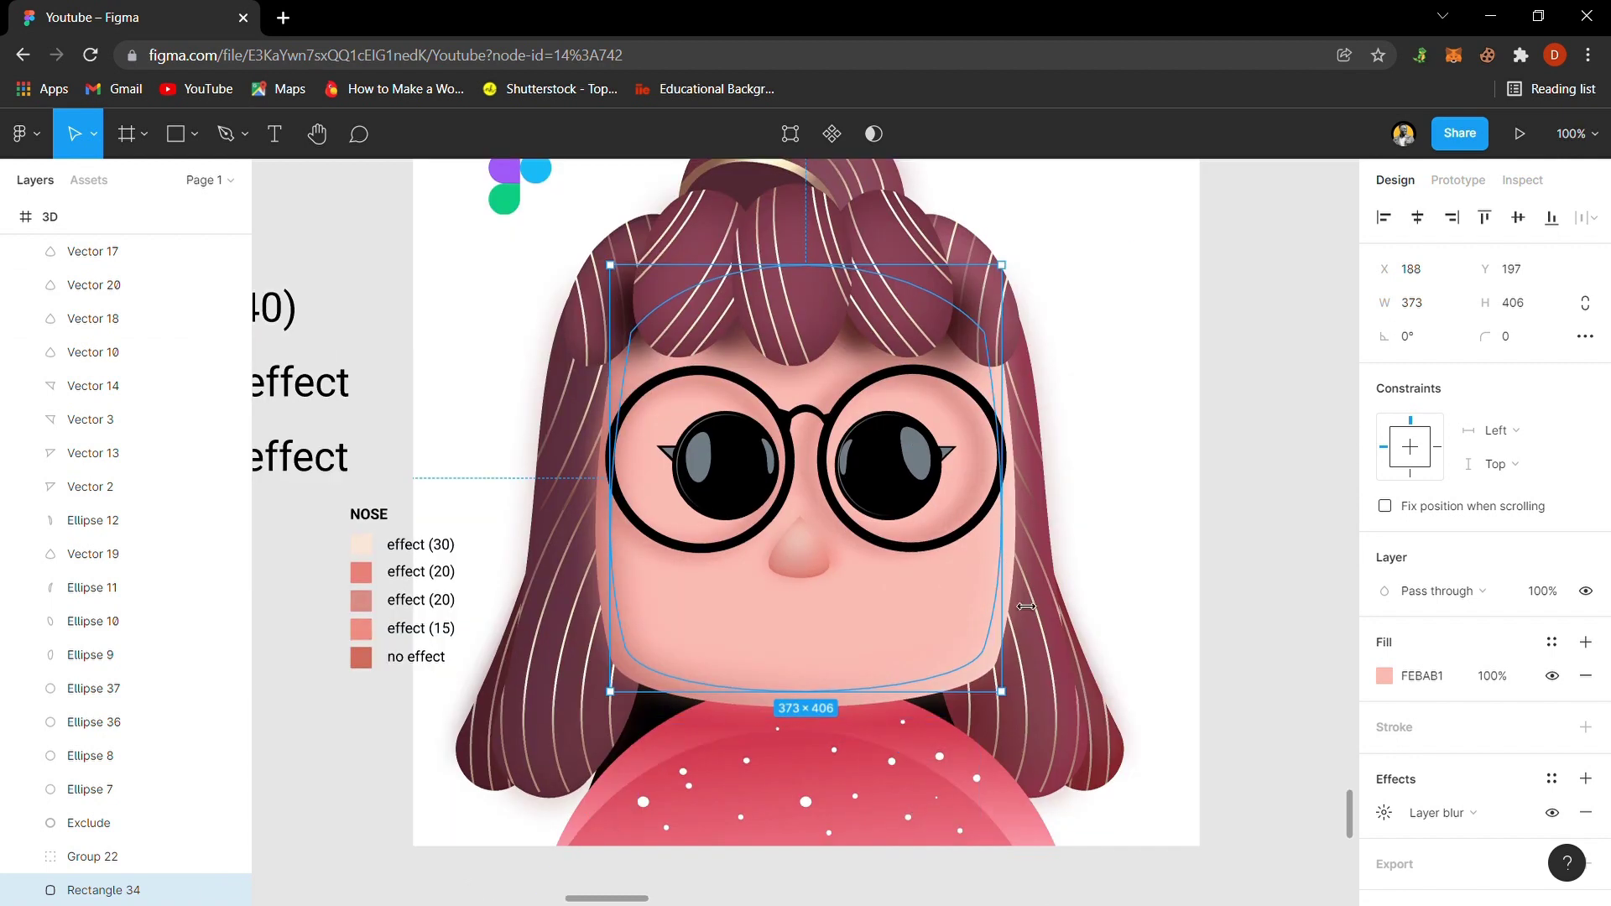
pyautogui.press('-')
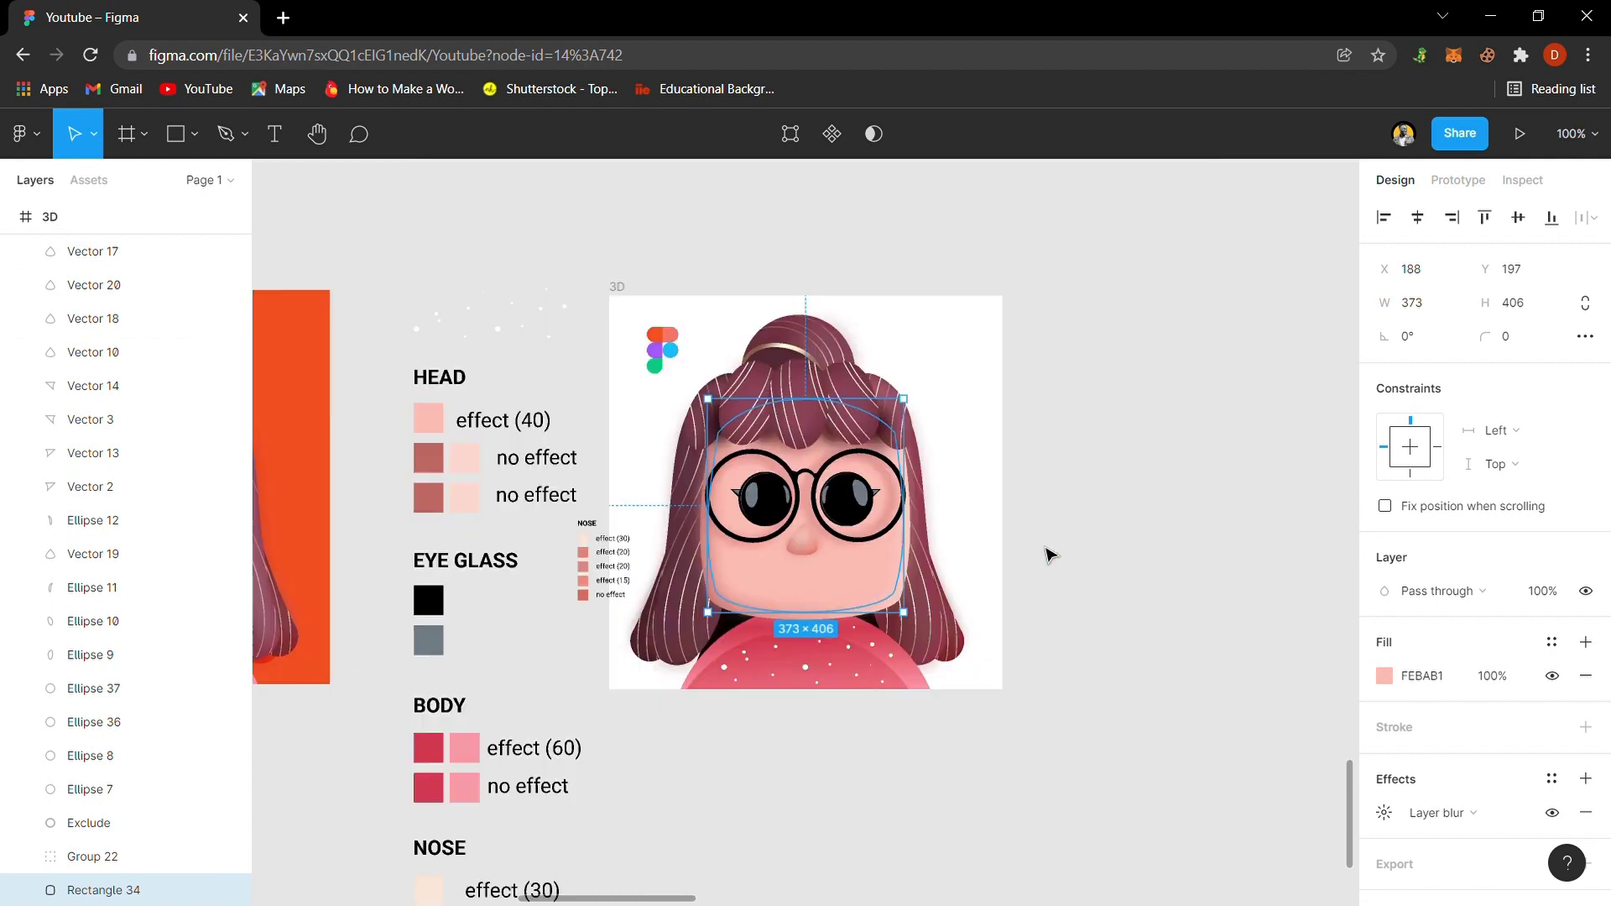
pyautogui.scroll(-5, 868, 655)
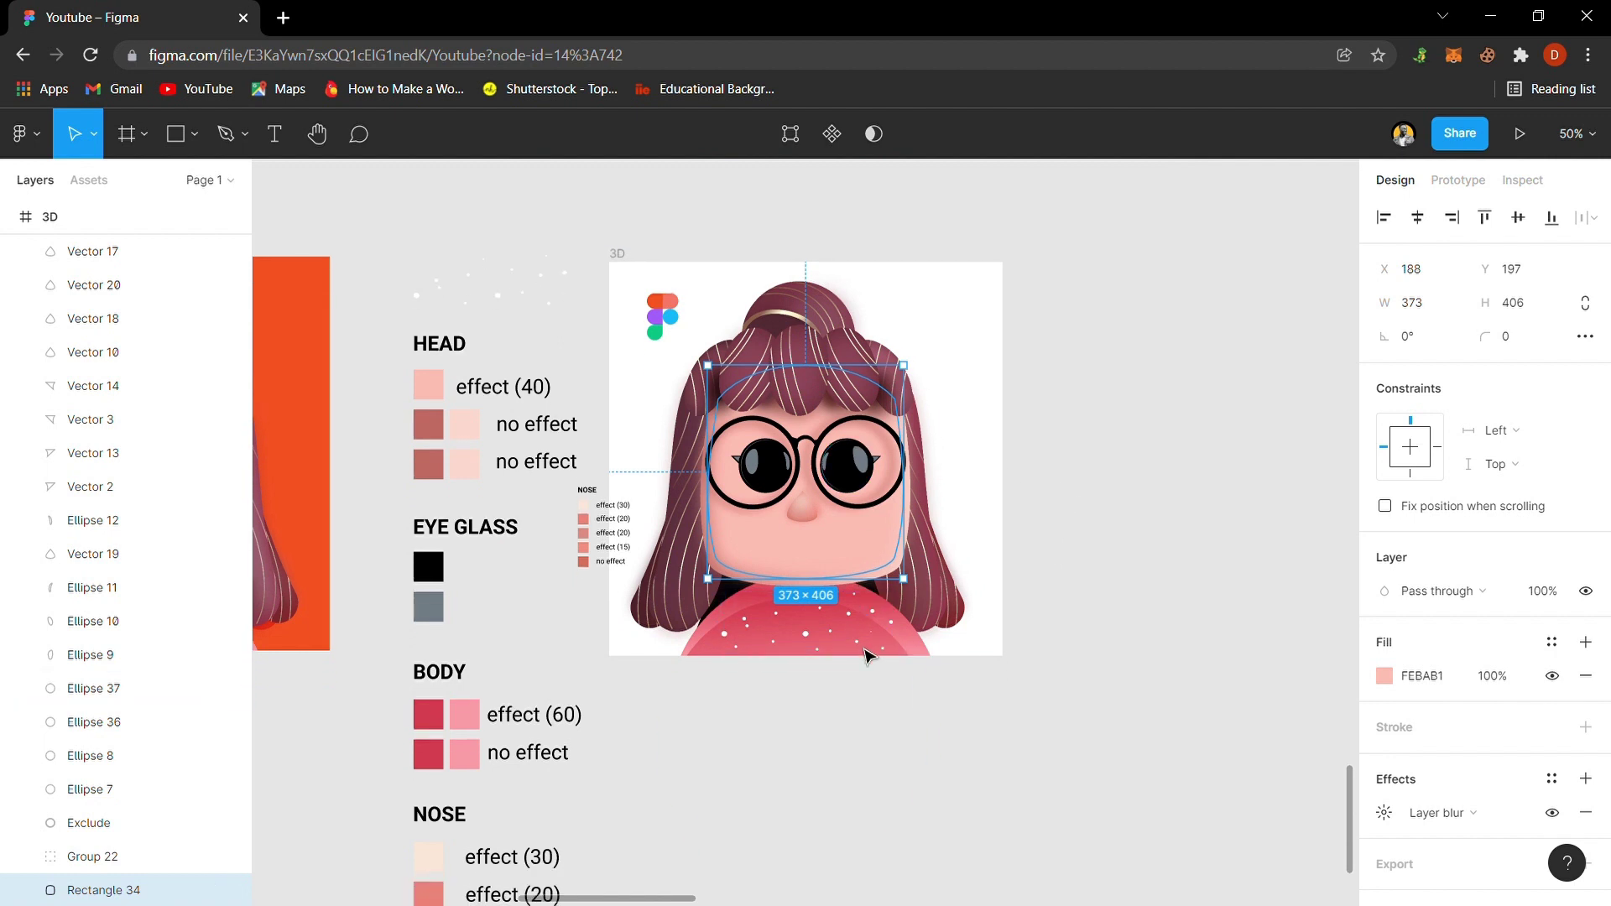
pyautogui.scroll(3, 868, 655)
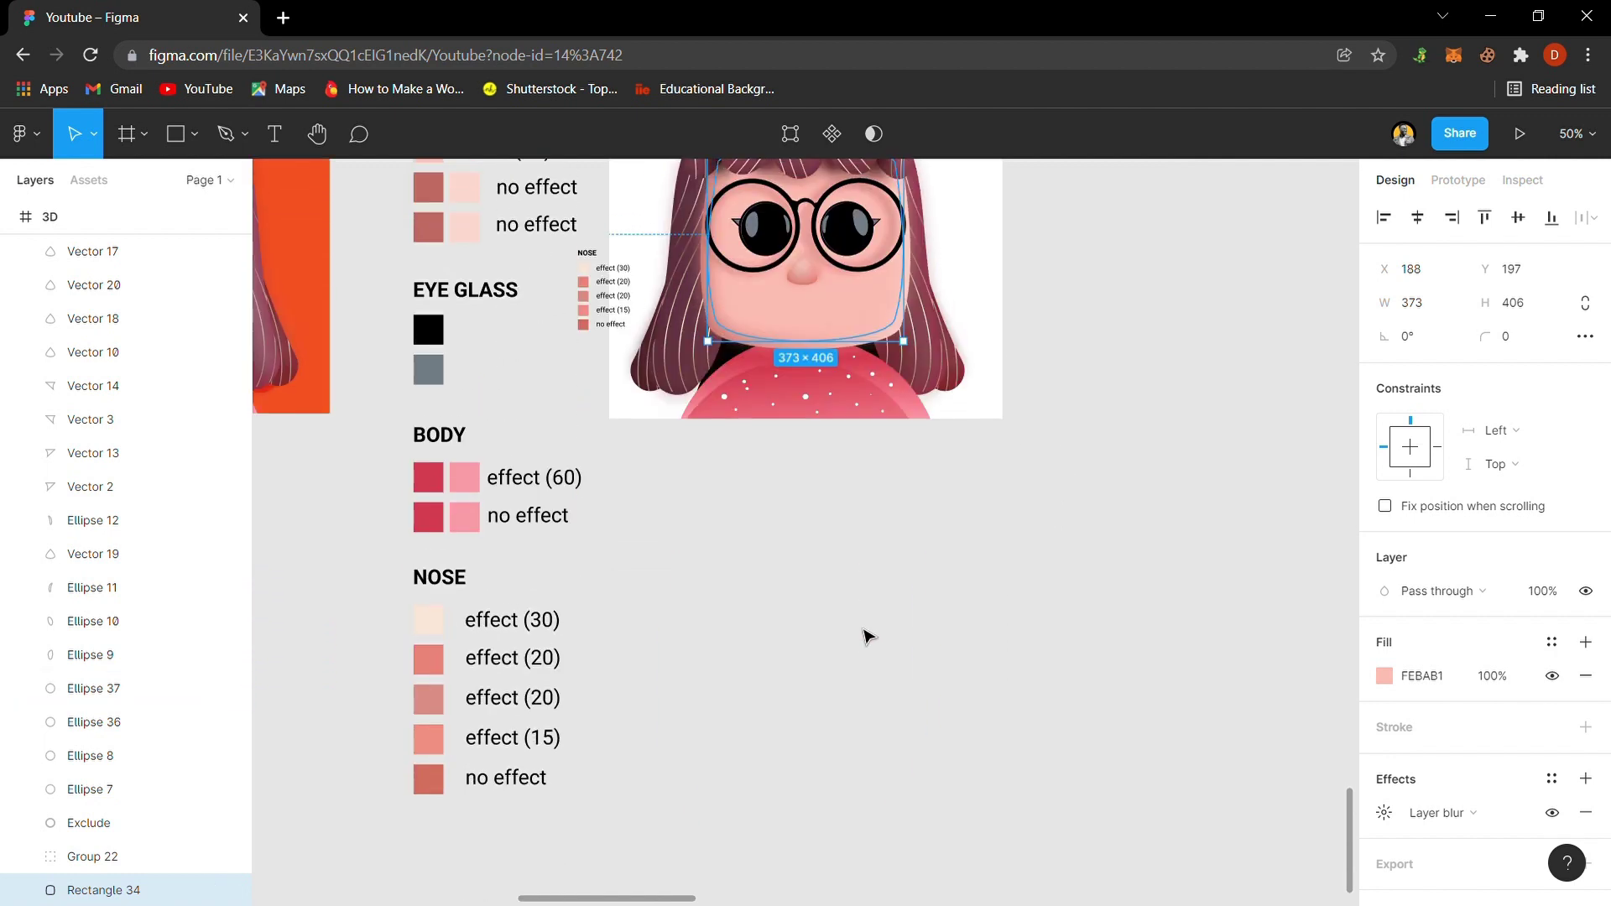
# - Replace Ellipse 38's drop shadow with a Layer blur of 60 under the body
pyautogui.click(891, 526)
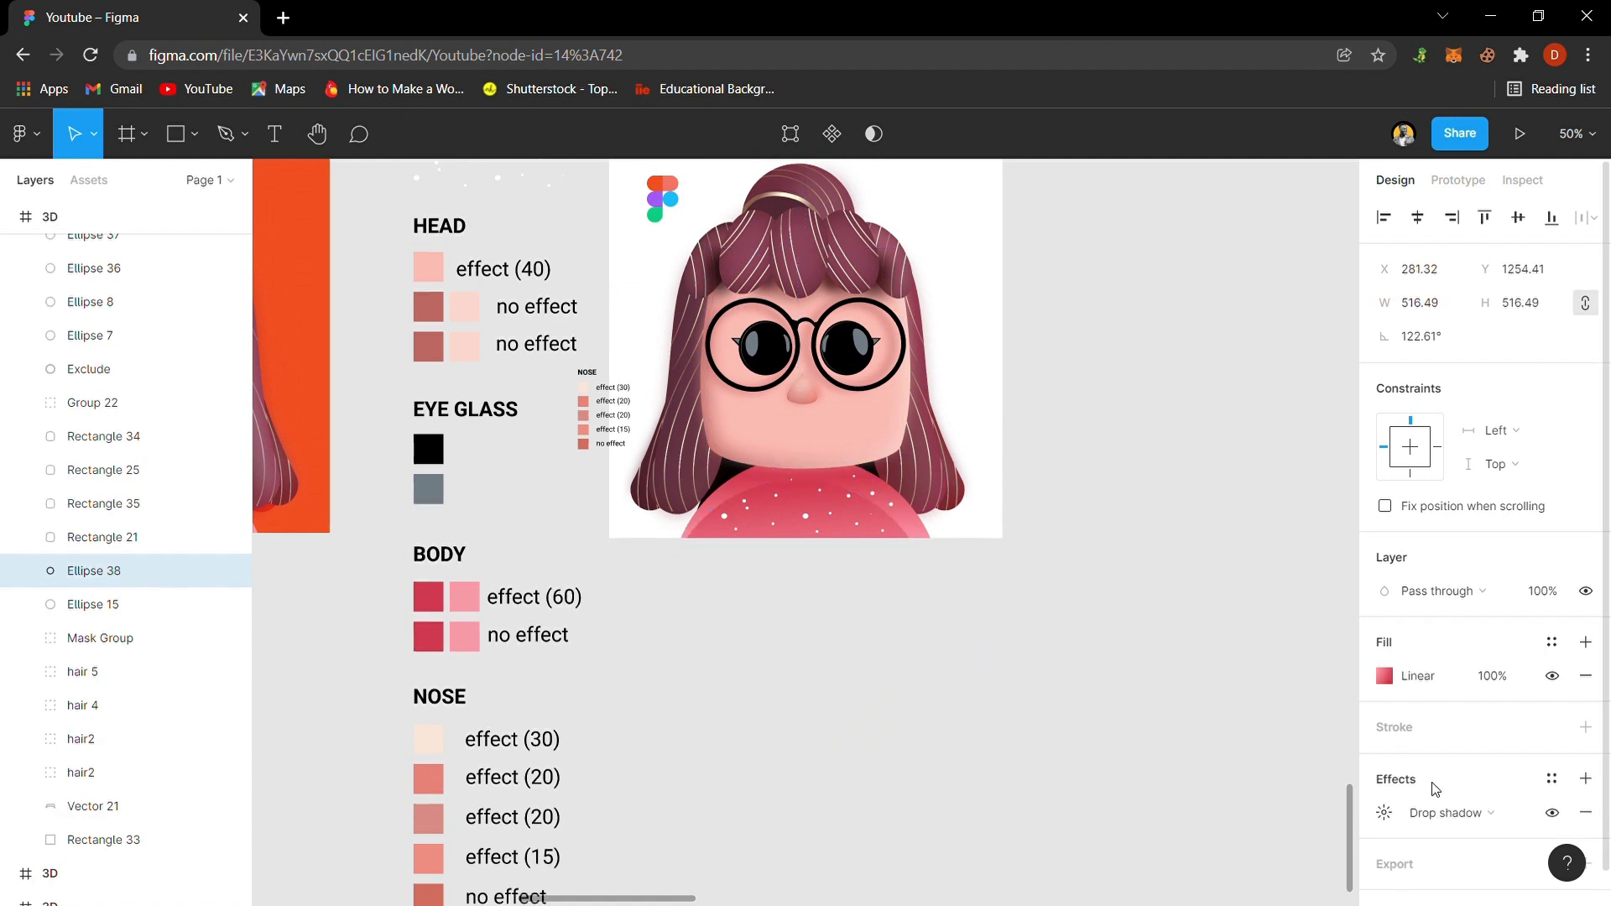
pyautogui.click(1384, 812)
pyautogui.click(1171, 793)
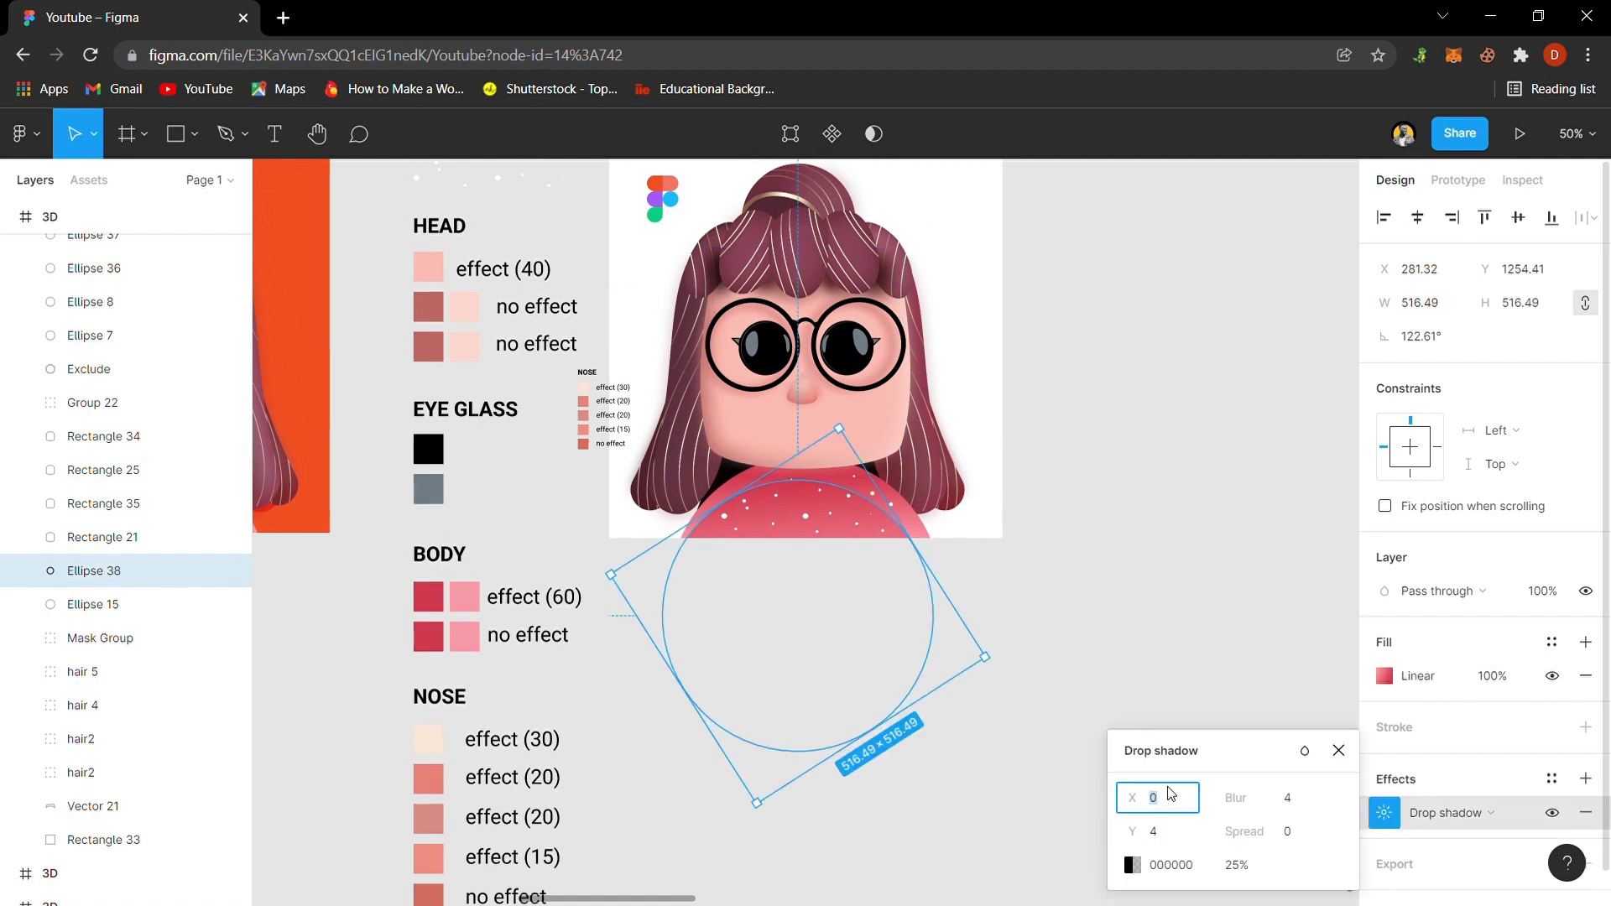
pyautogui.press('Return')
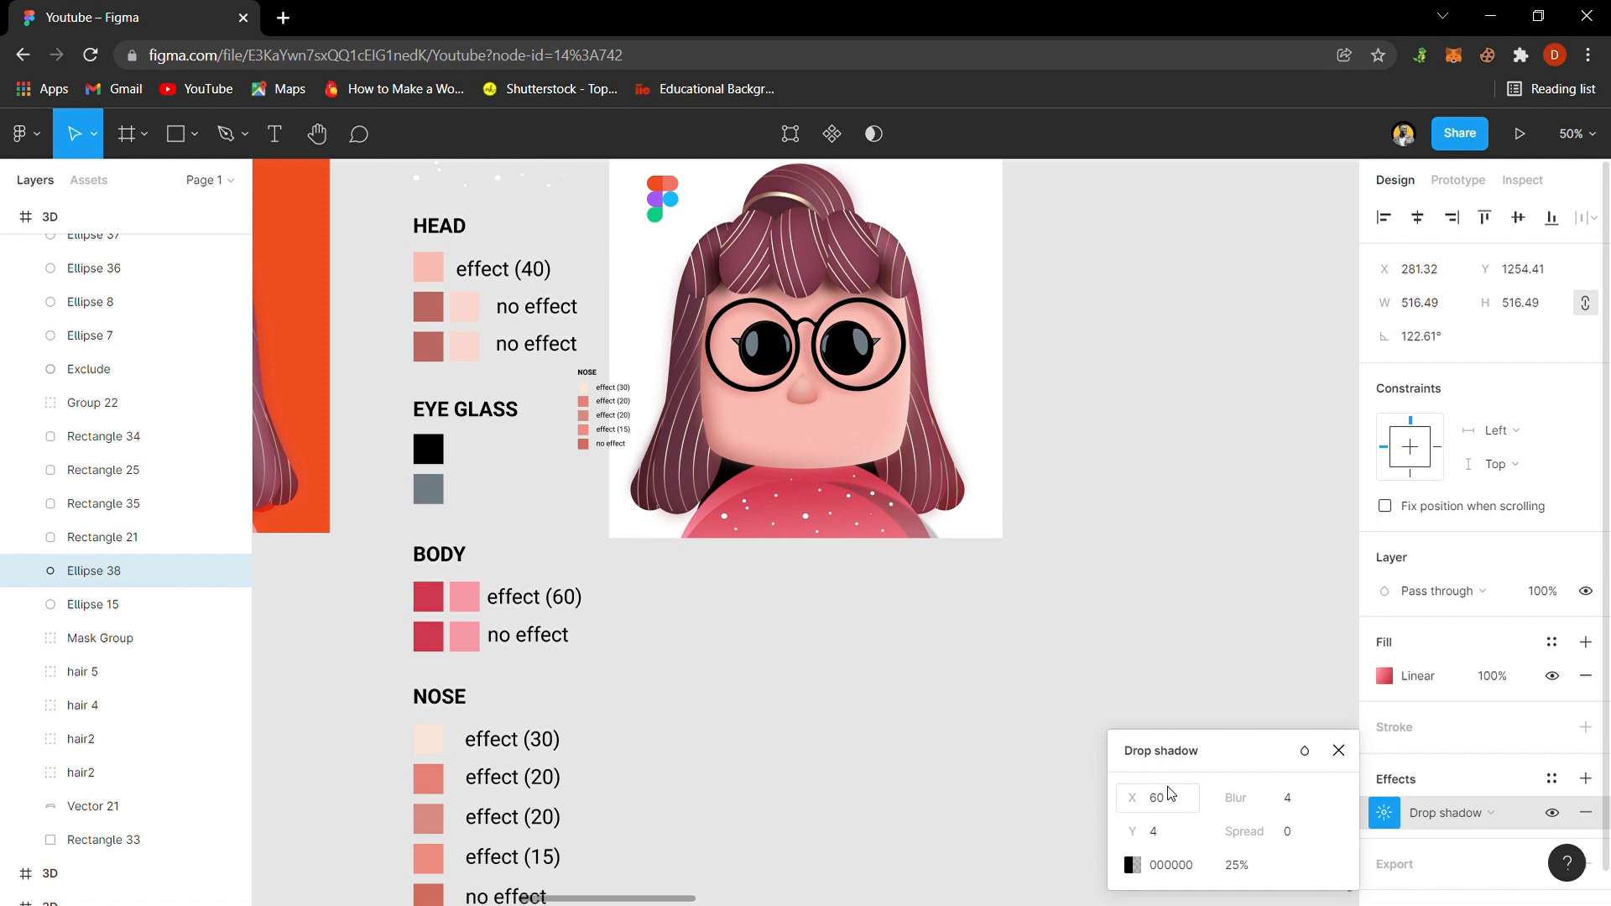
pyautogui.click(1338, 750)
pyautogui.click(1436, 813)
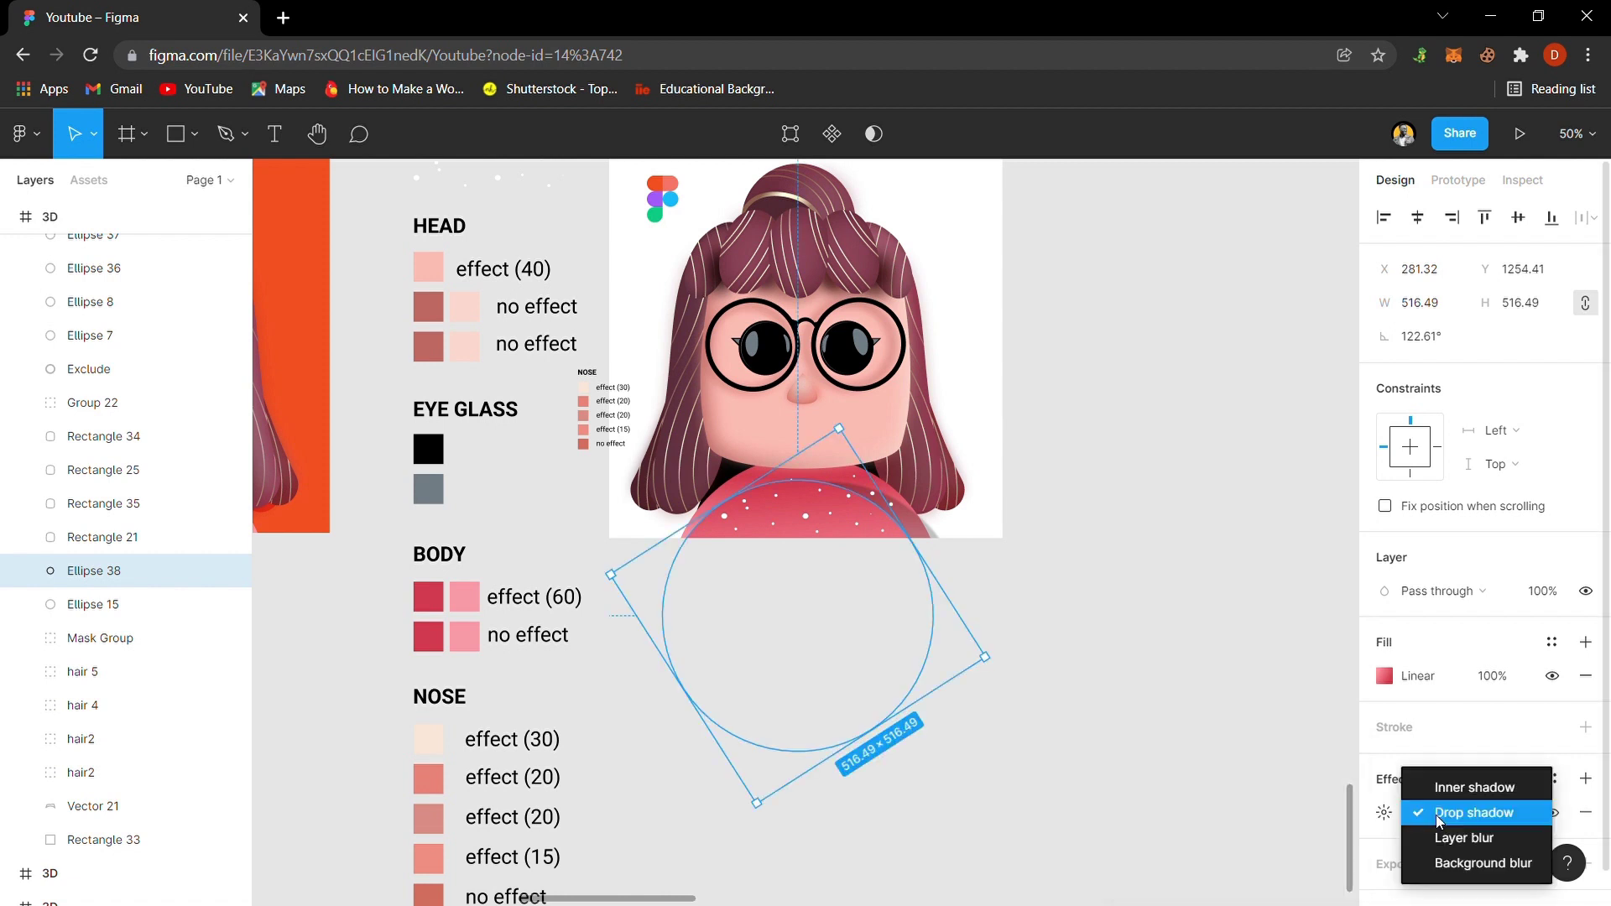
pyautogui.click(1448, 841)
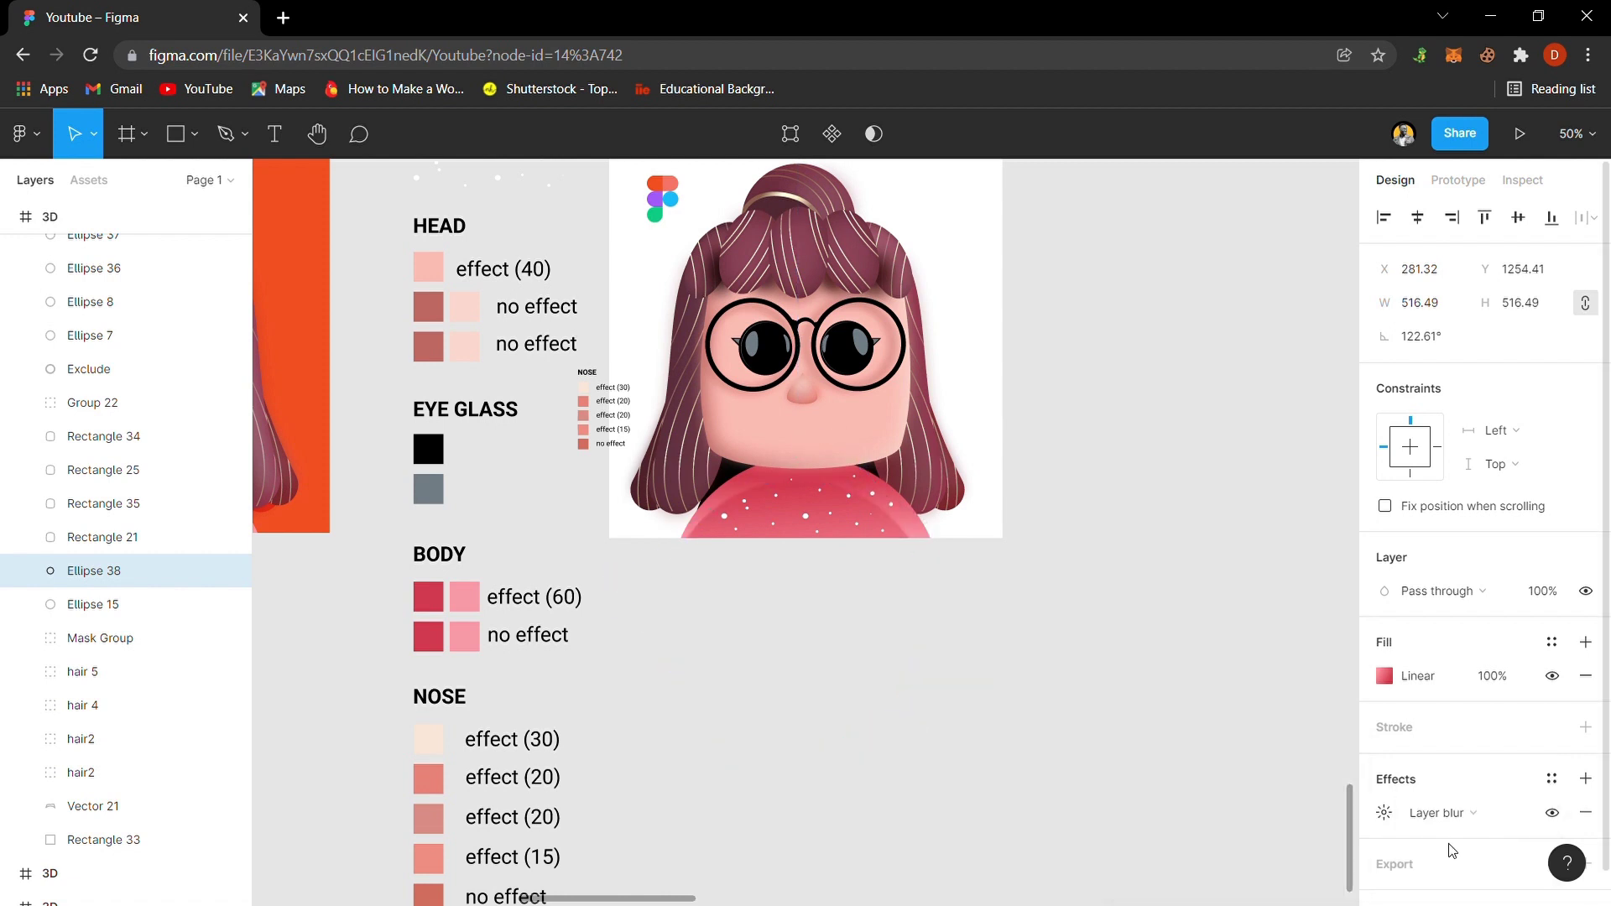
pyautogui.click(1385, 813)
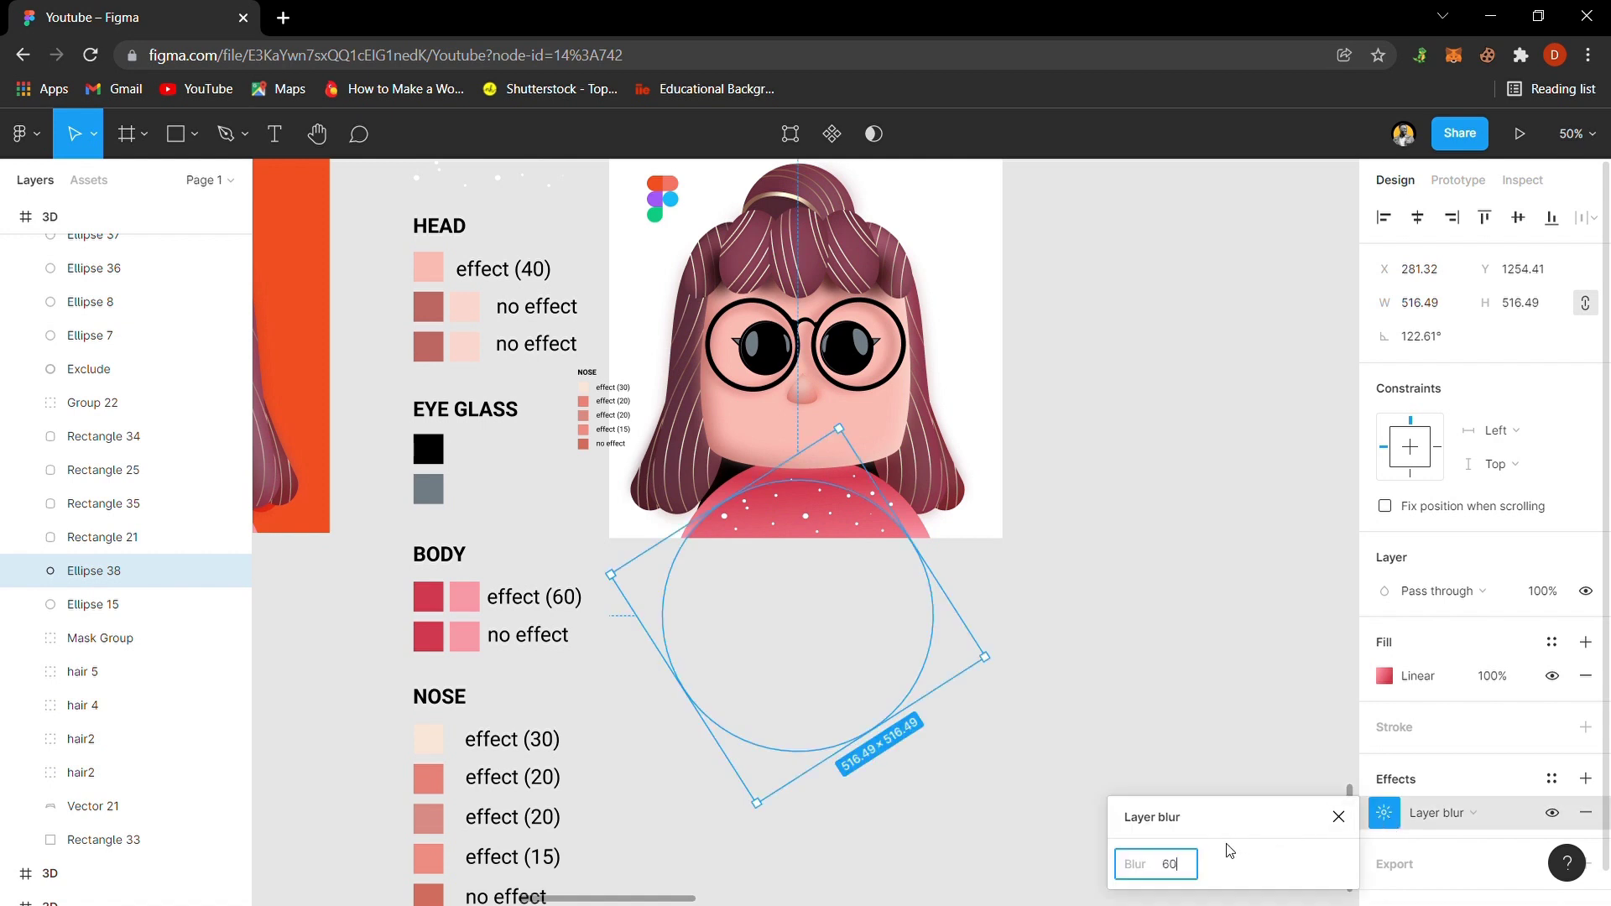
pyautogui.press('Return')
pyautogui.click(1136, 568)
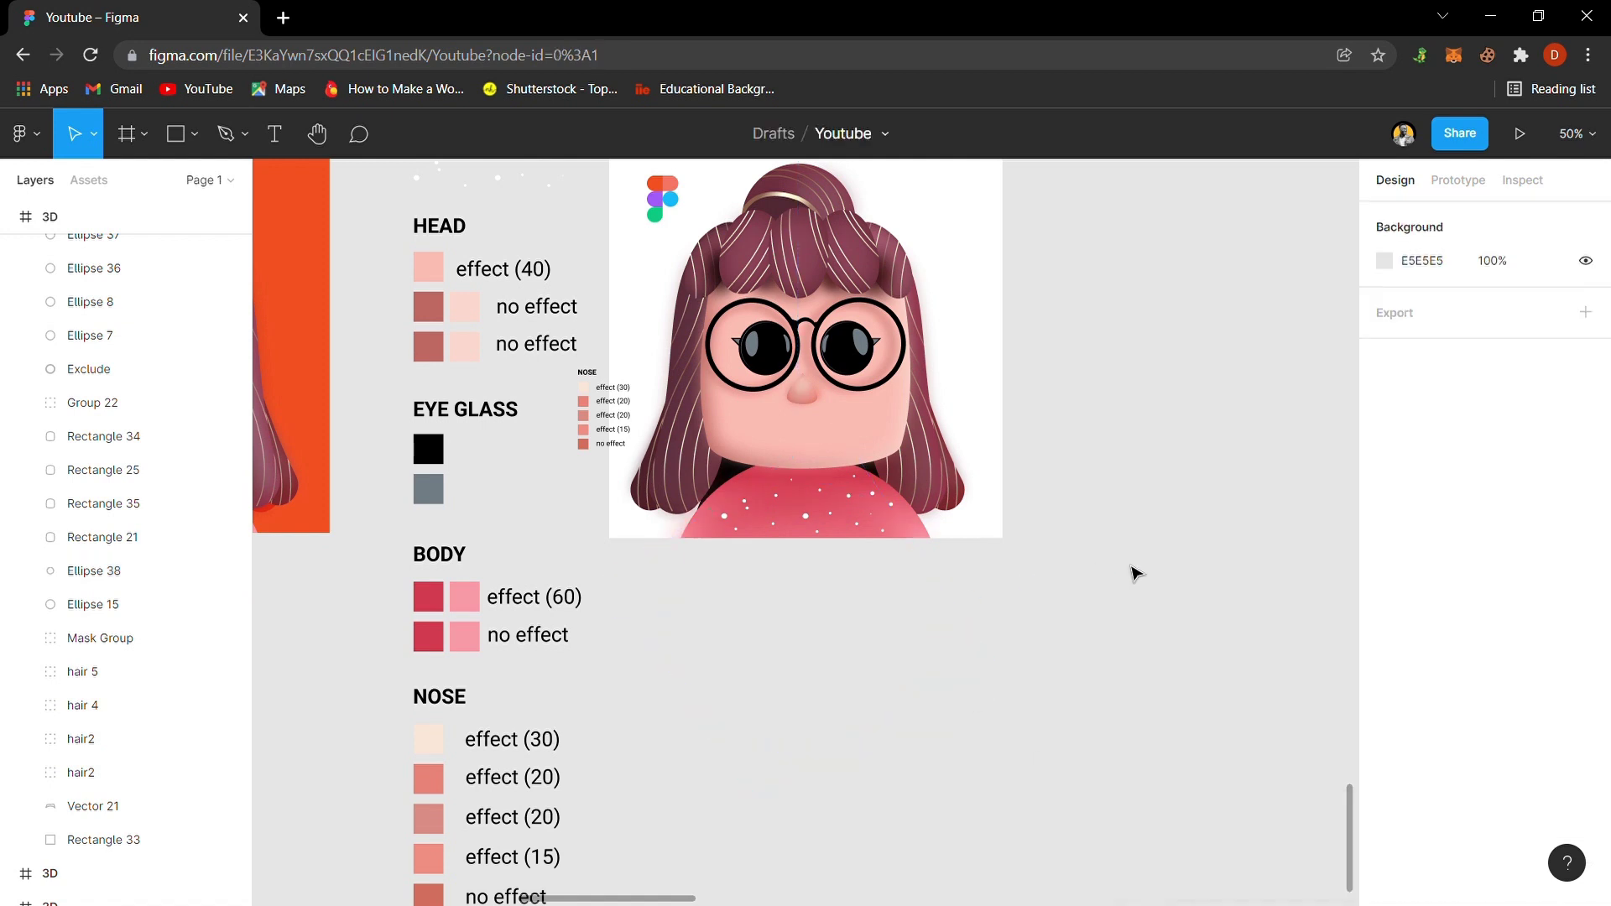
# - Zoom to fit the 3D frame and look over the NOSE legend swatches
pyautogui.scroll(2, 1039, 610)
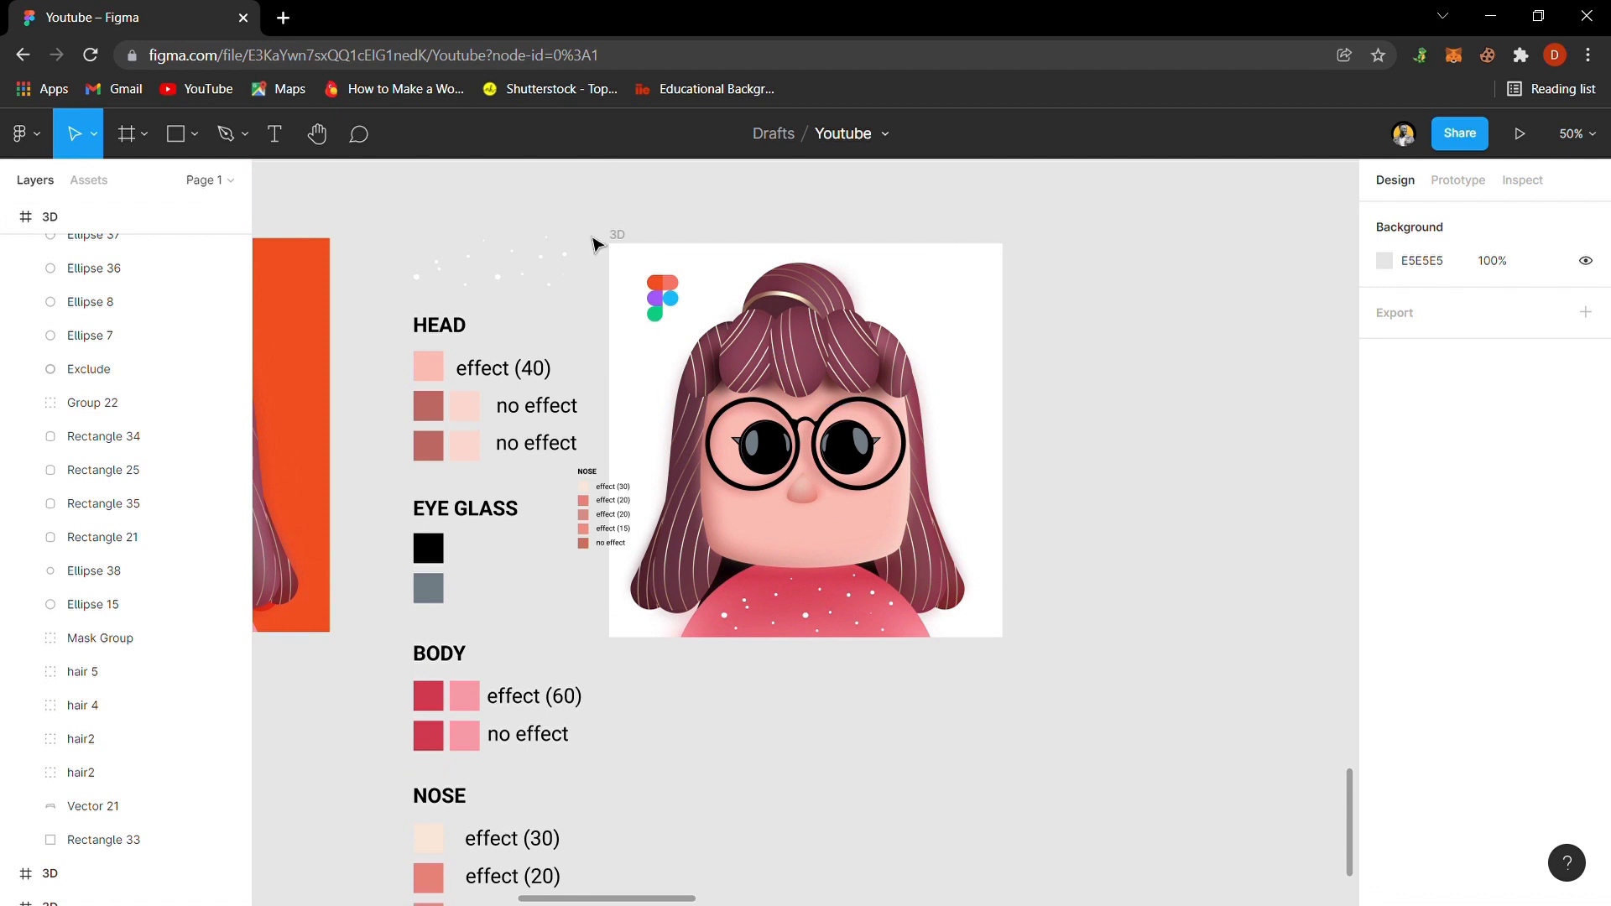
pyautogui.click(621, 269)
pyautogui.click(622, 268)
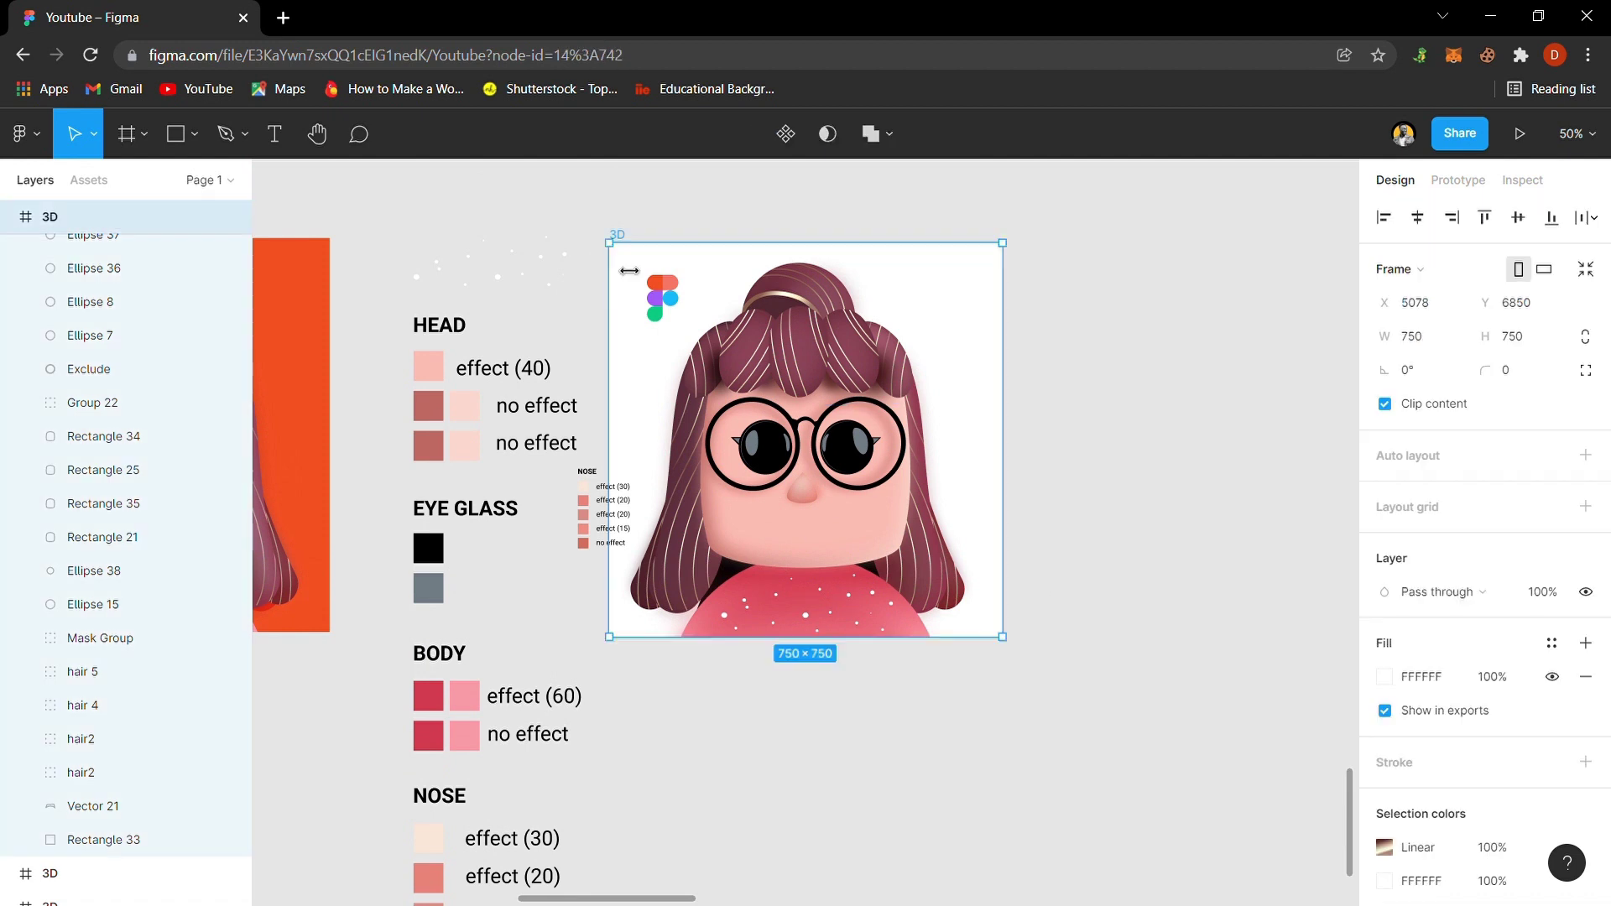
pyautogui.hotkey('shift', '2')
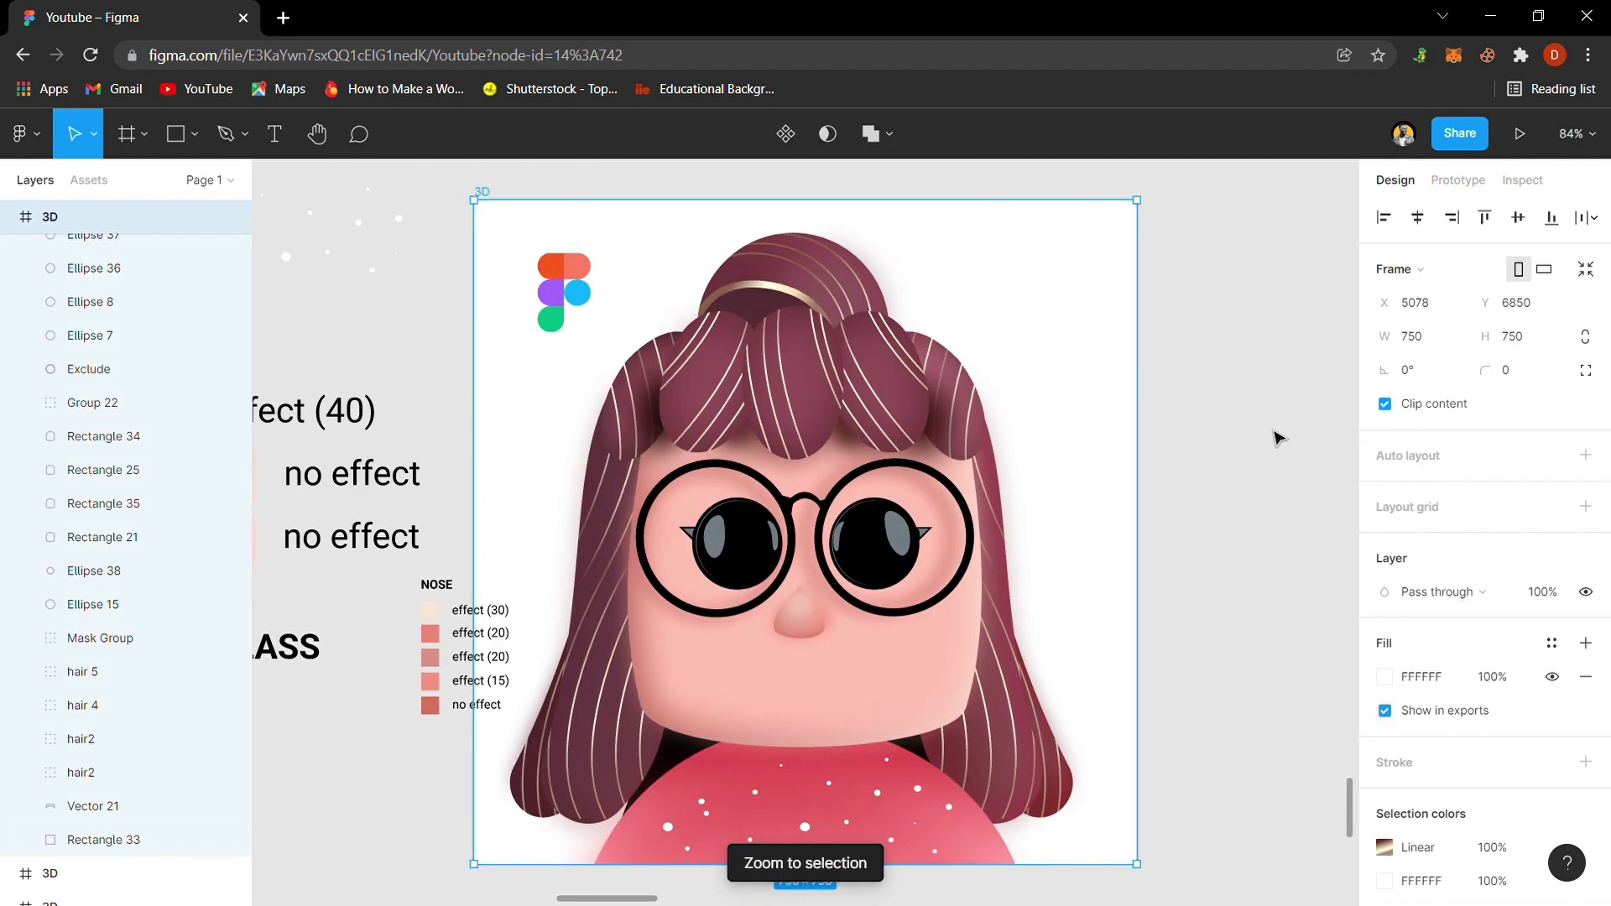
pyautogui.click(1272, 439)
pyautogui.moveTo(401, 571); pyautogui.dragTo(484, 727)
pyautogui.click(484, 727)
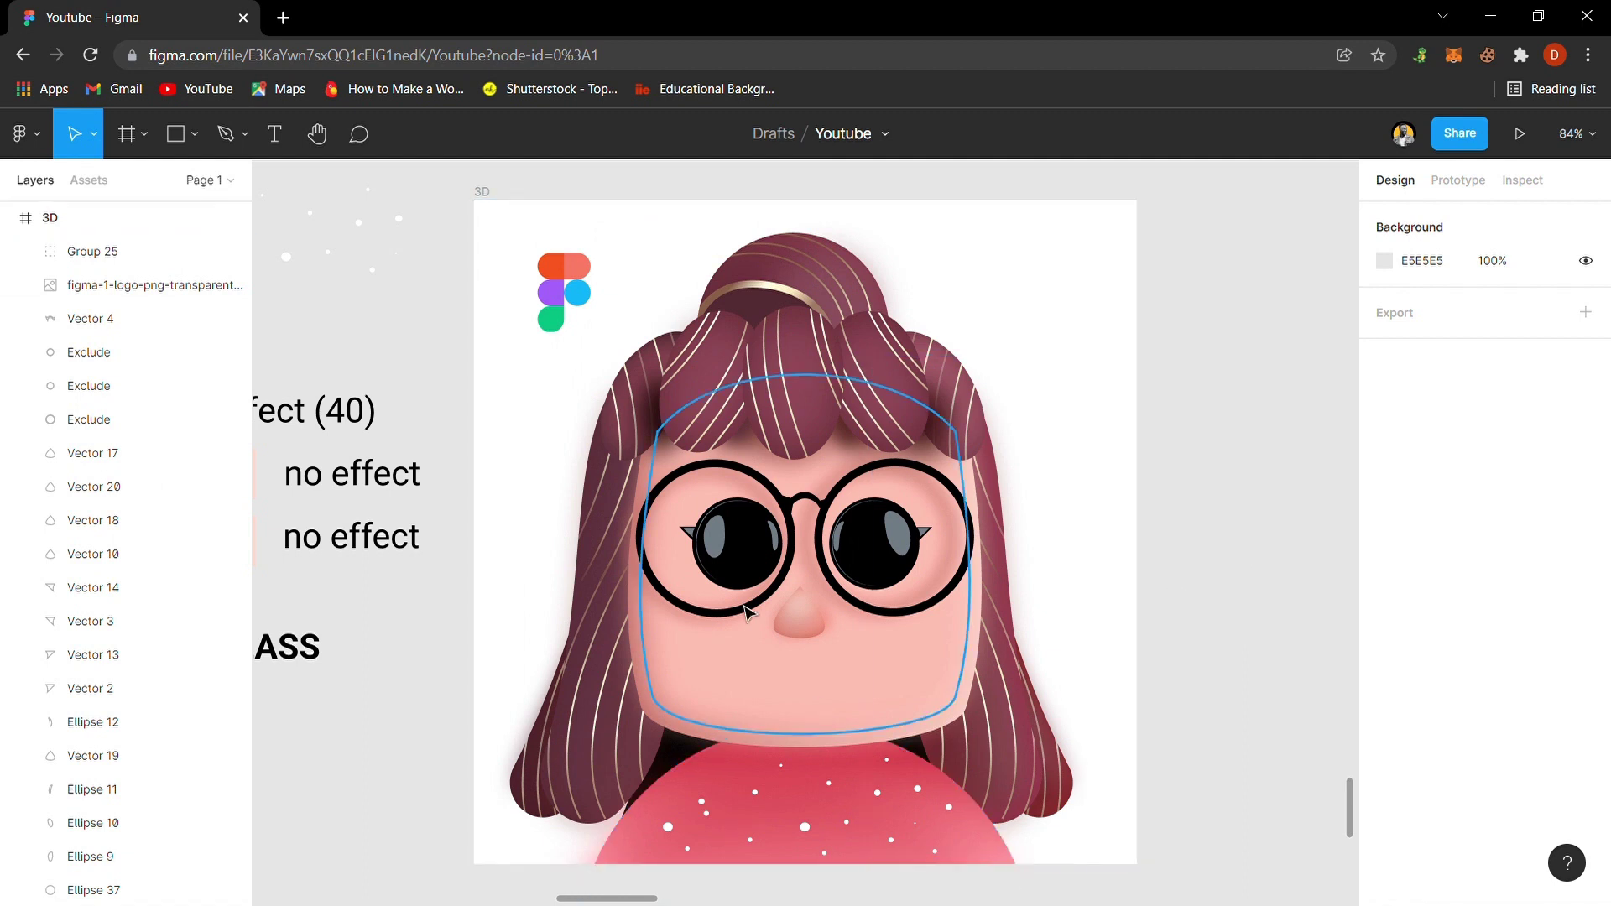
# - Group the frame's character layers, excluding the Figma logo, as Group 26 and nudge it right
pyautogui.moveTo(1104, 179); pyautogui.dragTo(550, 872)
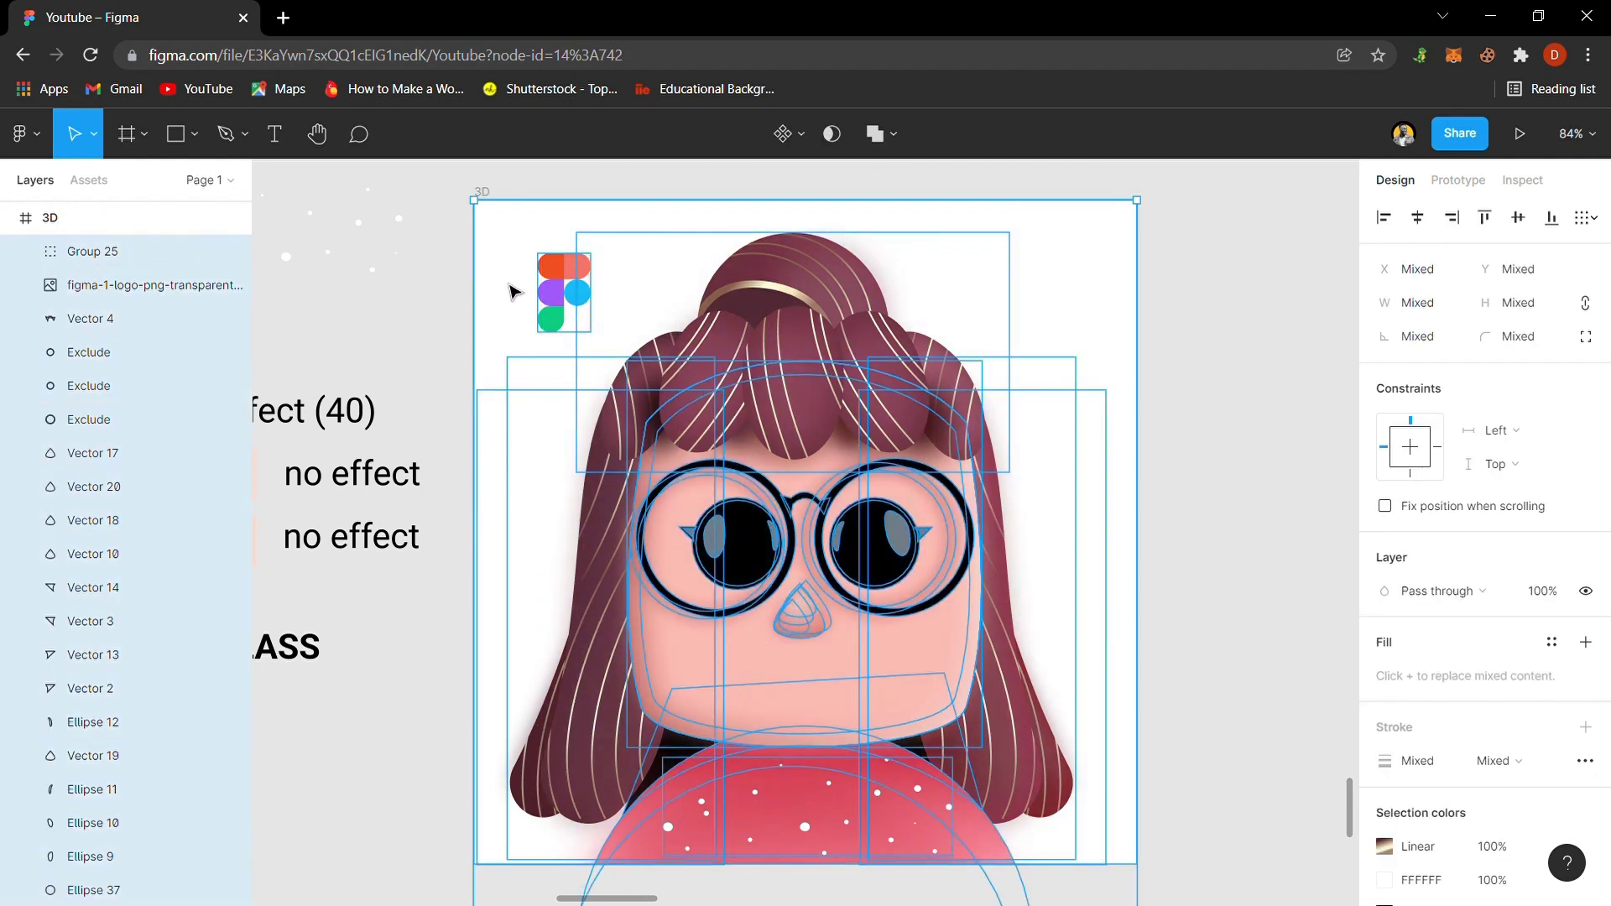
pyautogui.keyDown('shift'); pyautogui.click(569, 291); pyautogui.keyUp('shift')
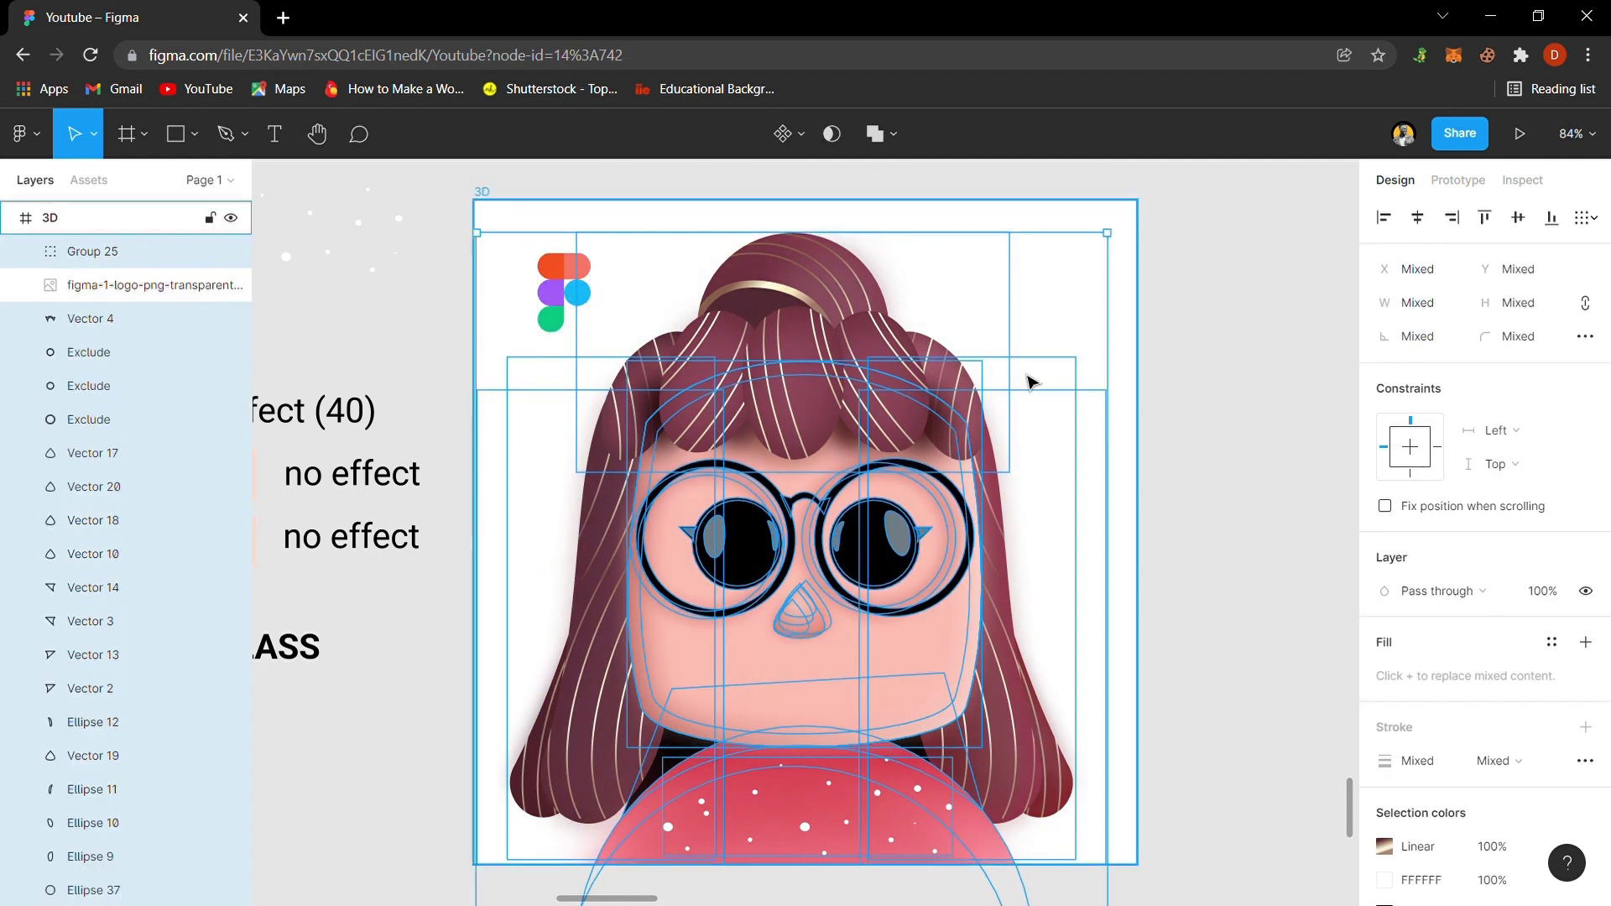
pyautogui.moveTo(790, 522); pyautogui.dragTo(920, 524)
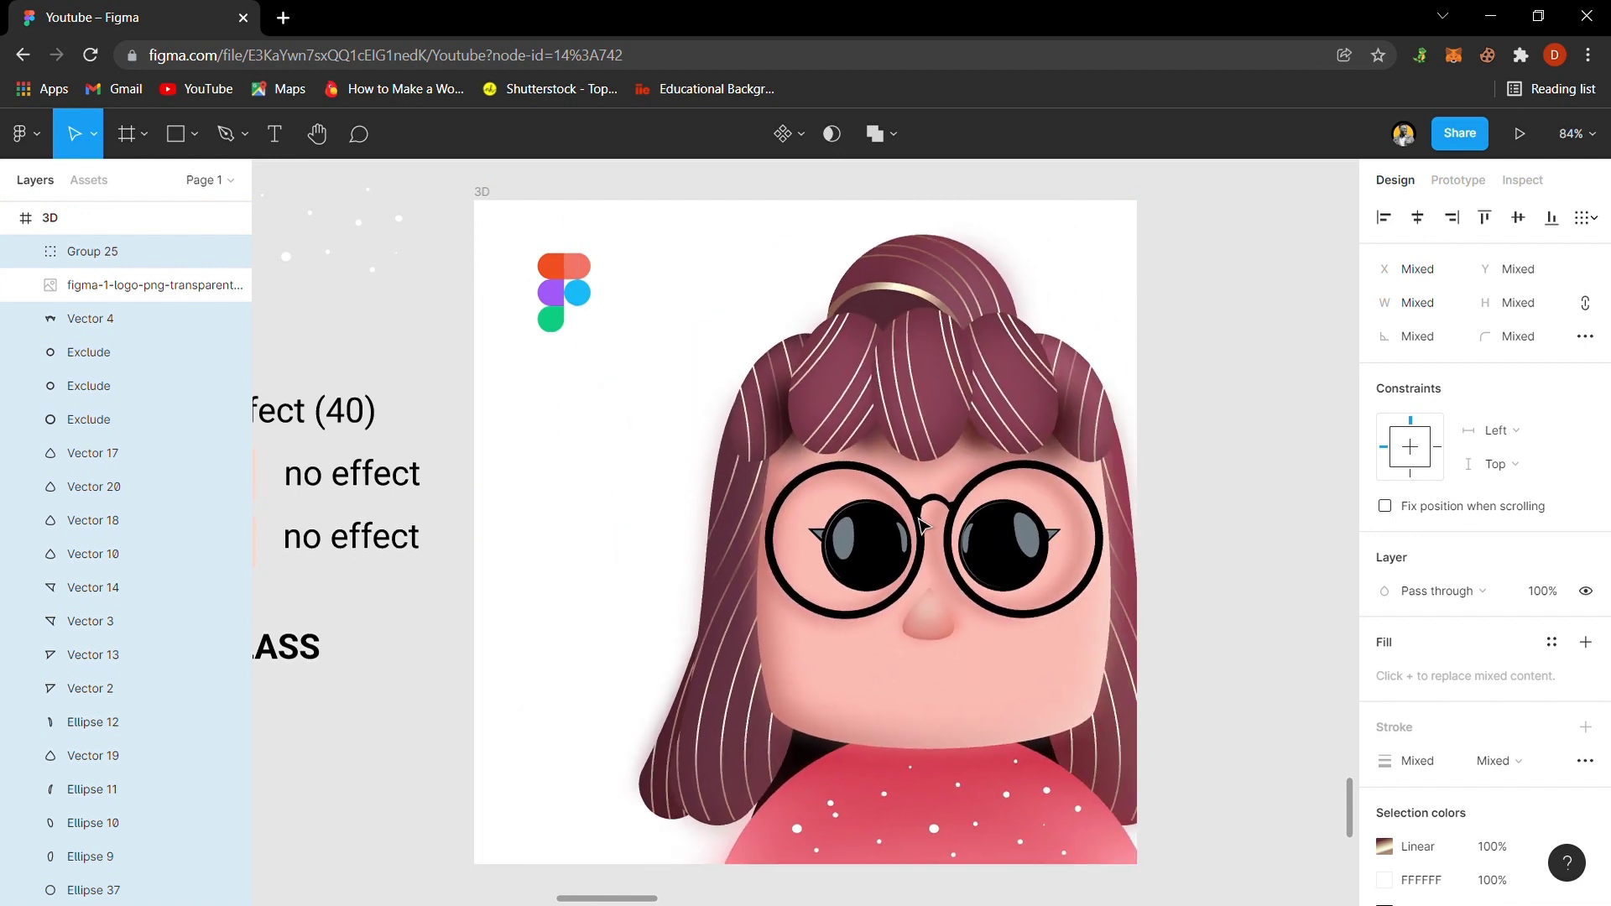
pyautogui.press('Escape')
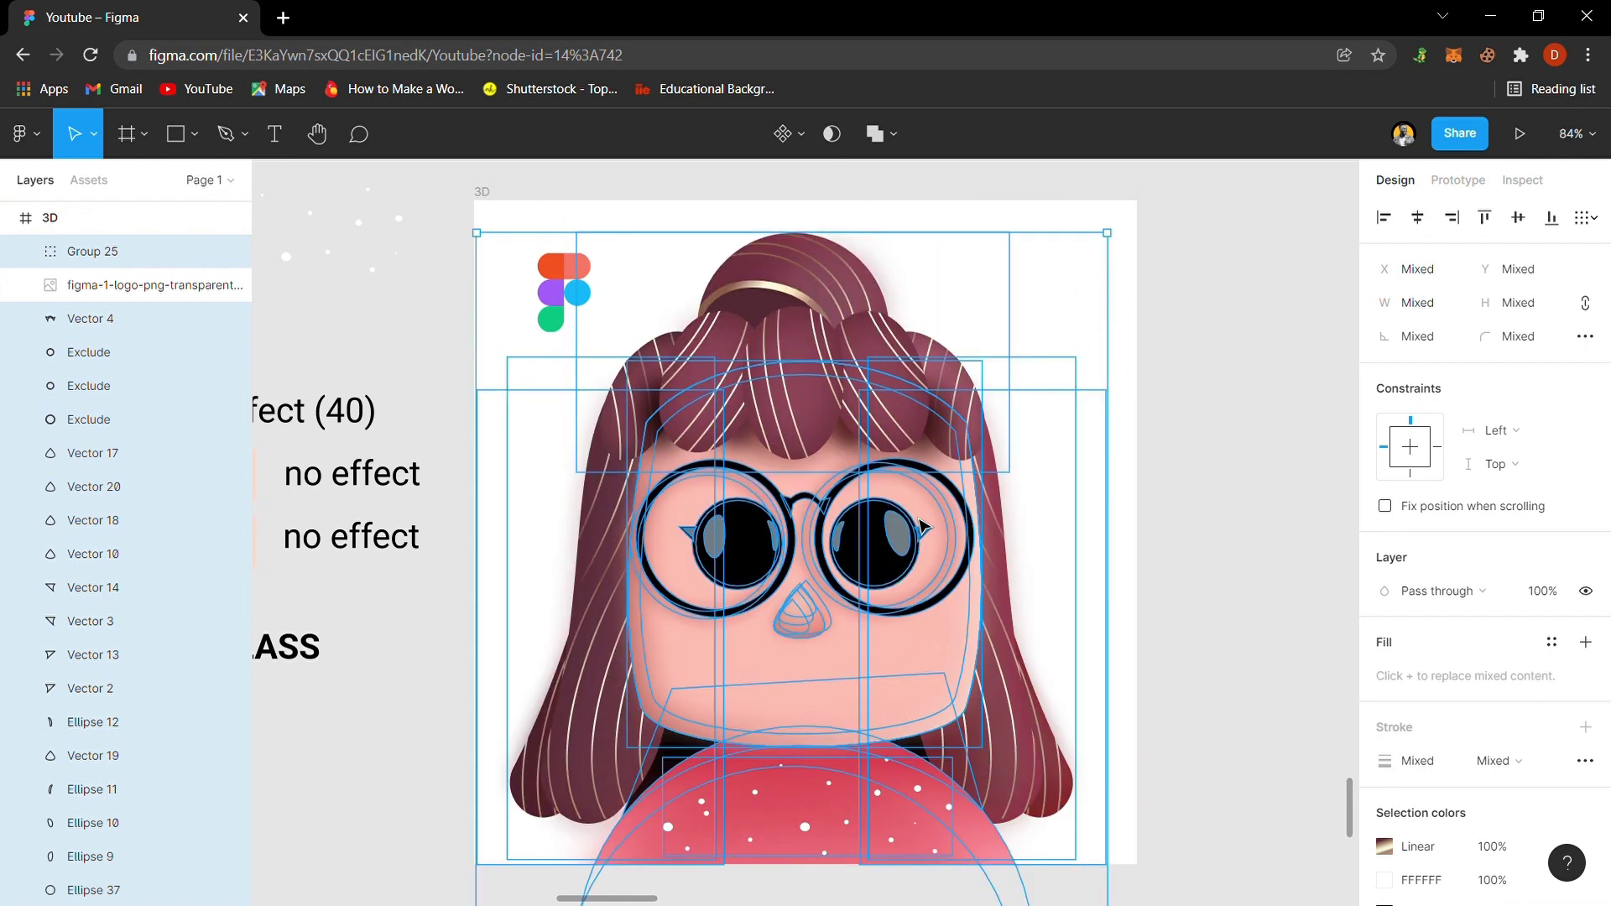
pyautogui.hotkey('ctrl', 'g')
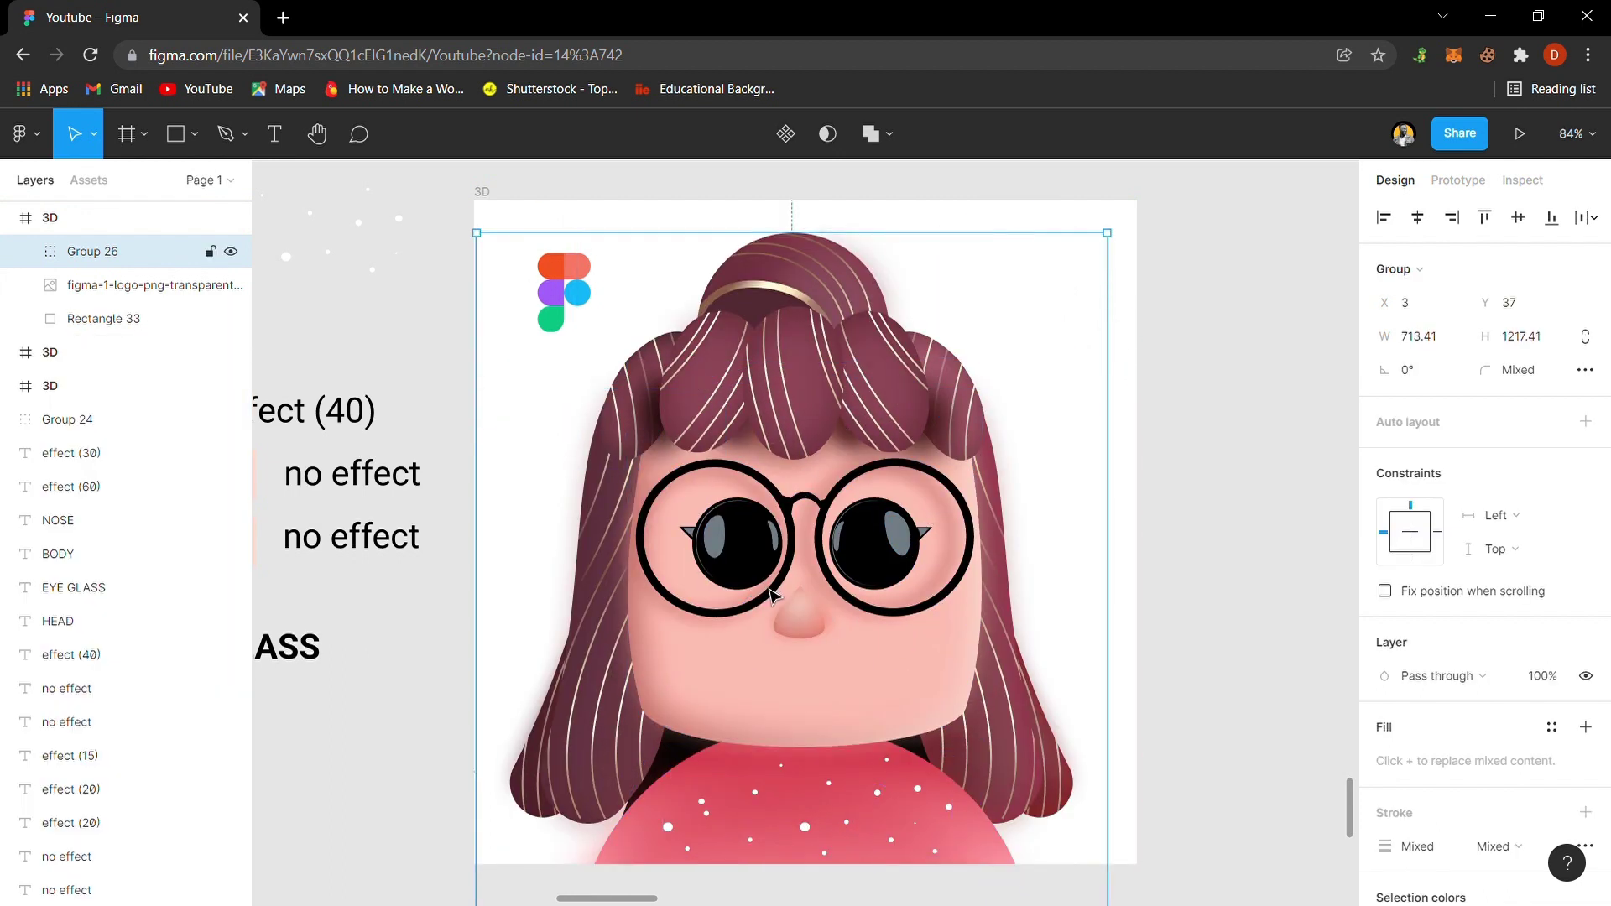
pyautogui.moveTo(770, 592); pyautogui.dragTo(791, 597)
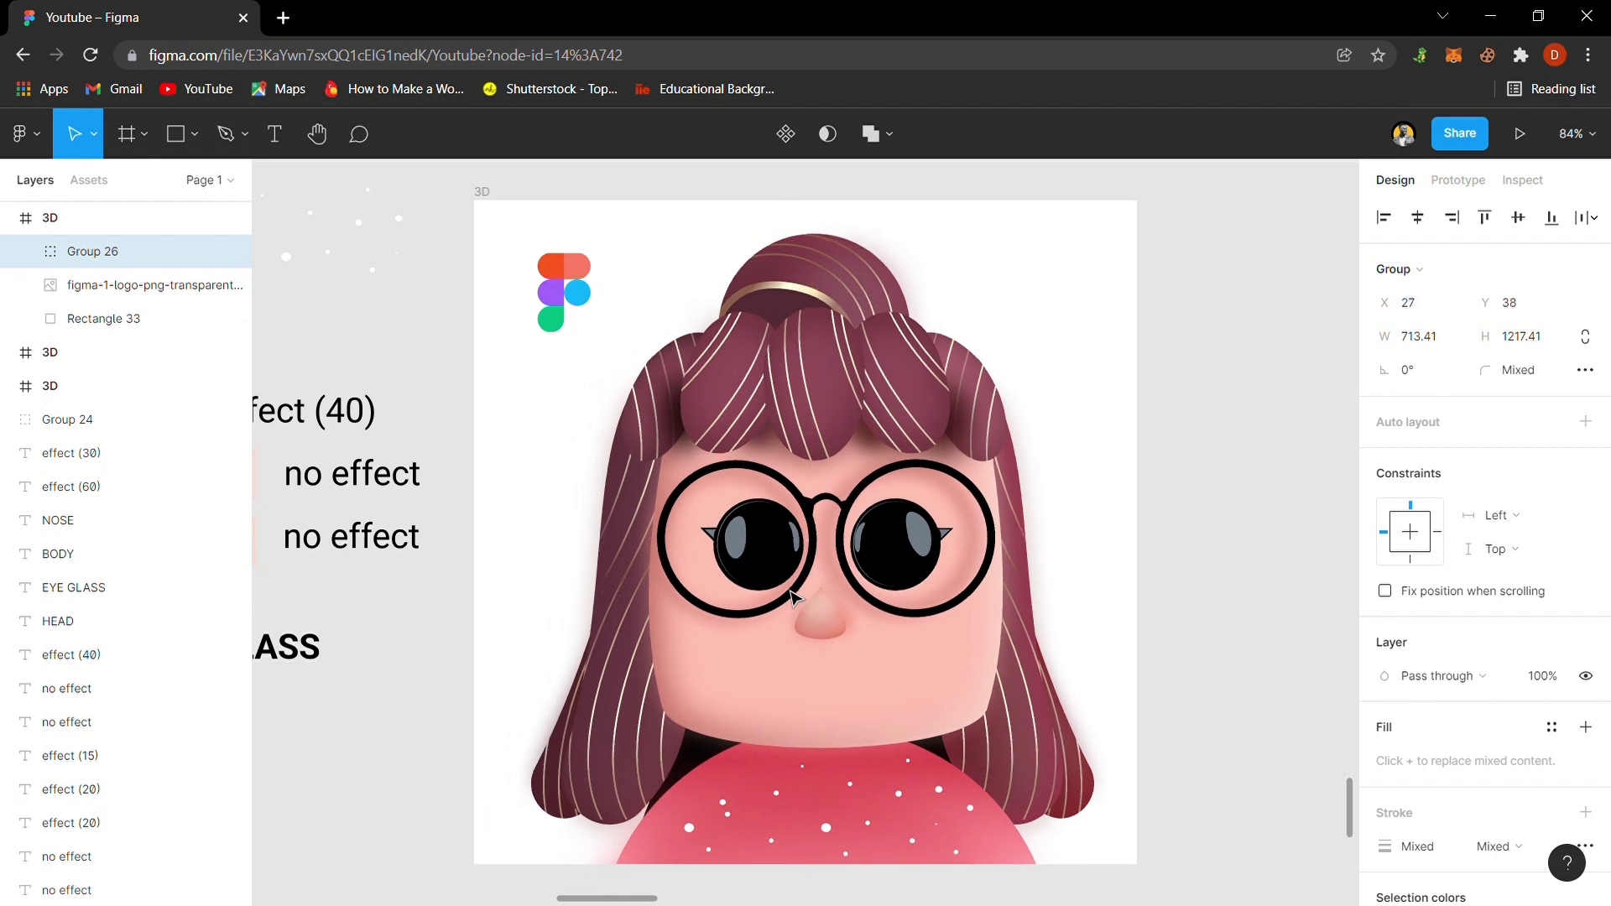
pyautogui.click(1244, 466)
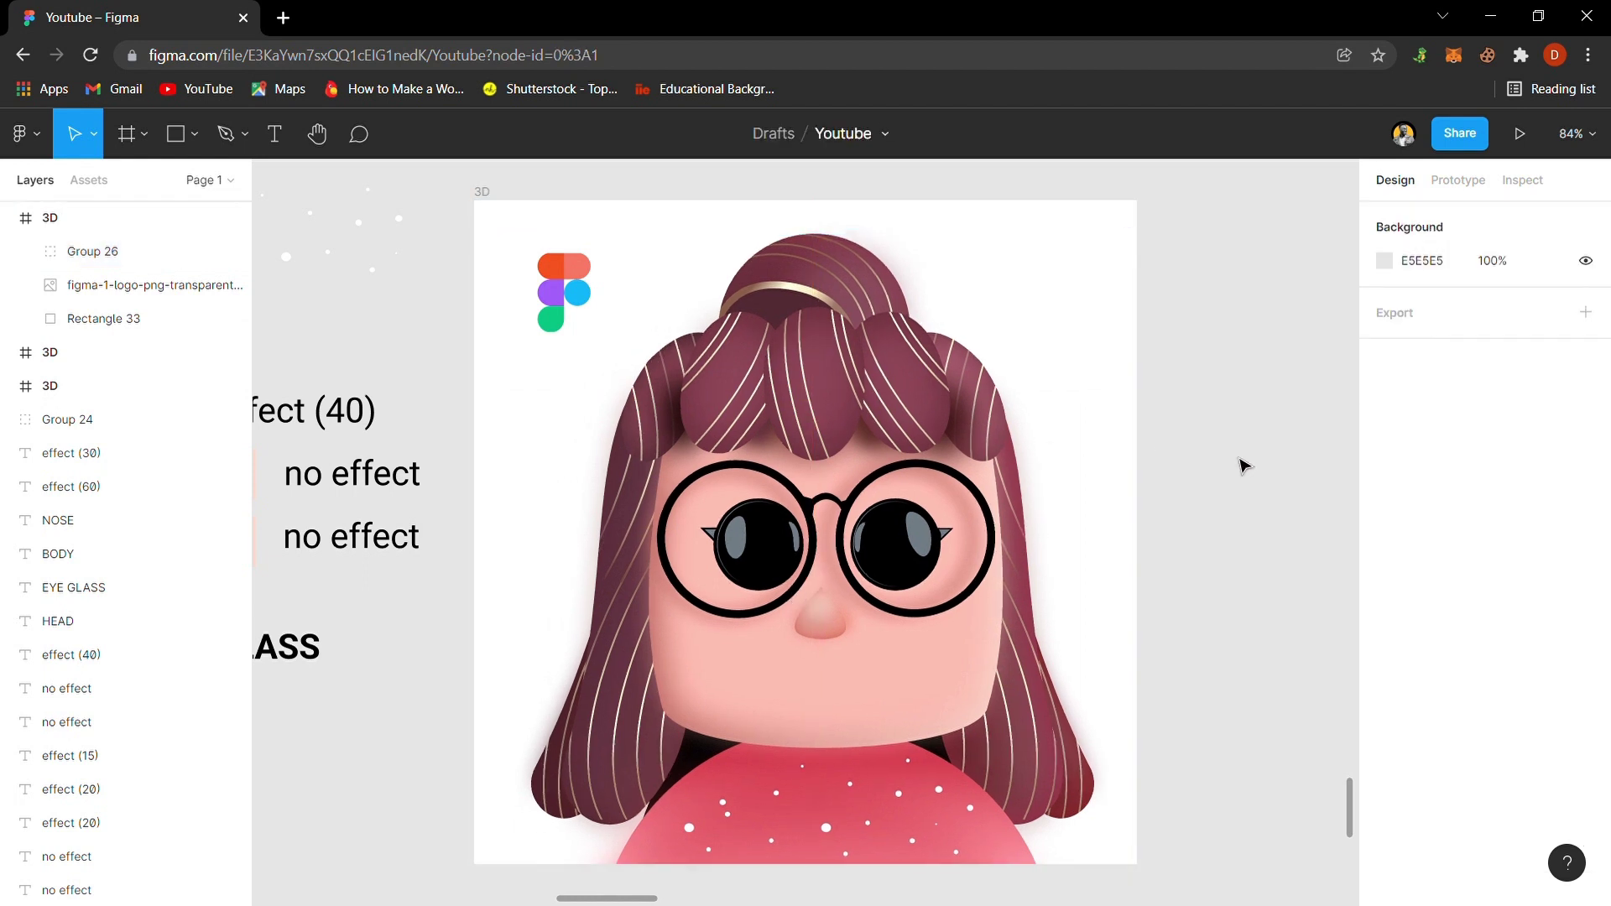
pyautogui.press('-')
pyautogui.press('-')
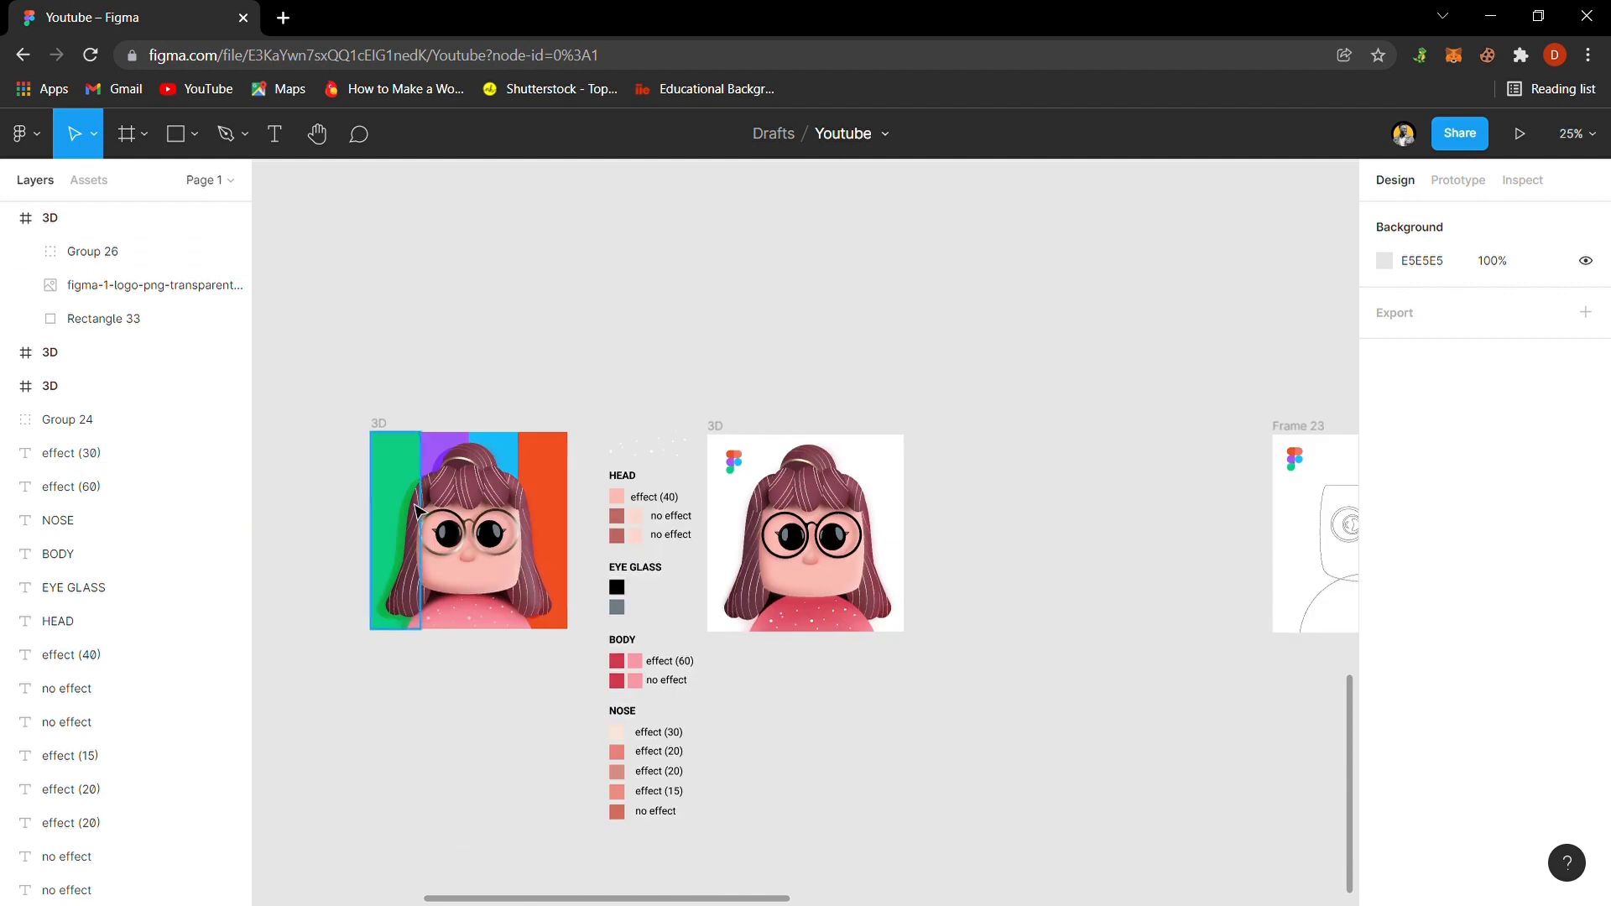
# - Move the Figma logo out of the white 3D frame to its right
pyautogui.click(386, 431)
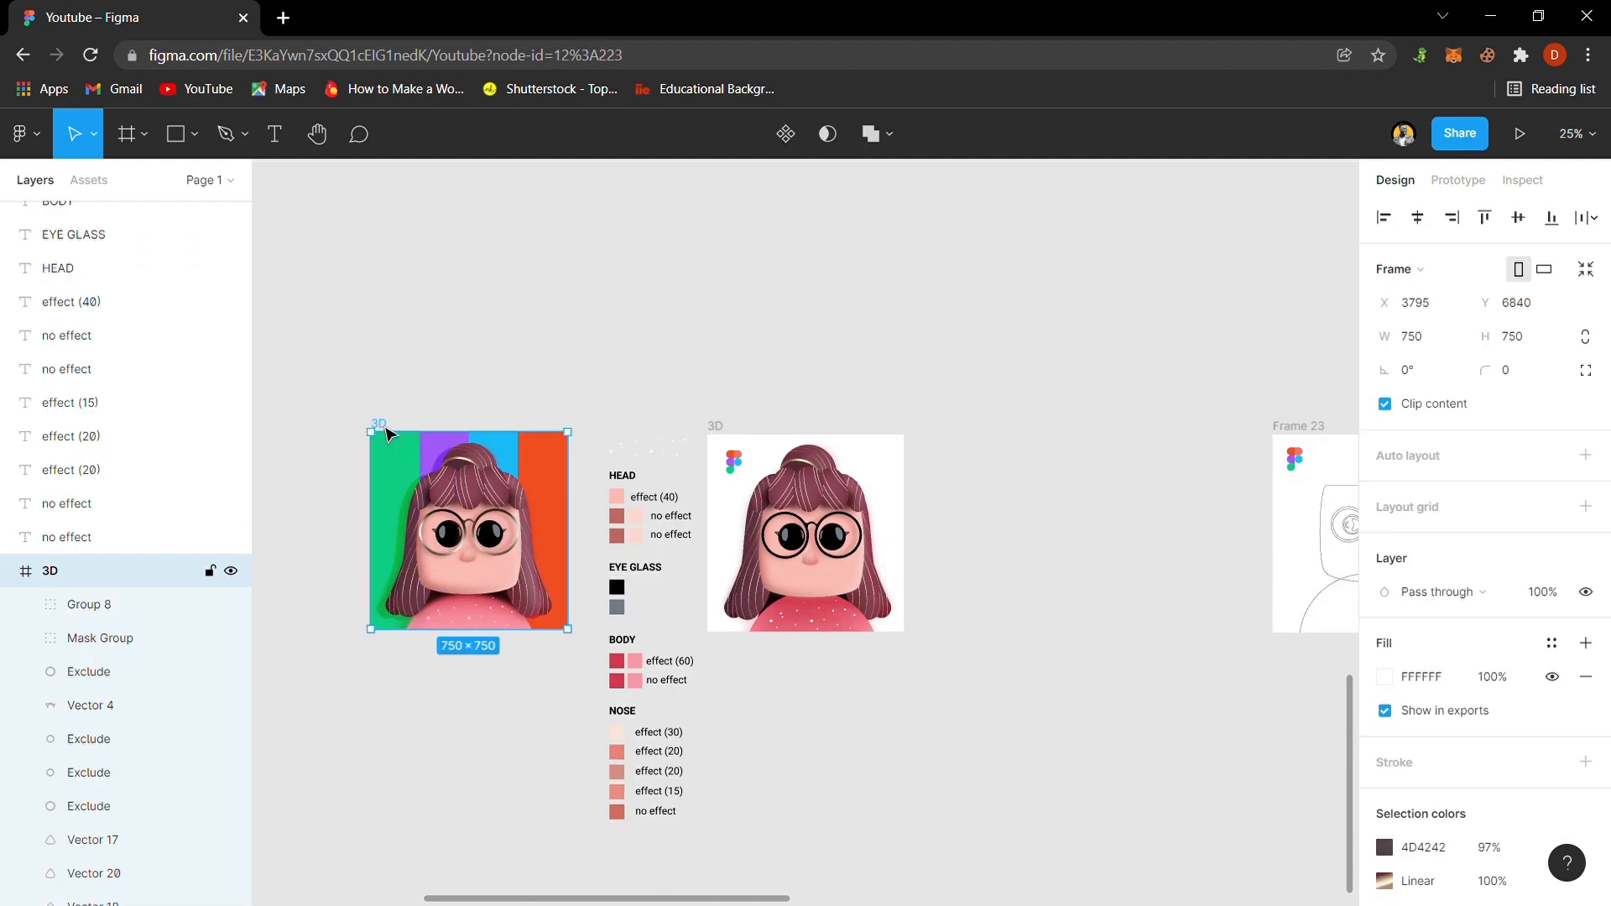
pyautogui.hotkey('shift', '2')
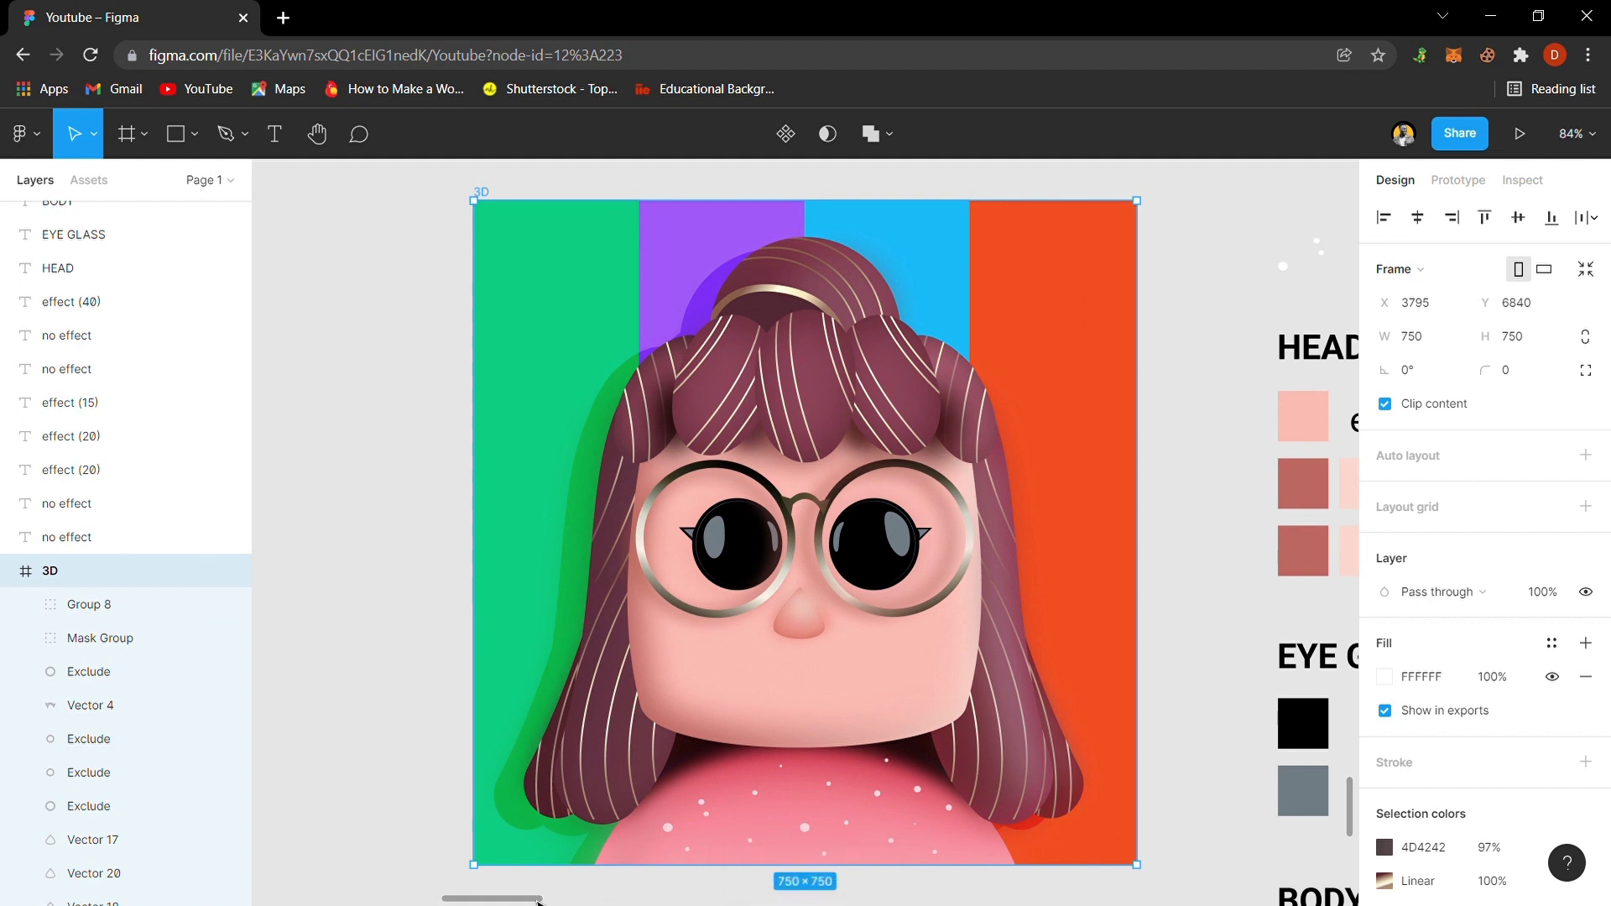
pyautogui.moveTo(541, 900); pyautogui.dragTo(658, 896)
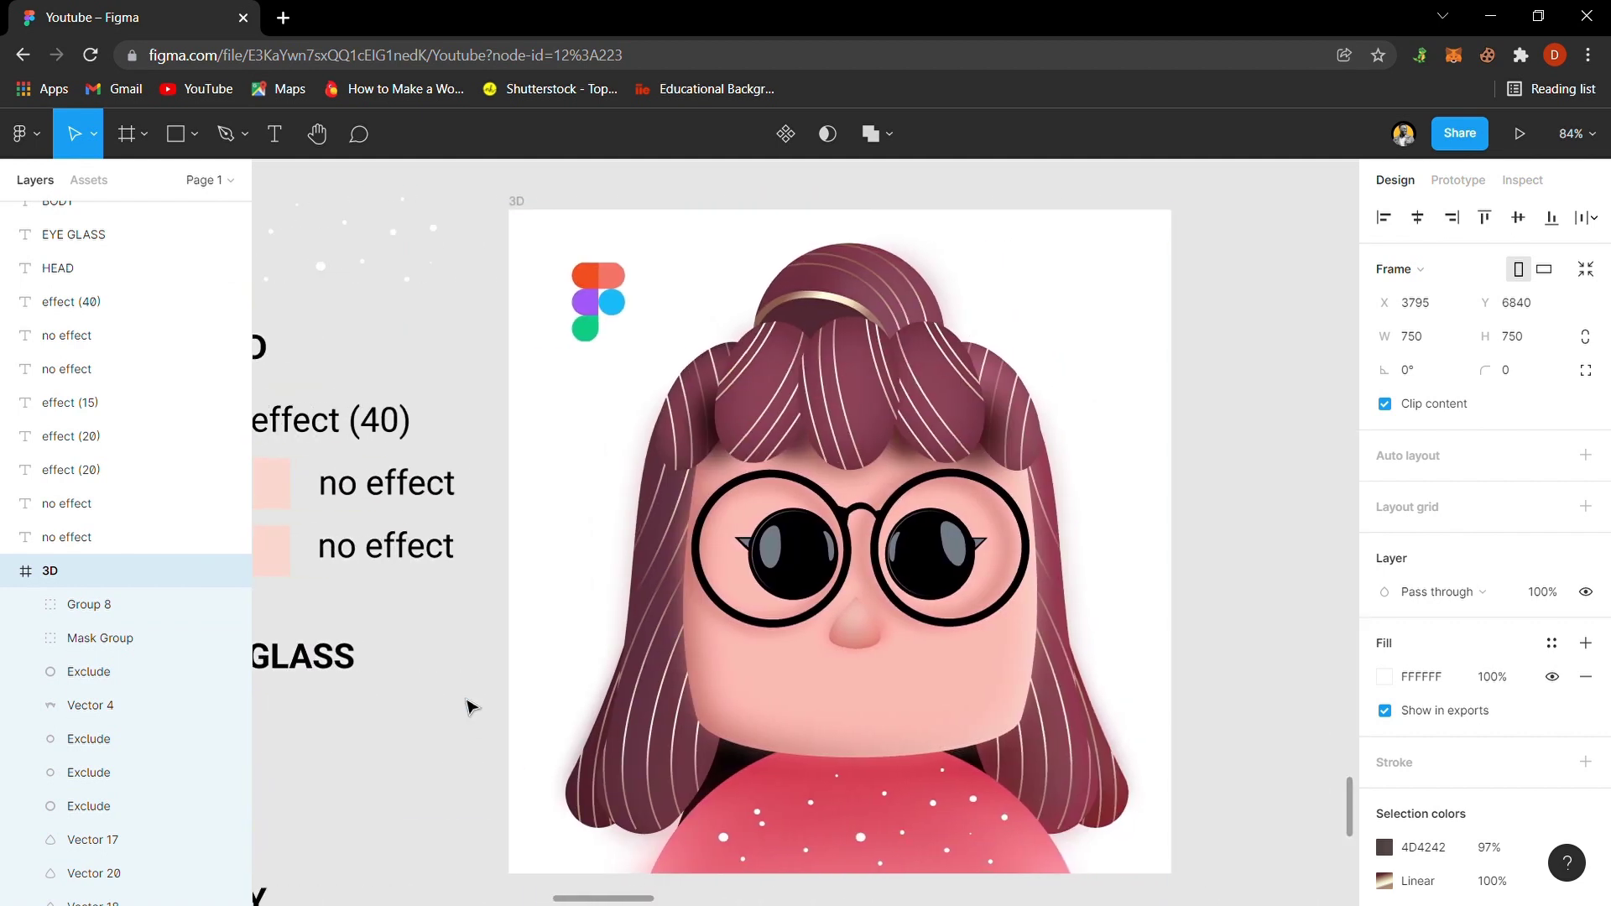
pyautogui.click(460, 700)
pyautogui.click(579, 311)
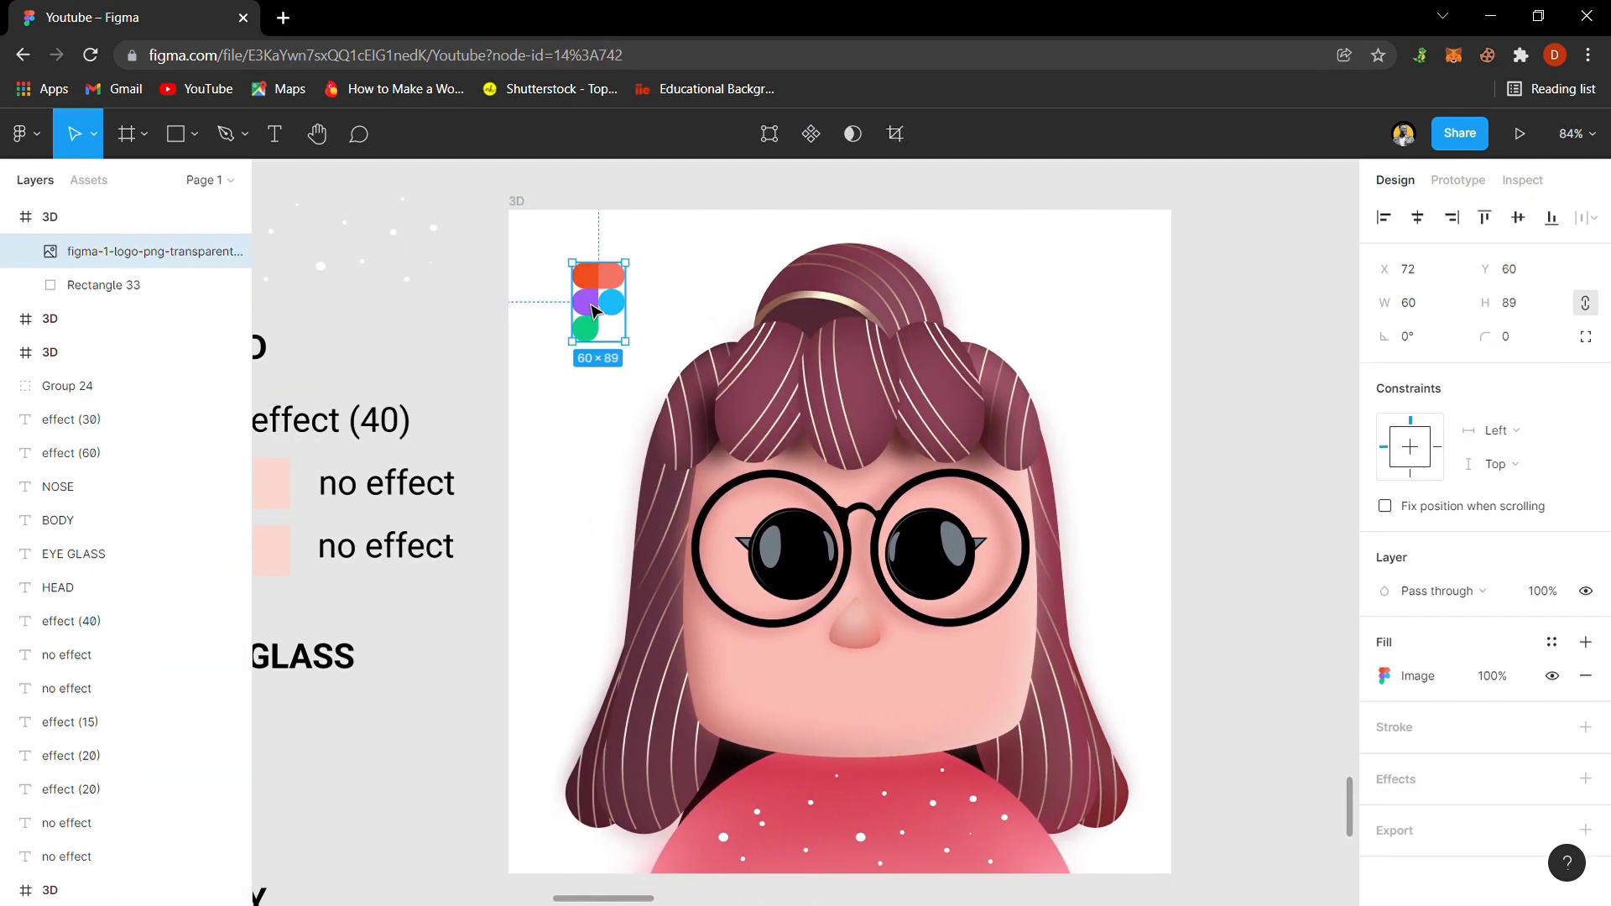
pyautogui.moveTo(587, 314); pyautogui.dragTo(1235, 336)
pyautogui.click(1246, 513)
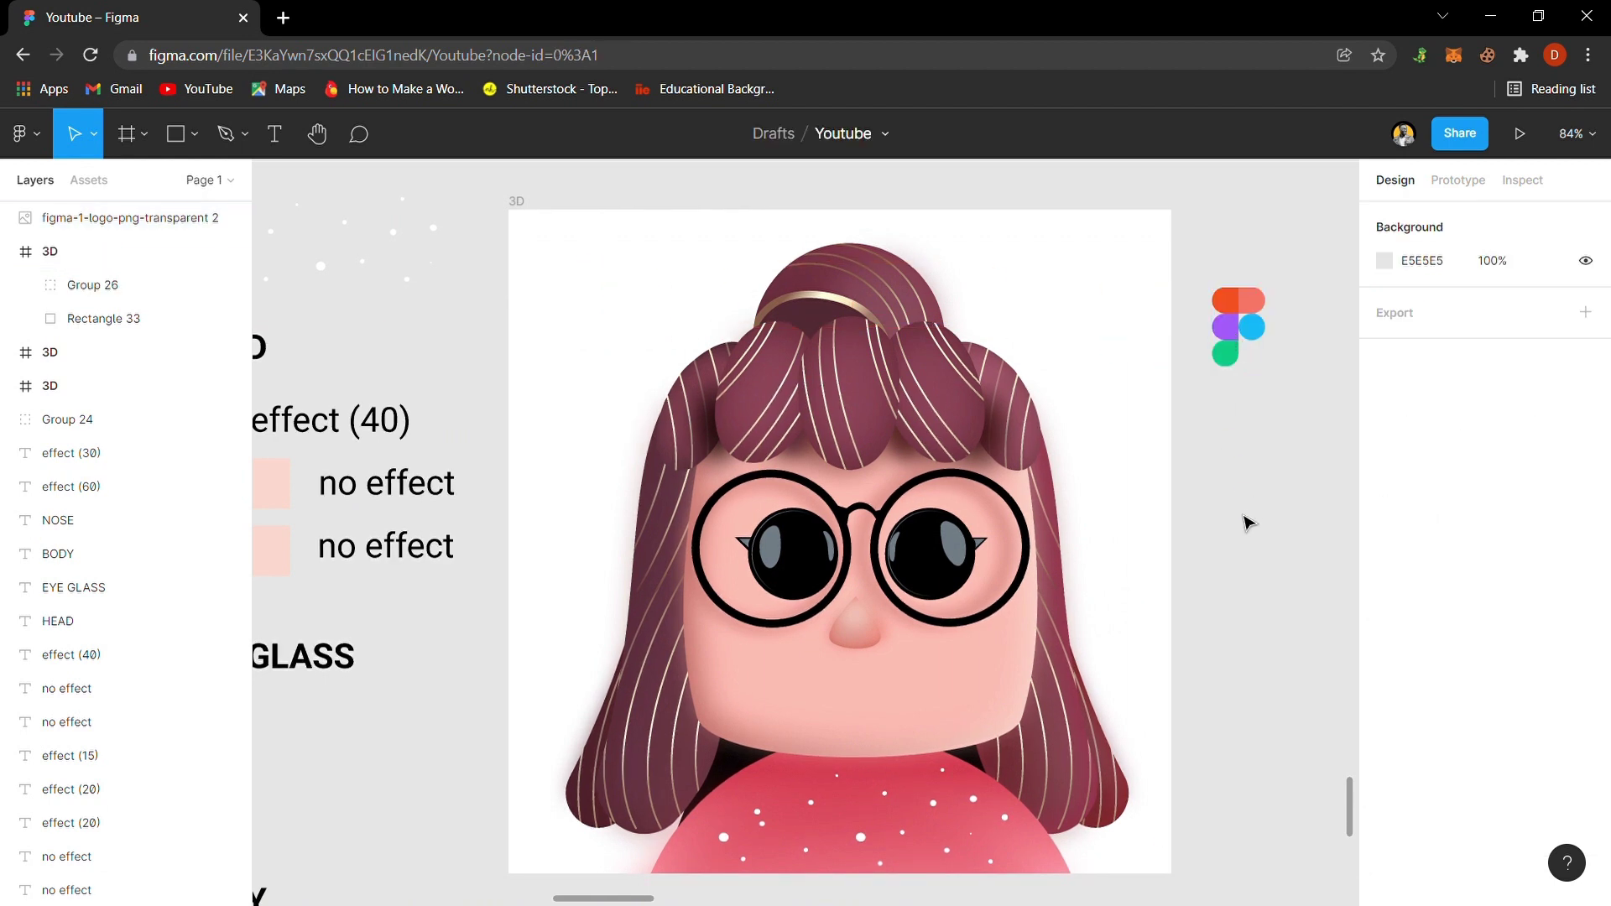
pyautogui.click(568, 223)
pyautogui.press('f')
pyautogui.press('r')
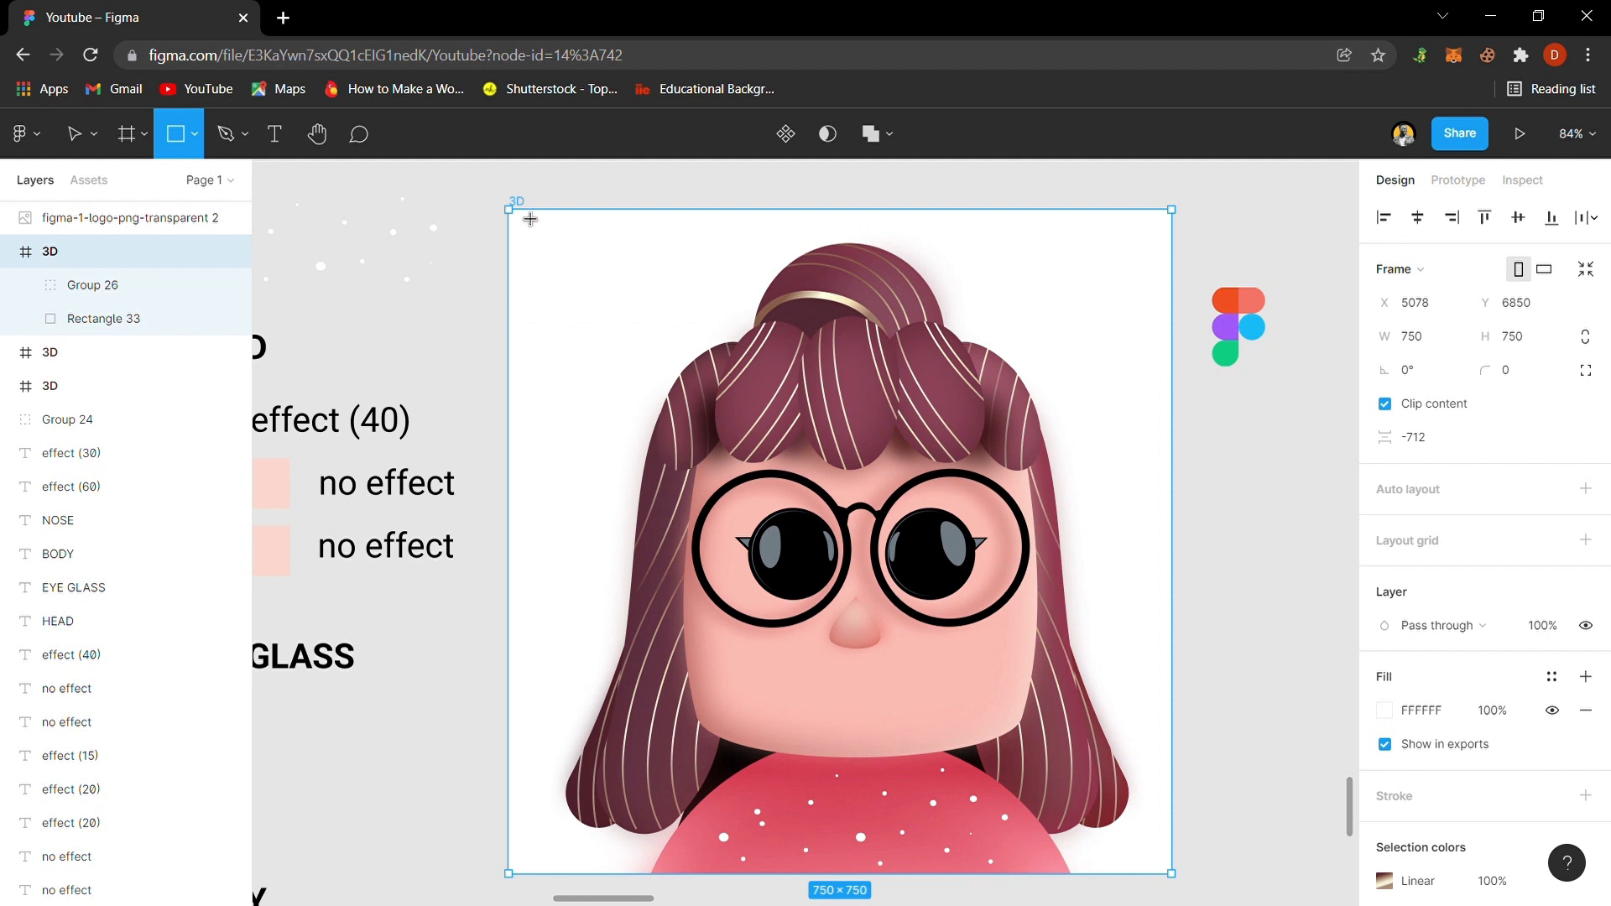
# - Draw a tall stripe rectangle behind Group 26 and place a duplicate beside it
pyautogui.moveTo(510, 210); pyautogui.dragTo(688, 875)
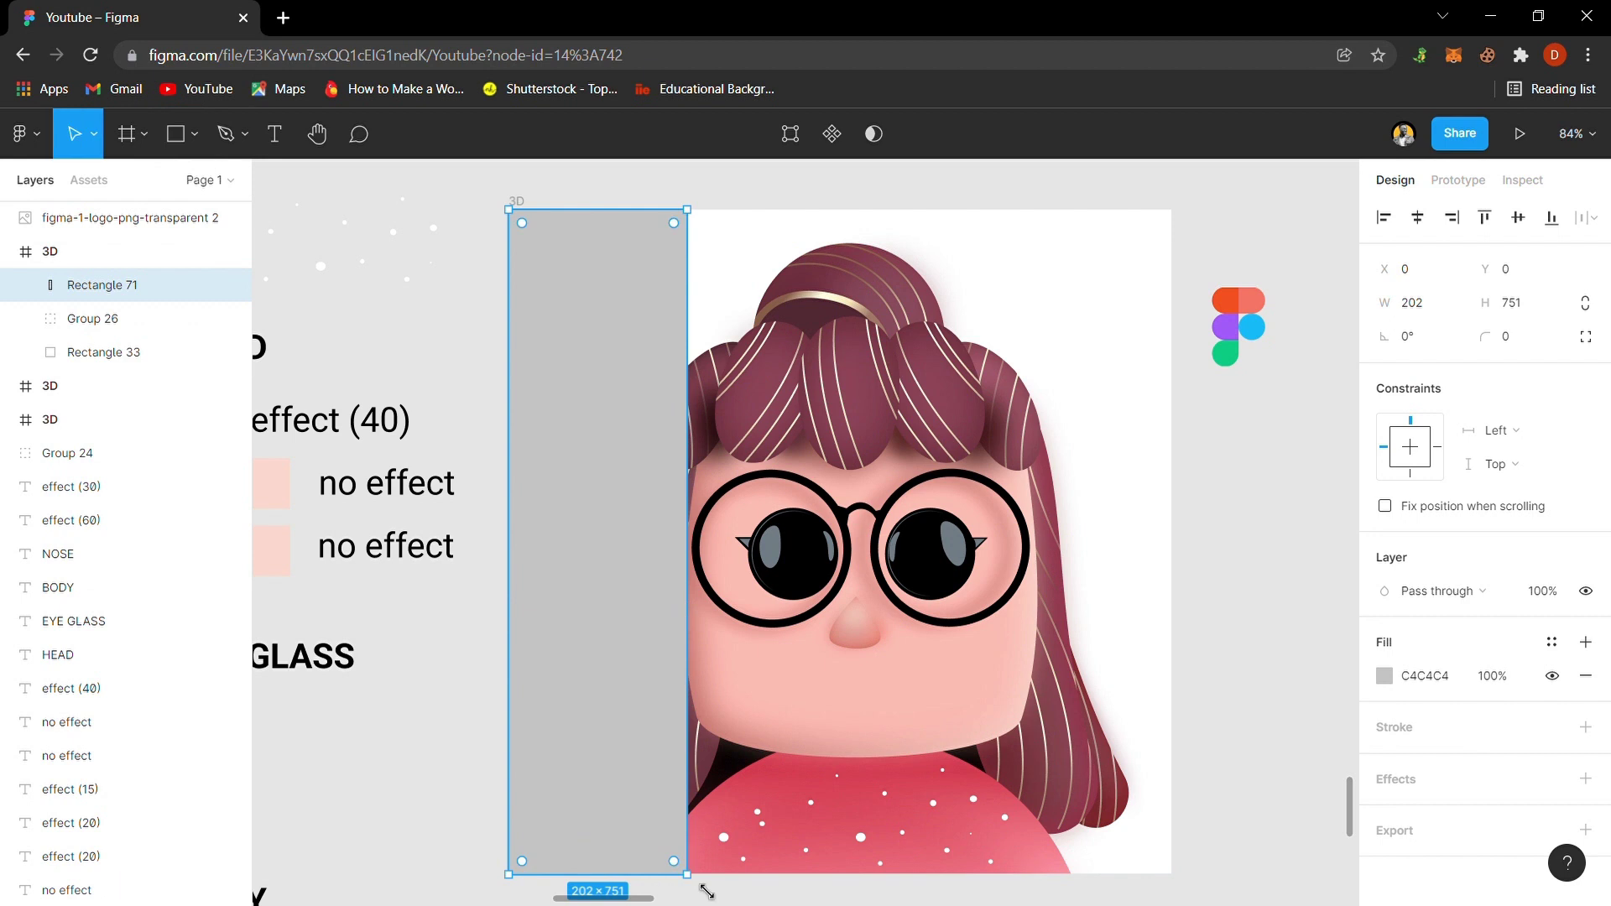
pyautogui.click(748, 262)
pyautogui.click(622, 290)
pyautogui.hotkey('ctrl', '[')
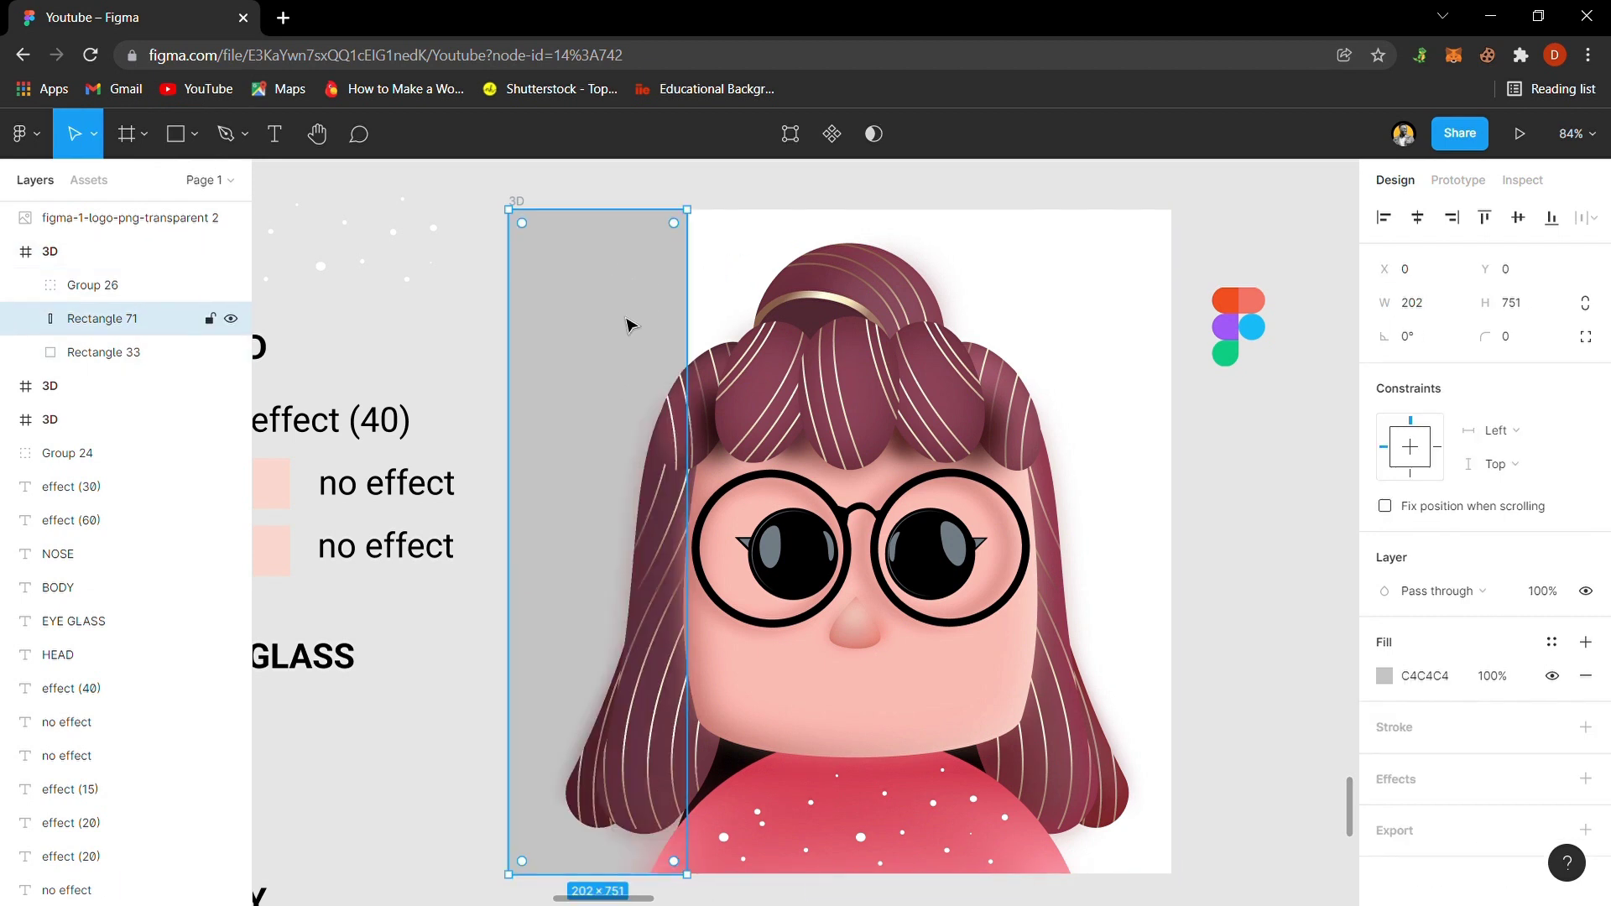
pyautogui.hotkey('ctrl', 'd')
pyautogui.moveTo(582, 349); pyautogui.dragTo(749, 362)
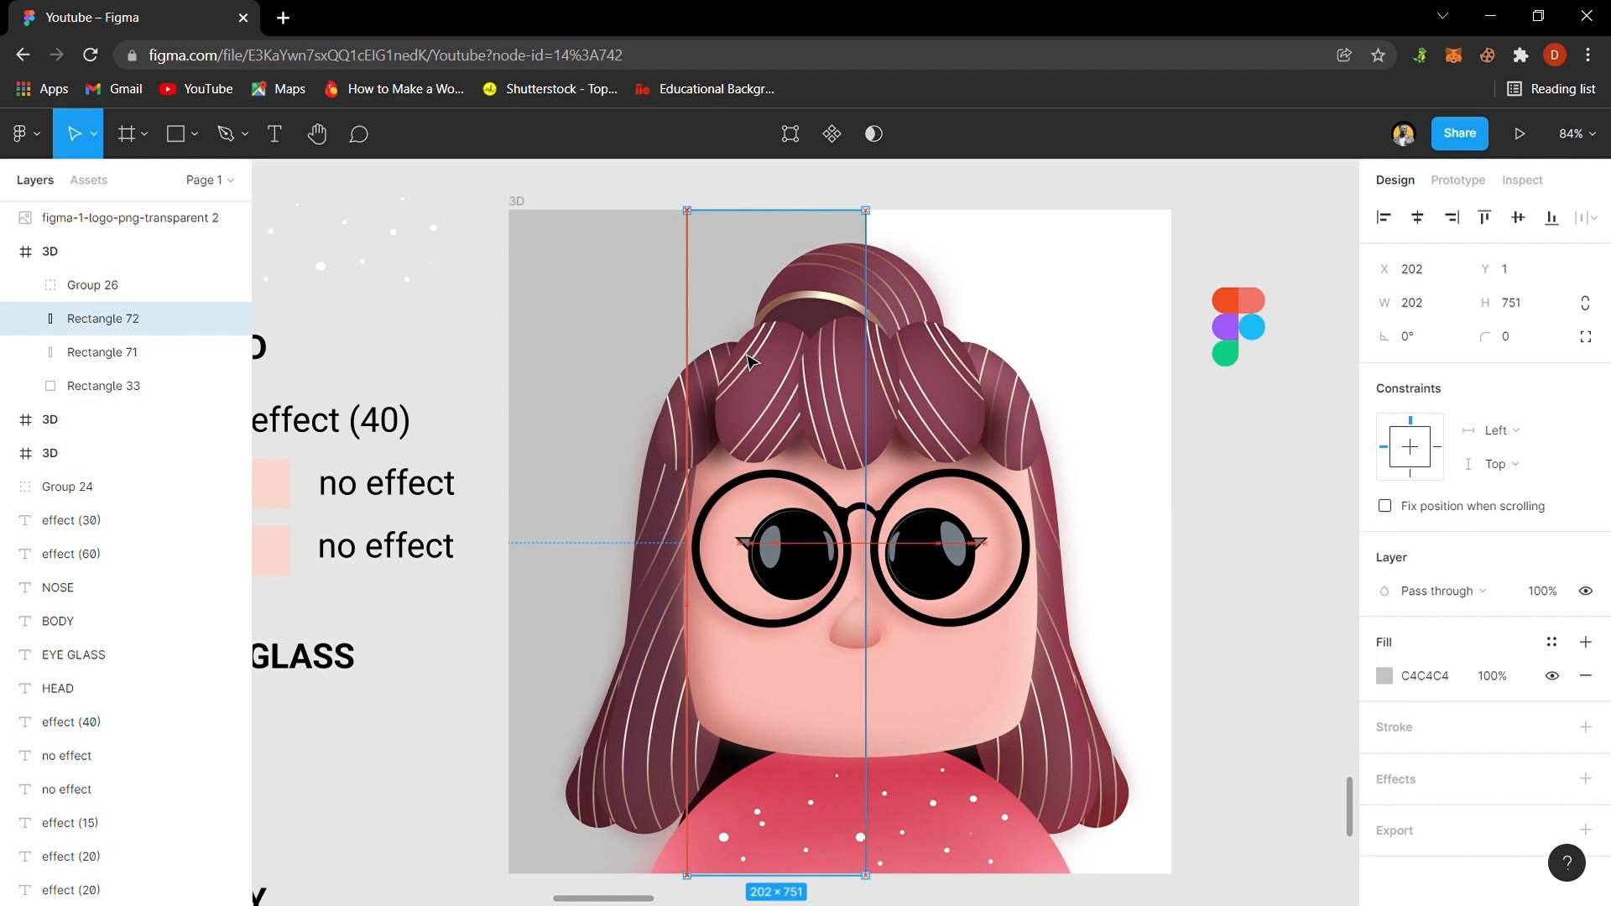
pyautogui.moveTo(758, 223); pyautogui.dragTo(758, 221)
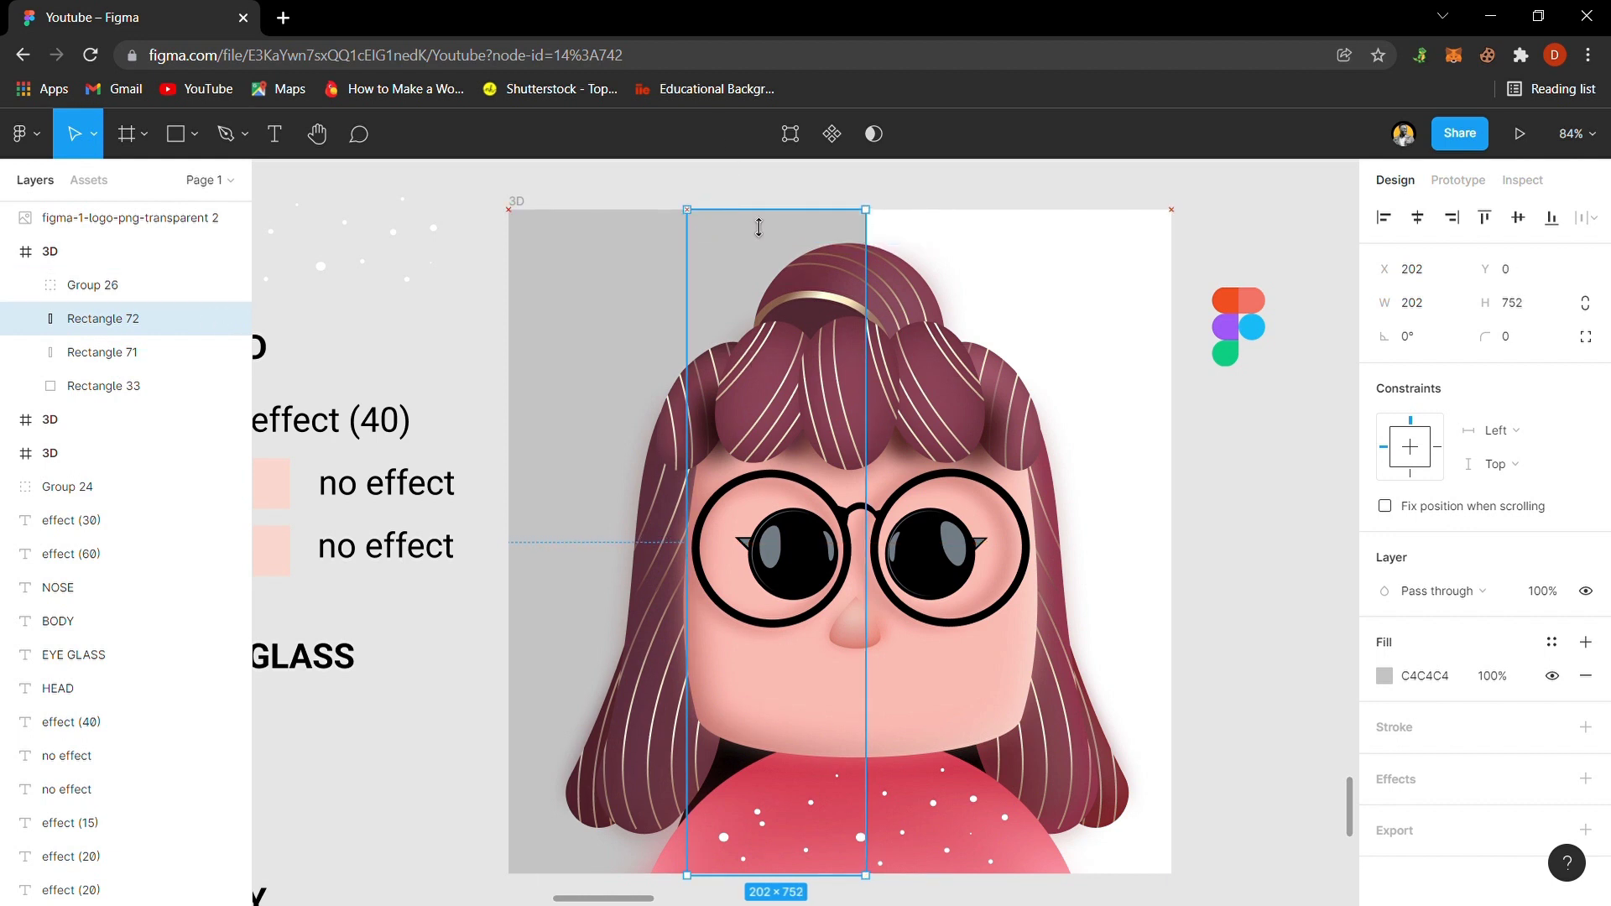
pyautogui.moveTo(776, 889); pyautogui.dragTo(777, 890)
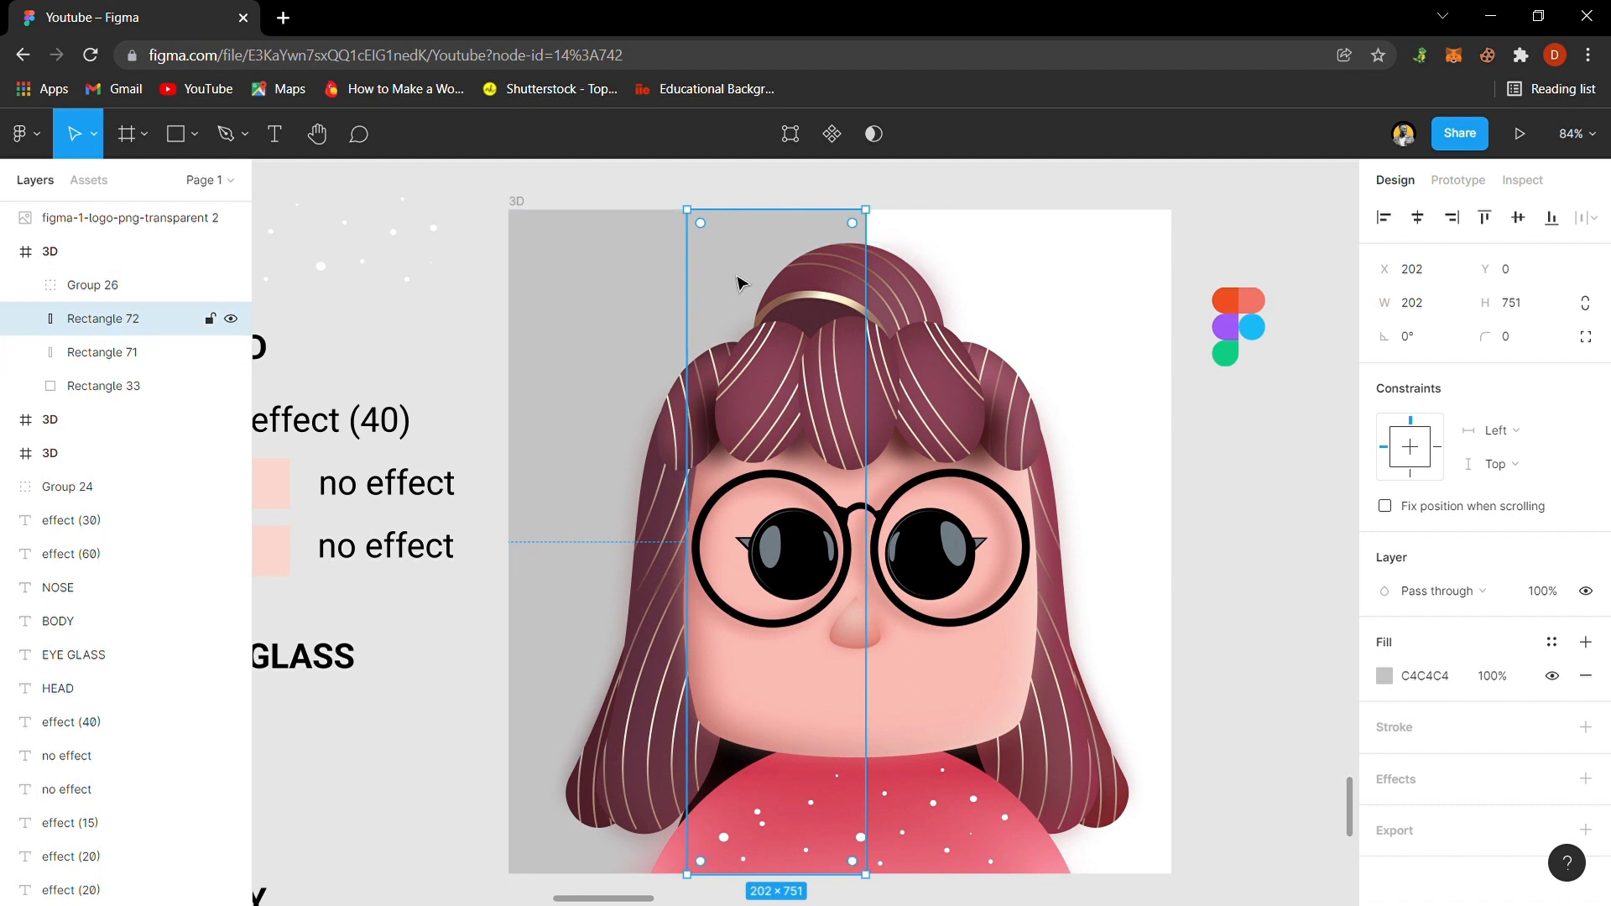
# - Make four equal stripes and squeeze them to fit the frame width
pyautogui.hotkey('ctrl', 'd')
pyautogui.hotkey('ctrl', 'd')
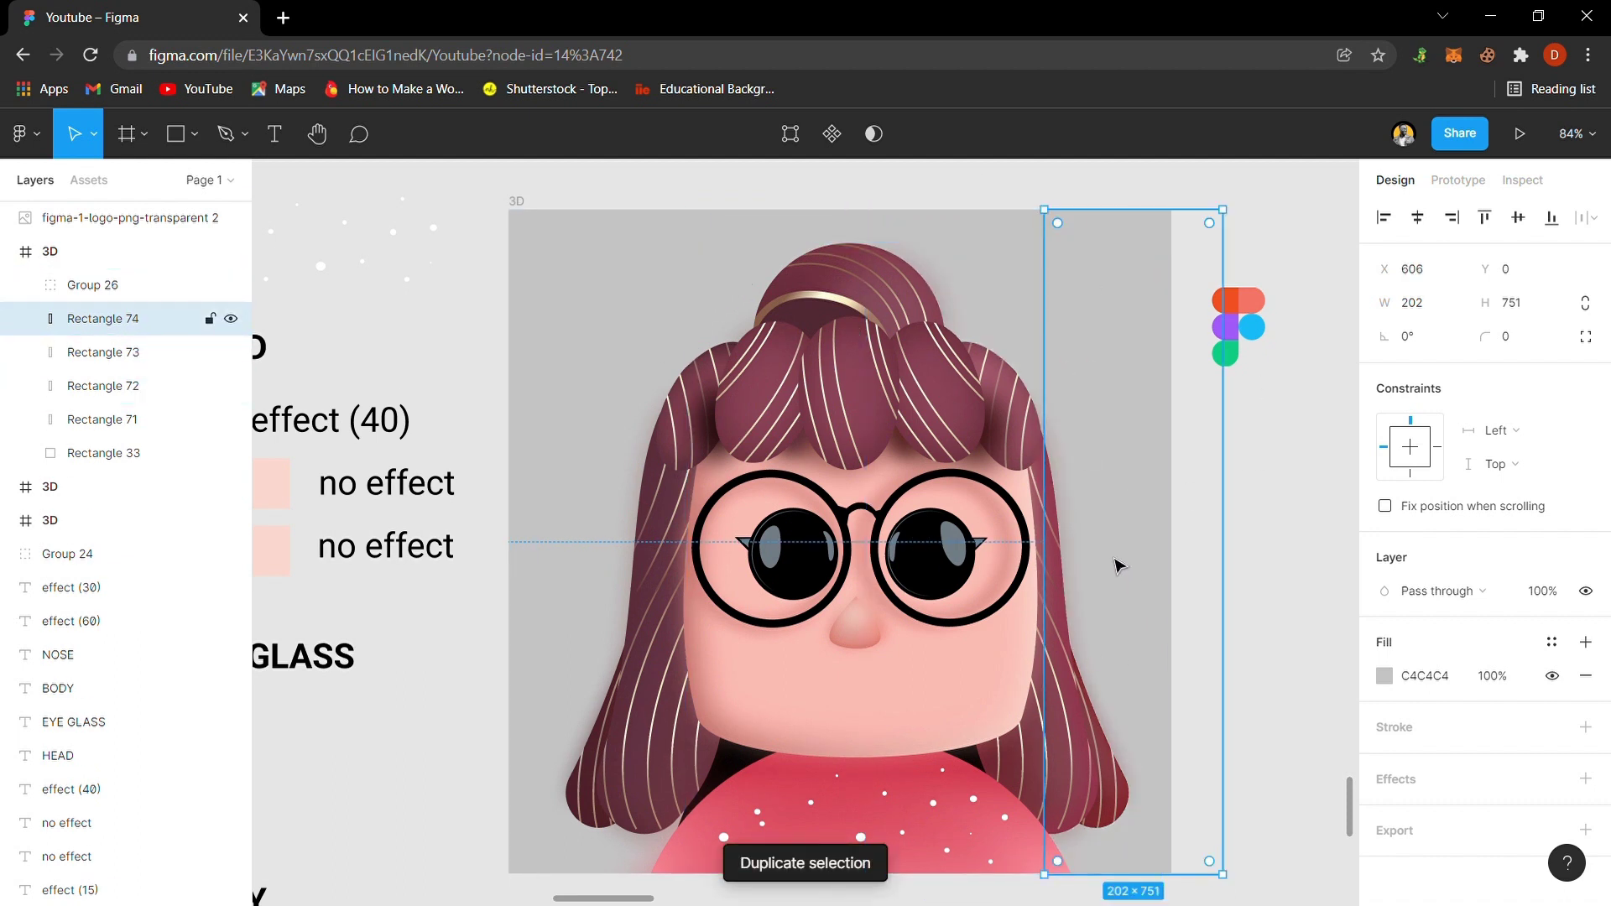
pyautogui.keyDown('shift'); pyautogui.click(1009, 315); pyautogui.keyUp('shift')
pyautogui.keyDown('shift'); pyautogui.click(746, 254); pyautogui.keyUp('shift')
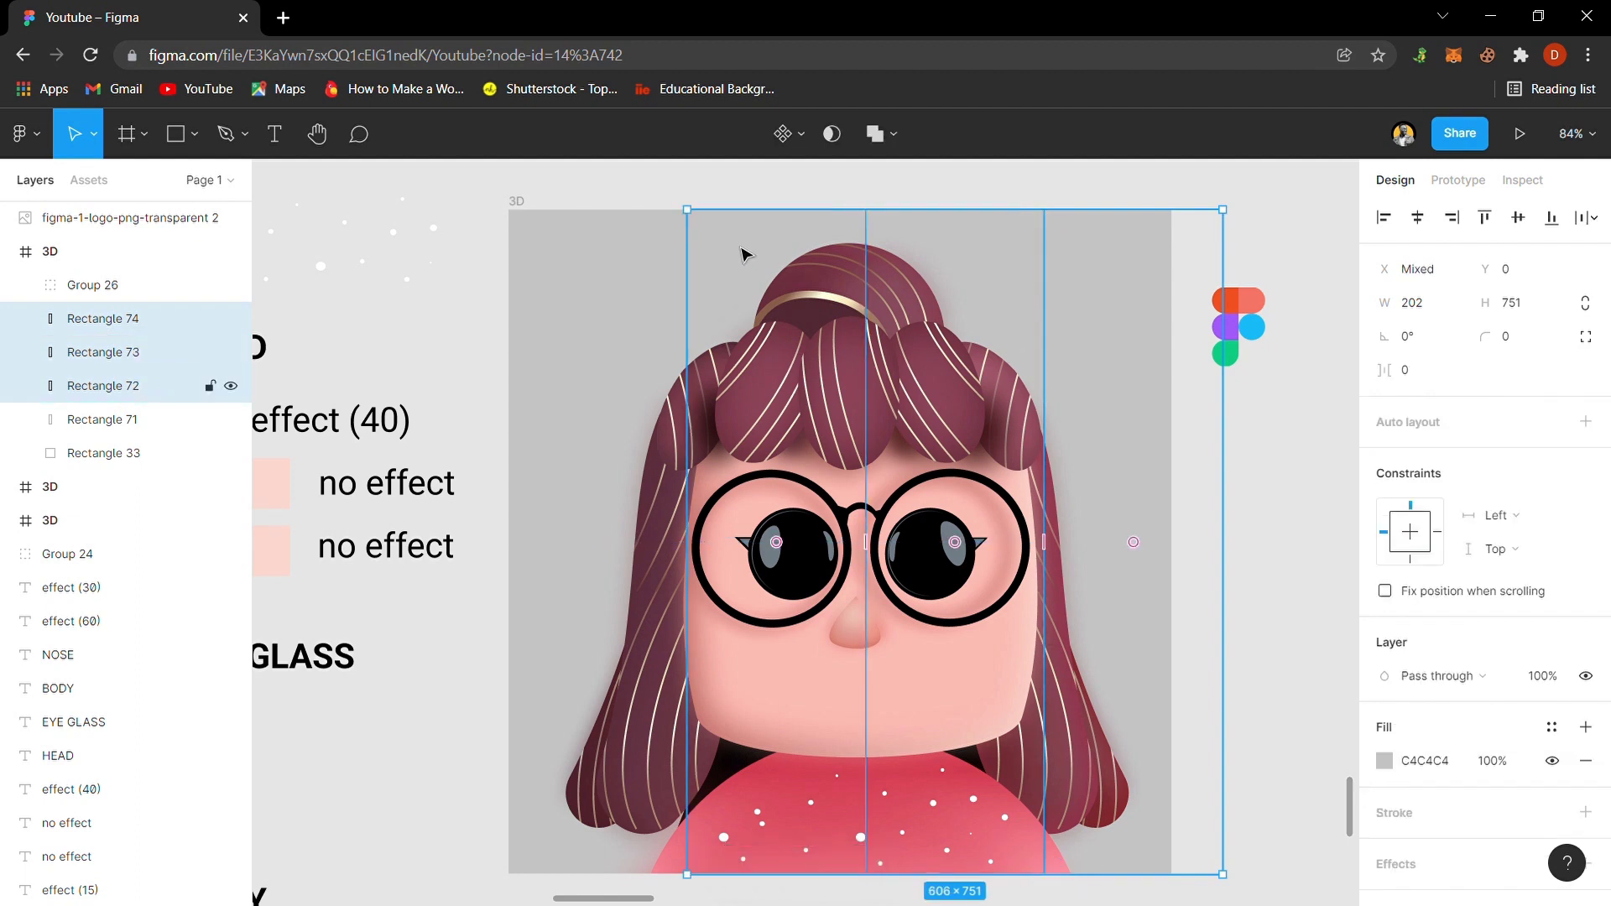
pyautogui.keyDown('shift'); pyautogui.click(607, 288); pyautogui.keyUp('shift')
pyautogui.moveTo(1222, 537); pyautogui.dragTo(1172, 532)
pyautogui.click(1263, 565)
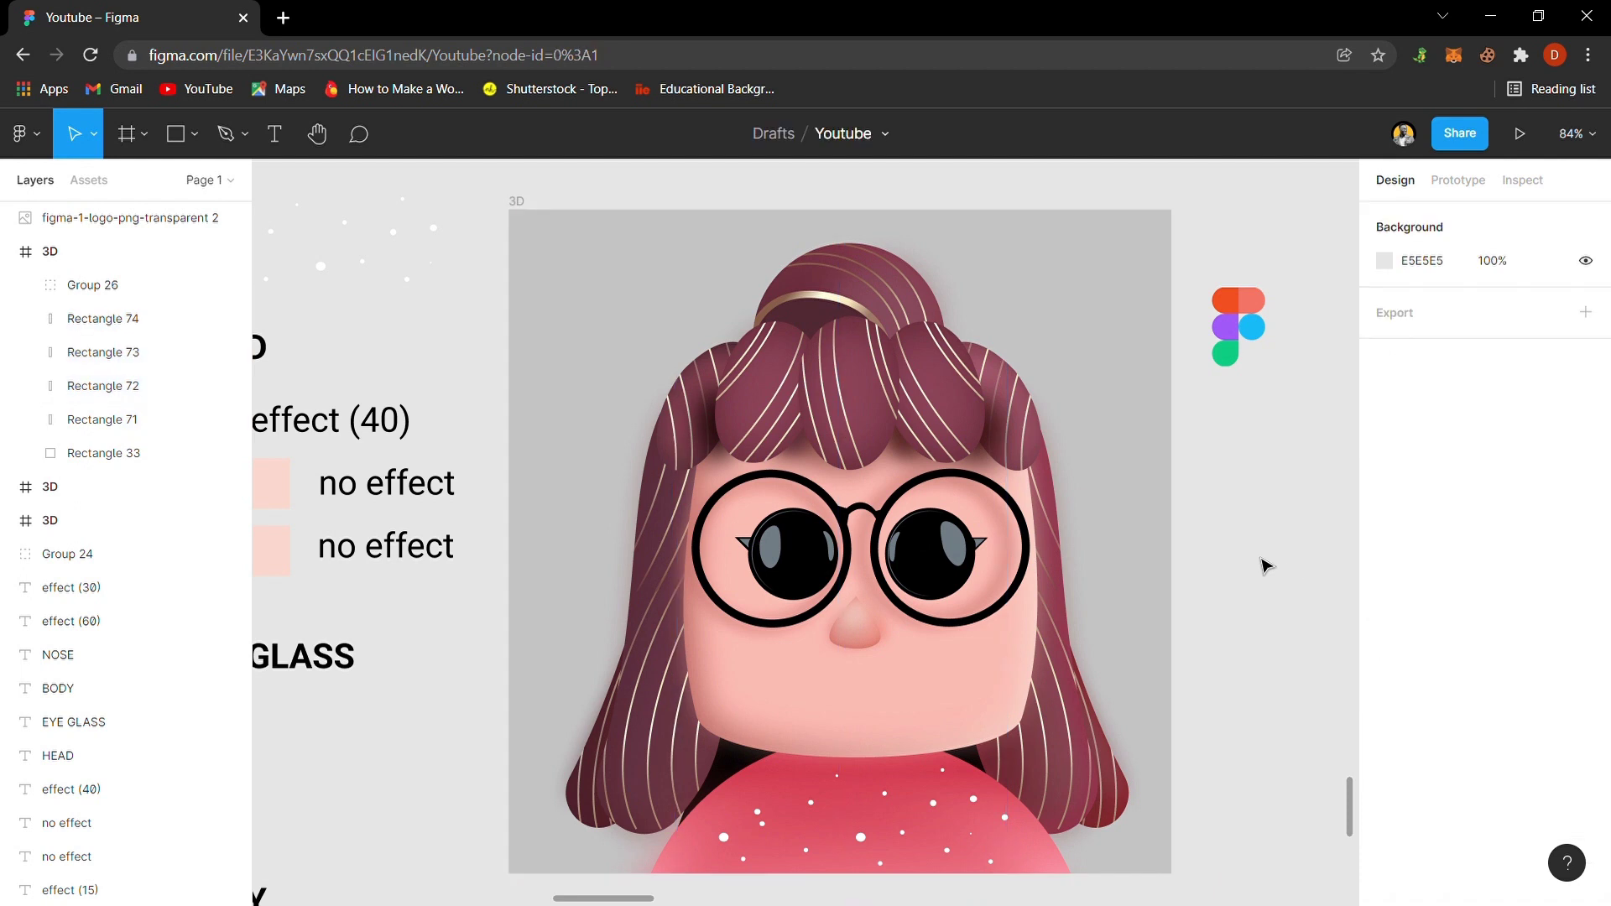
# - Colour the first stripe with the logo's green and the second with its purple
pyautogui.click(593, 335)
pyautogui.keyDown('shift'); pyautogui.click(1032, 369); pyautogui.keyUp('shift')
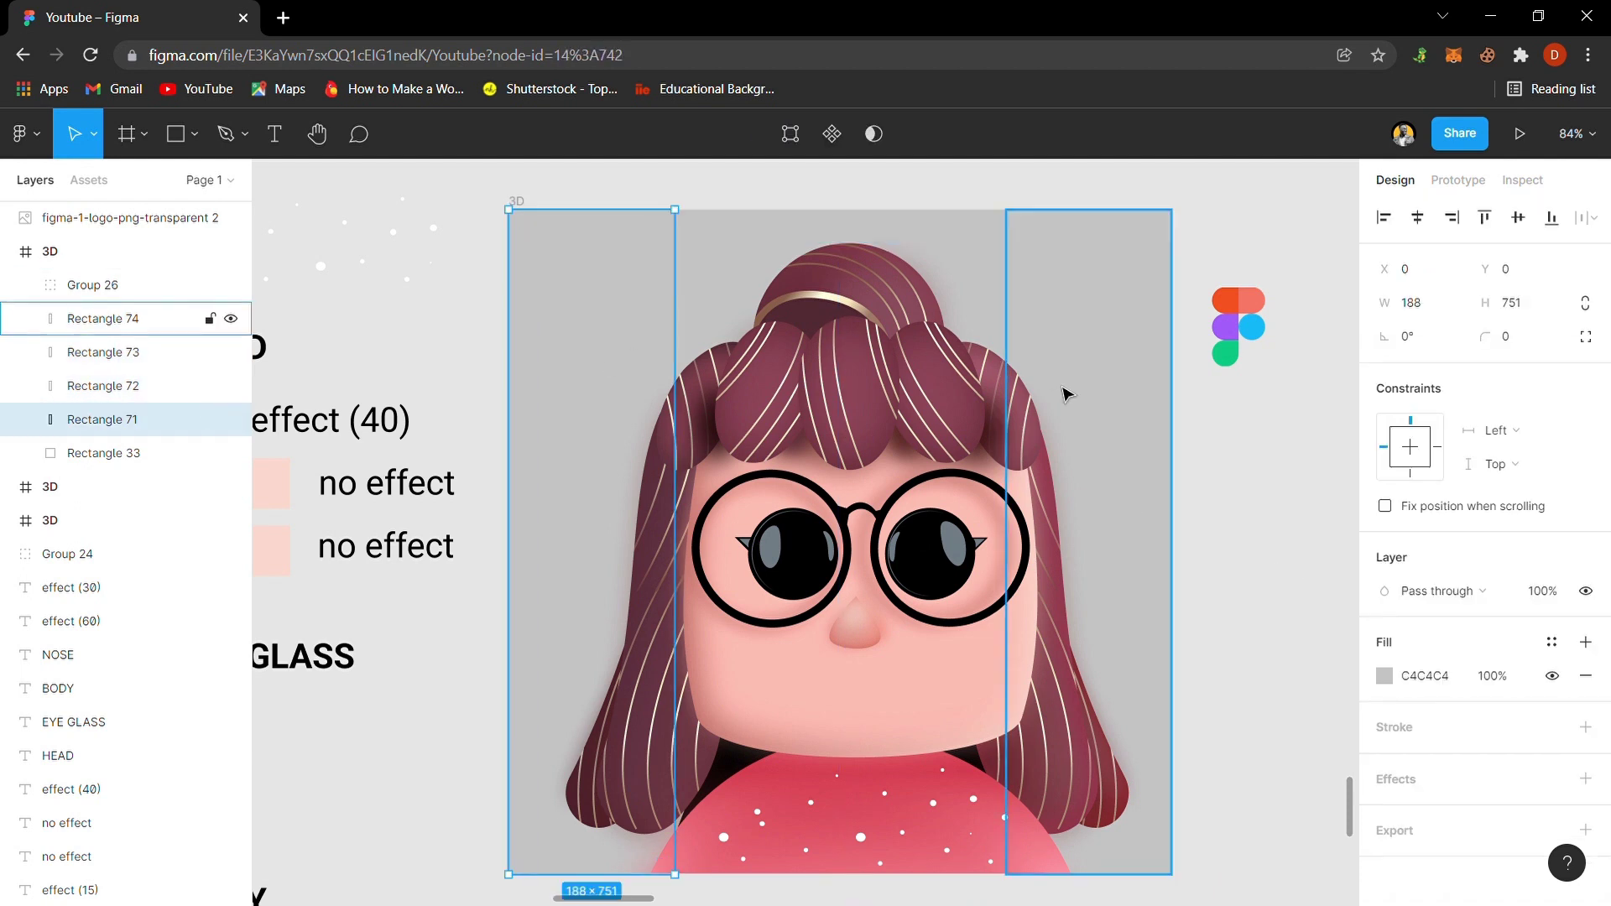
pyautogui.keyDown('shift'); pyautogui.click(1063, 385); pyautogui.keyUp('shift')
pyautogui.press('i')
pyautogui.click(1238, 372)
pyautogui.click(733, 258)
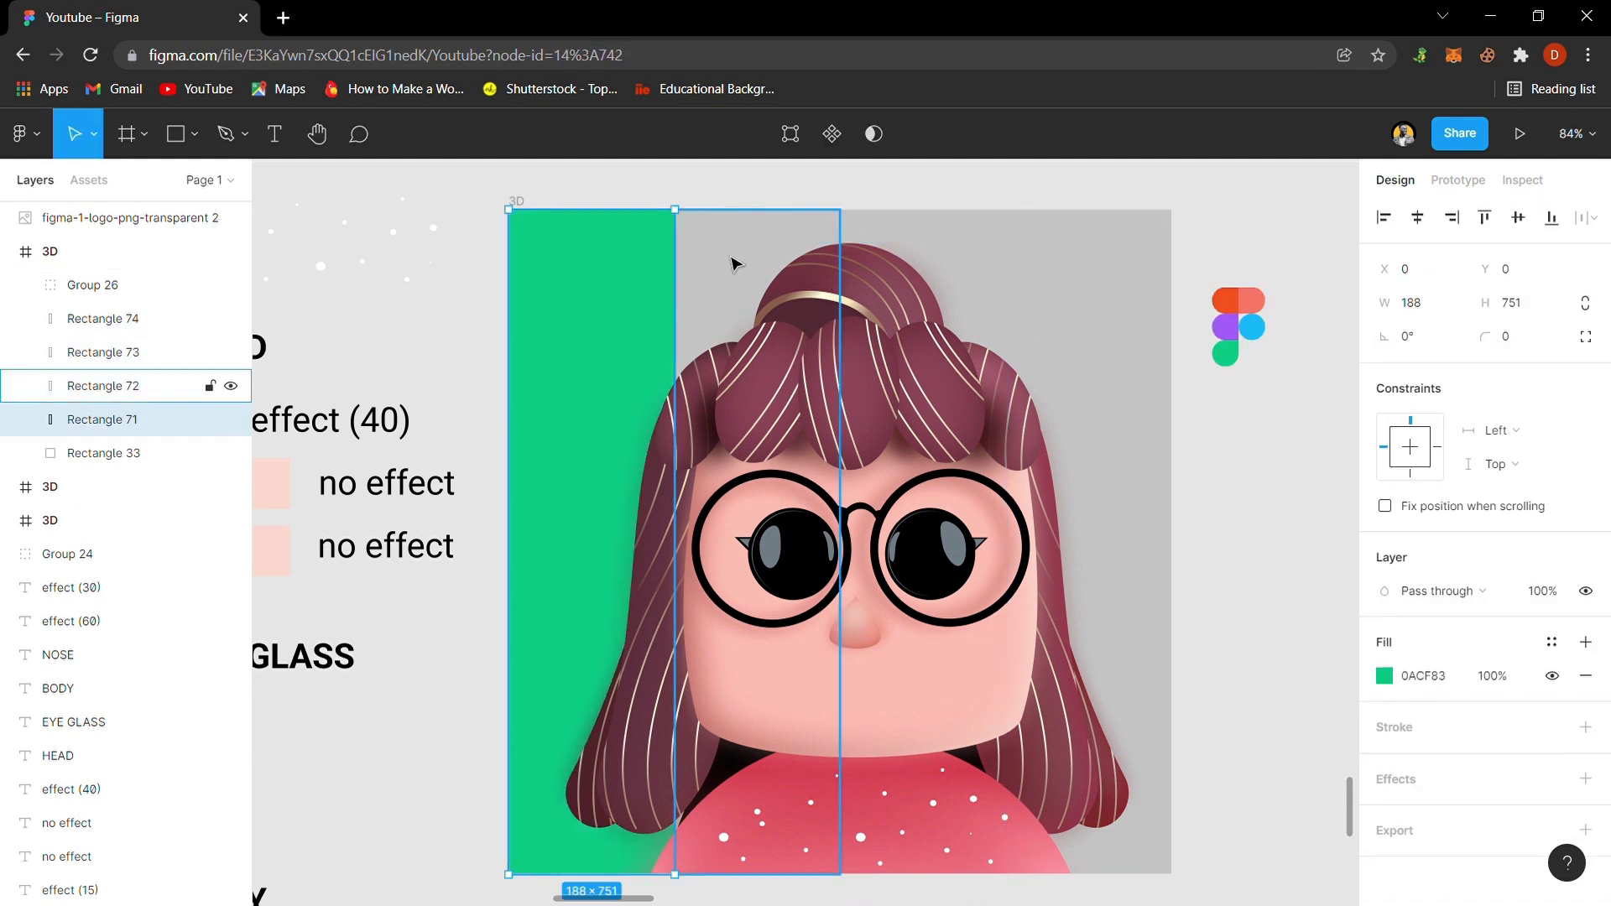
pyautogui.press('i')
pyautogui.click(1244, 351)
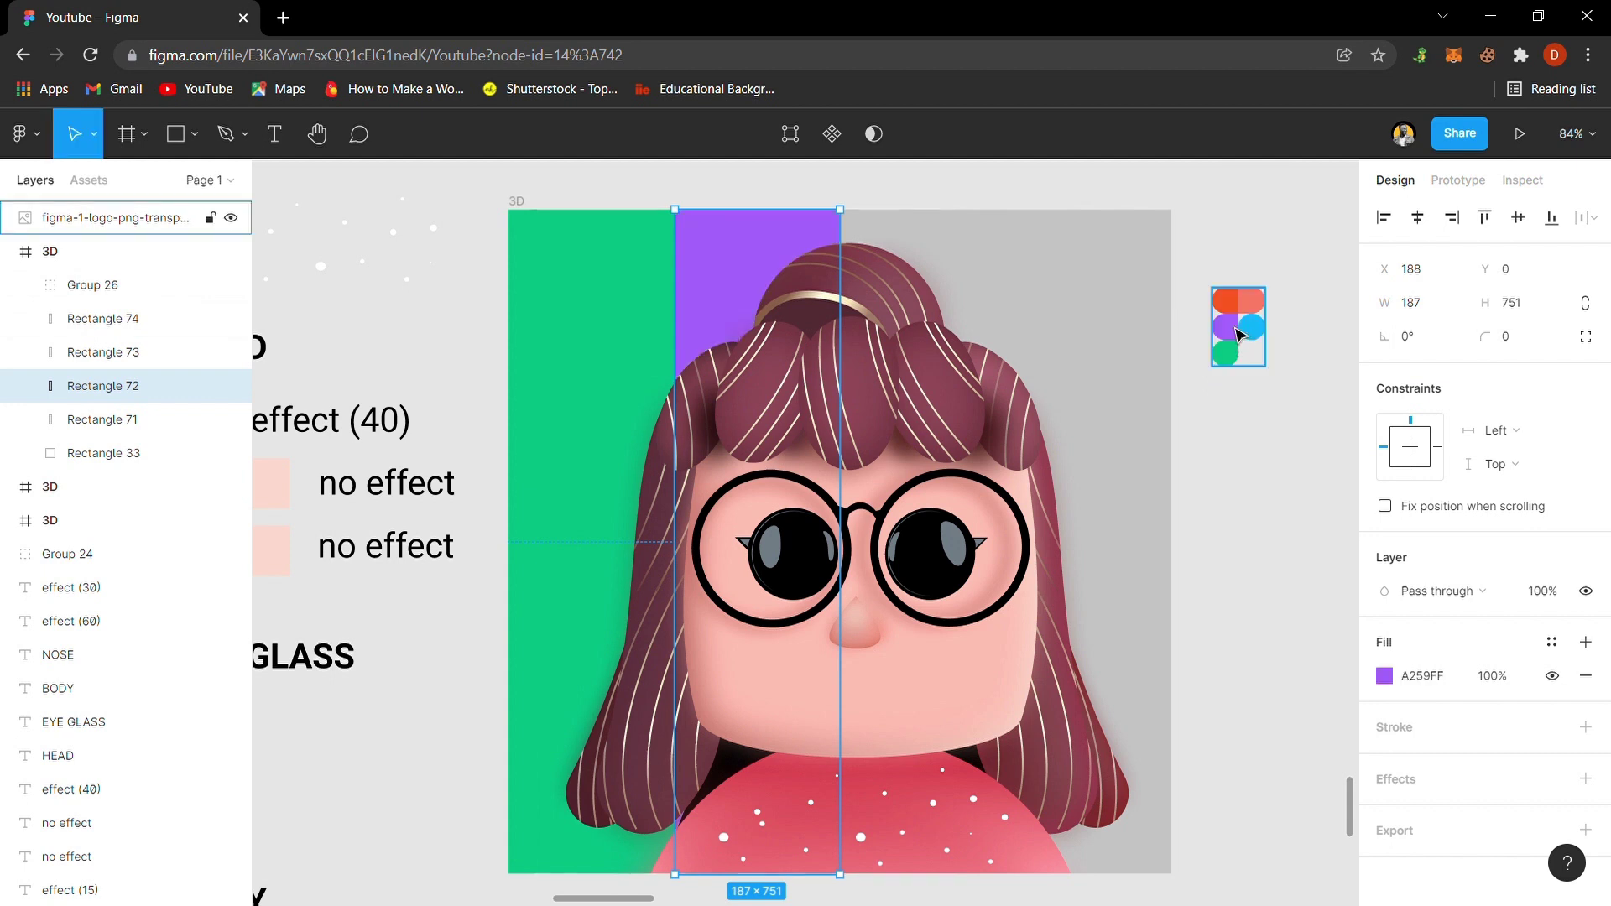
# - Colour the third stripe with the logo's blue and the fourth with its orange-red
pyautogui.click(950, 261)
pyautogui.press('i')
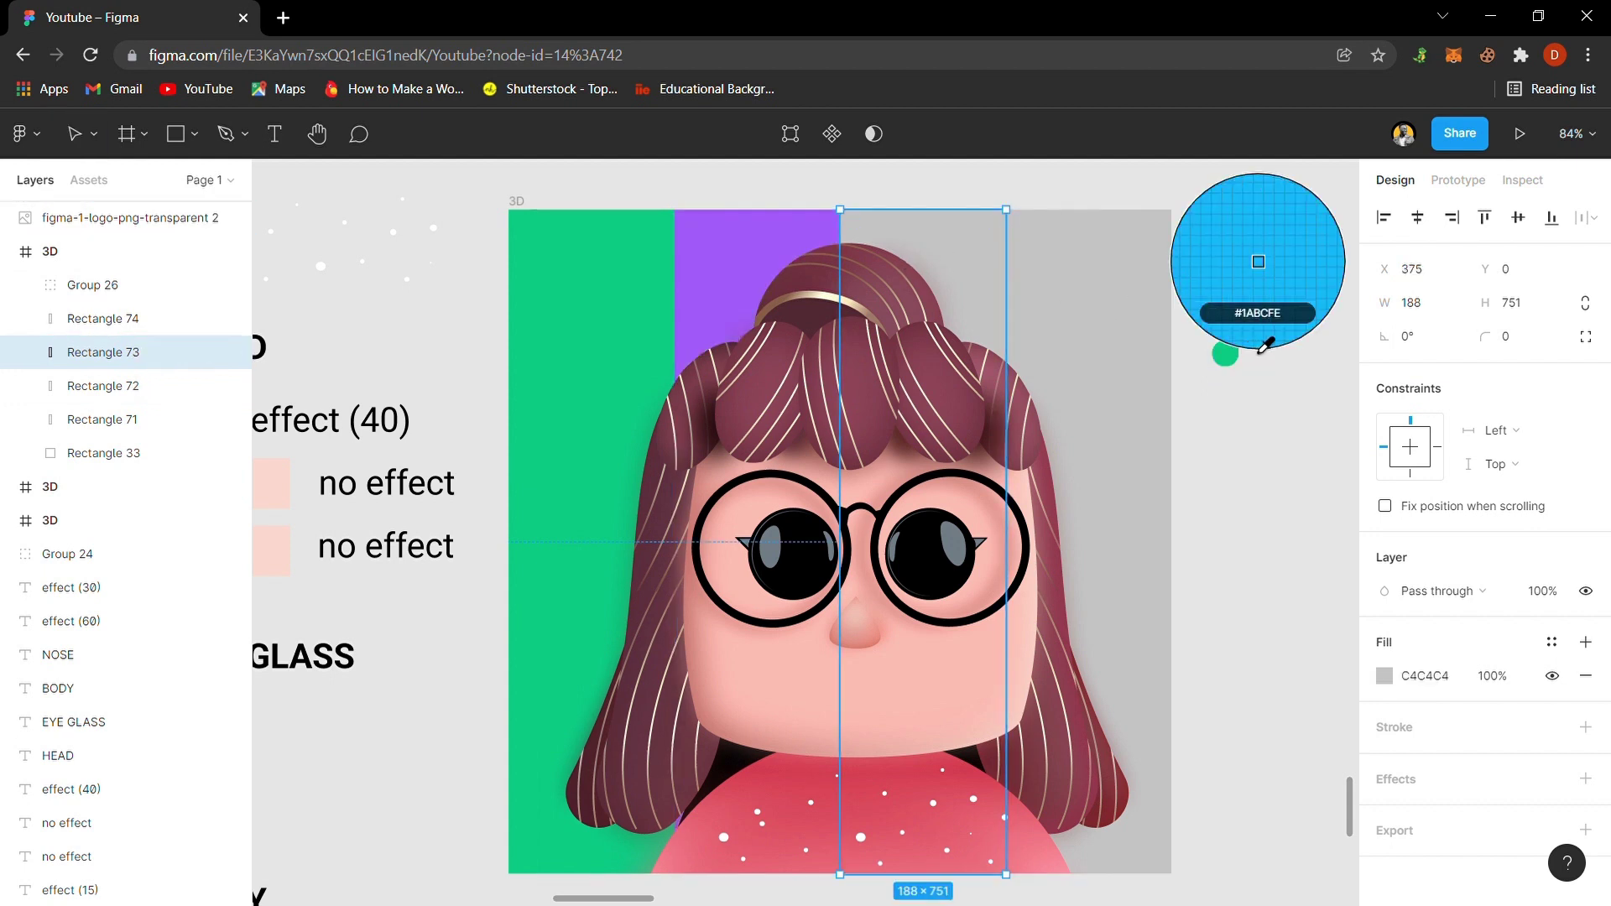
pyautogui.click(1263, 346)
pyautogui.click(1042, 289)
pyautogui.press('i')
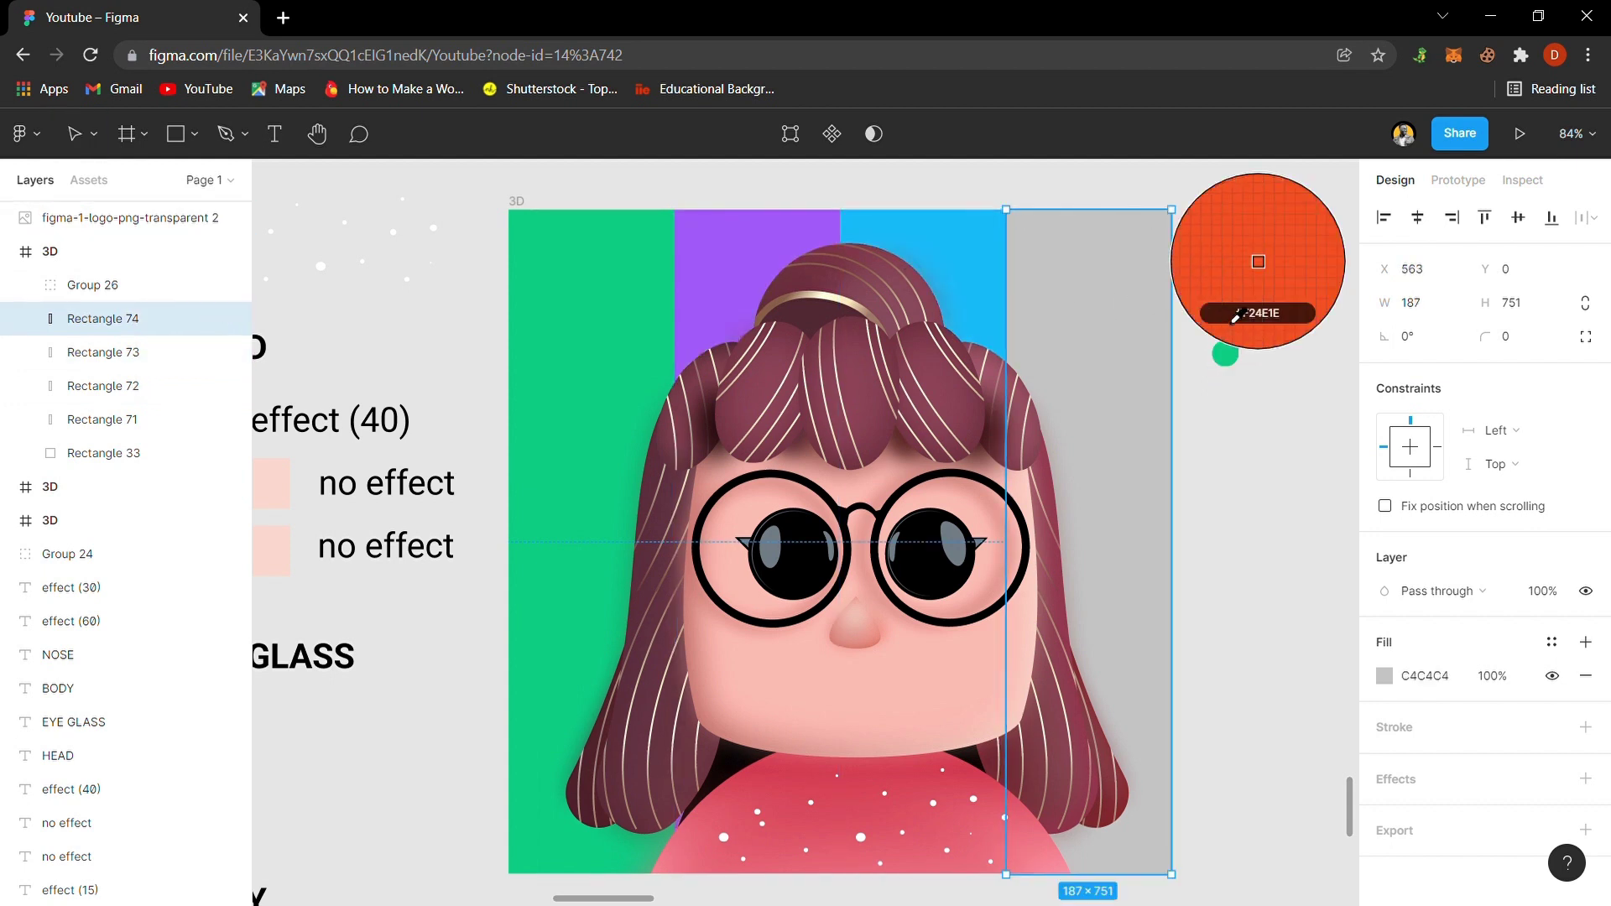
pyautogui.click(1233, 301)
pyautogui.click(1228, 569)
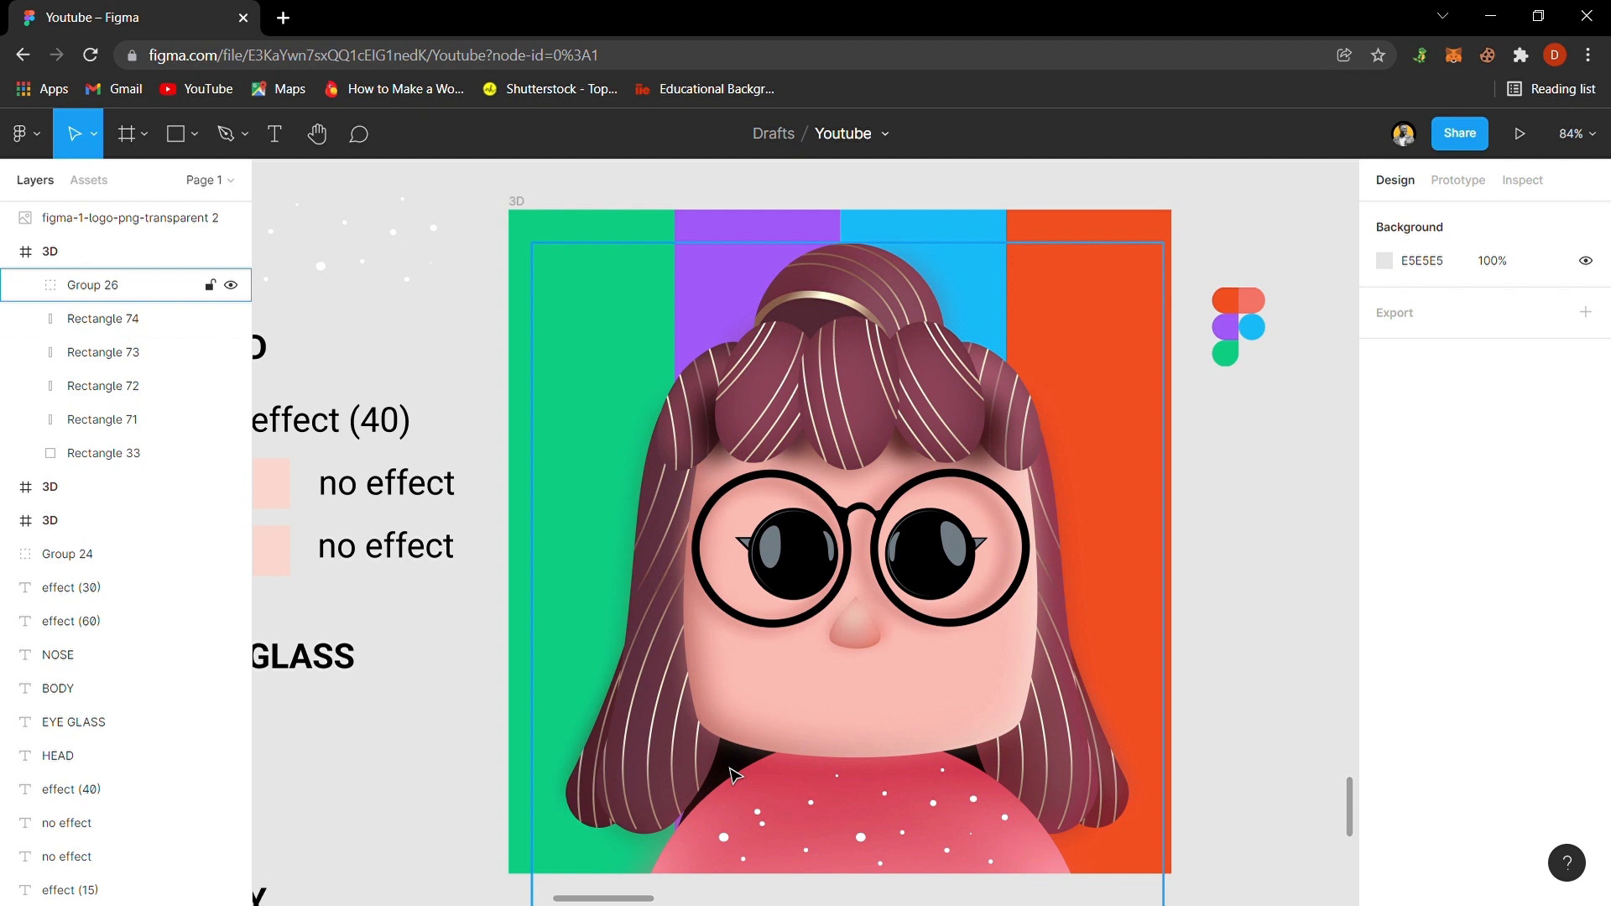
# - Duplicate Group 26, offset the copy up-left and send it behind the original
pyautogui.click(735, 772)
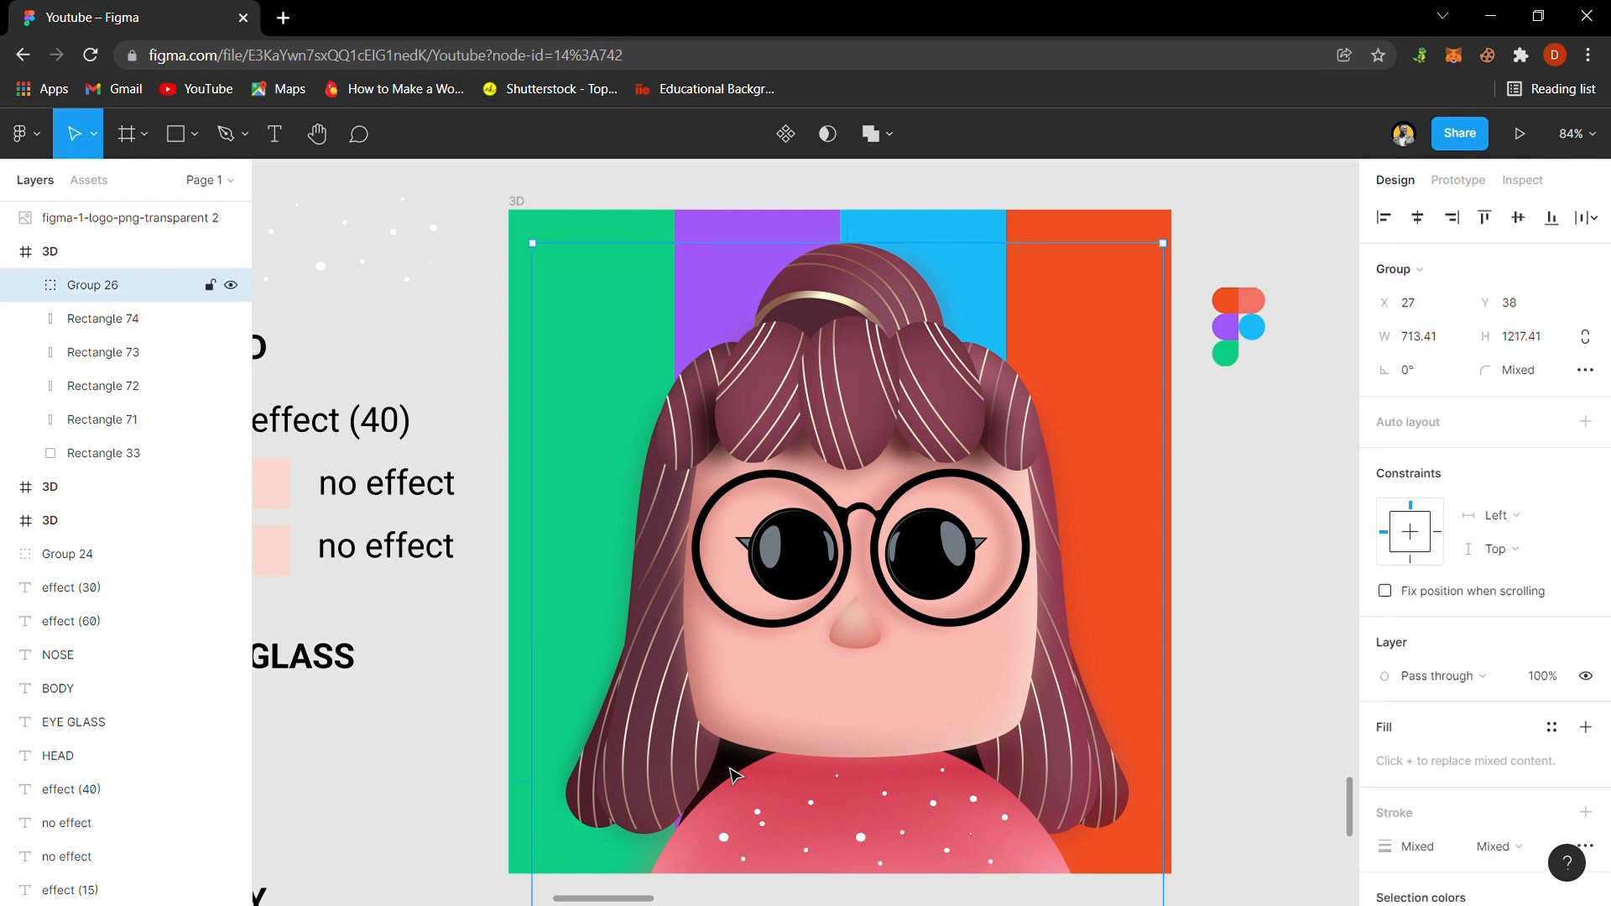
pyautogui.hotkey('ctrl', 'd')
pyautogui.moveTo(869, 725); pyautogui.dragTo(805, 715)
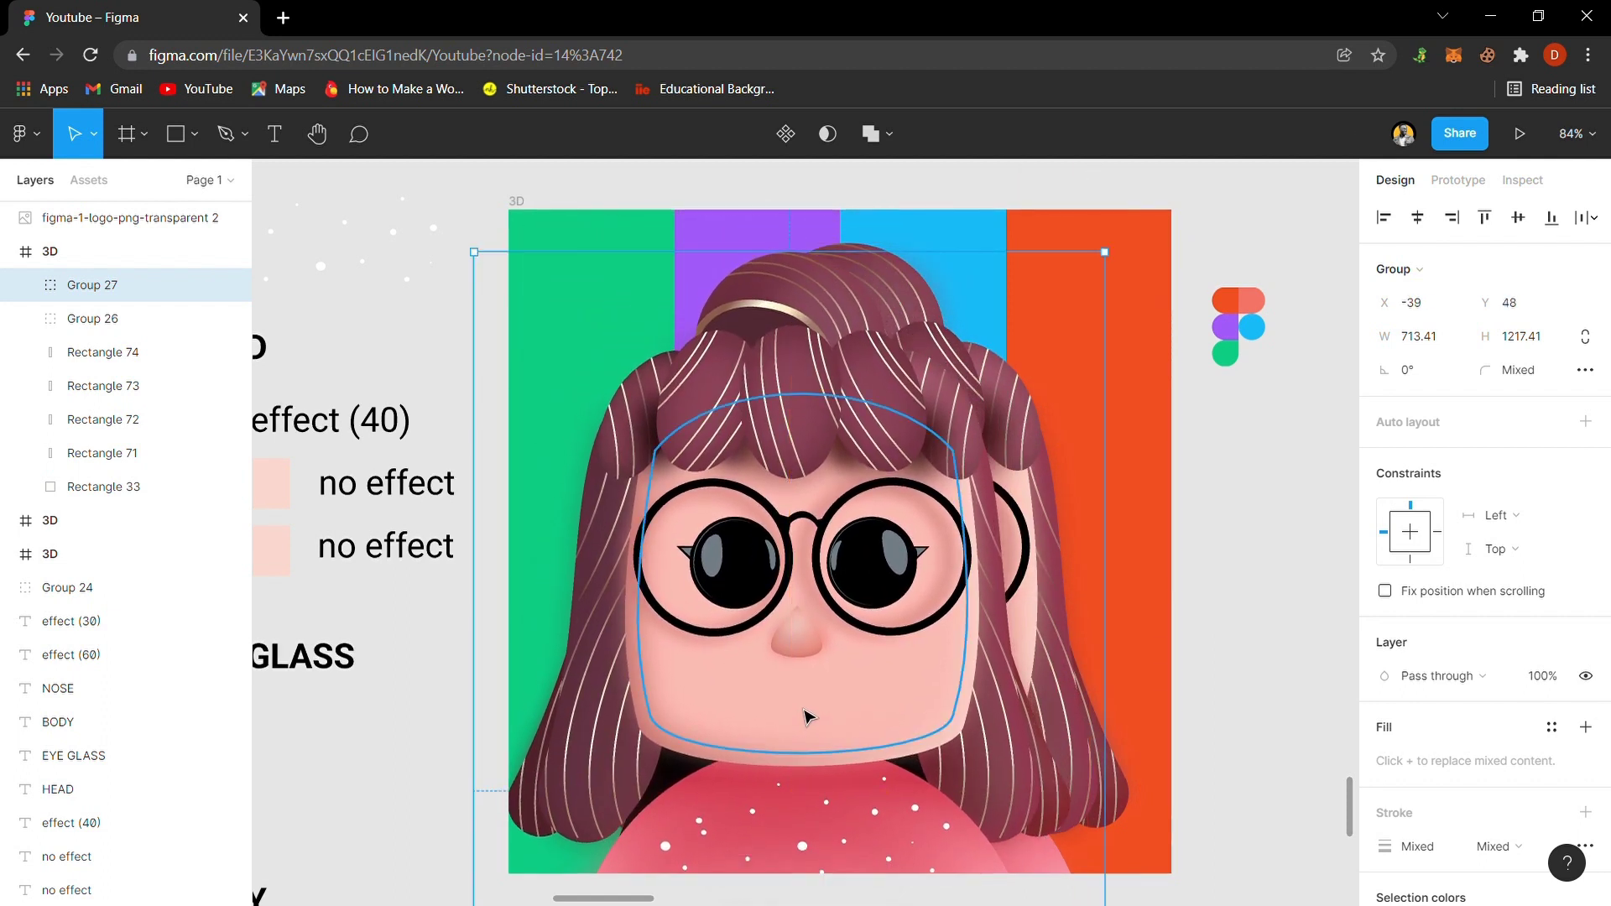
pyautogui.hotkey('ctrl', '[')
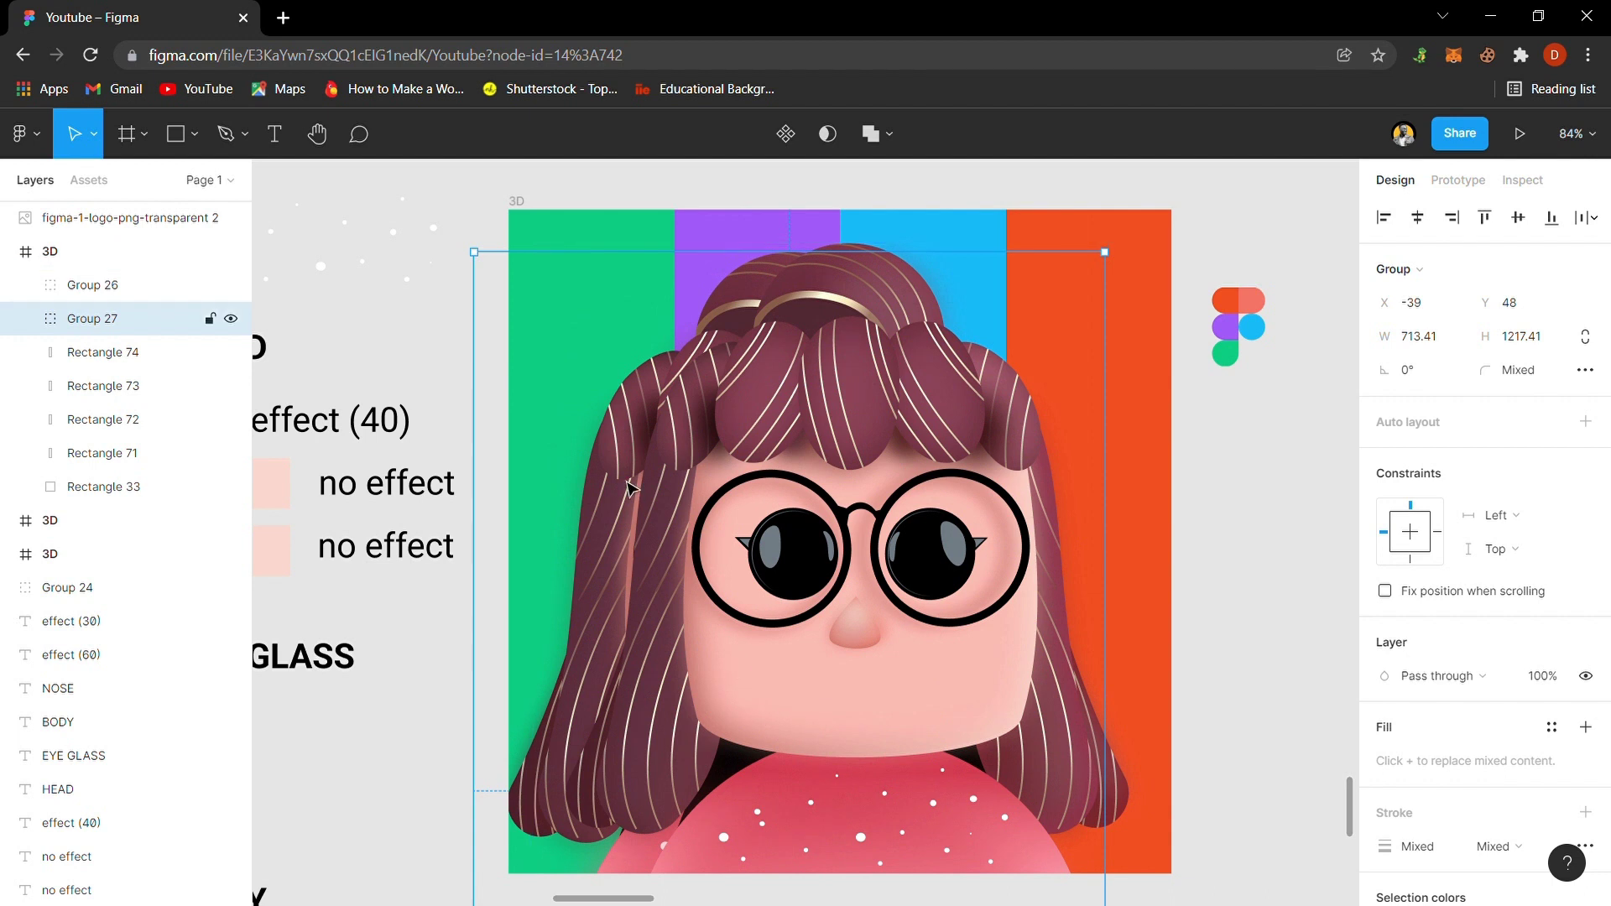
pyautogui.scroll(-4, 1608, 561)
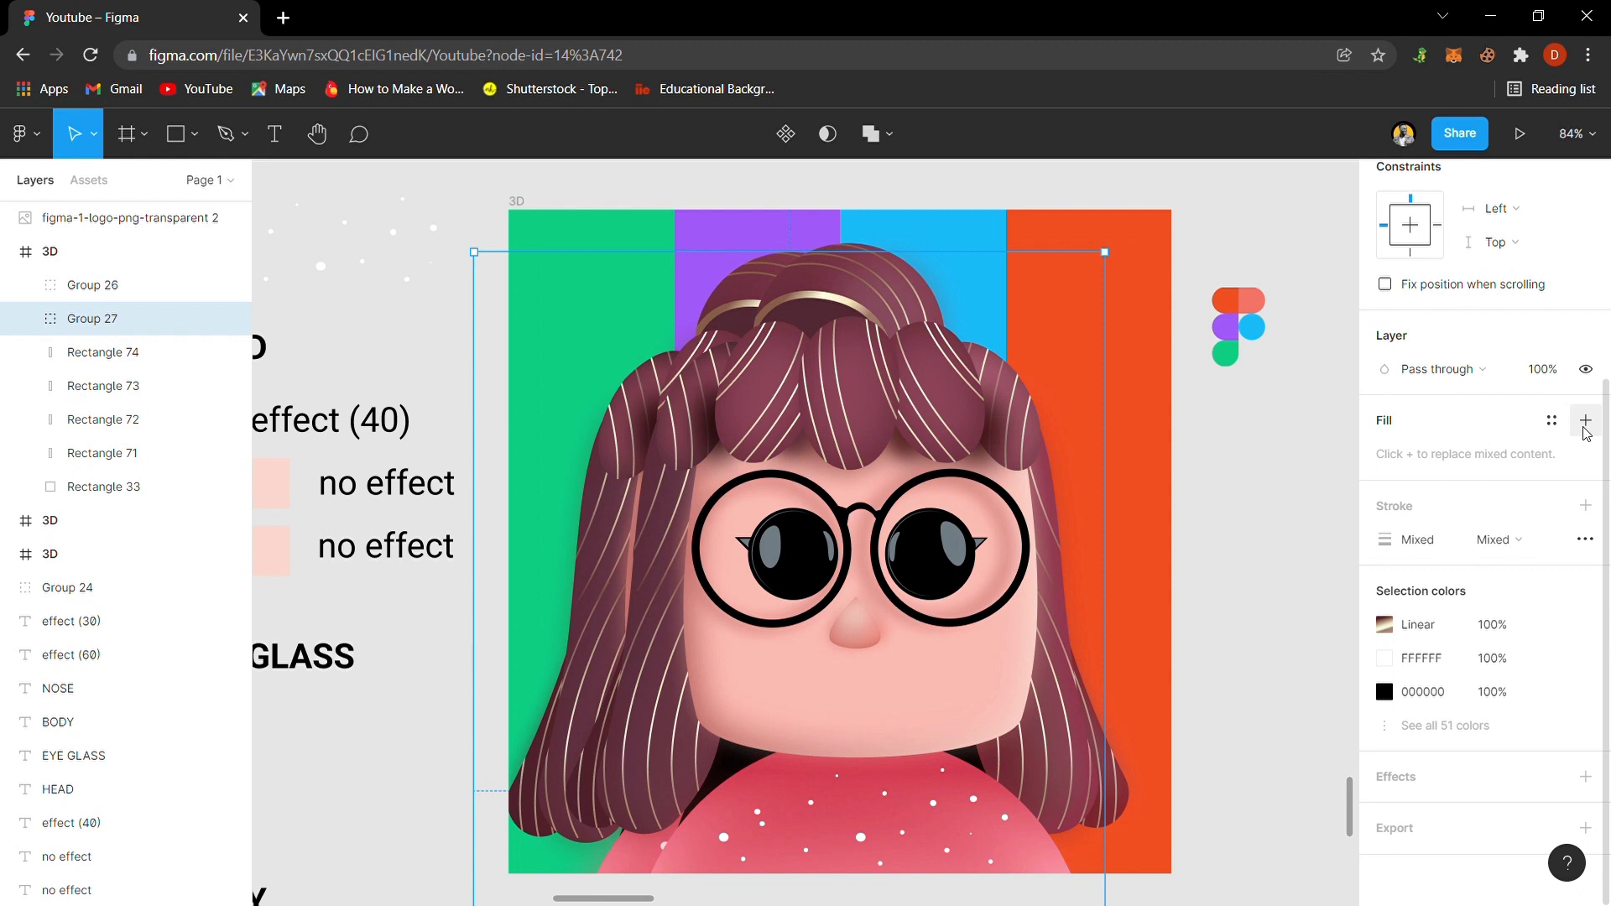
# - Give the duplicate silhouette a solid dark red fill with Overlay blending
pyautogui.click(1586, 506)
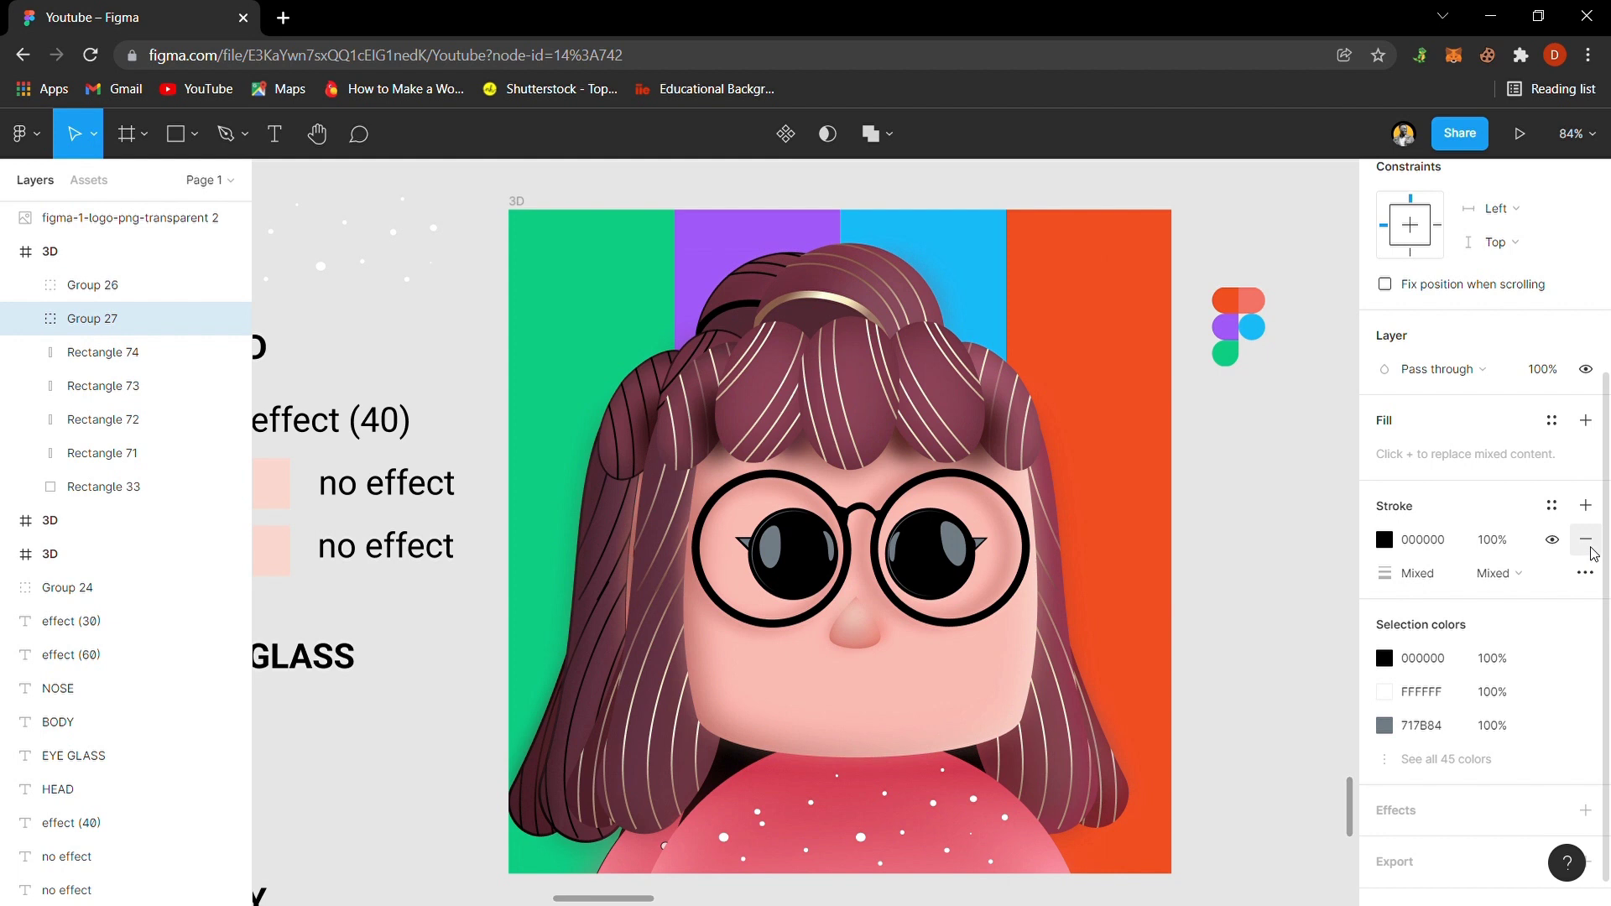
pyautogui.click(1587, 541)
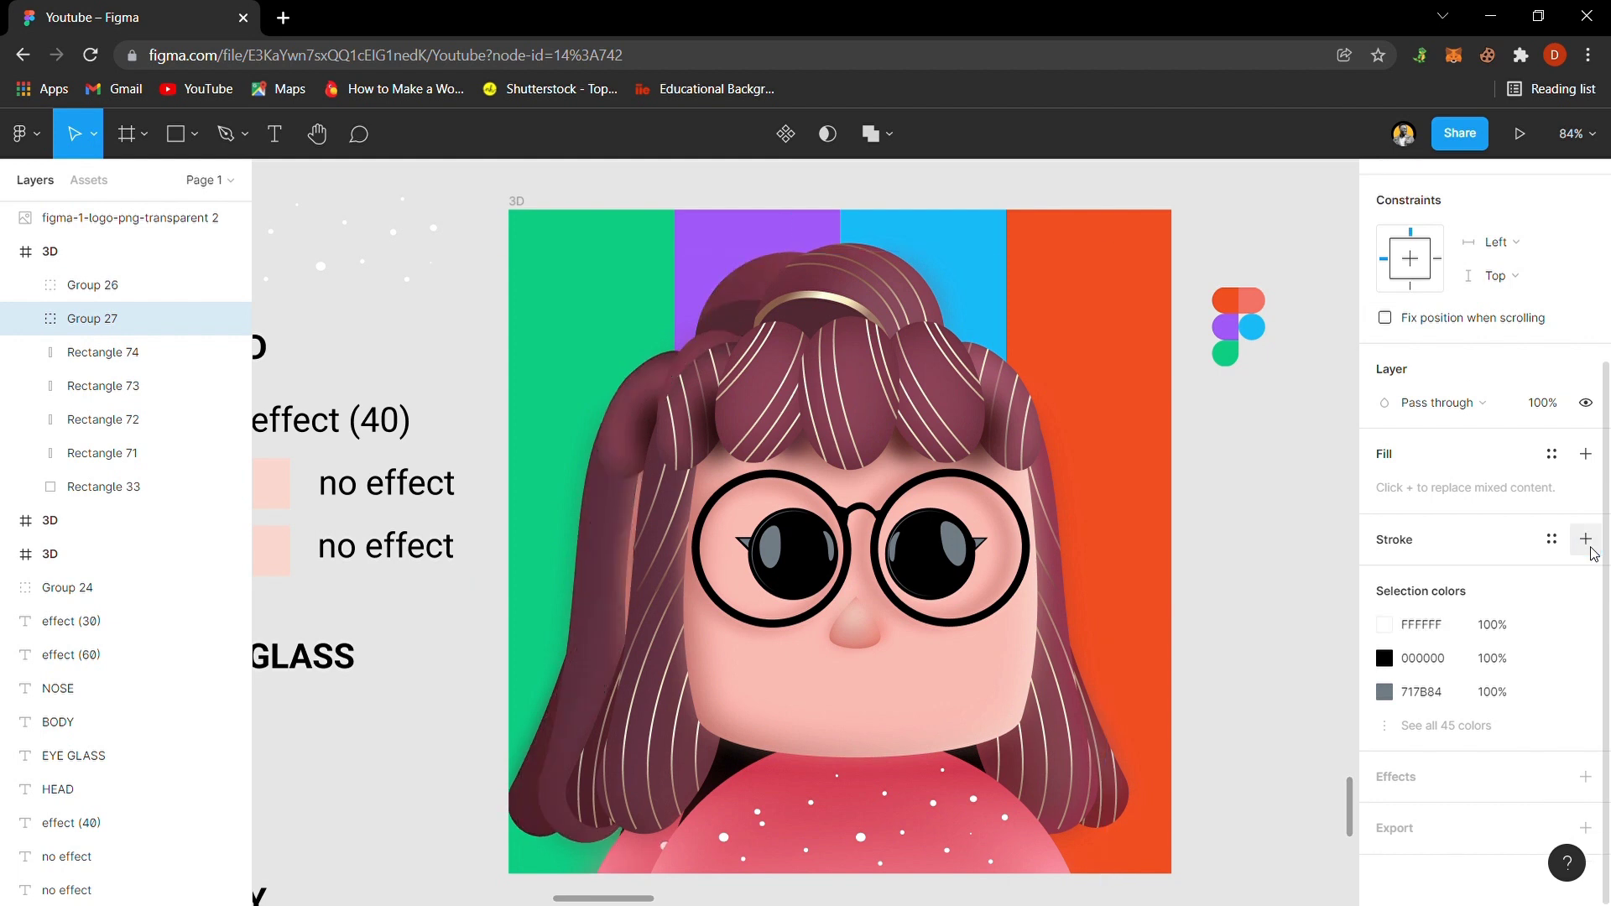
pyautogui.click(1586, 455)
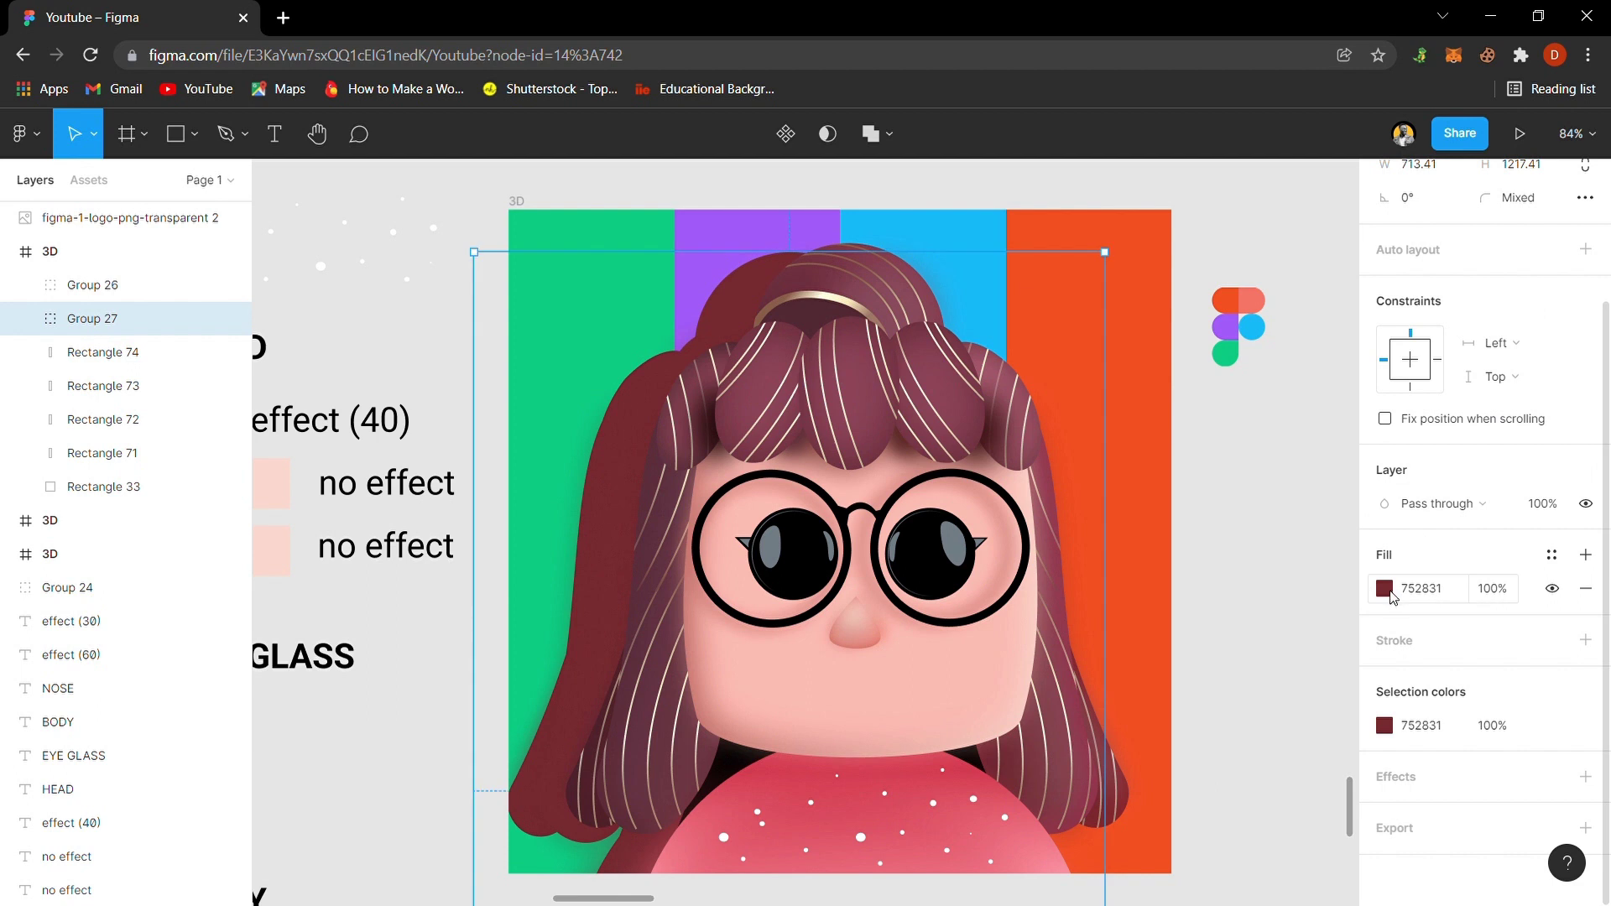
pyautogui.click(1485, 506)
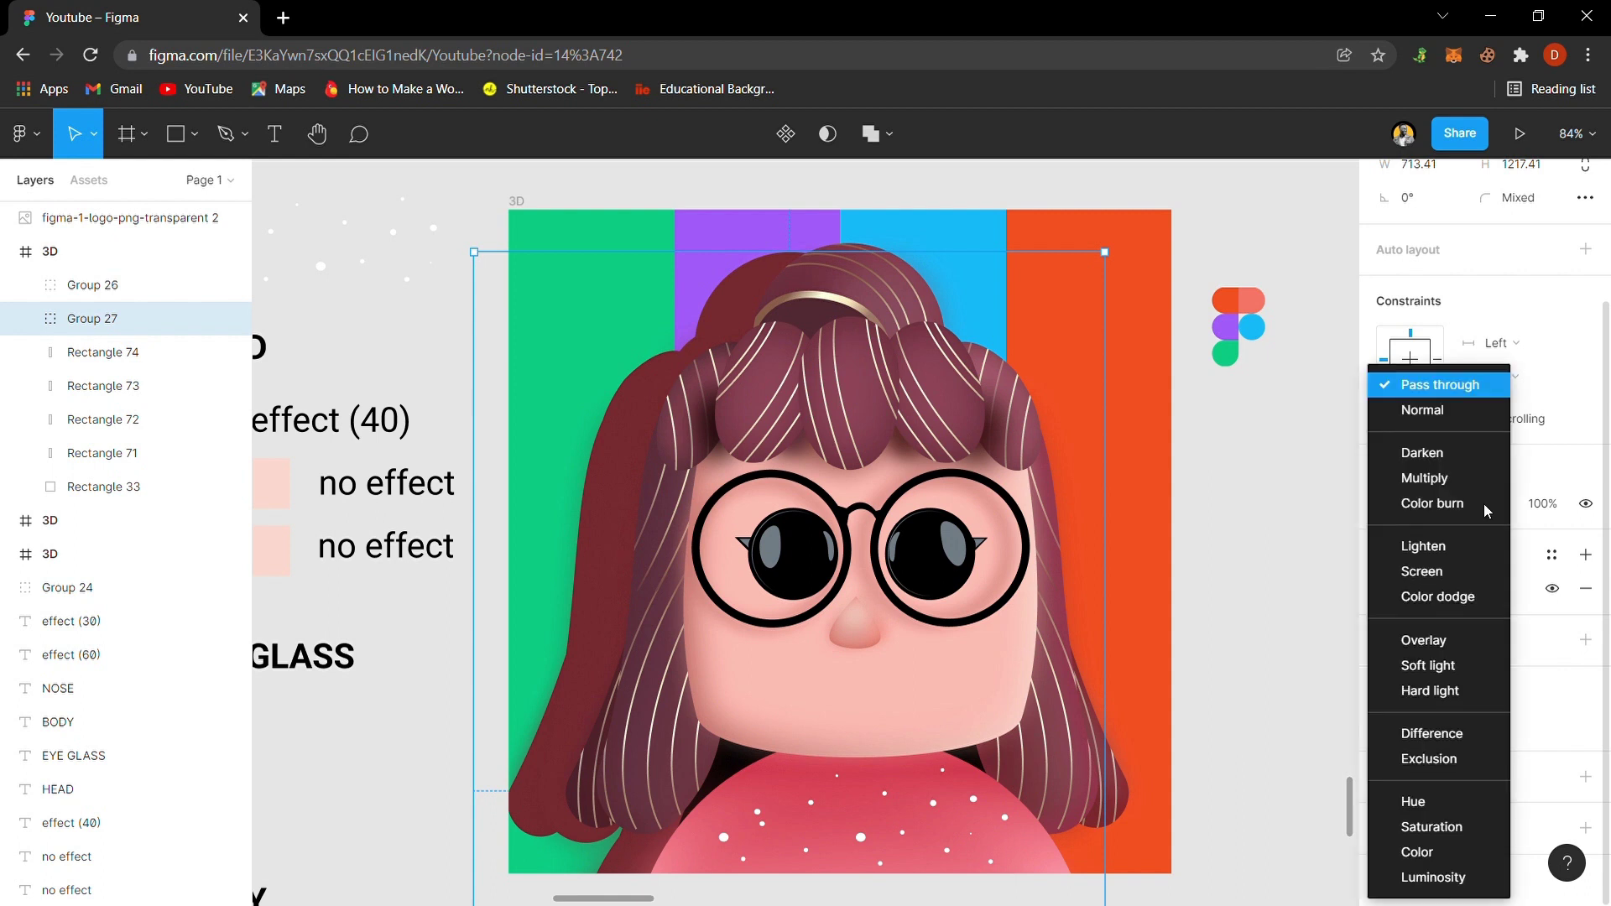
pyautogui.click(1464, 639)
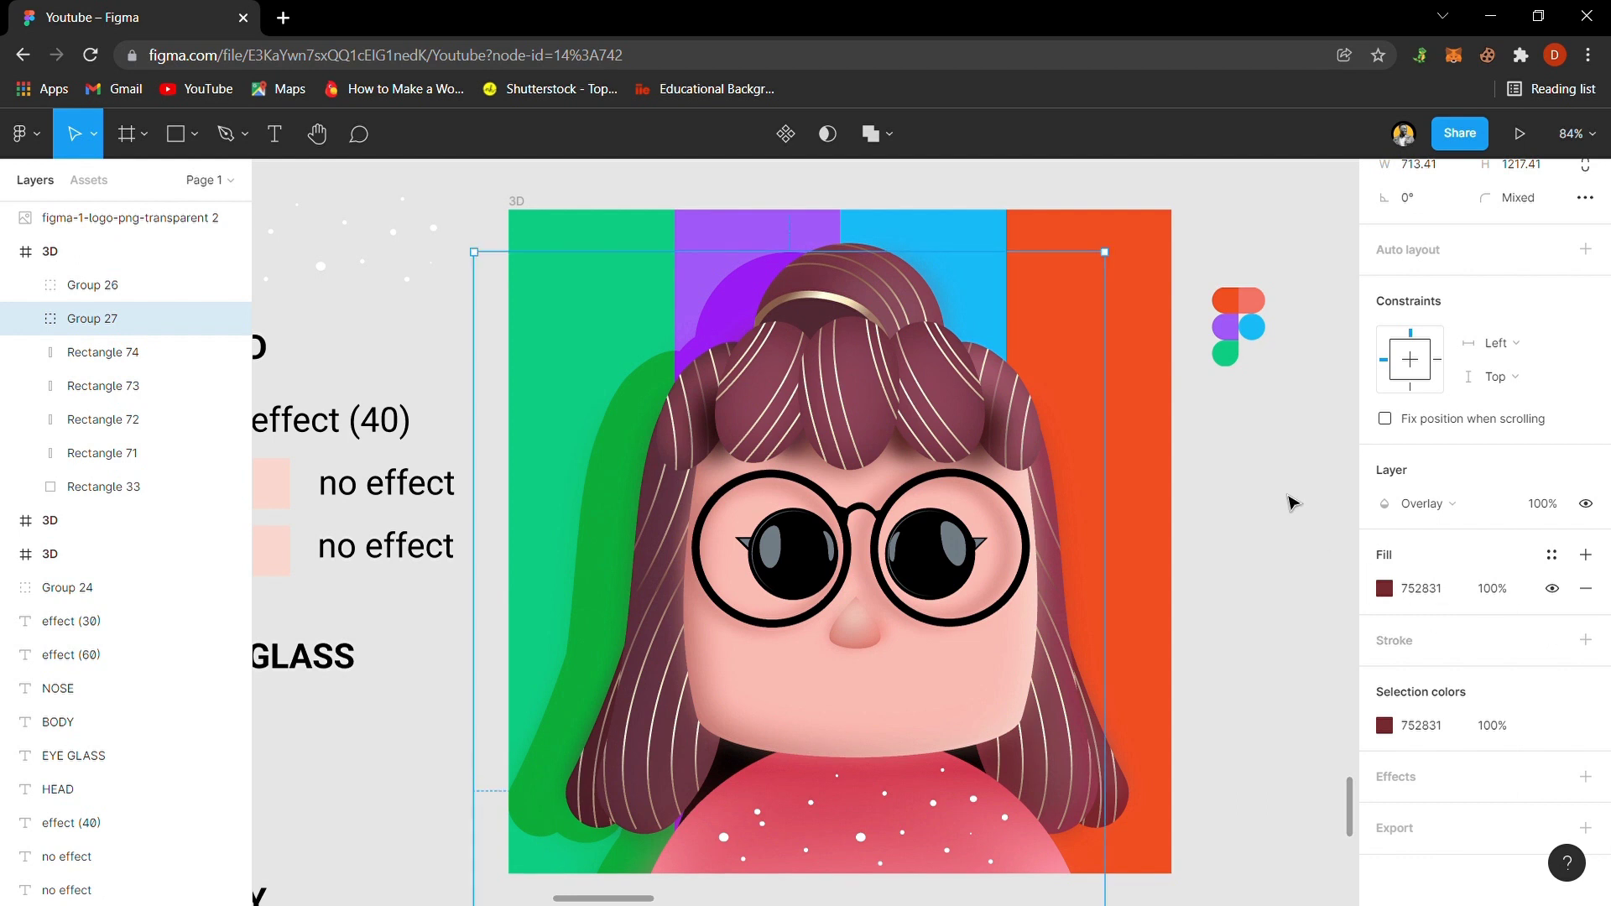
pyautogui.click(1292, 502)
# - Shift the hair silhouette slightly right, then select the green stripe
pyautogui.click(604, 586)
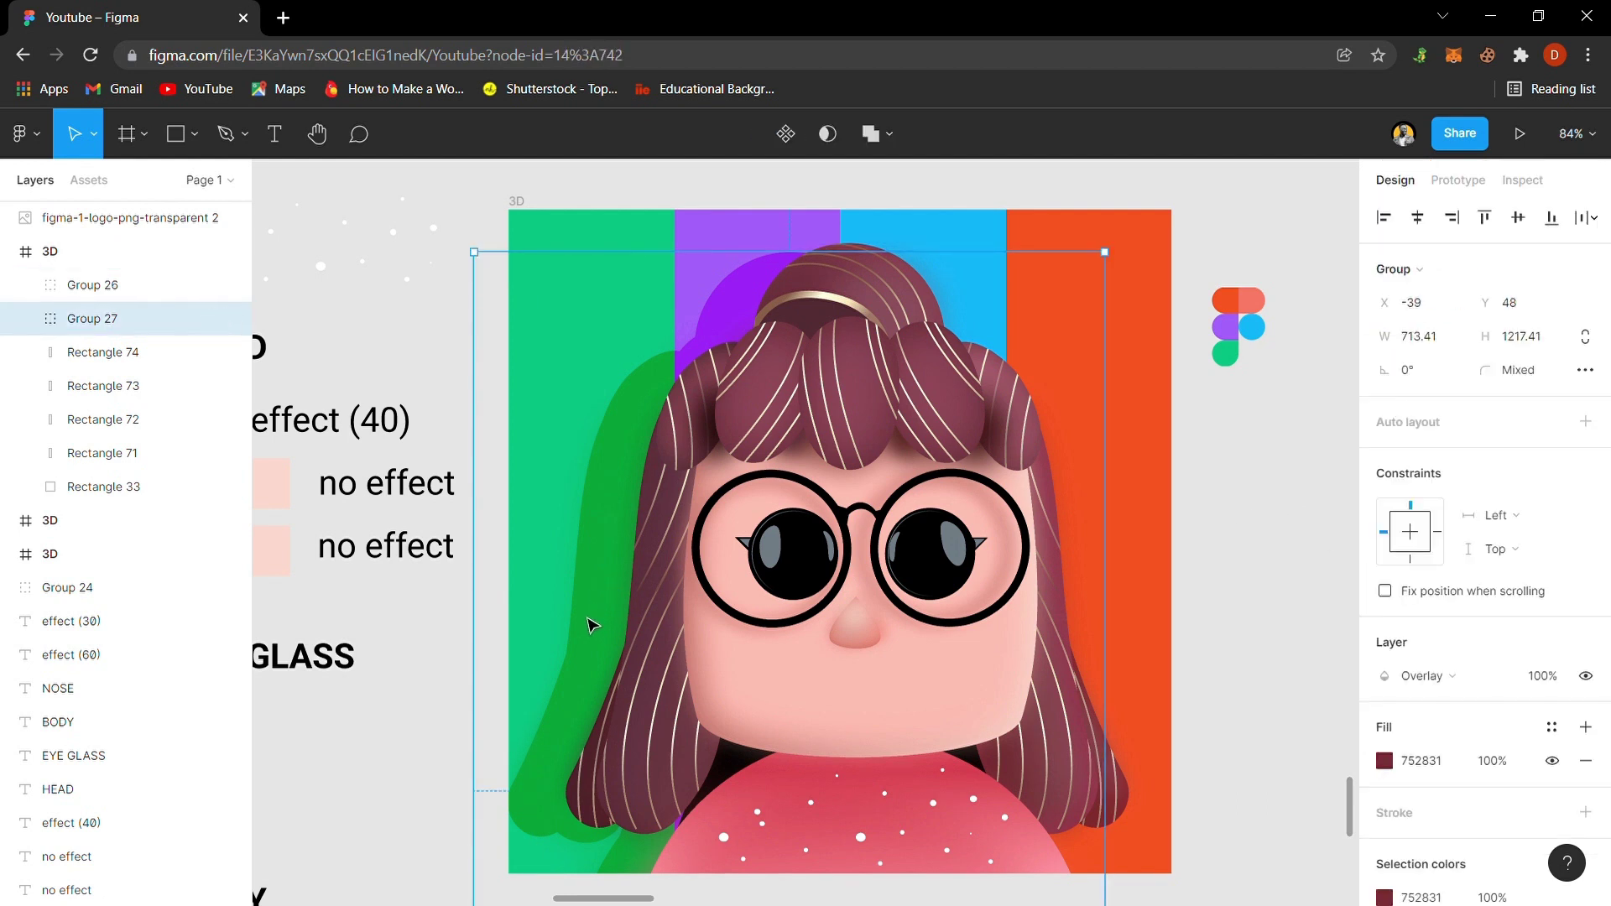
pyautogui.moveTo(598, 625); pyautogui.dragTo(614, 627)
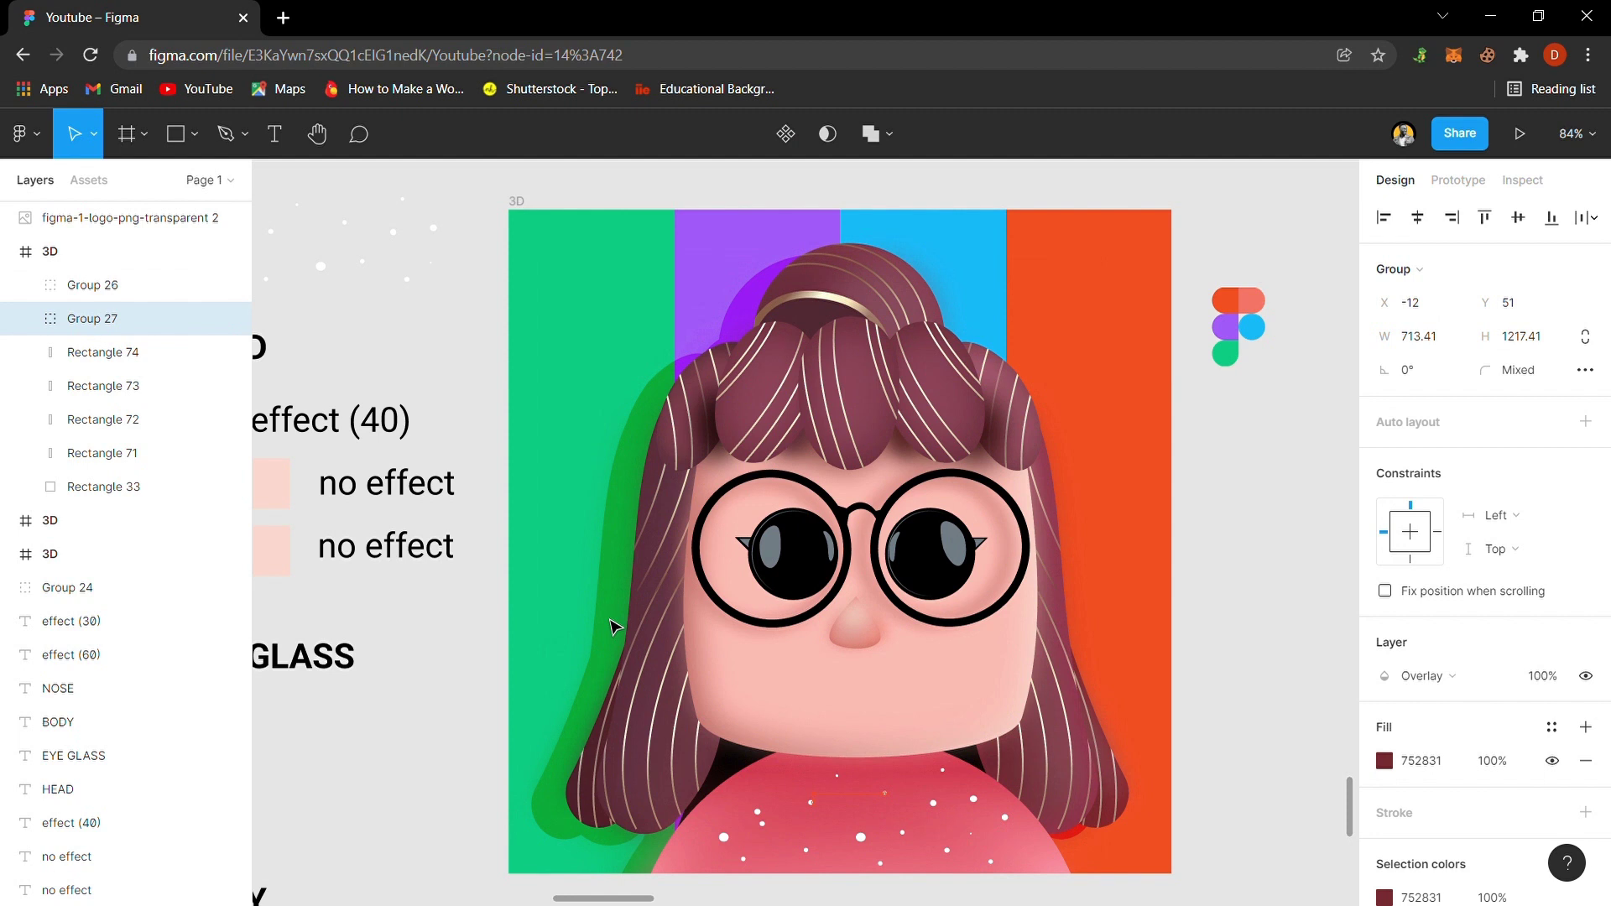
pyautogui.click(1236, 609)
pyautogui.click(560, 223)
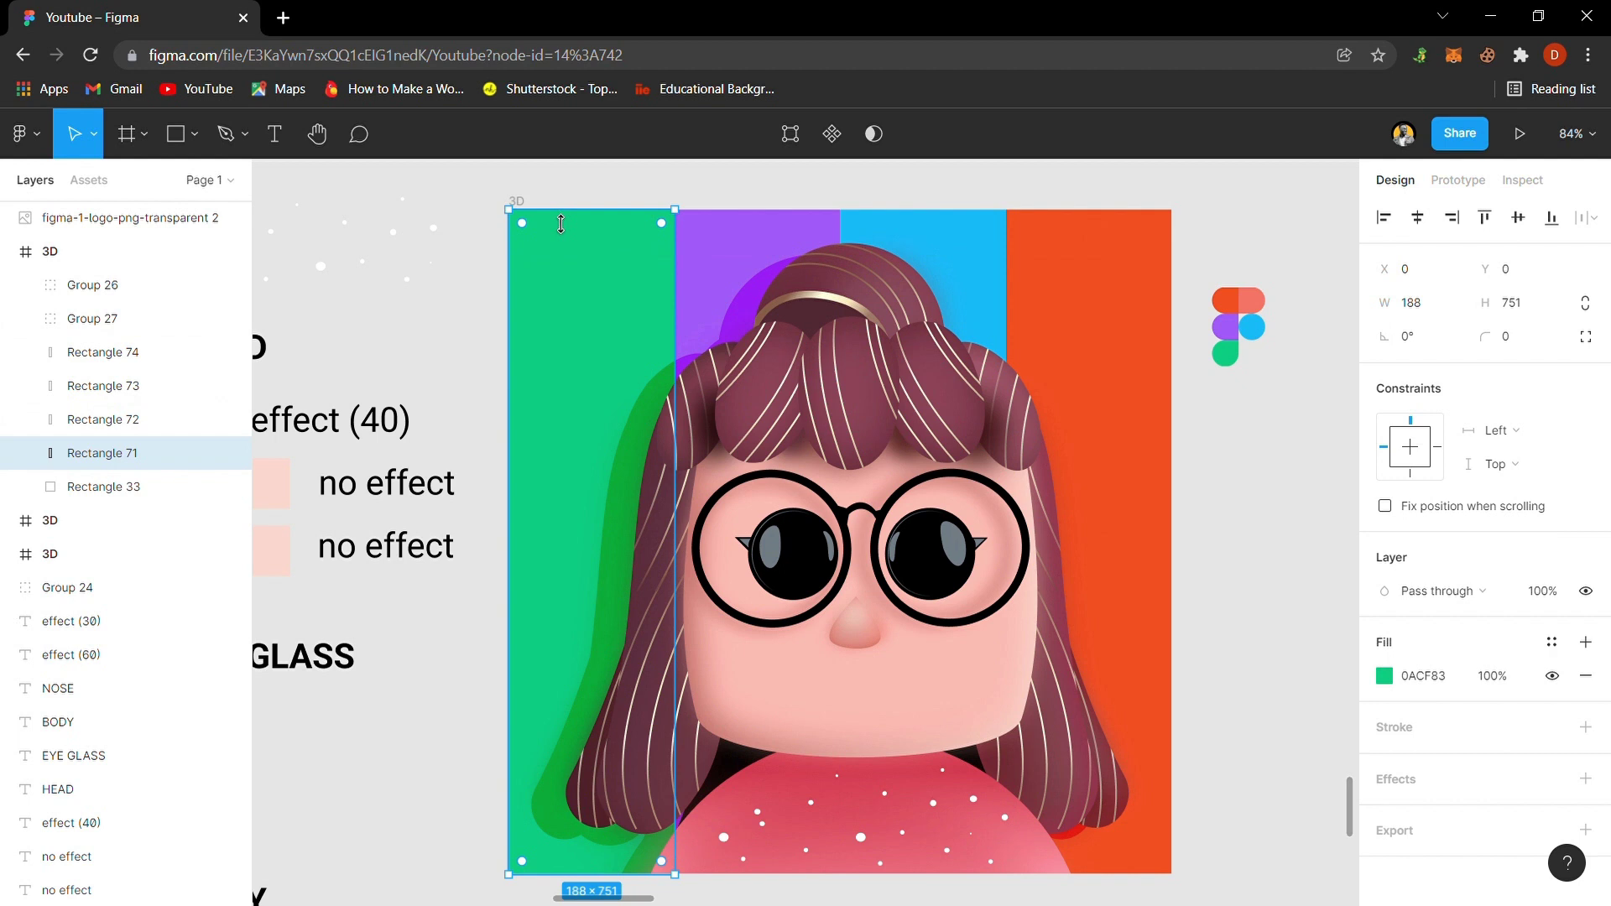
# - Move the Figma logo into the 3D frame's top-right corner over the orange stripe
pyautogui.hotkey('shift', '2')
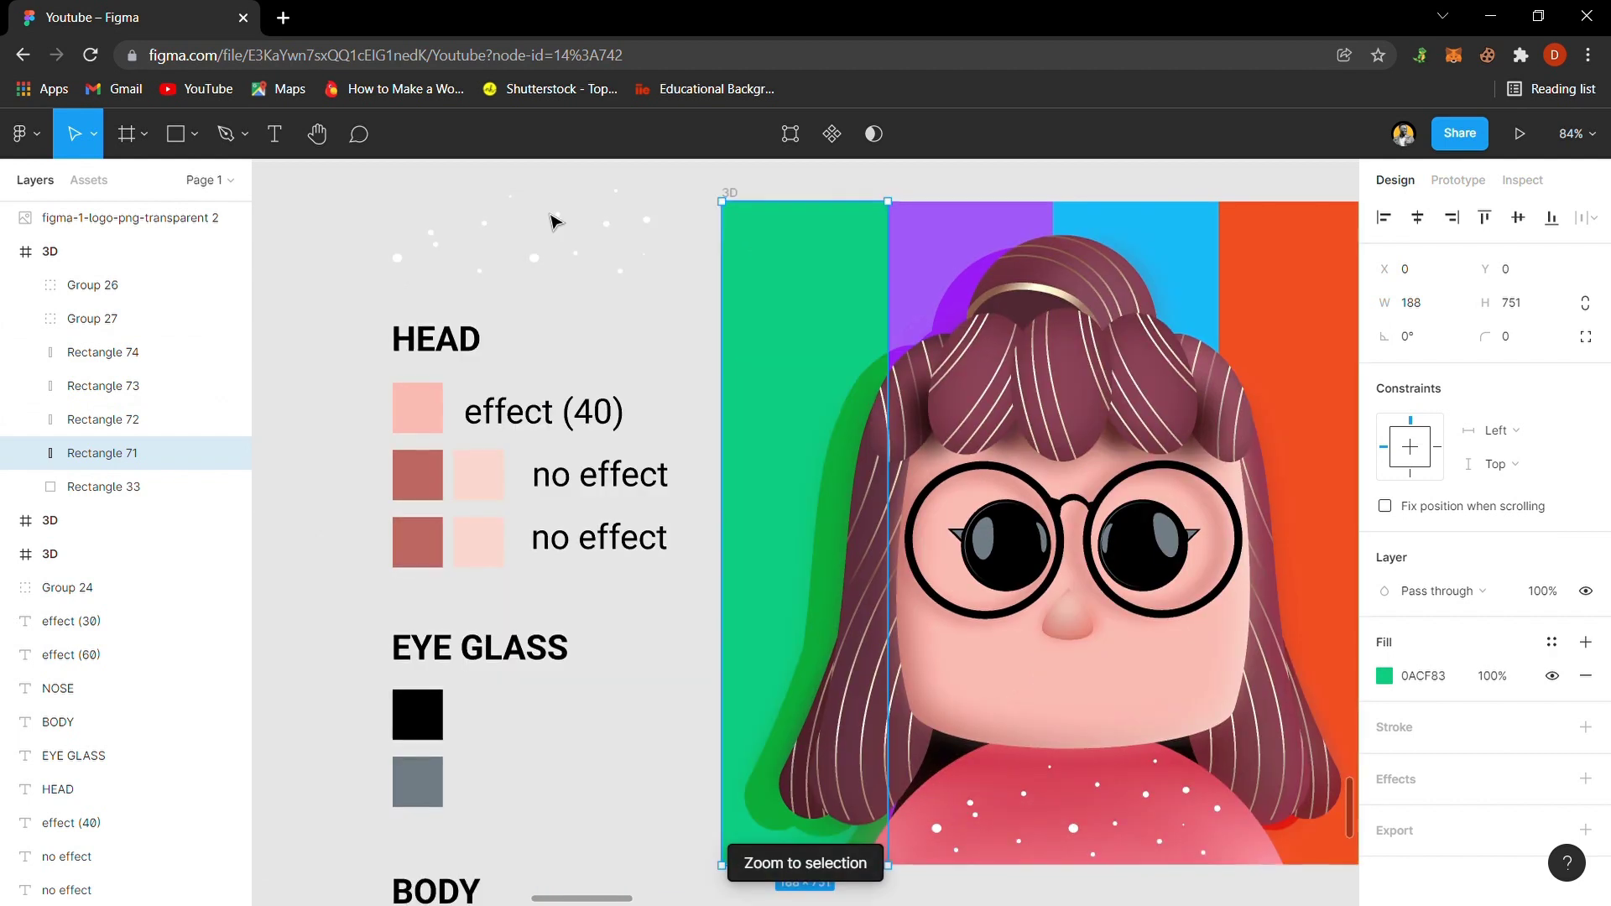
pyautogui.click(742, 196)
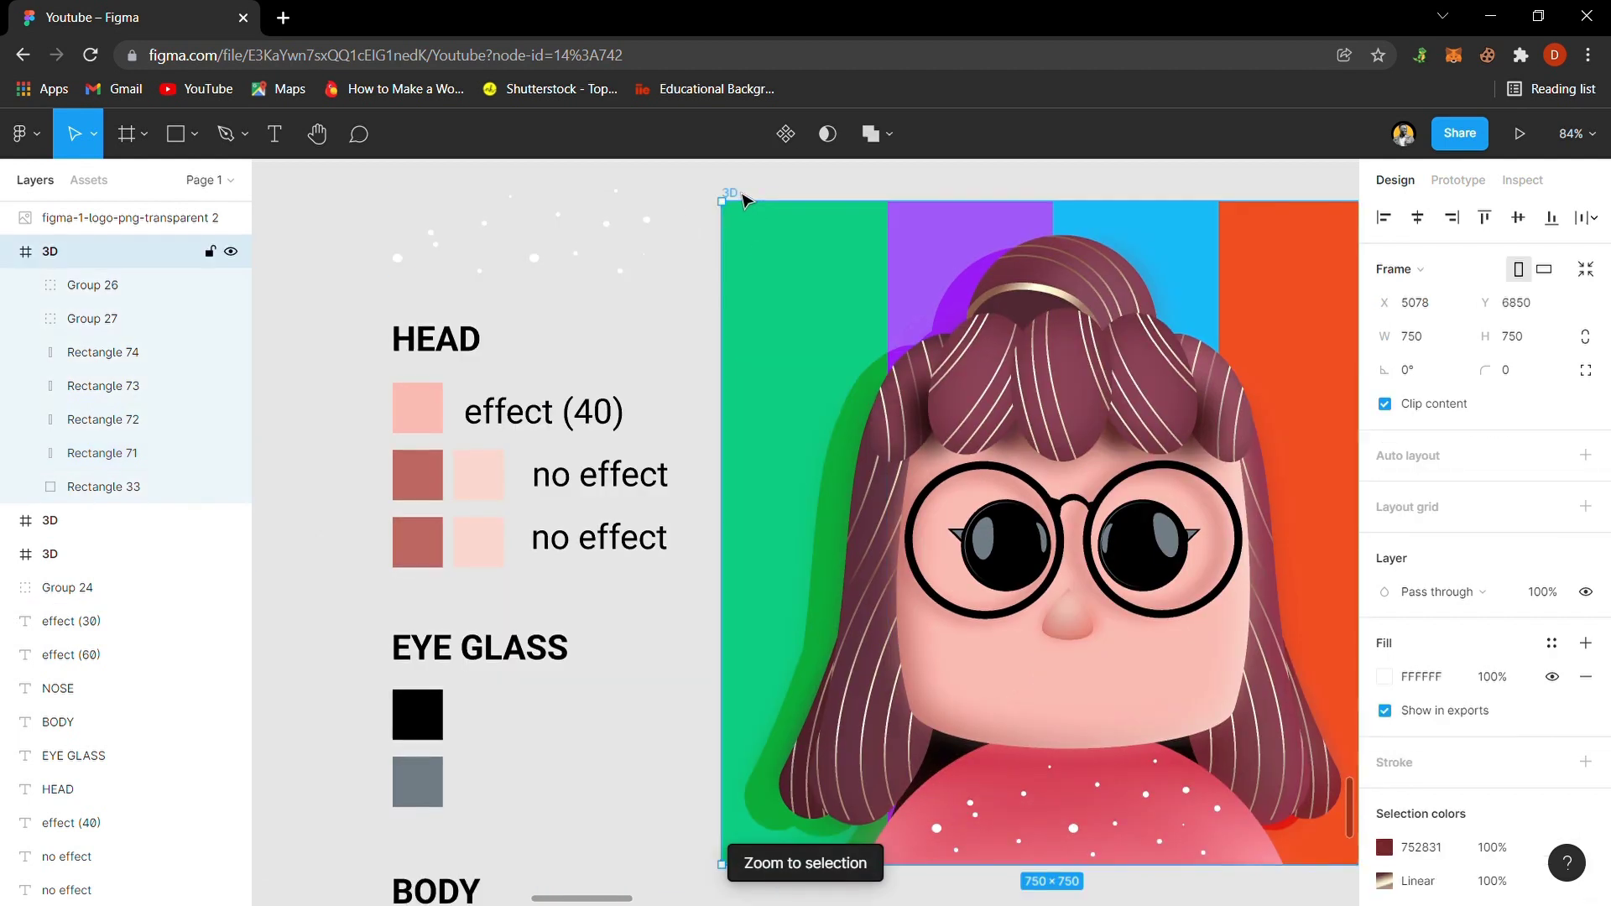
pyautogui.hotkey('shift', '2')
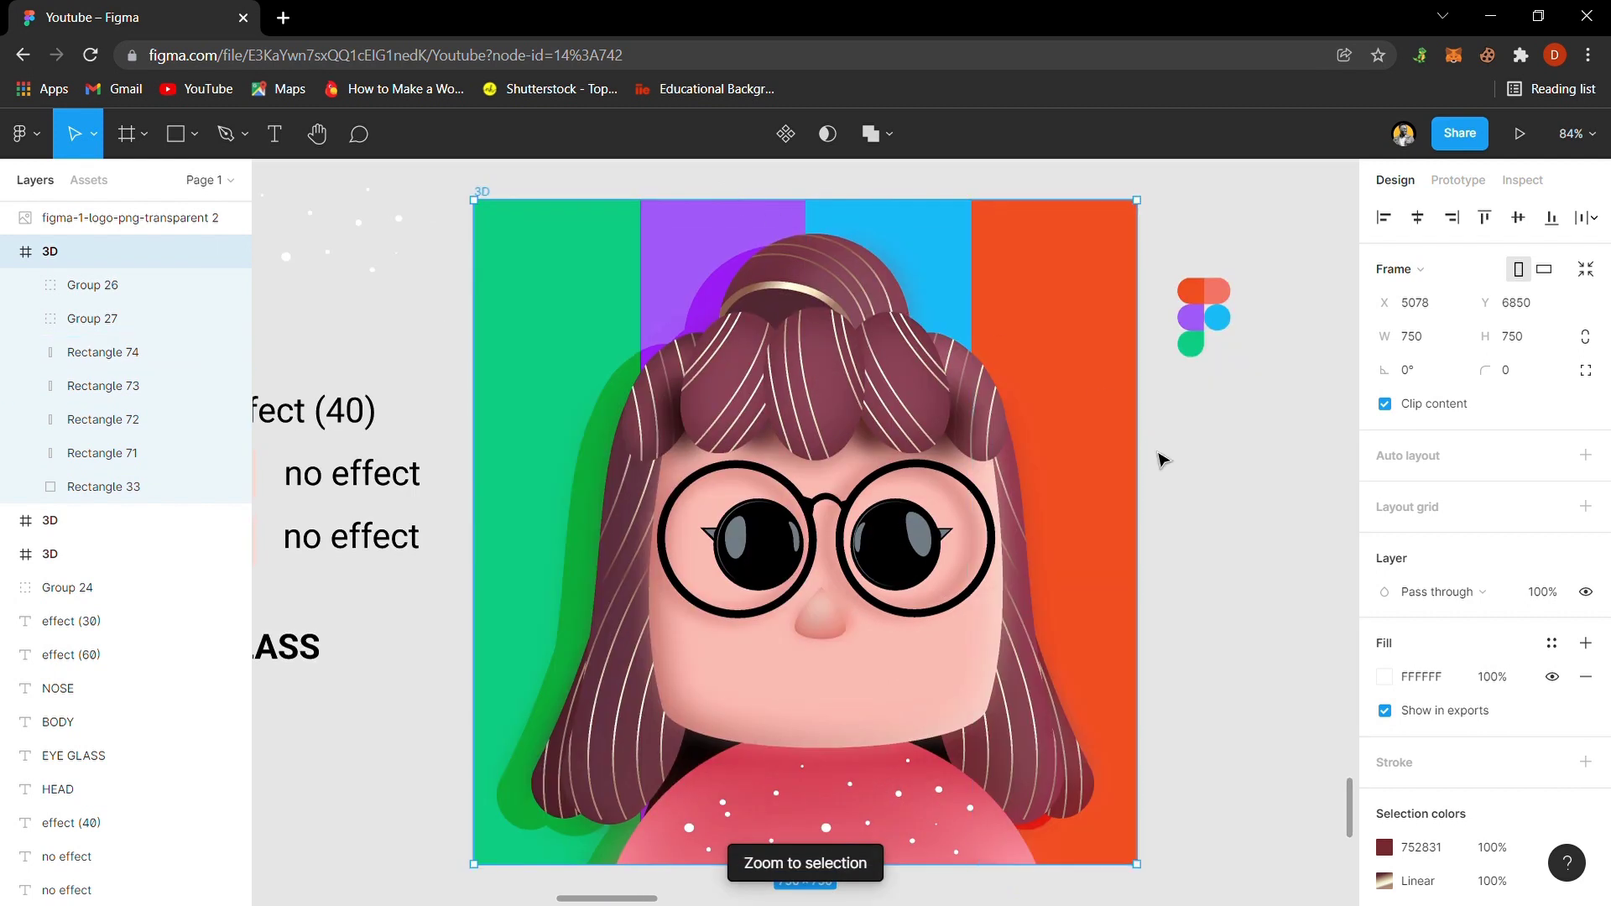
pyautogui.click(1186, 456)
pyautogui.moveTo(1196, 330); pyautogui.dragTo(1059, 292)
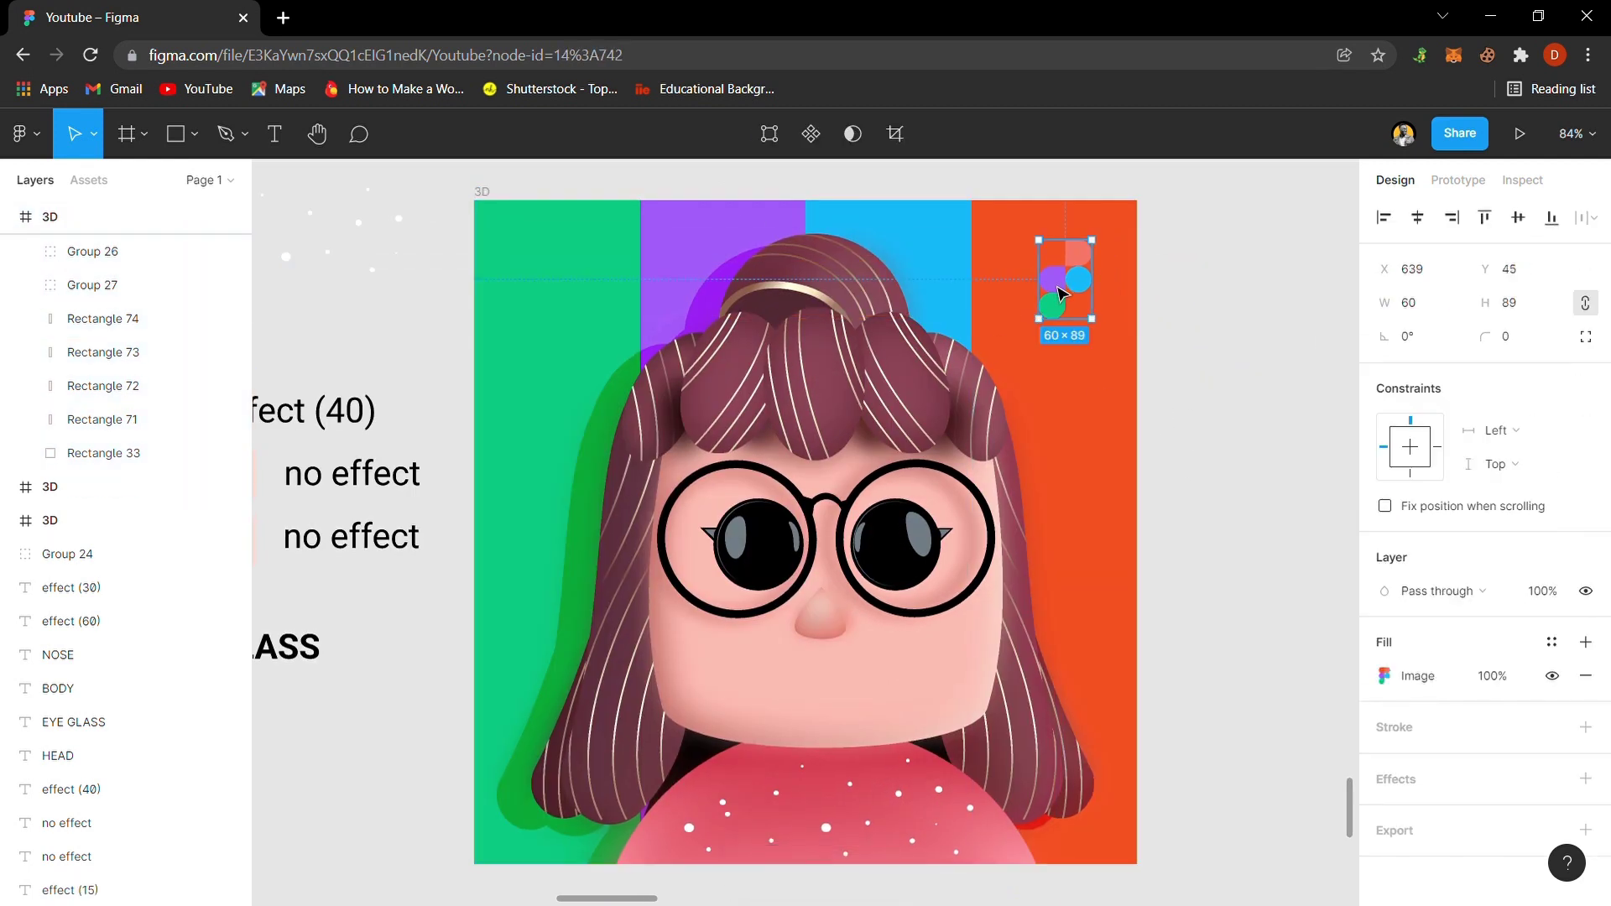
pyautogui.click(1240, 417)
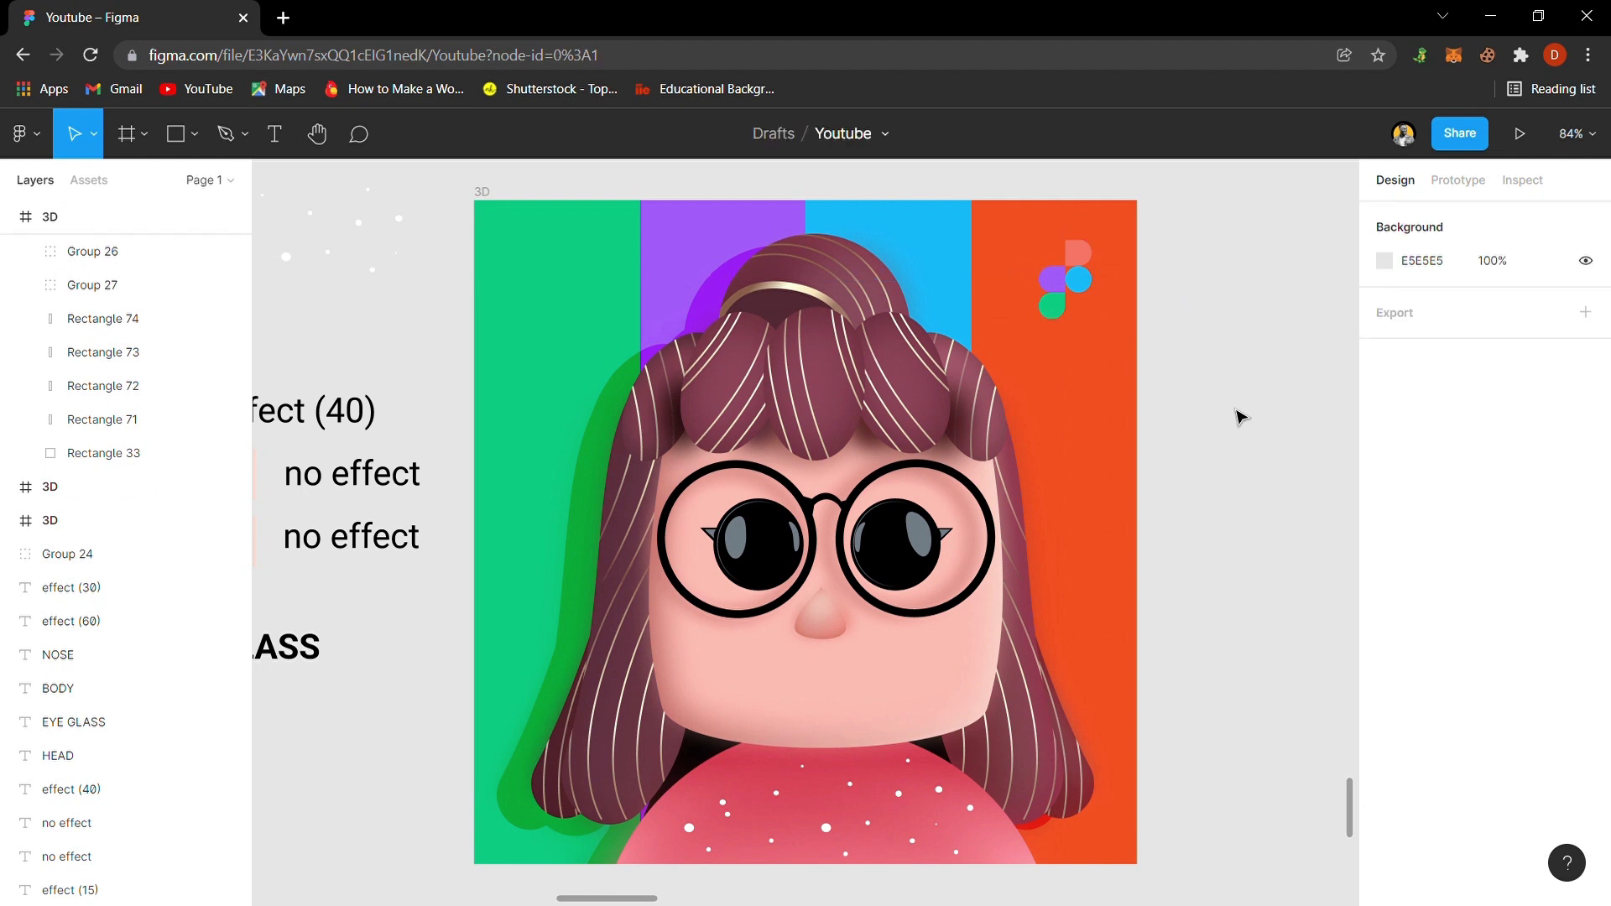
# - Zoom in on the glasses, then back out to 100% and 50% to review
pyautogui.hotkey('ctrl', '+')
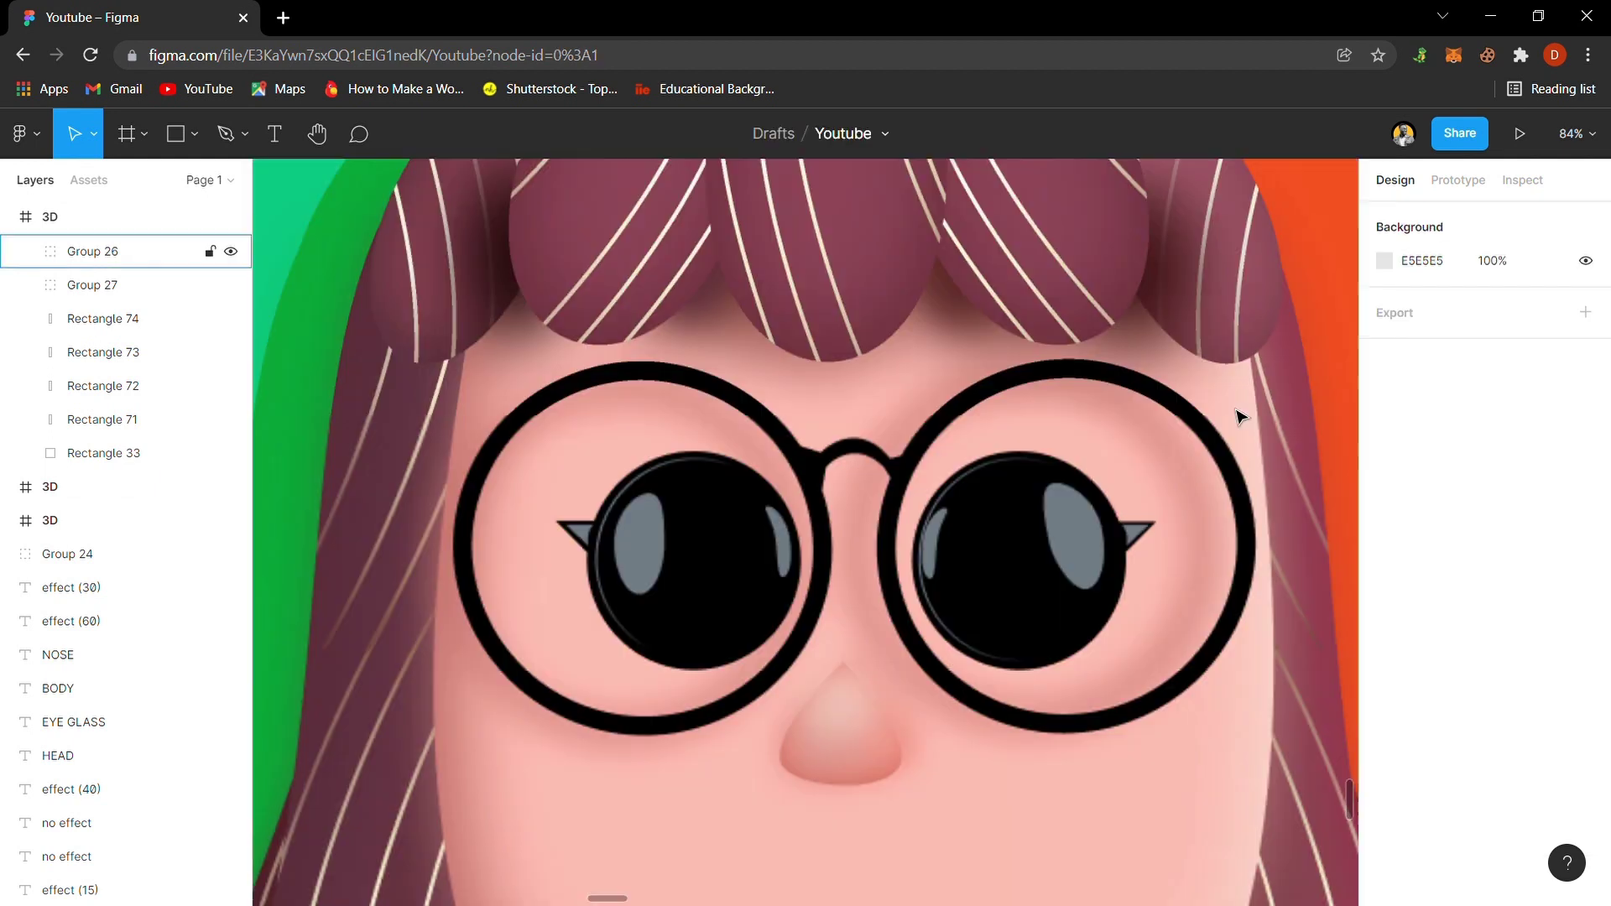
pyautogui.hotkey('ctrl', '-')
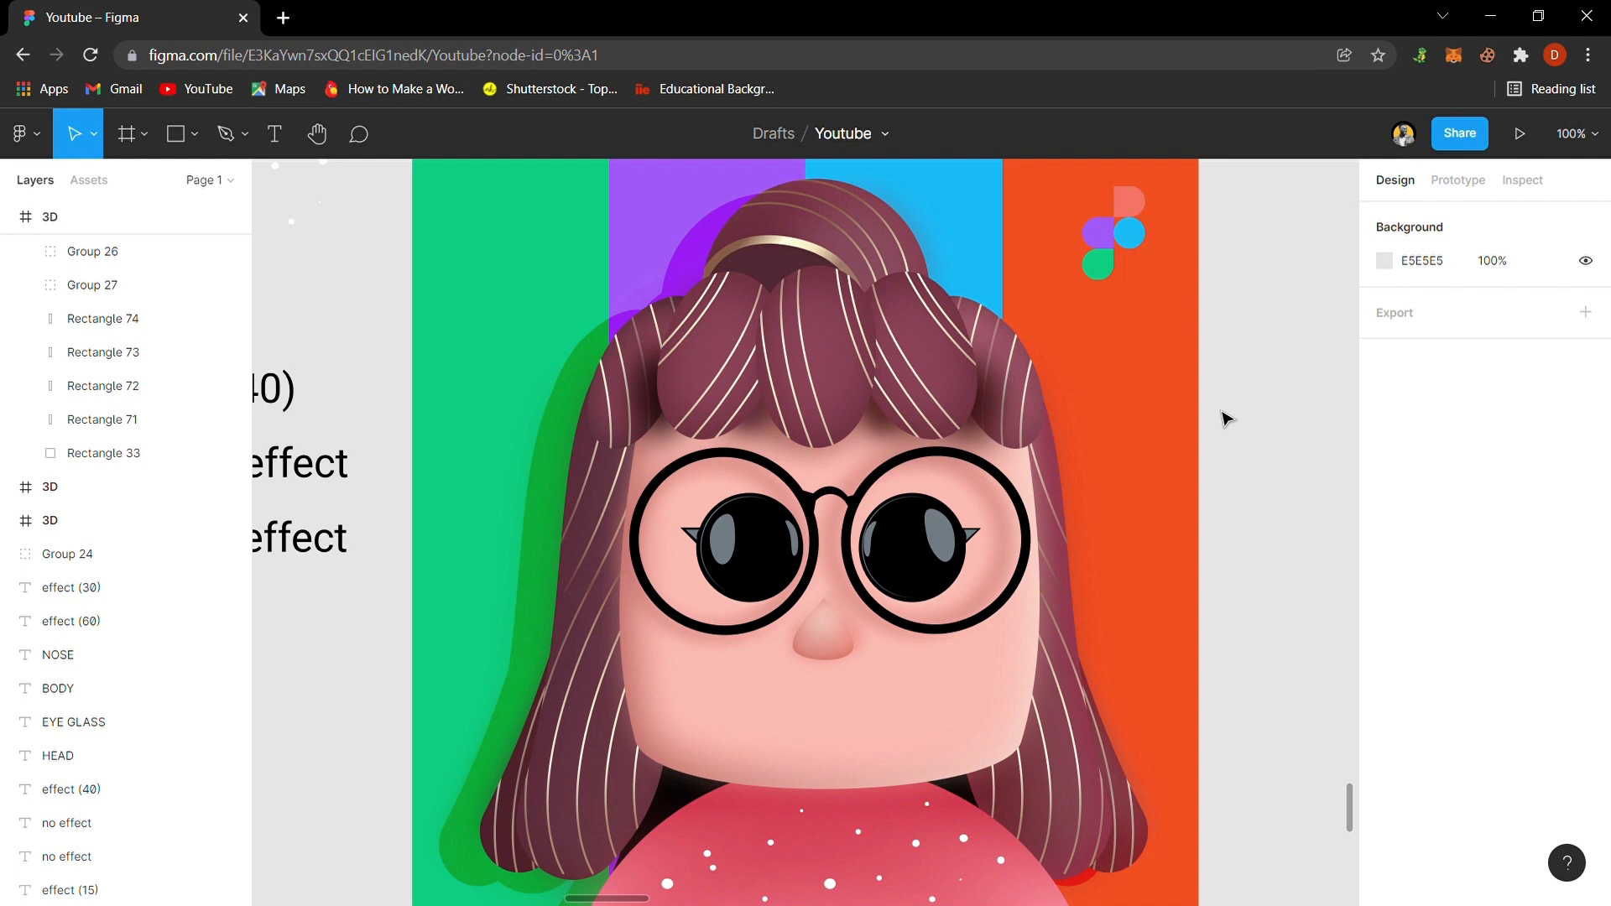
pyautogui.press('-')
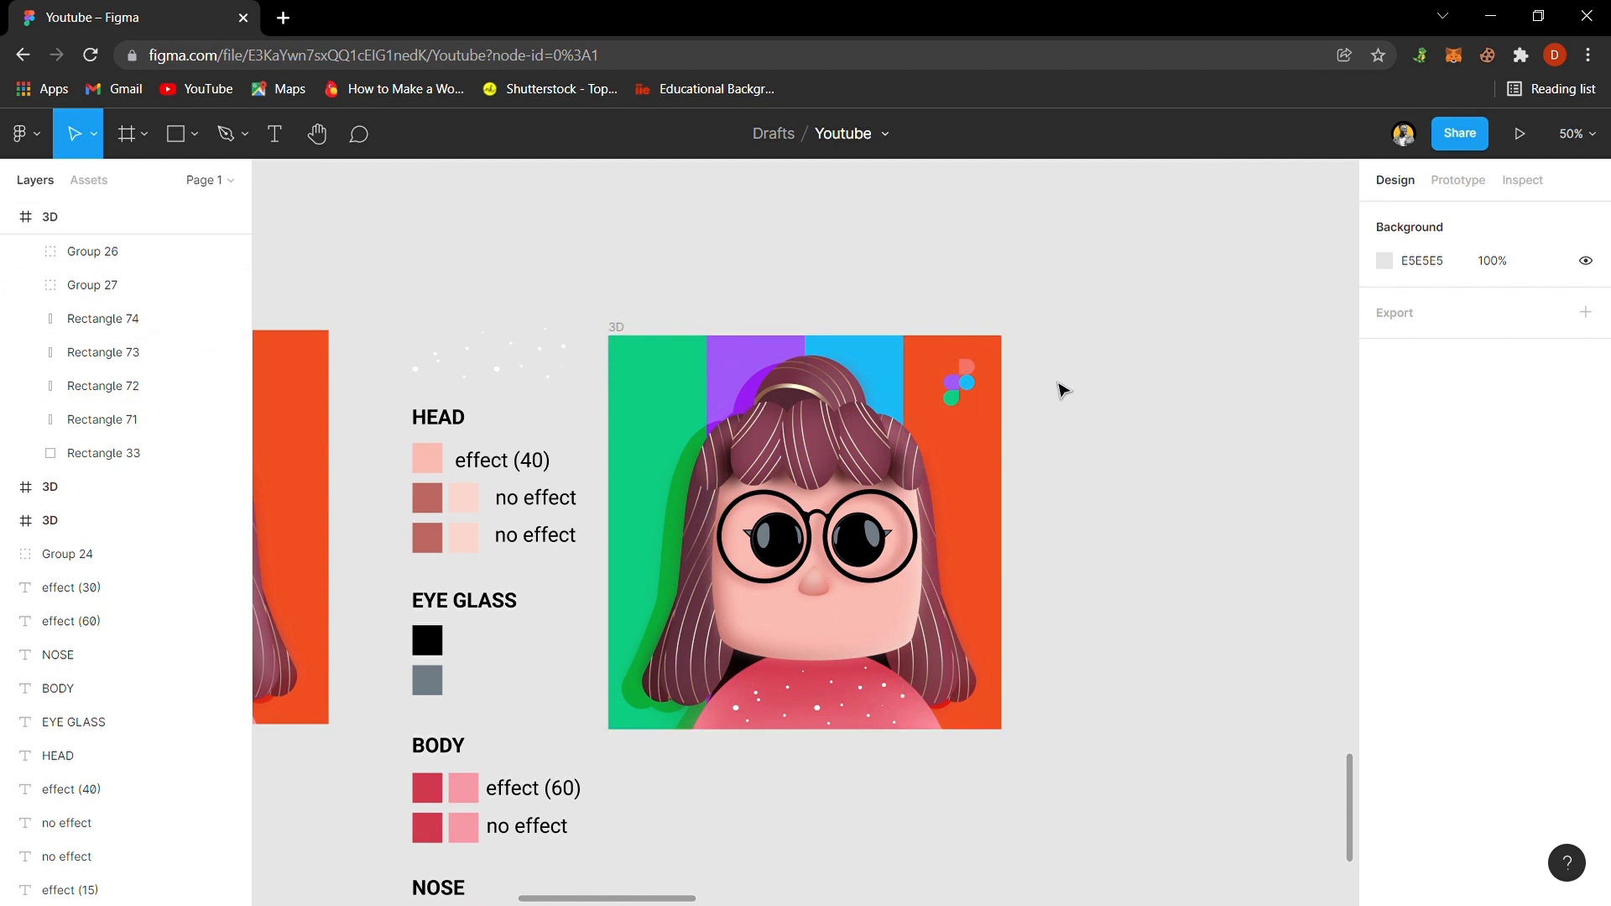
# - Draw a rectangle beside the 3D artwork and fill it with the pasted cartoon girl image
pyautogui.press('r')
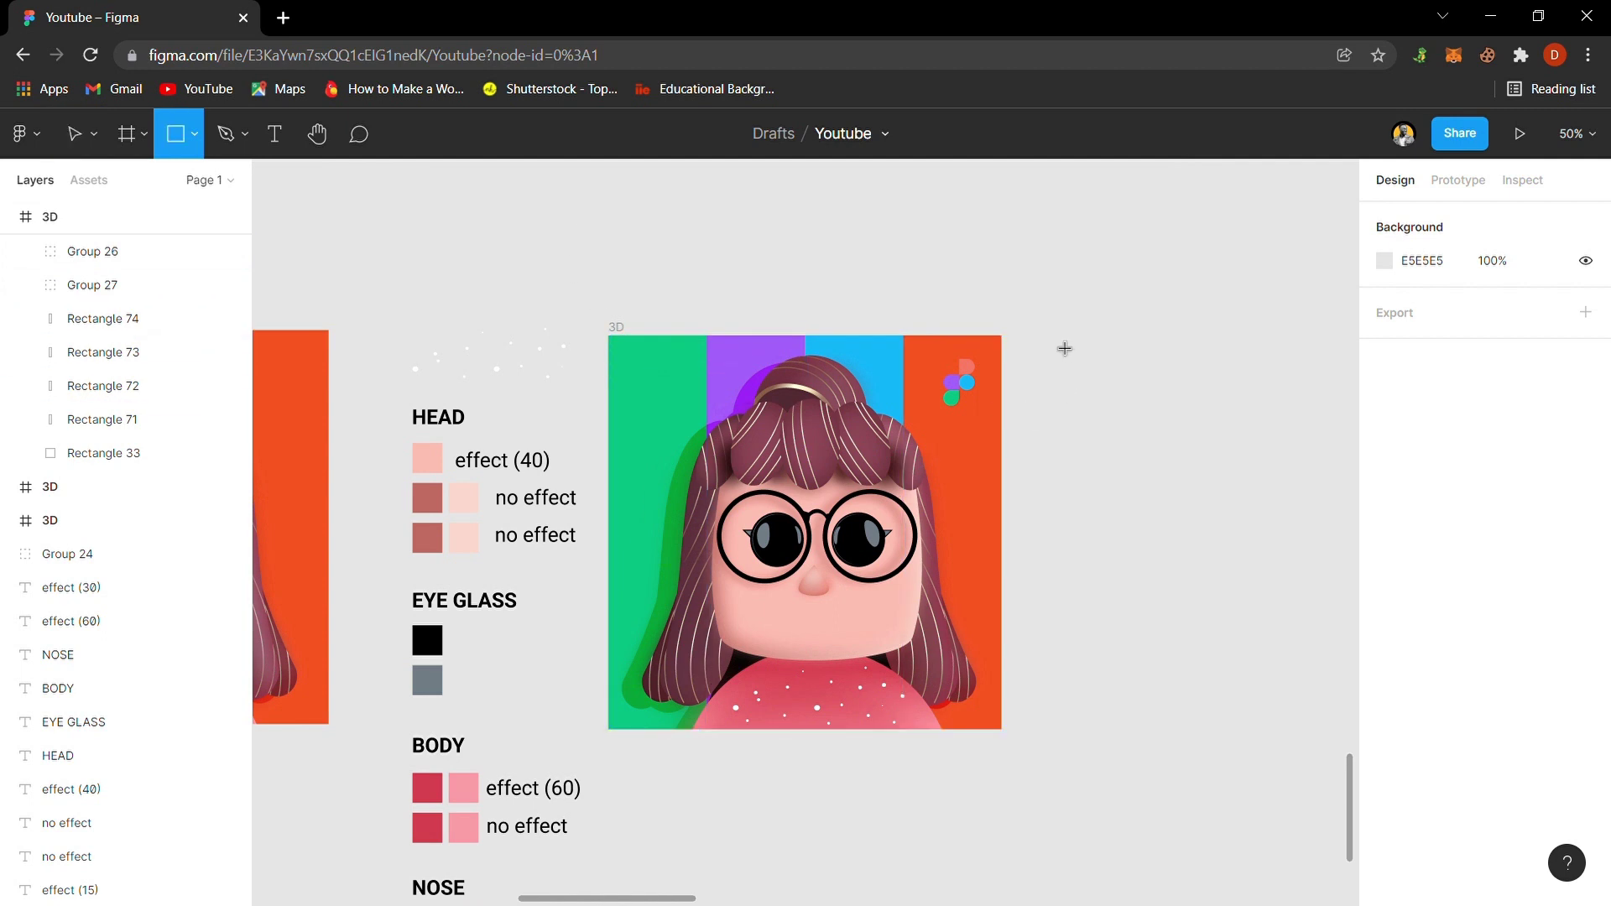
pyautogui.moveTo(1049, 333); pyautogui.dragTo(1209, 729)
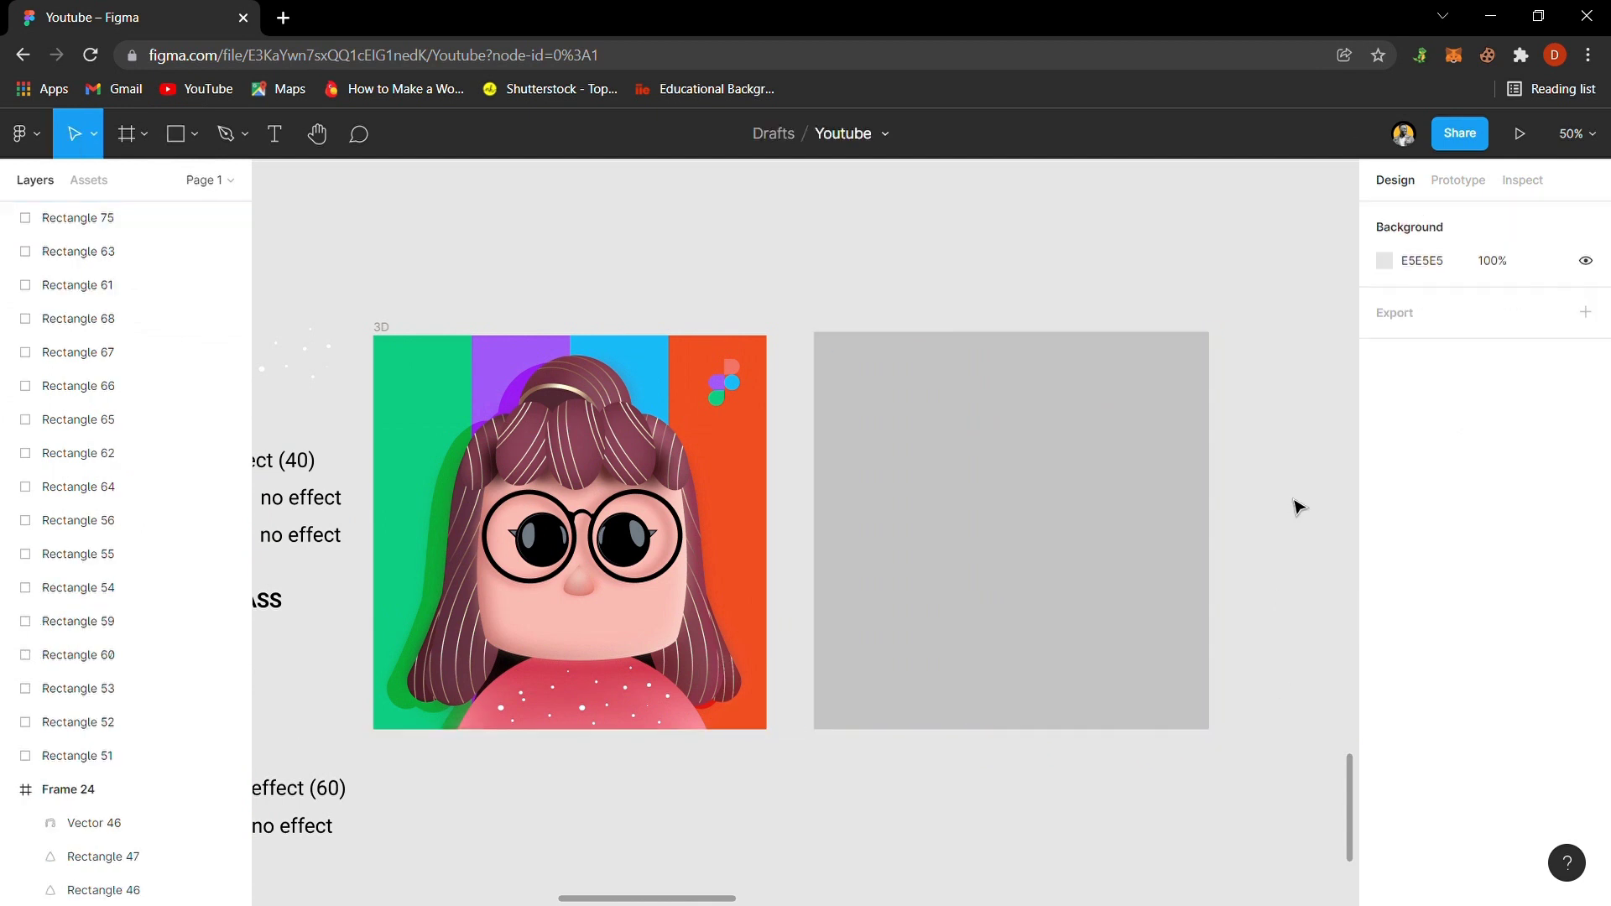
pyautogui.hotkey('ctrl', 'v')
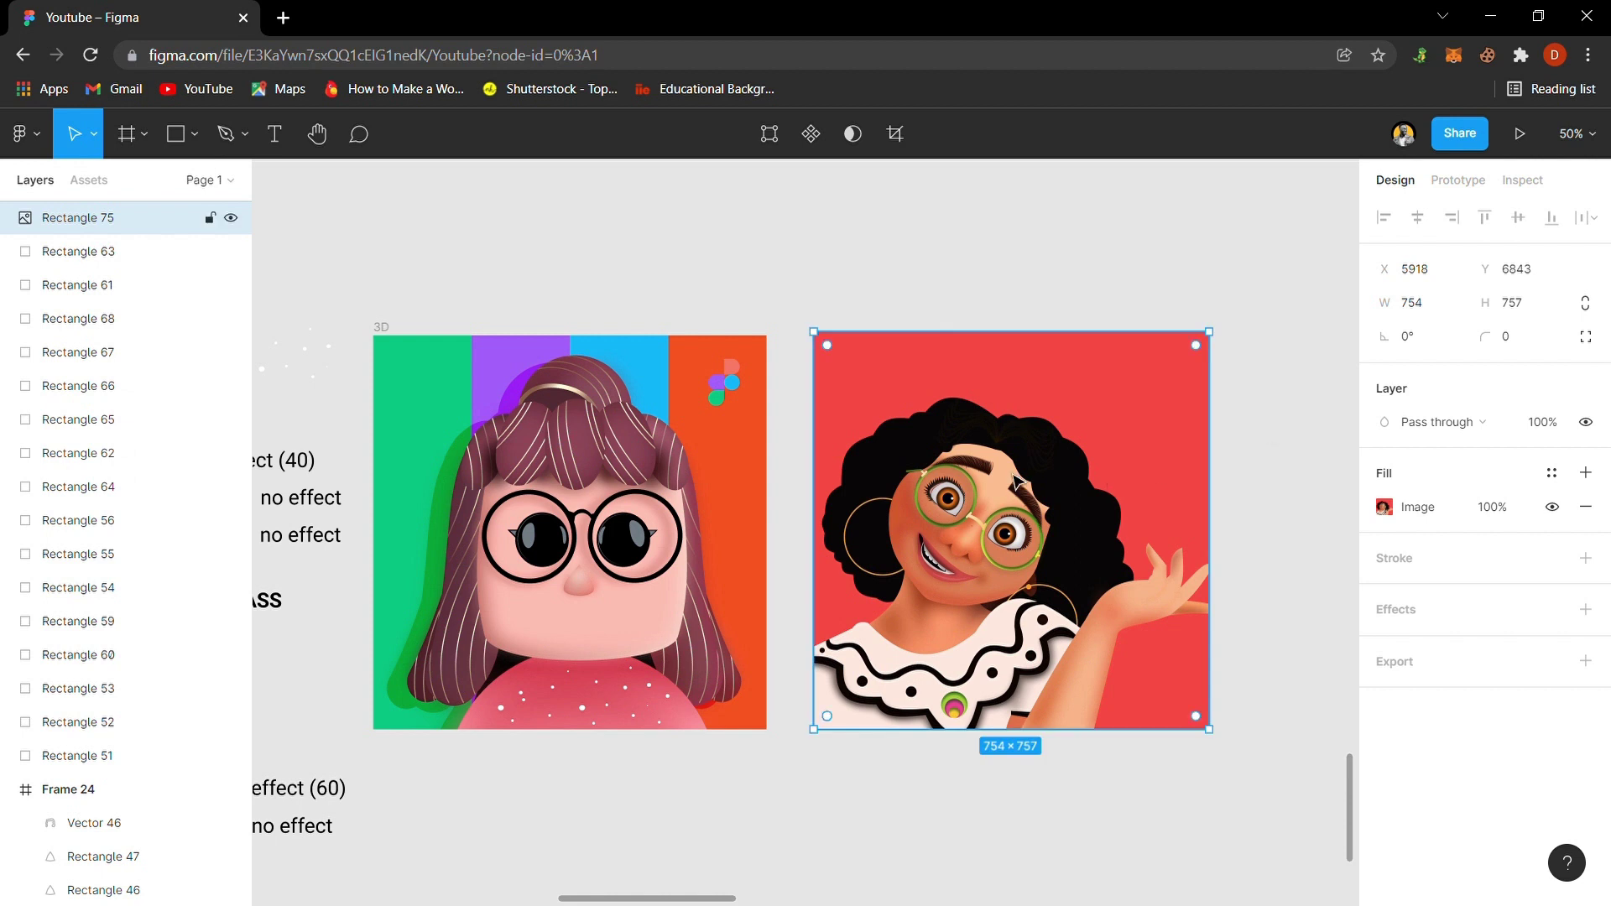
pyautogui.hotkey('shift', '2')
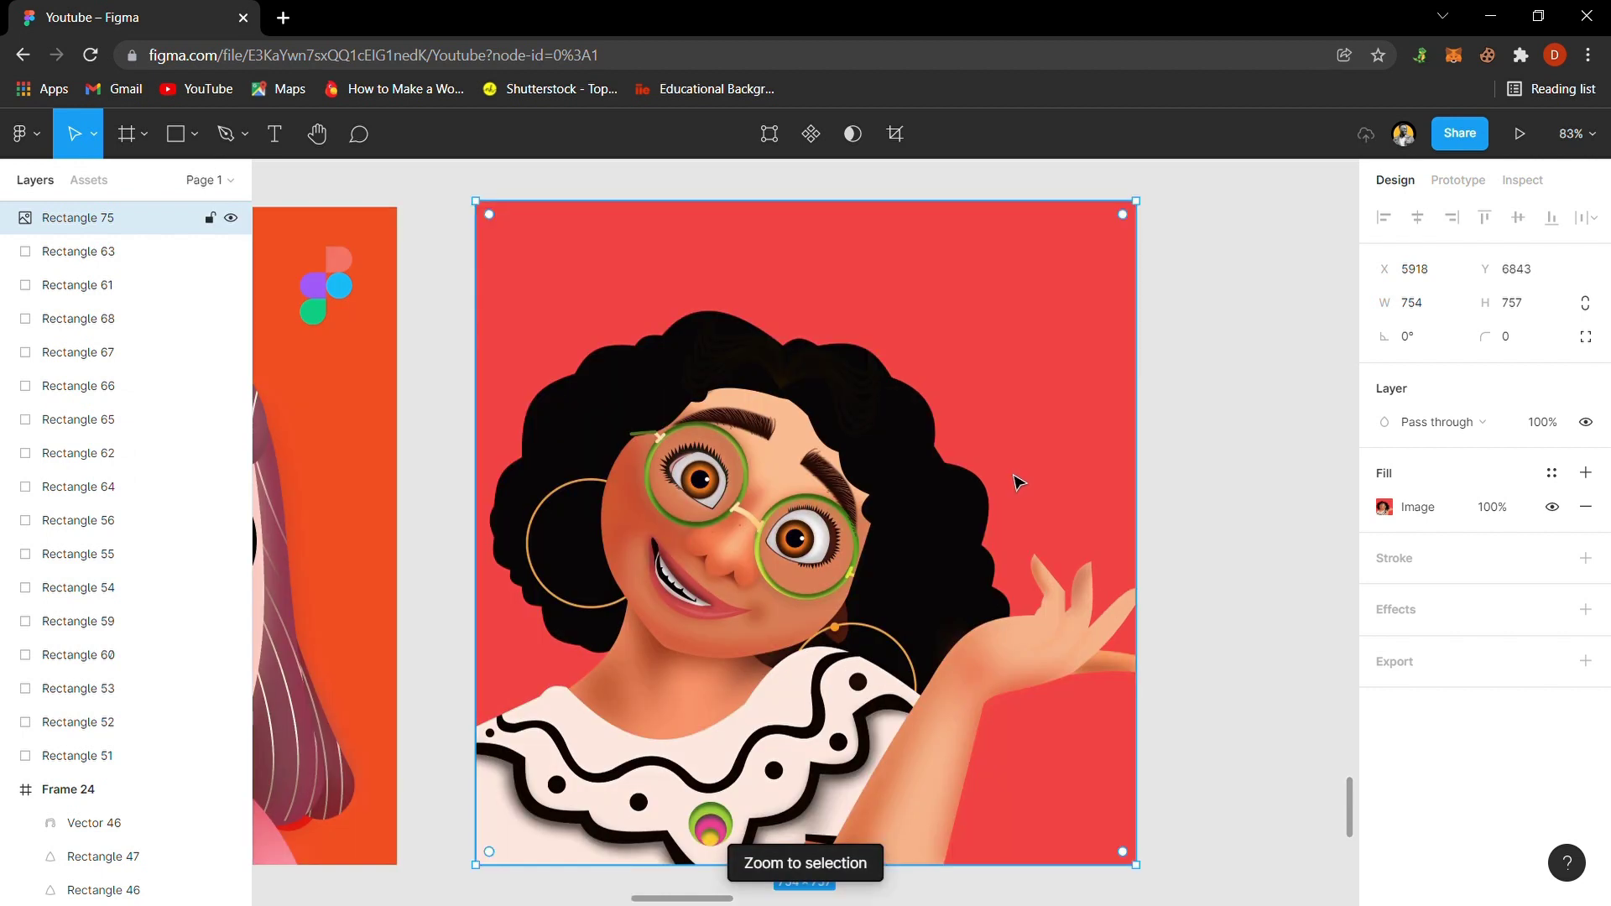
# - Zoom in on the girl's face to inspect her green glasses, then zoom back out
pyautogui.click(1208, 560)
pyautogui.click(1051, 525)
pyautogui.hotkey('shift', '=')
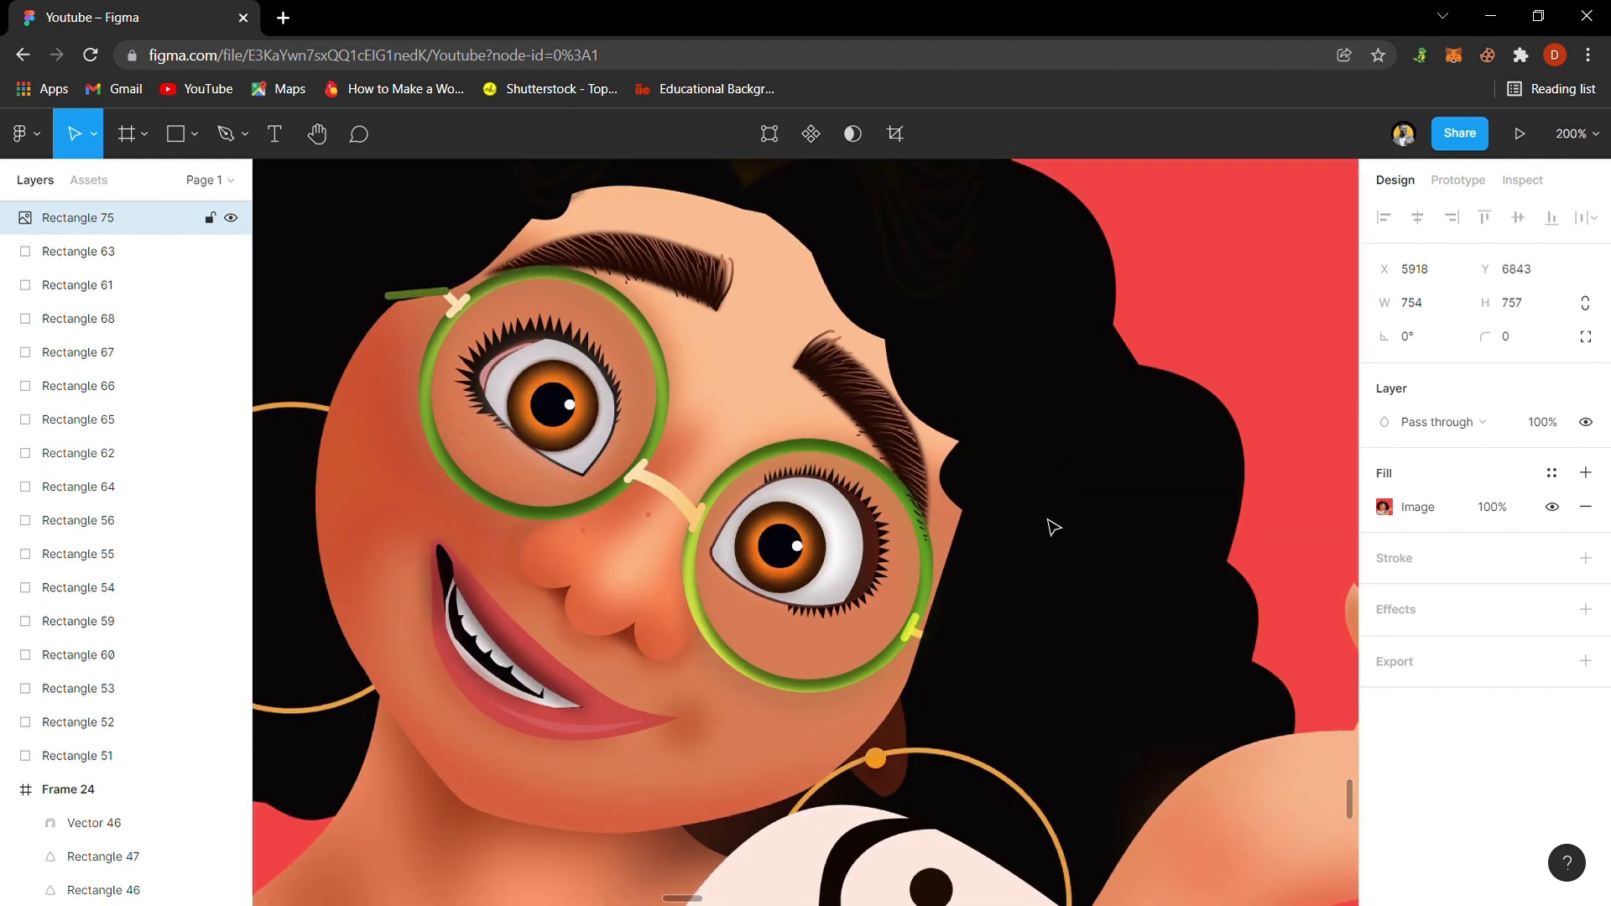
pyautogui.hotkey('shift', '=')
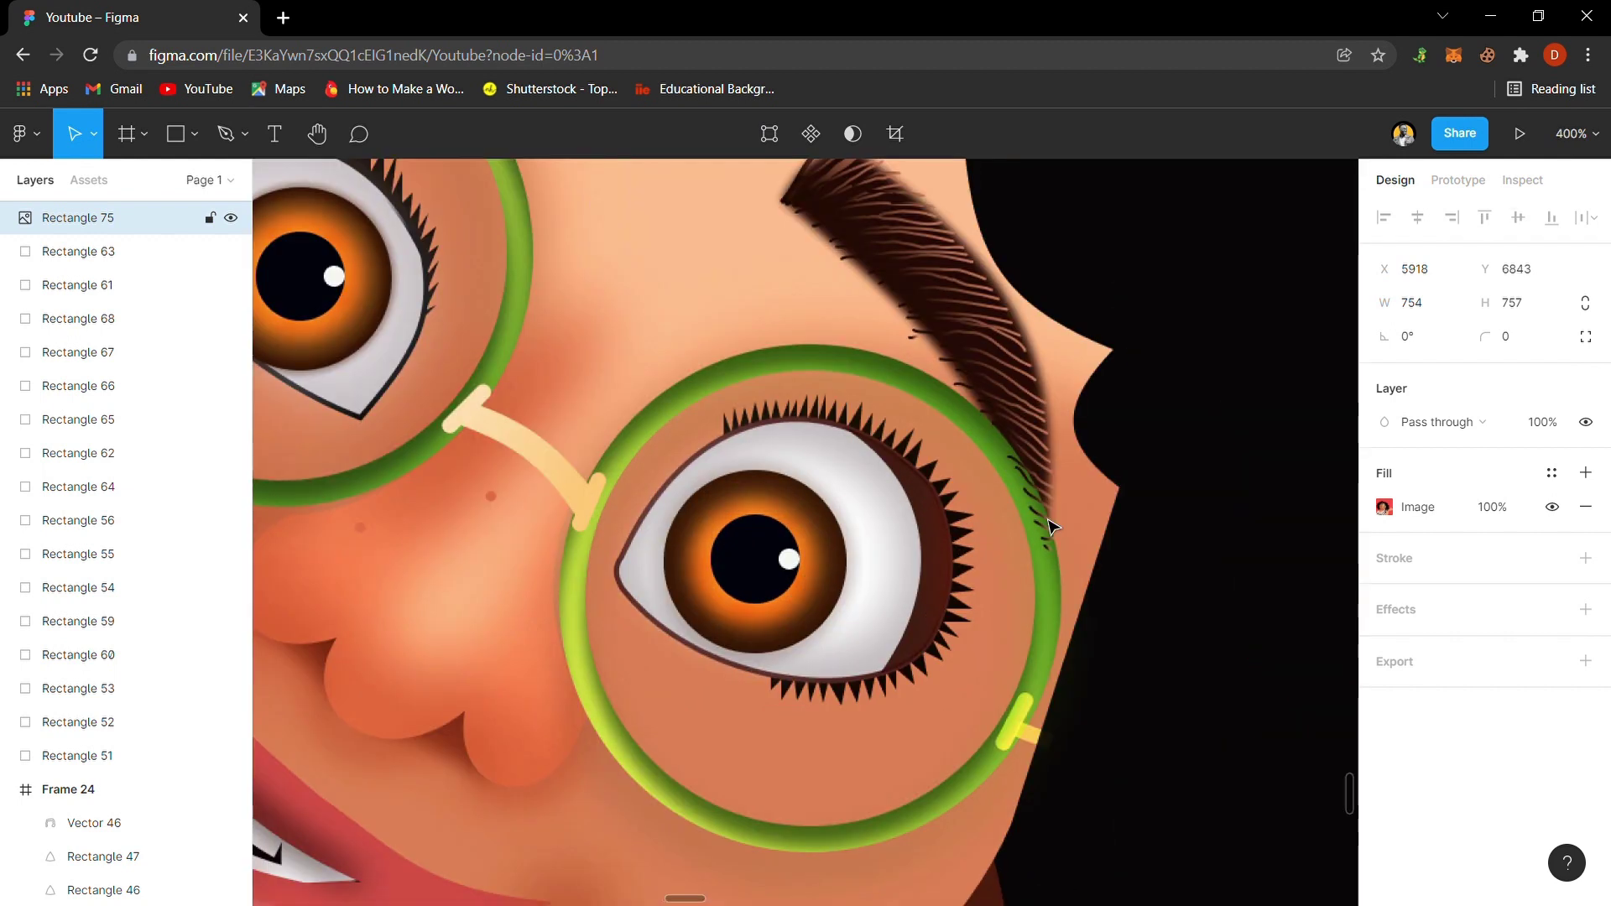
pyautogui.hotkey('shift', '=')
pyautogui.press('-')
pyautogui.press('-')
pyautogui.press('-')
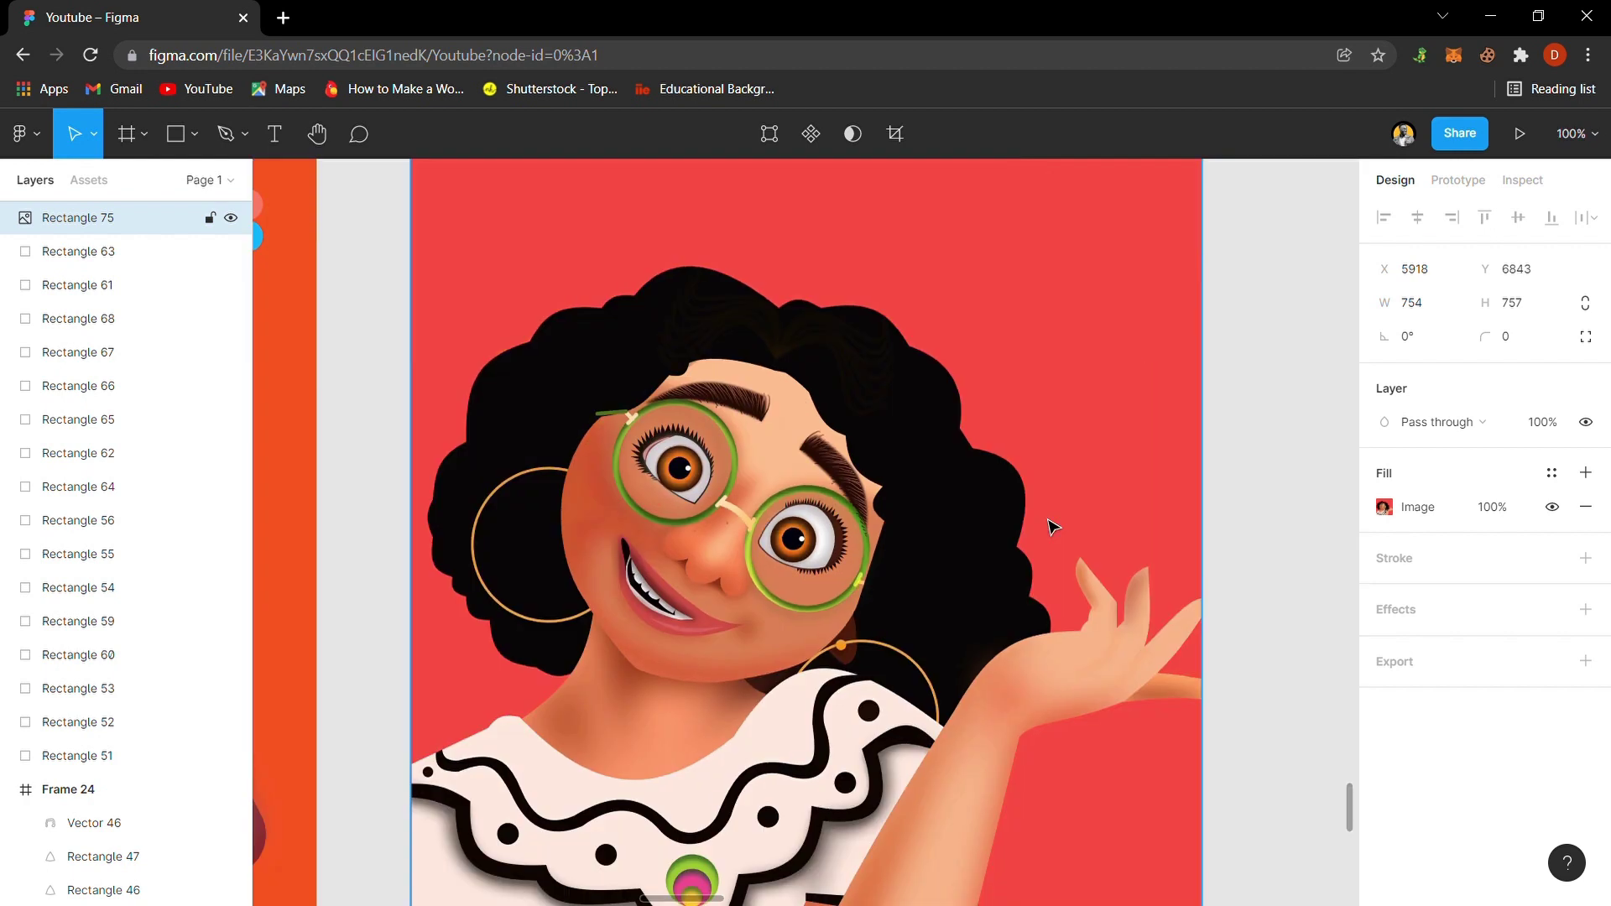
pyautogui.hotkey('shift', '=')
pyautogui.hotkey('shift', '=')
pyautogui.press('-')
pyautogui.press('-')
pyautogui.press('-')
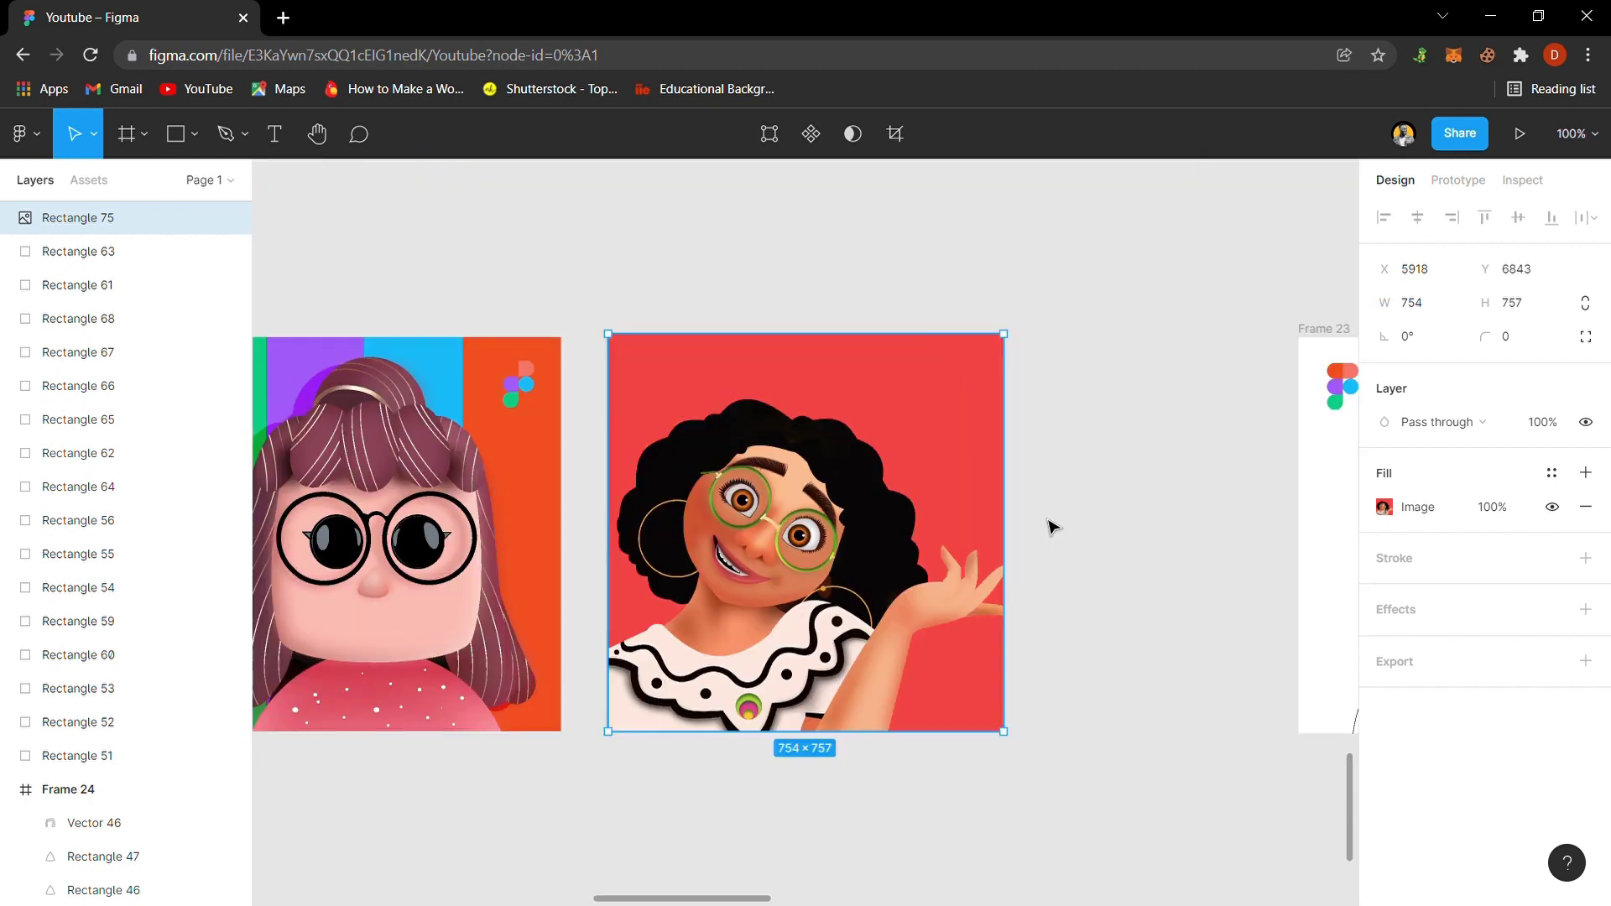
# - Select the reference image and the striped portrait together to compare them, then deselect
pyautogui.click(1077, 526)
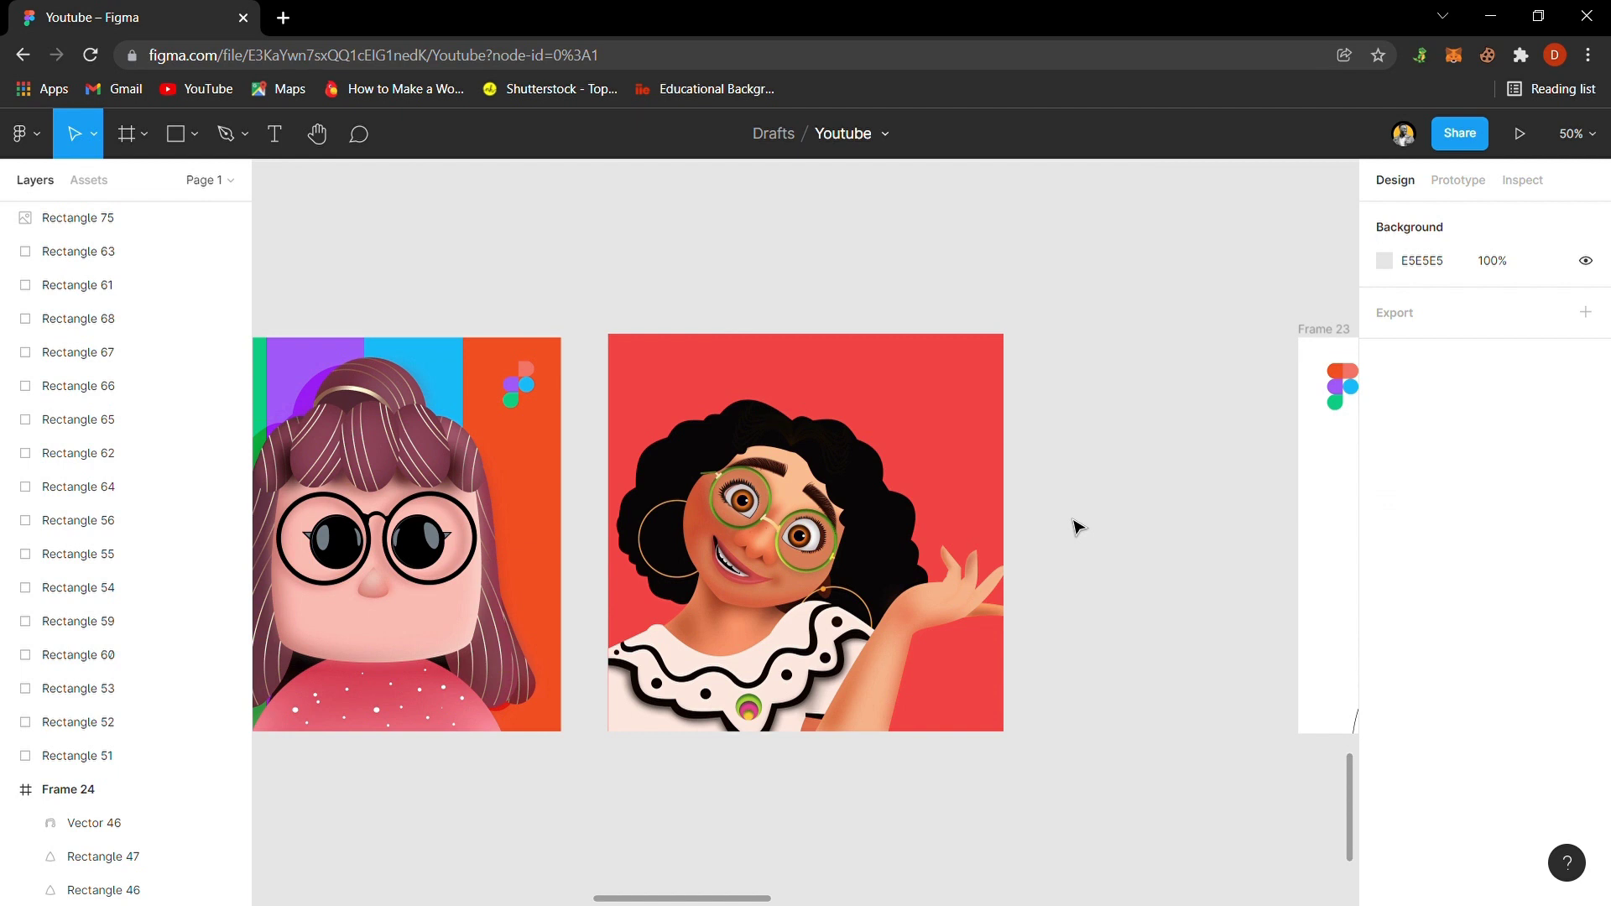
pyautogui.moveTo(1037, 315); pyautogui.dragTo(376, 747)
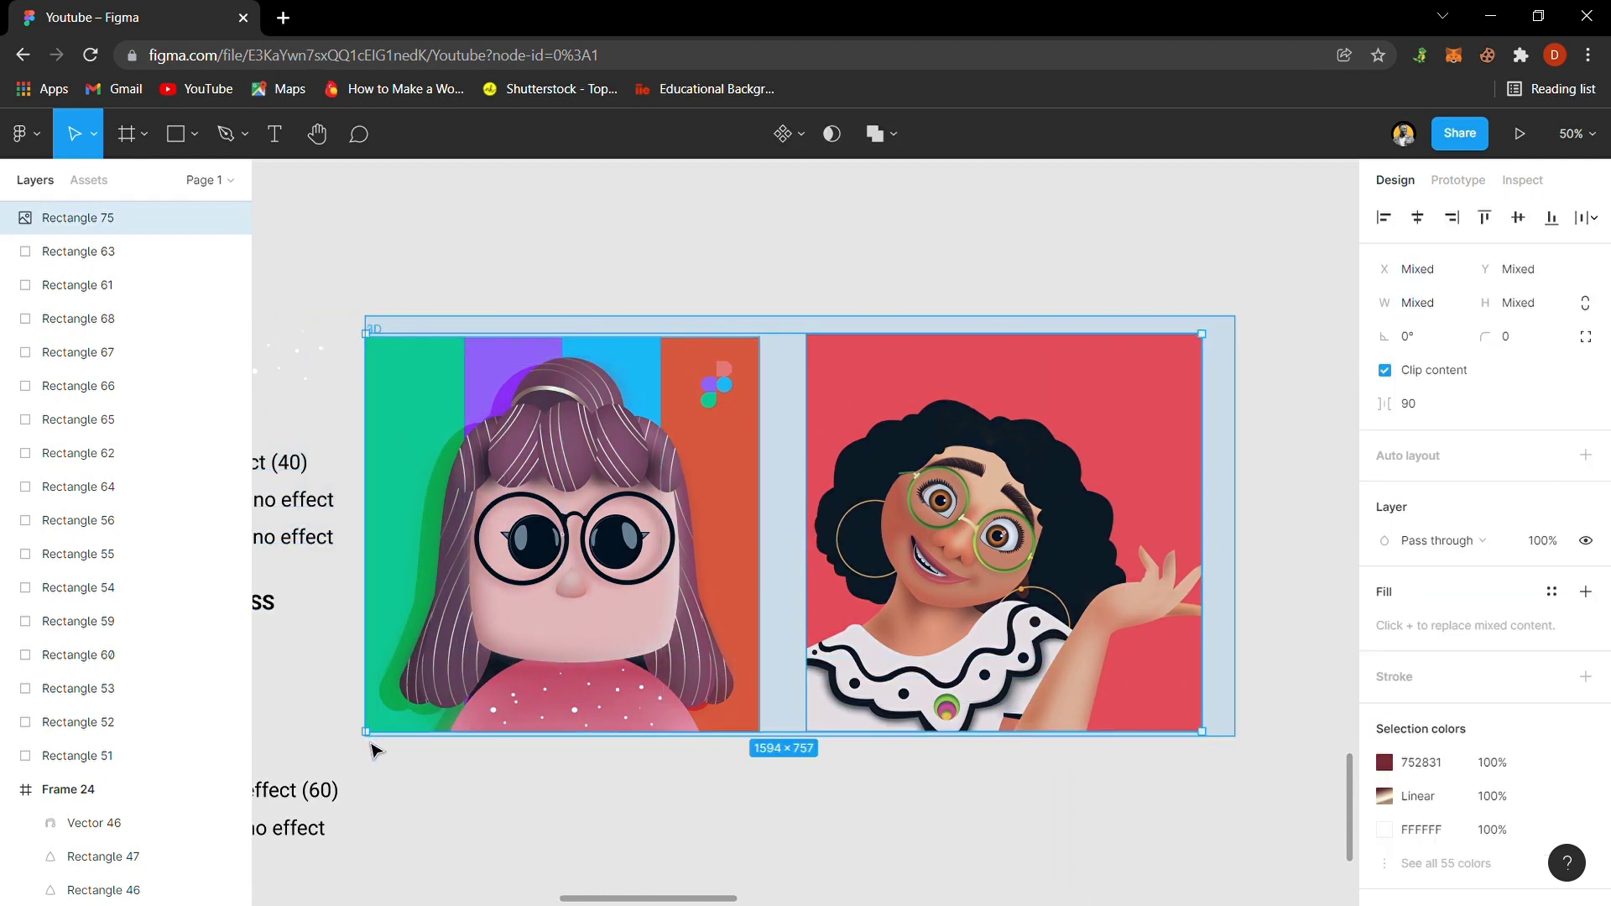
pyautogui.click(707, 289)
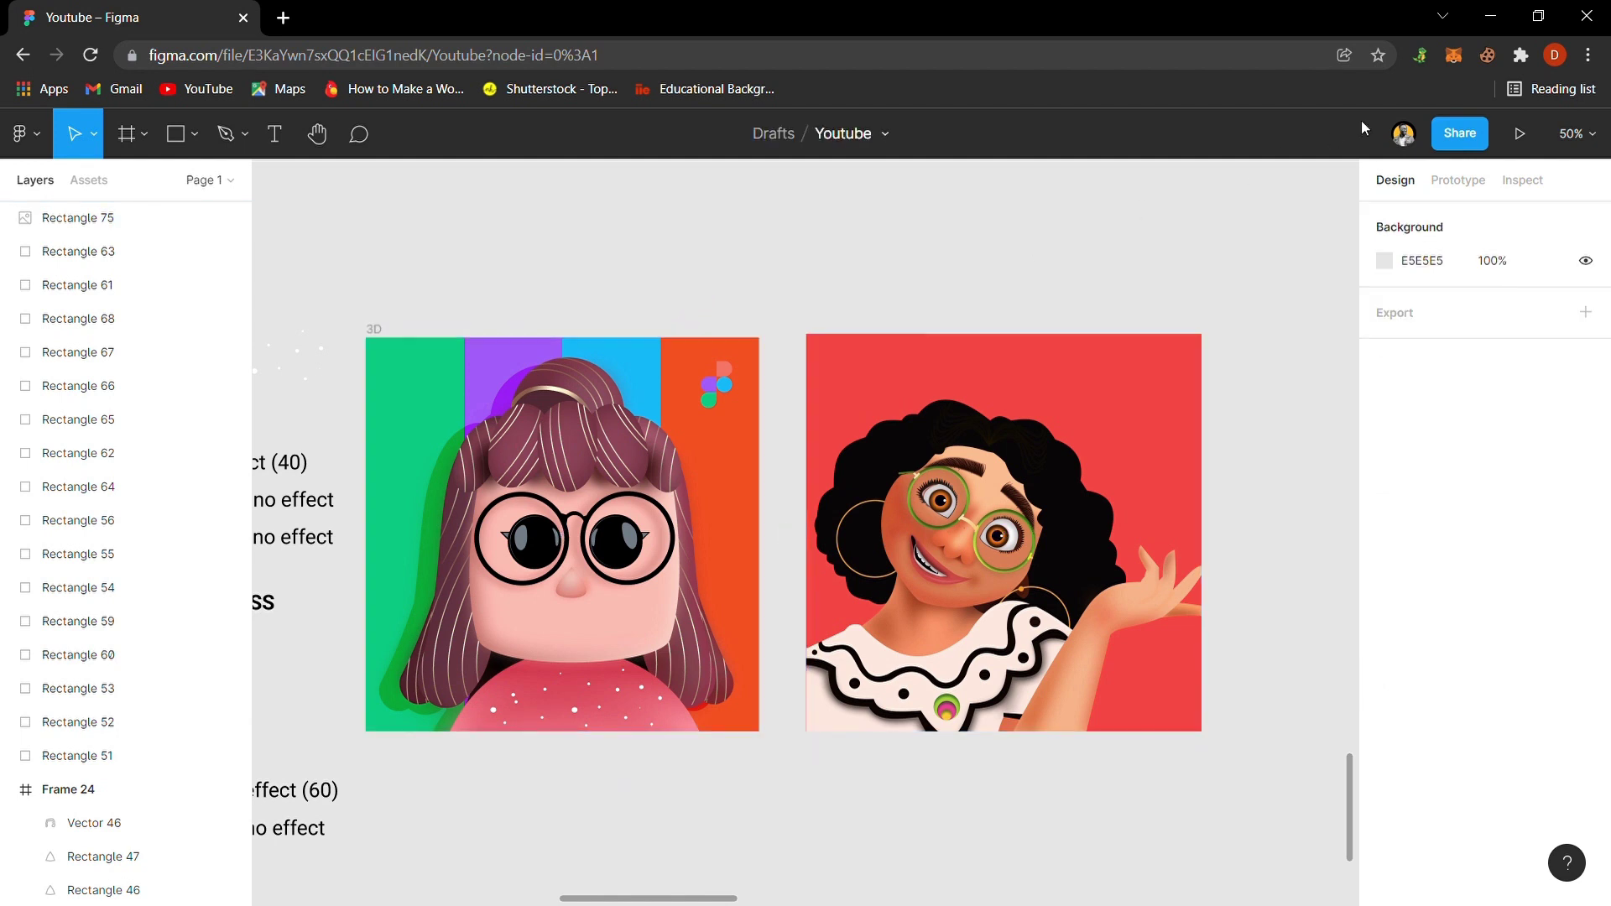